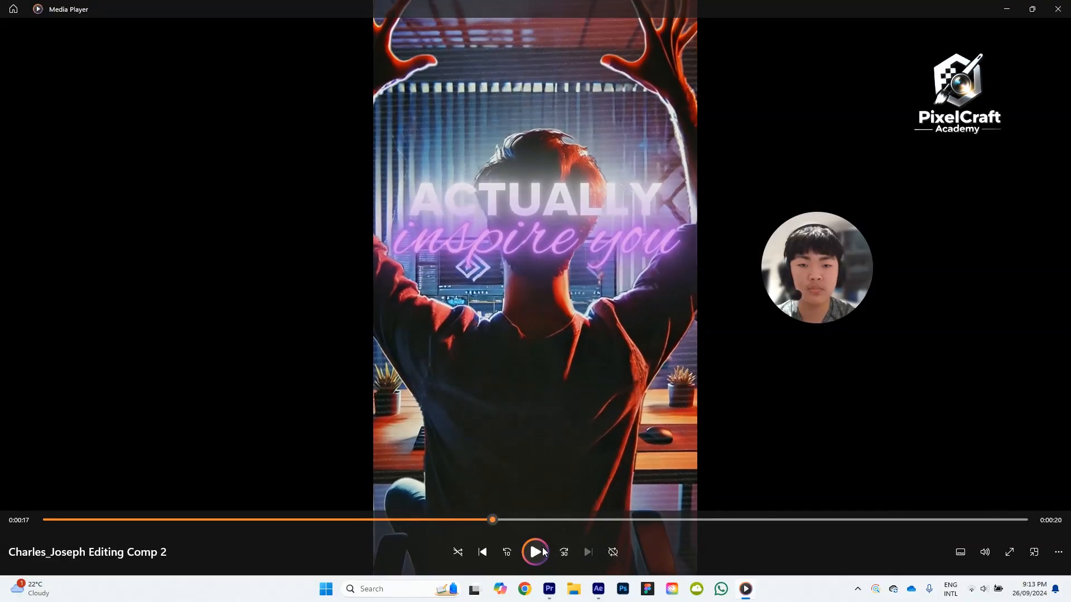
Review the "ATTENTION" and "THINGS AROUND YOU" shots in the finished video and switch to Premiere Pro.
drag(507, 520, 430, 526)
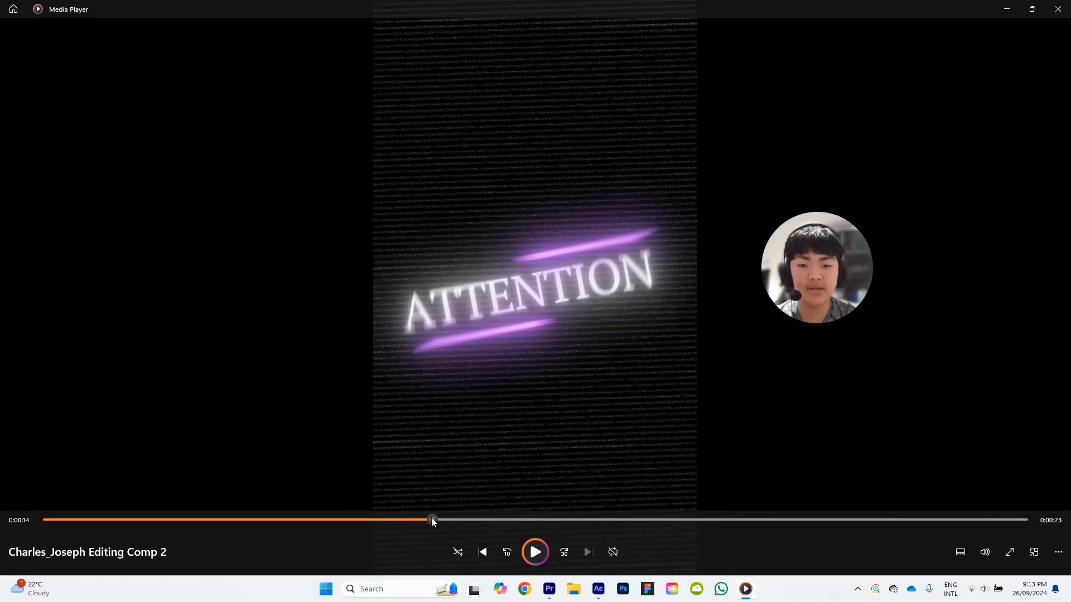
drag(432, 518, 459, 517)
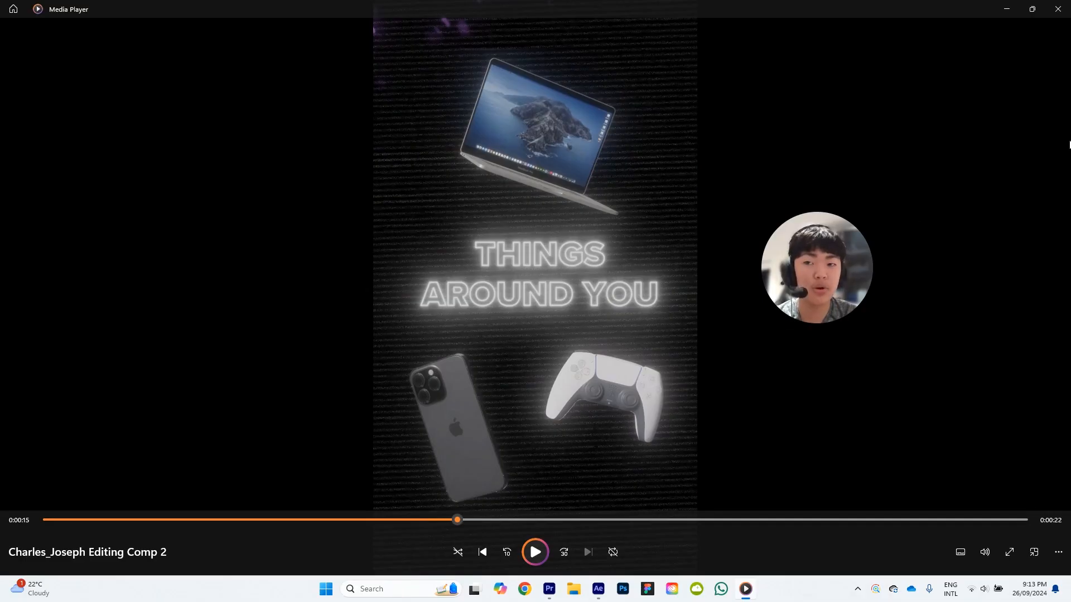
click(1006, 9)
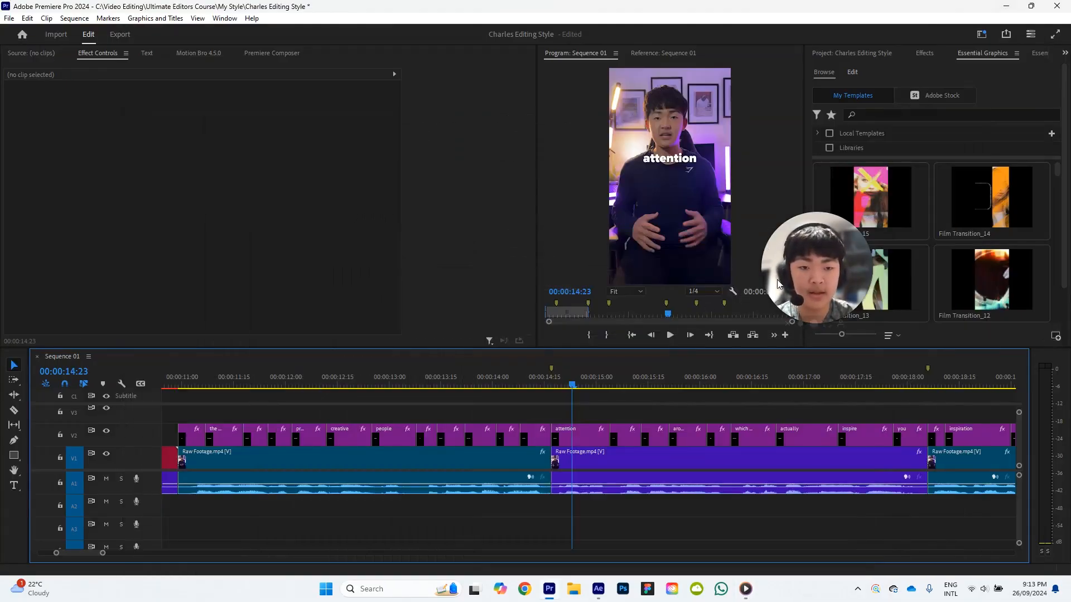
Play the sequence around the cut between the "enough" and "attention" captions.
click(562, 383)
key(minus)
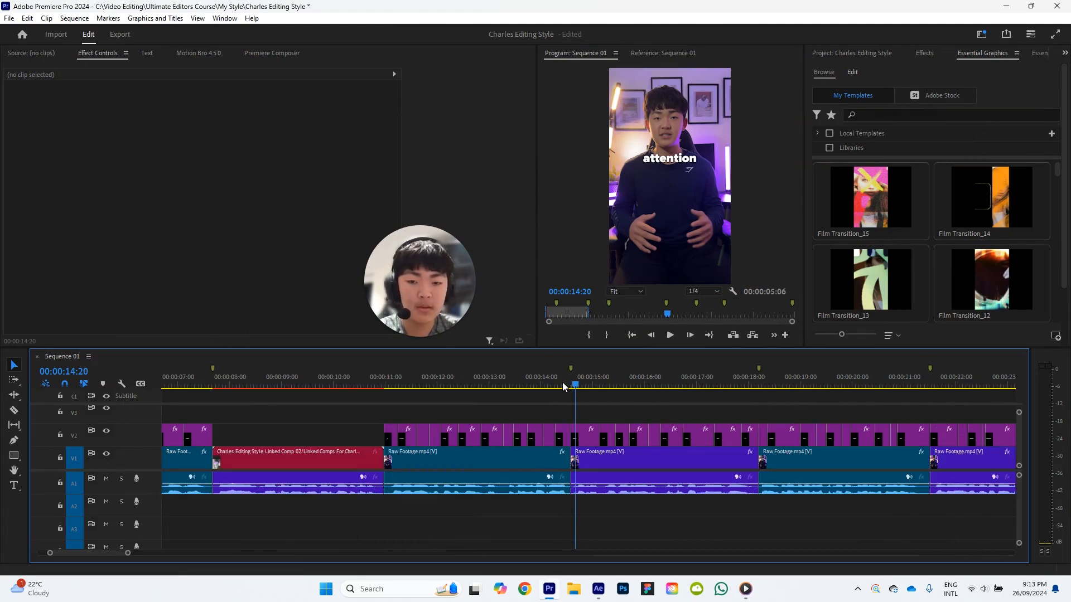
click(557, 379)
key(space)
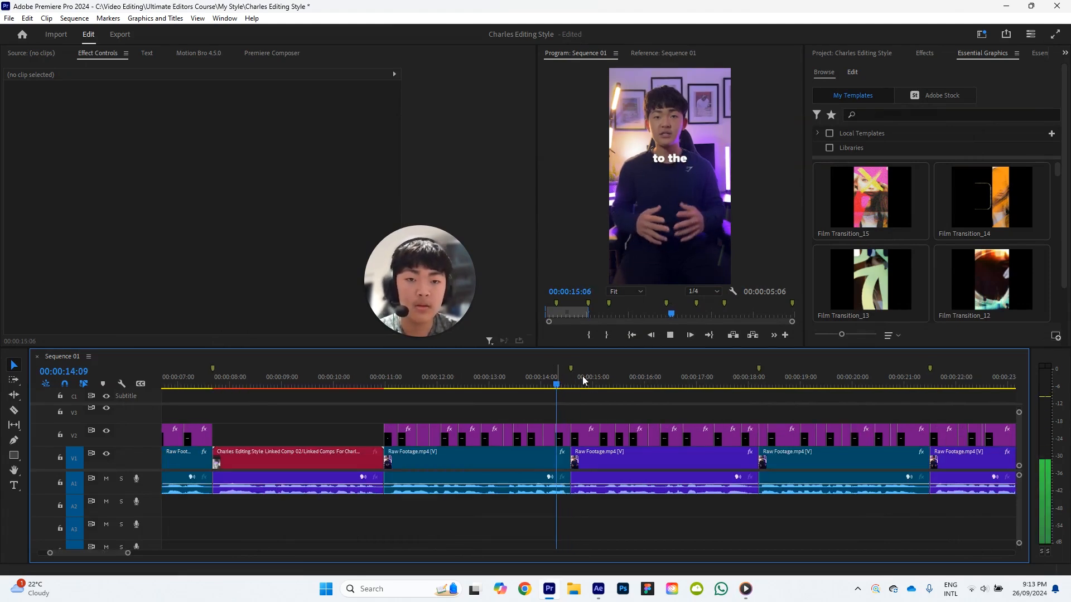
key(space)
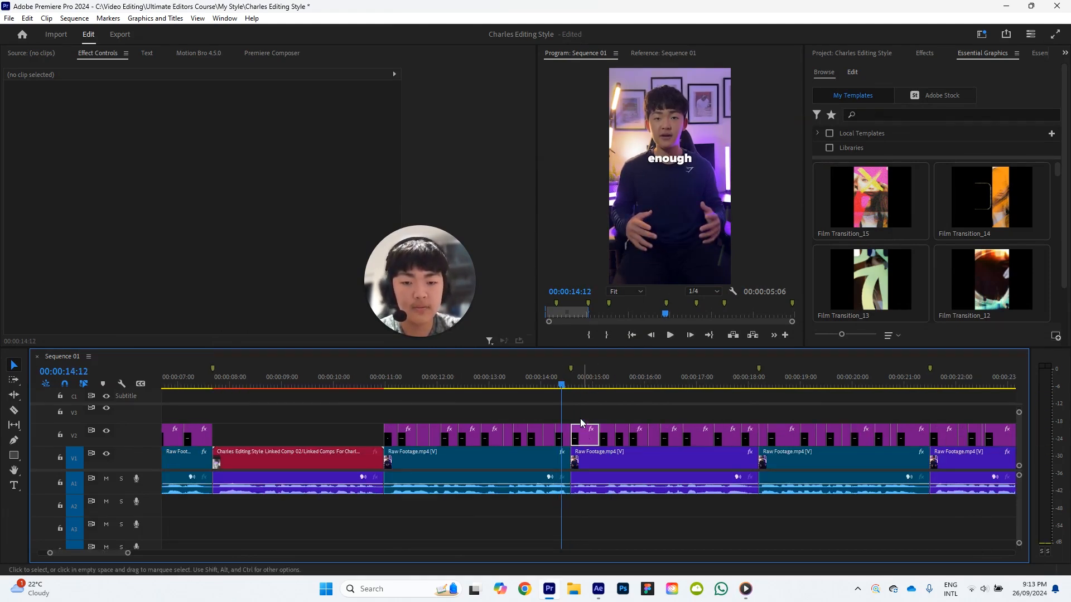
Place the "enough" caption on track V3 and extend it to the end of the "attention" caption below.
mouse_move(580, 424)
mouse_down()
mouse_move(586, 441)
mouse_move(564, 435)
mouse_move(598, 424)
mouse_up()
click(579, 382)
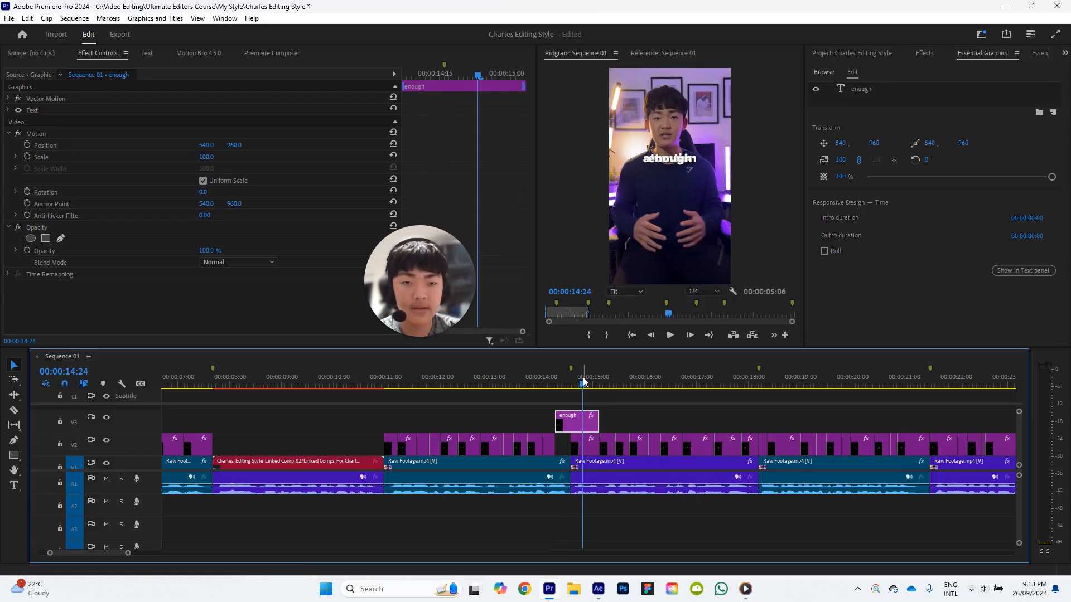
click(658, 424)
mouse_move(582, 390)
mouse_down()
mouse_move(563, 381)
mouse_move(581, 385)
mouse_up()
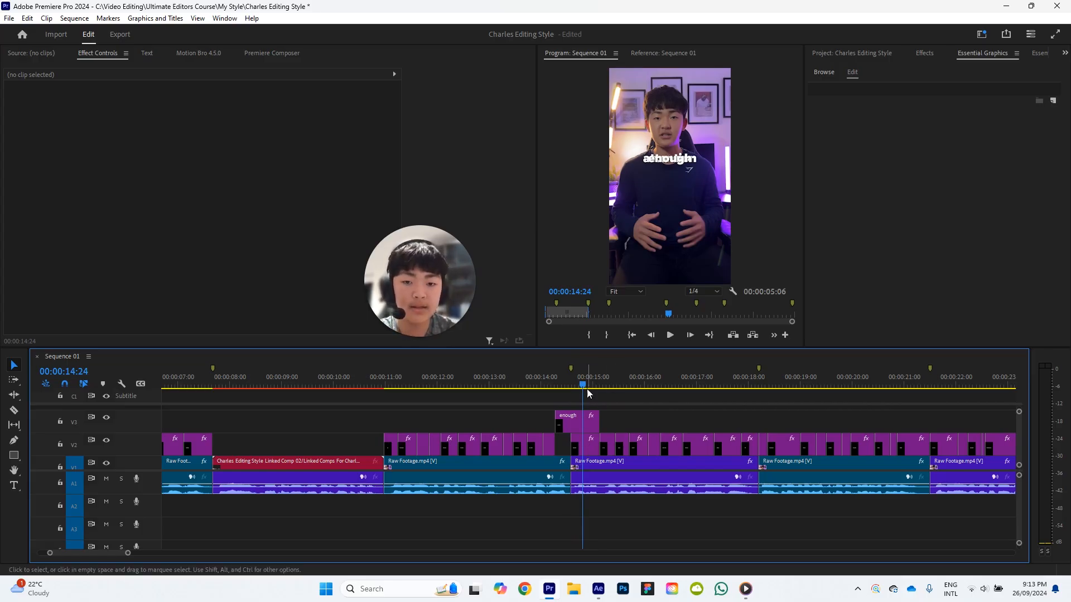
mouse_move(586, 384)
mouse_down()
mouse_move(547, 389)
mouse_move(582, 388)
mouse_up()
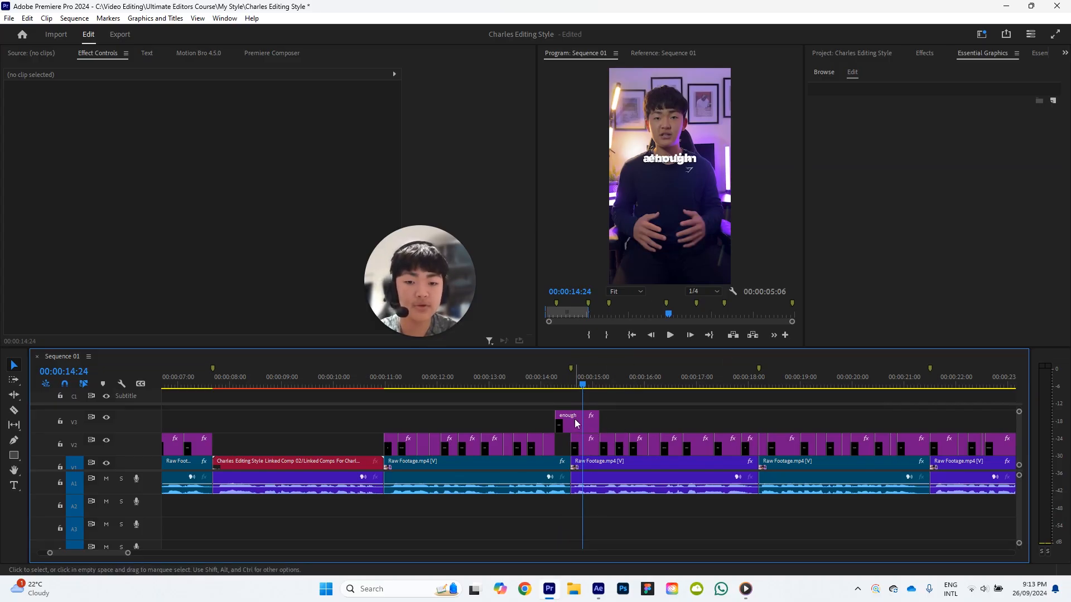
Split the "enough" caption on V3 at the start of the "attention" footage clip.
key(c)
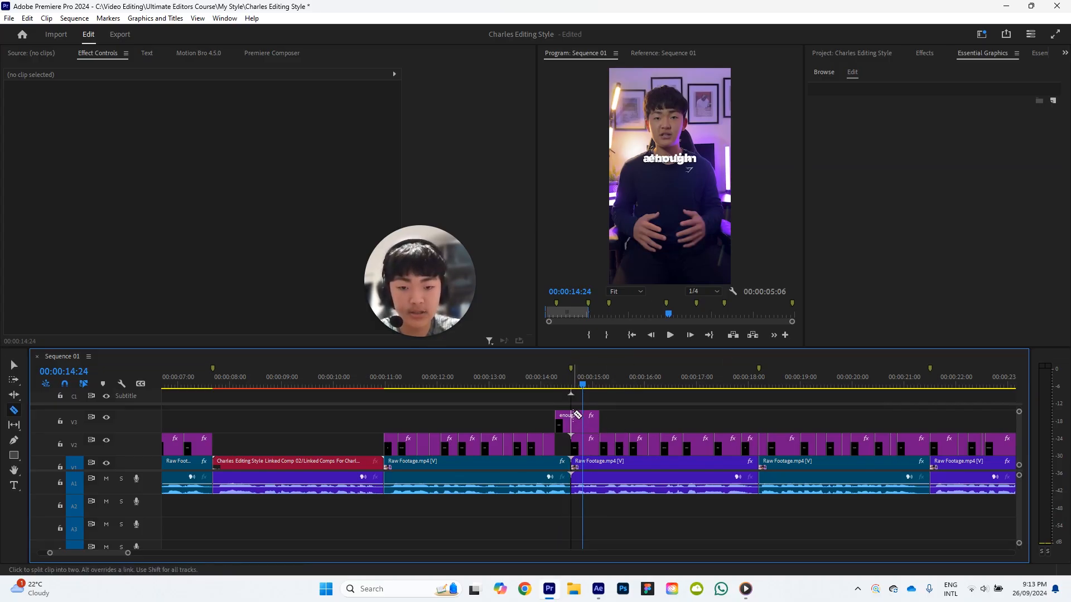
click(572, 417)
key(v)
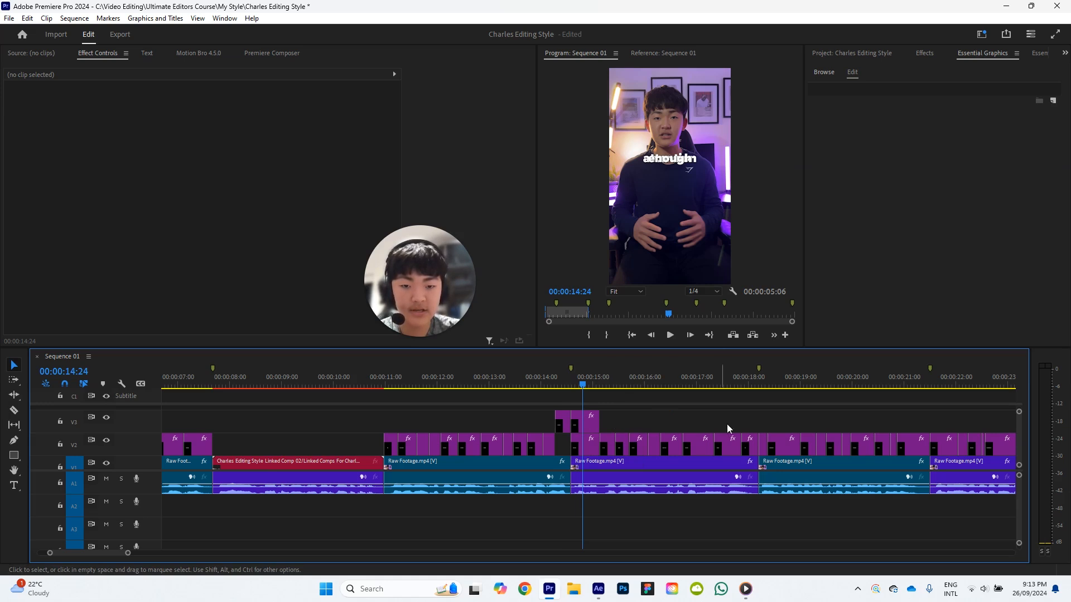
Replace the "attention" footage clip, its captions and the second part of the "enough" caption with an After Effects composition.
drag(728, 424, 589, 496)
drag(643, 414, 591, 415)
scroll(723, 439, up, 1)
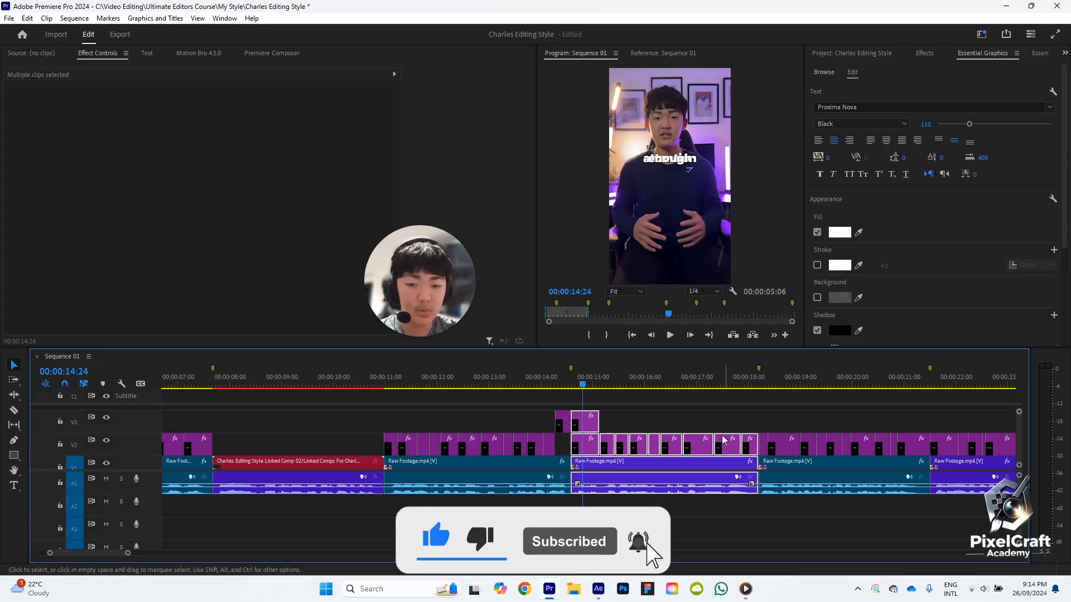
scroll(723, 440, up, 1)
click(549, 422)
click(562, 384)
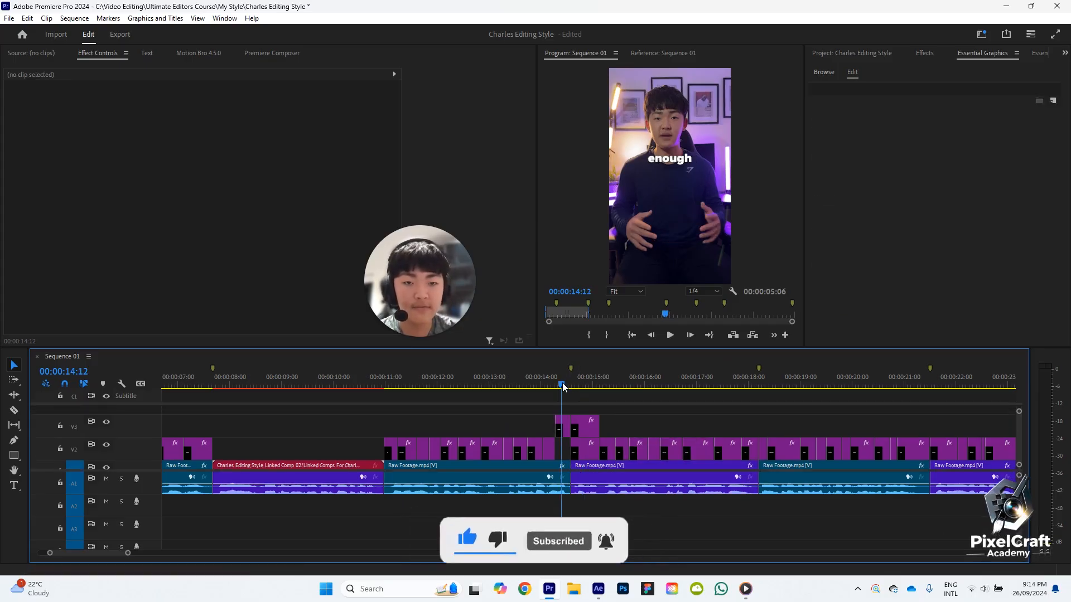
drag(590, 407, 752, 510)
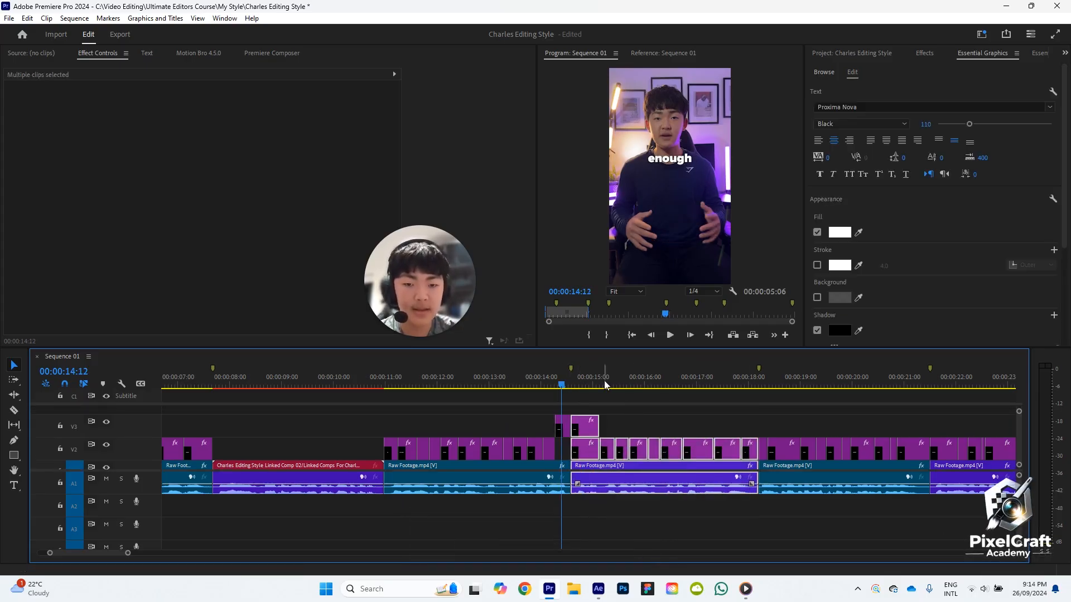
right_click(590, 453)
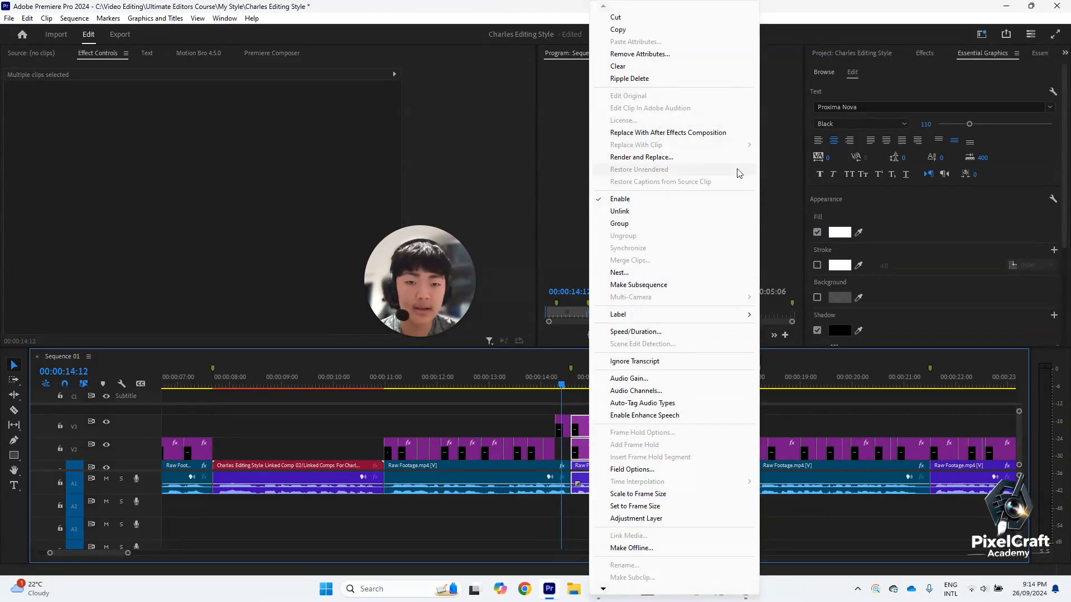
click(695, 134)
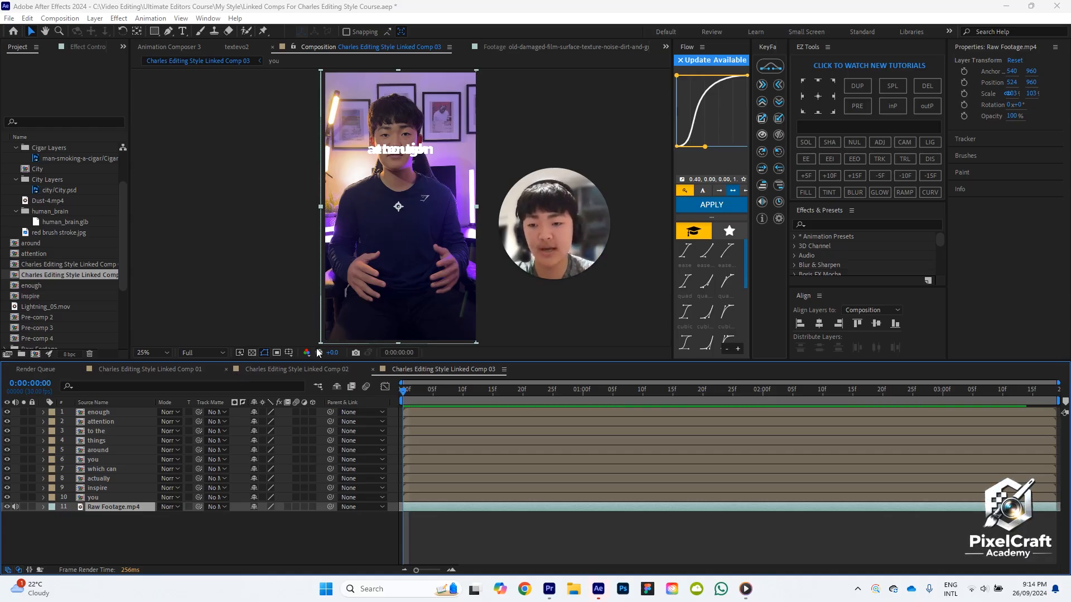
Look through the earlier Linked Comp 01 and Linked Comp 02 and return to Linked Comp 03.
click(178, 368)
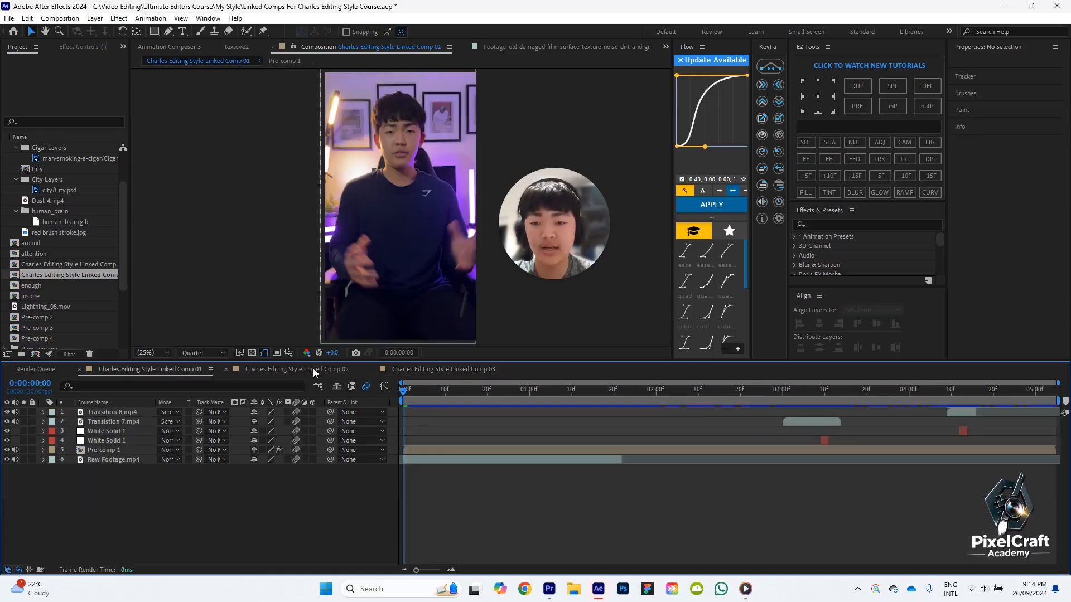
key(space)
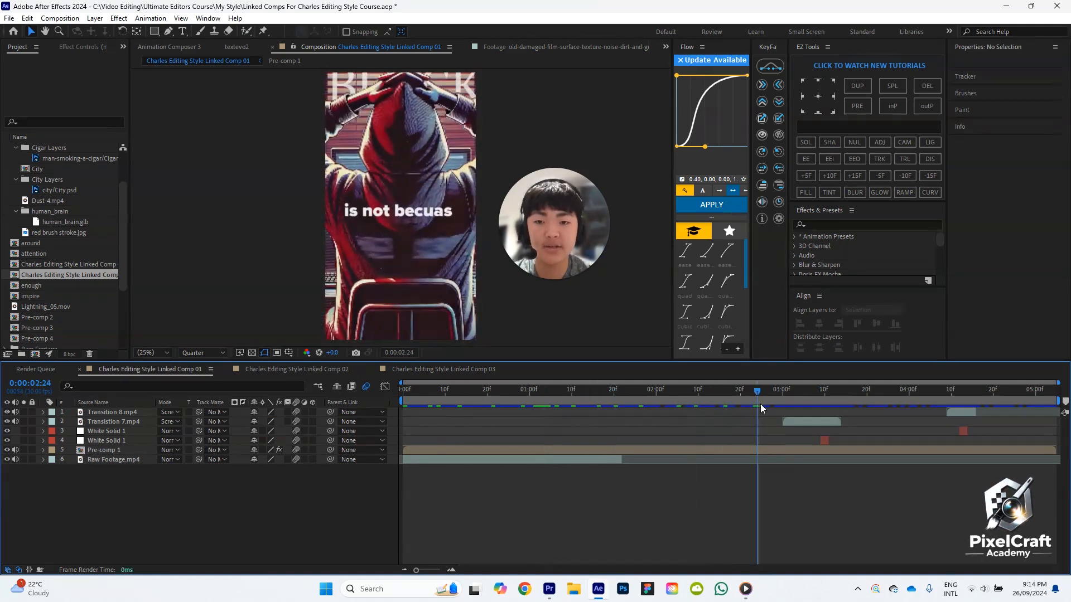
click(311, 368)
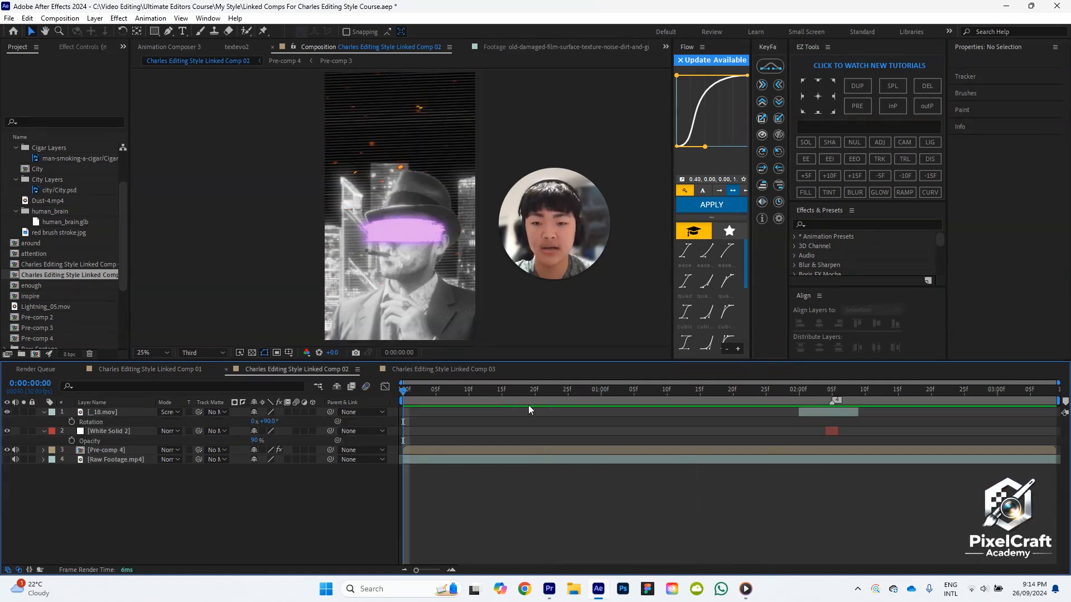
click(394, 369)
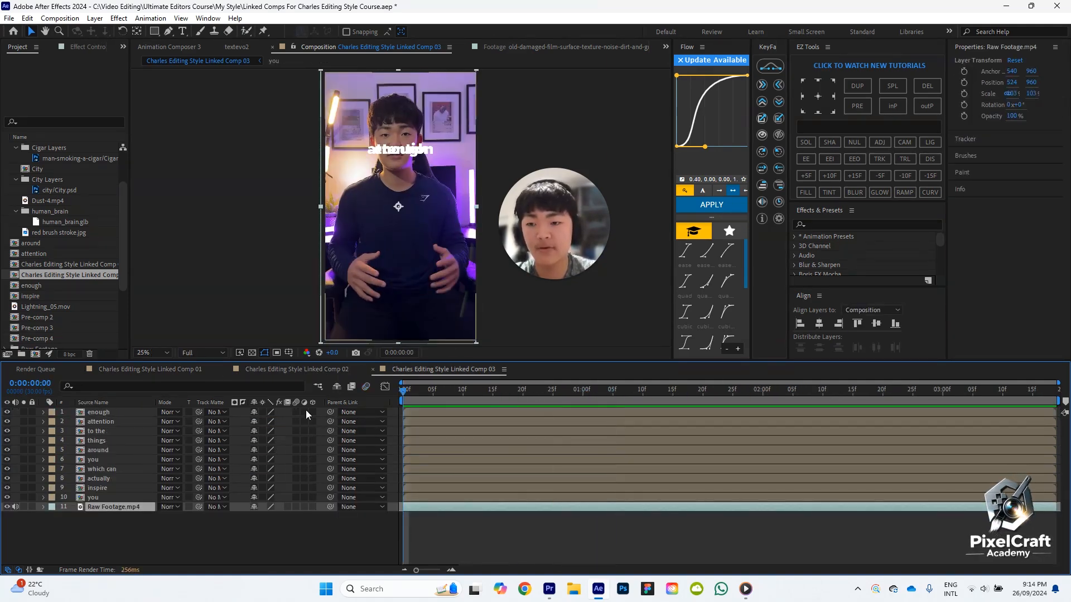
Set the preview resolution of Linked Comp 03 to Third.
click(214, 352)
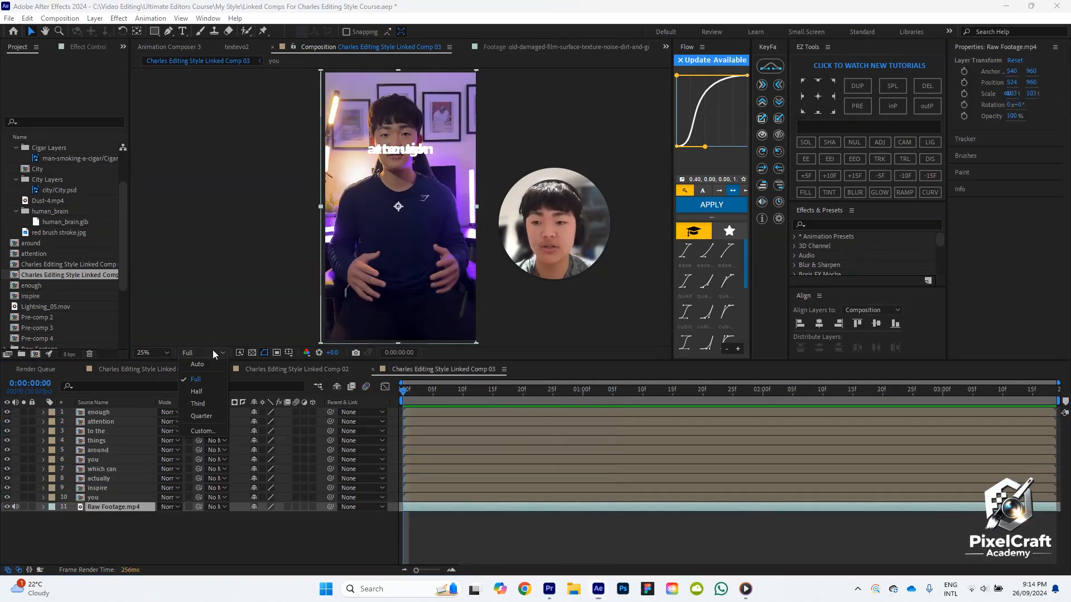
click(219, 403)
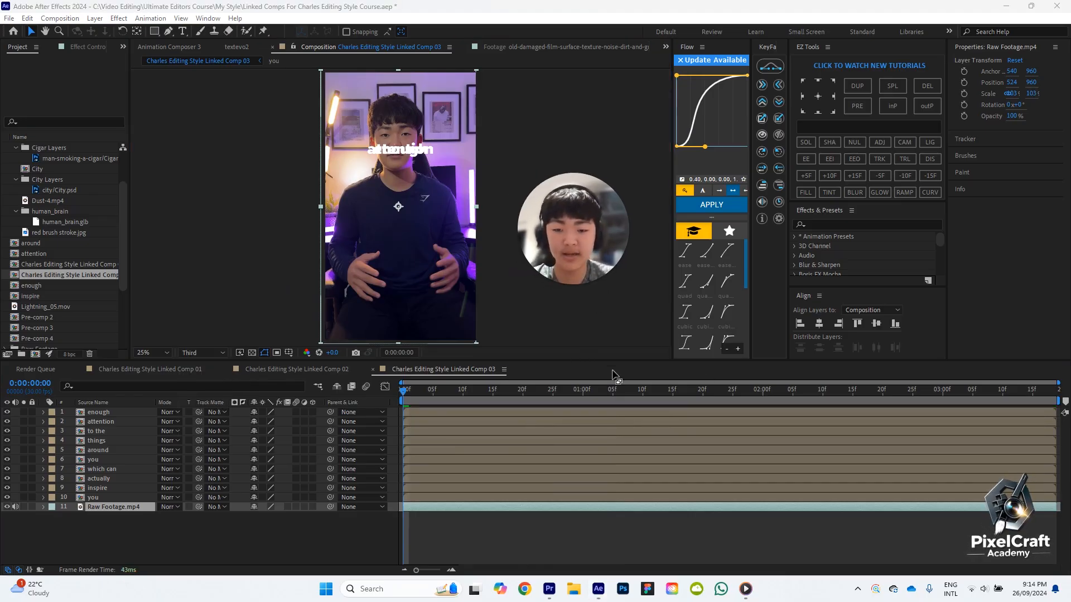
click(549, 547)
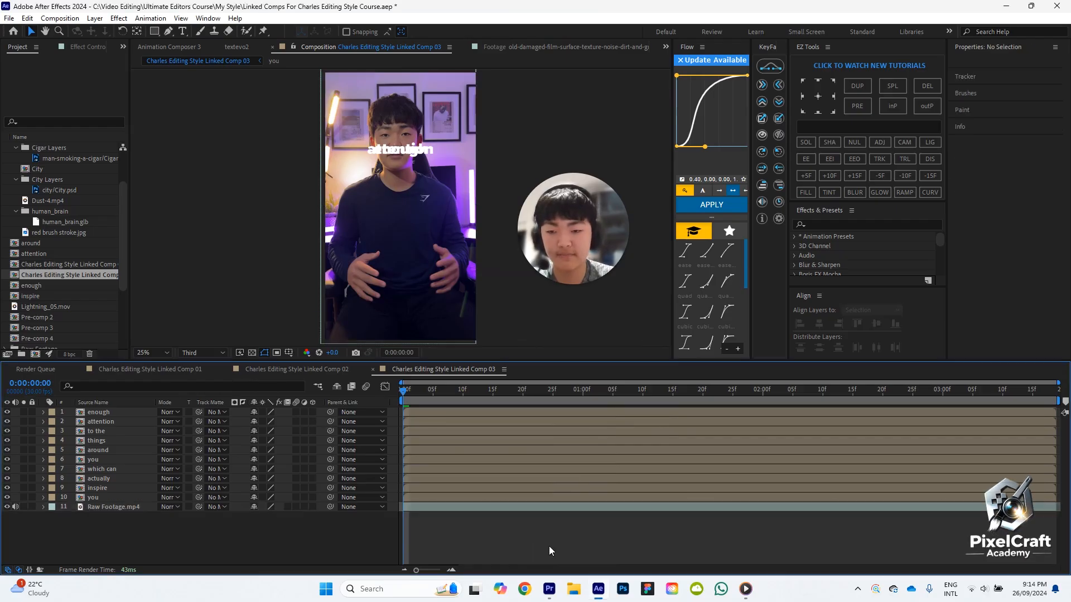
Open the nested "enough" composition and centre the anchor point of its text layer.
double_click(129, 411)
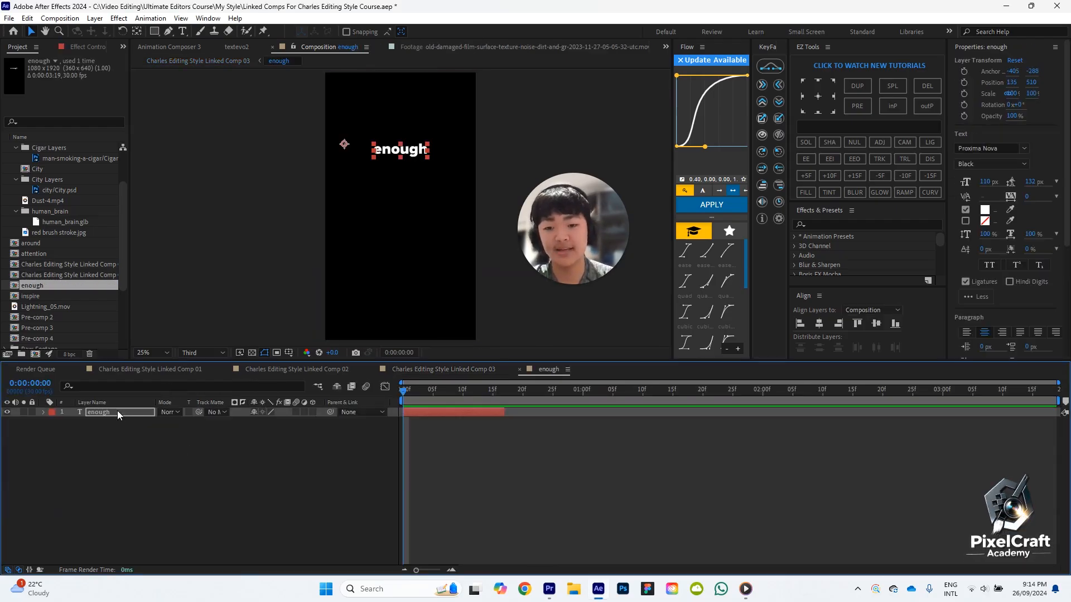
click(519, 370)
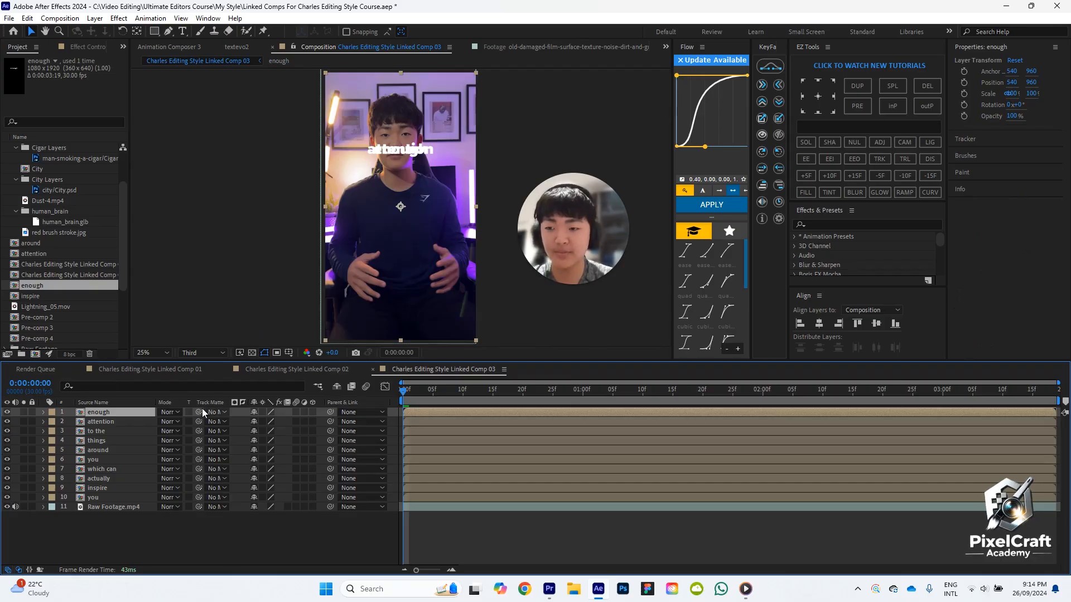
double_click(119, 413)
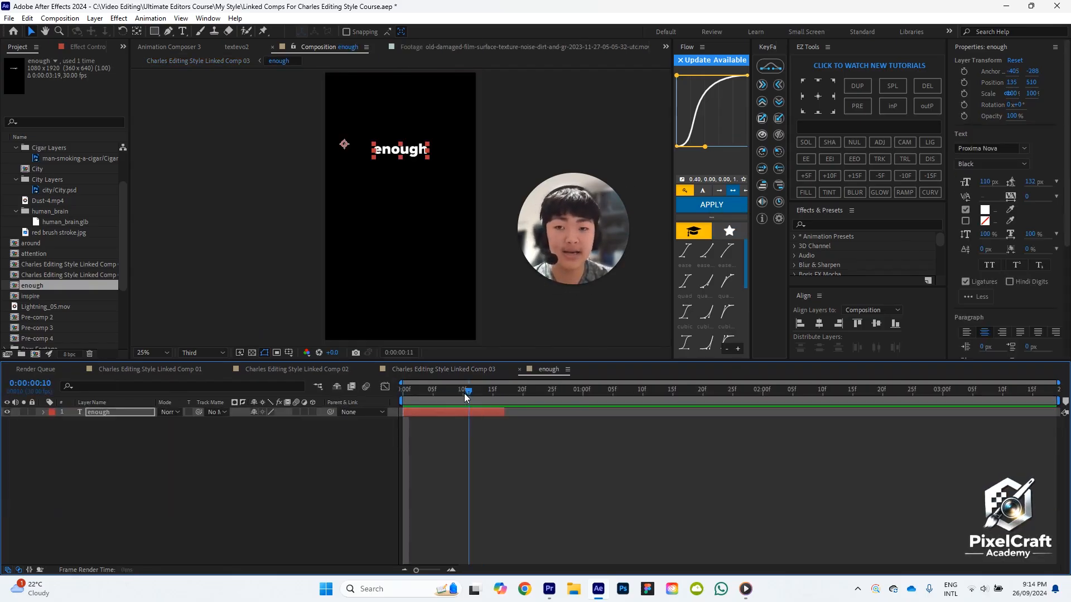
click(463, 392)
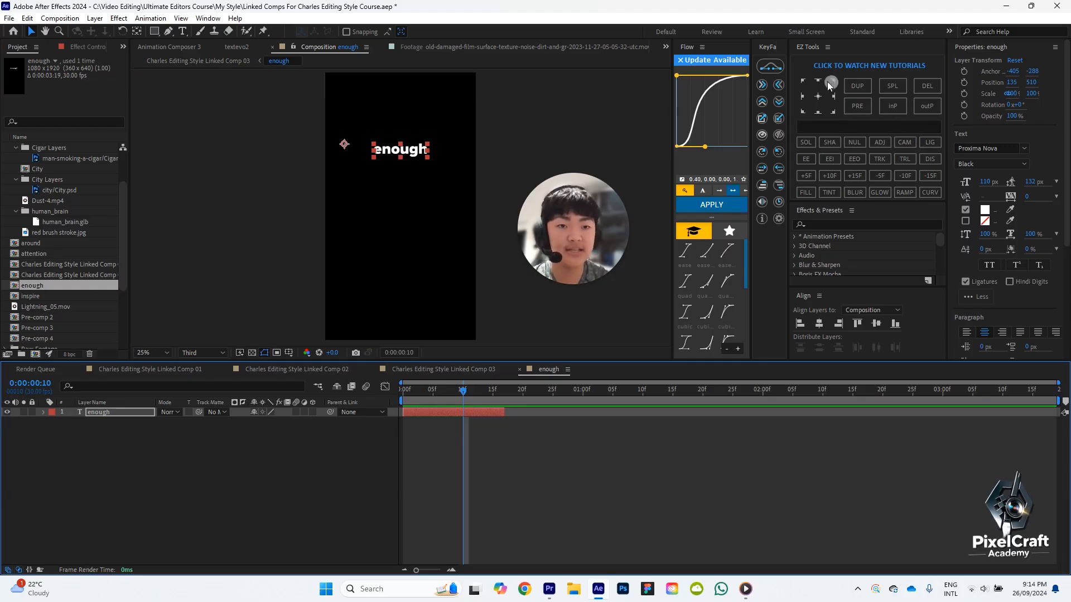
click(817, 96)
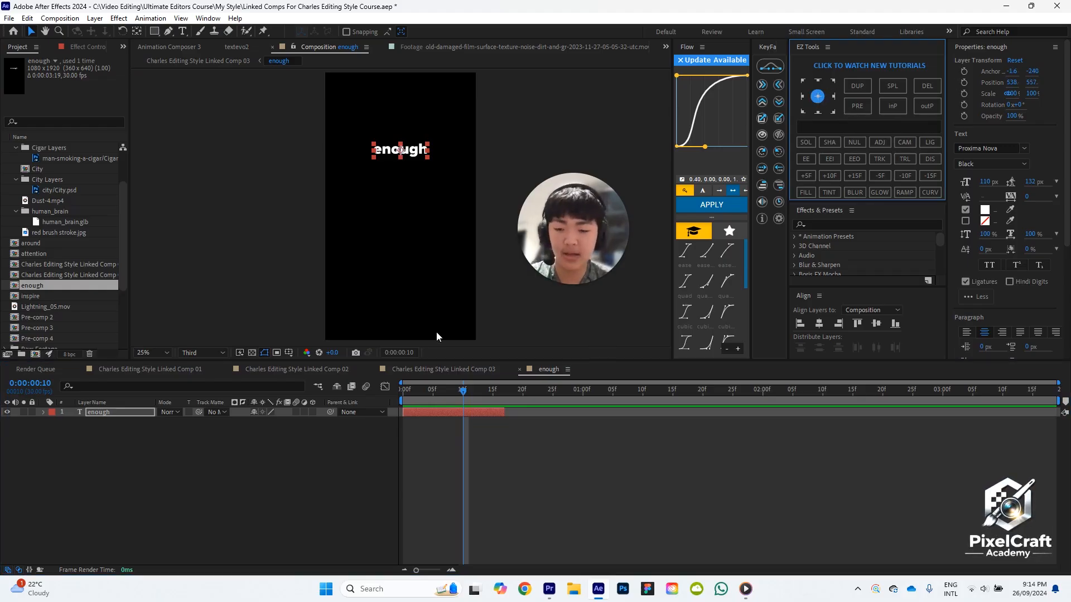
Move the "enough" text layer out of its nested composition into Linked Comp 03 and delete the leftover "enough" composition layer.
key(Delete)
click(518, 367)
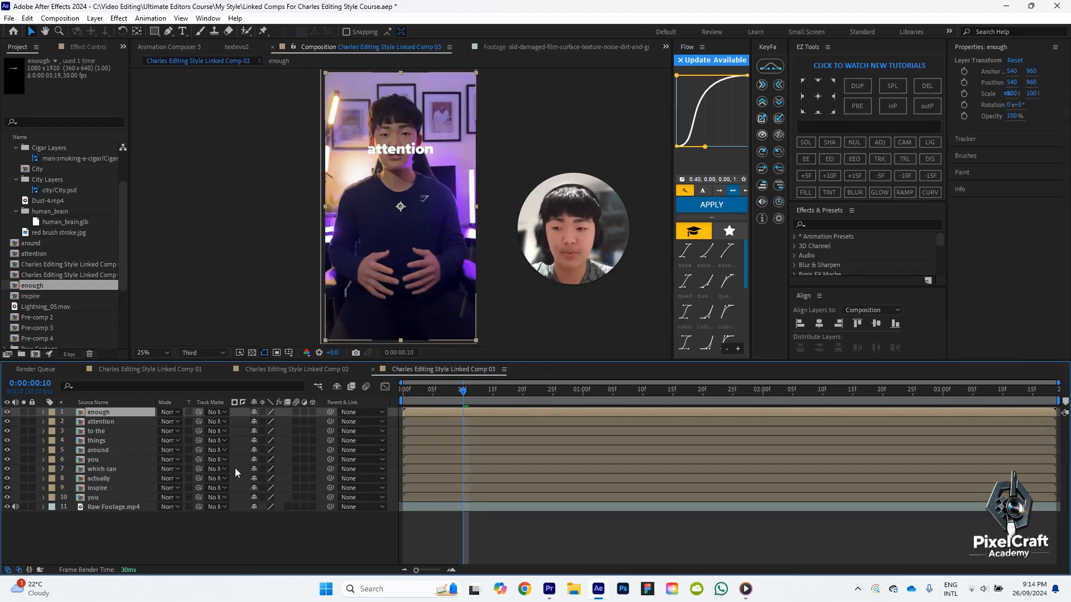
click(108, 421)
key(=)
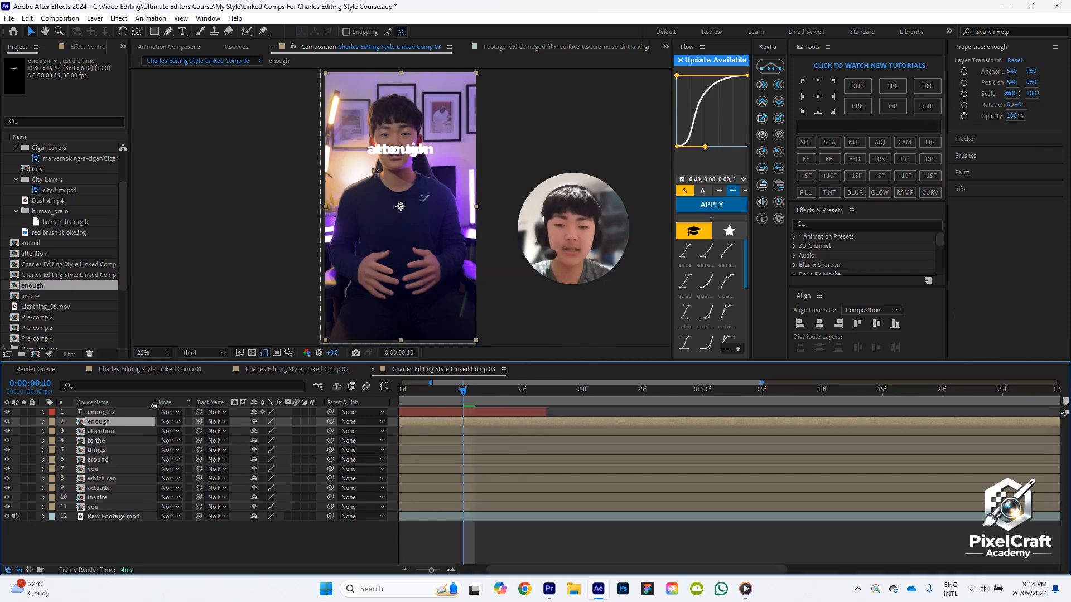
key(Delete)
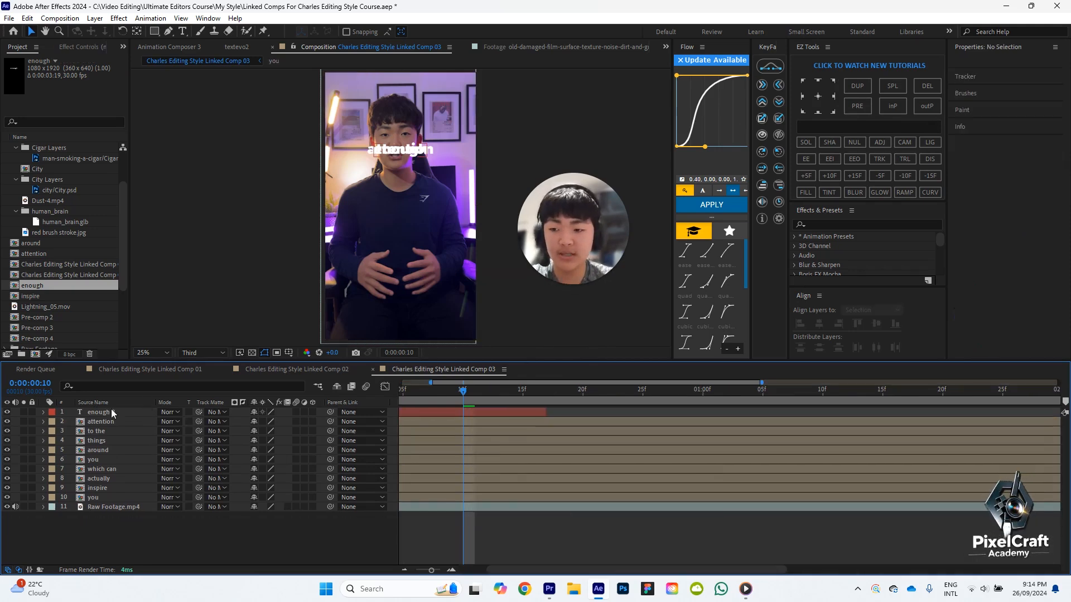
Replace the remaining nested caption layers, from "attention" to the last "you", with their own text layers in Linked Comp 03.
click(100, 421)
shift+click(94, 496)
click(424, 329)
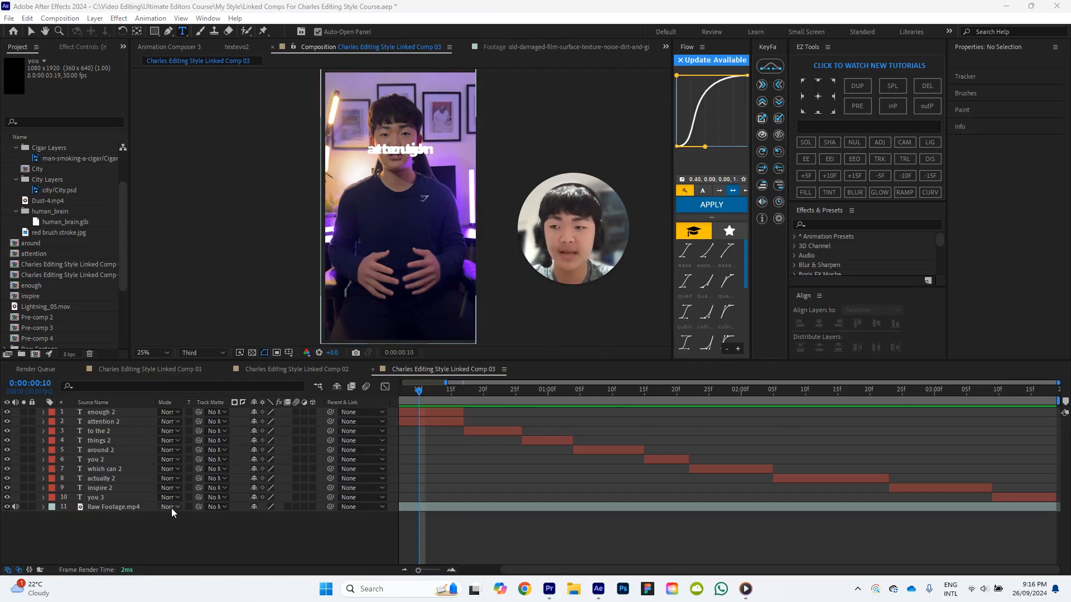
Collapse the Animation 2 folder in the project and delete the Pre-comp 2 composition.
scroll(70, 213, up, 2)
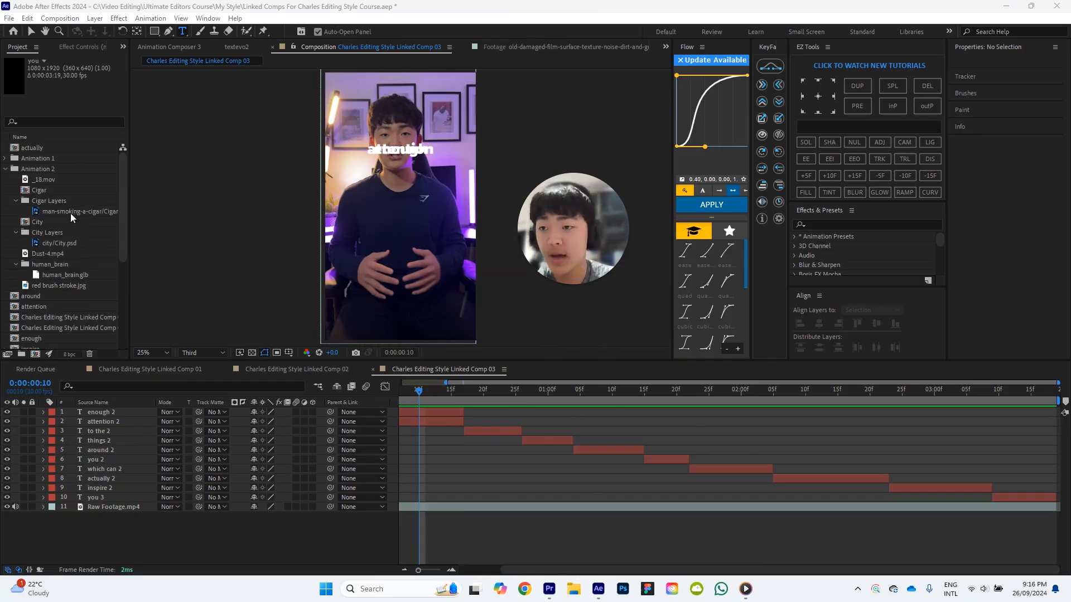
click(7, 170)
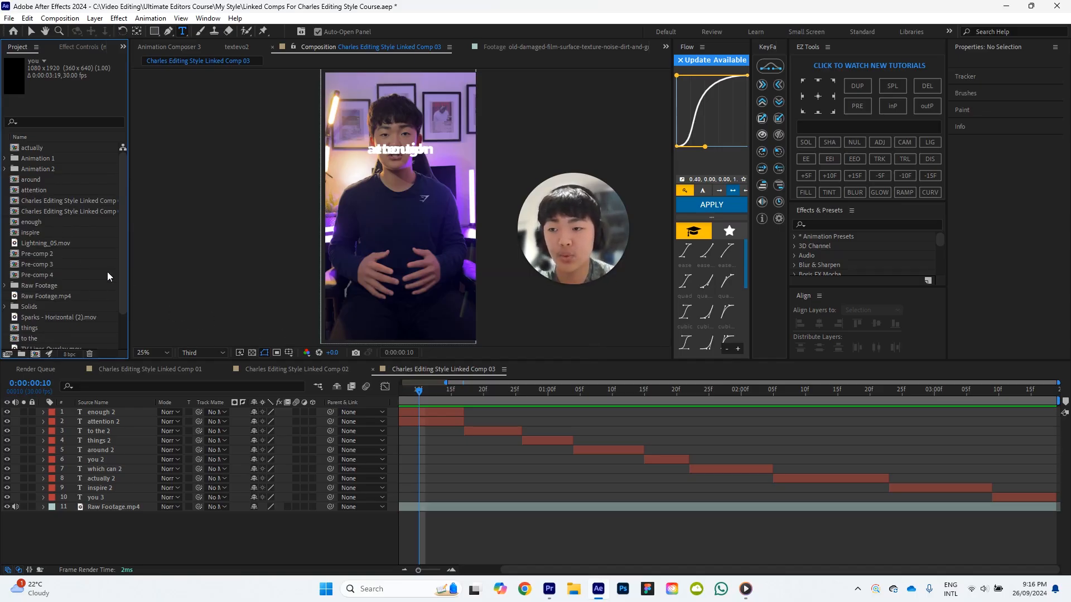
click(52, 255)
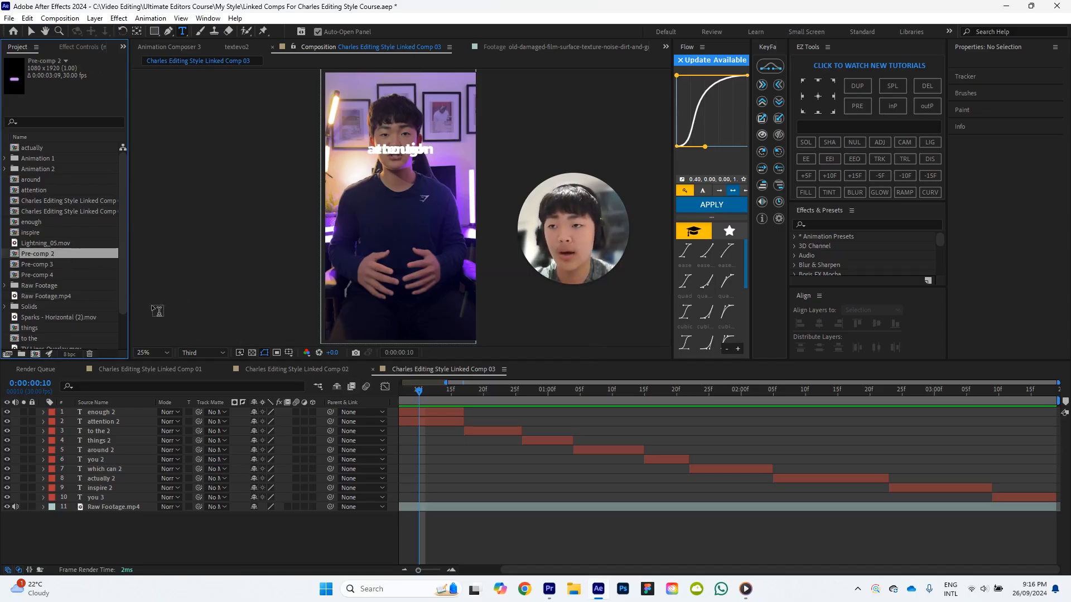
click(72, 267)
click(73, 271)
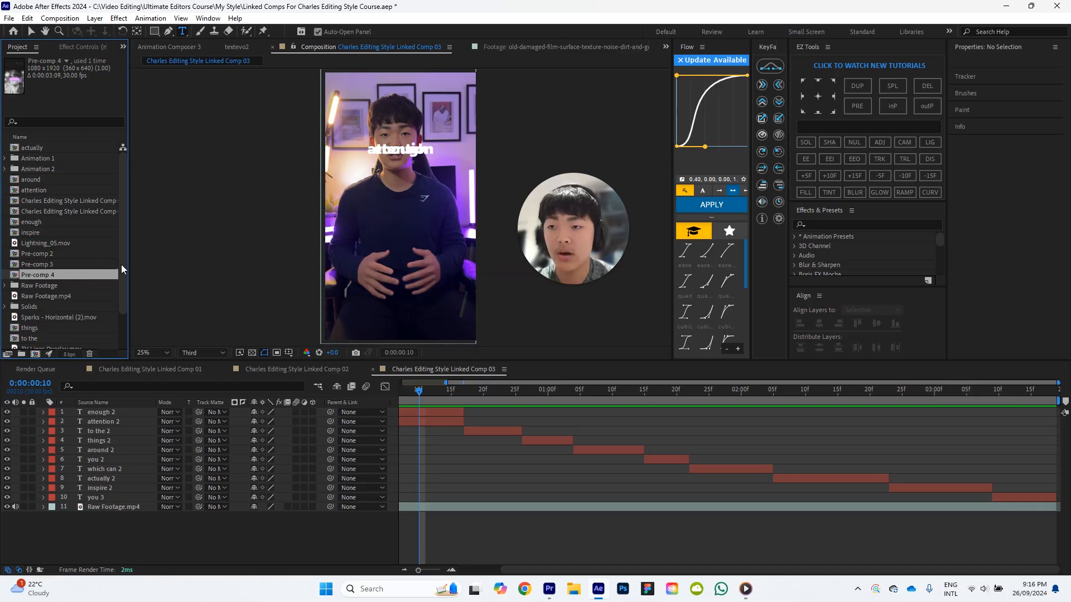
click(63, 259)
click(75, 255)
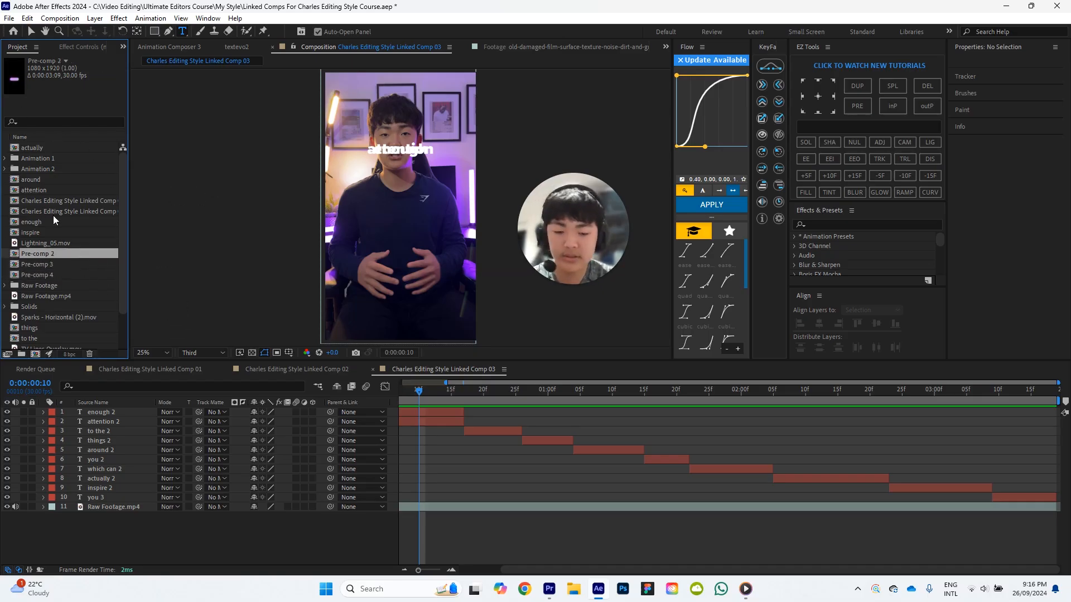
key(Delete)
click(560, 307)
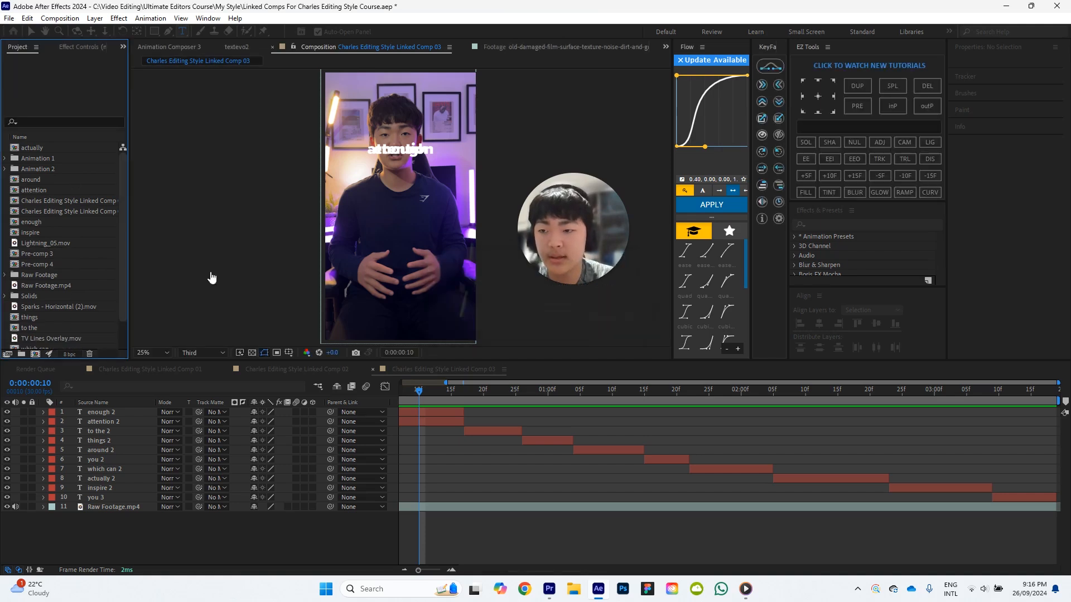
Move Pre-comp 3, Pre-comp 4 and Charles Editing Style Linked Comp 02 into the Animation 2 folder.
click(51, 256)
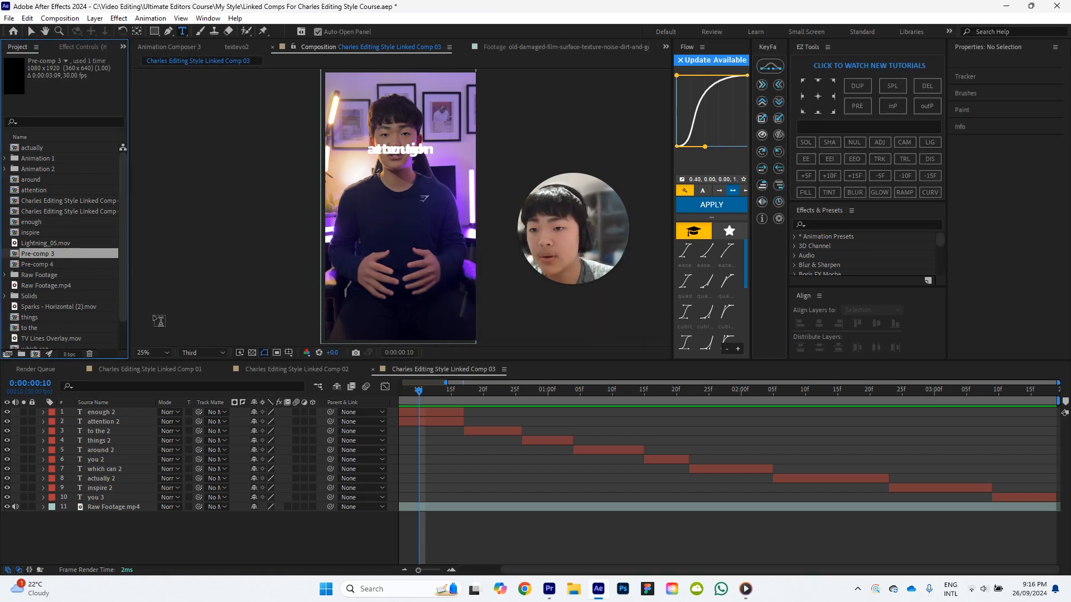
shift+click(63, 259)
drag(63, 259, 55, 169)
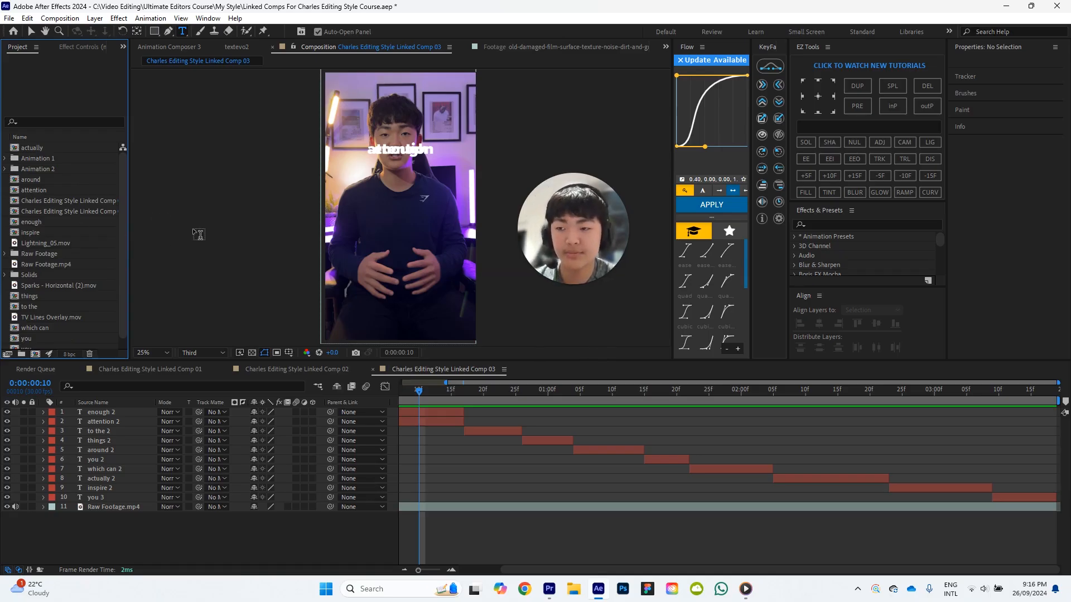
key(v)
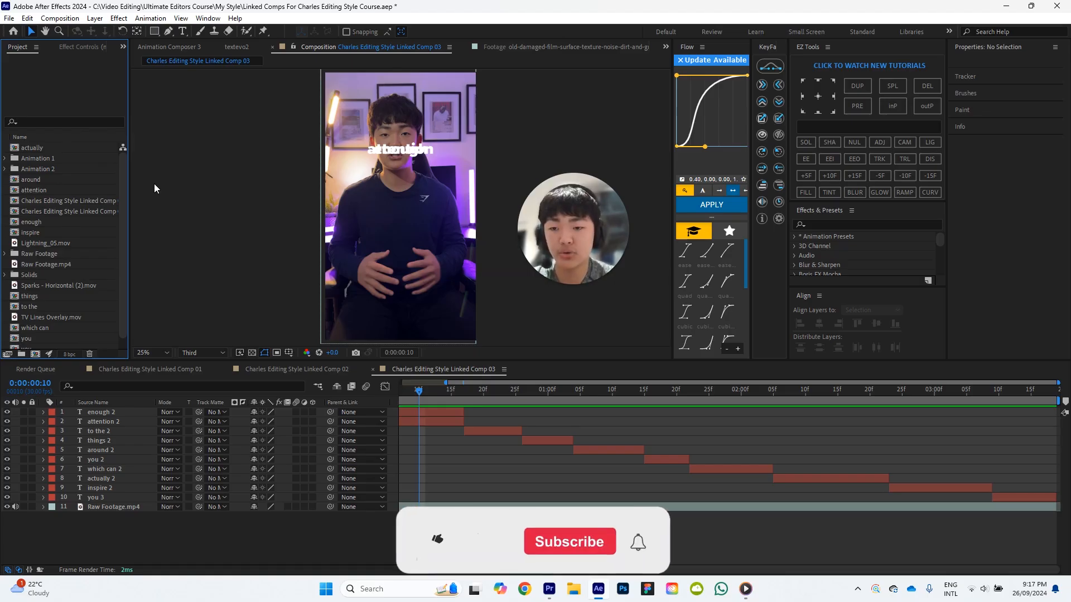
click(39, 211)
click(162, 212)
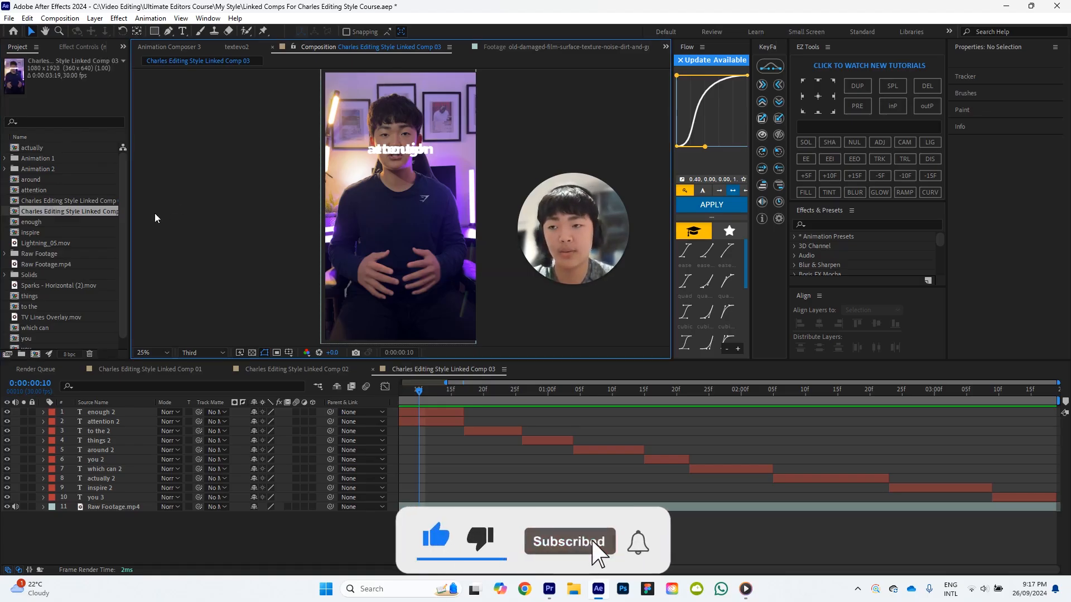
click(79, 201)
drag(49, 201, 106, 170)
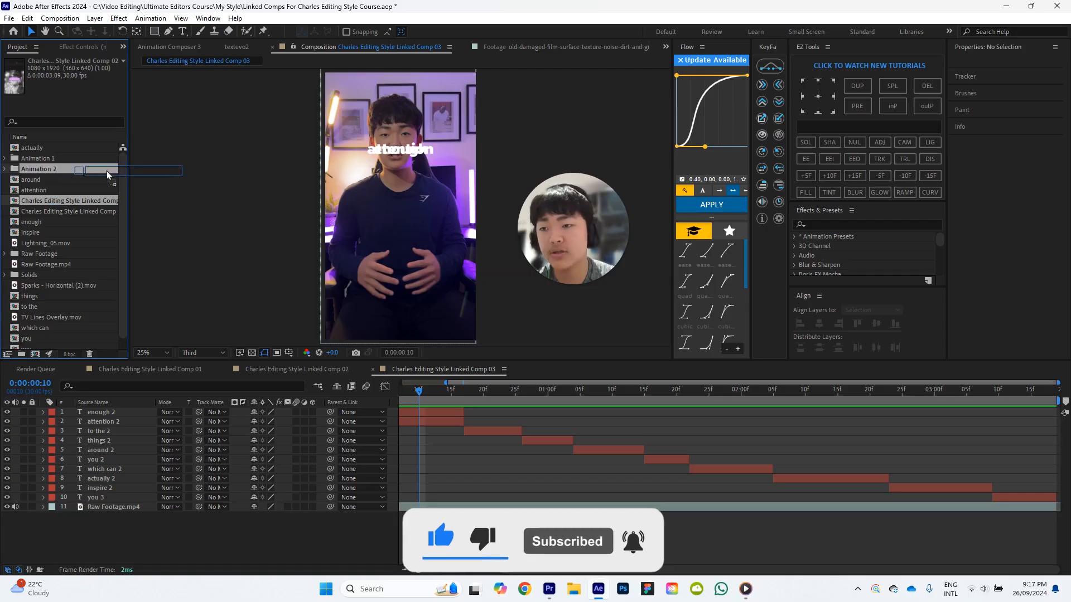
click(82, 200)
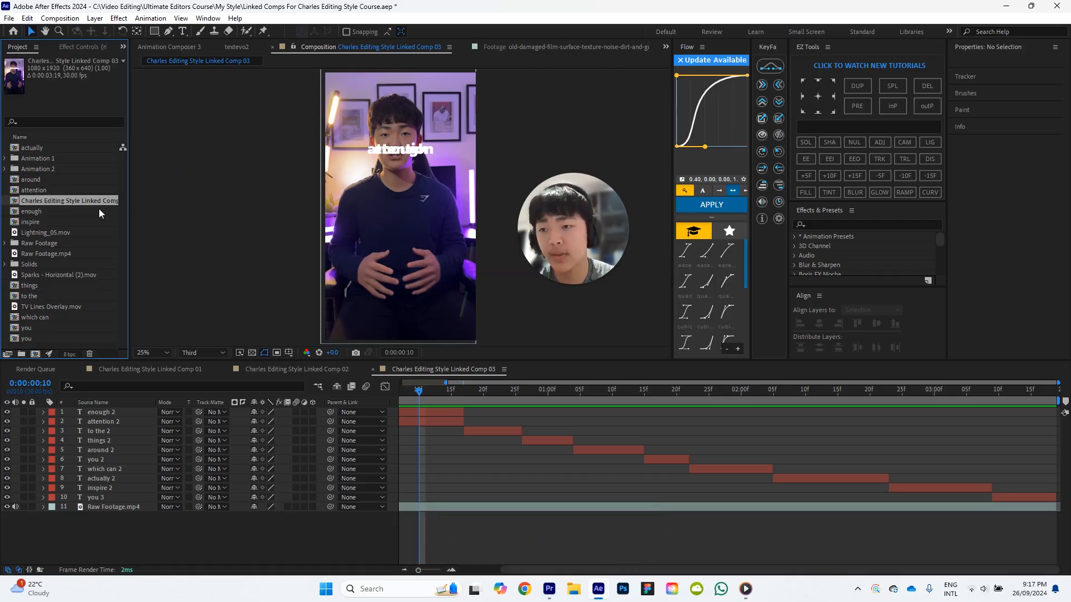
click(144, 223)
Create a project folder named "Animation 3" and move Charles Editing Style Linked Comp 03 into it.
click(72, 338)
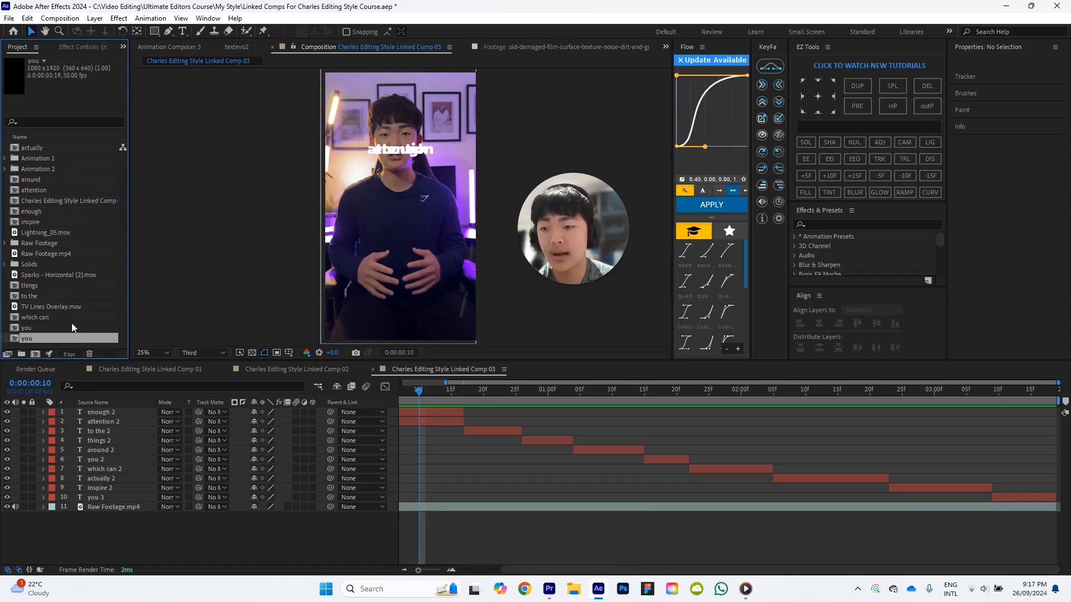
click(144, 309)
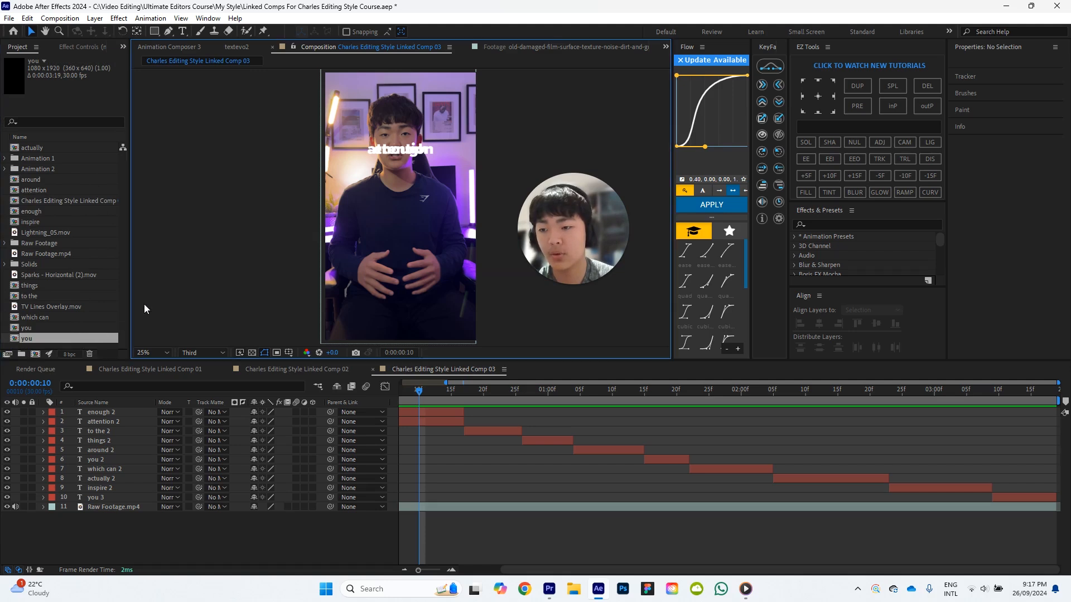
click(22, 355)
text(Anima)
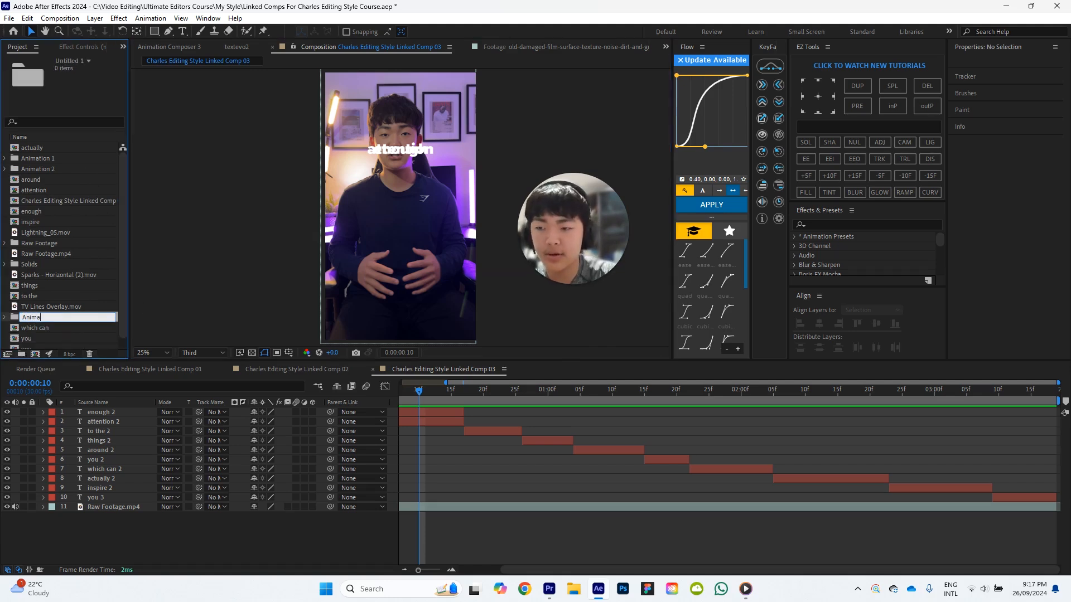
text(tion 3)
key(Return)
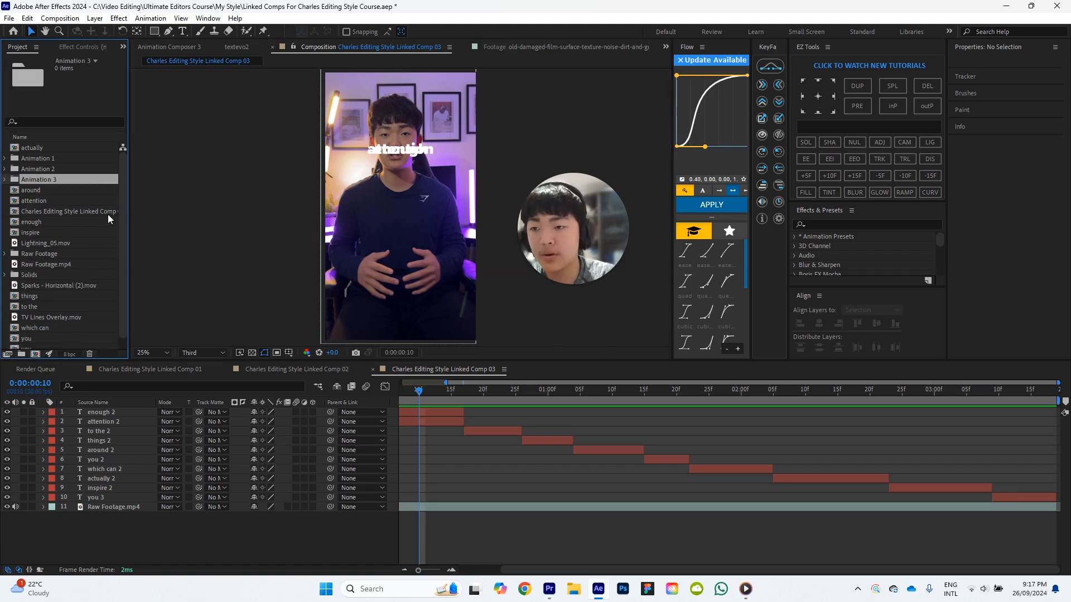
click(56, 211)
drag(55, 207, 64, 179)
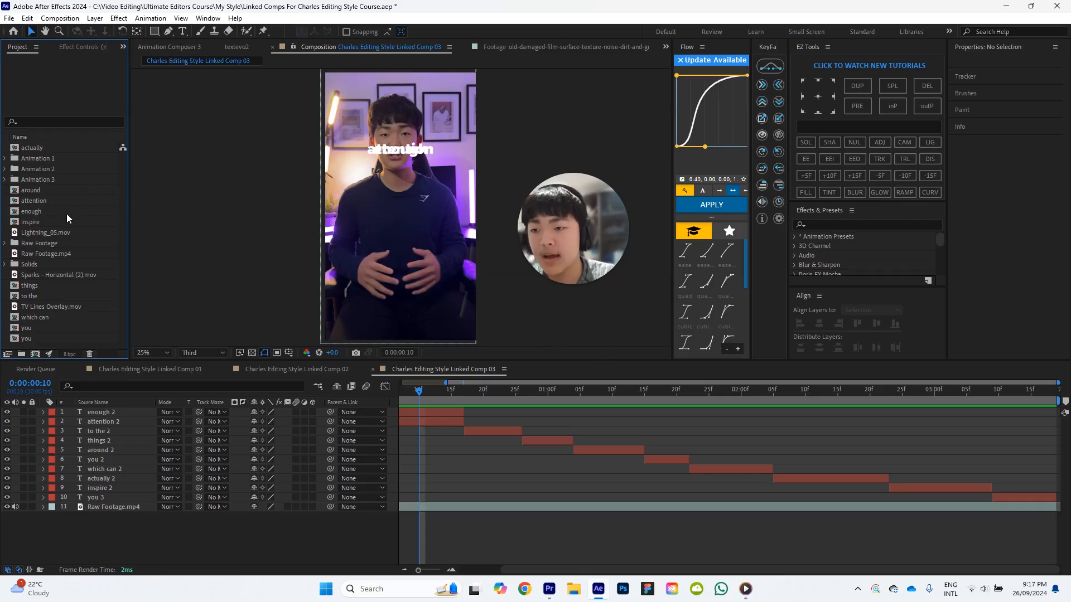
File the loose clips Lightning_05.mov, Raw Footage.mp4 and Sparks - Horizontal (2).mov into the existing project folders.
click(49, 228)
drag(50, 230, 77, 178)
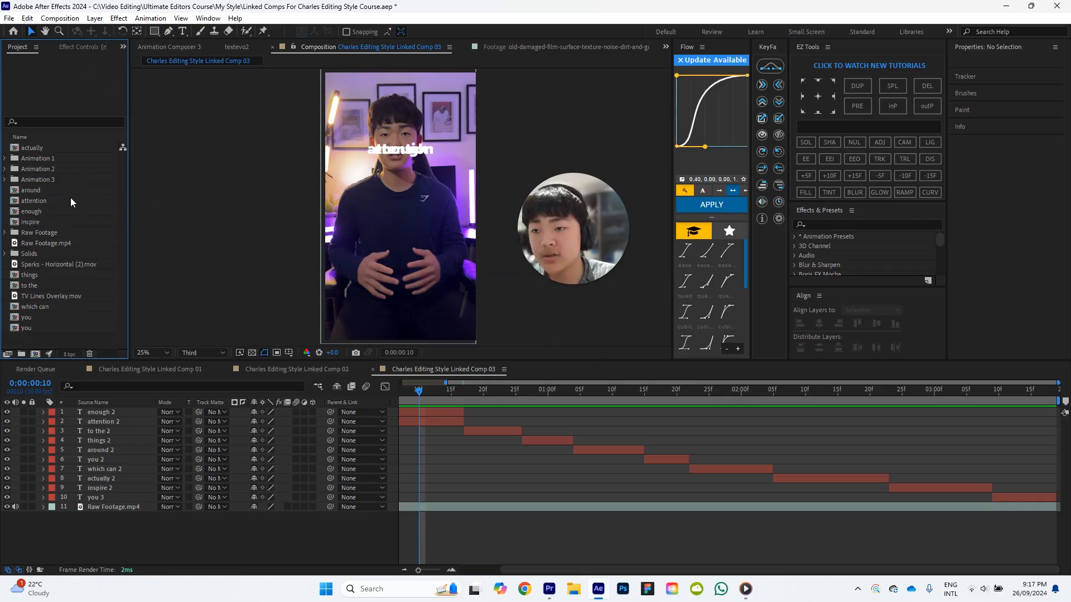
drag(44, 242, 58, 172)
click(48, 256)
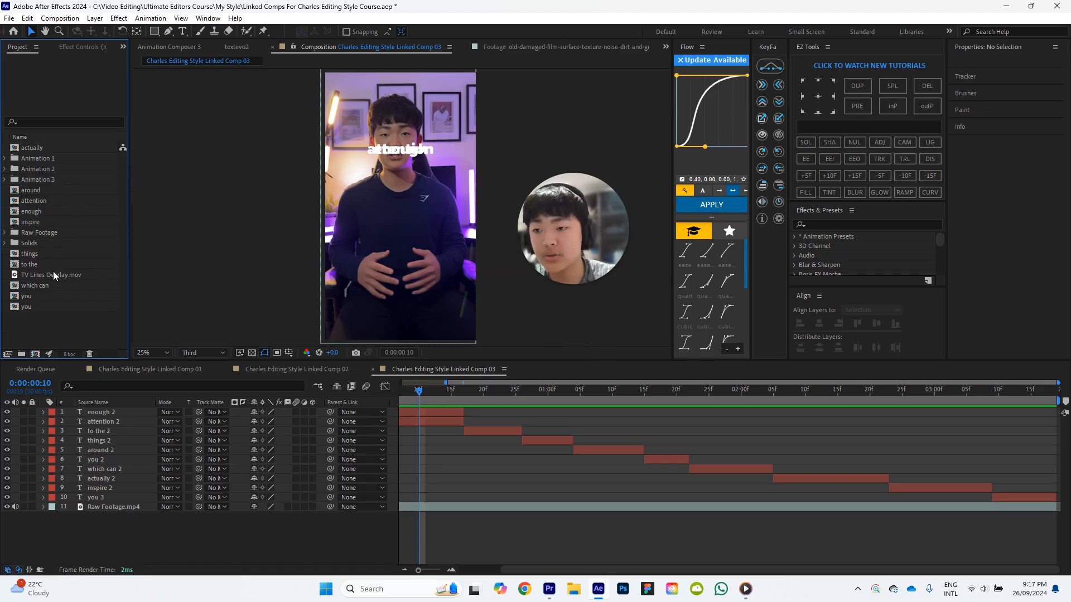
click(51, 273)
click(79, 327)
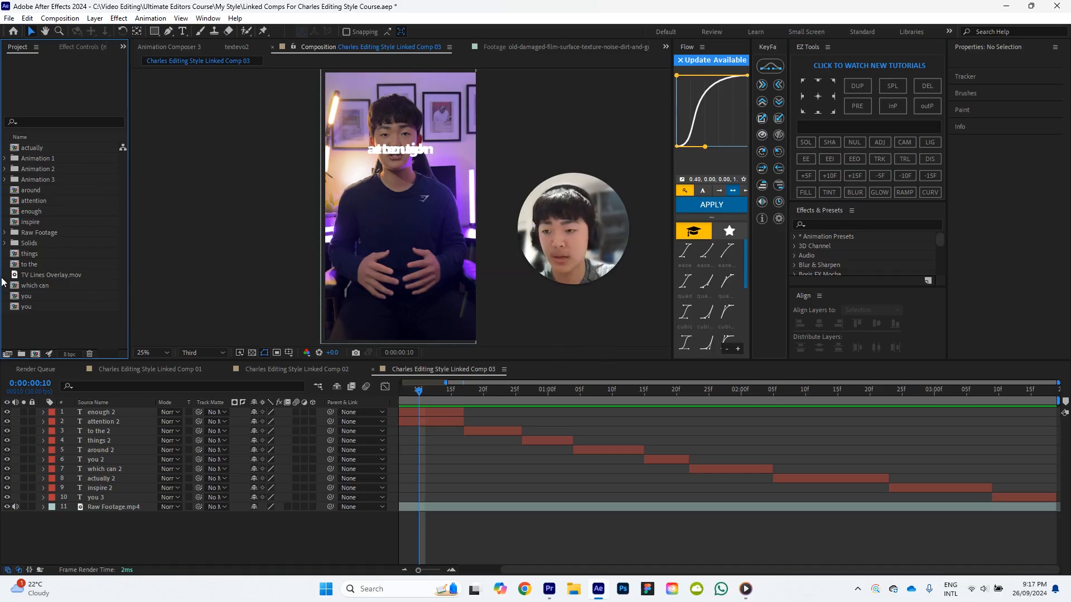
Clear the "actually" composition out of the project's top level.
click(53, 148)
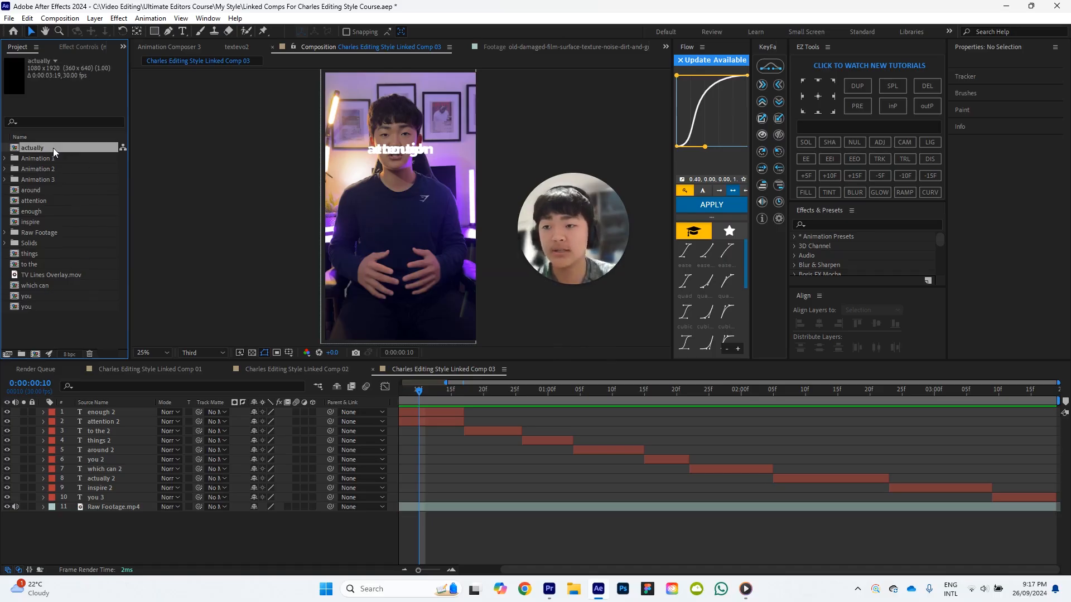
drag(55, 145, 55, 159)
Try to delete the "around", "attention", "enough" and "inspire" compositions together from the project.
click(51, 176)
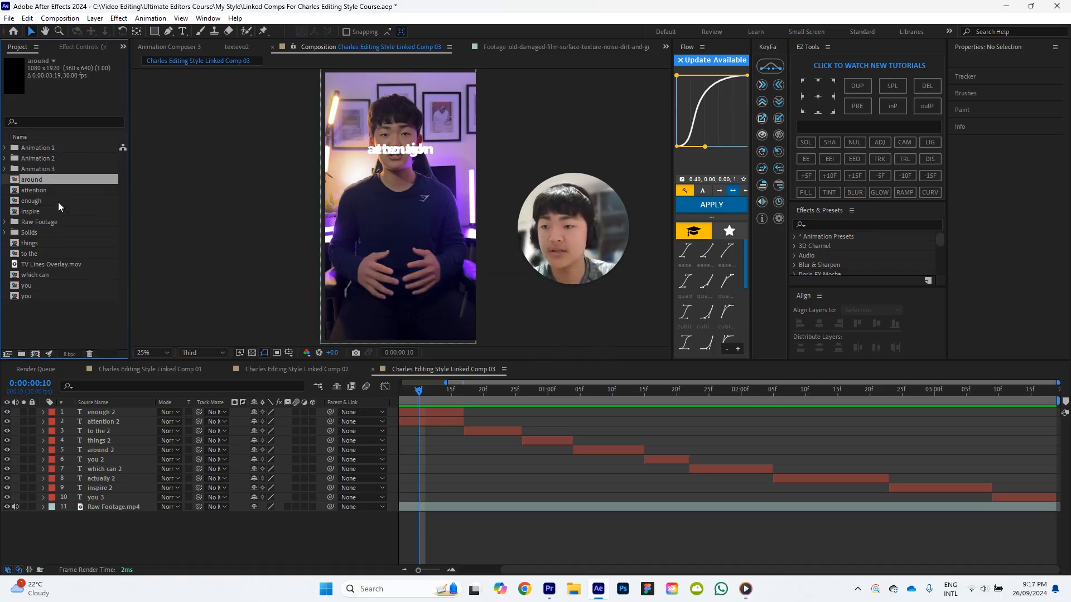
shift+click(57, 209)
key(Delete)
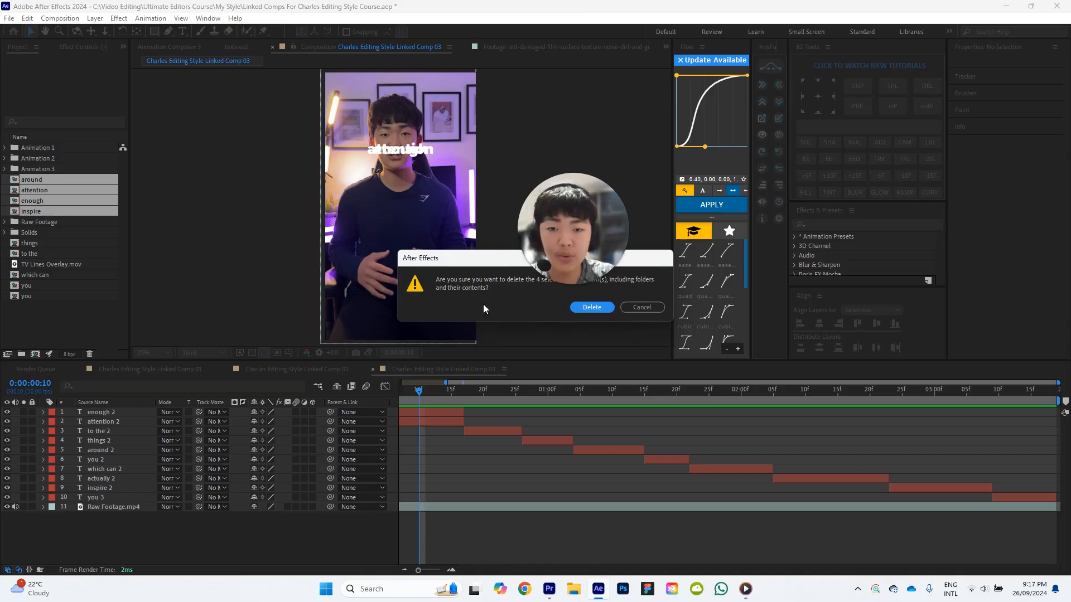
drag(585, 232, 592, 174)
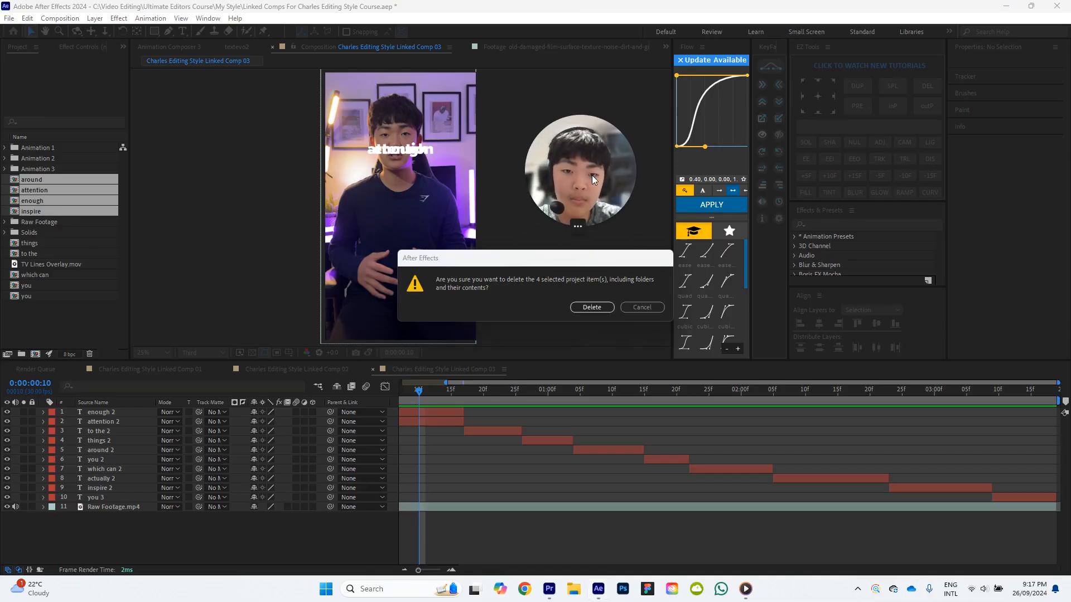
click(610, 310)
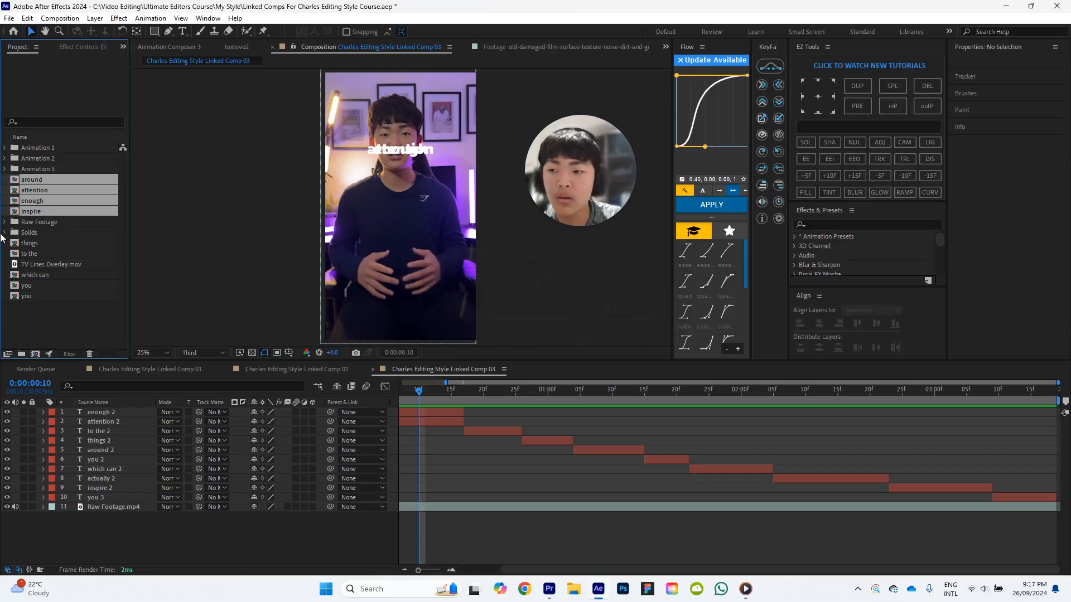
click(59, 190)
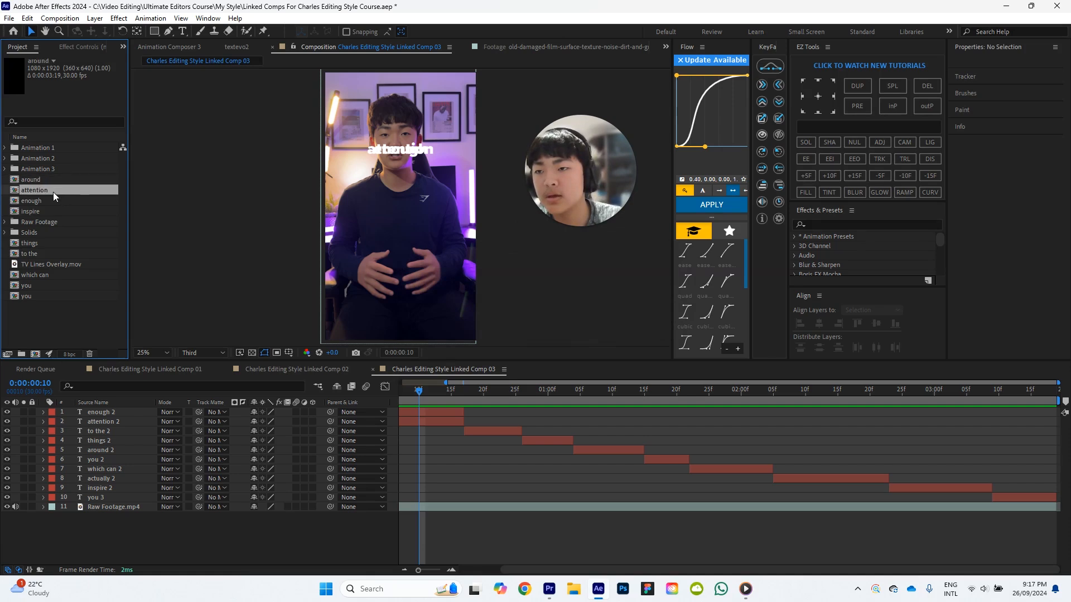
Delete the leftover "things", "to the", "which can" and both "you" compositions from the project.
click(51, 244)
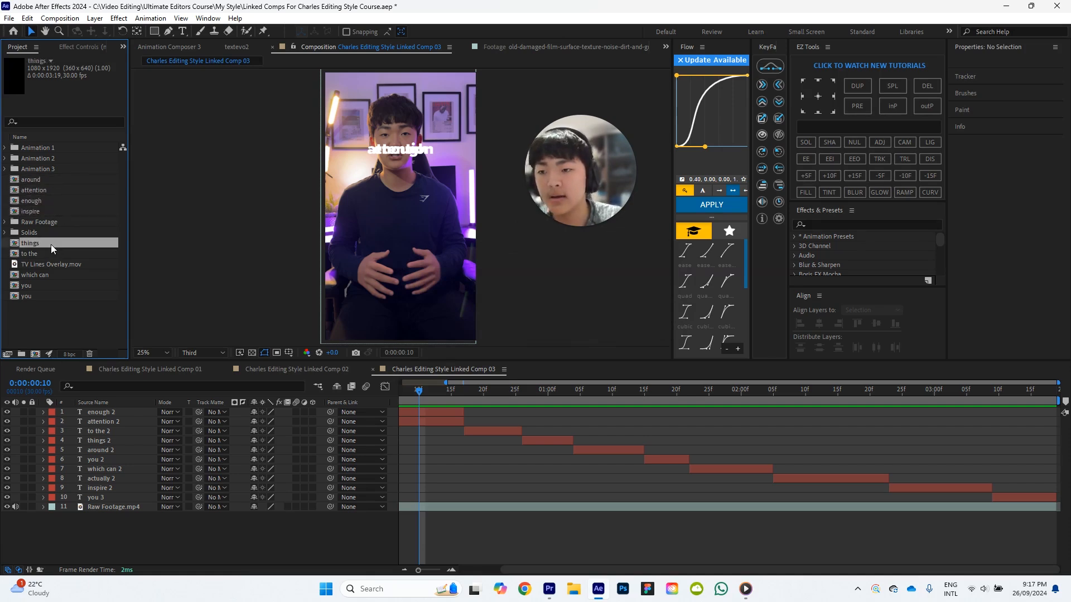
key(Delete)
click(51, 244)
key(Delete)
click(52, 255)
key(Delete)
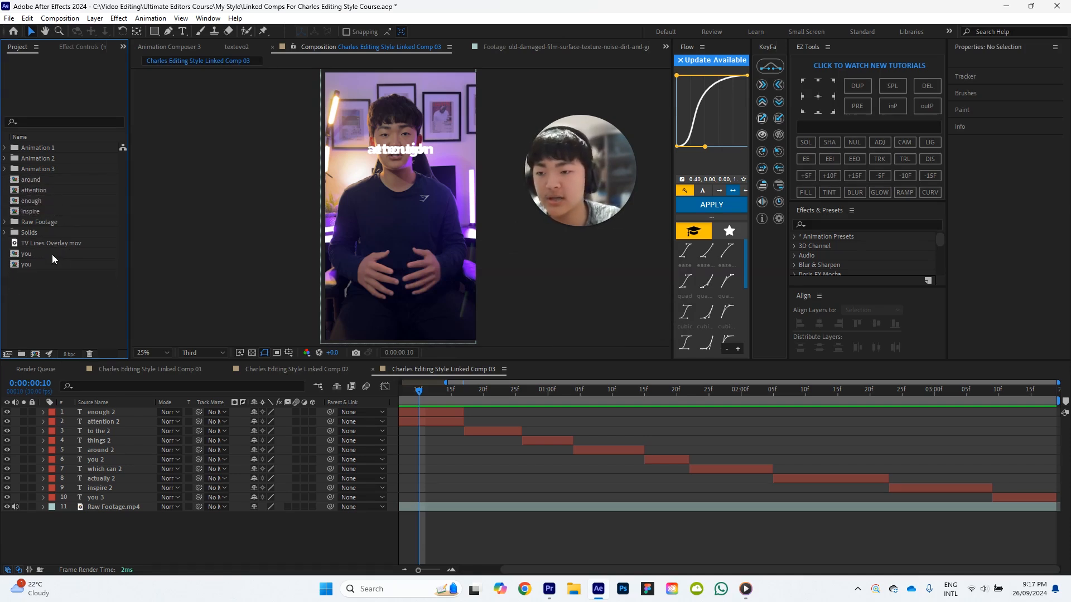
click(46, 254)
key(Delete)
click(33, 253)
key(Delete)
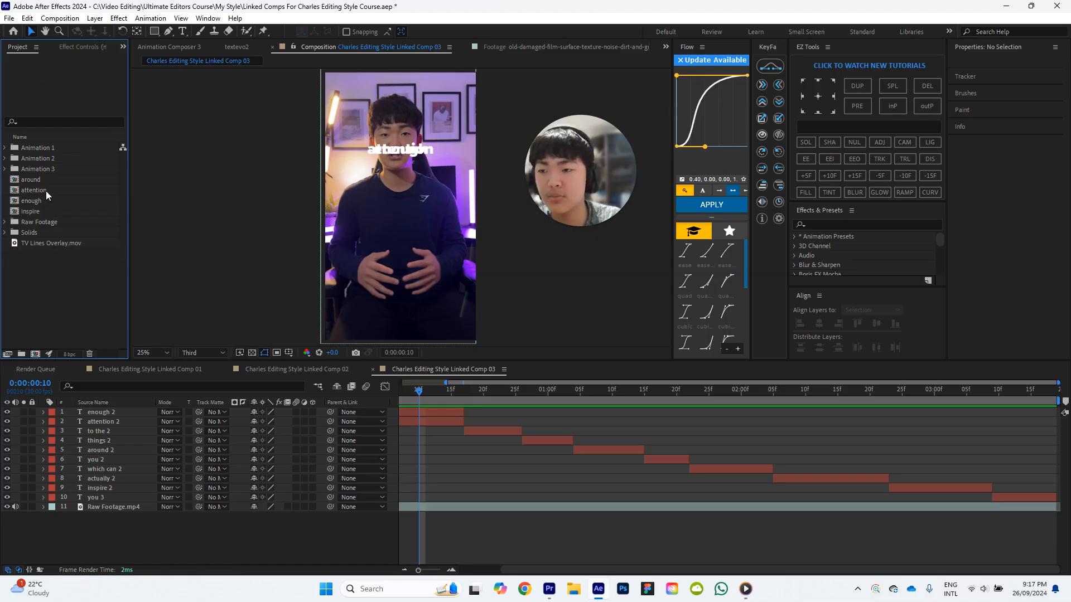
Delete the "around", "attention", "enough" and "inspire" compositions one by one from the project.
click(583, 180)
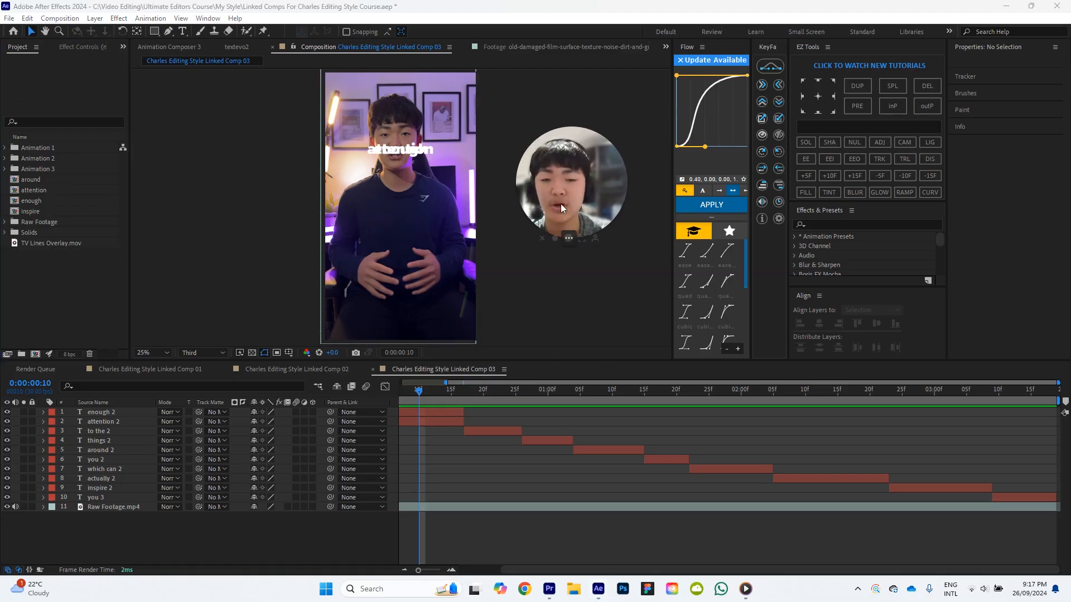
click(40, 181)
key(Delete)
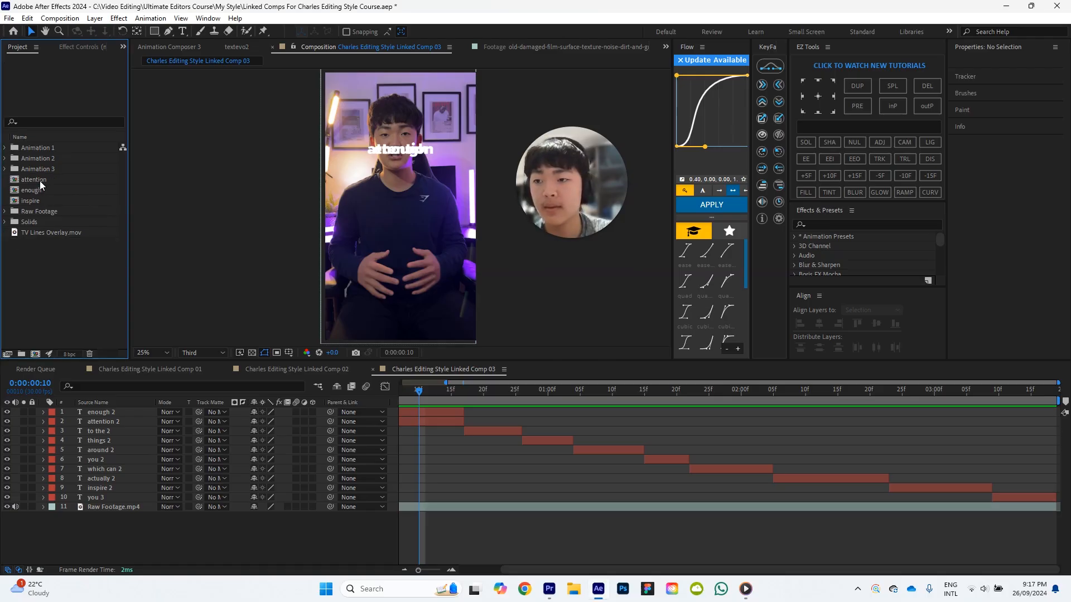
click(39, 181)
key(Delete)
click(40, 181)
key(Delete)
click(39, 180)
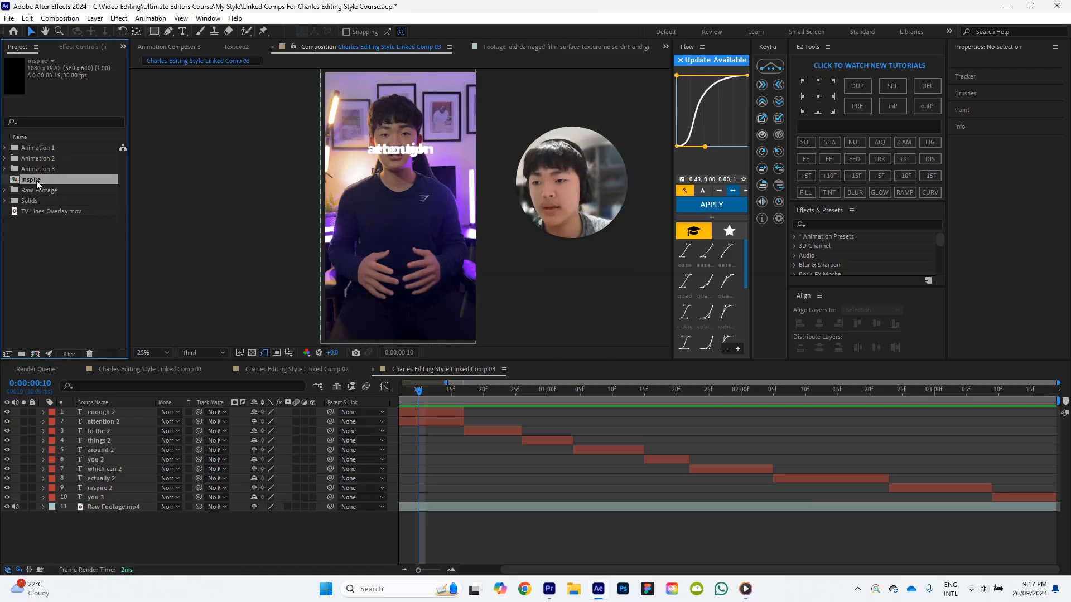
key(Delete)
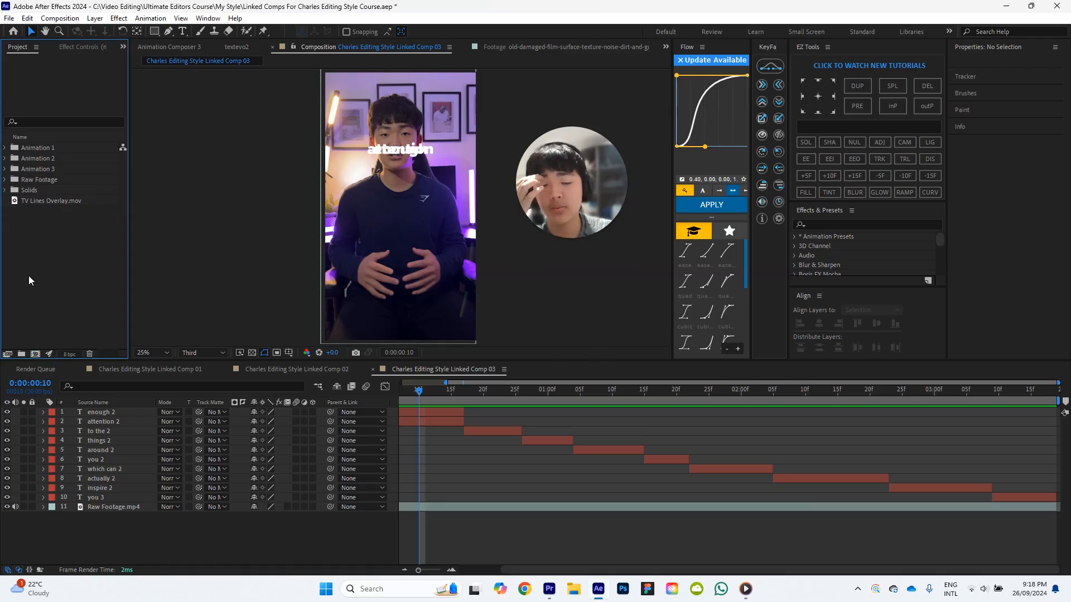
Move the playhead to the start of the Linked Comp 03 timeline, at 0:00:00:00.
drag(423, 389, 400, 389)
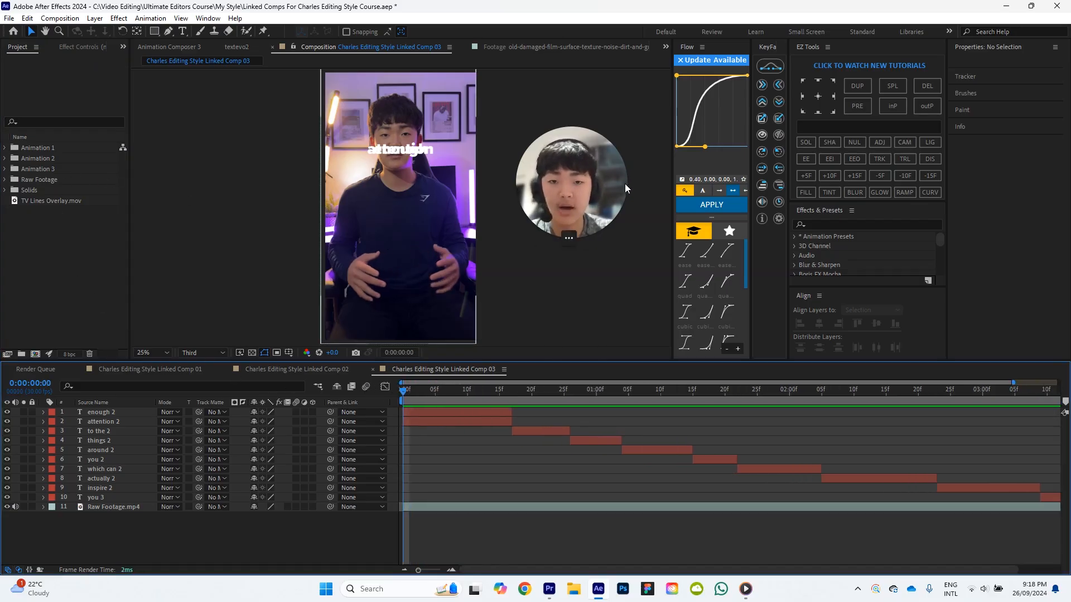
drag(584, 179, 581, 194)
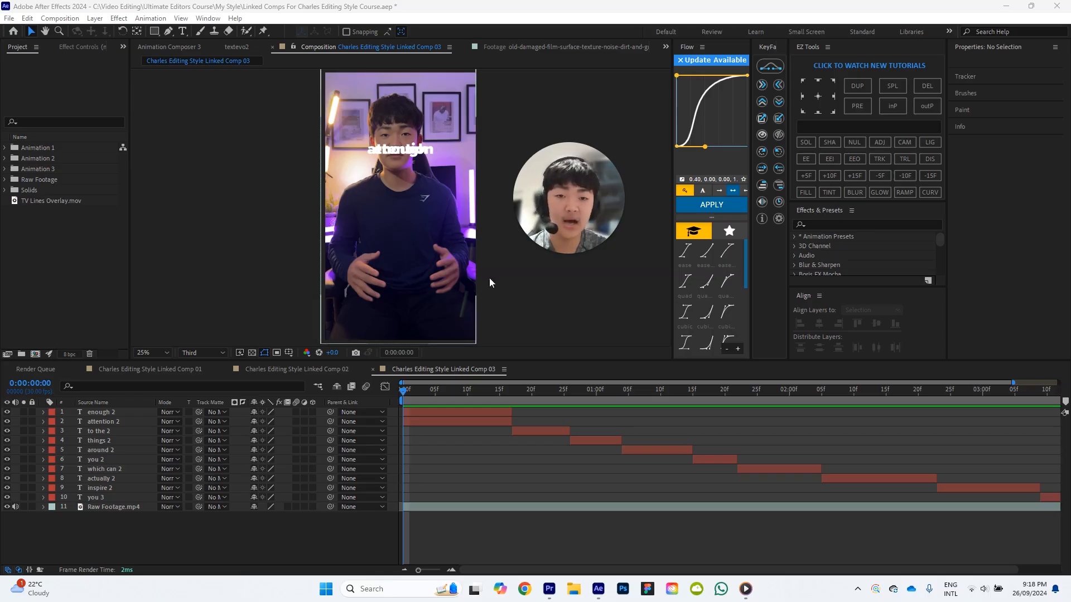
click(293, 372)
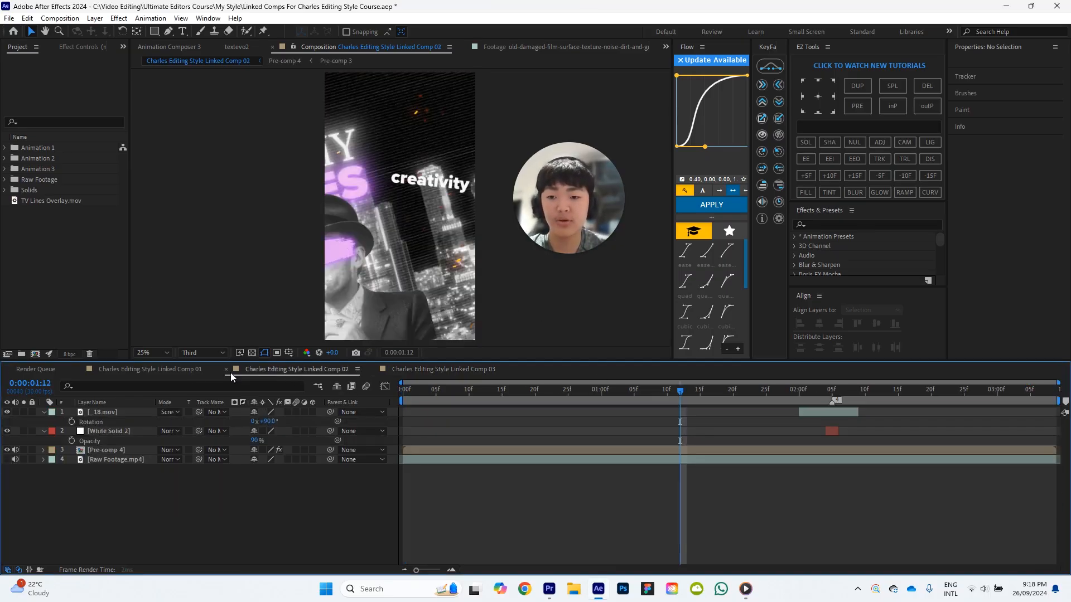
click(187, 371)
click(296, 371)
click(434, 368)
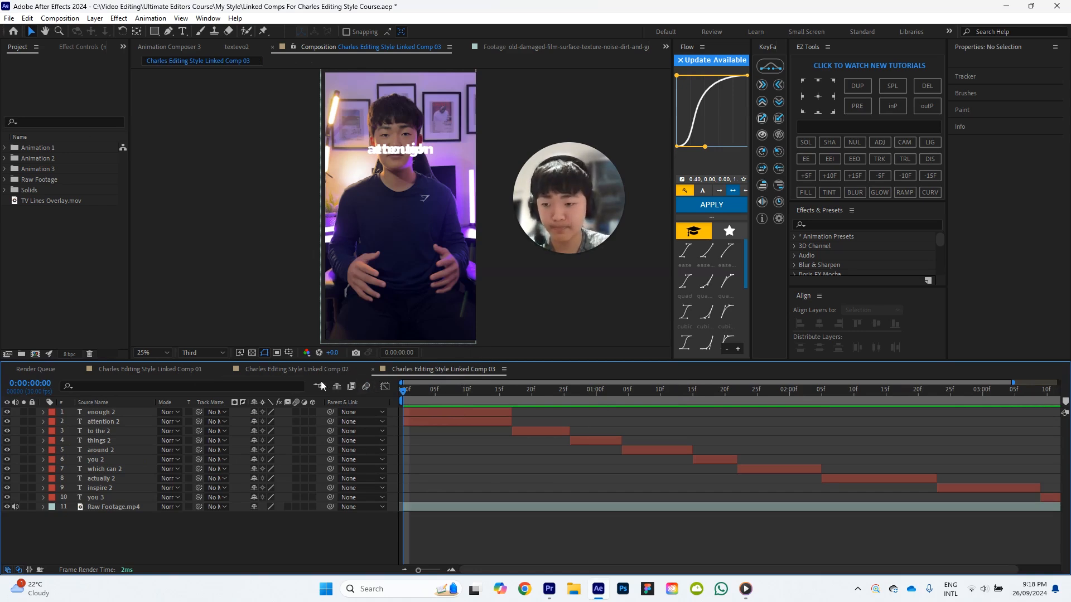
Move all ten caption text layers down together so that "enough" sits at a vertical position of about 802.
click(148, 414)
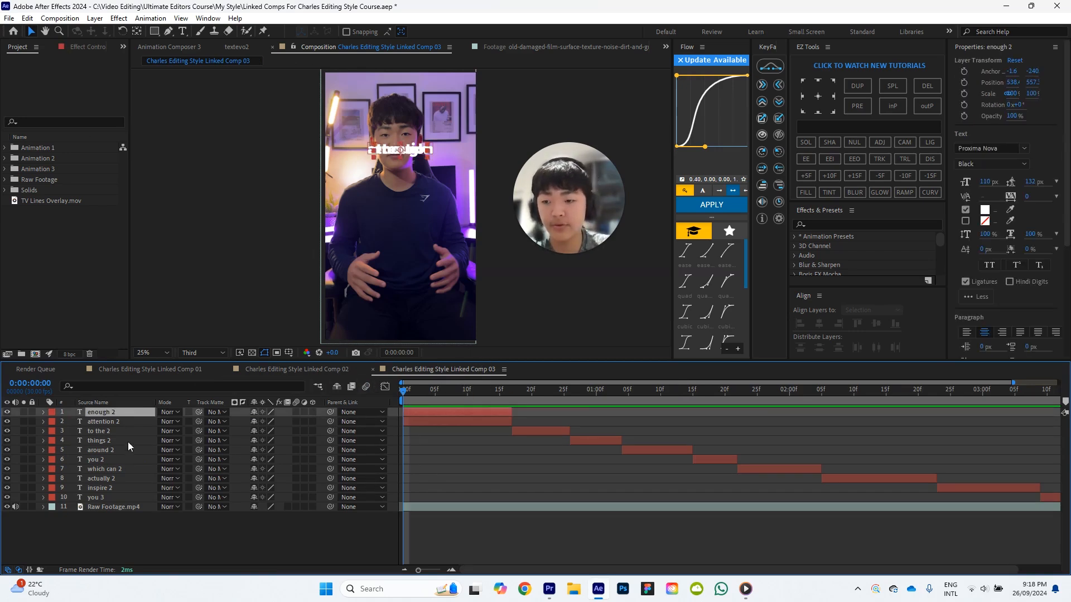
shift+click(98, 498)
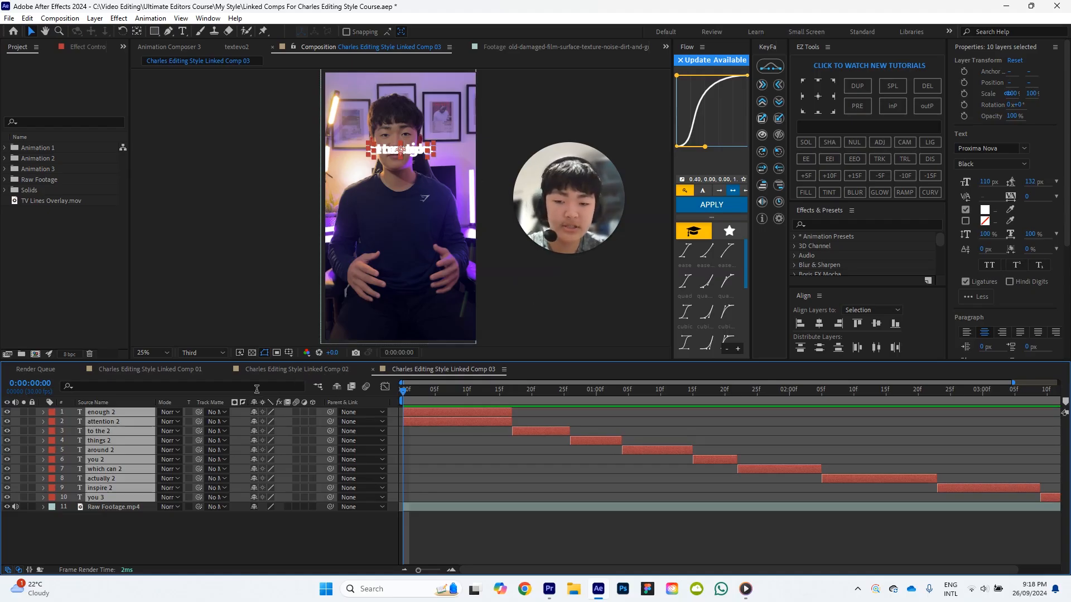
key(p)
drag(282, 423, 386, 424)
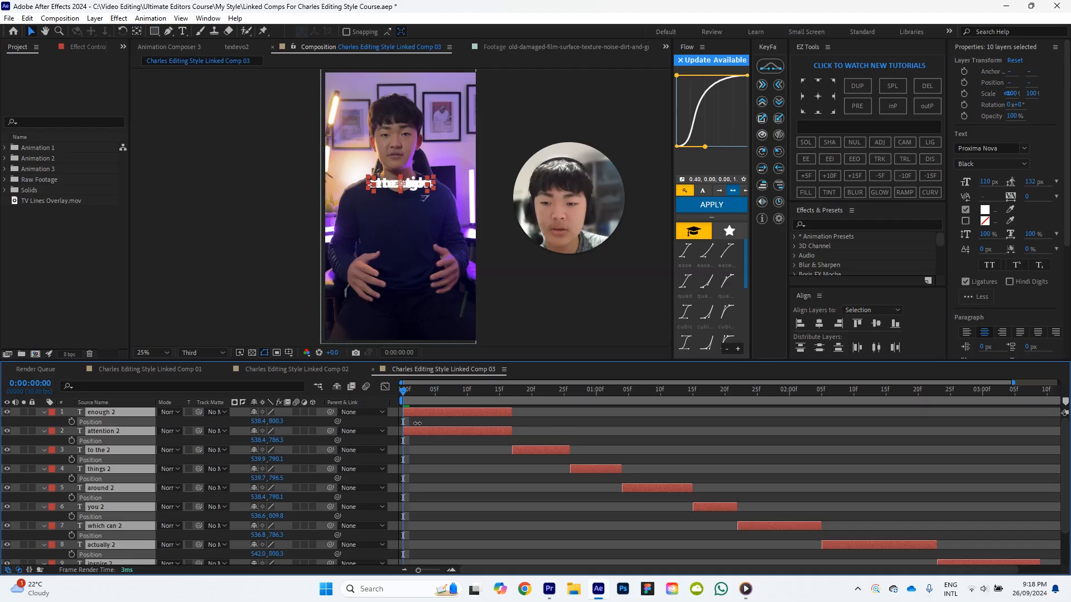
click(642, 410)
Compare the caption height in Linked Comp 01 with that in Linked Comp 03, and preview the Linked Comp 03 captions.
click(299, 369)
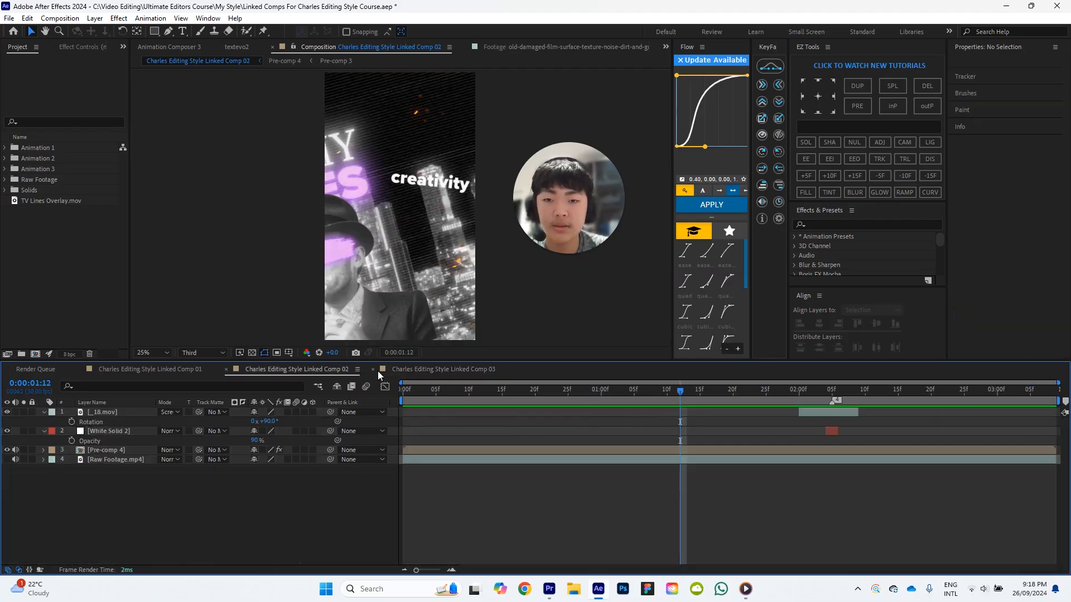
click(151, 369)
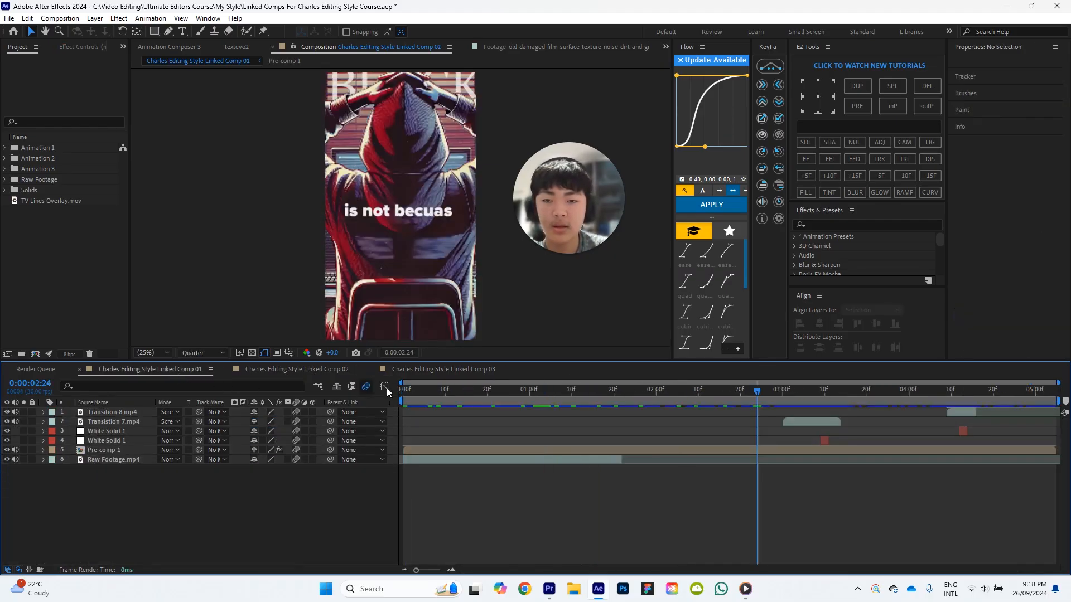
drag(392, 389, 474, 392)
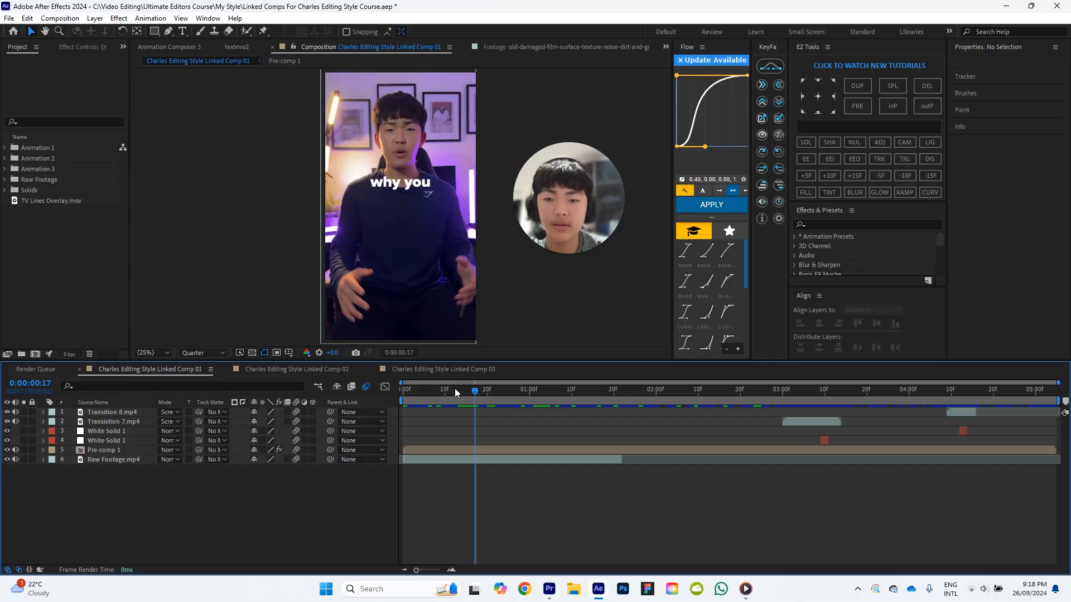
click(440, 369)
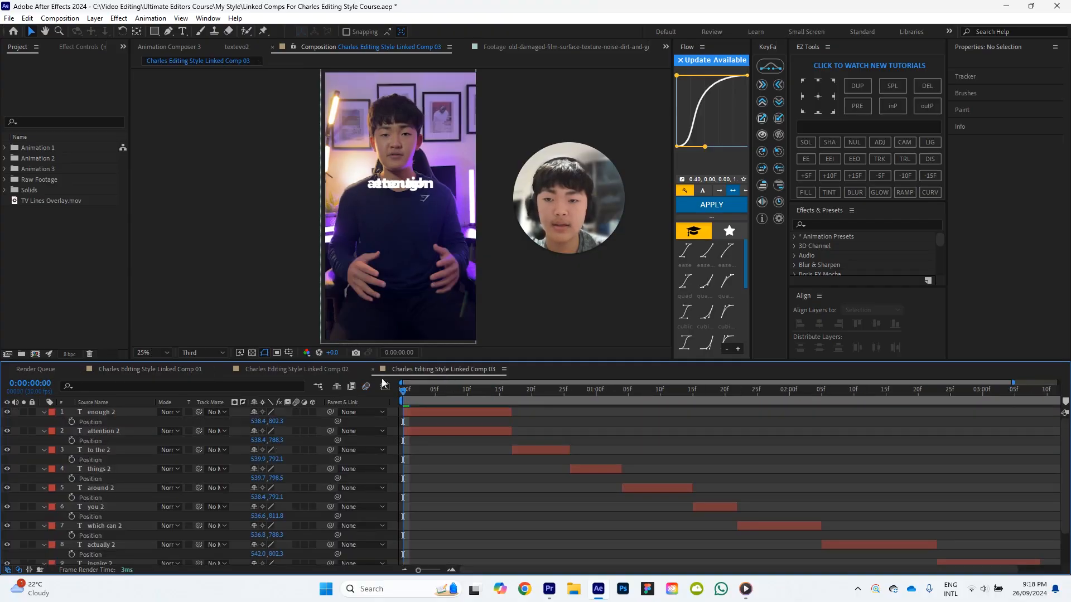
click(161, 368)
click(450, 369)
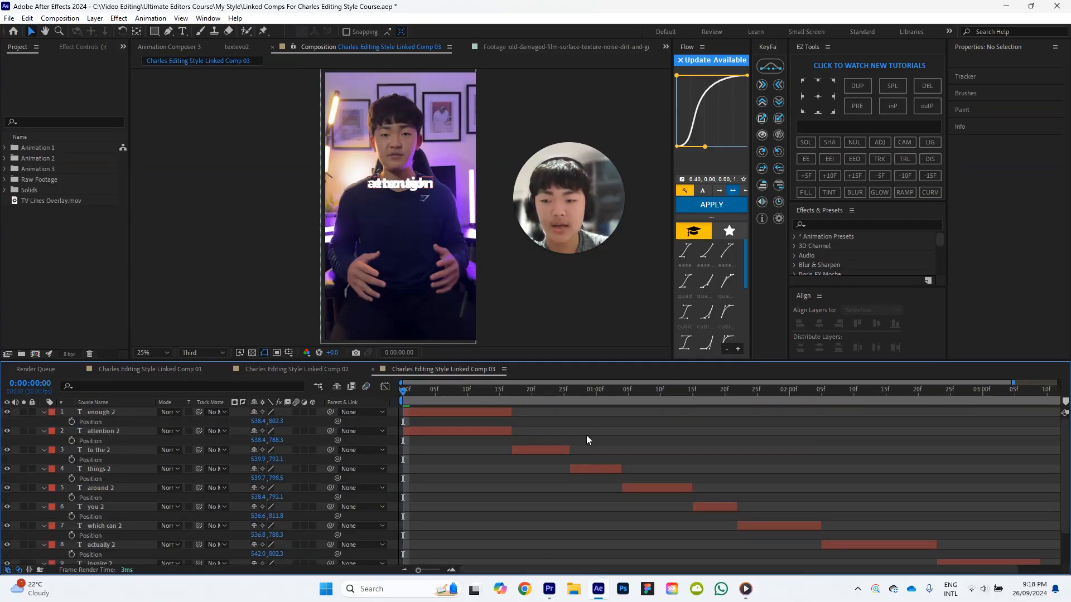
click(447, 431)
click(598, 440)
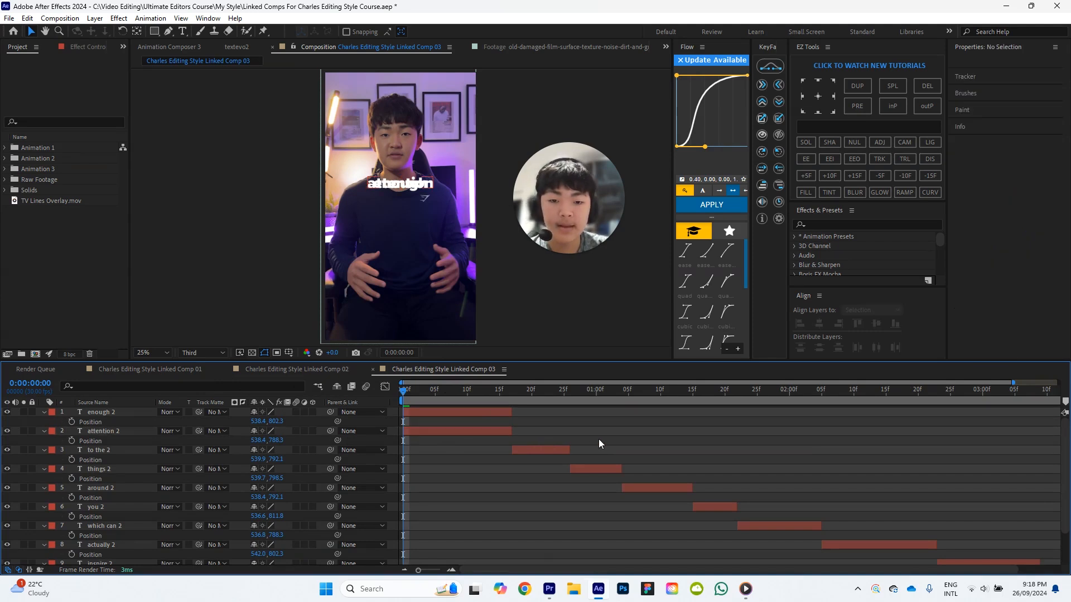
key(space)
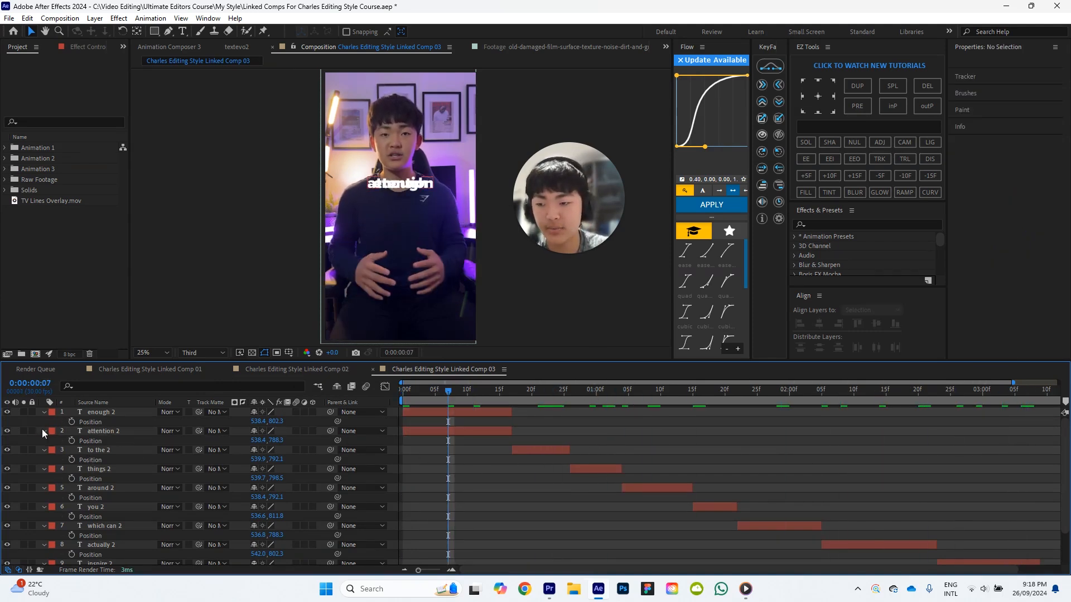
Hide the eight caption layers from "to the" down to the last "you" and return the playhead to 0:00:00:00.
key(p)
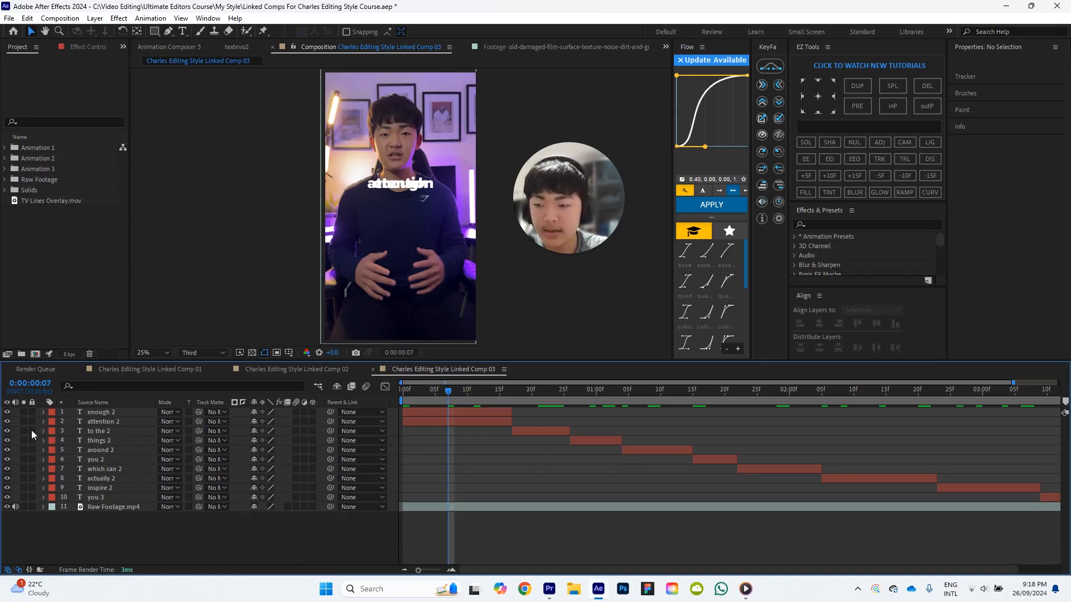
drag(7, 431, 8, 483)
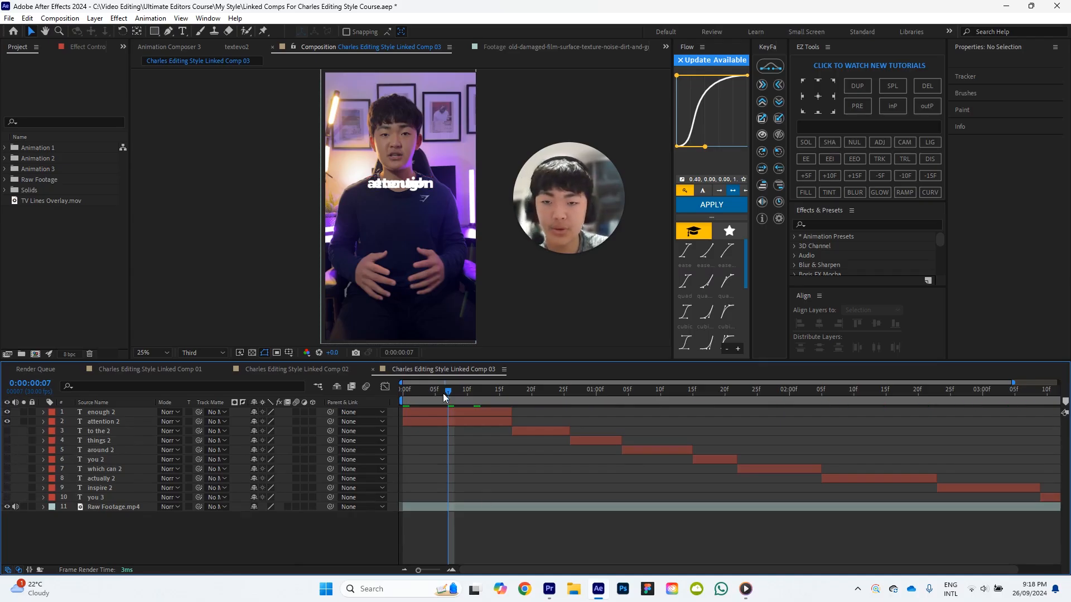
drag(444, 394, 361, 388)
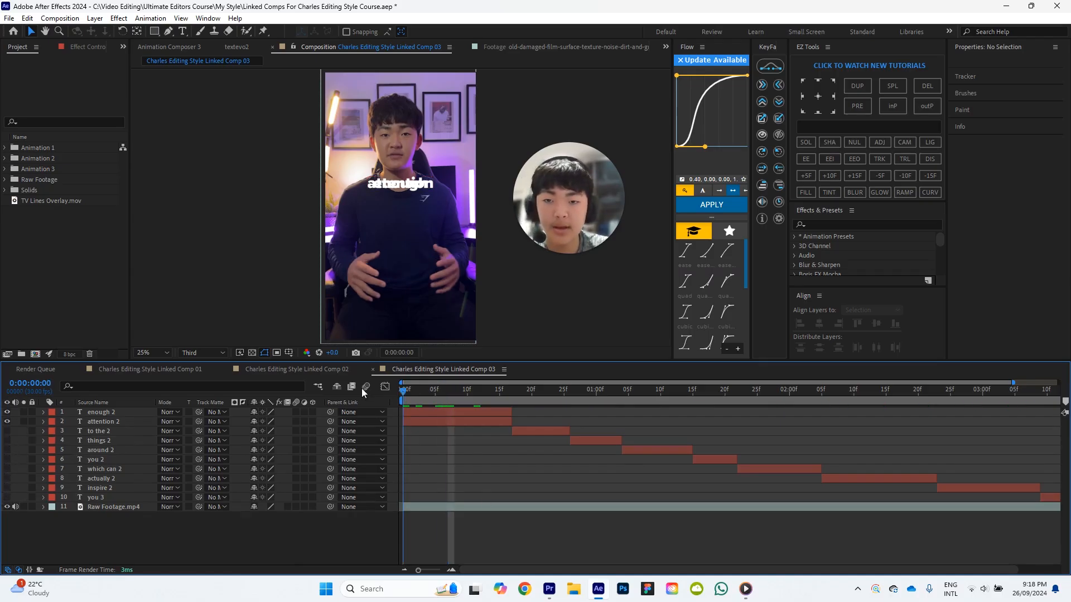
Move the "attention" text layer below "enough", to a vertical position of about 880.
click(434, 422)
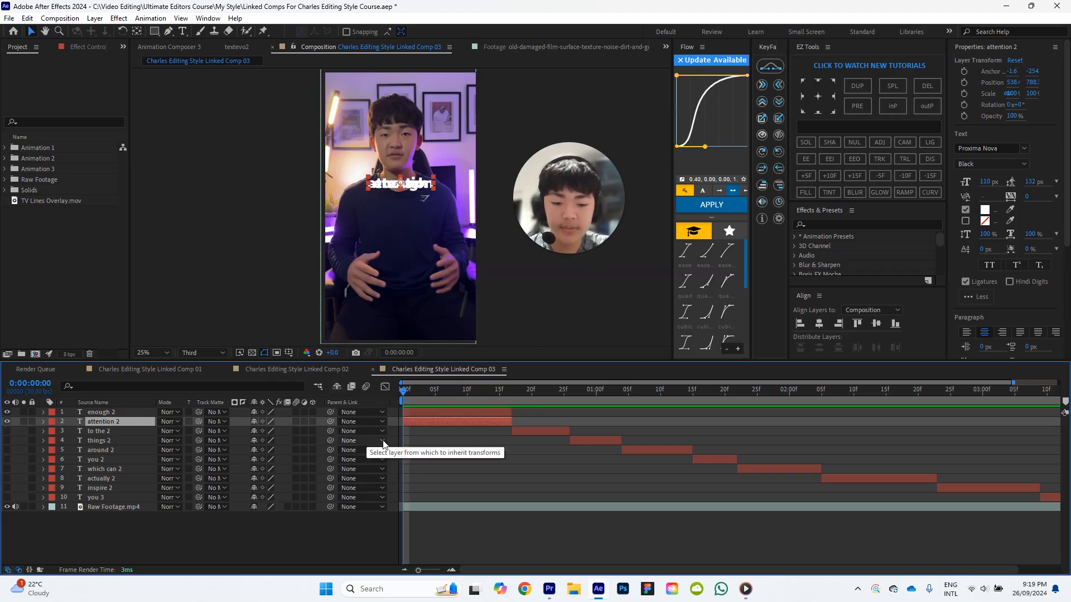
key(p)
mouse_move(287, 430)
mouse_down()
mouse_move(333, 432)
mouse_move(286, 431)
mouse_up()
Restyle the "attention" text in PT Serif Regular with all caps and a tracking of -81.
double_click(390, 198)
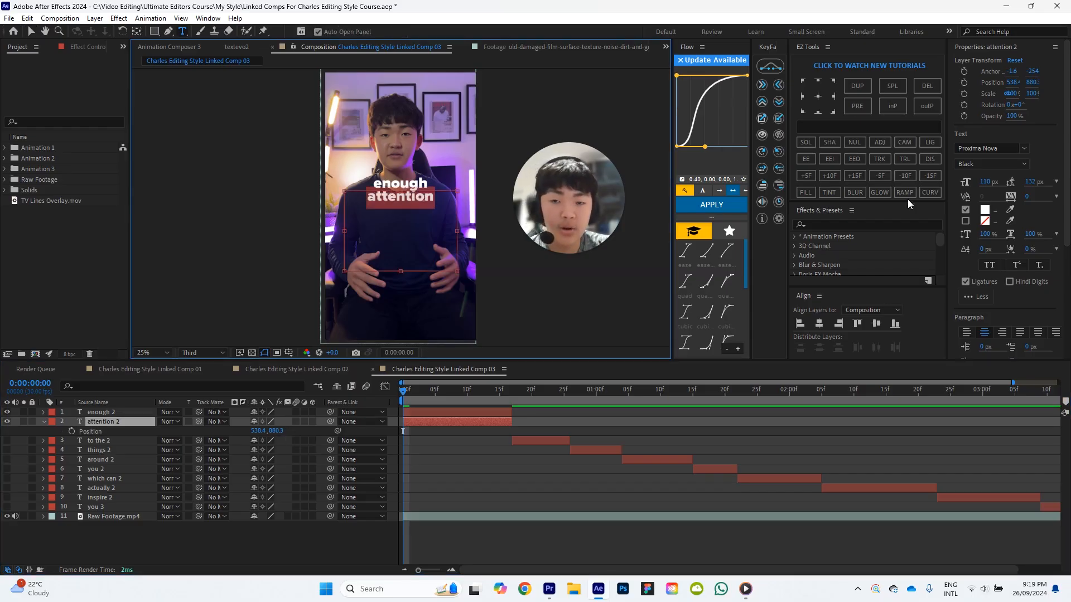
click(993, 147)
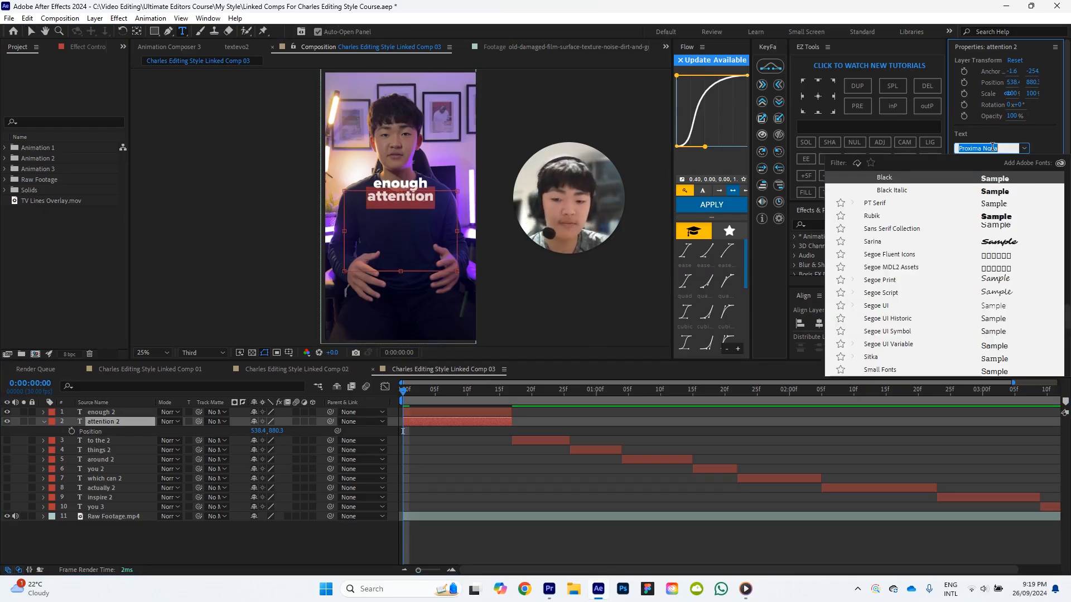
text(pt ser)
key(Return)
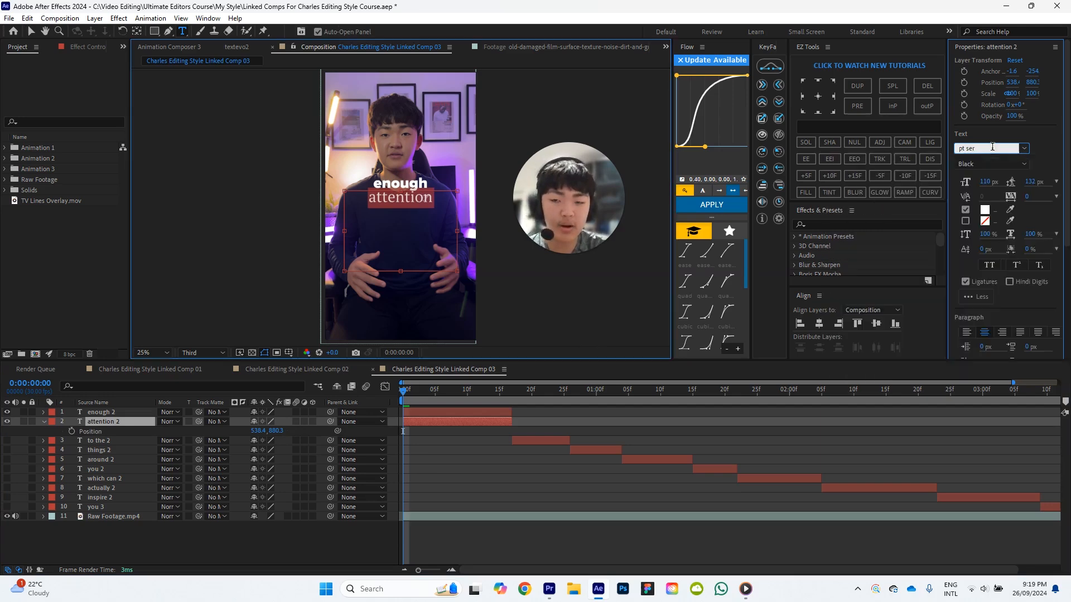
click(985, 267)
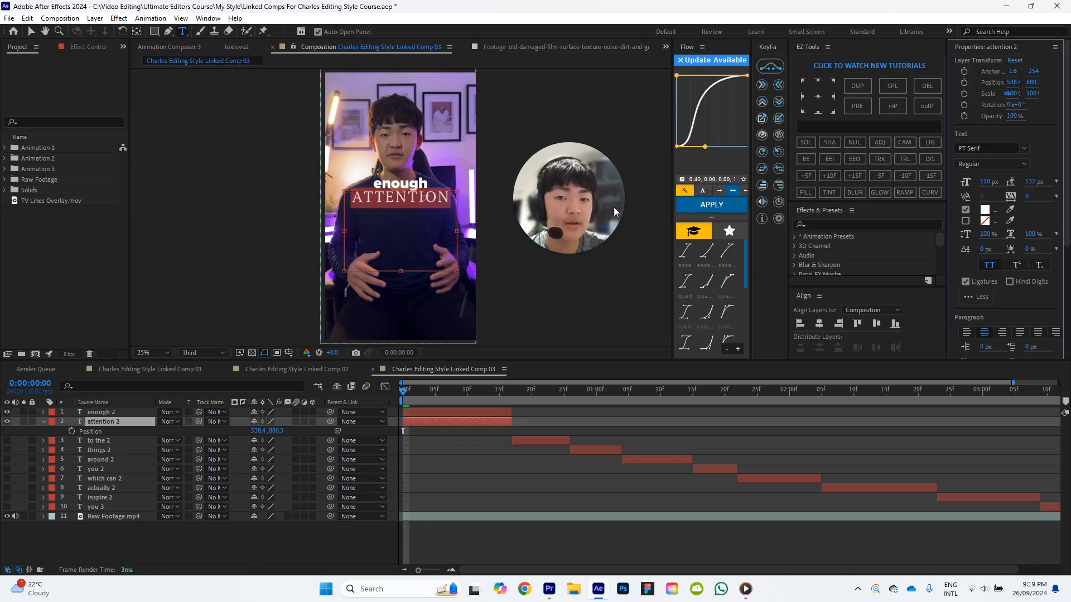
click(1029, 199)
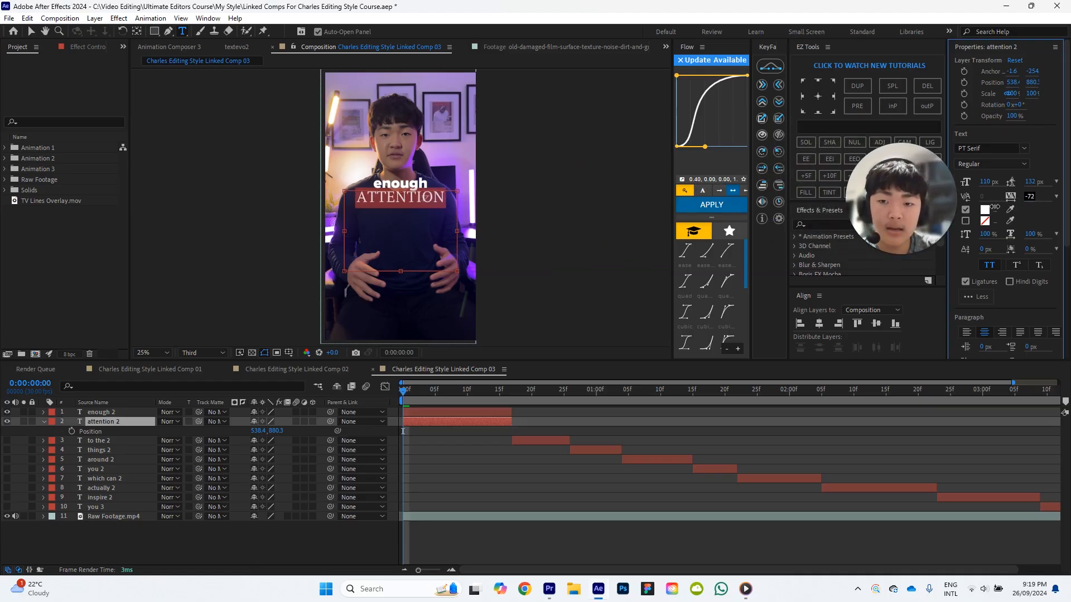
drag(928, 211, 583, 227)
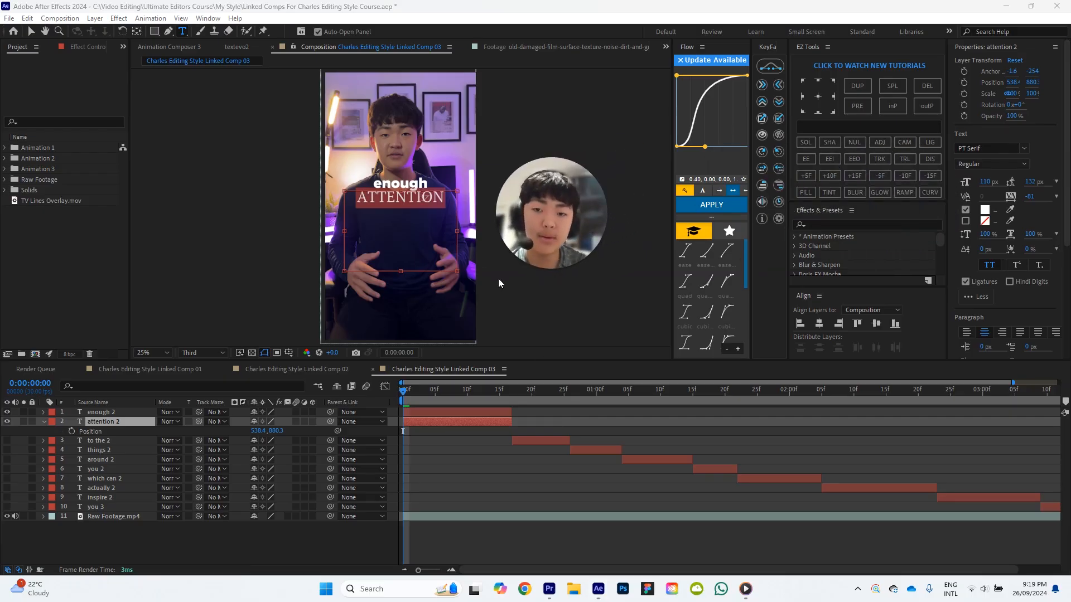
click(559, 426)
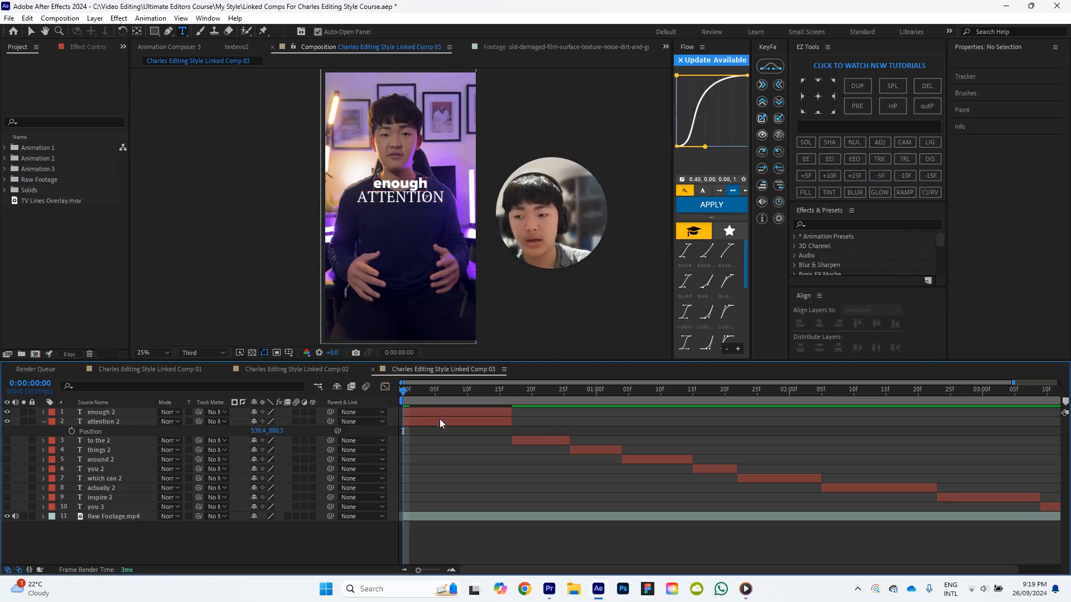
Lower the "attention" layer to a vertical position of about 893 and scale it to 120%.
click(124, 422)
drag(275, 431, 282, 431)
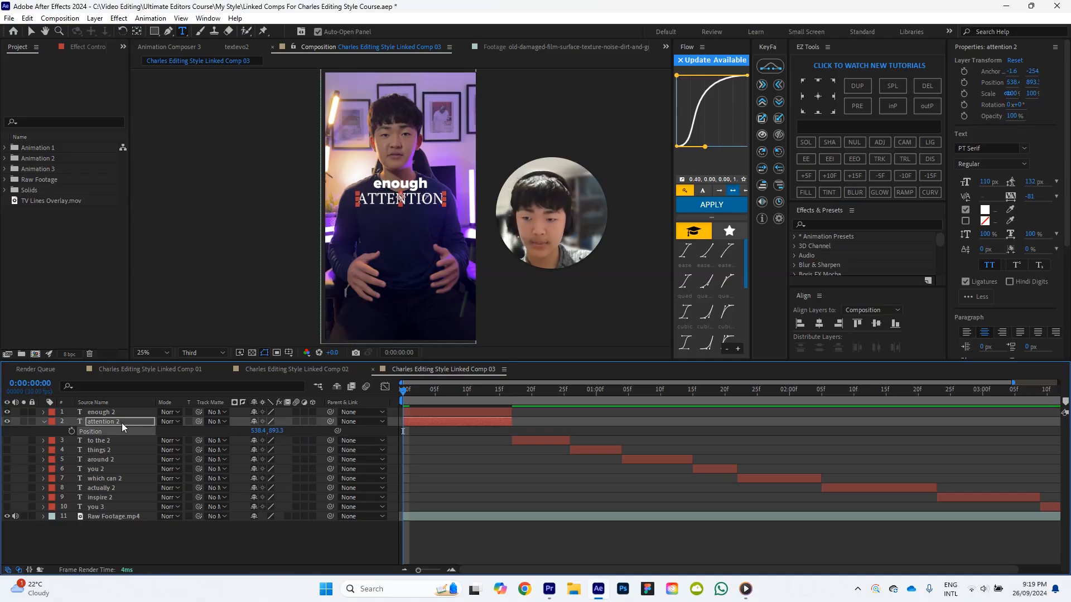
key(shift+s)
click(287, 440)
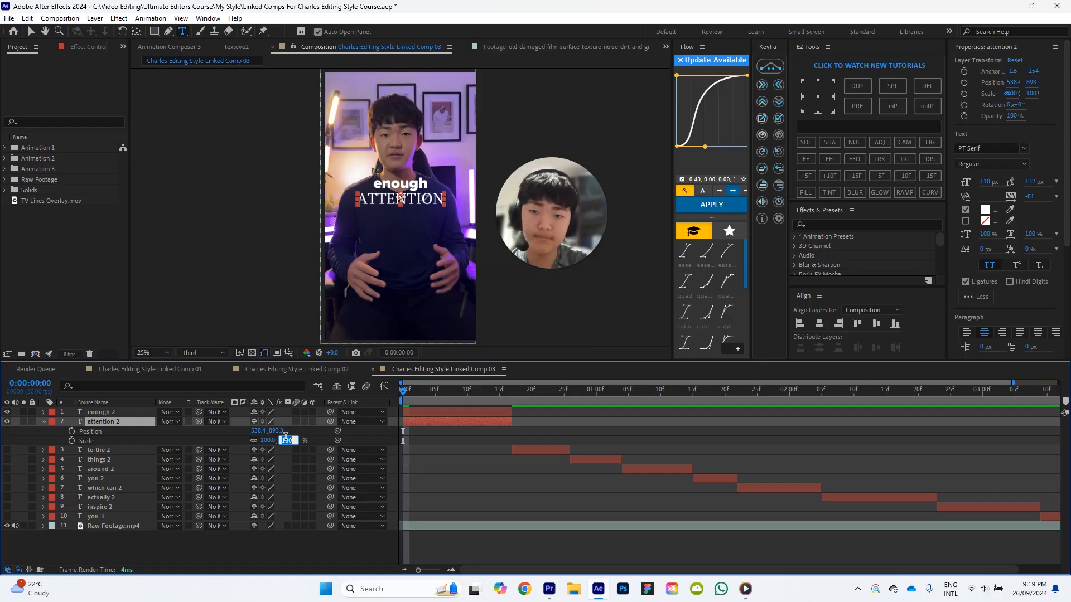
text(120)
key(Return)
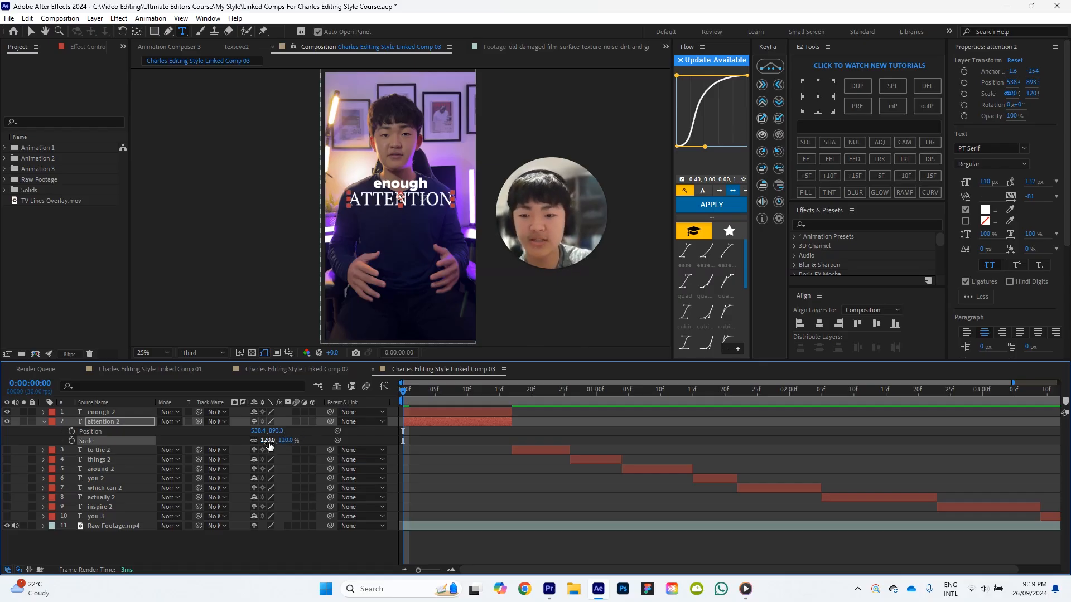
Reposition the enlarged "attention" text just below "enough", at a vertical position of about 907.
drag(277, 431, 289, 430)
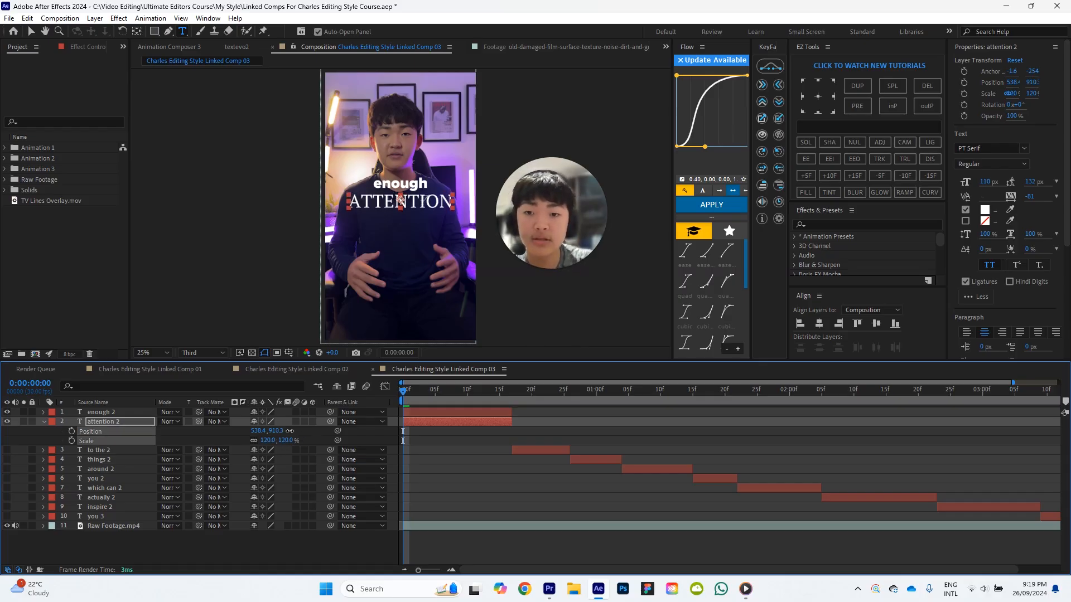
click(875, 323)
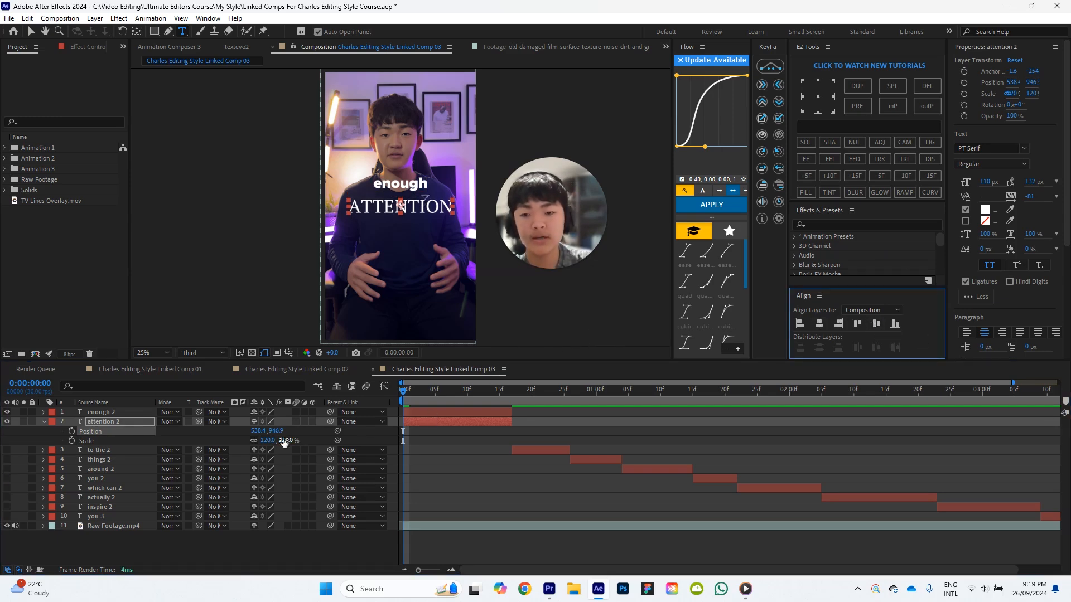
drag(276, 431, 257, 433)
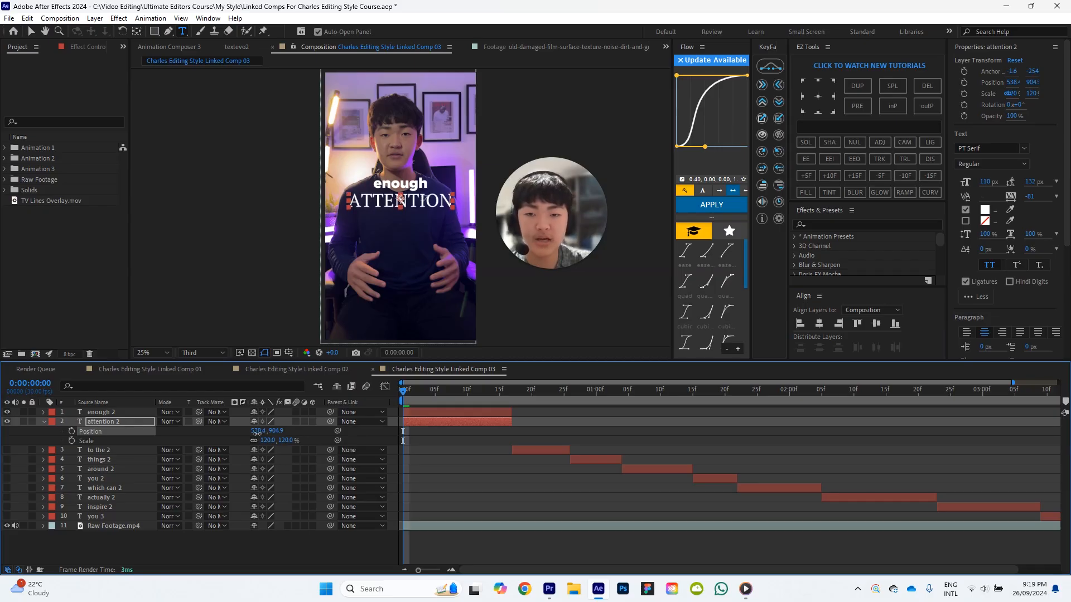
click(540, 441)
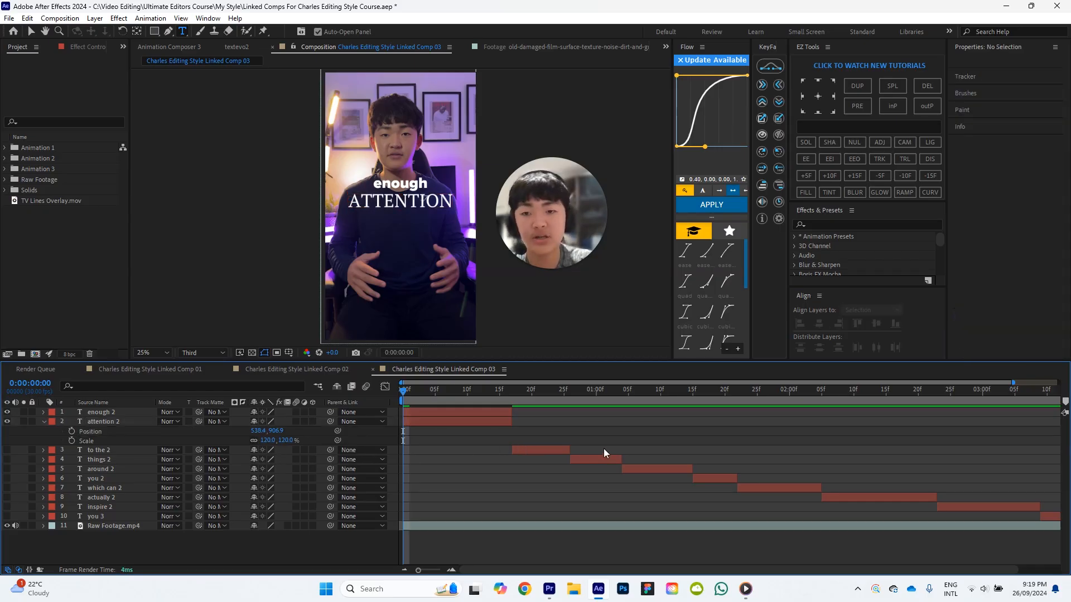
Apply the Deep Glow effect to the "attention" layer and set its exposure to 0.5.
click(102, 422)
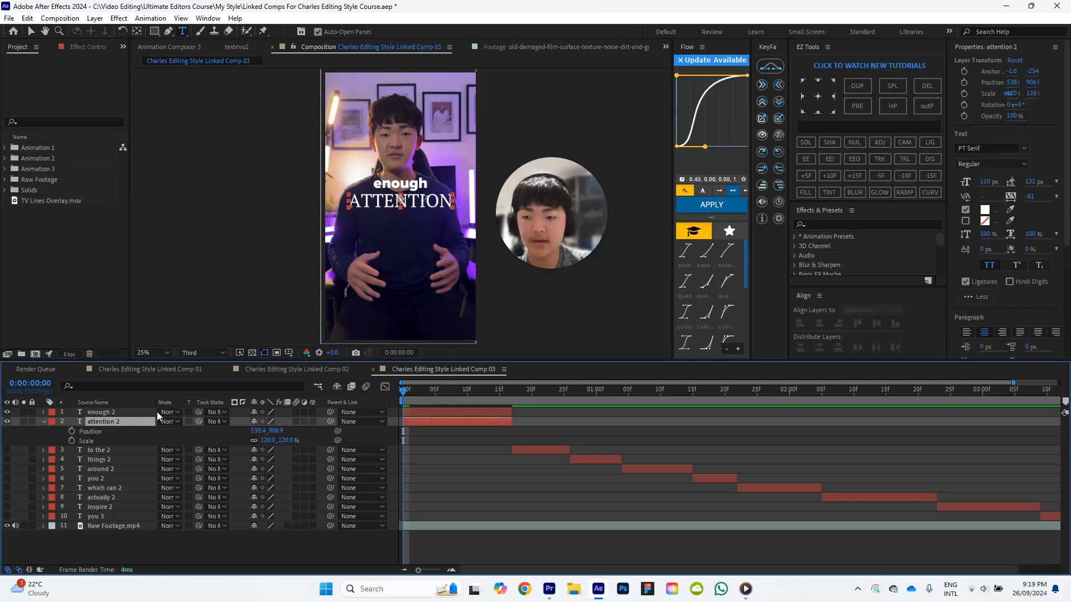
click(866, 224)
text(deep)
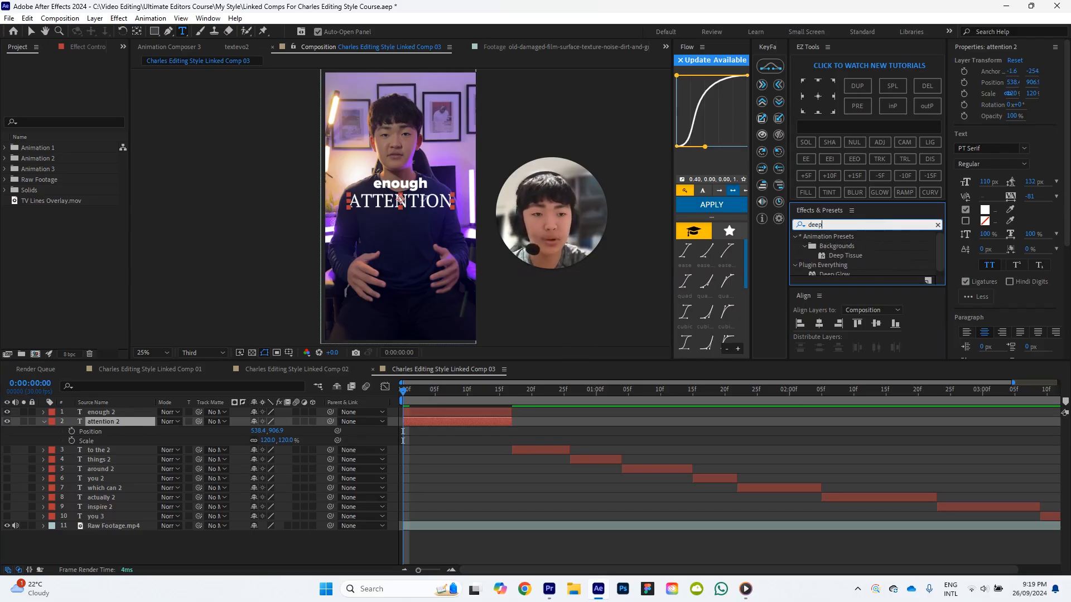
drag(835, 270, 121, 427)
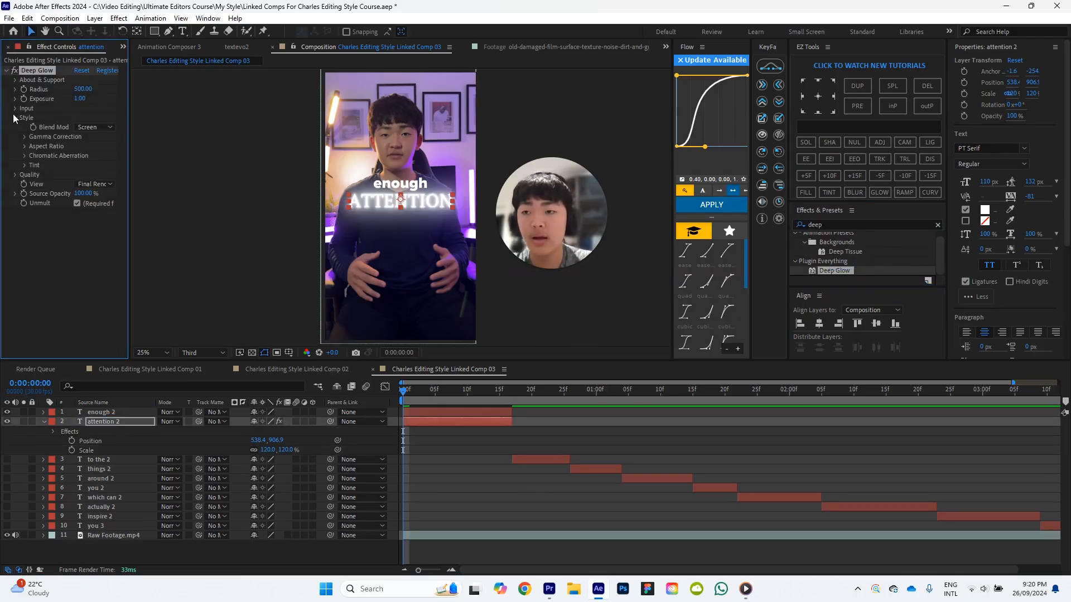
click(84, 99)
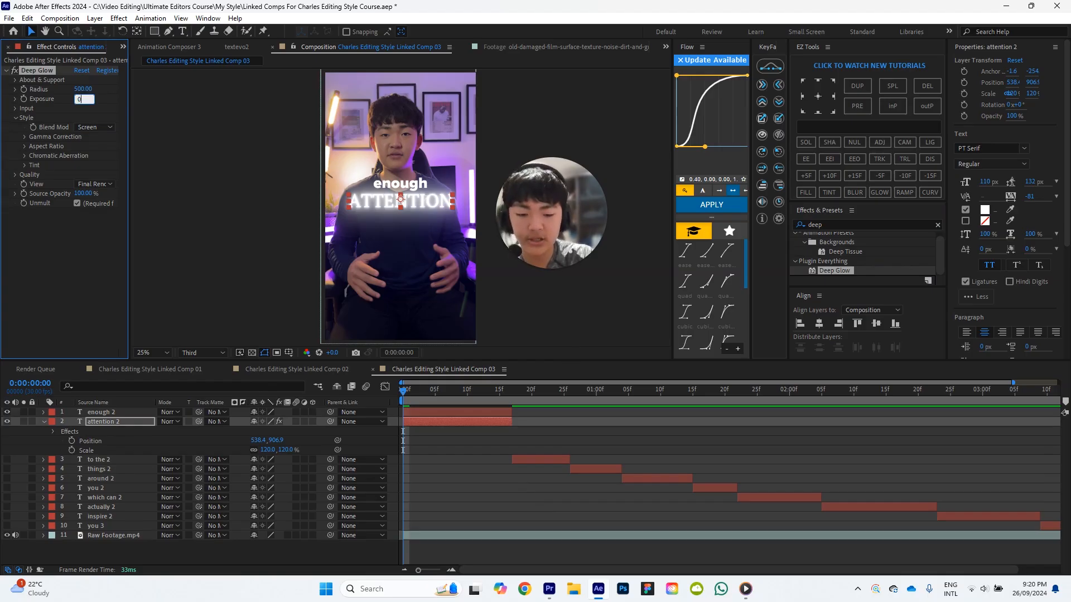
text(0.5)
key(Return)
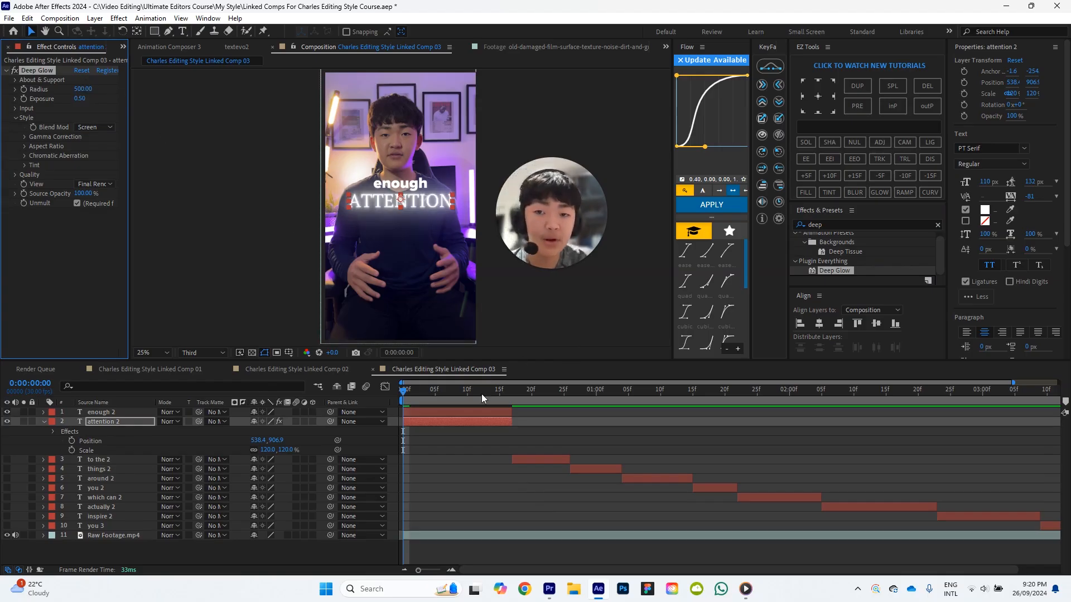
Review the reference video in Media Player from the "enough" caption through the "things around you" and "actually inspire" scenes.
click(547, 439)
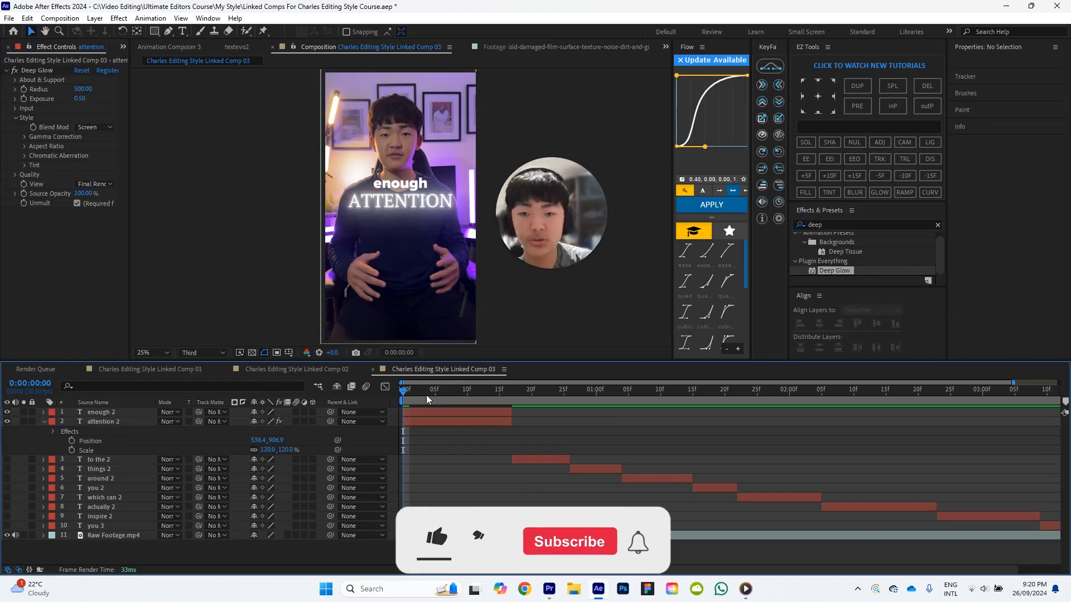
drag(426, 393, 374, 400)
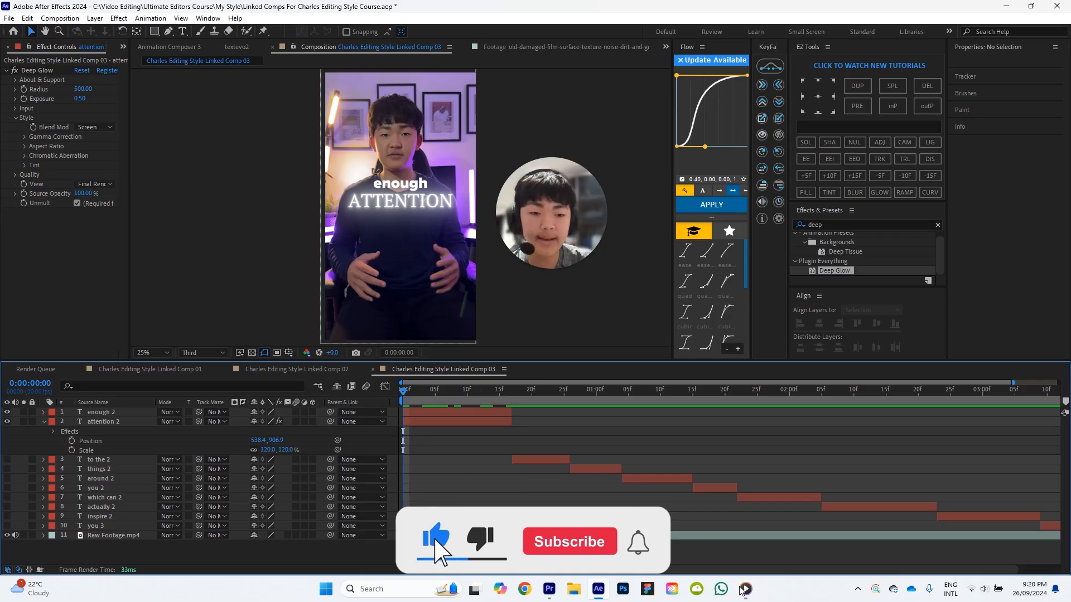
click(747, 589)
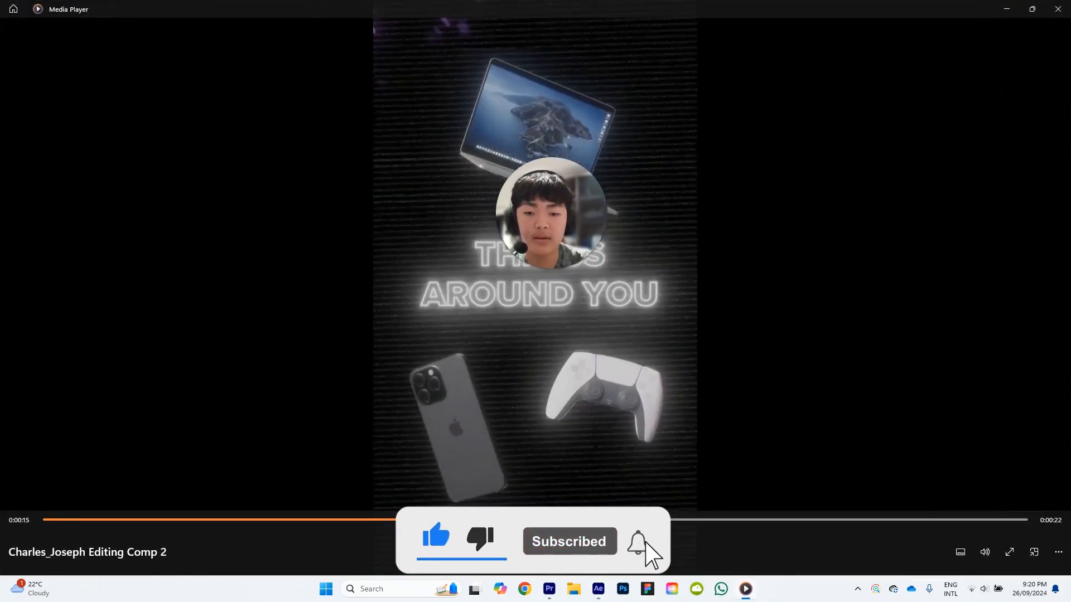
click(386, 519)
key(space)
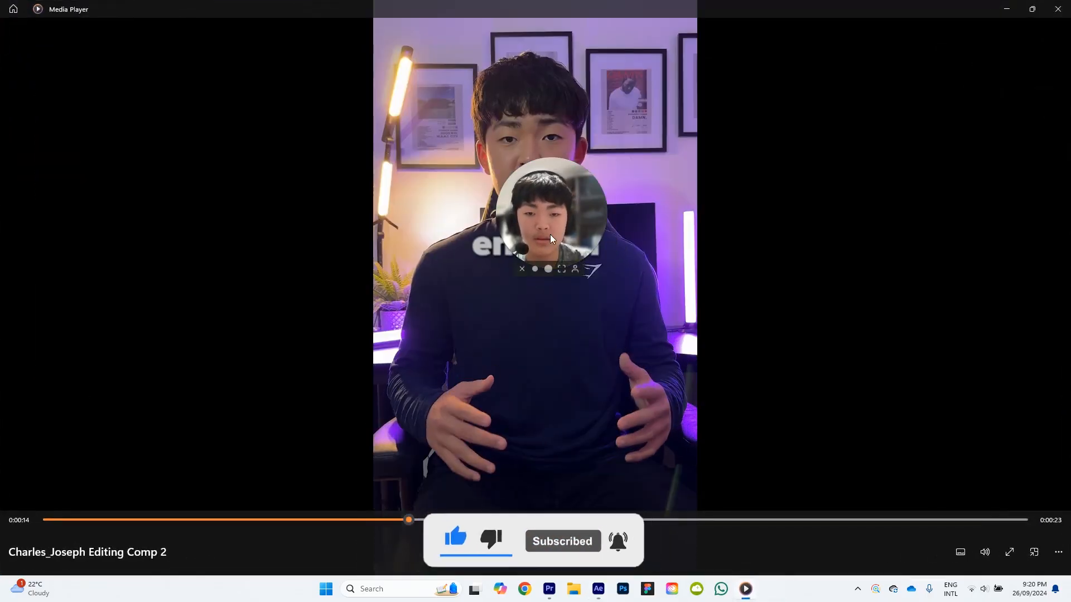
drag(550, 235, 815, 287)
drag(409, 520, 448, 521)
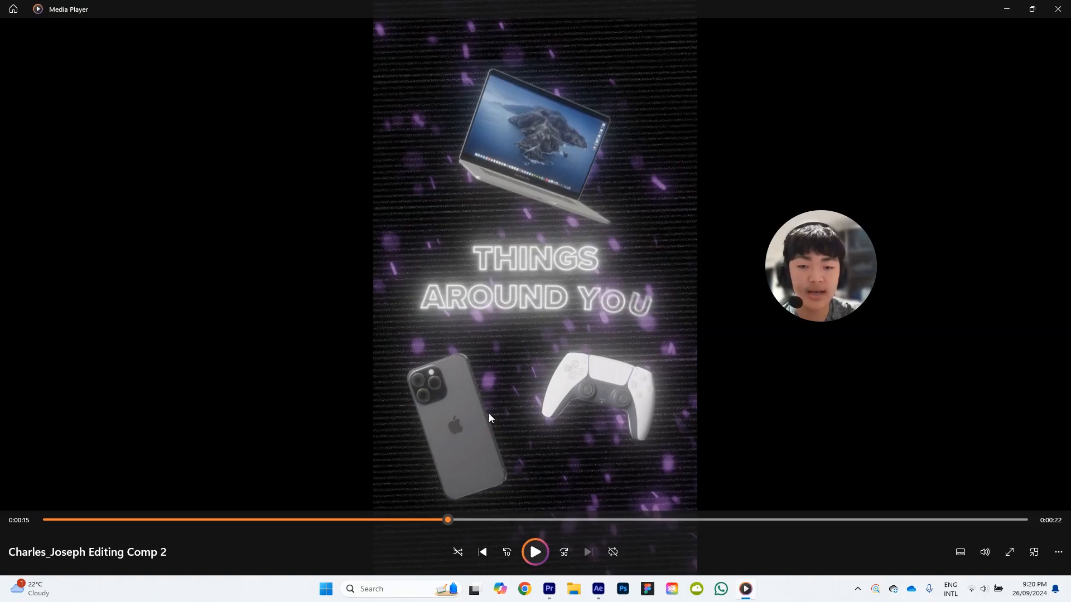
drag(451, 523, 480, 520)
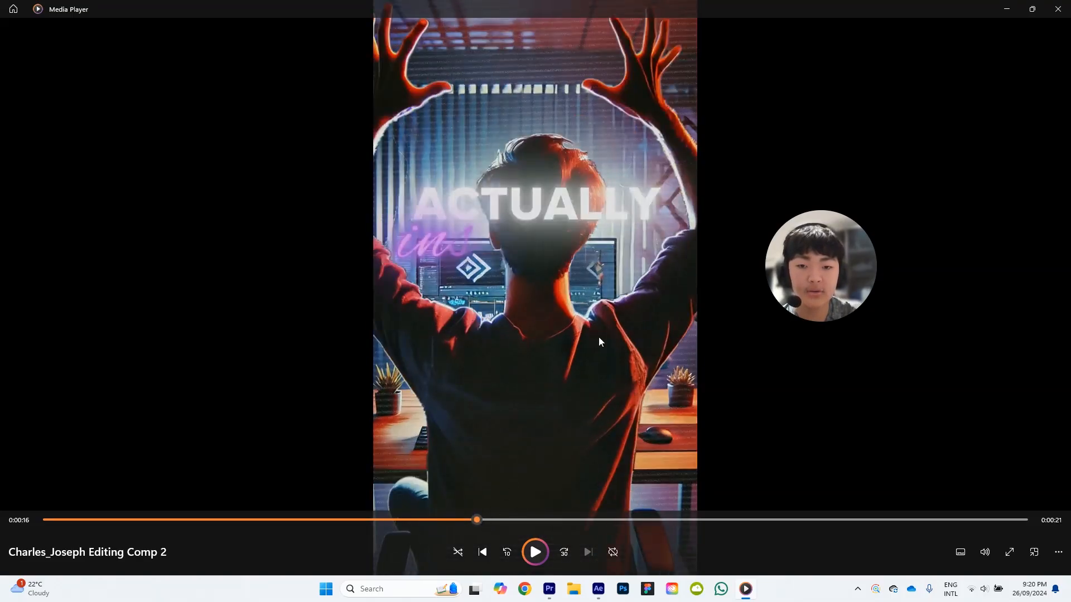
click(1007, 9)
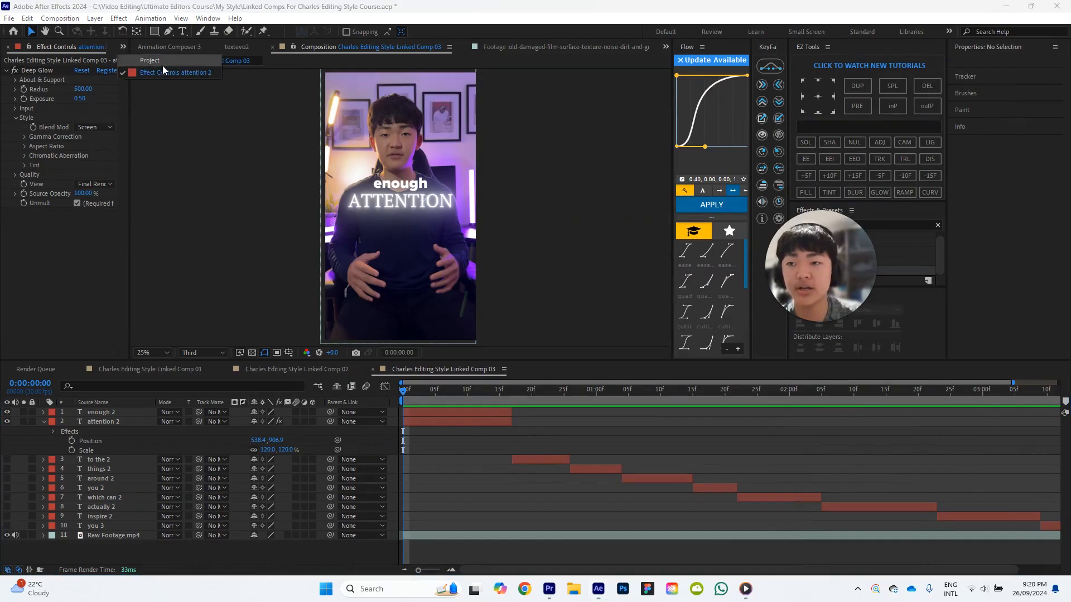
Add a4.mov from the project to the start of the composition, directly below the "attention" layer, and collapse that layer's properties.
click(122, 47)
click(138, 61)
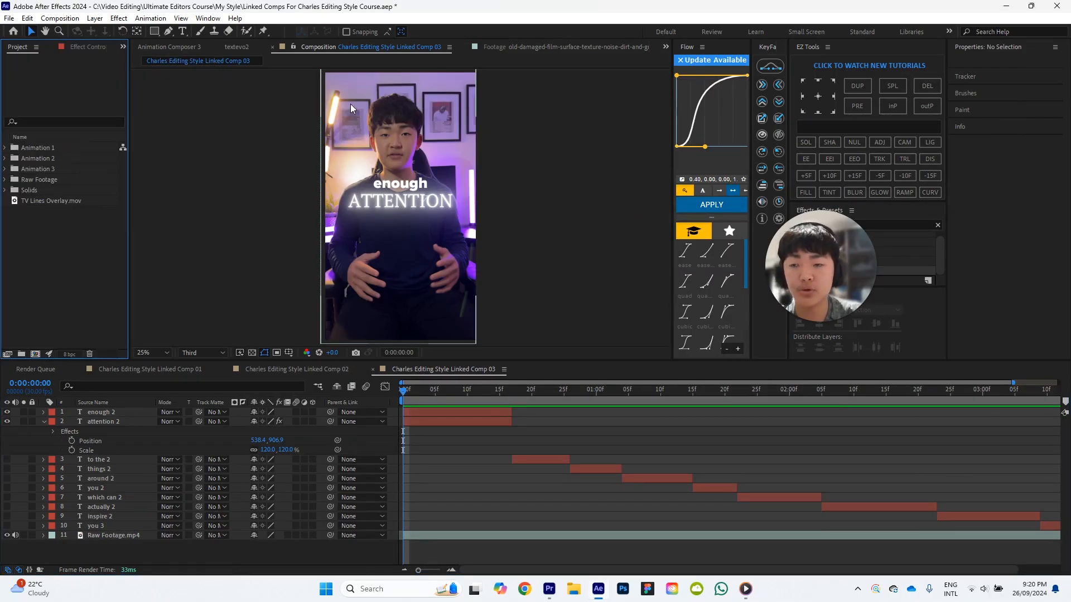
drag(808, 273, 591, 215)
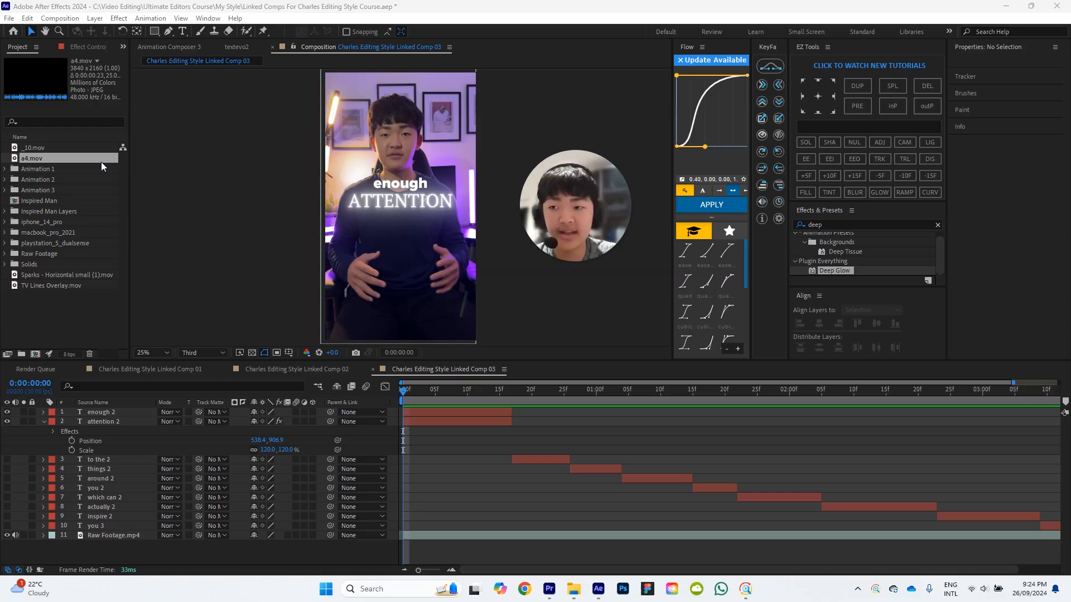
click(403, 396)
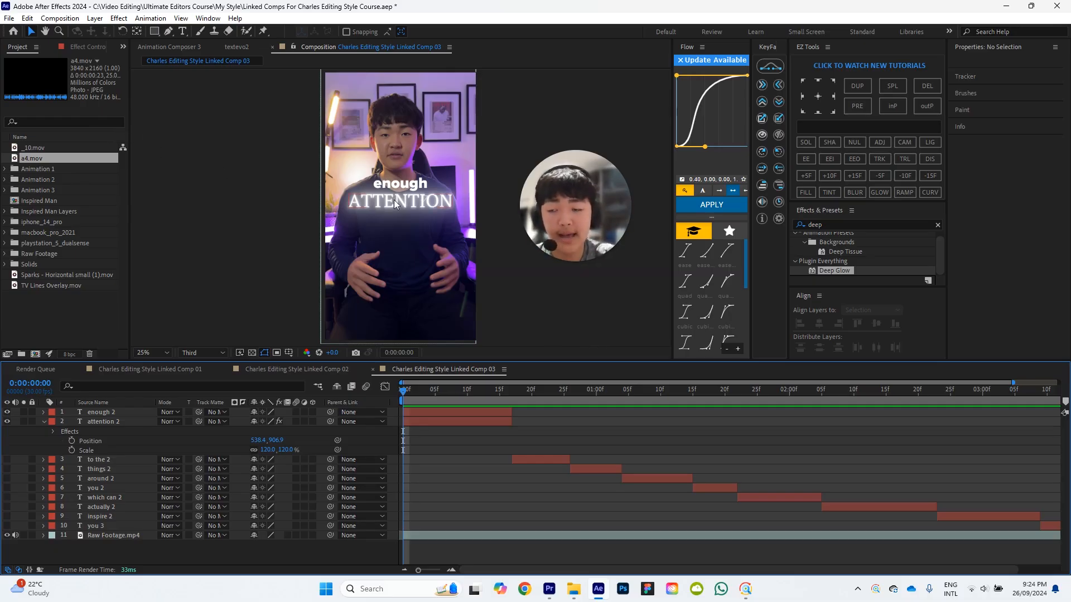
drag(58, 157, 116, 424)
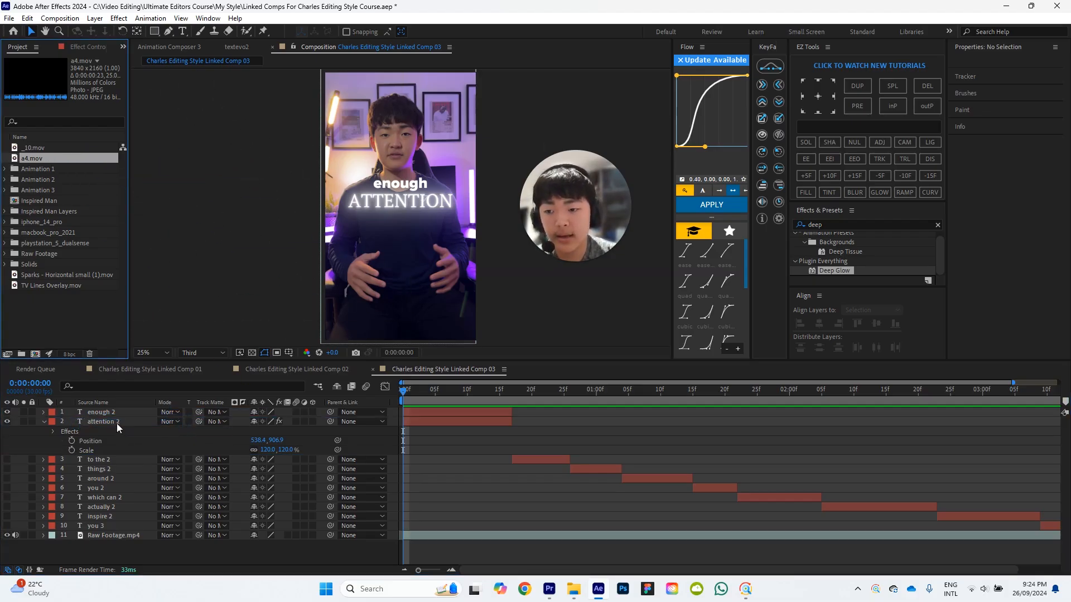
click(45, 422)
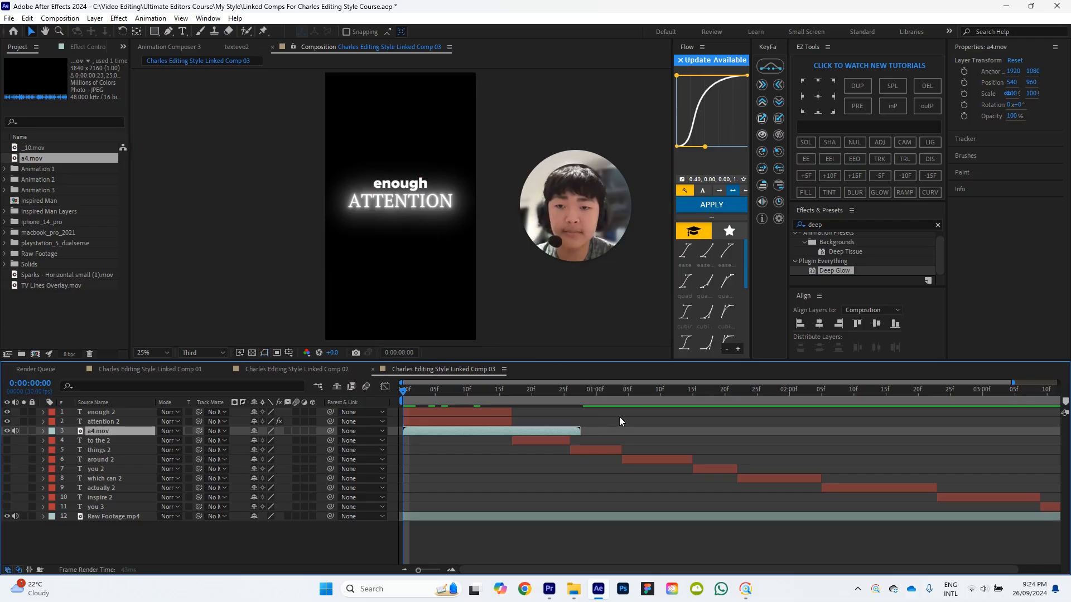
Preview the a4.mov transition from the start of the composition and scrub through its first 12 frames.
key(space)
key(space)
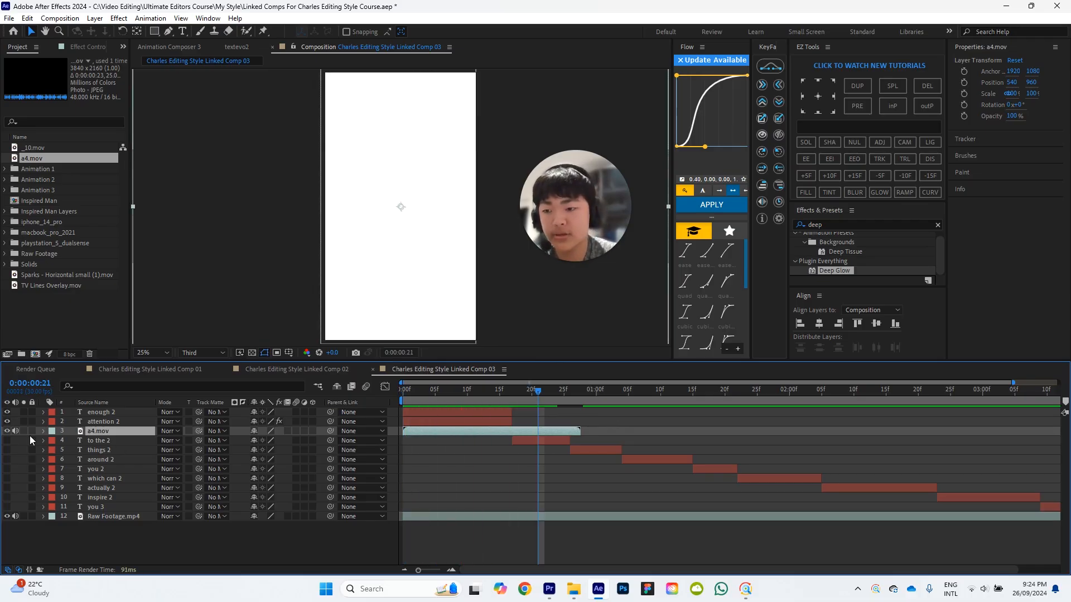
key(Home)
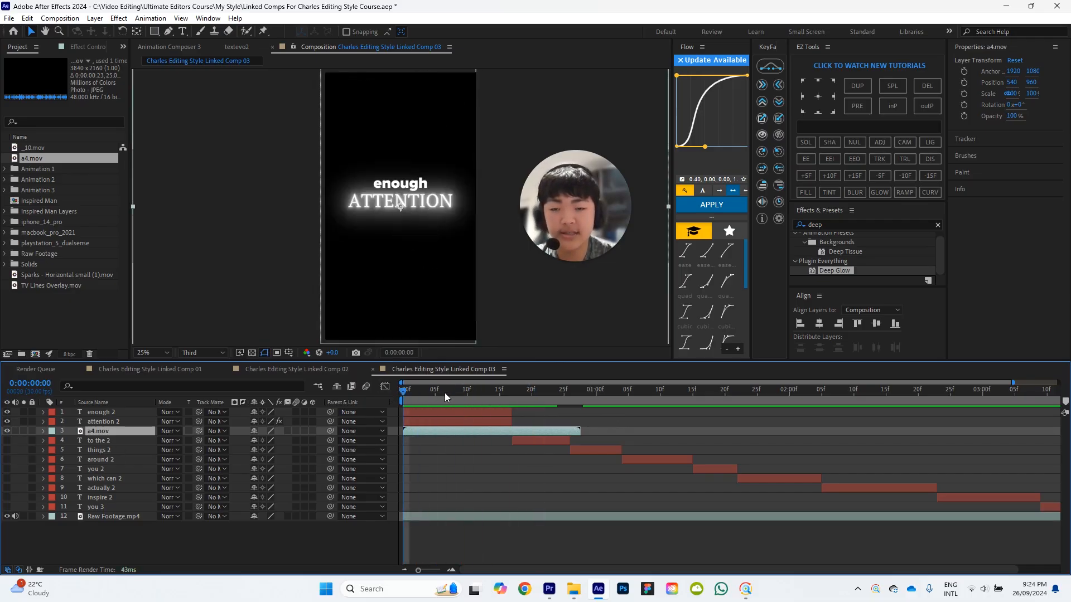
key(space)
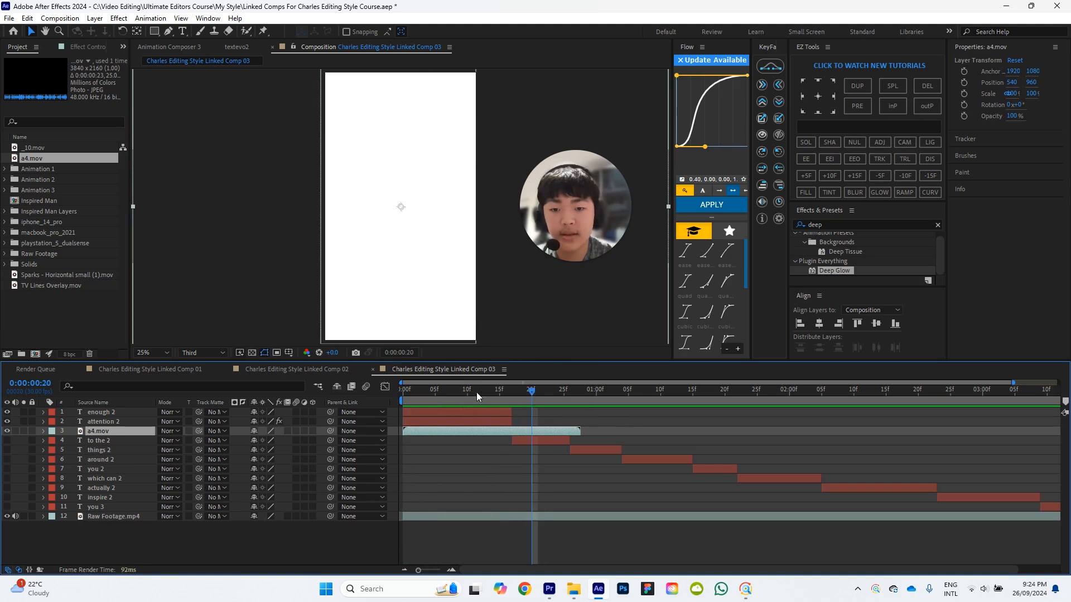
click(409, 393)
drag(409, 397, 483, 393)
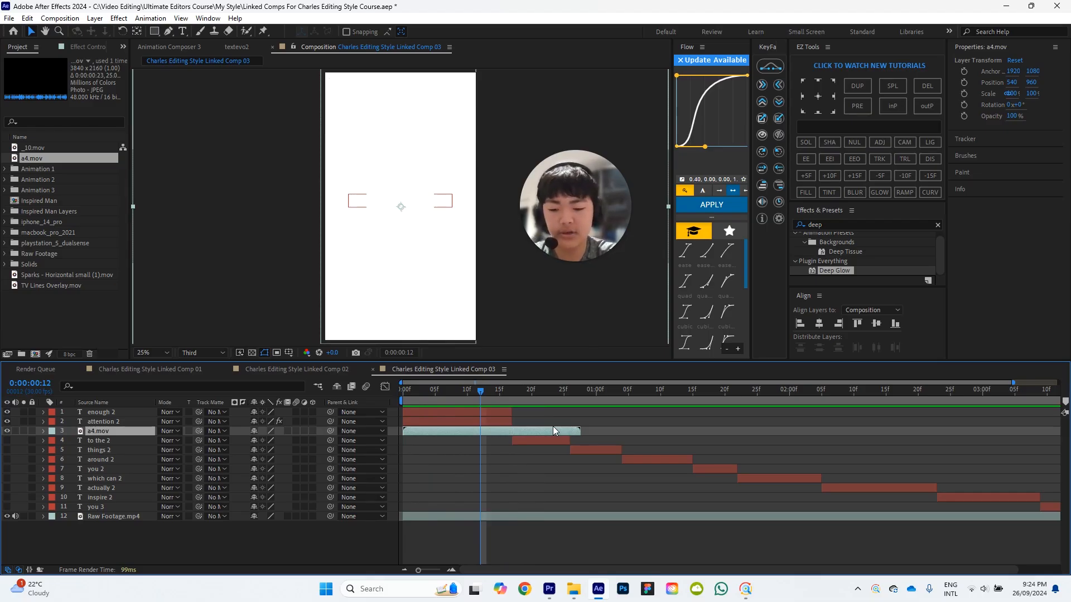
Enable time remapping on a4.mov and move its end keyframe to frame 15, checking the faster transition.
key(ctrl+alt+t)
drag(579, 441, 513, 440)
drag(488, 403, 453, 389)
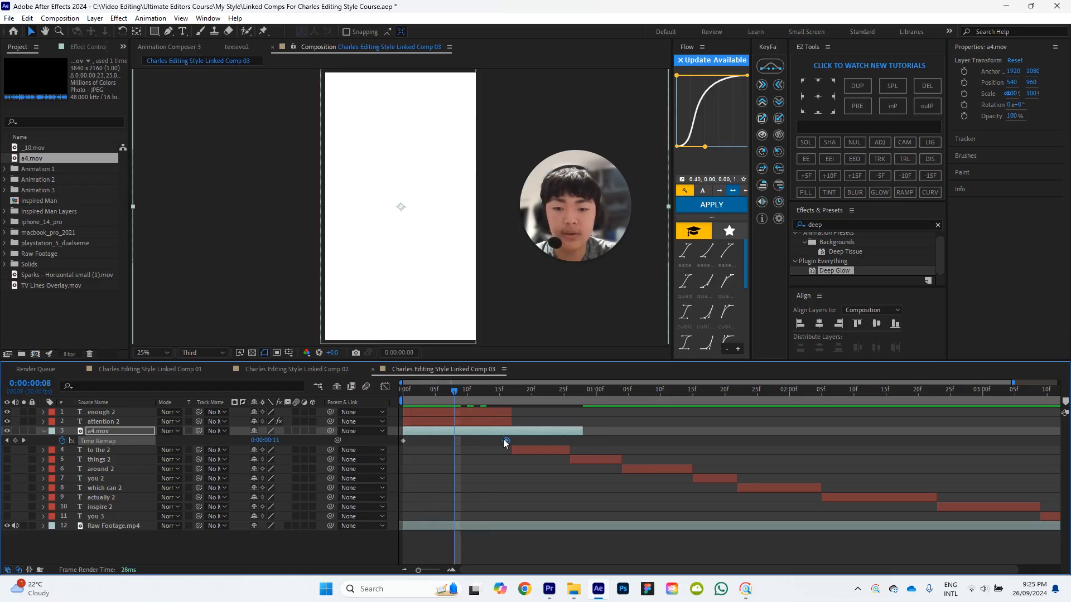
drag(450, 392, 444, 397)
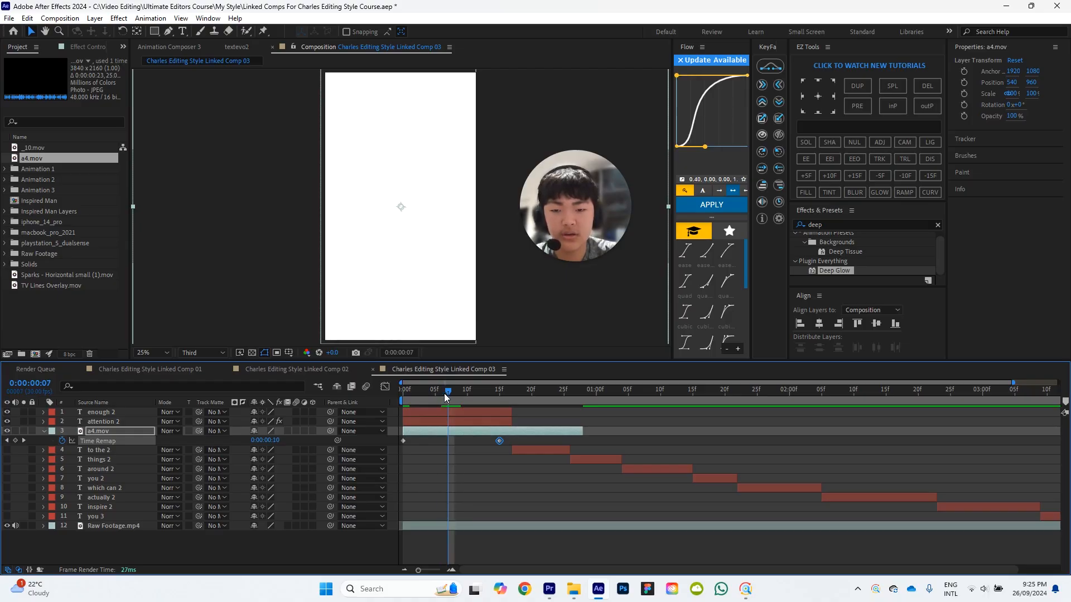
click(718, 432)
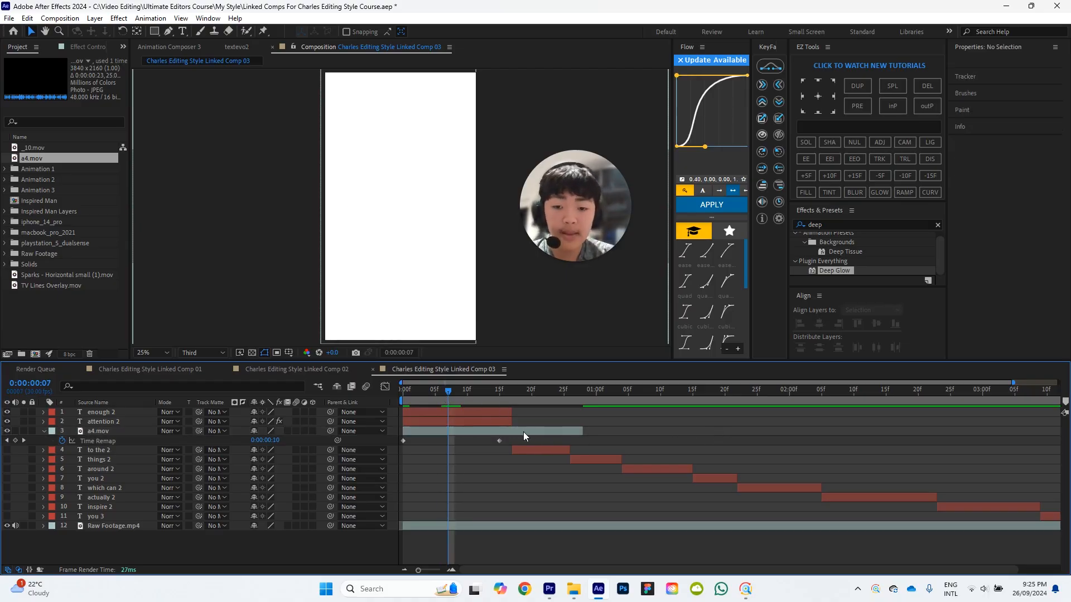
Turn the a4.mov time remap keyframe at frame 15 into a hold keyframe and preview the clip.
click(500, 431)
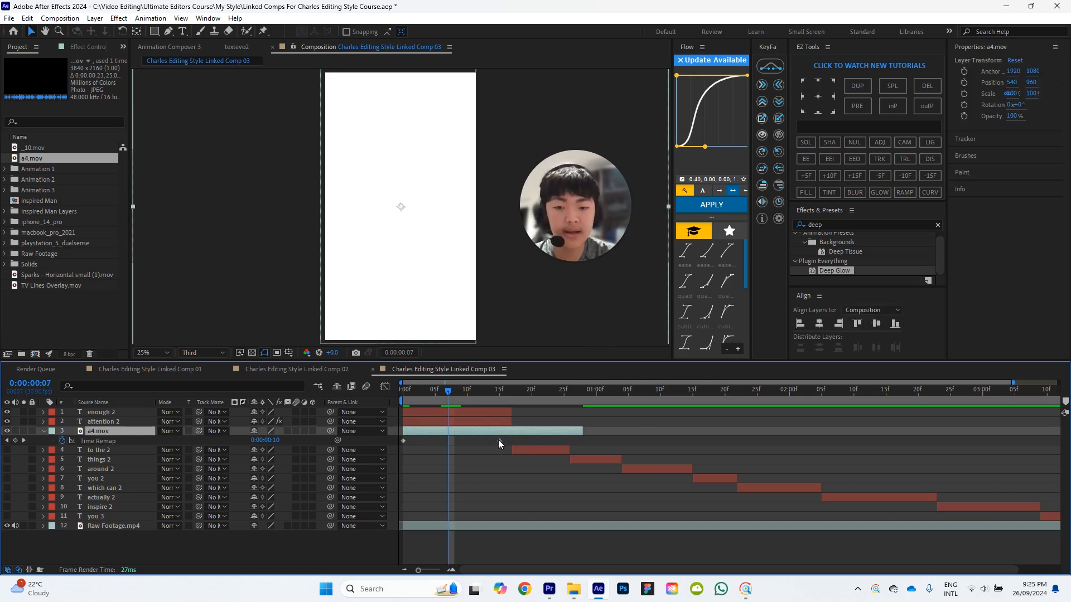
right_click(499, 441)
key(Escape)
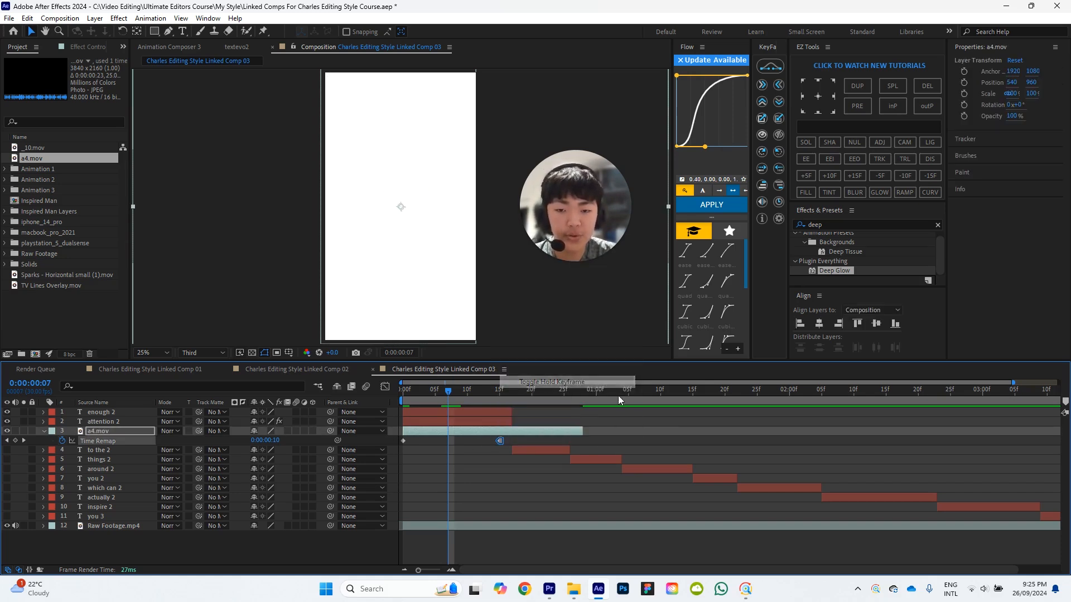
click(590, 431)
key(space)
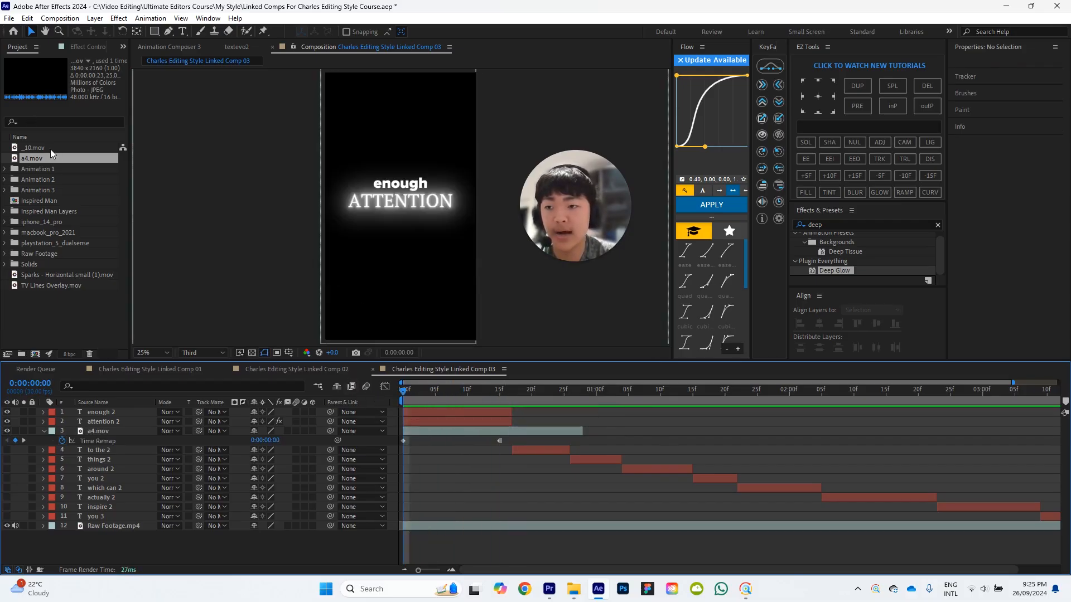
Add TV Lines Overlay.mov to the composition directly above the a4.mov layer.
drag(56, 285, 132, 430)
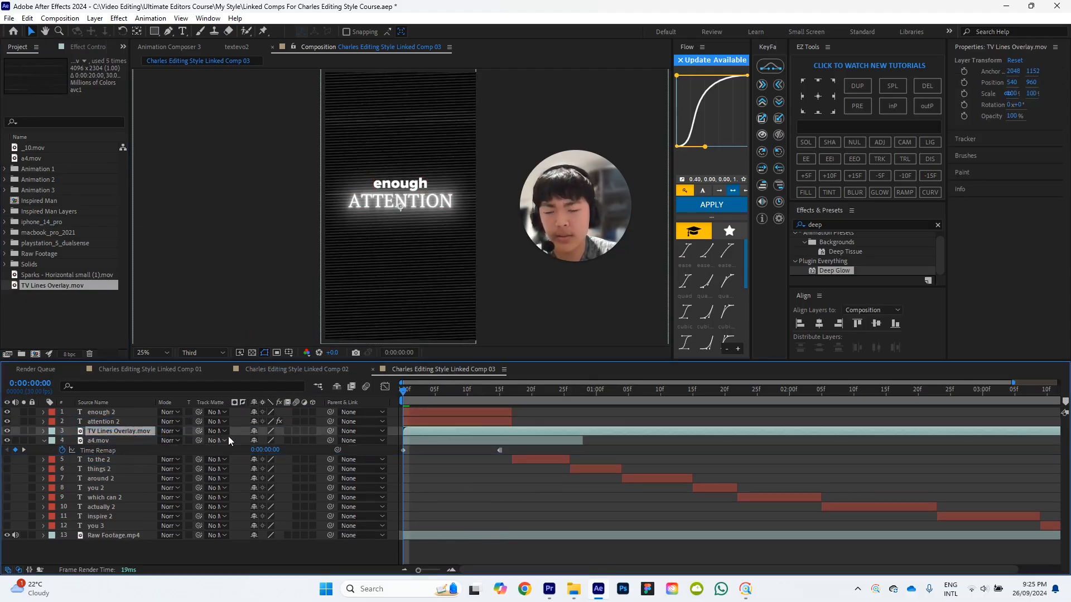
click(638, 447)
Look through the project's footage items, including _10.mov, a4.mov, Inspired Man and the horizontal sparks clip.
click(54, 182)
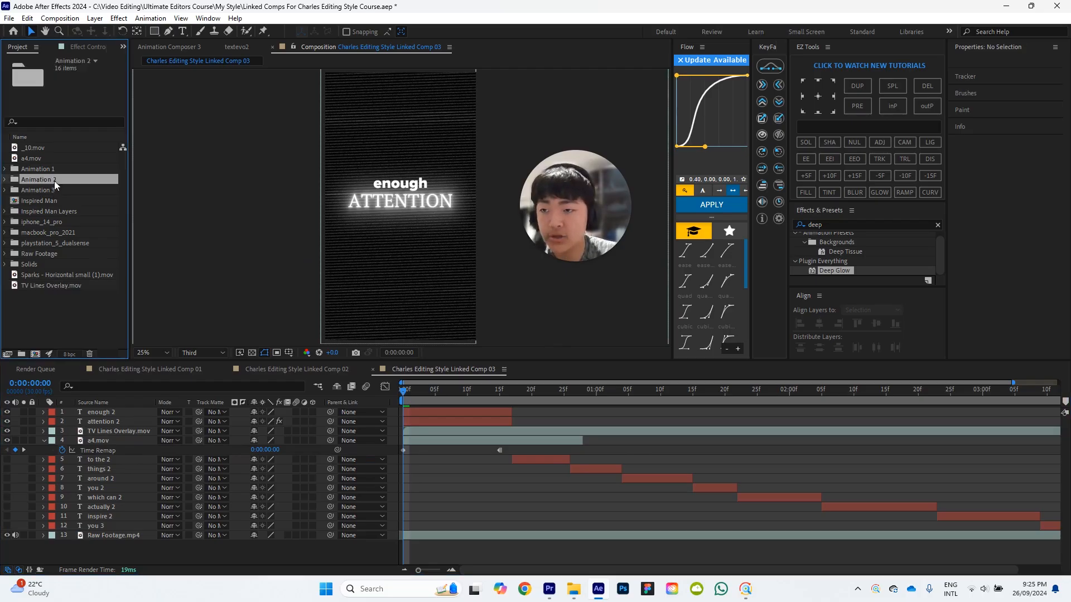
click(67, 158)
click(67, 150)
click(67, 158)
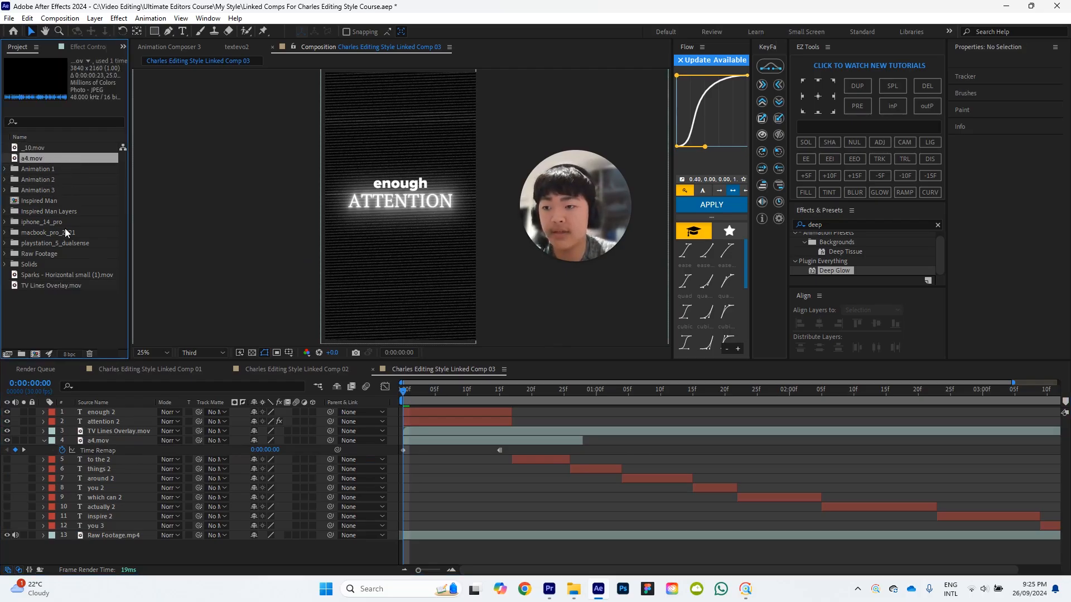
click(71, 275)
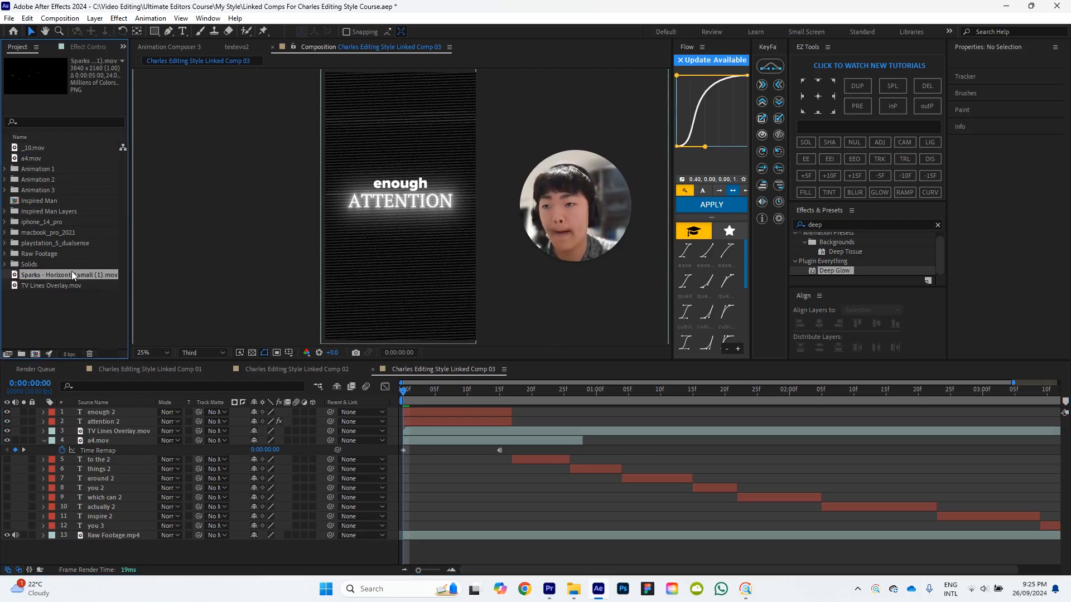
click(66, 202)
click(63, 149)
click(58, 159)
click(57, 151)
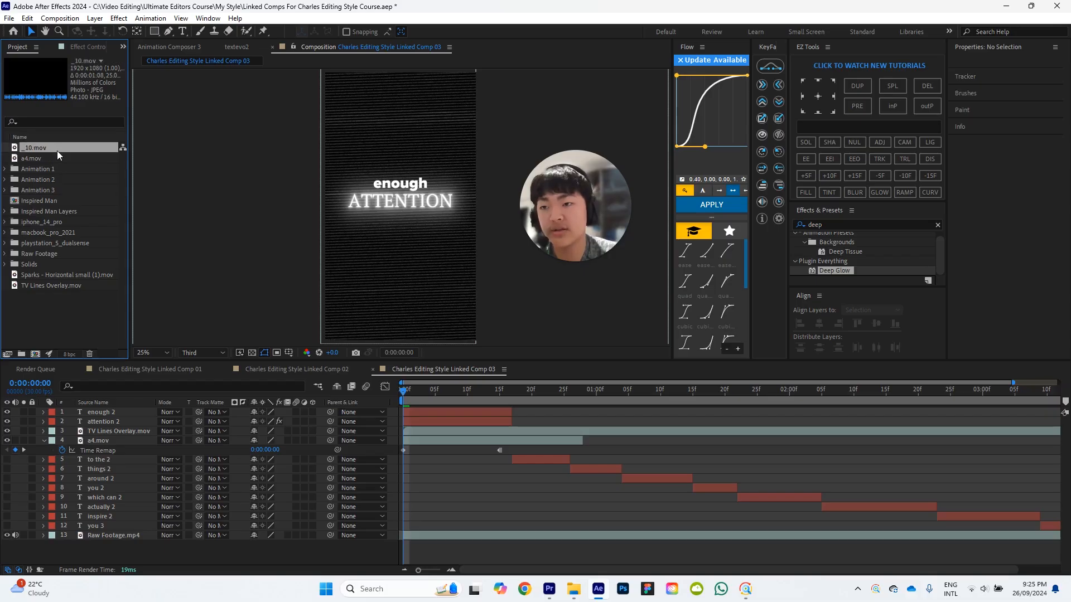
click(58, 160)
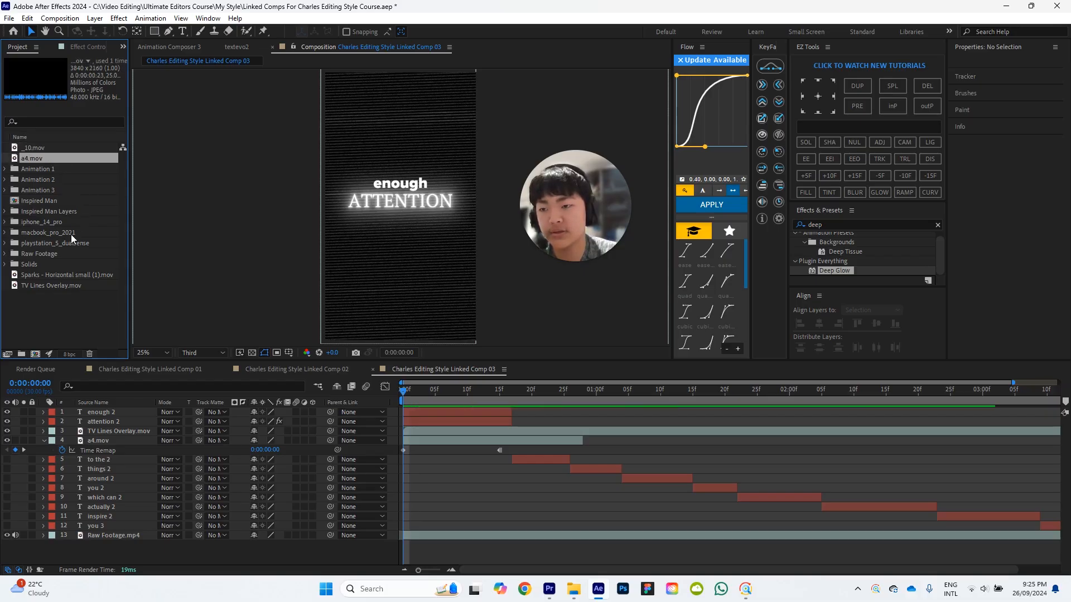
click(707, 450)
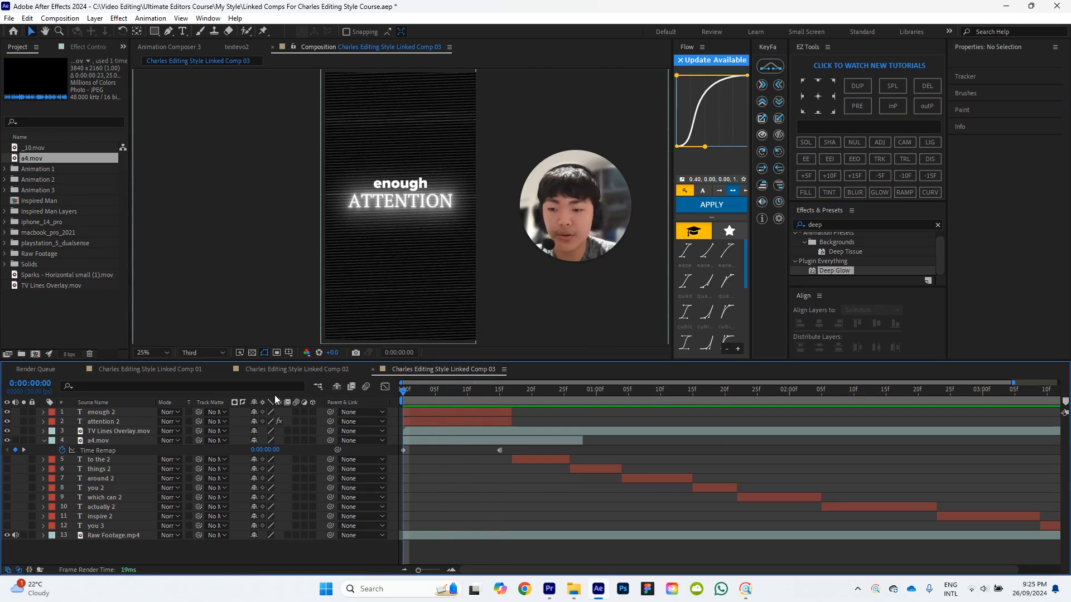
Set a4.mov as the track matte of the TV Lines Overlay layer.
click(119, 433)
click(218, 431)
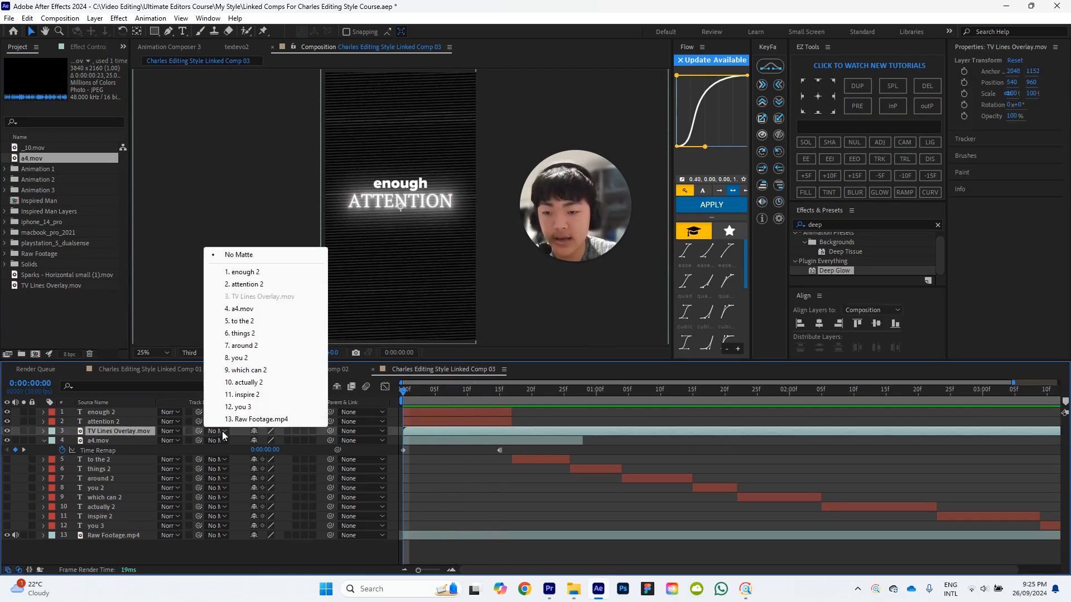
click(219, 431)
click(220, 431)
click(132, 430)
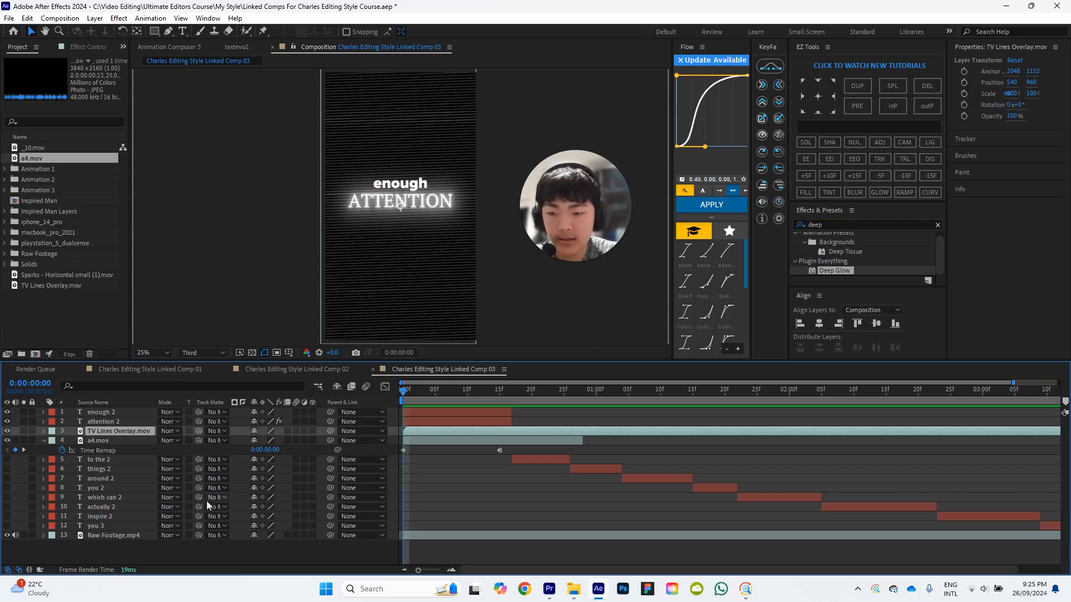
click(218, 431)
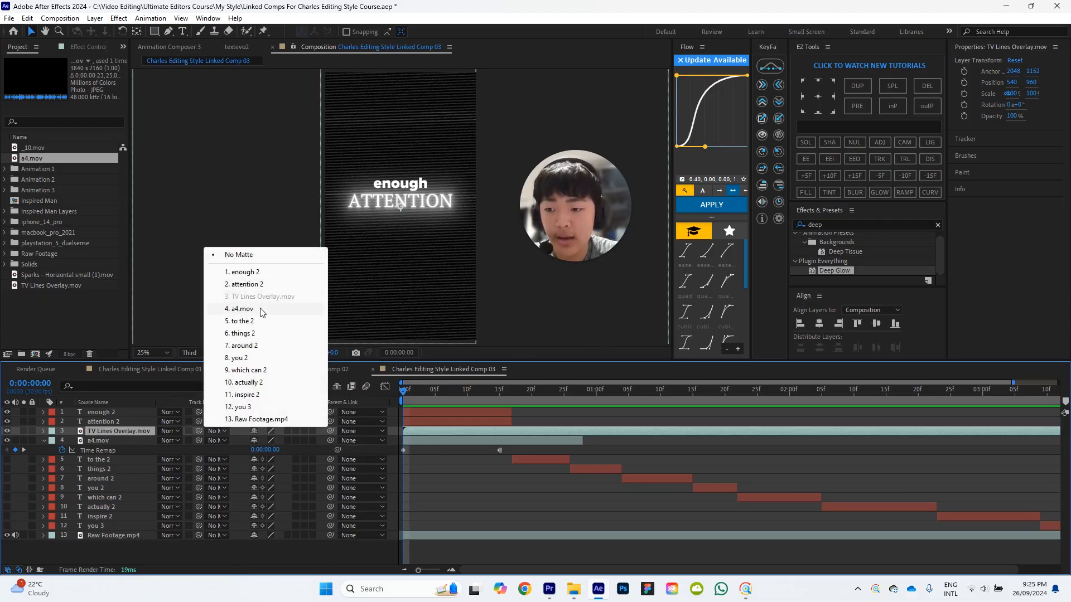
click(242, 309)
click(191, 441)
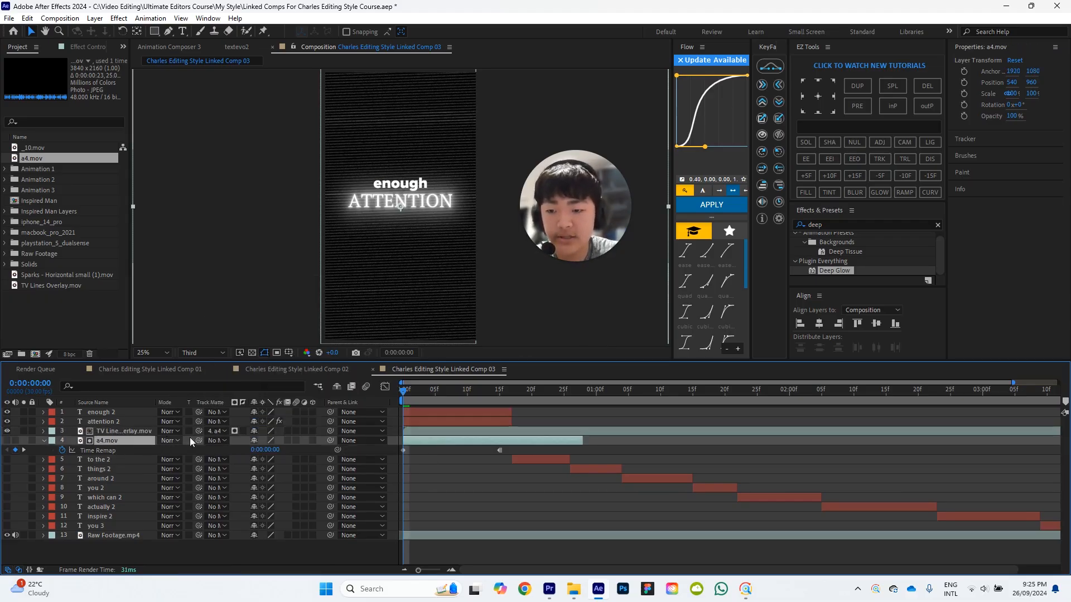
Invert the TV Lines Overlay layer's track matte and preview the transition up to frame 15.
click(241, 432)
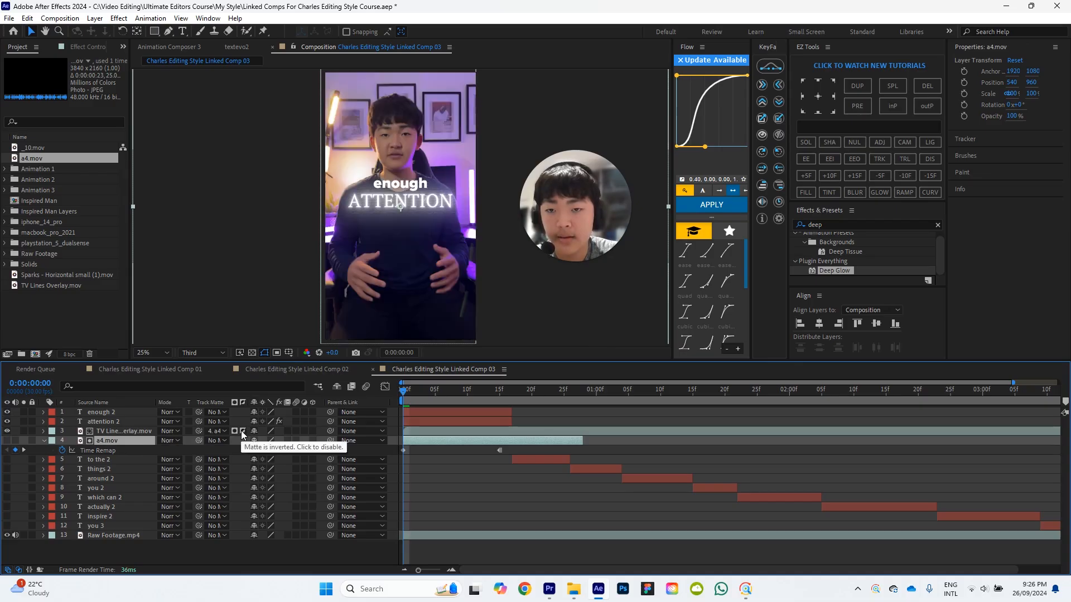
drag(409, 391, 446, 390)
key(space)
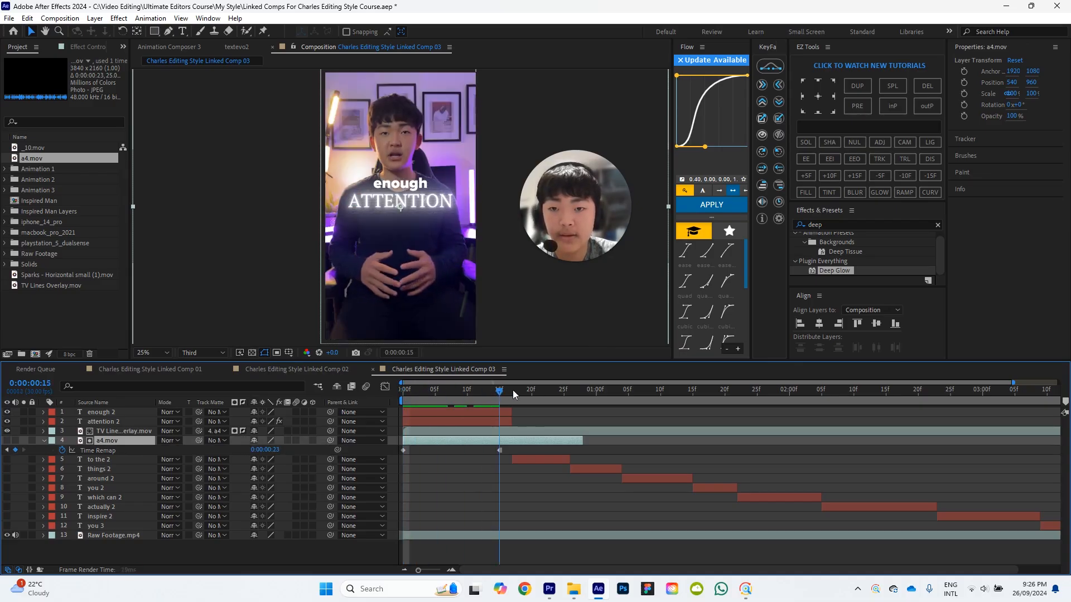
Turn off the inversion of the TV Lines Overlay's track matte, switch it from alpha to luma, and preview the transition.
click(242, 431)
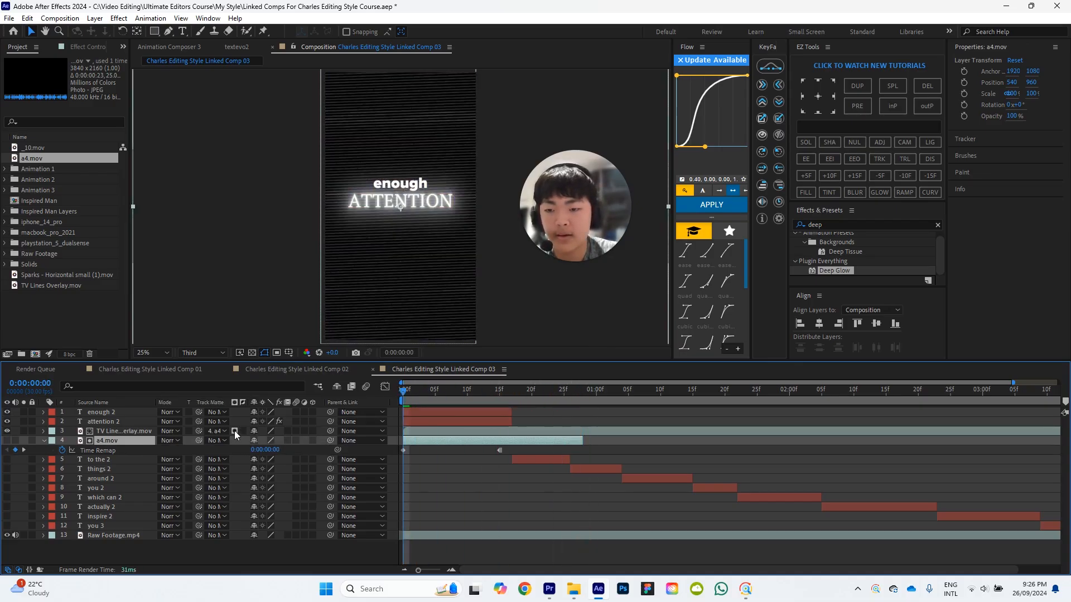
click(235, 431)
mouse_move(412, 392)
mouse_down()
mouse_move(490, 394)
mouse_move(394, 394)
mouse_up()
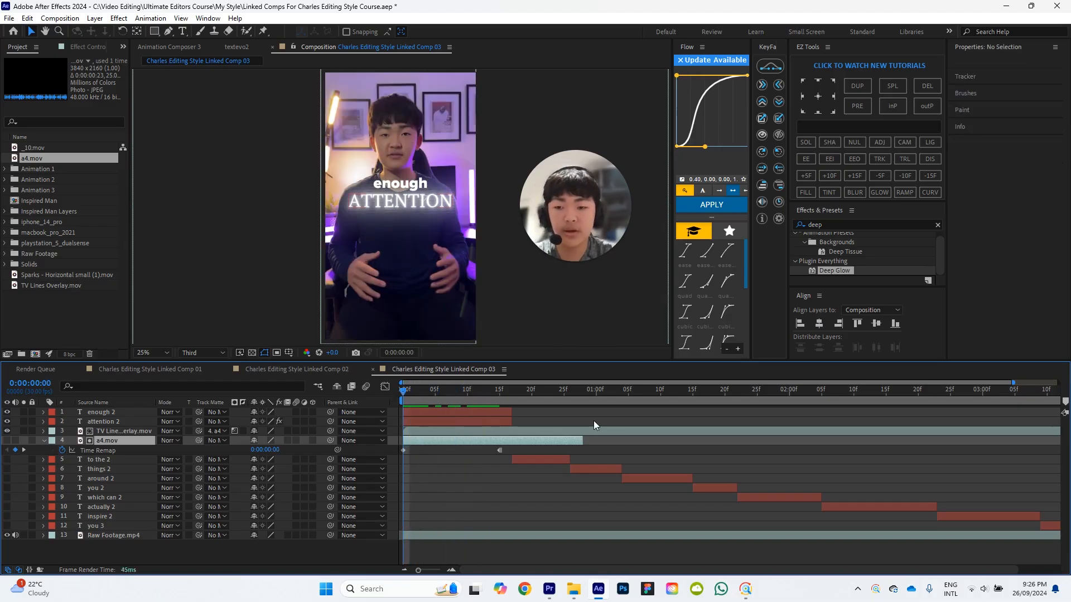
click(593, 421)
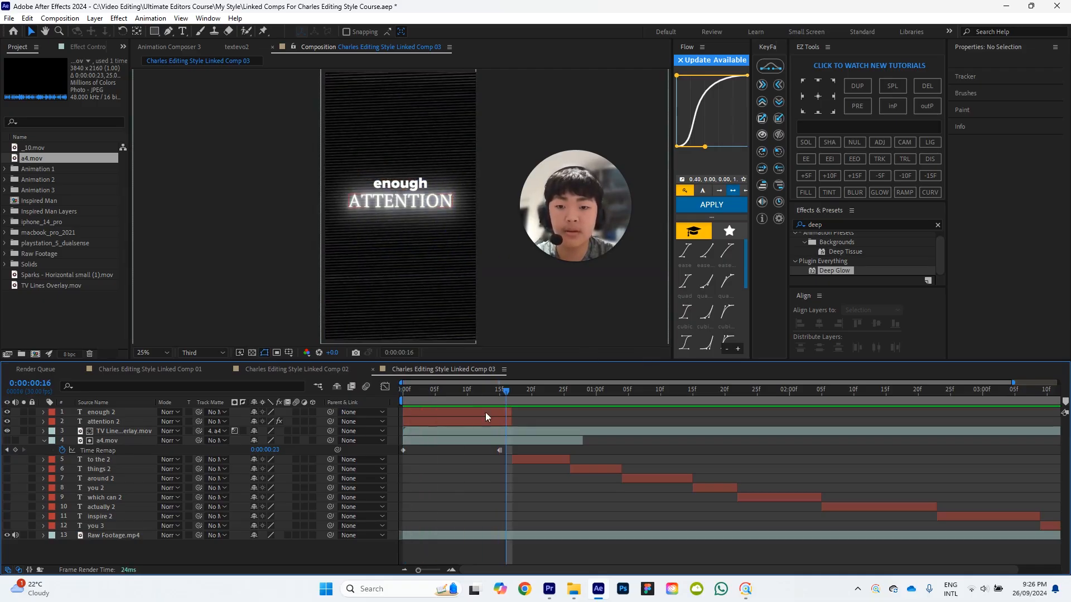
key(space)
key(space)
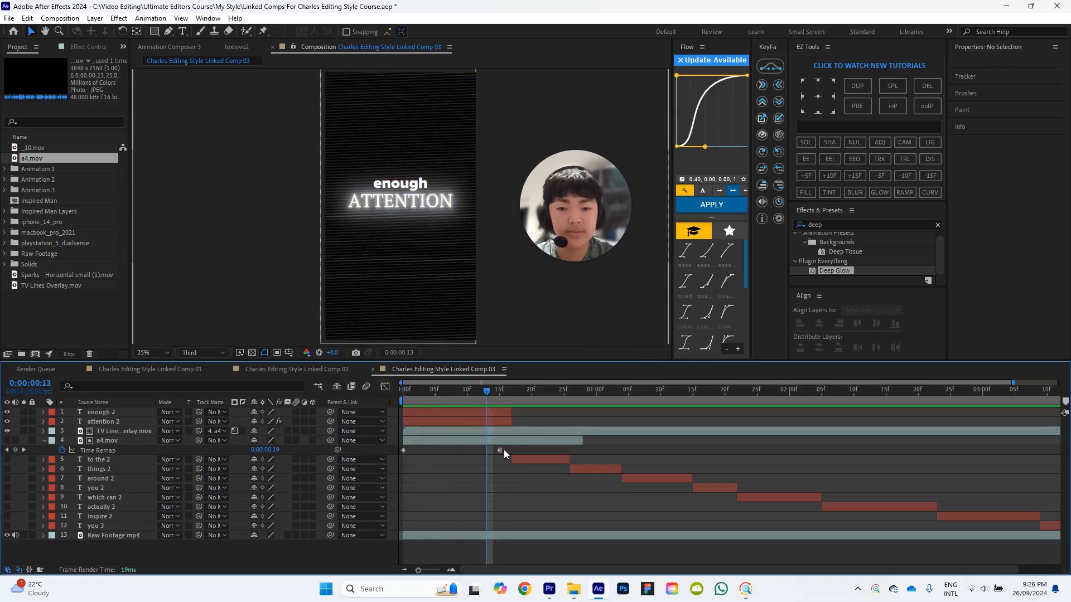
Slow the matte transition by moving a4.mov's ending Time Remap keyframe to frame 18, and preview it from the start.
drag(501, 450, 520, 450)
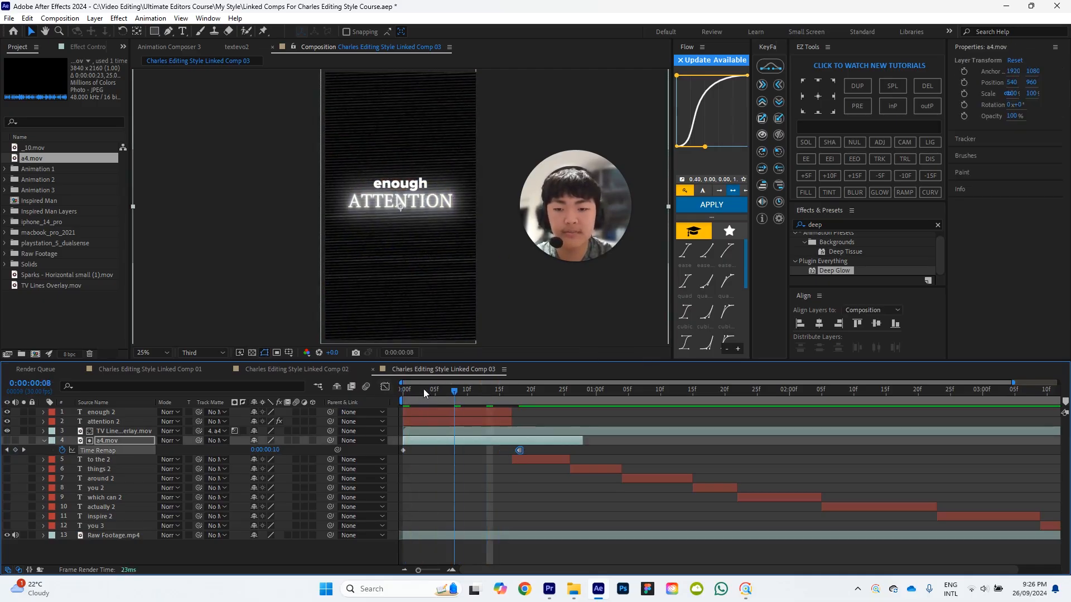
click(403, 390)
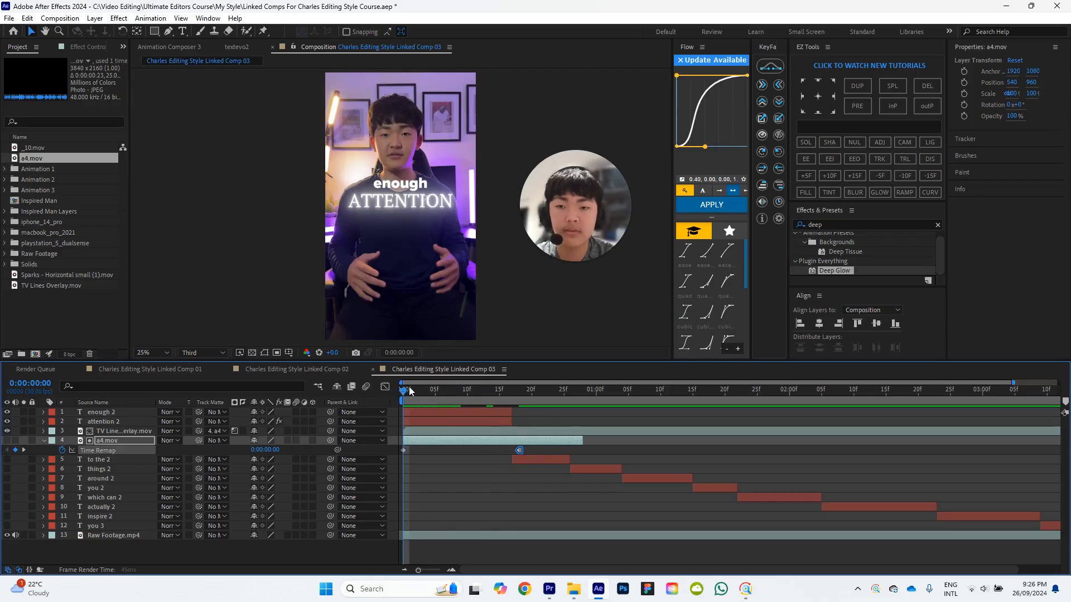
key(space)
key(space)
drag(502, 393, 383, 391)
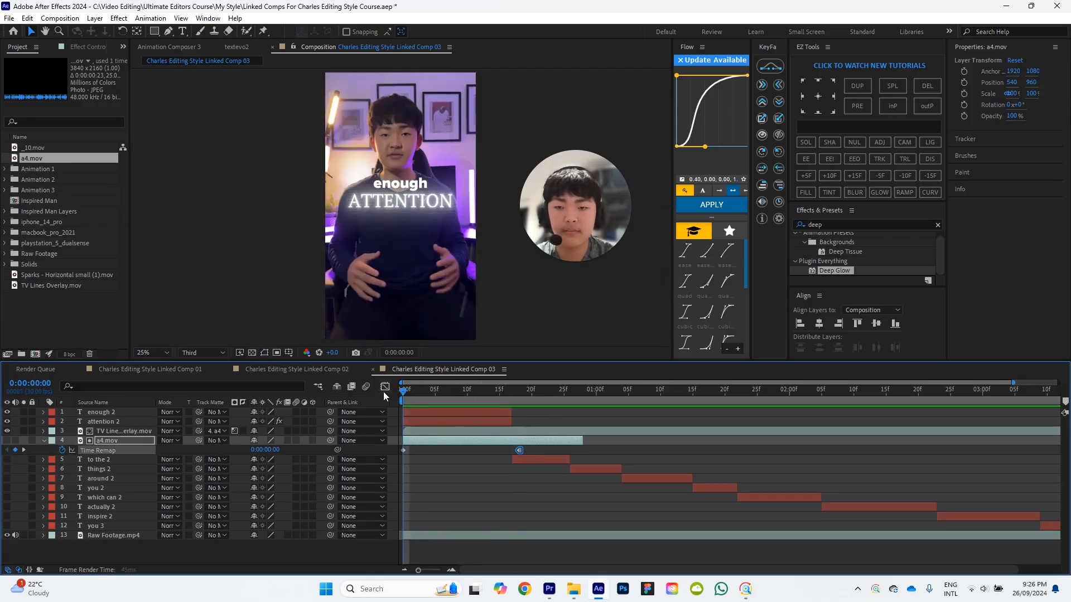
key(space)
key(space)
drag(477, 392, 363, 387)
Delete the enough 2 text layer and extend the end of the attention 2 layer to about 2 seconds.
click(460, 412)
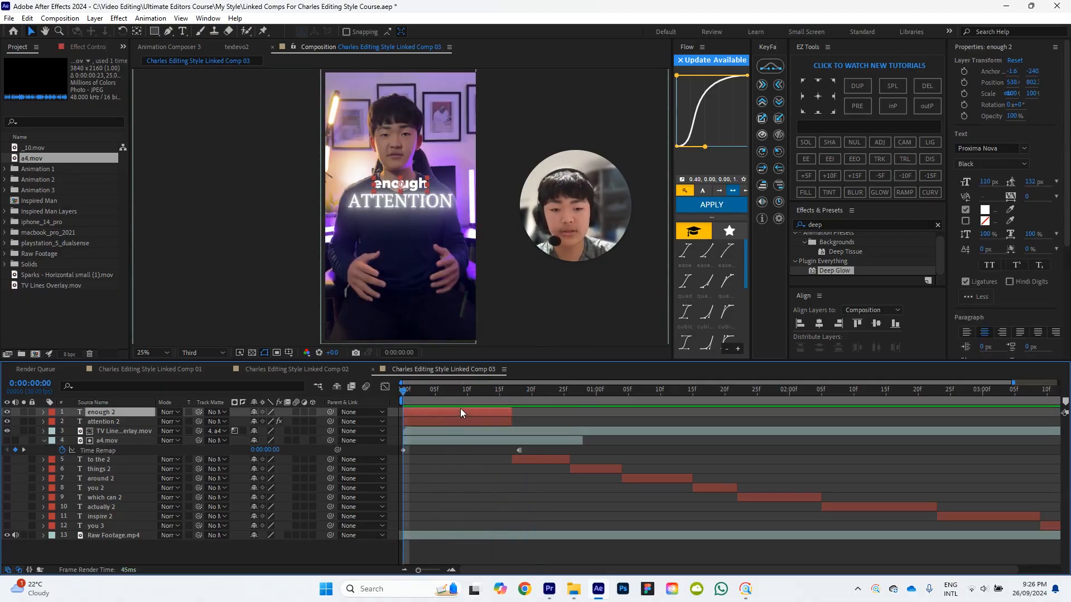
key(Delete)
click(418, 399)
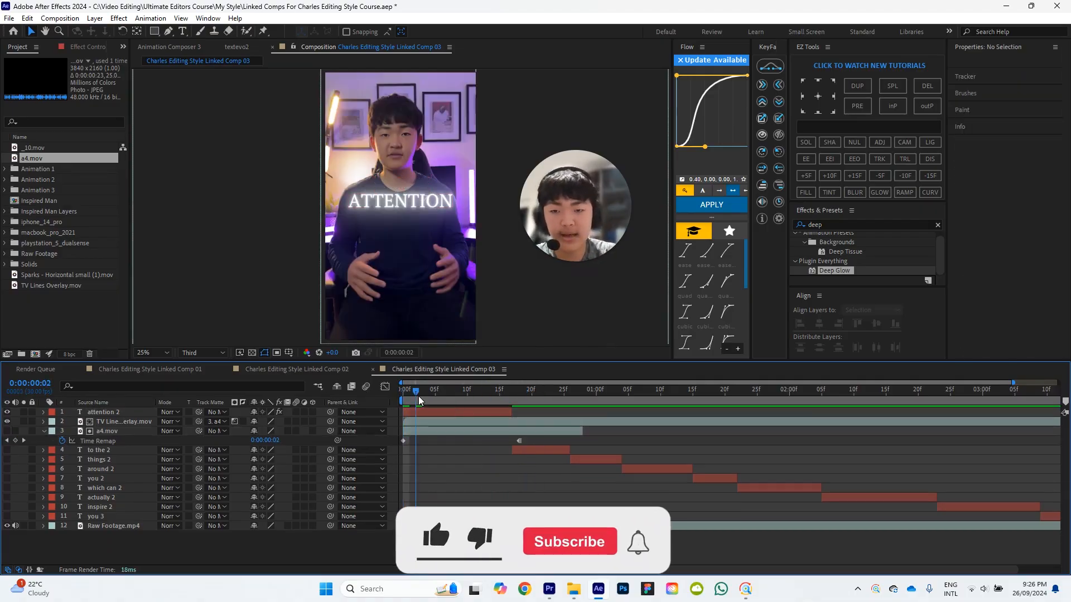
drag(419, 401, 808, 413)
drag(496, 389, 409, 389)
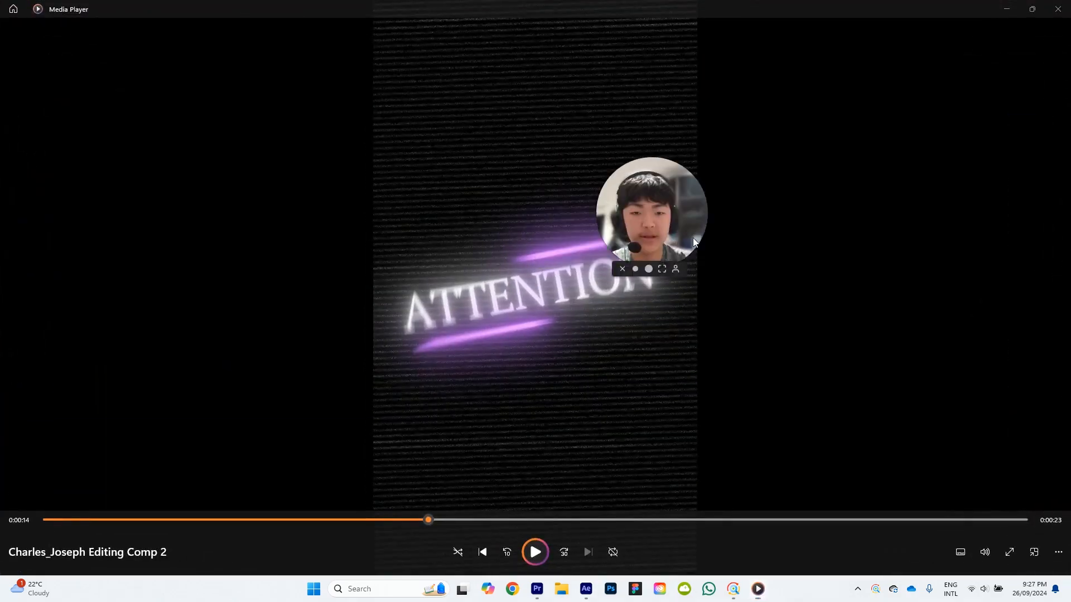
Examine the ATTENTION shot in the Charles_Joseph Editing Comp 2 reference video in Media Player, including its transition and purple lines, and return to After Effects.
drag(695, 241, 907, 298)
mouse_move(426, 521)
mouse_down()
mouse_move(411, 523)
mouse_move(433, 521)
mouse_up()
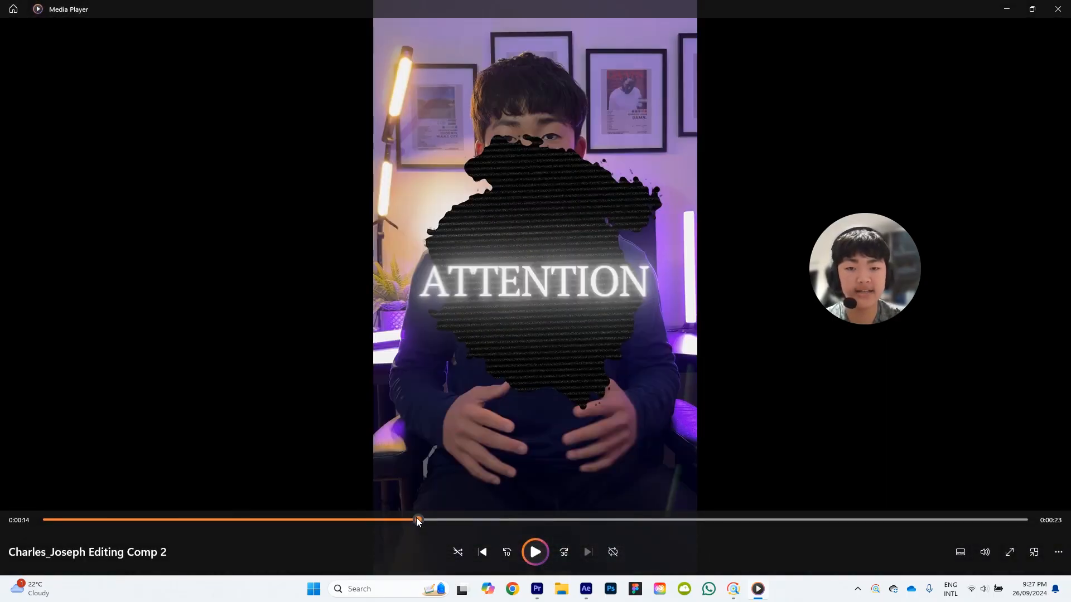
mouse_move(416, 519)
mouse_down()
mouse_move(447, 520)
mouse_move(432, 523)
mouse_up()
click(1031, 9)
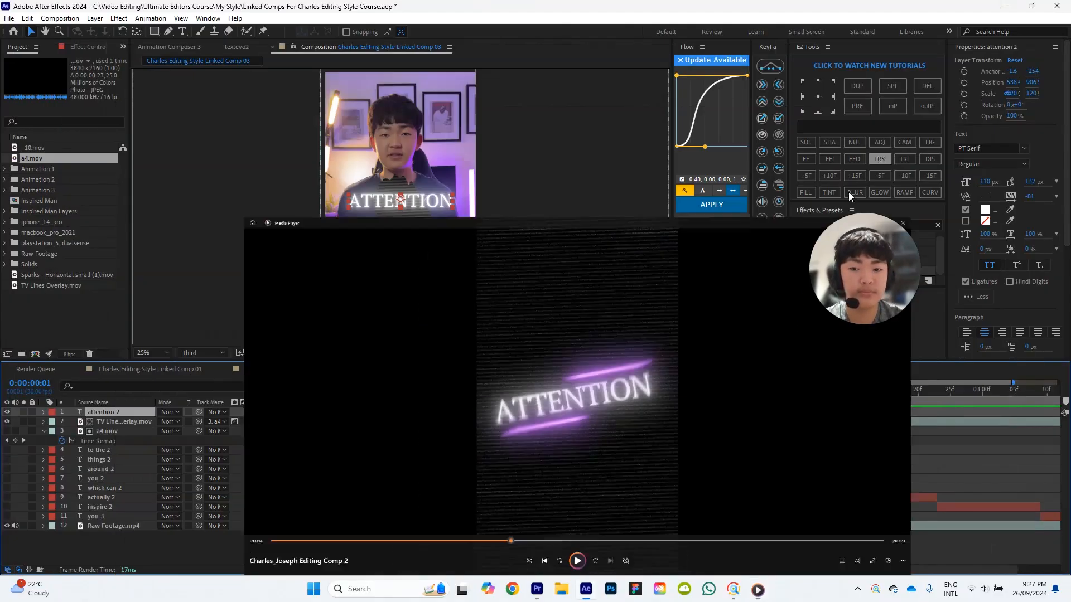
click(848, 192)
Compare the caption layers following ATTENTION with the THINGS AROUND YOU shot in the Media Player reference video, and return to After Effects.
drag(503, 392, 526, 394)
click(99, 459)
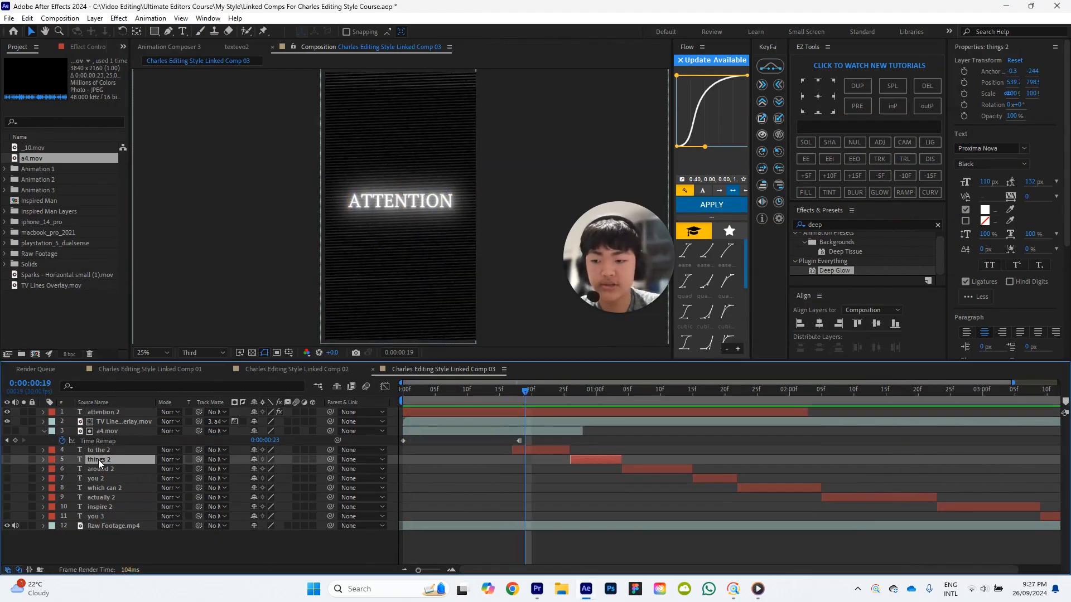
click(102, 450)
click(624, 503)
click(758, 589)
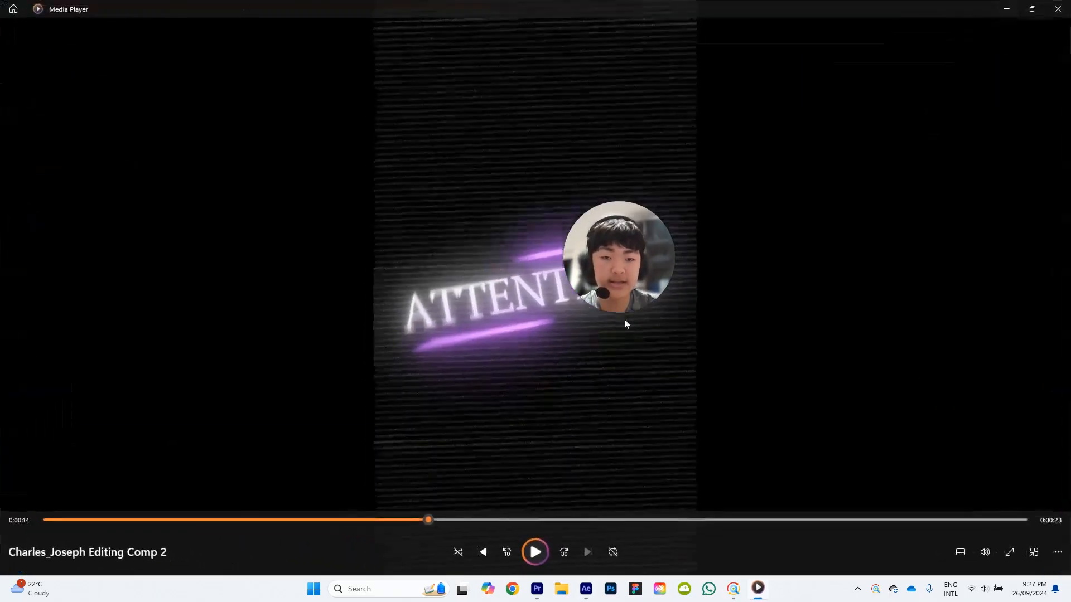
drag(443, 519, 457, 519)
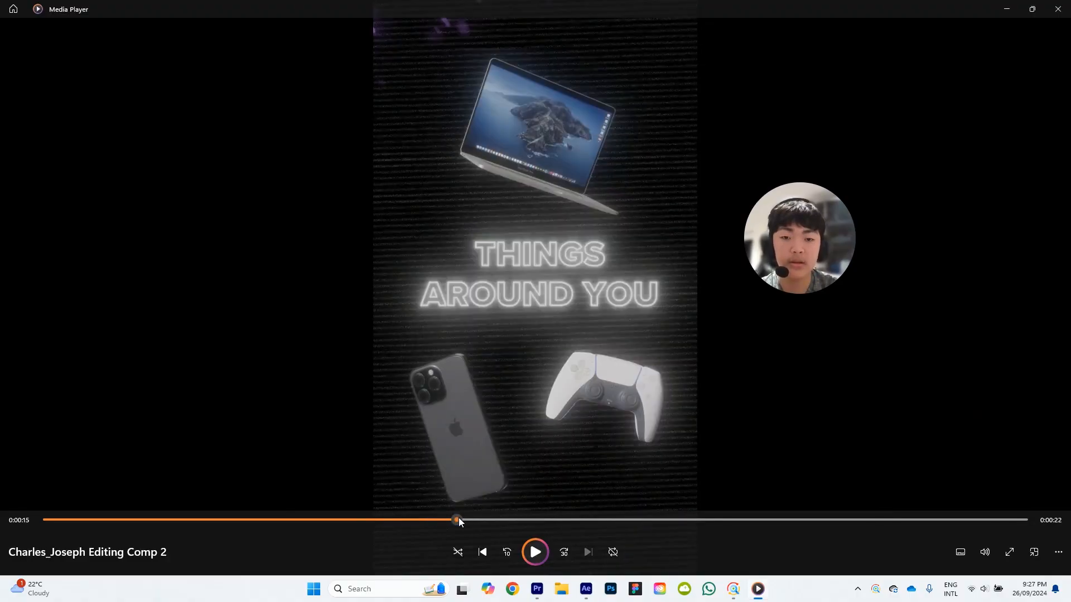
click(733, 588)
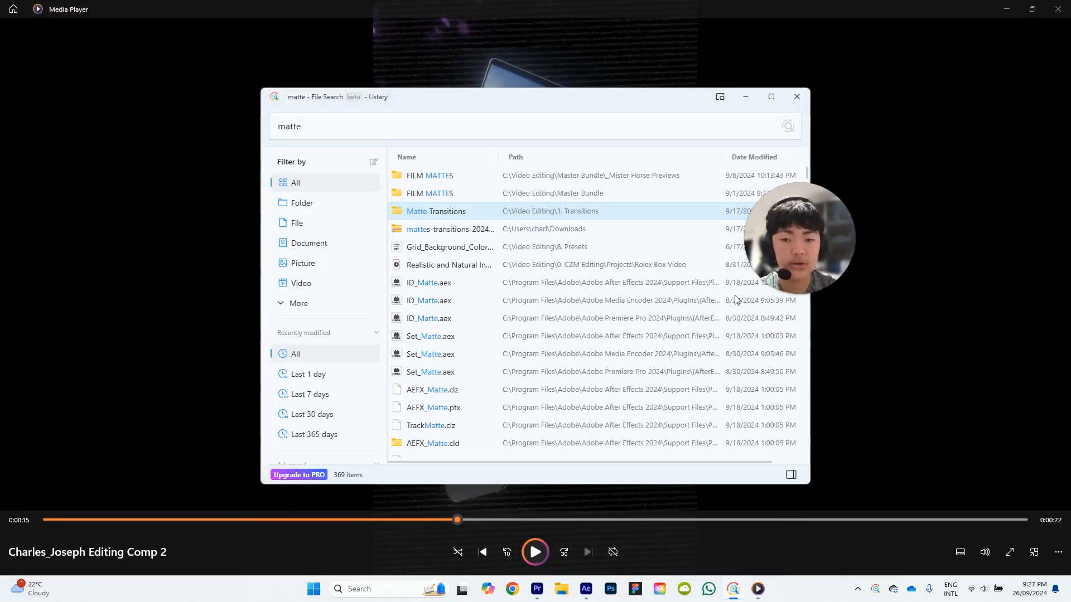
click(913, 198)
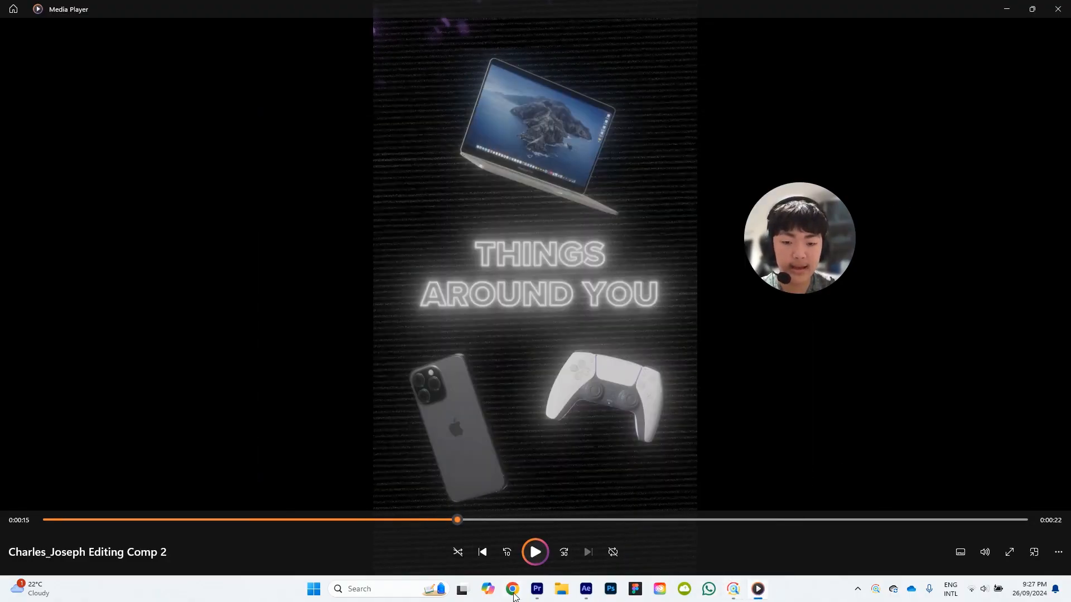
click(537, 589)
click(585, 588)
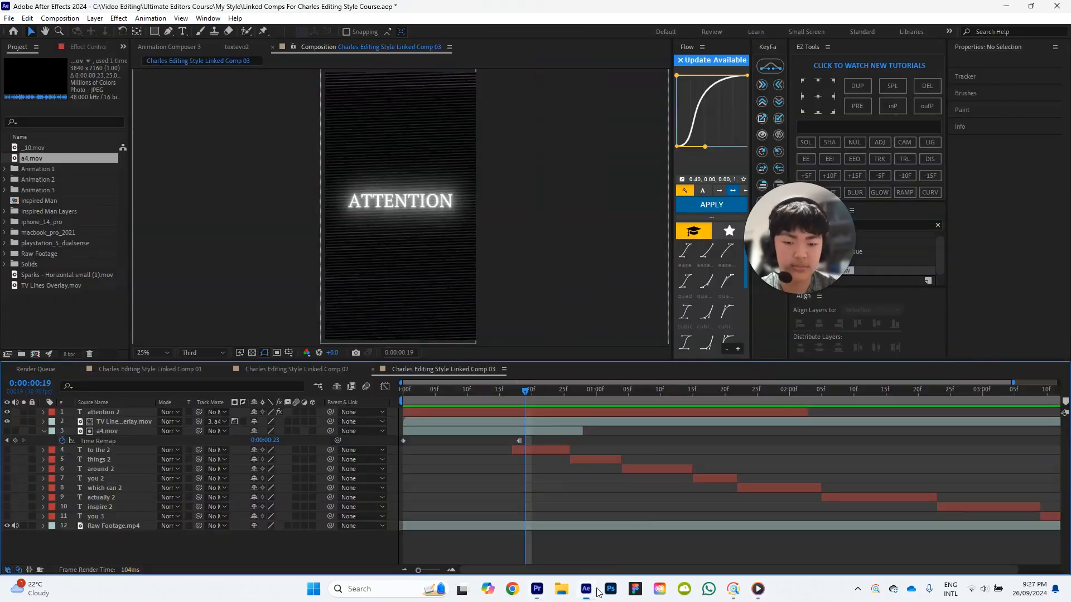
Add composition markers at frames 17 and 26, where the to the 2 and things 2 layers begin.
drag(800, 225, 610, 196)
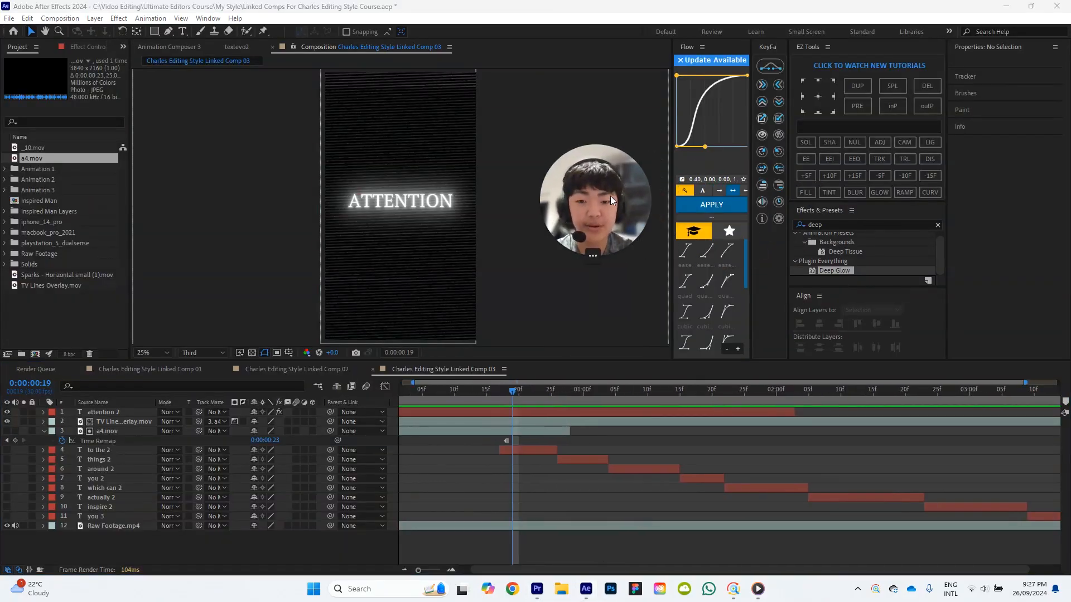
mouse_move(510, 393)
mouse_down()
mouse_move(487, 392)
mouse_move(513, 389)
mouse_up()
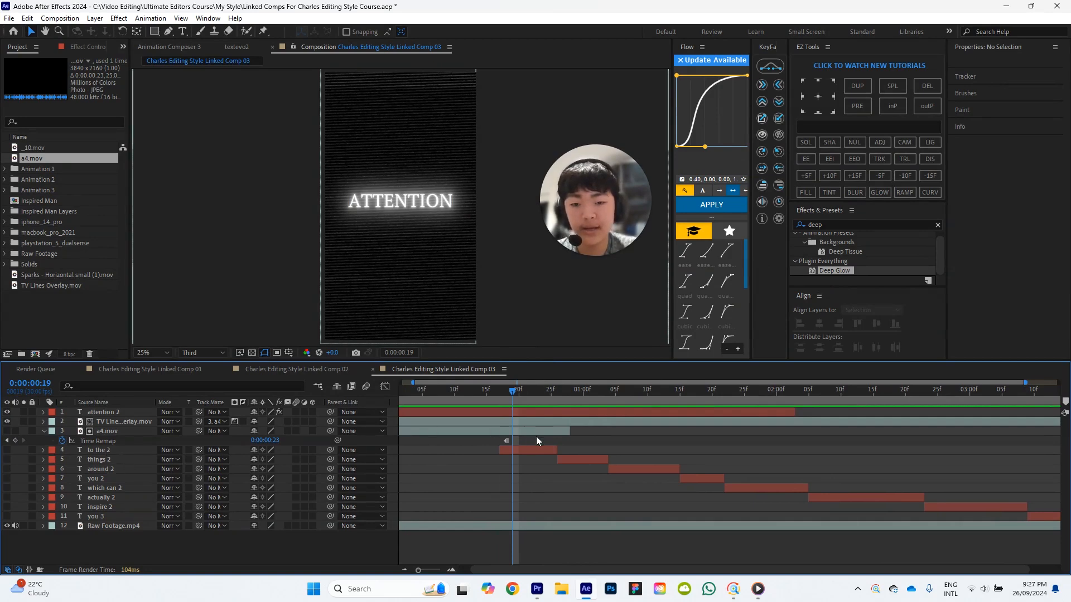
click(530, 450)
click(643, 448)
drag(518, 392, 501, 392)
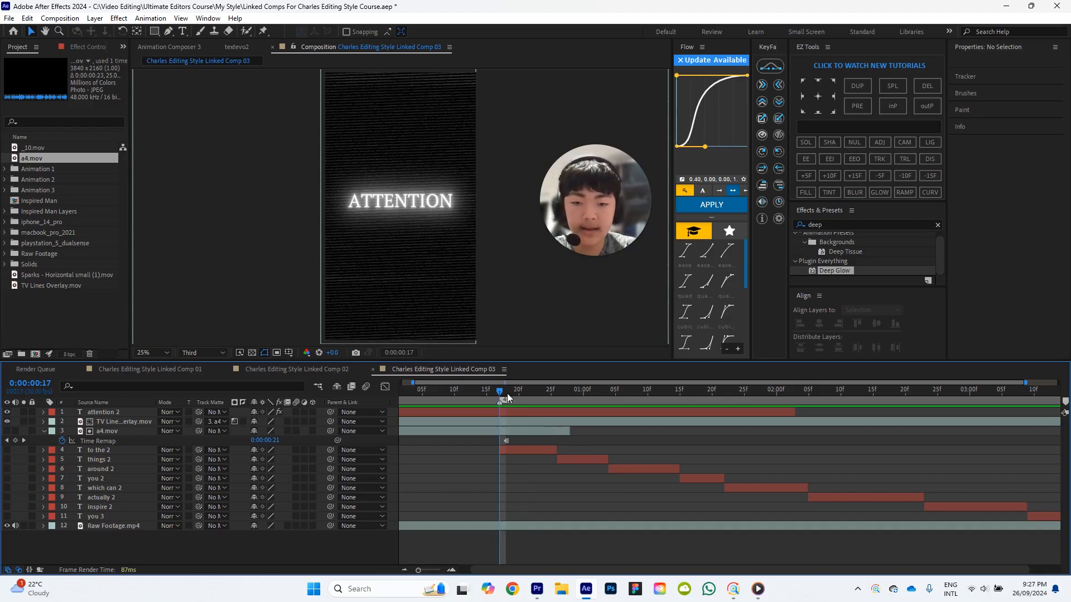
click(556, 387)
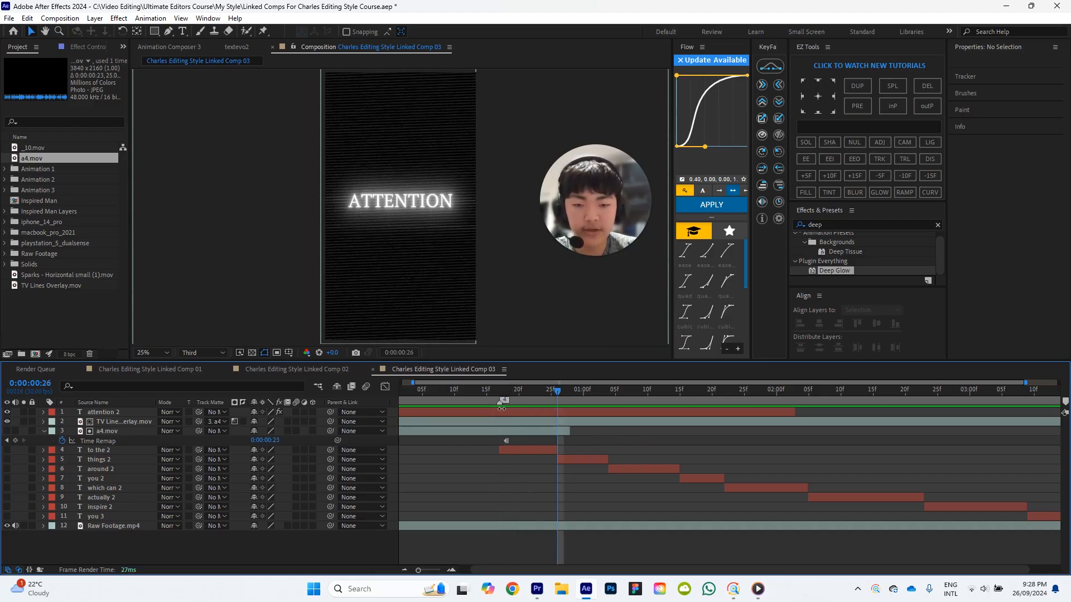
key(KP_Multiply)
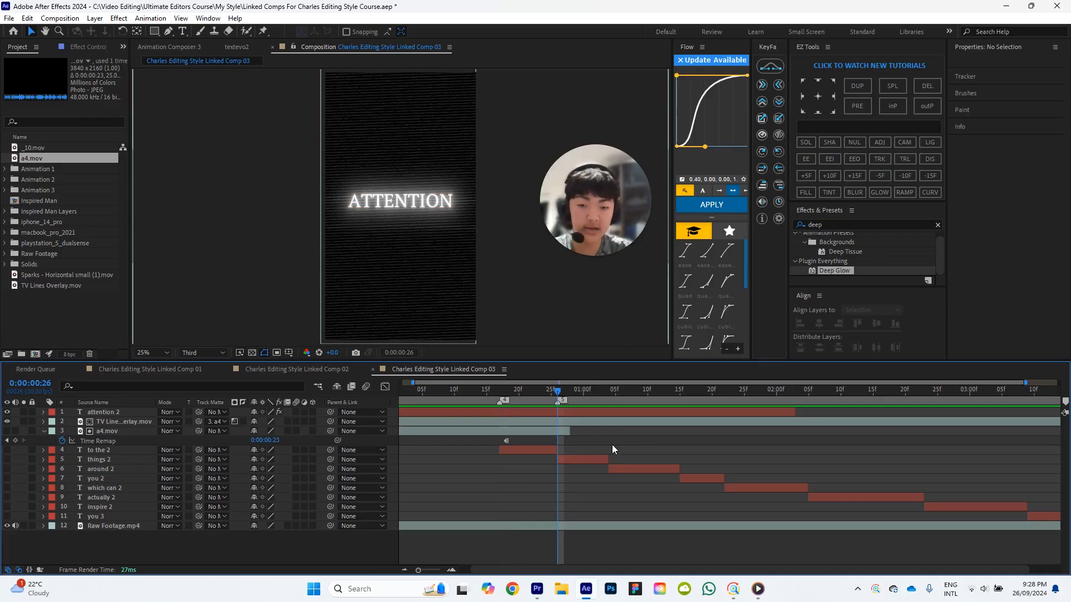
Scrub back through the matte transition and place the playhead at frame 4.
drag(552, 392, 468, 392)
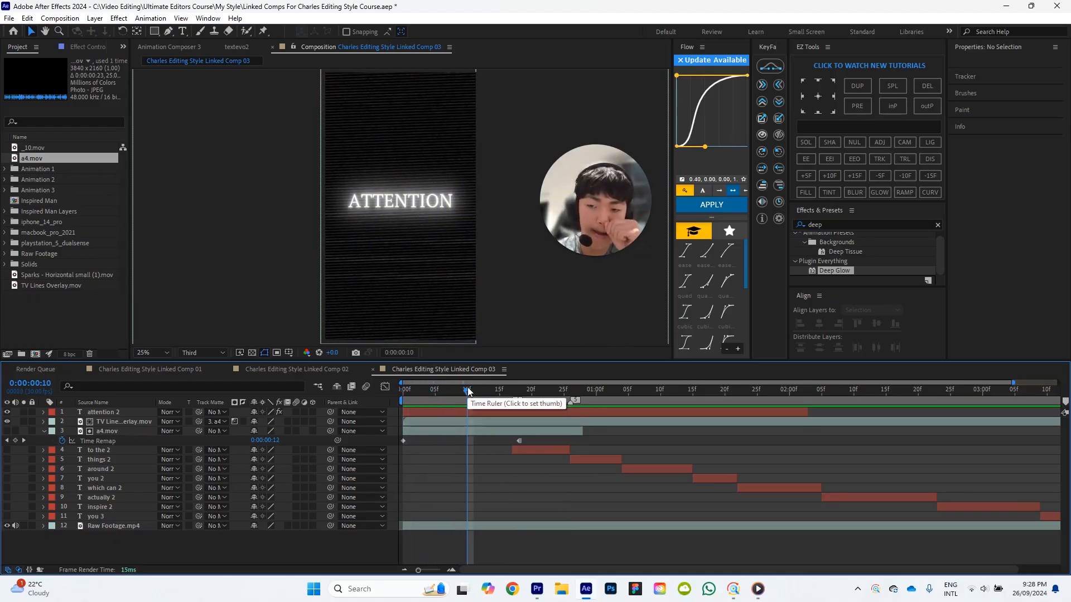
drag(467, 391, 323, 384)
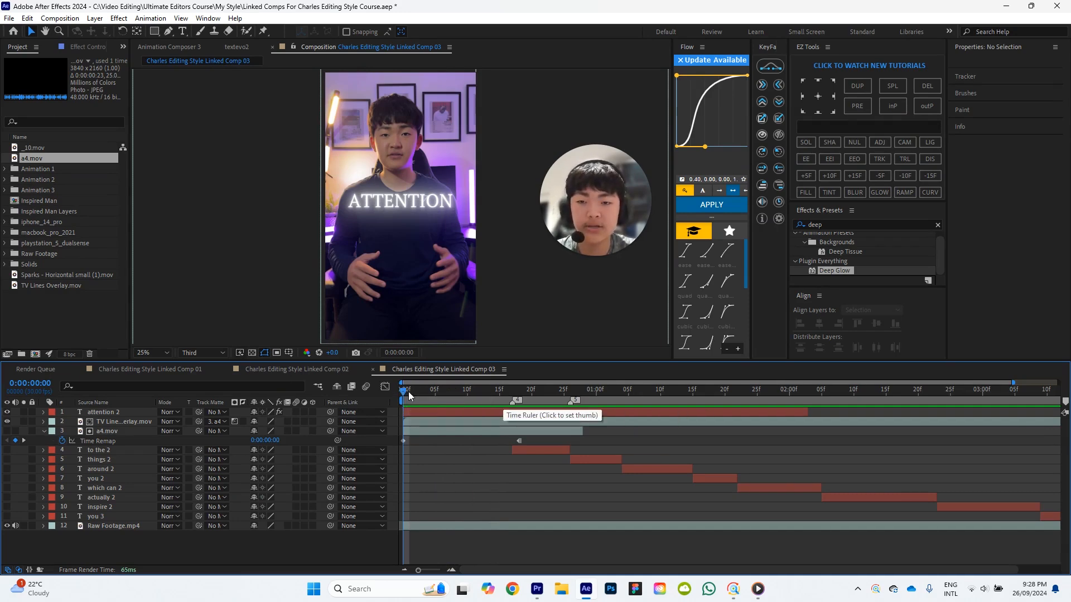
drag(409, 392, 430, 397)
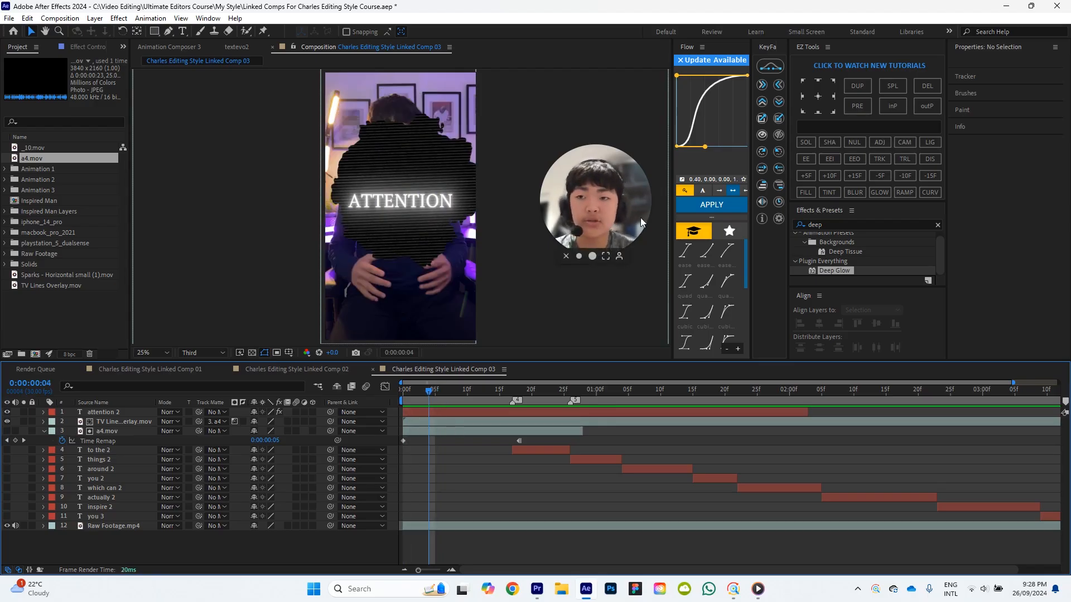
Set up the Pen tool with no fill and a 10 px solid stroke in purple 9D4EDD.
click(168, 32)
click(347, 32)
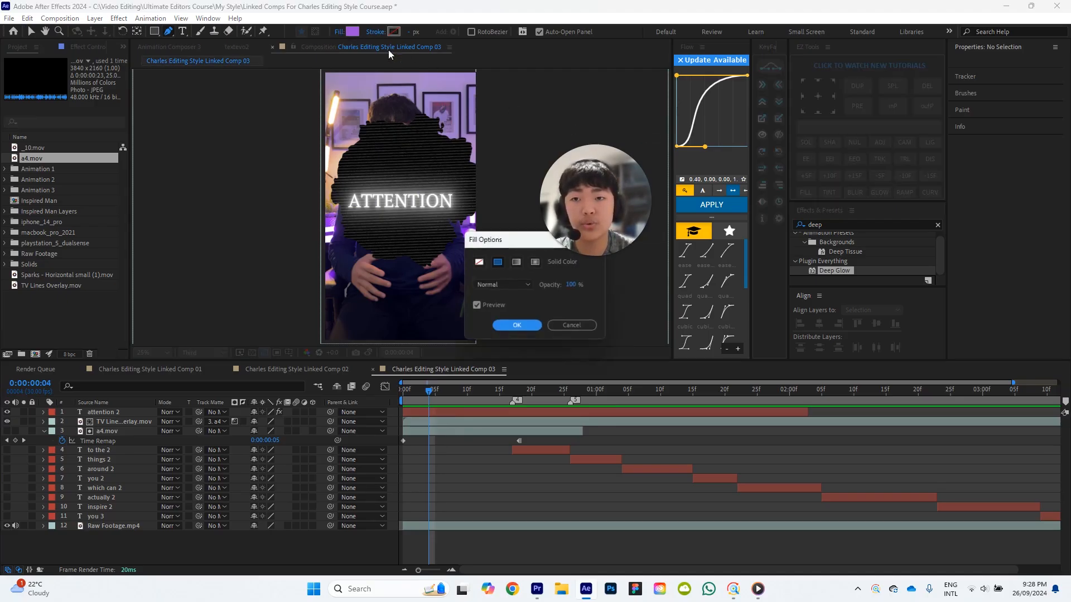
click(516, 325)
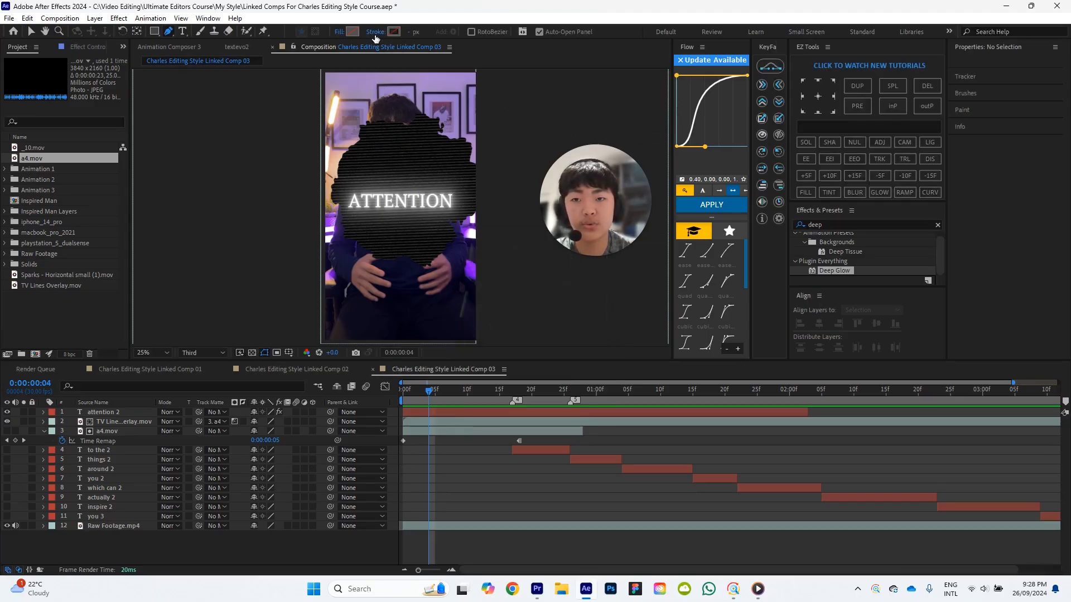
click(375, 31)
click(497, 262)
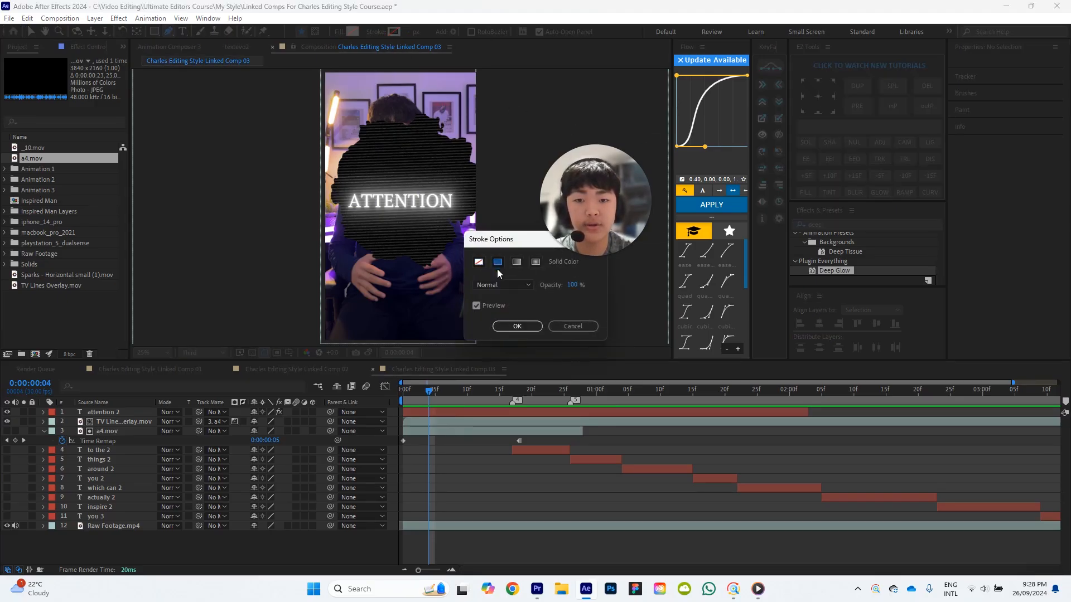
click(517, 326)
click(393, 32)
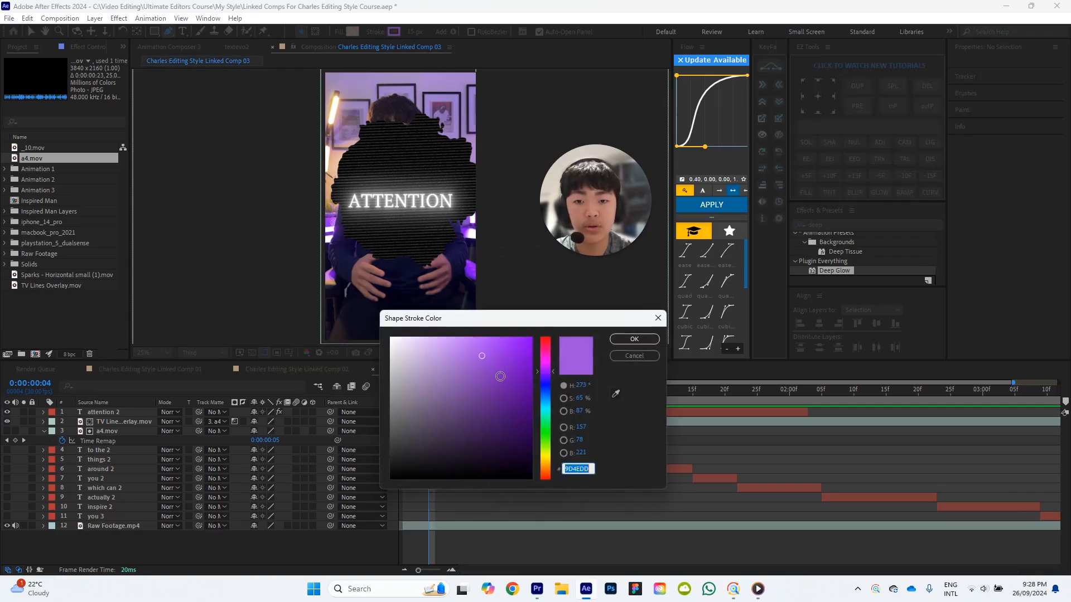
click(631, 336)
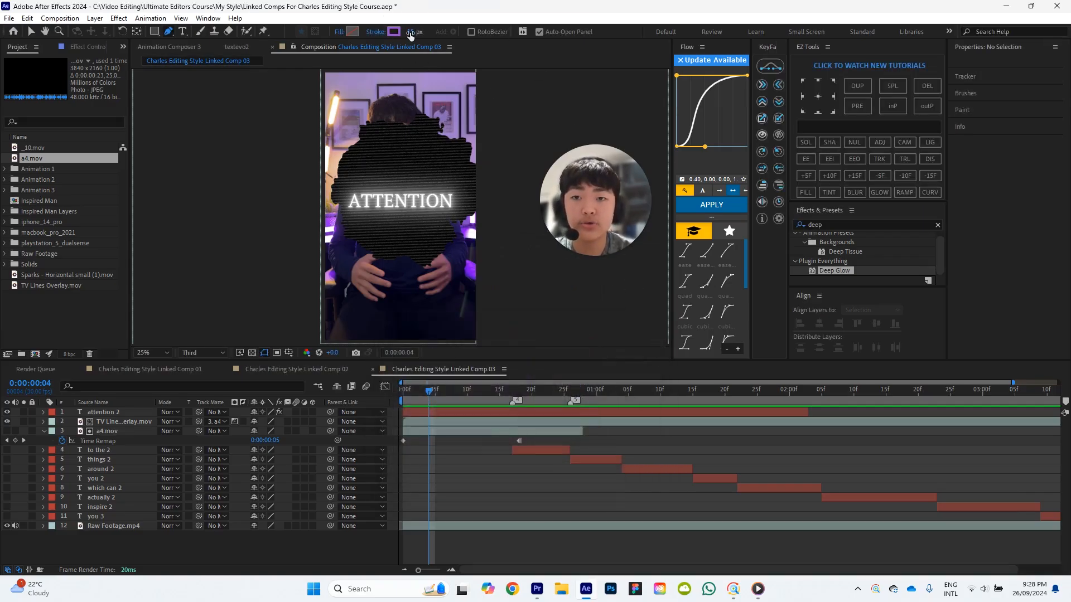
drag(411, 35, 413, 58)
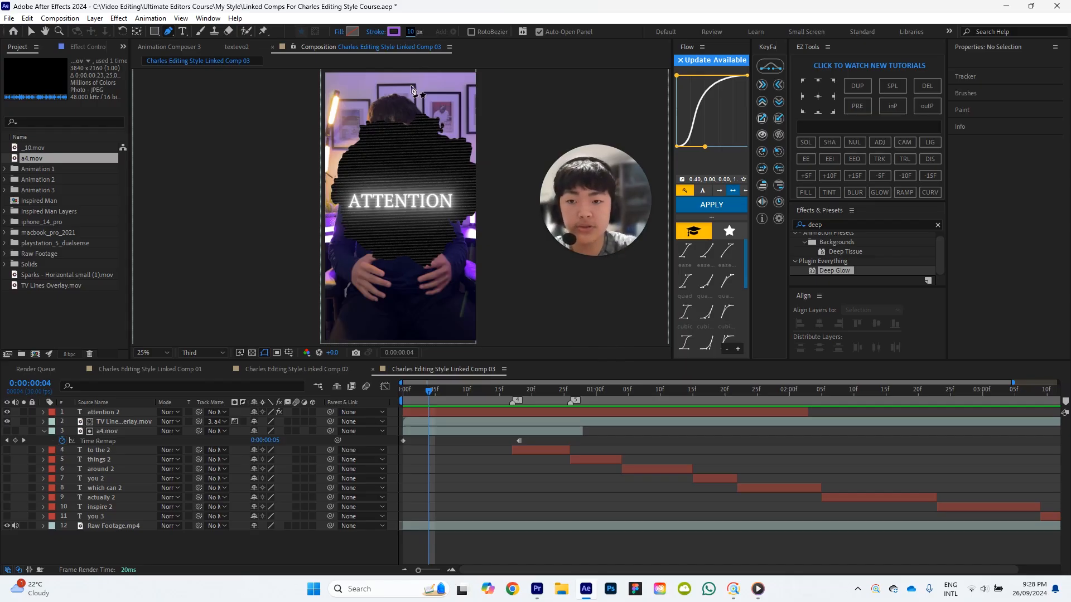
Draw a straight horizontal line with the Pen tool just above the left half of the word ATTENTION.
click(353, 187)
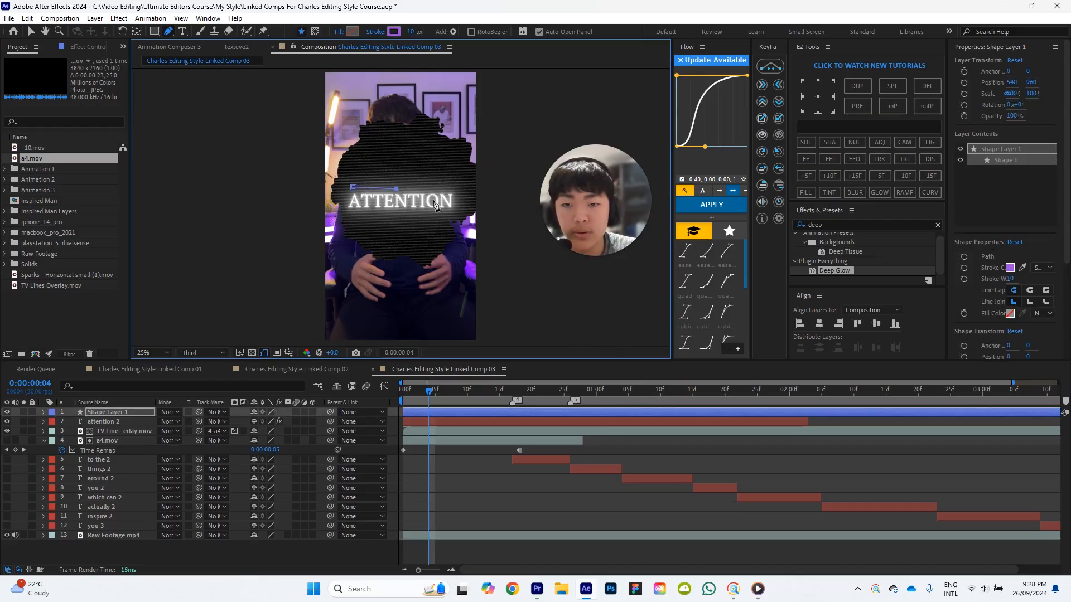
click(398, 189)
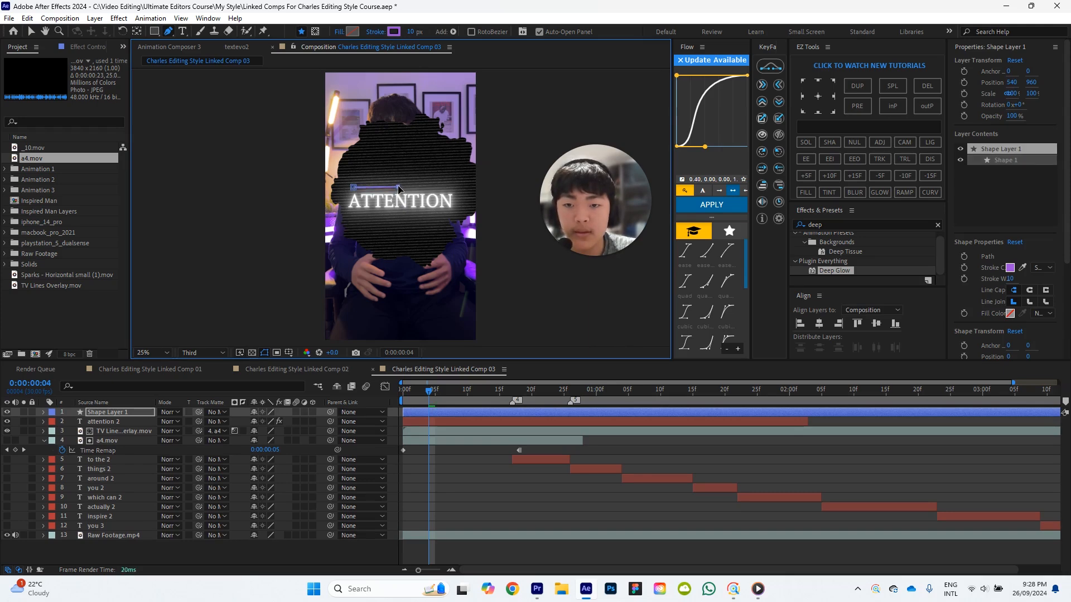
scroll(398, 188, up, 2)
scroll(470, 183, down, 1)
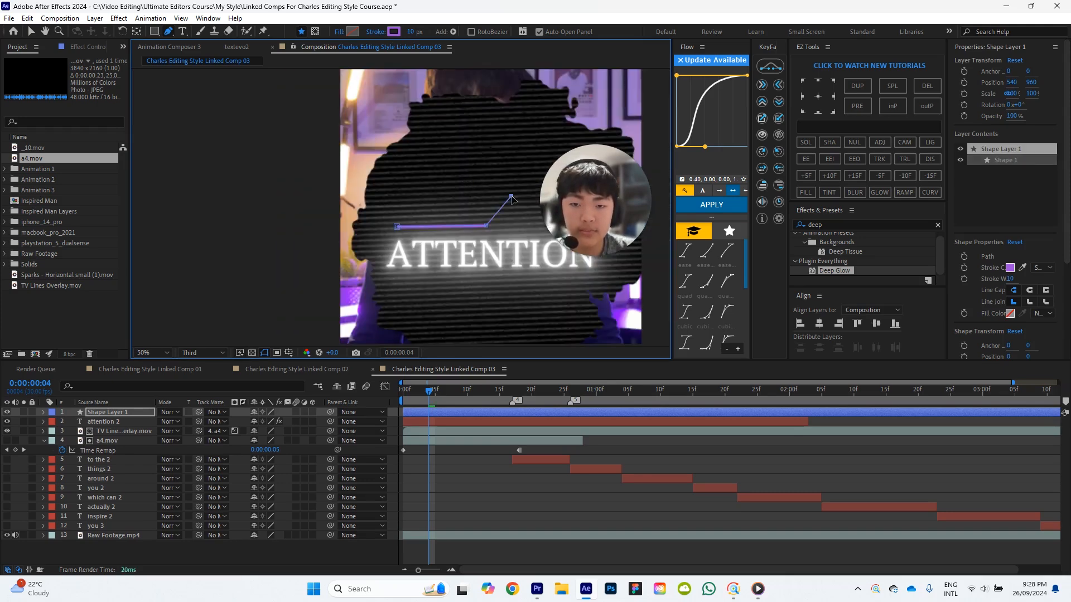
Undo the stray extra Pen point, then enlarge the purple line to about 112% and position it closer above ATTENTION.
key(ctrl+z)
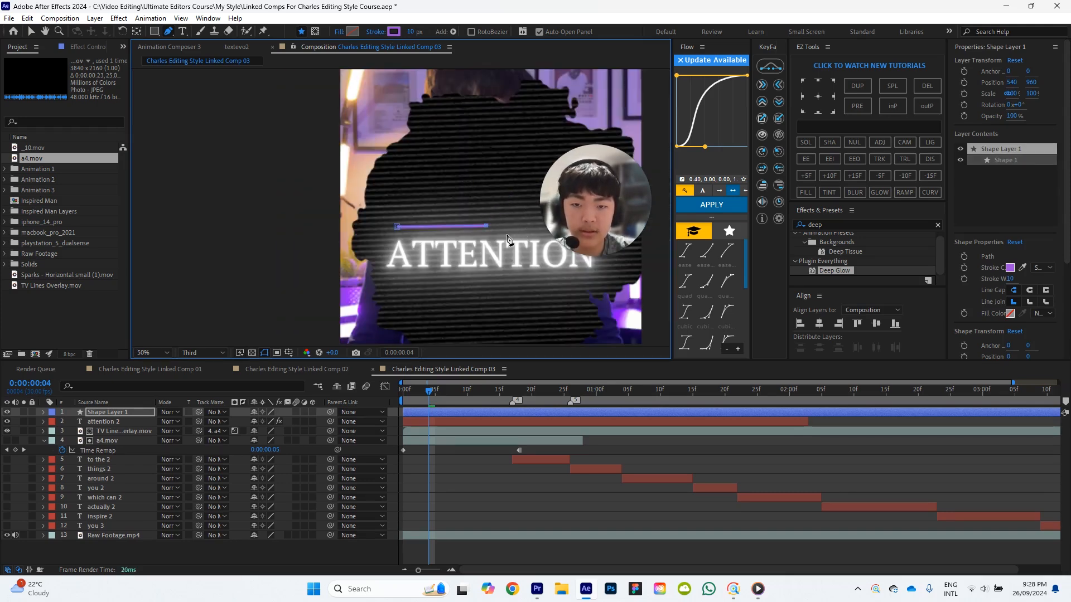
key(v)
click(689, 478)
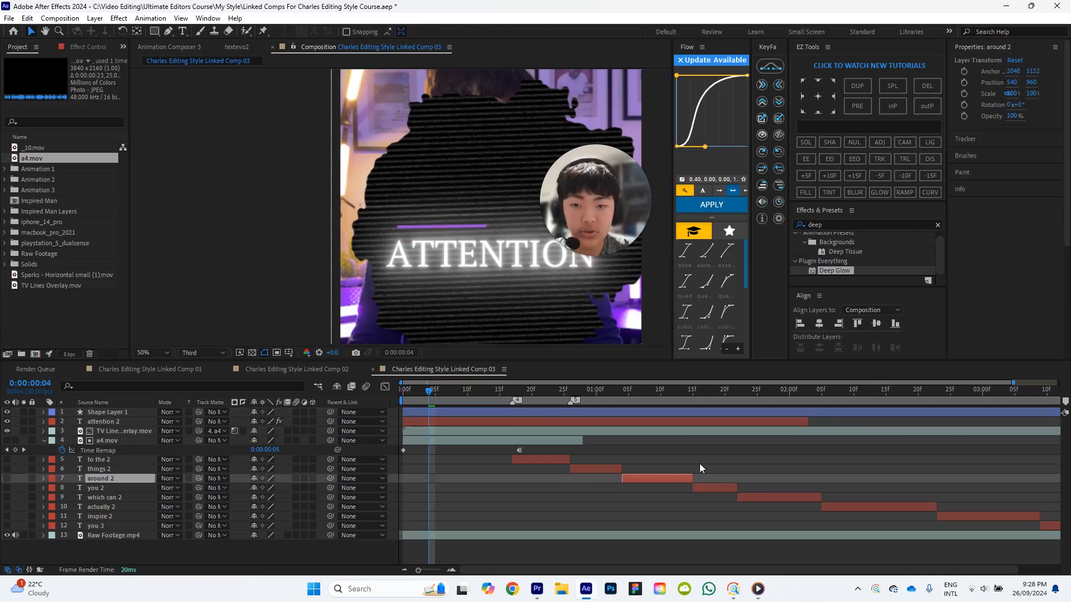
click(467, 231)
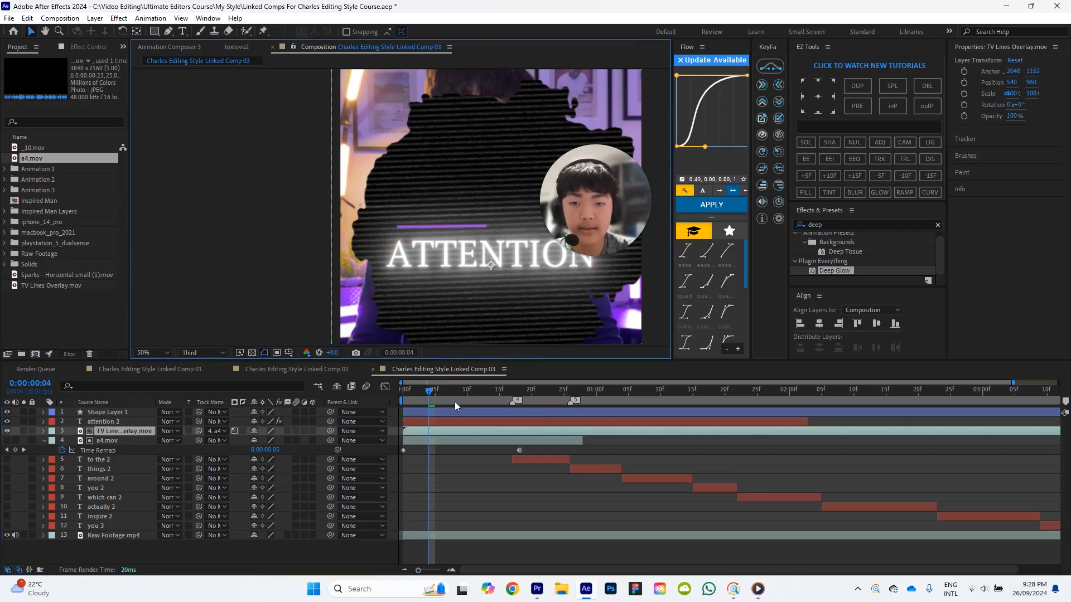
click(115, 413)
drag(487, 225, 470, 232)
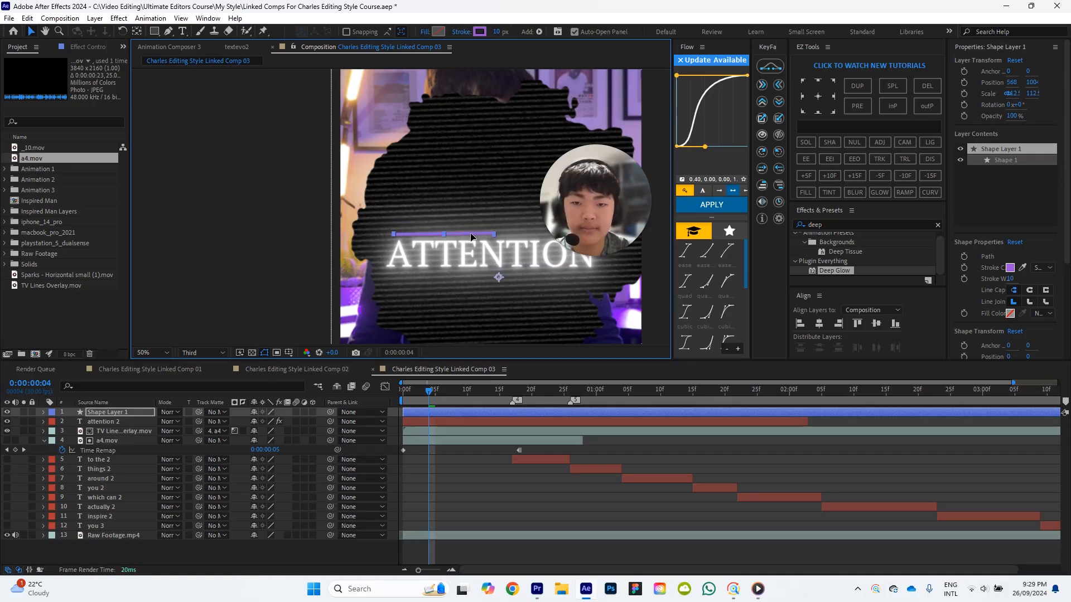
Centre the purple line's anchor point on the line and nudge the line to a position of about 366, 838.
click(814, 105)
click(816, 99)
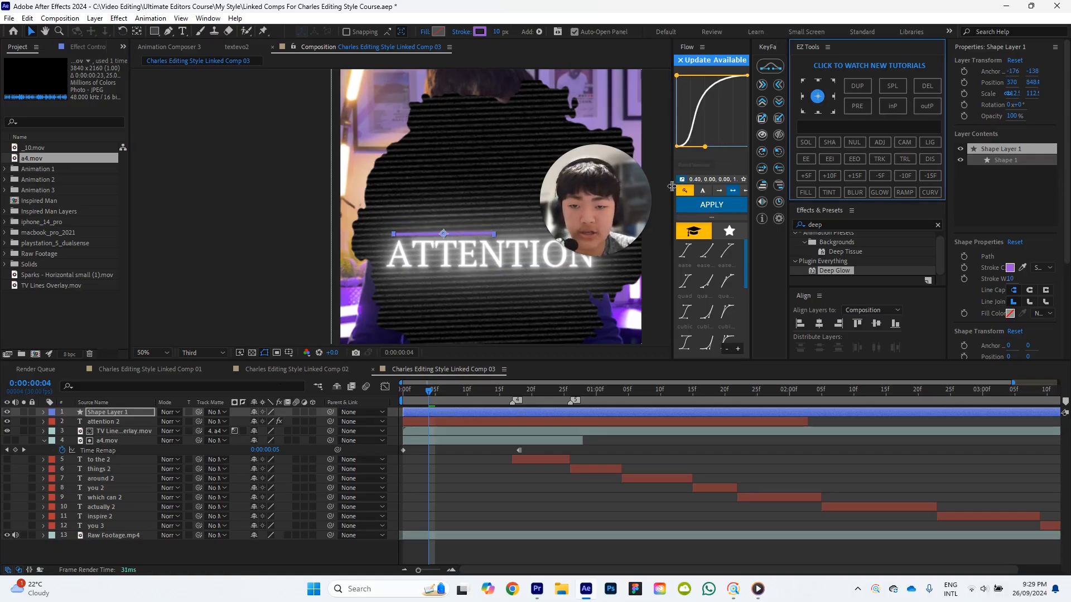
click(474, 234)
drag(476, 234, 476, 236)
click(640, 448)
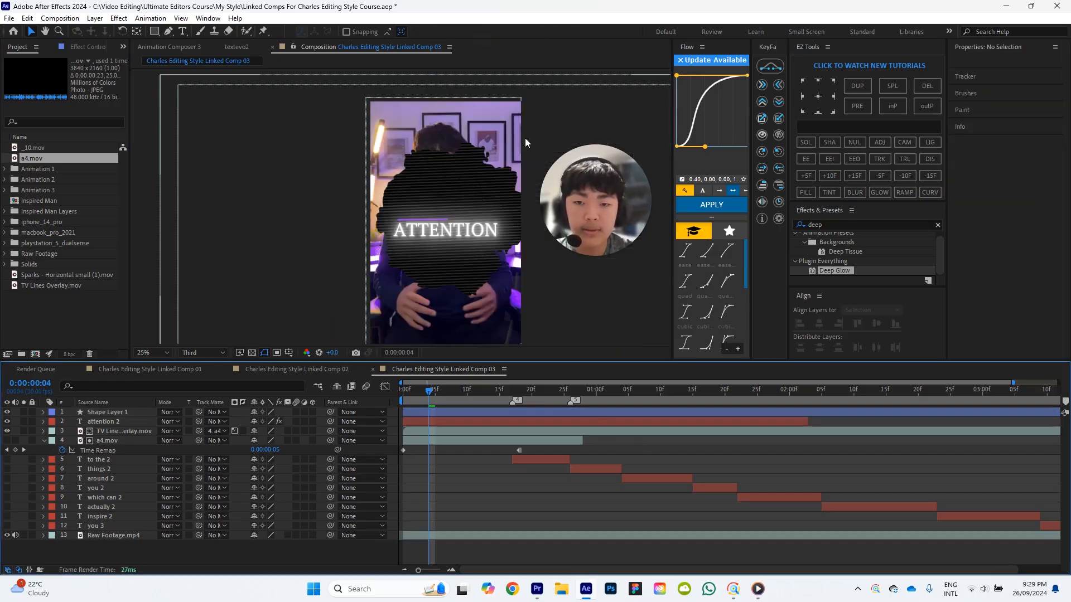
drag(484, 233, 482, 231)
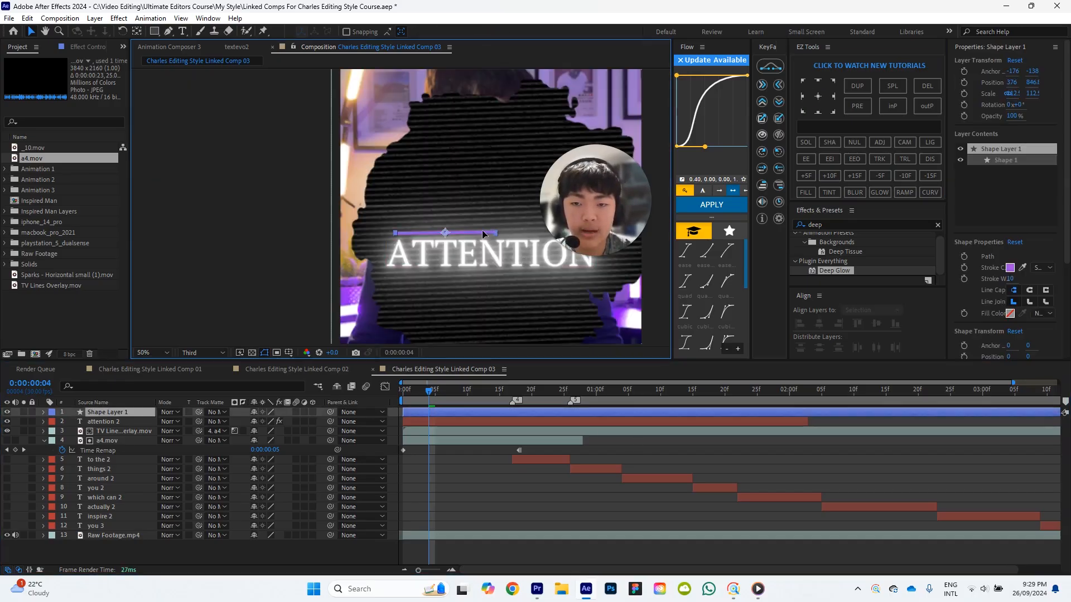
Set the purple line's stroke width to 13 px and nudge the line slightly toward the start of ATTENTION.
click(495, 32)
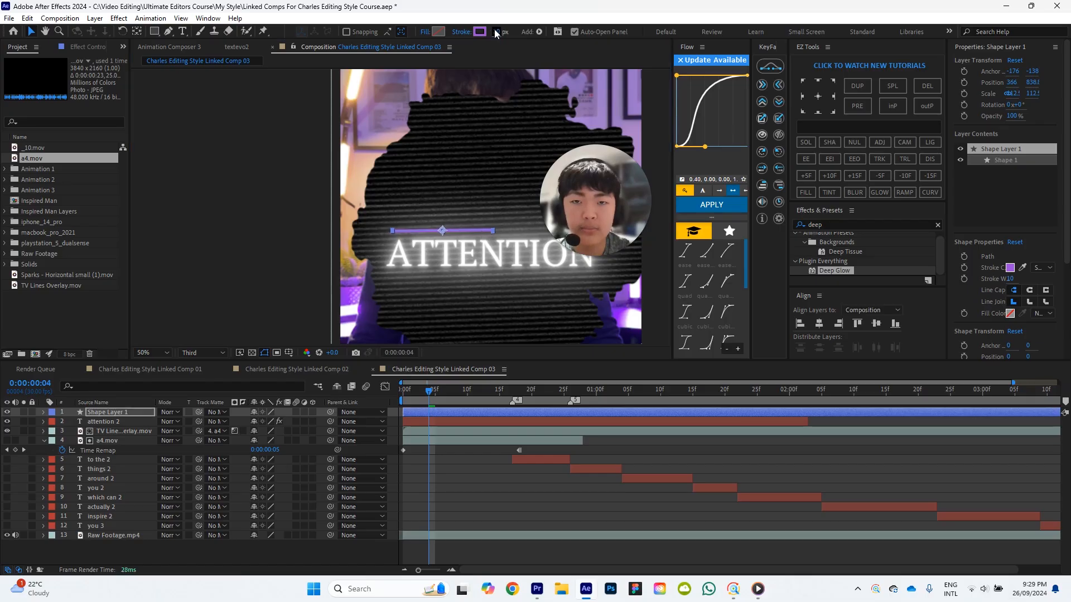
drag(495, 32, 497, 31)
click(499, 33)
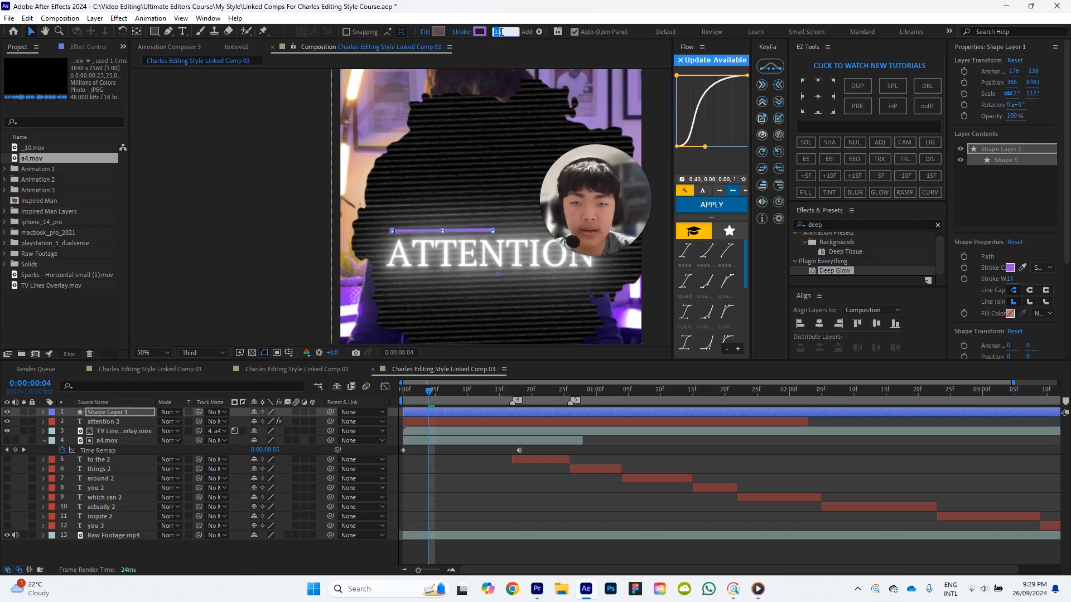
text(13)
key(Return)
click(505, 106)
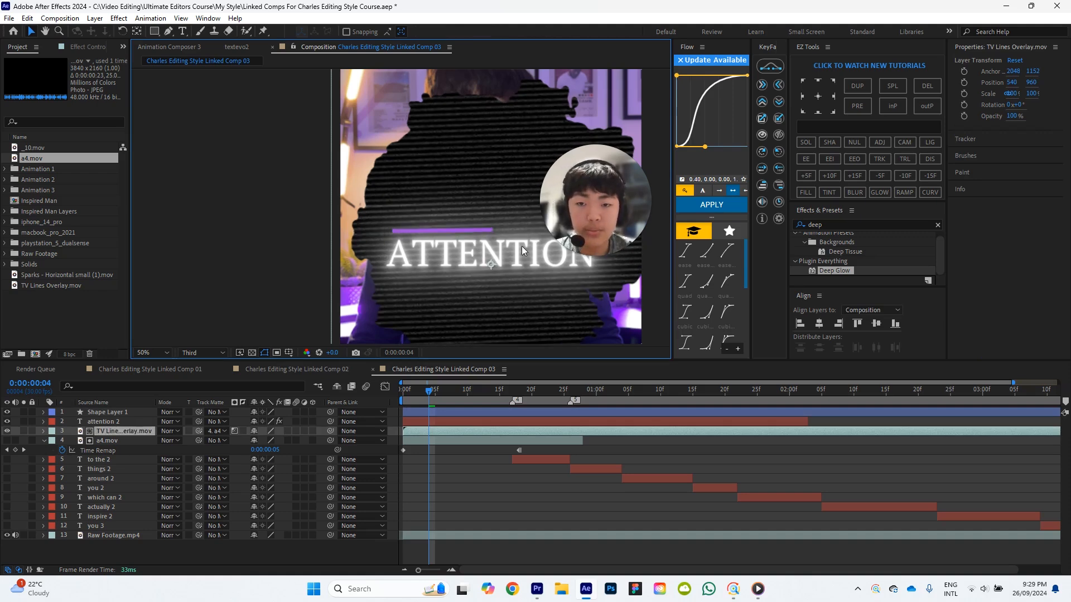
click(479, 229)
drag(478, 230, 475, 230)
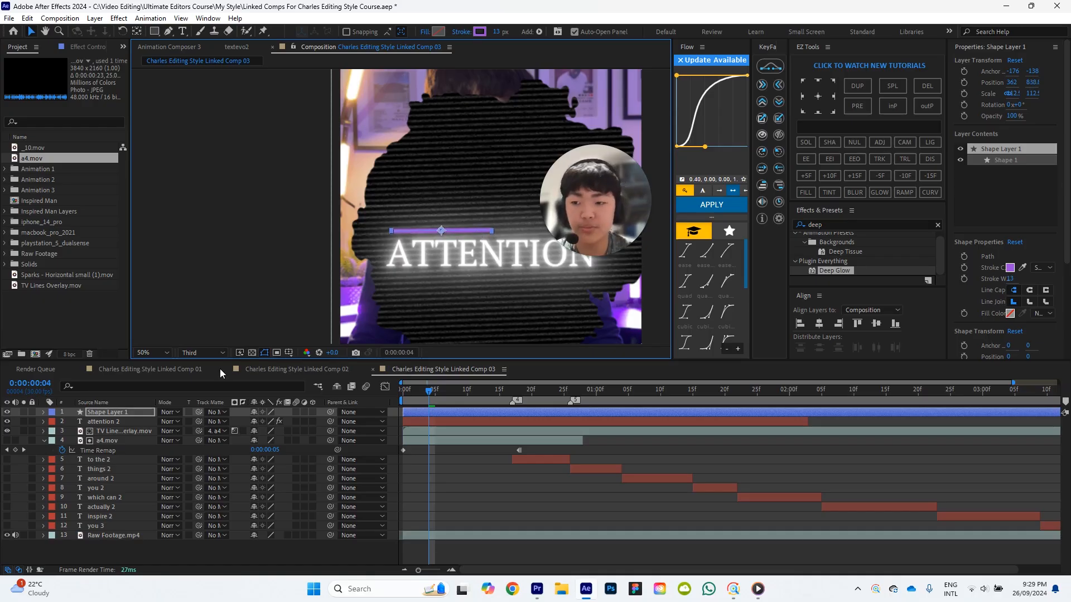
Set the Line Cap of Shape Layer 1's stroke to Round Cap and inspect the line's ends up close.
click(119, 412)
click(43, 413)
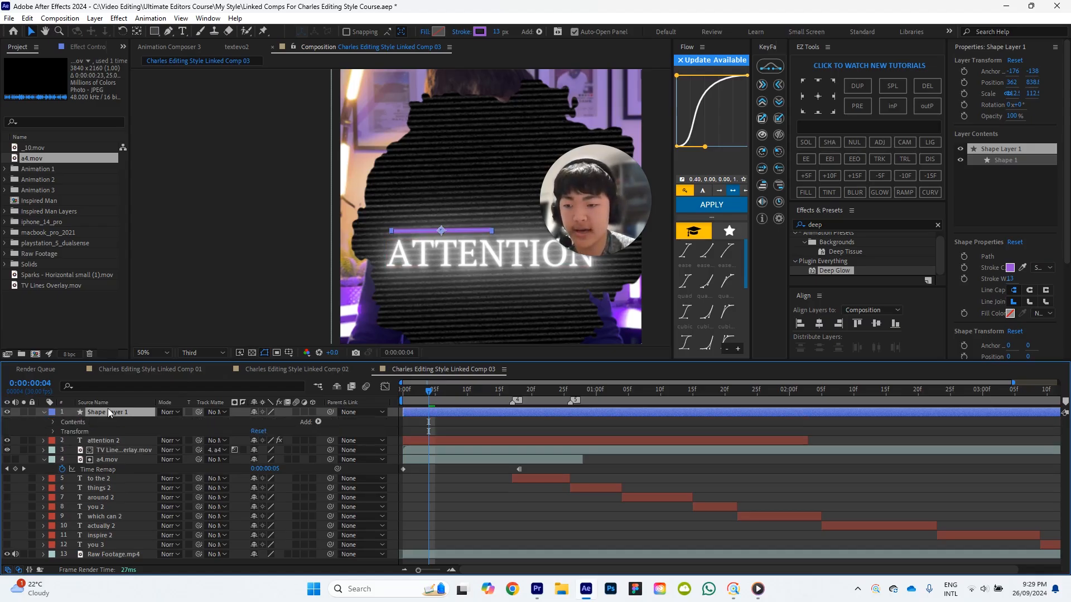
click(53, 421)
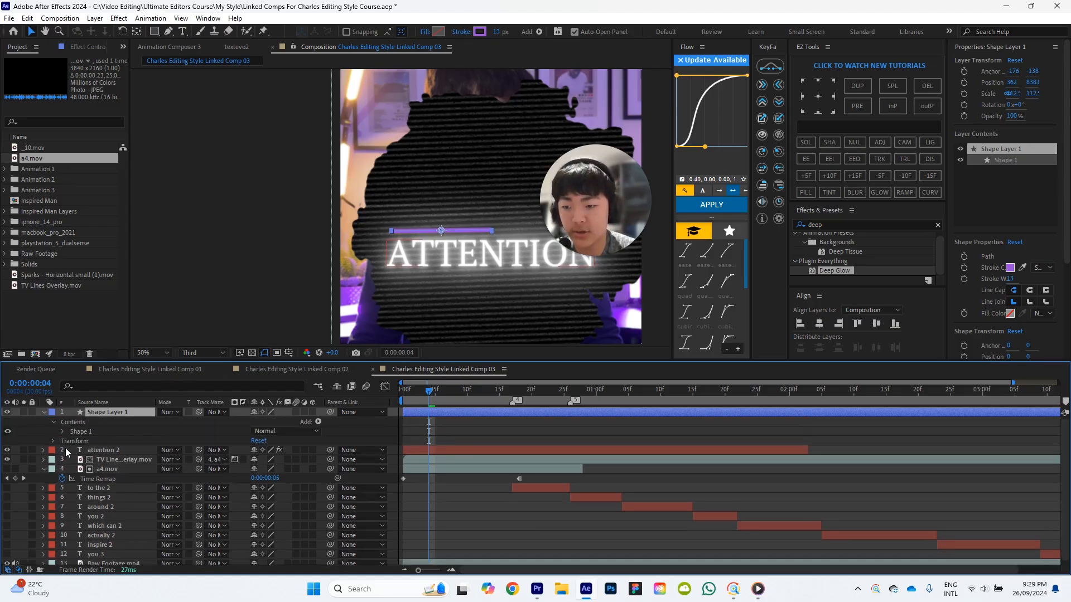
click(63, 432)
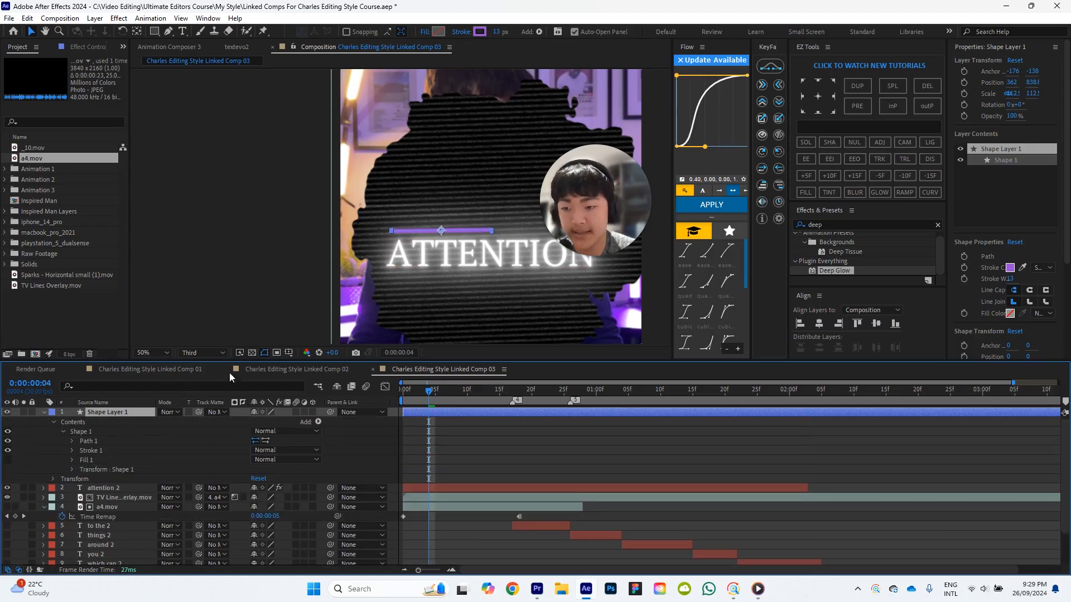
click(71, 451)
scroll(216, 457, down, 3)
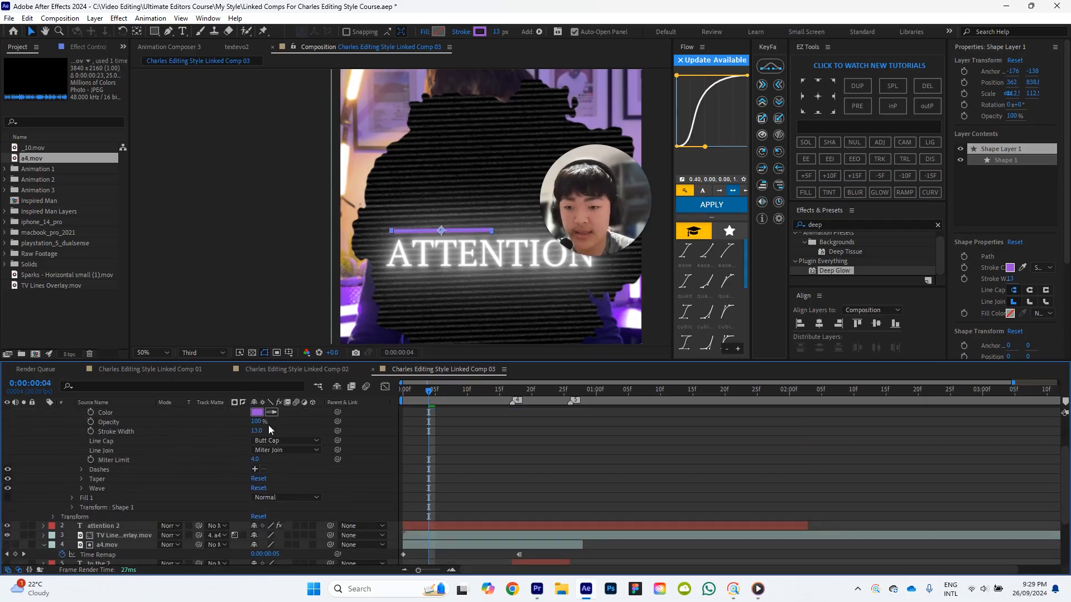
click(310, 442)
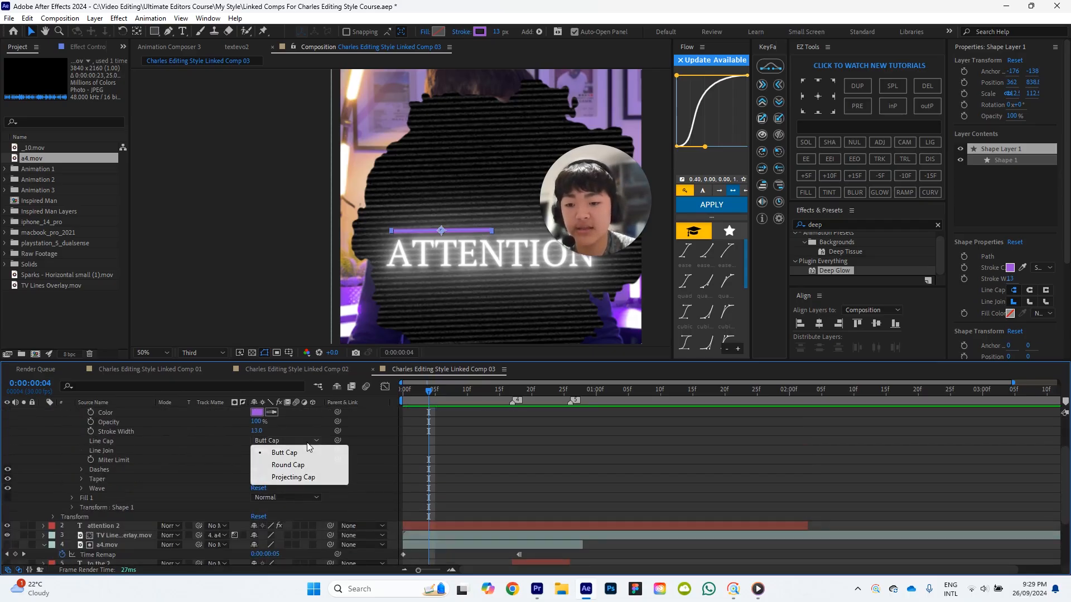
click(287, 464)
click(551, 454)
key(period)
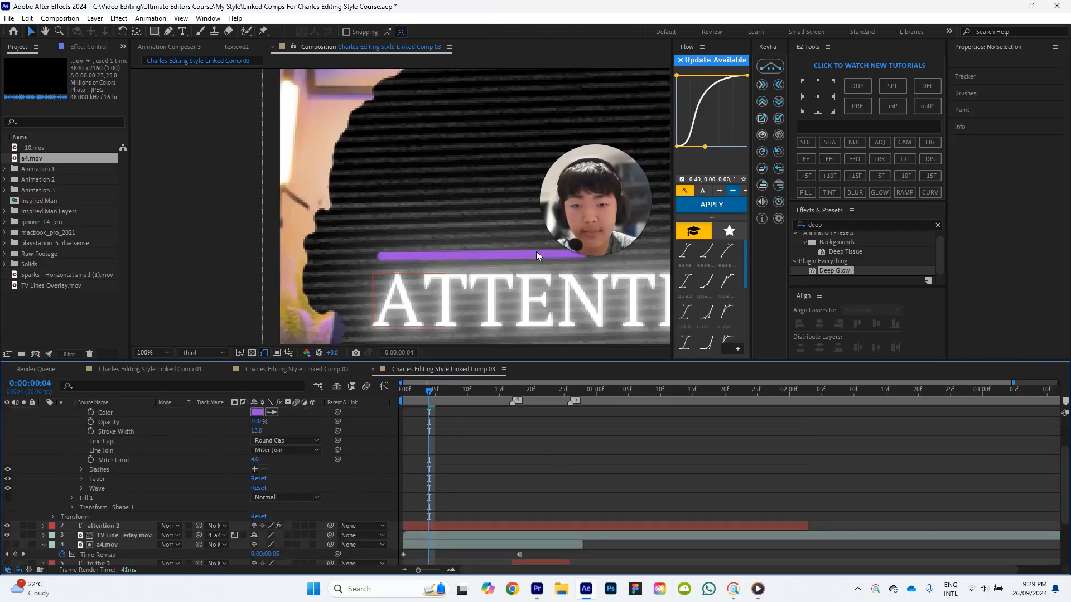
key(comma)
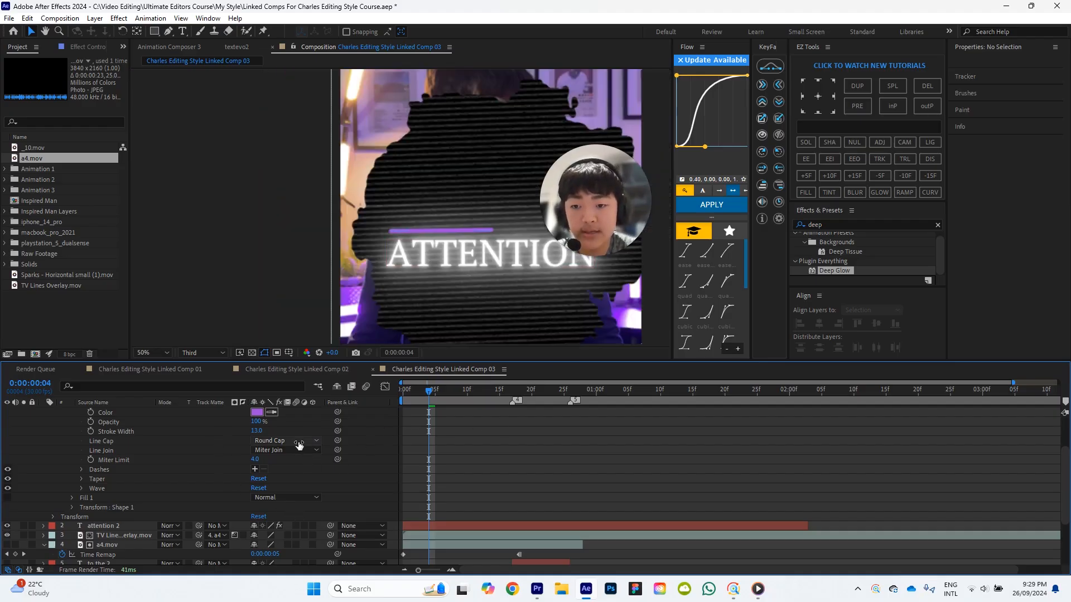
Collapse the expanded properties of Shape Layer 1 in the timeline.
scroll(193, 446, up, 2)
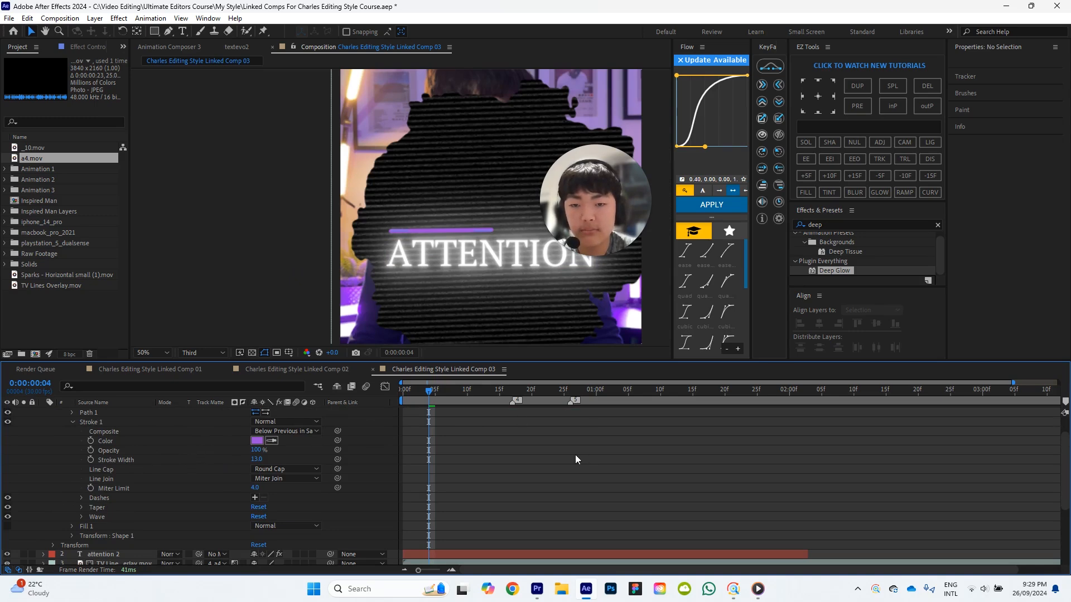
scroll(575, 455, up, 2)
click(50, 414)
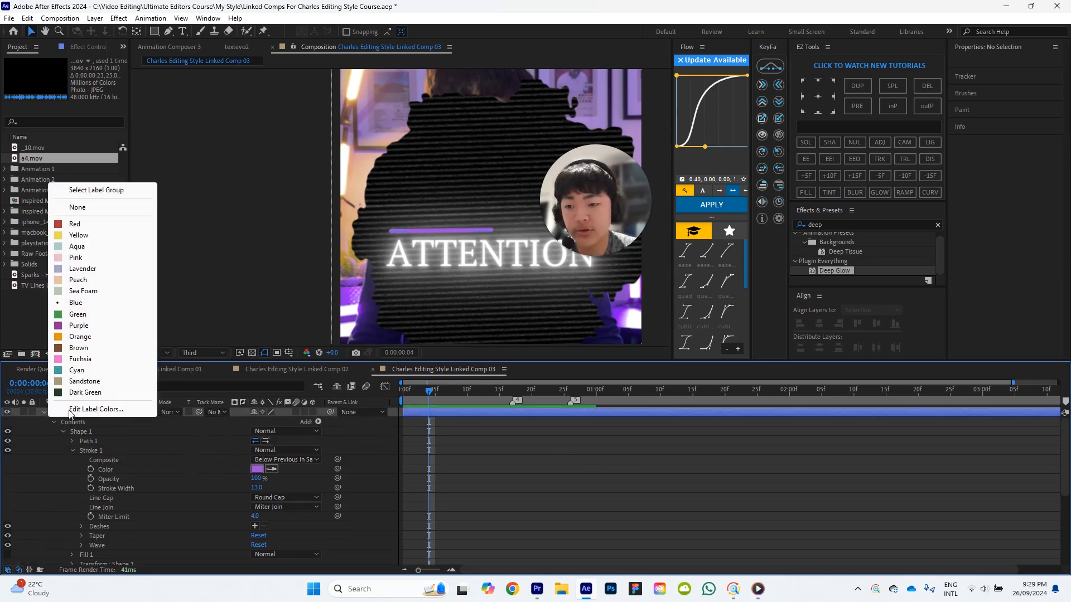
click(40, 416)
click(43, 413)
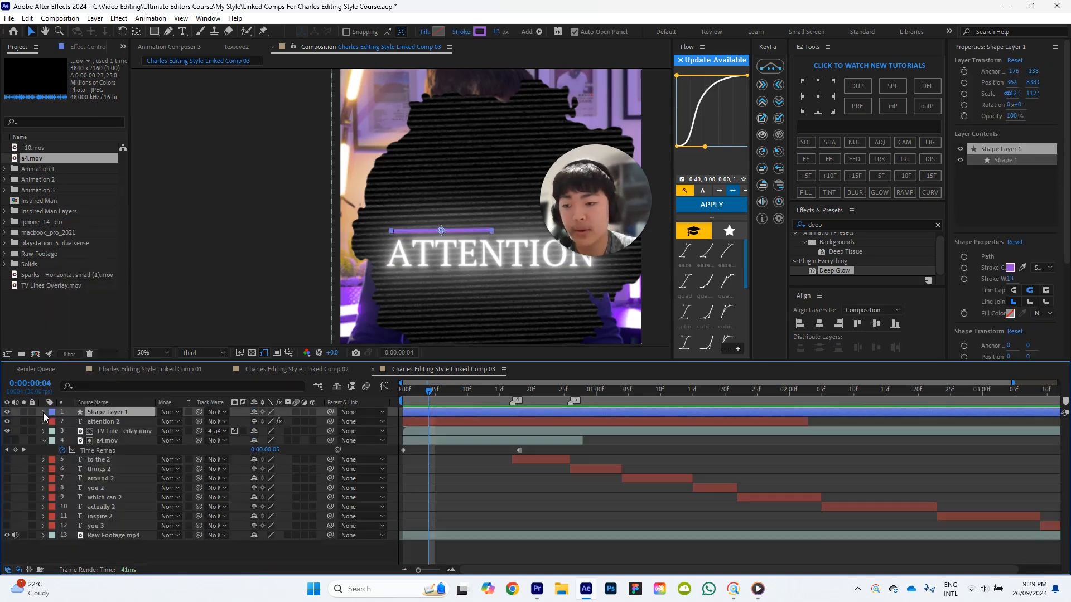
click(482, 501)
Apply the Deep Glow effect to Shape Layer 1 and move the line to a position of about 370, 844.
click(125, 414)
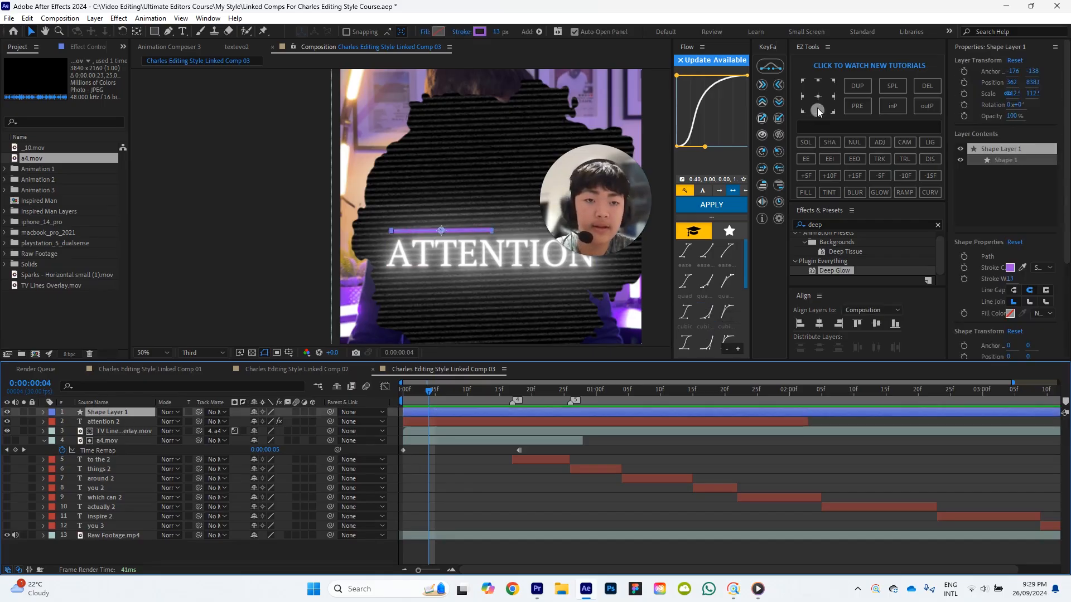
drag(840, 270, 106, 414)
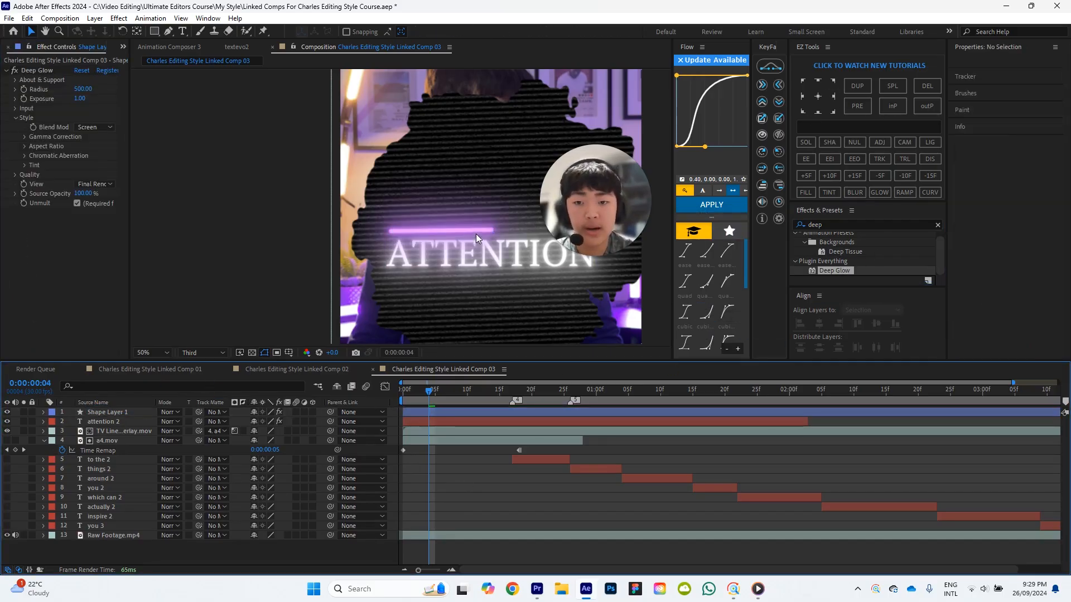
click(105, 411)
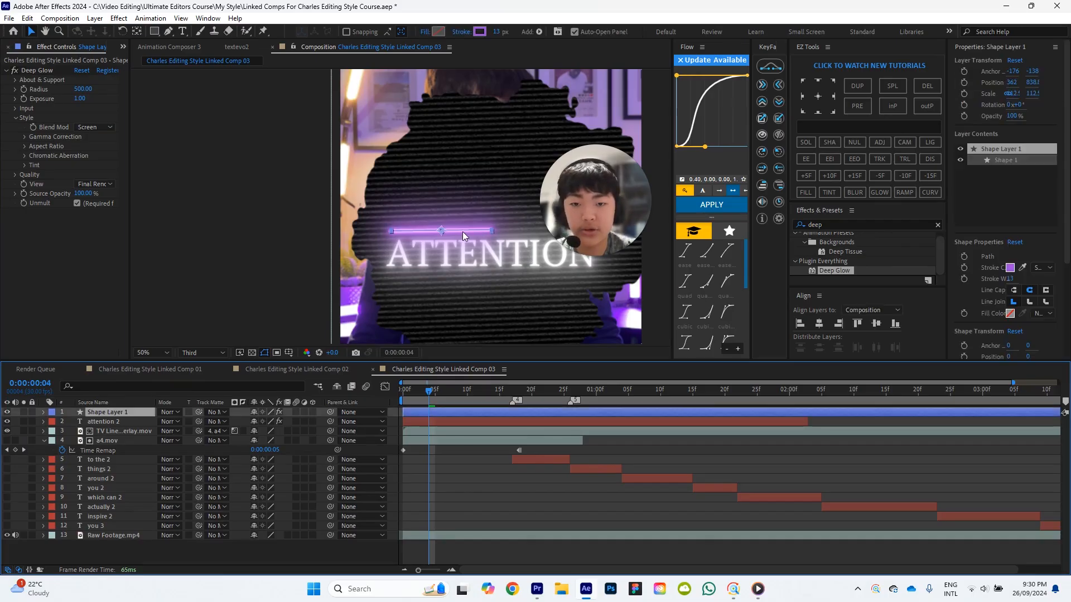
click(463, 232)
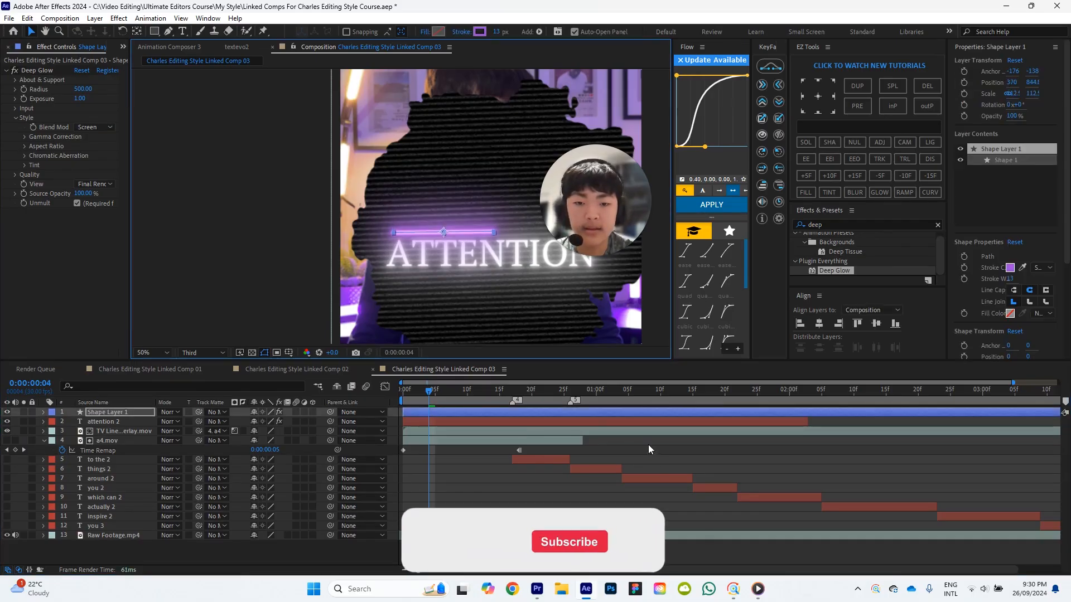
click(685, 459)
Shorten the glowing purple line slightly along its length while keeping its thickness.
drag(606, 221, 590, 202)
scroll(533, 158, down, 2)
click(147, 353)
click(169, 367)
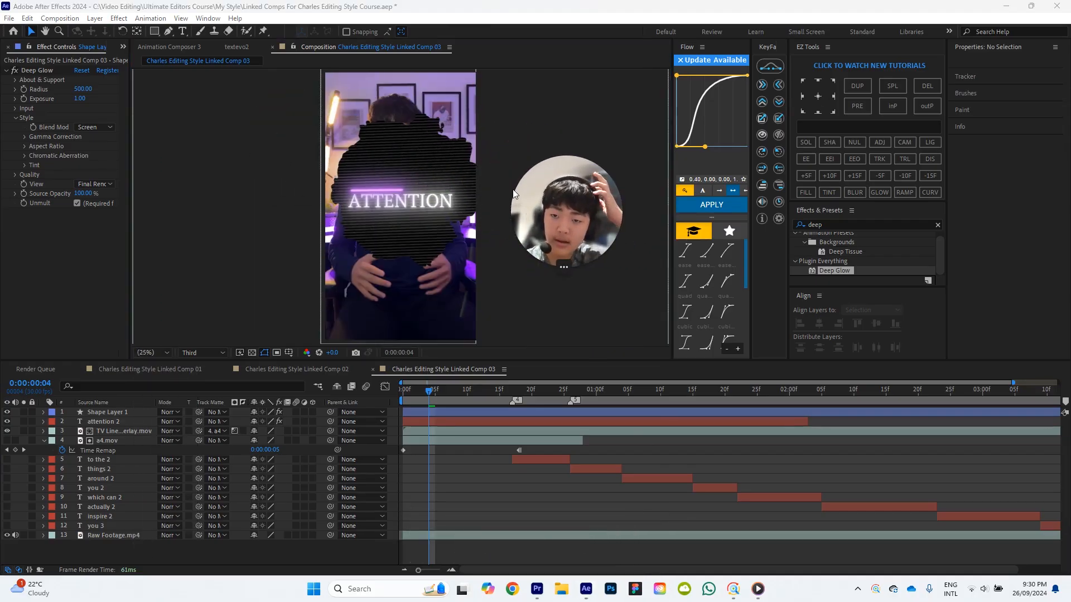
scroll(406, 184, up, 2)
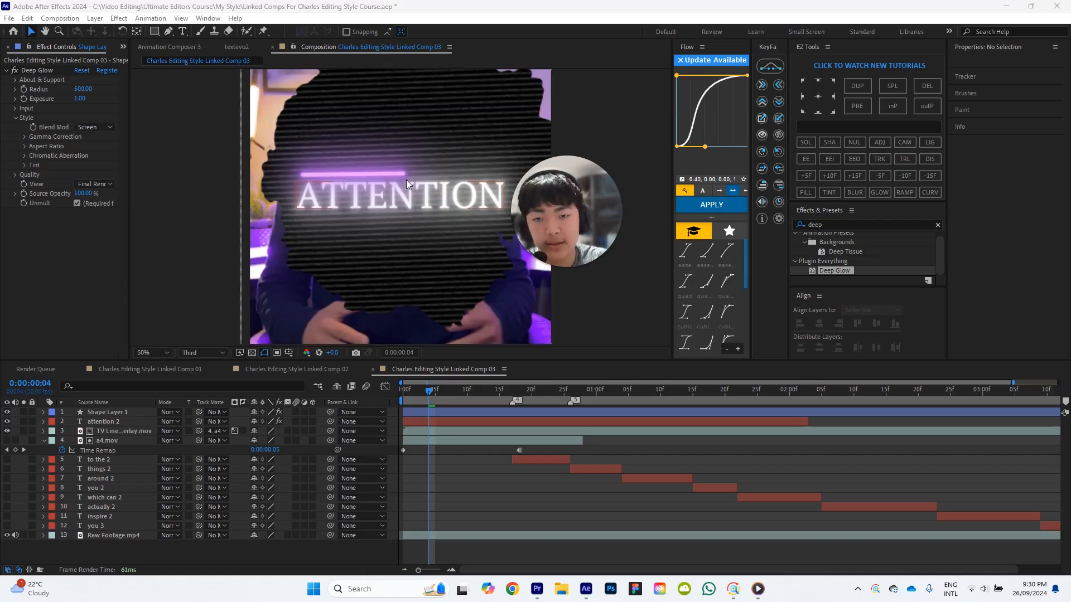
click(401, 173)
click(403, 175)
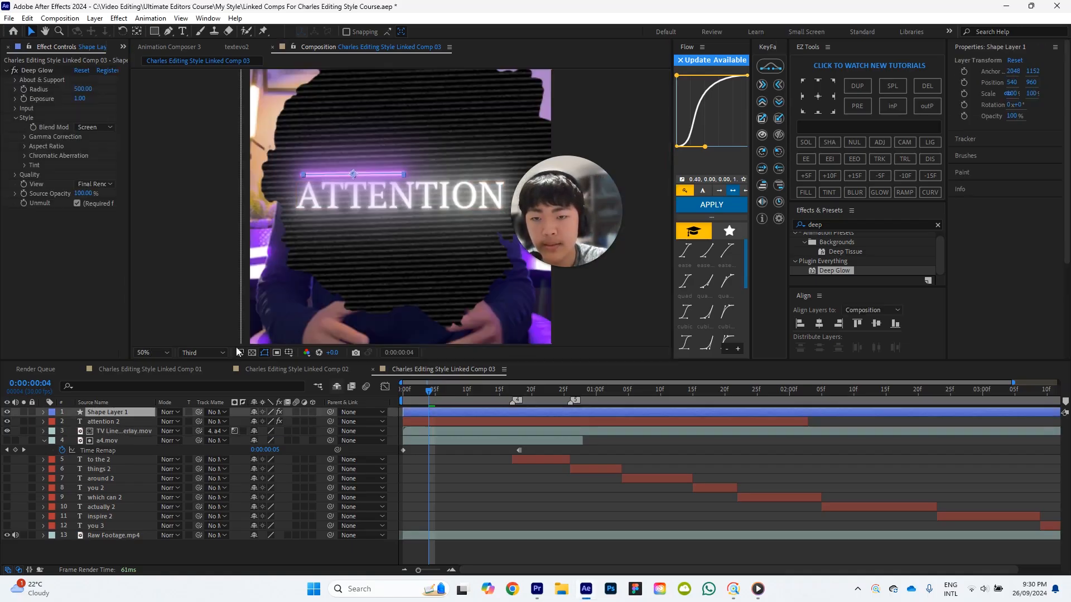
click(405, 175)
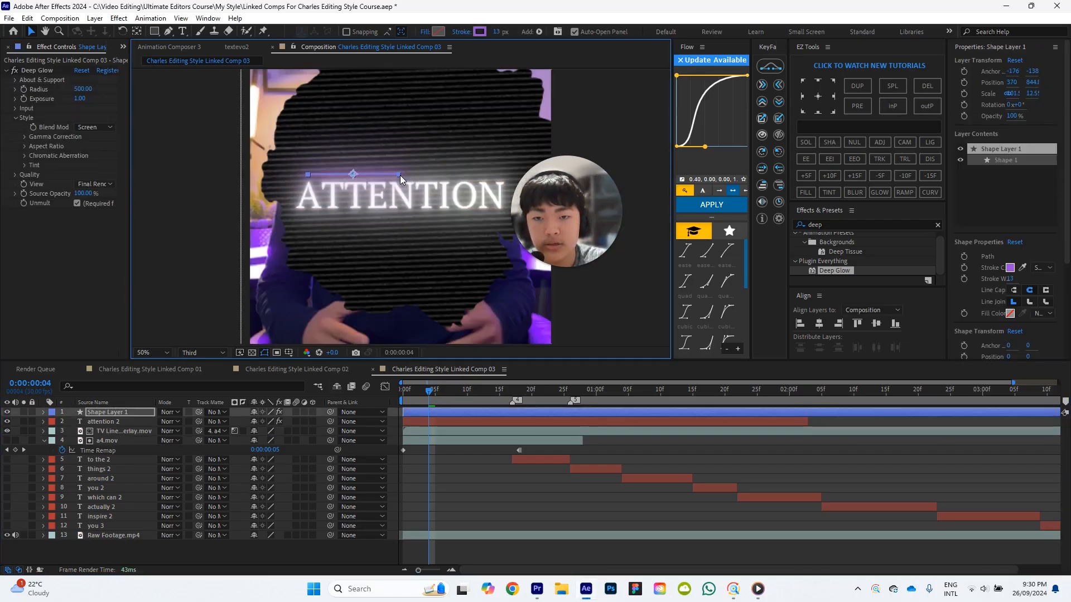
drag(404, 175, 400, 175)
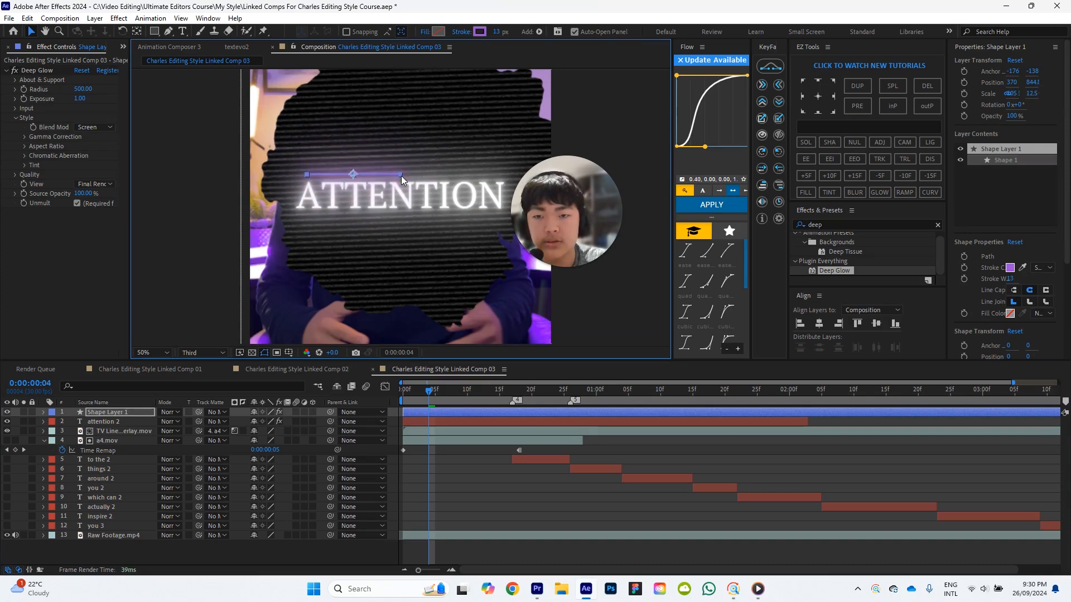
click(396, 176)
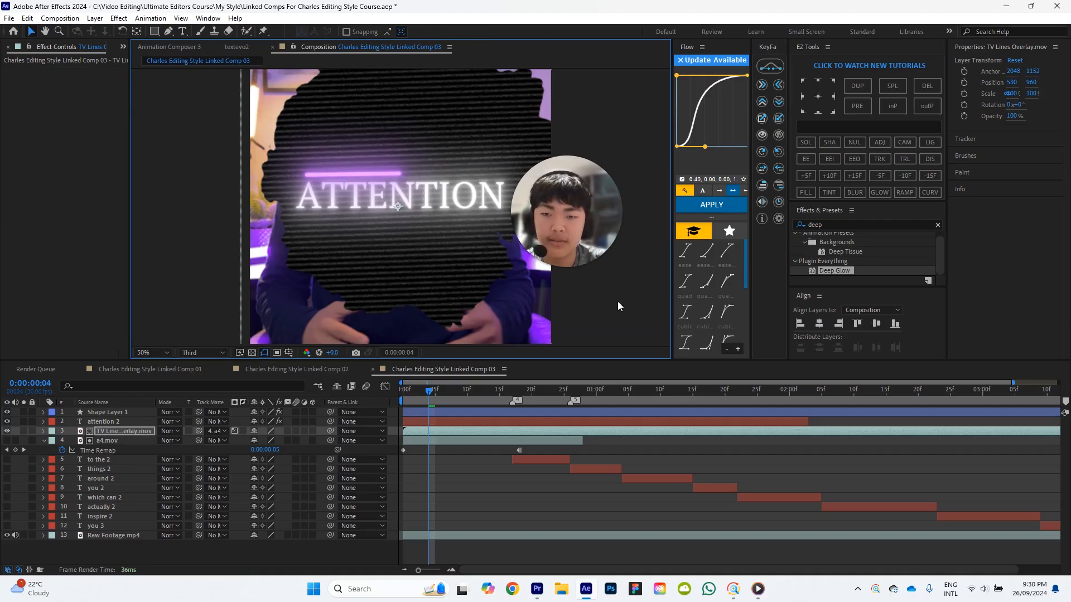
click(240, 443)
Move the glowing purple line to a position of about 358, 852 and check it against the full frame.
click(141, 411)
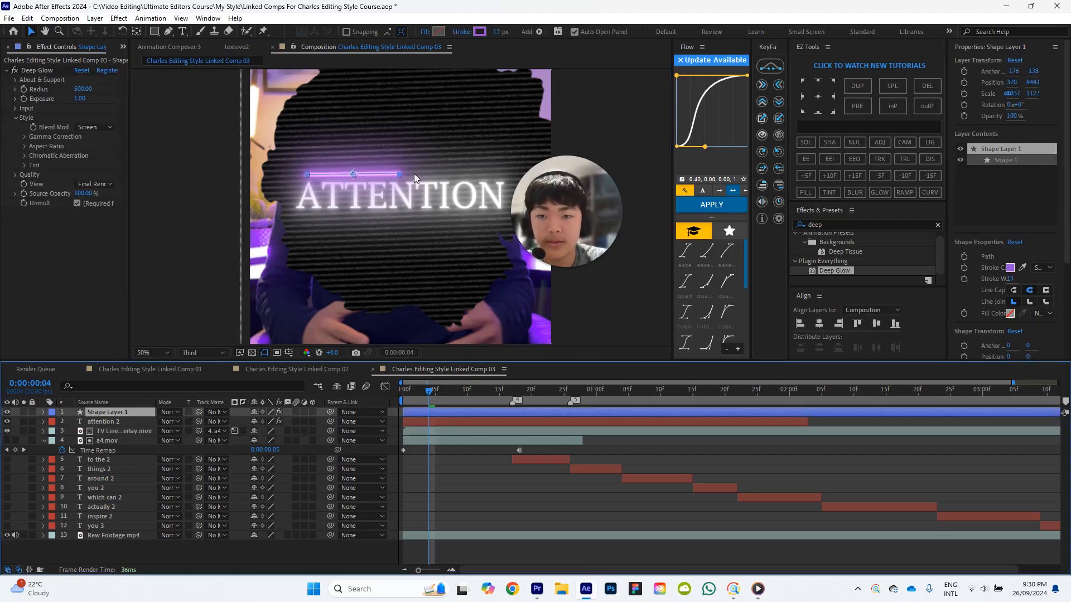
click(377, 175)
drag(376, 176, 373, 178)
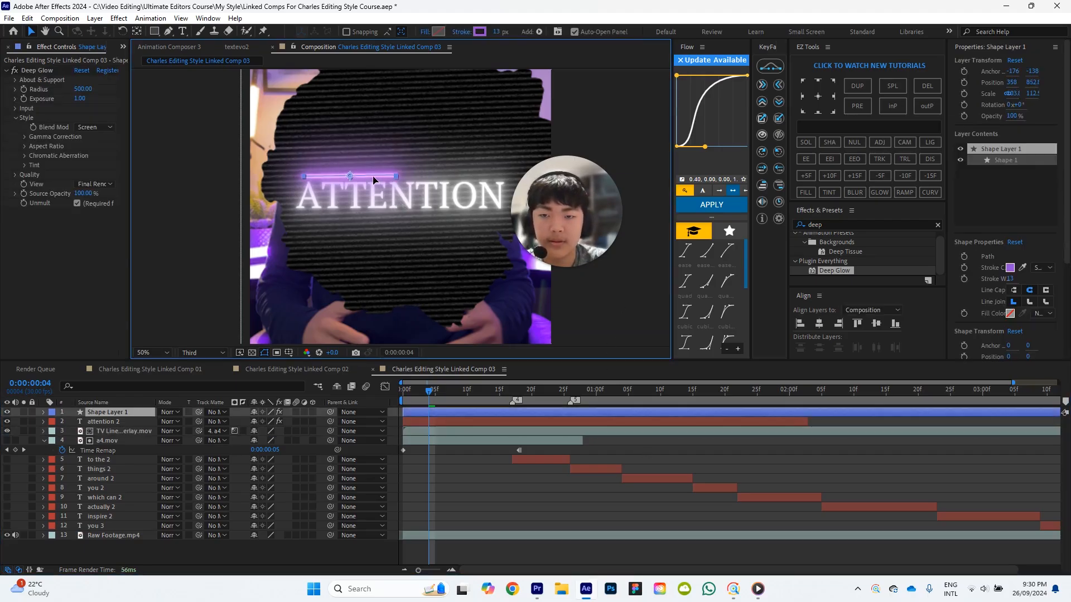
click(639, 300)
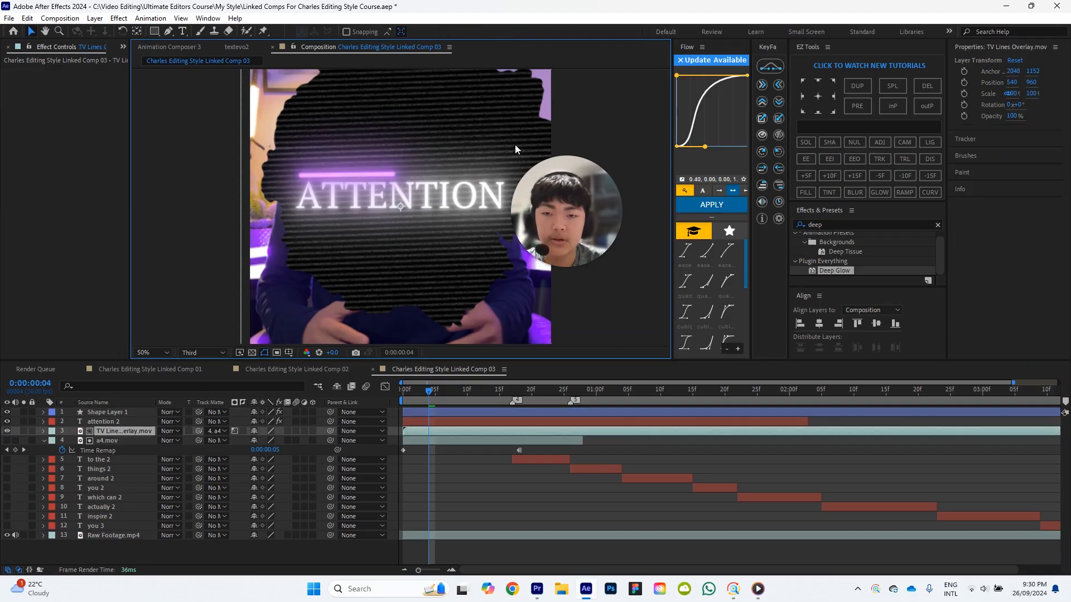
scroll(461, 145, down, 2)
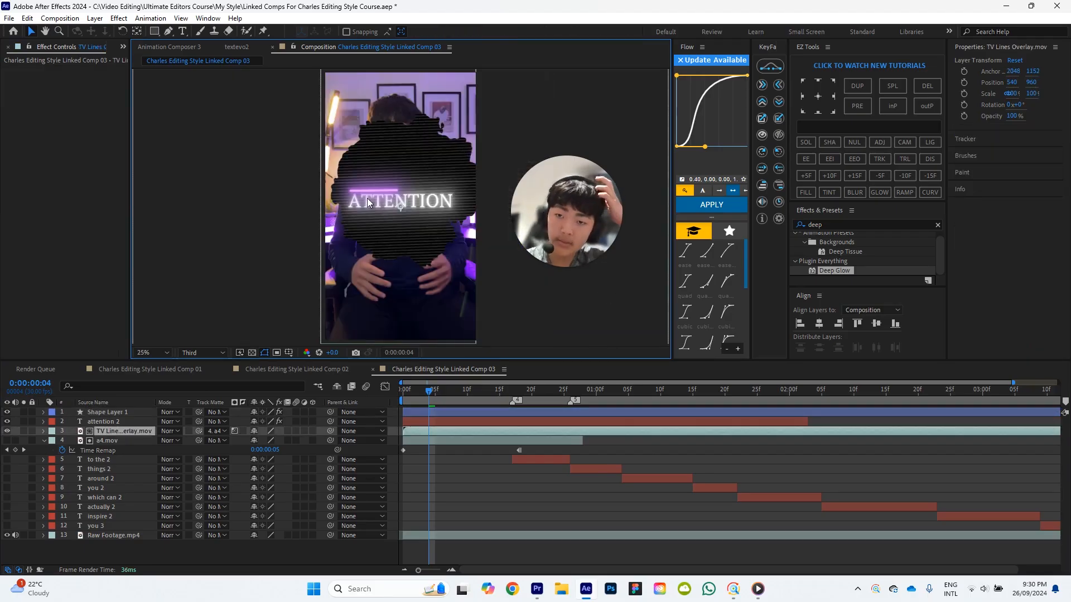
click(133, 412)
key(ctrl+d)
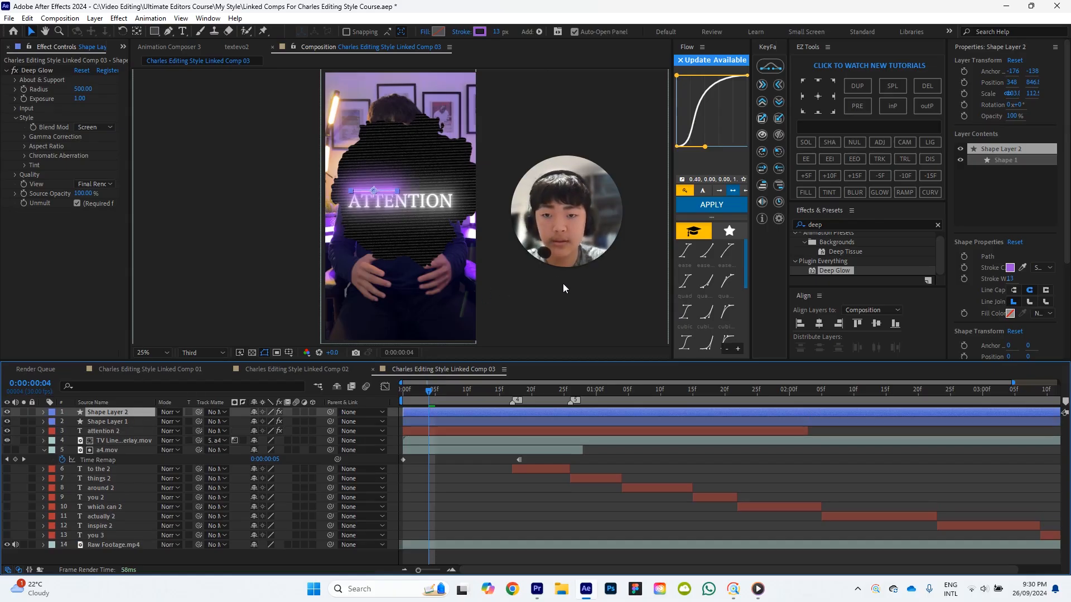
key(Delete)
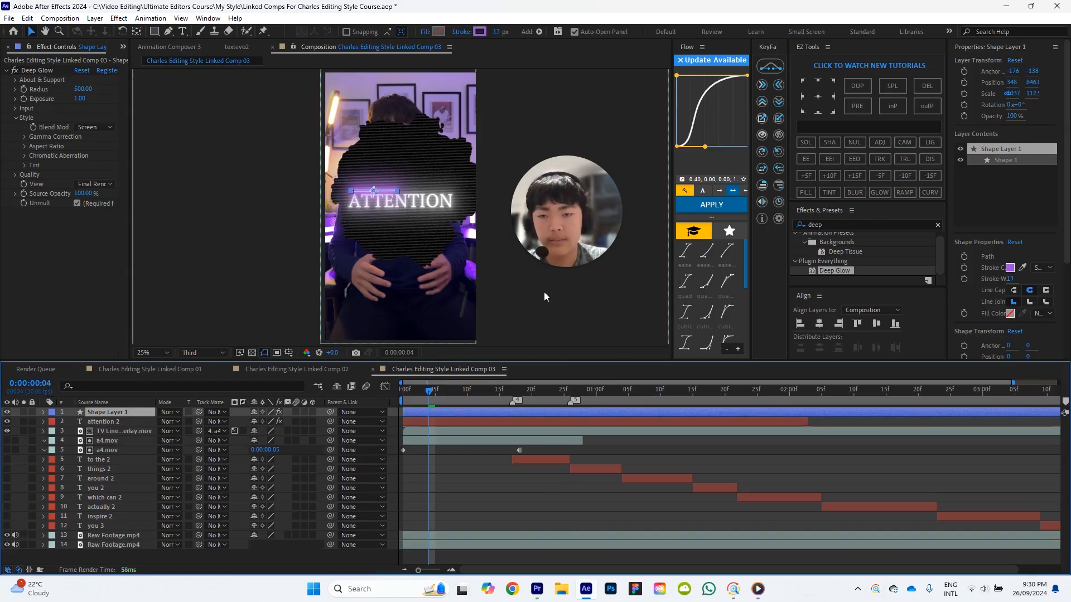
click(544, 296)
Add Trim Paths to Shape Layer 1 and expand its properties with the playhead at the first frame.
click(134, 413)
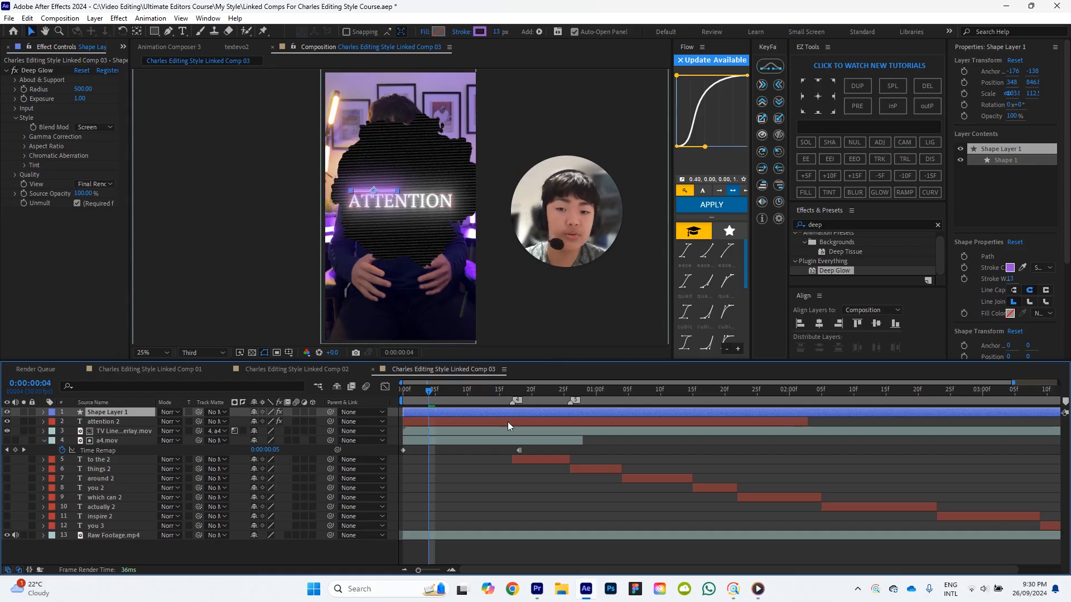
key(Home)
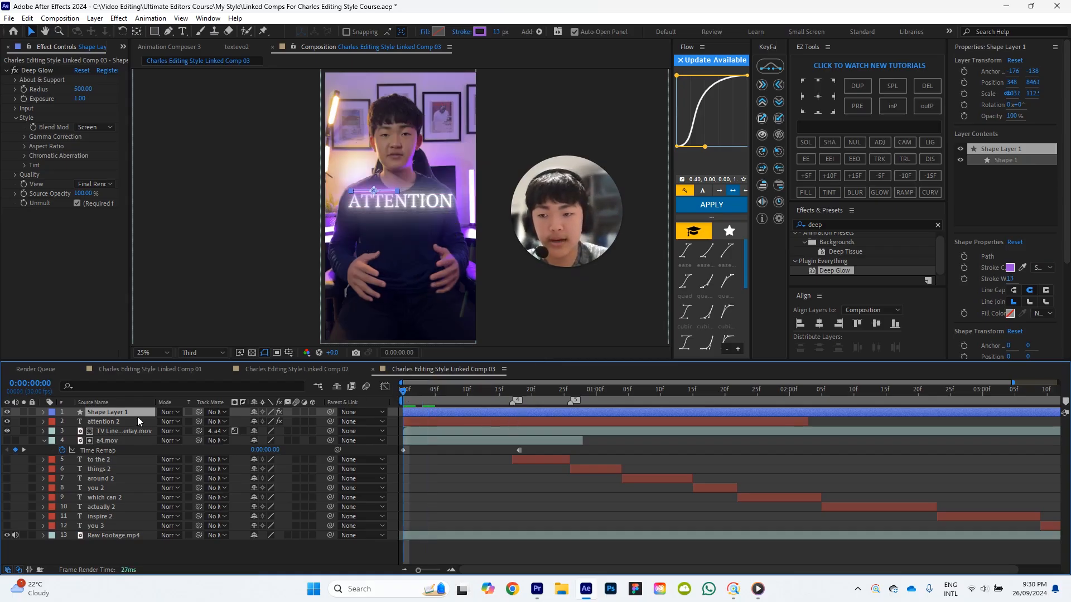
click(43, 412)
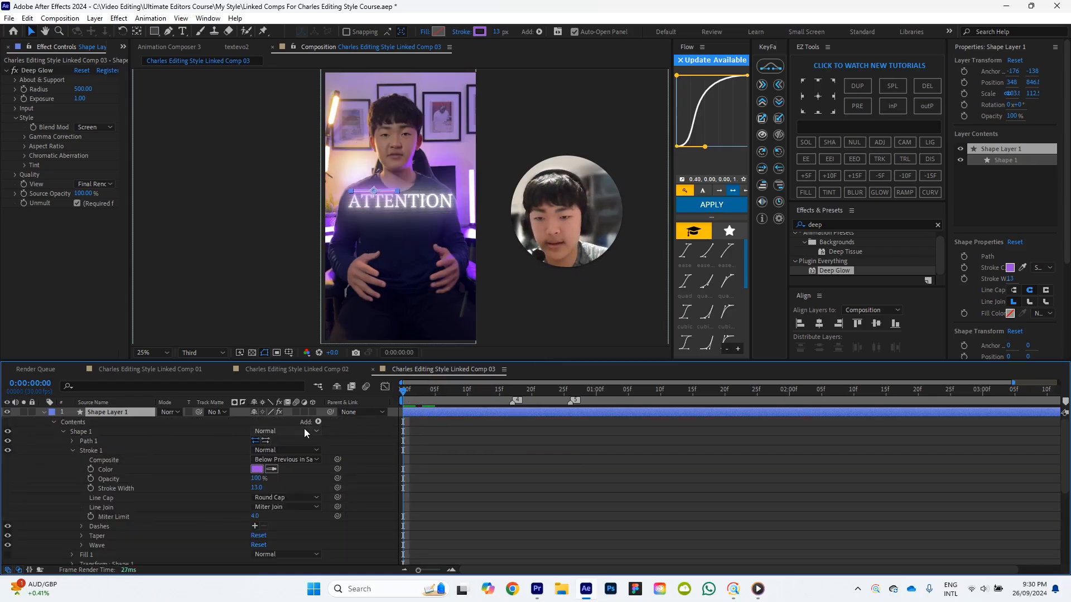
click(317, 422)
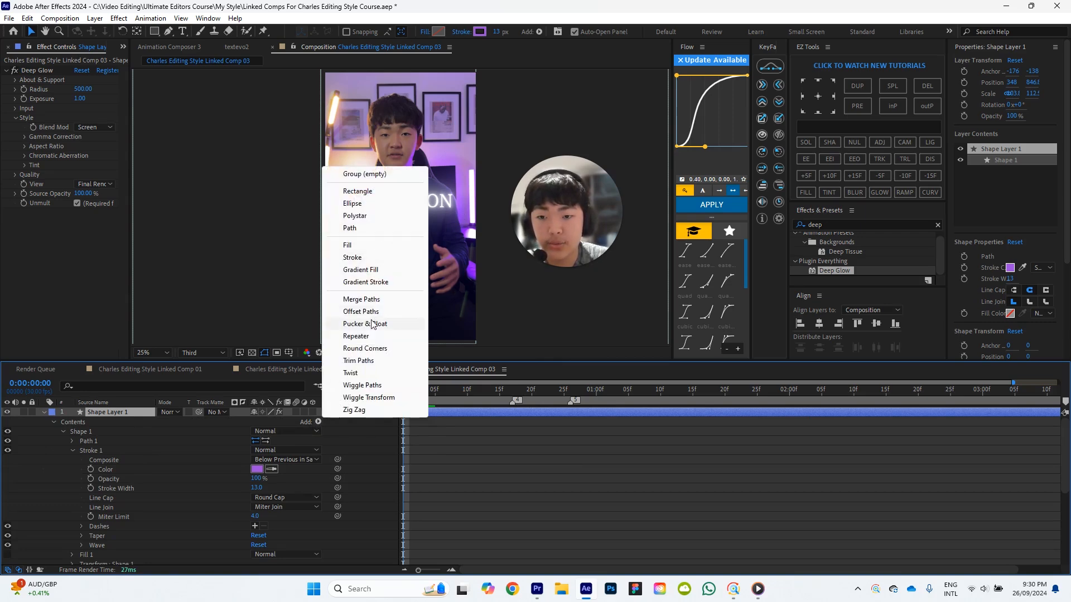
click(358, 361)
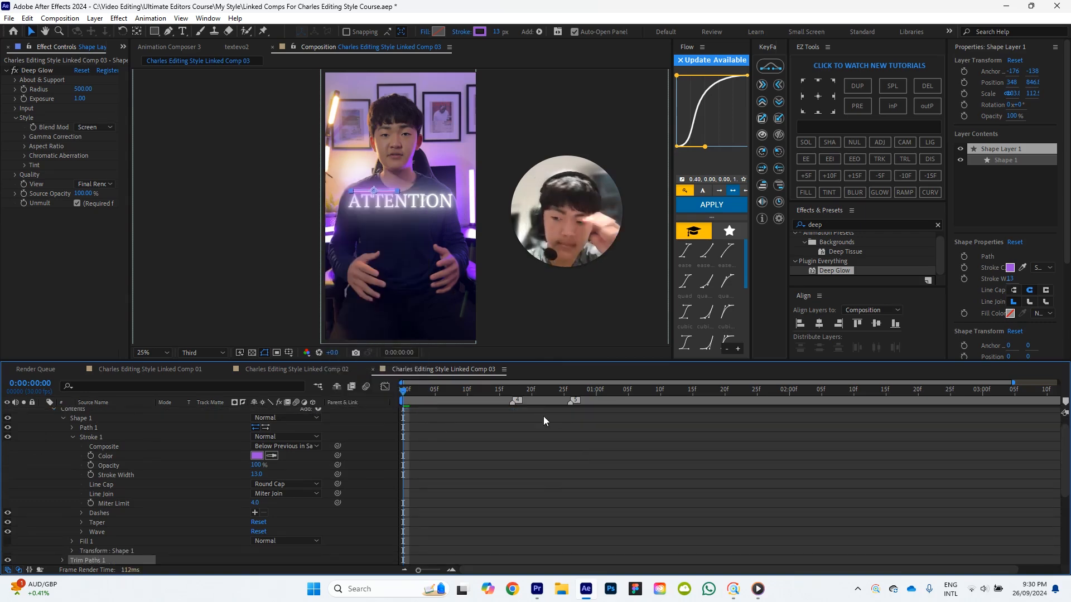
click(61, 418)
click(62, 428)
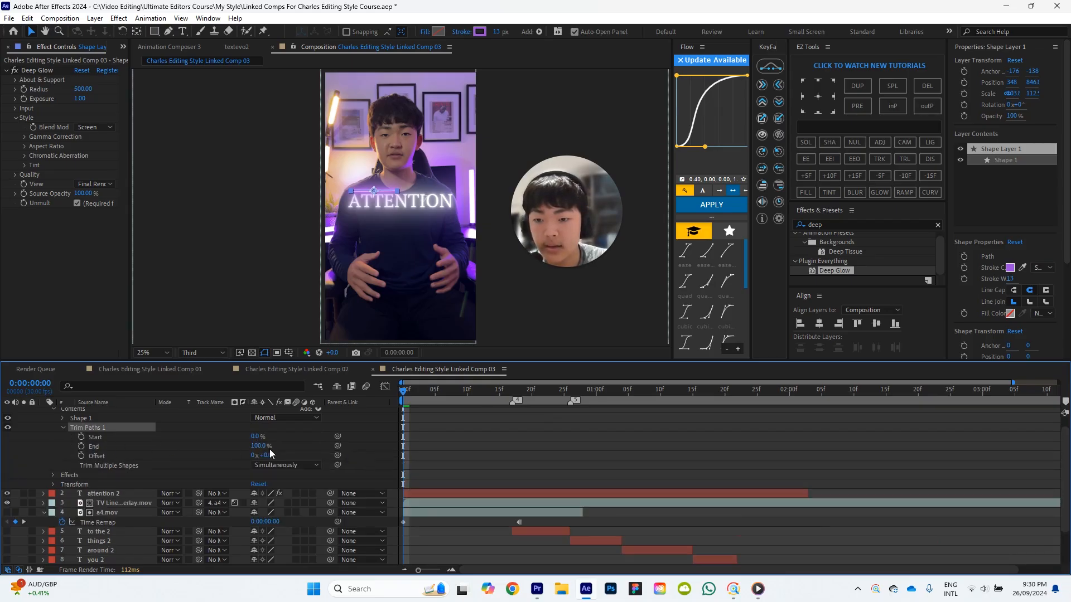
Set Trim Paths End to 0% and keyframe Start from 0% at the first frame to 100% at frame 10.
click(81, 437)
drag(425, 390, 464, 396)
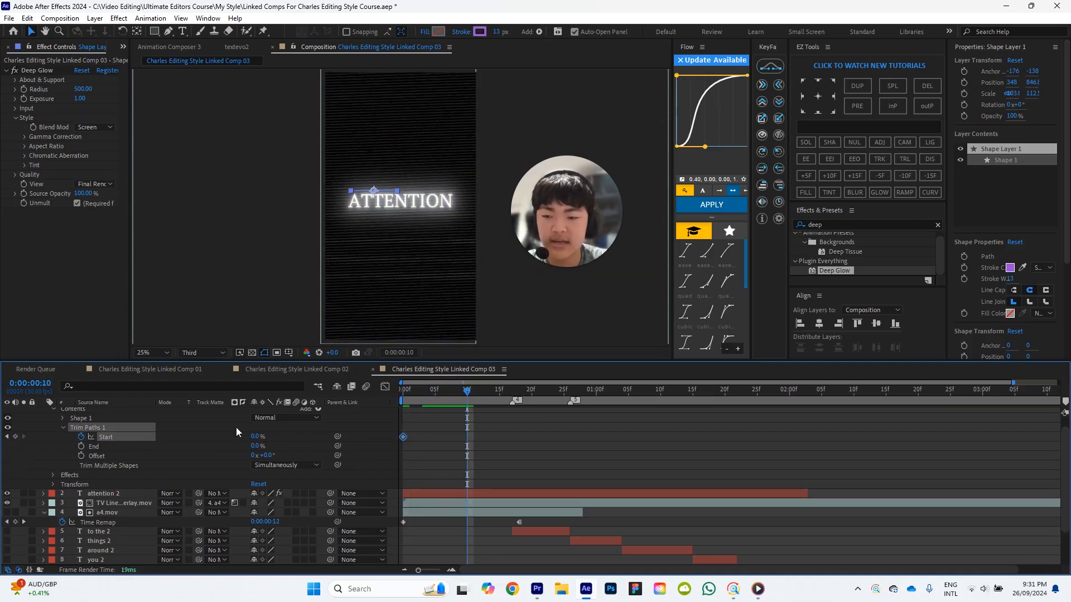
drag(258, 442, 408, 442)
click(478, 445)
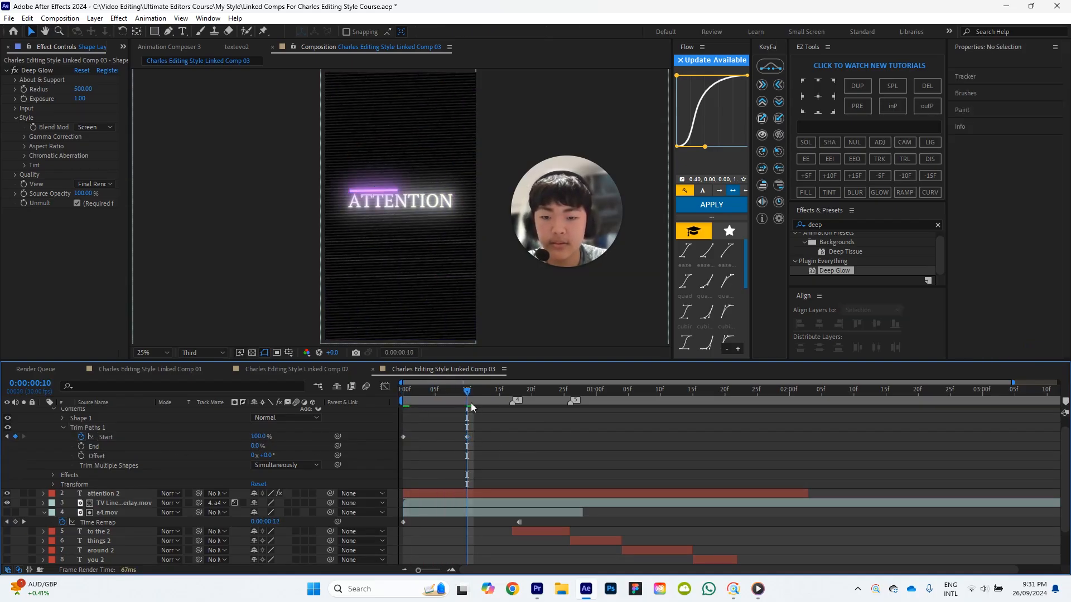
Preview the line reveal and apply Easy Ease to both Trim Paths Start keyframes.
drag(469, 394, 394, 397)
key(space)
key(space)
drag(530, 457, 397, 430)
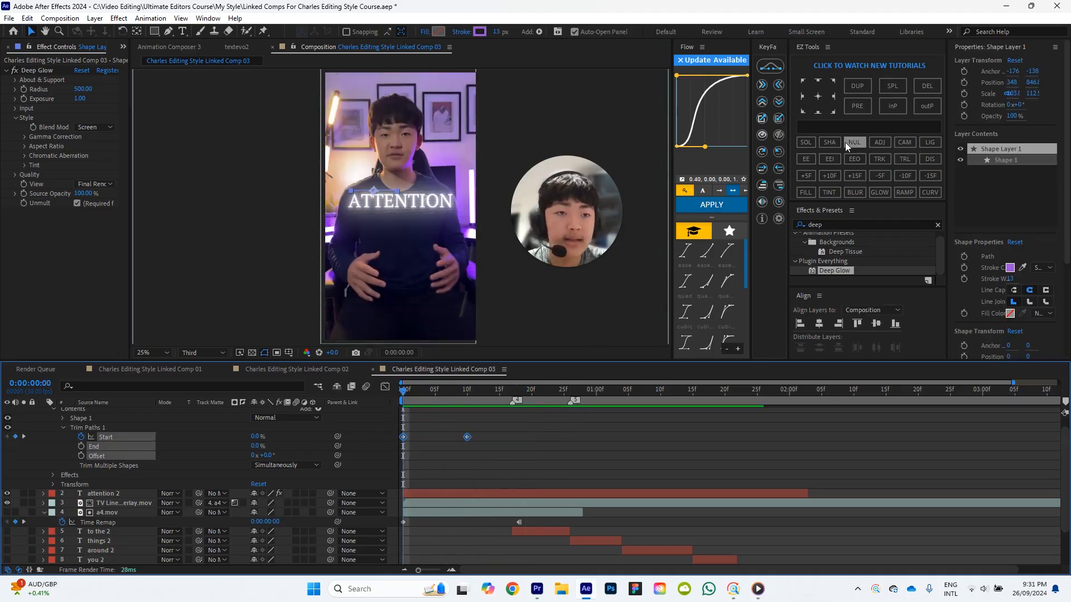
click(807, 160)
Play back the opening of the composition several times to check the eased line reveal.
key(space)
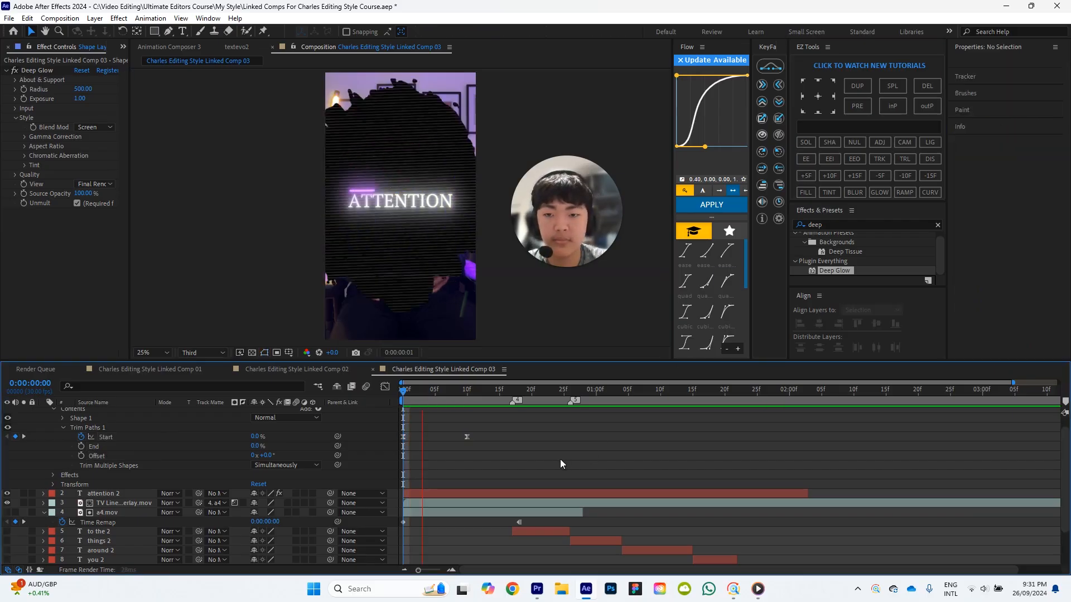
key(space)
drag(465, 392, 347, 404)
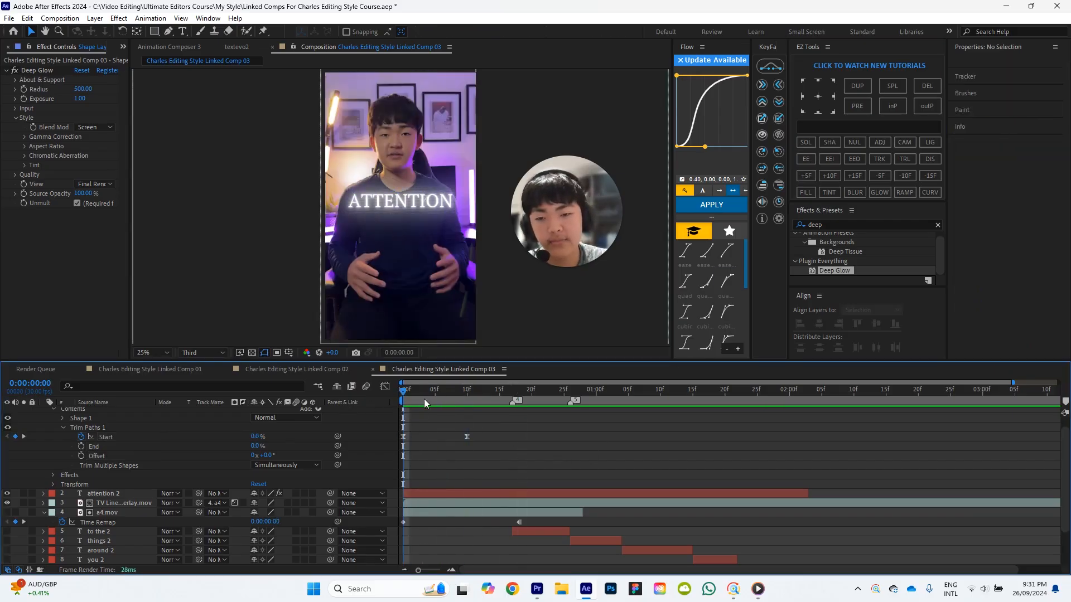
key(space)
key(space)
drag(450, 389, 392, 392)
key(space)
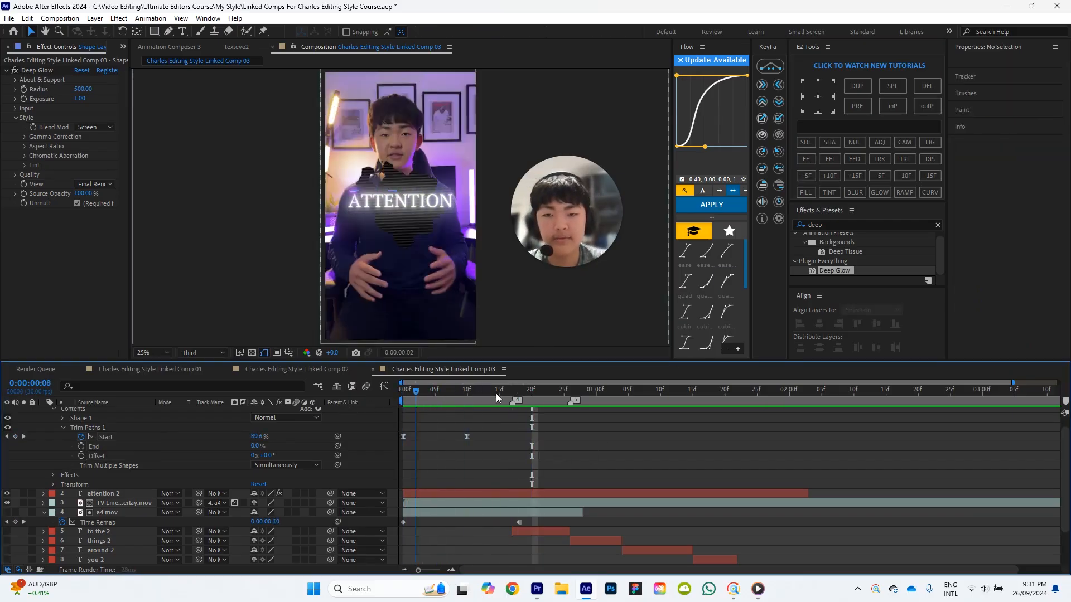
drag(496, 393, 392, 398)
Duplicate Shape Layer 1 and move the copy below the end of ATTENTION, to position 741, 994.8.
scroll(514, 460, up, 1)
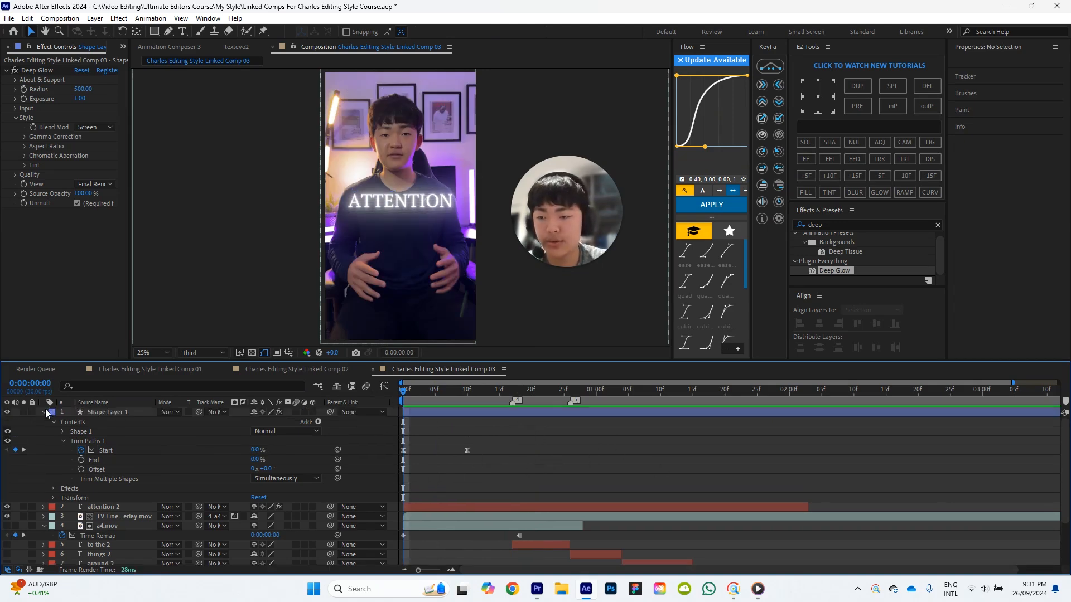
click(87, 412)
key(ctrl+d)
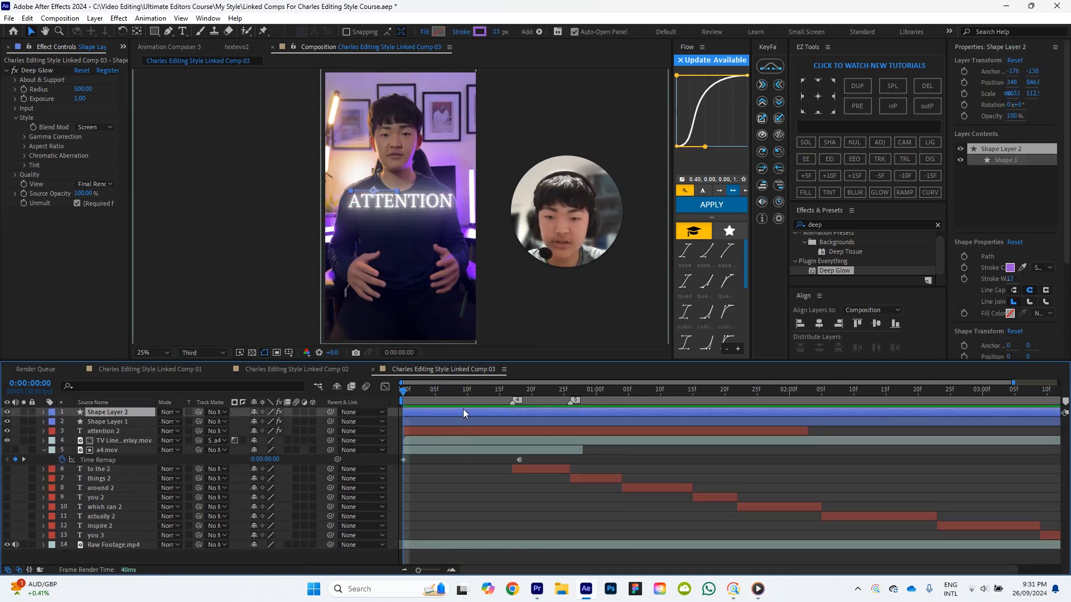
drag(450, 392, 471, 395)
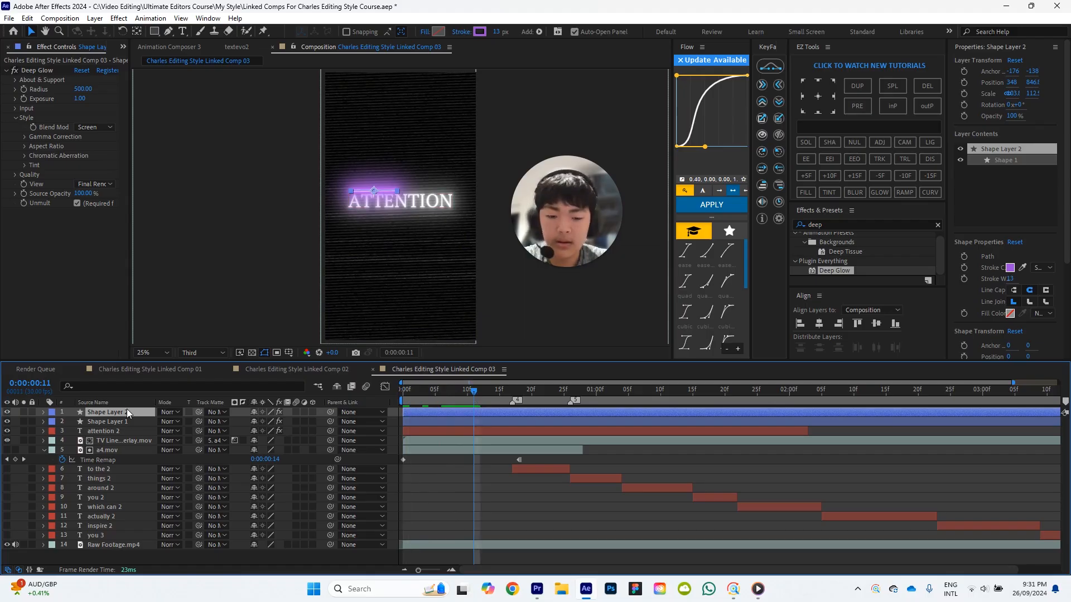
key(p)
drag(275, 421, 350, 427)
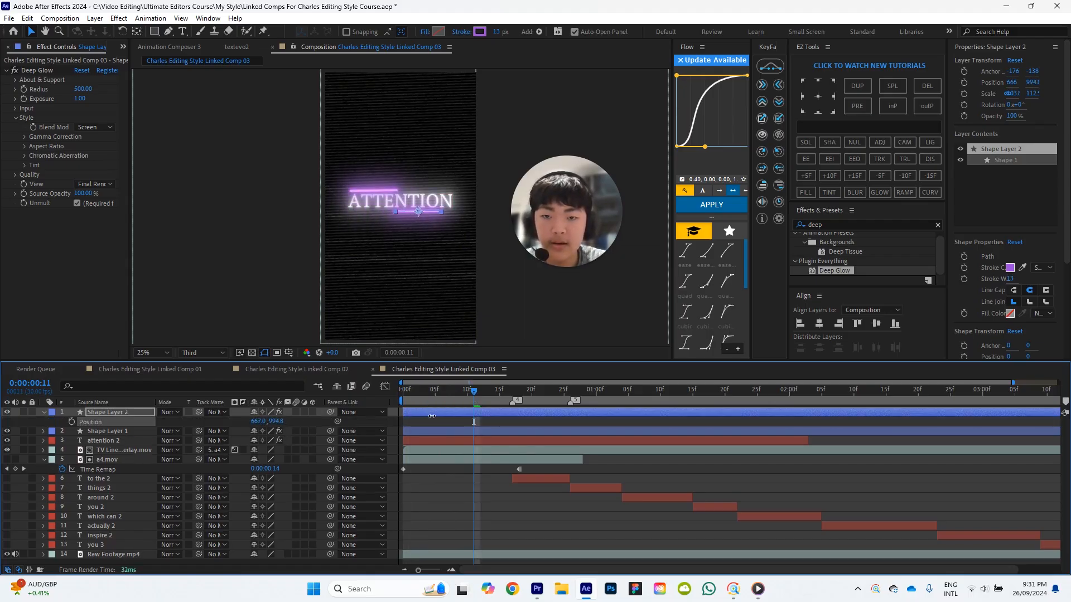
click(529, 483)
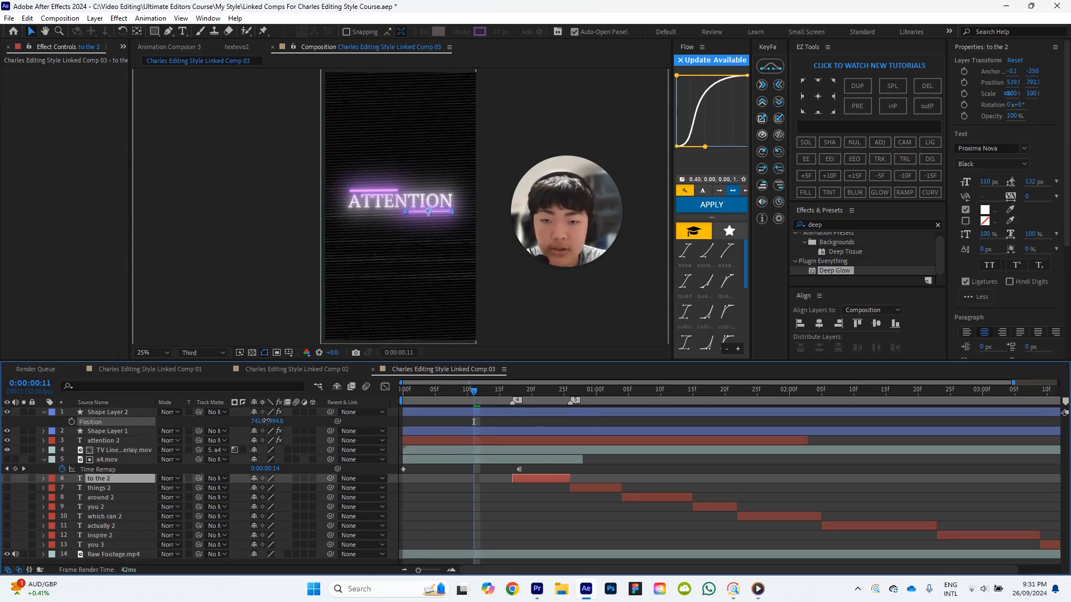
click(542, 318)
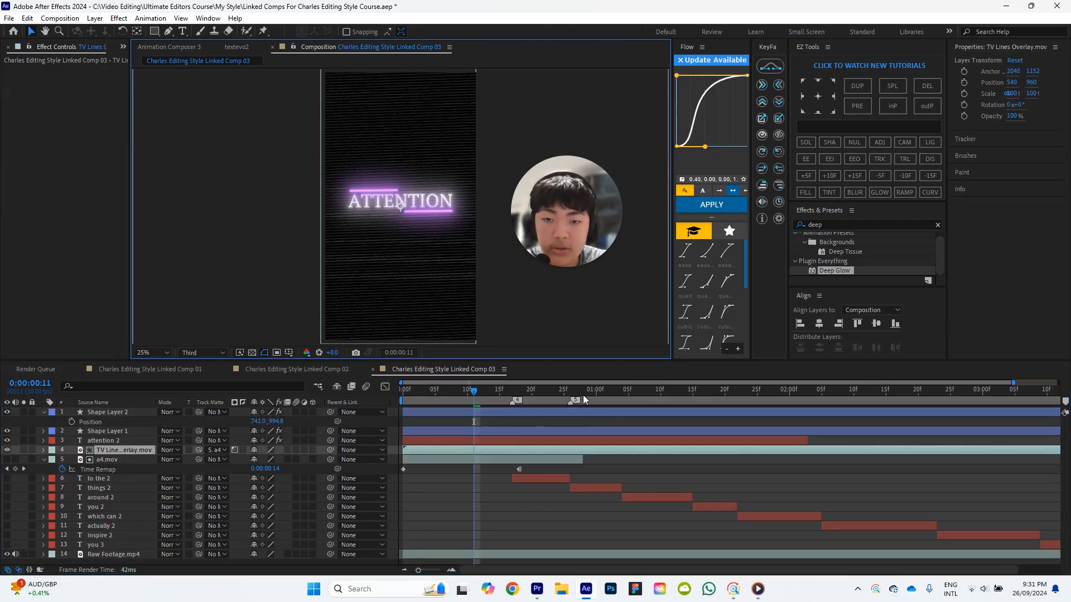
click(459, 494)
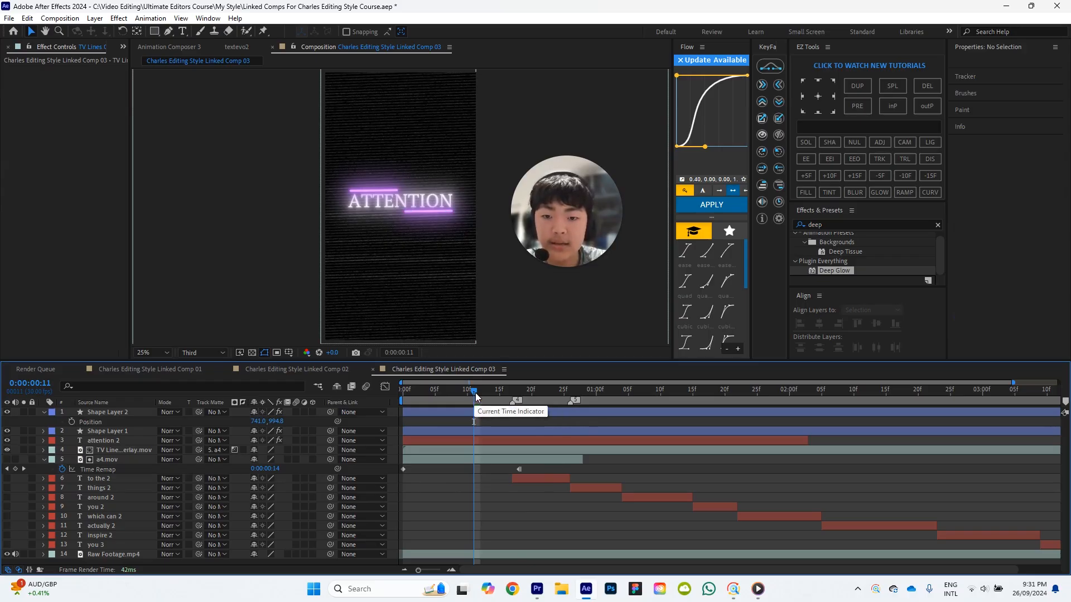
Reverse the direction of Path 1 in Shape Layer 2 so the lower line is revealed from its opposite end.
drag(474, 401, 398, 400)
drag(442, 405, 468, 406)
click(136, 410)
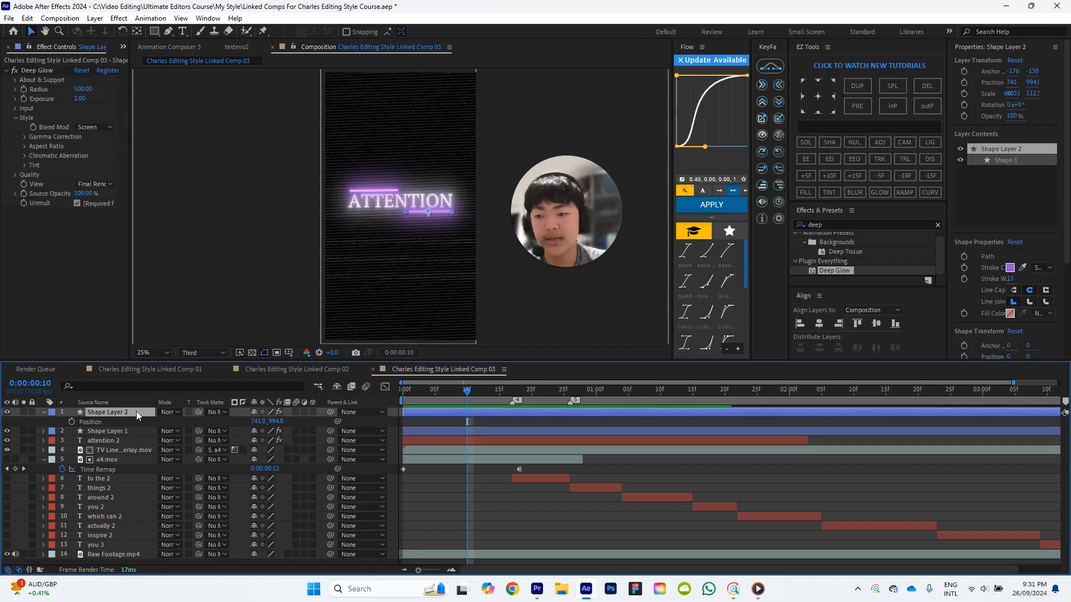
click(46, 413)
click(45, 413)
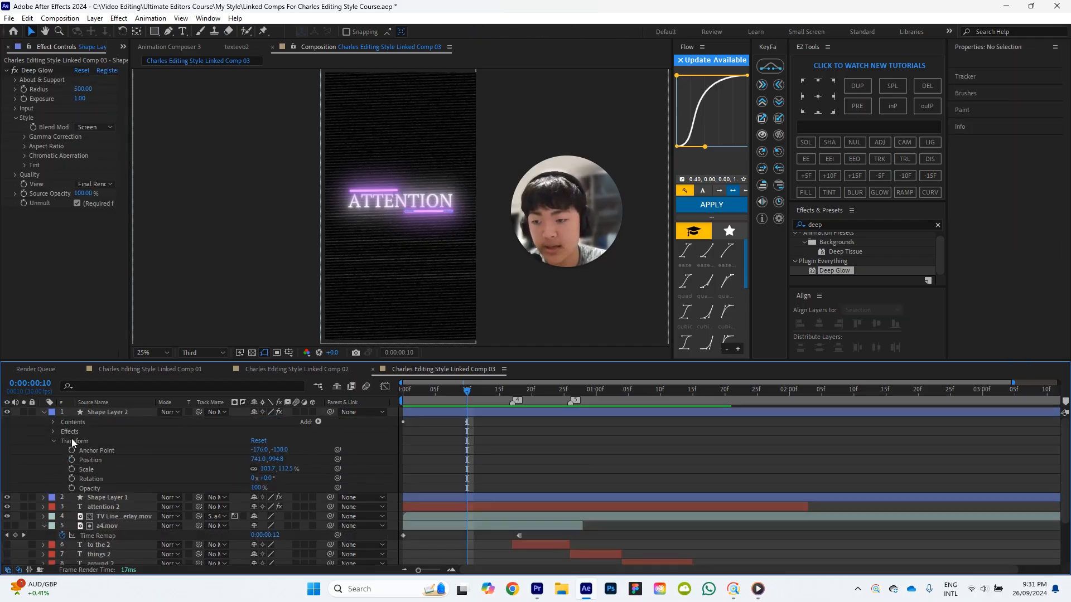
click(53, 431)
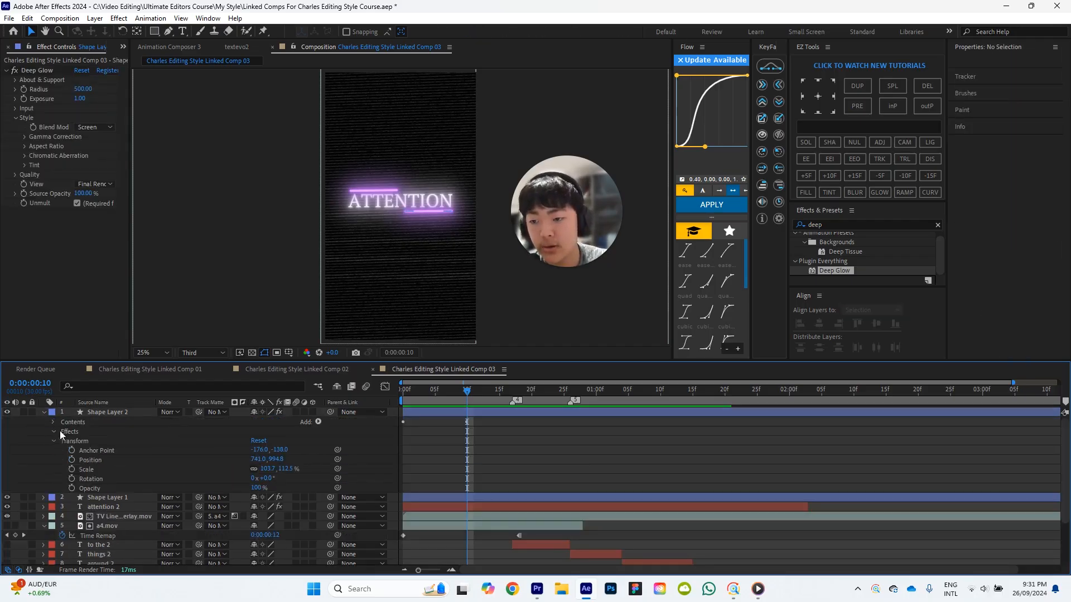
click(53, 432)
click(54, 422)
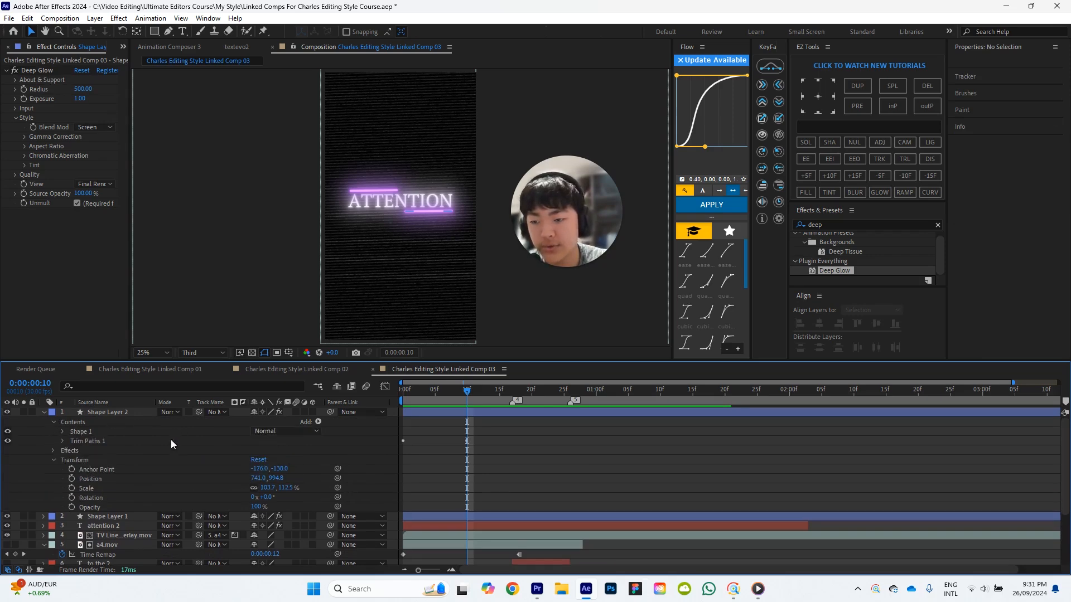
click(63, 441)
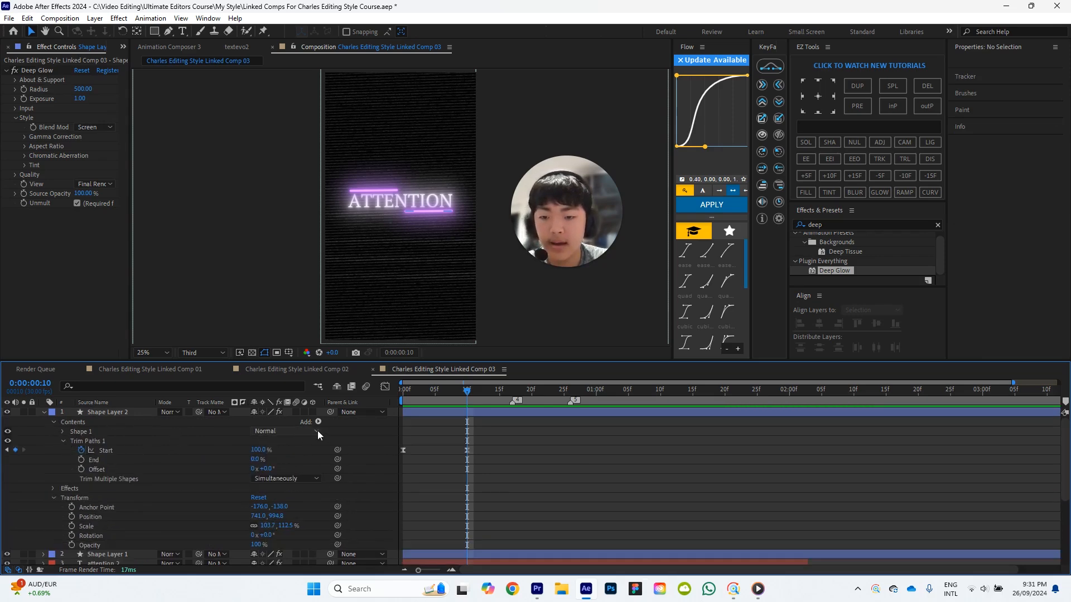
click(63, 431)
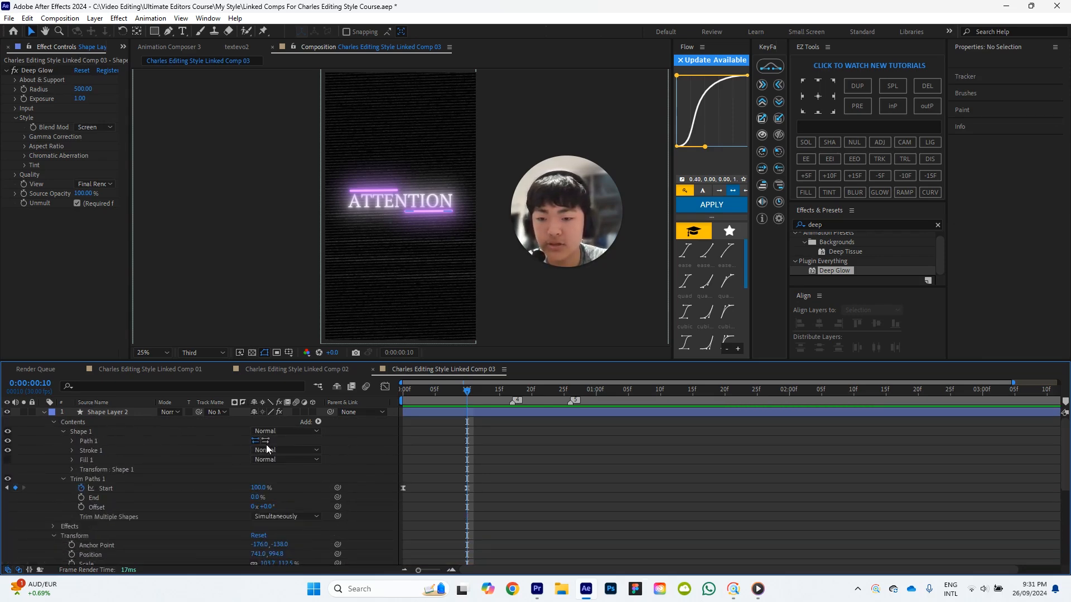
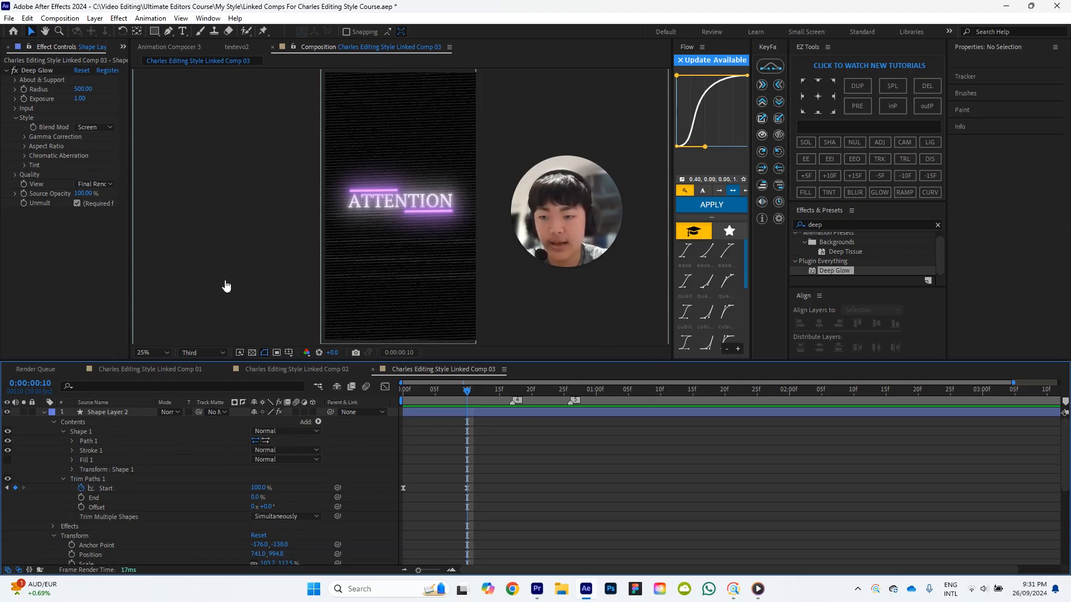
mouse_move(106, 435)
mouse_down()
mouse_move(300, 430)
mouse_move(148, 459)
mouse_move(78, 449)
mouse_up()
key(Escape)
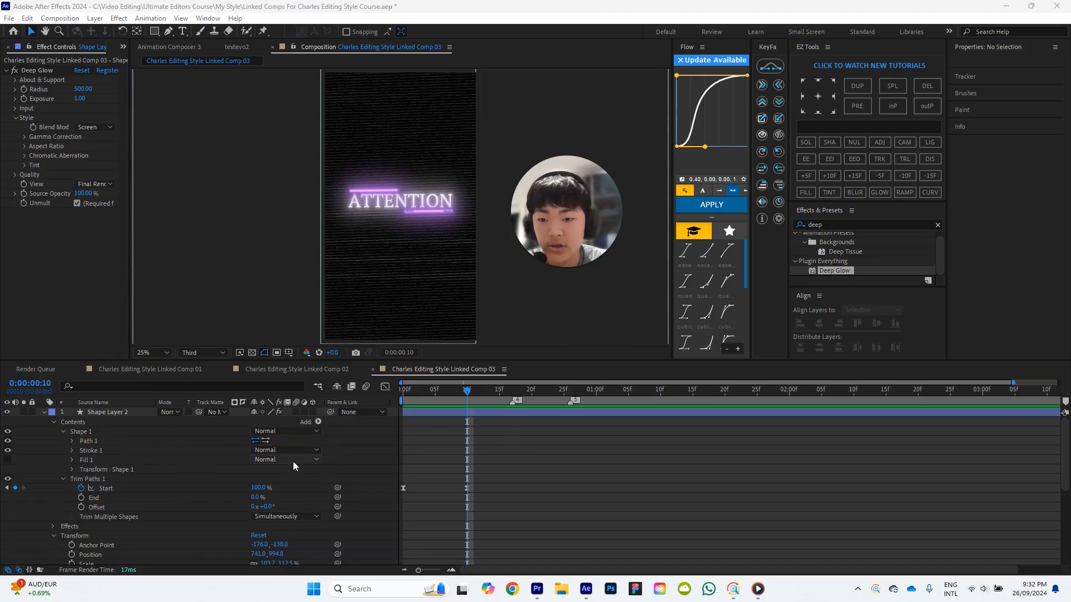
click(266, 441)
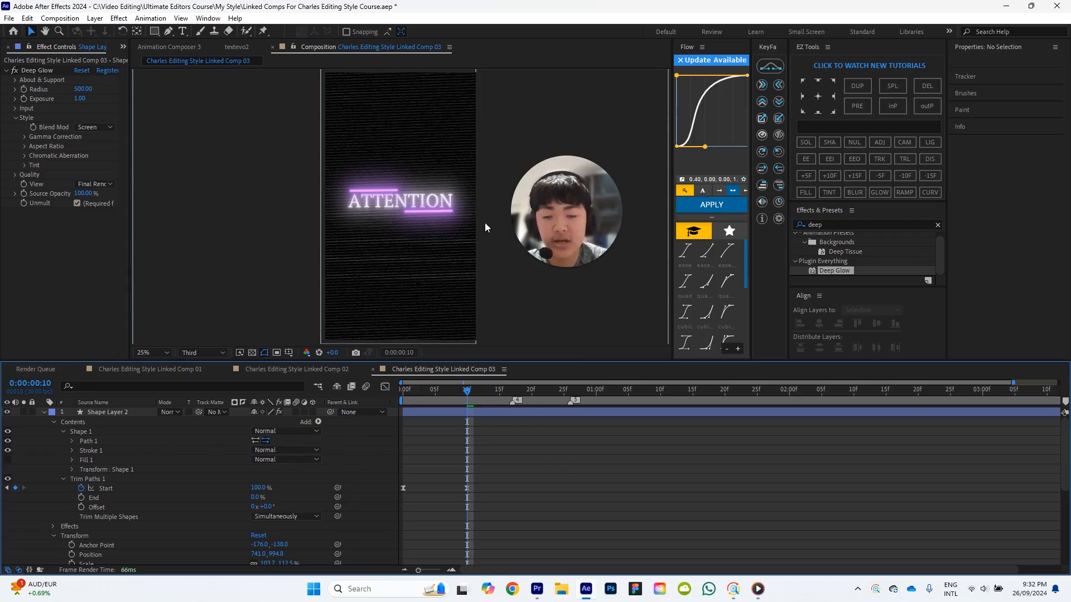
Play back and scrub the opening frames to check how both purple lines are revealed.
mouse_move(593, 232)
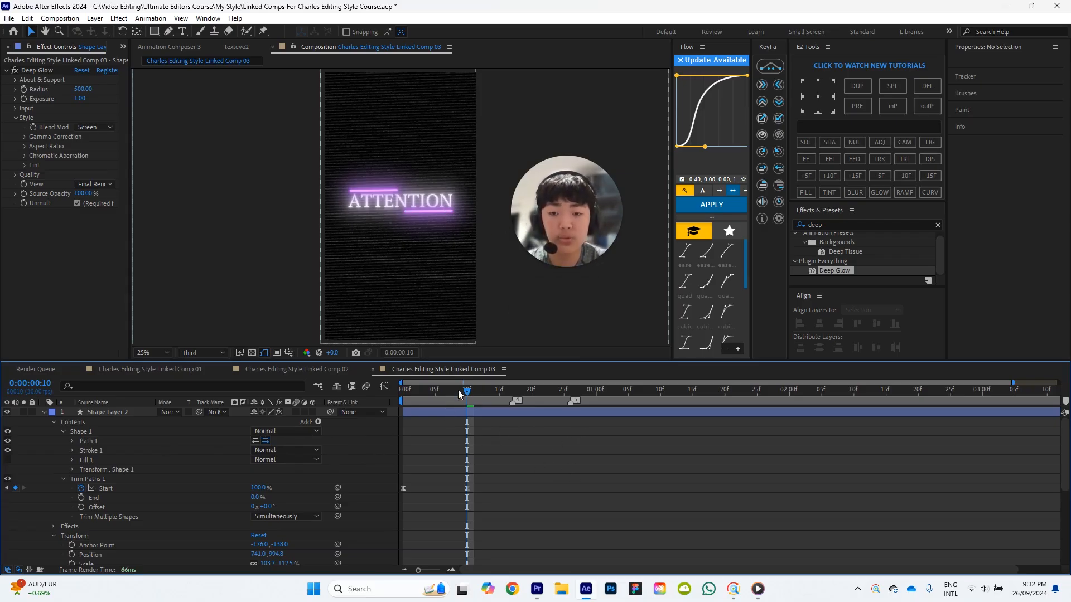
click(399, 390)
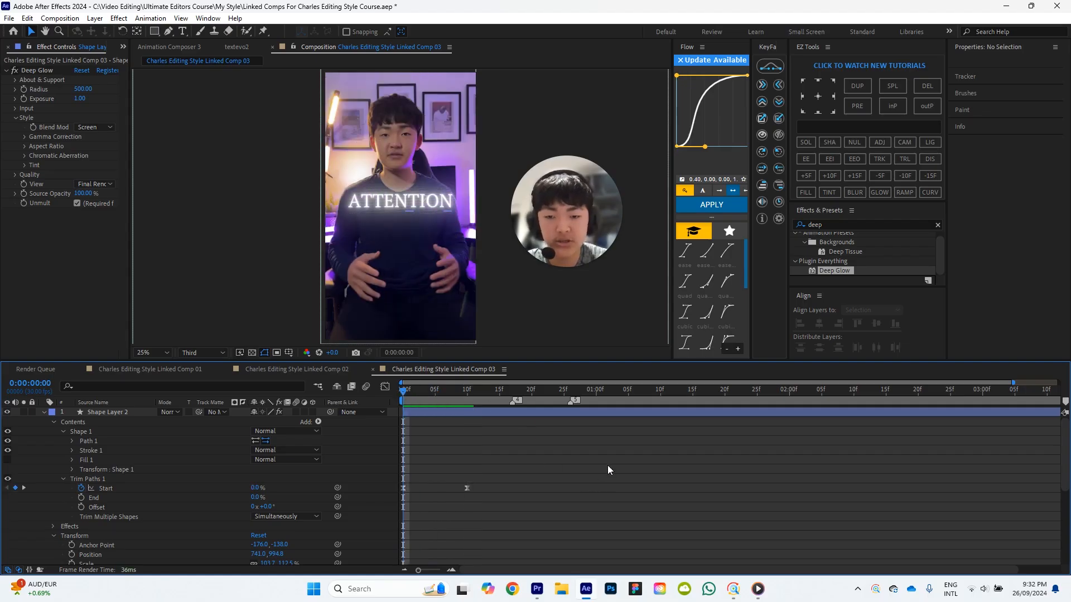
key(space)
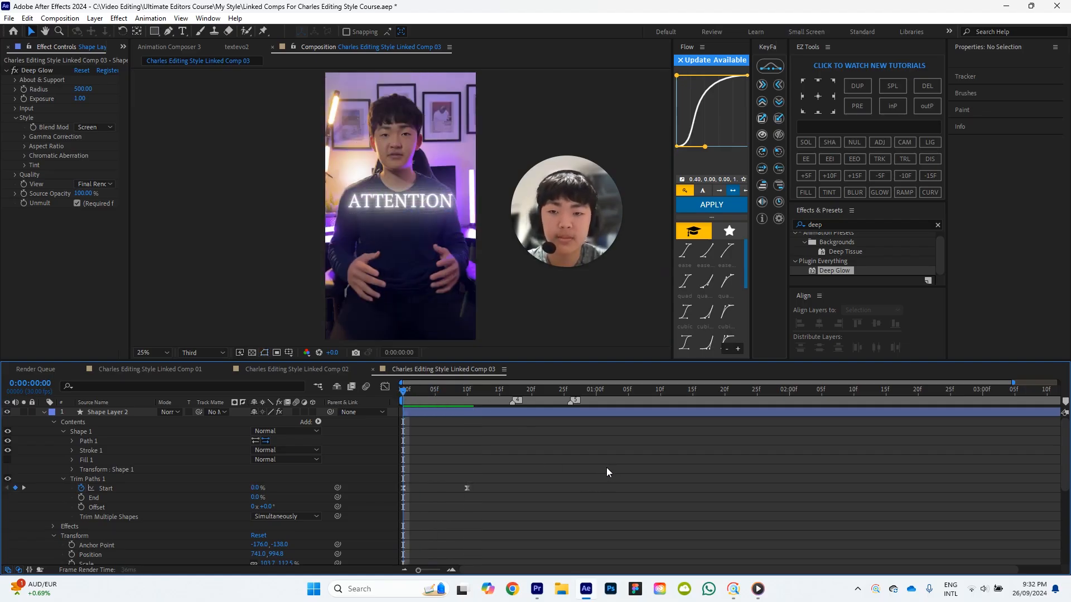
click(406, 389)
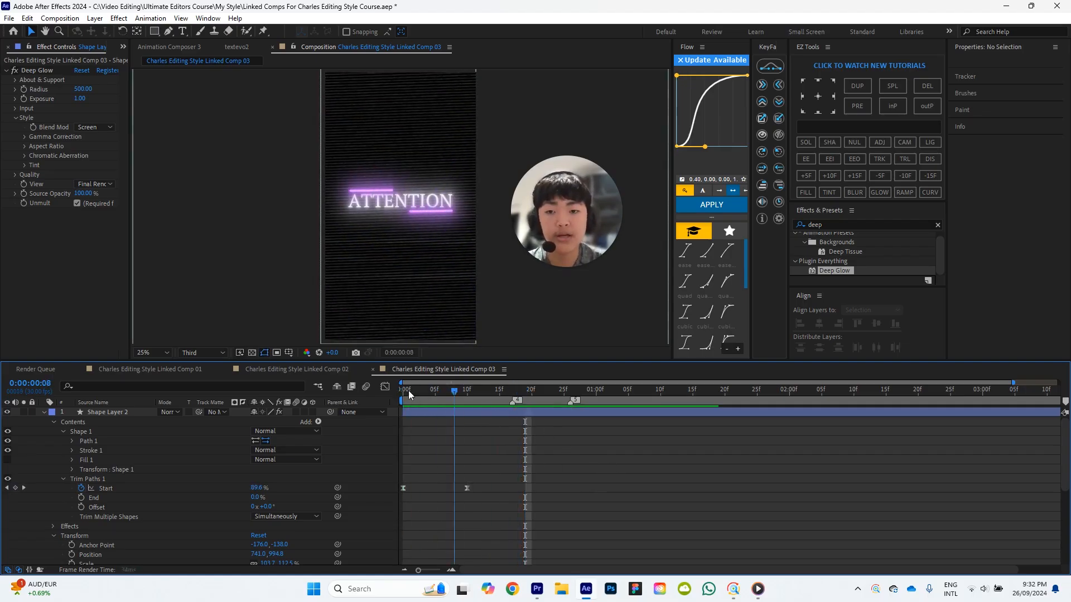
click(428, 395)
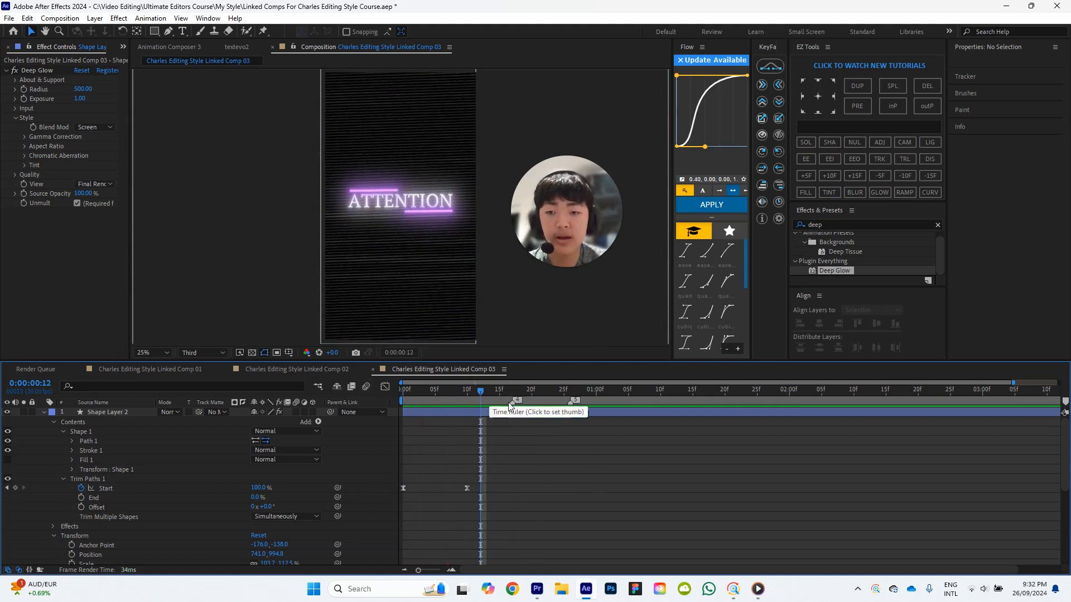
Collapse Shape Layer 2's expanded settings to show only its Position property and return to the first frame.
drag(401, 394, 492, 398)
click(519, 397)
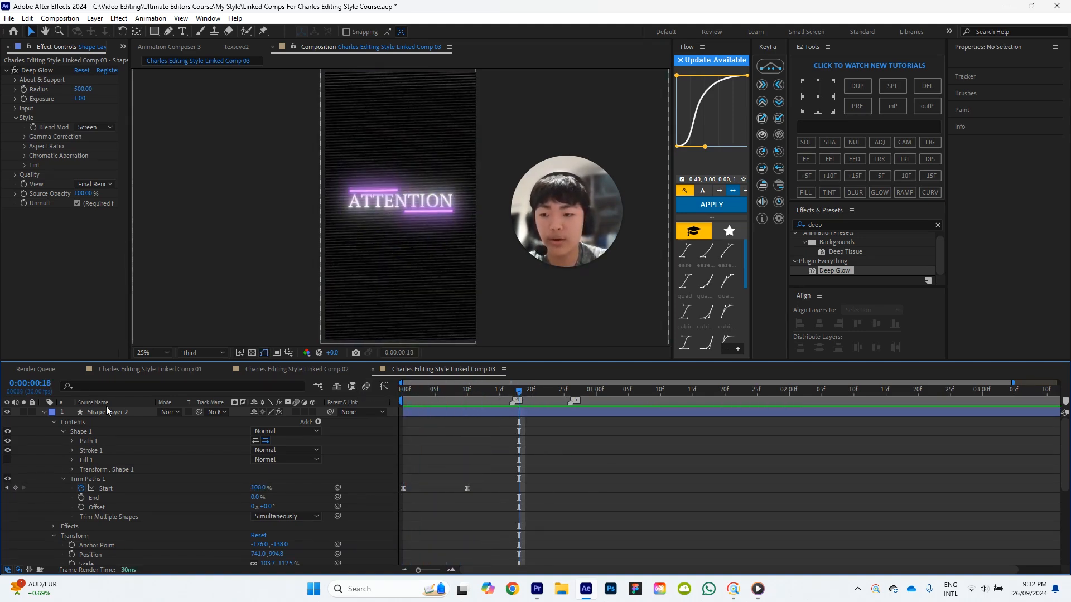
click(53, 423)
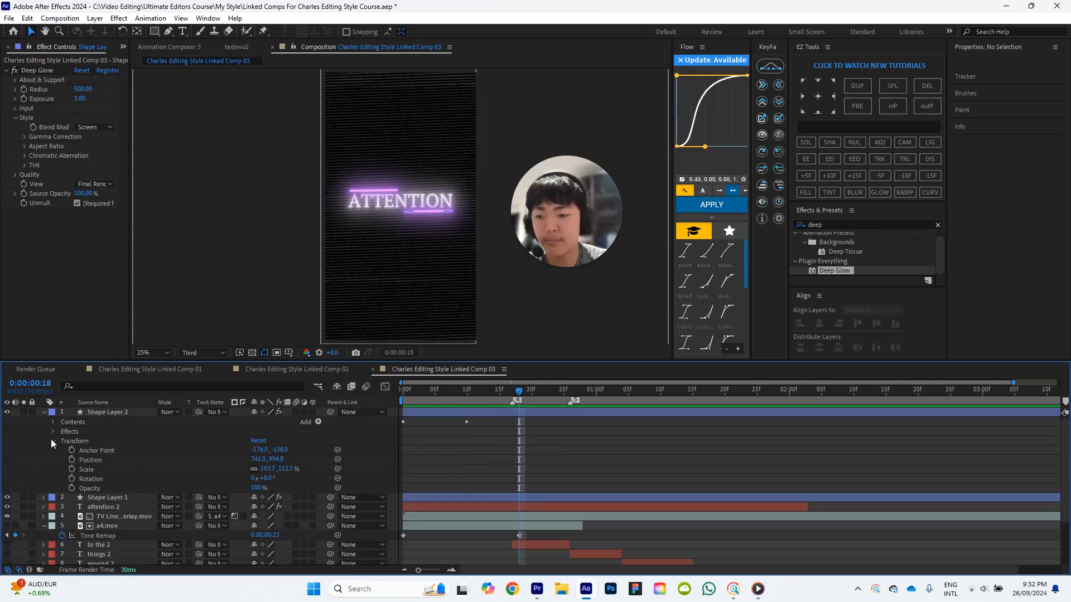
click(53, 441)
click(414, 412)
key(p)
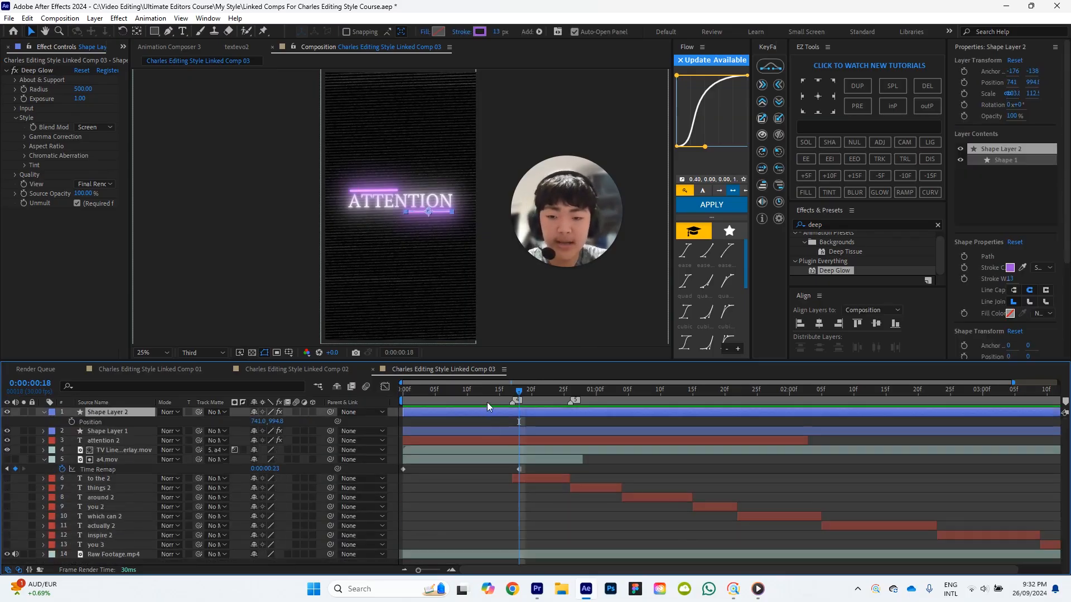
drag(482, 400, 238, 399)
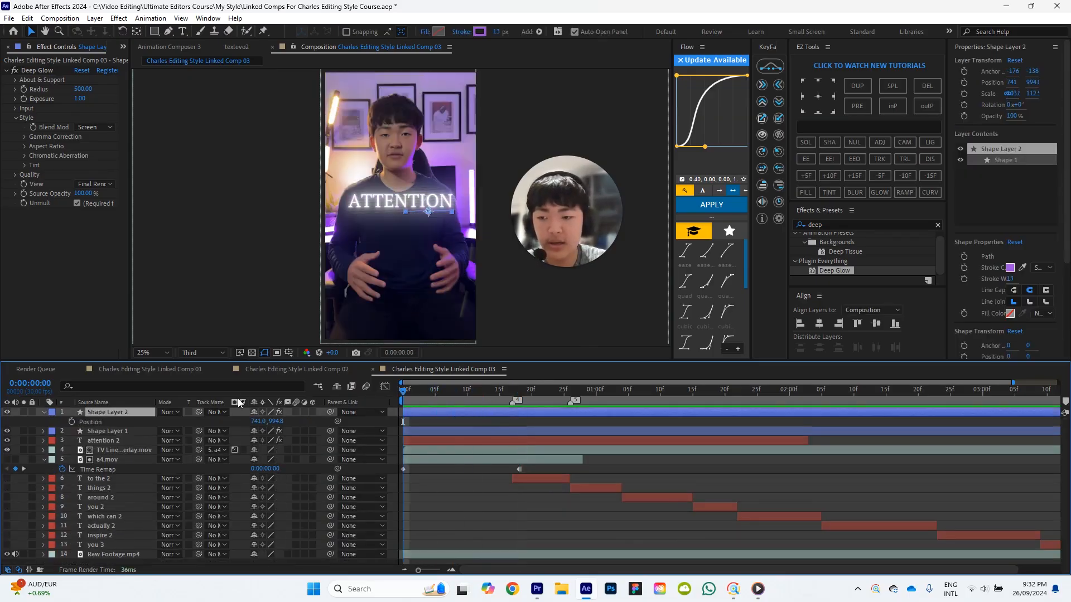
Expand Shape Layer 2's Trim Paths and Transform settings and start Position keyframing at the first frame.
click(46, 411)
click(46, 410)
click(44, 412)
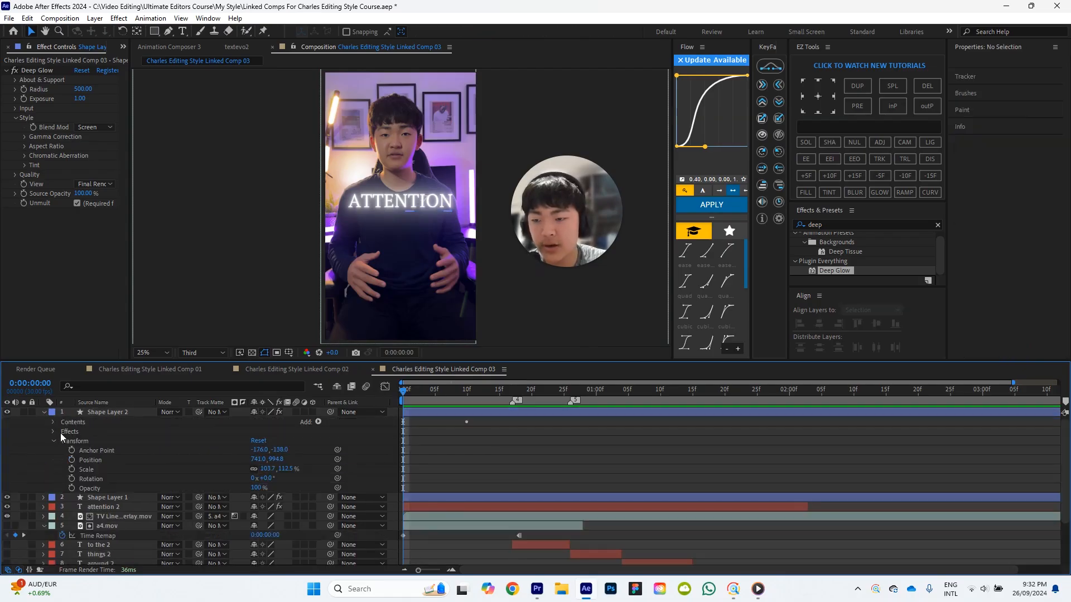
click(53, 423)
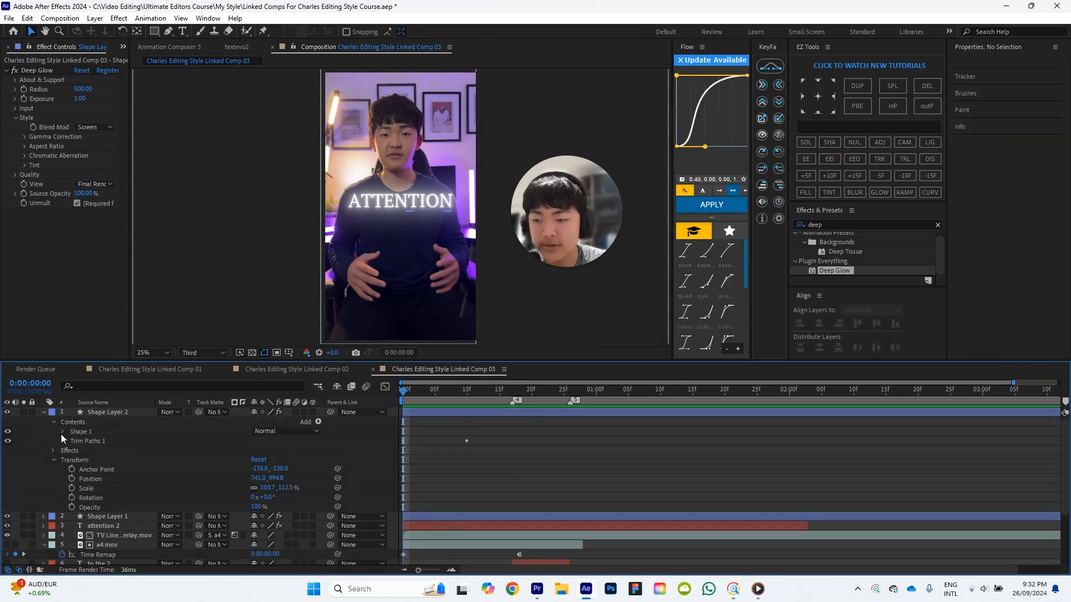
click(63, 441)
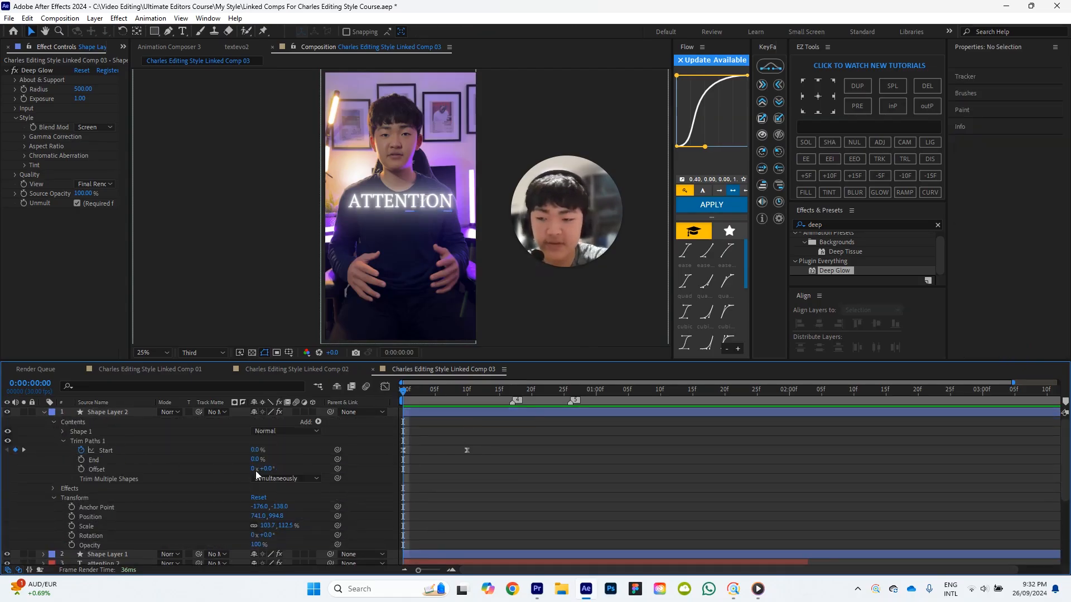
key(shift+p)
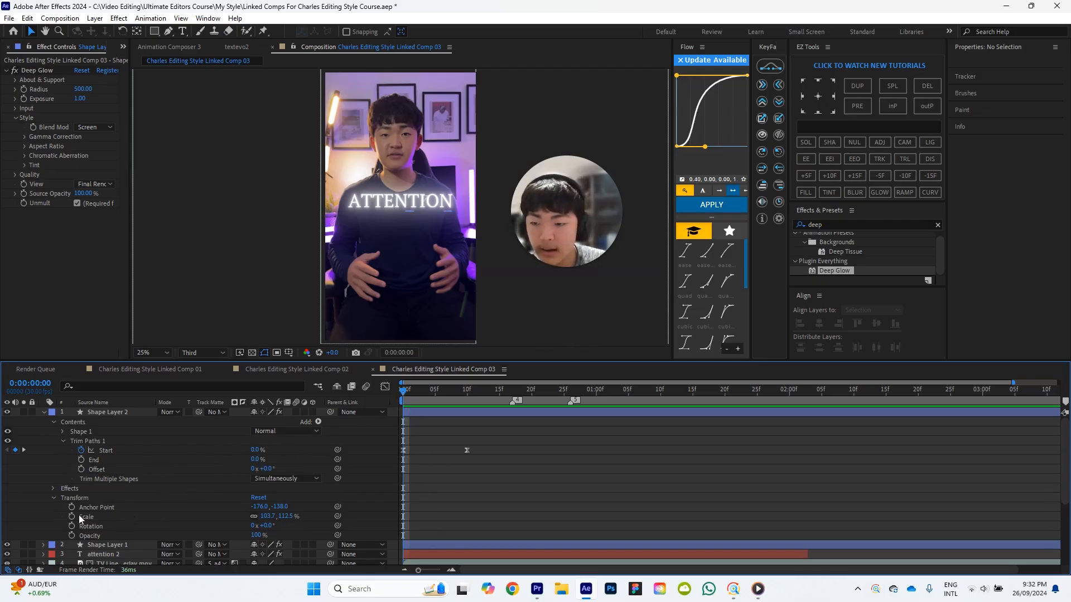
click(54, 498)
click(54, 498)
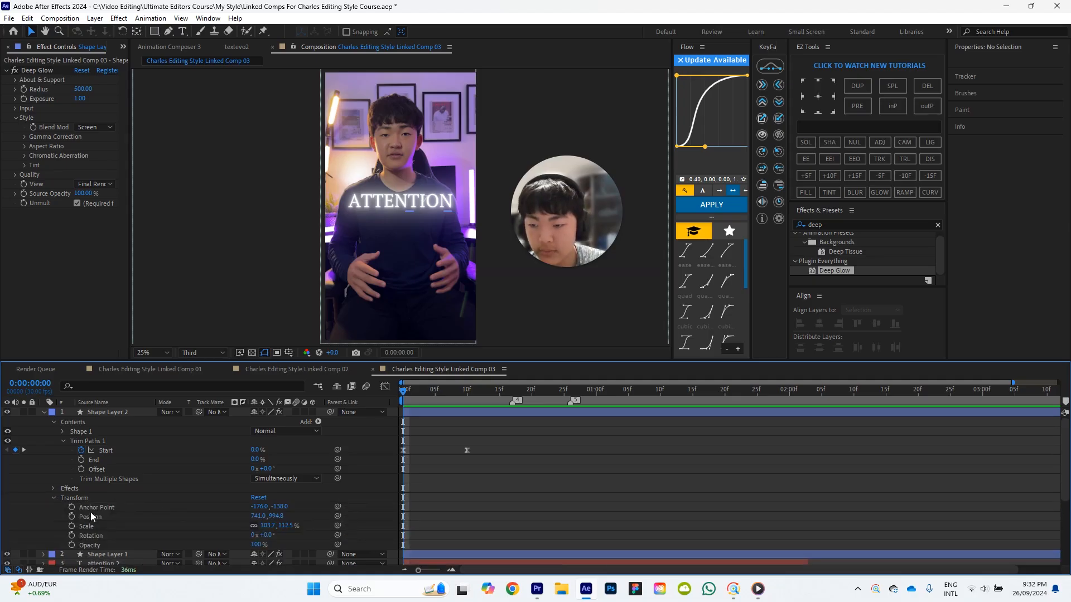
click(72, 516)
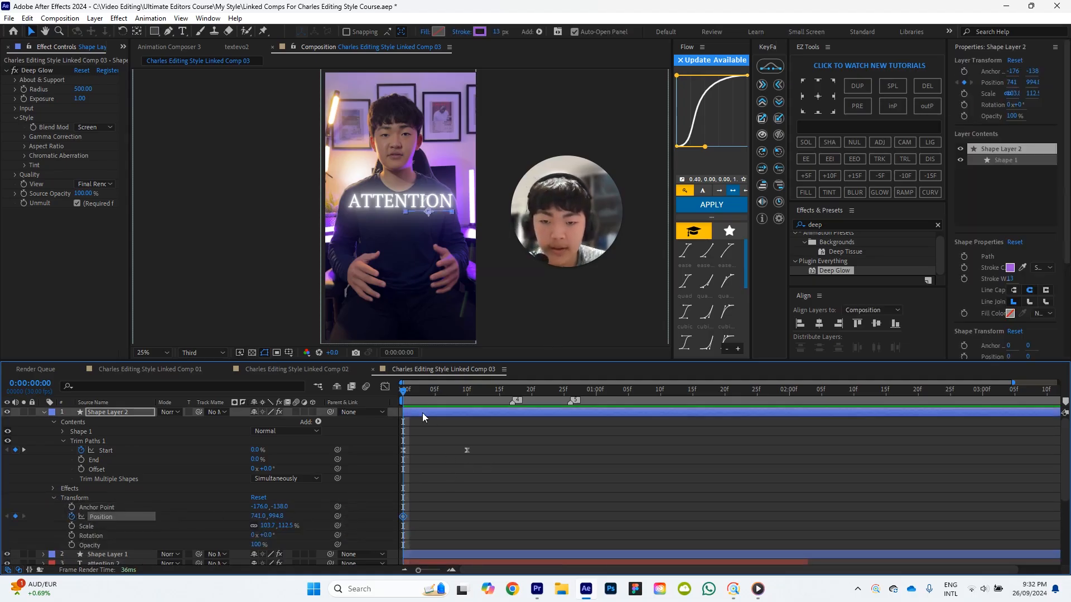
Move Shape Layer 2's first Position keyframe to frame 5, before the end of the line reveal.
drag(407, 393, 467, 400)
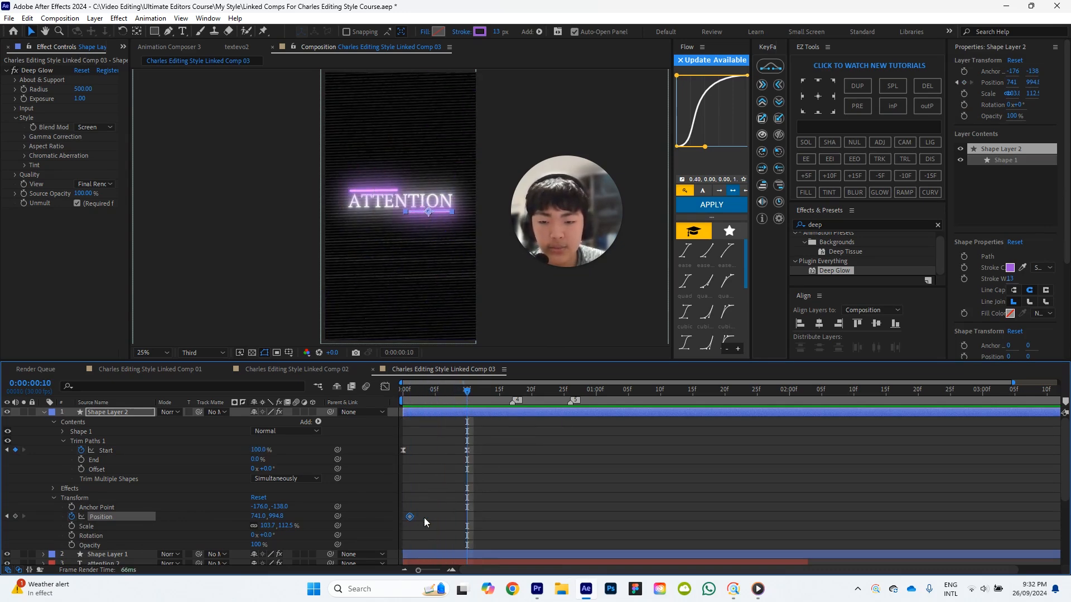
drag(410, 517, 435, 517)
click(441, 390)
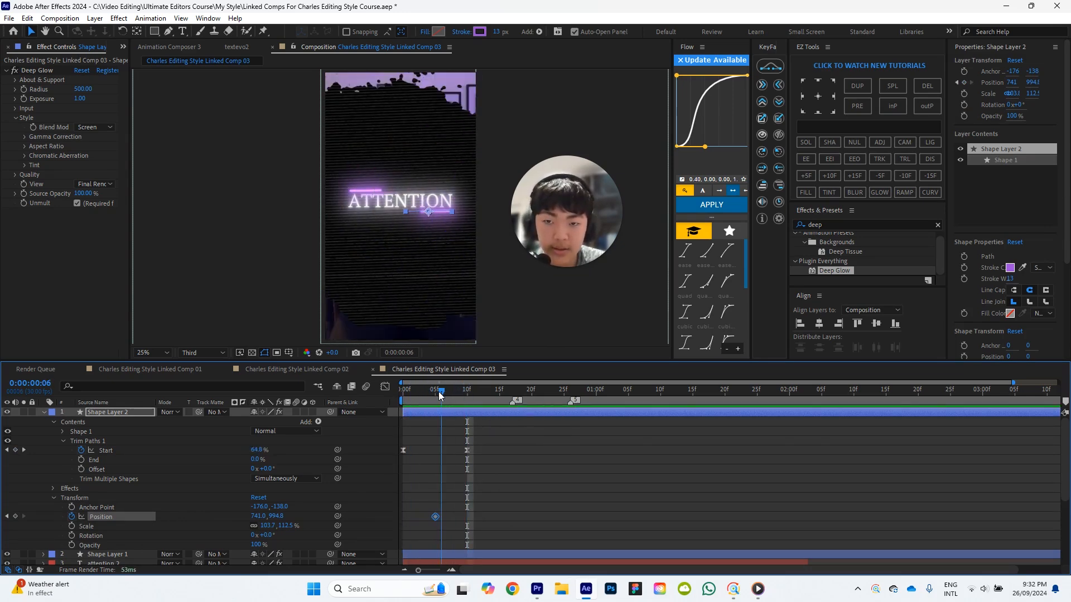
Add a Position keyframe to Shape Layer 2 at frame 17 with X at -241, sliding the lower line out of the frame.
drag(436, 391, 510, 400)
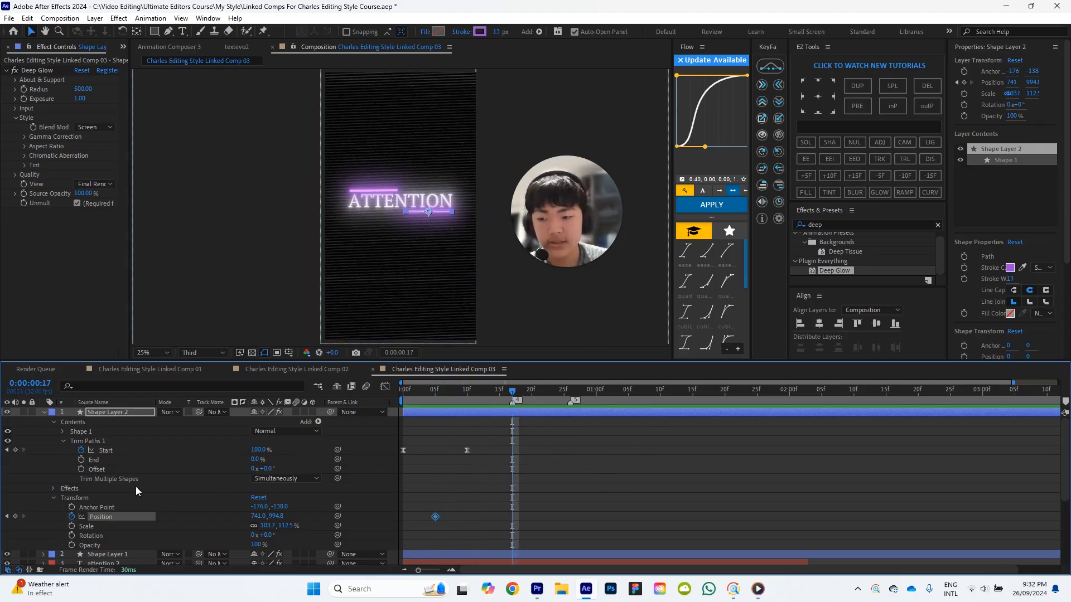
click(16, 516)
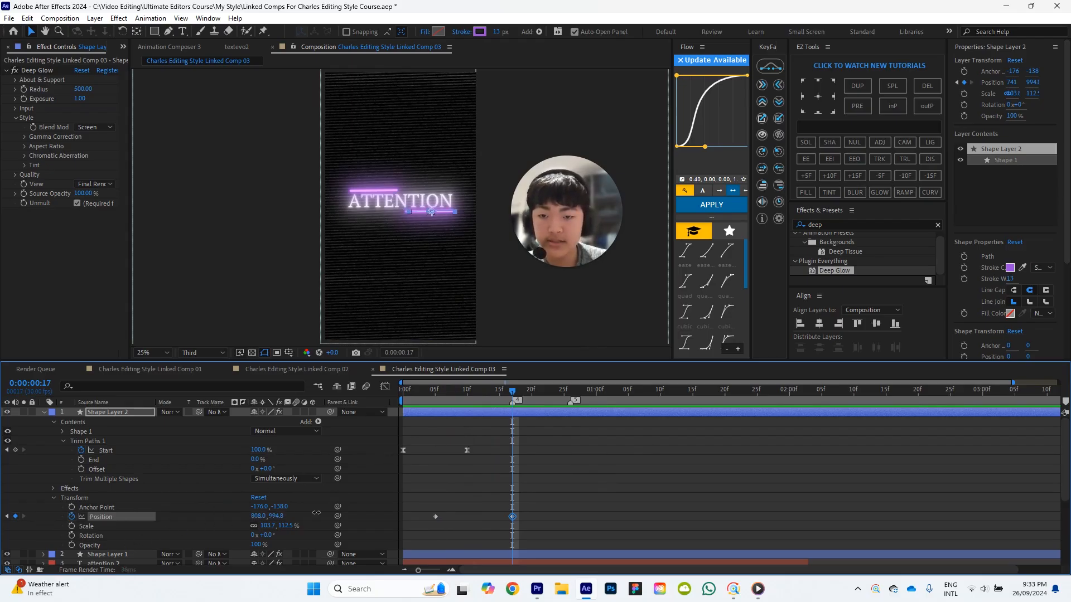
drag(316, 512, 167, 513)
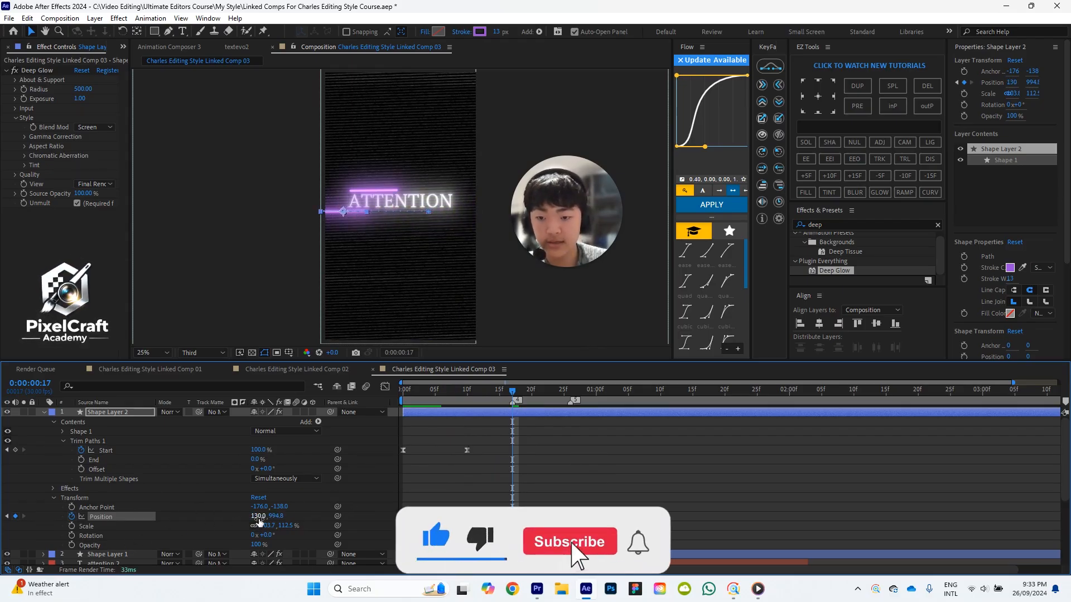
drag(259, 515, 65, 535)
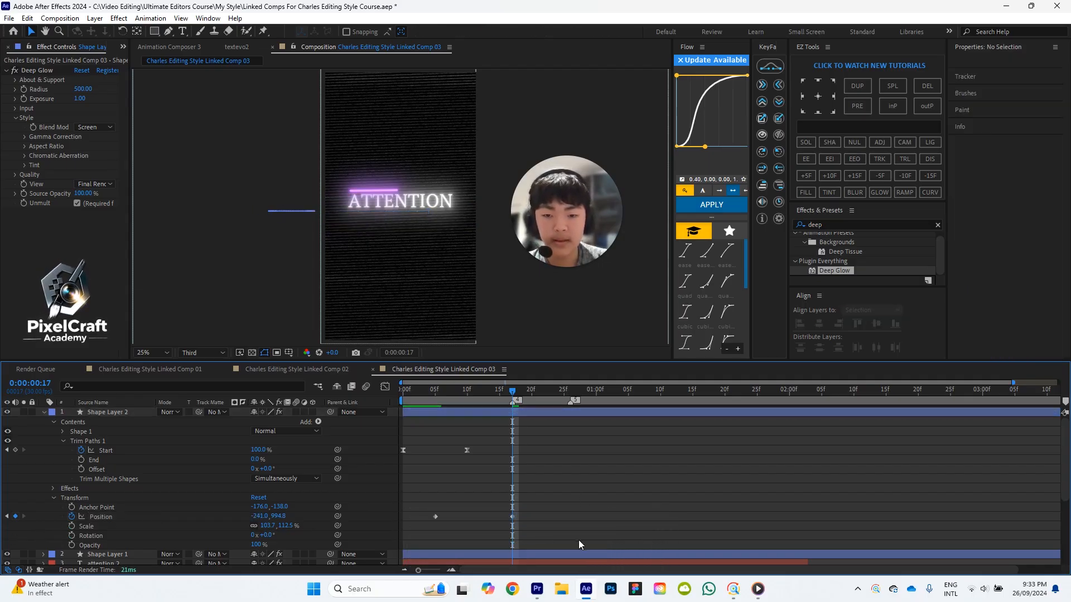
Apply the current Flow easing curve to both Position keyframes of Shape Layer 2 and play back the lower line's exit.
drag(580, 540, 427, 497)
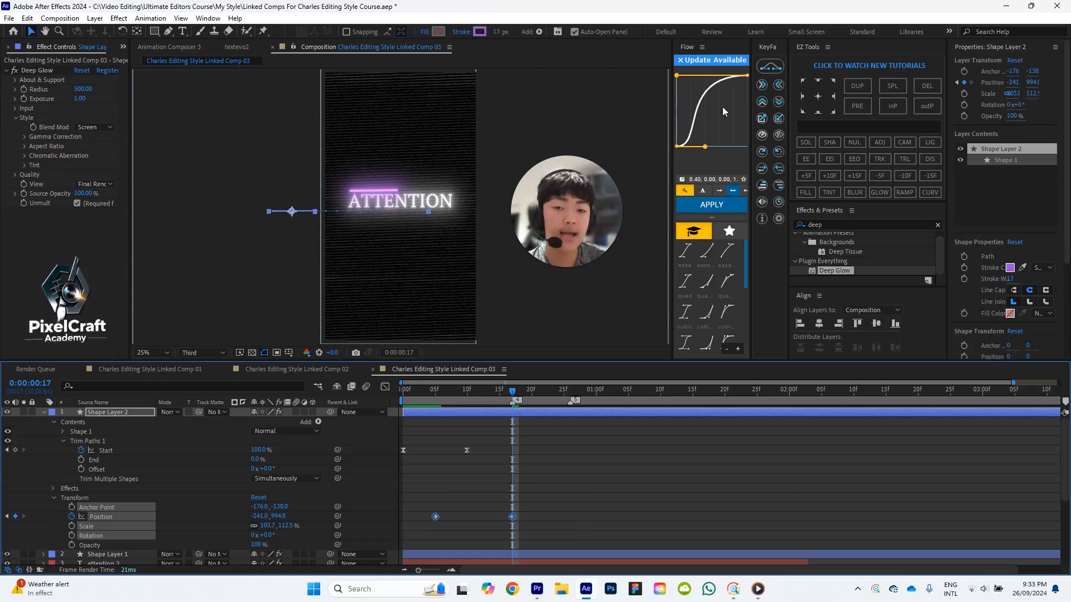
click(727, 213)
click(594, 460)
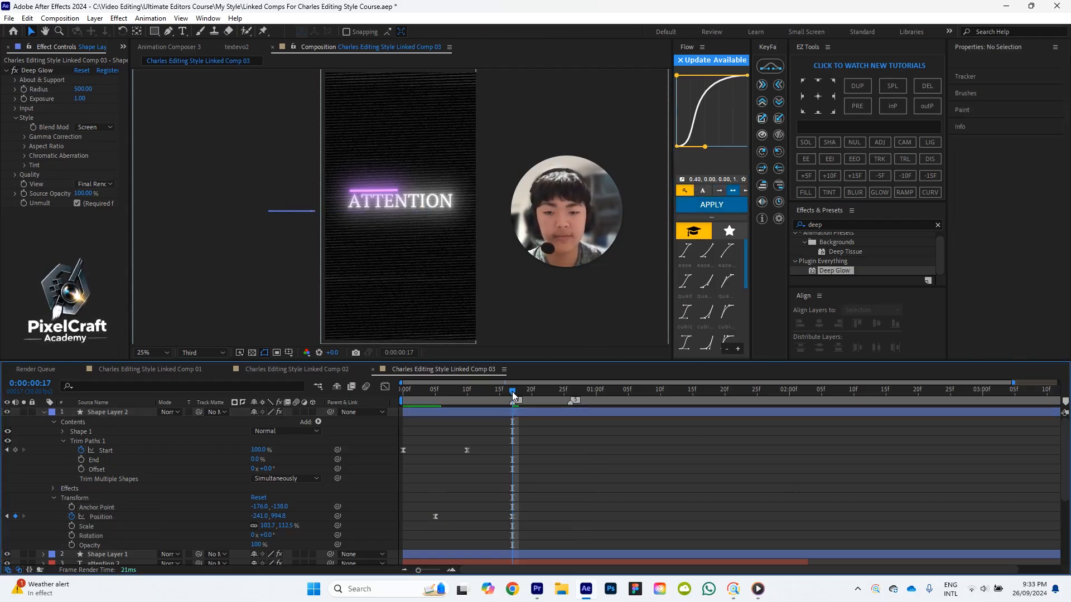
drag(511, 392, 383, 398)
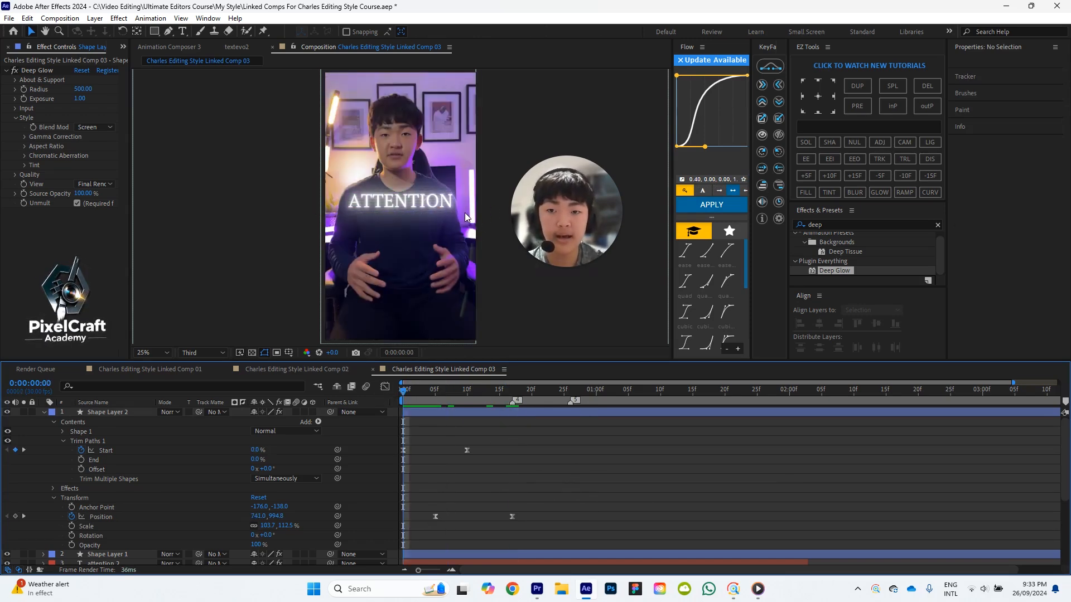
key(space)
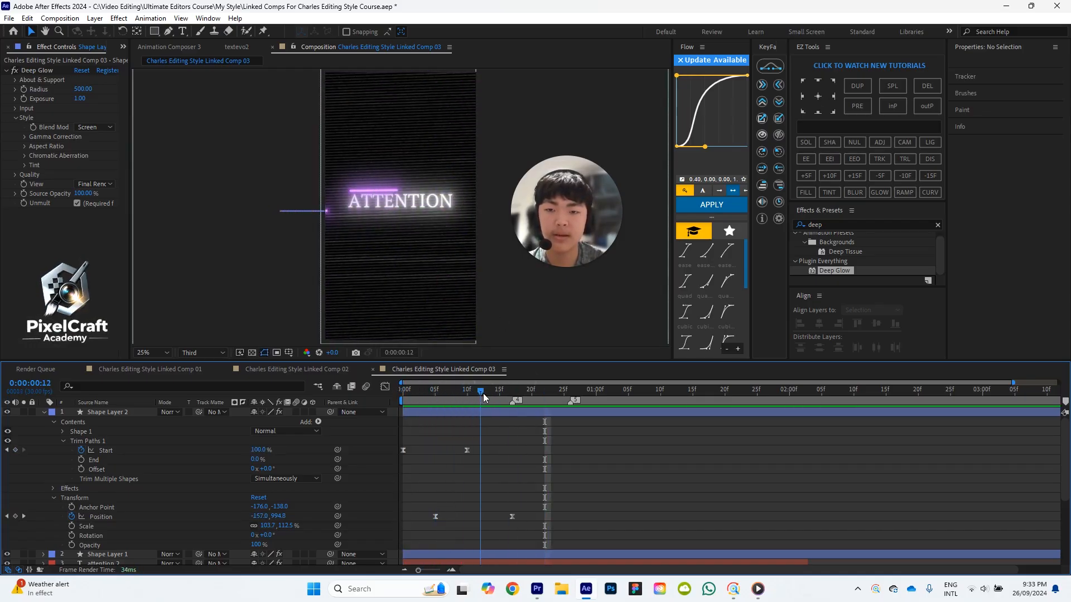
key(space)
Retime Shape Layer 2's Trim Paths Start keyframes to frames 3 and 9 and preview the reveal.
drag(468, 450, 422, 456)
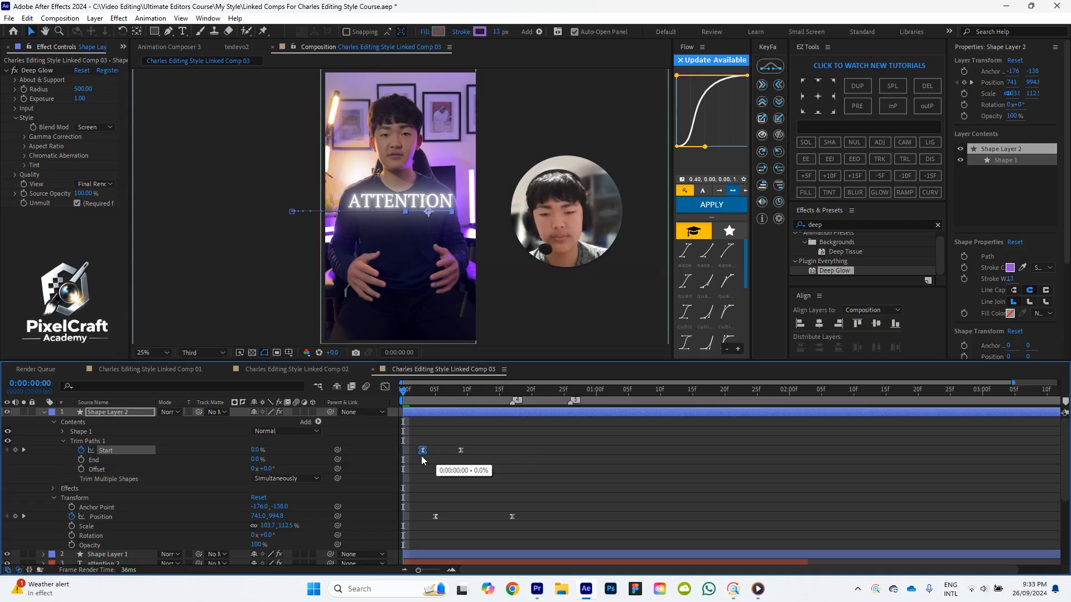
click(463, 450)
key(space)
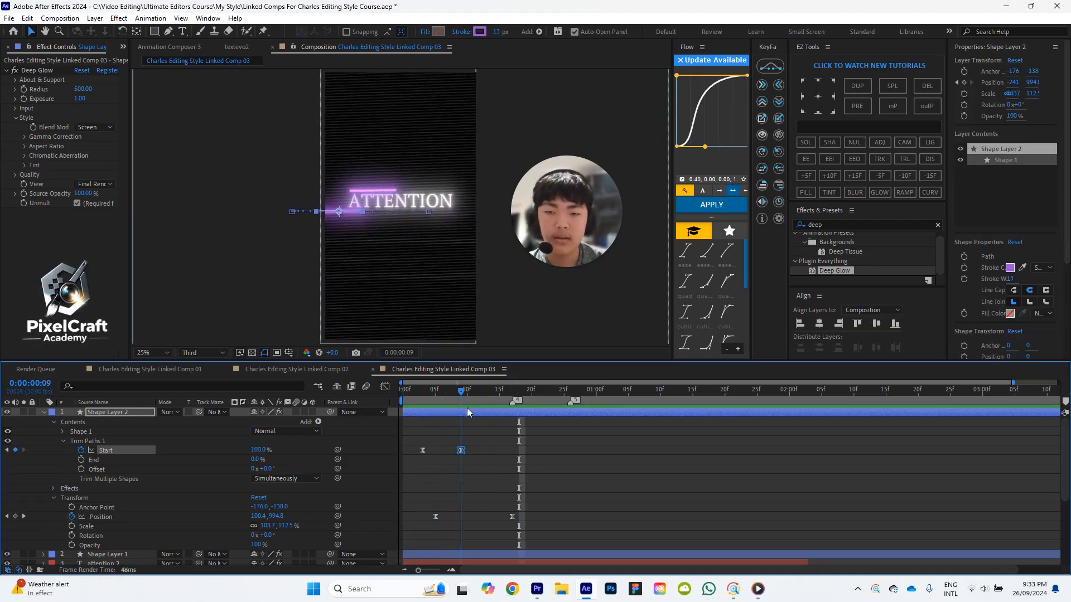
Retime Shape Layer 2's Position keyframes to frames 6 and 19 and preview the lower line's movement.
drag(512, 516, 524, 516)
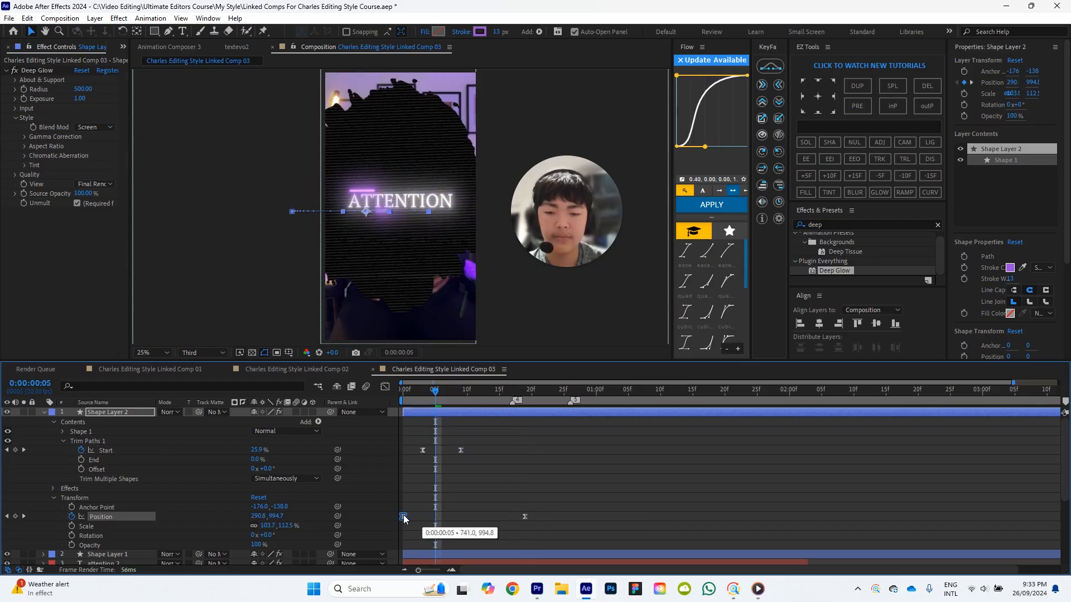
click(435, 516)
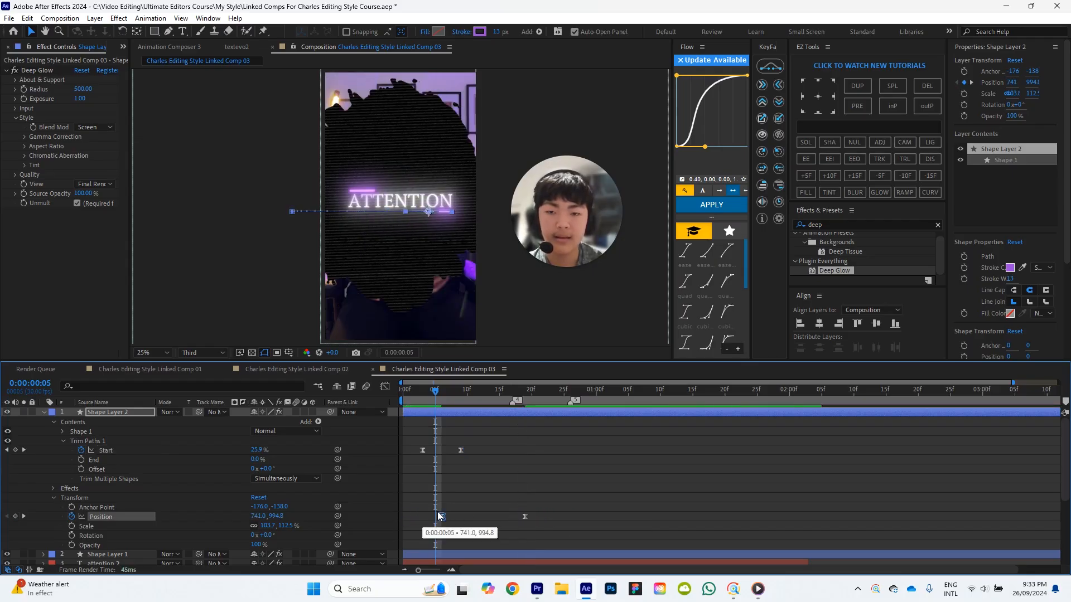
mouse_move(430, 394)
mouse_down()
mouse_move(416, 391)
mouse_move(455, 390)
mouse_move(424, 392)
mouse_up()
key(space)
Try to shift Shape Layer 2's Trim Paths Start keyframes to frames 6 and 12, then undo the shift.
drag(502, 461, 442, 453)
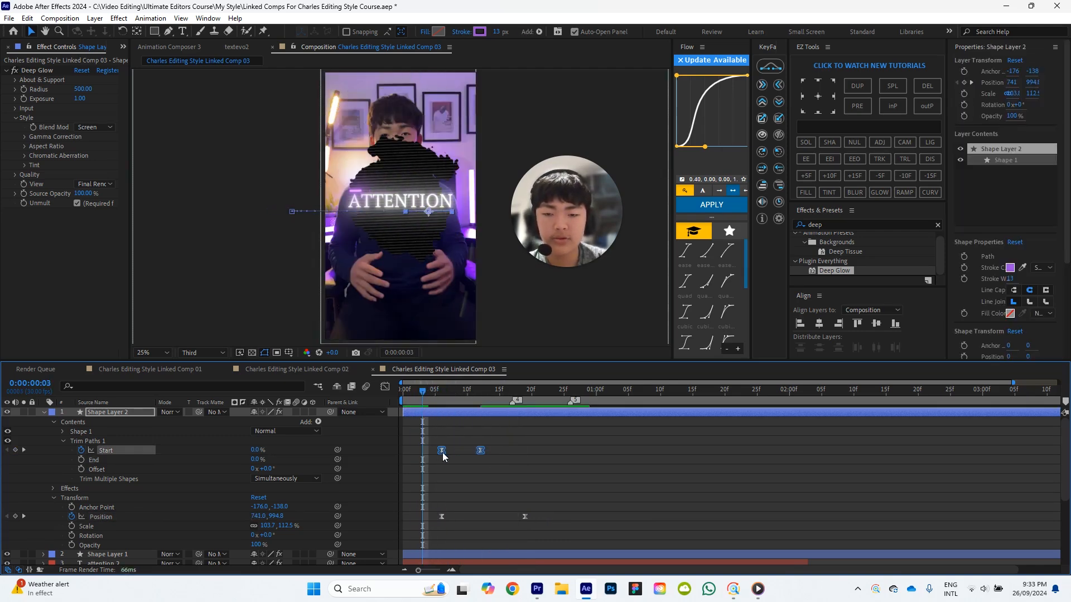
click(547, 461)
key(space)
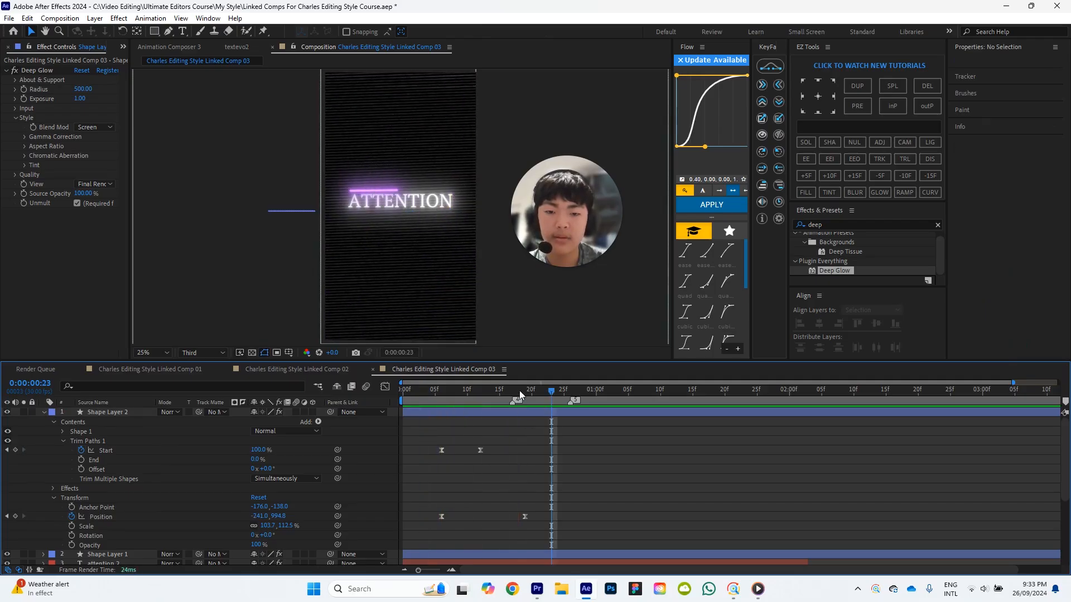
key(ctrl+z)
Try to slow the lower line's exit by moving its last Position keyframe to about 1 second 7 frames, then undo the move.
drag(454, 390, 516, 396)
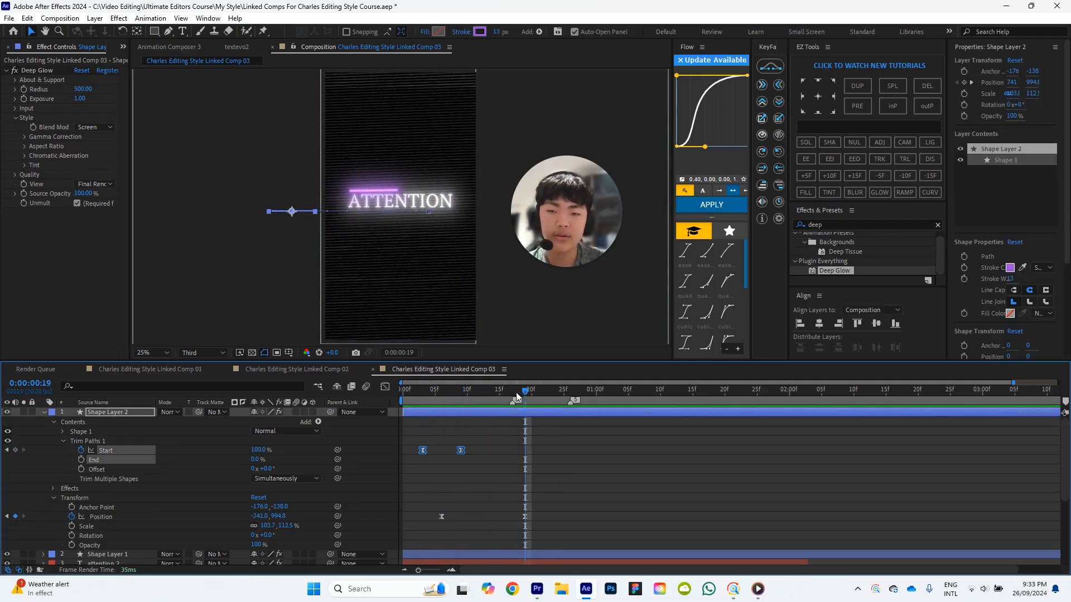
drag(526, 518, 634, 520)
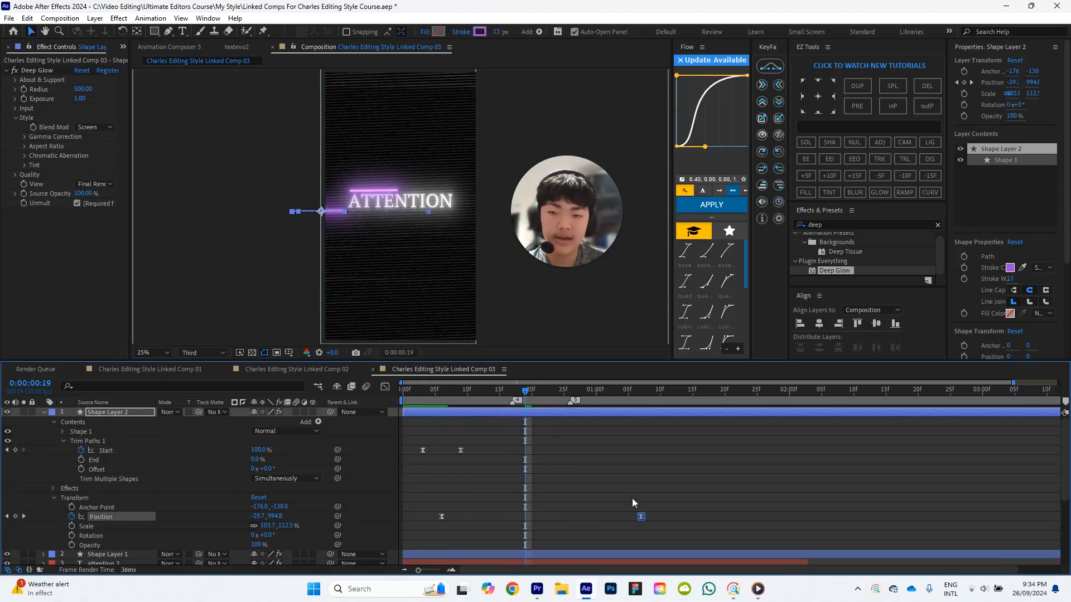
key(space)
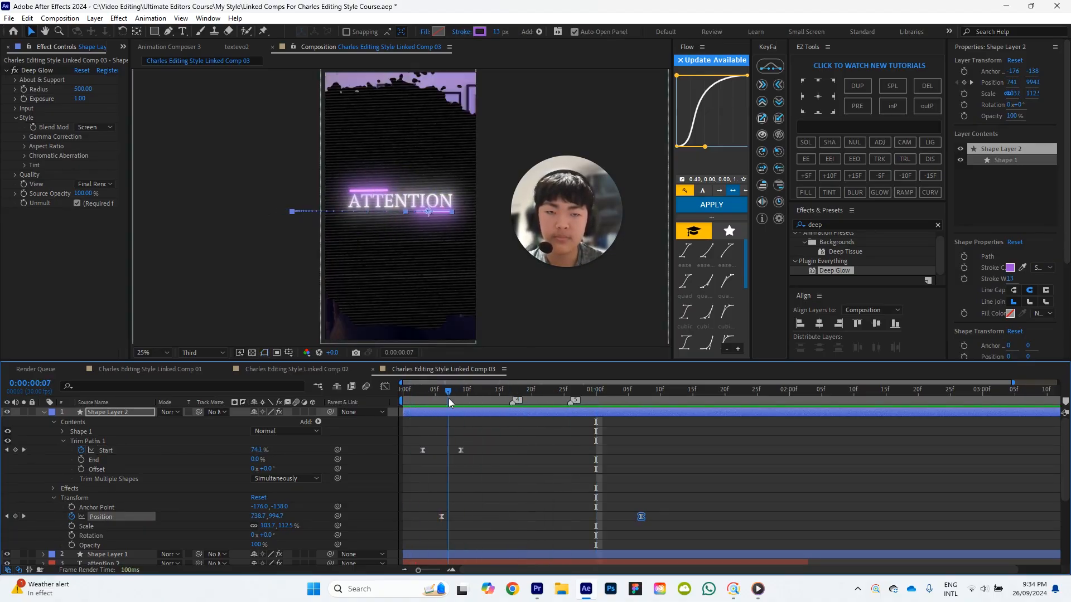
key(ctrl+z)
Enable motion blur for Shape Layer 2 and play back the opening to check the lower line's exit.
click(602, 444)
key(space)
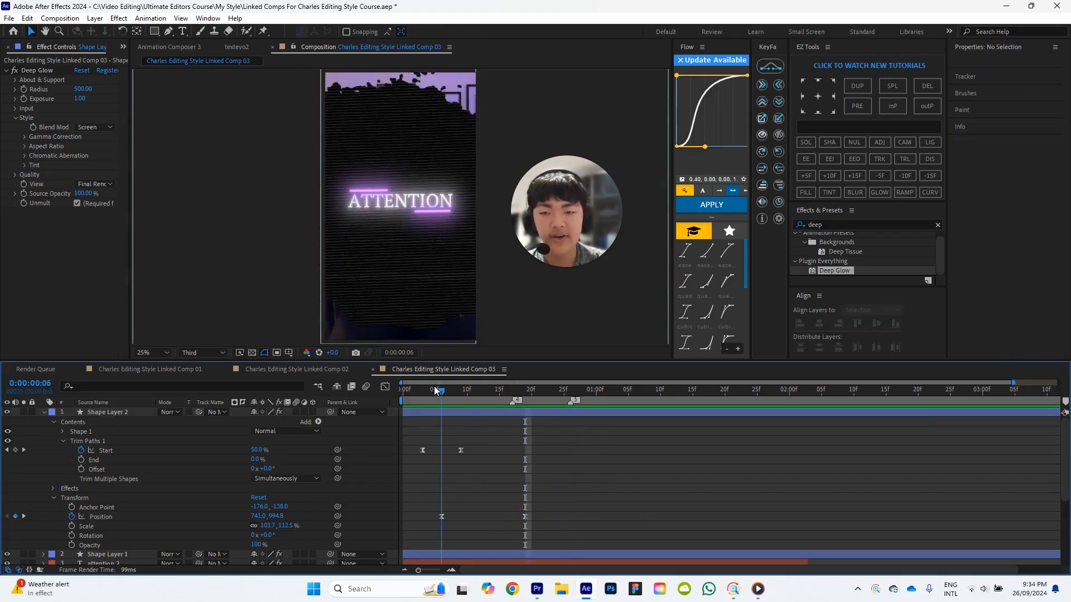
mouse_move(416, 389)
mouse_down()
mouse_move(477, 389)
mouse_move(423, 389)
mouse_up()
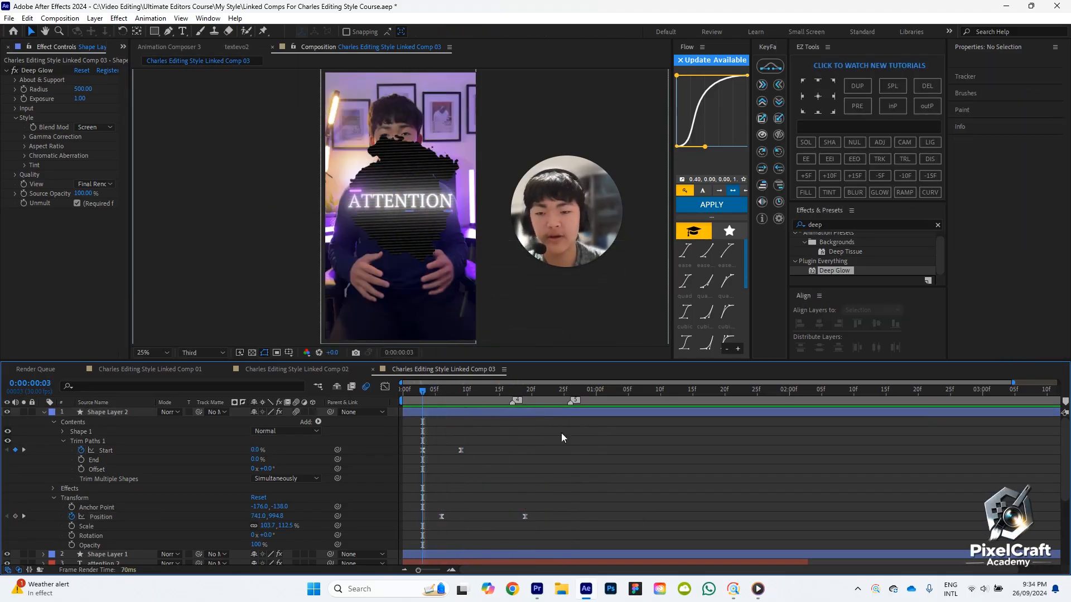
key(space)
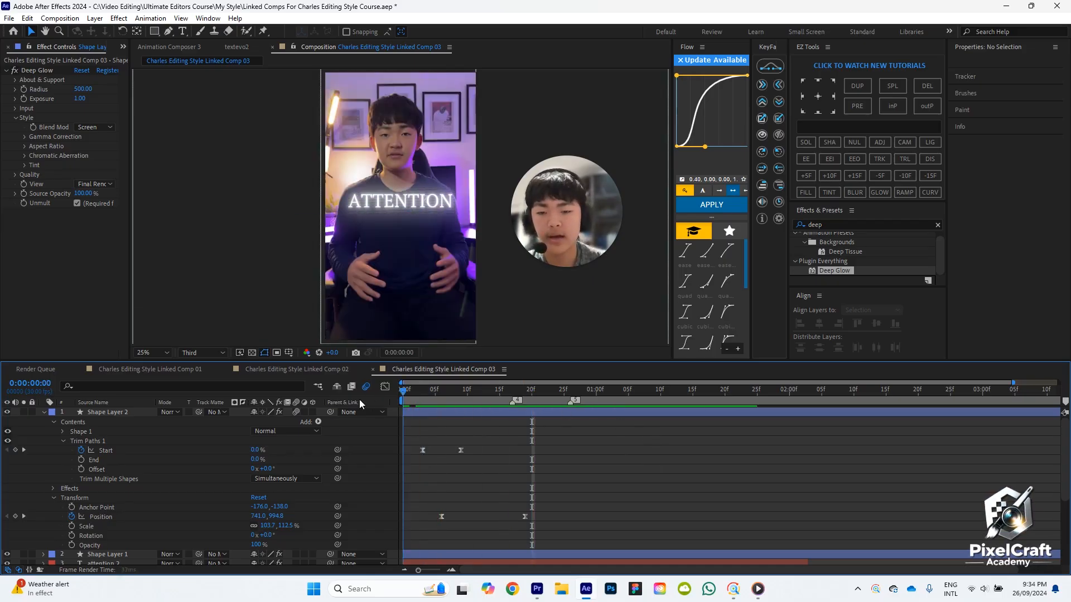
key(space)
Retime Shape Layer 1's Trim Paths Start keyframes to frames 3 and 9, matching Shape Layer 2's timing.
click(45, 413)
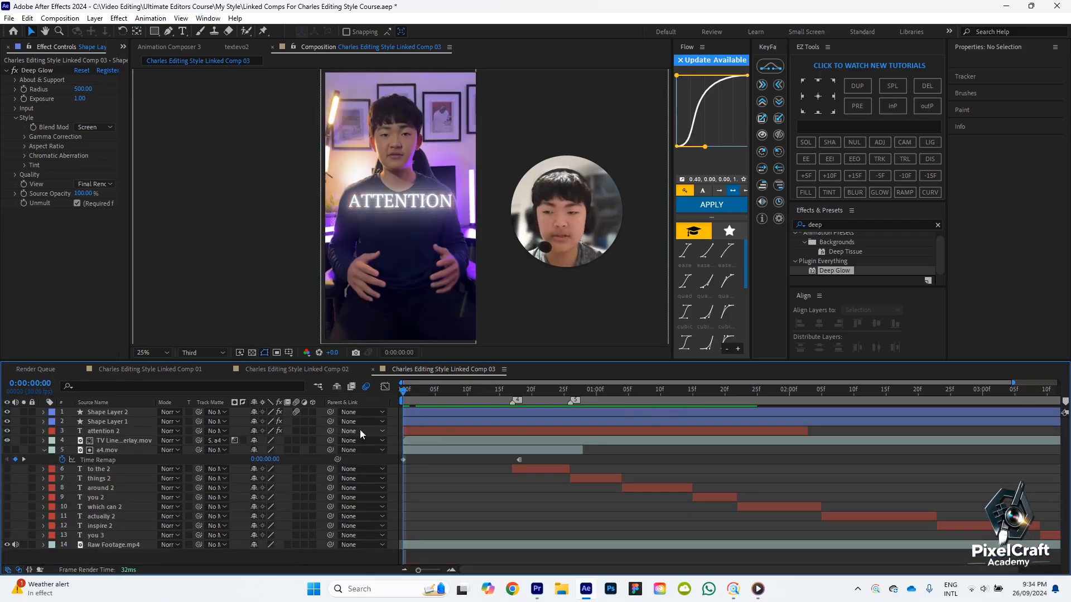
click(108, 422)
click(44, 421)
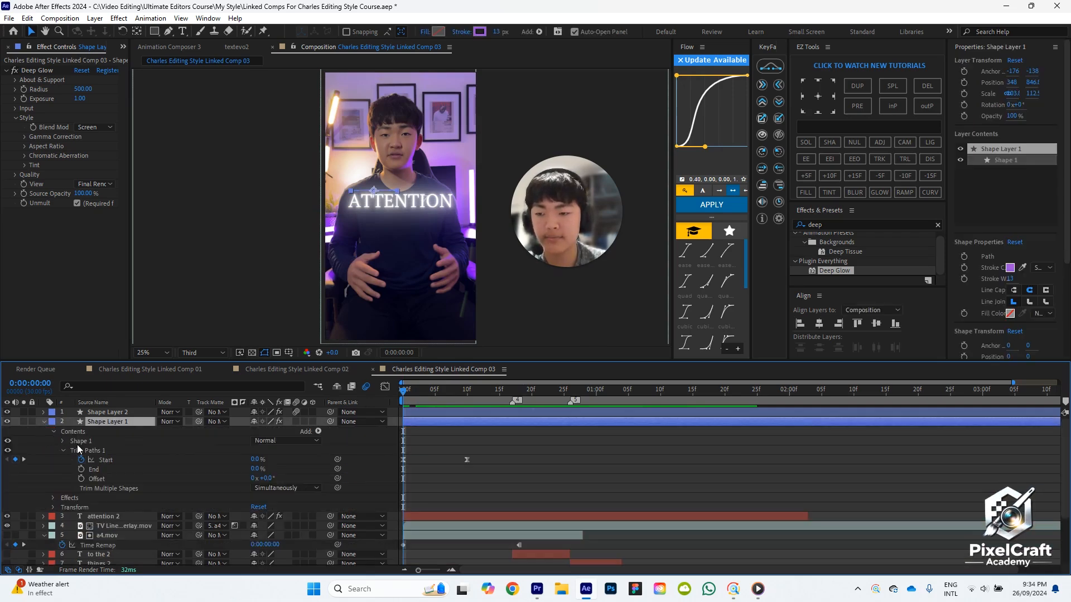
click(43, 412)
scroll(466, 466, down, 3)
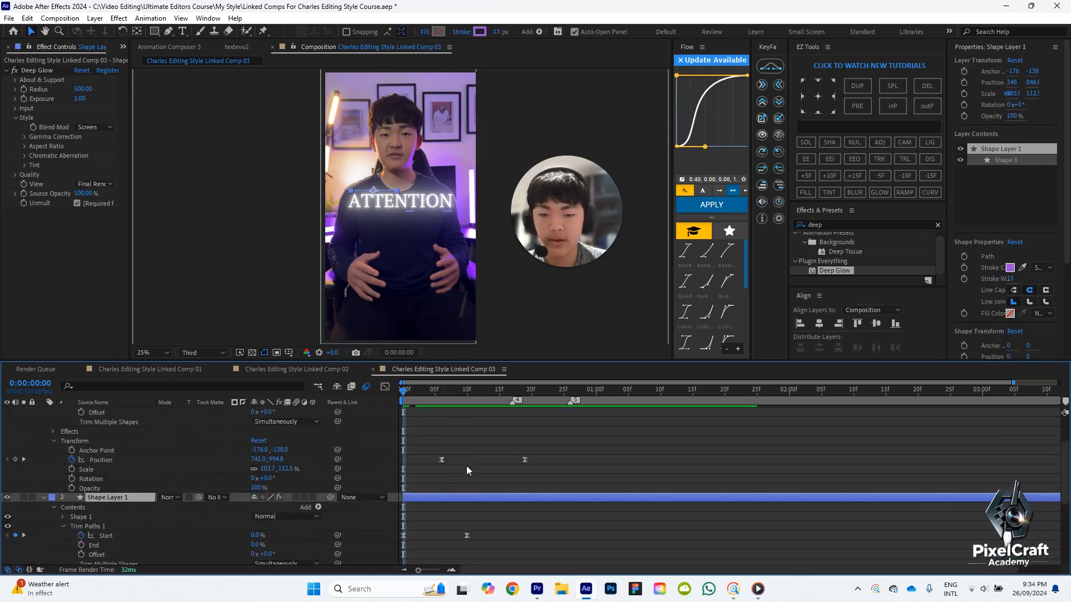
scroll(480, 443, up, 4)
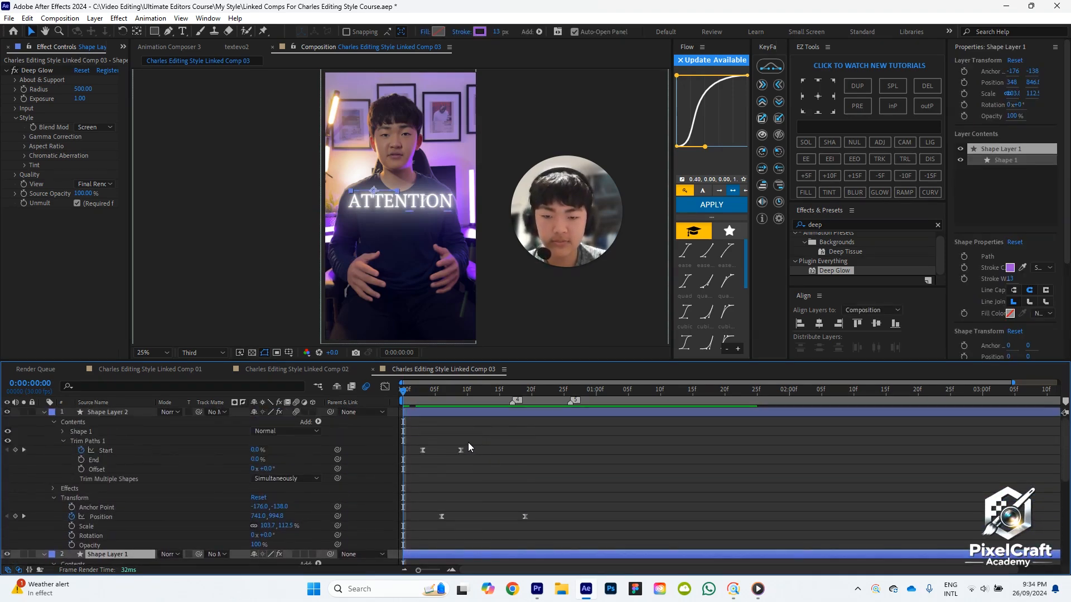
scroll(467, 443, down, 2)
click(422, 394)
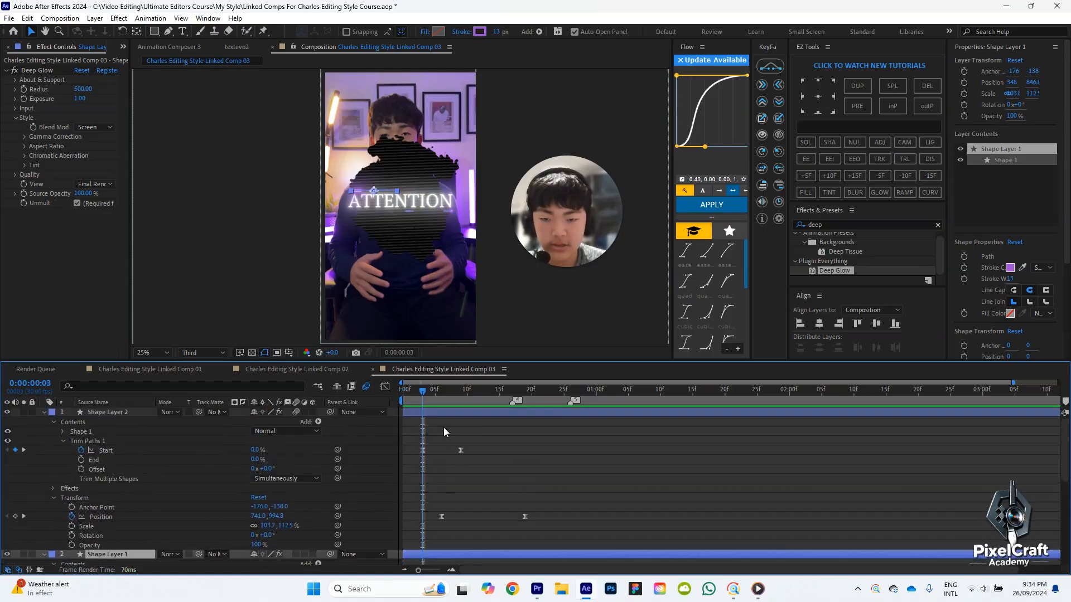
drag(399, 532, 423, 536)
scroll(488, 435, up, 2)
click(464, 391)
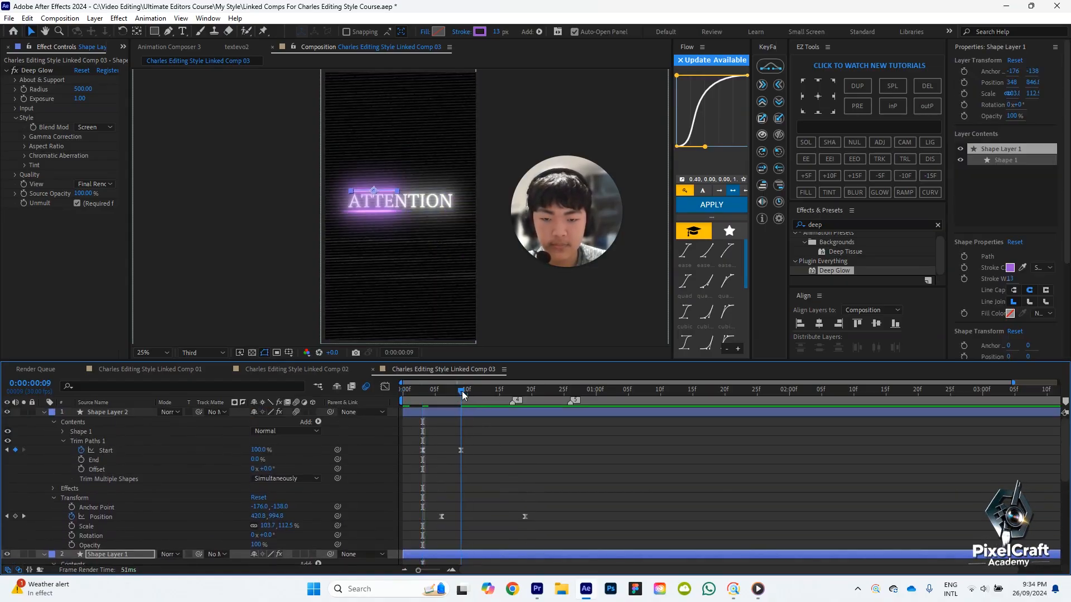
scroll(464, 446, down, 6)
click(463, 508)
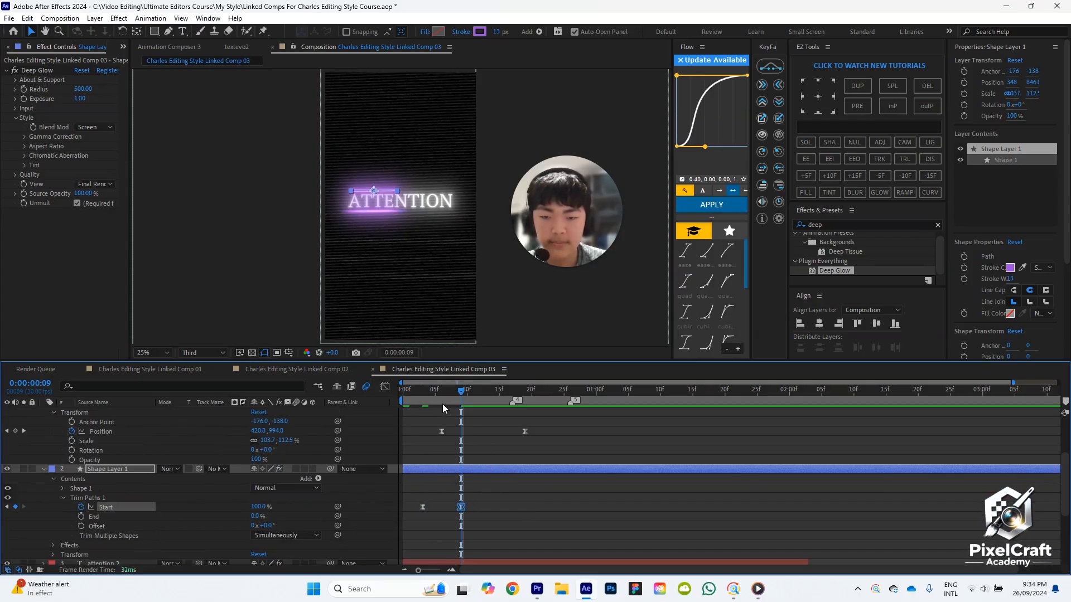
Keyframe Shape Layer 1's Position at frame 6 and at frame 19, moving it off-frame to X 1282 at frame 19.
drag(446, 397, 443, 397)
click(126, 467)
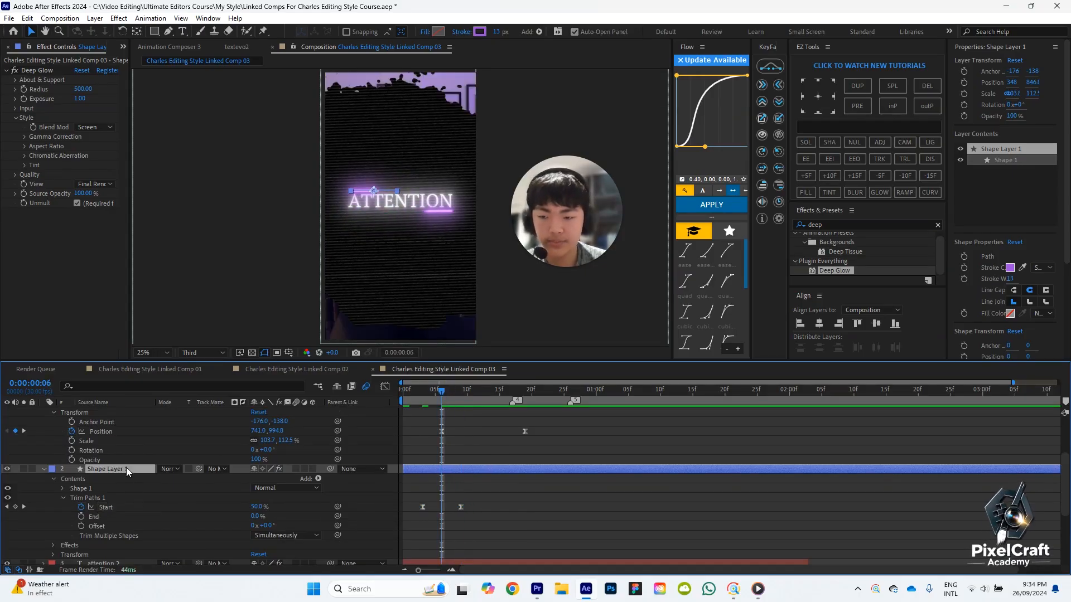
key(p)
click(72, 478)
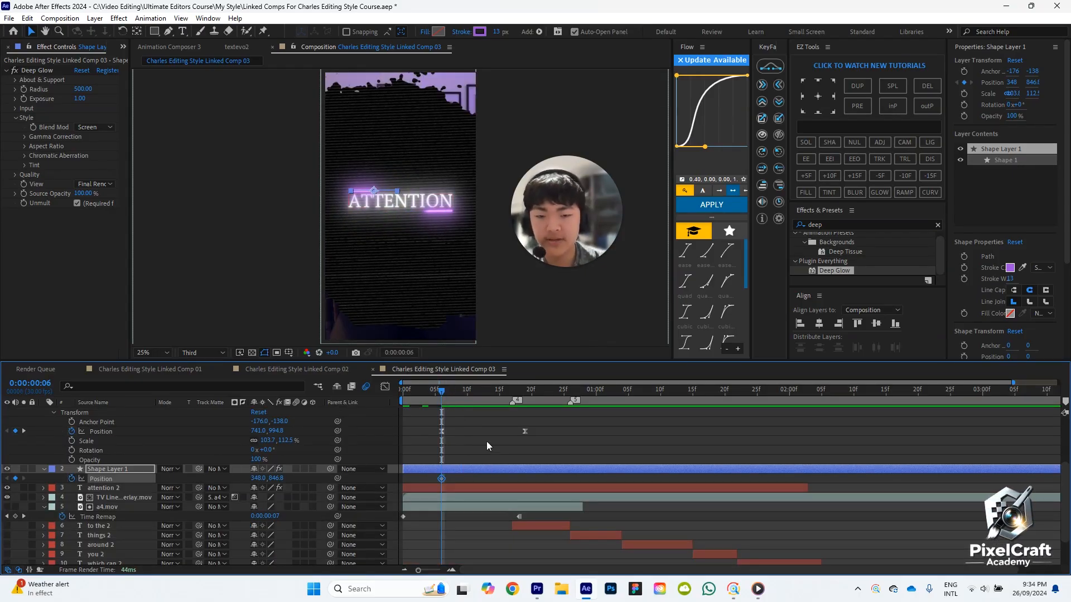
drag(534, 398, 525, 397)
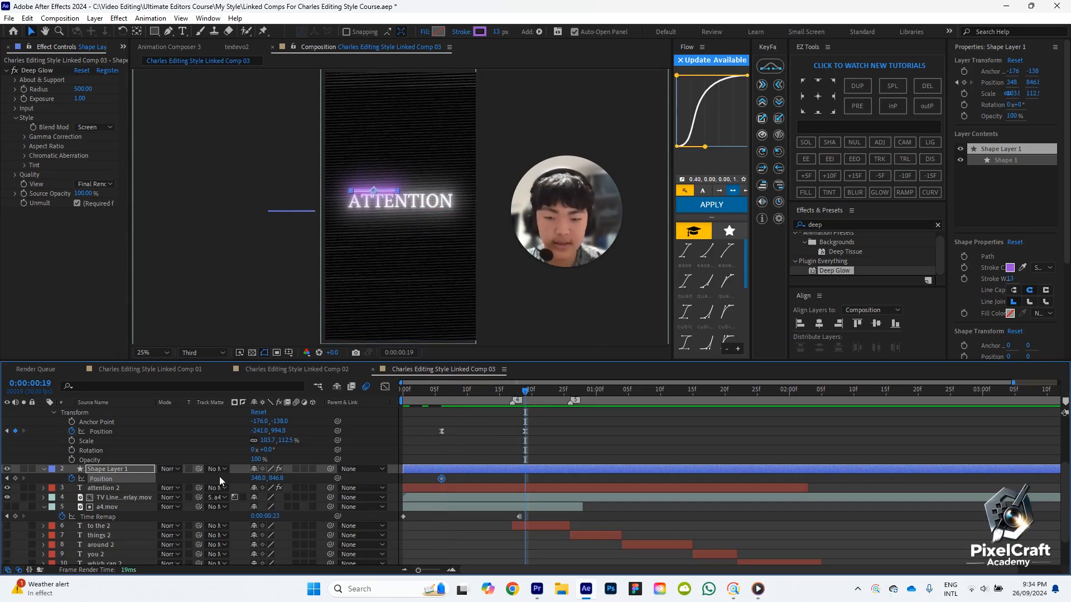
click(15, 479)
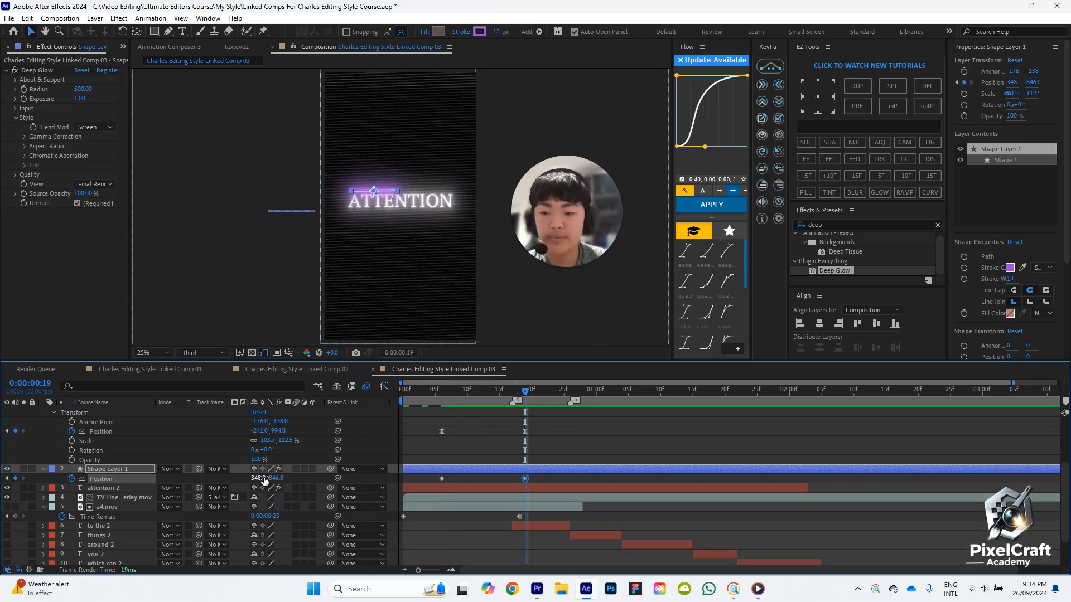
drag(281, 478, 656, 463)
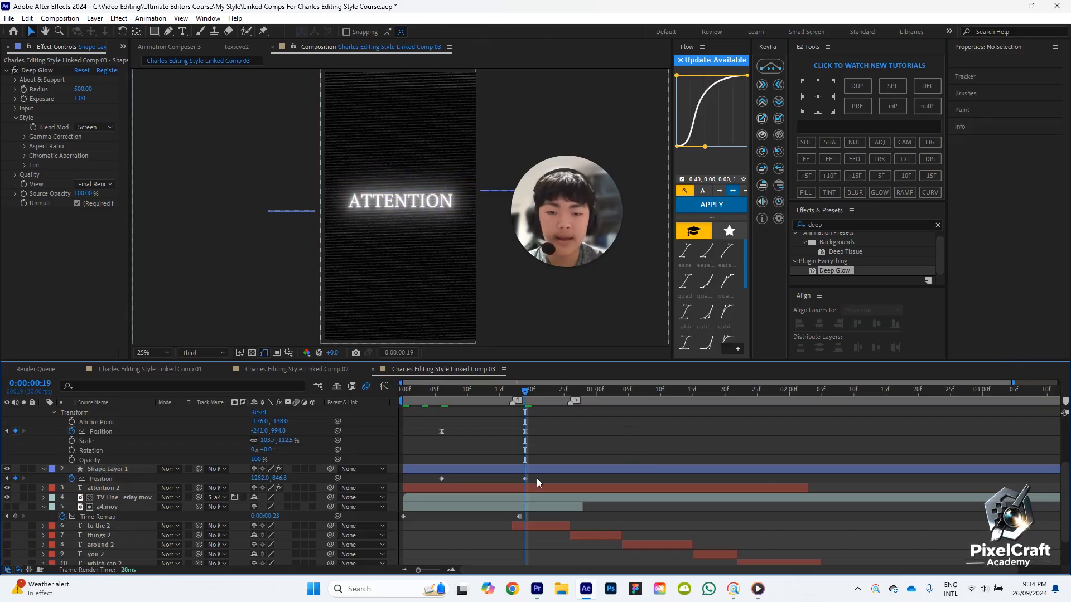
Apply the current Flow easing curve to both of Shape Layer 1's Position keyframes and play the opening from frame 0.
drag(537, 477, 423, 480)
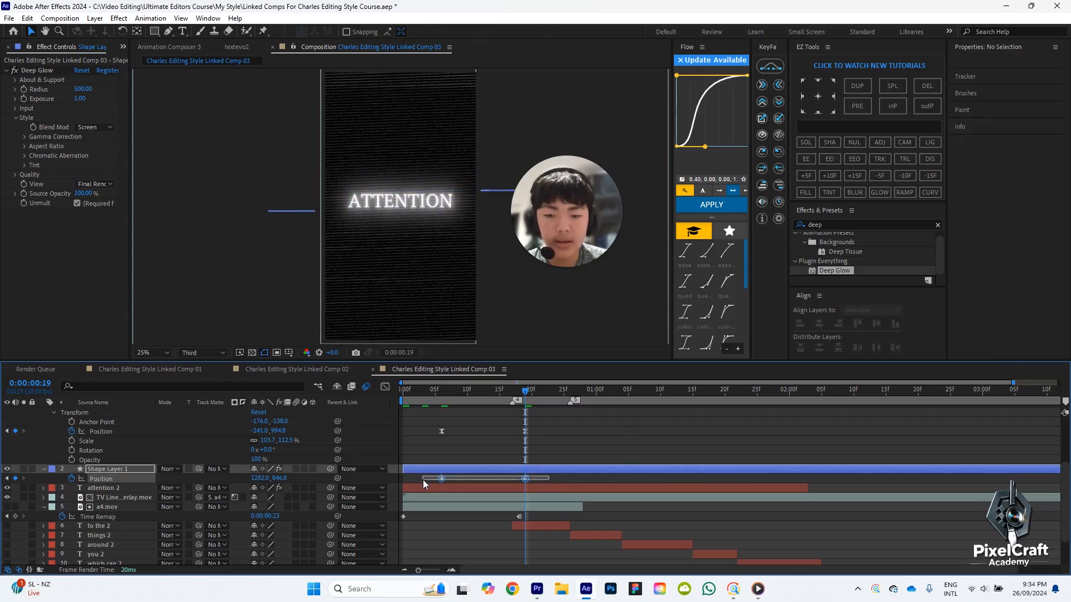
click(728, 215)
drag(459, 387, 397, 390)
click(587, 432)
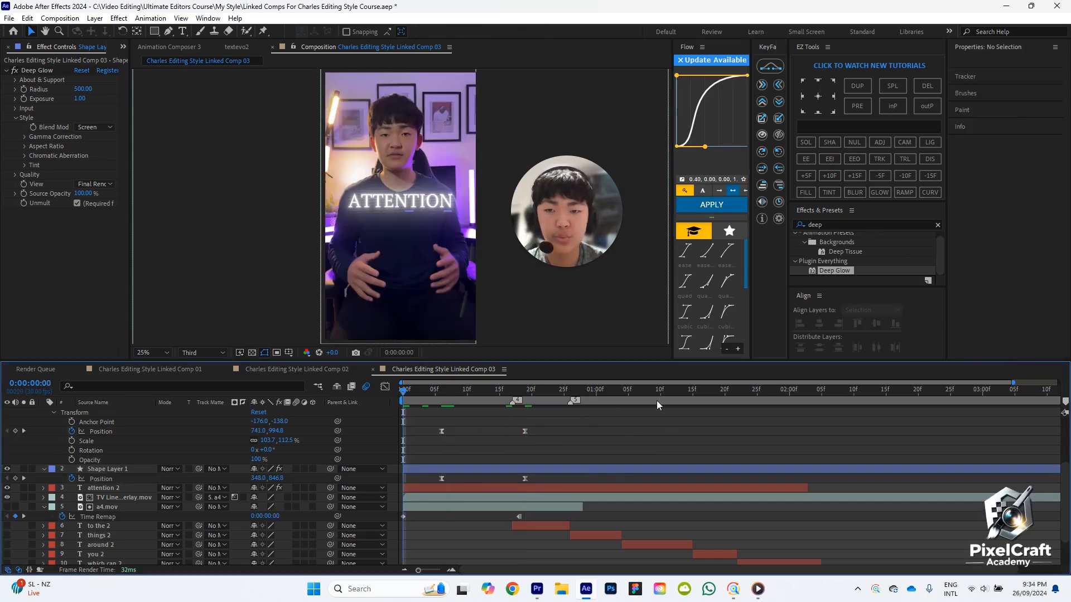
key(space)
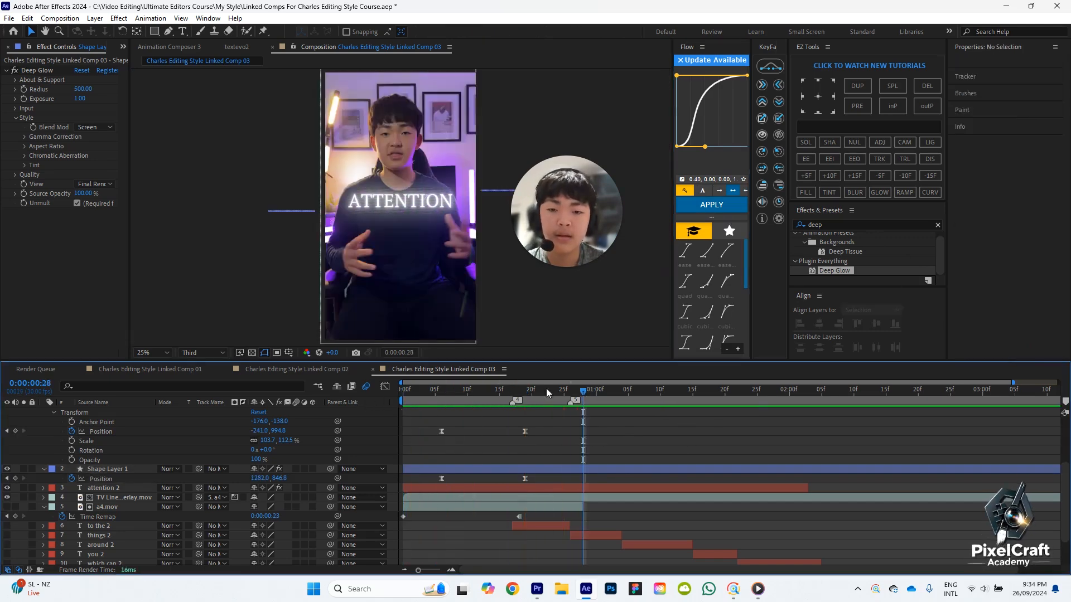
key(space)
Collapse both shape layers' properties and add a two-node camera named Camera 1 with its default settings.
scroll(686, 430, up, 3)
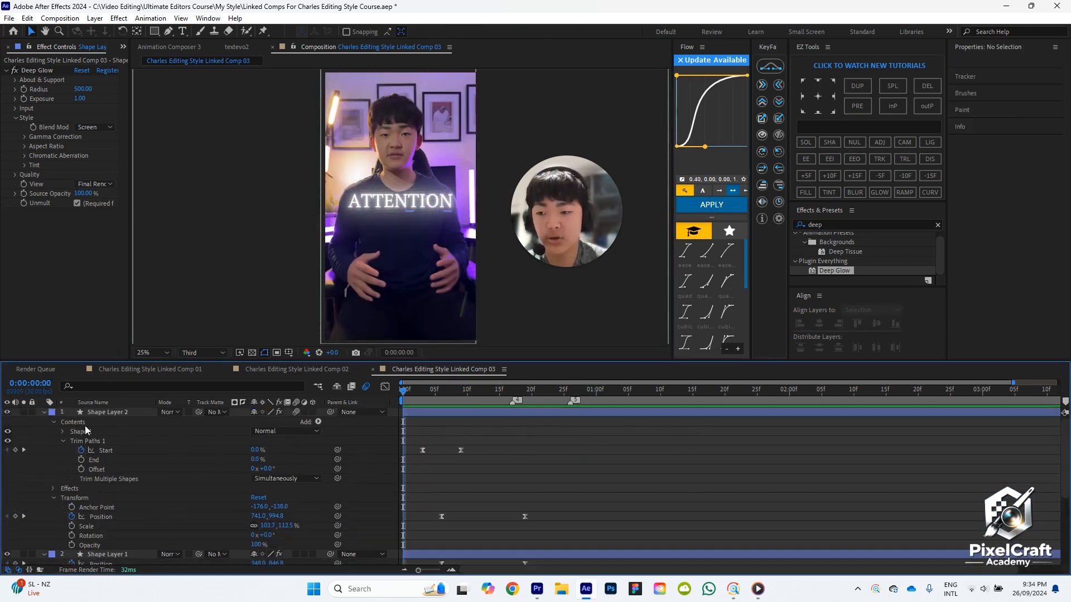
click(44, 412)
click(44, 422)
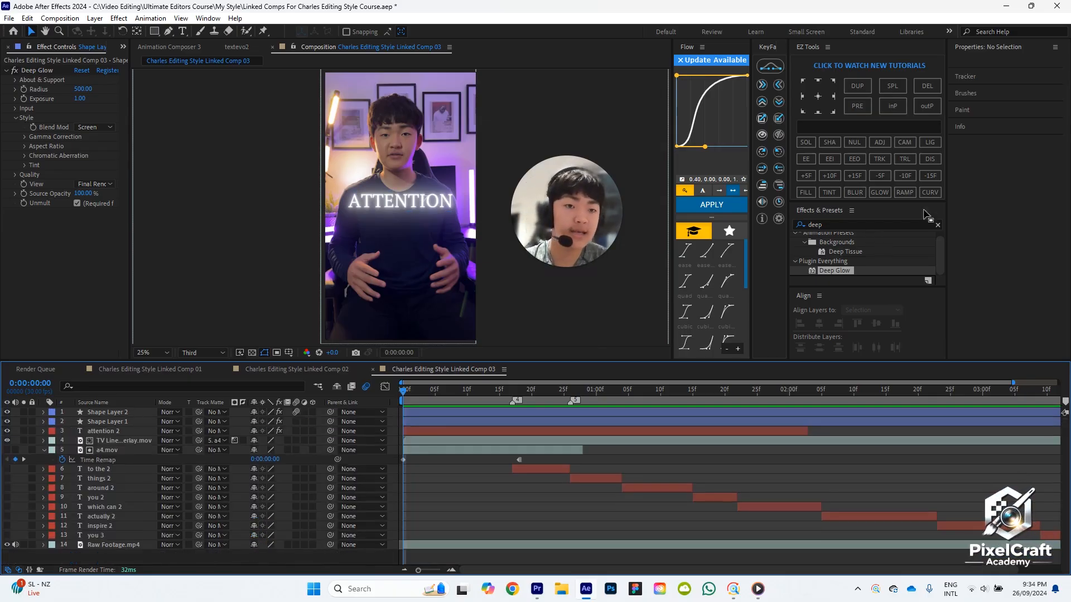
click(910, 142)
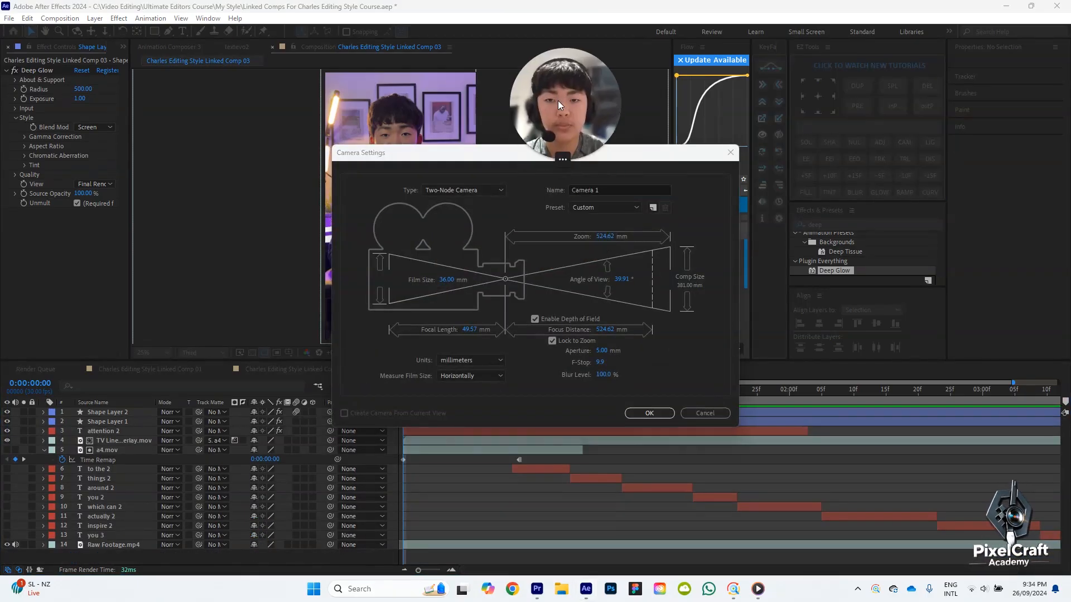
click(649, 413)
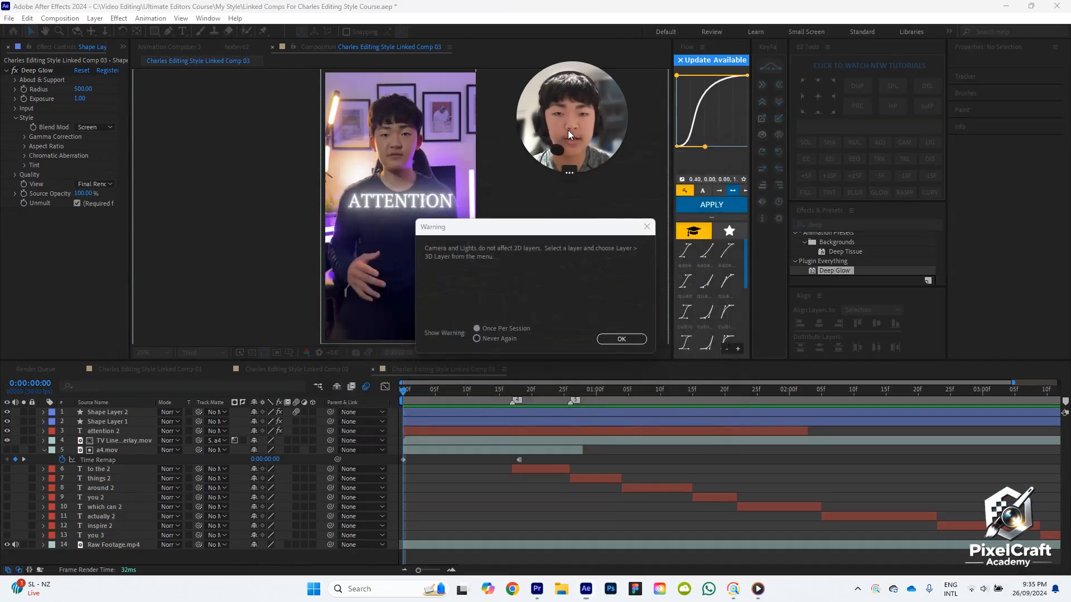
click(620, 338)
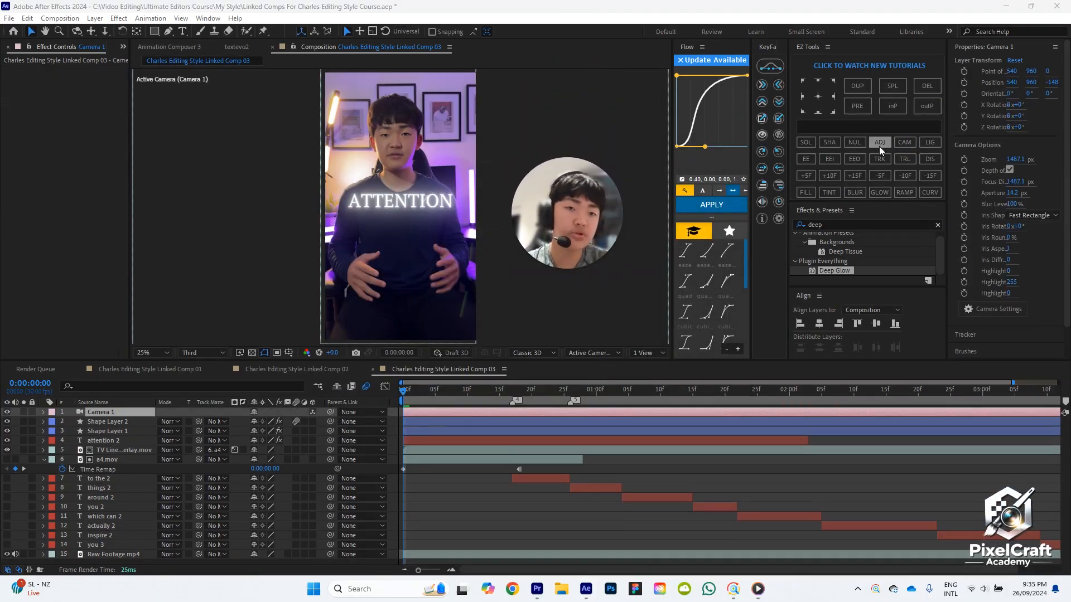
Add a null object, make it a 3D layer, and parent Camera 1 to it.
click(858, 144)
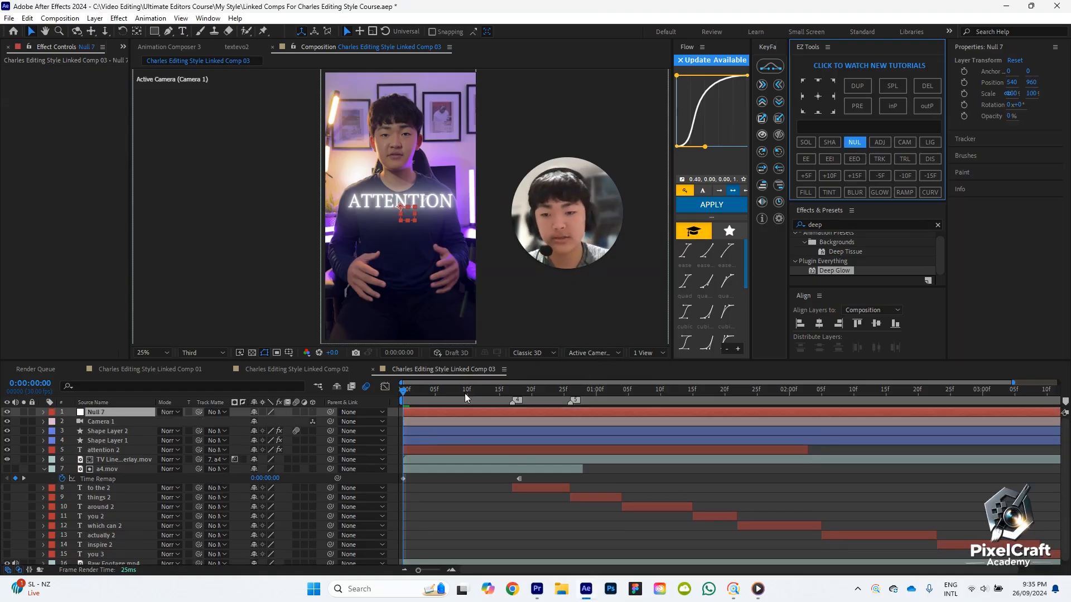
click(313, 413)
drag(330, 422, 112, 412)
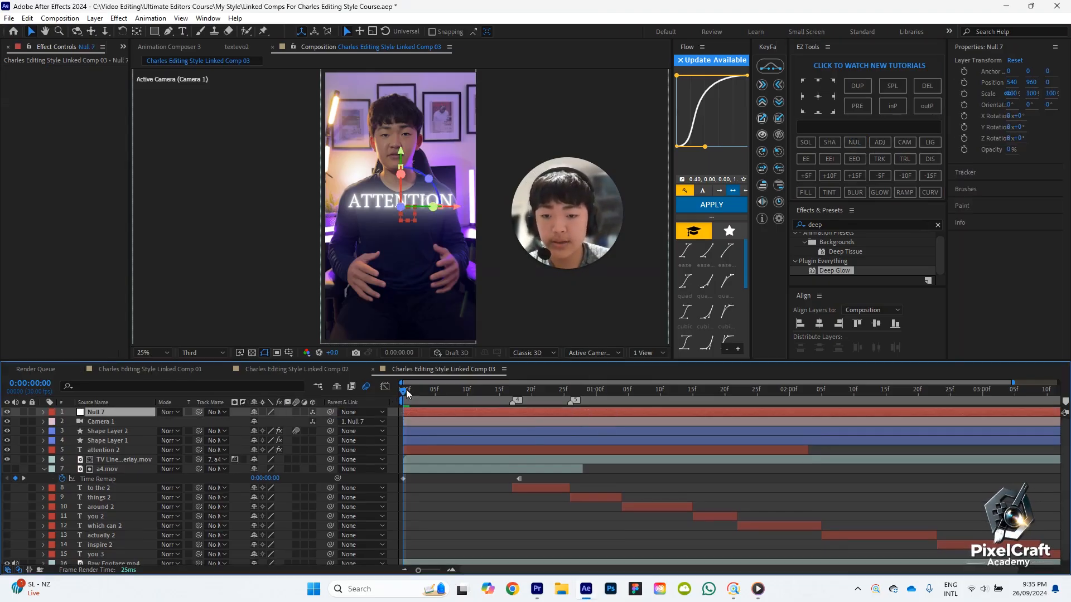
Make Shape Layer 2, Shape Layer 1 and the attention 2 text 3D layers.
click(436, 389)
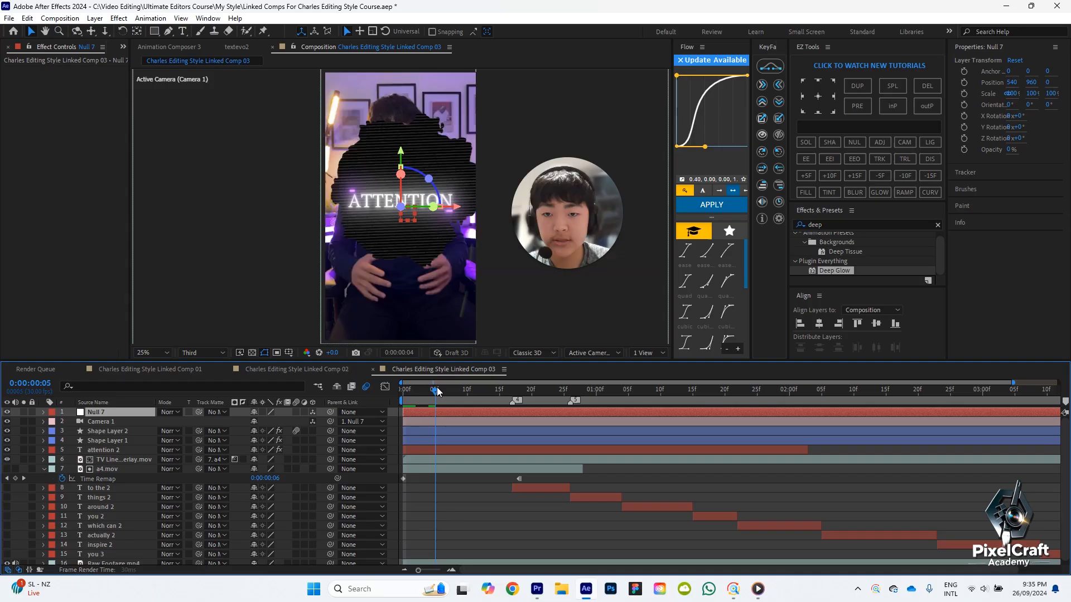
click(313, 431)
click(313, 440)
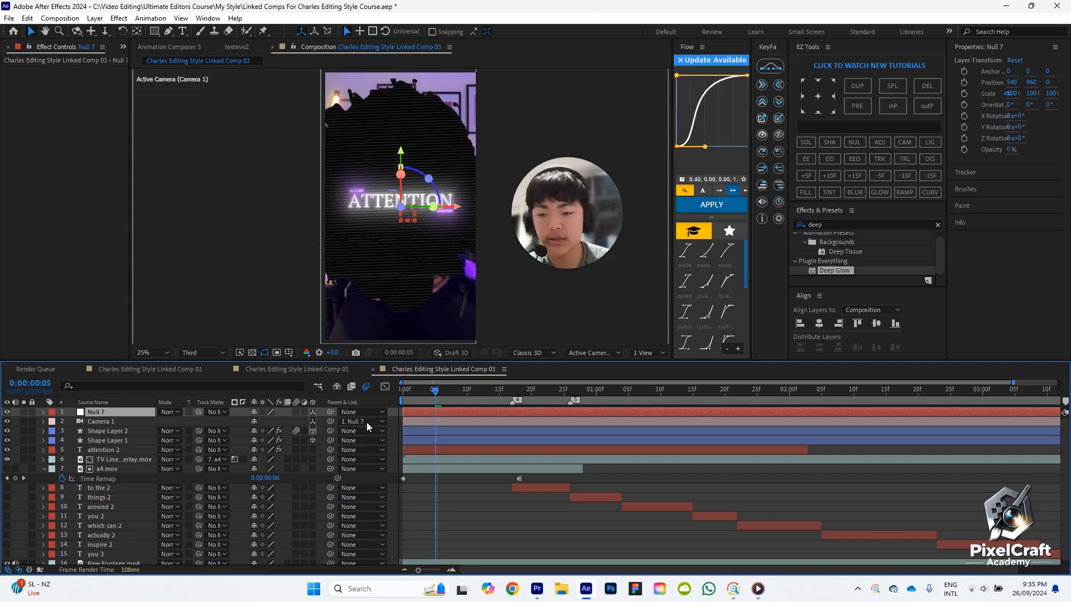
click(118, 449)
click(313, 450)
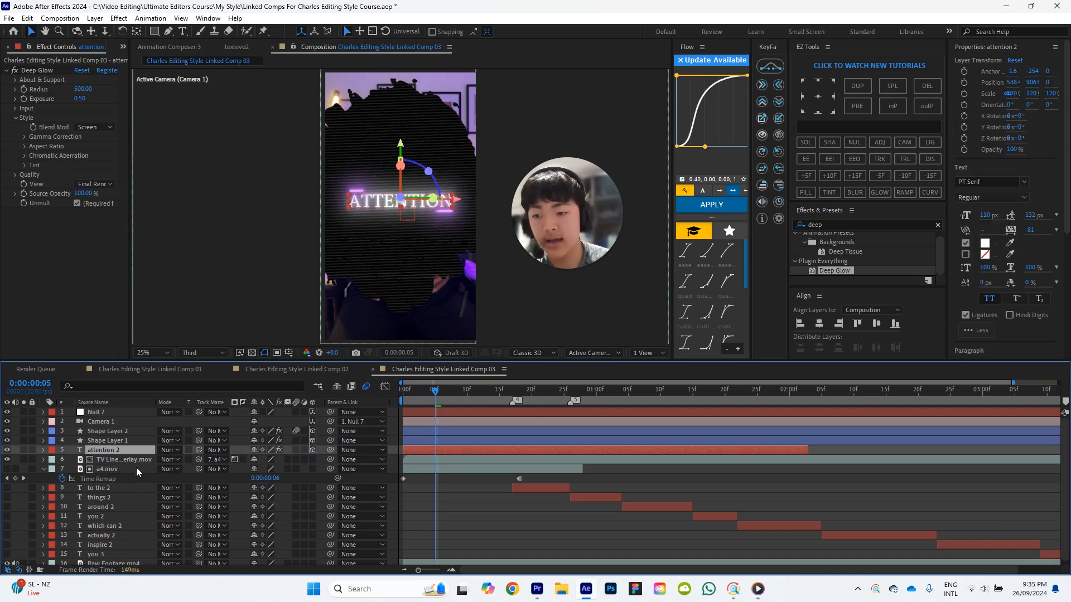
Examine frames 26 to 28 to check where the a4.mov matte ends relative to the TV lines overlay and captions.
click(519, 487)
mouse_move(567, 391)
mouse_down()
mouse_move(587, 392)
mouse_move(570, 390)
mouse_up()
click(577, 390)
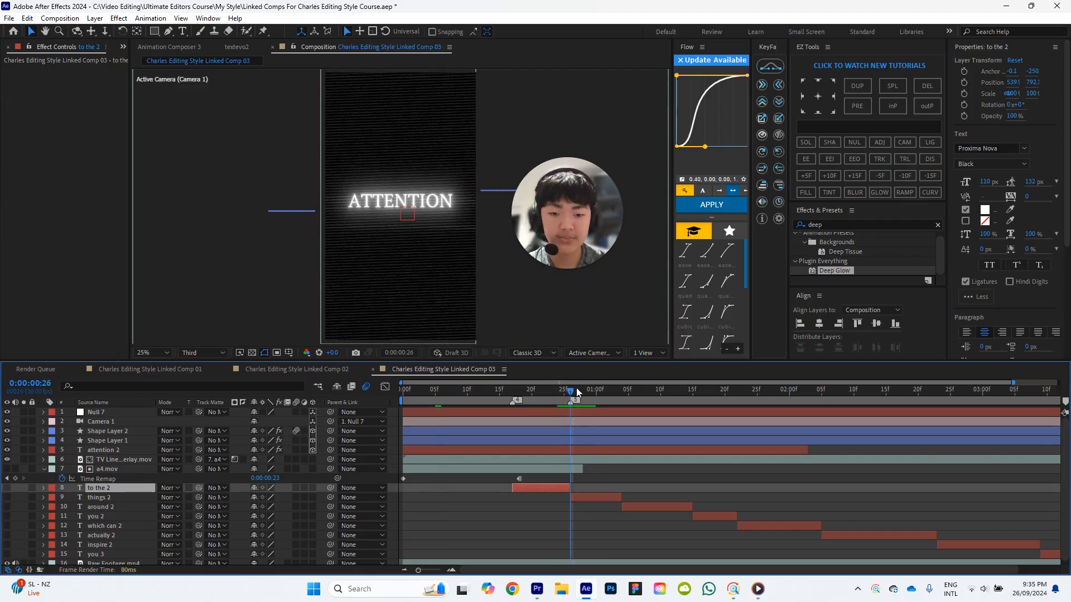
drag(567, 390, 584, 387)
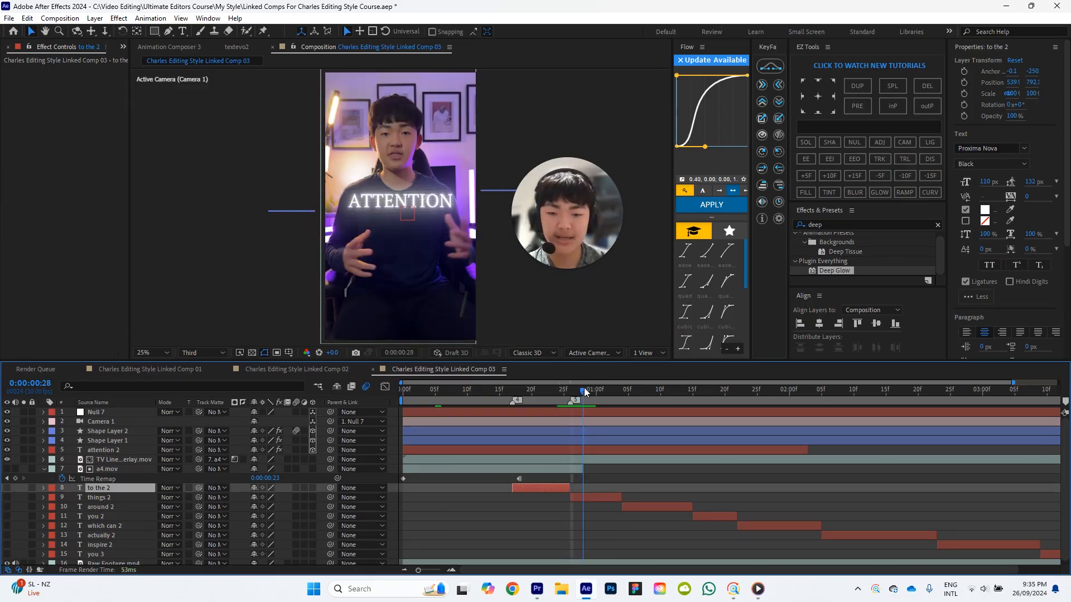
click(621, 462)
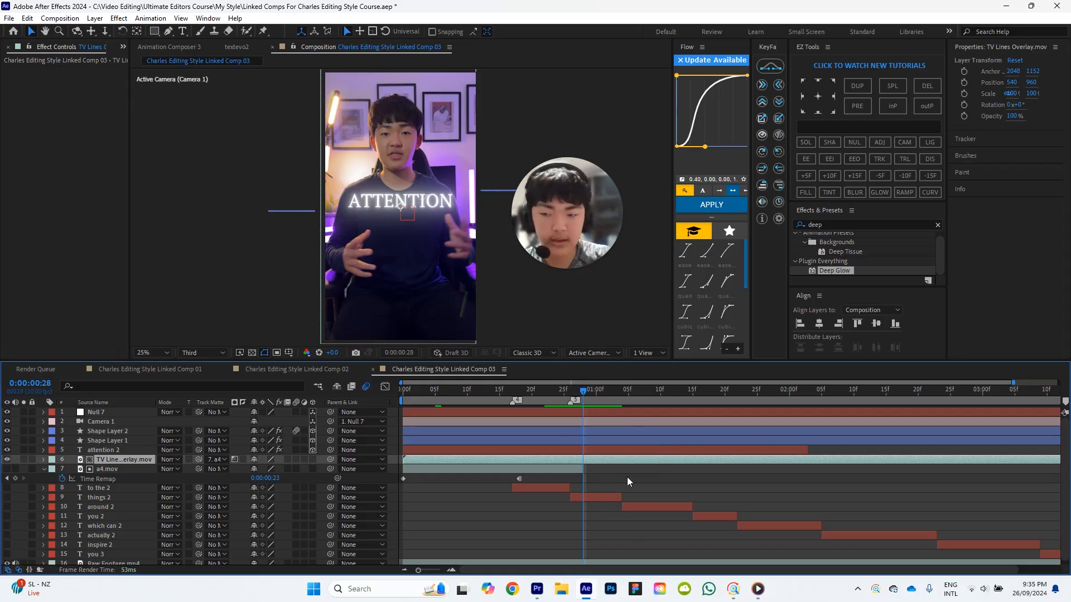
click(627, 476)
click(573, 392)
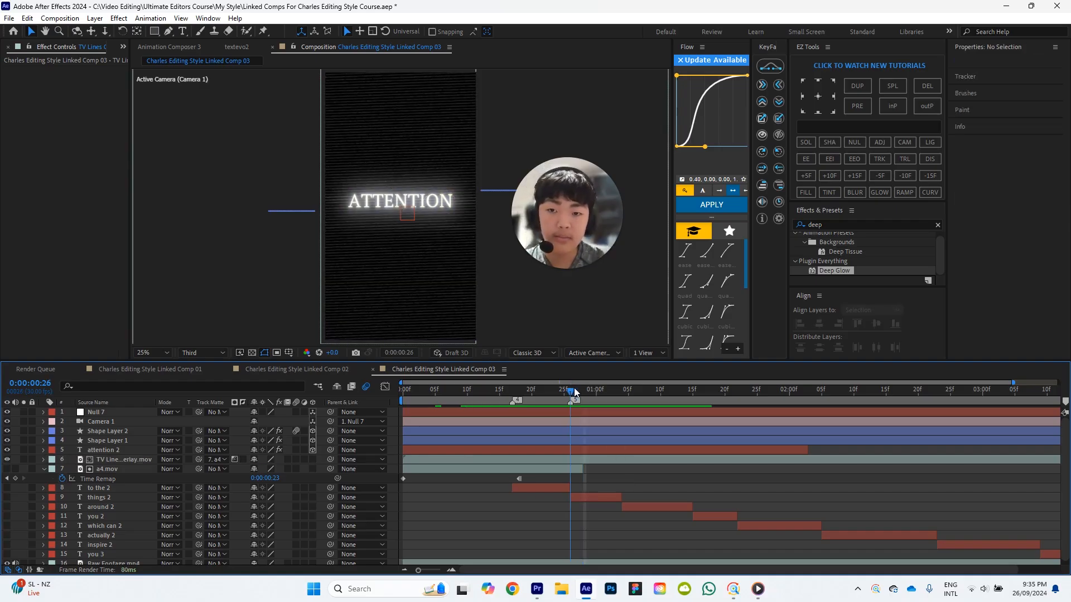
drag(574, 392, 582, 392)
Add another TV Lines Overlay.mov from the project to the composition, directly above the existing matted overlay layer.
click(123, 47)
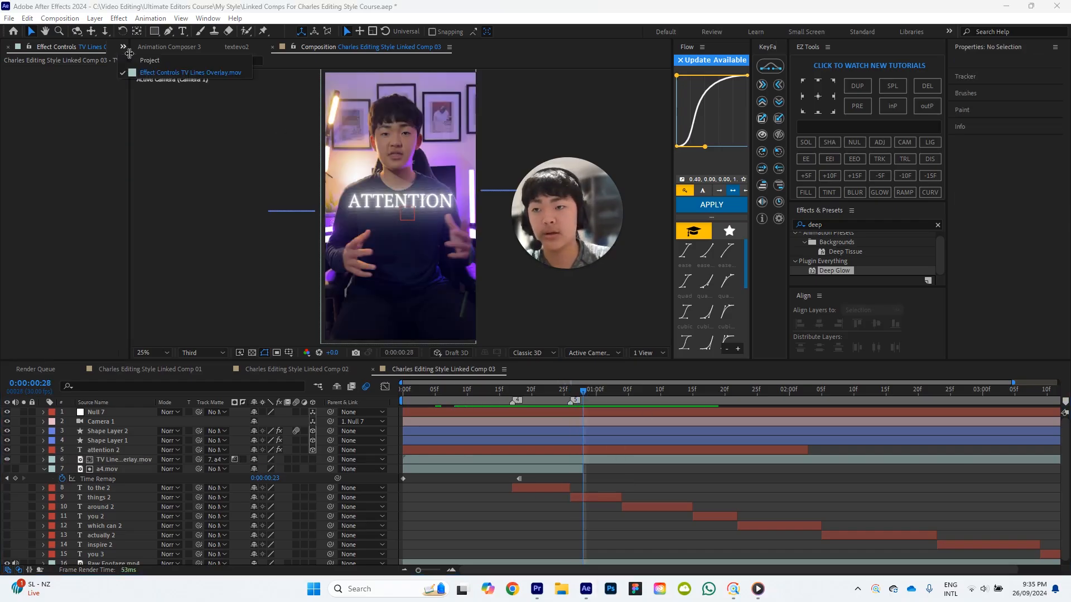
click(150, 59)
click(61, 284)
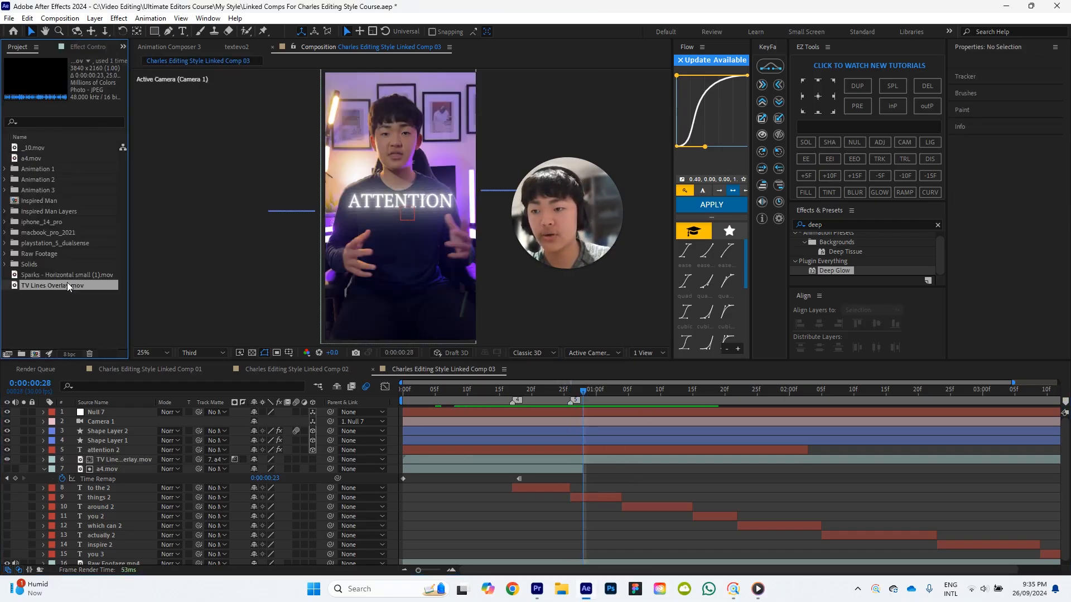
click(161, 459)
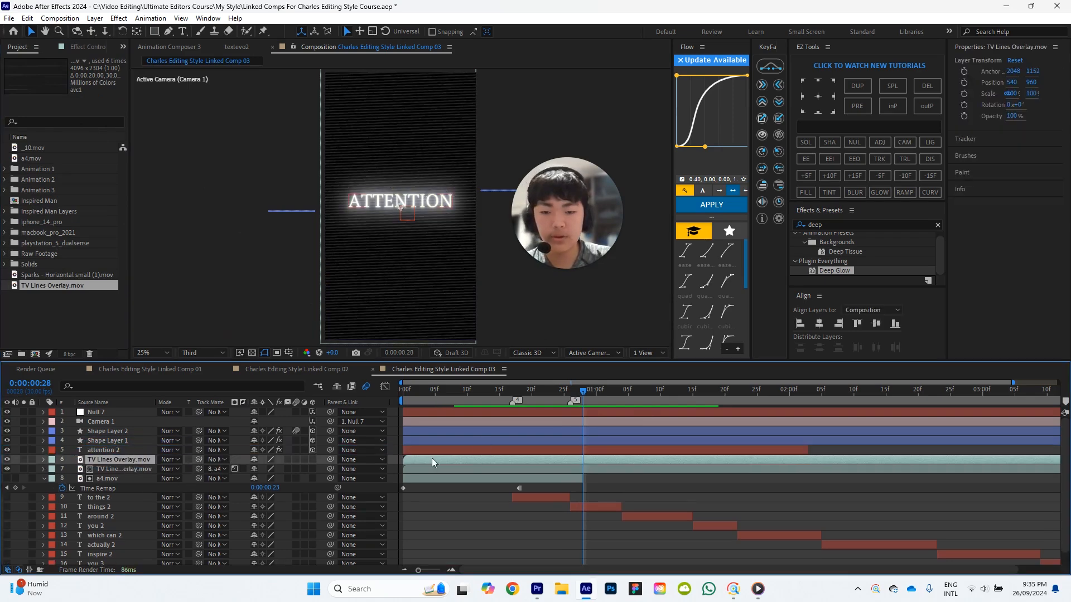
Trim the start of the added TV Lines Overlay layer to frame 28, where the a4.mov matte ends.
shift+click(617, 461)
mouse_move(627, 460)
mouse_down()
mouse_move(788, 458)
mouse_move(647, 461)
mouse_up()
drag(570, 398, 578, 401)
drag(628, 458, 411, 462)
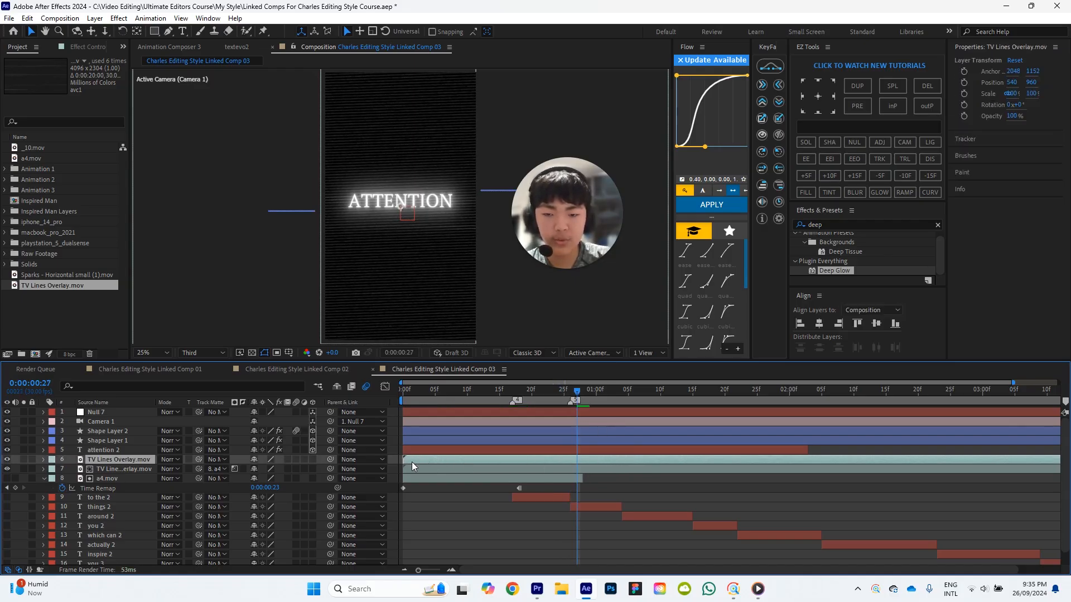
key(Page_Down)
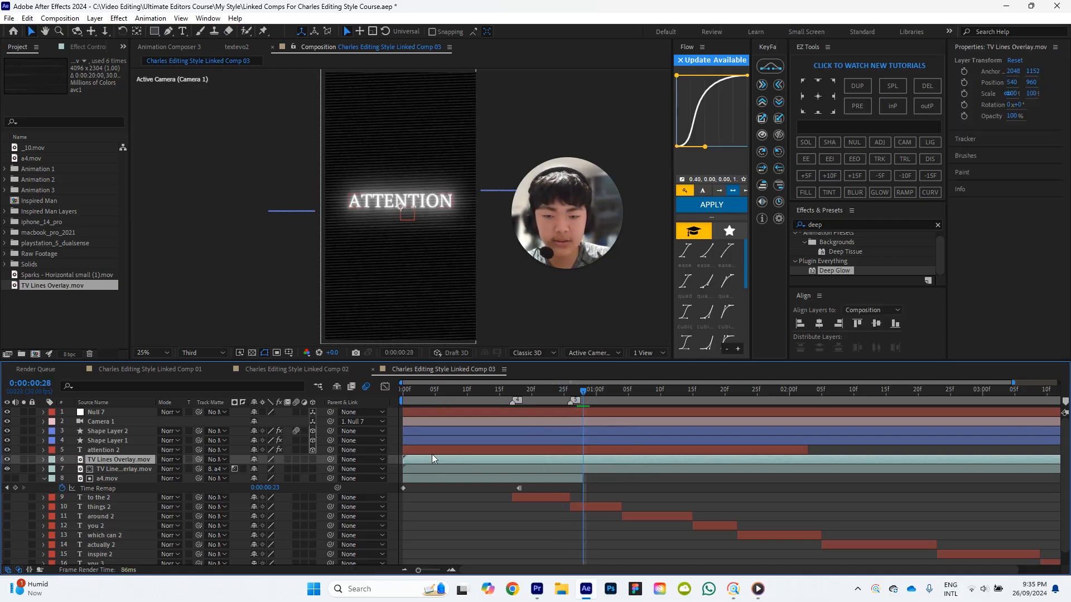
drag(401, 459, 584, 463)
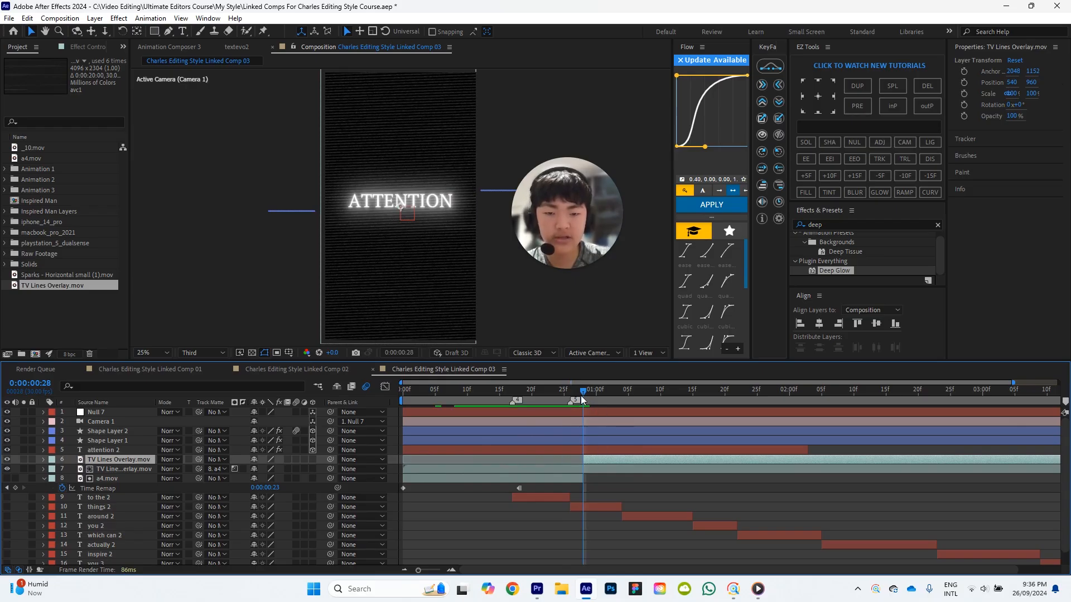
Play back the composition from frame 24 to check the handoff between the two TV Lines Overlay layers.
key(Page_Up)
key(Page_Up)
key(Page_Up)
key(Page_Up)
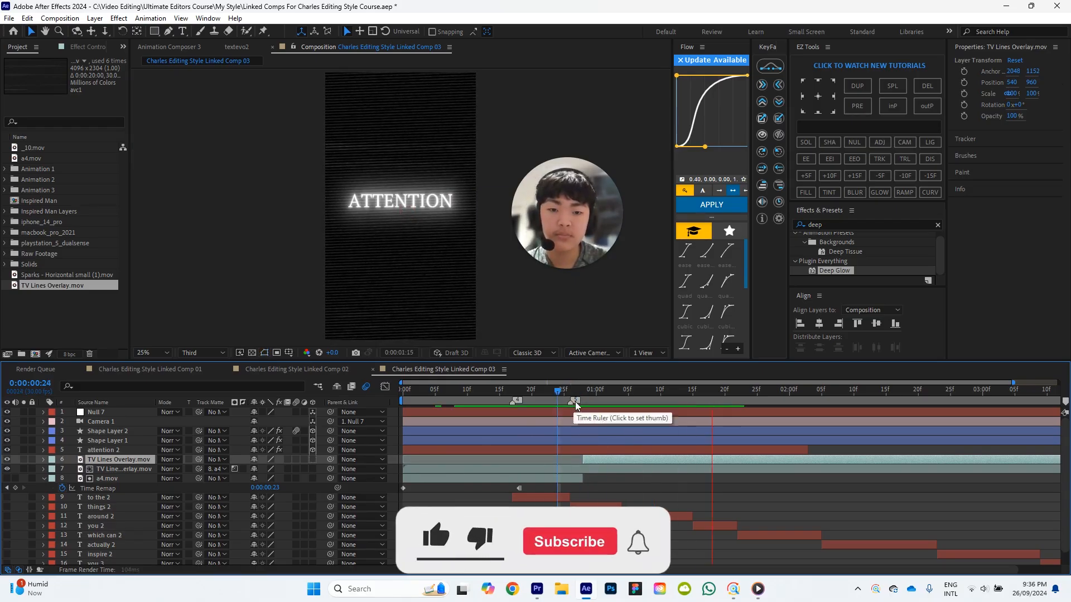
click(565, 391)
key(space)
click(596, 391)
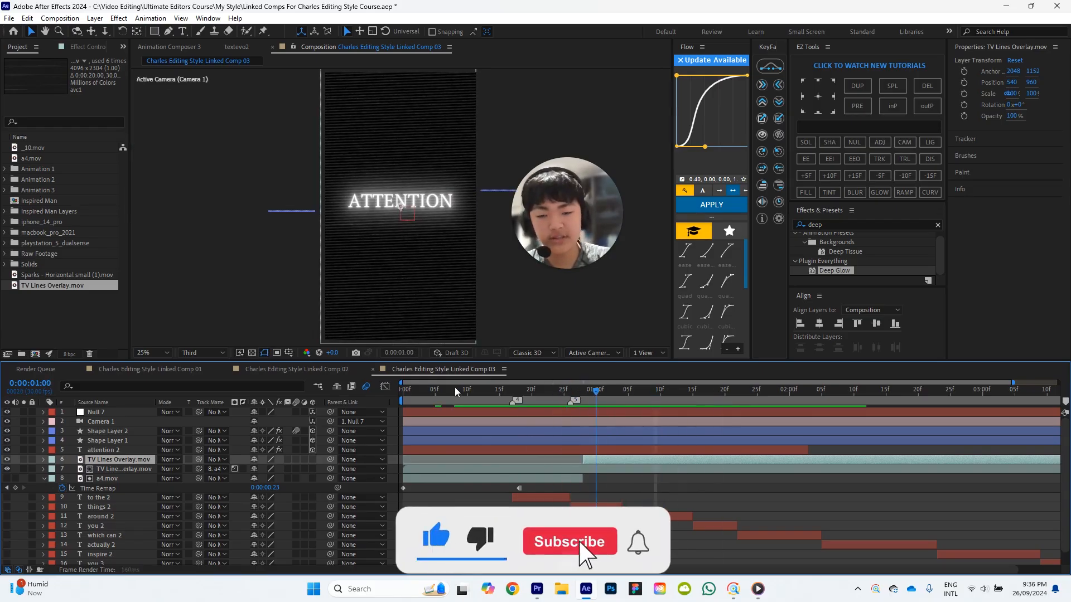
drag(455, 388, 409, 376)
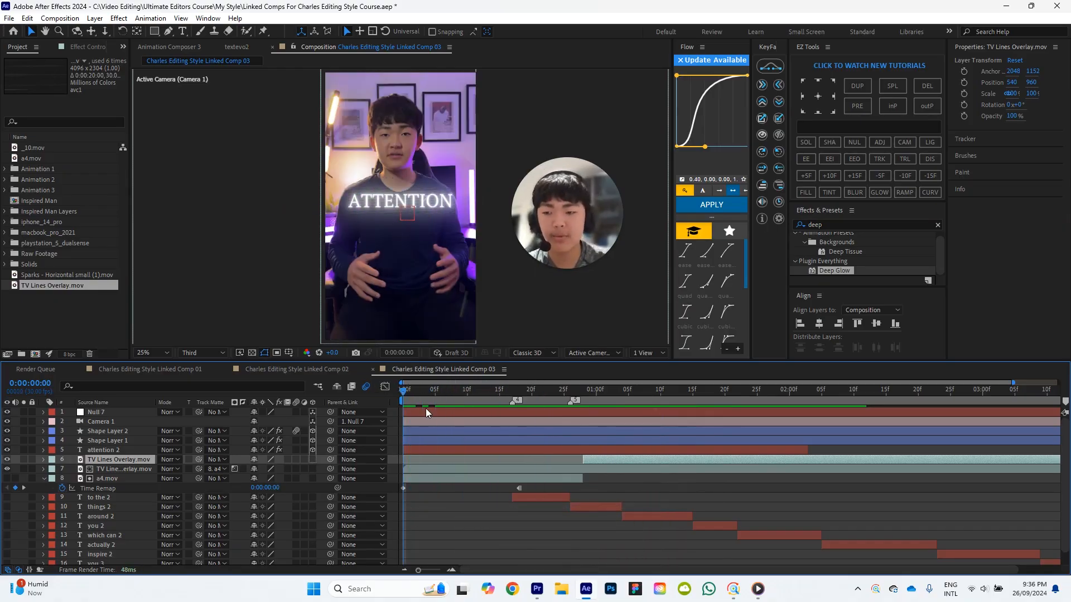
click(463, 489)
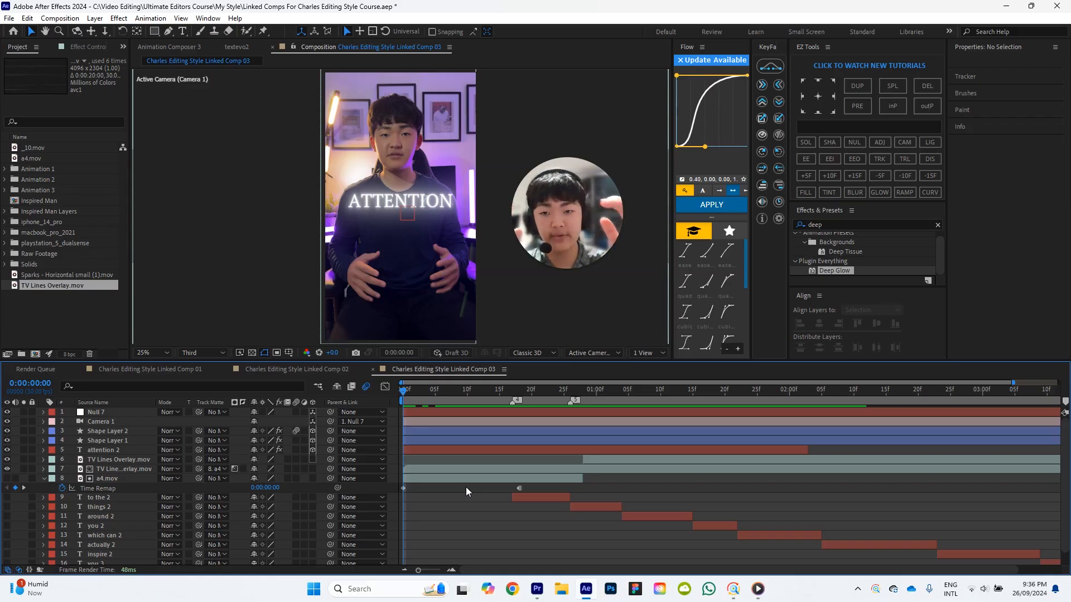
click(98, 412)
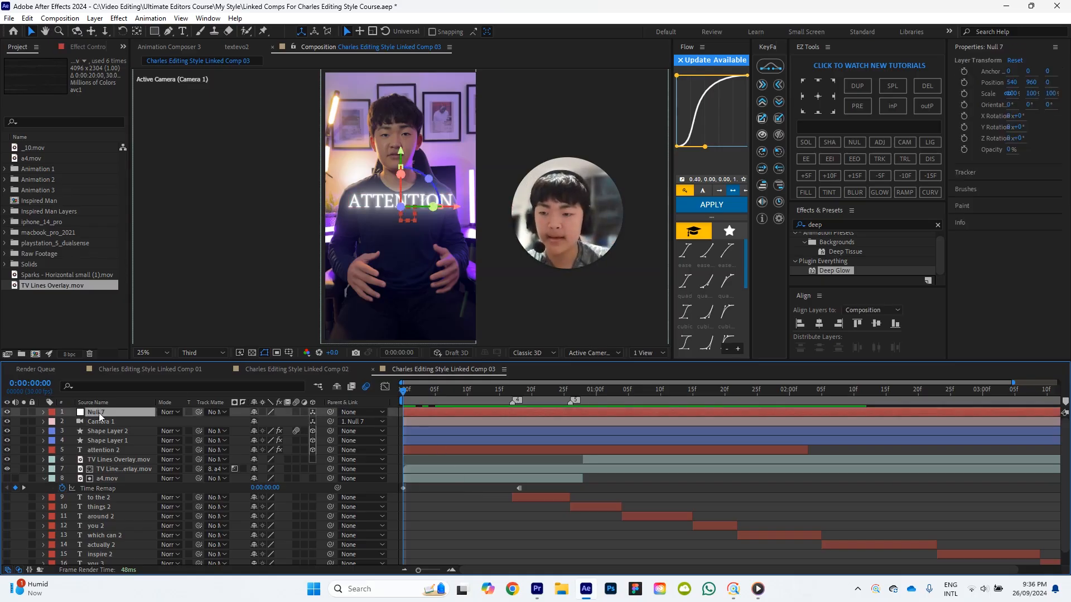
click(118, 422)
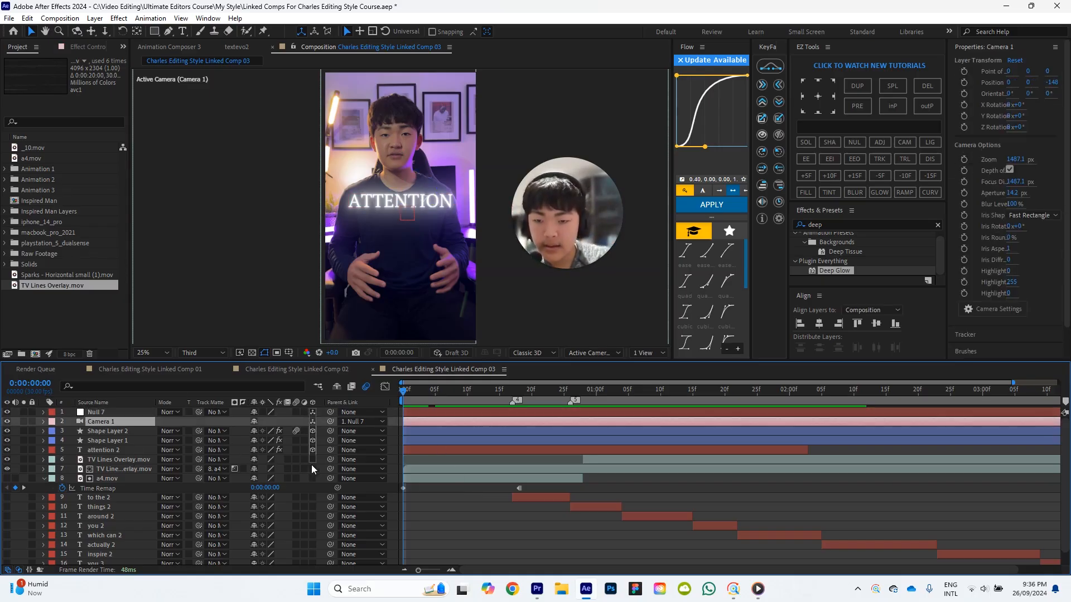
click(123, 460)
shift+click(143, 469)
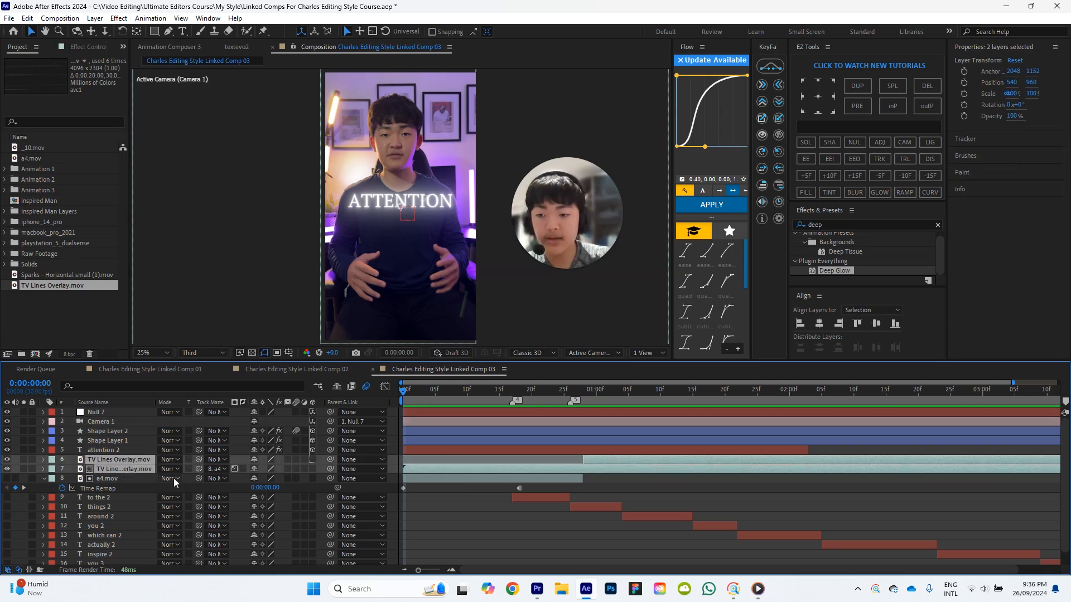
click(632, 491)
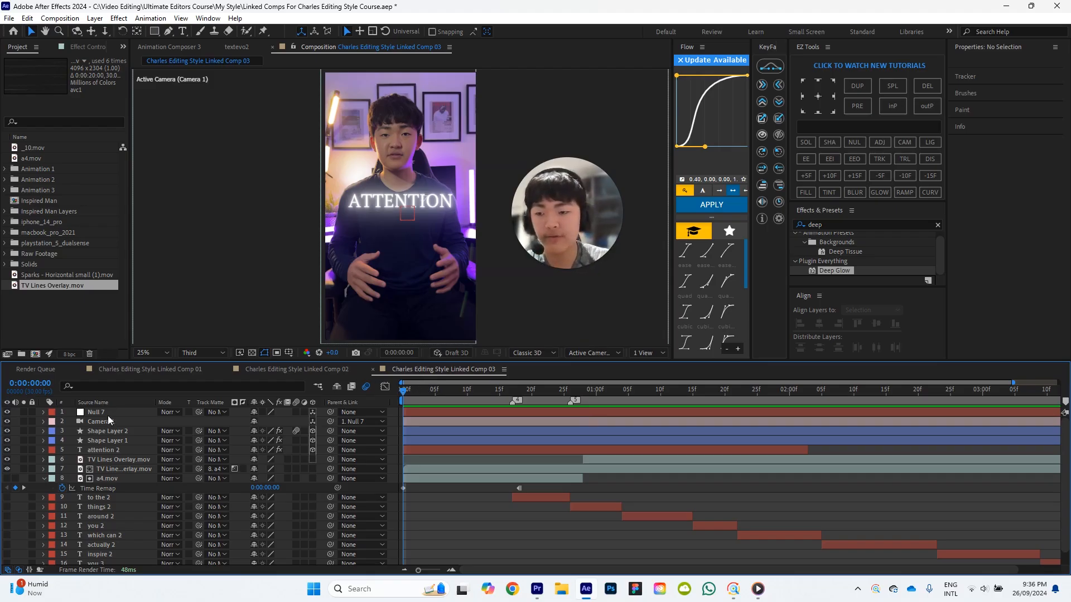
click(122, 451)
click(647, 488)
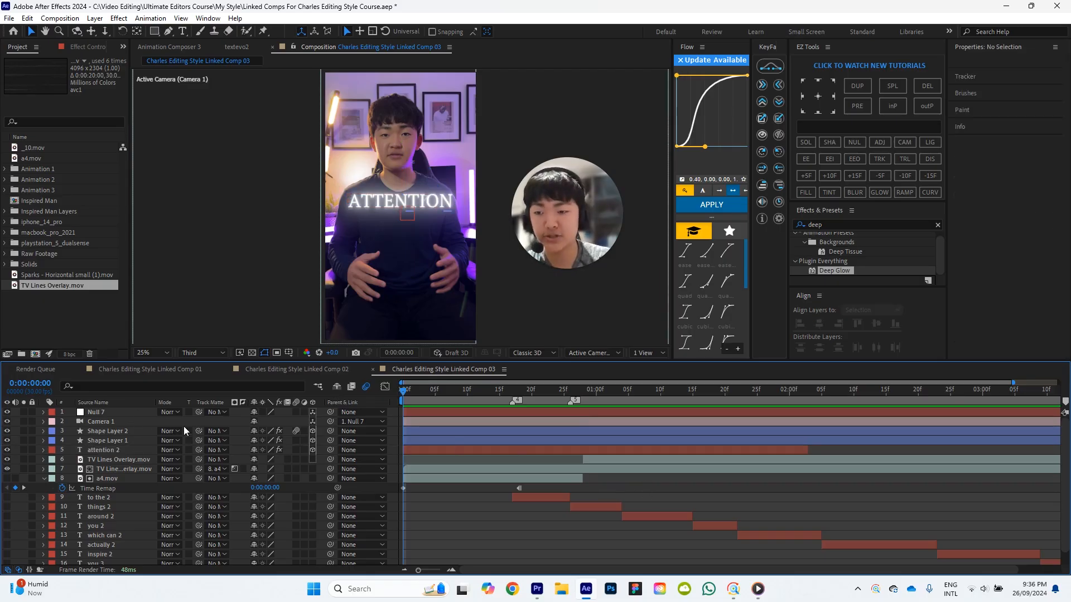
Keyframe Null 7's position at frame 10 and at frame 26, with the frame 26 Z position set to 1017.
click(109, 410)
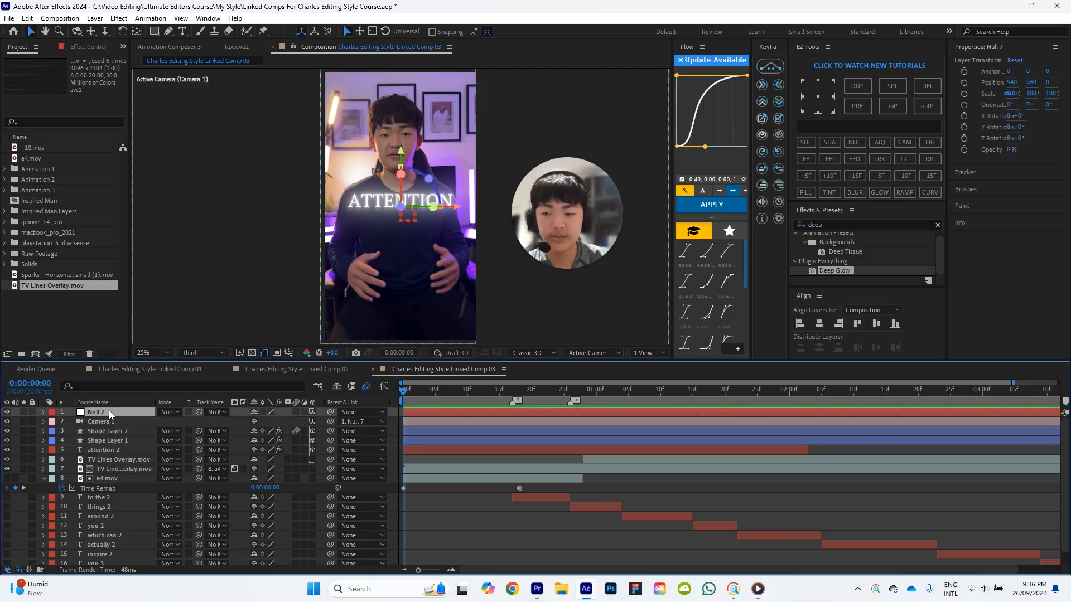
key(p)
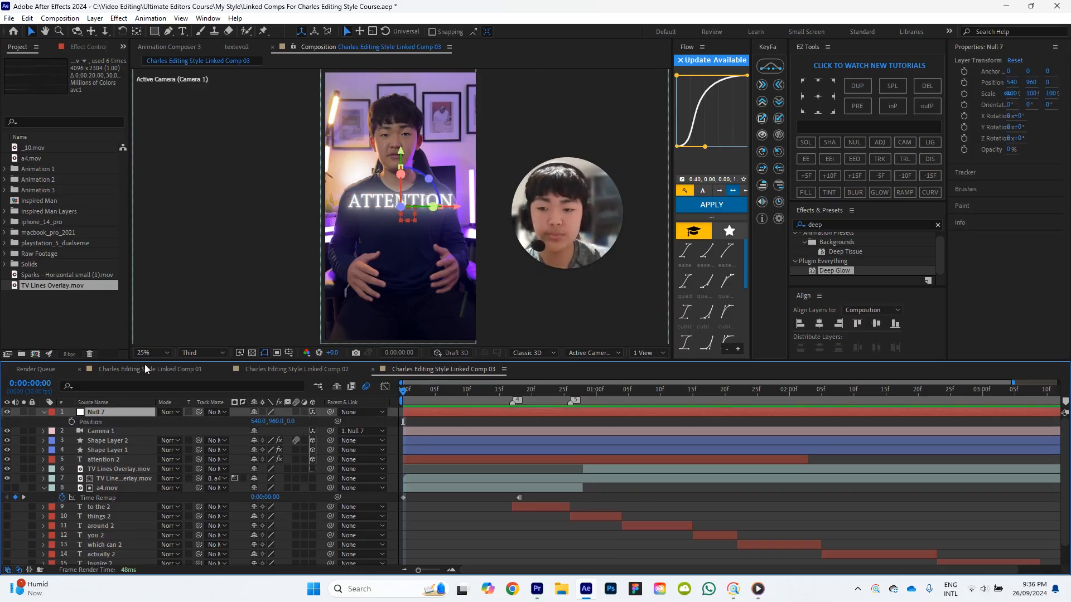
click(72, 421)
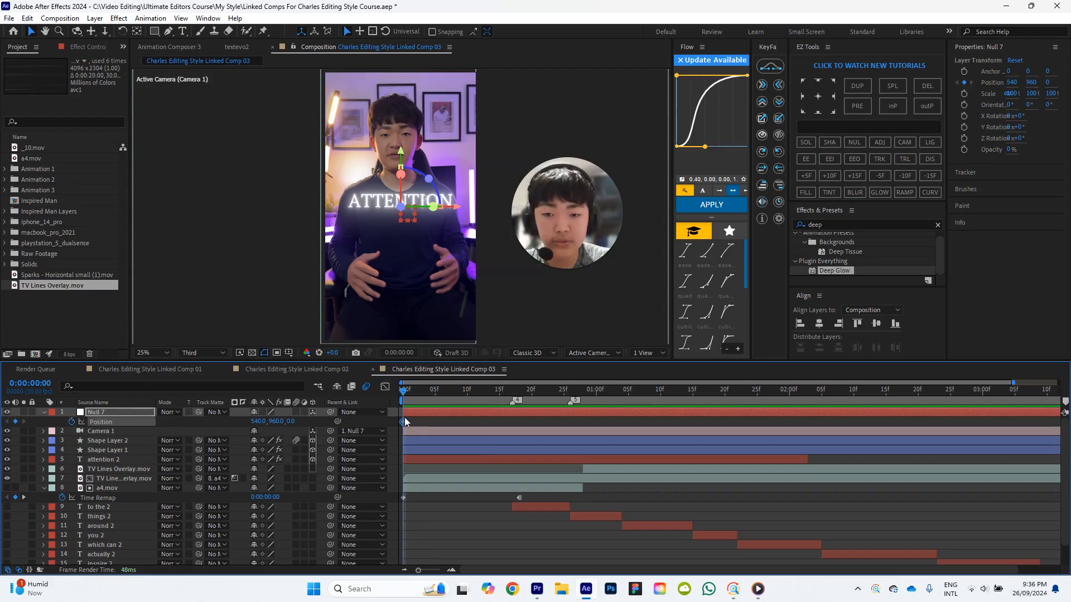
drag(441, 390, 569, 391)
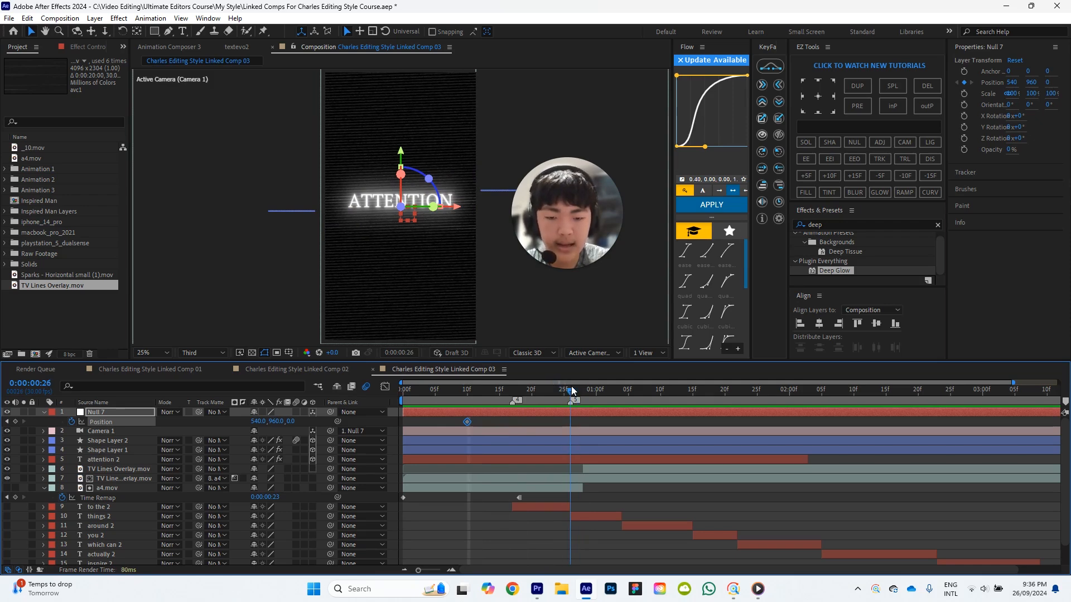
drag(571, 390, 566, 389)
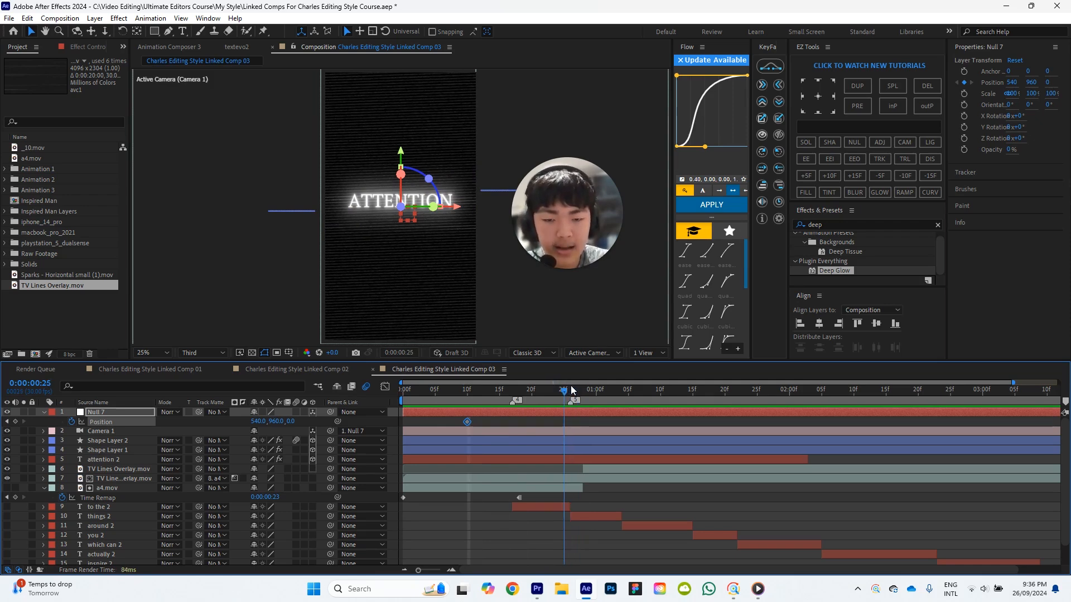
click(571, 390)
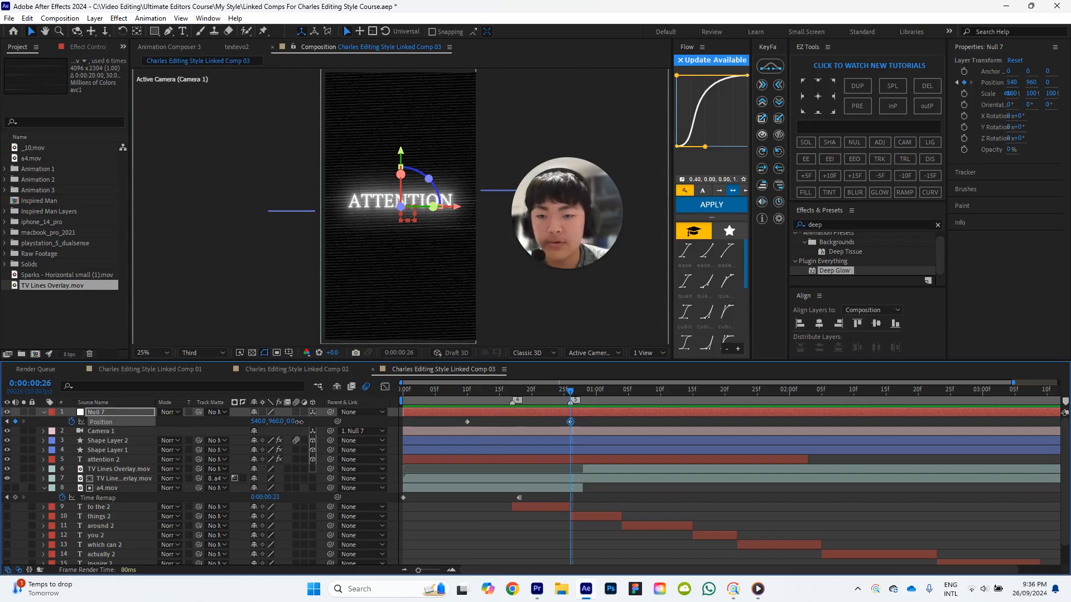
drag(299, 422, 865, 429)
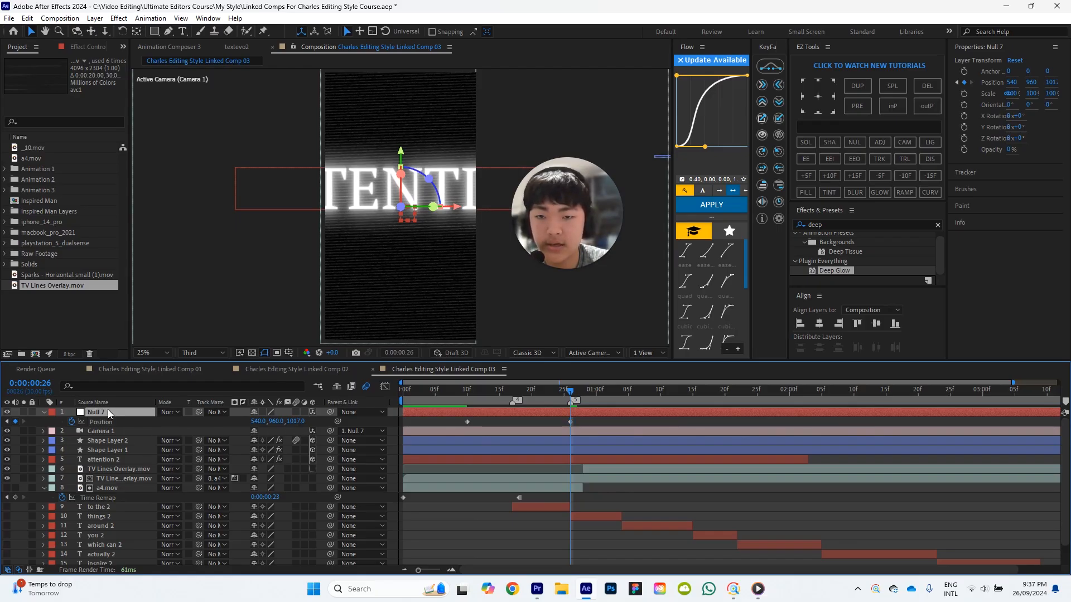
Reveal Null 7's rotation properties alongside its position and set the Z rotation to 90°.
key(shift+r)
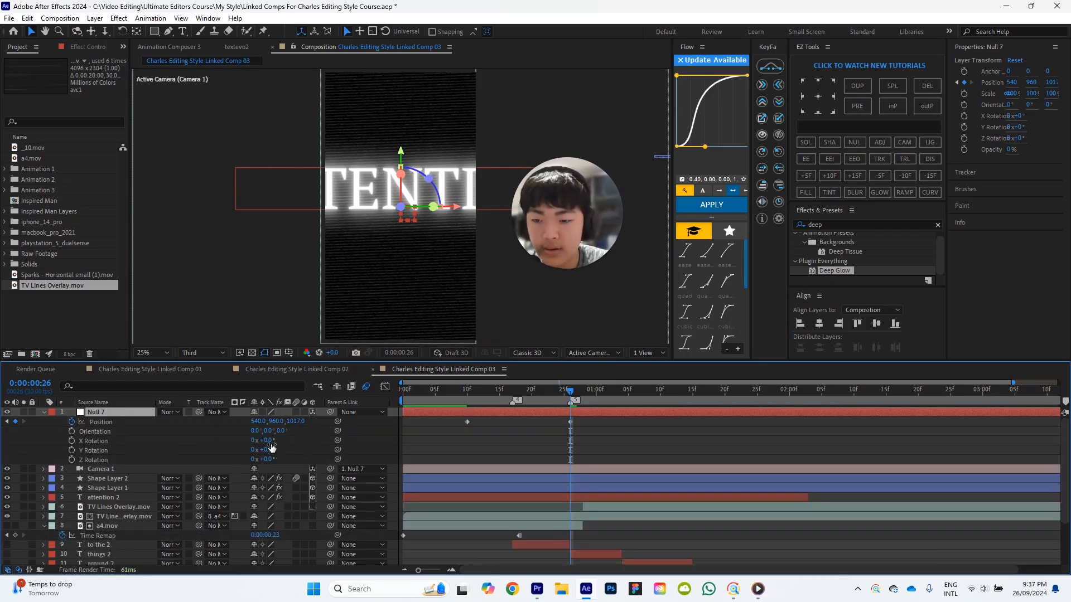
drag(267, 460, 311, 452)
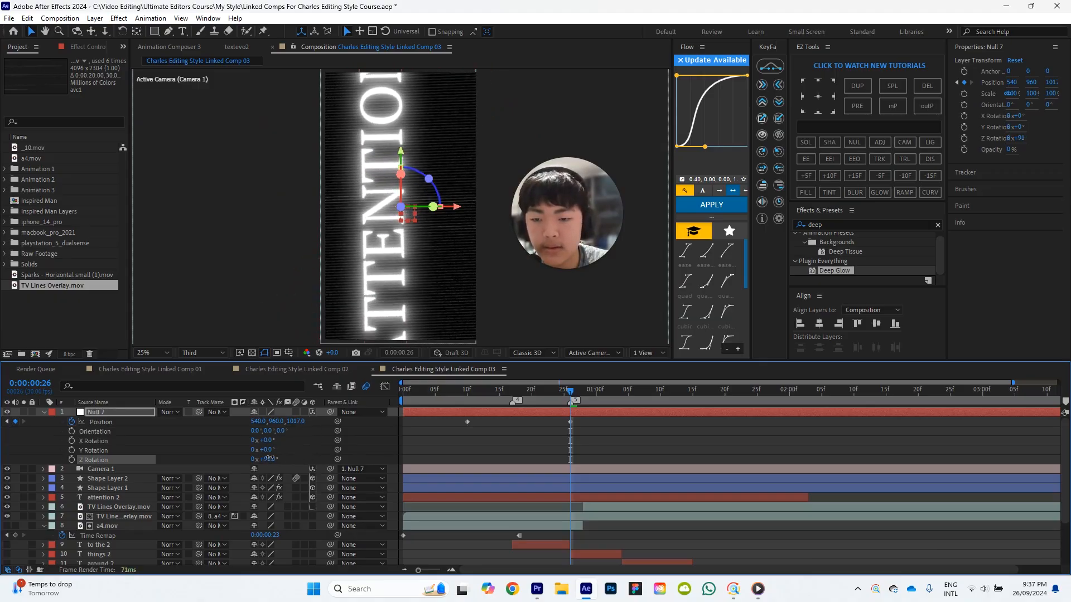
text(90)
key(Return)
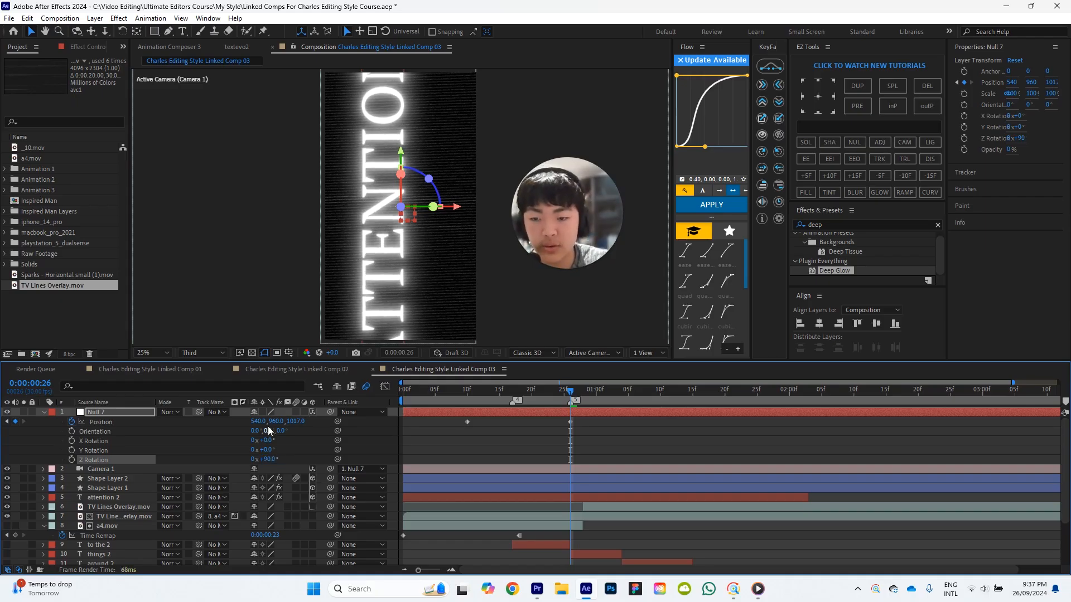
Adjust Null 7's position at frame 26 to Y 920 and Z 1172 so the rotated text is centred and closer.
mouse_move(261, 422)
mouse_down()
mouse_move(294, 422)
mouse_move(255, 426)
mouse_up()
key(ctrl+z)
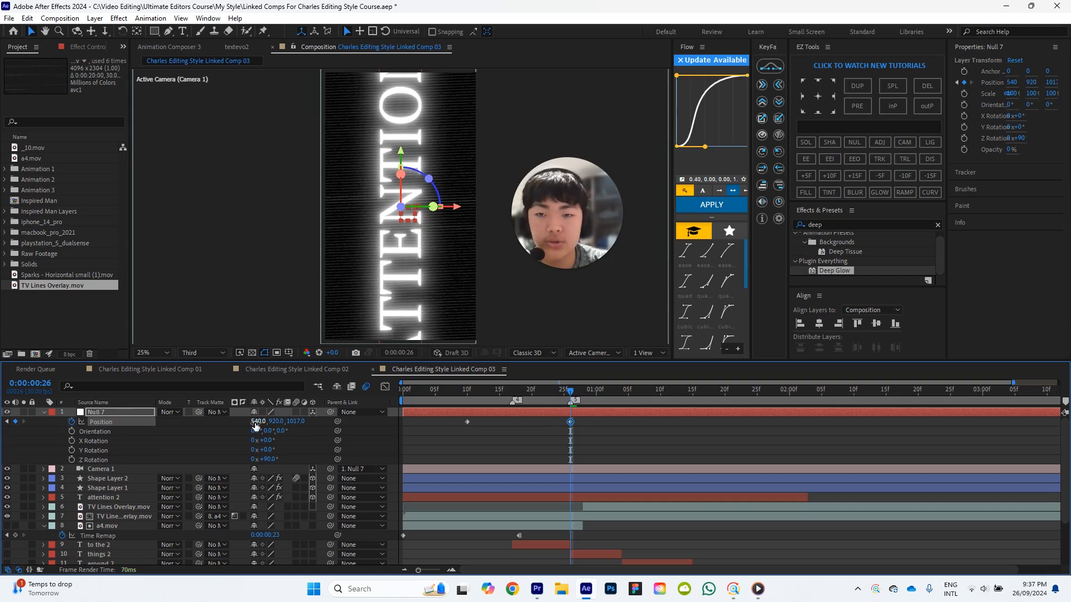
drag(326, 418, 381, 417)
click(645, 433)
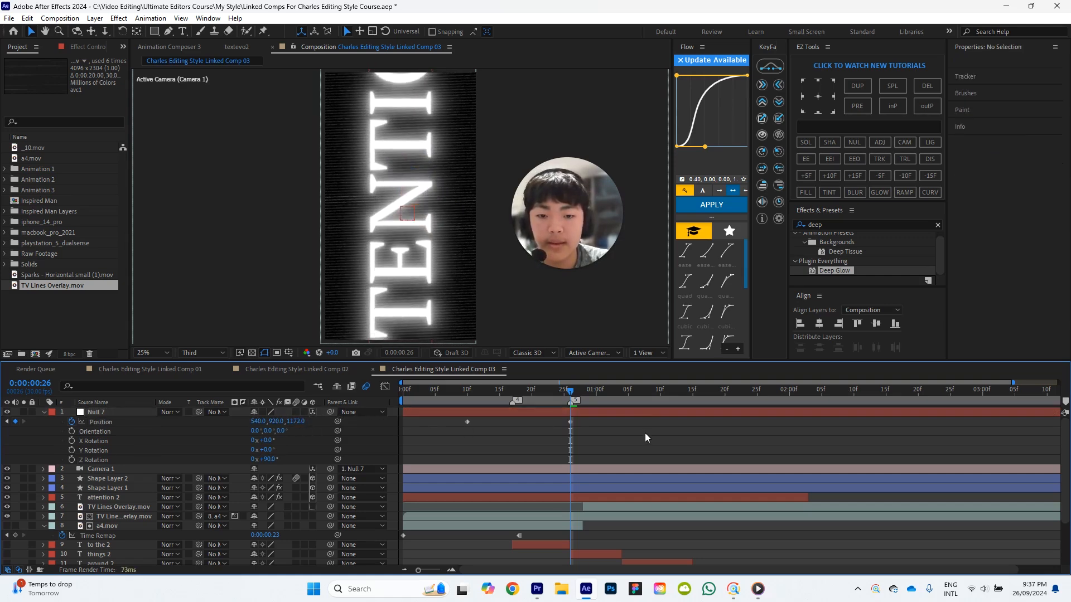
Keyframe Null 7's Z rotation from 0° at frame 10 to 90° at frame 26, matching the position keyframes.
drag(566, 402, 466, 397)
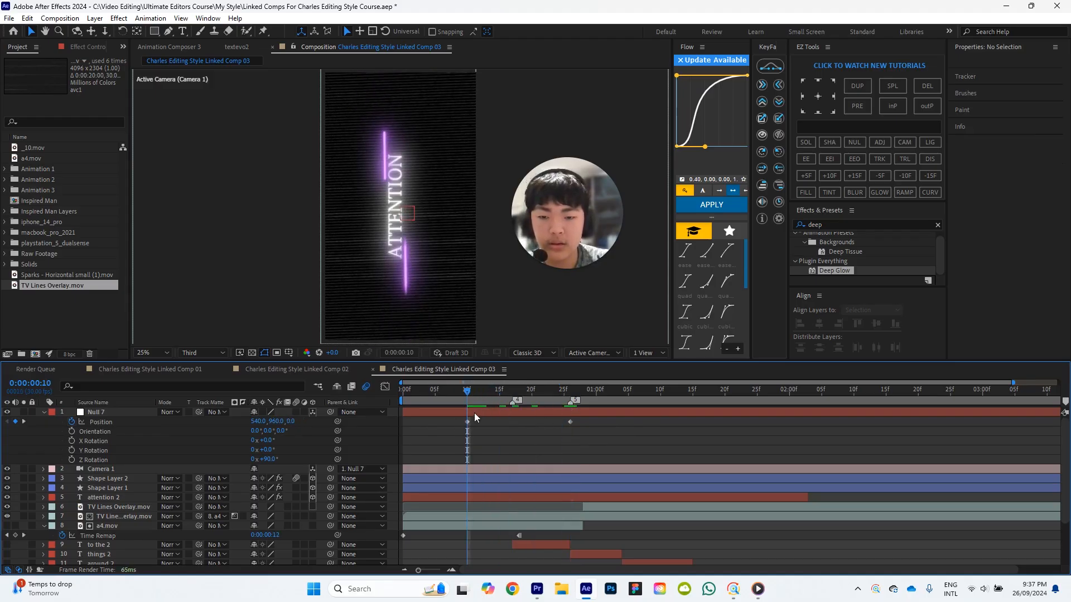
click(467, 422)
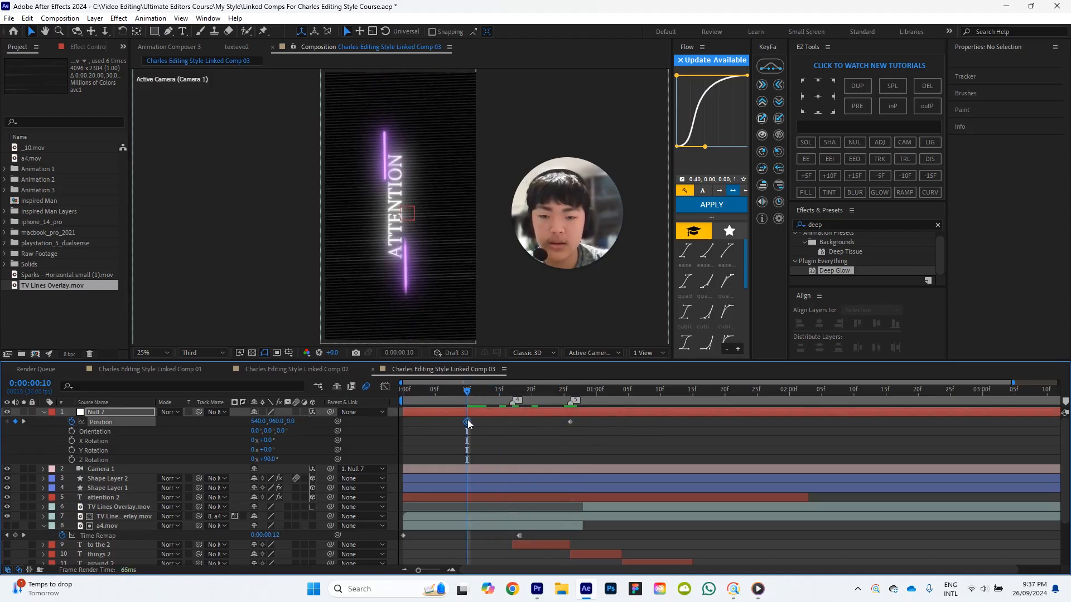
click(71, 459)
click(494, 459)
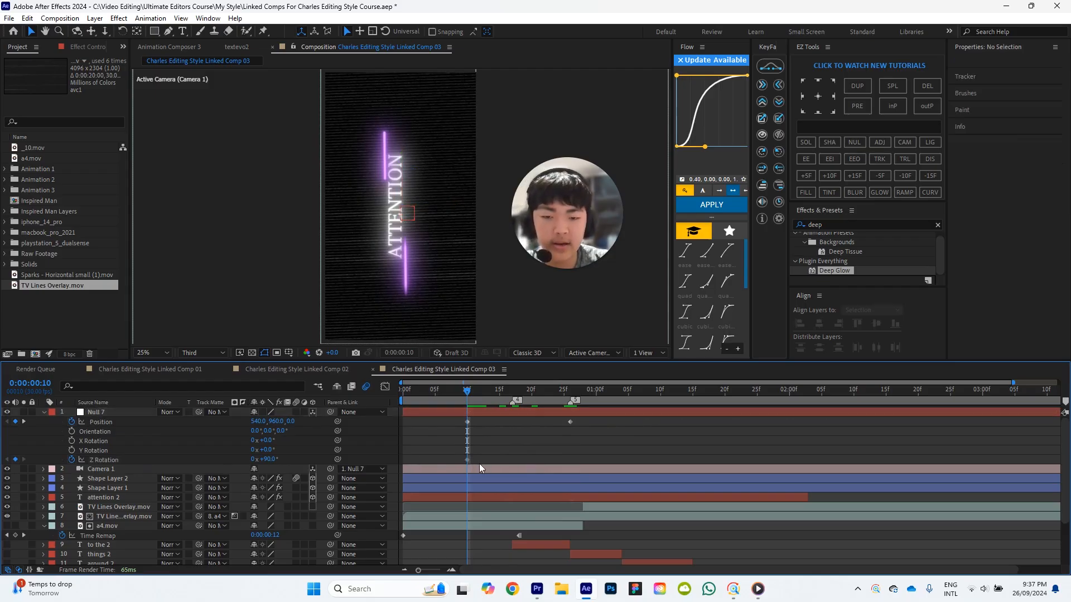
drag(468, 460, 573, 461)
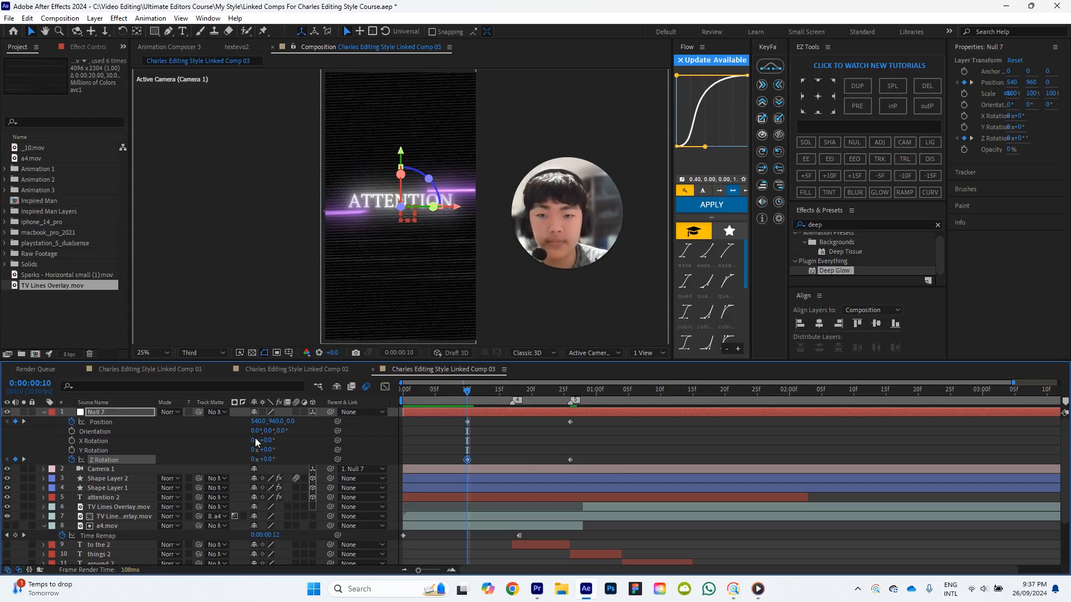
Apply the current Flow easing curve to all of Null 7's position and Z rotation keyframes.
drag(477, 390, 574, 403)
drag(621, 458, 450, 422)
click(712, 205)
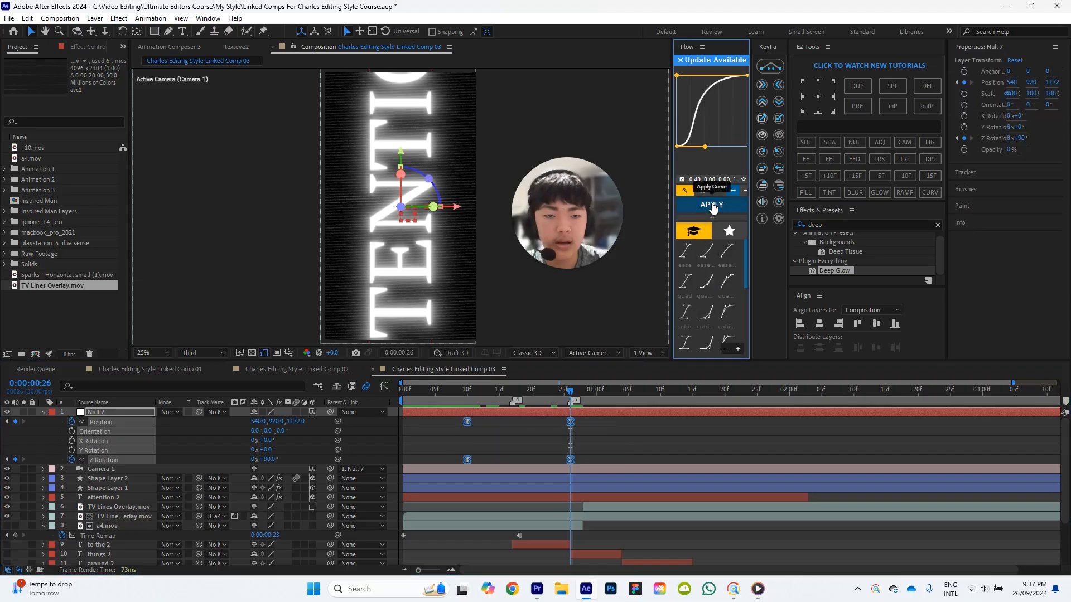
Move Null 7's ending position and Z rotation keyframes out to 1:11 and preview the slower camera move.
click(629, 430)
drag(570, 422, 666, 424)
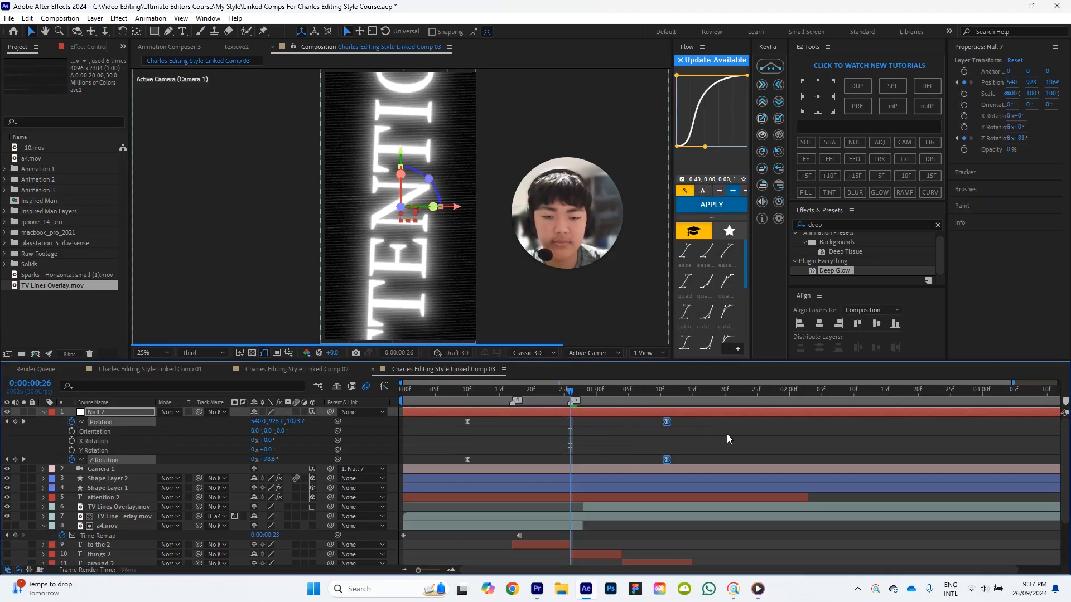
click(727, 434)
drag(570, 392, 436, 394)
key(space)
key(space)
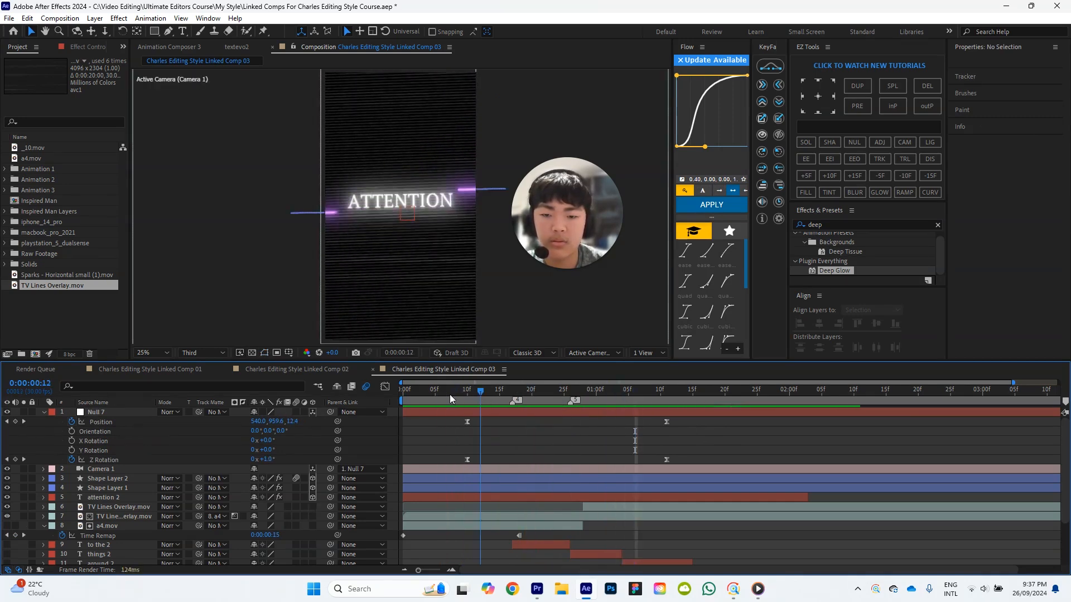
Move Null 7's starting position and Z rotation keyframes back to frame 6 and preview the camera move.
drag(465, 420, 441, 421)
click(442, 419)
shift+click(467, 459)
click(422, 392)
click(413, 393)
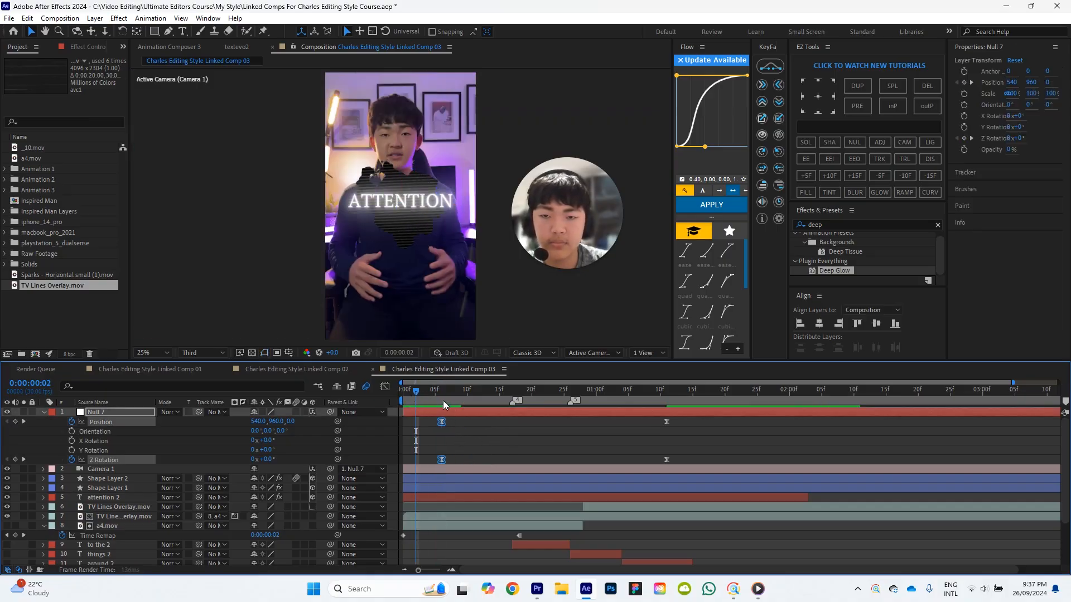
key(space)
key(space)
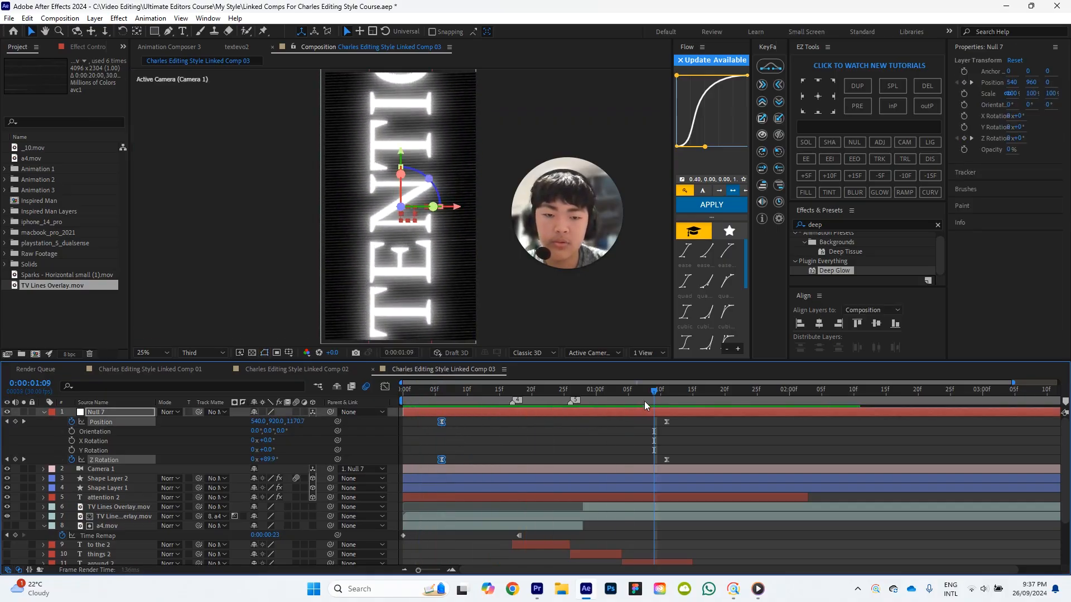
Fade out the attention 2 text by keyframing its opacity from 100% at frame 16 to 0% at frame 26.
drag(650, 393, 554, 390)
scroll(520, 443, down, 2)
scroll(134, 429, up, 2)
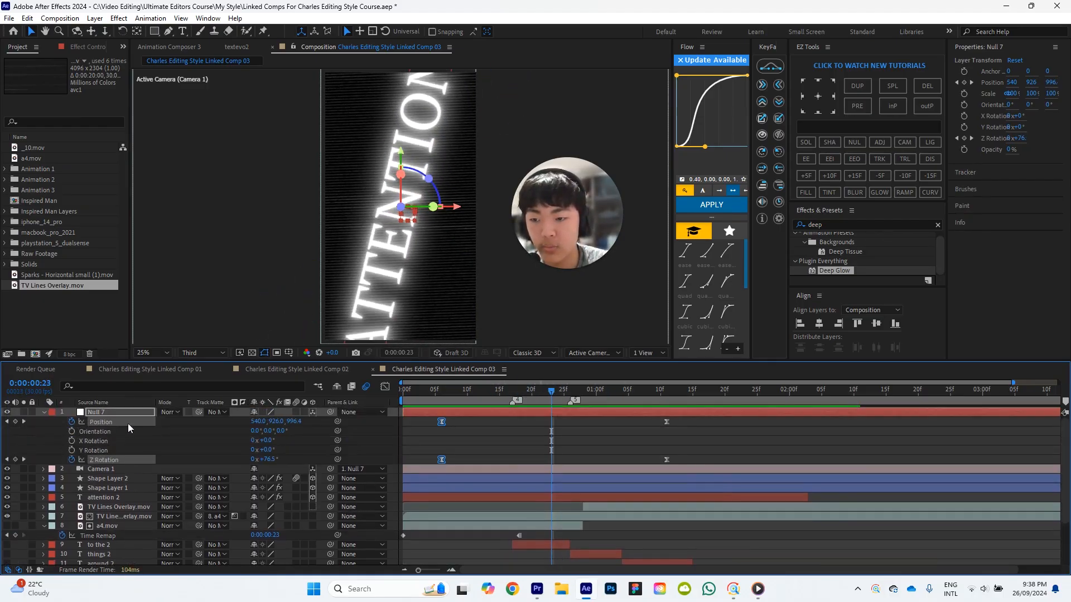
click(112, 496)
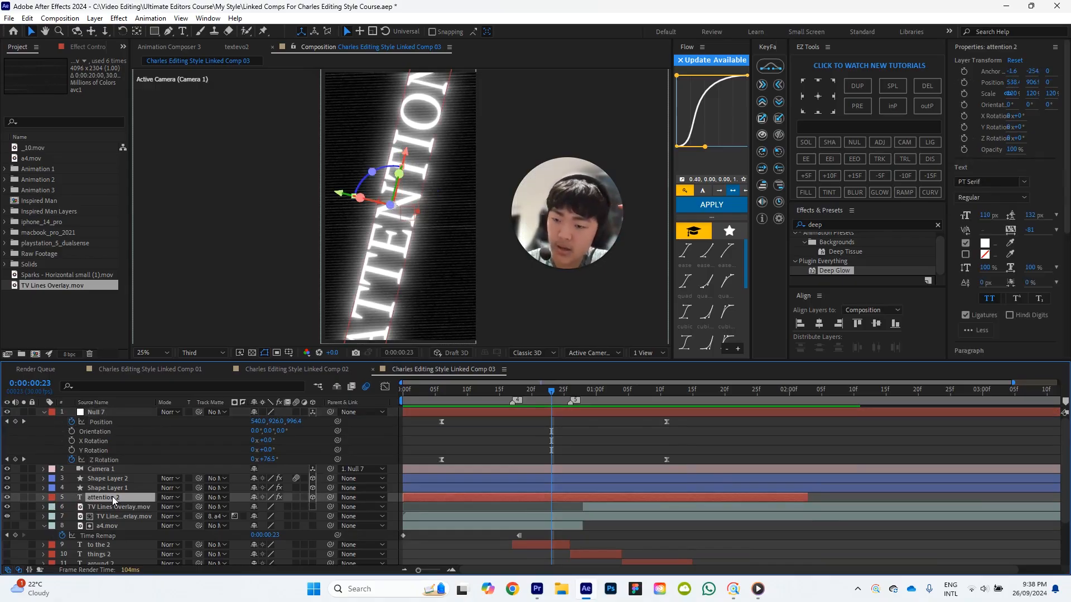
key(t)
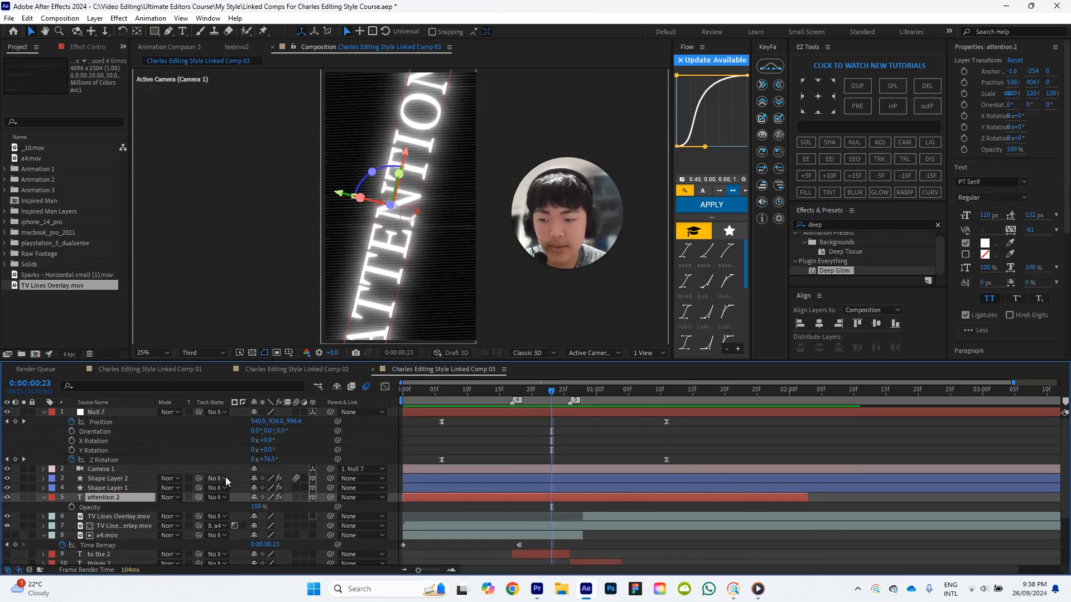
click(577, 391)
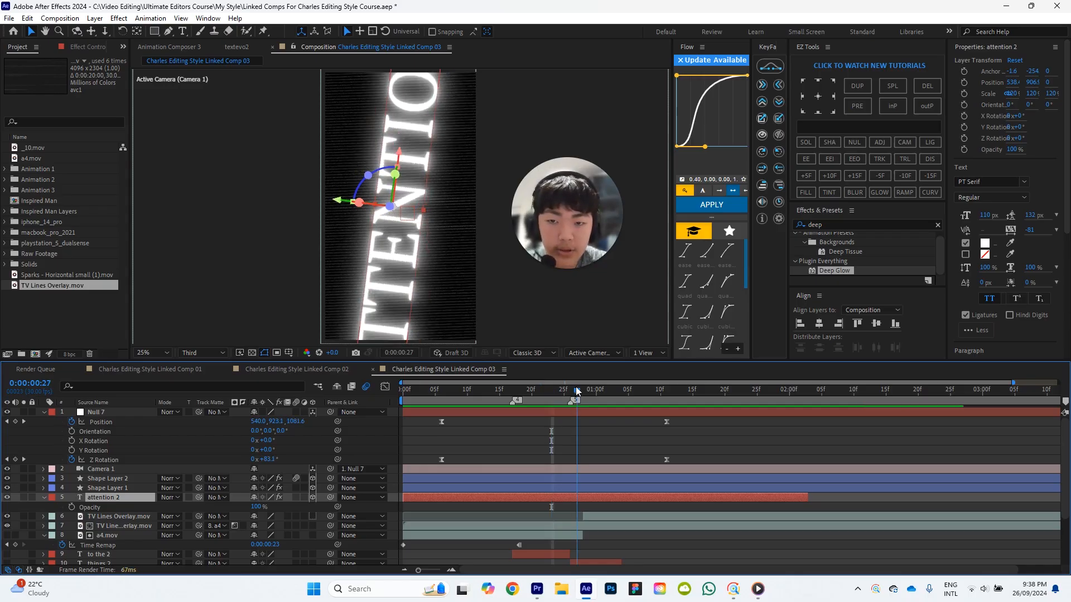
key(Page_Up)
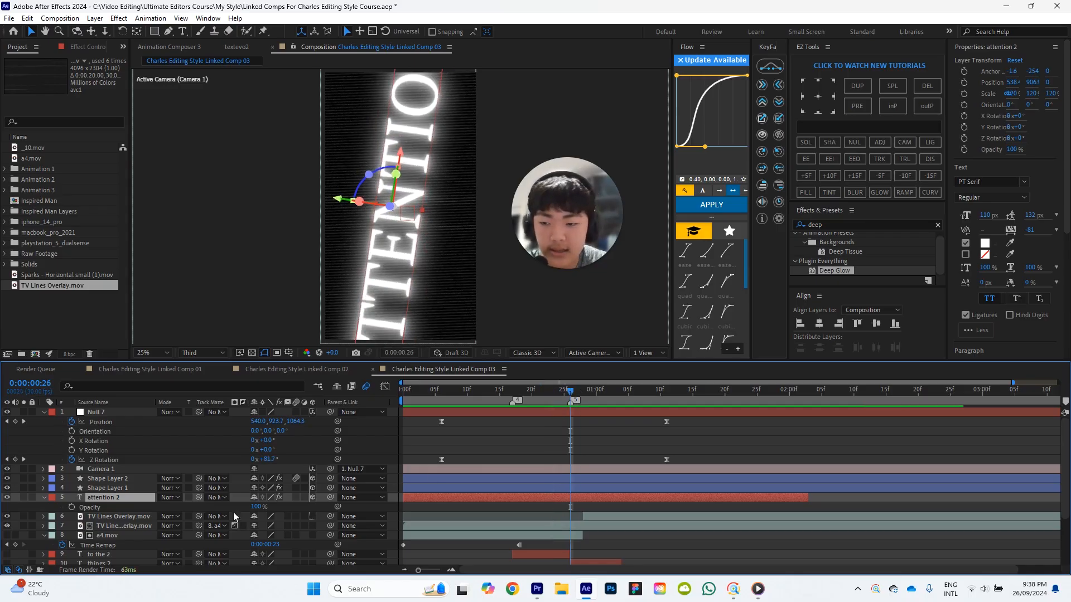
click(72, 507)
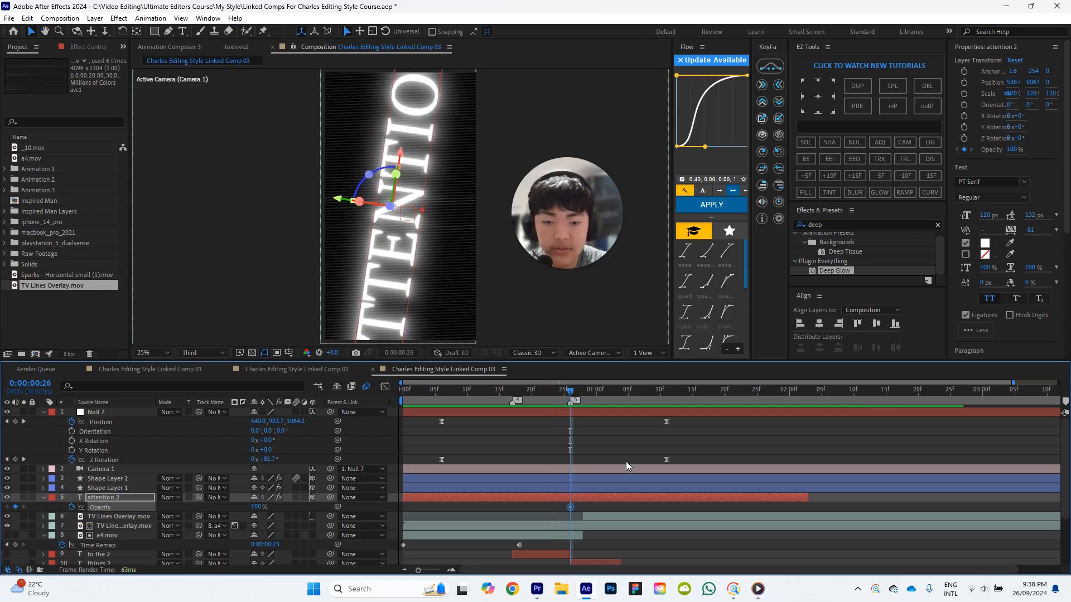
click(511, 390)
mouse_move(503, 389)
mouse_down()
mouse_move(494, 389)
mouse_move(508, 390)
mouse_up()
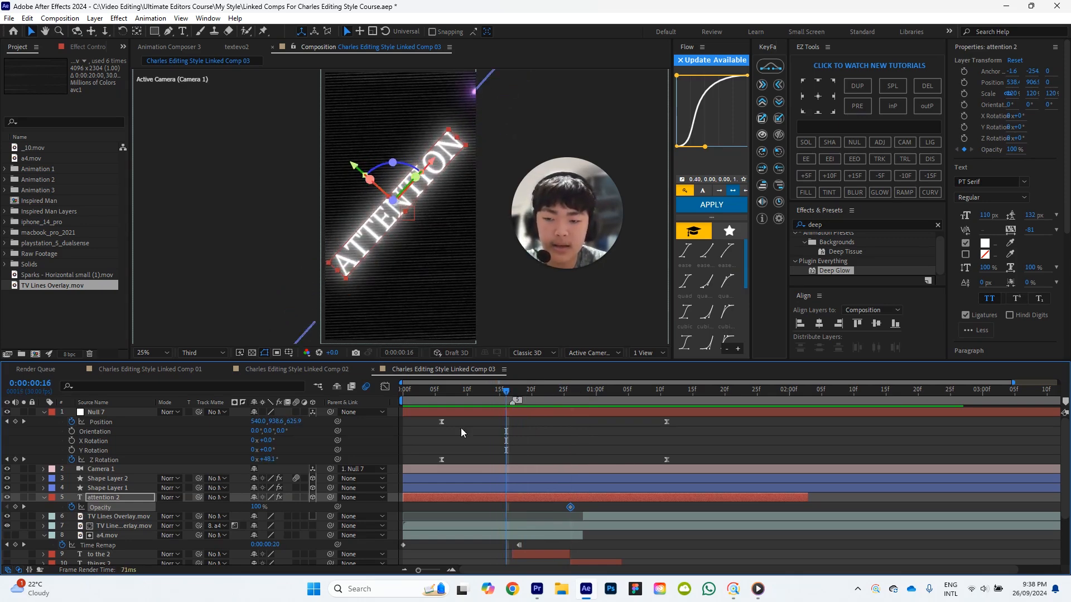
click(24, 508)
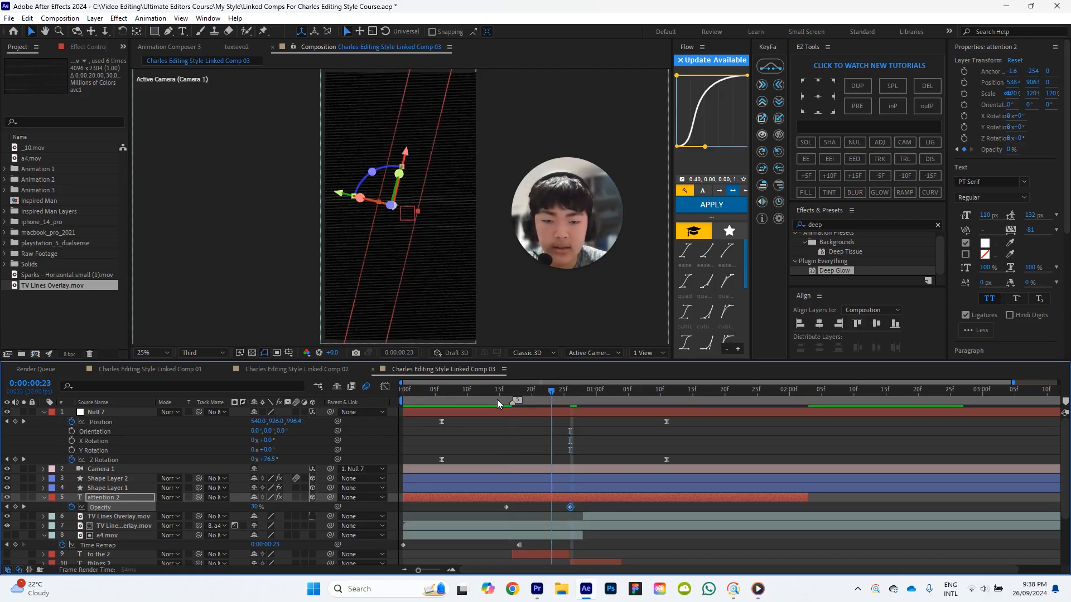
Preview the attention 2 fade-out around frame 16.
drag(497, 399, 494, 399)
key(space)
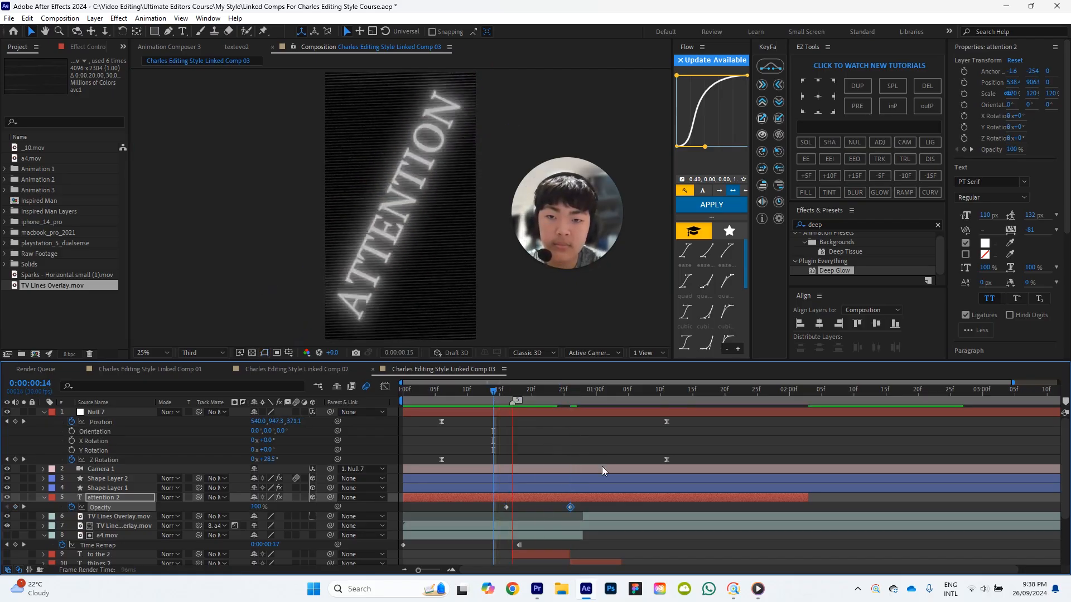
drag(524, 403, 505, 406)
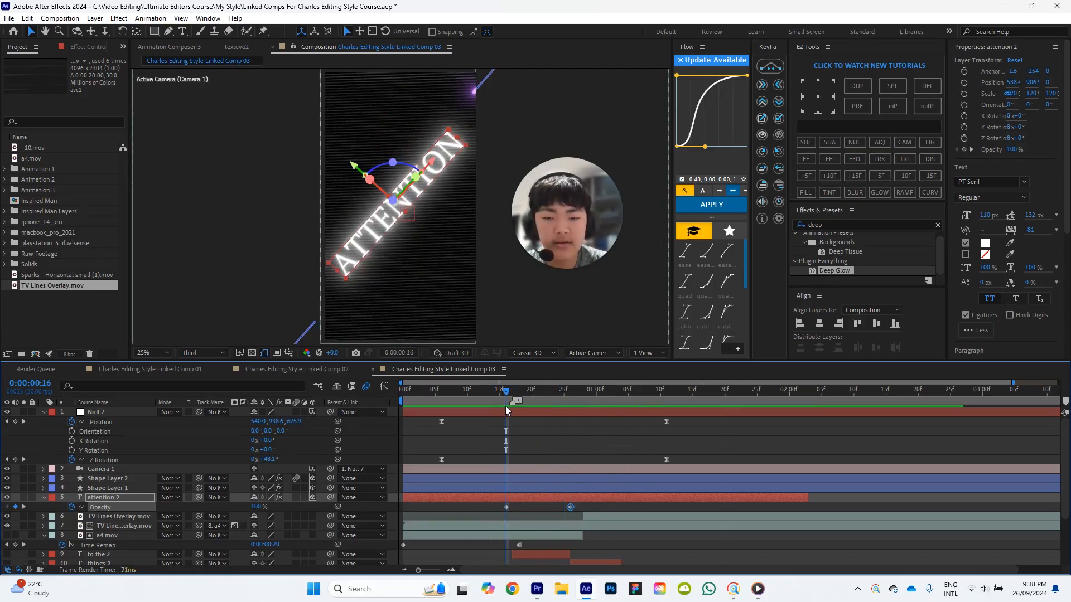
click(620, 446)
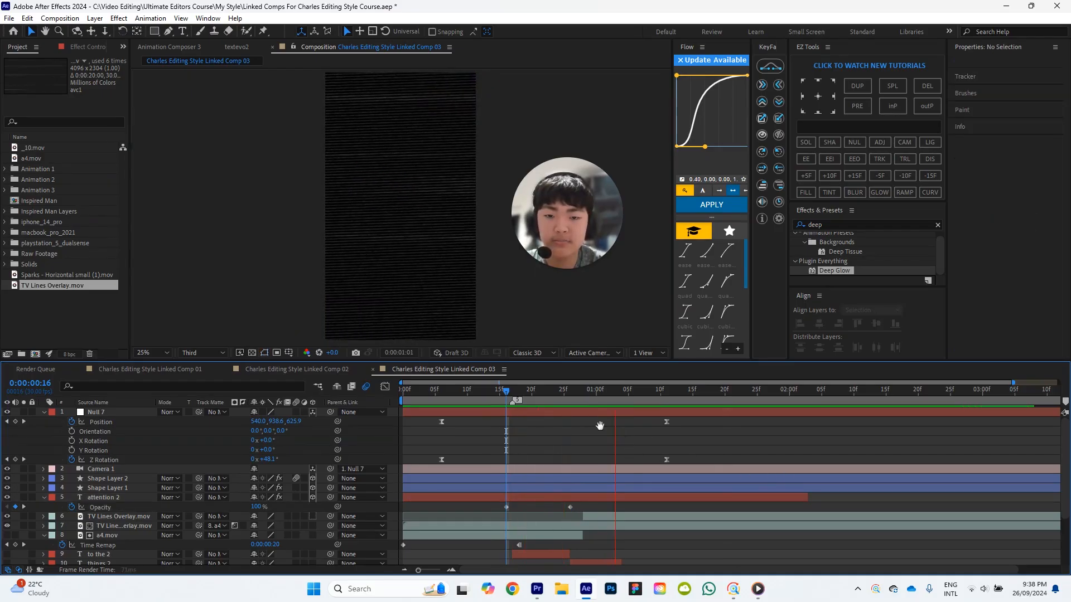
Delete the "to the 2" text layer that ends at frame 26.
click(628, 390)
drag(596, 393, 570, 390)
scroll(597, 483, down, 2)
click(546, 498)
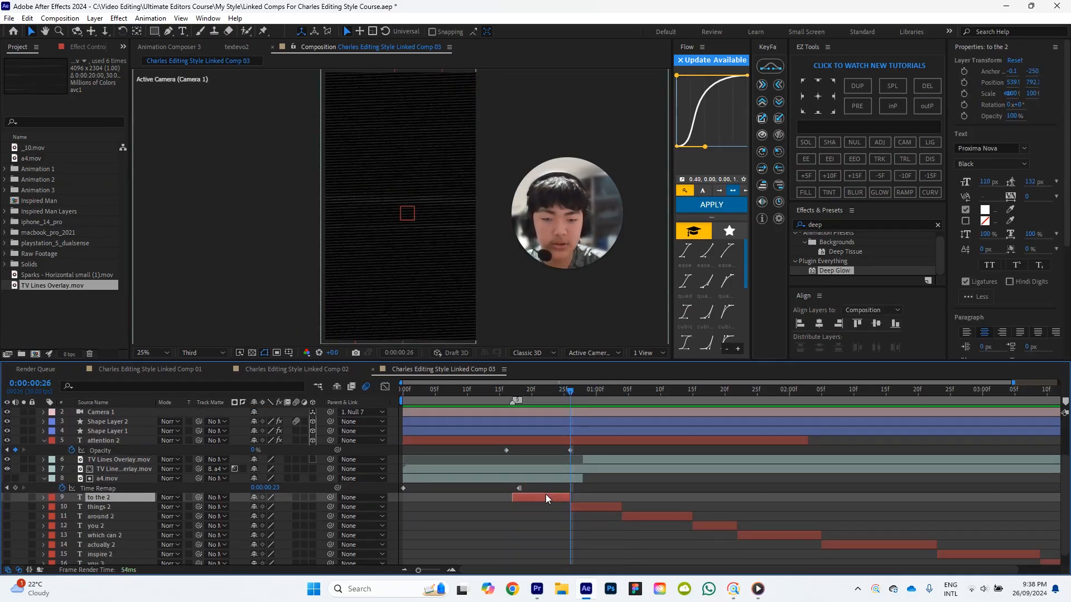
key(Delete)
scroll(763, 497, up, 2)
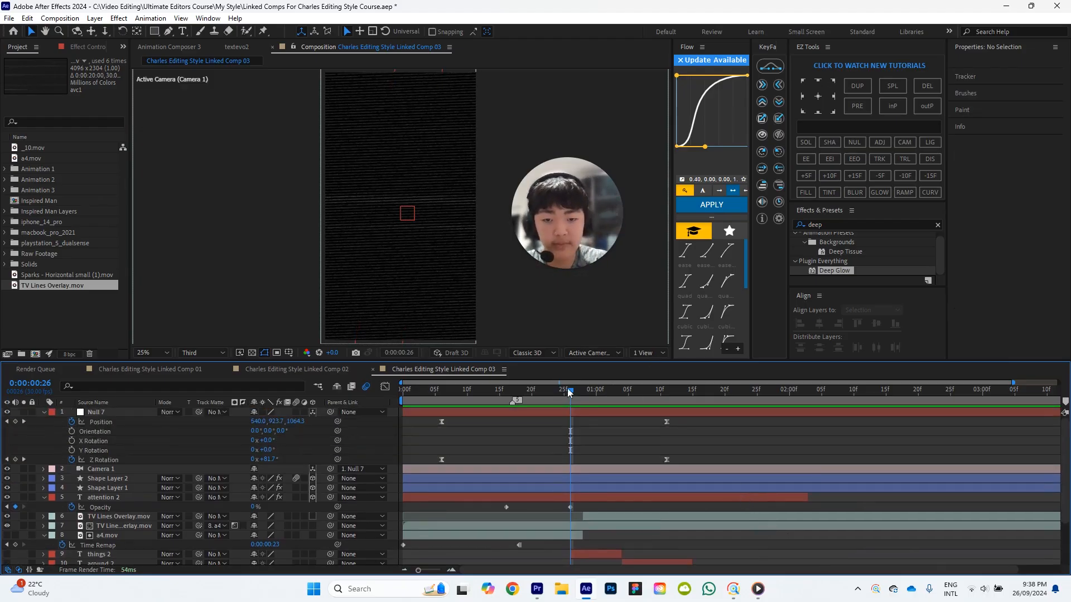
Expand the iphone_14_pro, macbook_pro_2021 and playstation_5_dualsense project folders to show their 3D model files.
mouse_move(569, 391)
mouse_down()
mouse_move(443, 391)
mouse_move(570, 385)
mouse_up()
scroll(614, 469, down, 1)
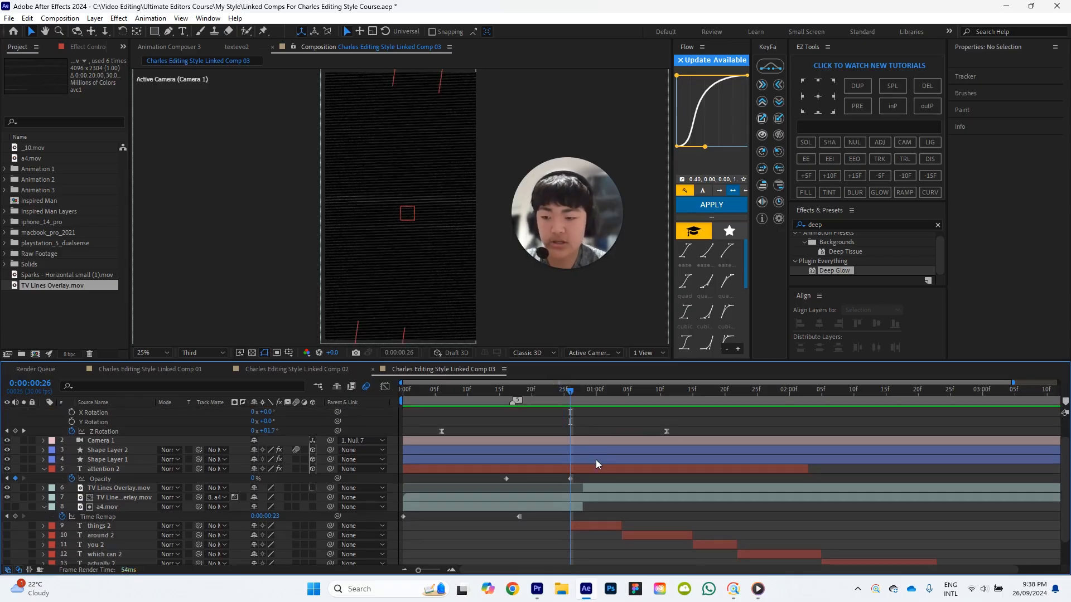
click(65, 317)
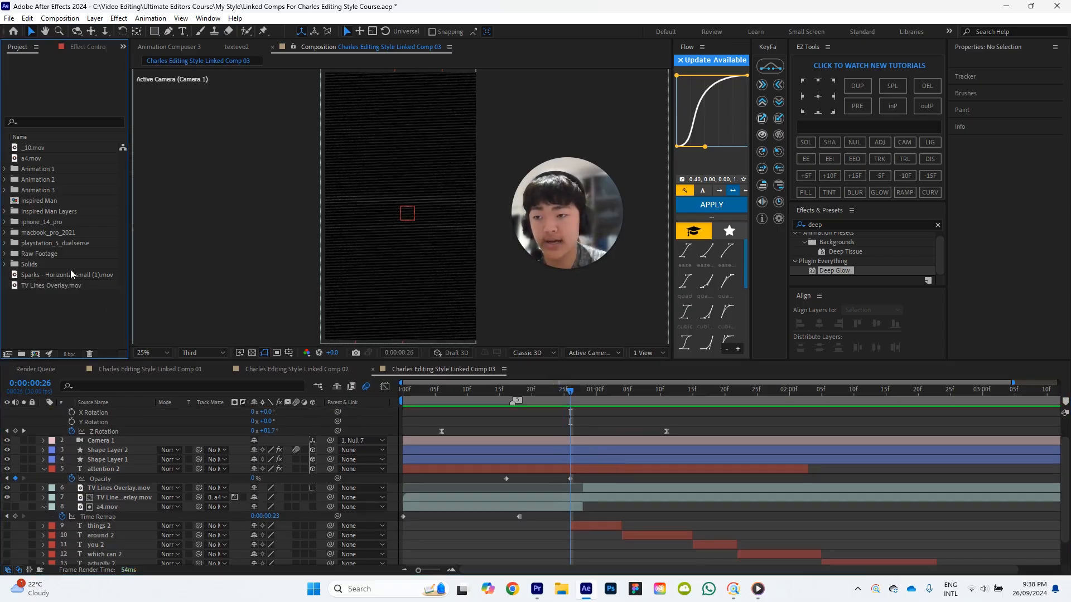
click(5, 222)
click(5, 244)
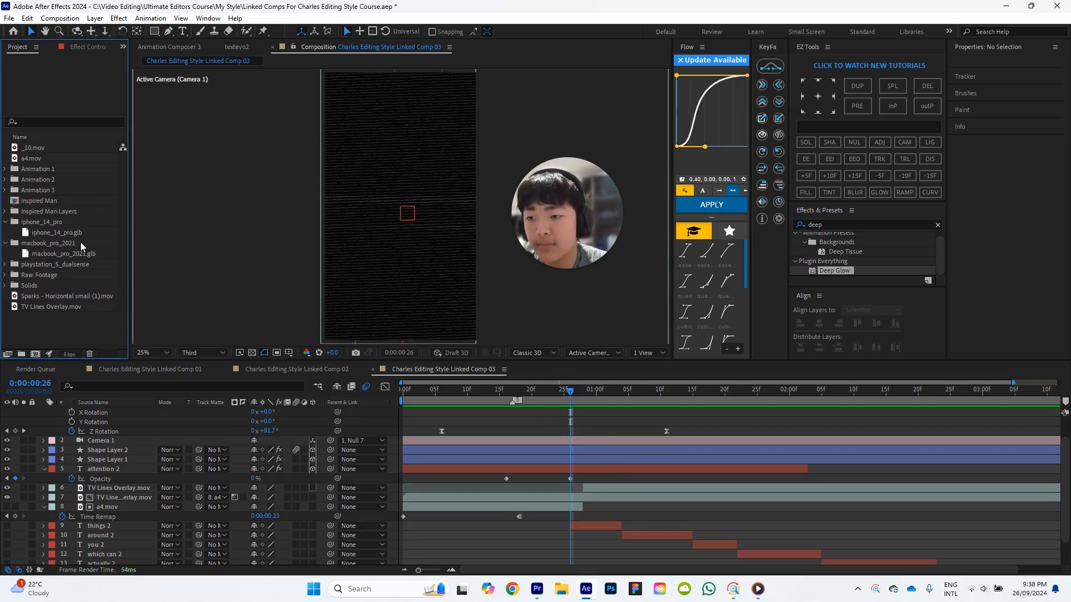
click(6, 264)
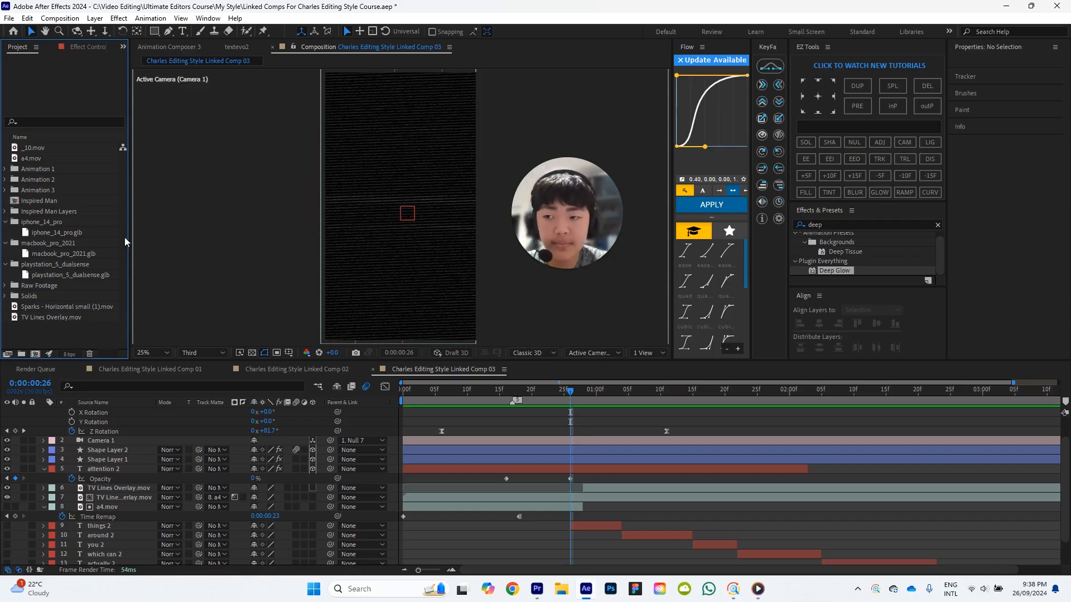
Add playstation_5_dualsense.glb below Camera 1, accepting the Advanced 3D renderer and the default model settings.
drag(75, 274, 112, 443)
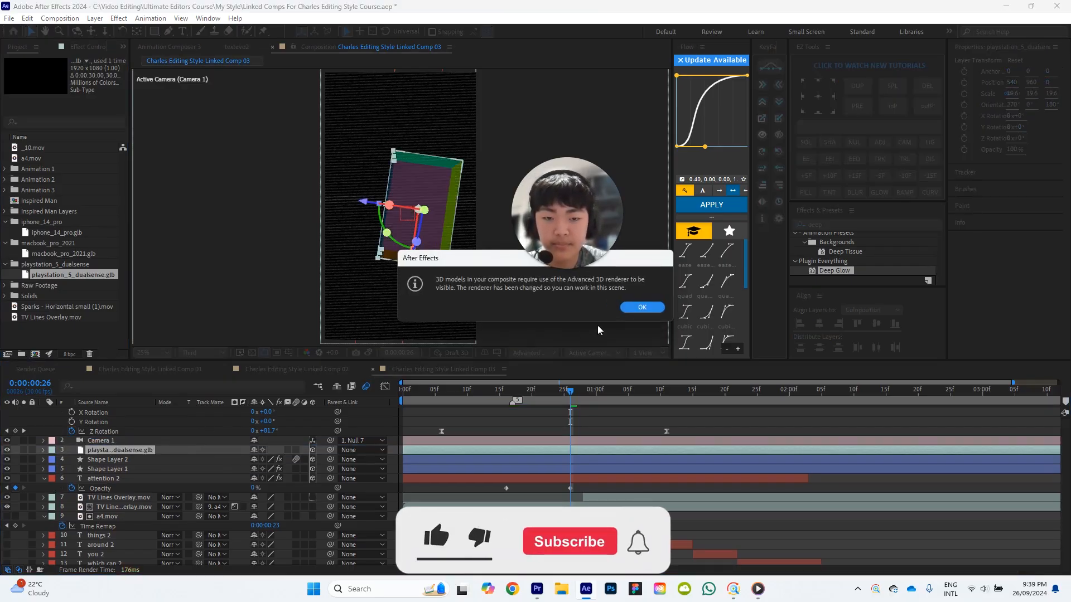
click(649, 308)
drag(568, 237, 583, 127)
click(563, 383)
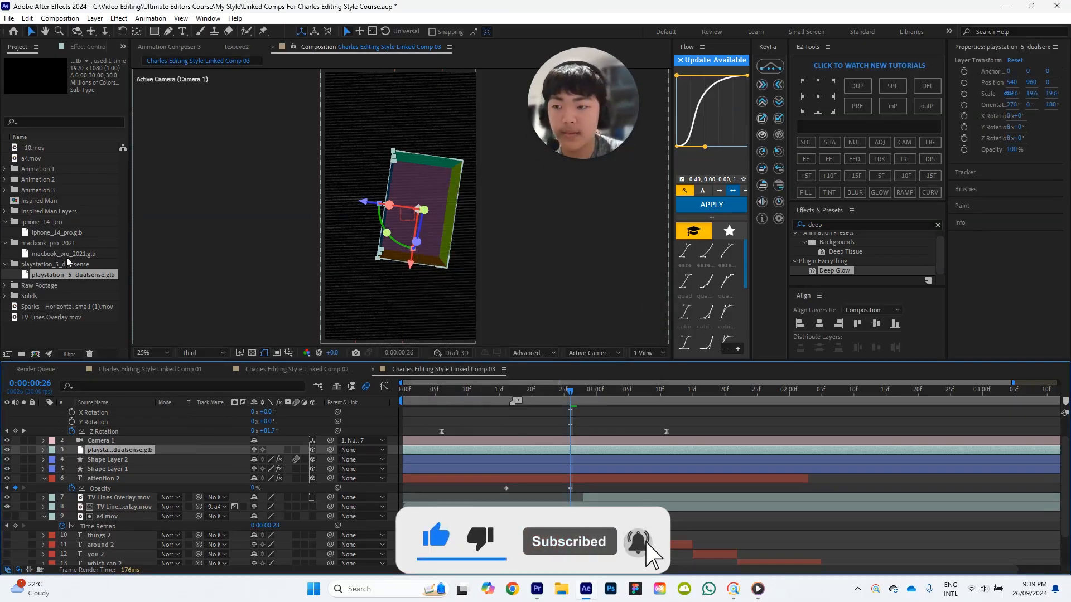
Add macbook_pro_2021.glb and iphone_14_pro.glb above the PlayStation model layer with their default model settings.
drag(66, 253, 124, 449)
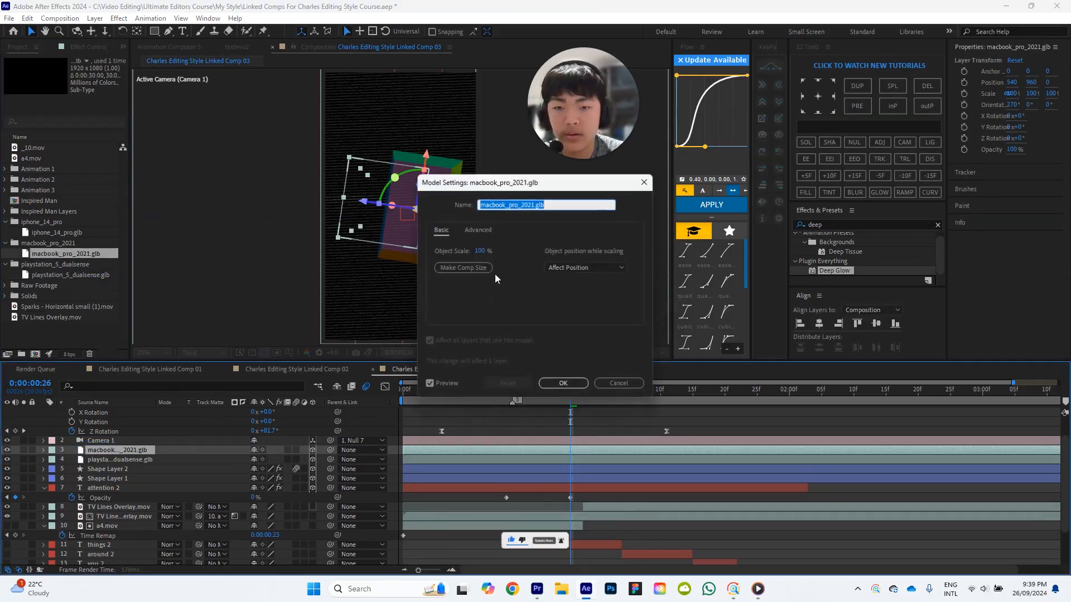
click(569, 383)
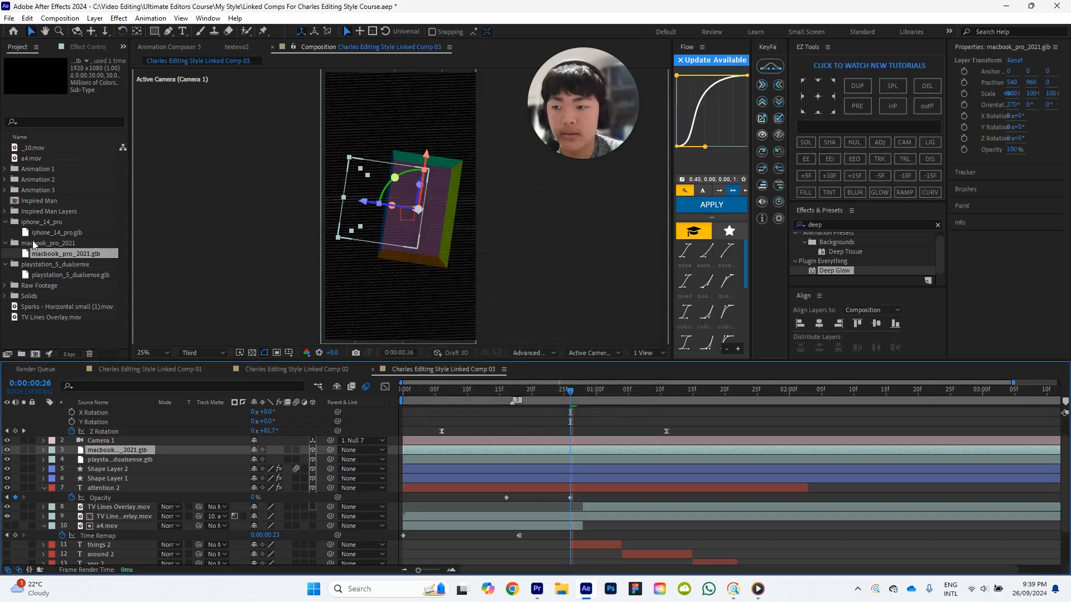
drag(89, 232, 124, 450)
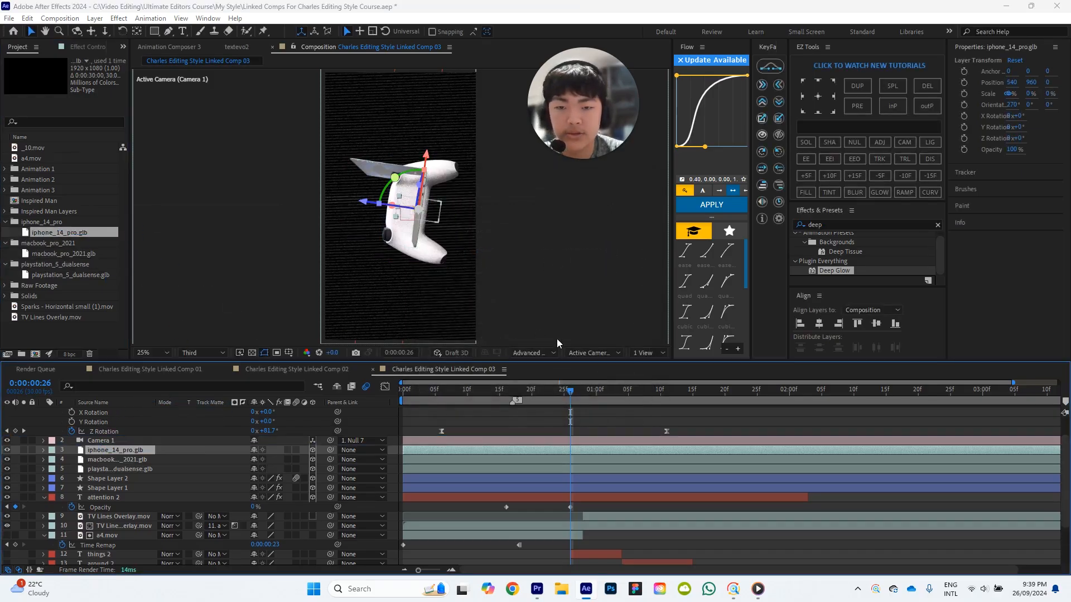
click(566, 382)
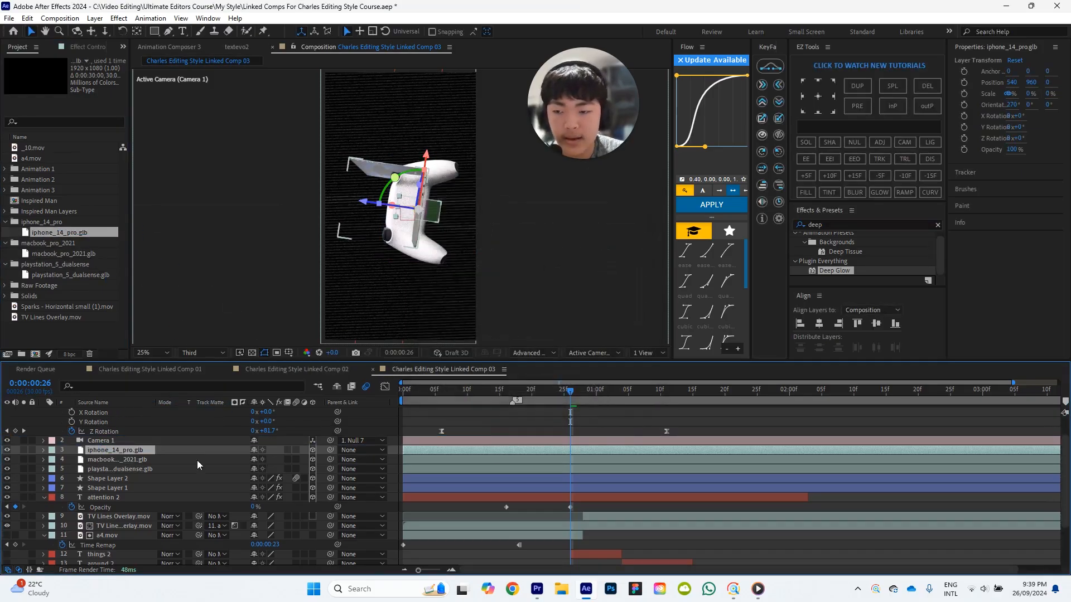
Shift all three 3D model layers to start at frame 23, and set the current time to 1:11.
shift+click(118, 466)
drag(493, 450, 655, 451)
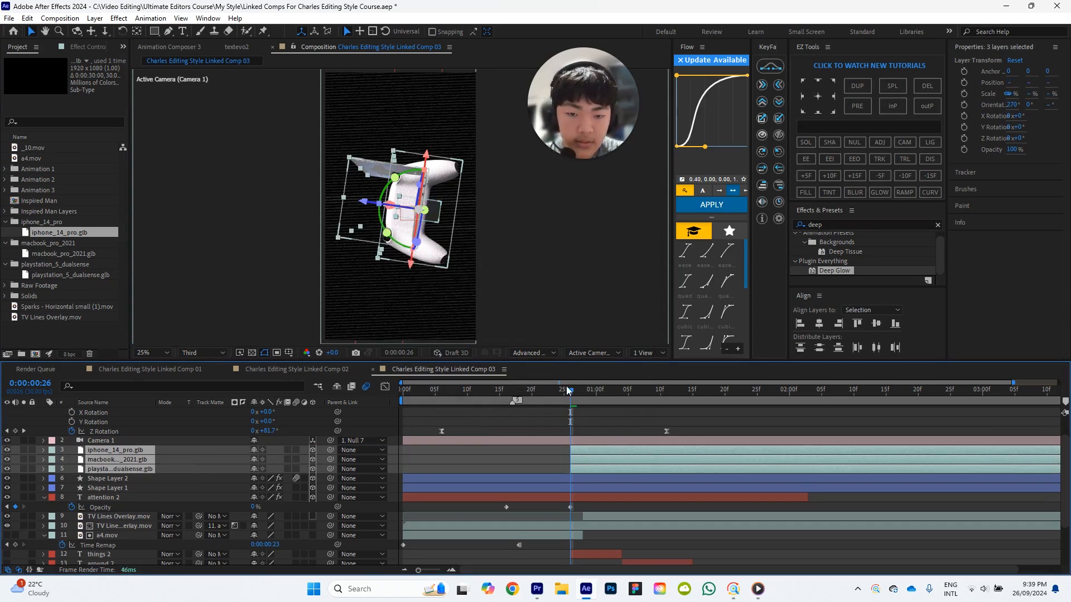
mouse_move(567, 386)
mouse_down()
mouse_move(477, 389)
mouse_move(569, 390)
mouse_up()
scroll(613, 422, down, 1)
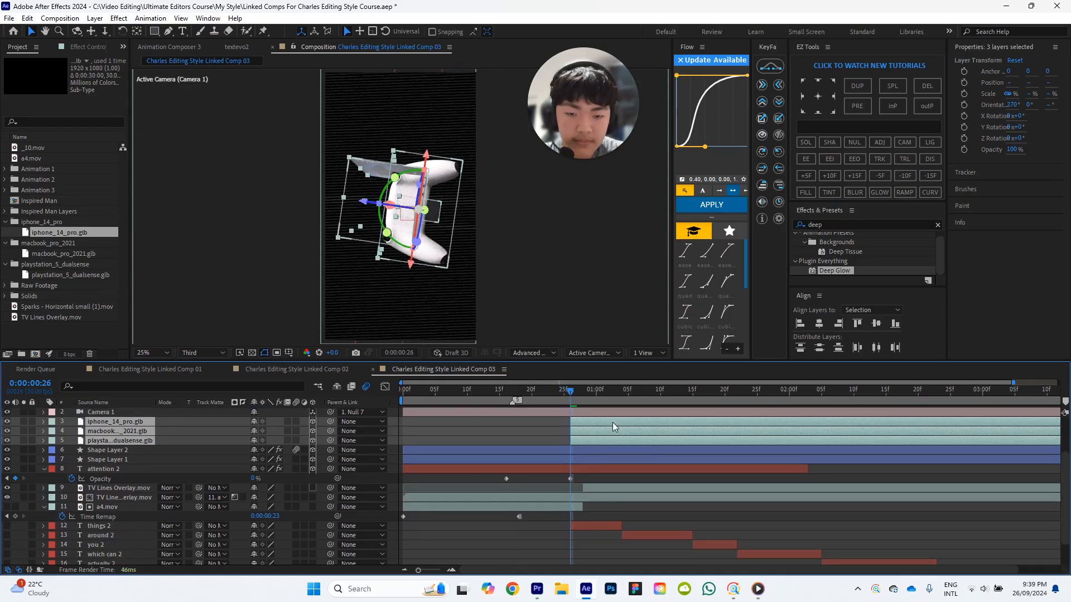
mouse_move(563, 394)
mouse_down()
mouse_move(554, 388)
mouse_move(570, 392)
mouse_up()
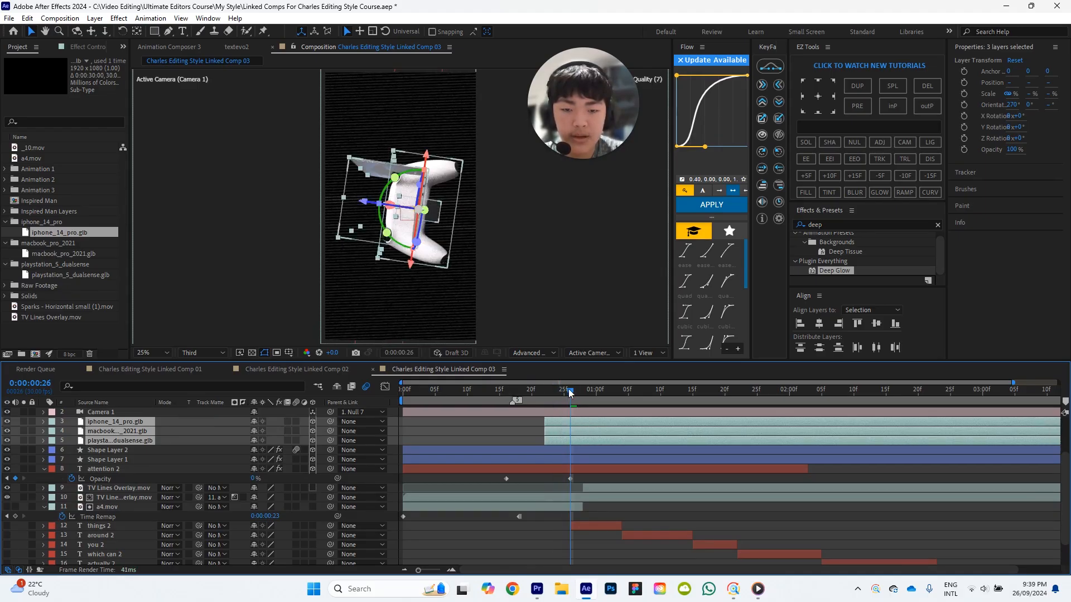
drag(570, 392, 666, 395)
scroll(719, 437, up, 3)
click(708, 434)
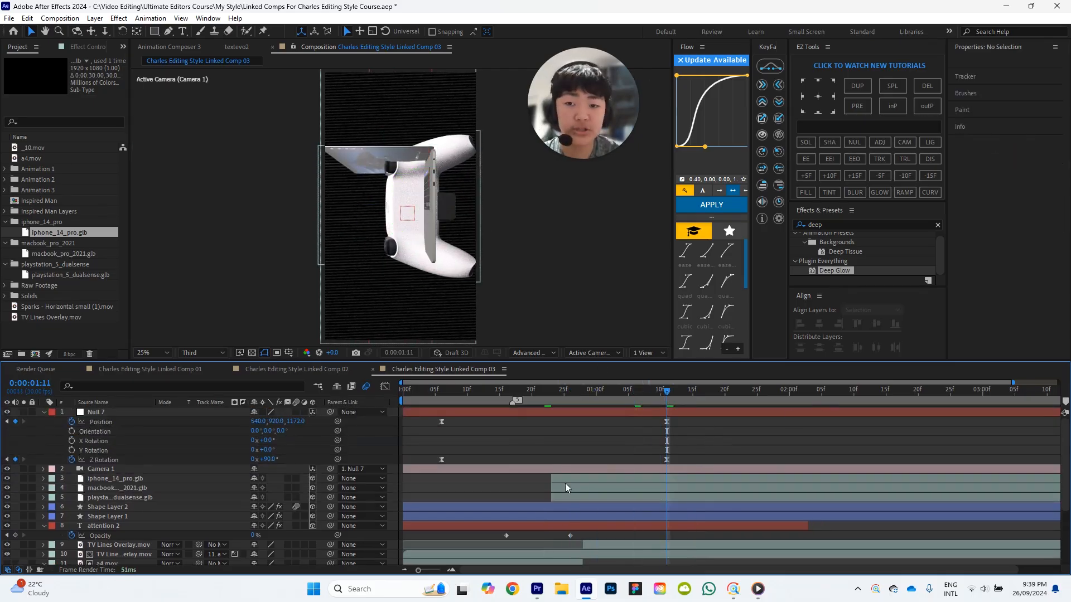
click(602, 485)
click(607, 497)
click(718, 431)
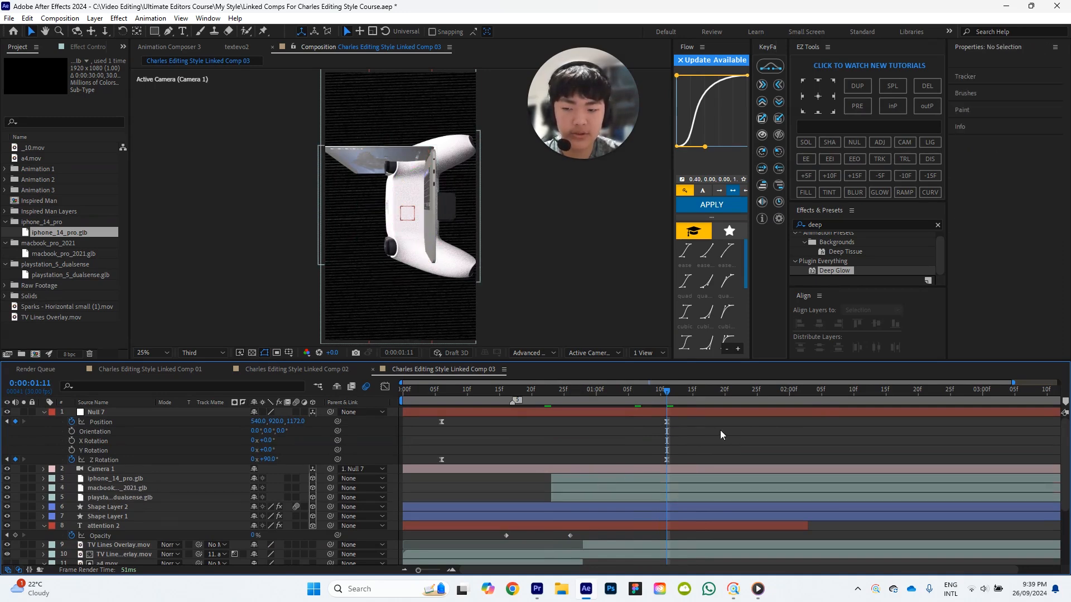
click(461, 526)
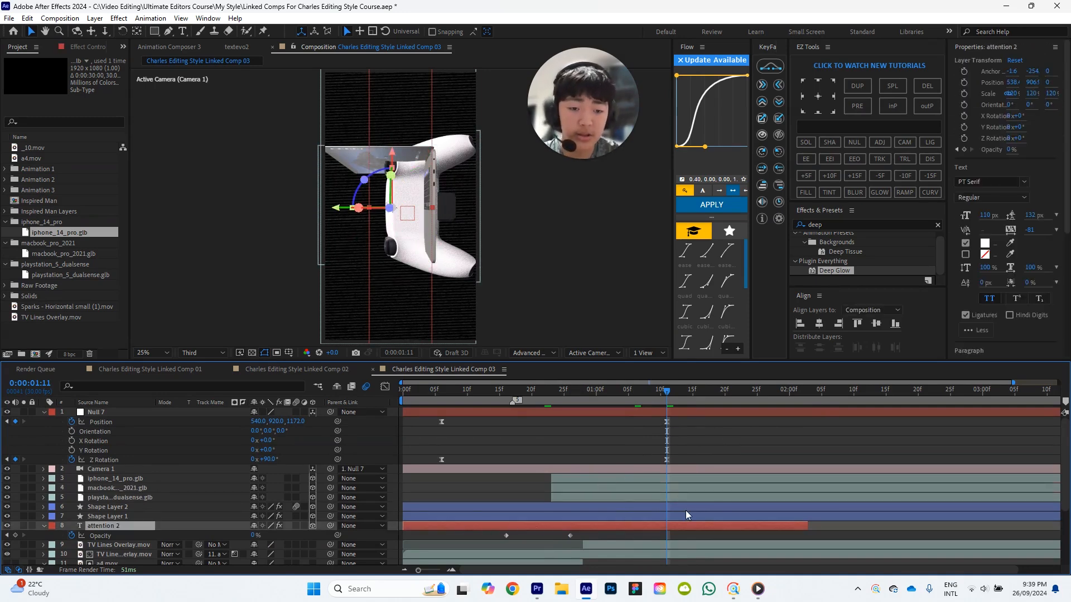
click(638, 432)
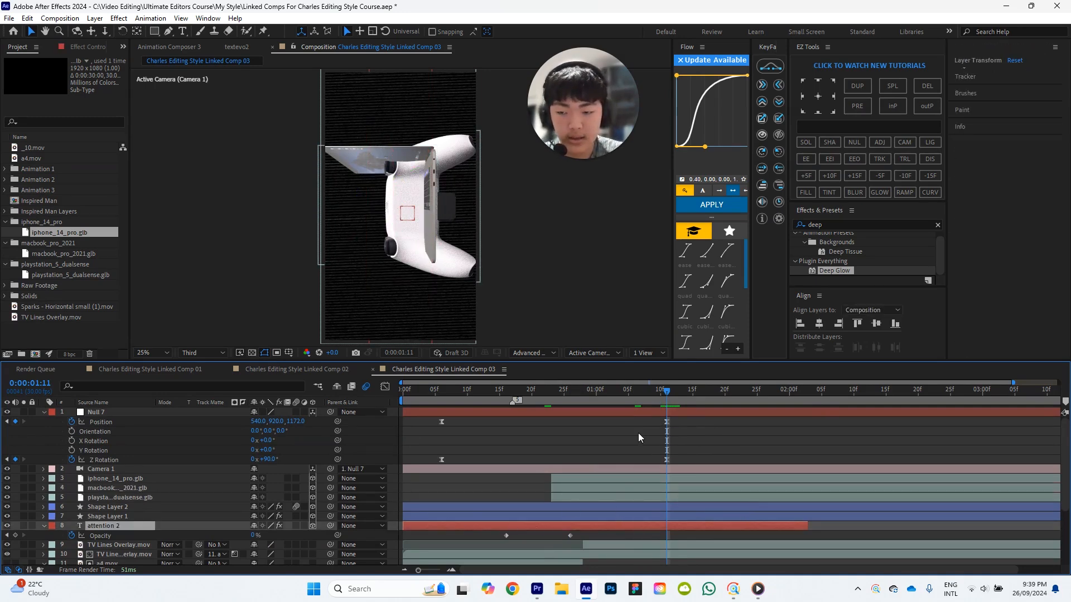
click(613, 479)
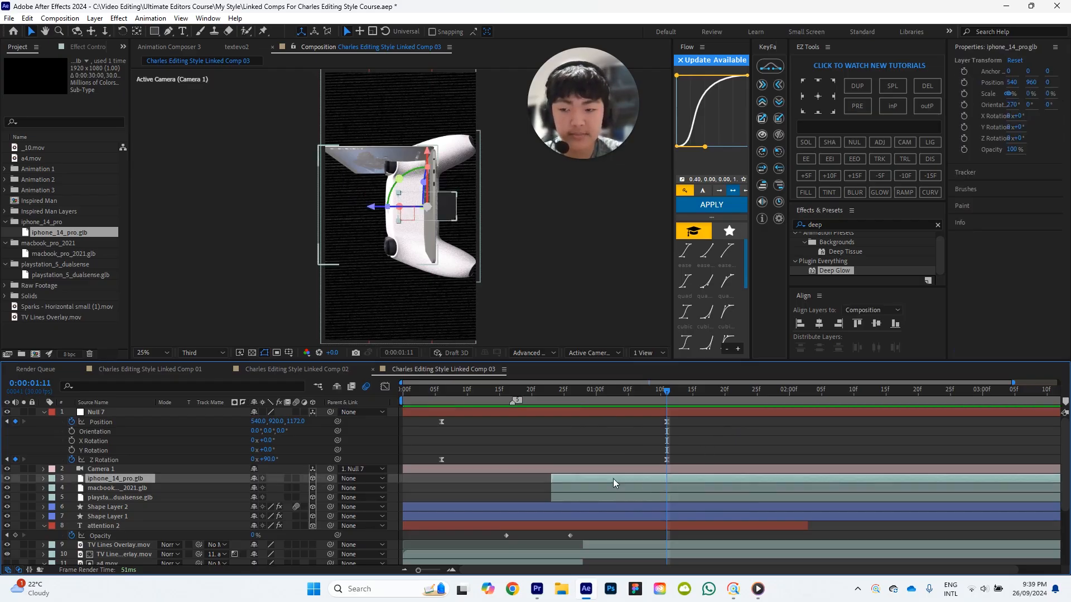
Reveal the position, scale and rotation properties of the playstation_5_dualsense.glb layer and set its scale to 10%.
click(640, 497)
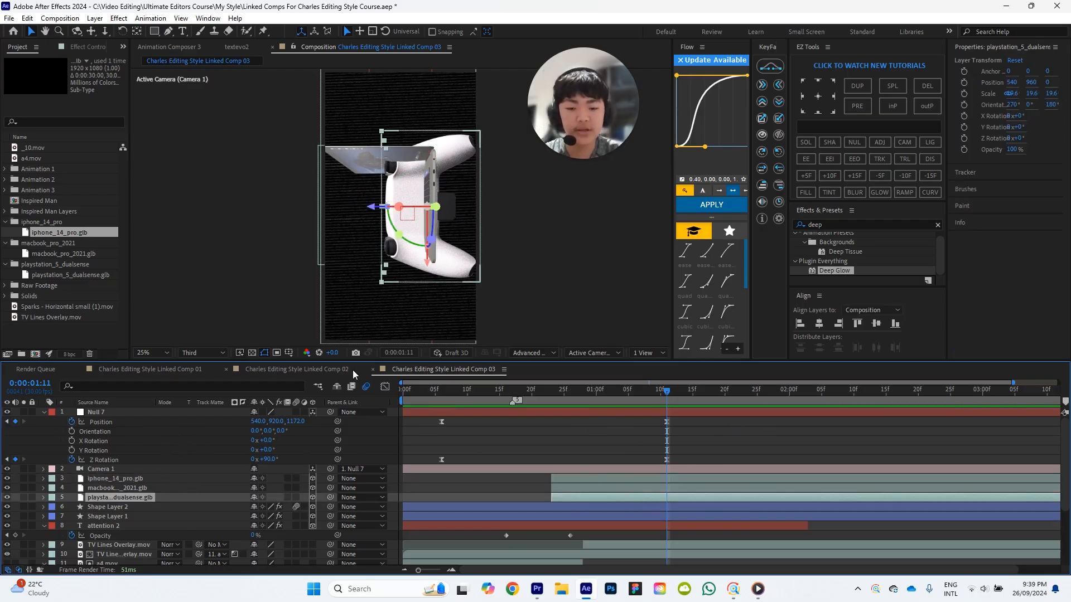
key(p)
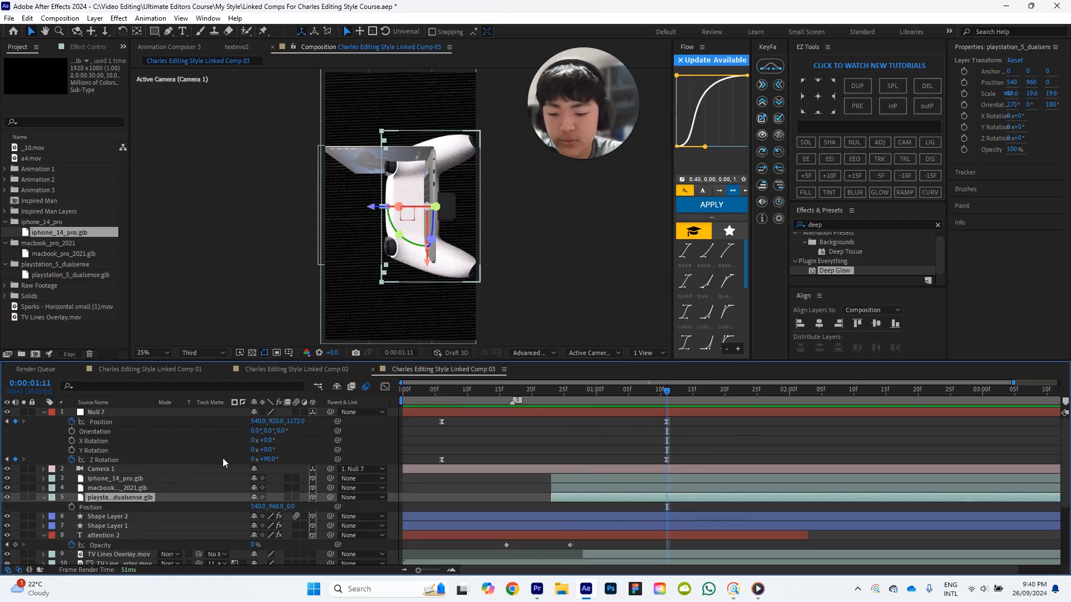
key(shift+s)
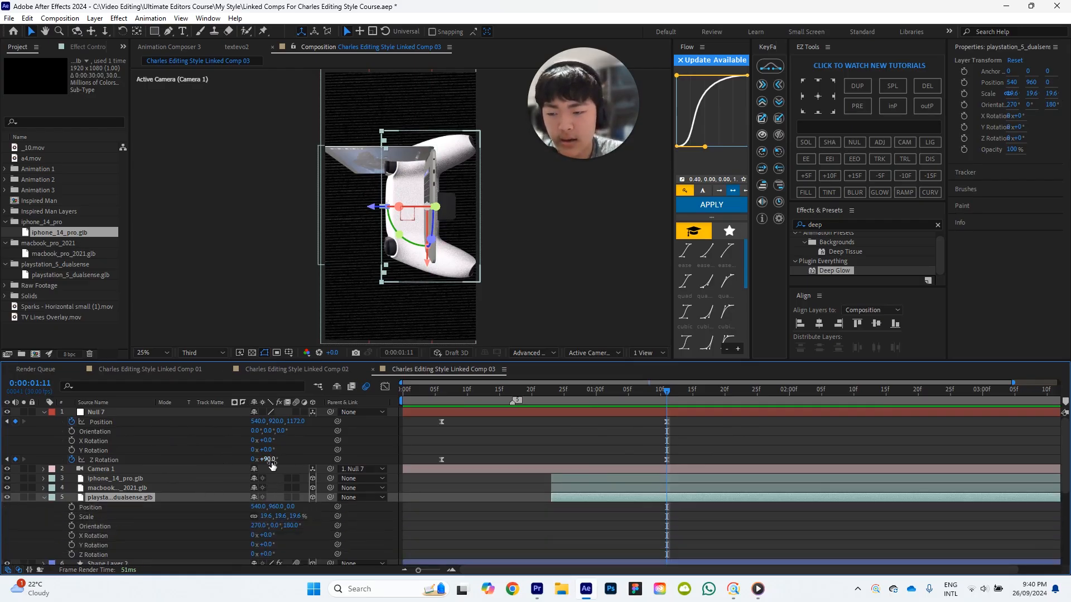
key(shift+r)
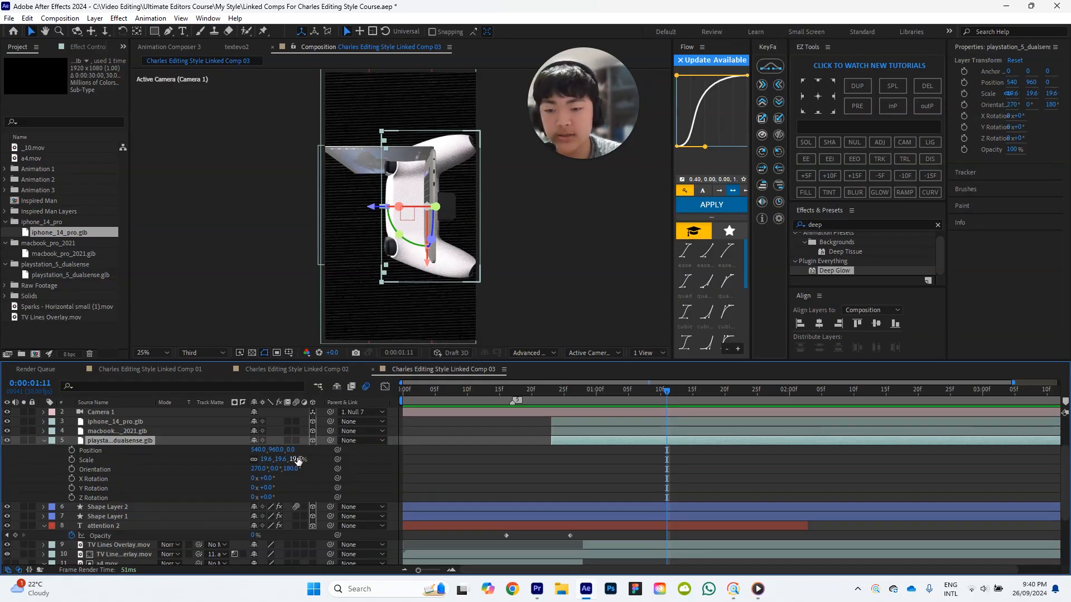
drag(299, 459, 293, 459)
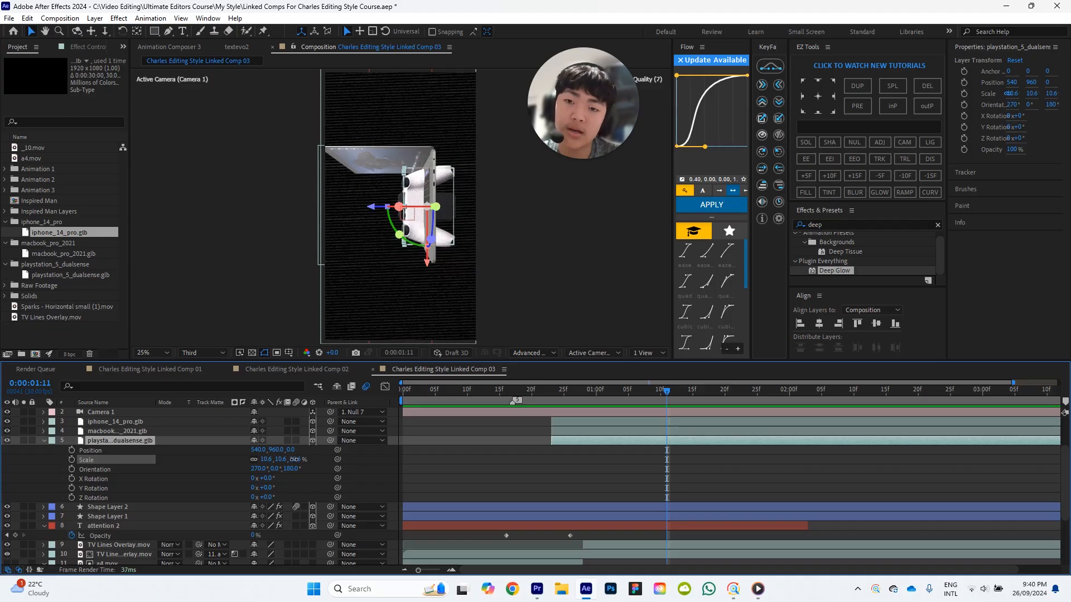
click(176, 352)
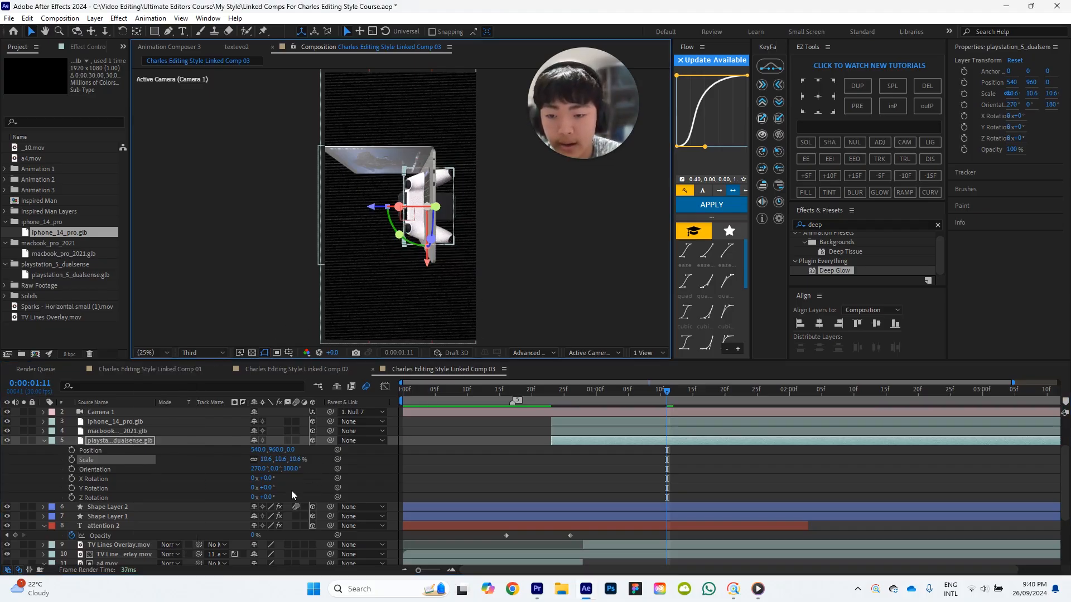
click(297, 460)
text(10)
key(Return)
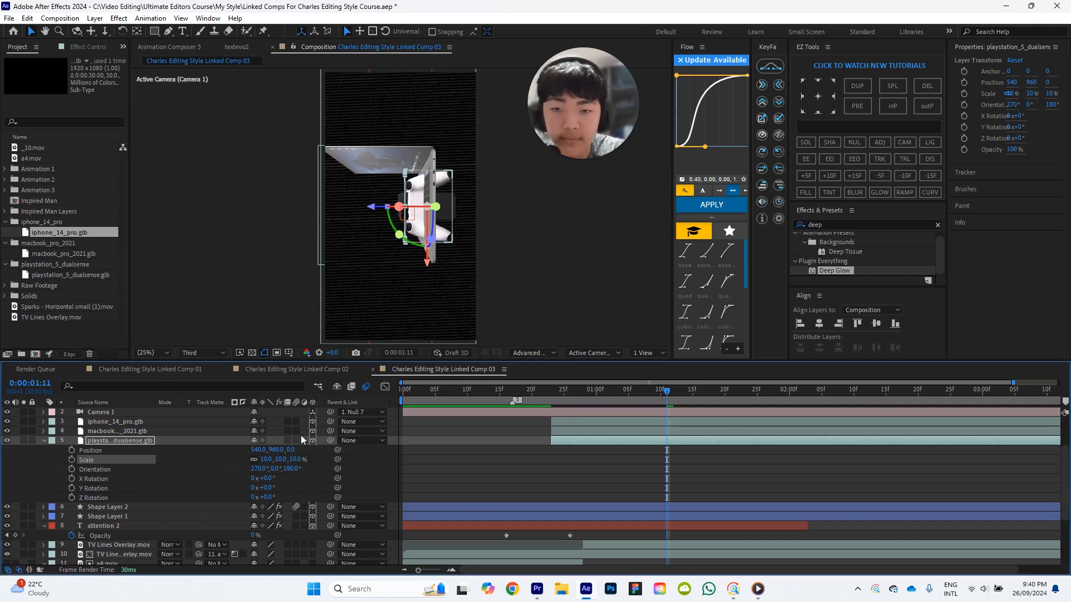
Rotate the MacBook model about its Y axis to an orientation of about 308° so it stands tilted with its screen up.
click(470, 466)
click(428, 207)
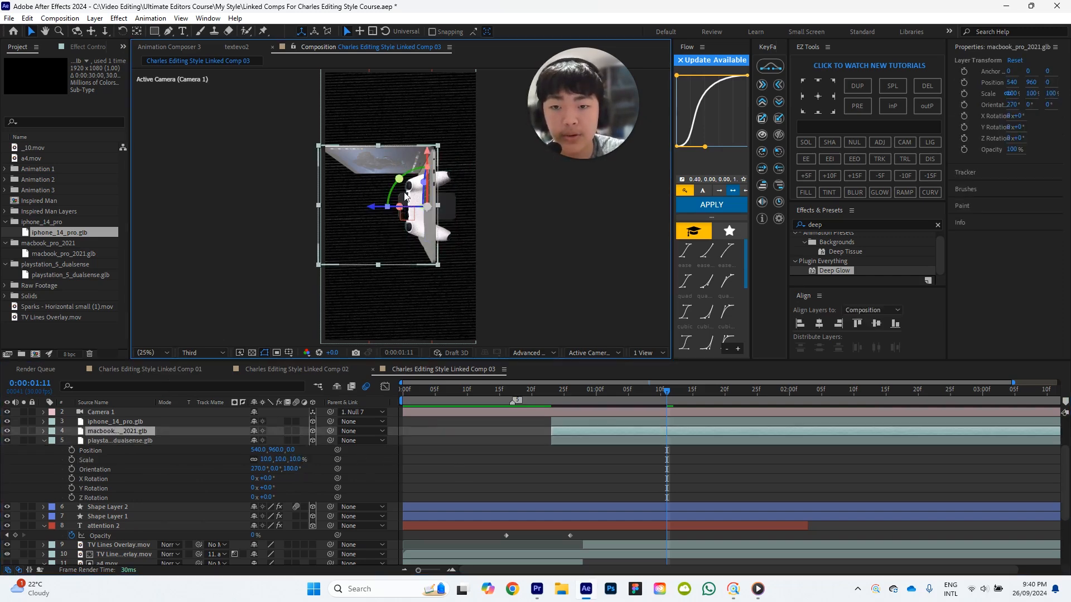
drag(401, 184, 426, 191)
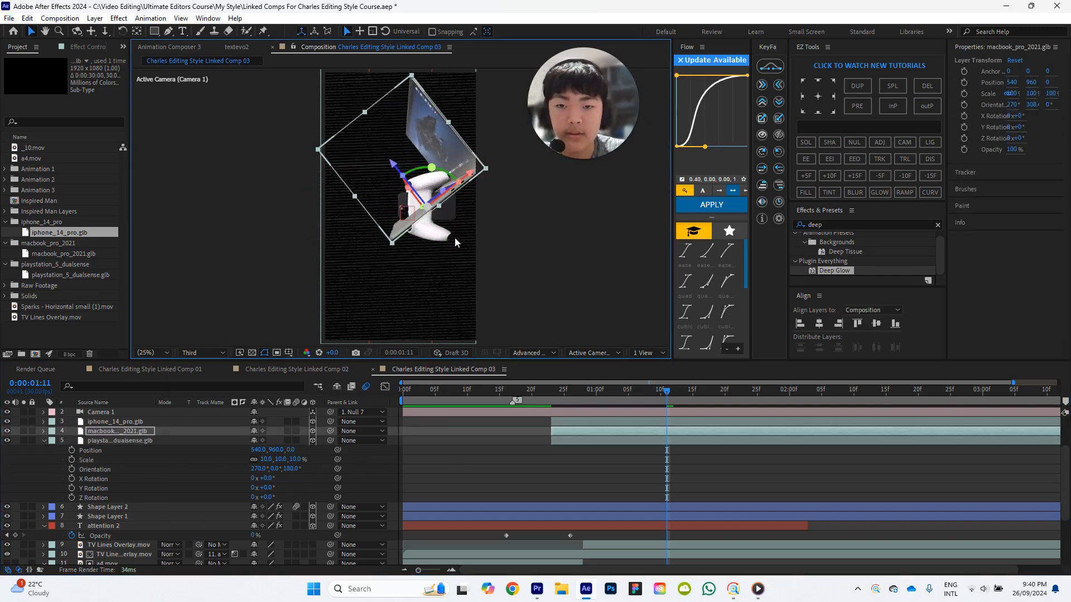
Rotate the PlayStation controller model upright and facing the camera, to an orientation of about 90°, 270.4°, 189.3°.
click(444, 228)
drag(396, 229, 404, 177)
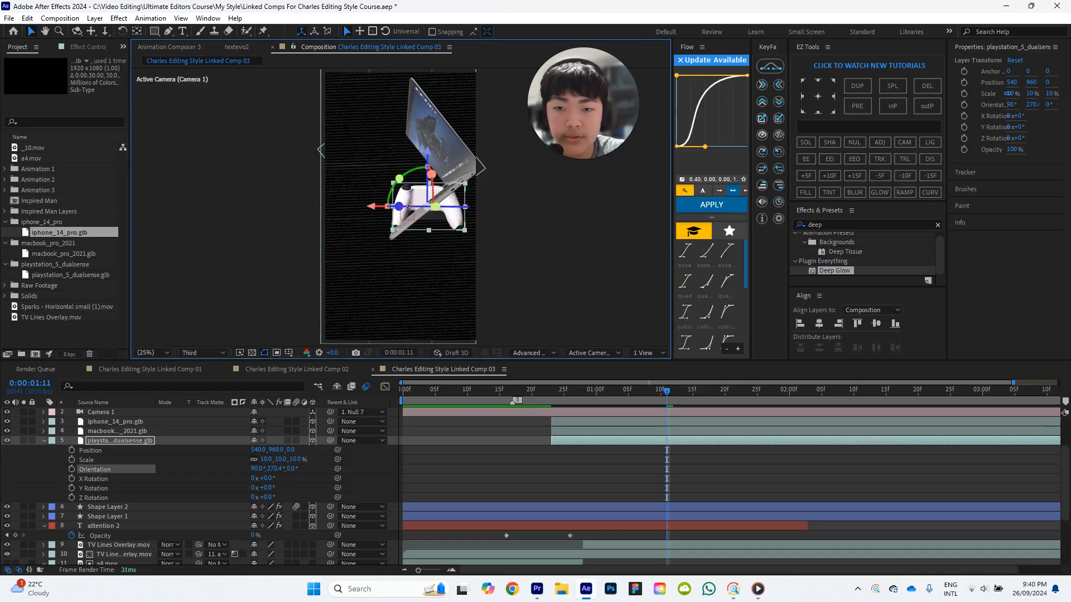
drag(416, 210, 445, 214)
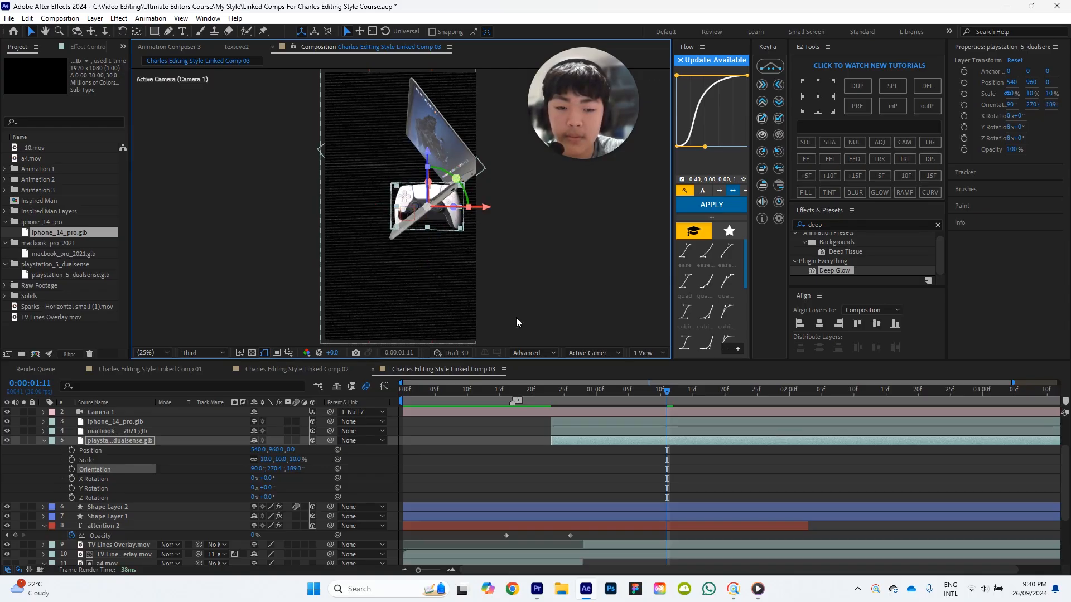
Set the current time to 1:12 and move the PlayStation controller below the MacBook, to position about 432, 959, 0.
drag(637, 396, 670, 416)
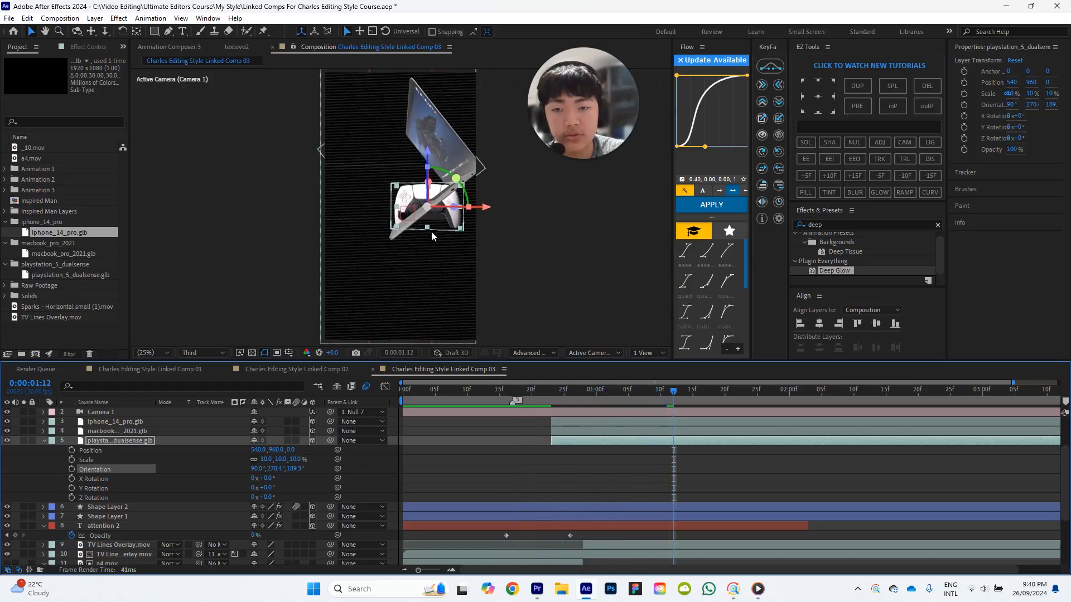
click(446, 218)
click(599, 441)
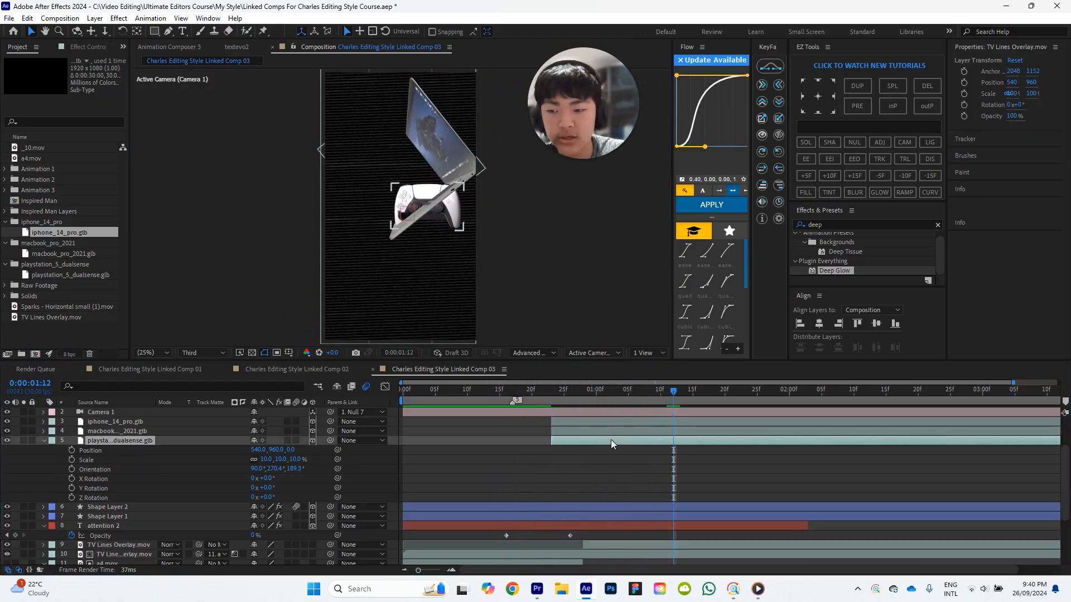
drag(425, 207, 430, 268)
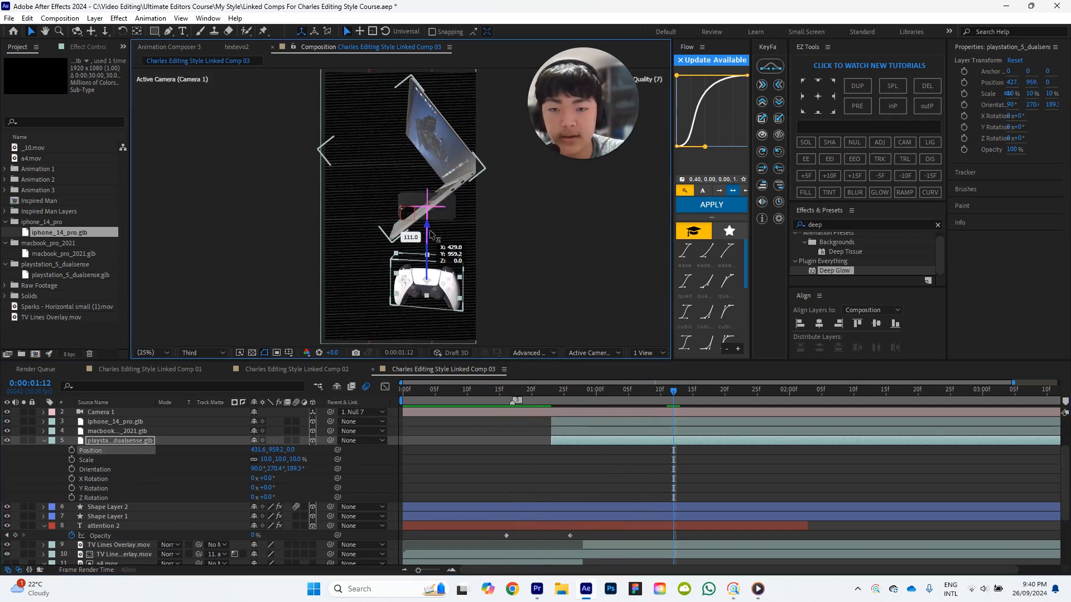
click(449, 257)
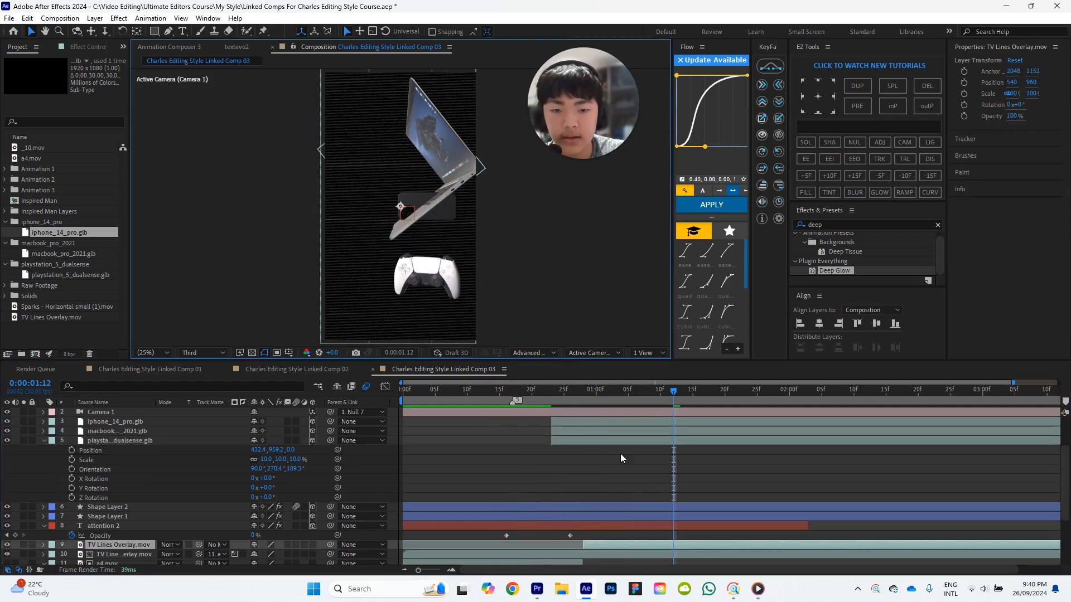
Tilt the PlayStation controller clockwise to an orientation of about 81°, 288°, 180° and nudge it to position about 437, 961, 0.
click(634, 441)
drag(454, 251, 462, 261)
drag(444, 226, 445, 222)
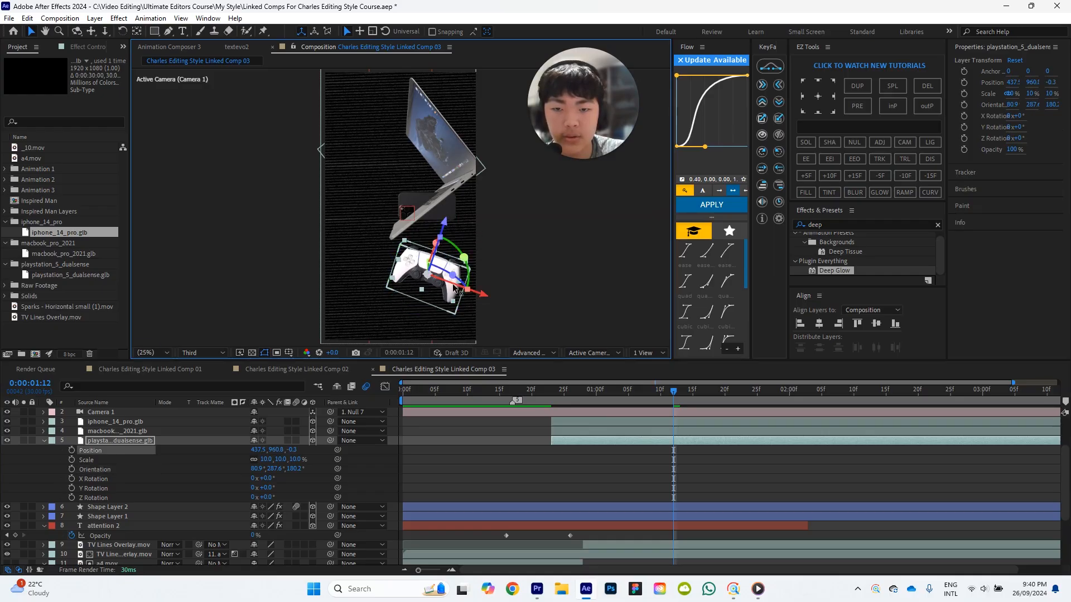
drag(450, 274, 440, 306)
key(ctrl+z)
click(634, 456)
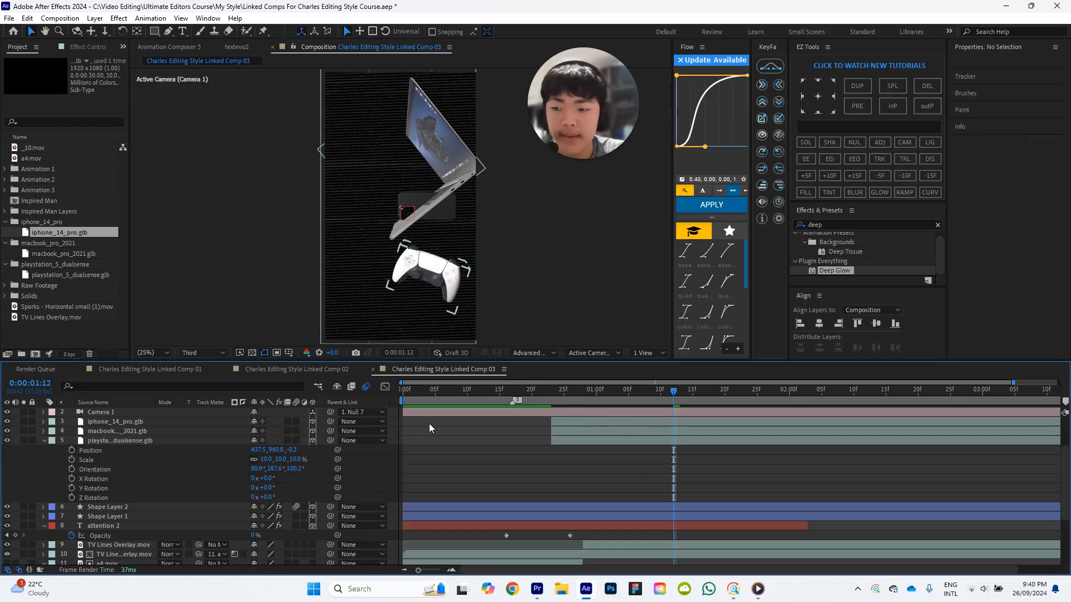
Reveal the MacBook layer's Scale, collapse the PlayStation controller layer's properties, and set the MacBook's scale to 50%.
click(138, 431)
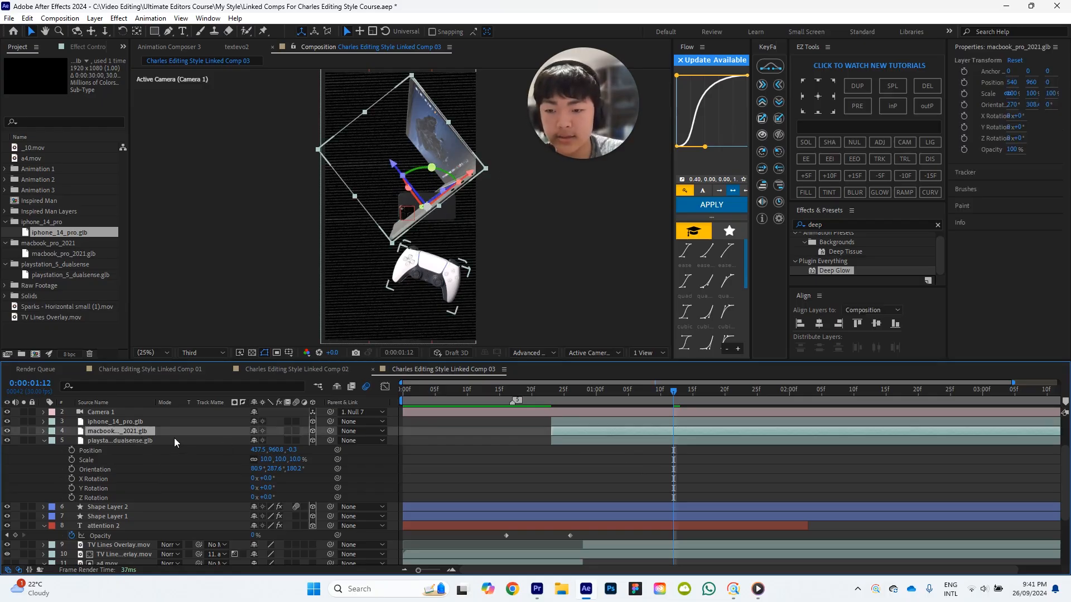
key(s)
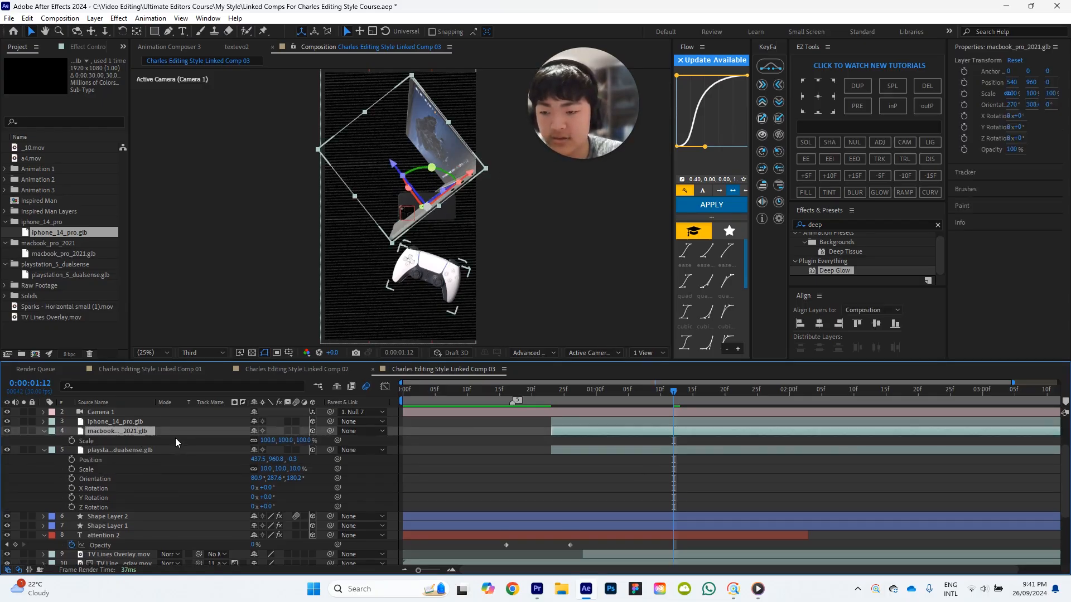
click(45, 449)
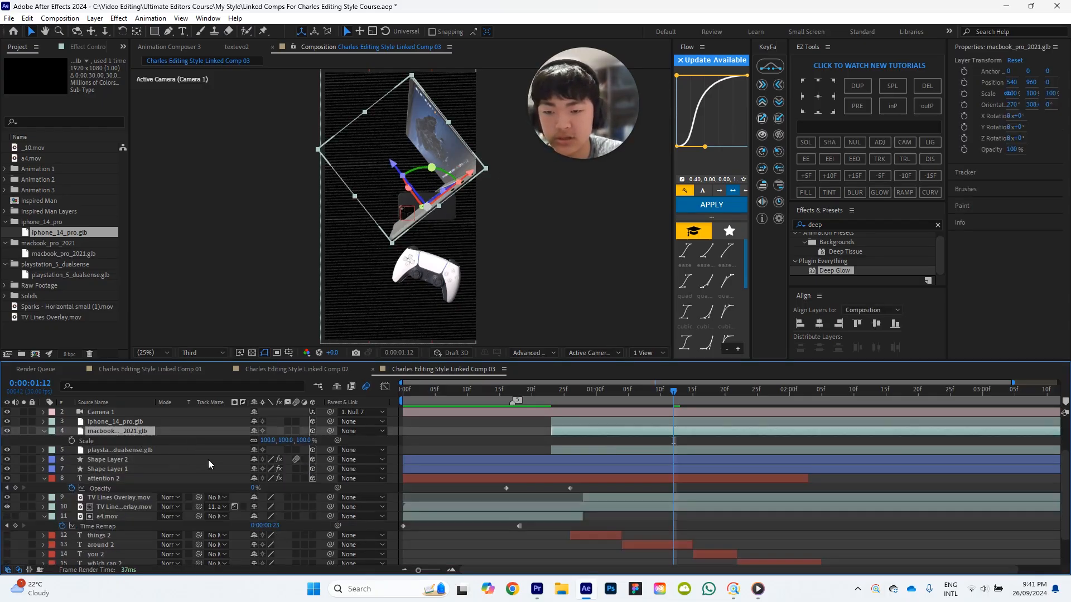
text(5)
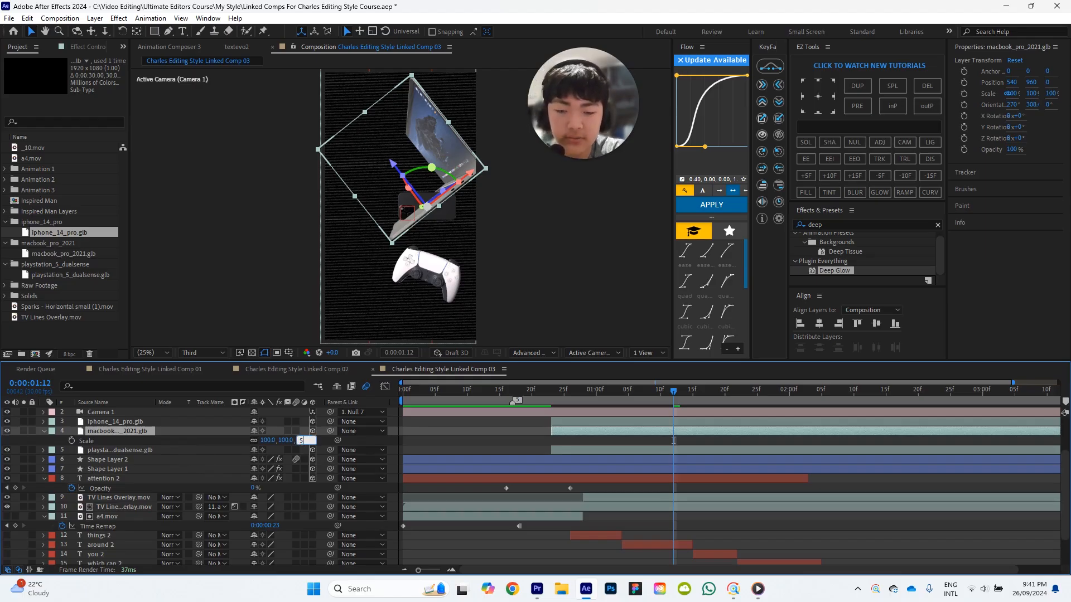
text(0)
key(Return)
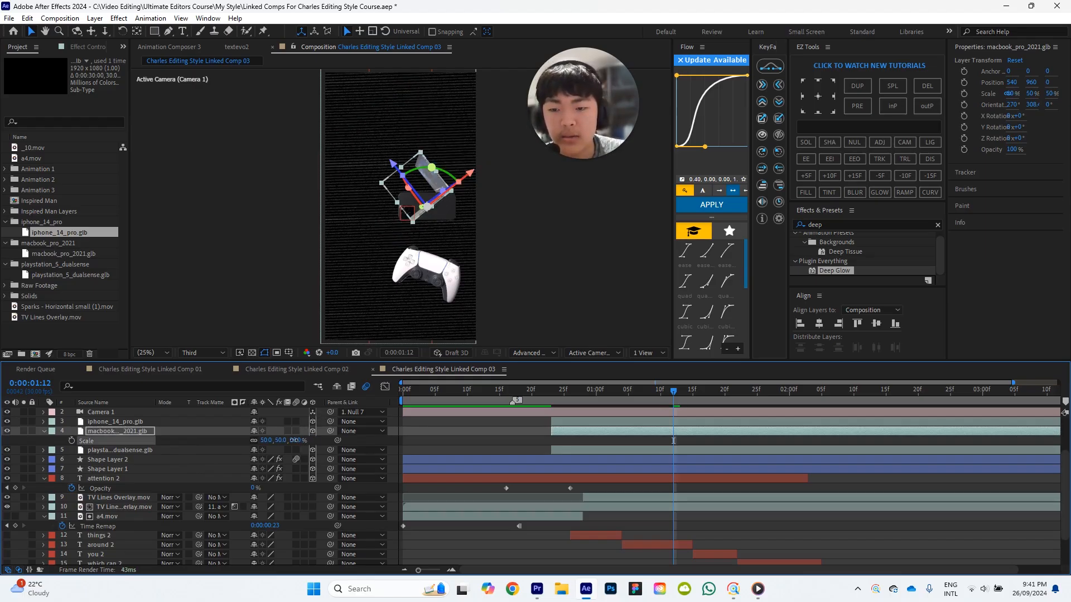
Enlarge the MacBook layer to a scale of 70%.
drag(294, 441, 305, 440)
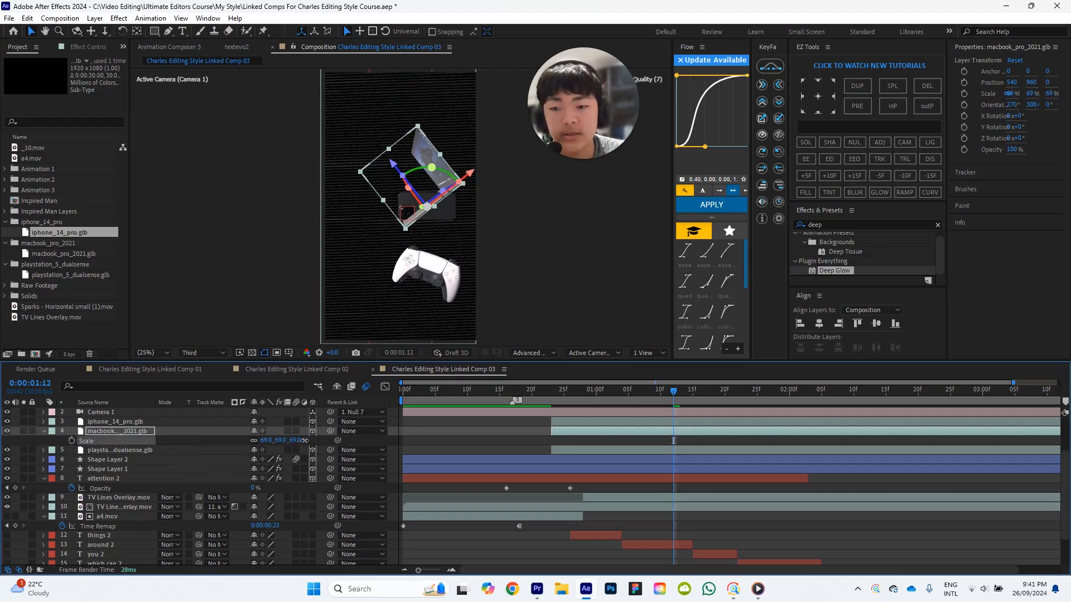
click(293, 441)
text(70)
key(Return)
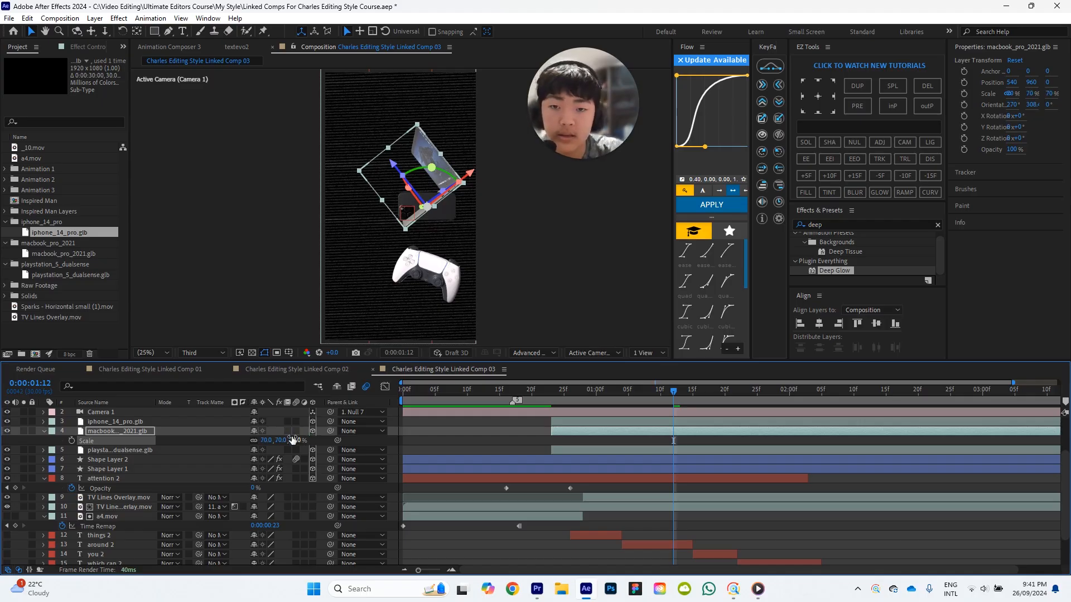
Reduce the MacBook layer's scale to 65% and deselect it.
click(293, 439)
text(65)
key(Return)
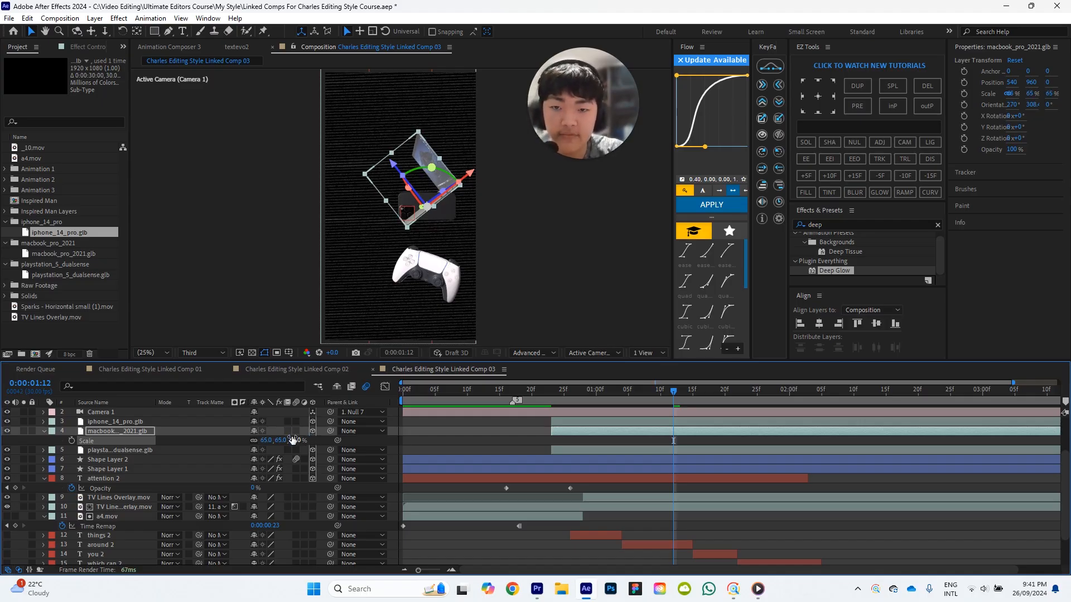
click(489, 434)
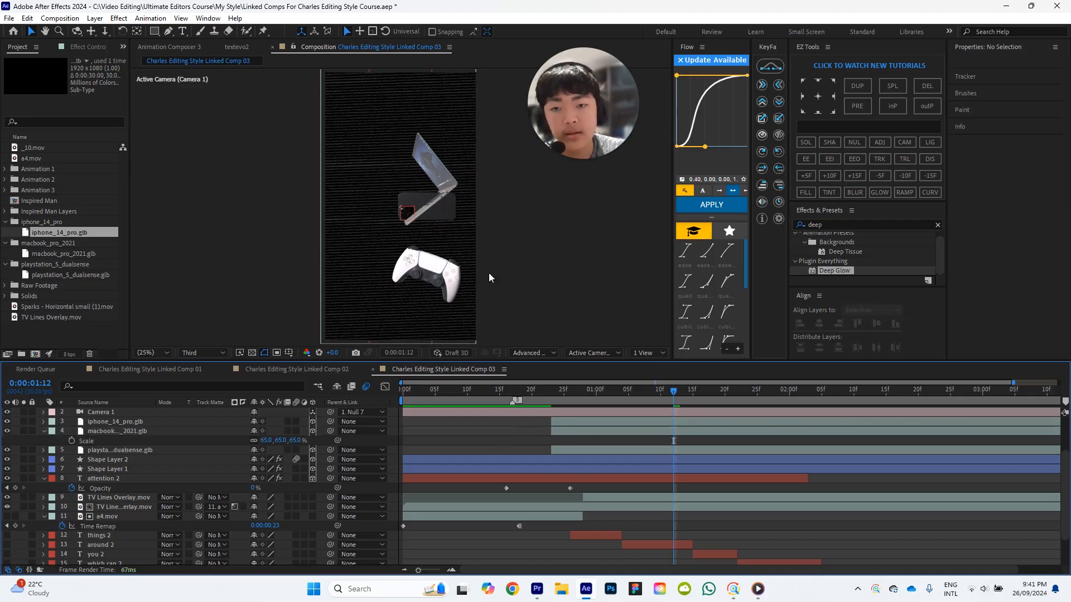
Select the MacBook model again and set its scale back to 70%.
click(427, 163)
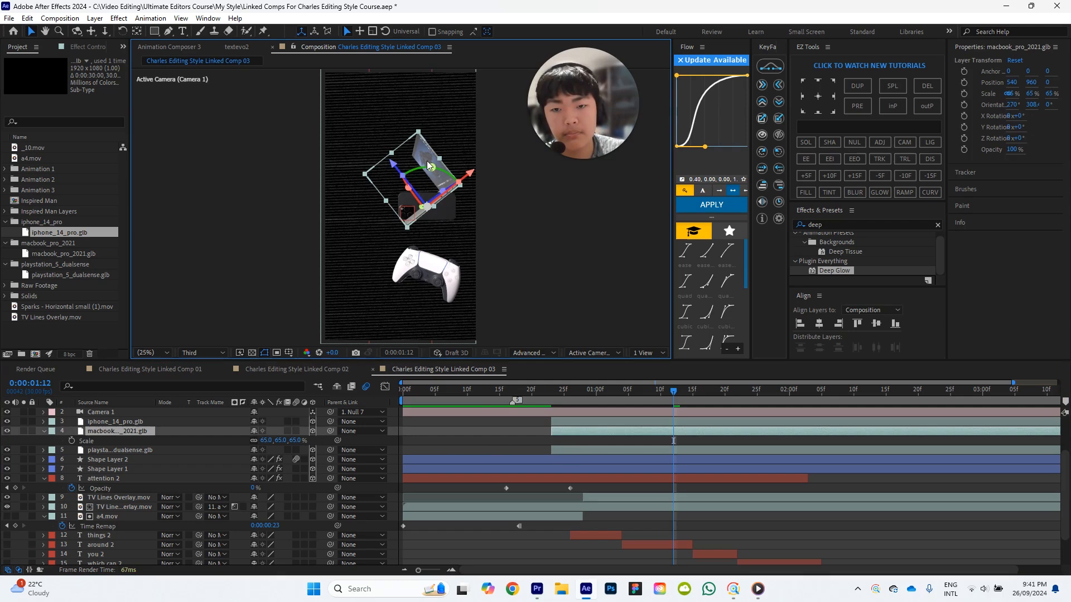
click(296, 440)
text(70)
key(Return)
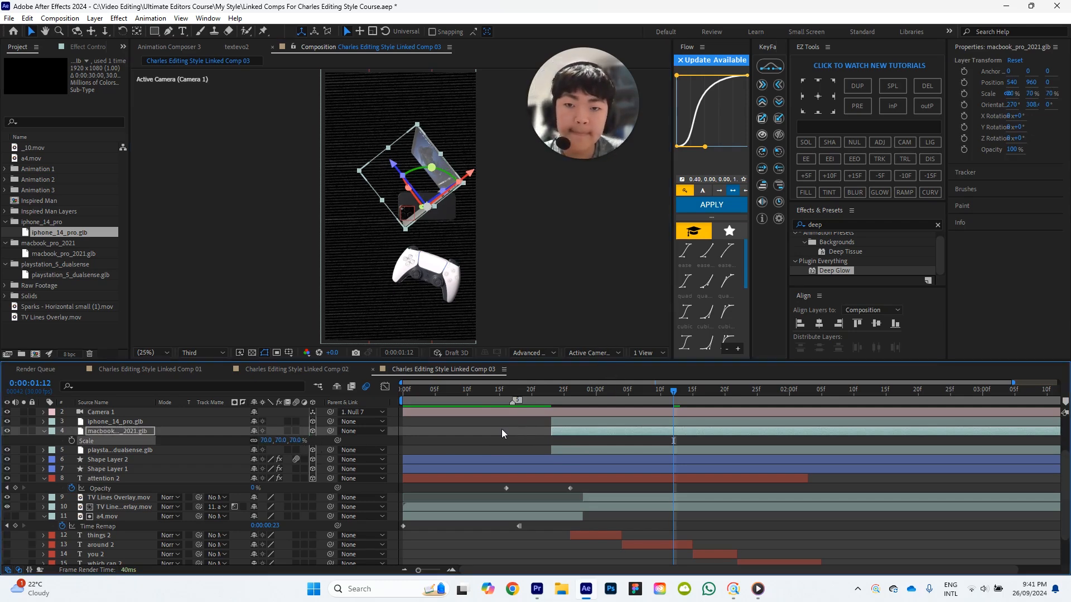
click(502, 434)
Move the MacBook into the upper part of the frame and rotate it to an orientation of about 336°, 324°, 345°, showing screen and keyboard.
click(437, 189)
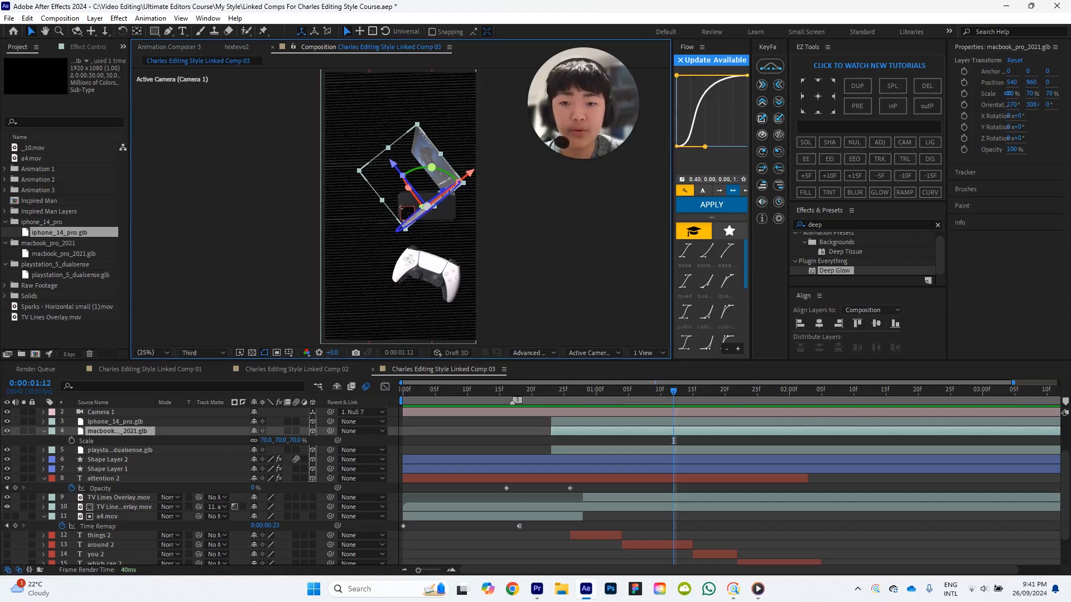
click(443, 173)
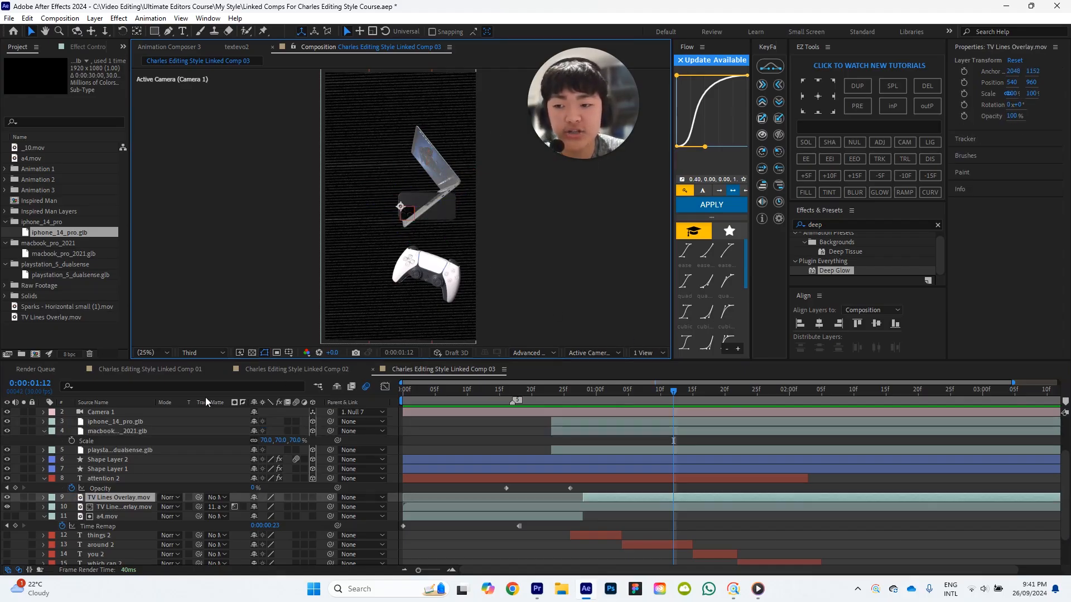
click(114, 431)
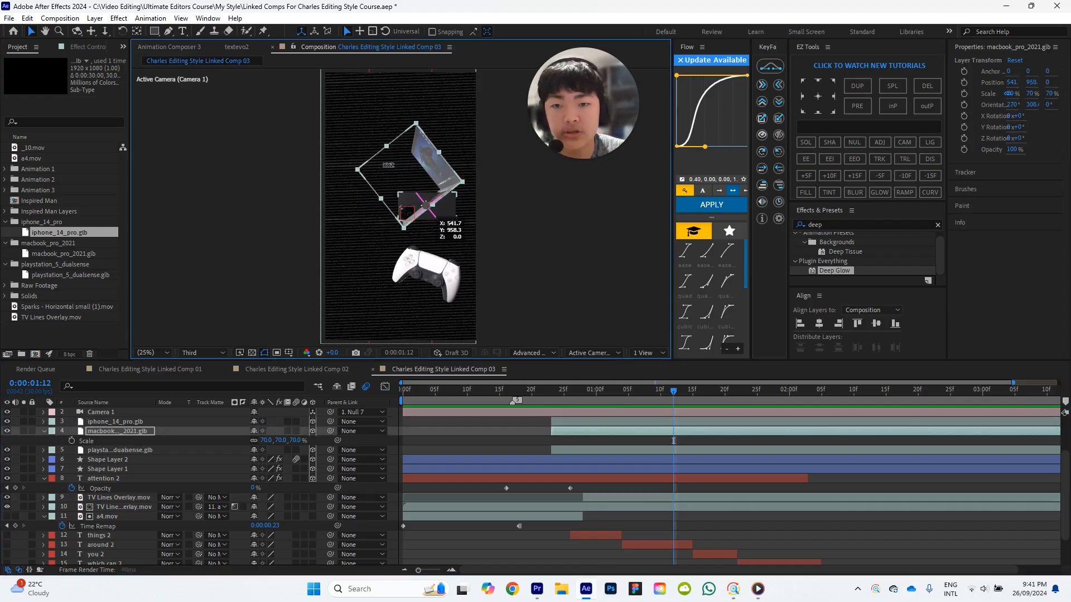
drag(380, 160, 392, 163)
mouse_move(411, 128)
mouse_down()
mouse_move(423, 134)
mouse_move(405, 140)
mouse_up()
drag(394, 130, 452, 165)
drag(408, 137, 424, 163)
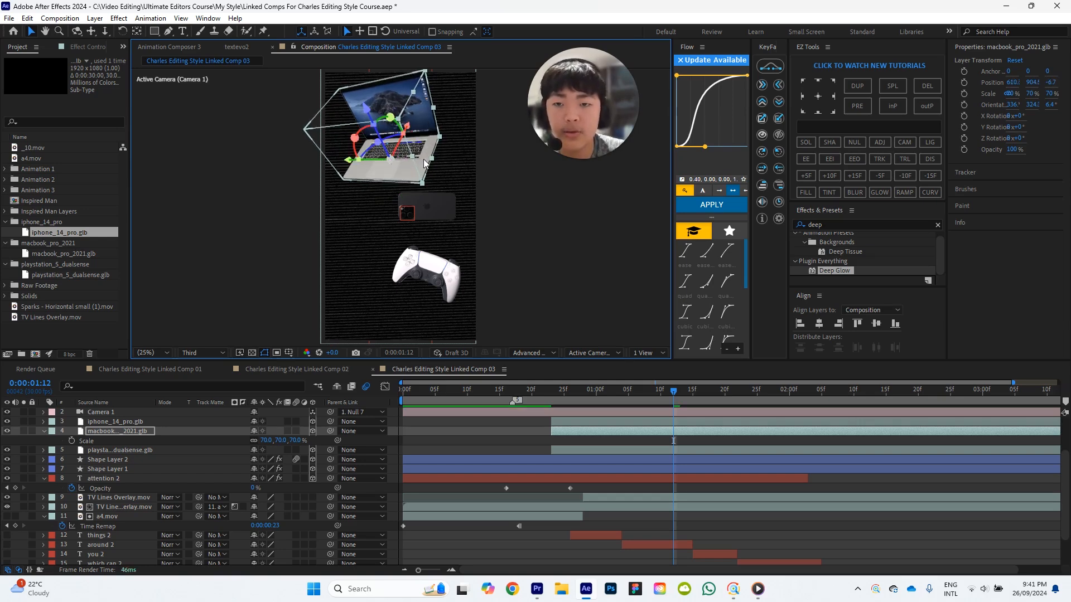
drag(391, 132, 386, 137)
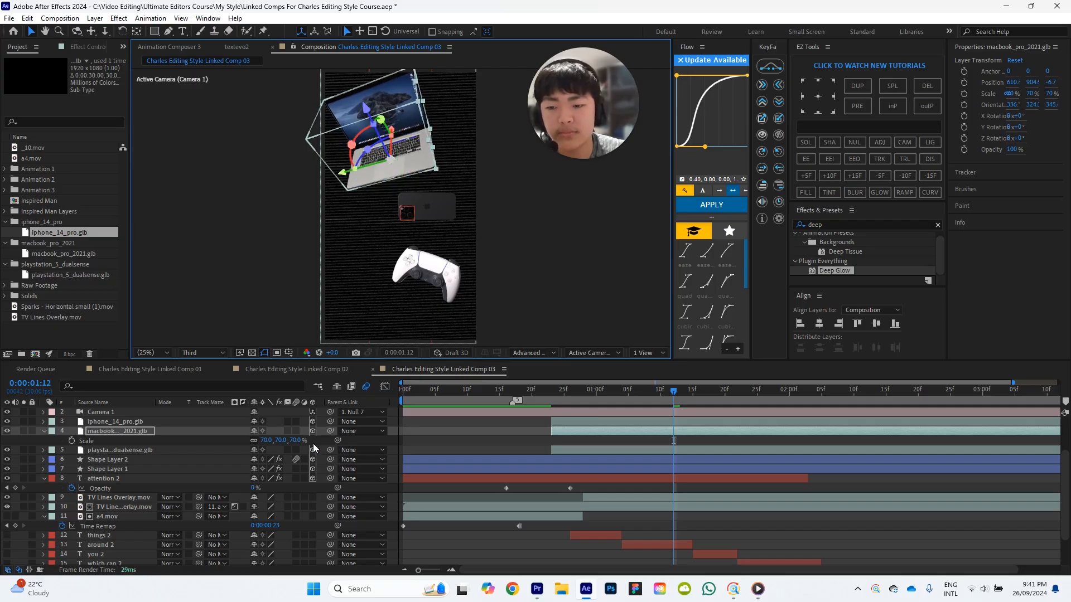
Set the MacBook layer's scale to 60% and clear the layer selection.
click(294, 440)
key(Return)
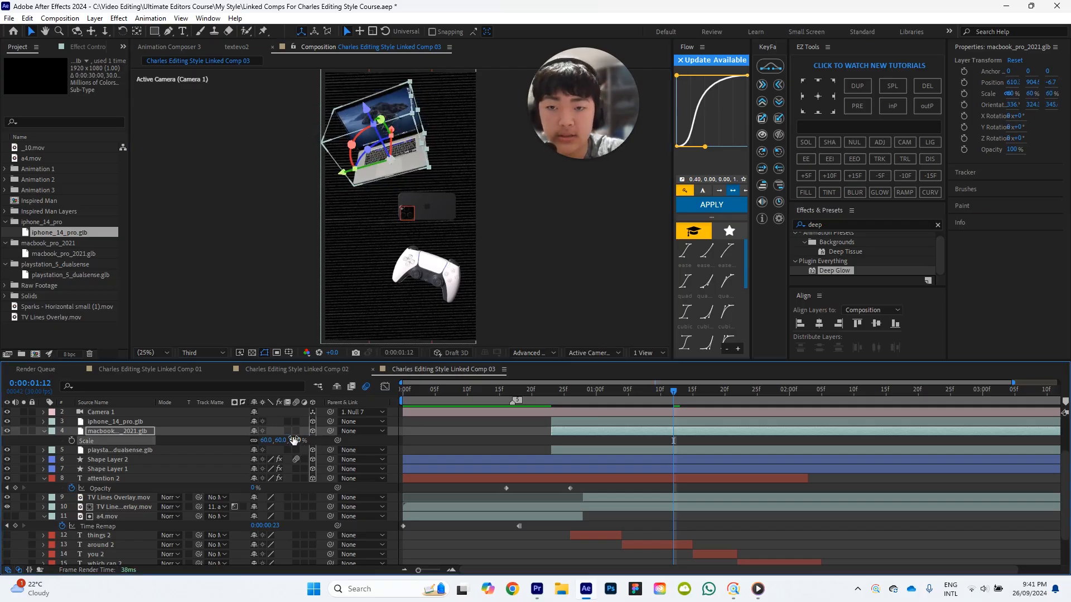
click(396, 322)
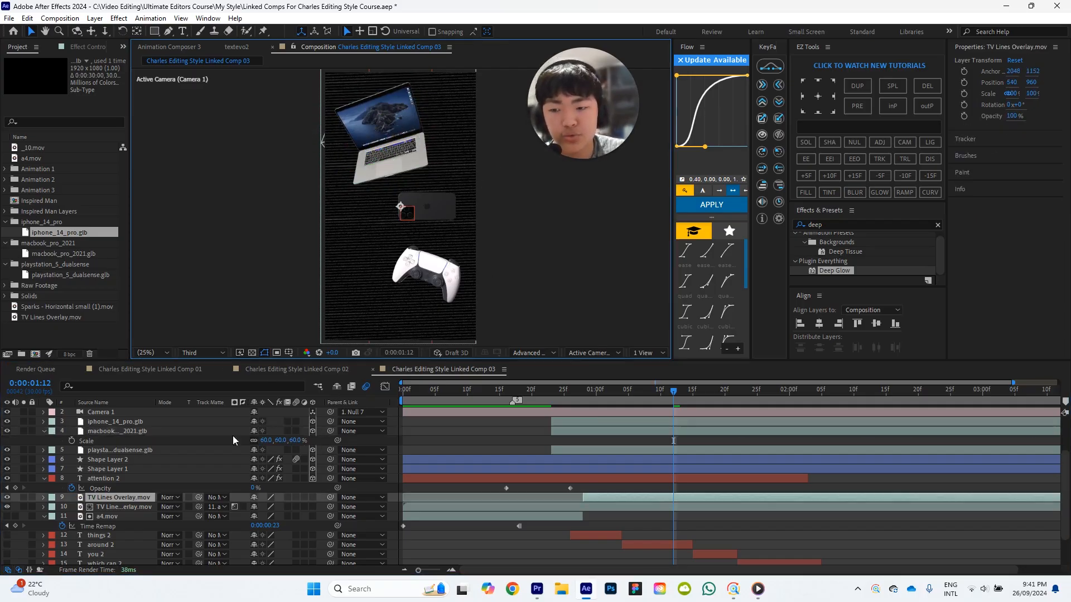
click(162, 437)
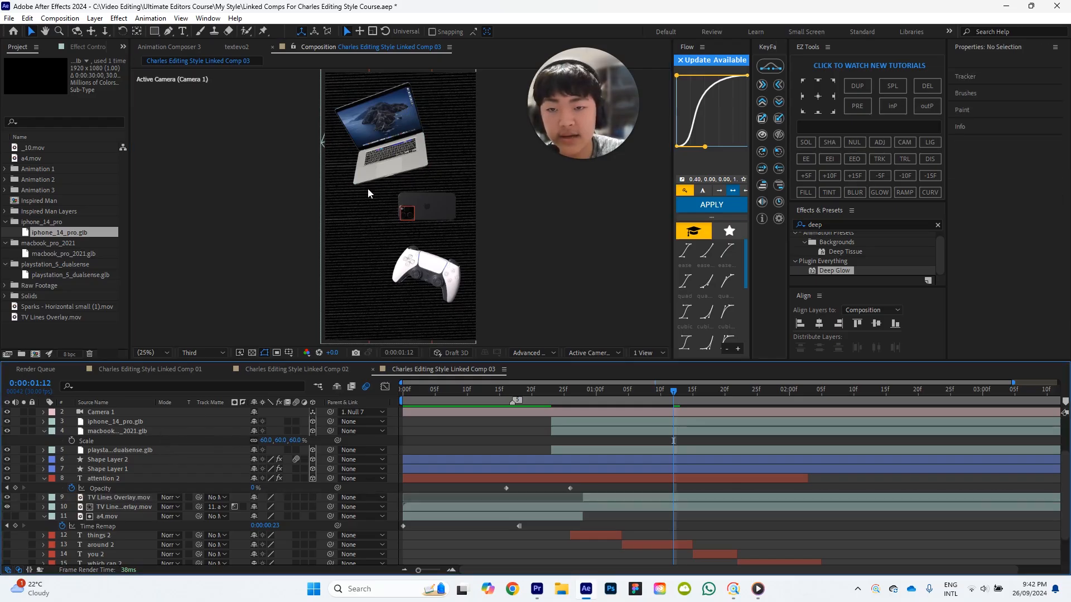
Display the proportional grid and reposition the MacBook and the PlayStation controller against its lines, raising the controller slightly.
click(152, 429)
drag(424, 150, 428, 163)
click(276, 352)
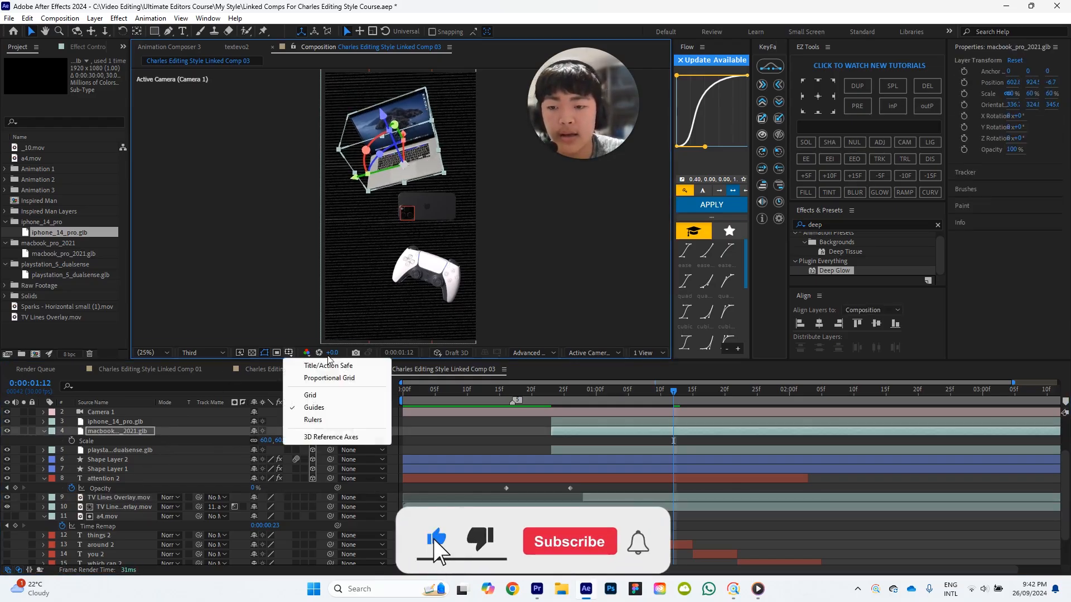
click(313, 377)
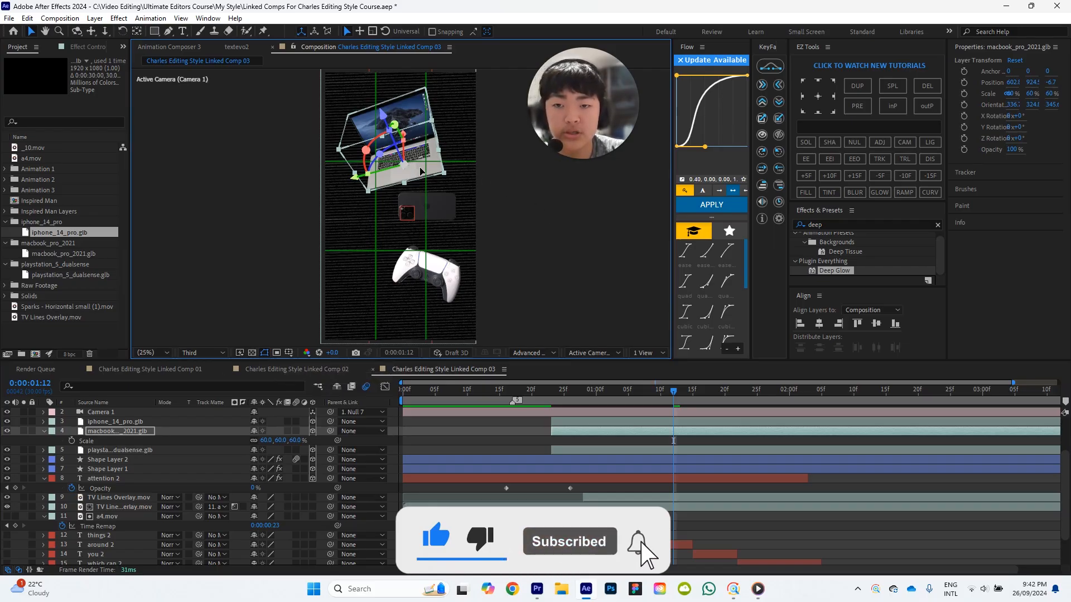
drag(420, 171, 421, 174)
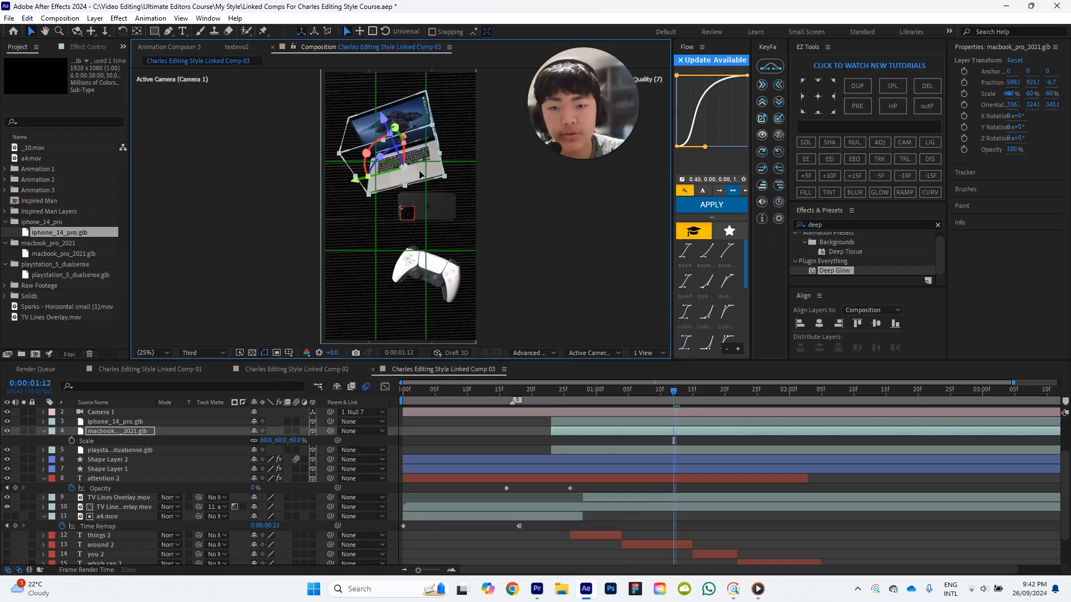
drag(446, 292, 451, 272)
Move the iPhone to the lower left of the frame beside the controller and rotate it about -74° so it stands nearly upright.
click(440, 210)
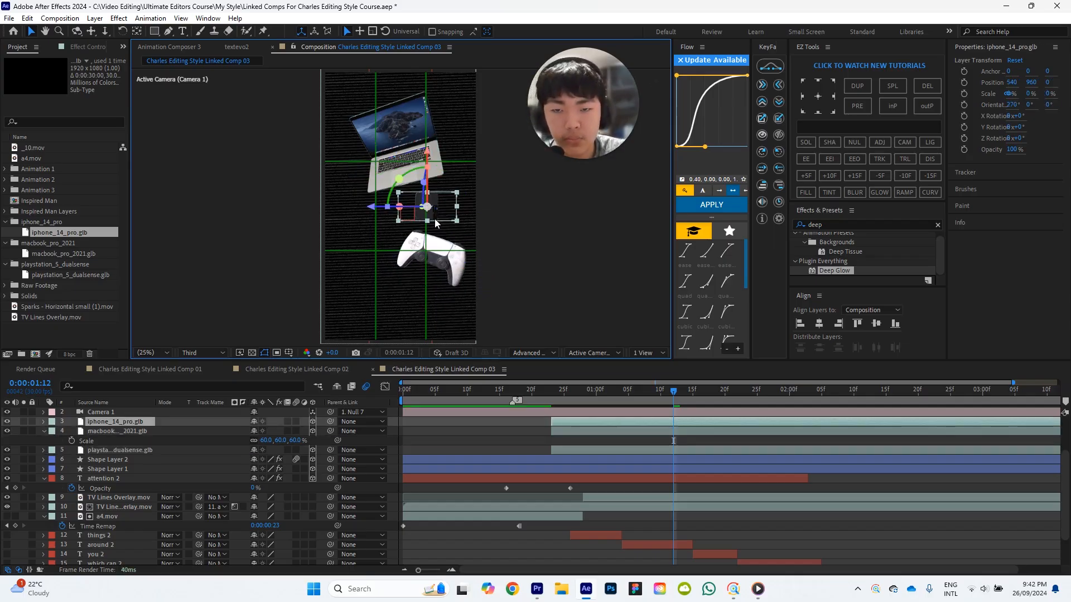
drag(440, 211, 384, 252)
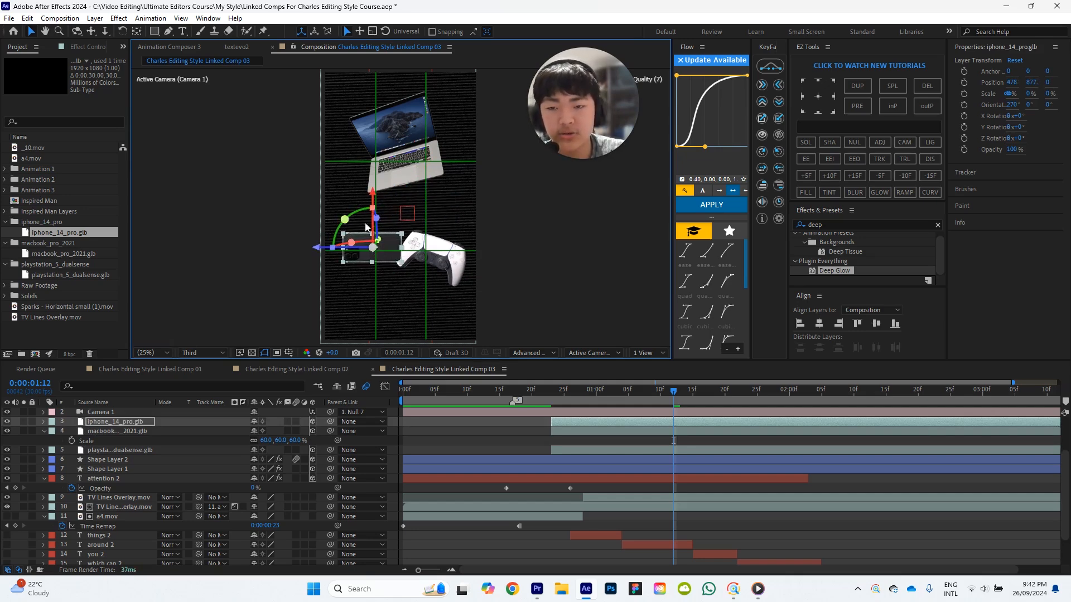
drag(354, 215, 416, 201)
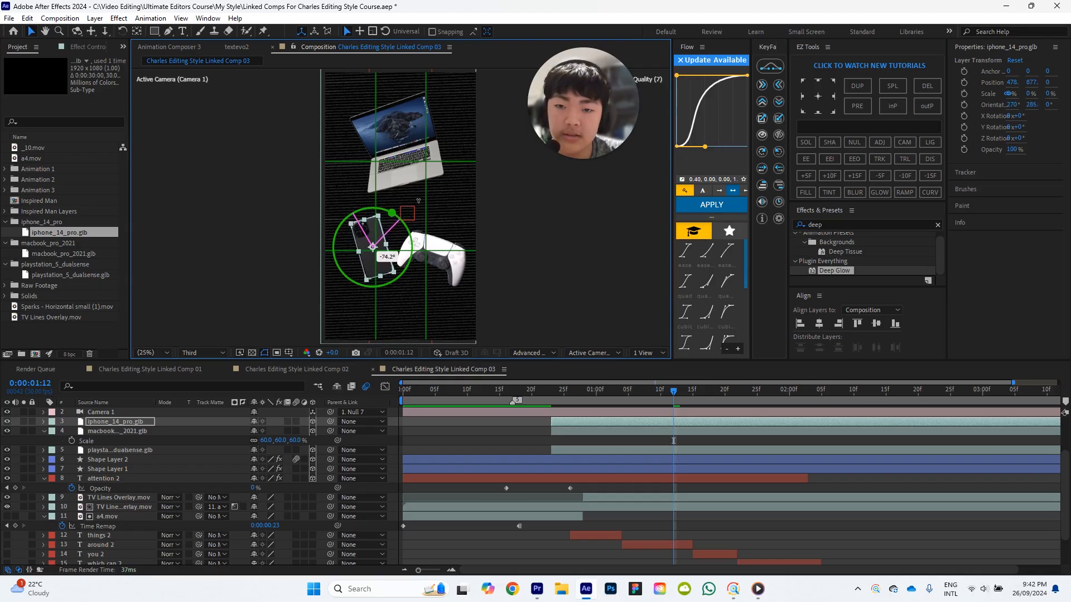
drag(386, 259, 377, 282)
Fine-tune the PlayStation controller's position and shift the MacBook slightly up and to the left in the frame.
click(450, 274)
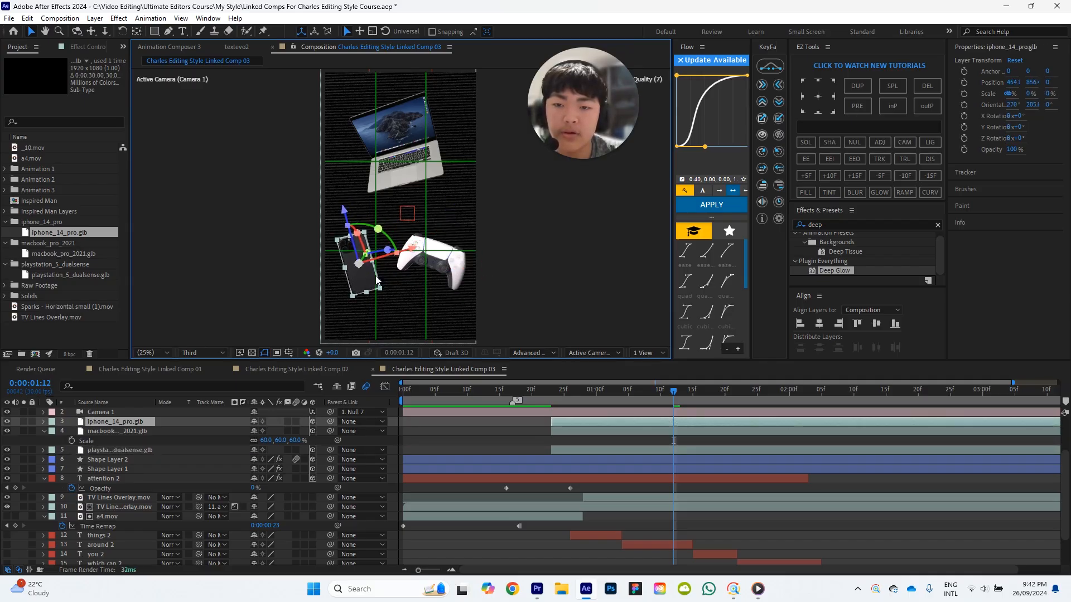
click(453, 277)
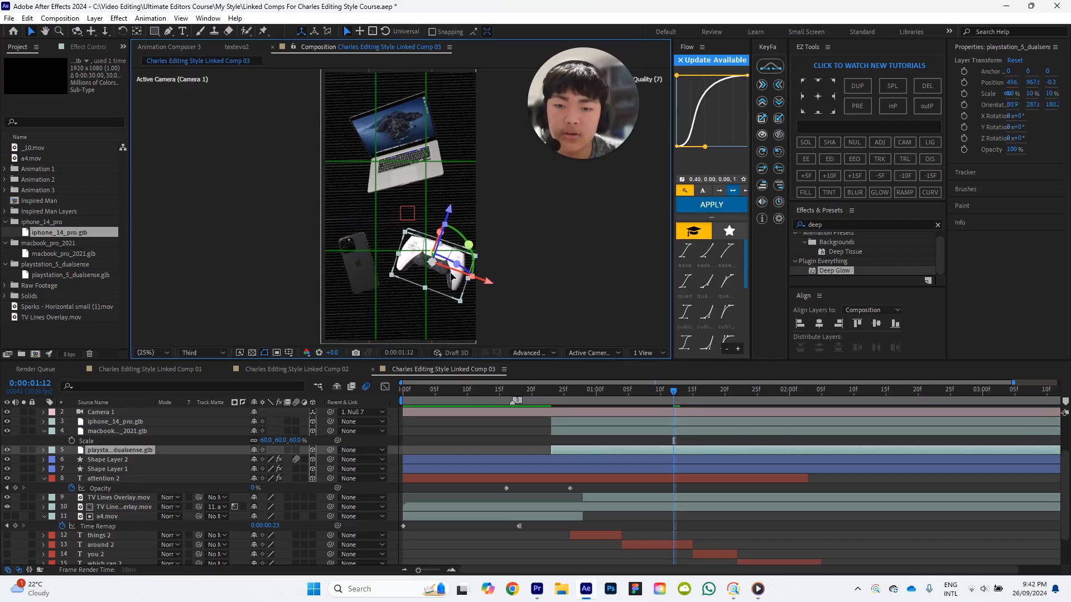
drag(420, 172, 416, 164)
click(459, 188)
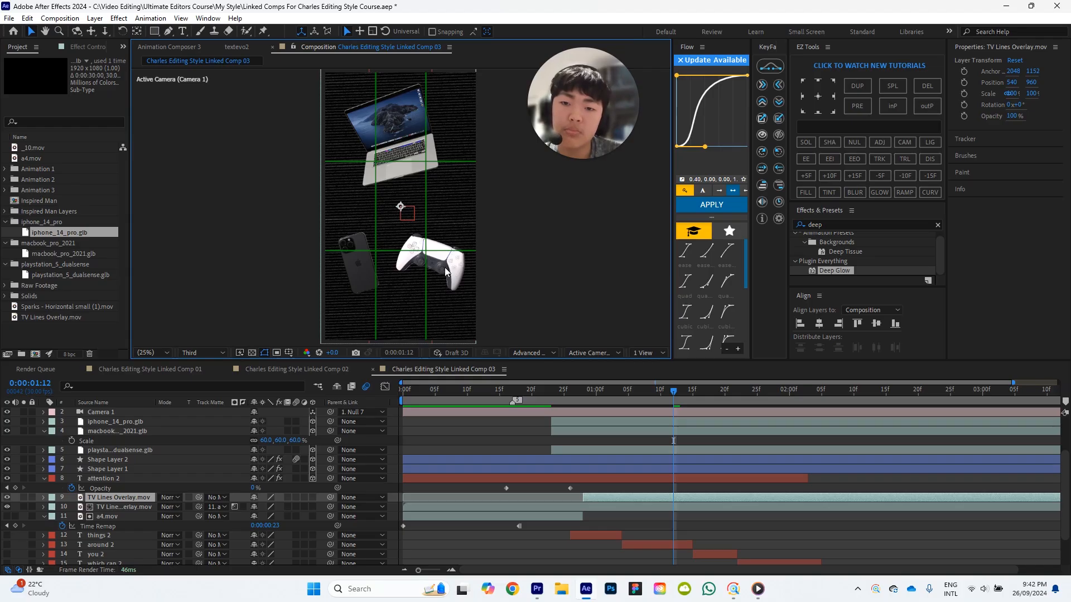
Enlarge the iPhone slightly through its Scale value and nudge it into place beside the controller.
click(131, 423)
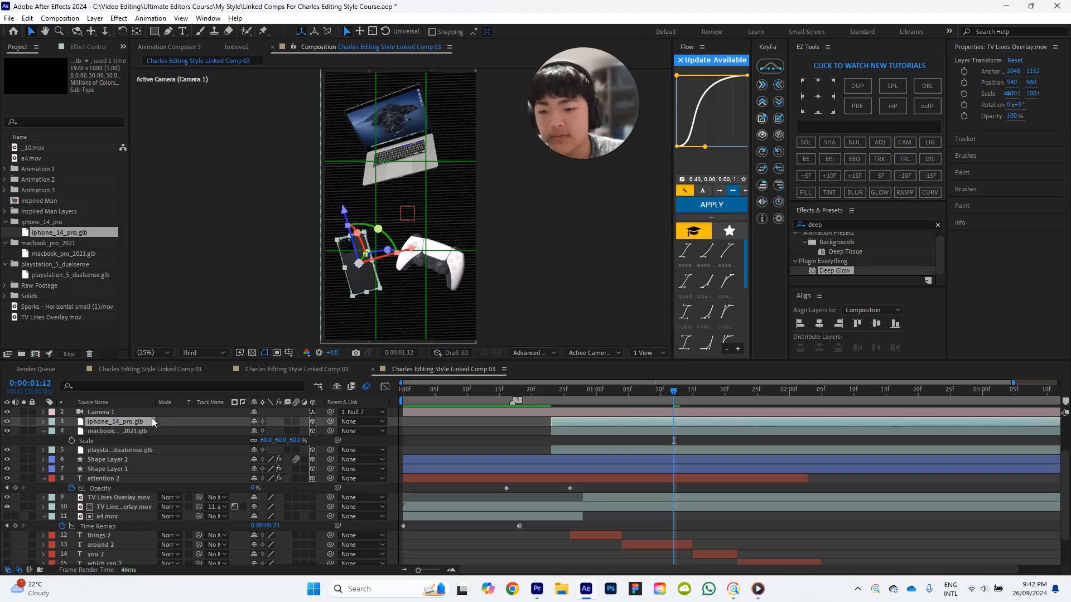
key(s)
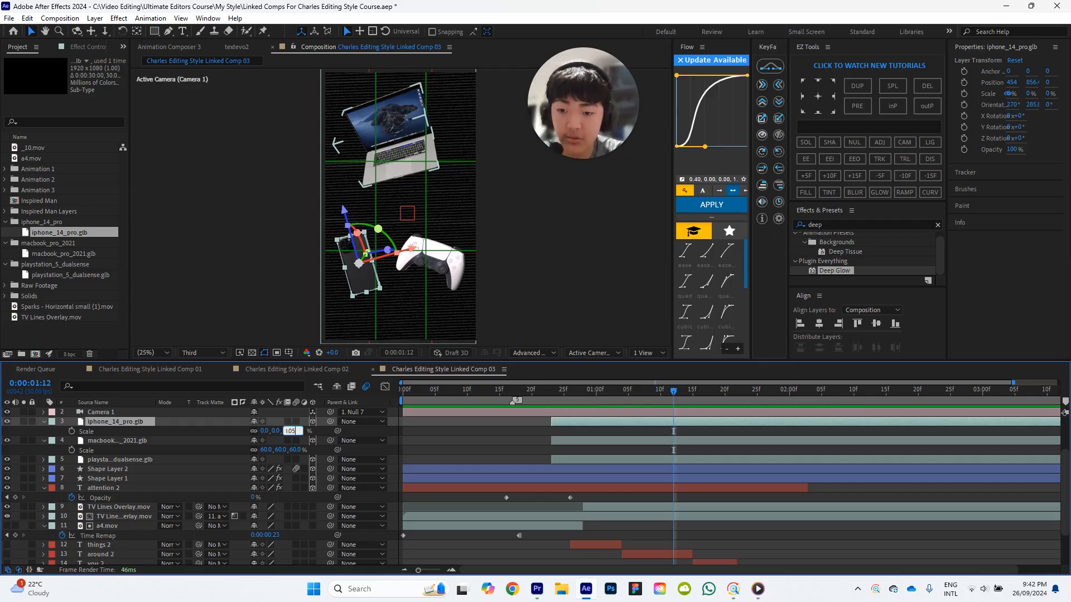
key(Return)
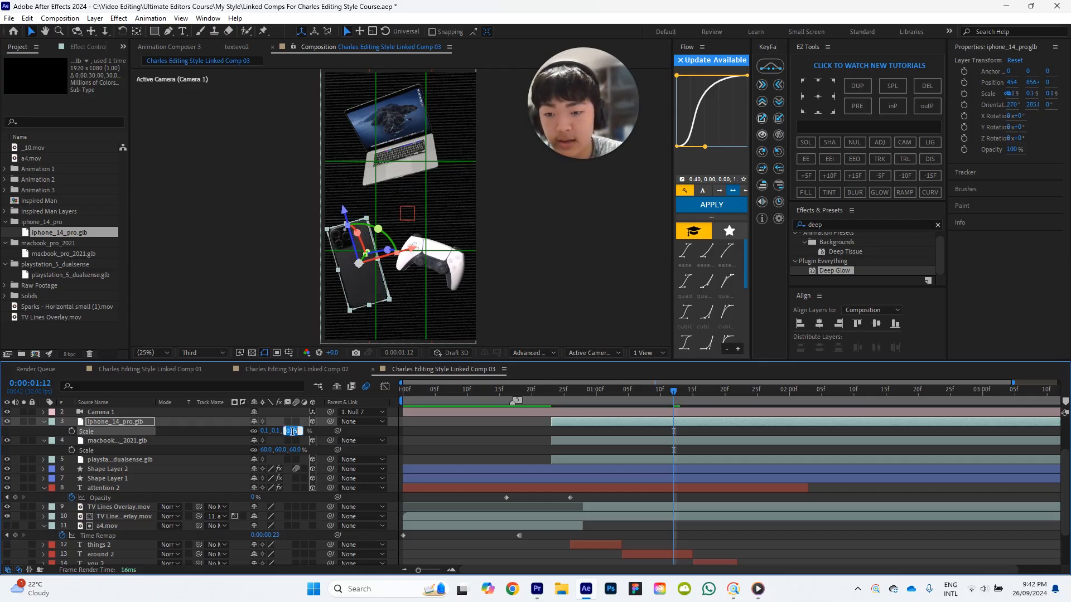
key(Return)
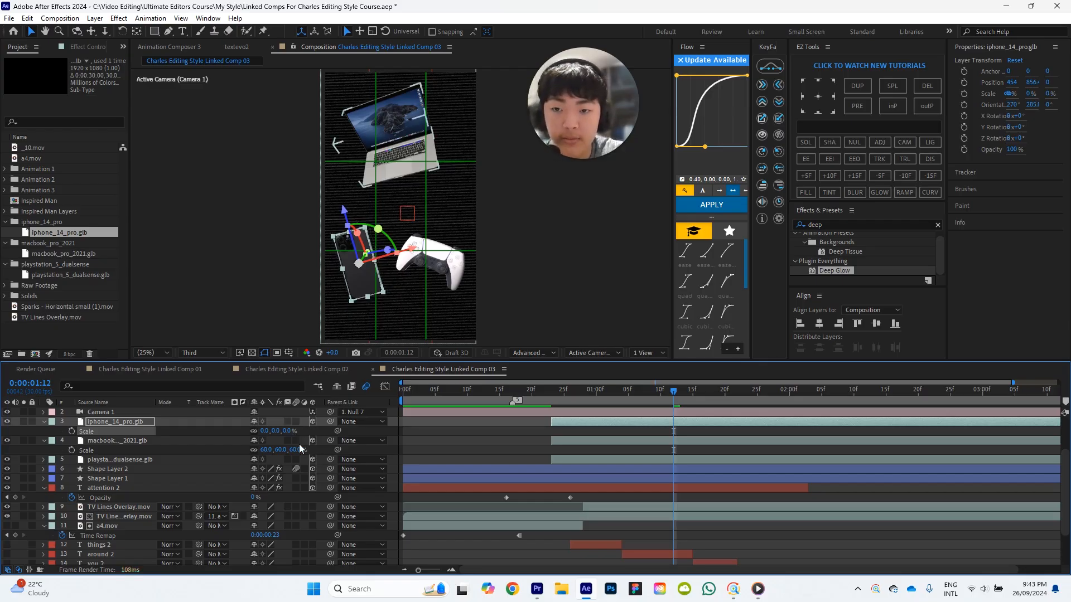
click(500, 427)
click(359, 272)
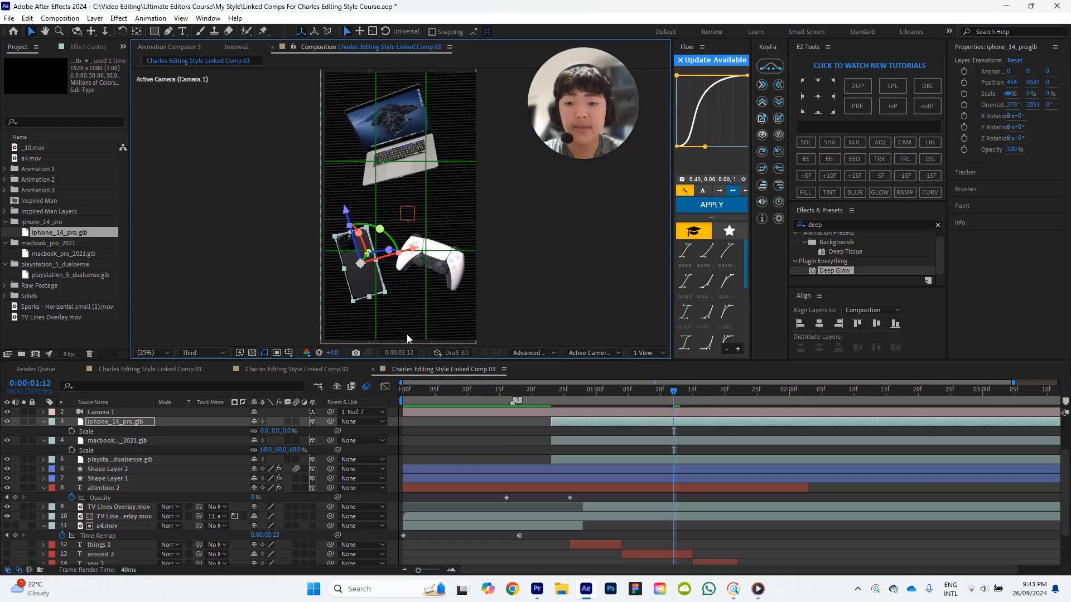
click(497, 458)
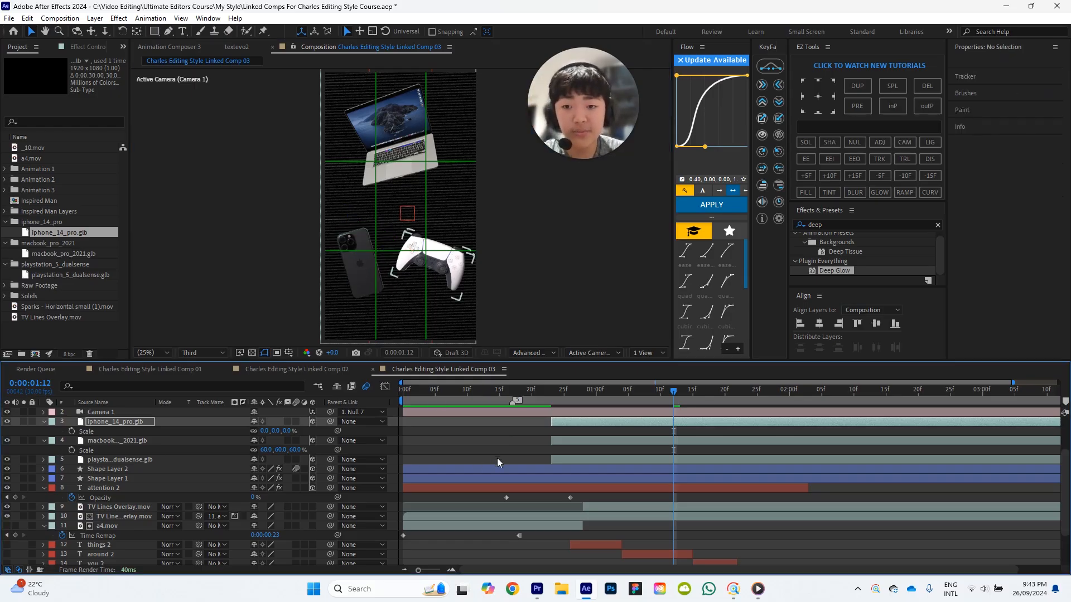
Fine-tune the iPhone's rotation and position beside the controller, and rotate the PlayStation controller about 8°.
click(369, 280)
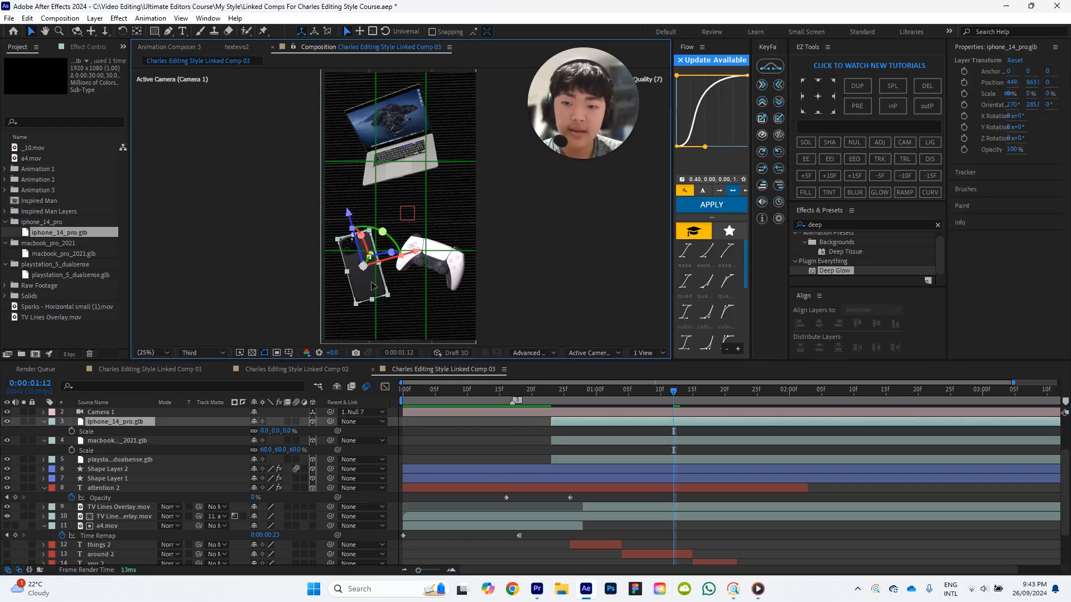
drag(391, 253, 426, 276)
click(466, 439)
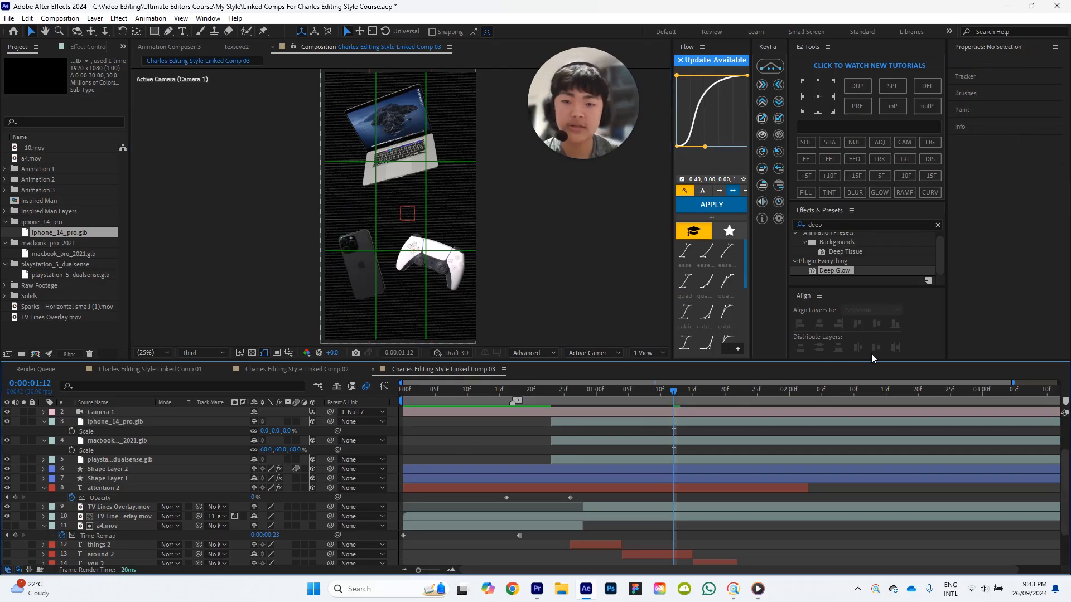
click(366, 274)
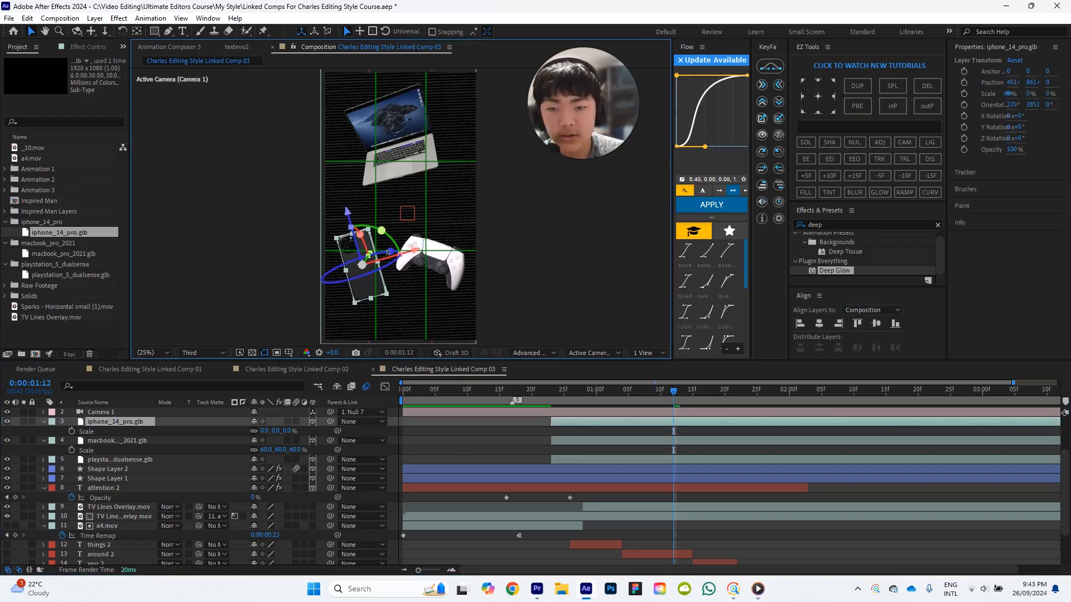
drag(387, 253, 386, 252)
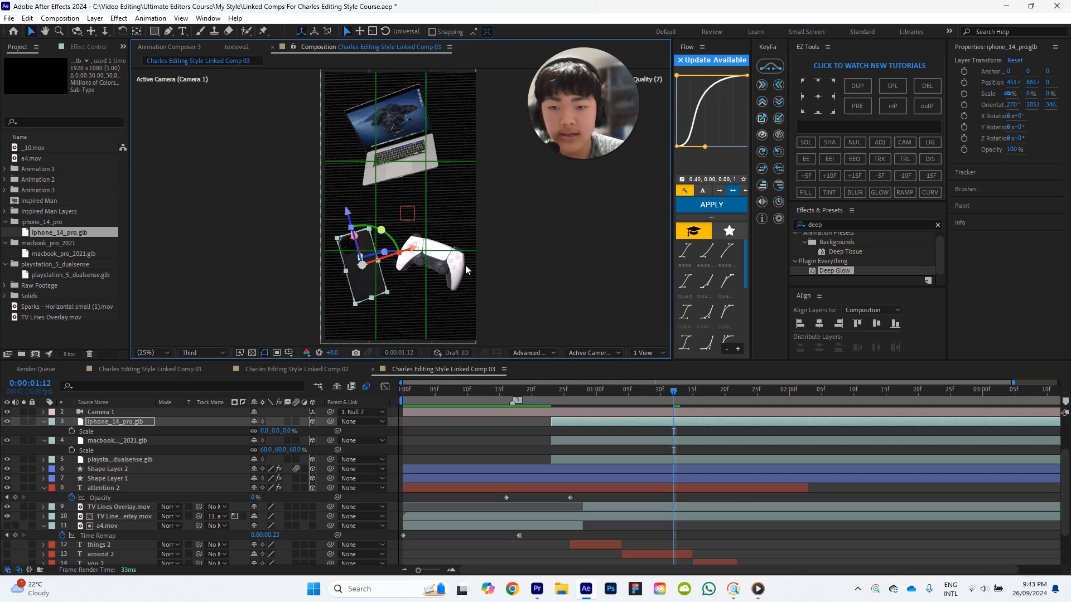
click(461, 273)
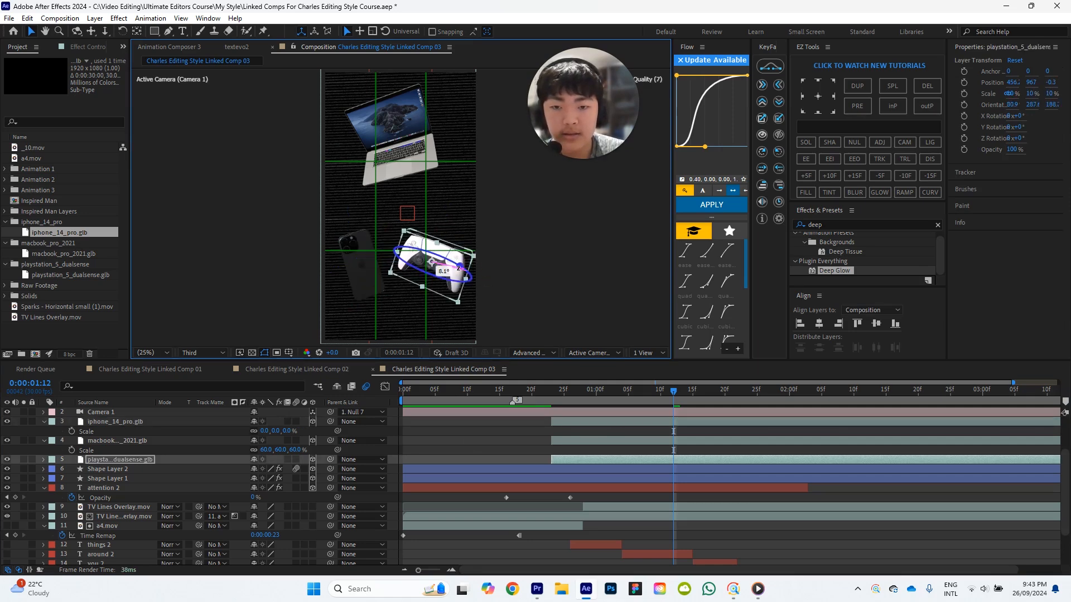
Scrub the timeline from frame 9 to 0:00:01:04 to review how the models swing into the layout.
click(460, 387)
click(412, 171)
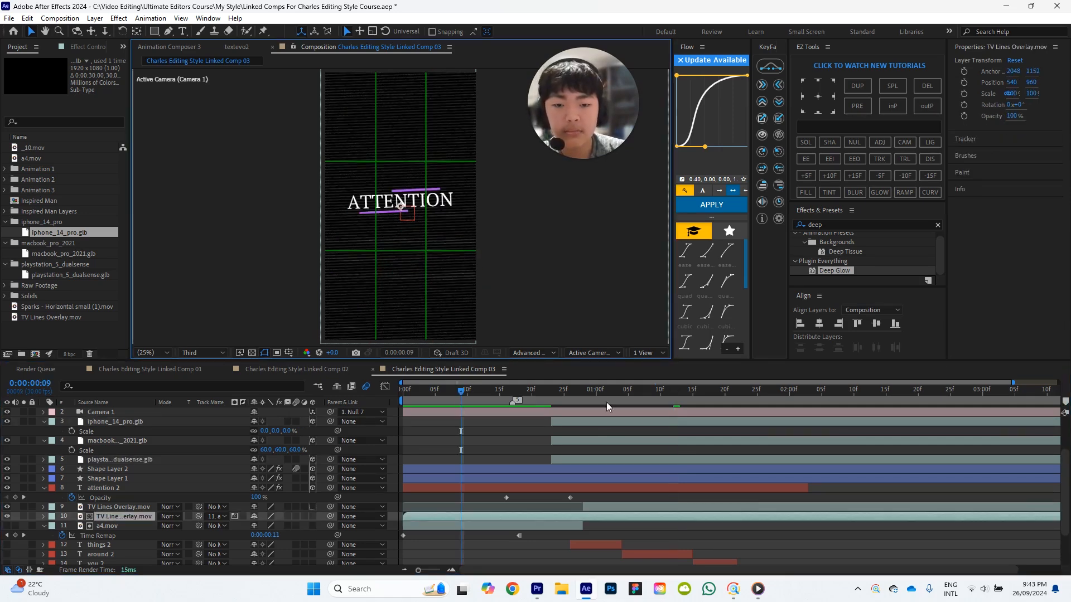
click(596, 390)
drag(569, 391, 622, 398)
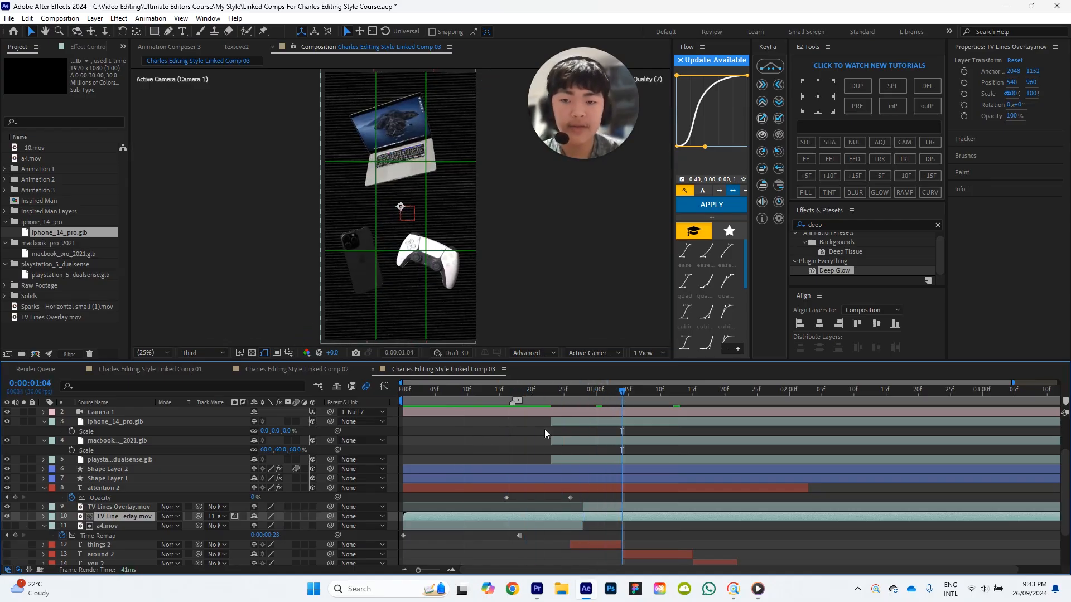
click(465, 440)
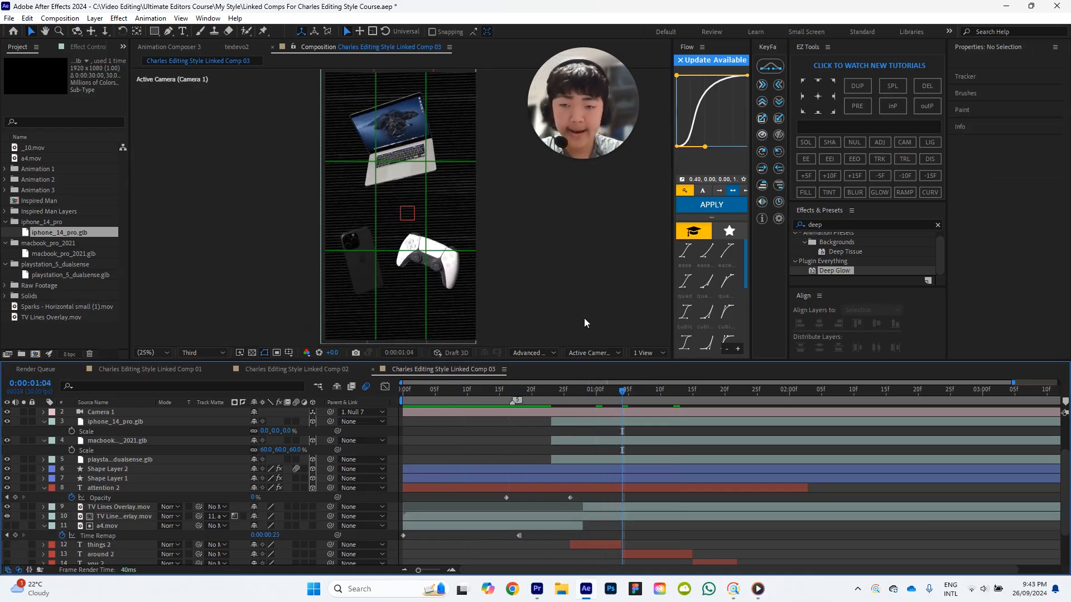
Switch to Media Player and replay the reference video around 0:00:15, examining how the "THINGS AROUND YOU" text enters between the models.
scroll(424, 454, down, 1)
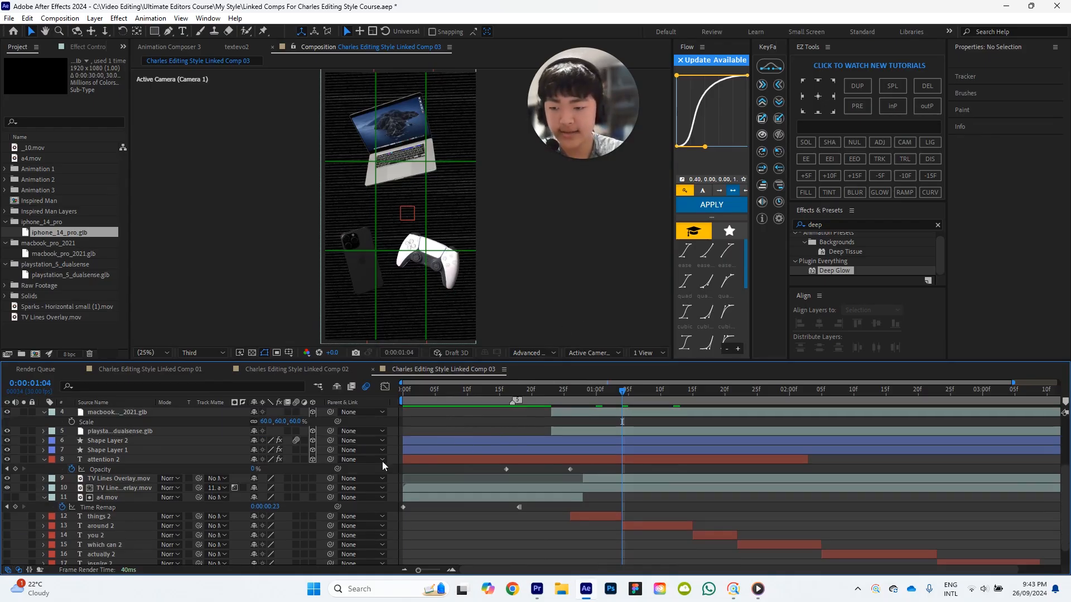
mouse_move(761, 596)
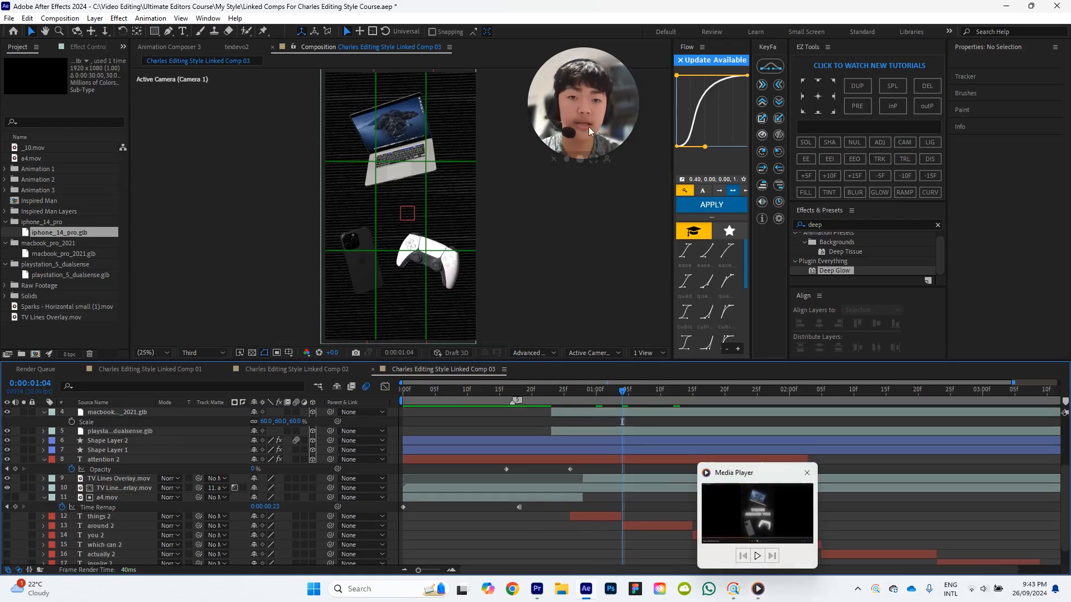
drag(590, 132, 586, 196)
click(760, 598)
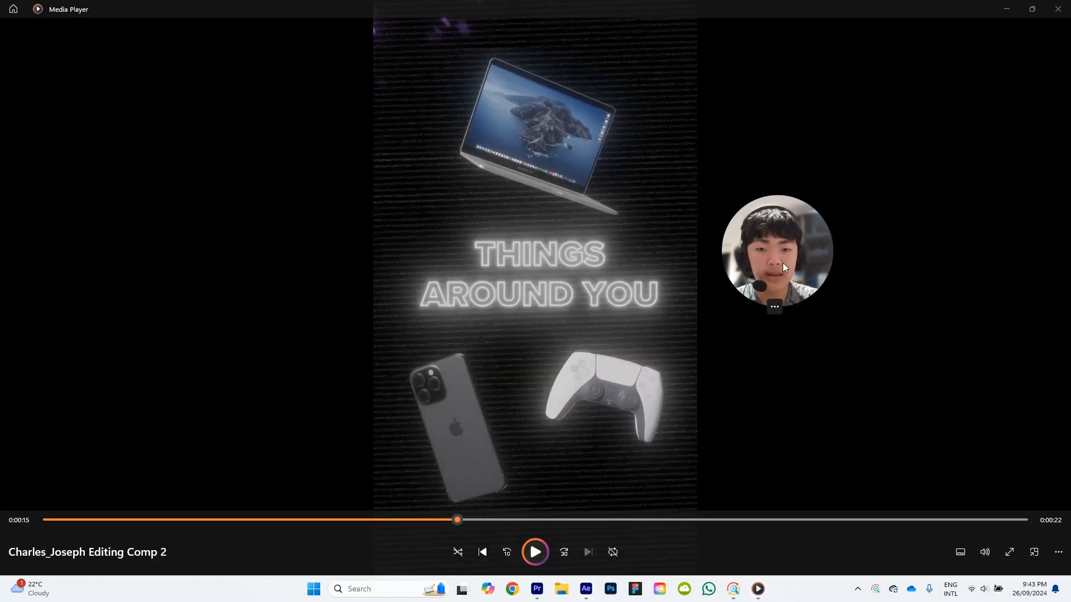
mouse_move(453, 524)
mouse_down()
mouse_move(443, 518)
mouse_move(460, 516)
mouse_move(435, 521)
mouse_up()
click(532, 552)
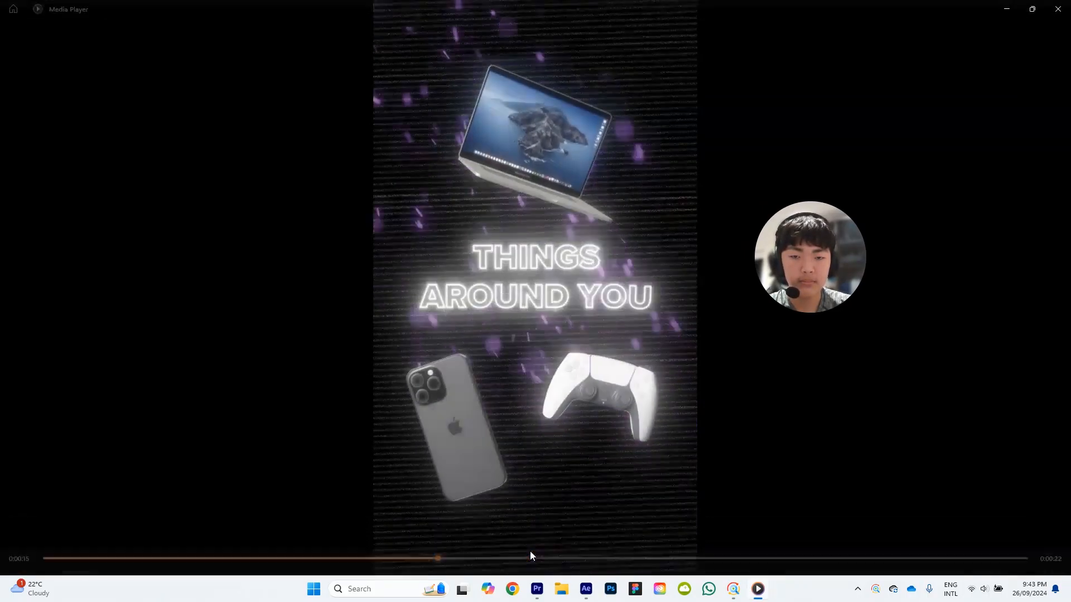
click(434, 518)
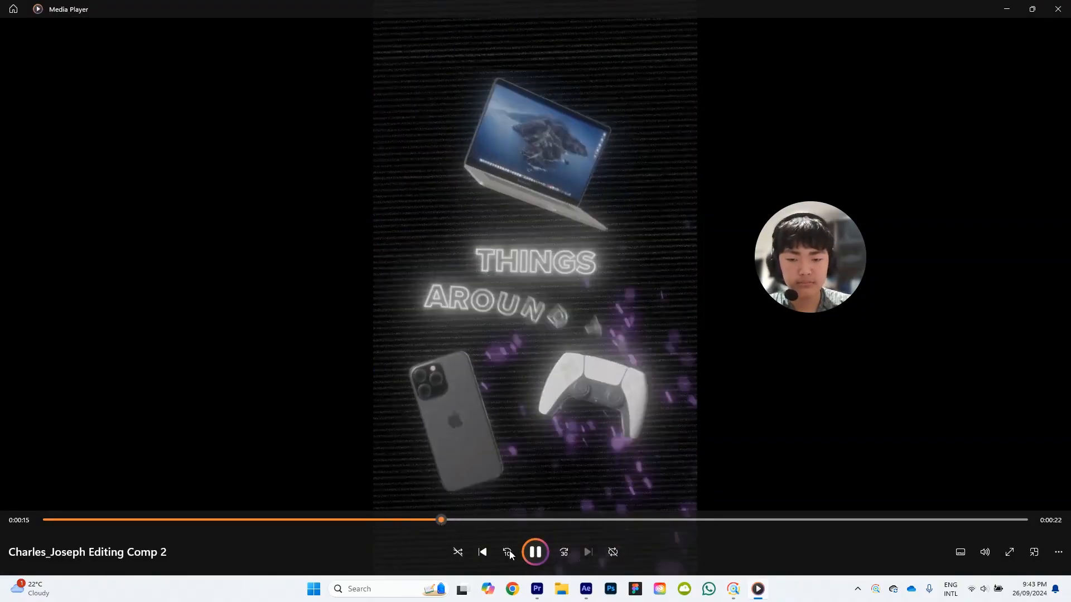
click(535, 552)
click(430, 517)
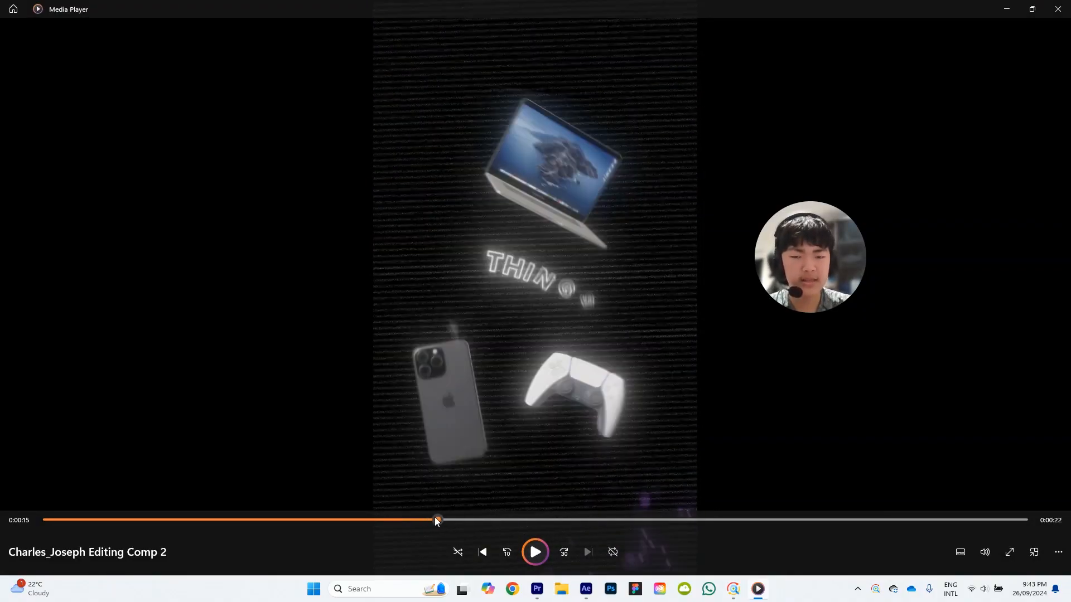
click(534, 552)
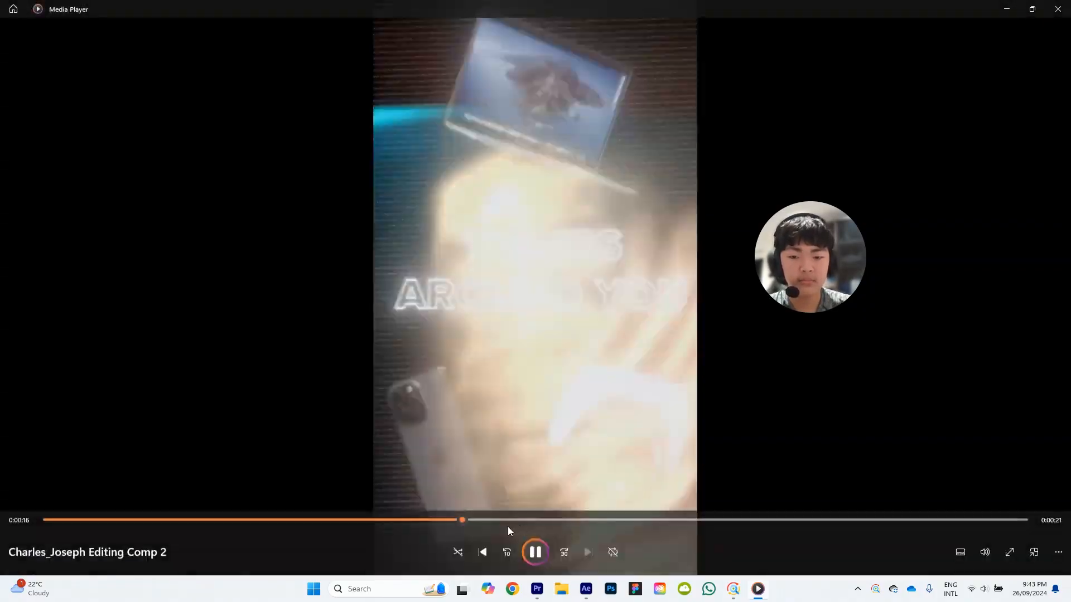
click(431, 518)
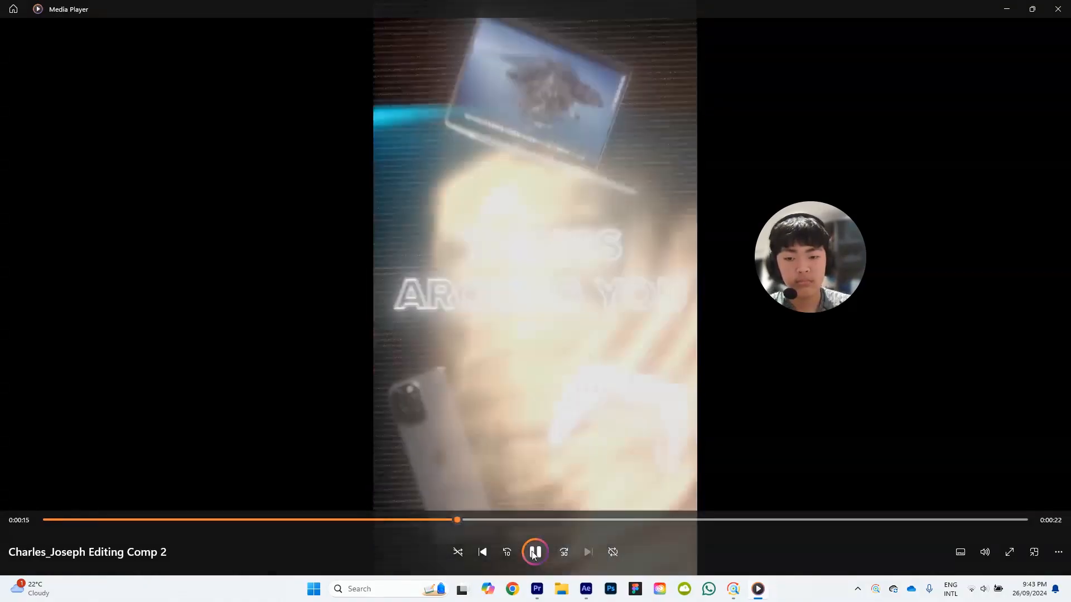
click(610, 480)
click(1006, 8)
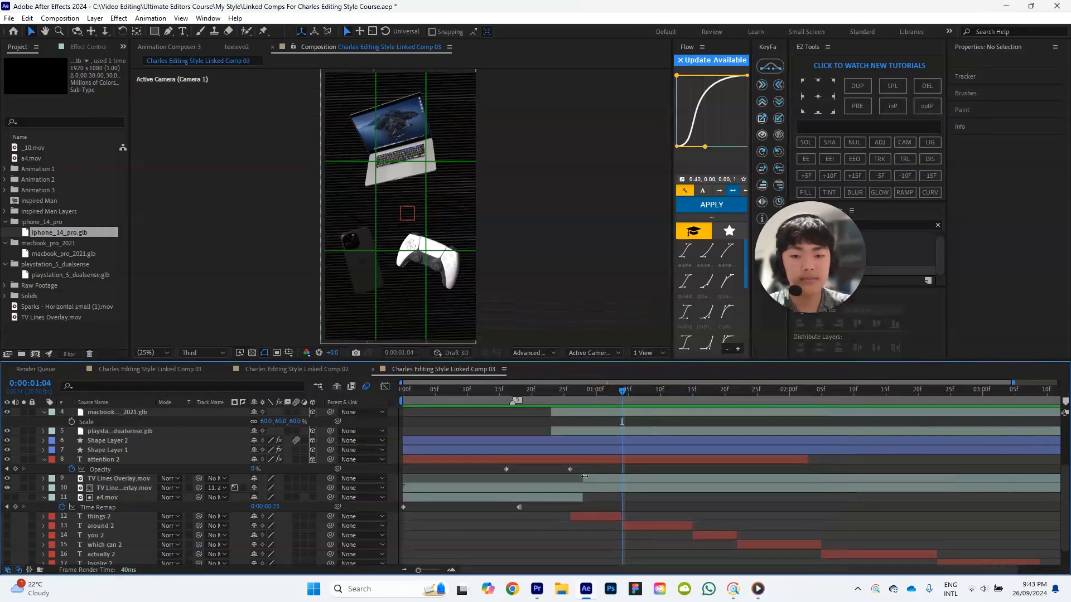
Extend the things 2 and around 2 text layers to the end of the you 2 layer, and delete you 2.
drag(623, 397, 589, 397)
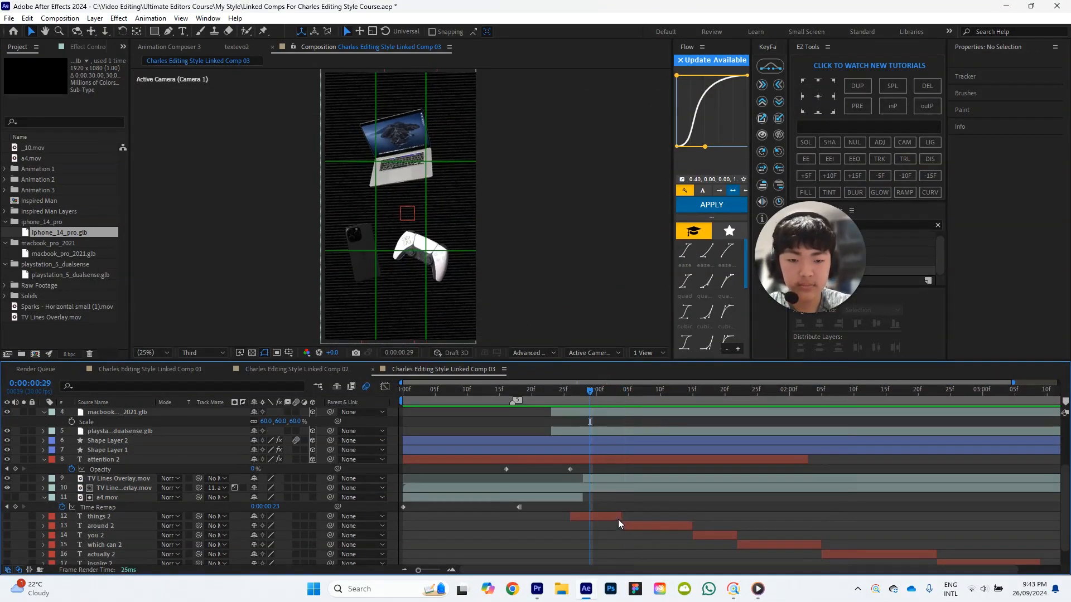
drag(618, 523, 732, 523)
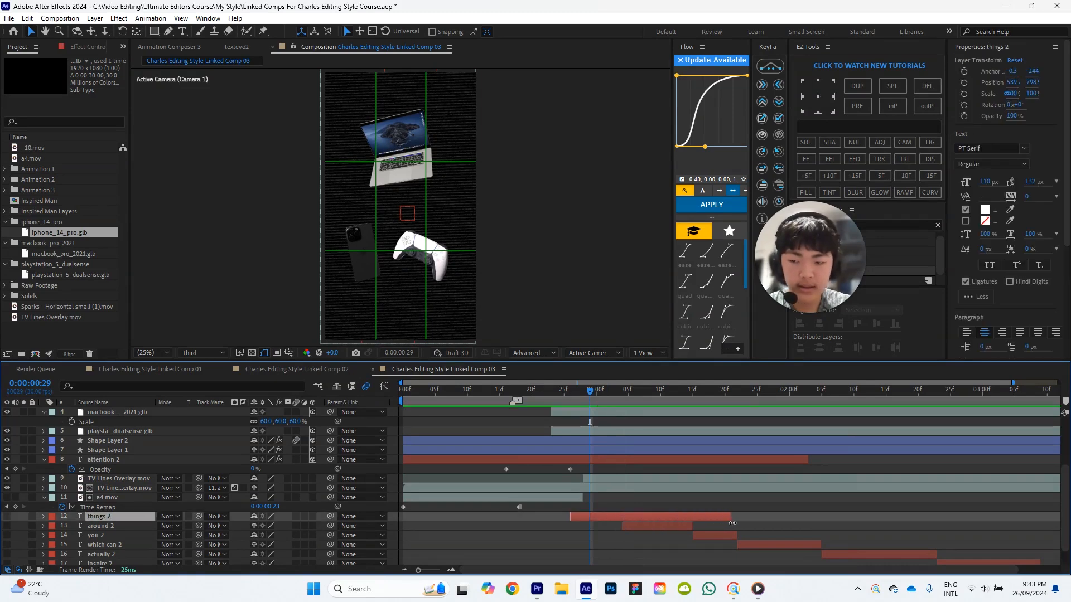
click(655, 392)
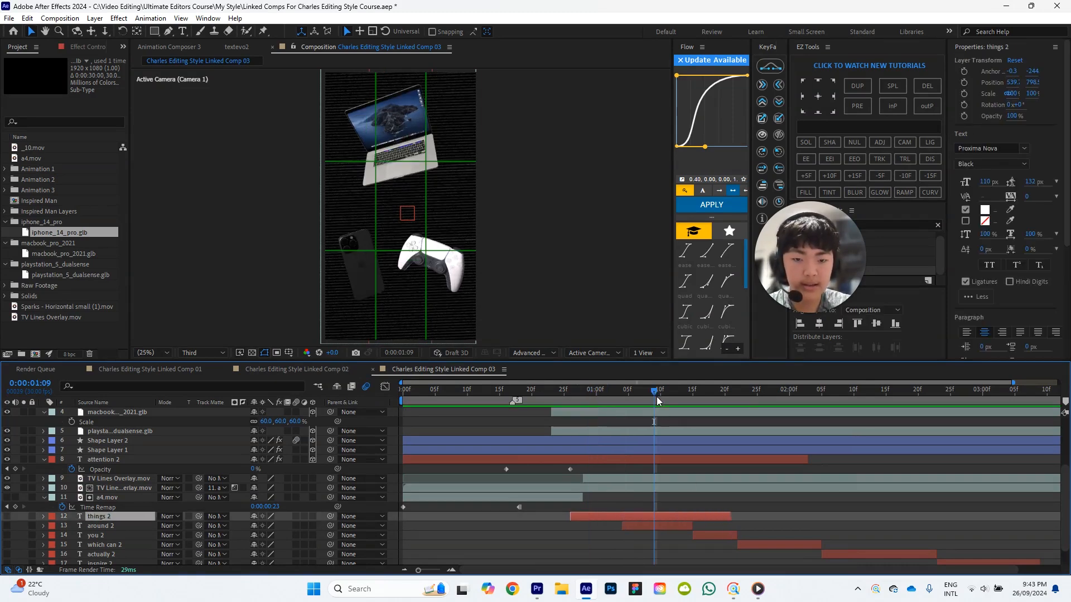
click(717, 534)
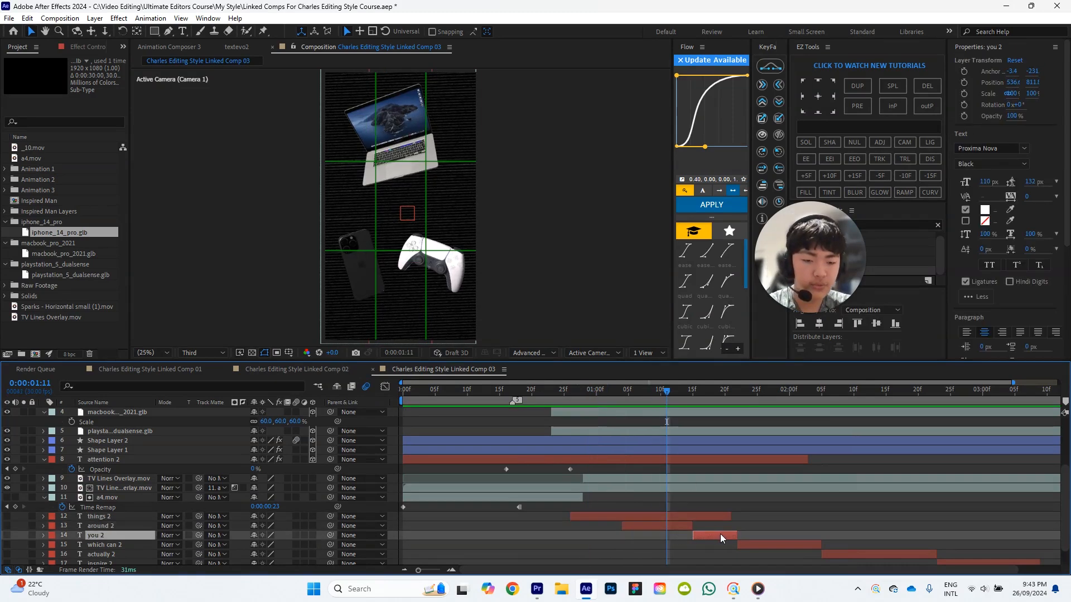
drag(692, 528, 736, 527)
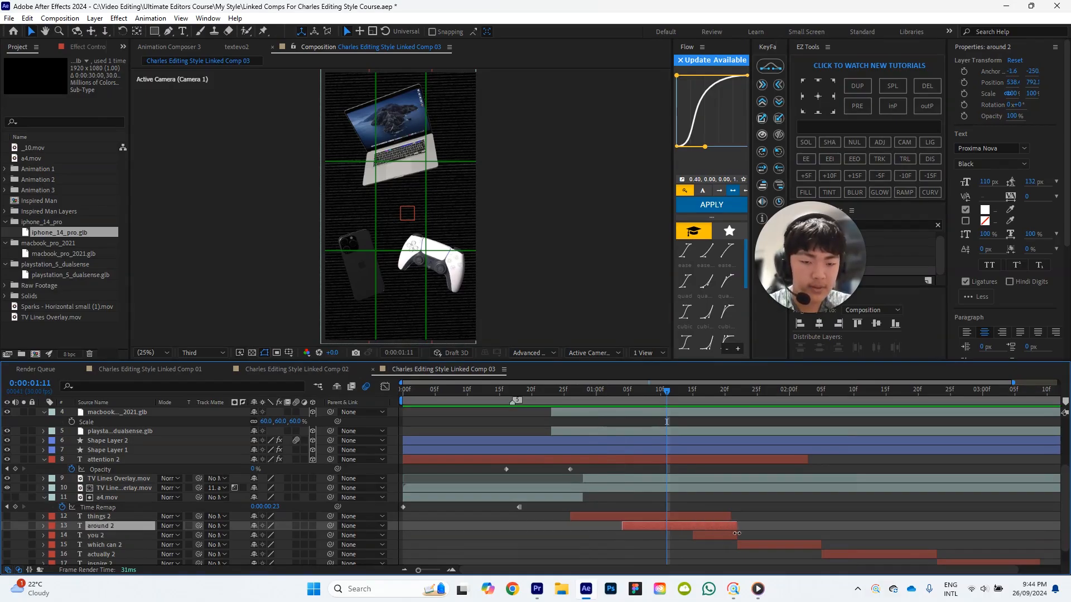
click(737, 517)
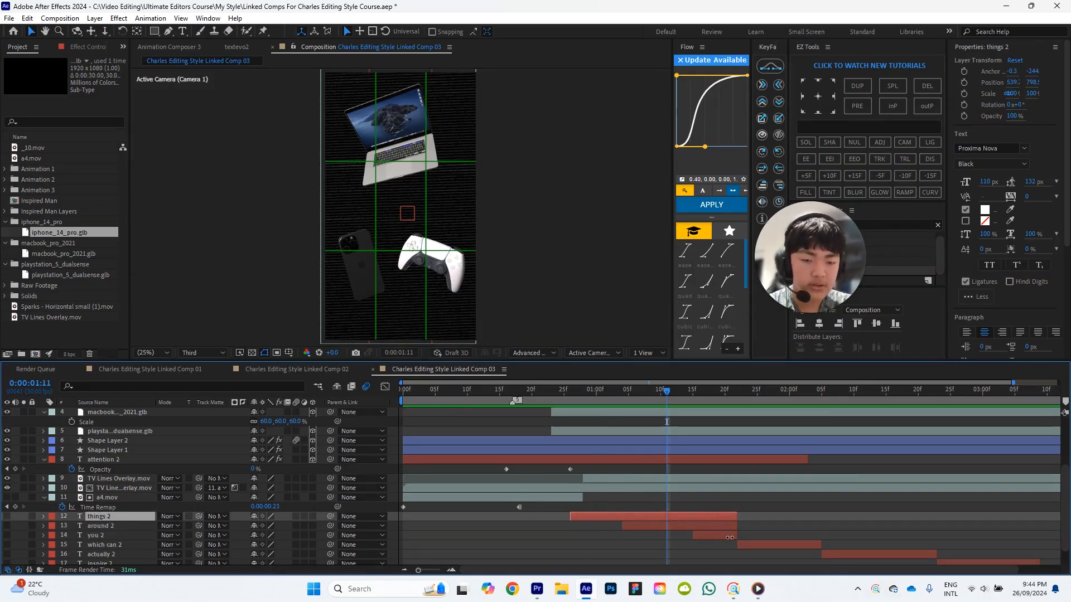
click(719, 538)
key(Delete)
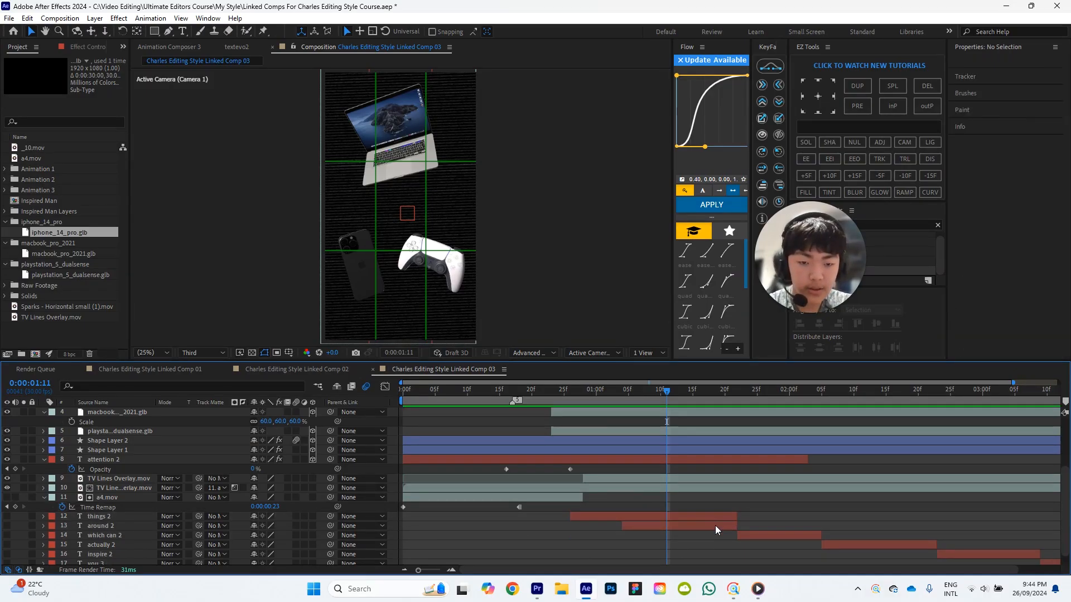
At 0:00:01:19, make the things 2 and around 2 text layers visible and turn both into 3D layers.
click(715, 525)
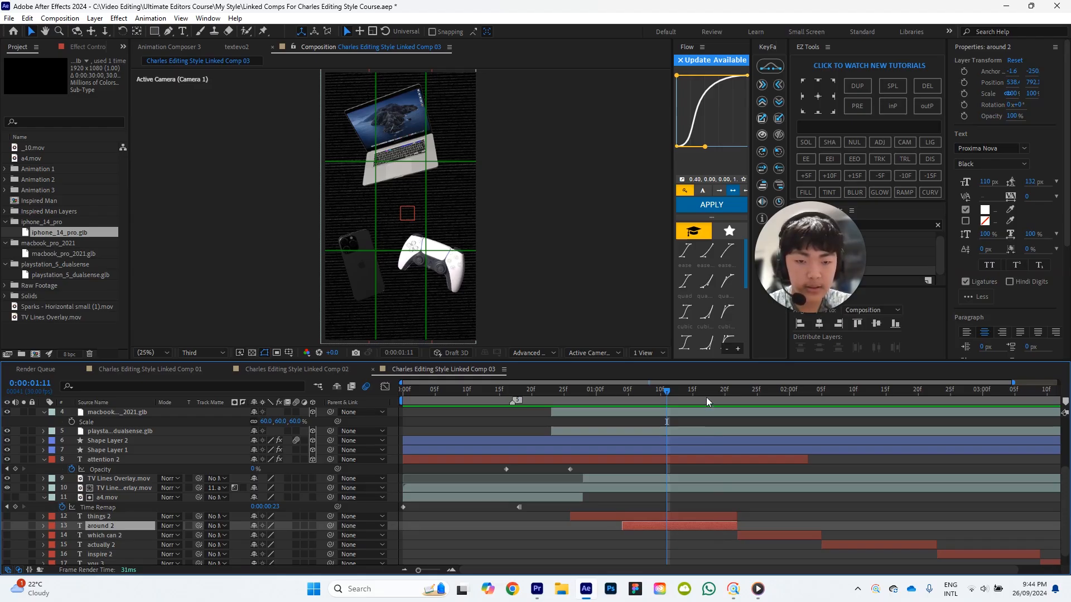
click(6, 526)
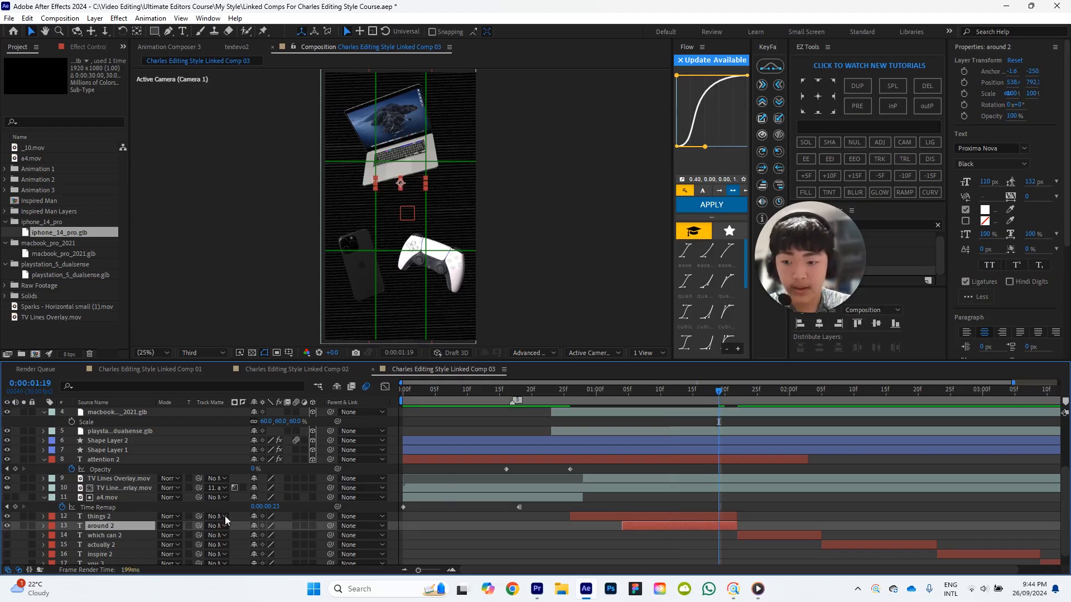
drag(315, 517, 316, 526)
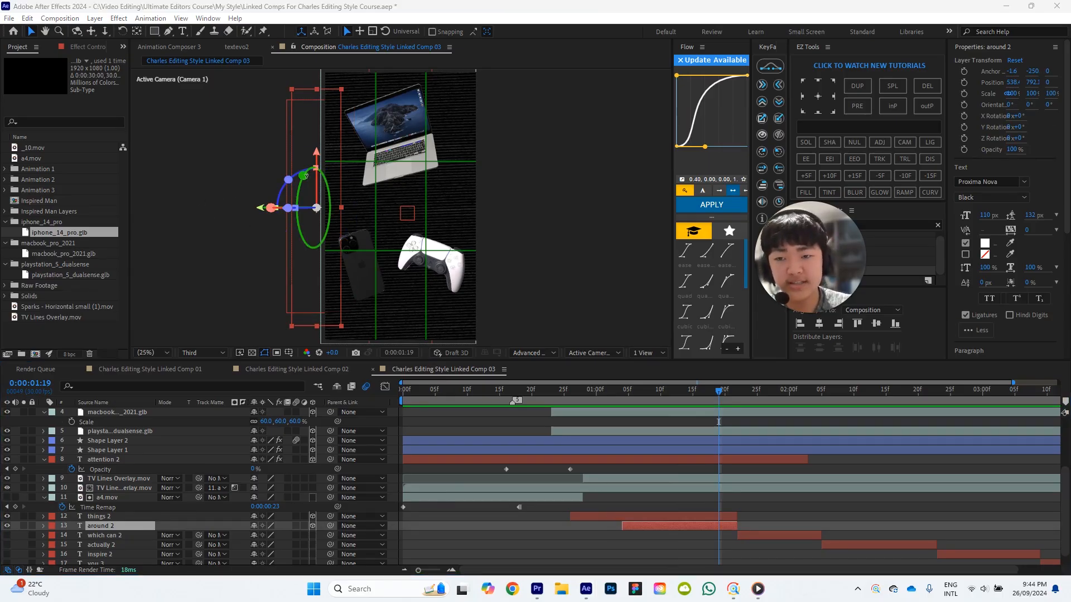
Rotate things 2 and around 2 together about 88° around Z and place them horizontally across the frame between the models.
drag(306, 176, 297, 187)
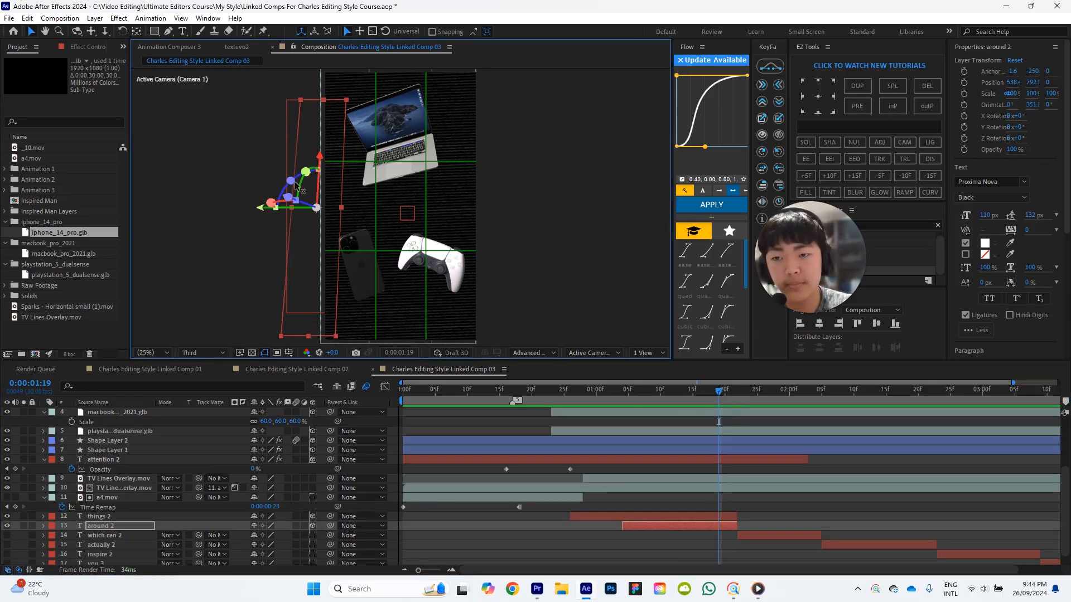
key(ctrl+z)
shift+click(121, 515)
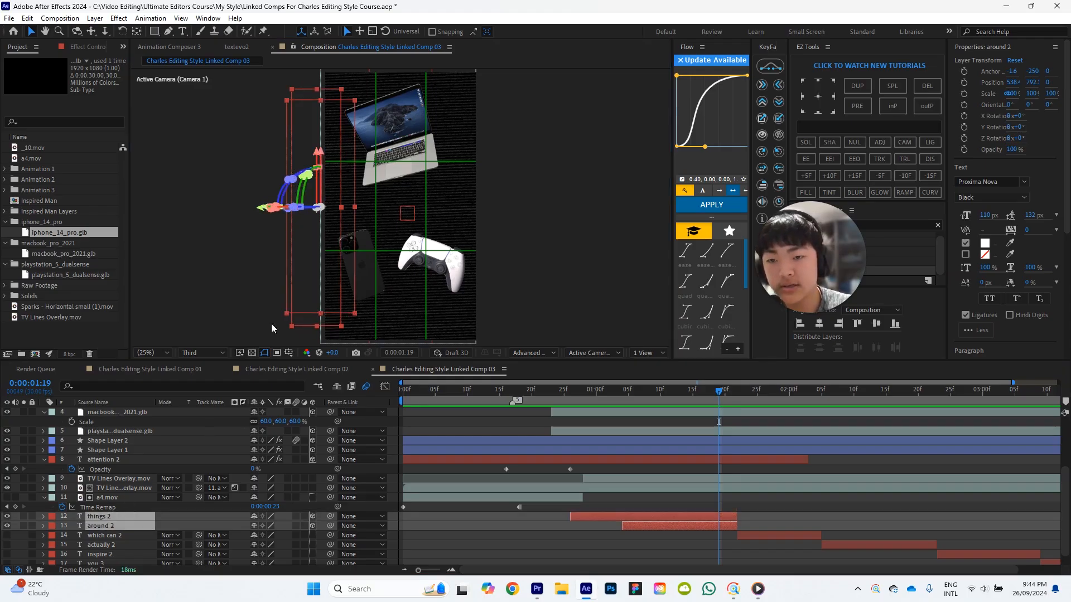
drag(290, 179, 317, 208)
drag(377, 182, 425, 204)
Display two views with a top view and move both text layers forward in depth to a Z position of -44.
click(646, 353)
click(652, 377)
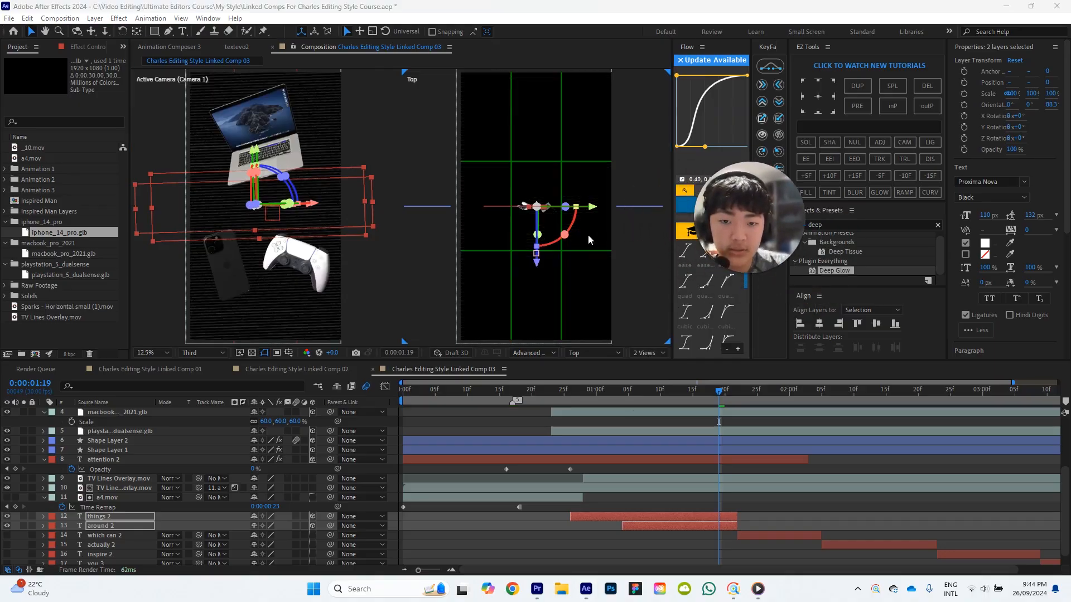
scroll(589, 230, down, 1)
scroll(587, 232, up, 7)
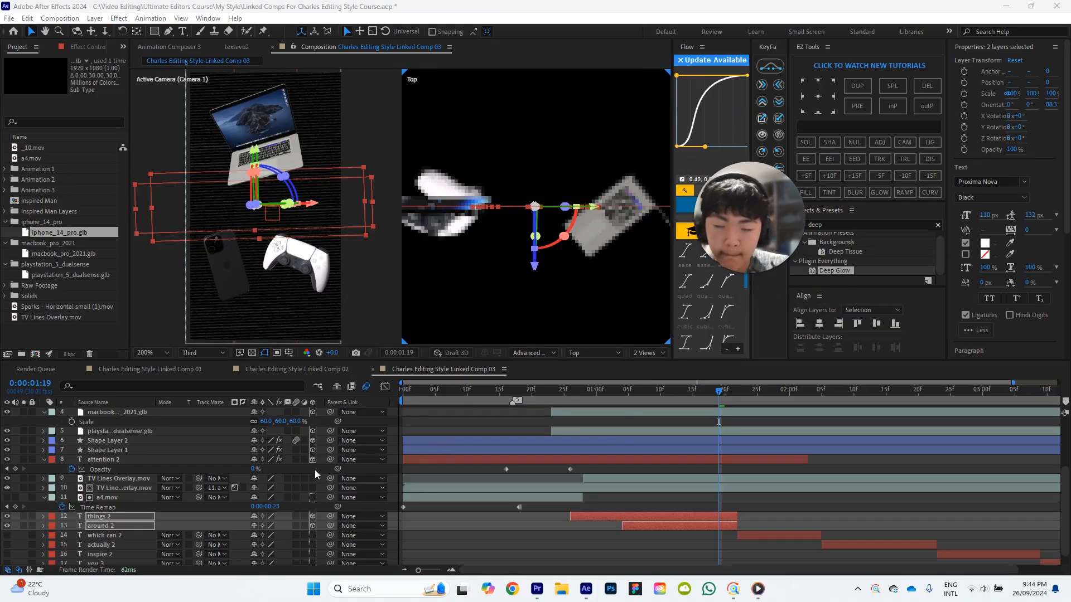
drag(537, 302, 540, 322)
Place things 2 and around 2 directly below Camera 1 in the layer stack, and return to a single active camera view.
drag(118, 525, 142, 424)
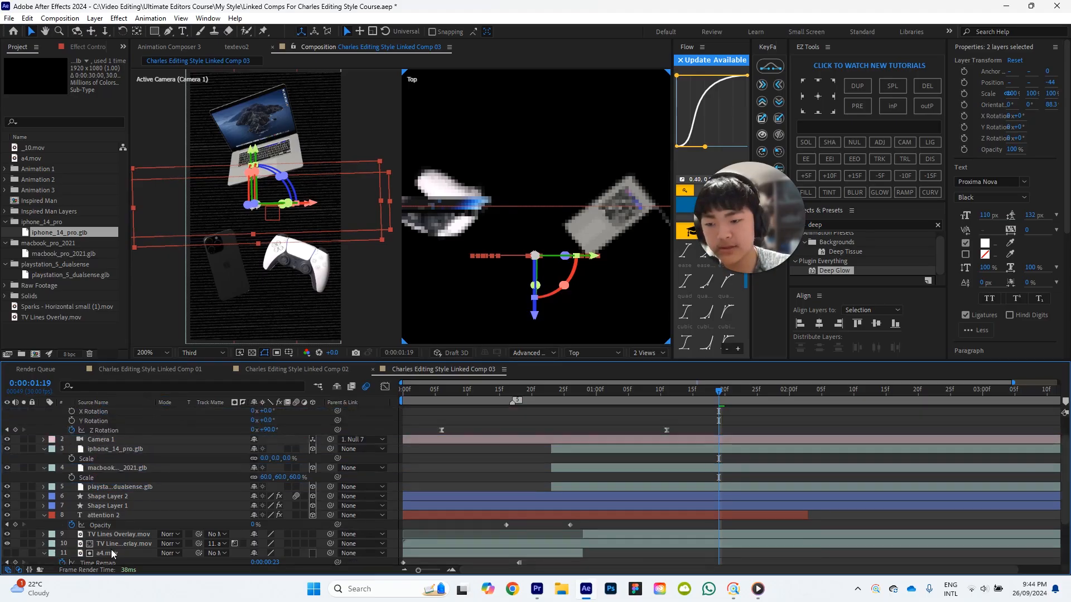
drag(112, 554, 125, 523)
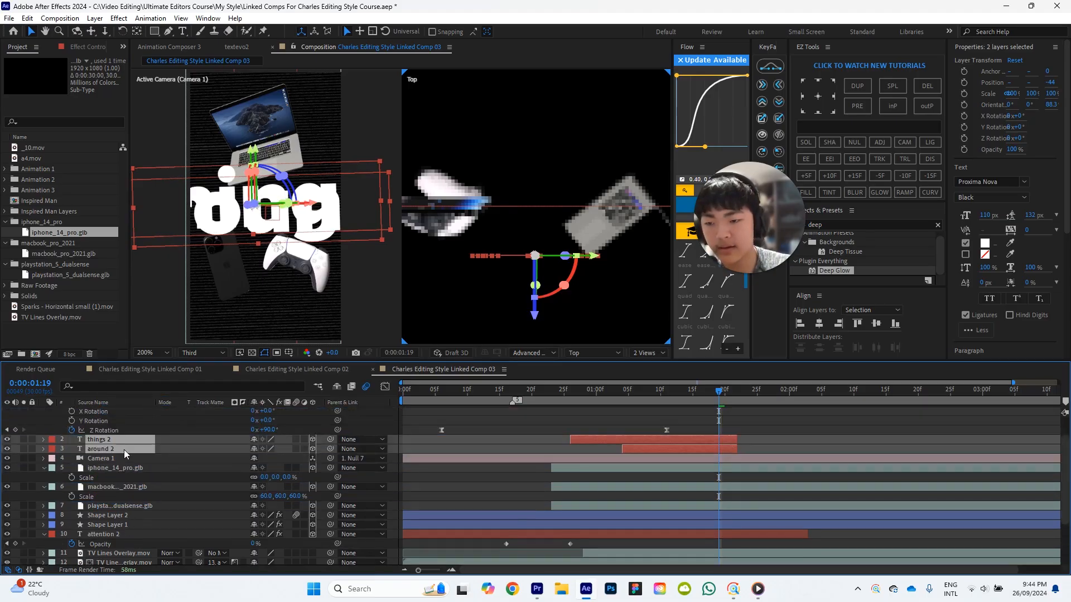
drag(124, 449, 178, 447)
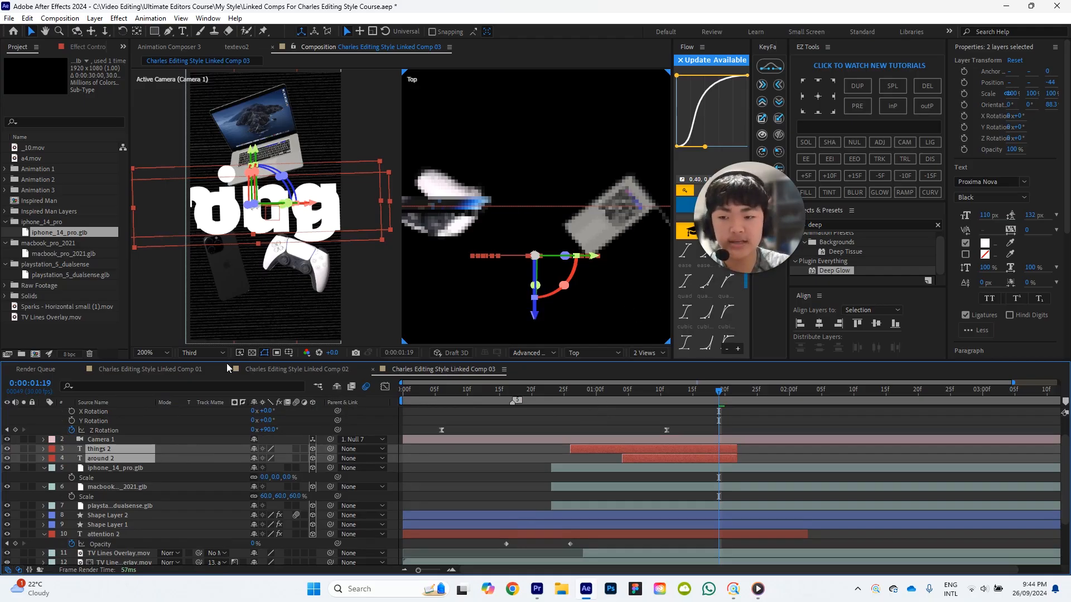
click(649, 353)
click(651, 372)
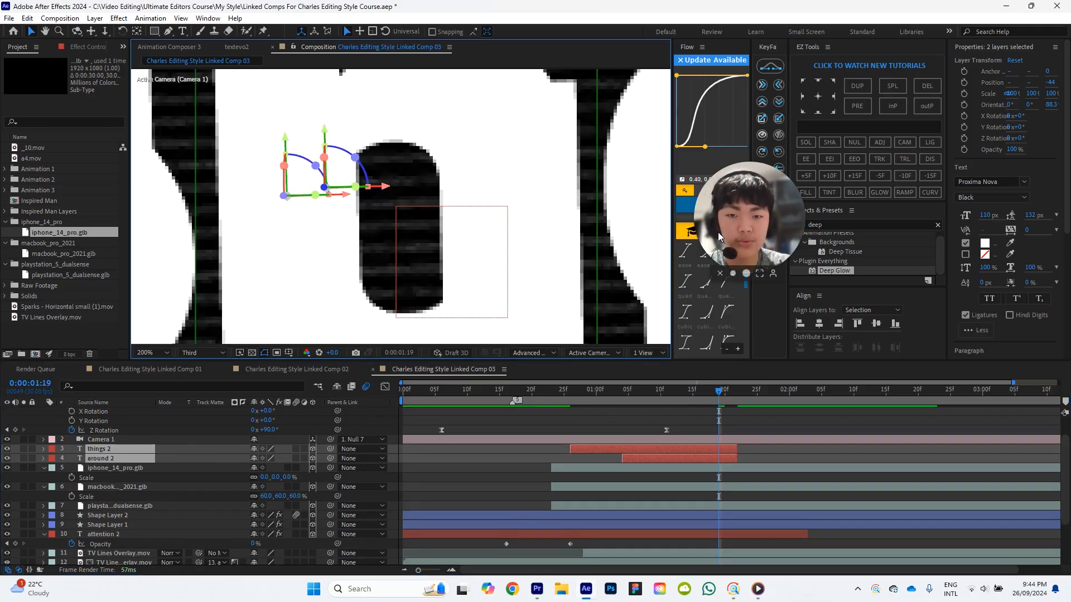
Set the Z orientation of both text layers, things 2 and around 2, to 90° and push them back to a Z position of 511.
click(158, 352)
click(151, 440)
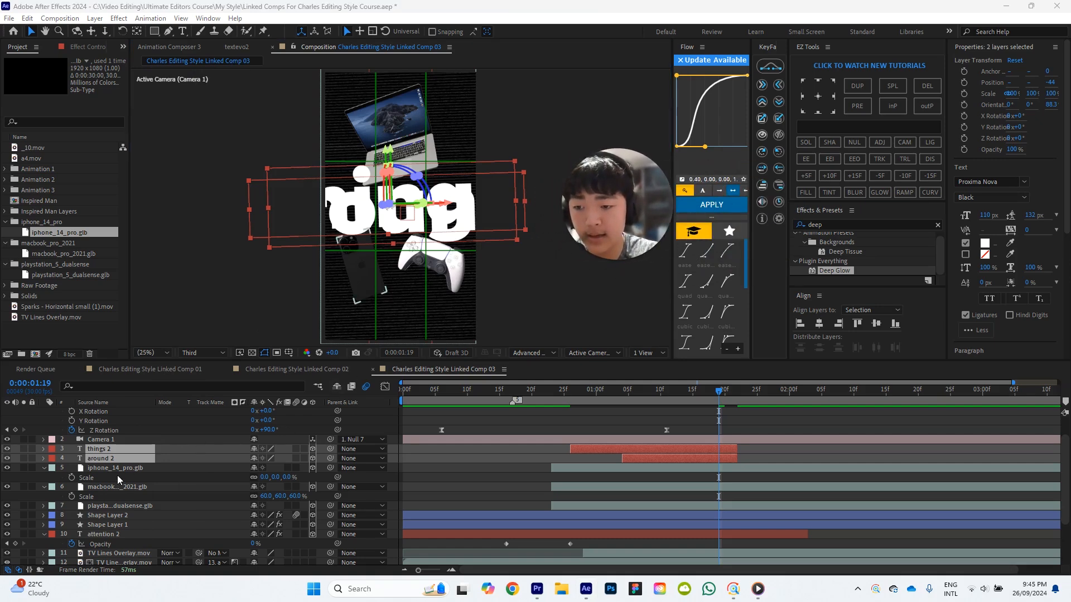
click(540, 455)
click(150, 457)
shift+click(126, 446)
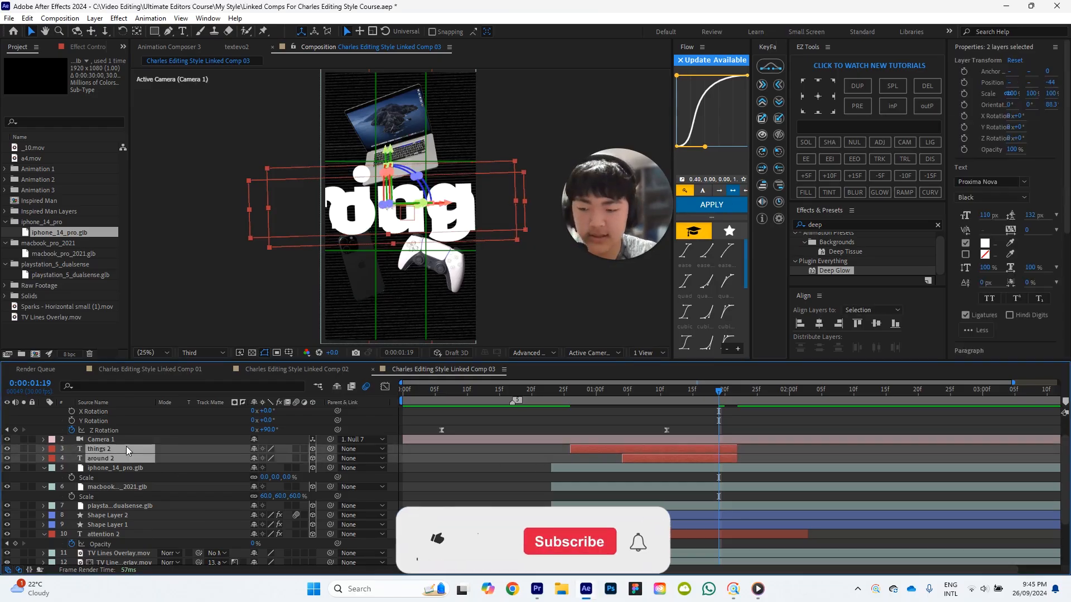
key(r)
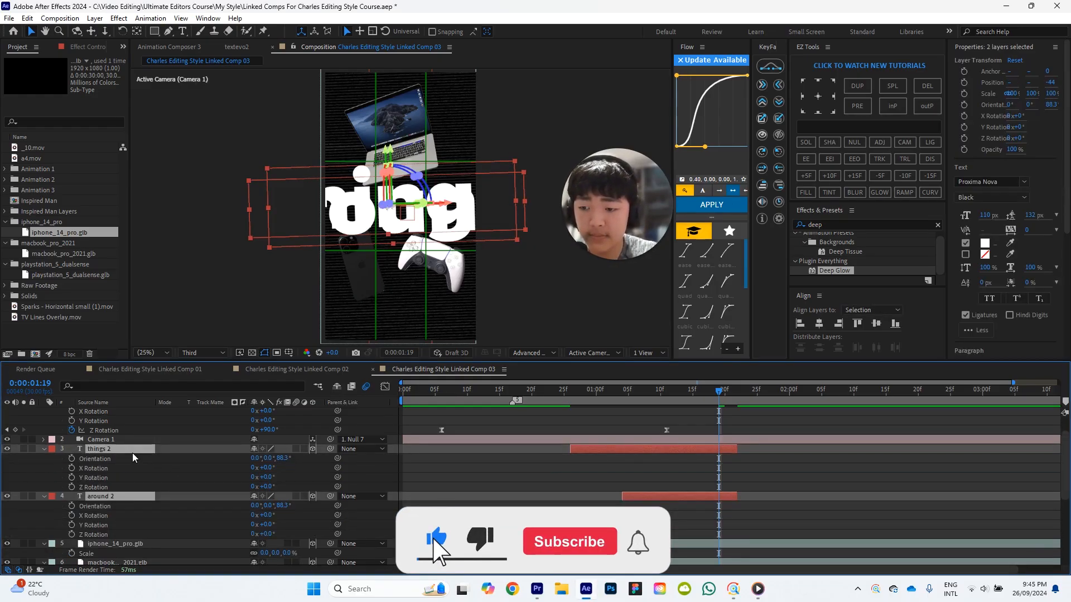
key(p)
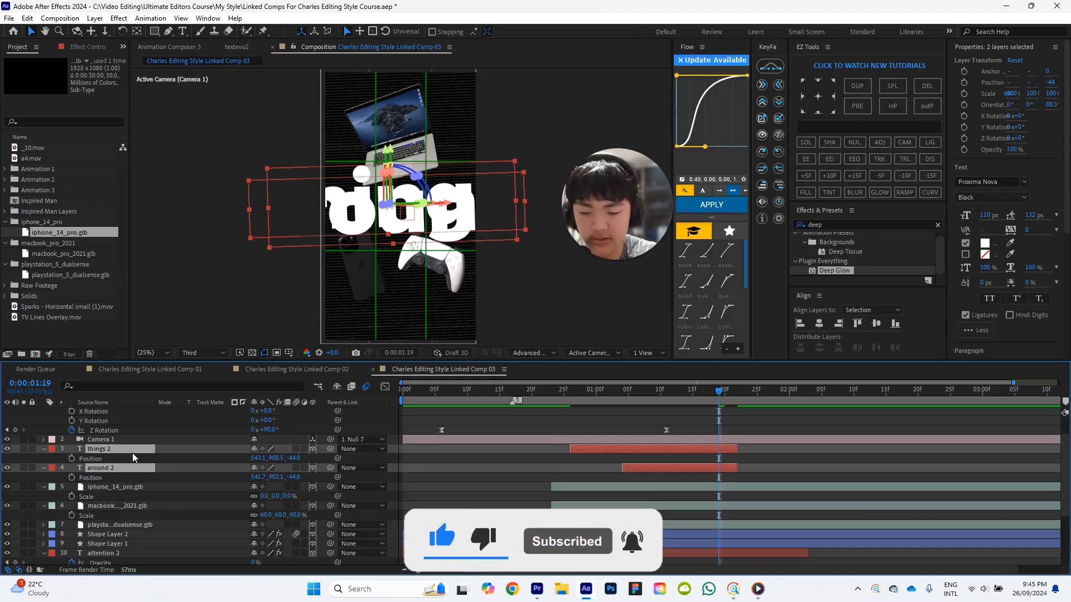
key(shift+r)
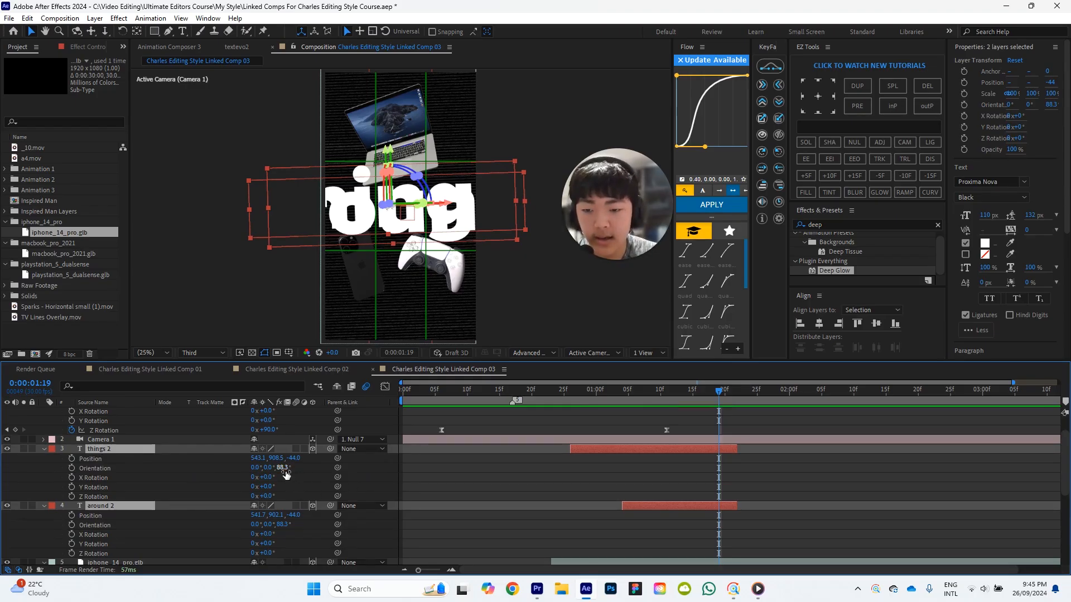
text(90)
key(Return)
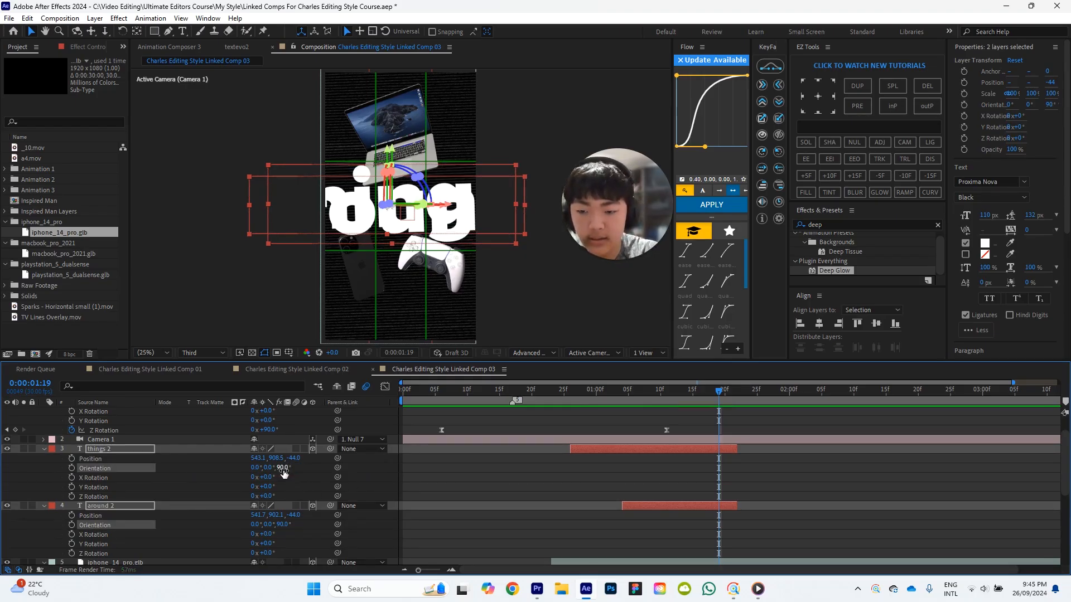
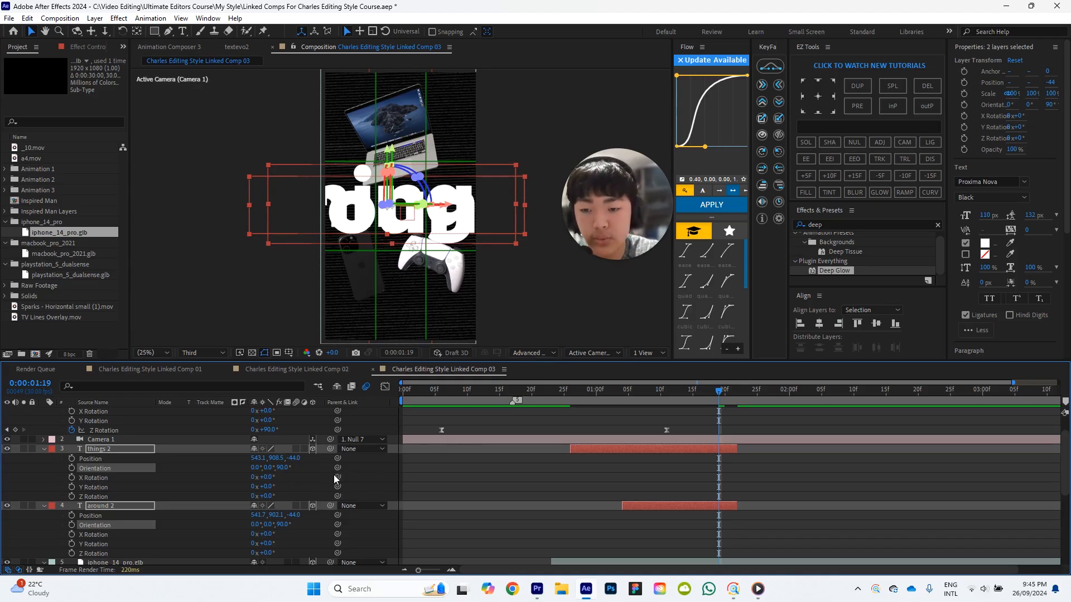
drag(295, 458, 590, 433)
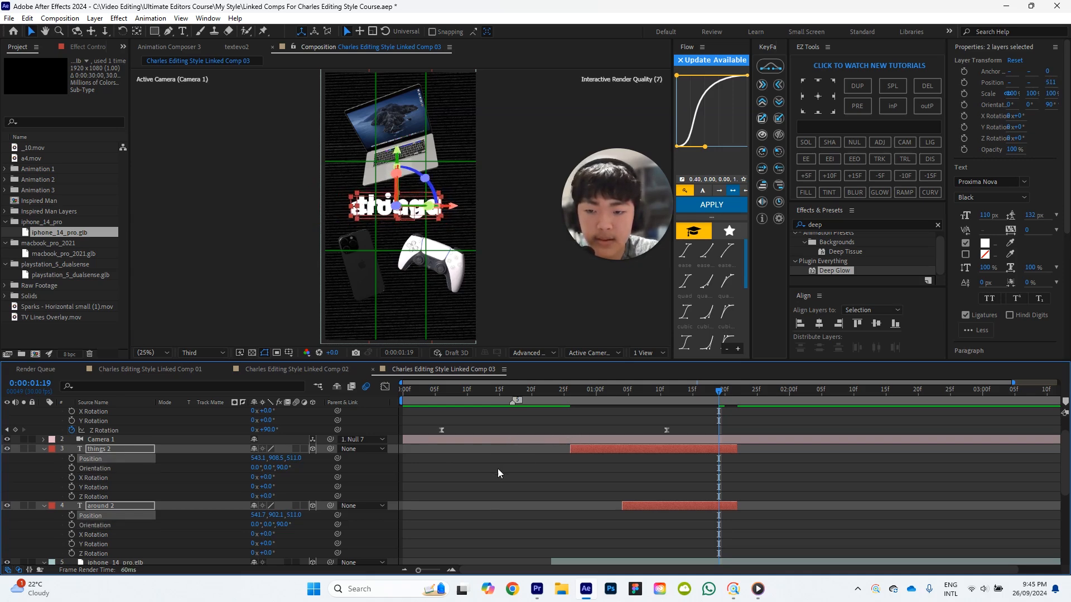
click(521, 462)
Stack the two words on separate lines by moving things 2 up to X position 589.7 and around 2 down to 495.1.
click(439, 206)
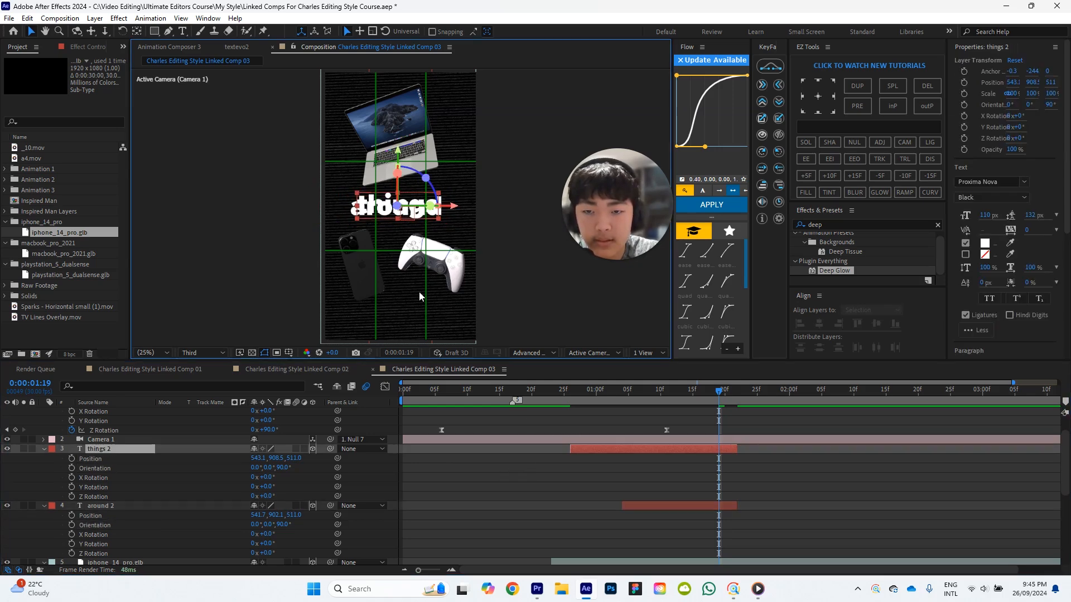
drag(399, 152, 400, 140)
click(376, 214)
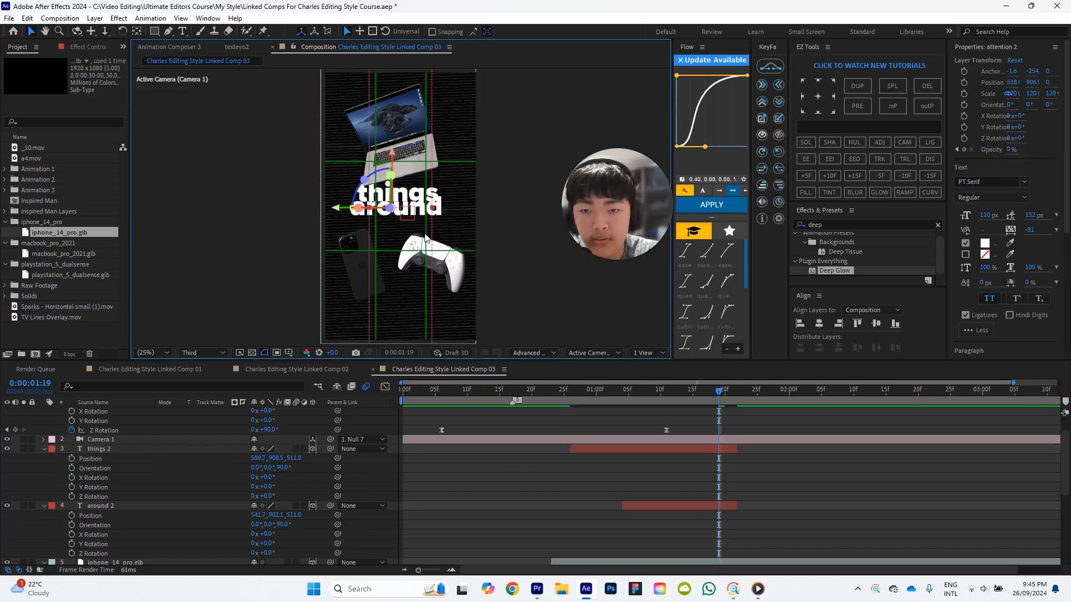
click(106, 506)
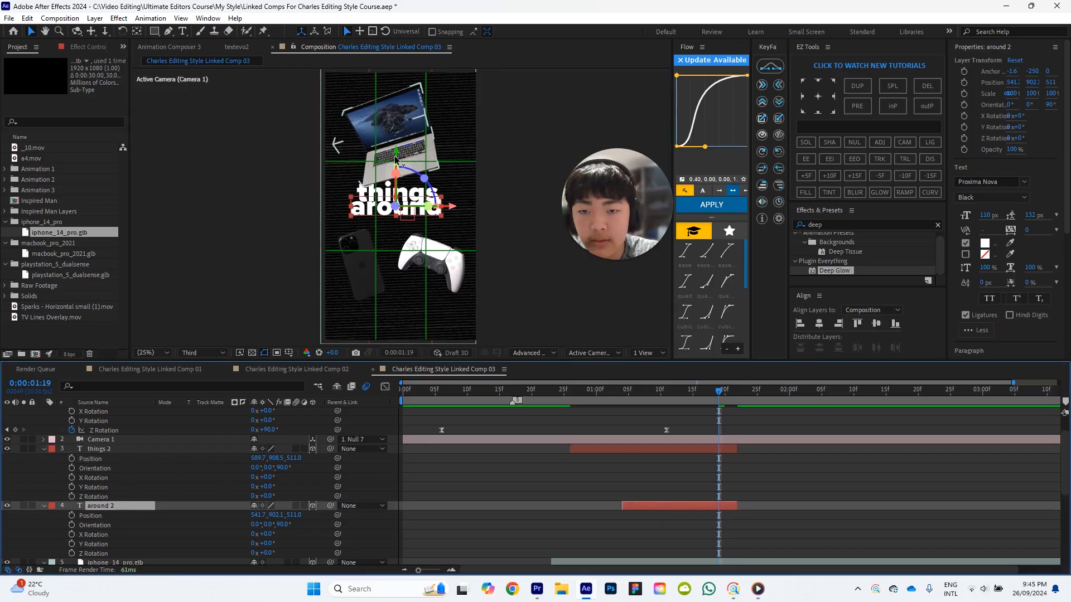
drag(396, 153, 396, 164)
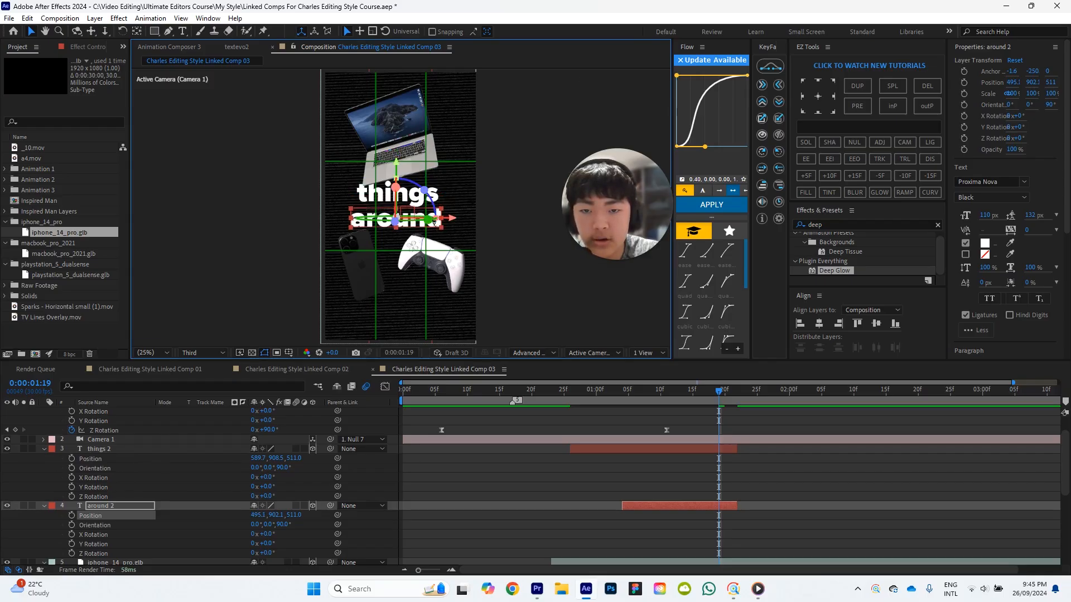
Extend the lower text line so that it reads "around you".
double_click(438, 226)
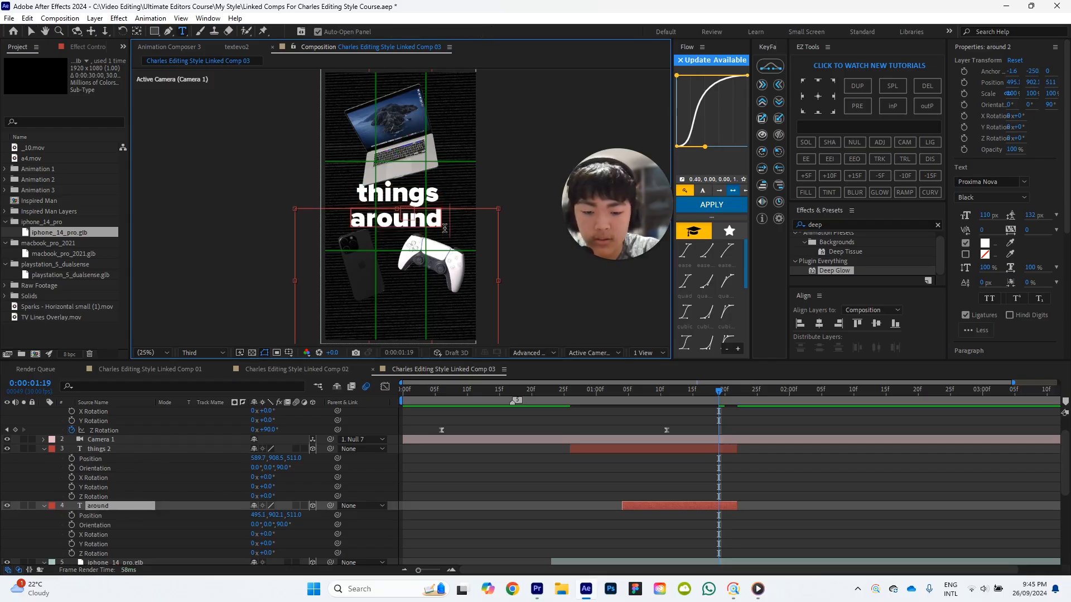
text(you)
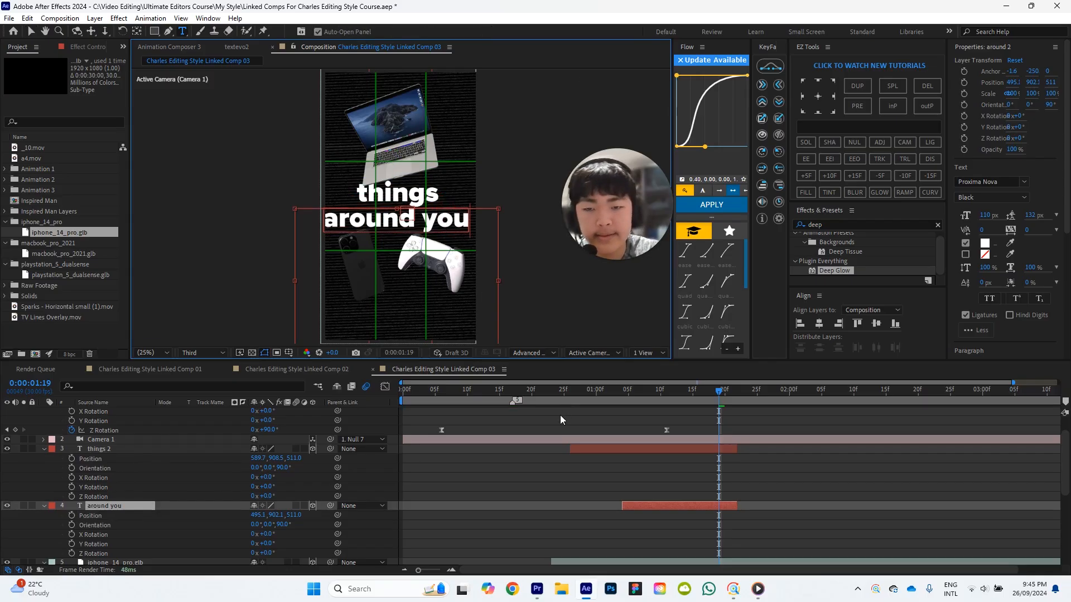
click(560, 416)
Scale the things 2 and around you text layers together down to 68%.
click(415, 226)
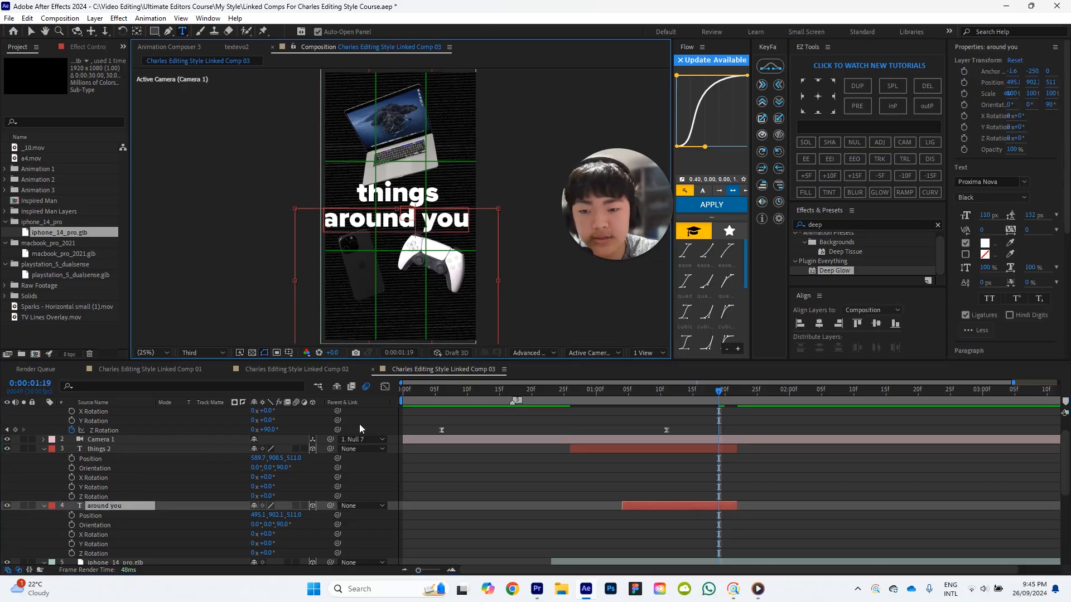
shift+click(101, 449)
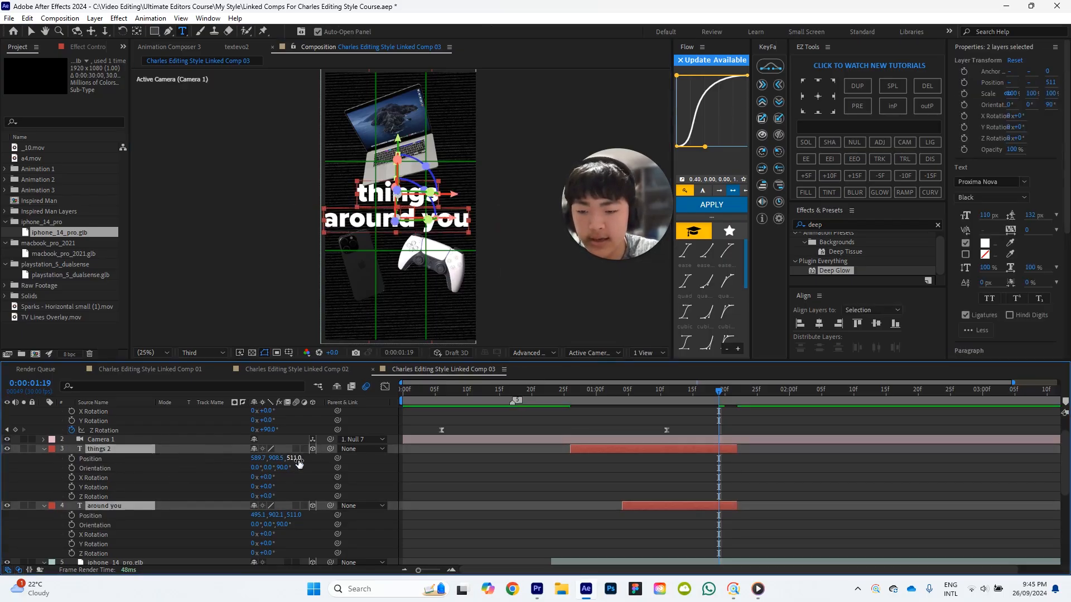
key(s)
drag(303, 458, 287, 459)
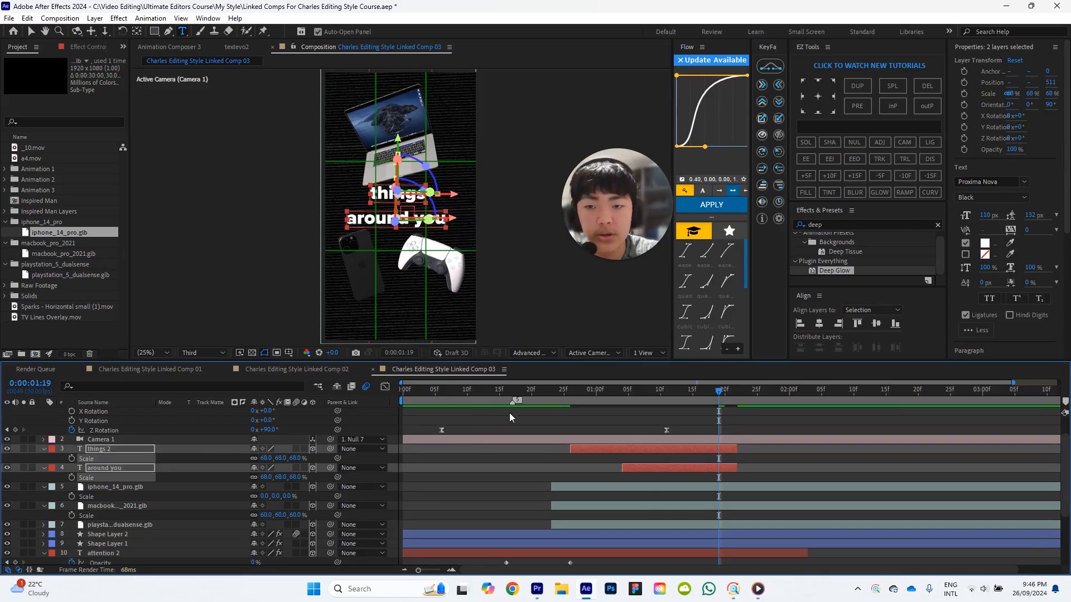
click(521, 421)
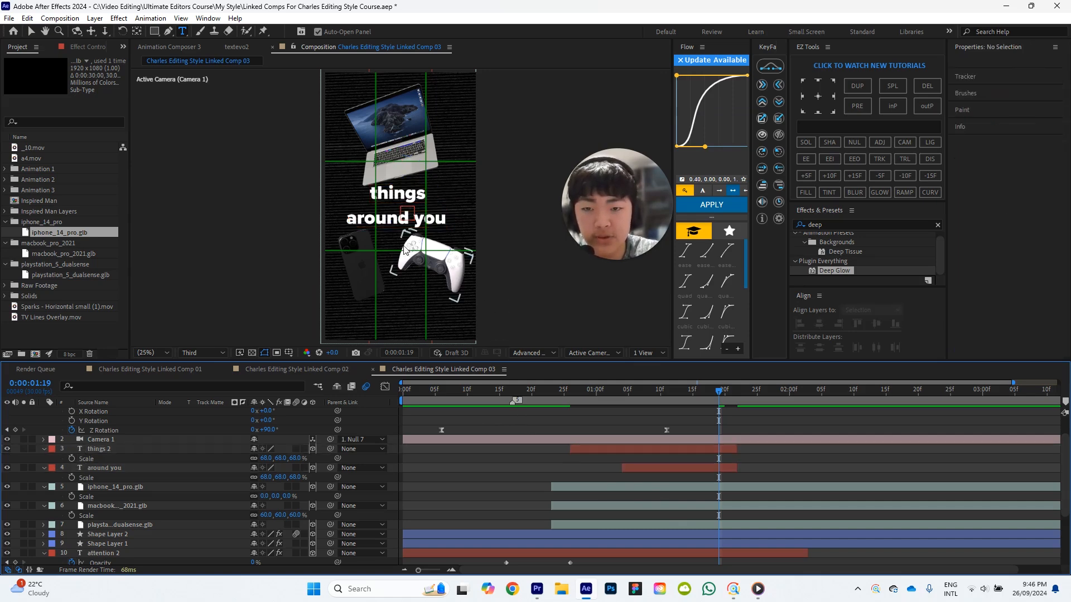
key(v)
click(418, 220)
click(560, 422)
scroll(400, 206, up, 2)
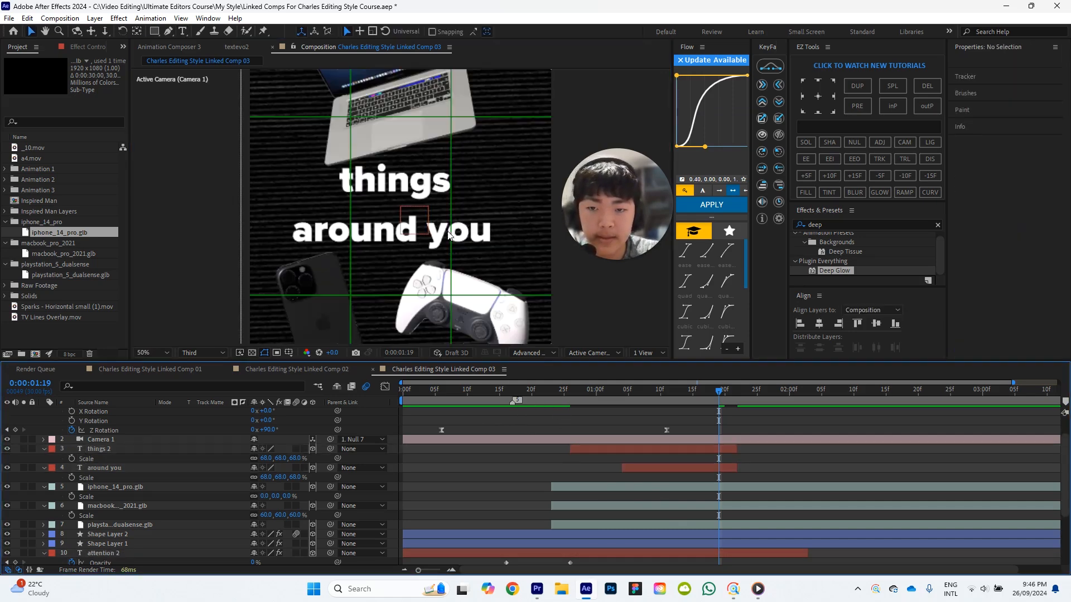
Format the things 2 text in all caps and replace its white fill with a 4 px white stroke.
double_click(99, 449)
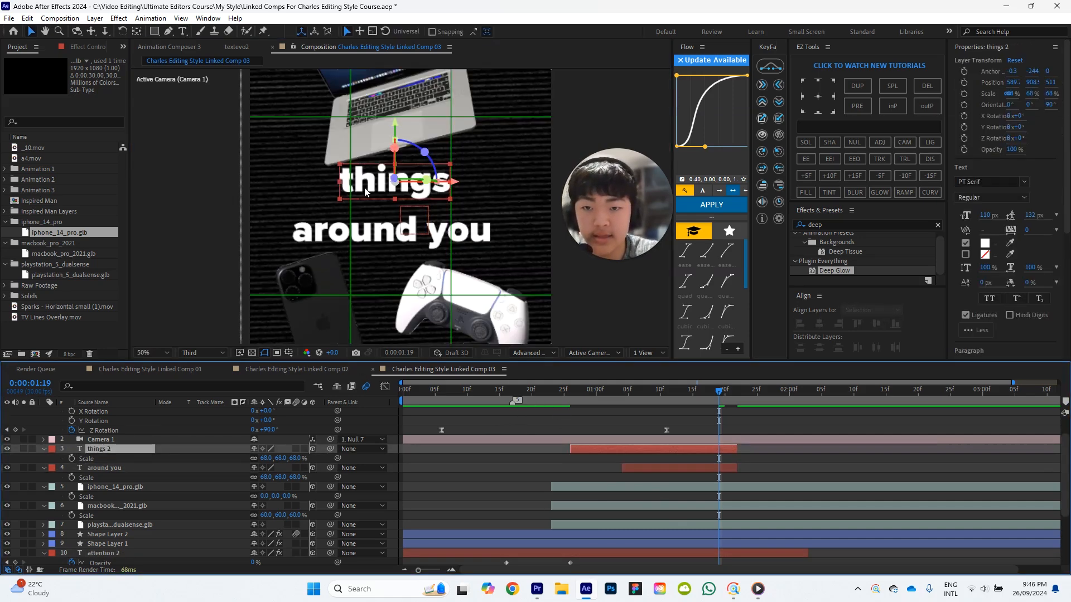
click(989, 299)
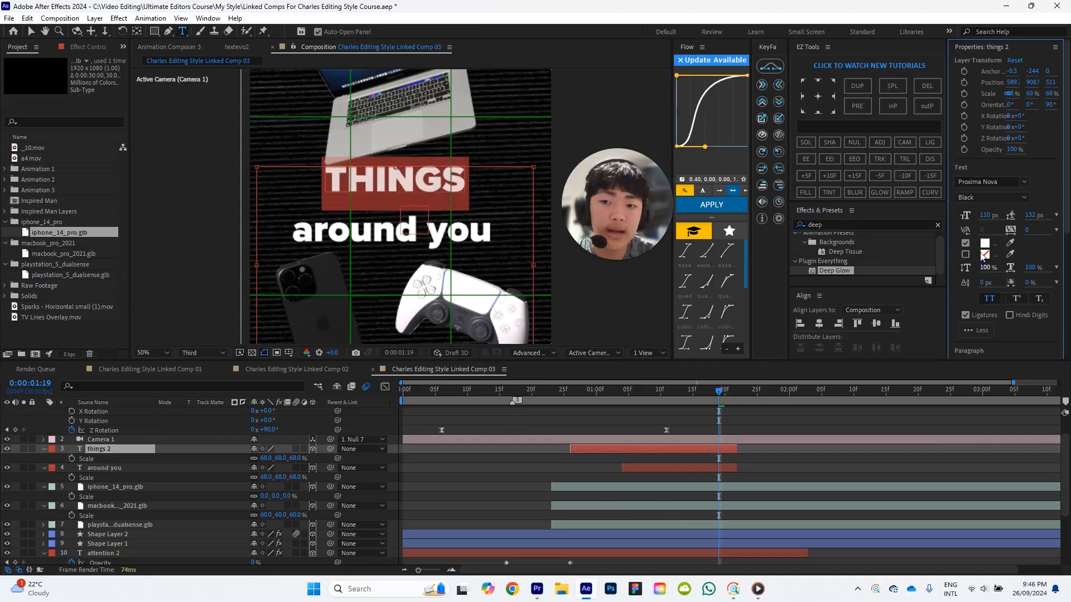
click(967, 256)
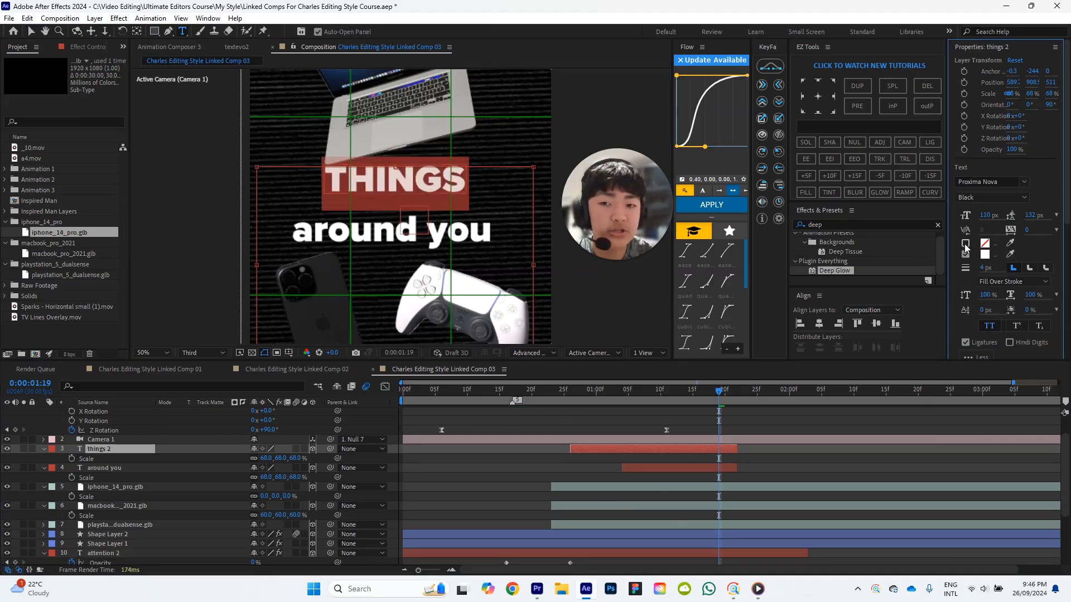
click(452, 204)
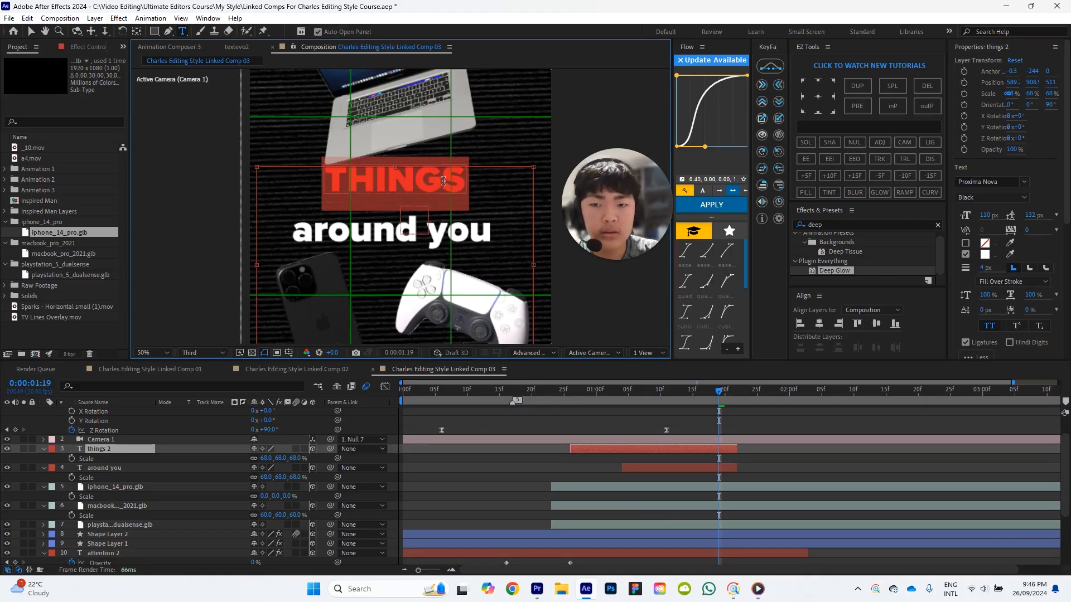
double_click(410, 183)
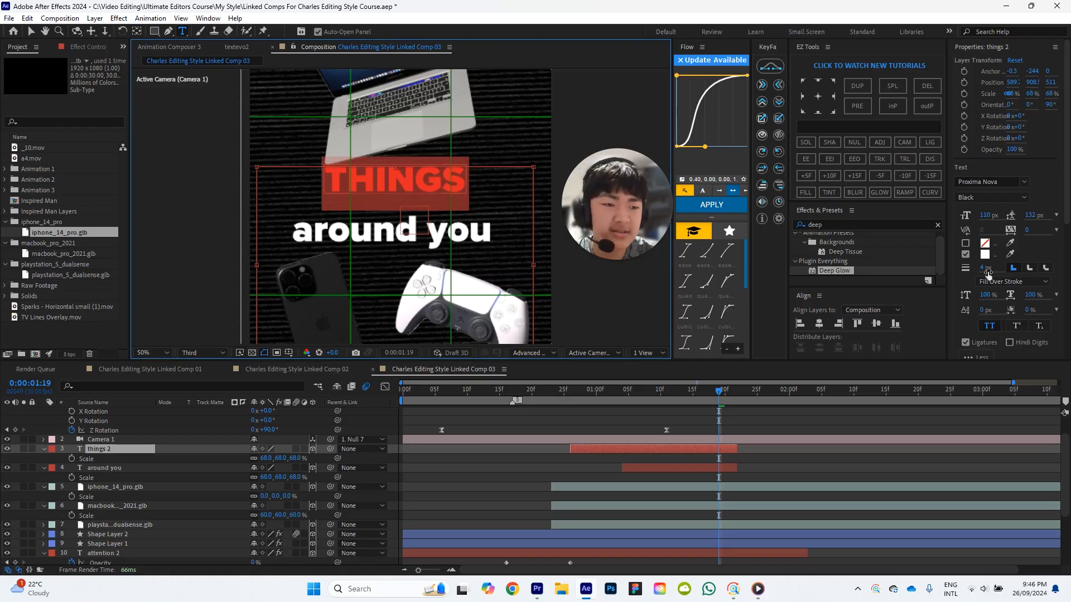
Turn the stroke of the things 2 text off and back on.
click(966, 256)
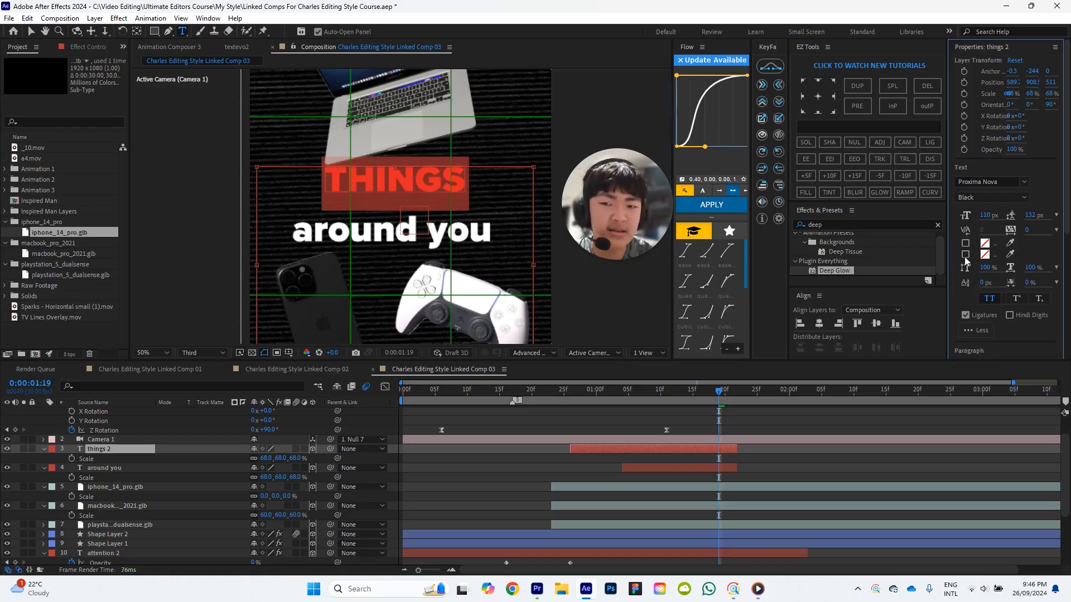
click(744, 500)
click(113, 449)
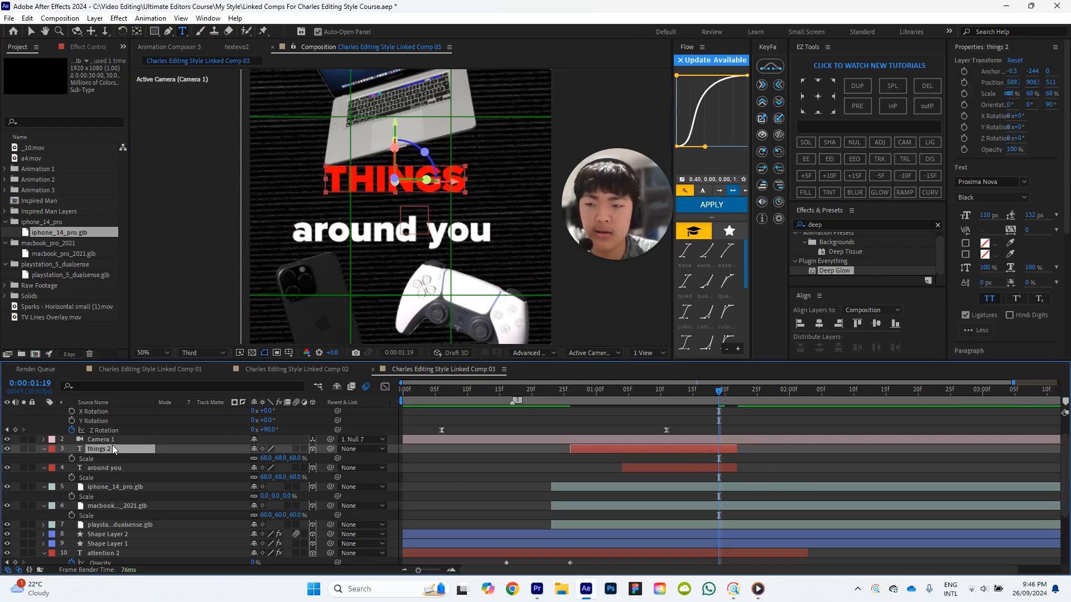
click(965, 256)
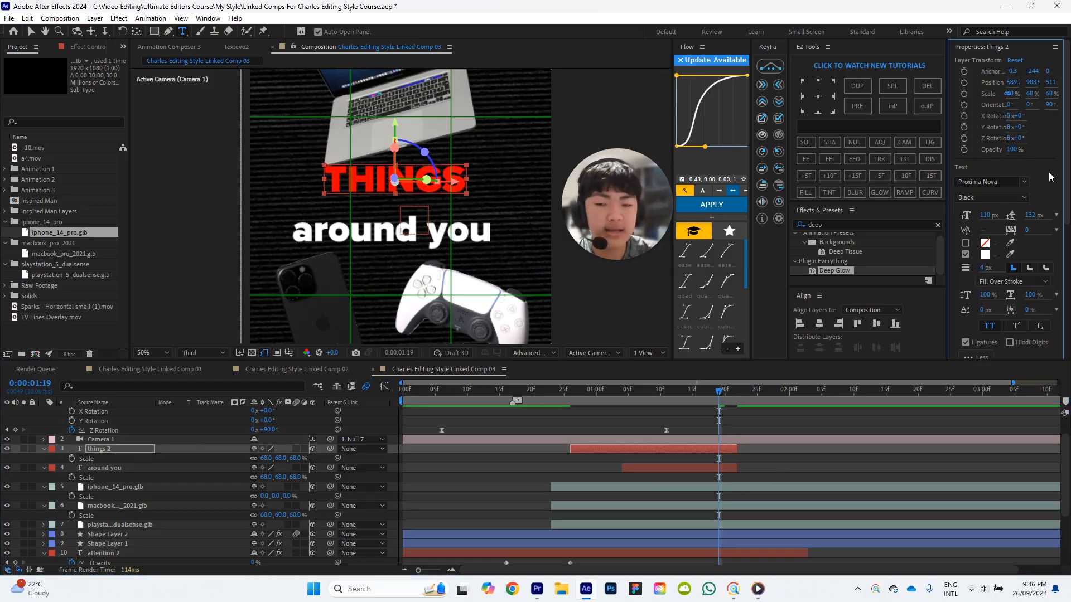
click(651, 462)
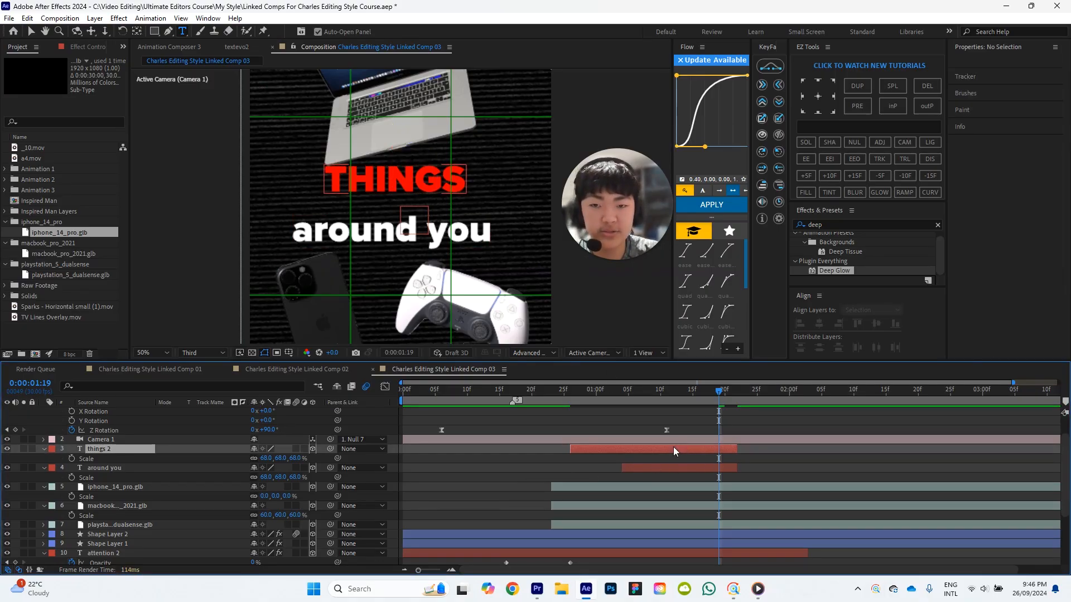
Replace the white fill of the whole around you text with a 4 px white stroke.
click(673, 447)
click(697, 464)
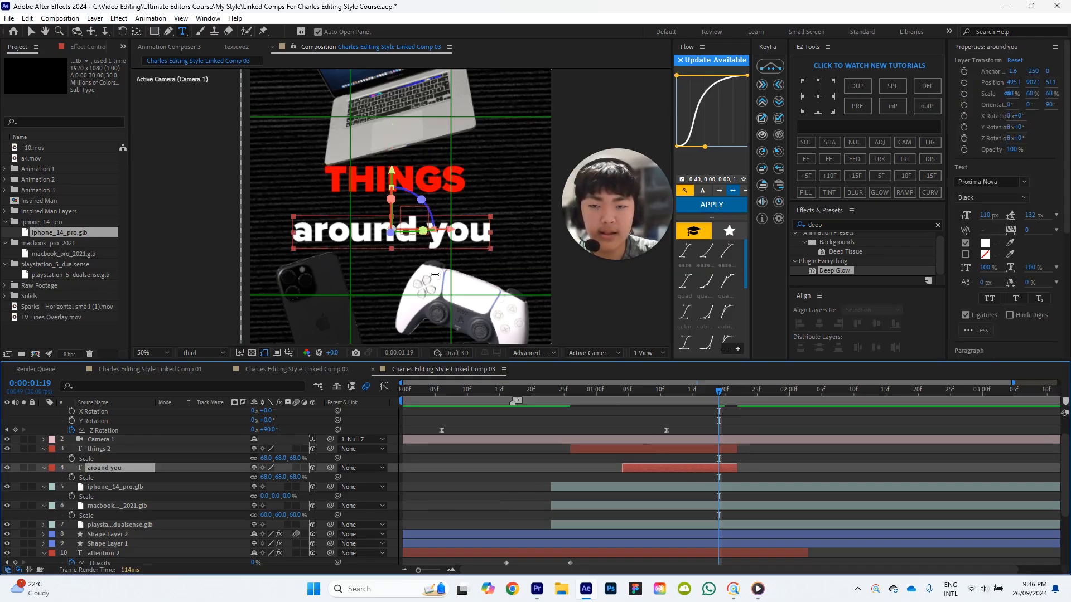
double_click(383, 231)
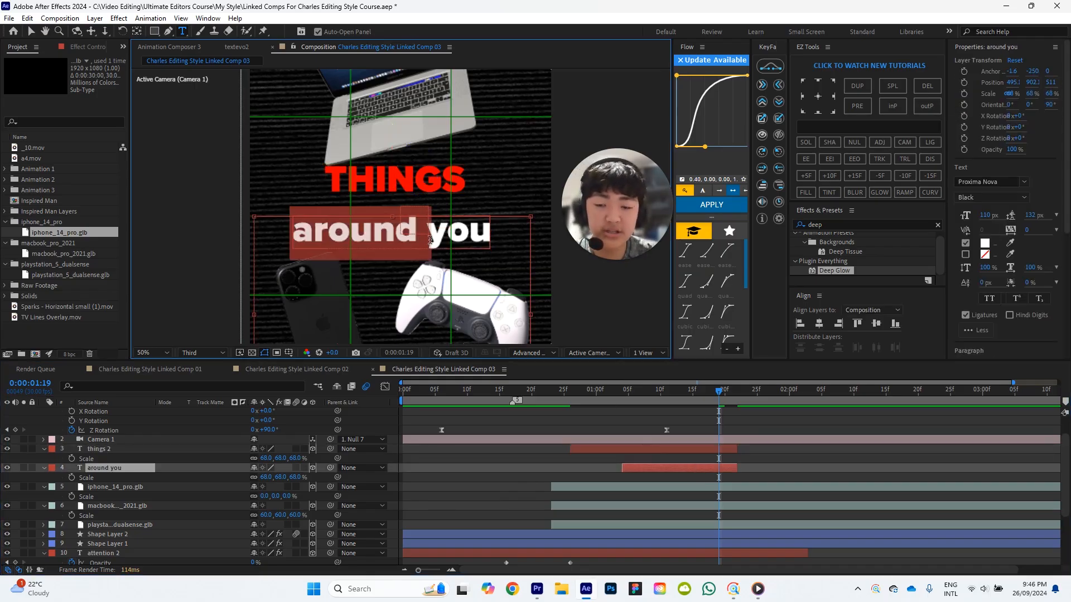
drag(430, 240, 441, 239)
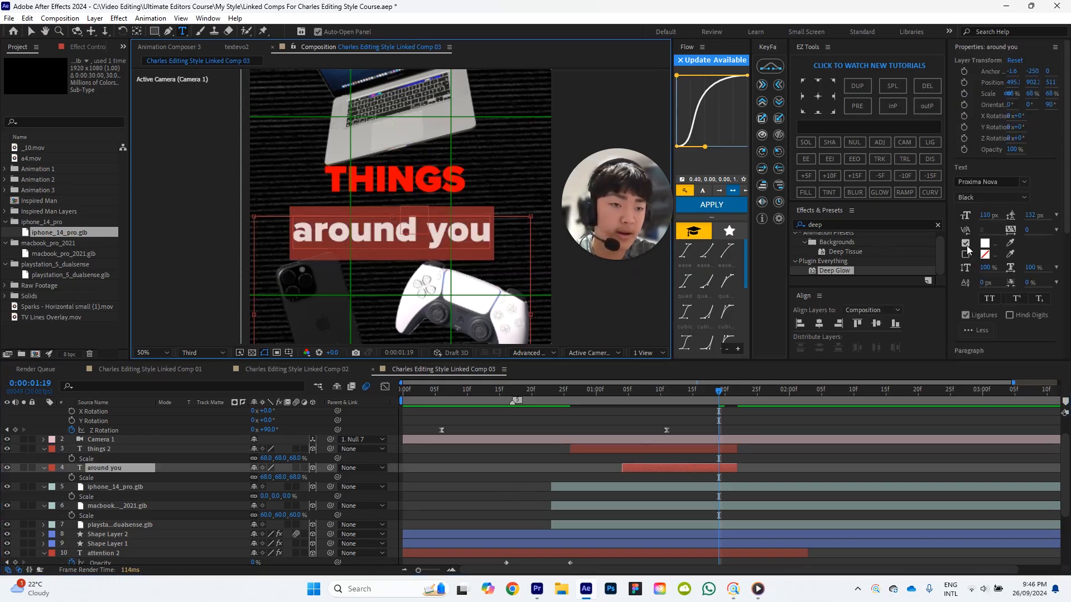
click(967, 247)
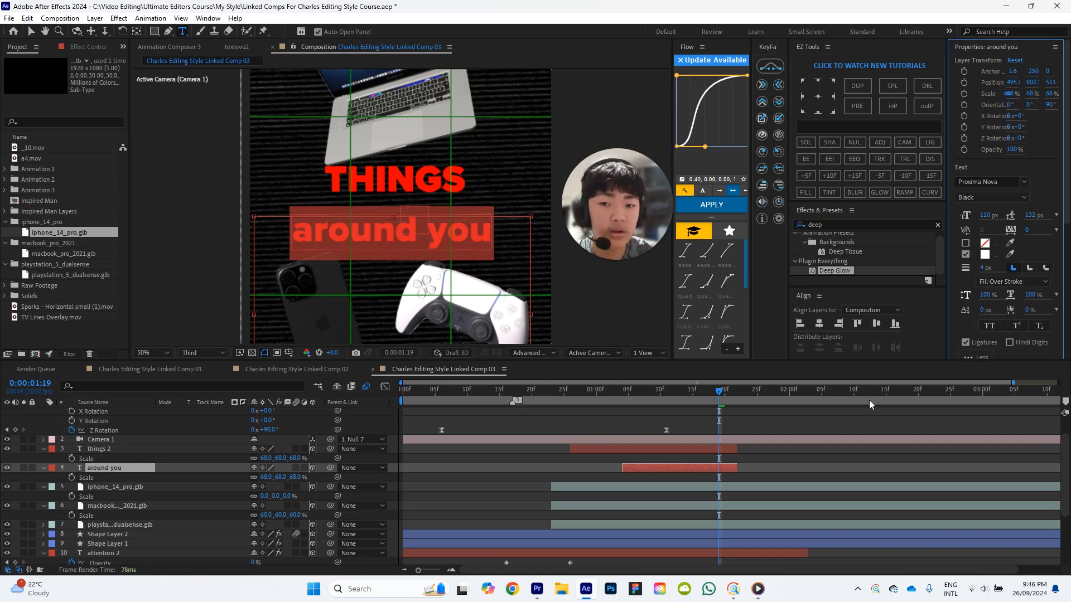
click(839, 431)
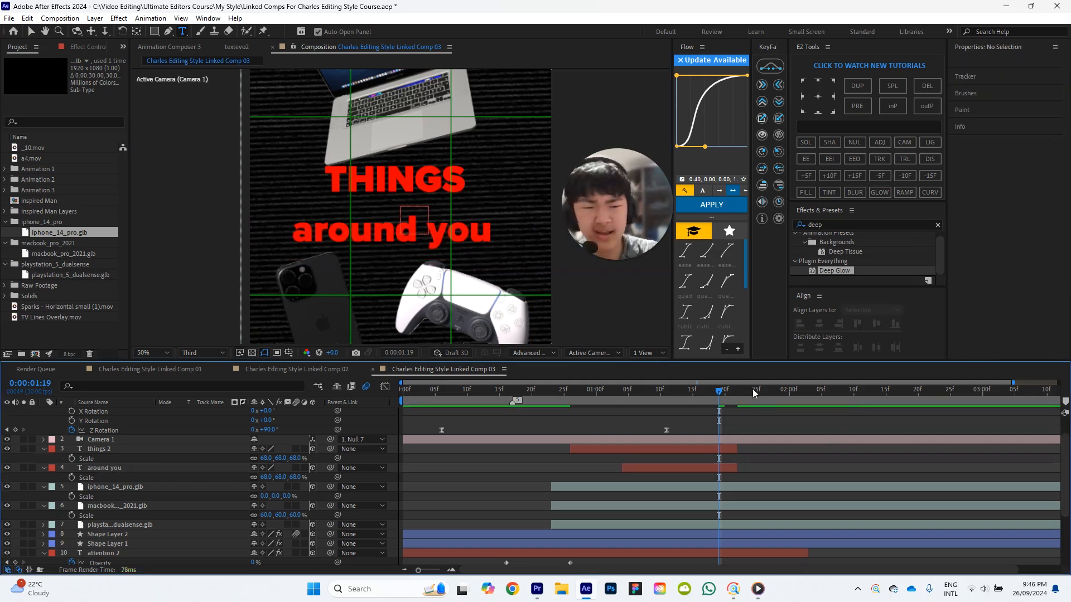
Examine the things 2 layer's text and transform properties, with the current time moved back to 0:00:01:07.
drag(715, 395, 698, 394)
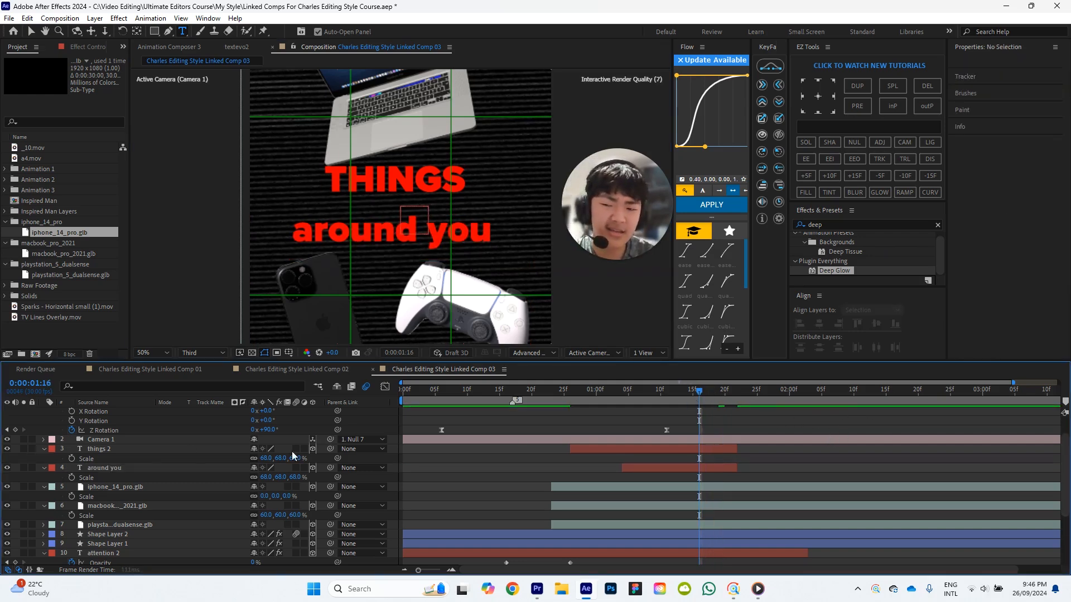
click(80, 448)
click(44, 449)
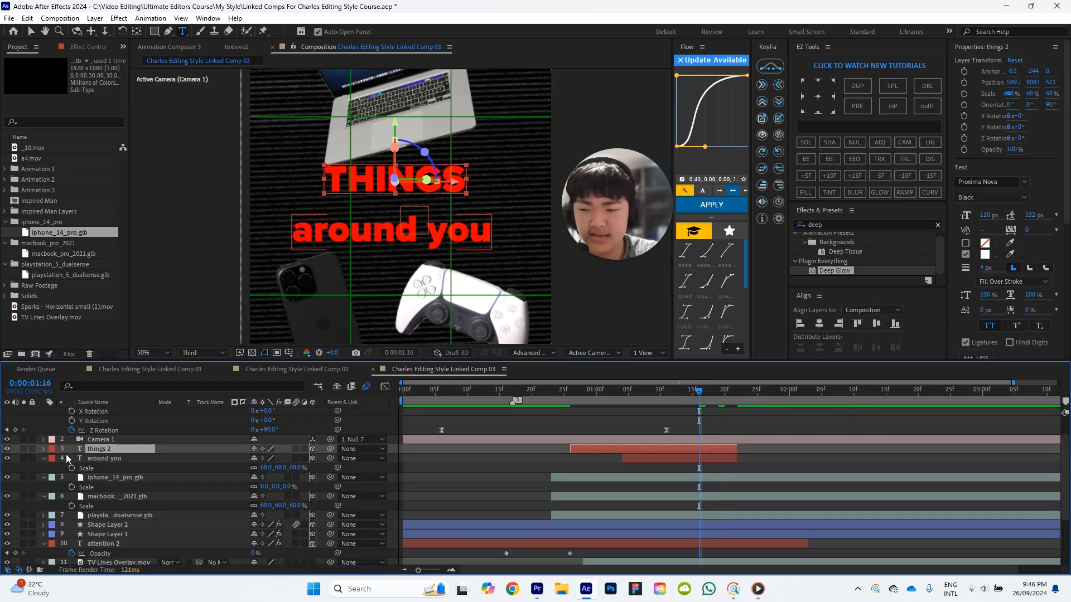
click(44, 449)
scroll(112, 452, down, 2)
scroll(100, 450, up, 1)
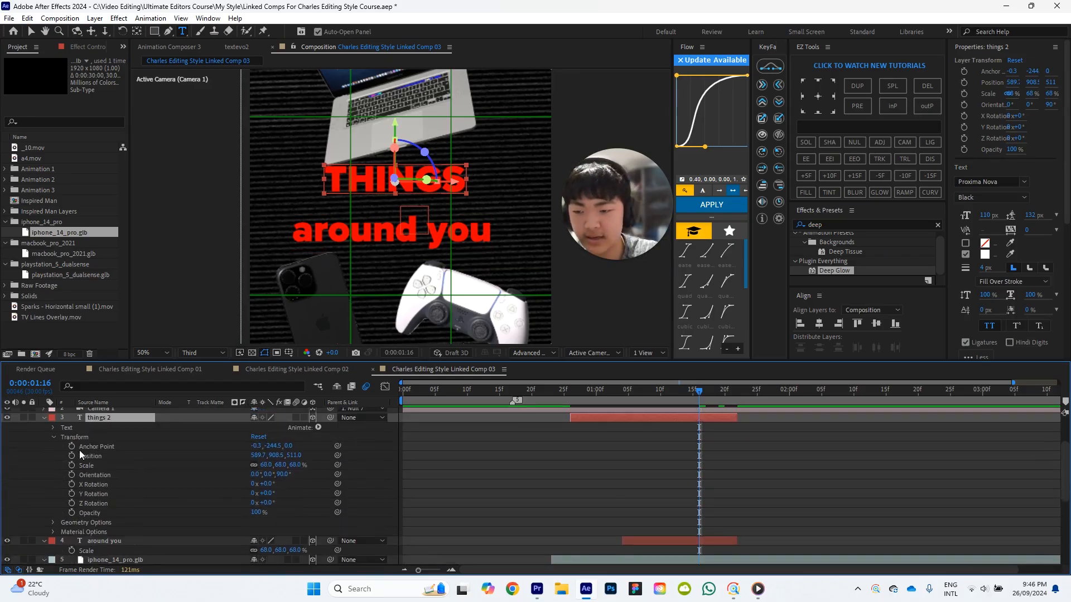
click(54, 427)
click(54, 427)
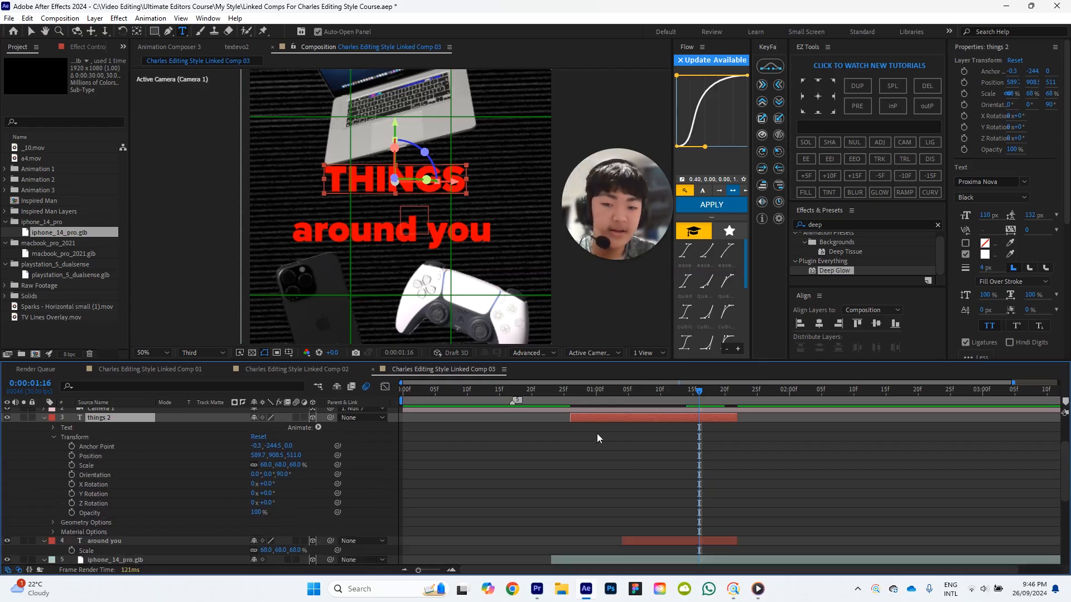
drag(700, 390, 639, 426)
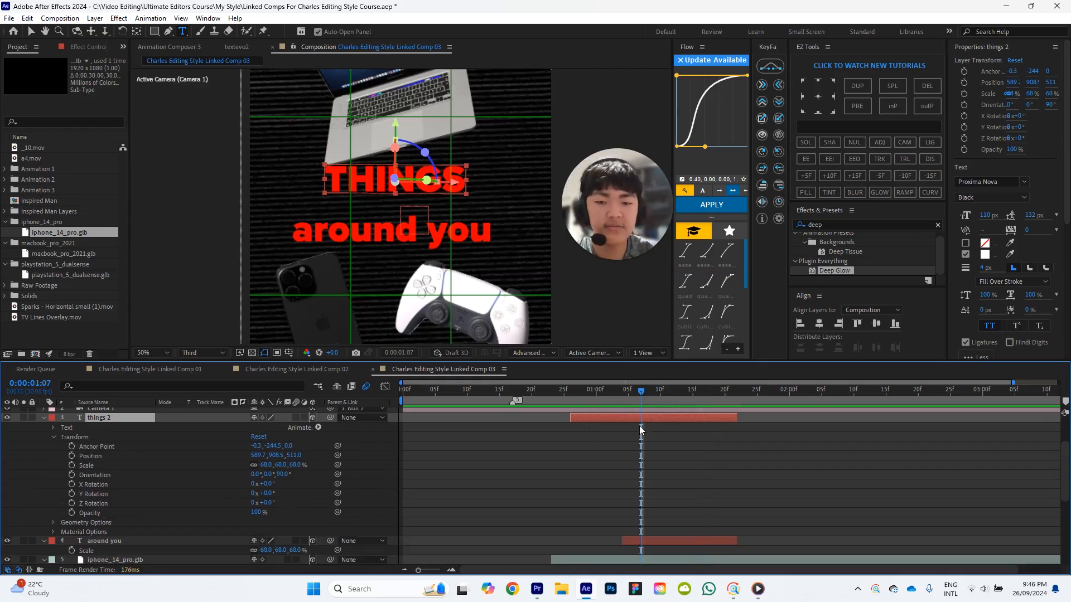
Collapse the properties of the things 2, around you, iPhone, MacBook and PlayStation controller layers in the timeline.
click(44, 417)
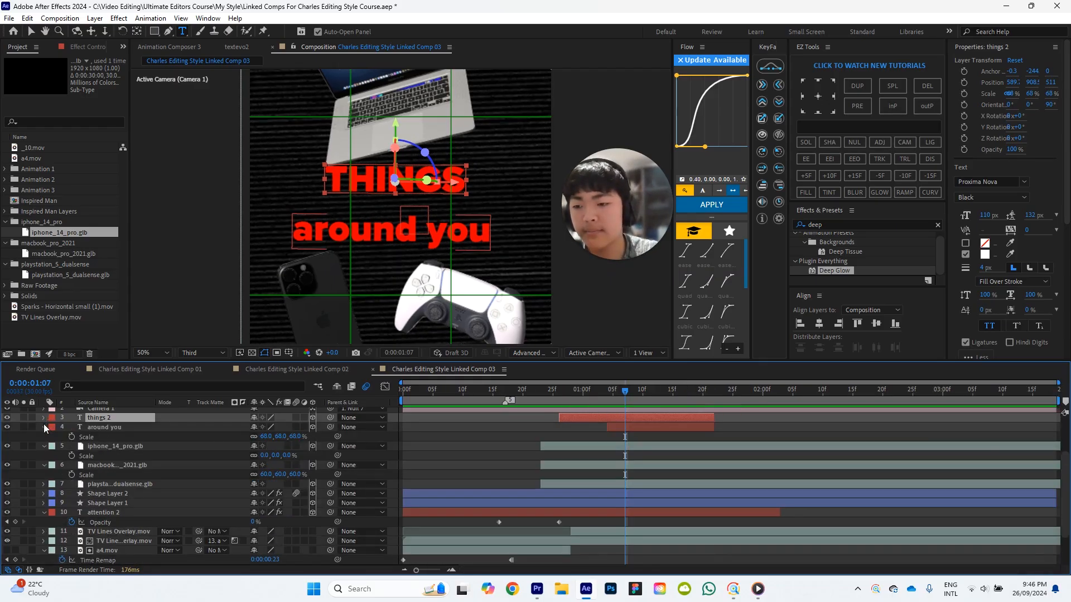
click(43, 427)
click(43, 437)
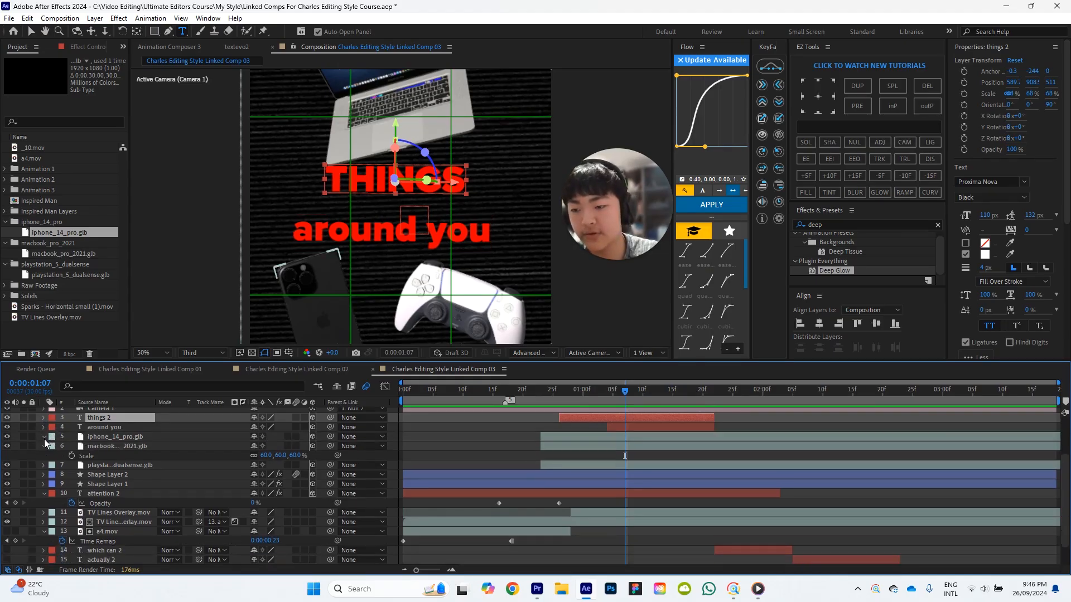
click(45, 437)
click(45, 436)
click(43, 446)
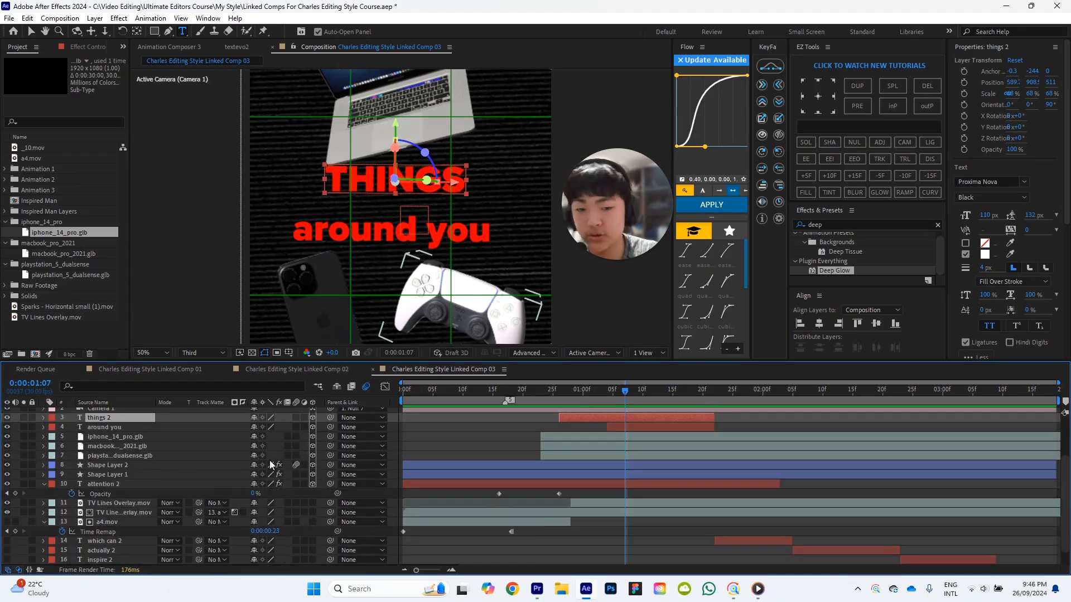
Pre-compose the iPhone, MacBook and PlayStation controller layers together, moving all attributes into the new composition.
click(110, 440)
shift+click(119, 456)
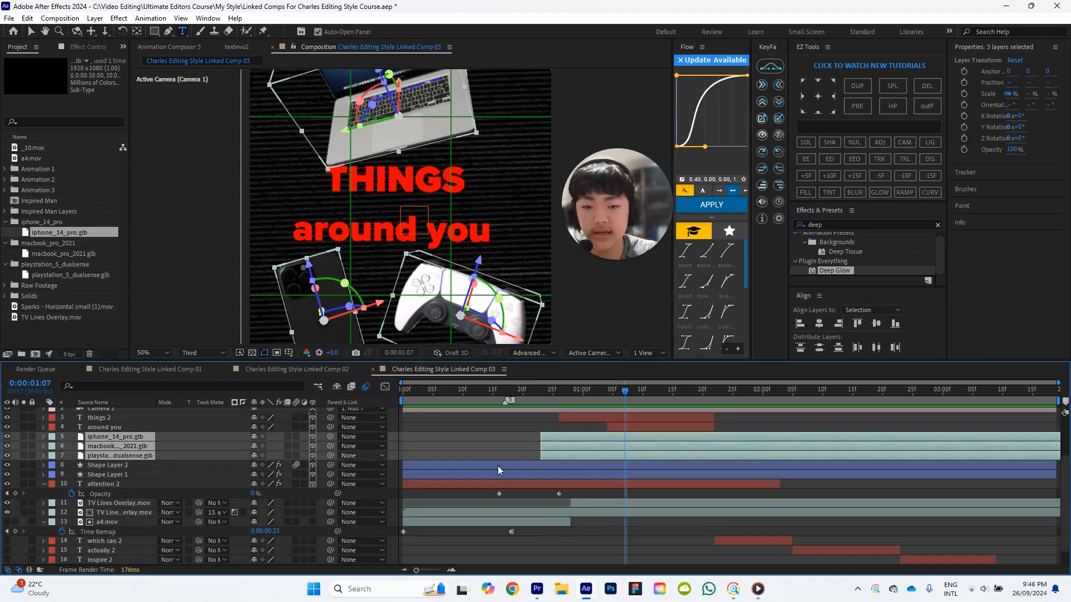
right_click(631, 450)
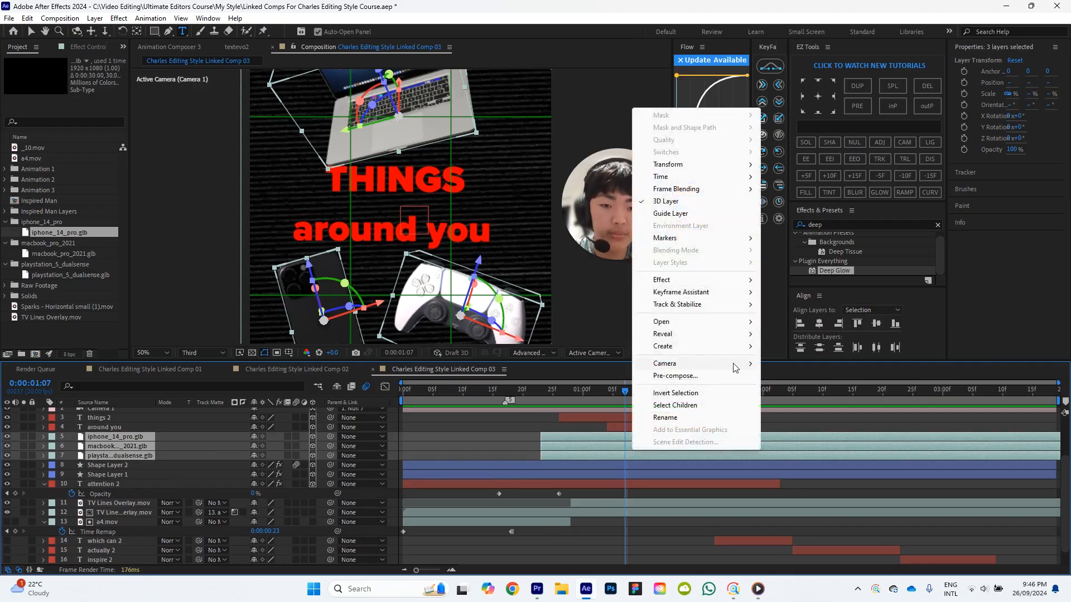
click(692, 376)
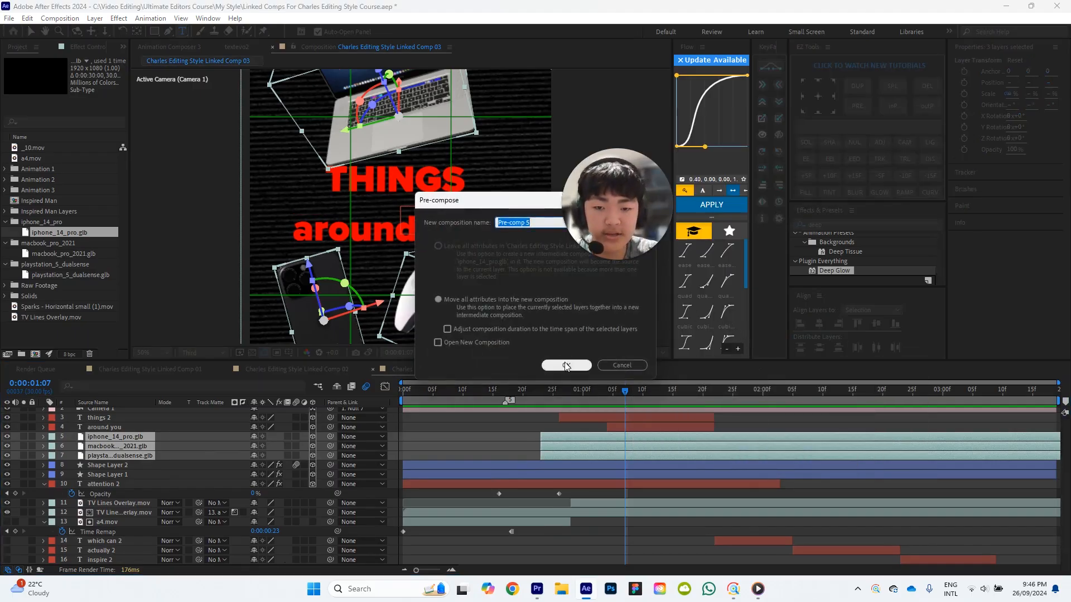
click(566, 365)
Make the new pre-comp of the three models a 3D layer.
scroll(717, 444, up, 1)
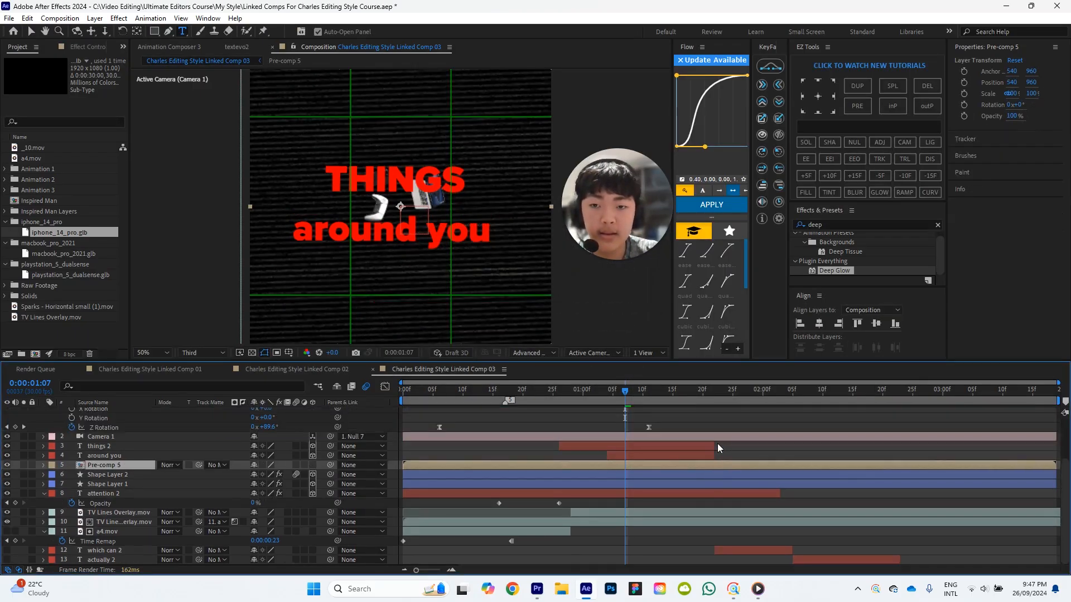
scroll(717, 443, up, 1)
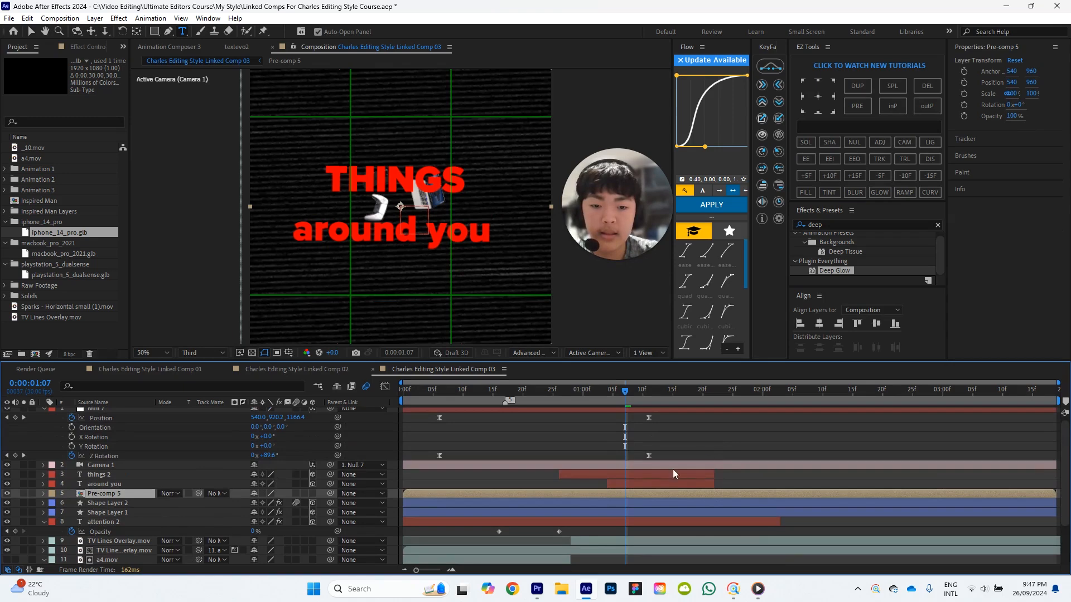
click(312, 494)
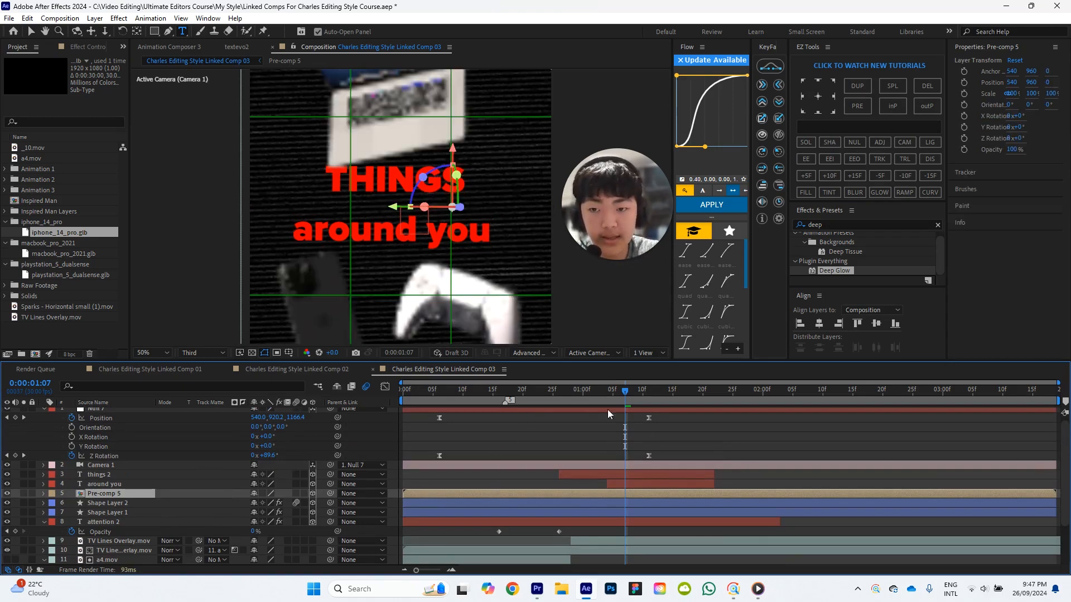
Set the composition preview resolution to Full.
click(592, 425)
scroll(373, 309, down, 1)
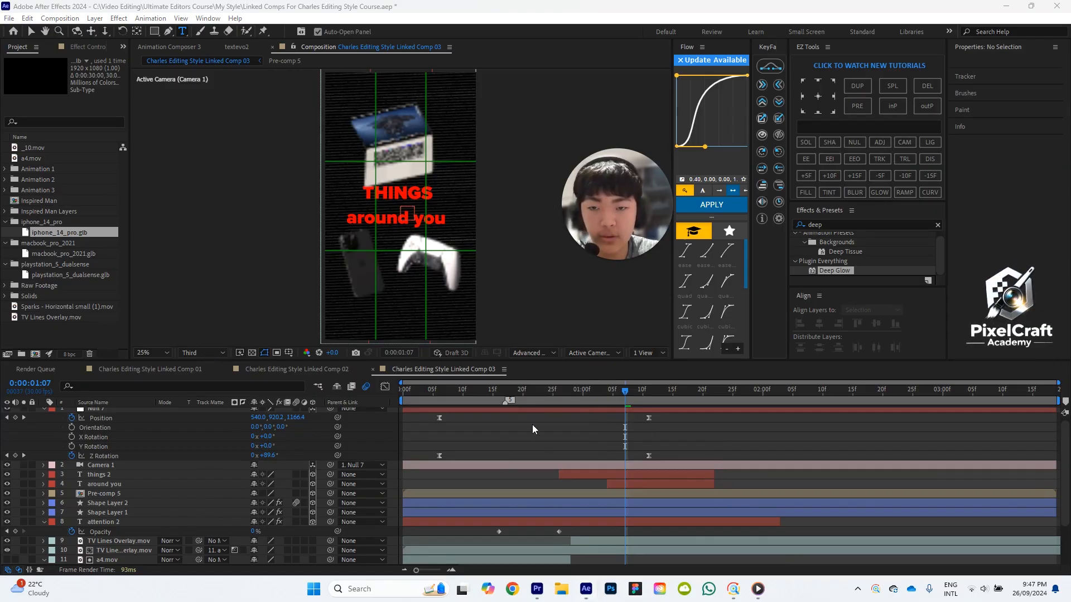
click(202, 352)
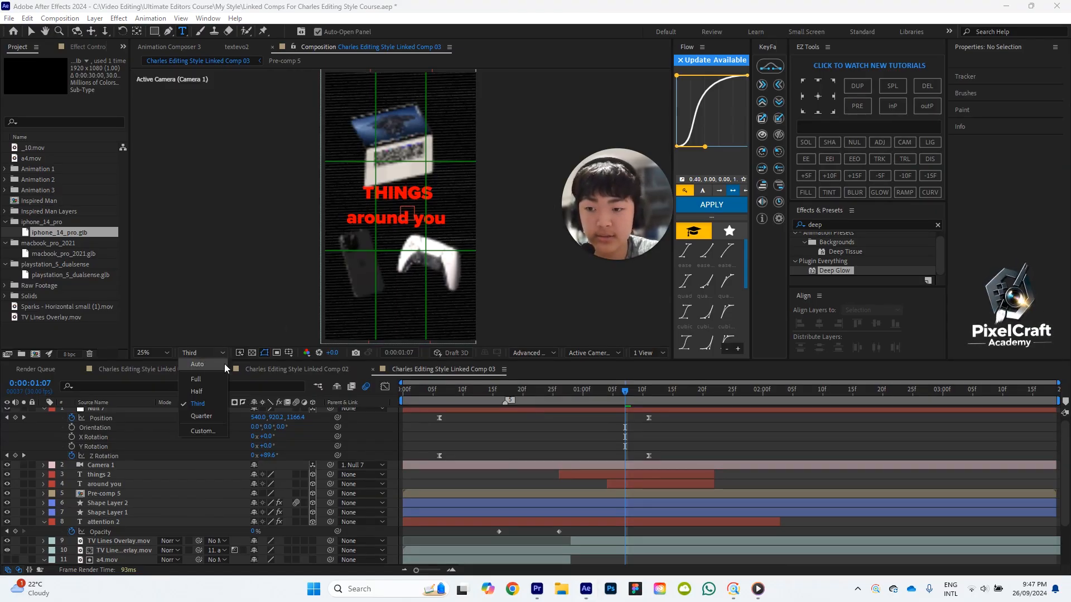
click(201, 416)
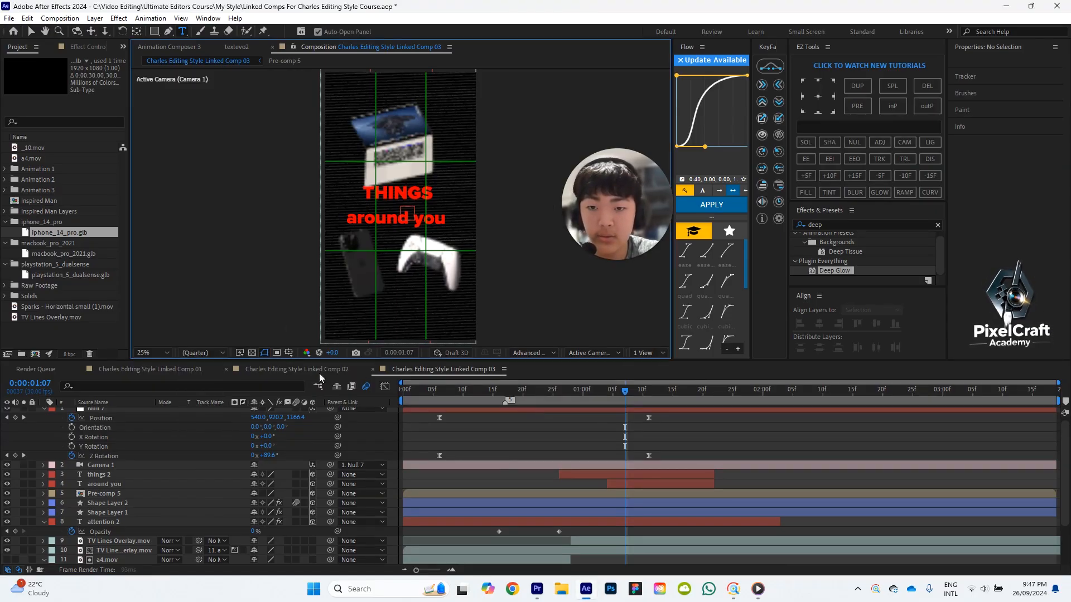
click(209, 352)
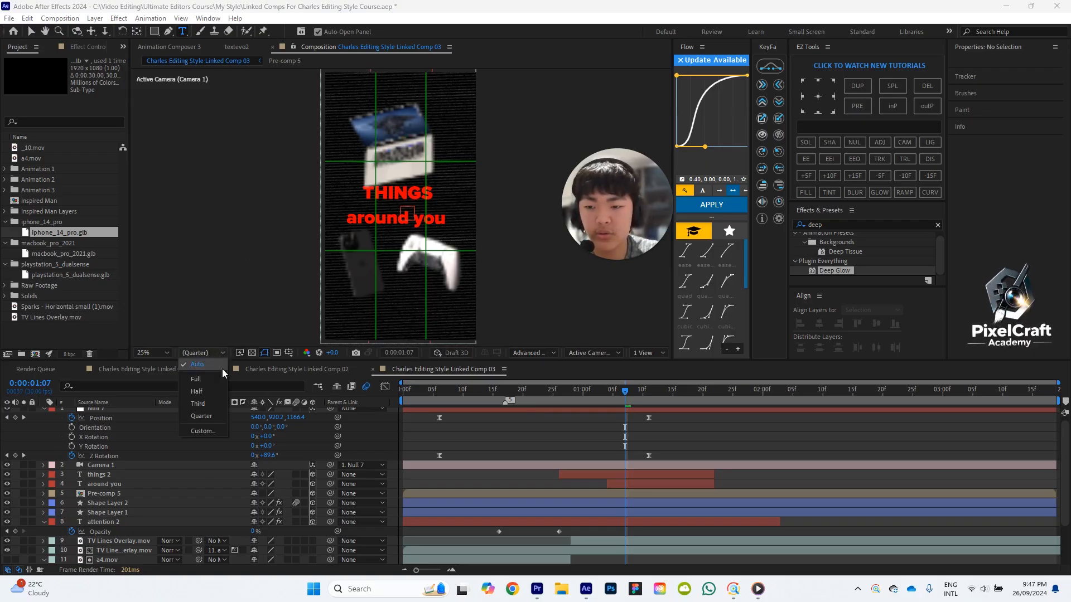
click(210, 379)
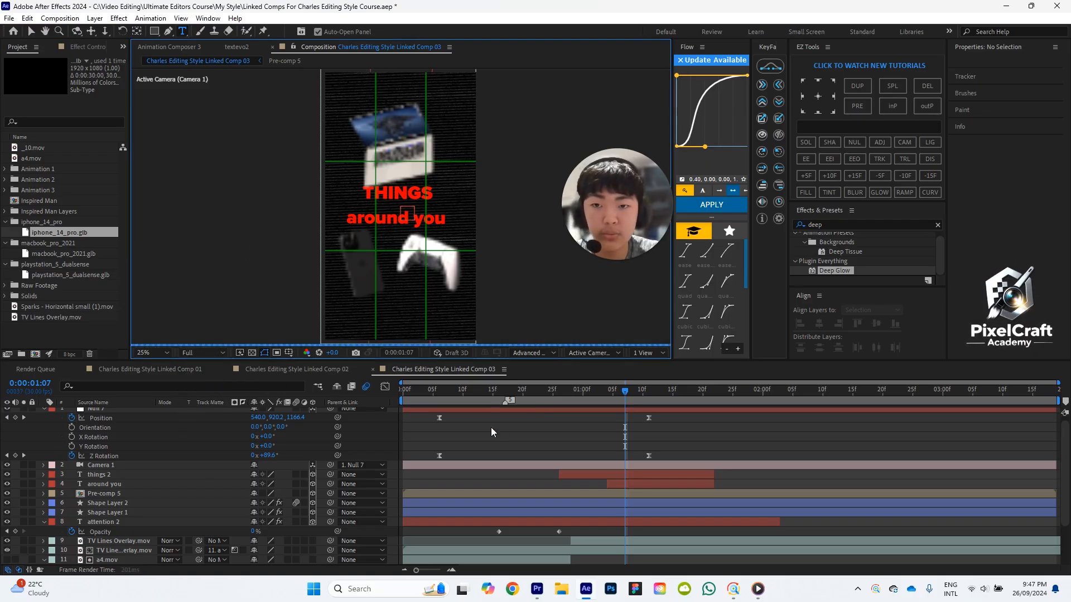
click(516, 433)
Inspect the image quality of the pre-composed models up close and look inside their nested composition.
scroll(469, 273, up, 4)
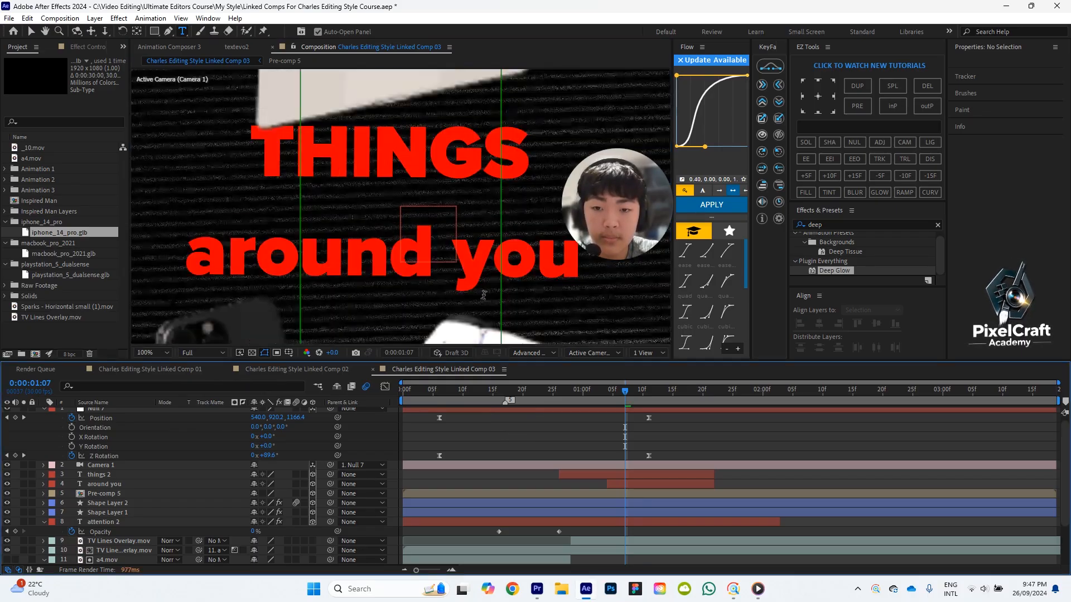
scroll(519, 315, down, 2)
key(v)
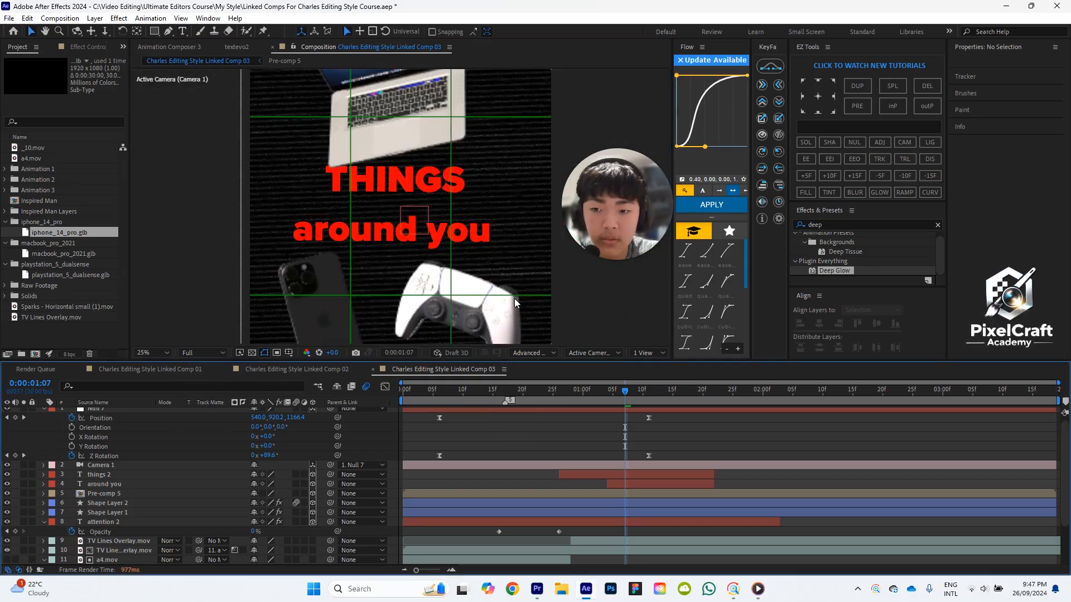
scroll(514, 299, down, 2)
click(124, 493)
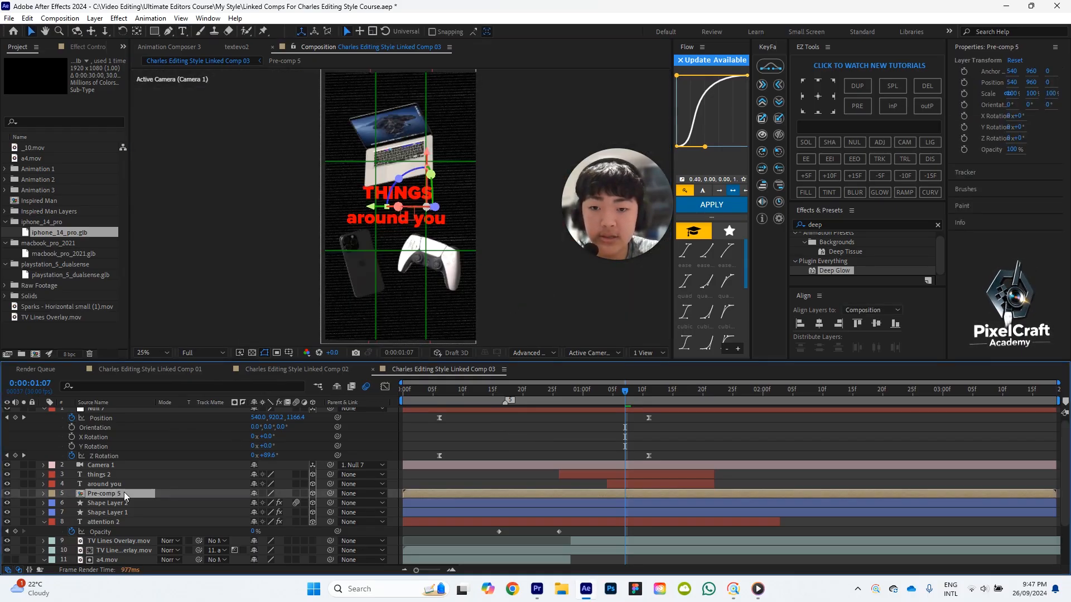
double_click(124, 493)
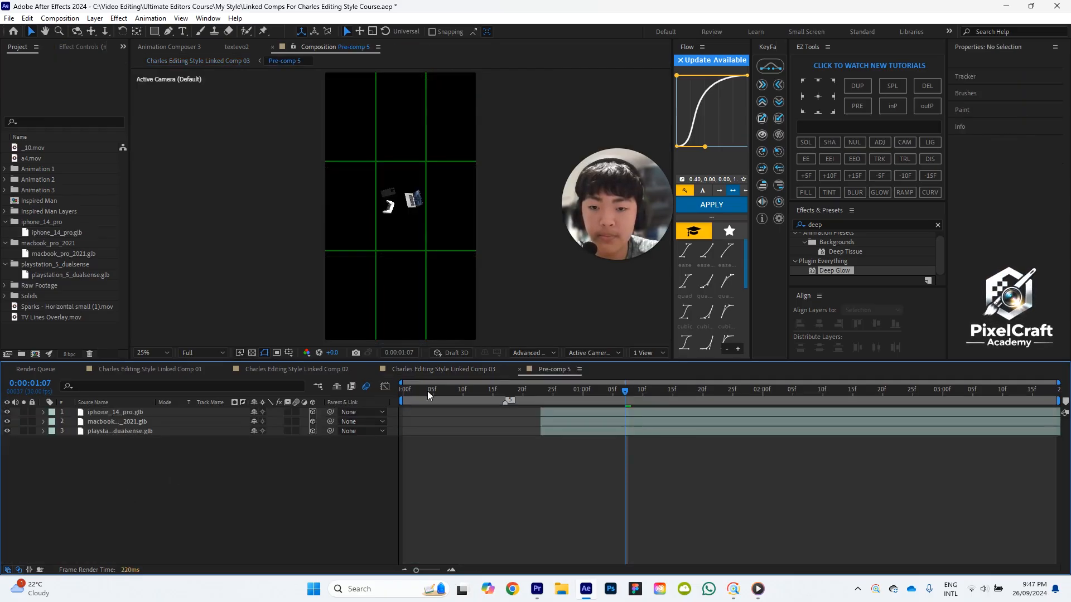
click(520, 370)
scroll(453, 258, up, 2)
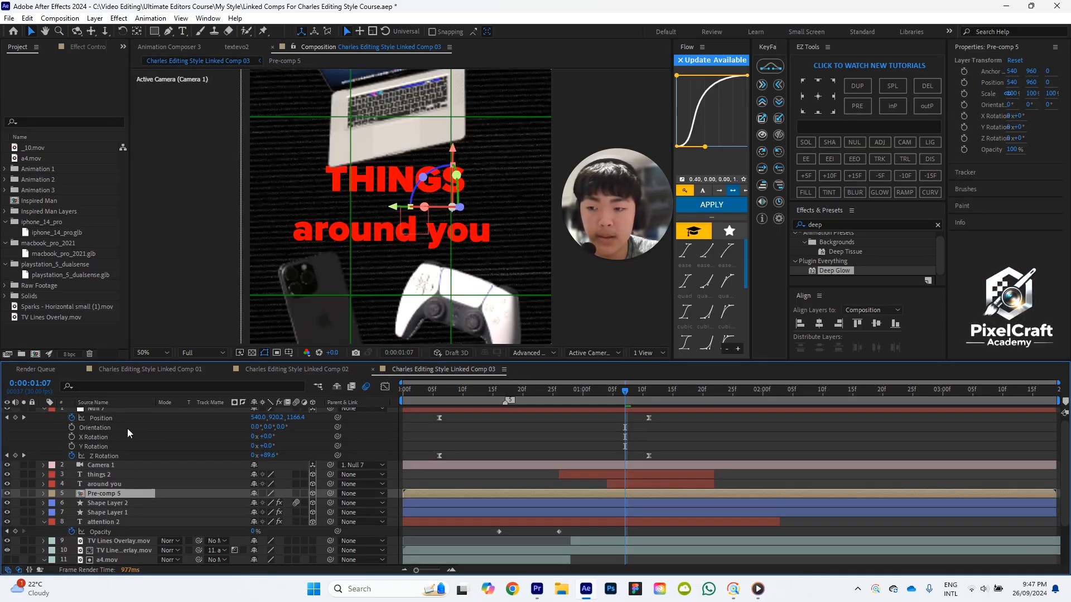
key(ctrl+t)
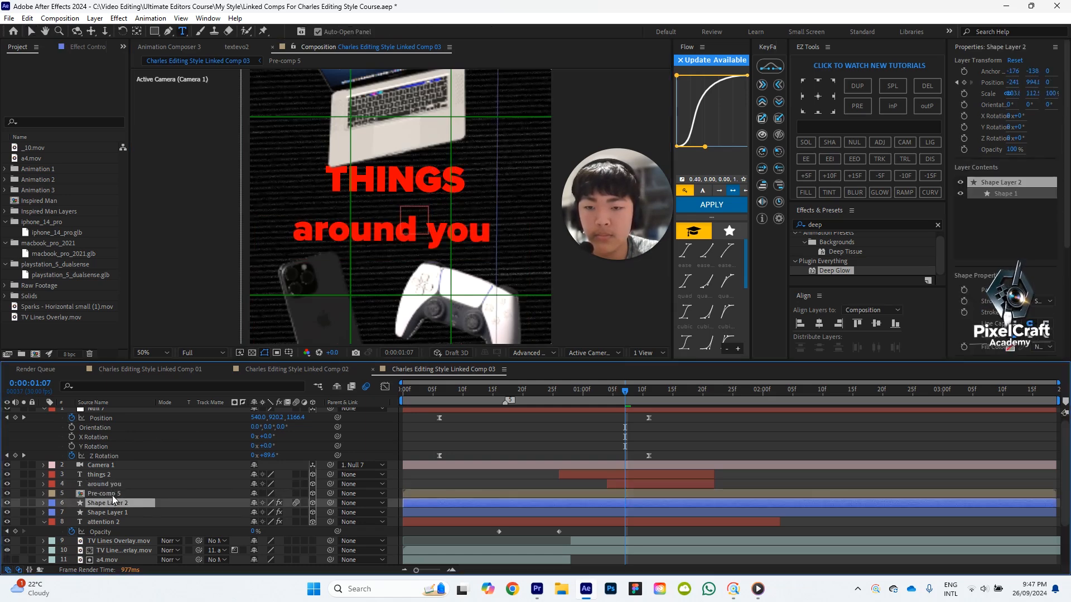
click(507, 446)
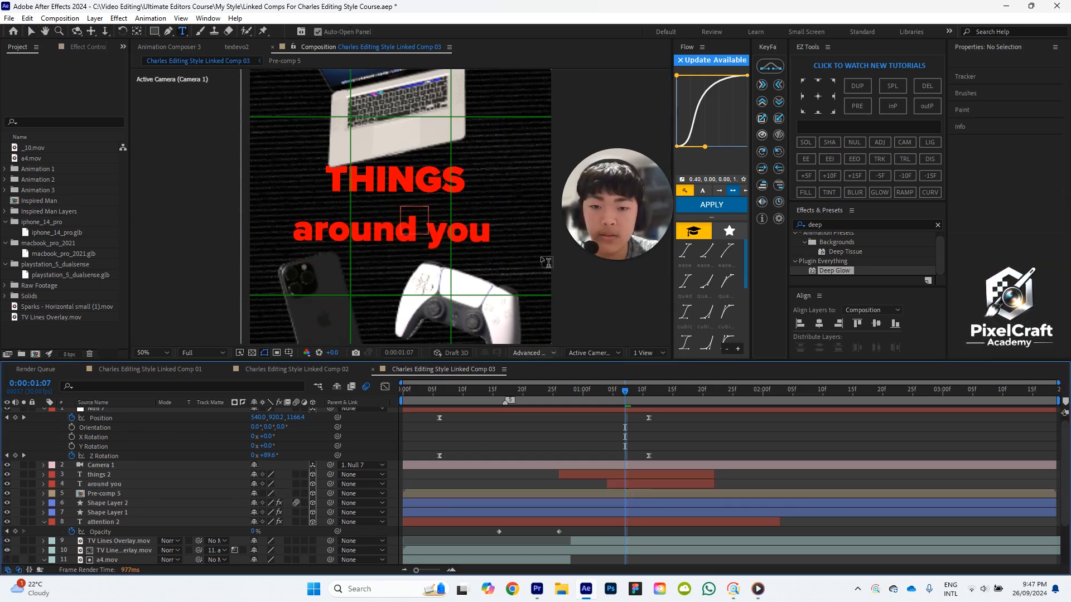
scroll(516, 250, down, 2)
key(v)
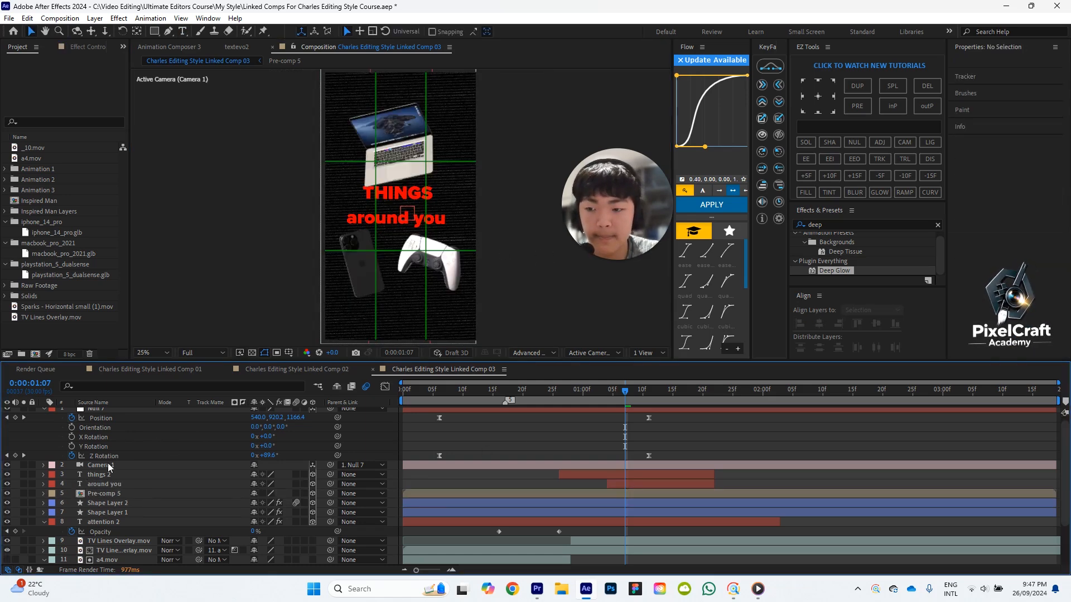
Try to scale the iPhone, MacBook and controller models together inside the pre-comp, and undo the change.
double_click(113, 490)
click(141, 413)
shift+click(141, 432)
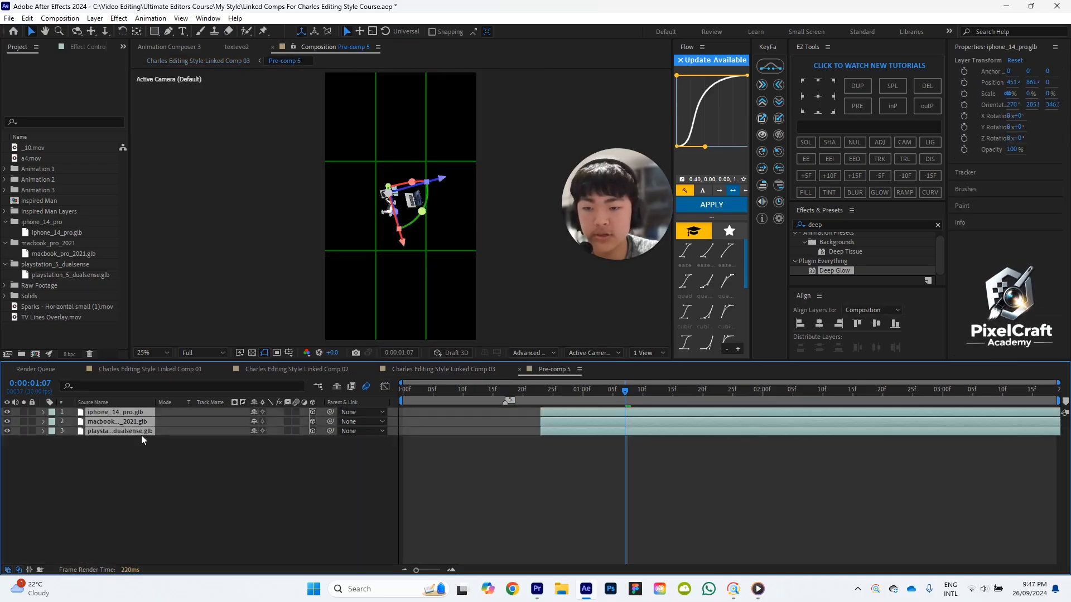
key(s)
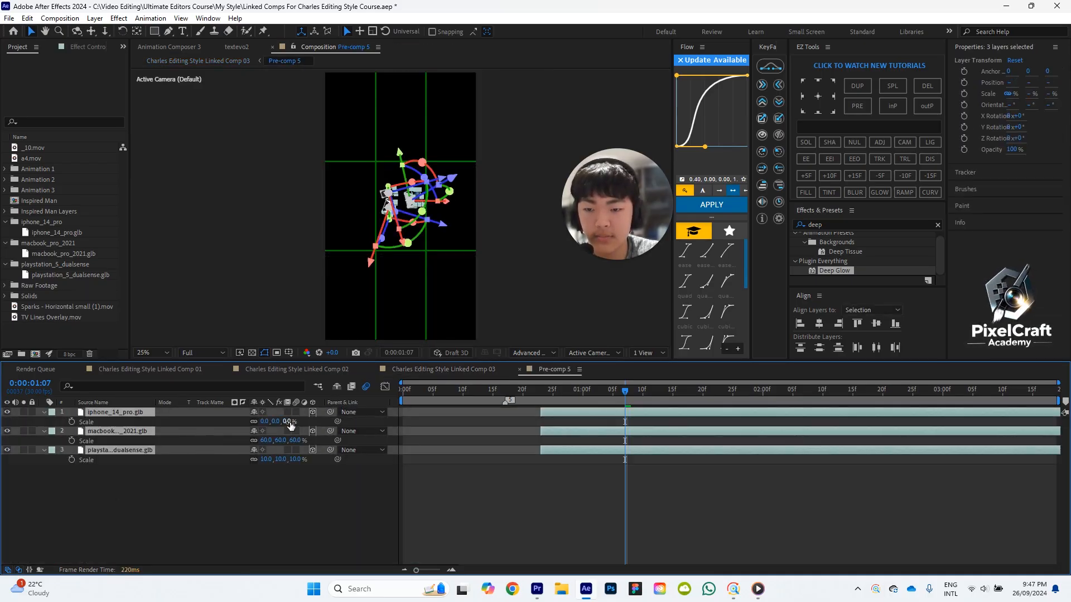
drag(291, 421, 303, 421)
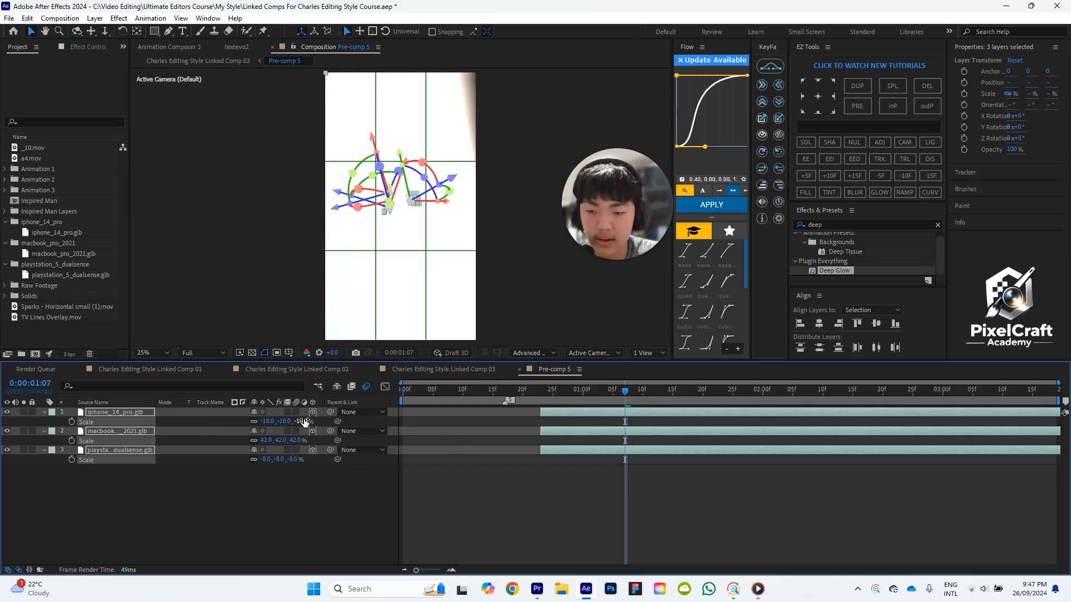
key(ctrl+z)
key(ctrl+z)
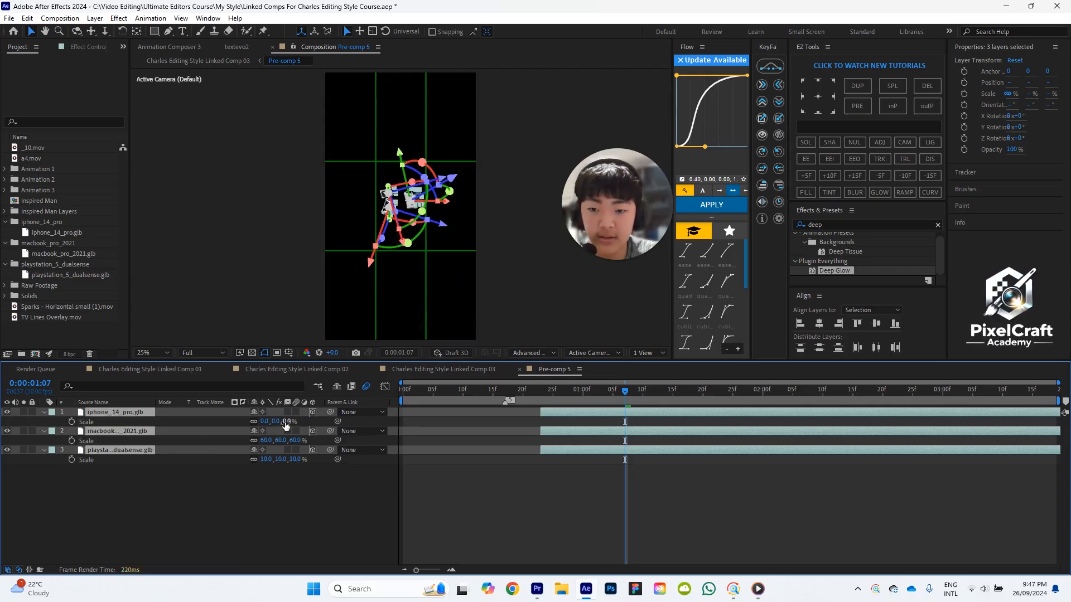
Try to resize the three models by their bounding-box handle, undo it, and return to Charles Editing Style Linked Comp 03.
scroll(424, 230, up, 4)
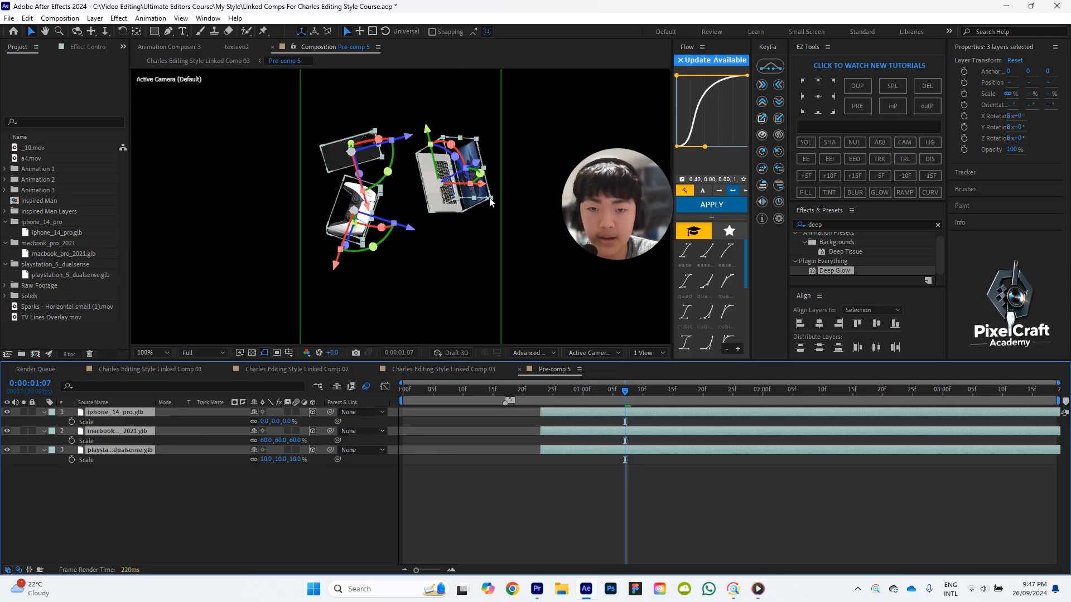
mouse_move(491, 197)
mouse_down()
mouse_move(498, 207)
mouse_move(489, 196)
mouse_up()
key(ctrl+z)
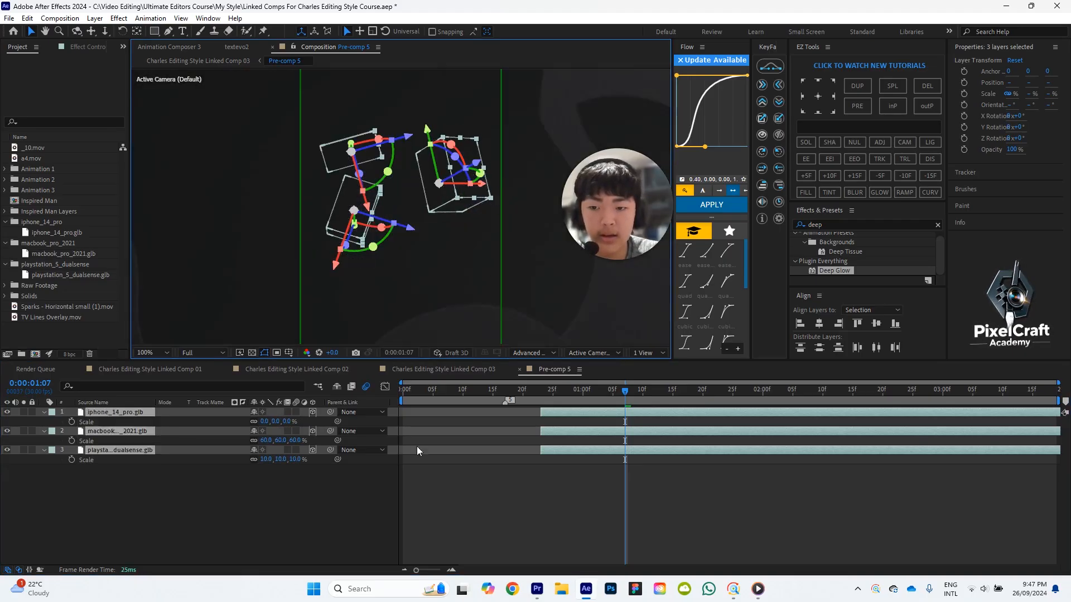
click(417, 467)
scroll(514, 193, down, 2)
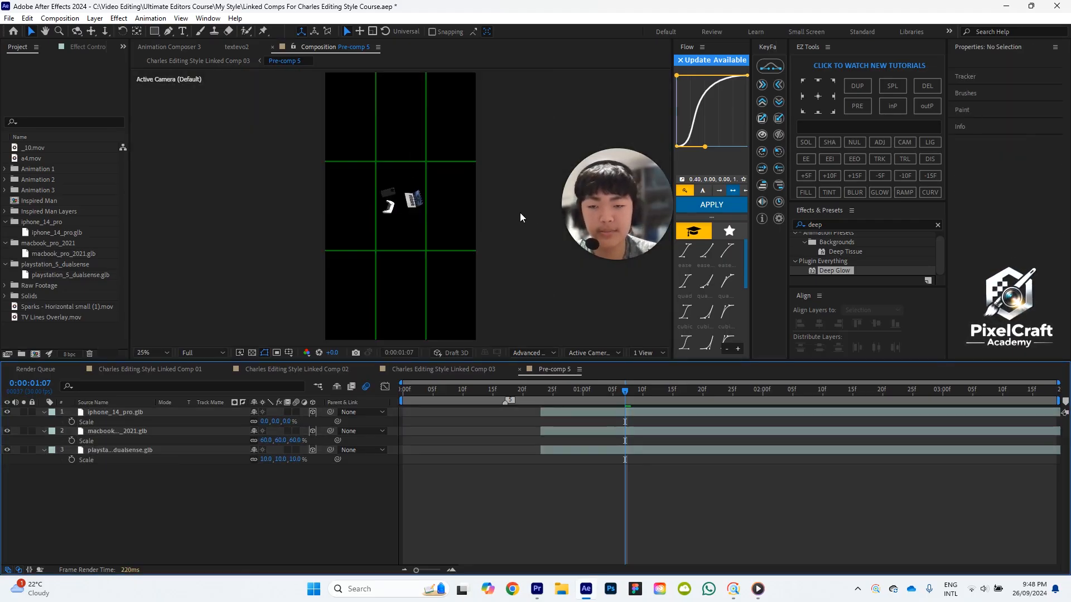
click(420, 369)
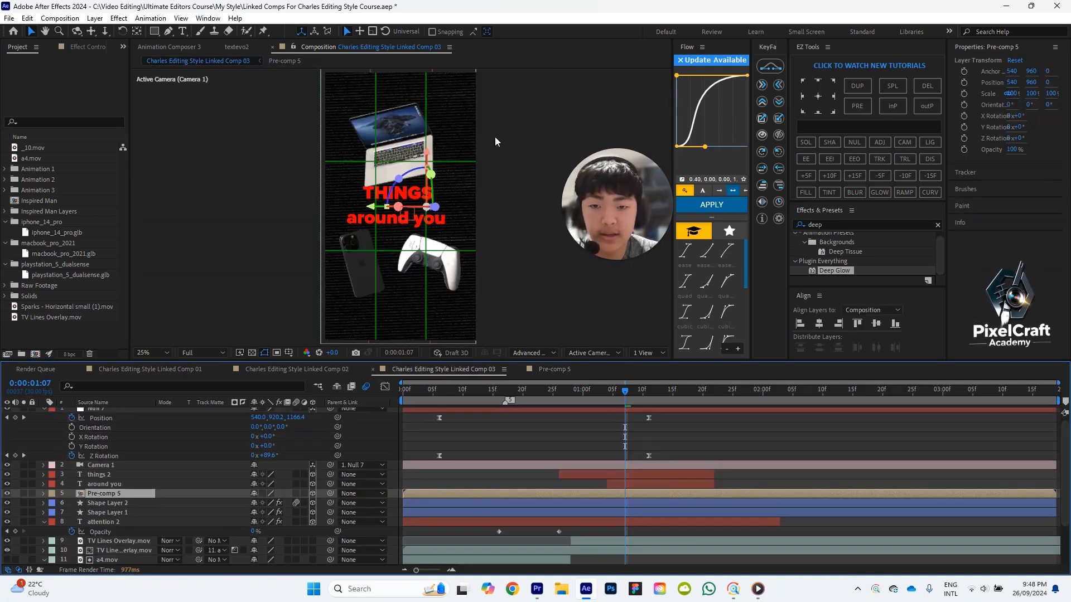
scroll(474, 168, up, 1)
scroll(525, 193, down, 1)
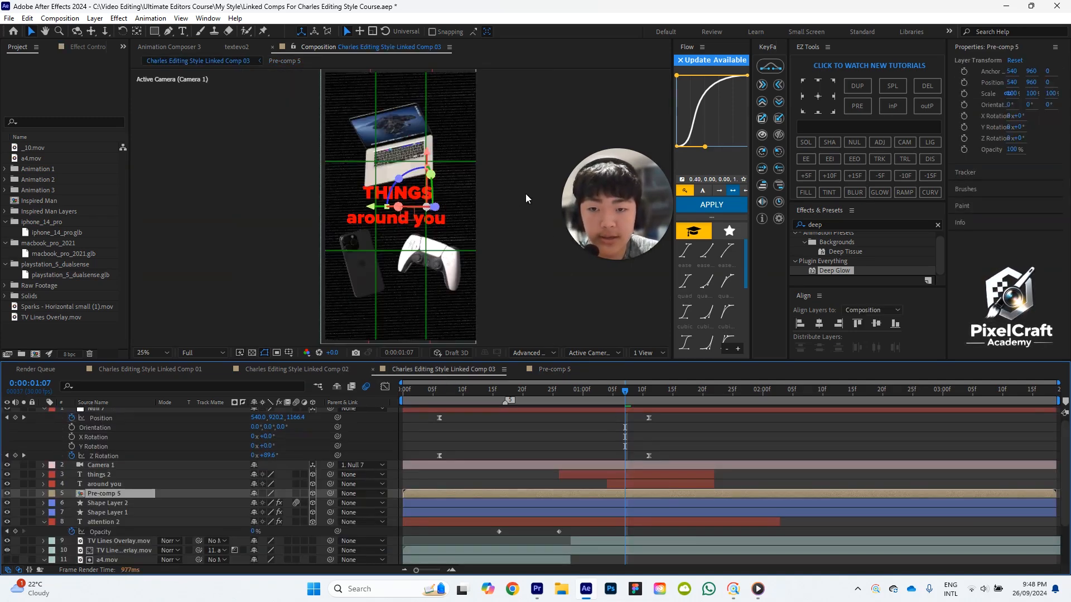
scroll(517, 184, up, 1)
scroll(516, 184, down, 1)
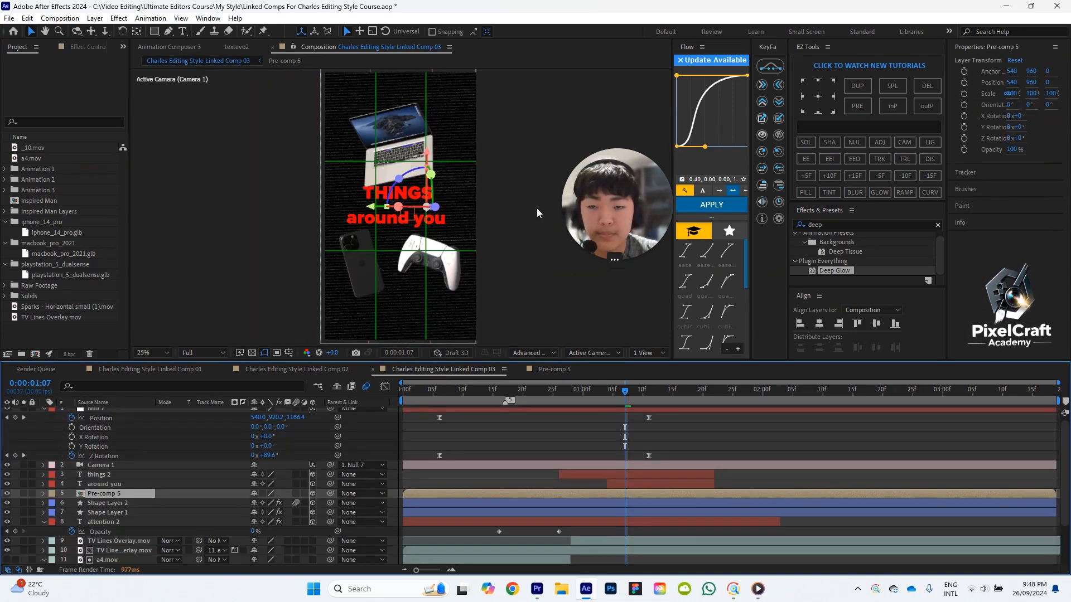
drag(624, 396, 631, 404)
click(625, 396)
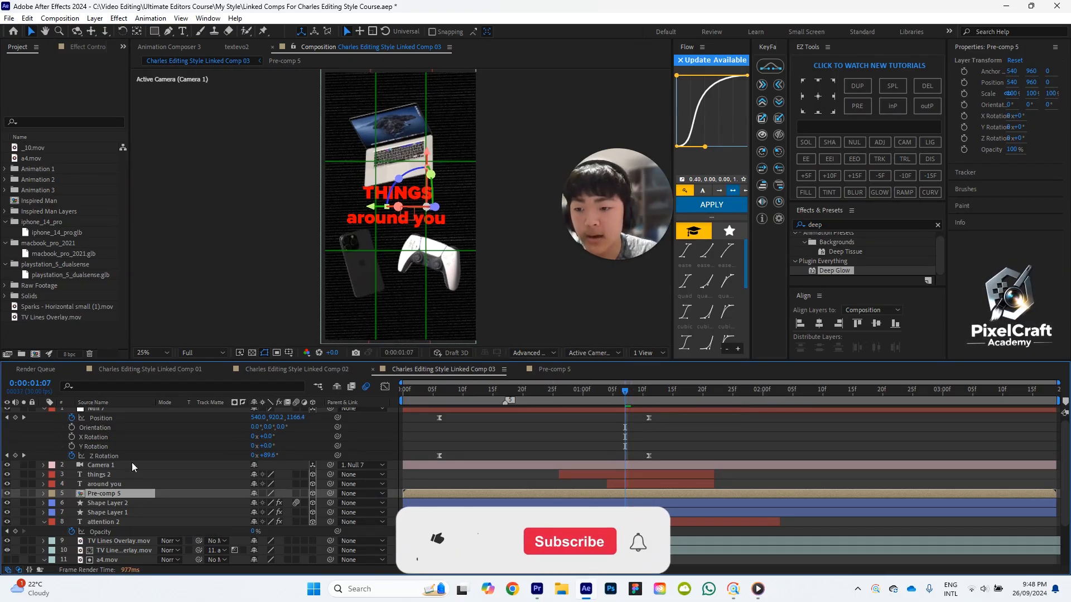
Switch the 3D renderer of Charles Editing Style Linked Comp 03 to Classic 3D.
scroll(131, 463, up, 1)
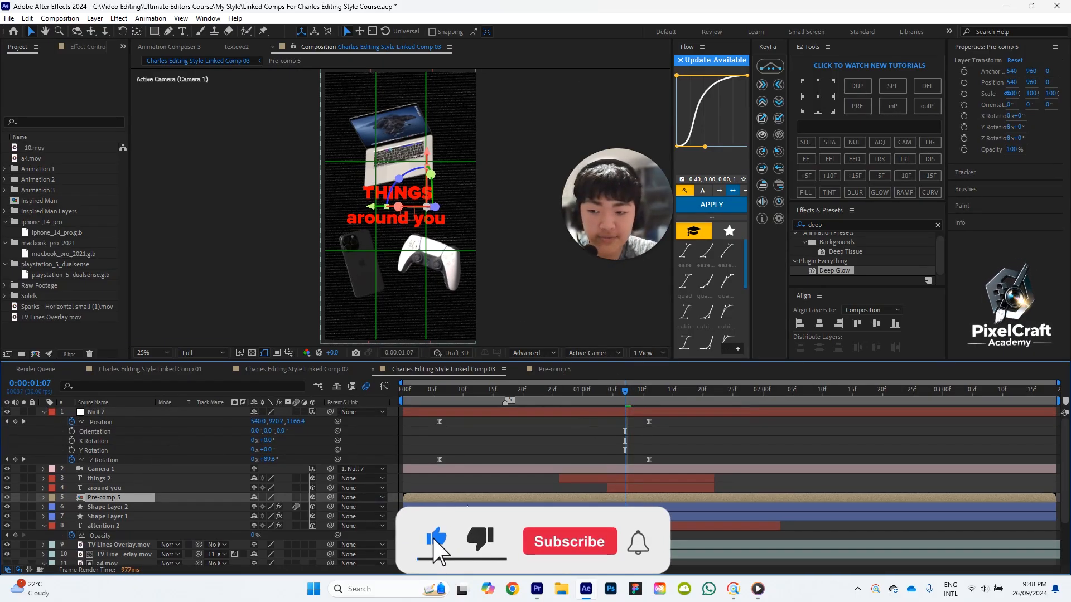
click(705, 444)
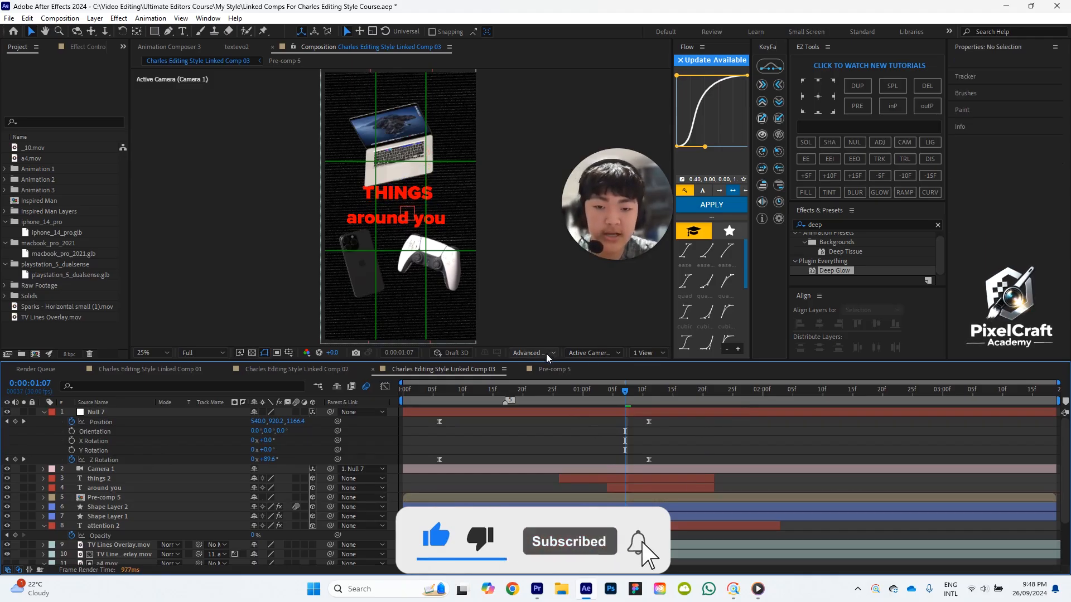
click(547, 353)
click(571, 365)
click(737, 413)
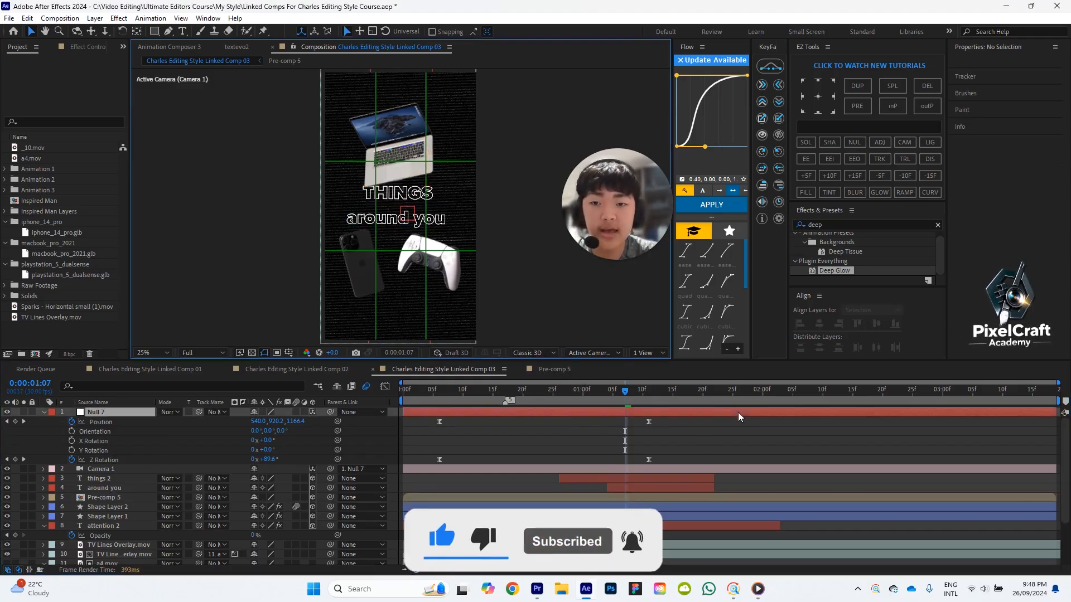
double_click(379, 222)
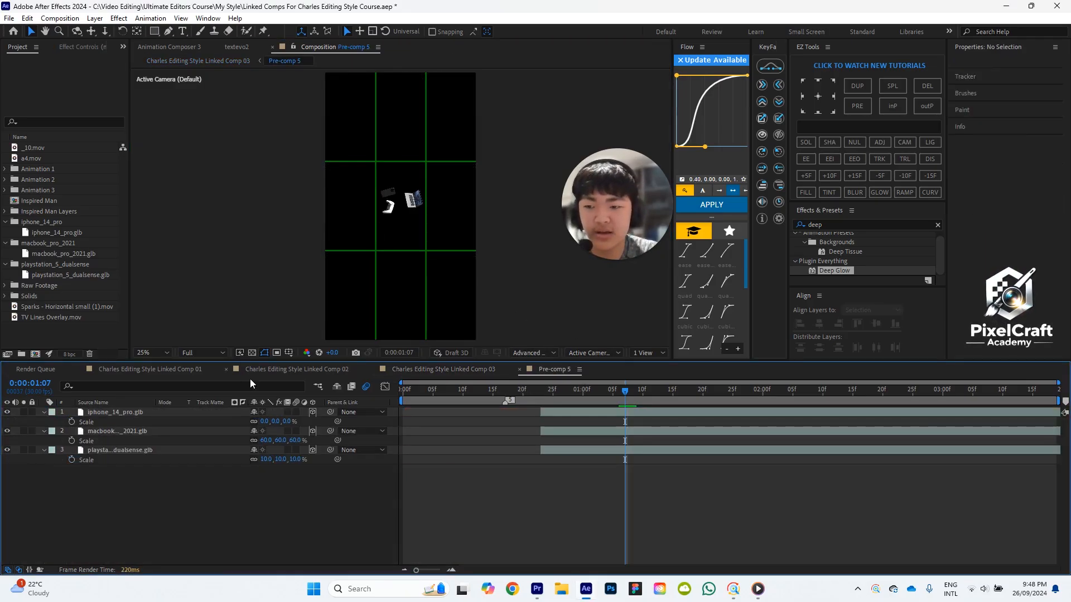
click(514, 373)
click(519, 370)
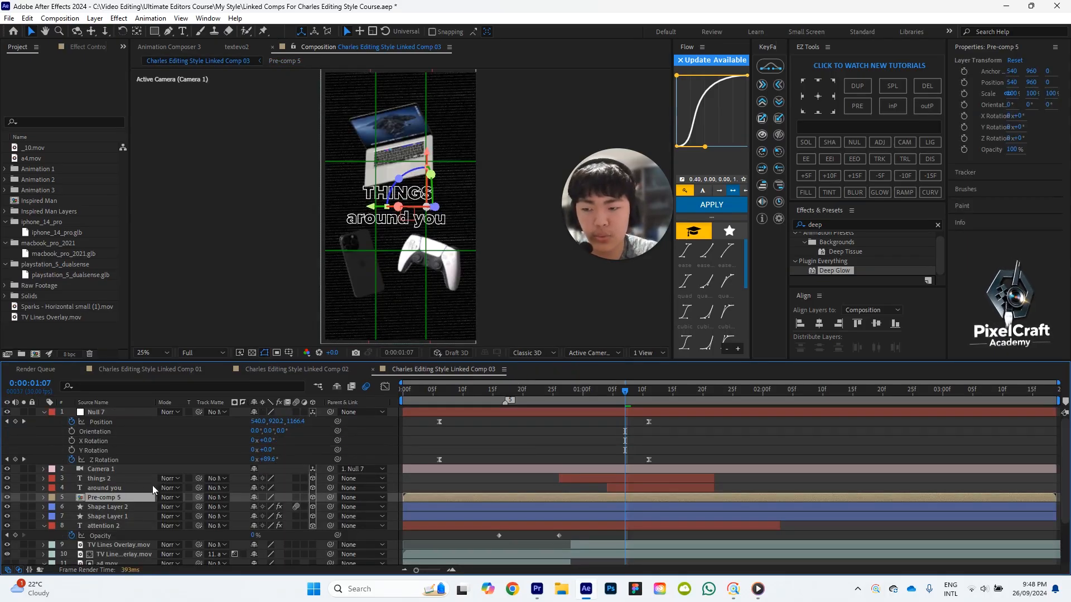
Convert the "around you" text layer to all caps.
click(105, 486)
double_click(368, 223)
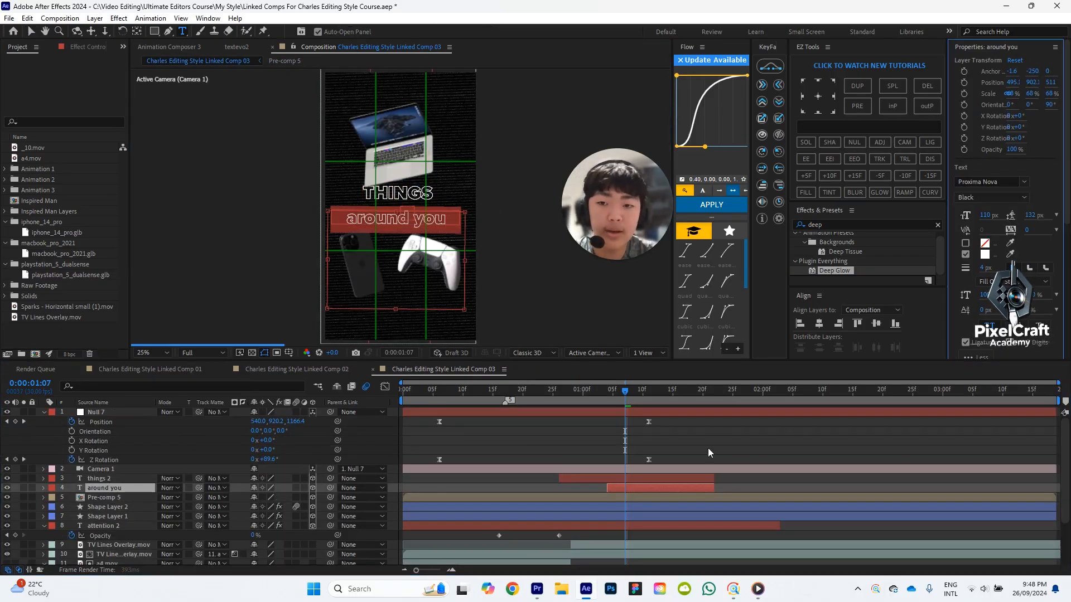
key(ctrl+shift+k)
click(785, 427)
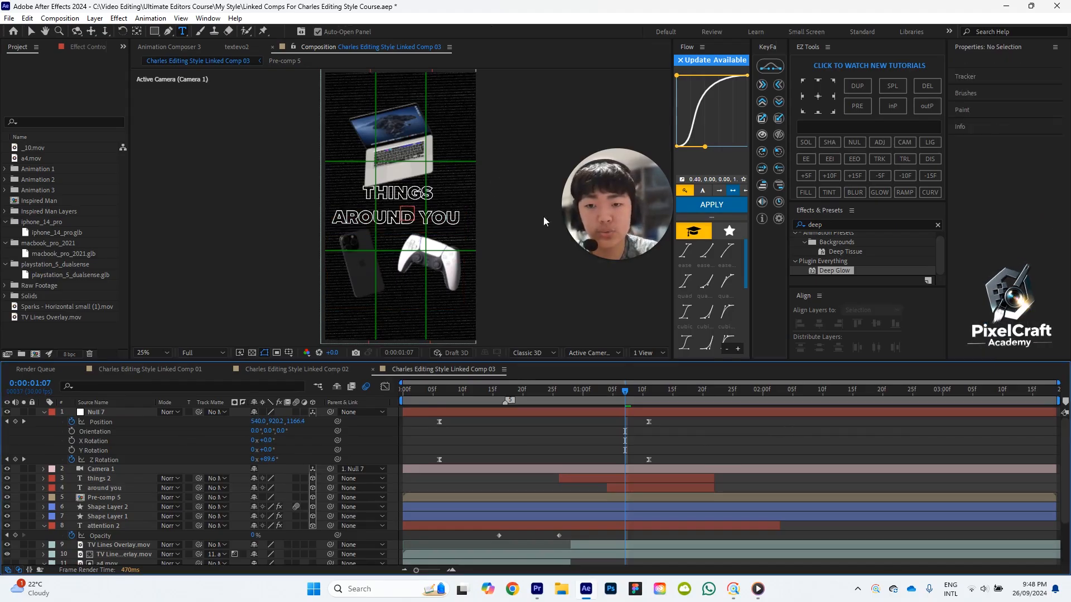
click(405, 219)
double_click(404, 218)
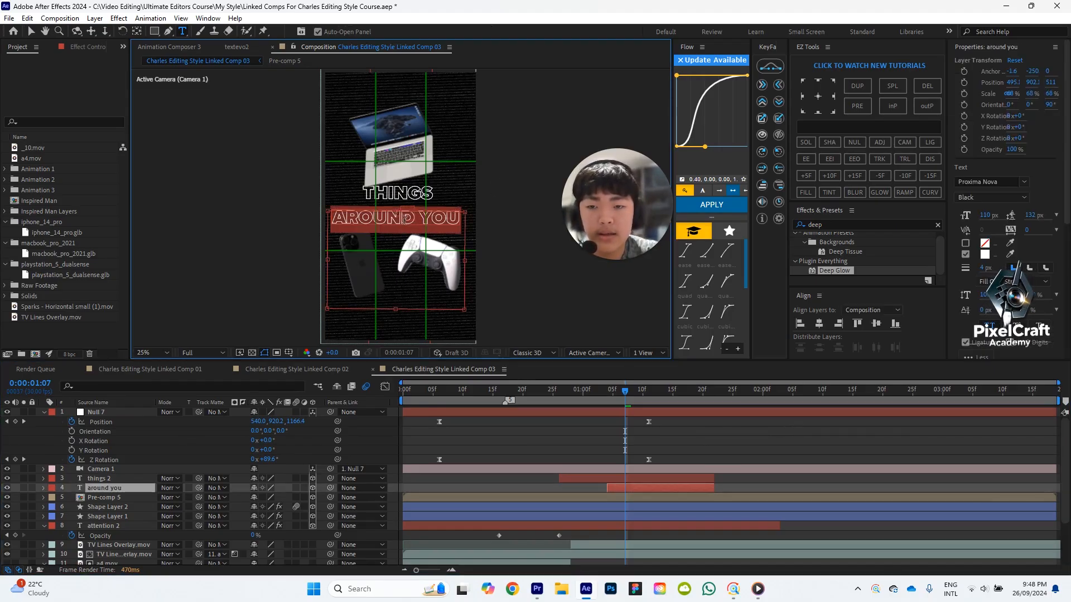
Set the scale of the "things 2" and "around you" text layers to 60%.
click(98, 477)
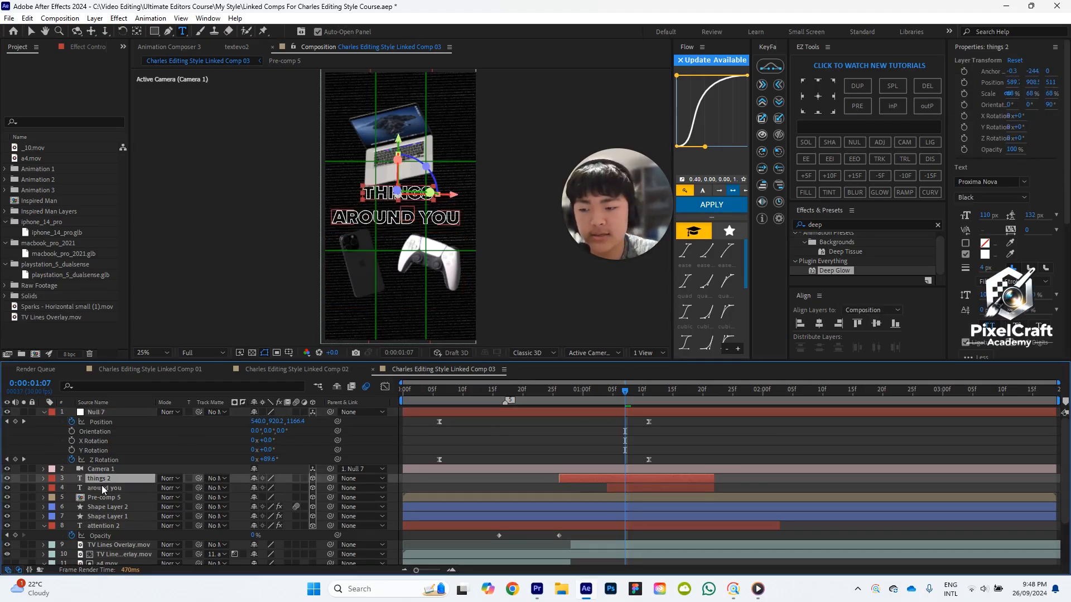
ctrl+click(102, 487)
key(s)
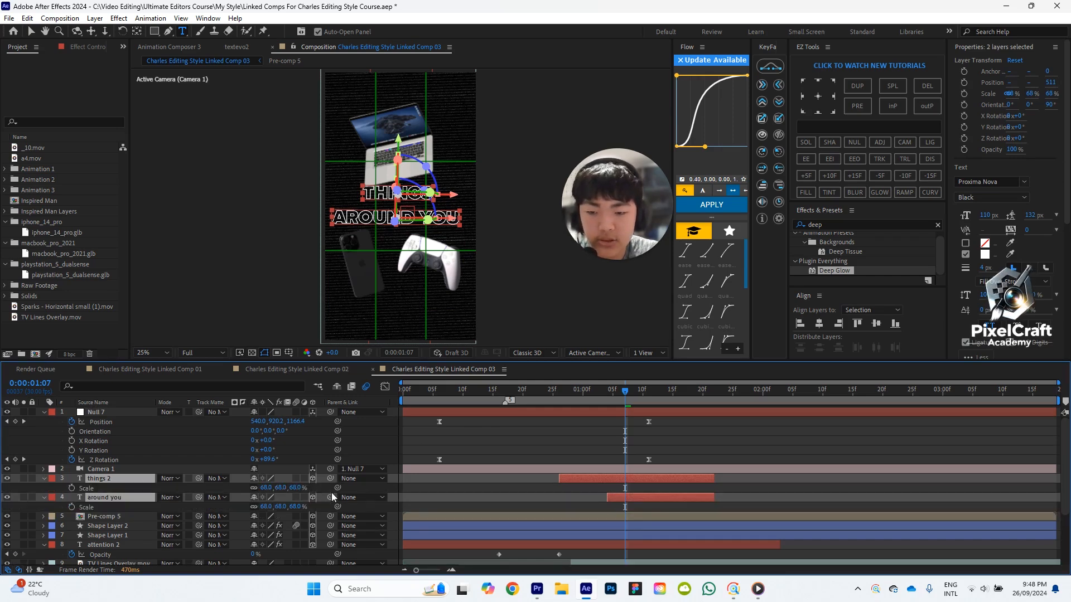
click(294, 489)
text(60)
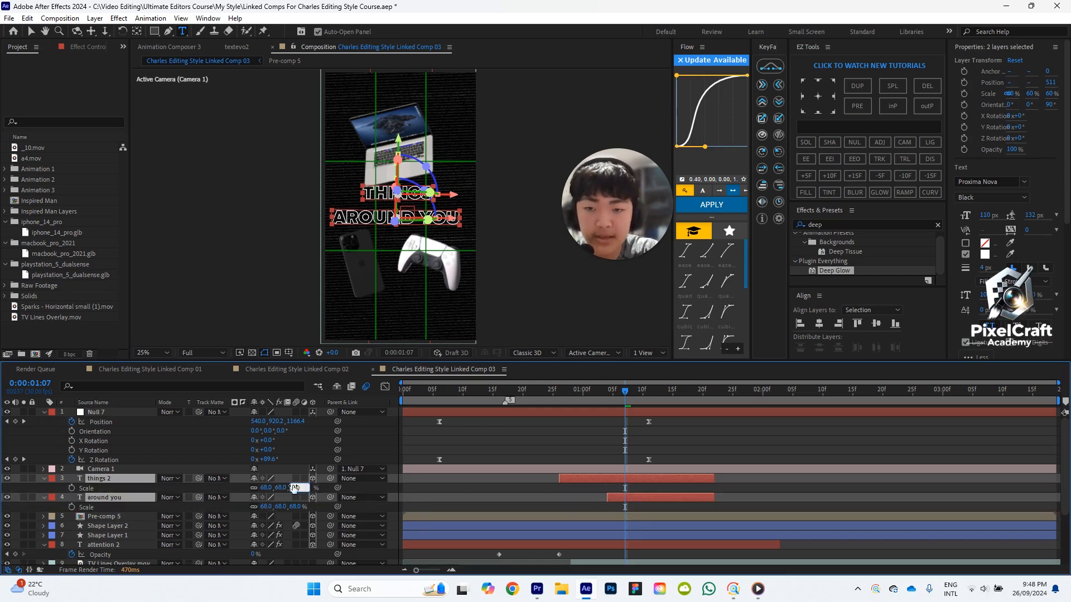
key(Return)
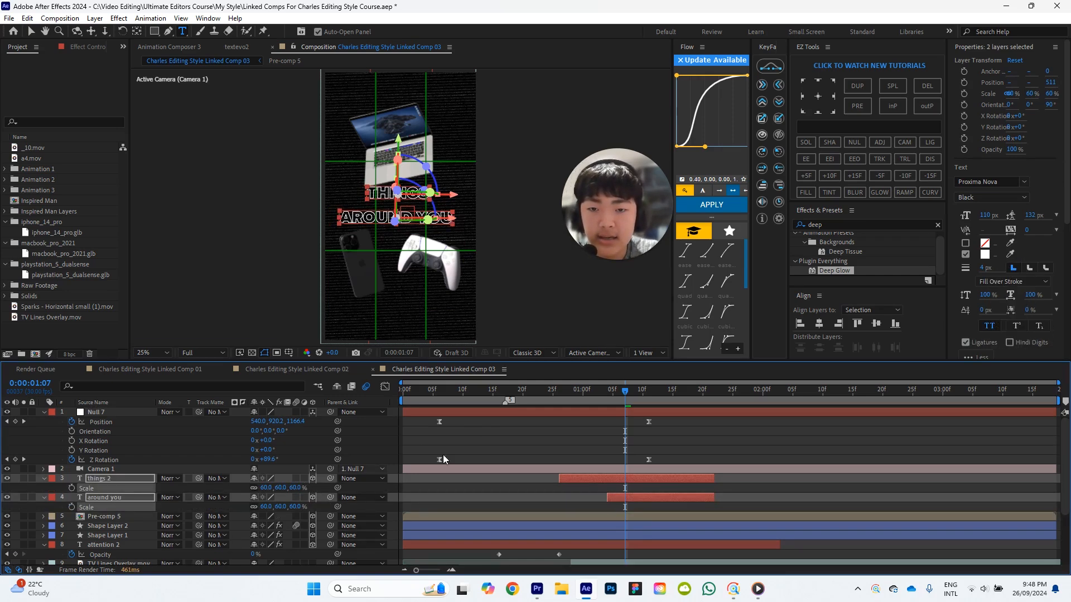
click(524, 433)
Move the THINGS text down slightly, closer to the AROUND YOU line, to an X position of about 568.
scroll(428, 184, up, 2)
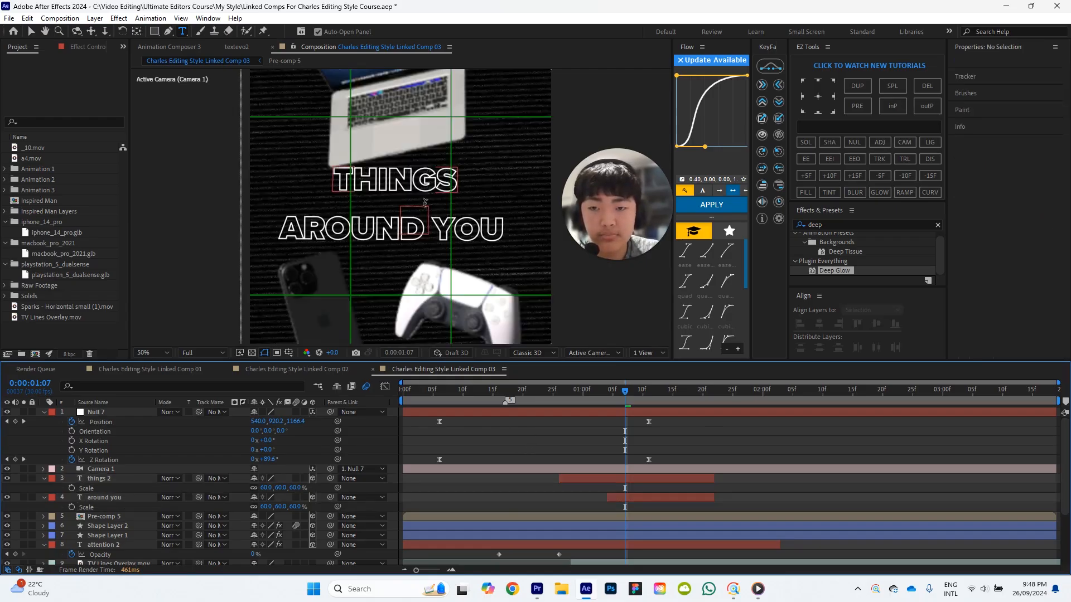
key(v)
click(428, 252)
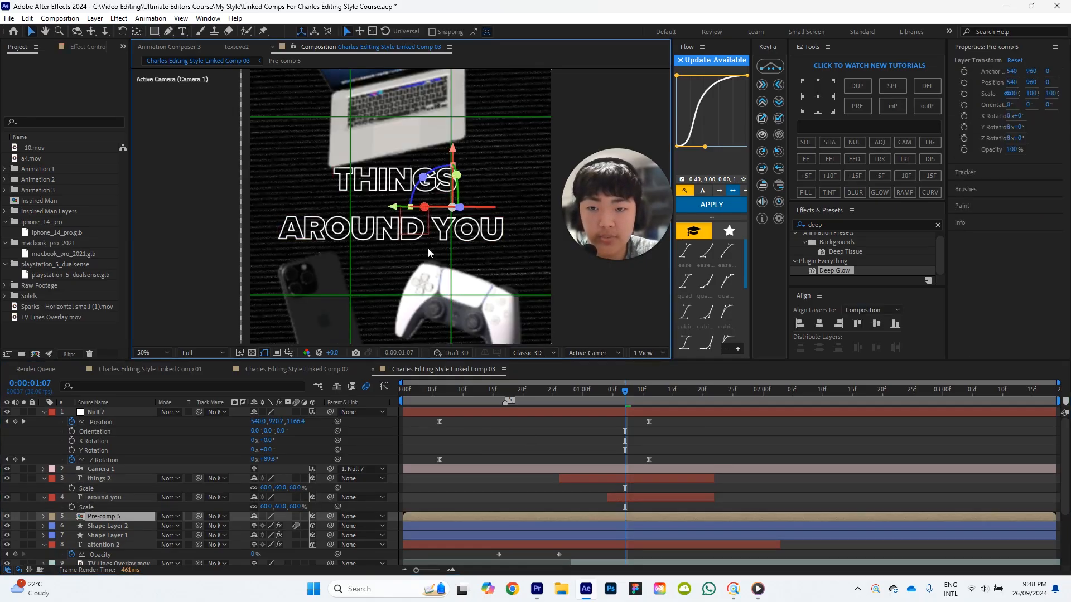
click(115, 480)
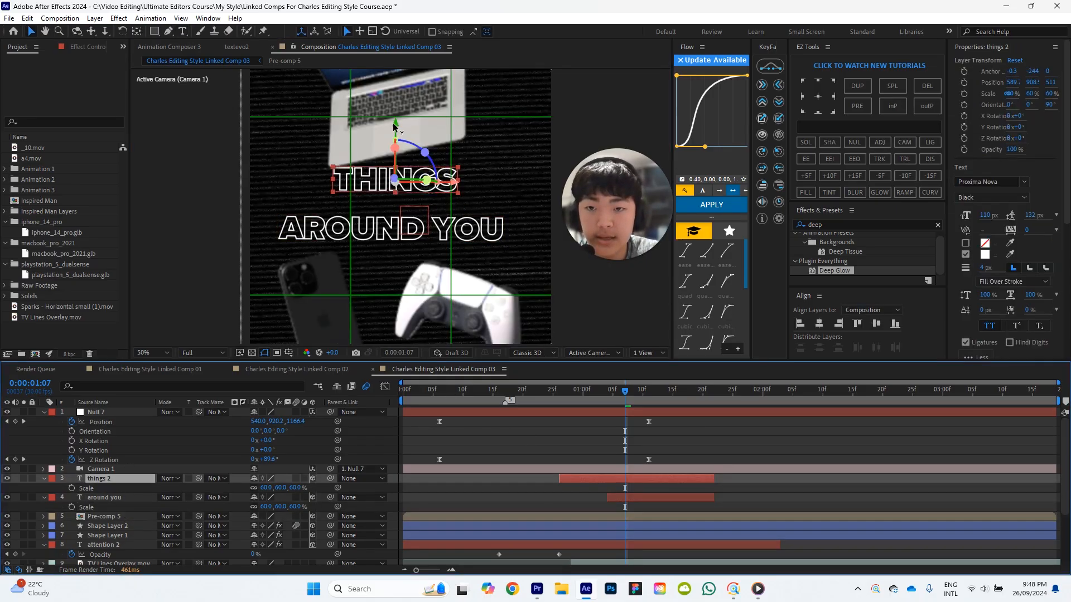
drag(393, 126, 393, 134)
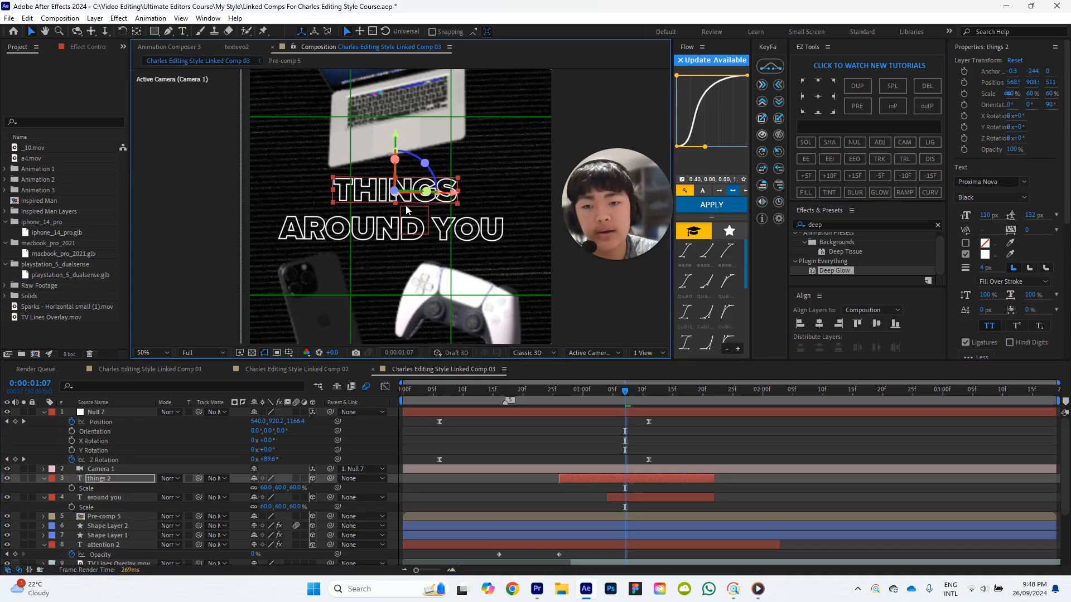
Move the AROUND YOU text up beneath THINGS and slightly right to centre it, at about X 517 and Y 910.
click(114, 497)
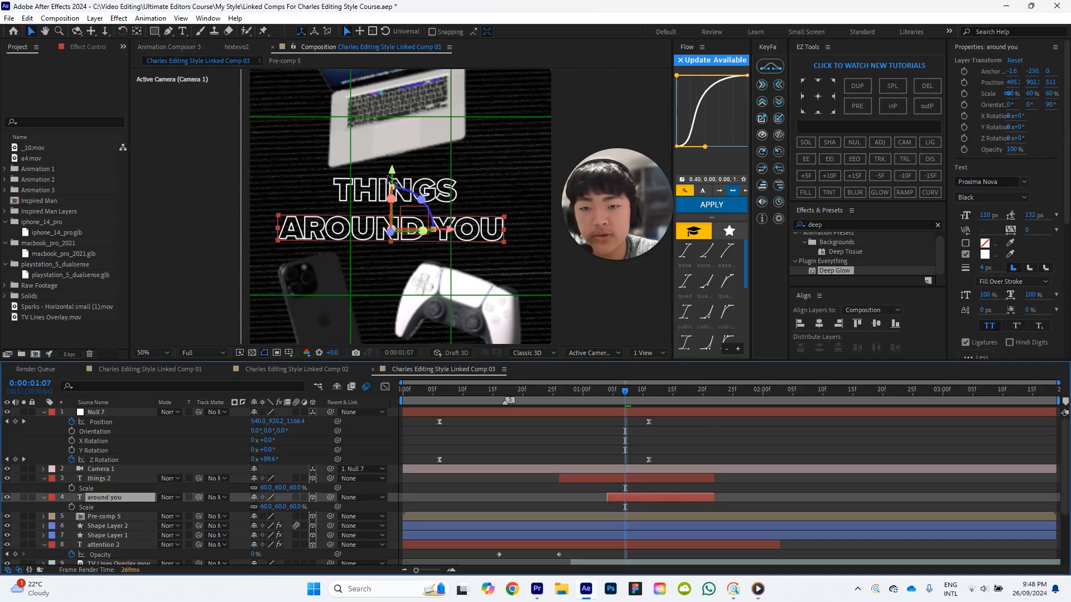
drag(392, 167, 400, 159)
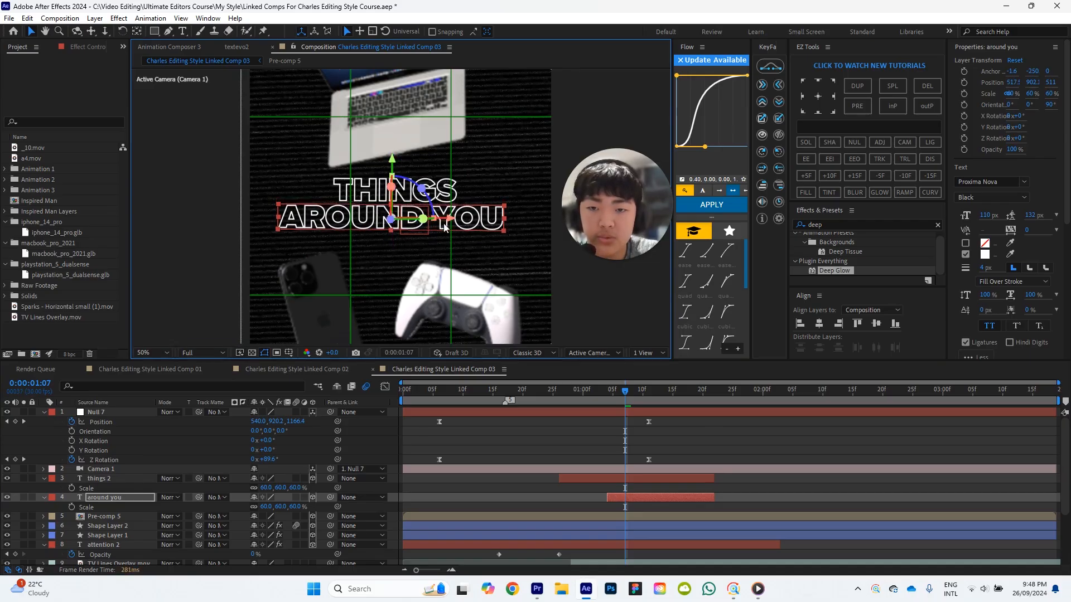
drag(453, 220, 460, 222)
drag(467, 289, 468, 290)
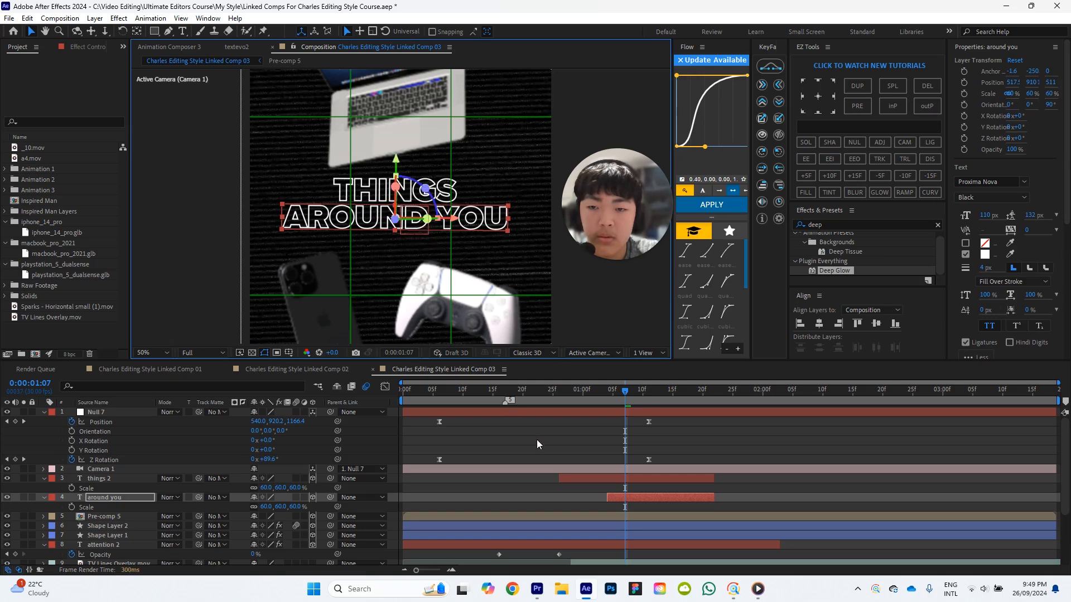
click(536, 439)
scroll(521, 216, down, 2)
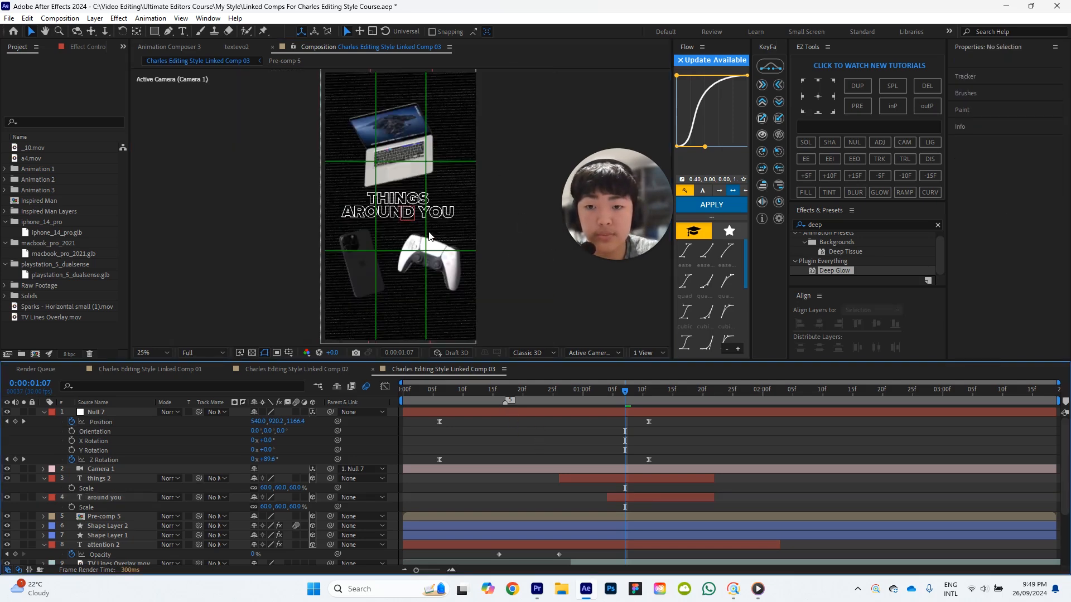
Lower the AROUND YOU text slightly to widen its gap to THINGS, at an X position of about 508.
scroll(403, 240, up, 2)
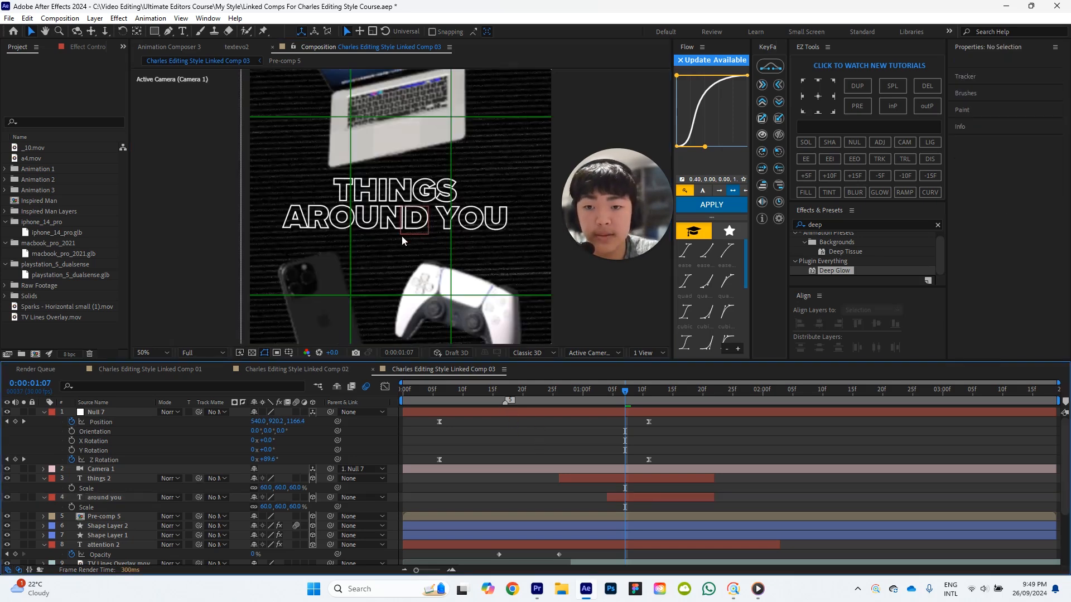
click(109, 497)
drag(397, 166, 395, 165)
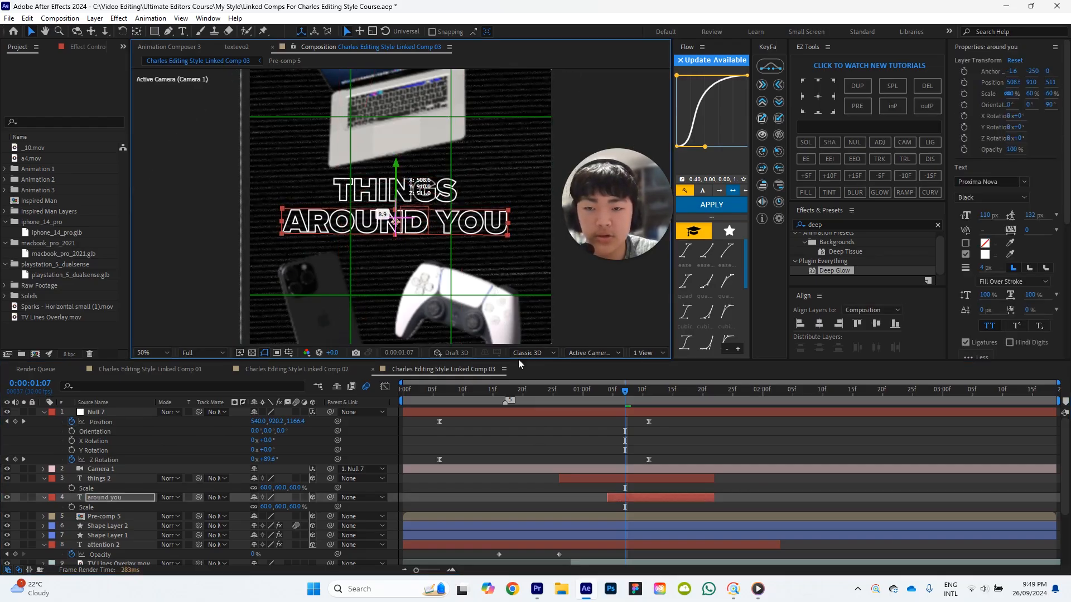
click(537, 434)
Hide the proportional grid overlay in the composition view.
scroll(499, 142, down, 2)
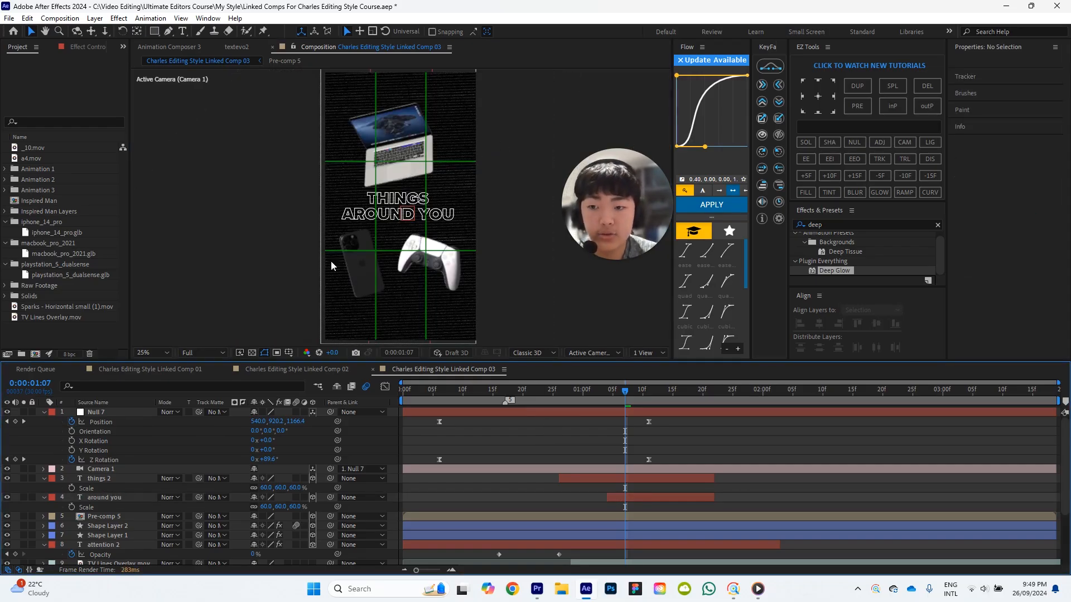
click(287, 350)
click(304, 375)
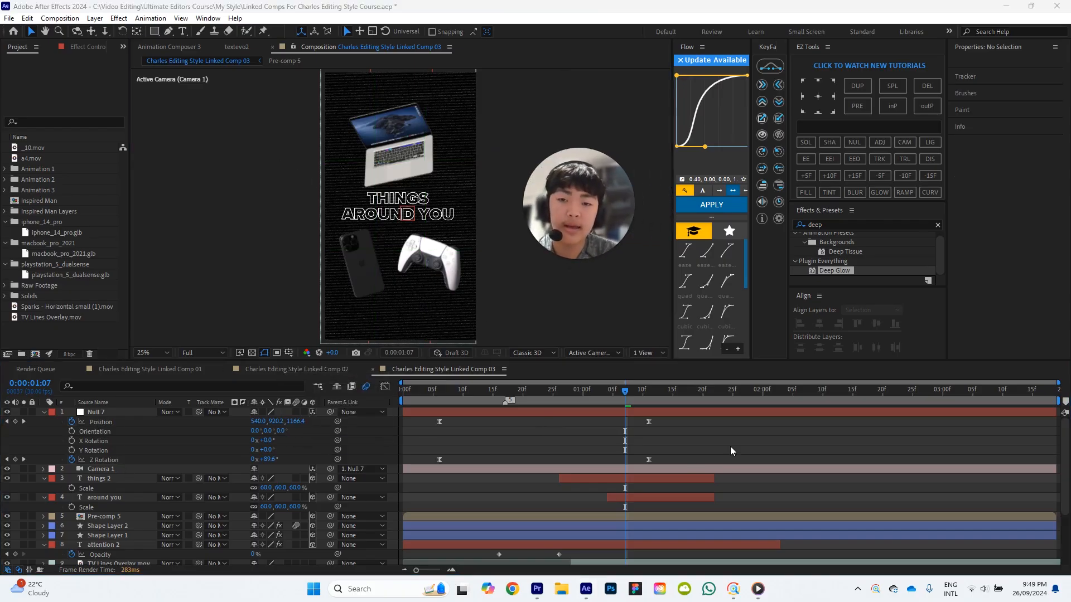
Apply the Deep Glow effect to both the "things 2" and "around you" text layers.
click(100, 478)
ctrl+click(116, 498)
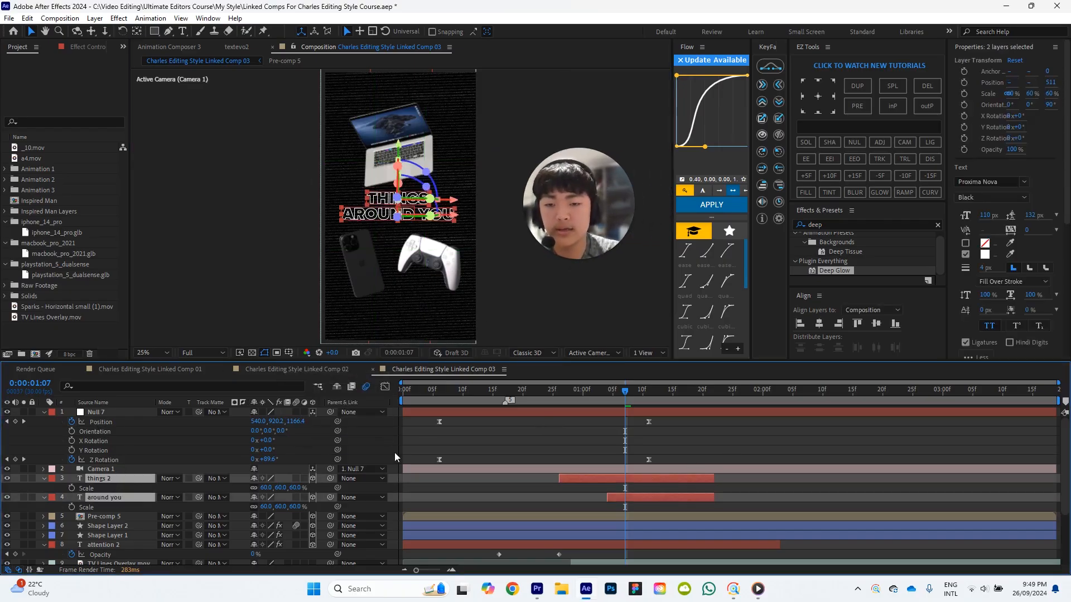
click(766, 486)
drag(843, 270, 116, 480)
drag(841, 271, 139, 508)
click(838, 454)
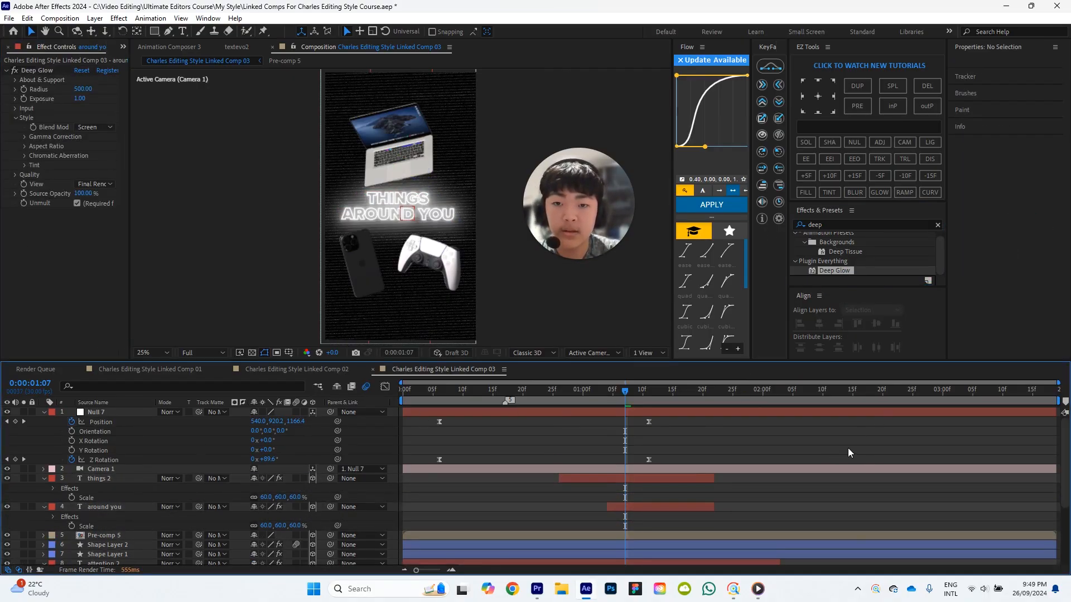
Set the Deep Glow exposure to 0.5 on both the "around you" and "things 2" layers.
click(82, 99)
text(0.5)
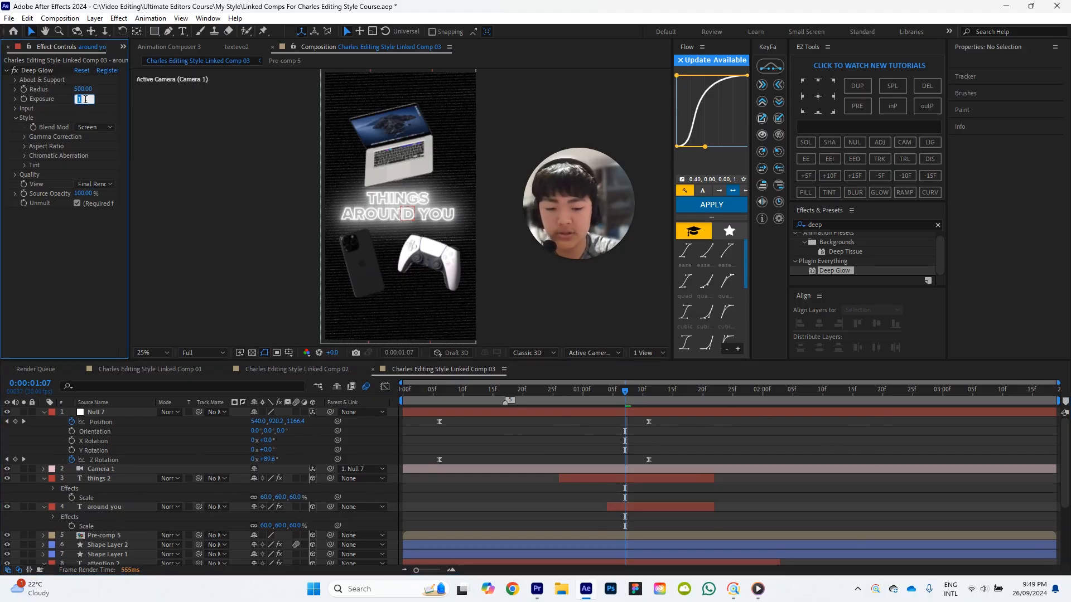
key(Return)
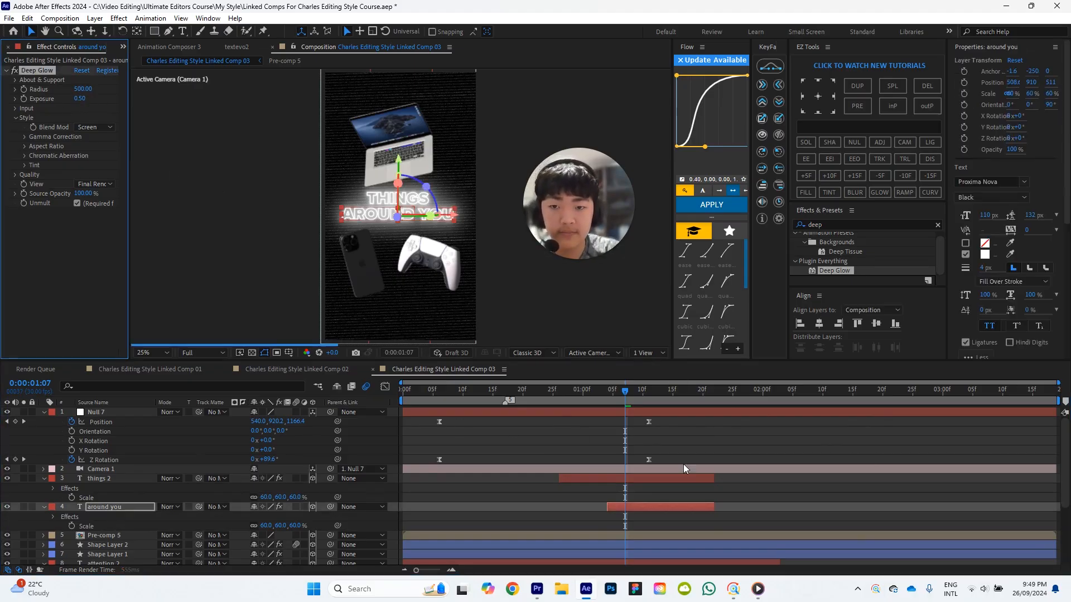
click(664, 478)
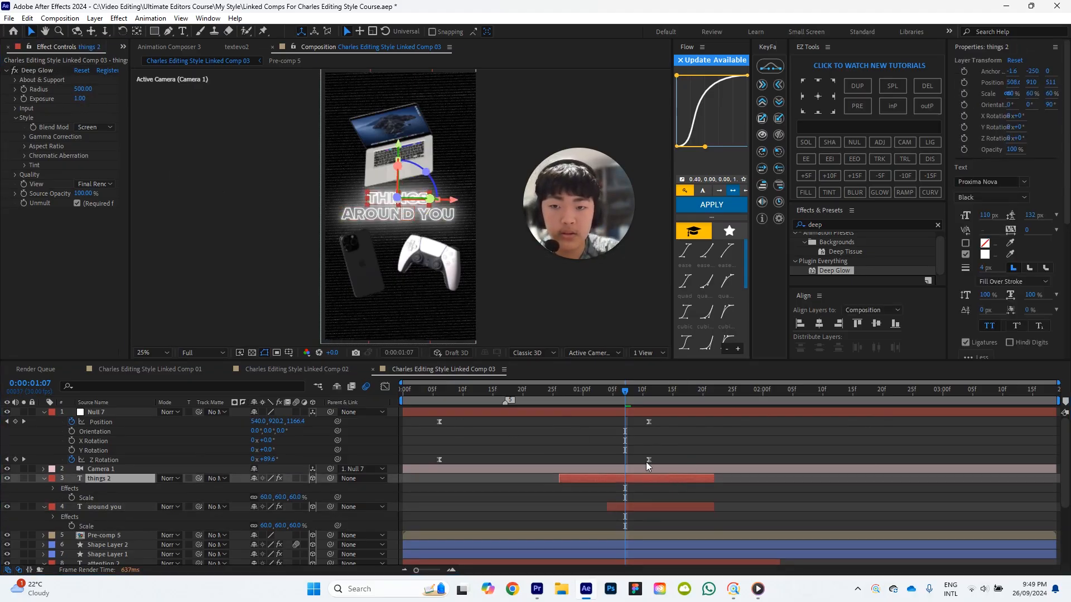
click(80, 99)
text(0.50)
key(Return)
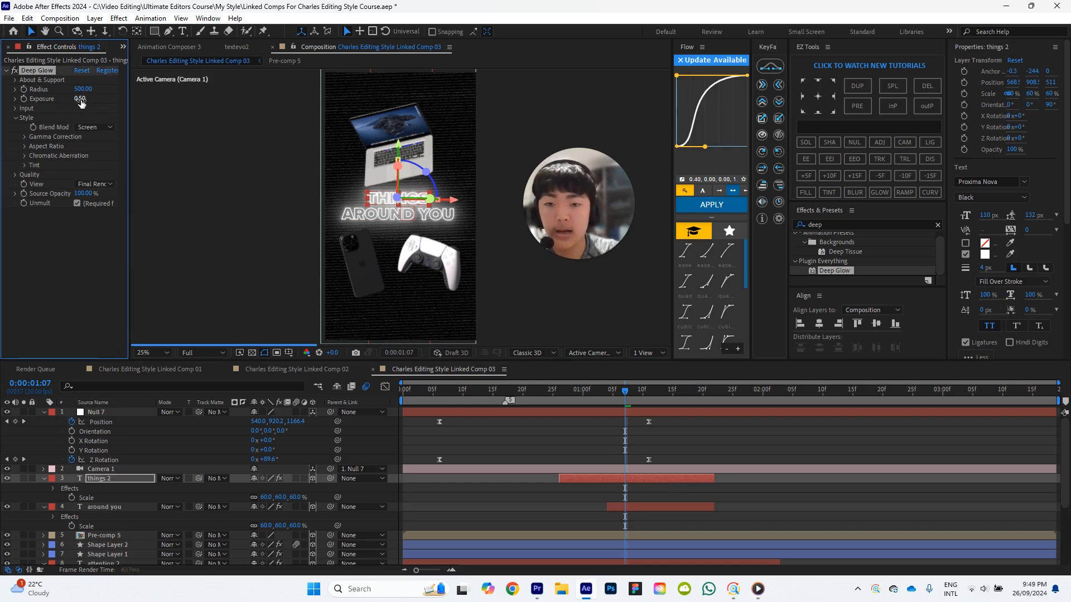
Apply the Deep Glow effect to the Pre-comp 5 layer and set its exposure to 0.05.
drag(839, 271, 118, 534)
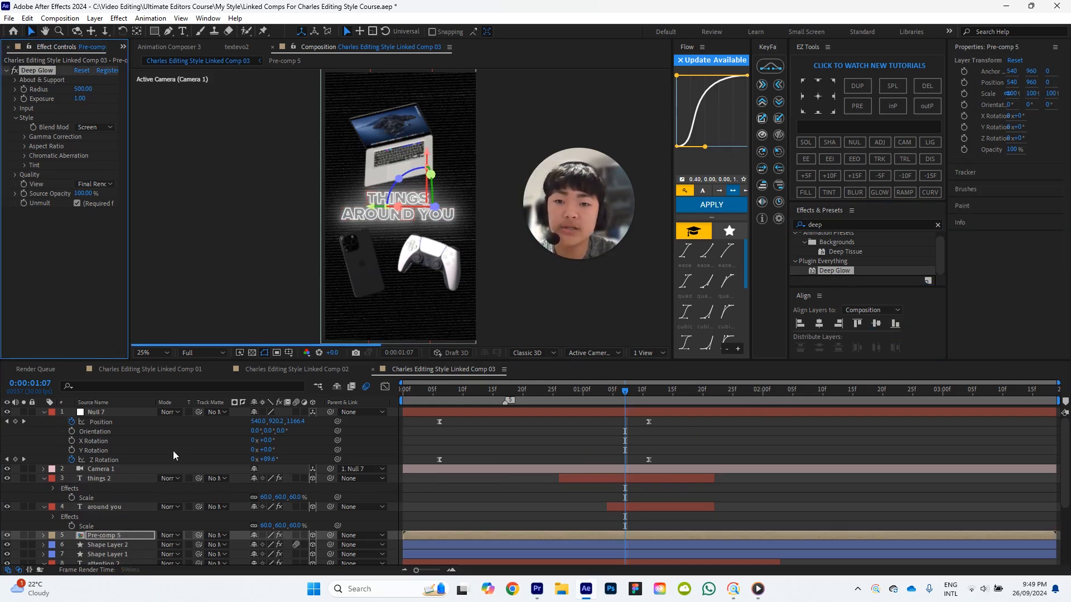
click(82, 99)
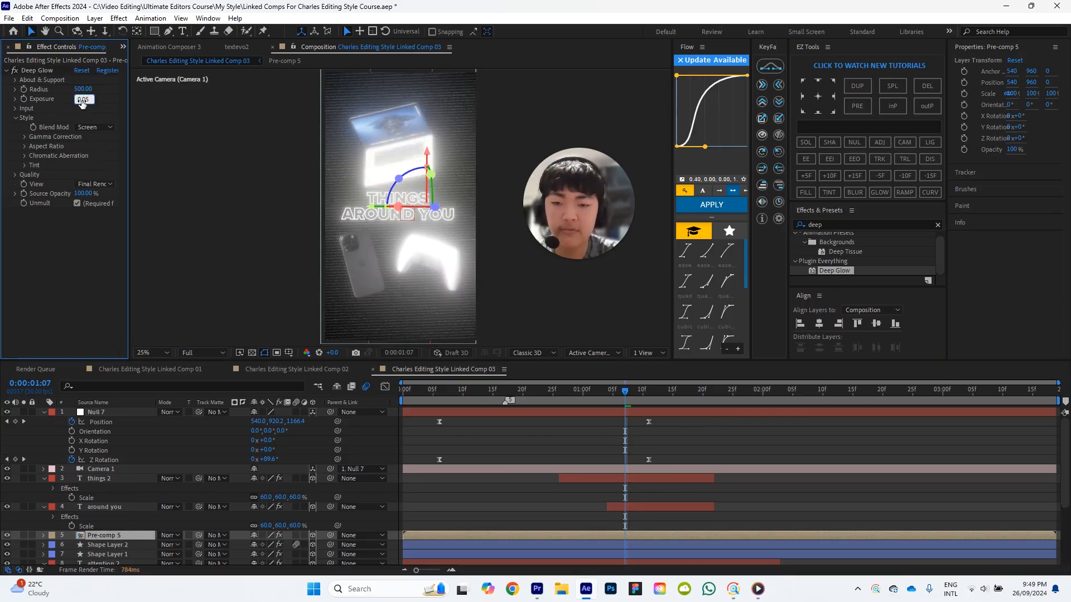
text(0.05)
key(Return)
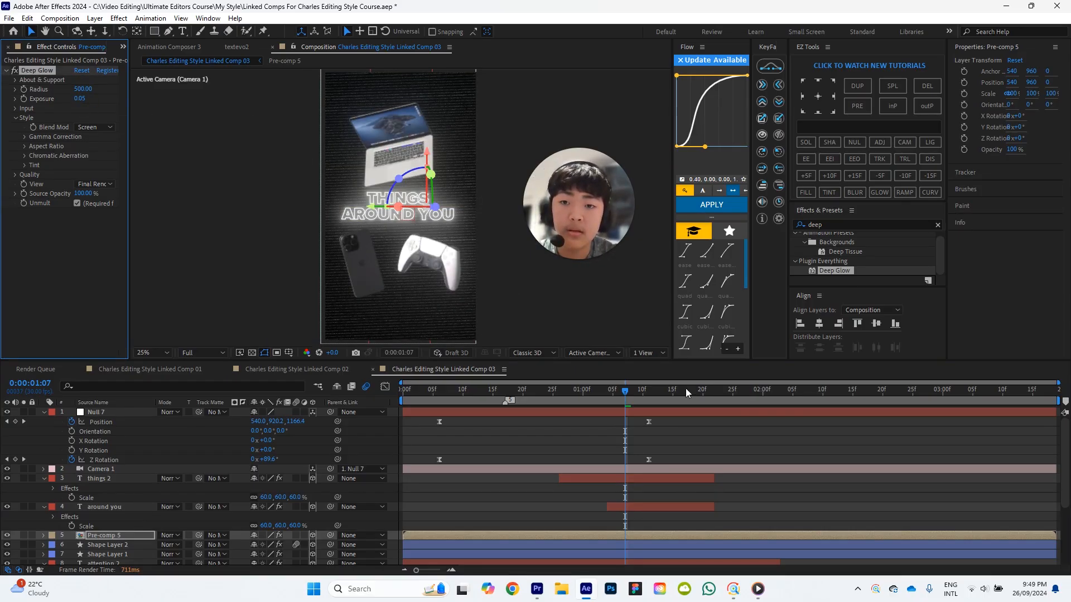
Try a Deep Glow exposure of 0.1 on Pre-comp 5 and return it to 0.05.
text(0)
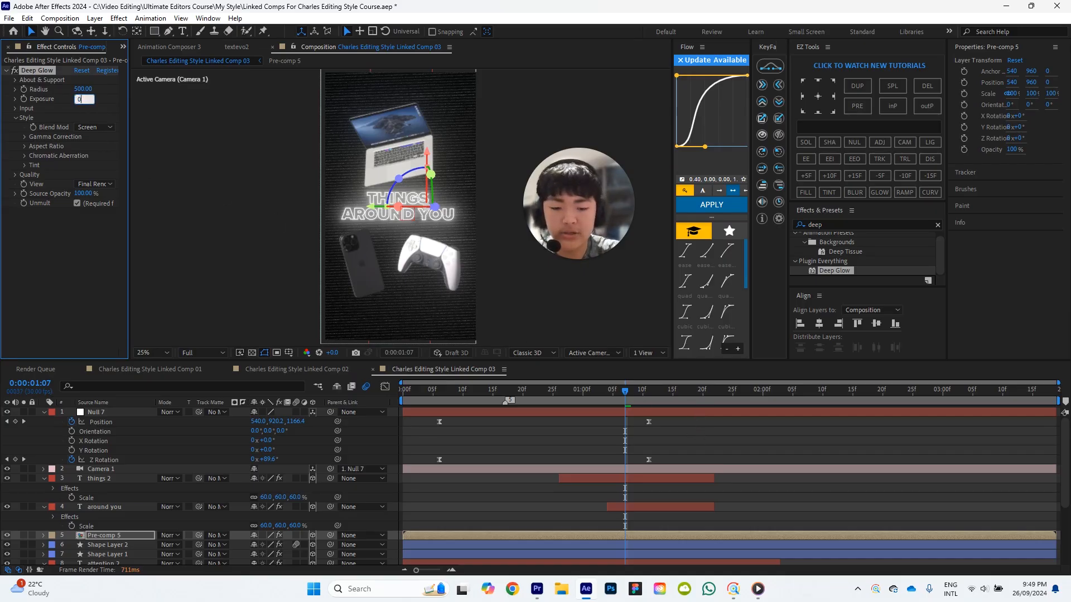
text(.1)
key(Return)
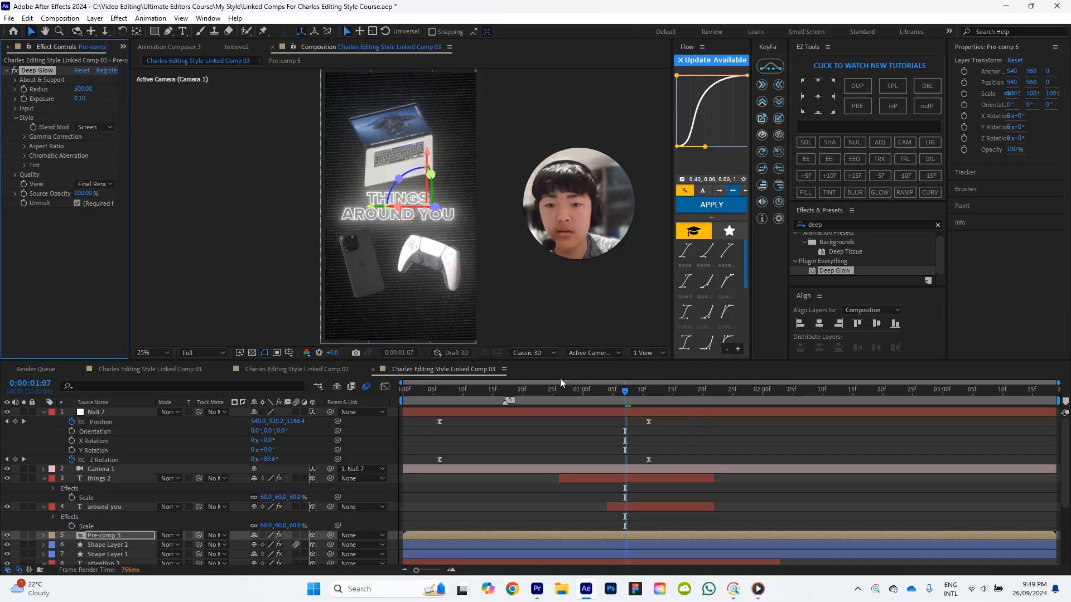
click(689, 444)
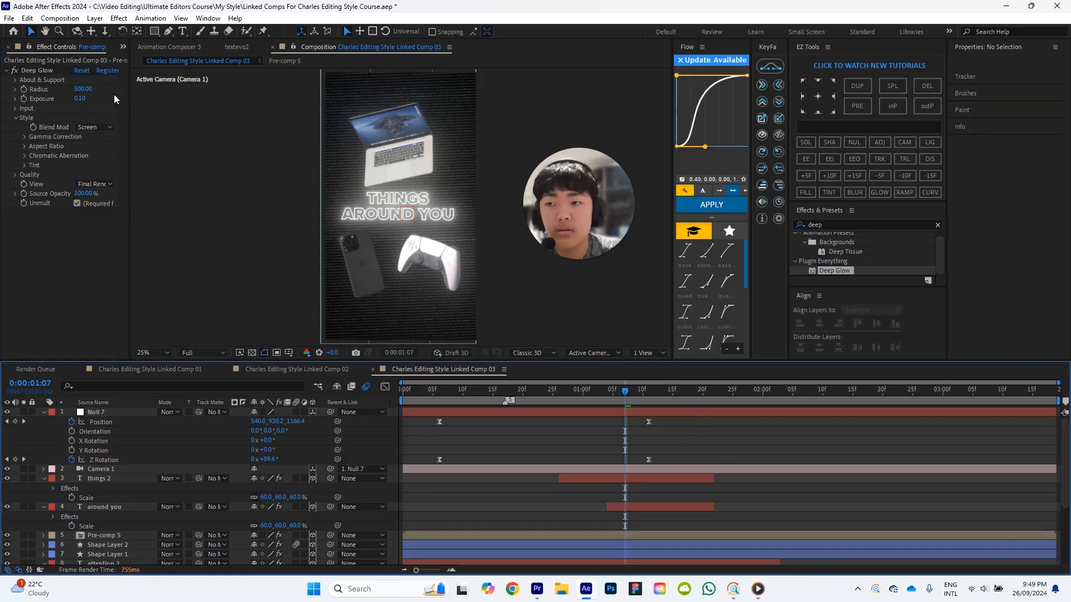
click(83, 98)
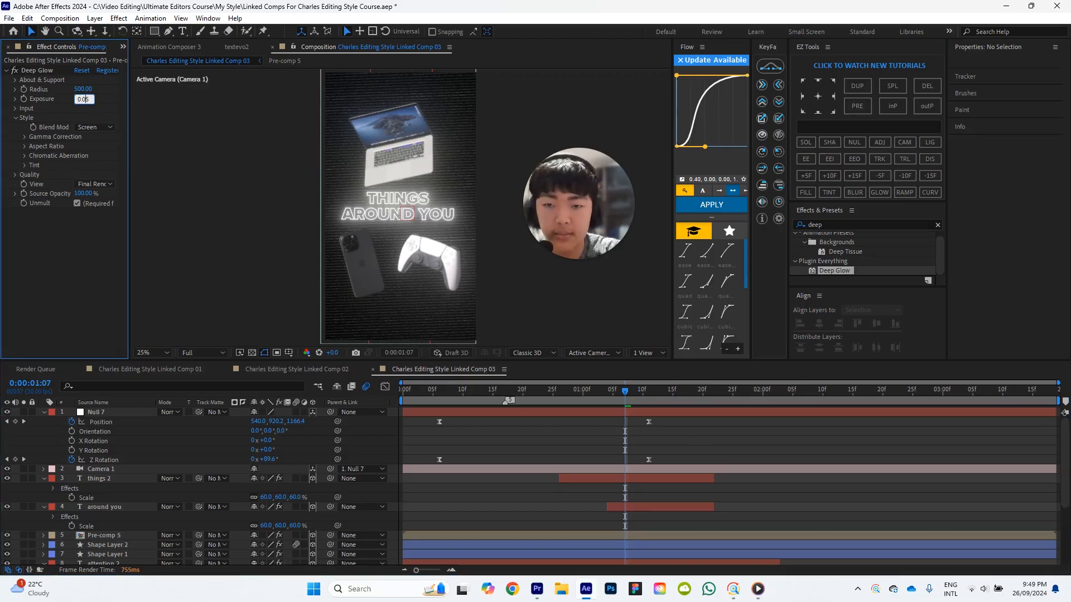
click(774, 439)
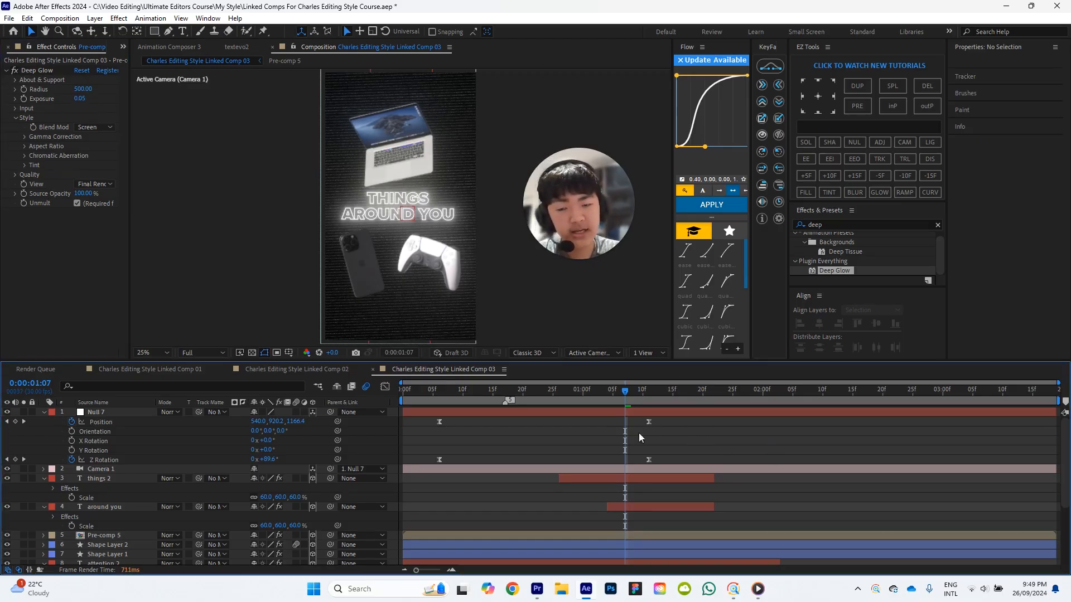
Toggle Deep Glow off and on for Pre-comp 5 to compare the models with and without the glow.
click(13, 71)
click(14, 70)
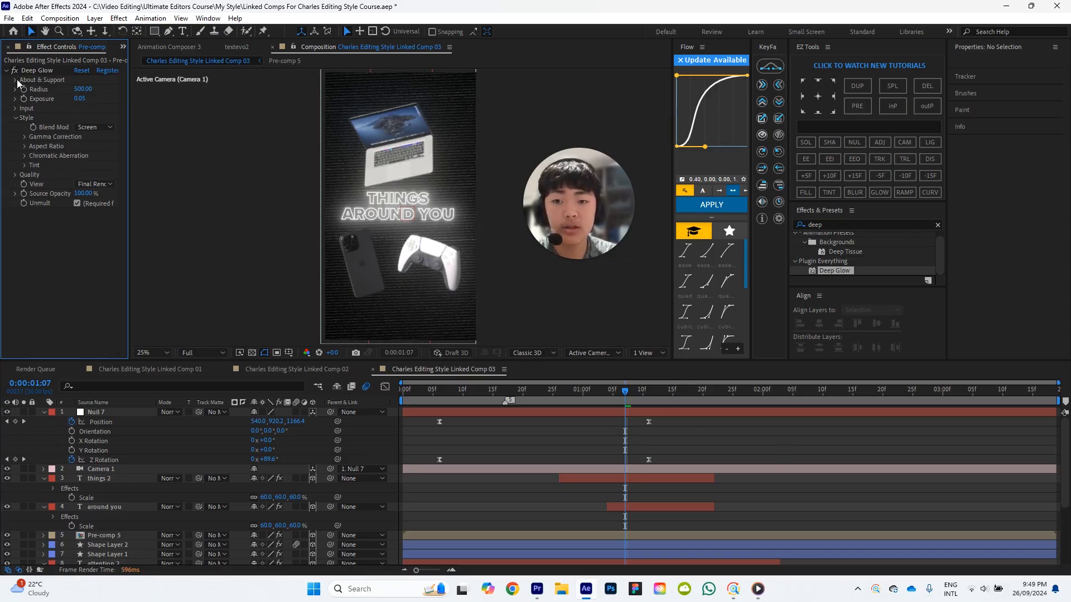
click(701, 454)
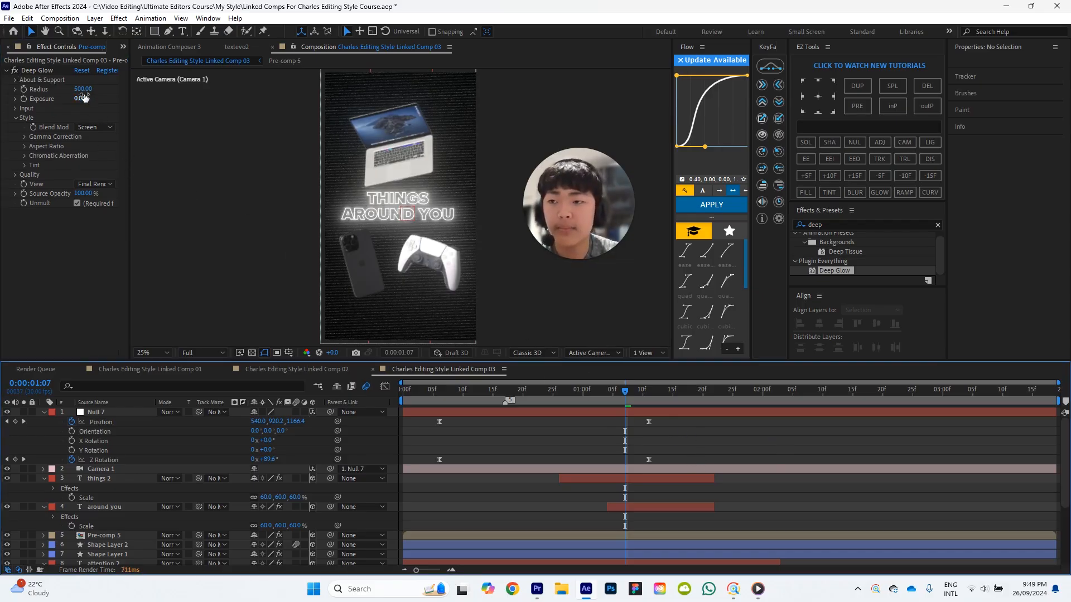
Try a Deep Glow radius of 1074 on Pre-comp 5 and undo the change.
drag(82, 90, 420, 108)
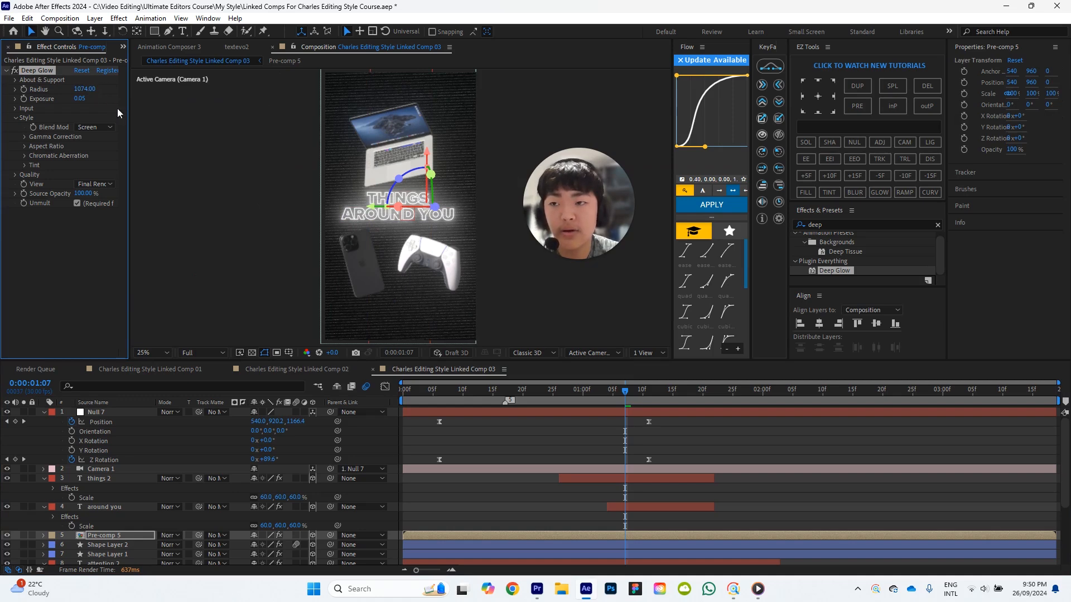
key(ctrl+z)
Lower the composition's preview resolution to Third for playback from around 0:00:00:18.
click(636, 389)
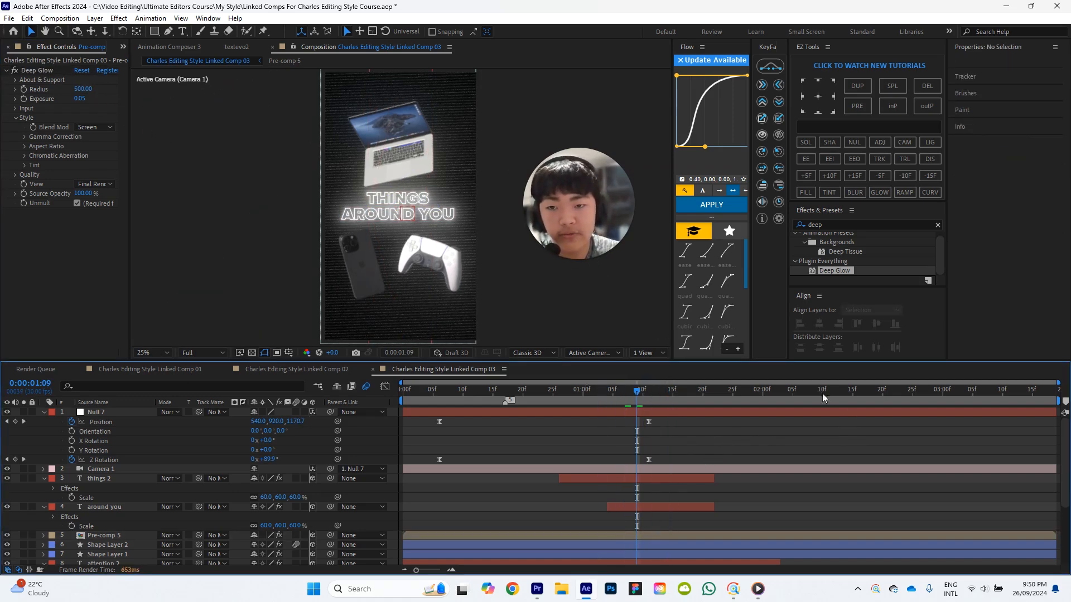
scroll(378, 146, up, 2)
scroll(426, 176, down, 2)
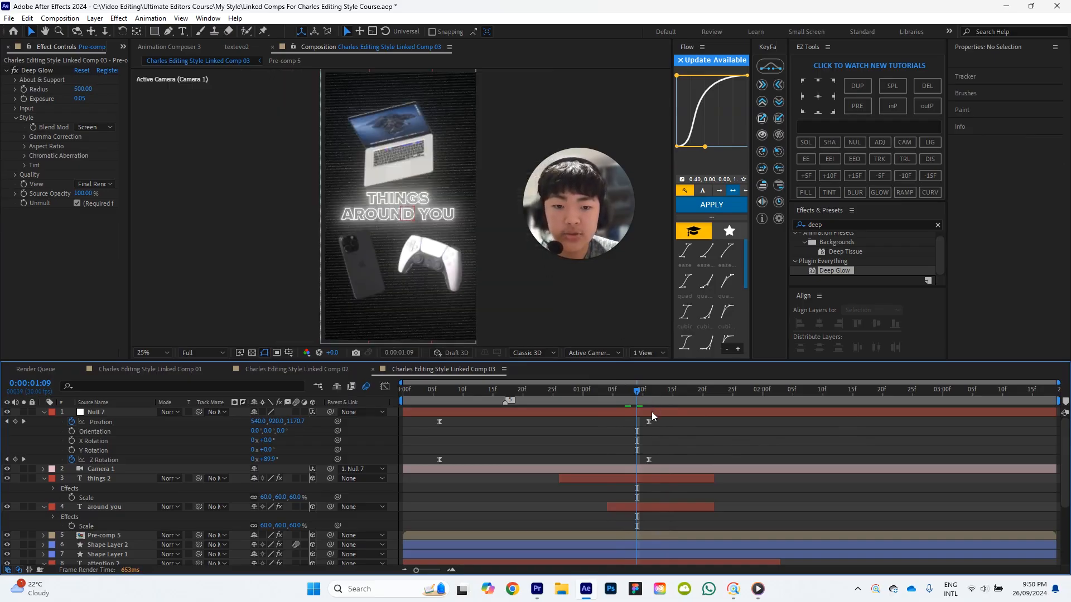
drag(632, 390, 511, 390)
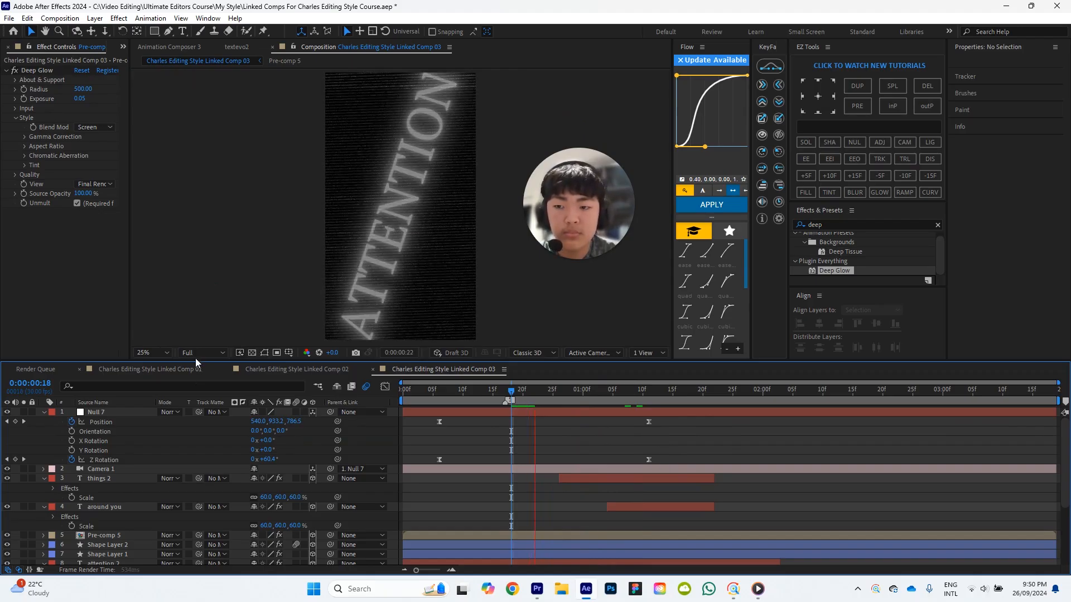
click(211, 353)
click(209, 407)
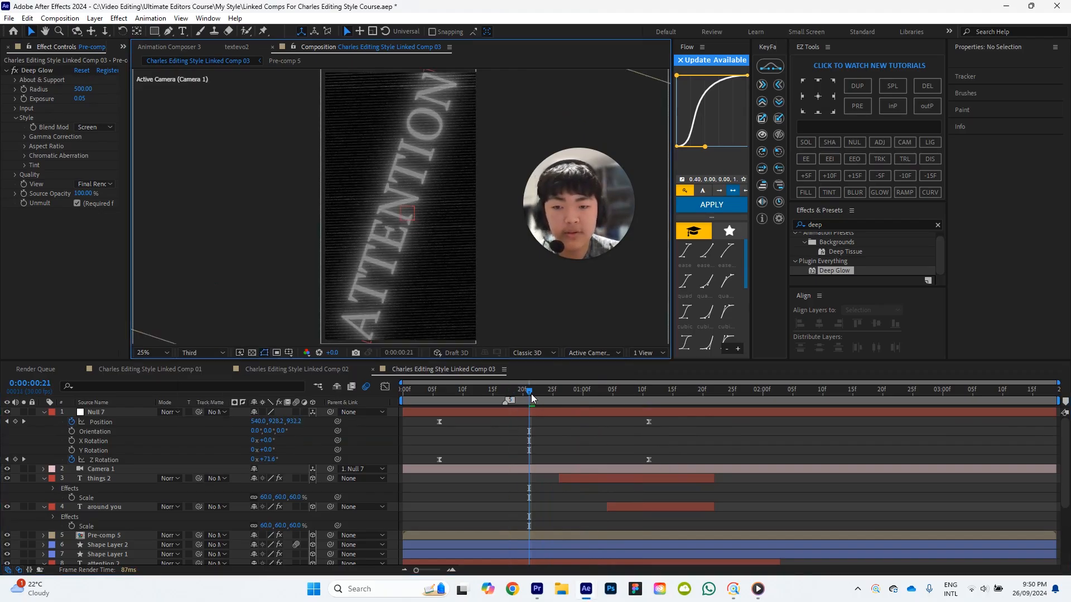
Preview the change from the ATTENTION text to the models and THINGS AROUND YOU text, up to about 0:00:01:19.
key(space)
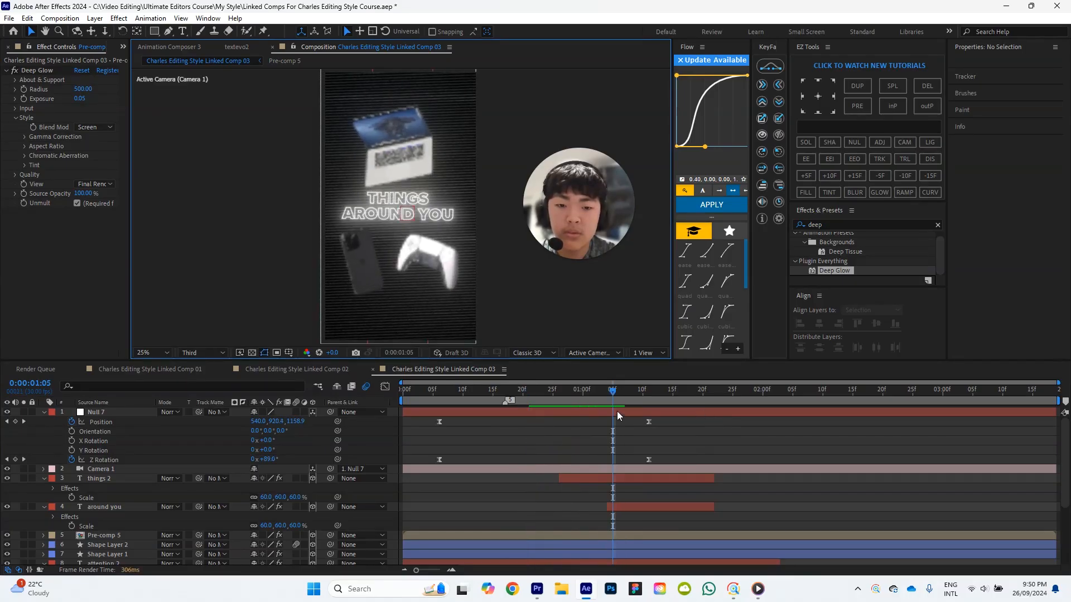
drag(615, 393, 684, 399)
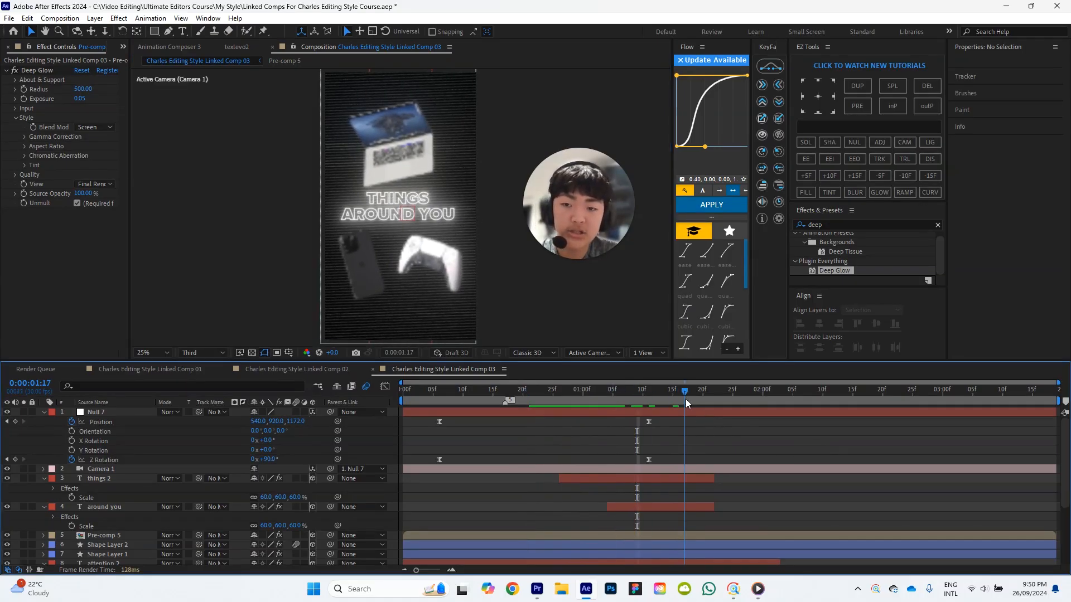
click(695, 393)
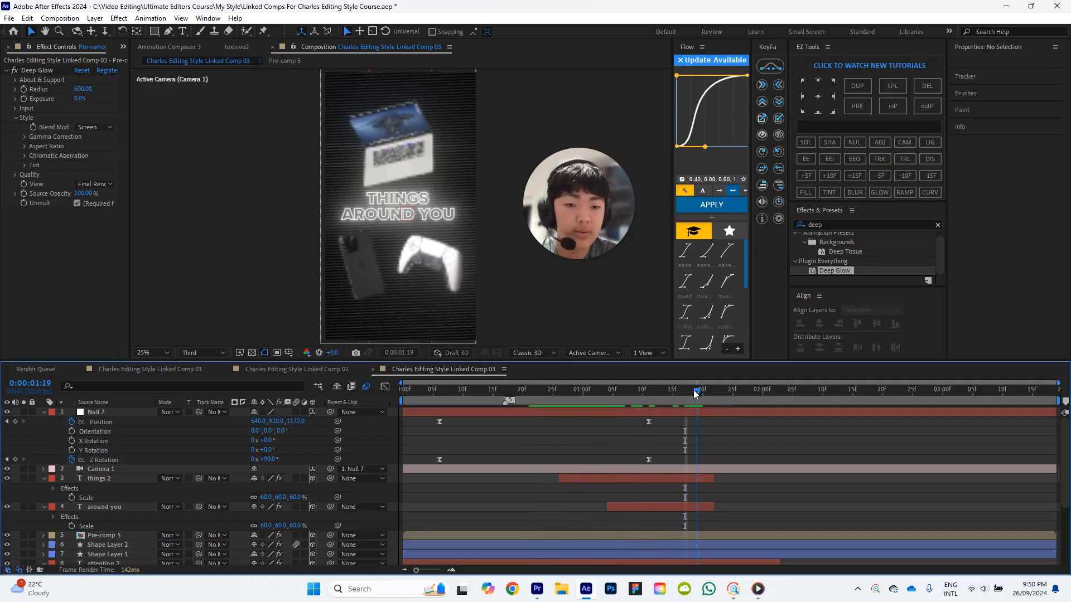
Add an Opacity keyframe of 0% to Pre-comp 5 at 0:00:00:22.
drag(624, 389, 535, 392)
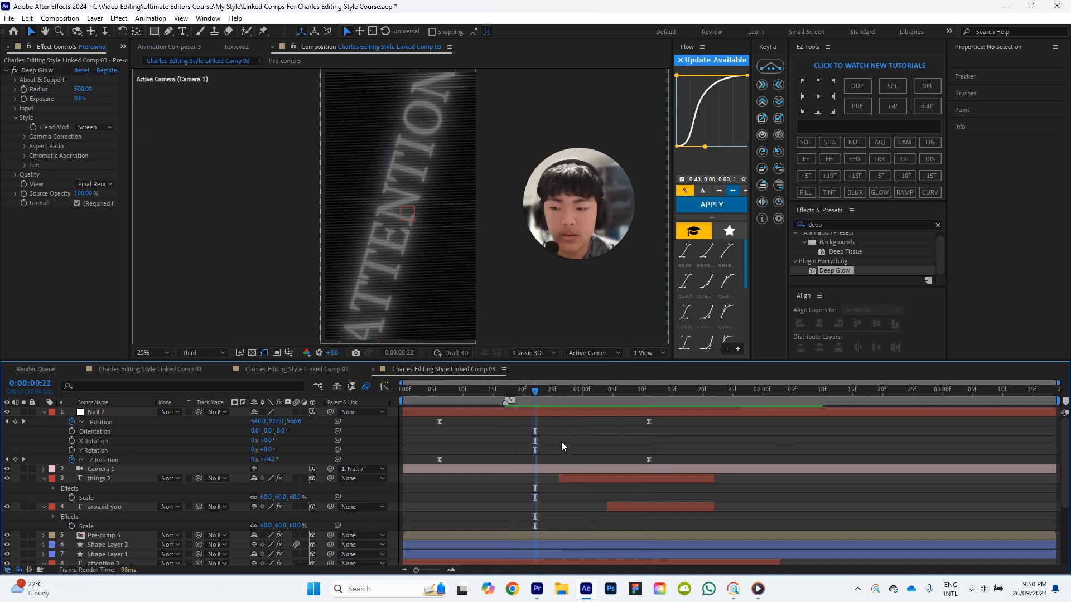
click(546, 537)
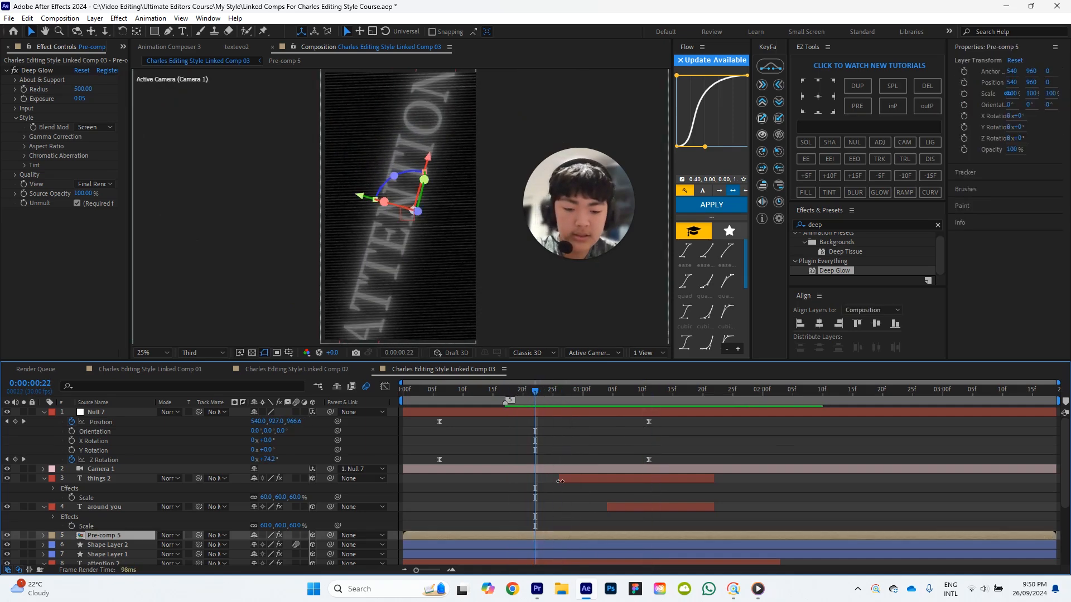
key(t)
scroll(591, 444, down, 3)
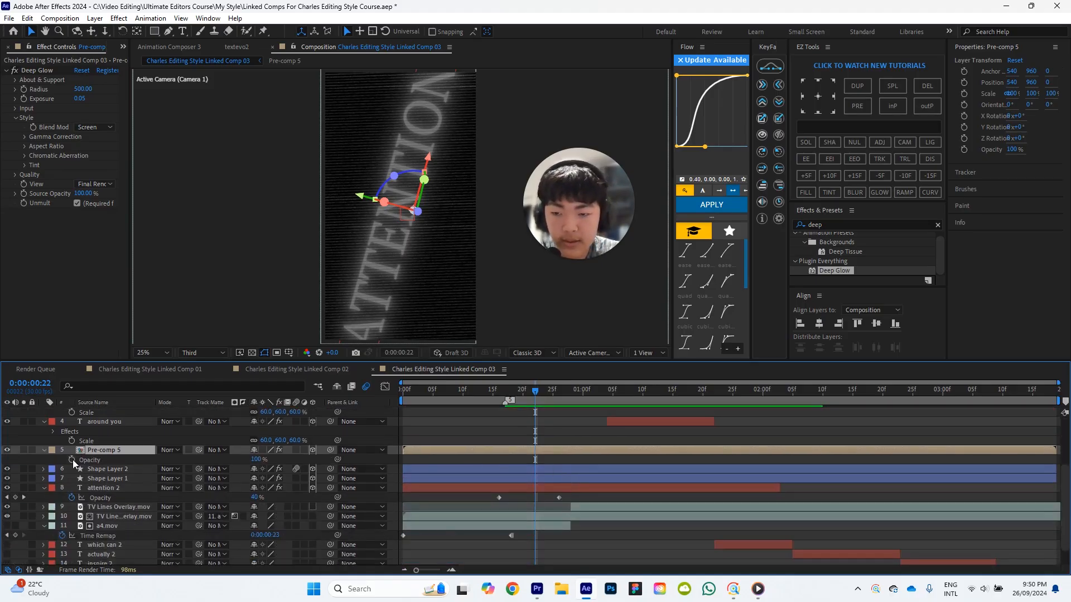
click(71, 460)
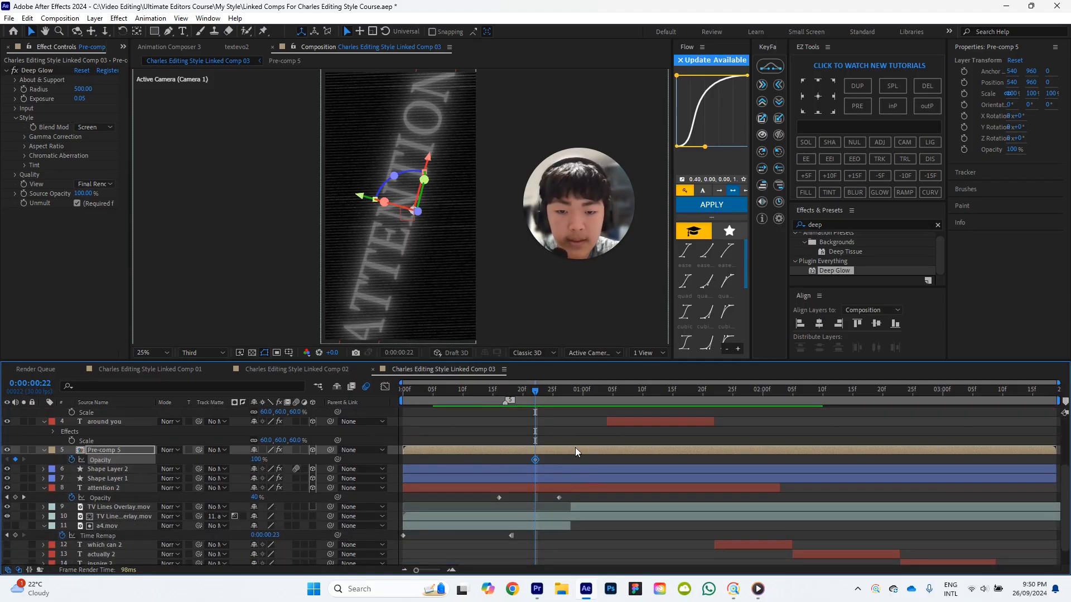
scroll(568, 447, up, 1)
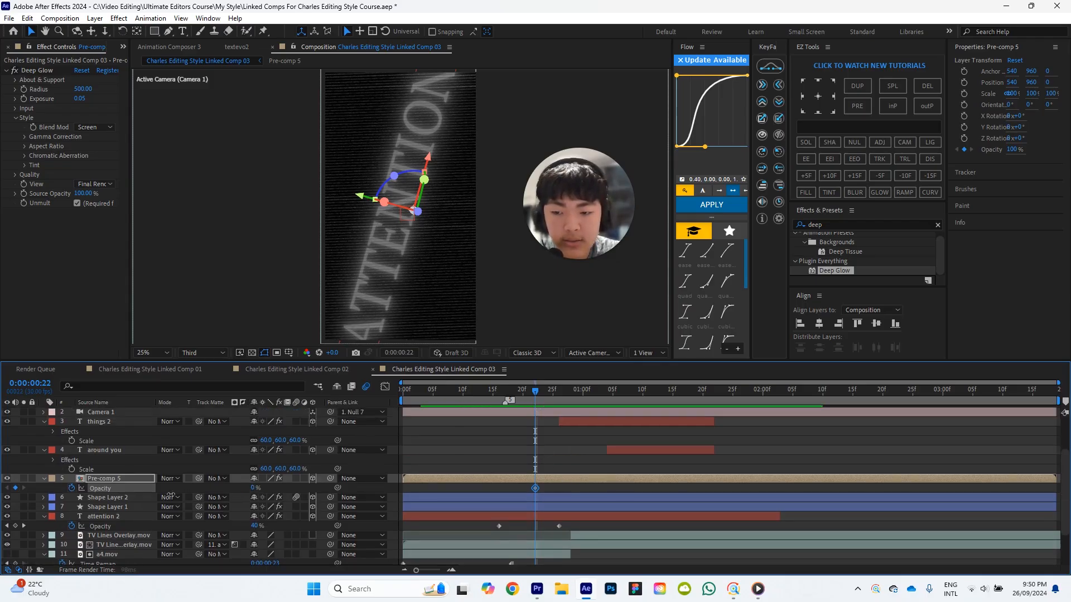
Add an Opacity keyframe of 100% to Pre-comp 5 at 0:00:00:25 to finish the fade-in.
drag(567, 394, 558, 397)
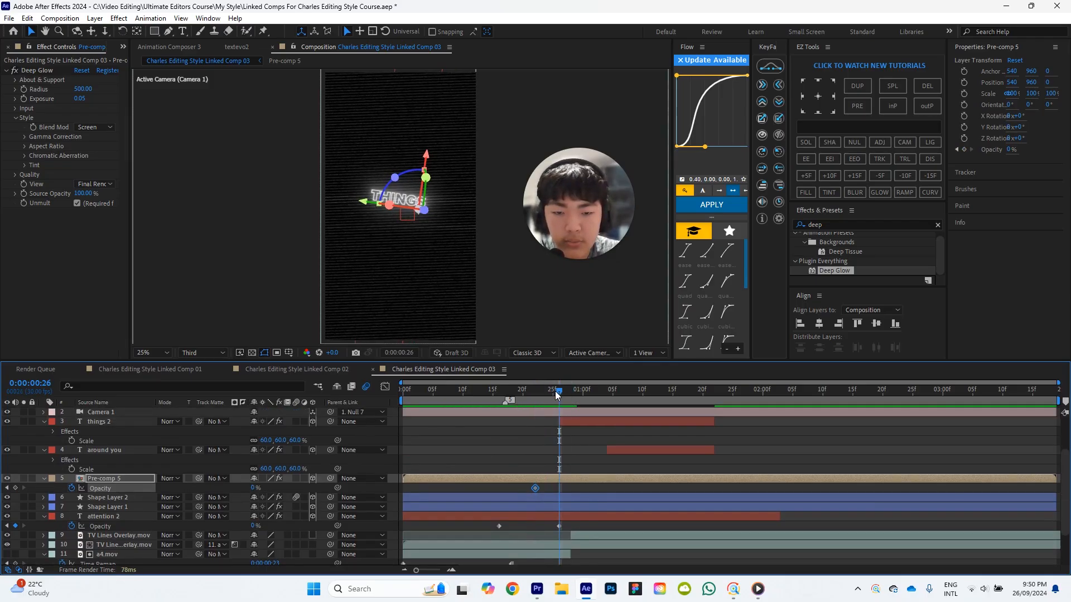
click(553, 392)
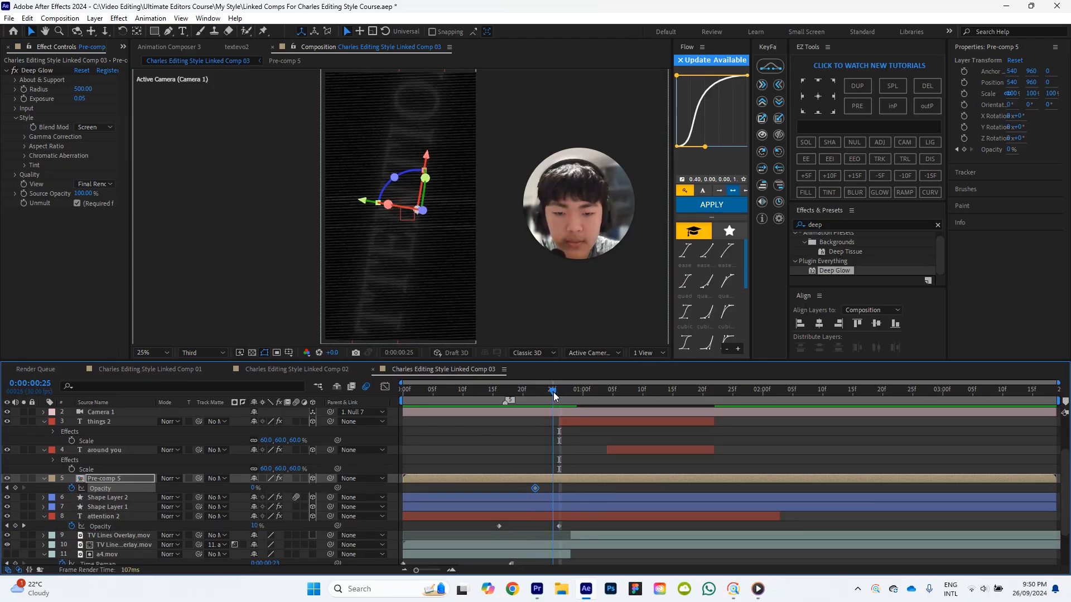
click(255, 492)
drag(255, 488, 334, 486)
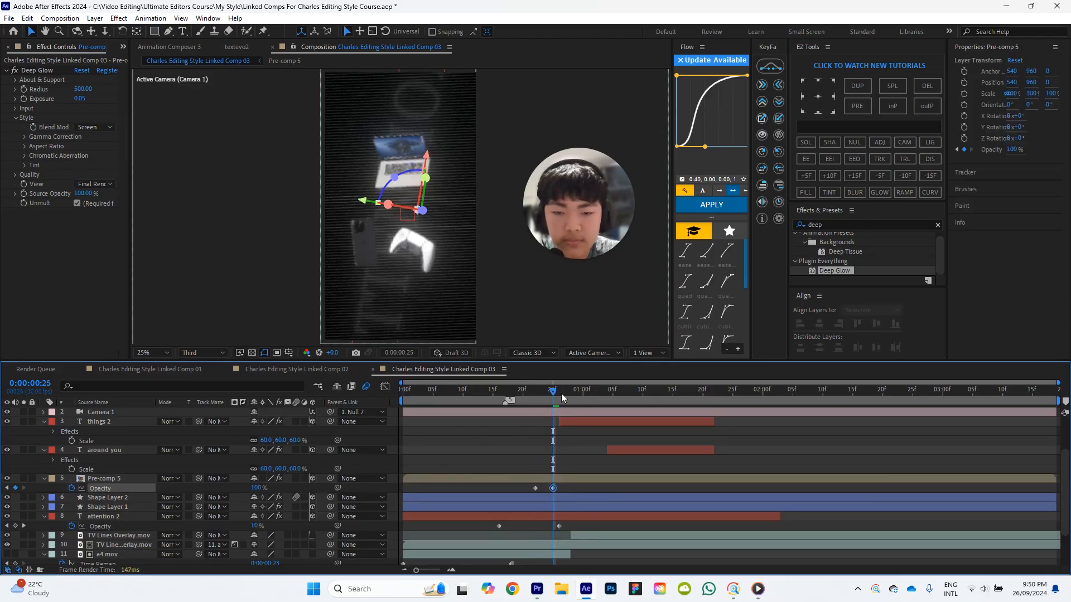
Play back the Pre-comp 5 fade-in from about 0:00:00:21 to check the transition from the ATTENTION text.
drag(559, 393, 516, 399)
key(space)
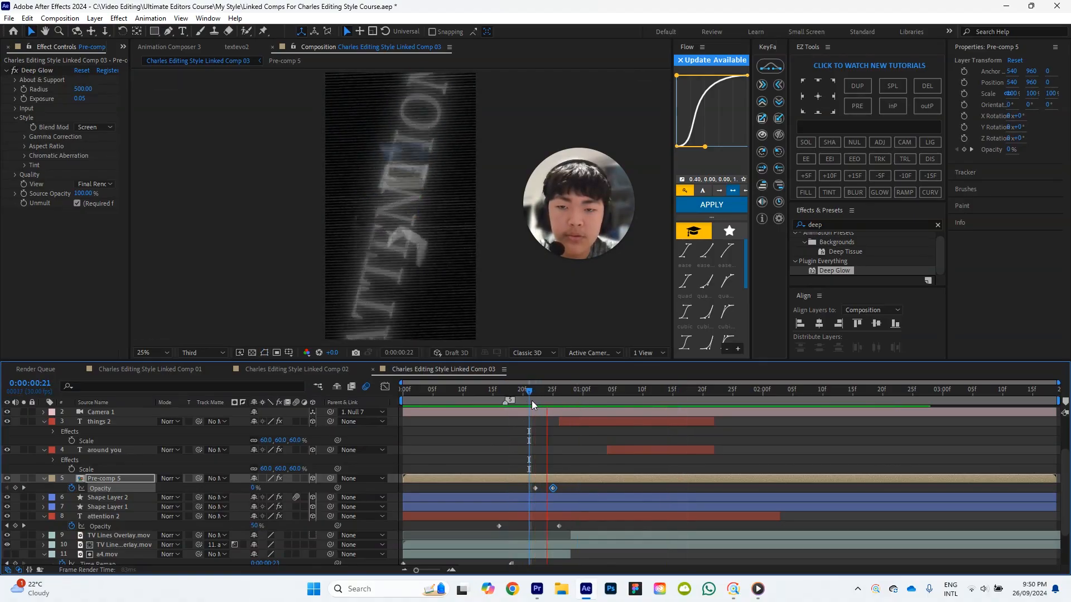
click(530, 400)
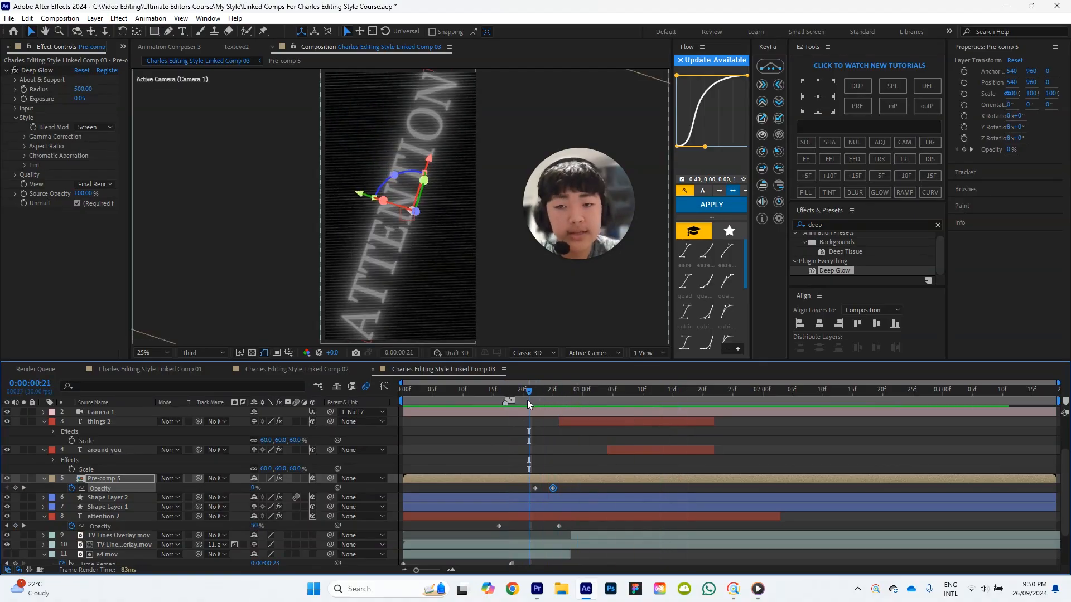
click(782, 449)
key(space)
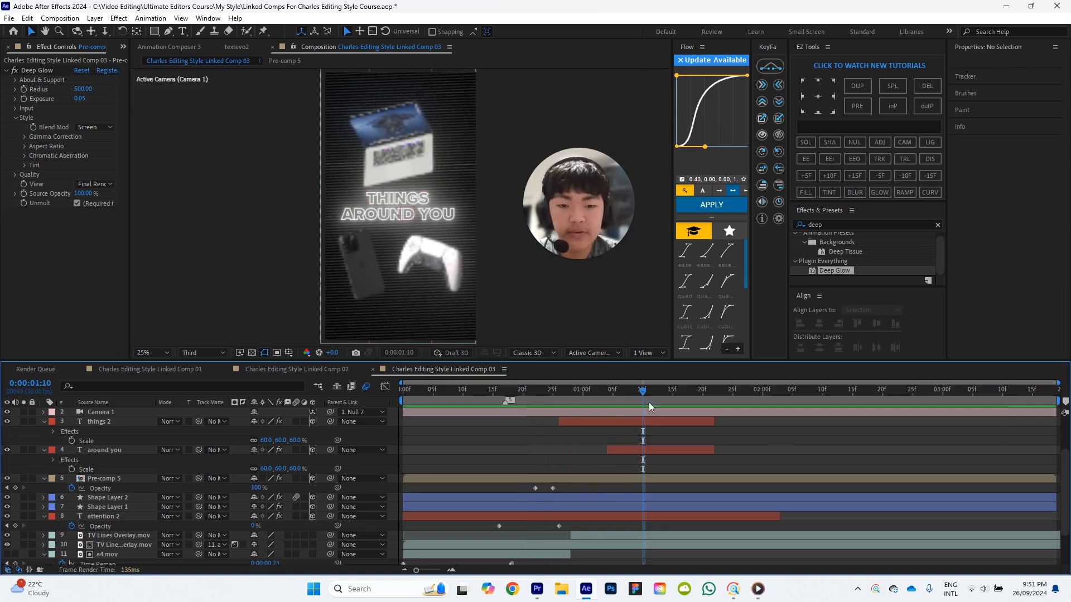
With the things 2 and around you layers selected, pick the first Position & Rotate preset from Animation Composer's Starter text-layer transitions.
click(678, 425)
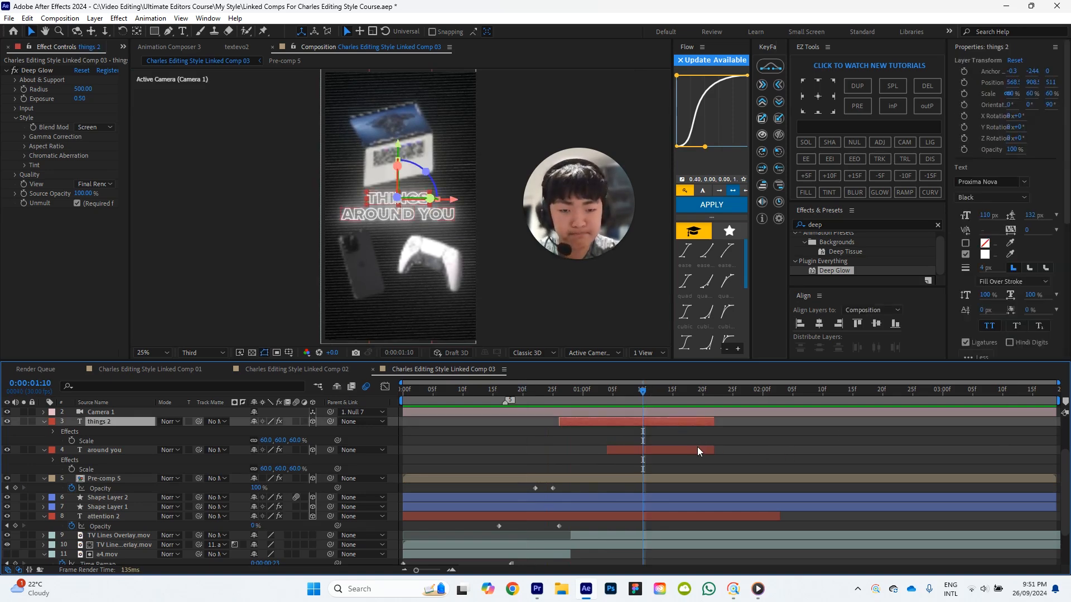
shift+click(697, 448)
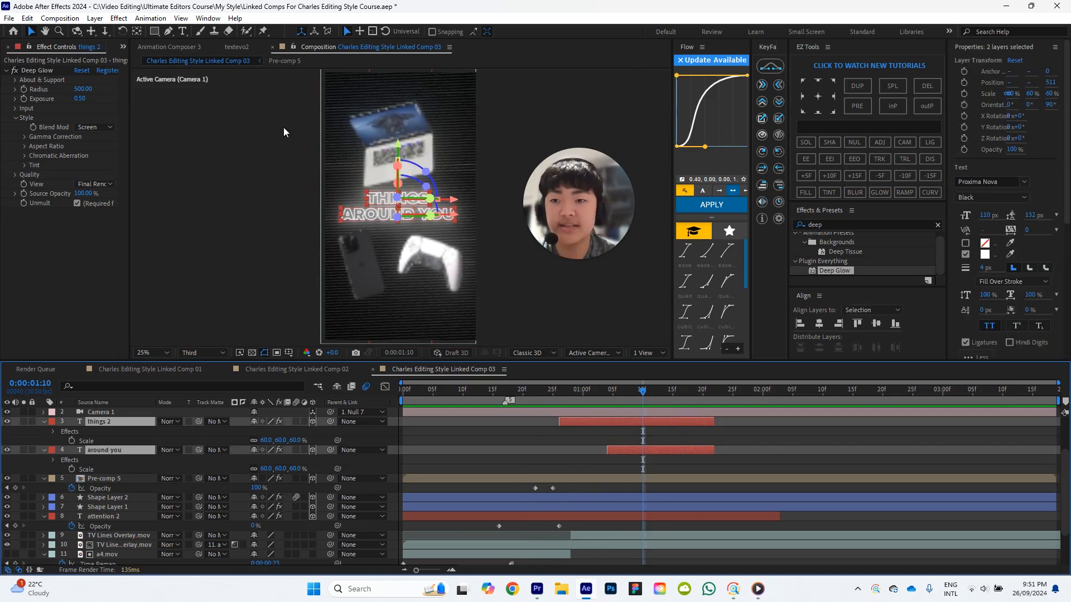
click(190, 47)
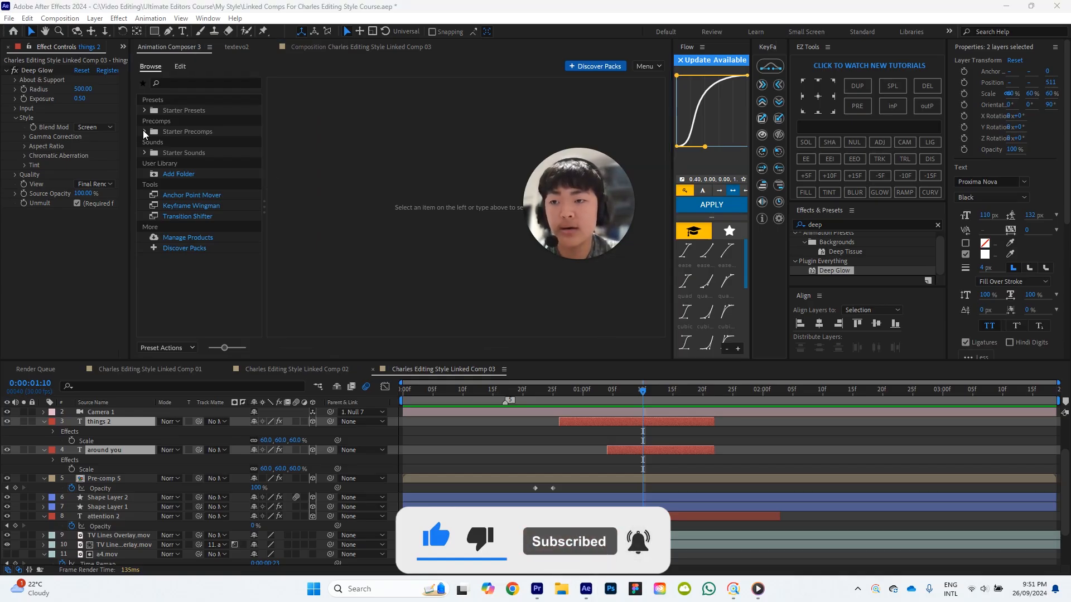
click(170, 108)
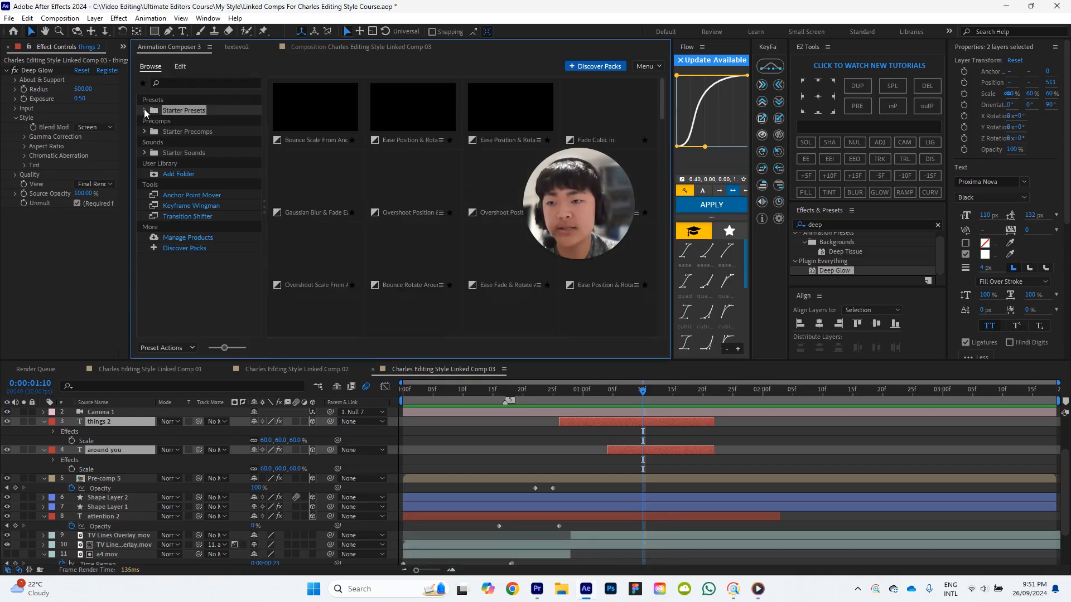
click(148, 110)
click(145, 111)
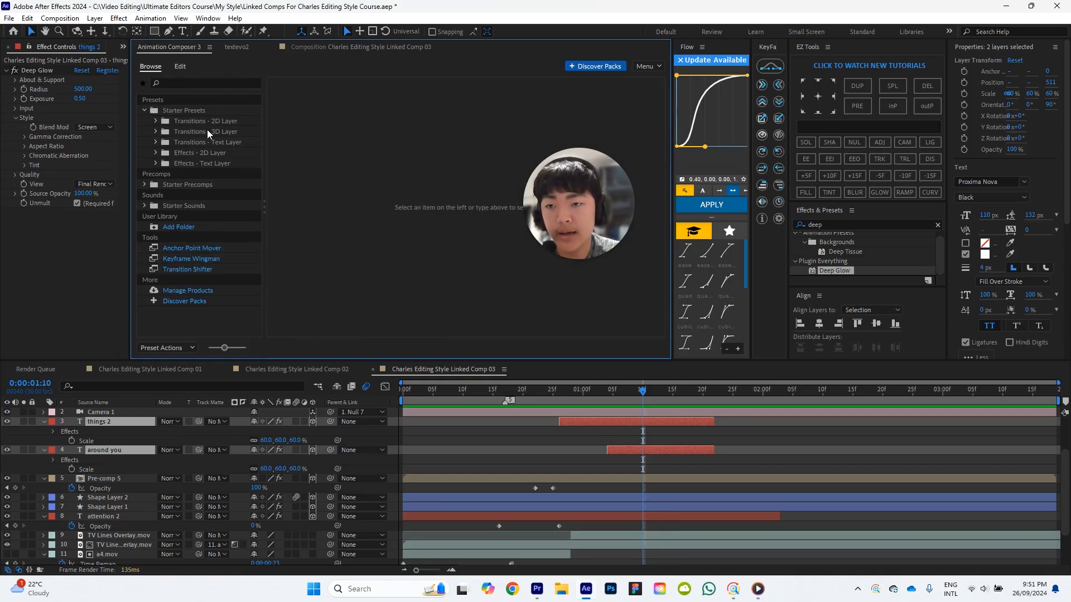
click(237, 144)
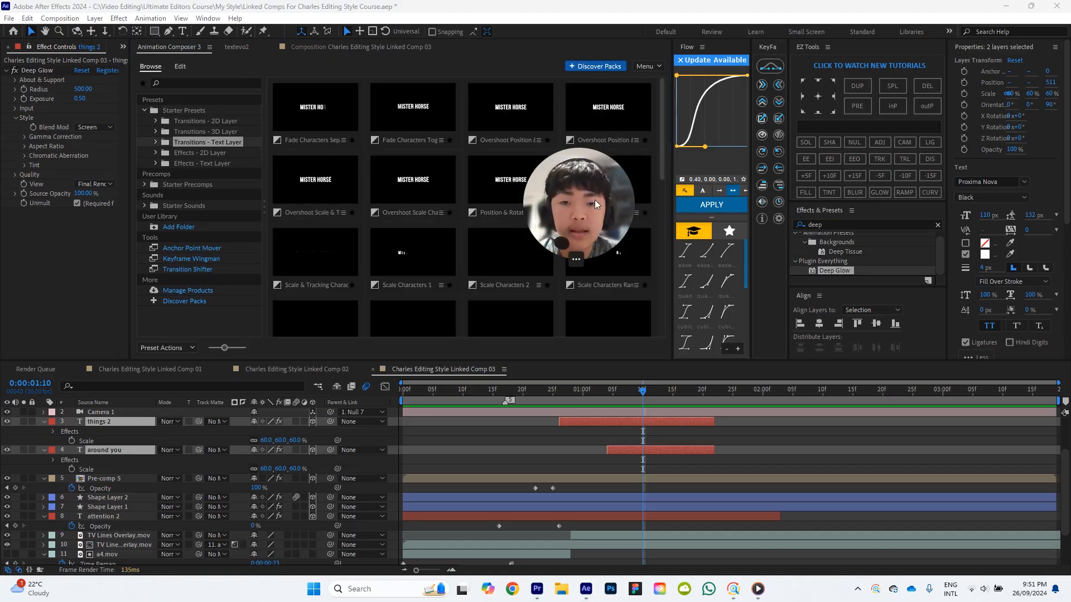
click(518, 177)
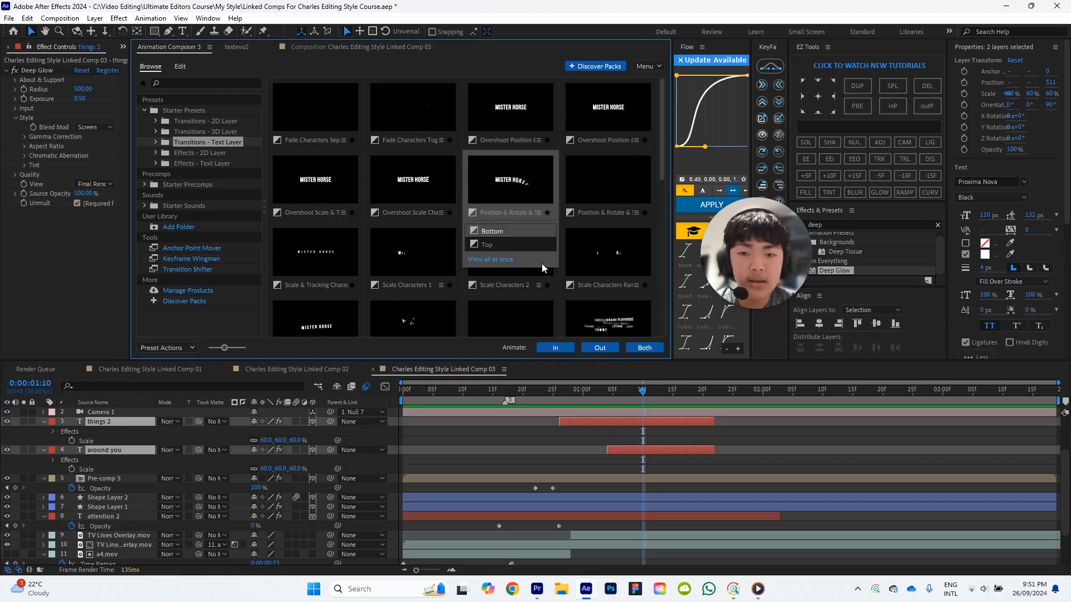
Apply the Position & Rotate text preset as an In transition to the things 2 layer at 0:00:00:26.
drag(640, 399, 557, 400)
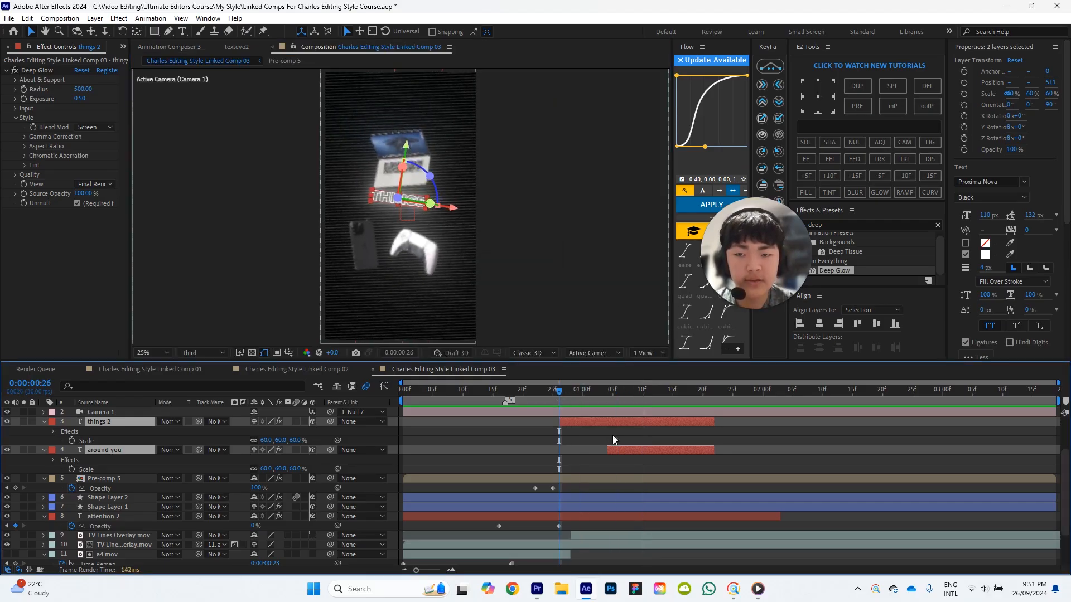
click(587, 419)
click(204, 48)
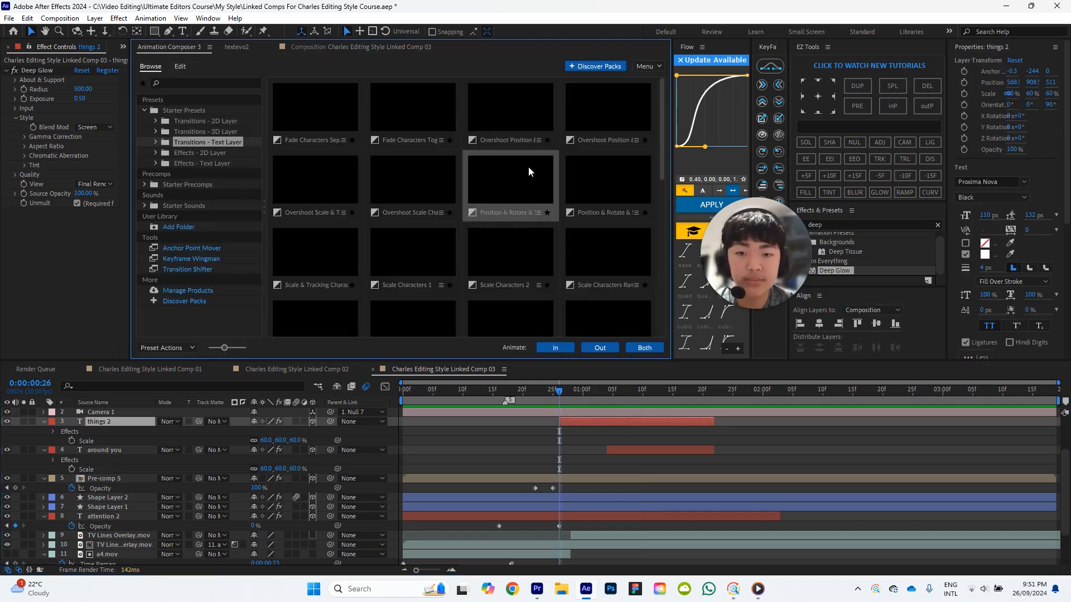
click(496, 186)
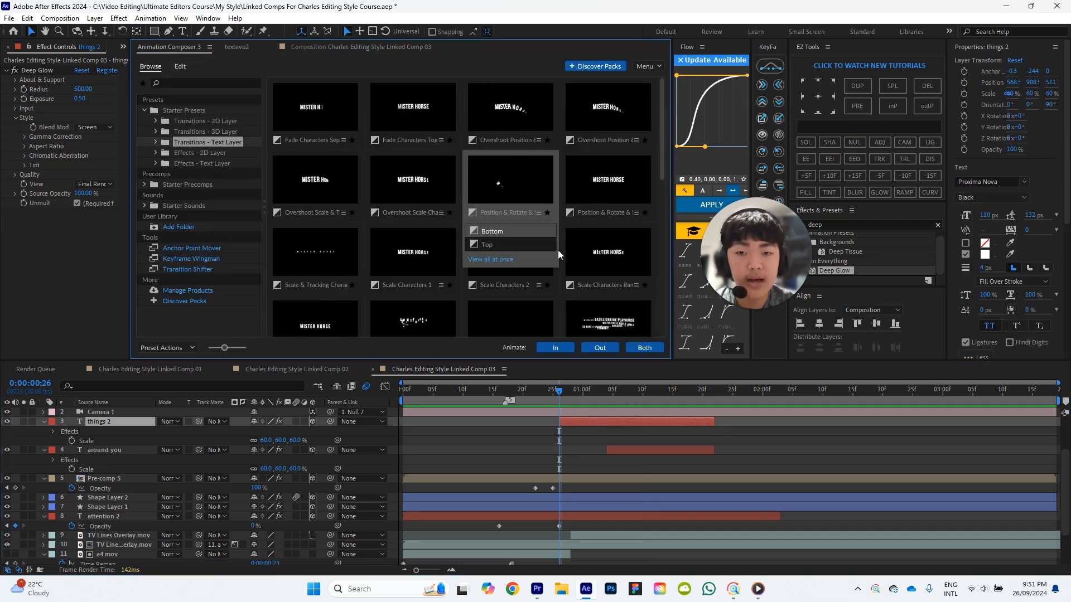
click(556, 349)
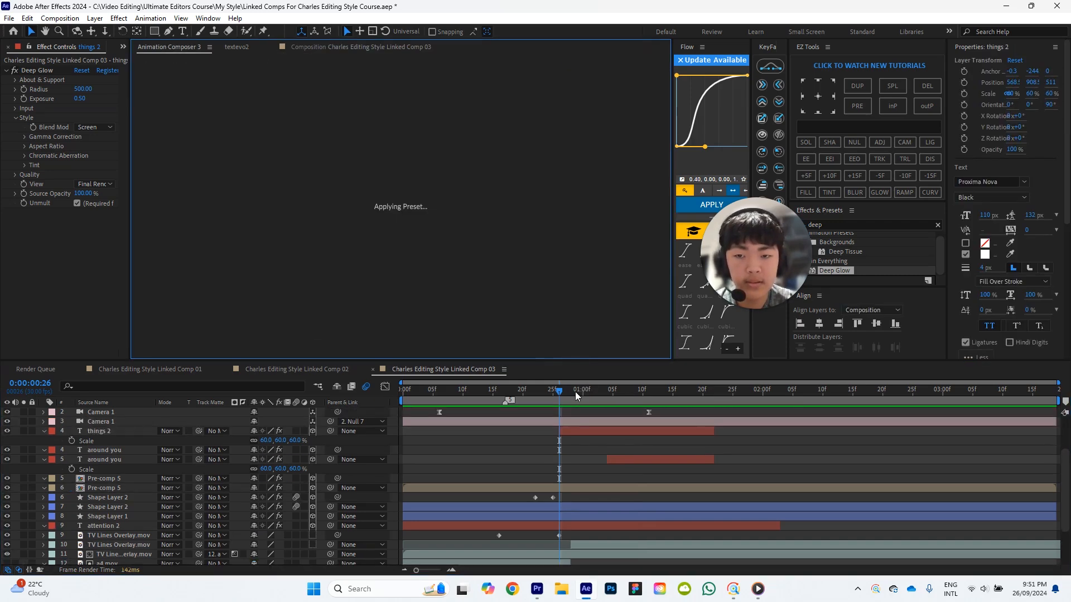
Apply the same Position & Rotate preset as an In transition to the around you layer at 0:00:01:04.
drag(576, 393, 606, 392)
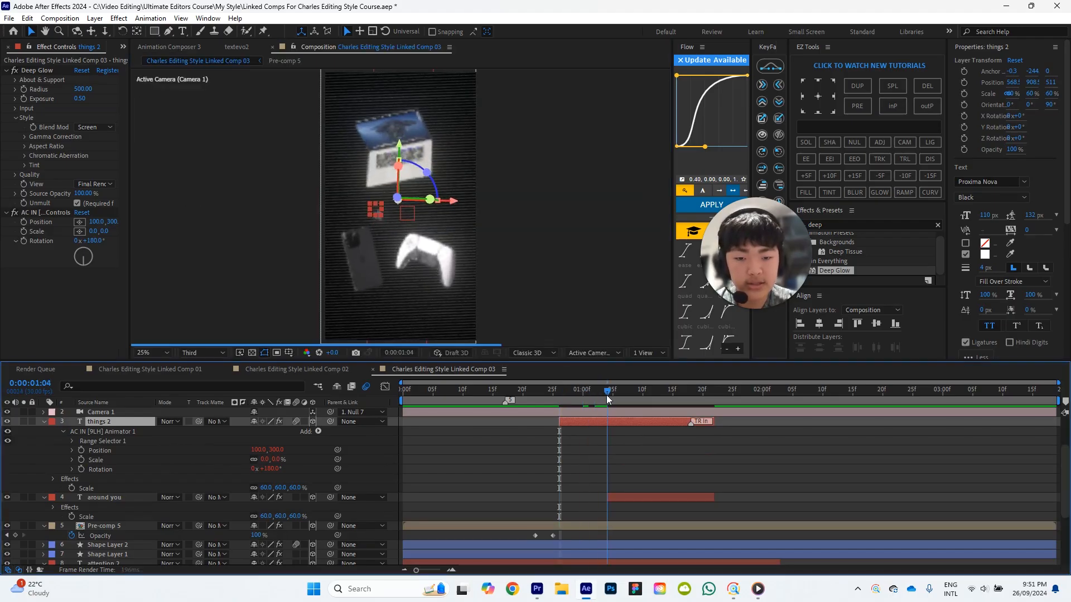
click(646, 498)
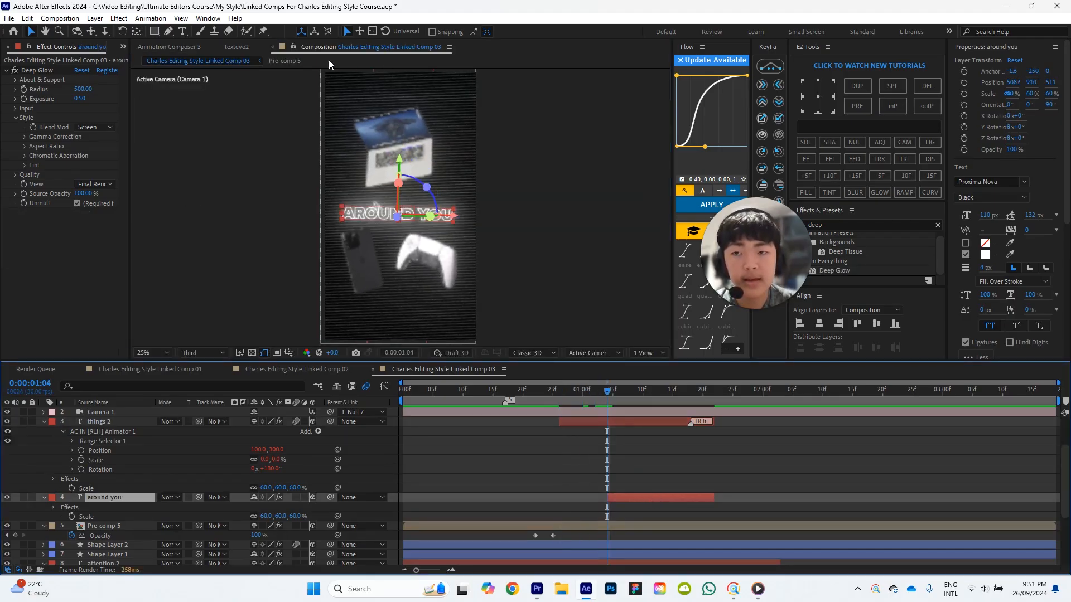
click(191, 48)
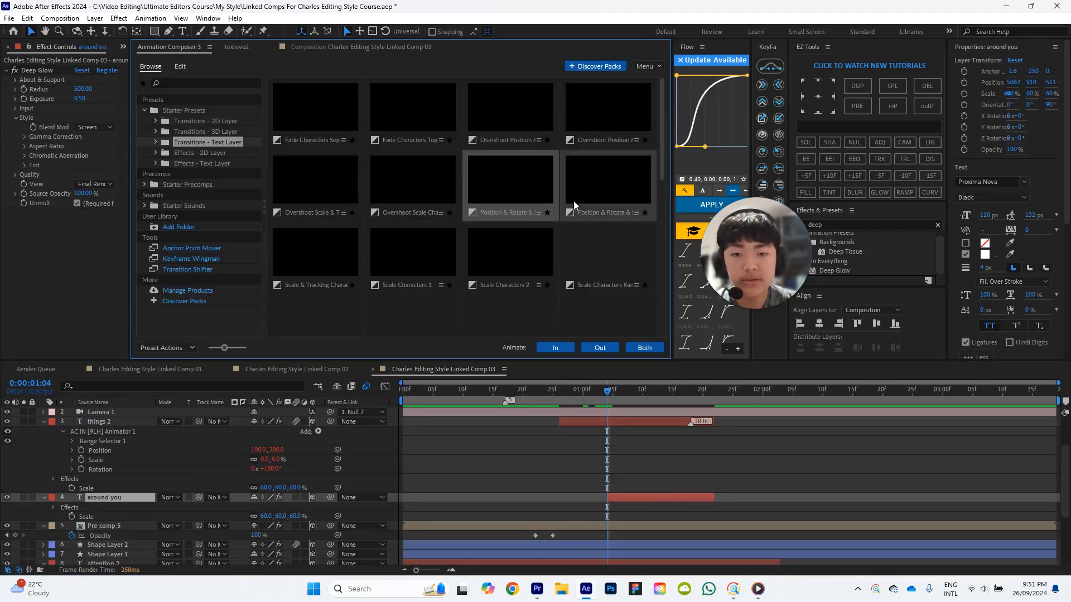
click(555, 348)
click(810, 474)
drag(757, 264, 558, 206)
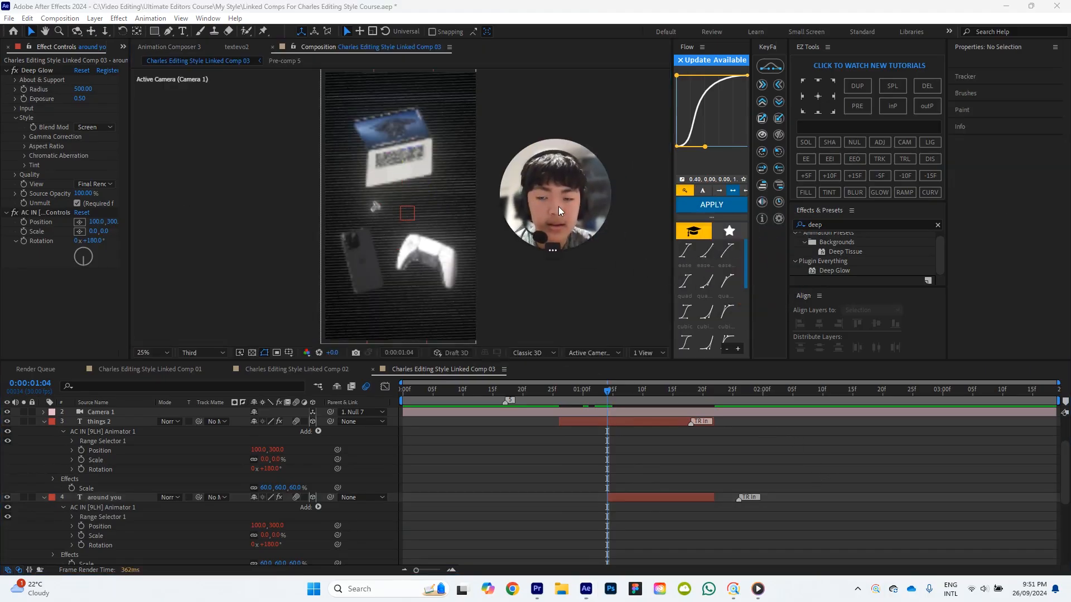
Shorten the In transitions to end at about 0:00:01:03 on things 2 and 0:00:01:13 on around you, and preview from 0:00:00:26.
drag(690, 423, 612, 424)
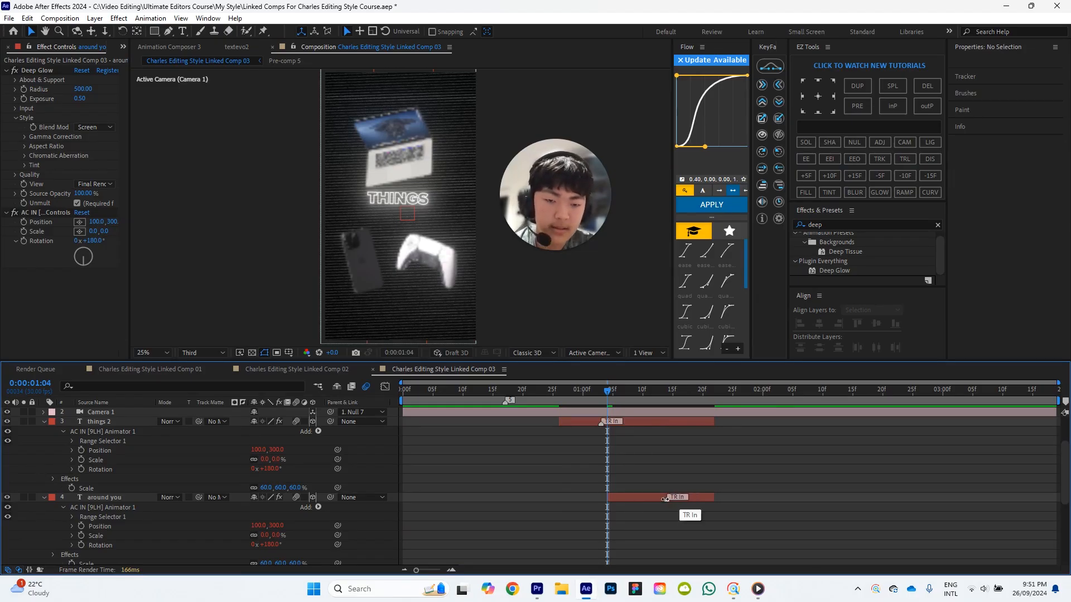
click(558, 387)
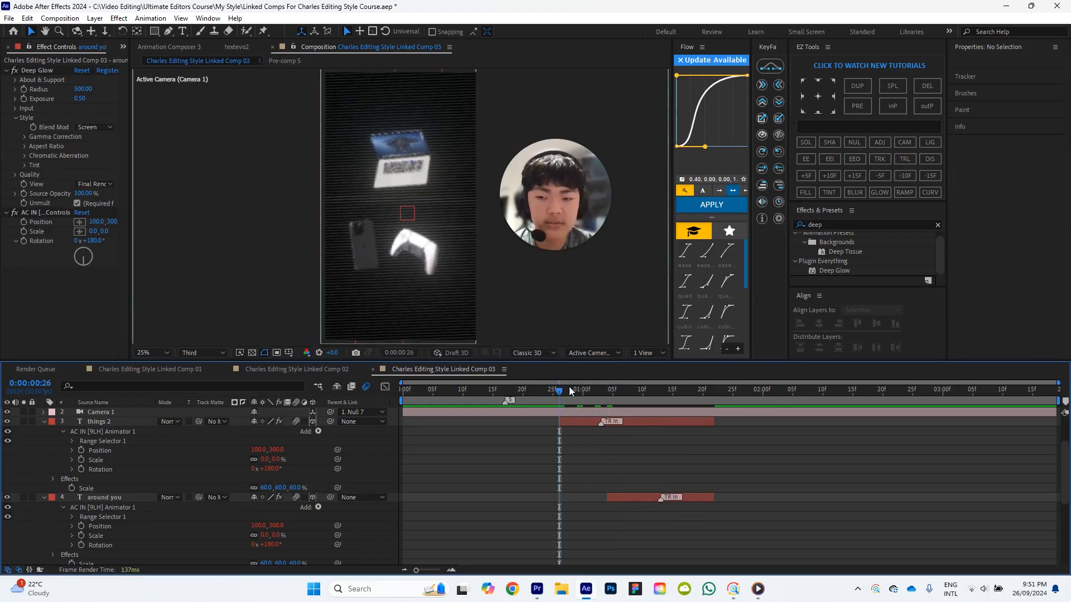
key(space)
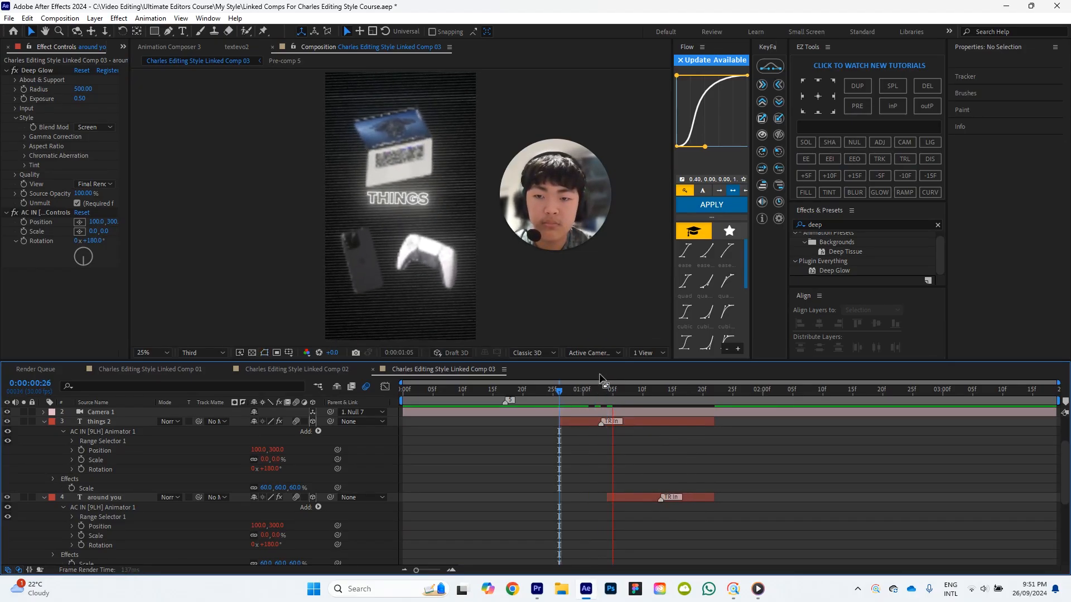
key(space)
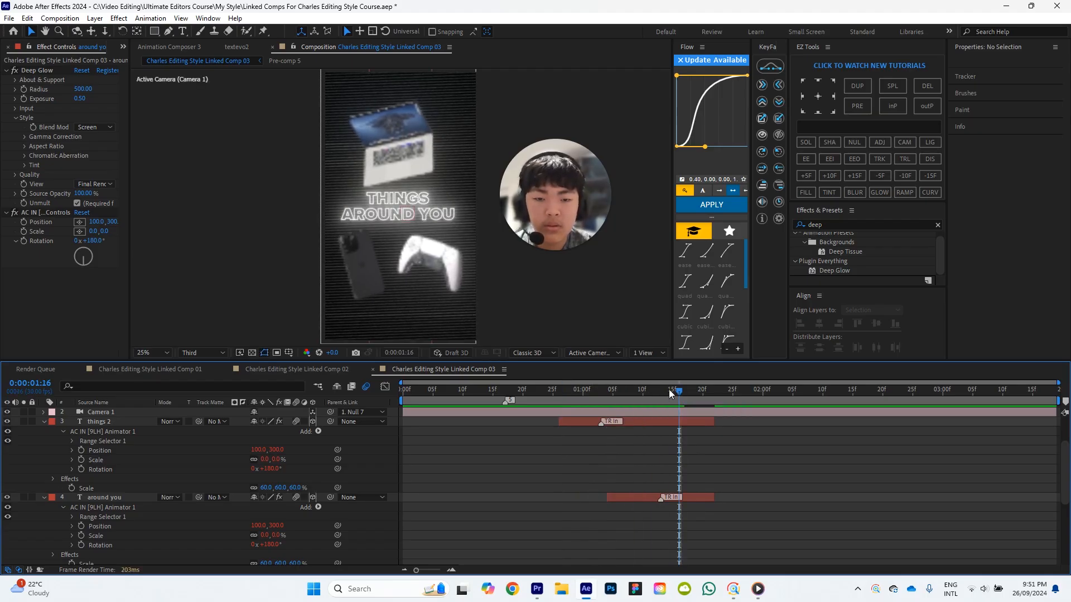
Extend the around you layer's start to 0:00:00:26, lengthen the things 2 In transition to about 0:00:01:07, and preview the text.
drag(668, 389, 560, 389)
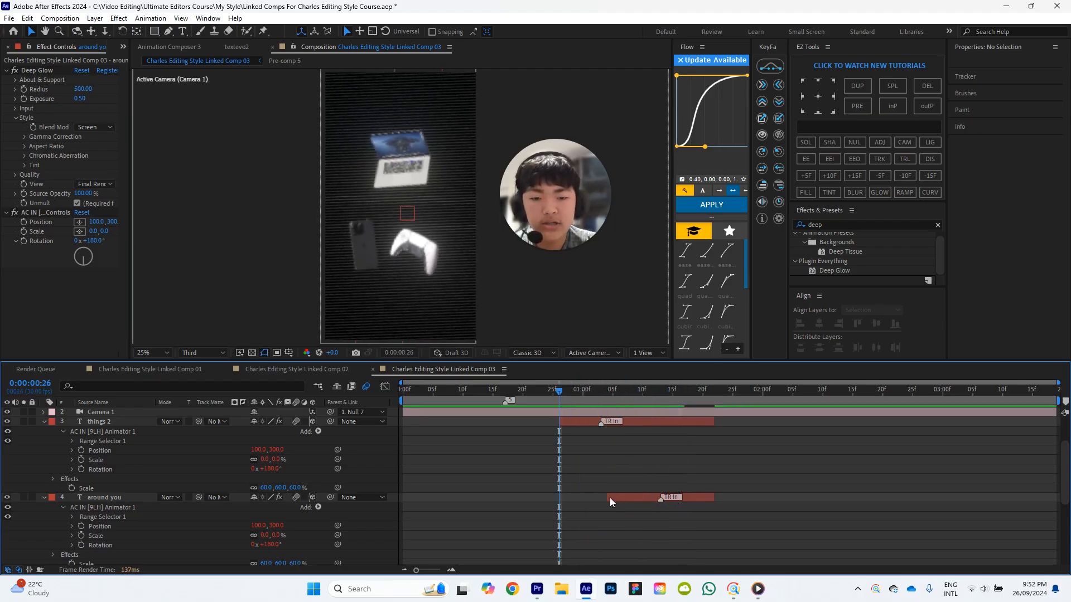
drag(608, 498, 558, 497)
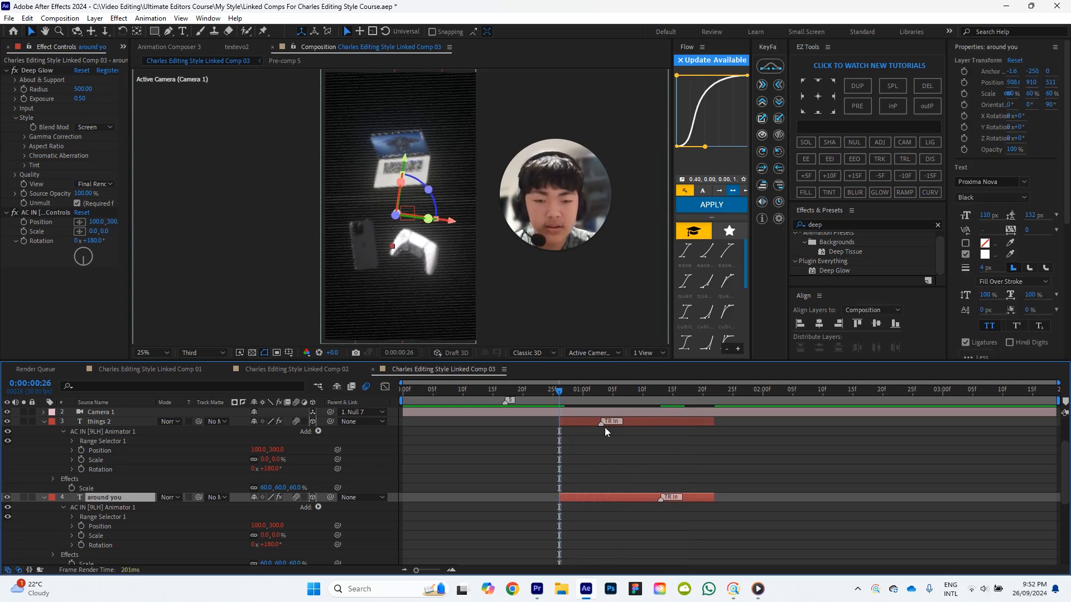
mouse_move(604, 426)
mouse_down()
mouse_move(638, 427)
mouse_move(602, 422)
mouse_up()
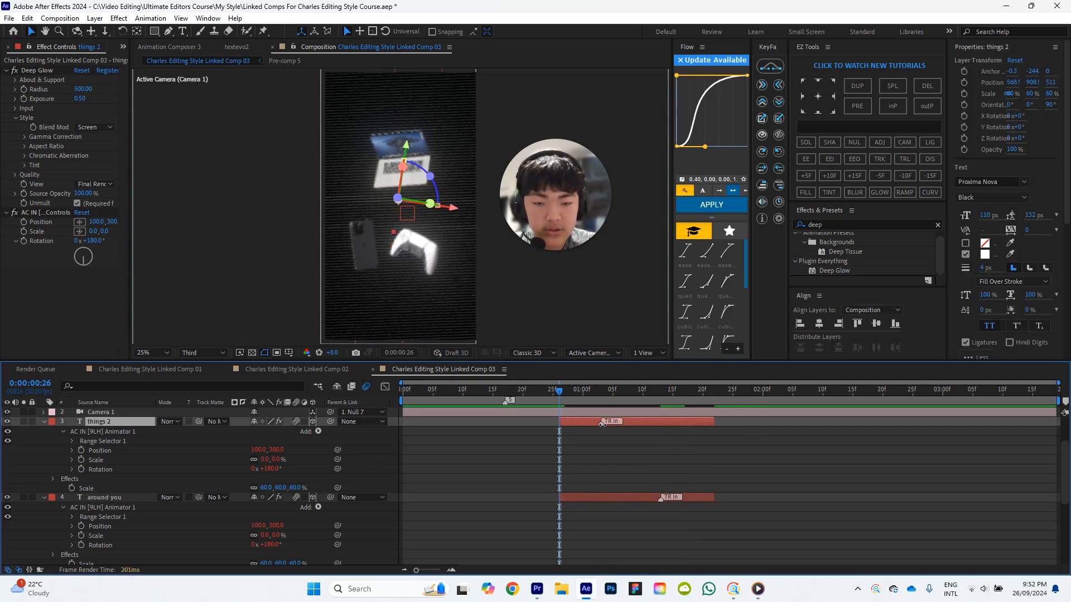
click(674, 451)
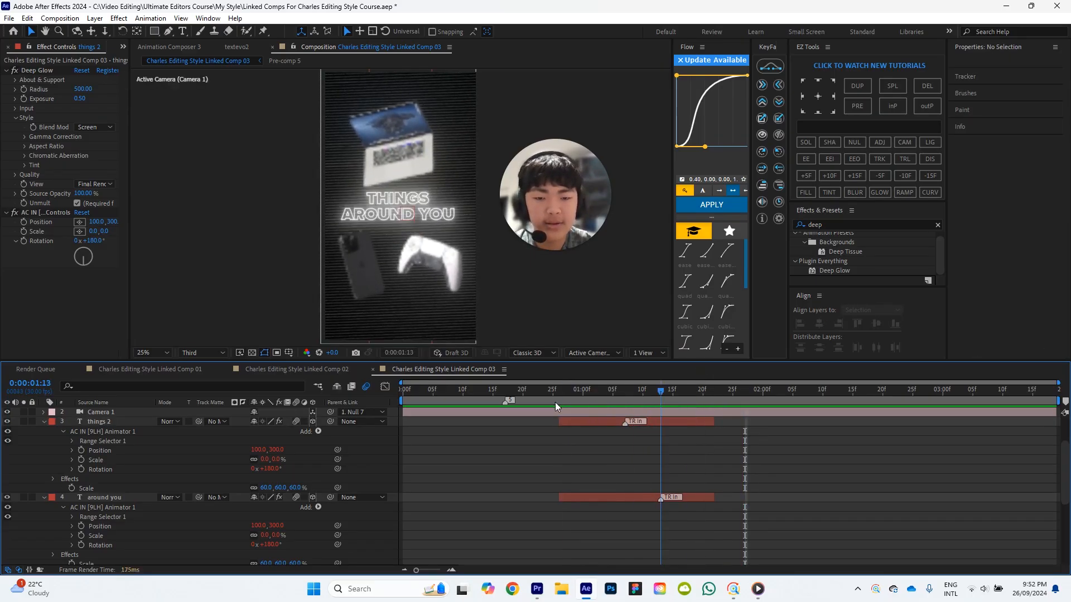
click(541, 400)
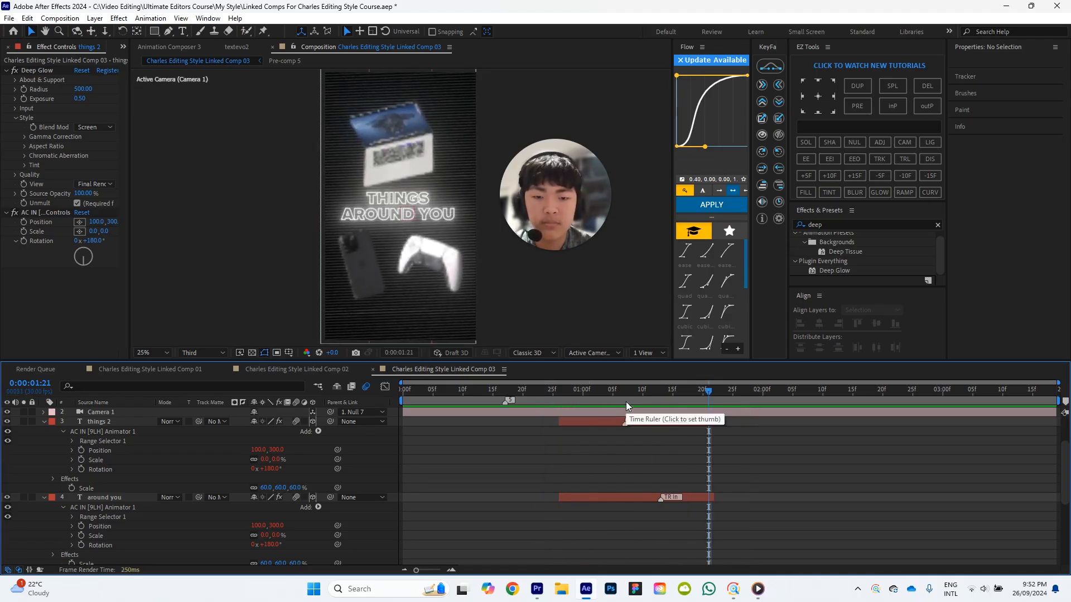
click(576, 400)
Lengthen the In transitions to about 0:00:01:10 on things 2 and 0:00:01:16 on around you, and play back the text animation.
drag(640, 422, 647, 422)
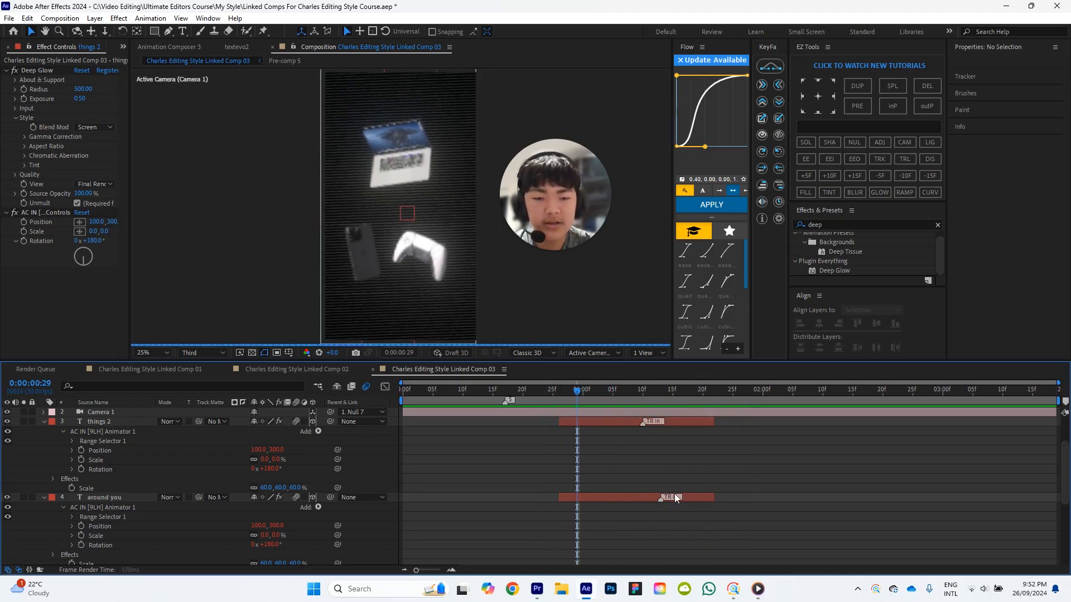
drag(674, 496, 692, 496)
click(569, 392)
click(565, 390)
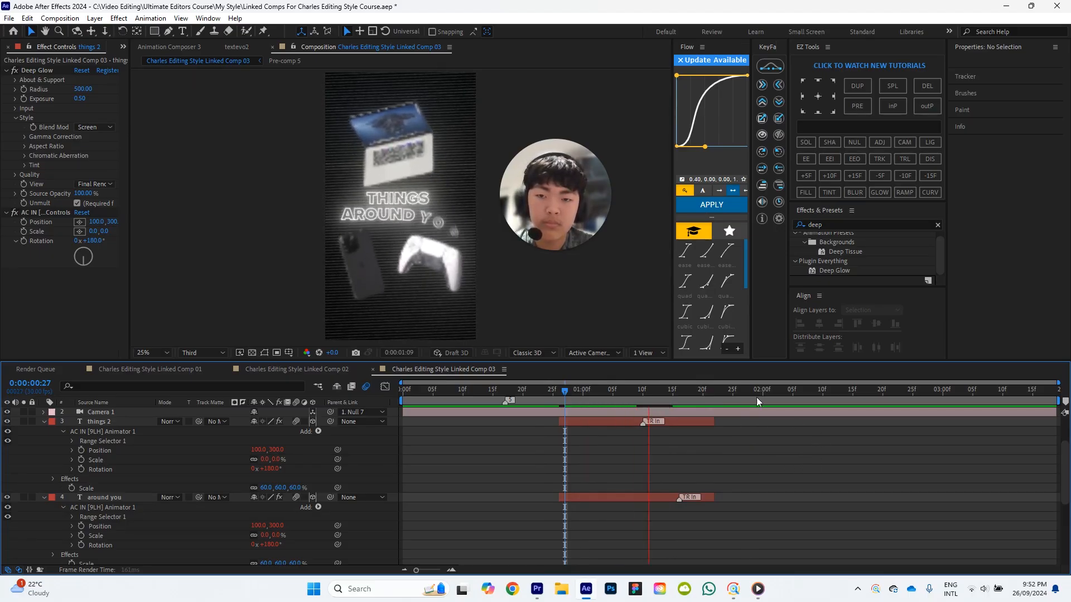
key(space)
drag(727, 395, 548, 399)
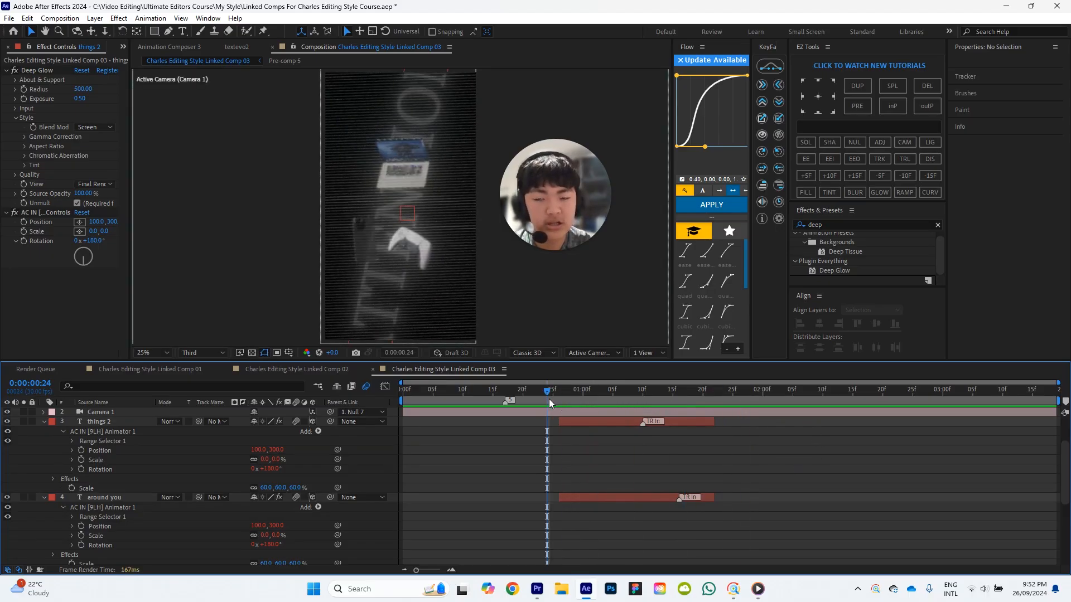
key(space)
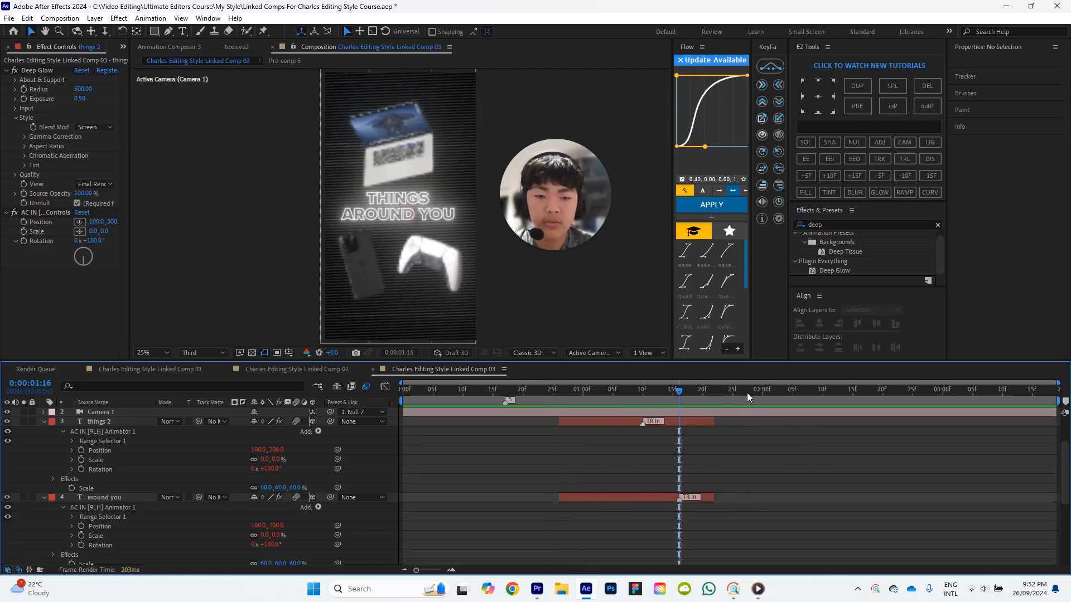
drag(723, 400, 714, 400)
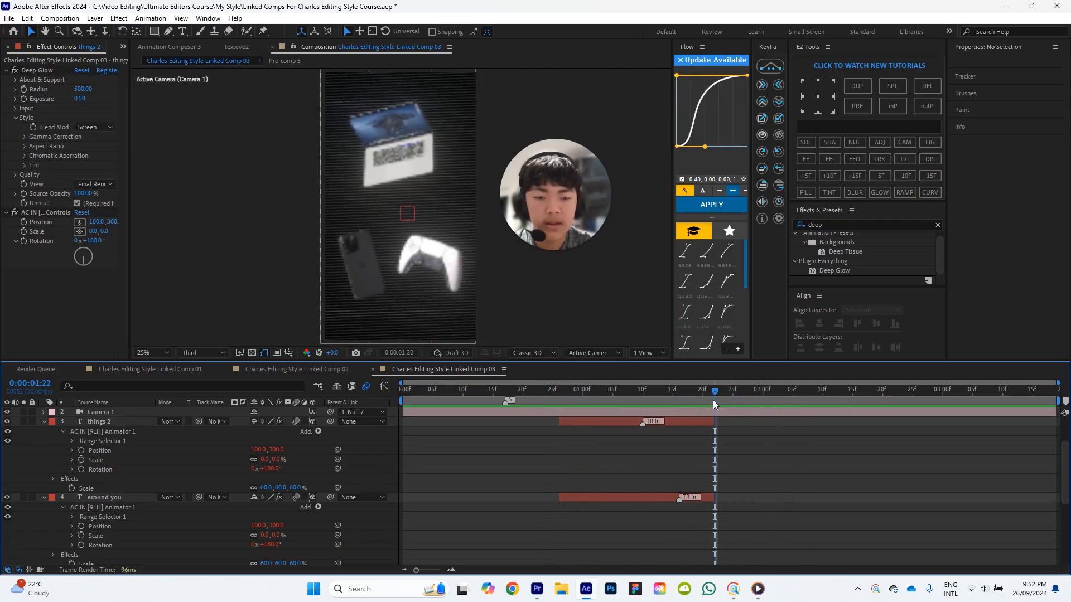
Switch to Media Player to examine the THINGS AROUND YOU part of the reference video around 0:00:15, and return to After Effects.
click(758, 589)
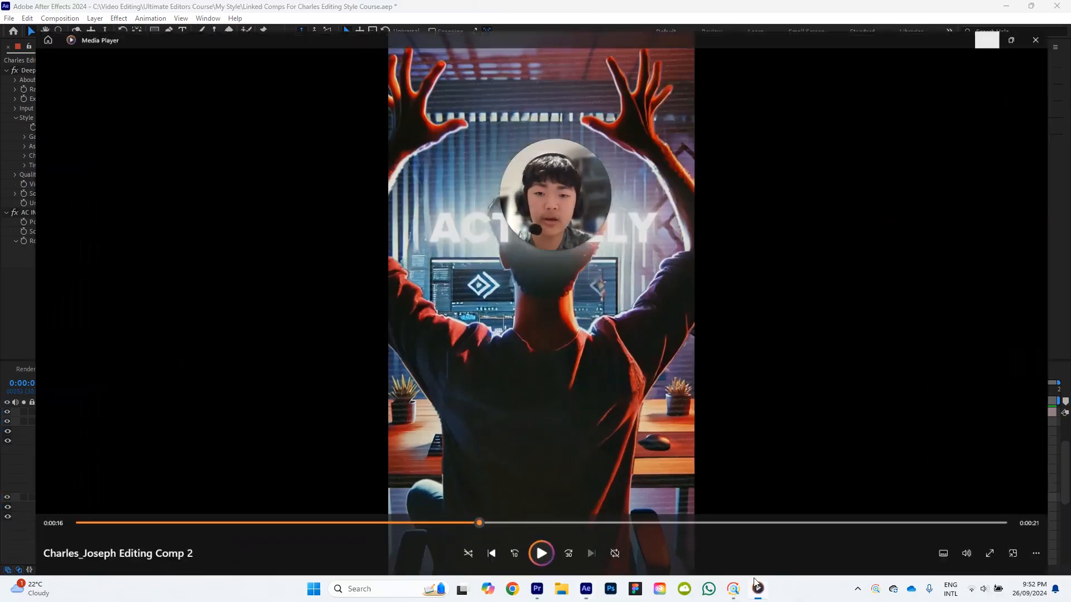
click(444, 520)
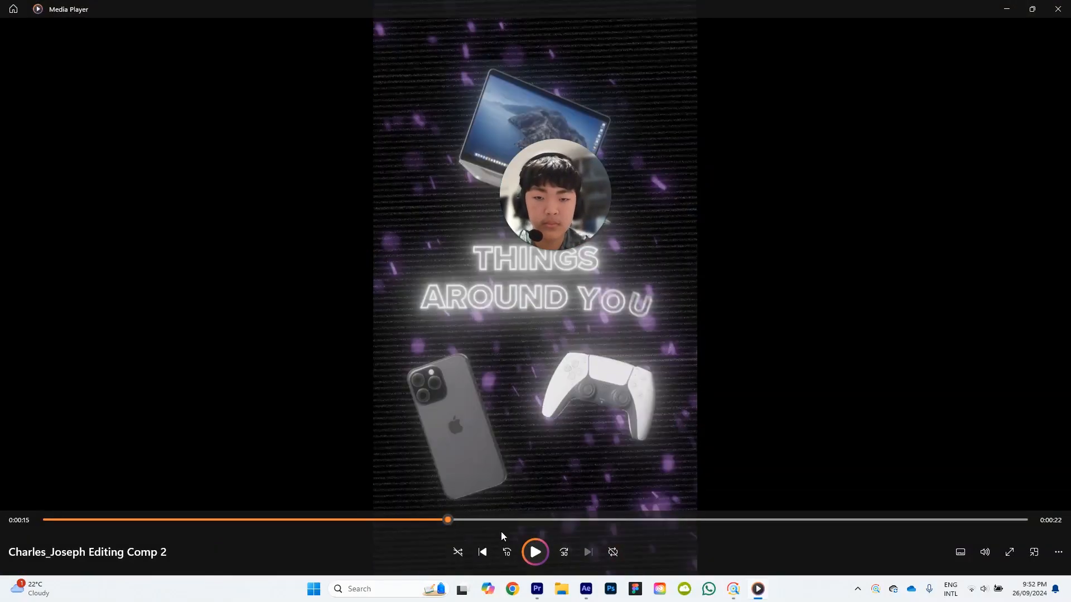
click(537, 550)
click(536, 551)
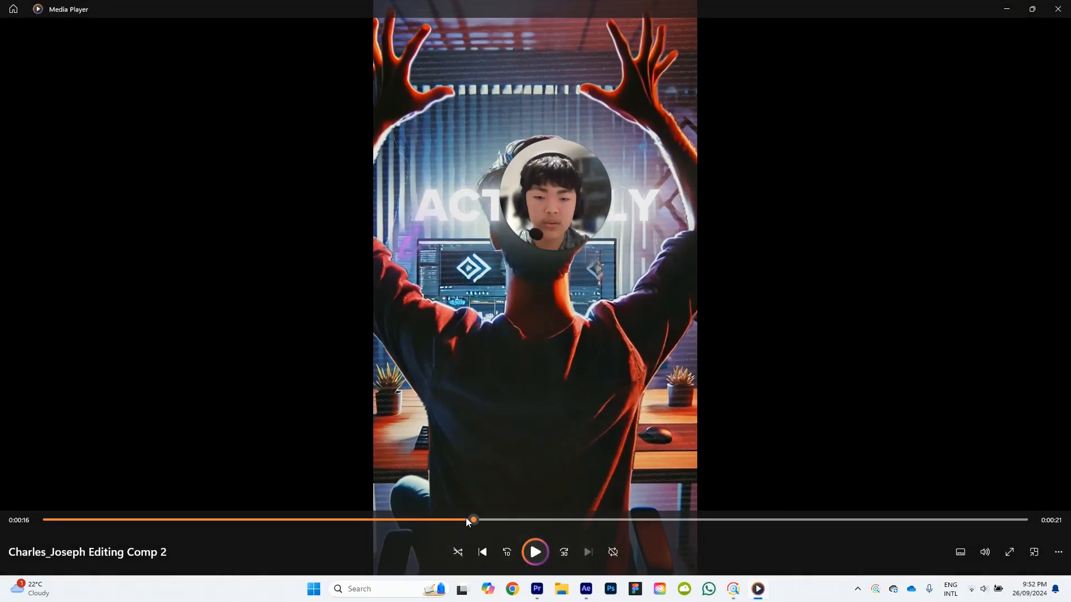
mouse_move(466, 518)
mouse_down()
mouse_move(421, 517)
mouse_move(447, 517)
mouse_up()
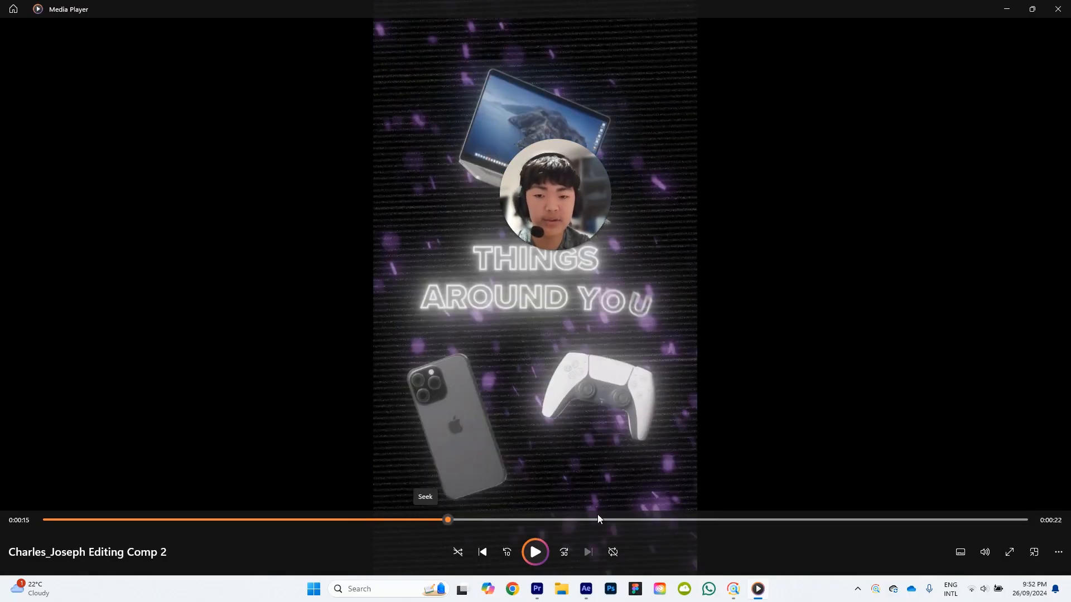
click(733, 590)
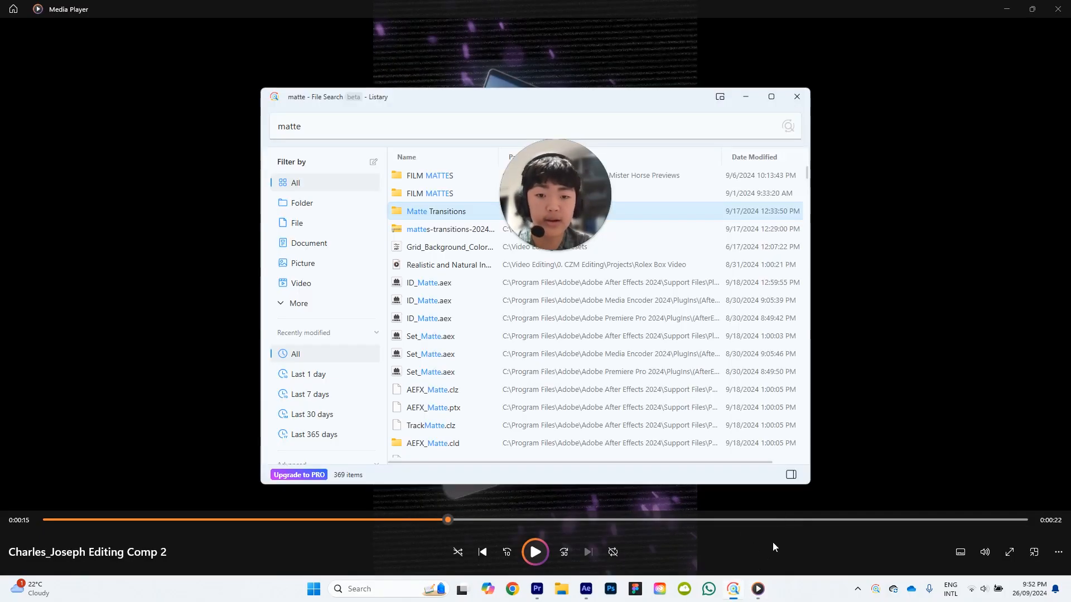
click(757, 591)
click(590, 590)
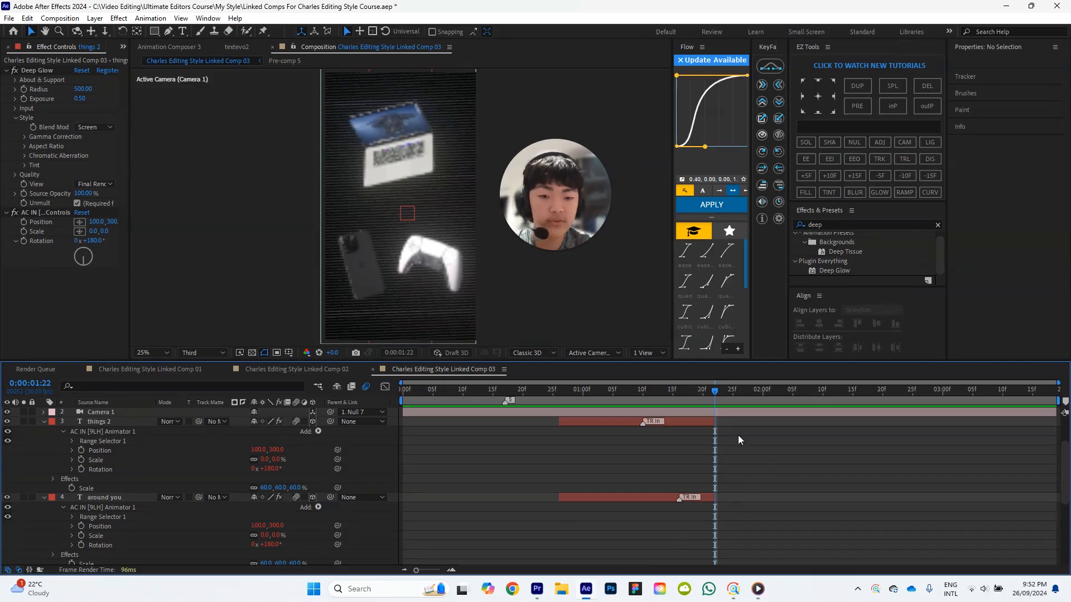
Check the THINGS AROUND YOU text at 0:00:01:18 and 0:00:00:28, and collapse the things 2 and around you layer properties.
drag(658, 404, 691, 387)
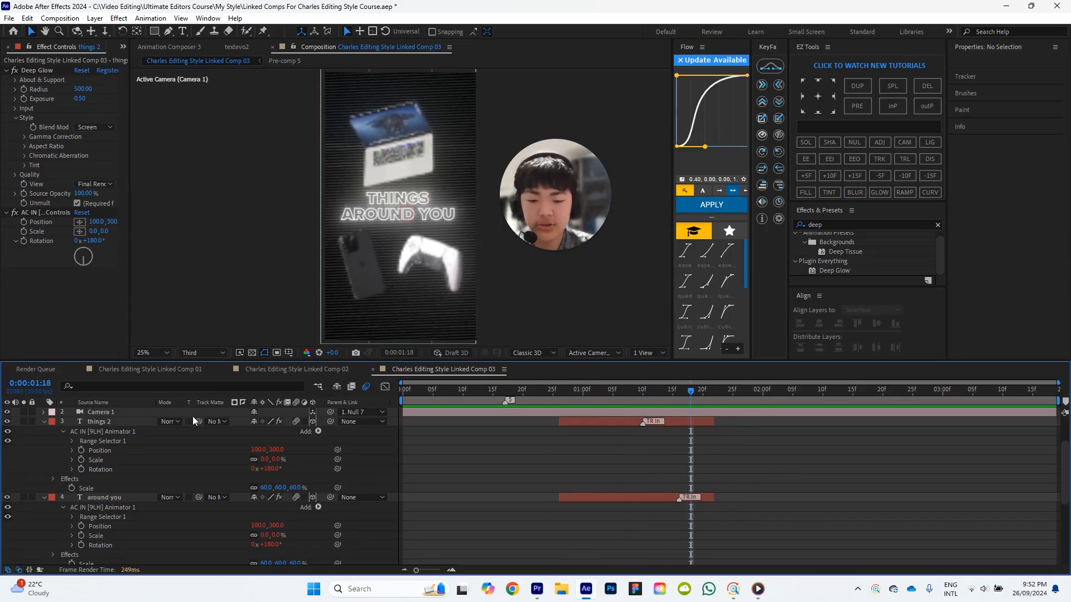
scroll(209, 416, down, 2)
scroll(525, 462, up, 3)
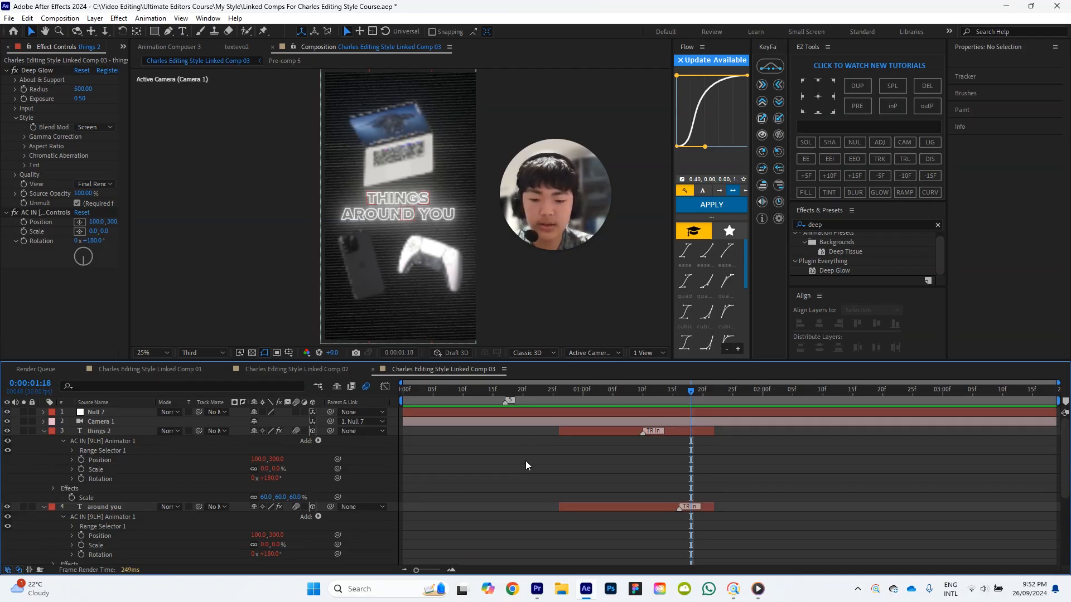
click(569, 398)
click(45, 431)
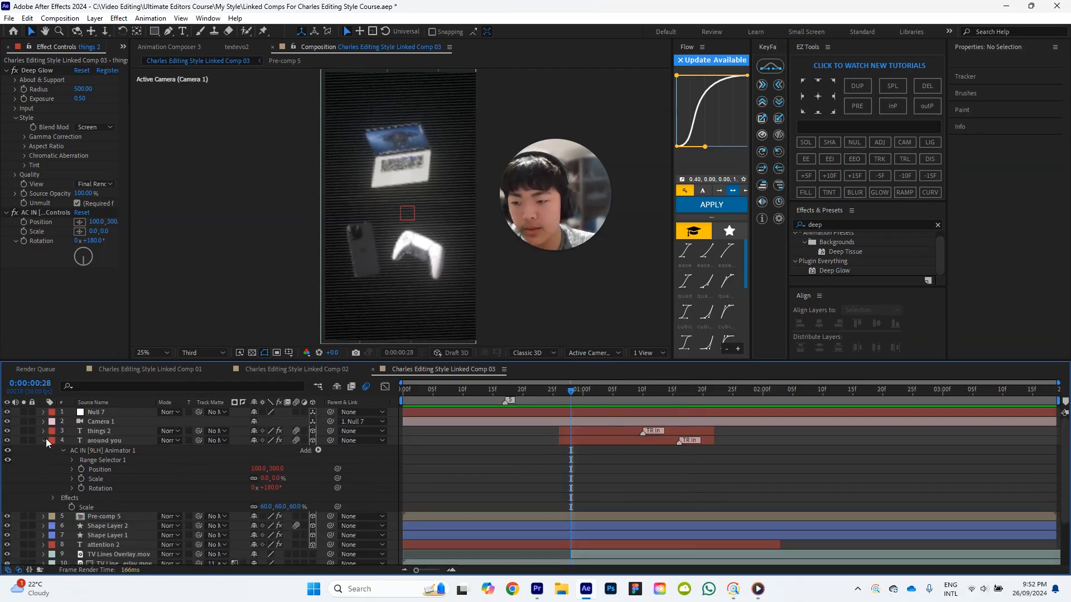
click(44, 440)
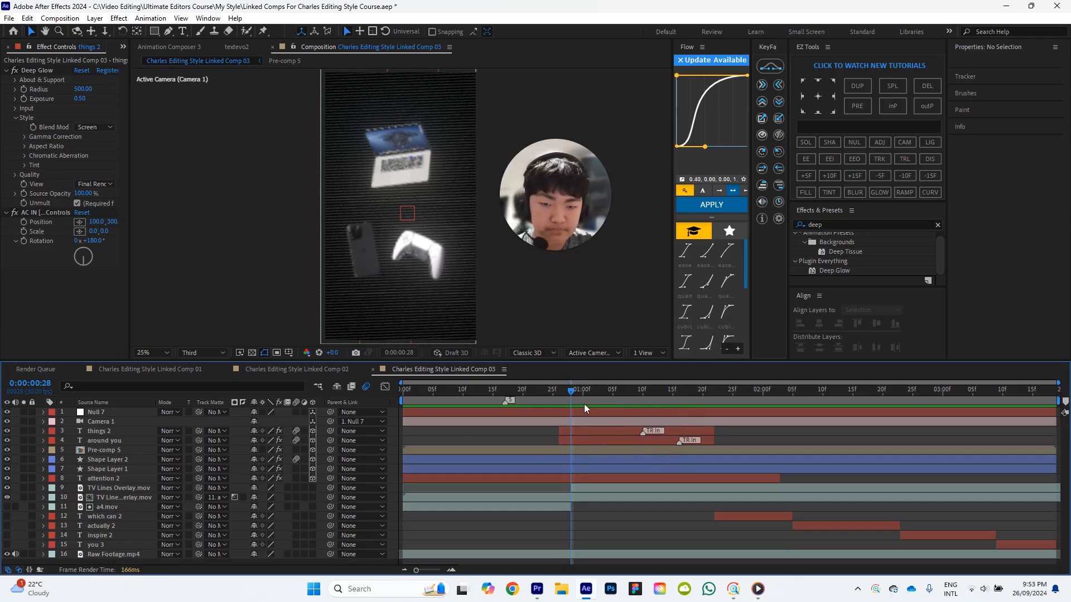
With the current time at 0:00:00:26, add Sparks - Horizontal small (1).mov to the composition directly below Pre-comp 5.
mouse_move(562, 383)
mouse_down()
mouse_move(527, 384)
mouse_move(556, 386)
mouse_up()
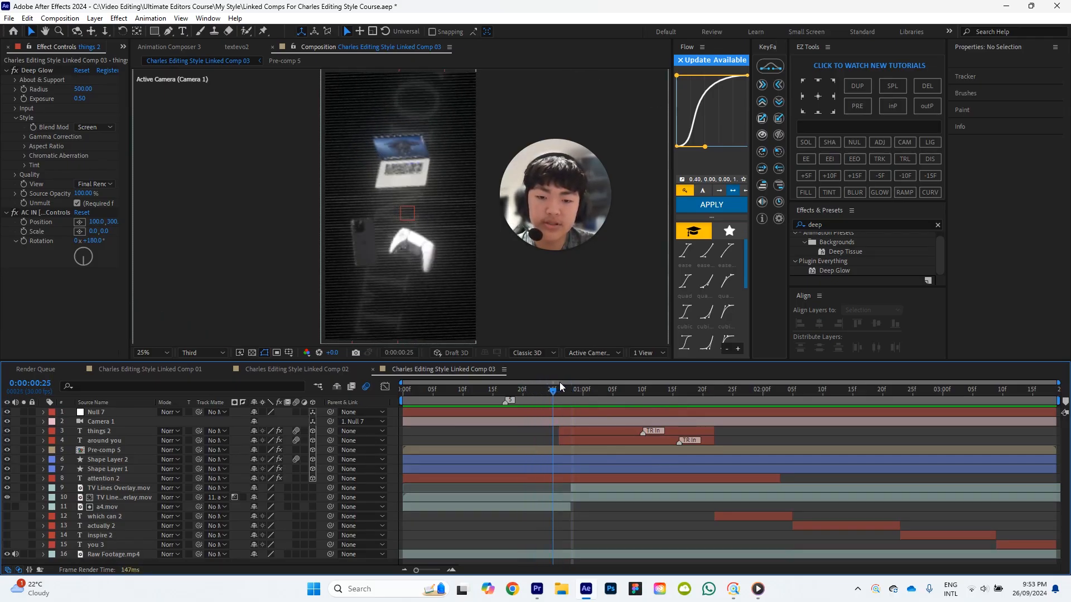
click(123, 47)
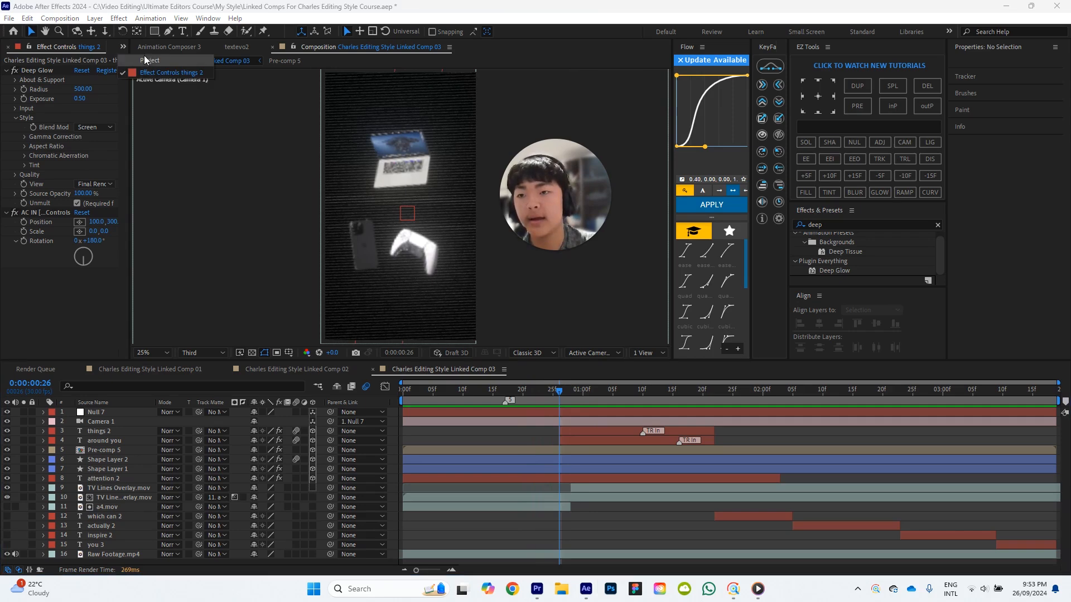
click(144, 60)
click(51, 146)
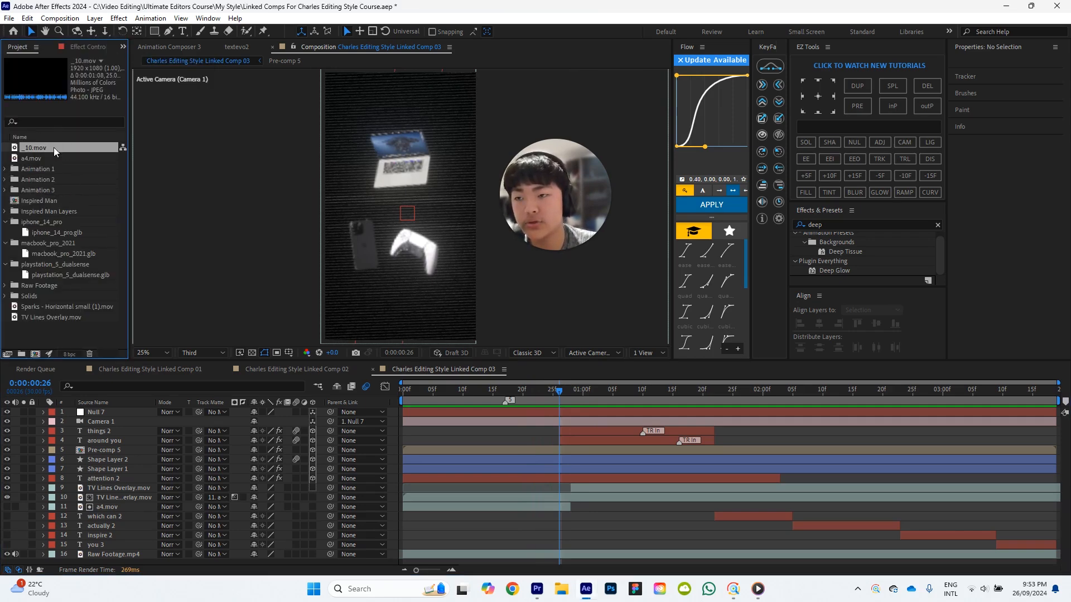
click(73, 307)
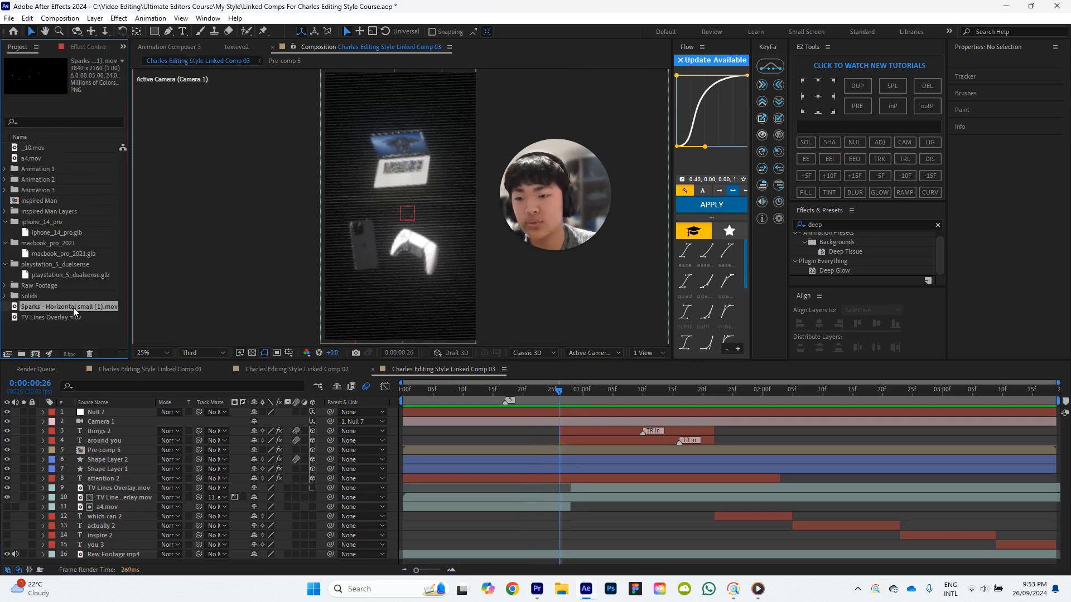
drag(73, 307, 122, 452)
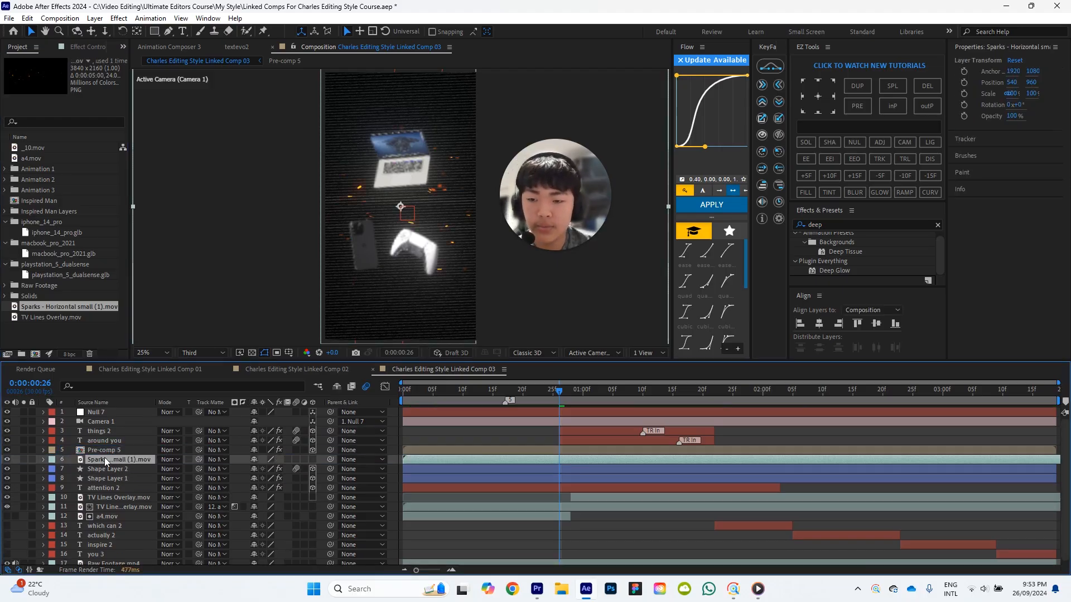
Rotate the sparks layer to 42° and shift it down to about position 528, 1112.
key(comma)
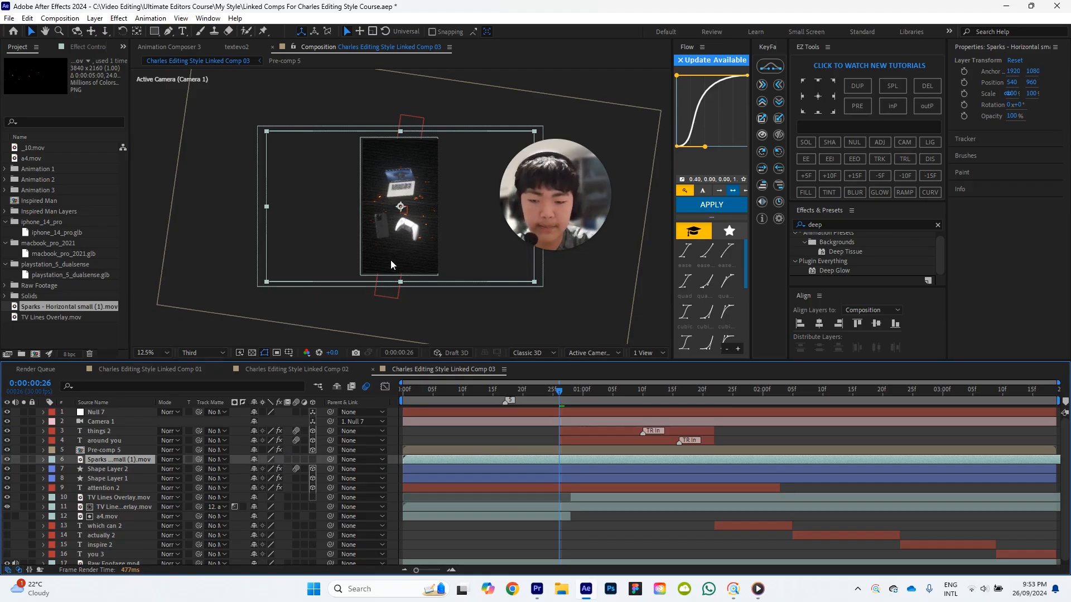
key(p)
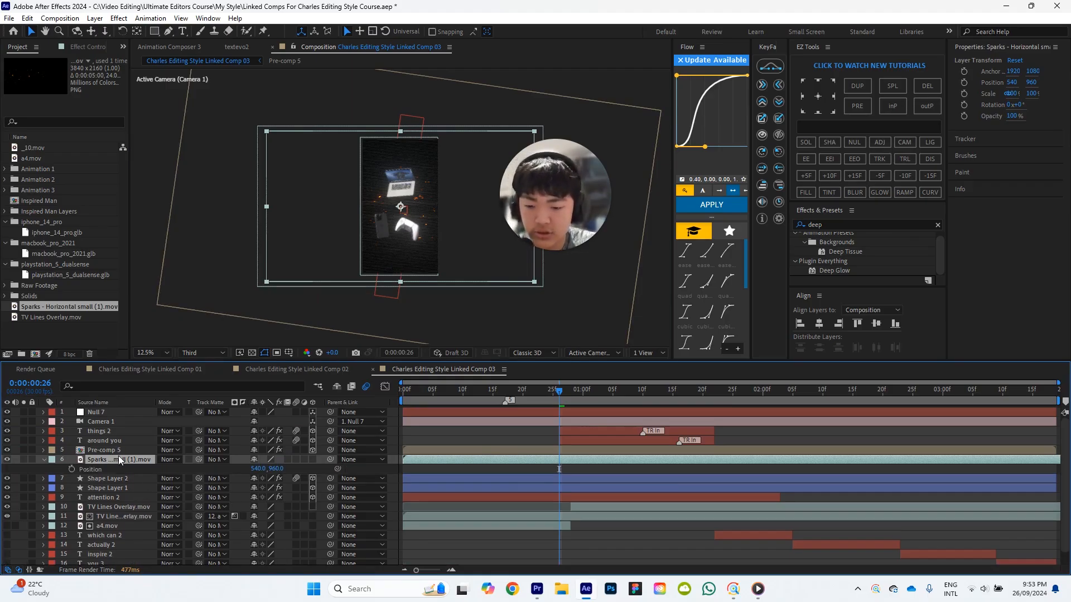
key(shift+r)
key(period)
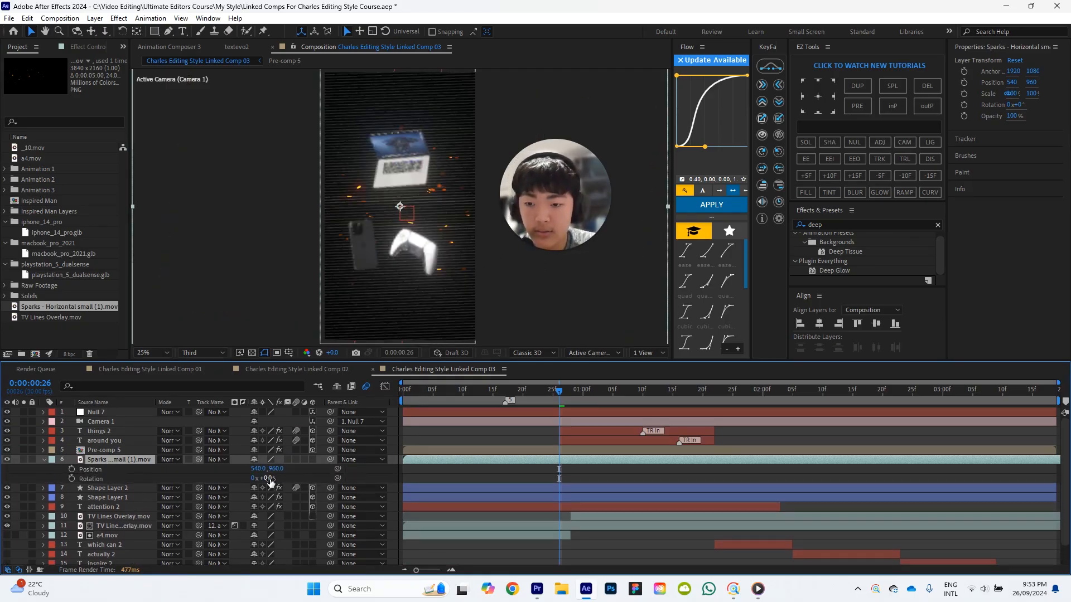
drag(269, 482, 285, 471)
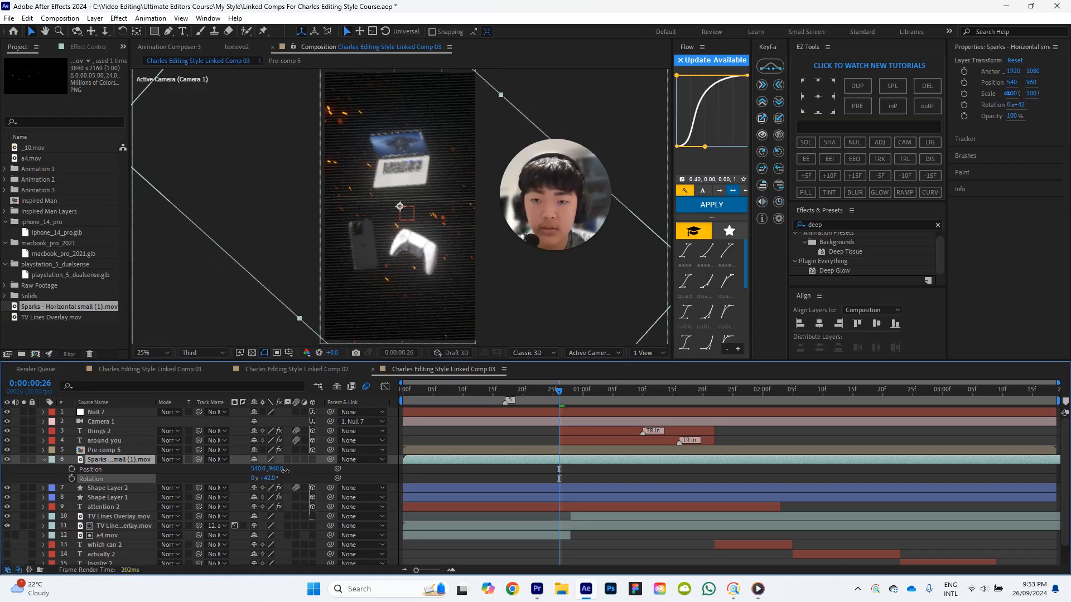
drag(452, 298, 451, 319)
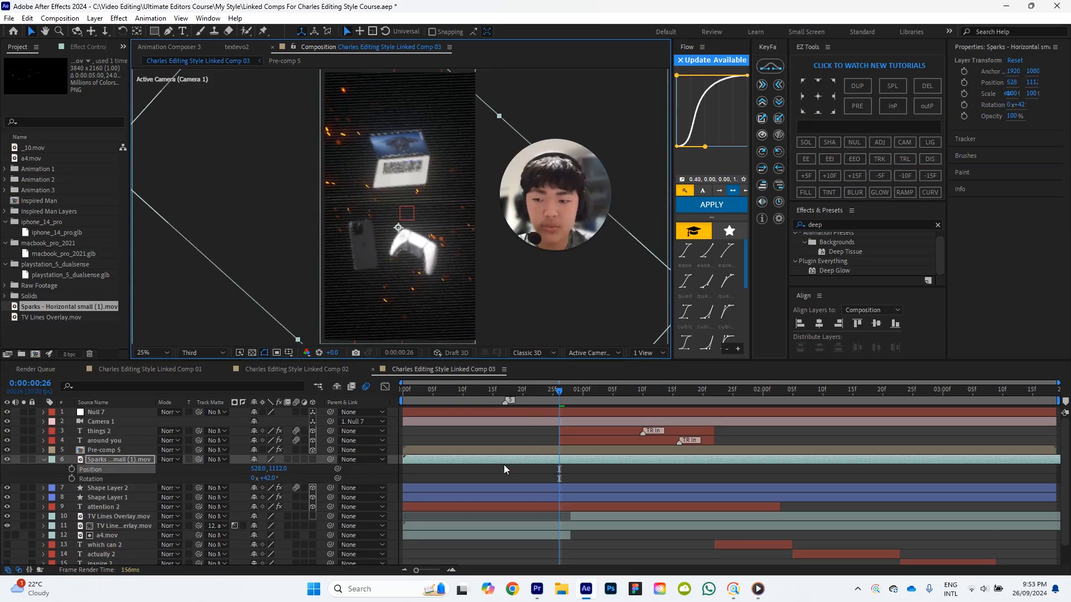
Apply the Tint effect to the sparks layer, mapping both black and white to the purple 9D4EDD.
click(142, 461)
key(ctrl+space)
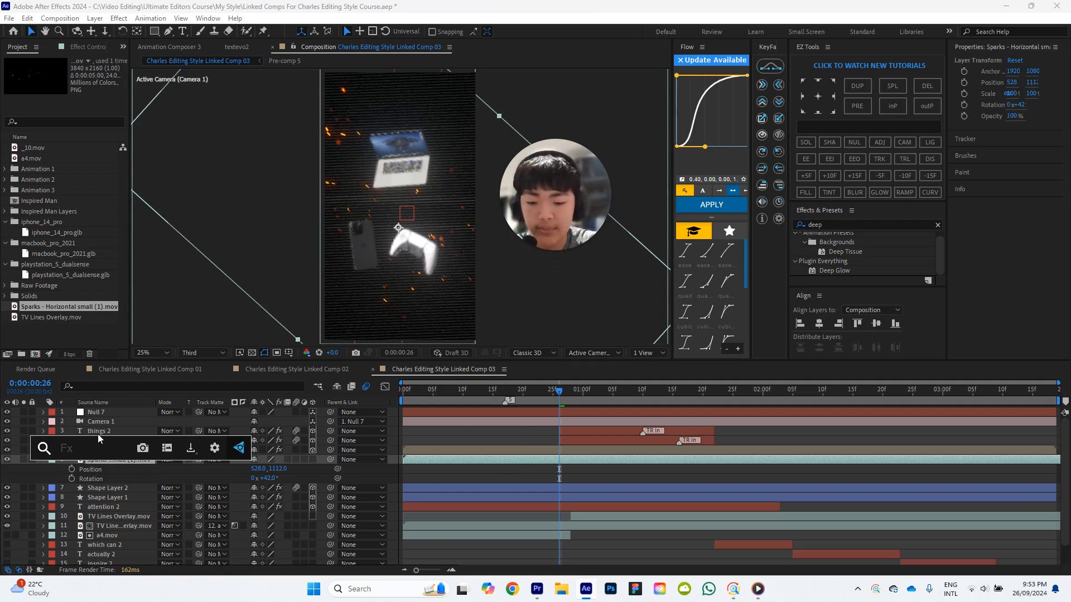
text(tint)
click(138, 463)
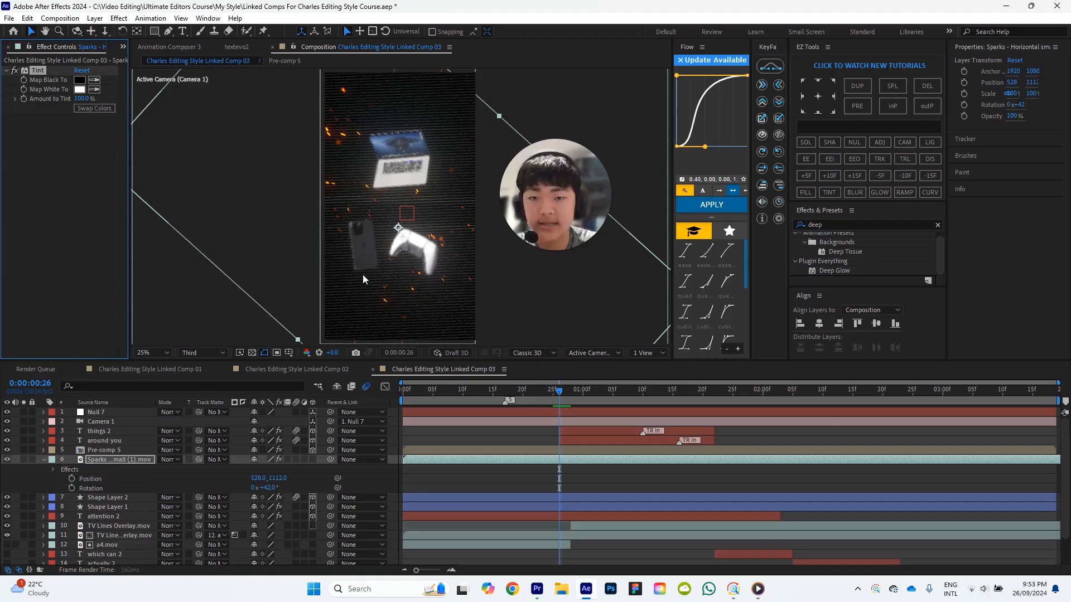
click(80, 79)
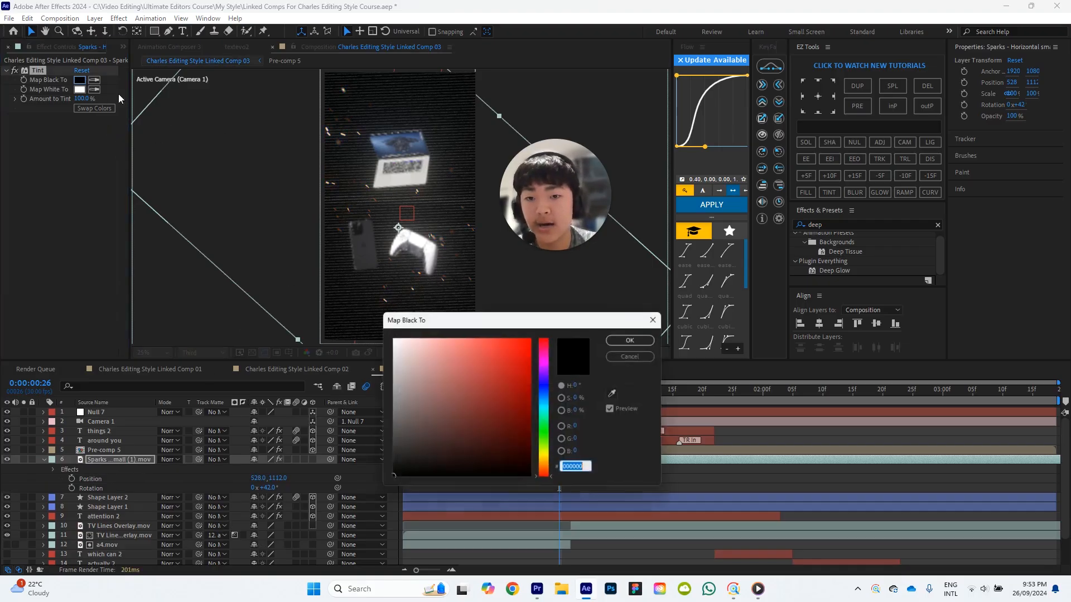
text(9b5de5)
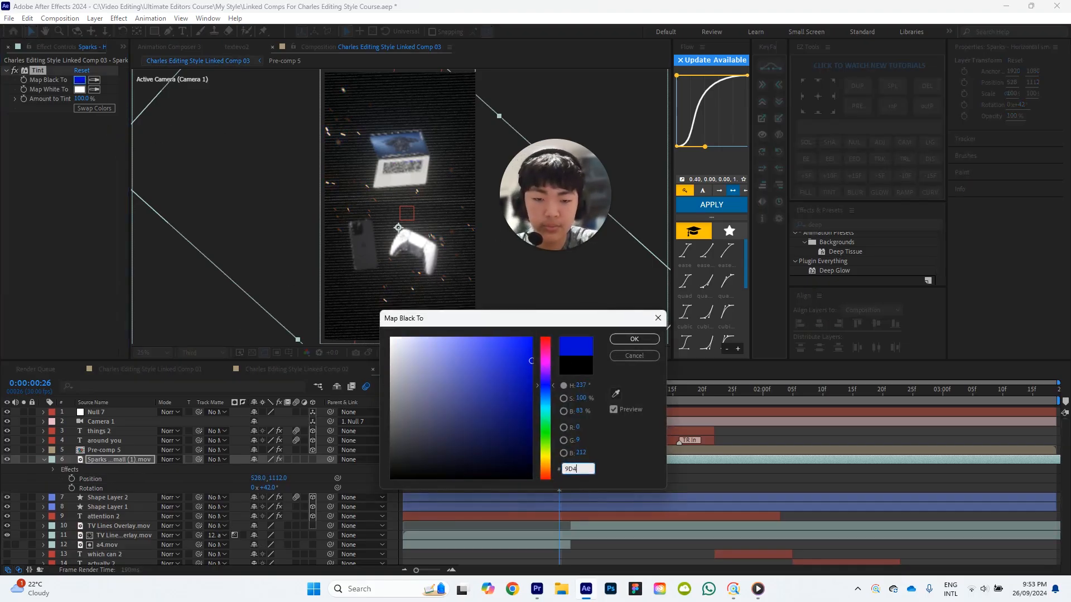
key(Return)
click(79, 89)
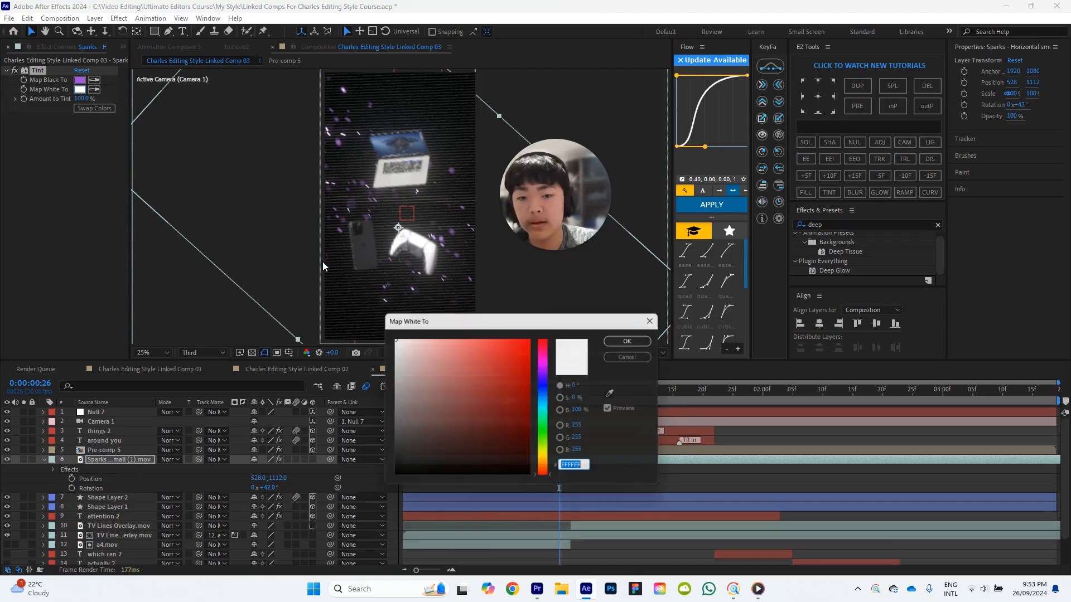
text(9d4edd)
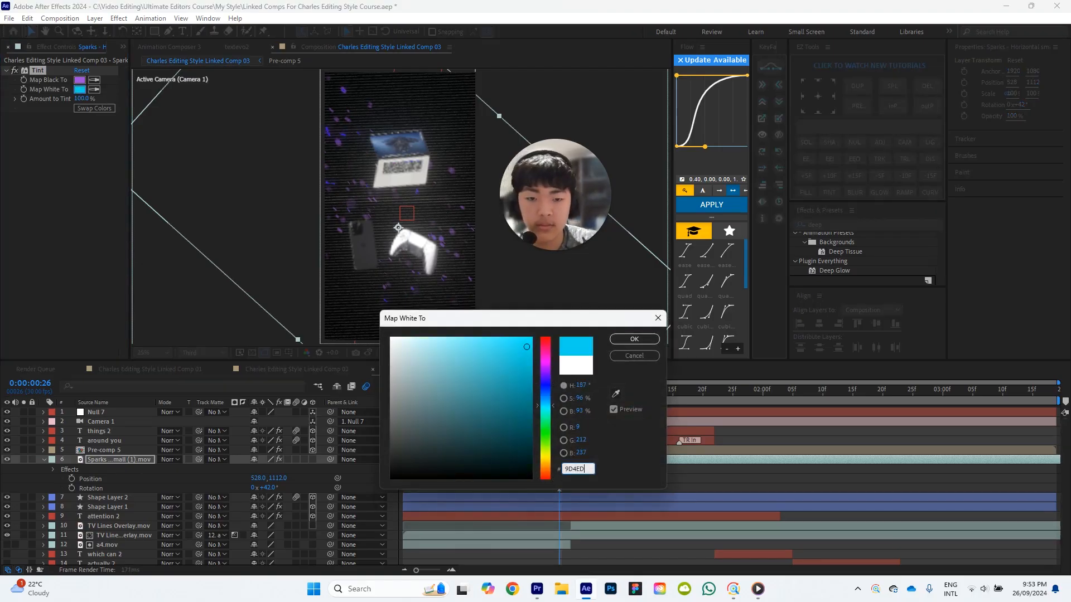
key(Return)
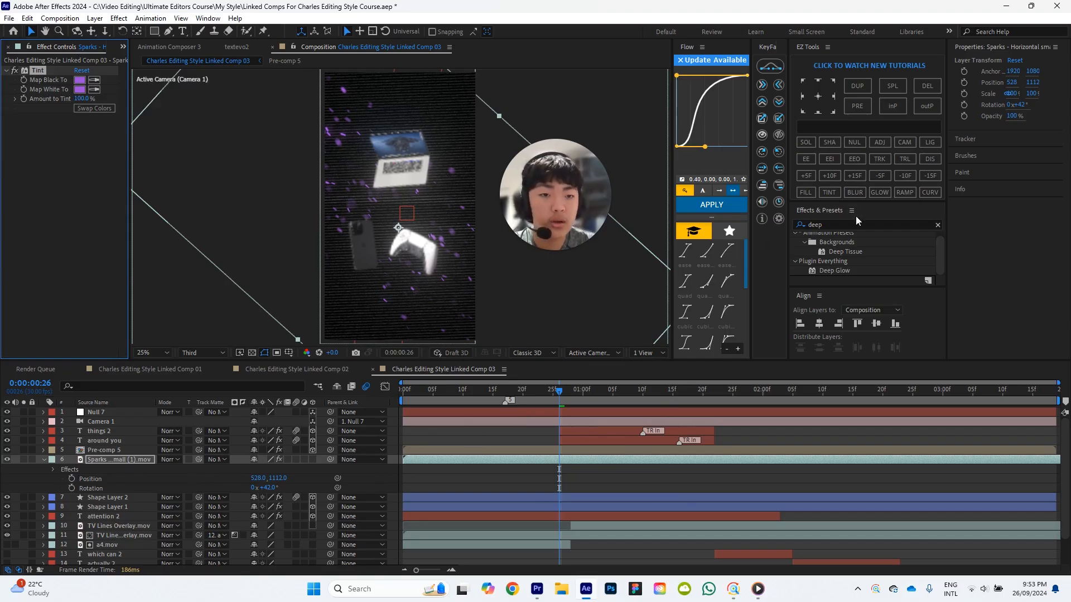
Apply Deep Glow to the sparks layer and set its Exposure to 0.60.
drag(834, 270, 119, 459)
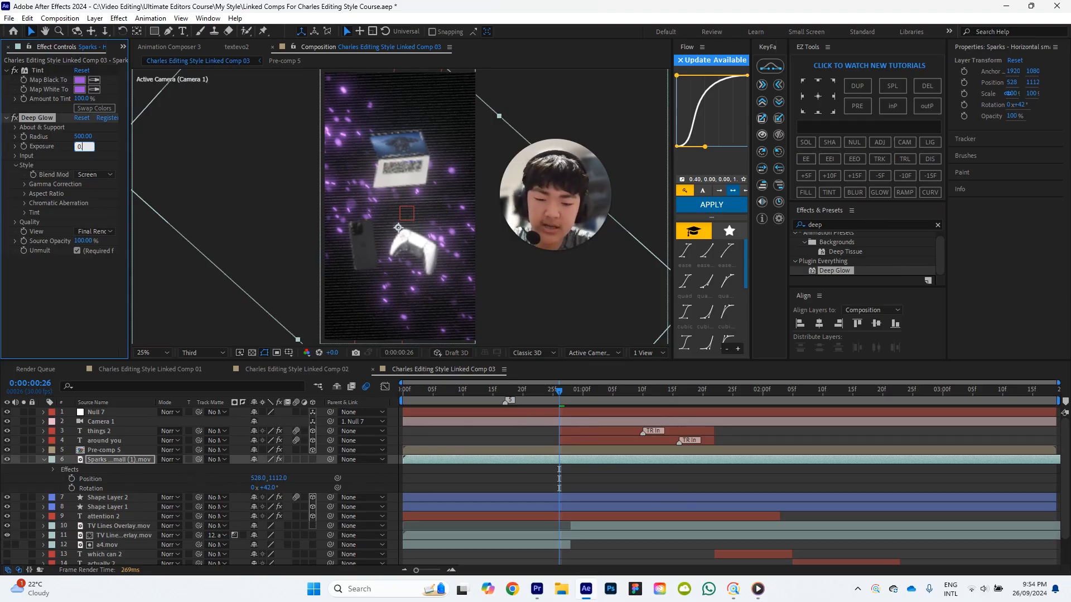
key(Return)
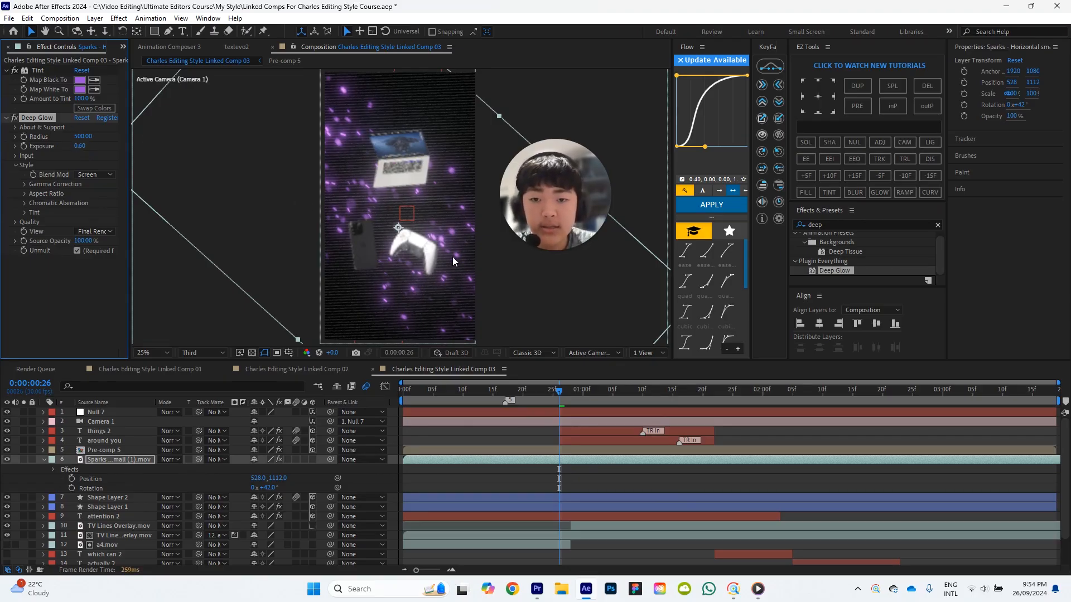
click(519, 431)
Move the sparks layer to start at 0:00:00:26, check it against the text, and save the project.
drag(530, 397, 555, 412)
drag(441, 460, 595, 462)
drag(556, 392, 632, 396)
click(653, 397)
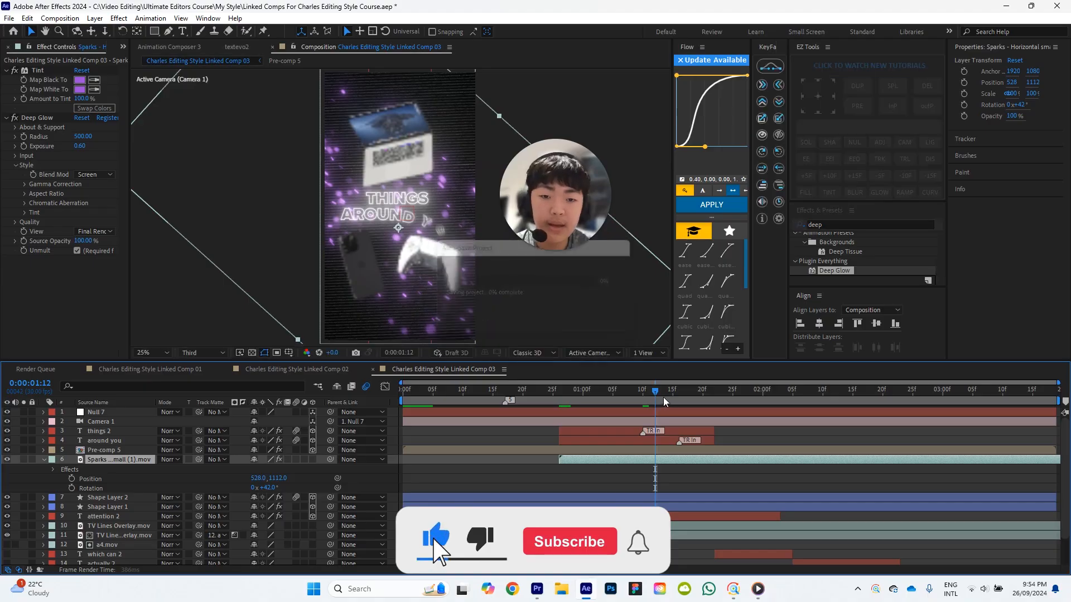
click(673, 394)
key(ctrl+s)
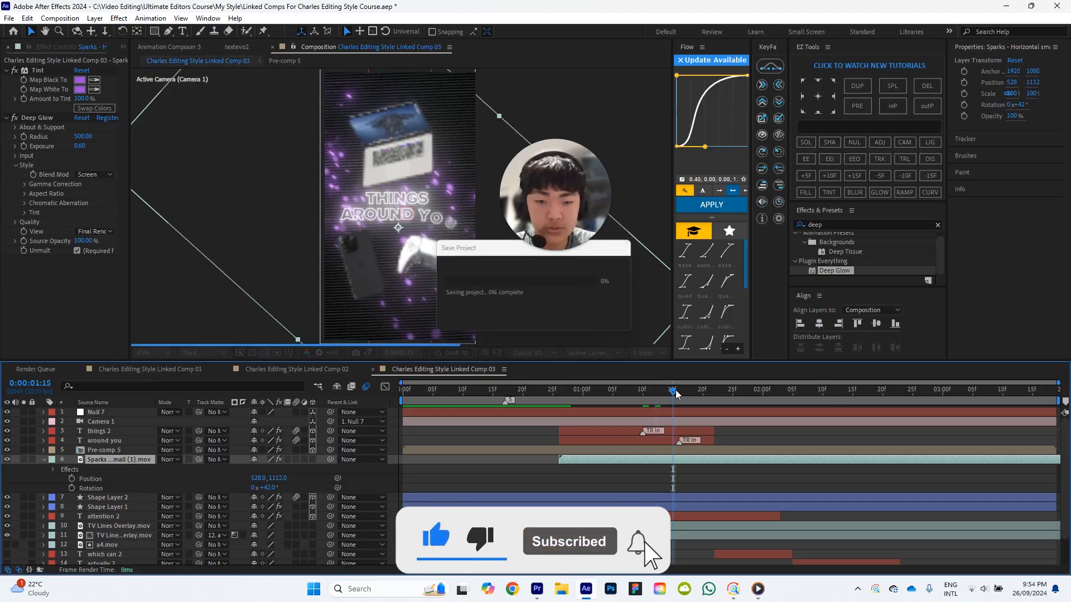
drag(673, 394, 559, 406)
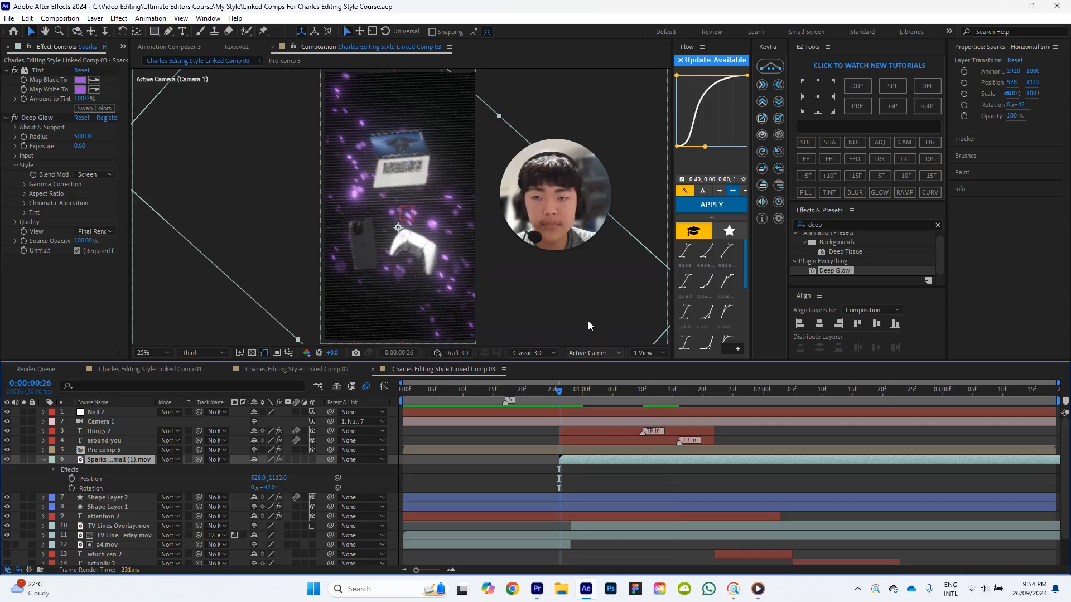
Add a full-layer rectangular mask to the sparks layer and set its Mask Feather to 200 pixels.
key(comma)
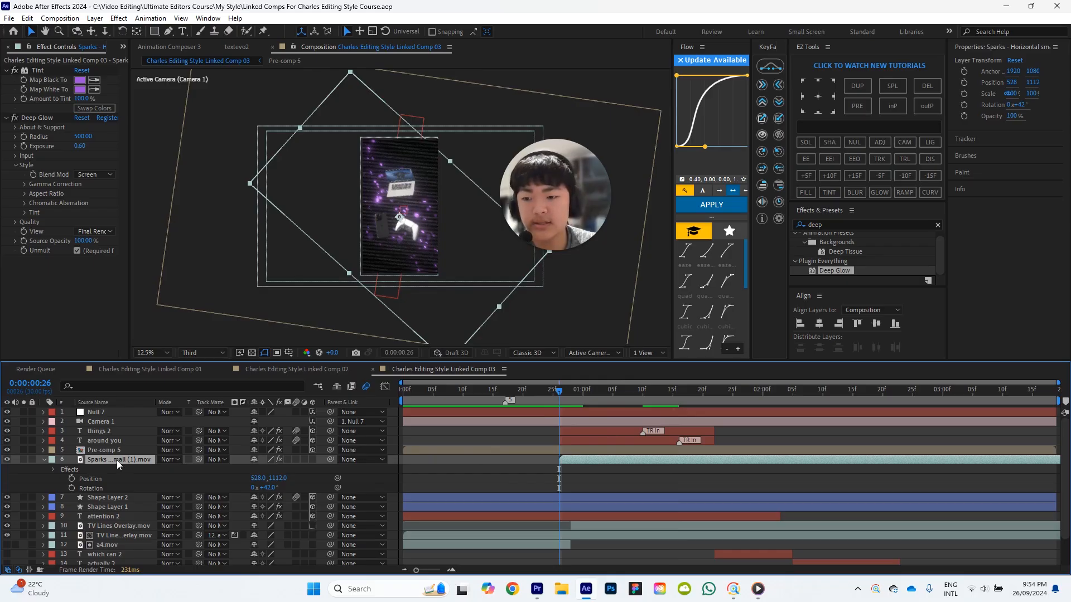
double_click(154, 31)
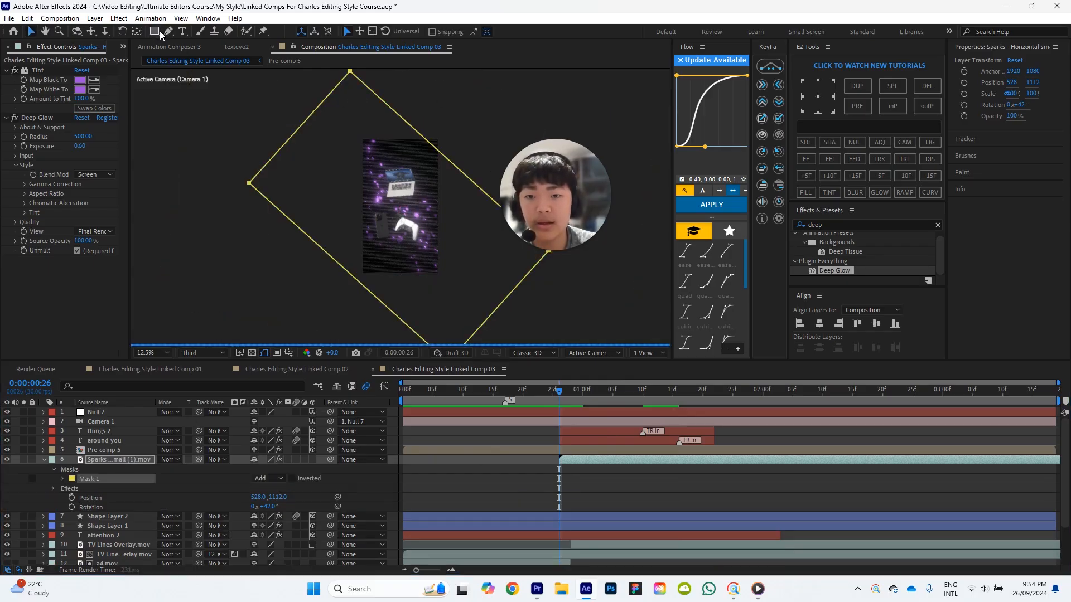
click(90, 481)
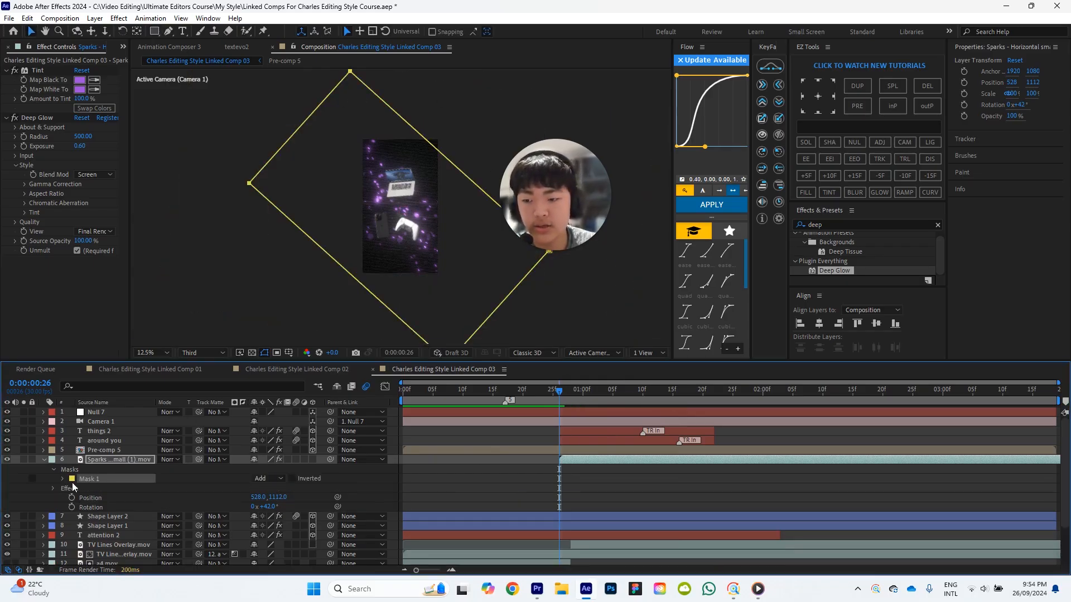
click(61, 479)
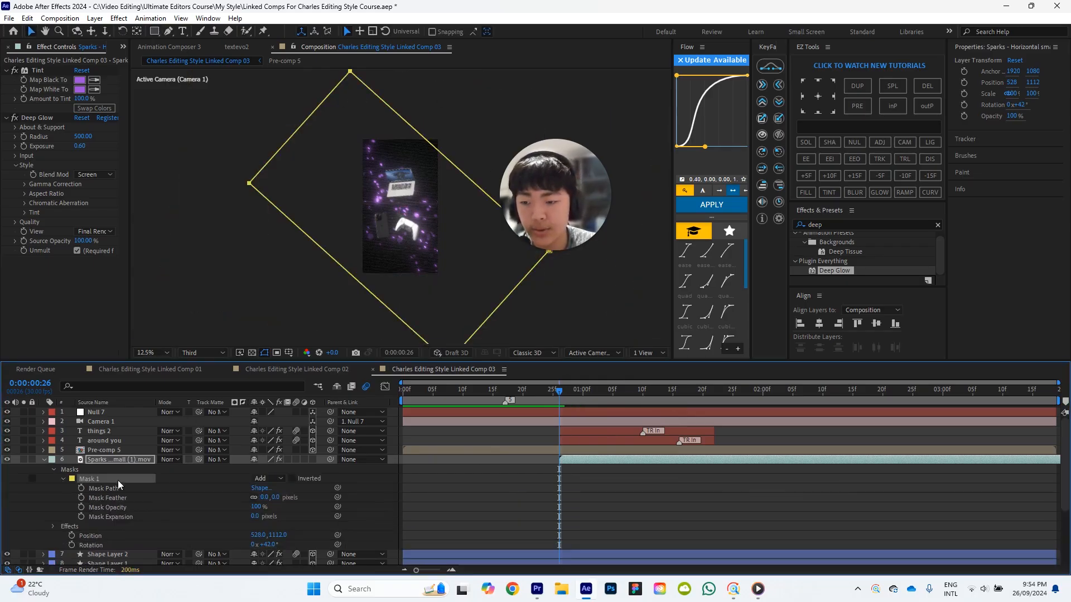
click(275, 497)
text(200)
key(Return)
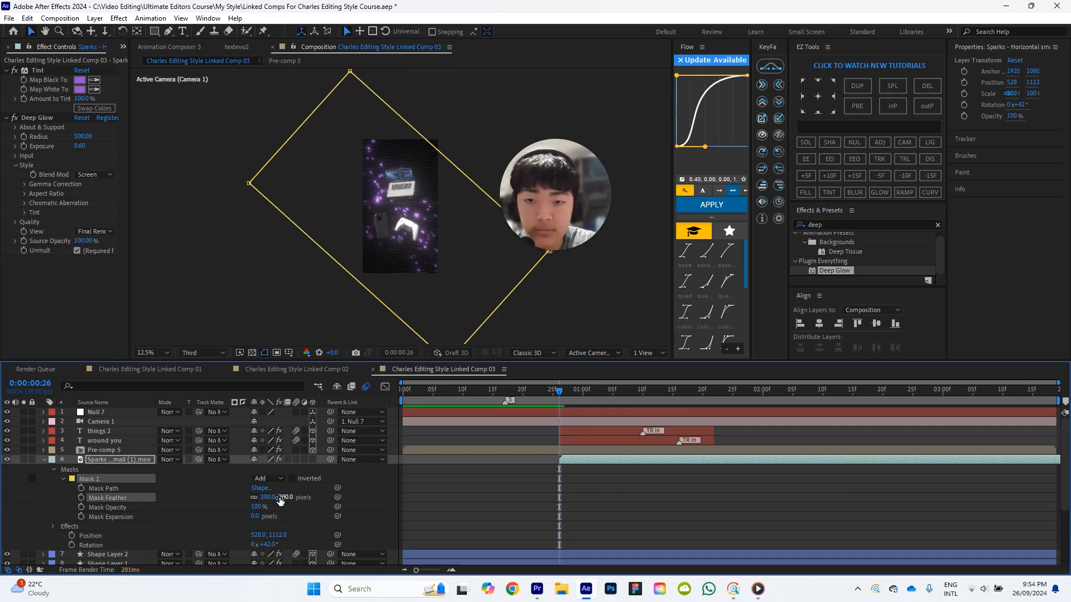
click(544, 489)
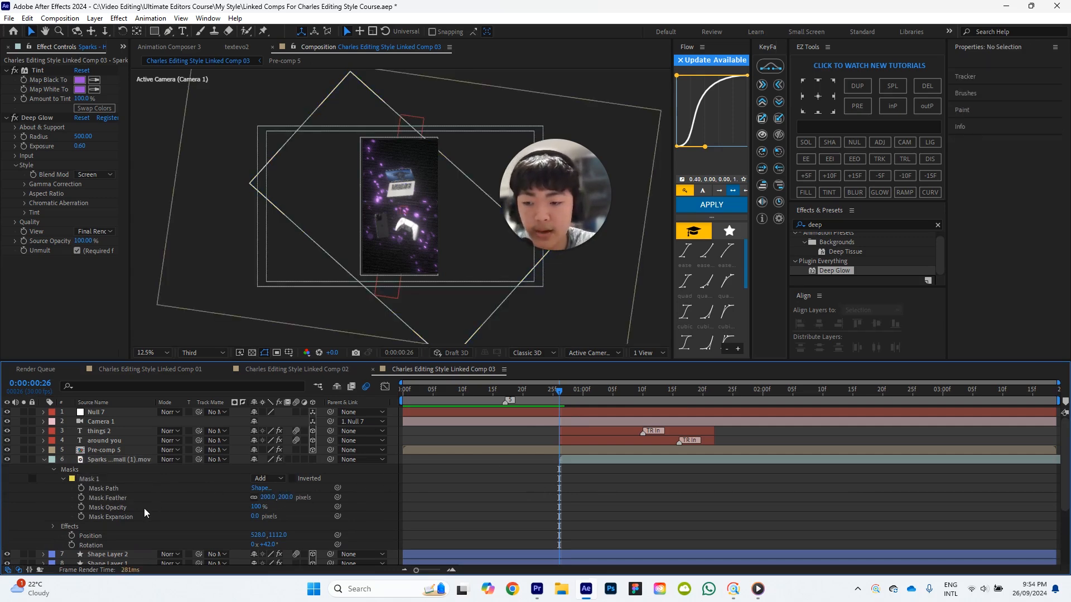
Start Mask Path keyframing on the sparks layer's Mask 1 and place the keyframe at 0:00:01:08.
click(115, 487)
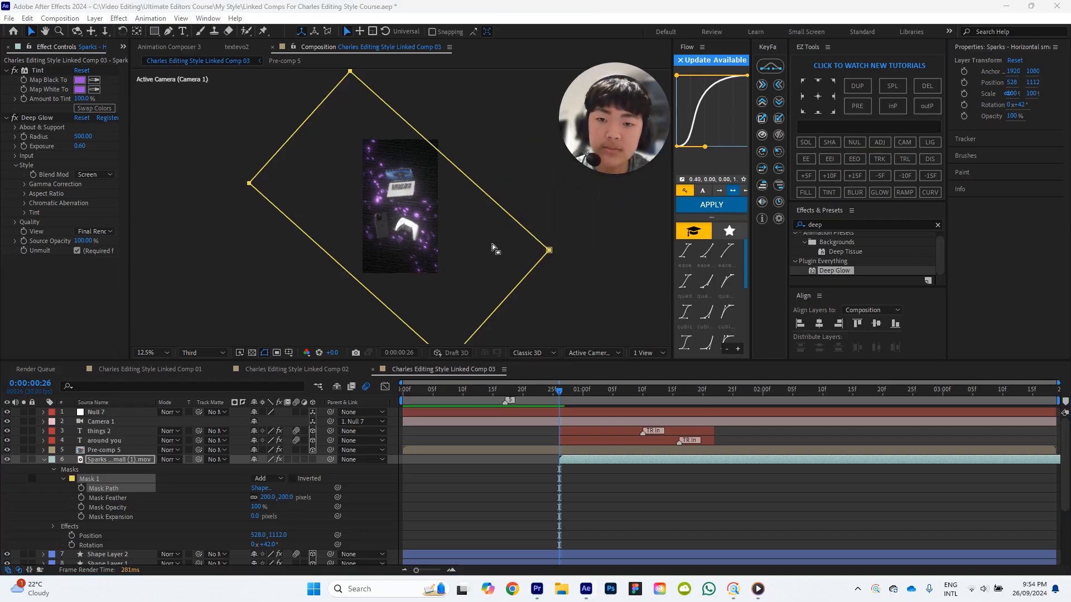
key(comma)
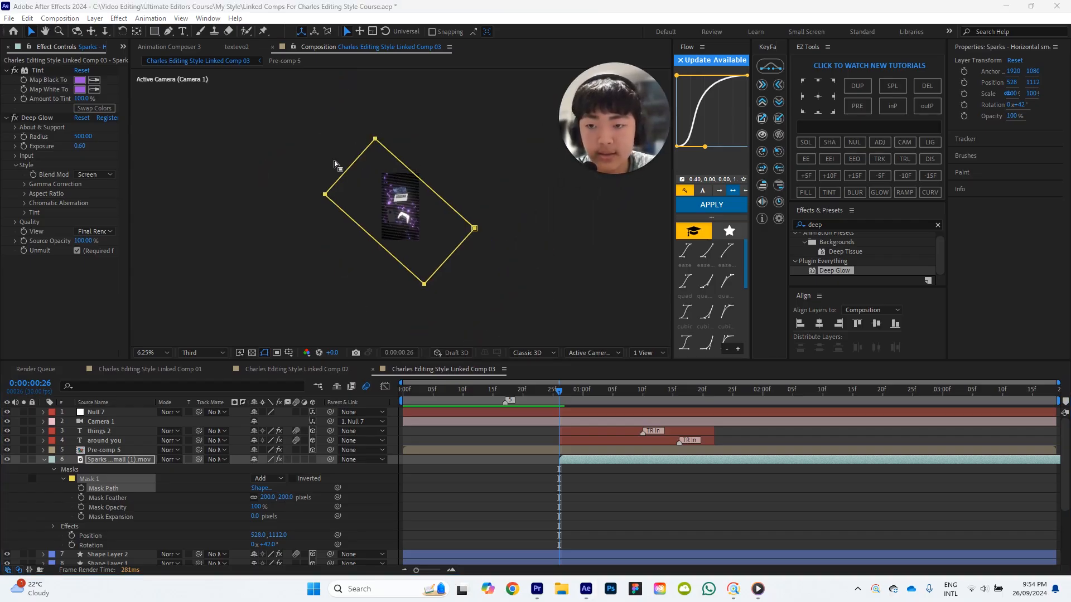
drag(299, 117, 513, 305)
key(period)
key(period)
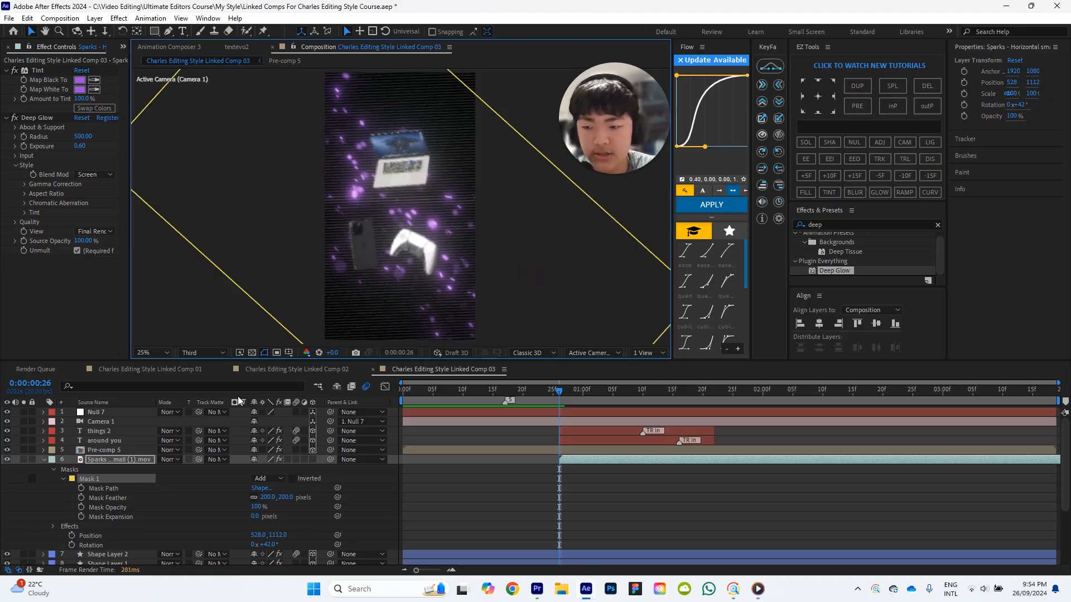
click(80, 487)
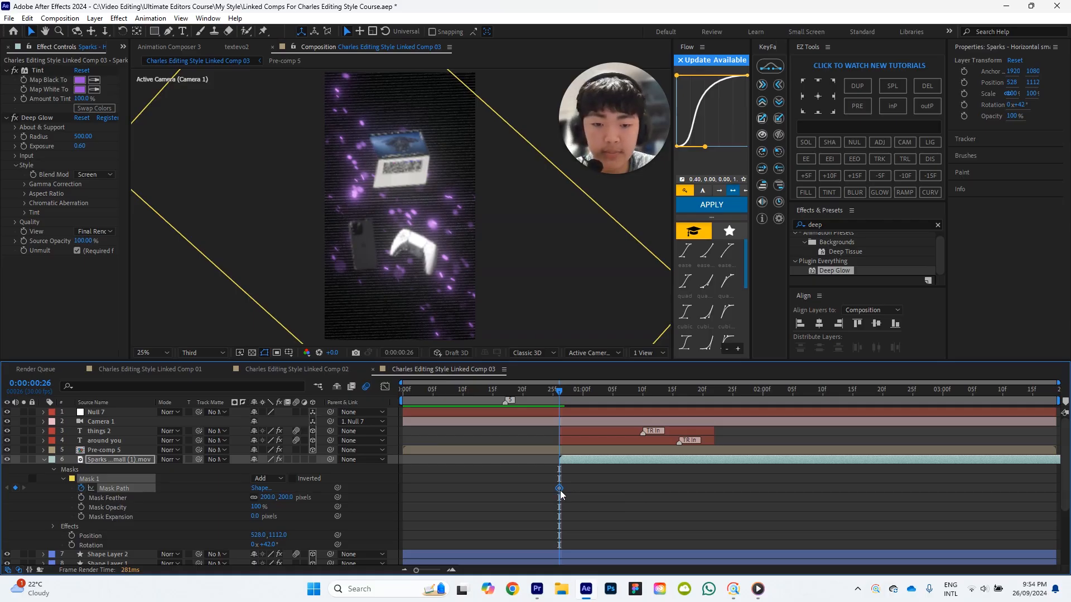
drag(608, 497, 630, 488)
At 0:00:00:26, move the entire sparks mask diagonally down and right until it lies outside the frame.
scroll(539, 291, down, 2)
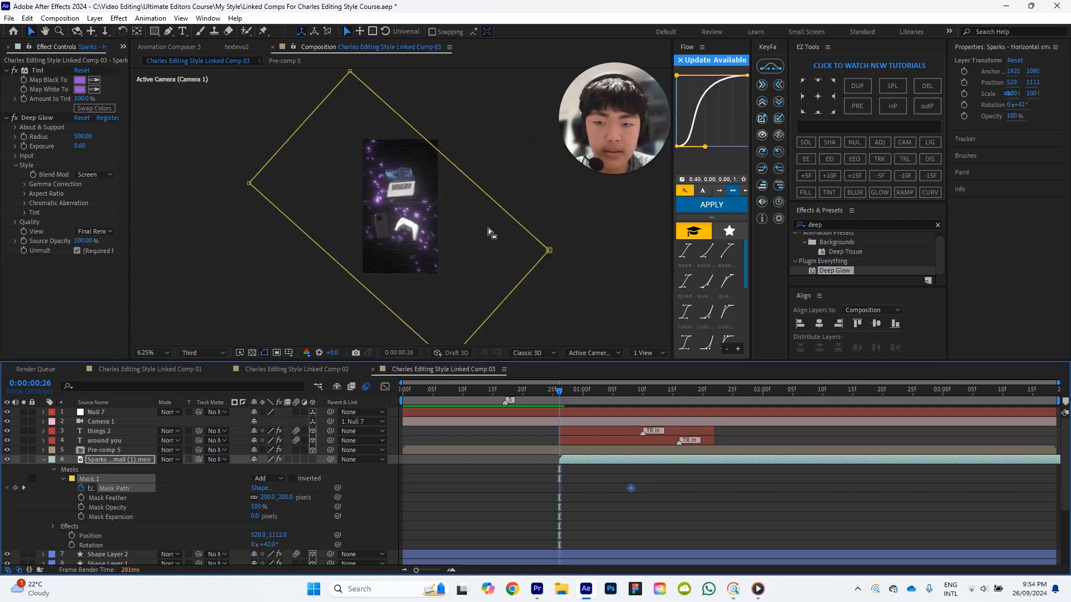
drag(435, 229, 472, 263)
click(390, 135)
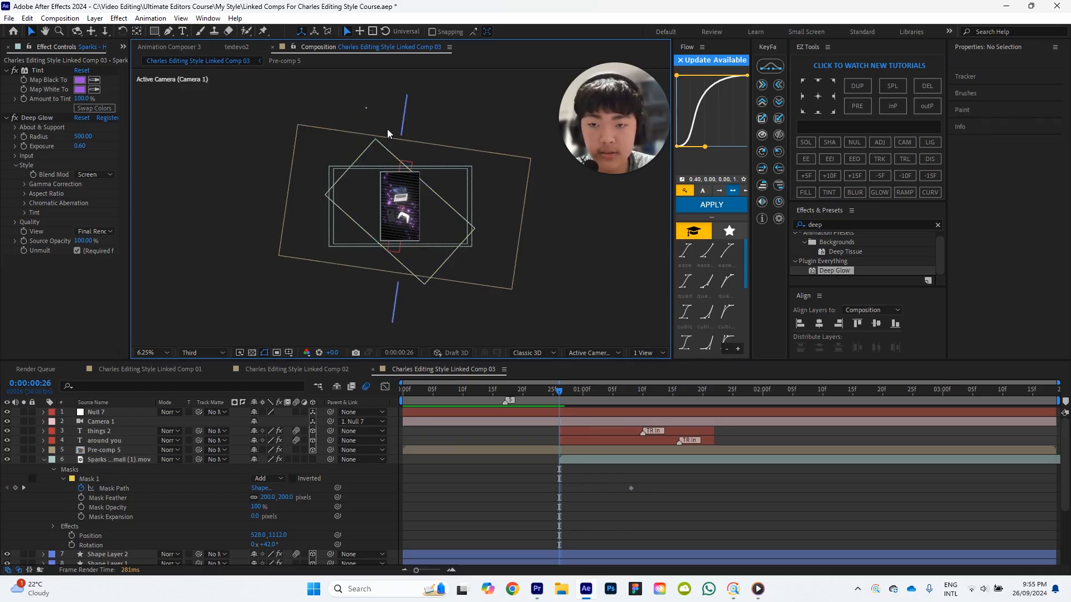
click(121, 478)
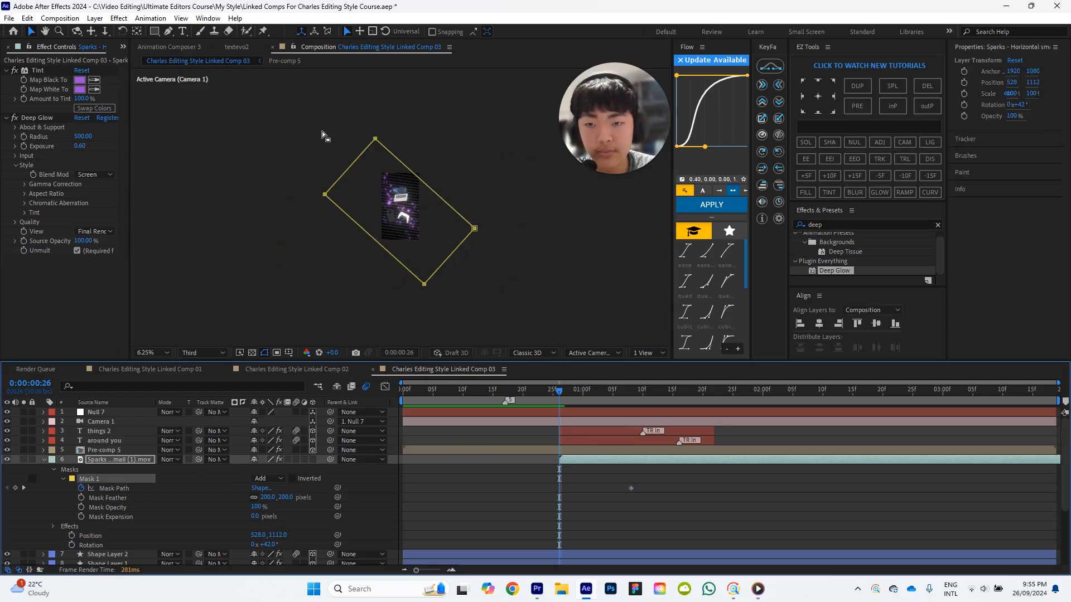
drag(302, 115, 505, 319)
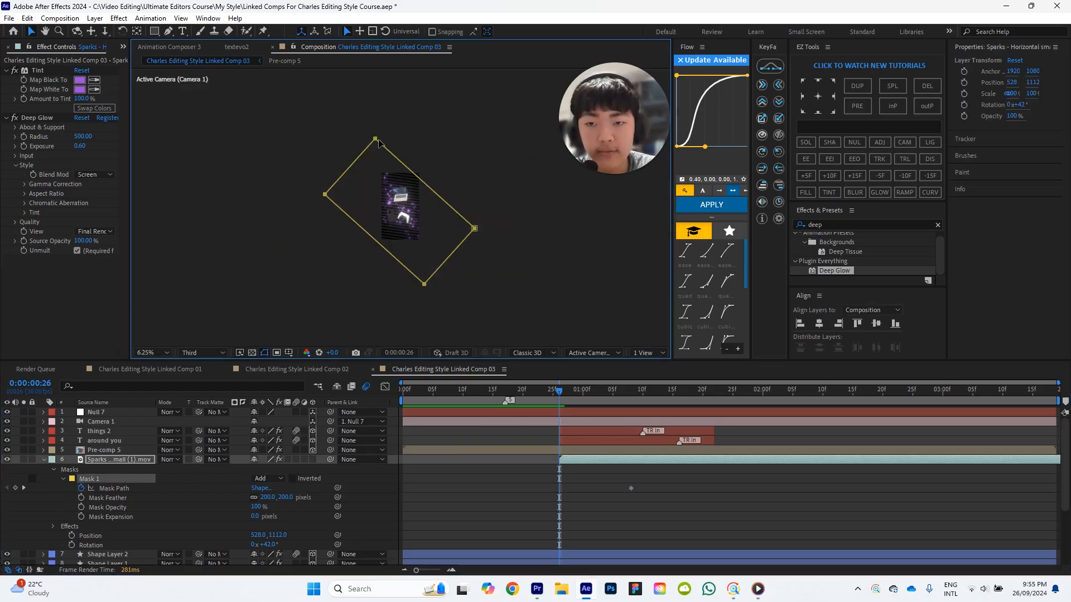
drag(377, 142, 434, 193)
drag(441, 206, 448, 212)
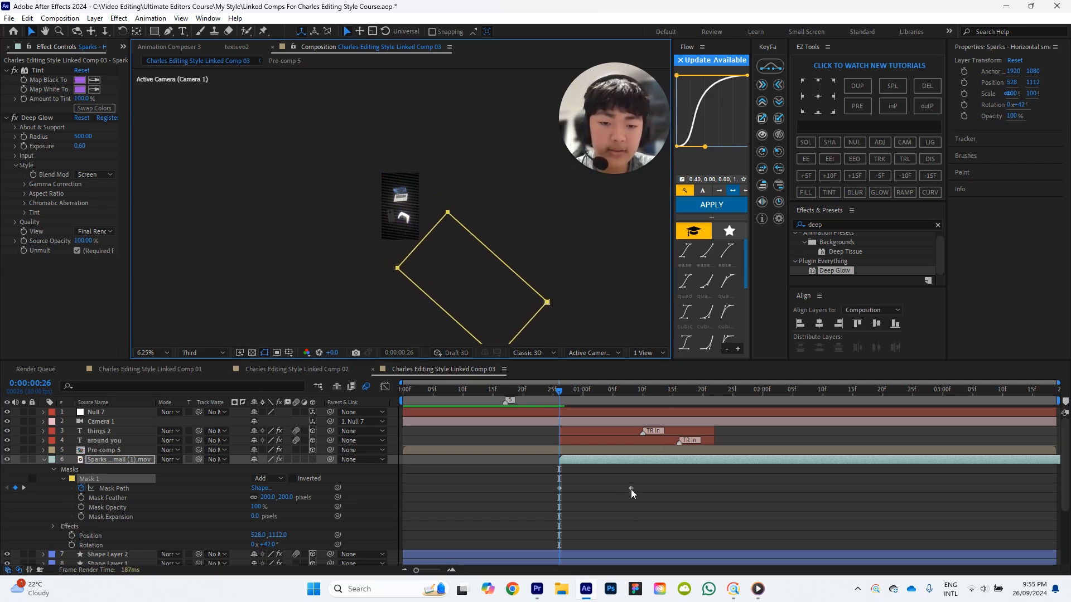
Move the sparks layer's second Mask Path keyframe to 0:00:01:22 and go to that frame.
key(k)
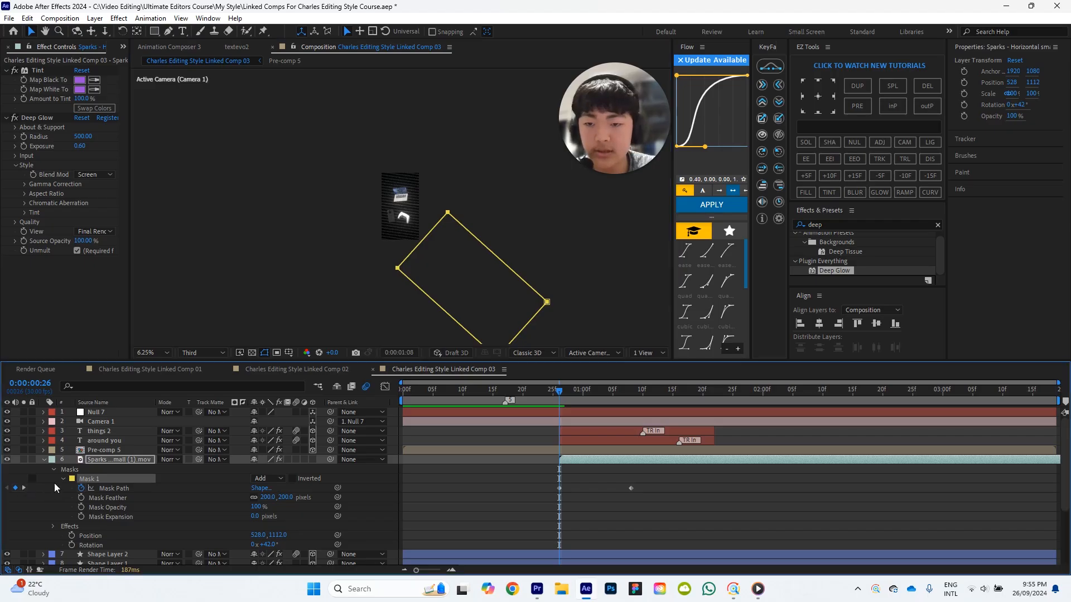
key(period)
key(period)
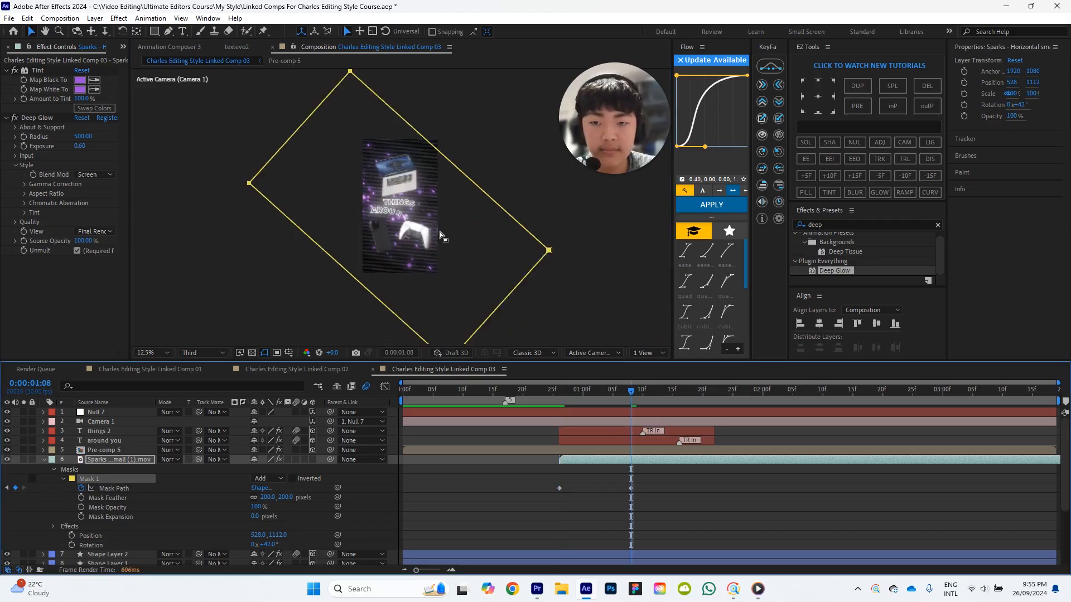
key(comma)
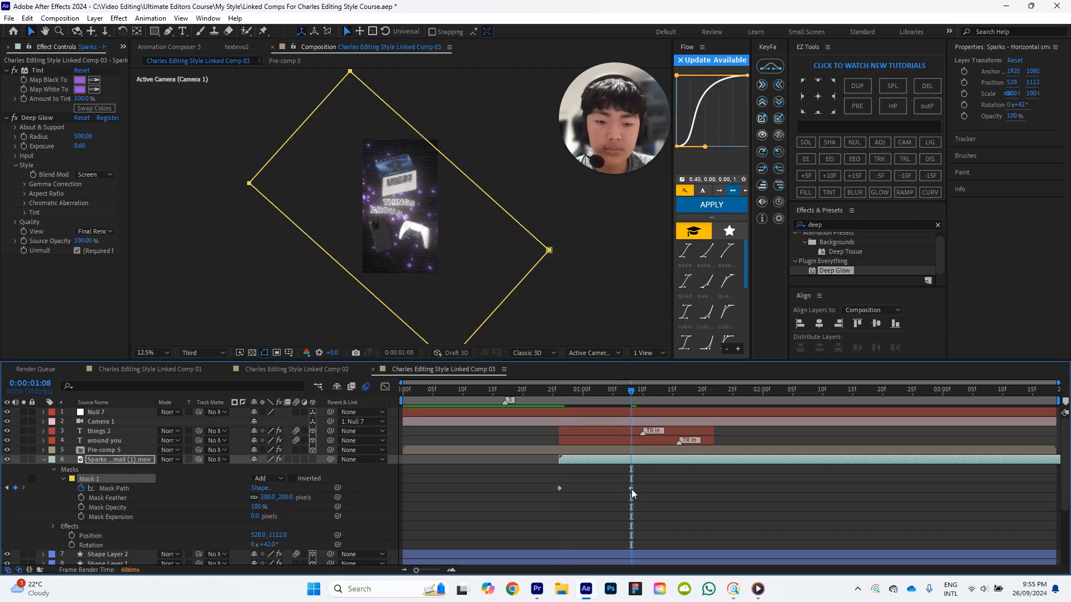
drag(631, 488, 714, 488)
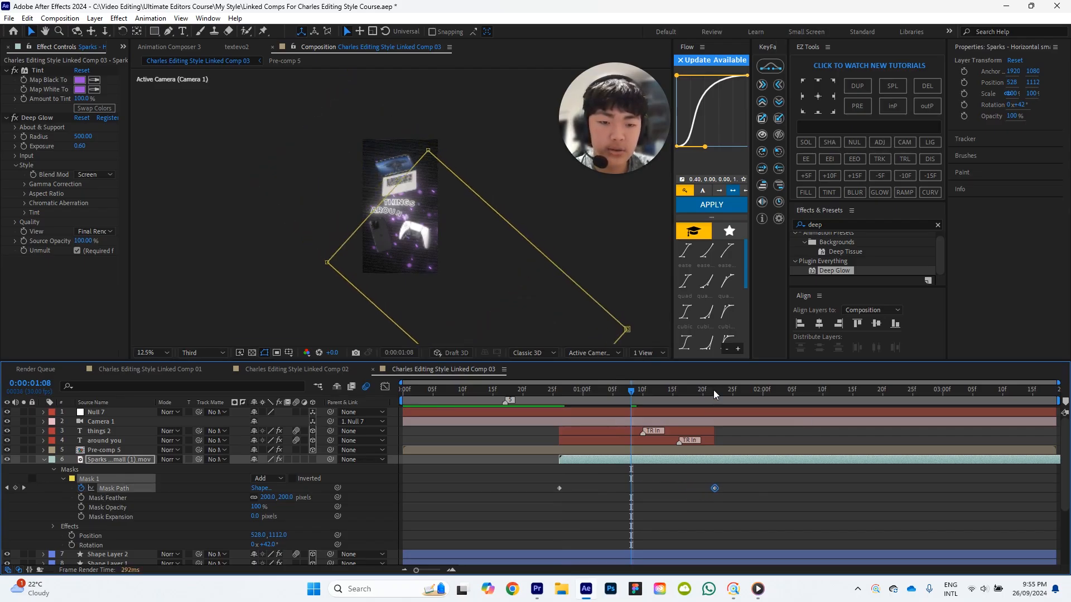
click(715, 390)
At 0:00:01:22, move the entire sparks mask diagonally up and left until it lies outside the frame.
key(comma)
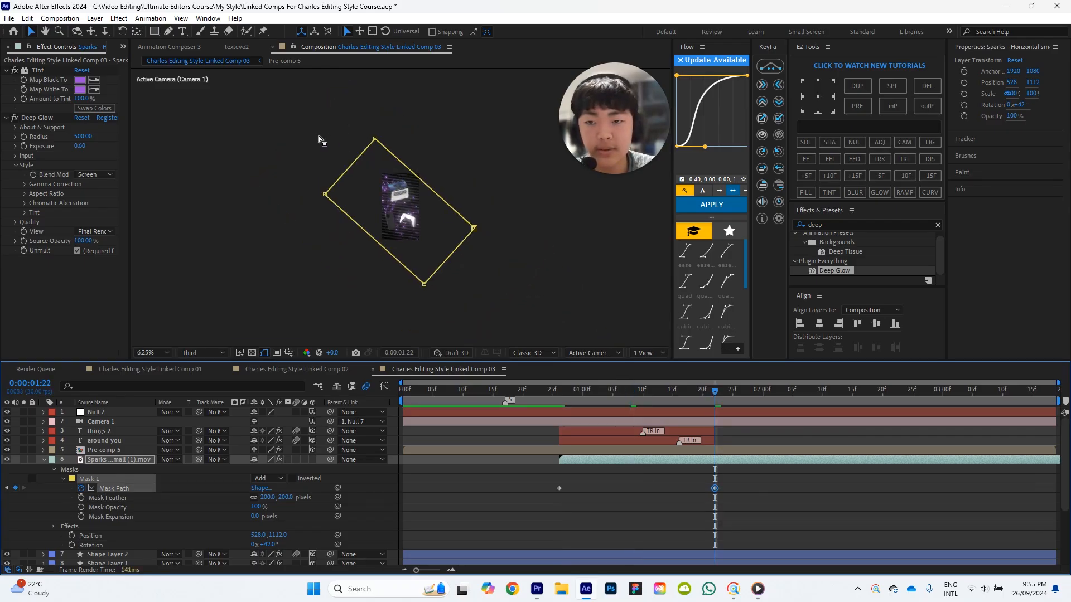
drag(293, 129, 502, 298)
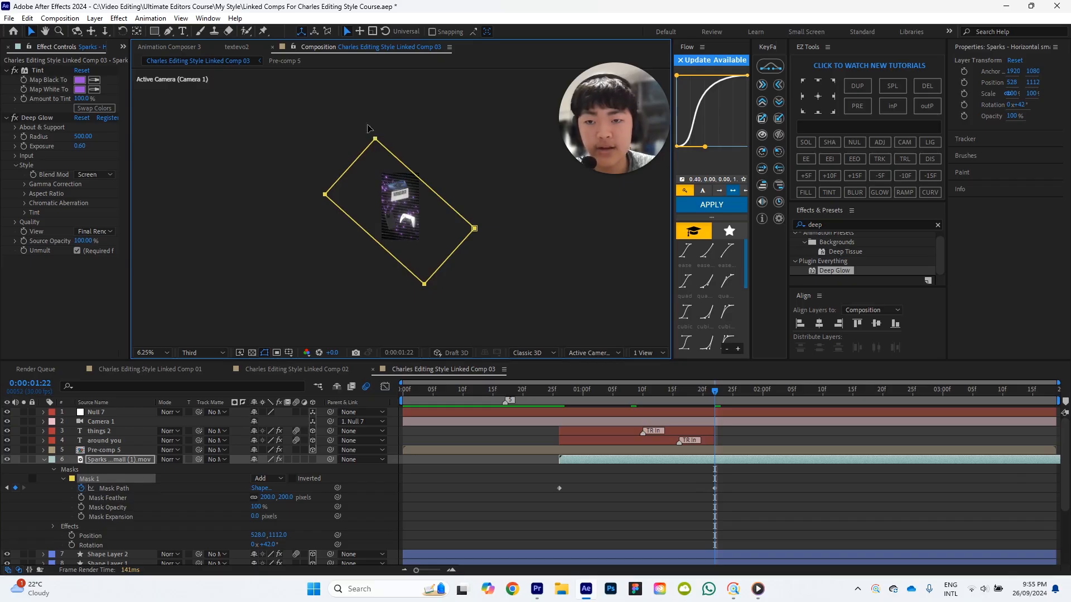
drag(371, 137, 305, 53)
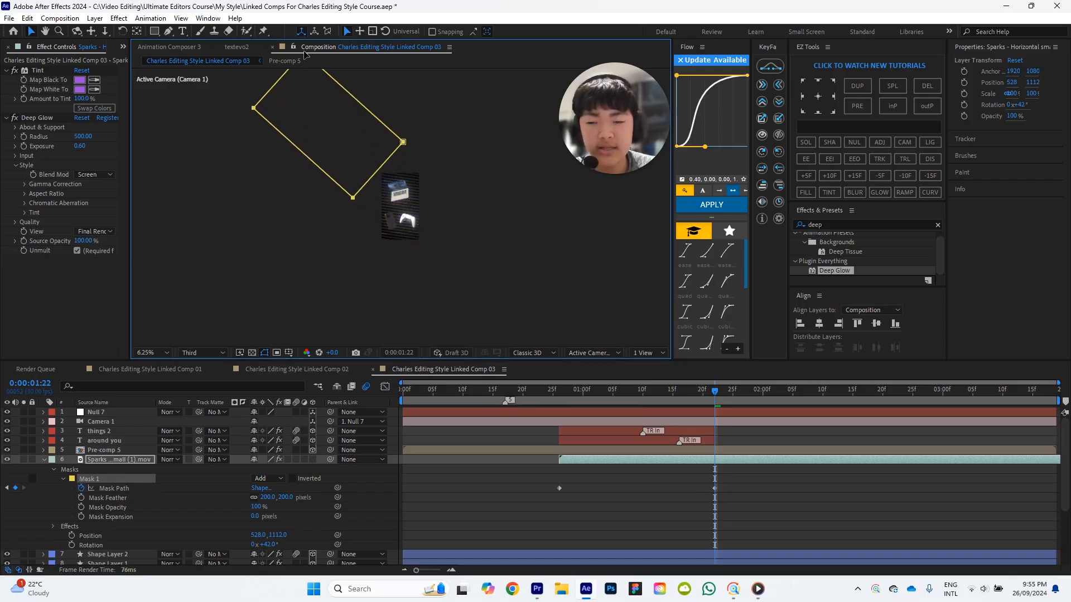
click(795, 476)
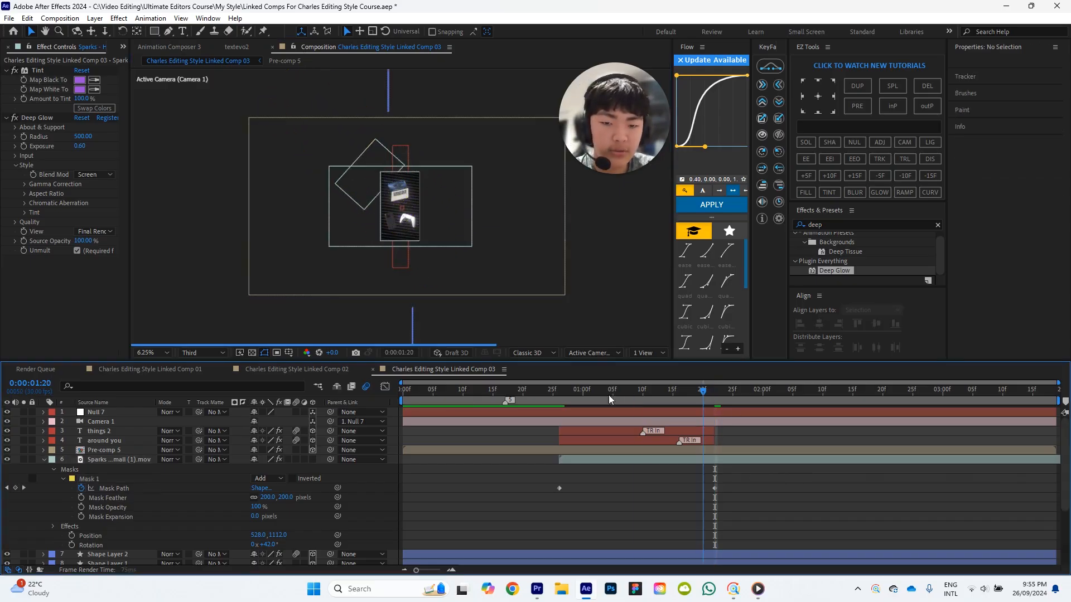
Fit the composition in the viewer and preview the sparks mask sweep from just before 0:00:00:26.
click(552, 393)
click(156, 353)
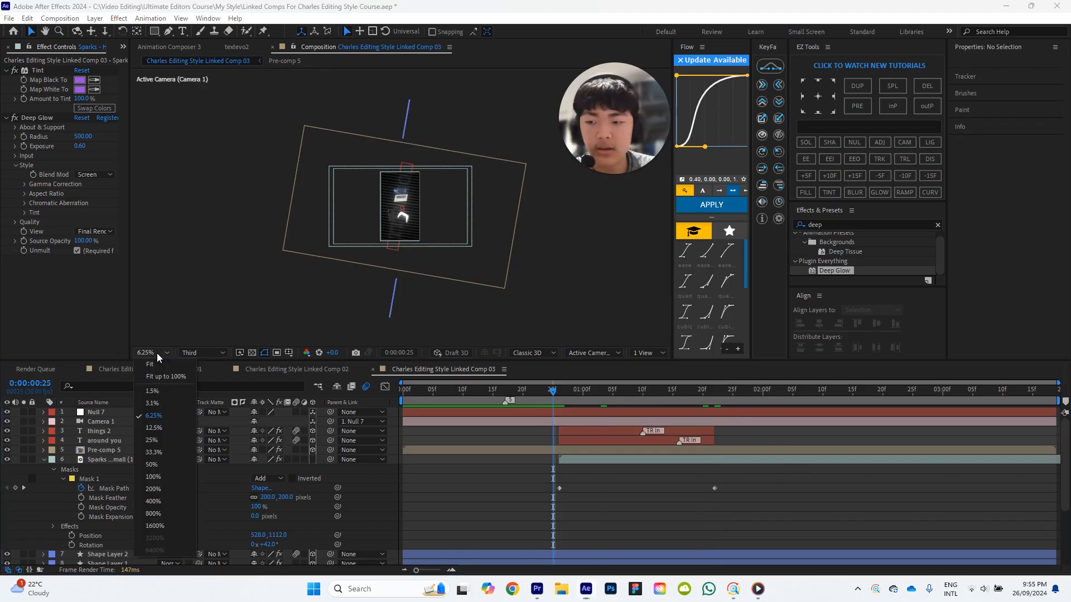
click(169, 364)
drag(599, 132, 553, 221)
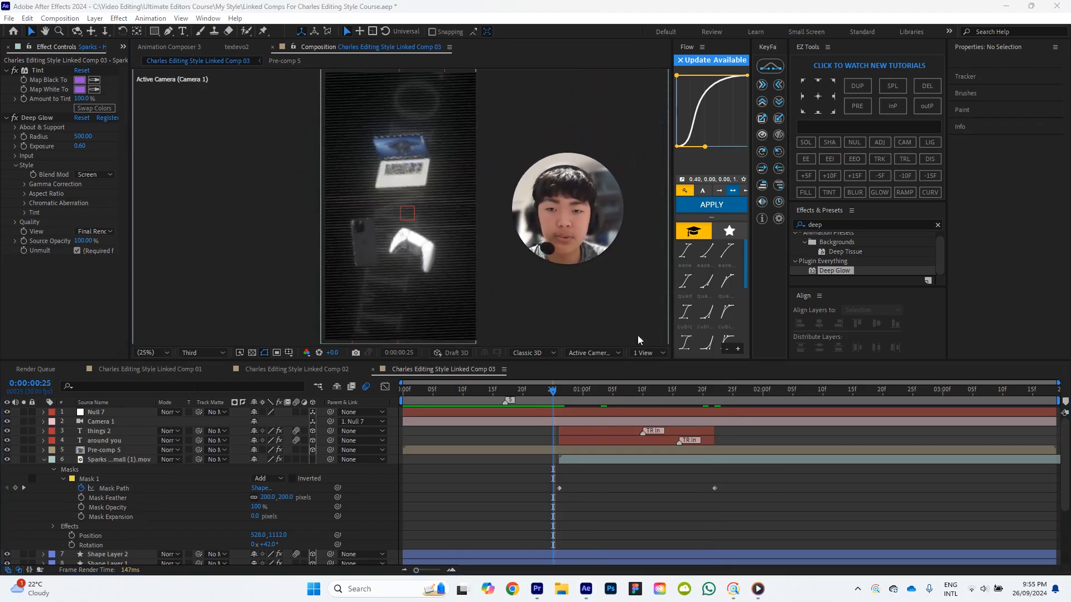
click(796, 496)
key(space)
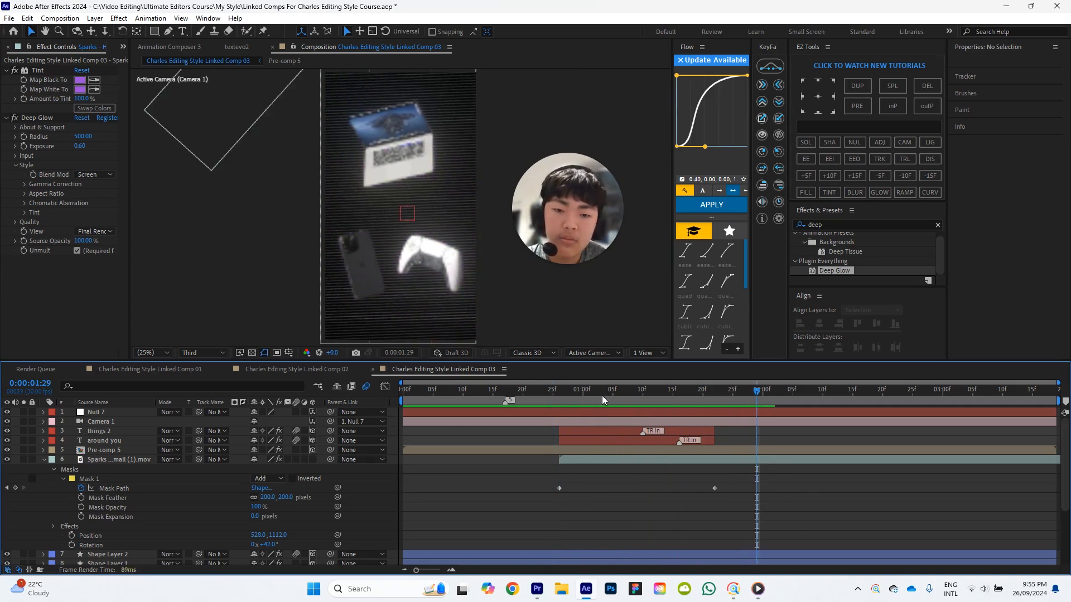
click(536, 396)
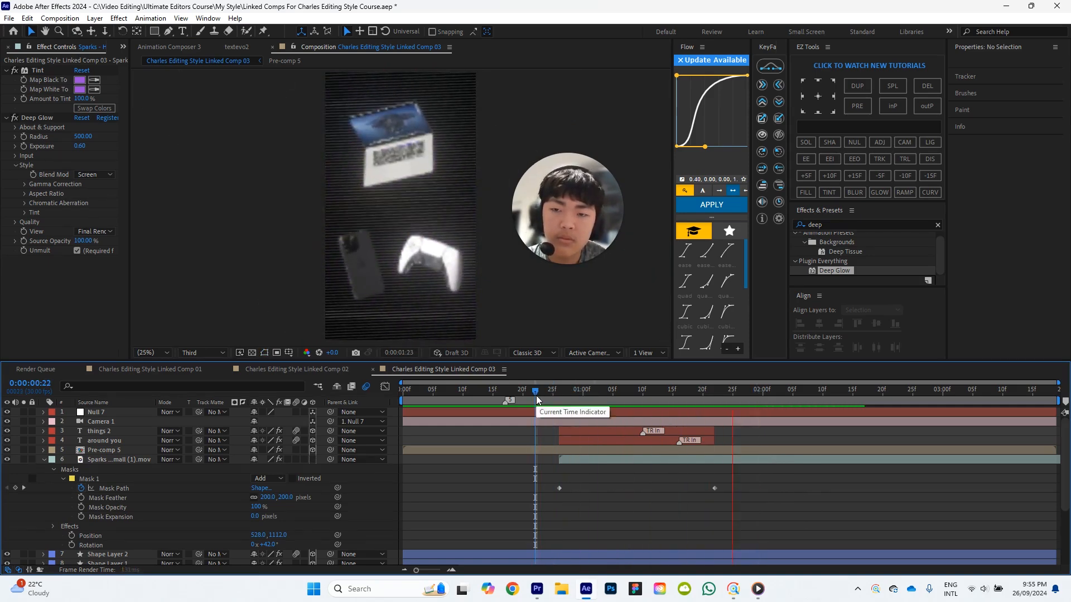
drag(570, 396, 545, 397)
key(space)
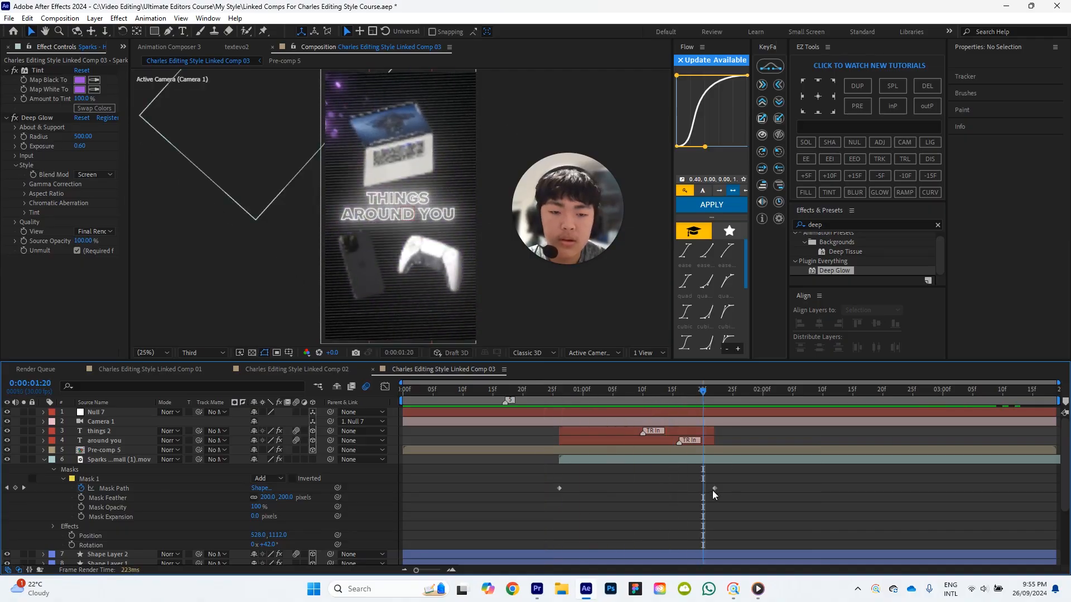
Move the sparks layer's last Mask Path keyframe earlier to 0:00:01:15 and preview the faster sweep from 0:00:00:24.
drag(715, 487, 673, 488)
drag(698, 402, 563, 408)
click(552, 391)
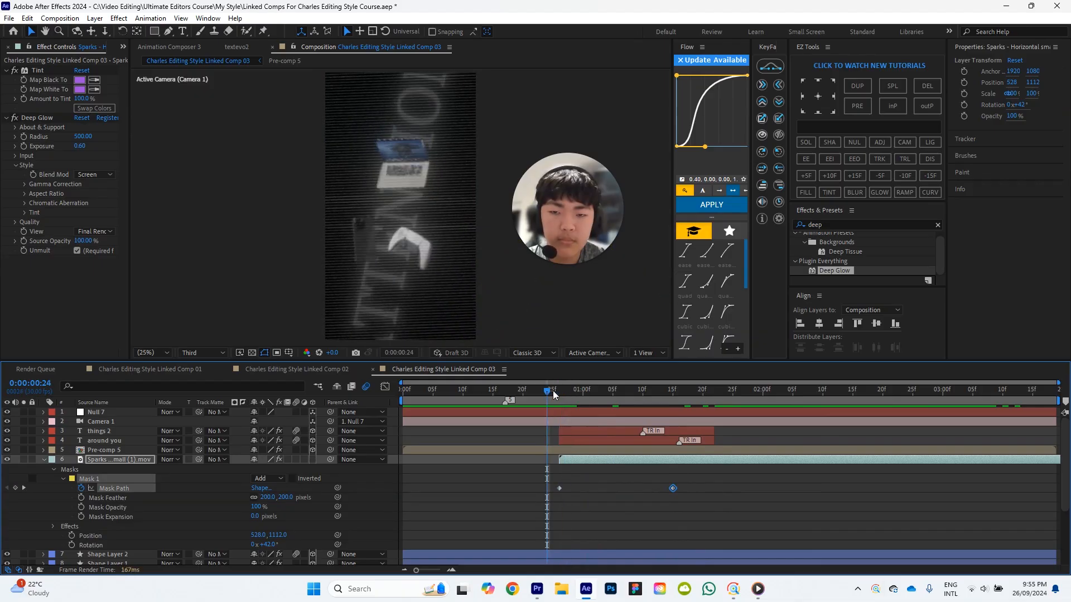
key(space)
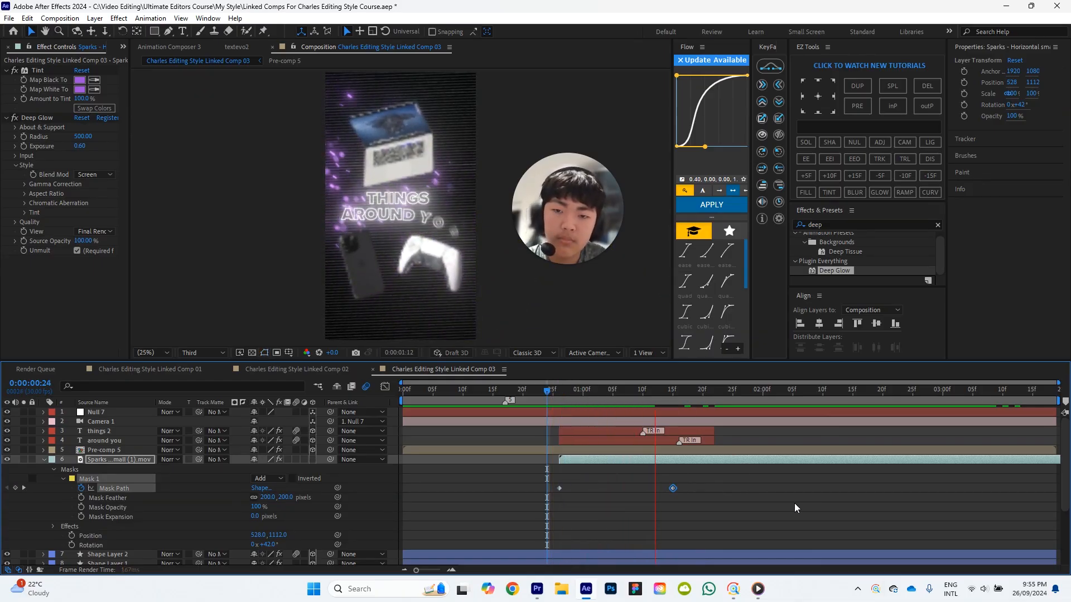
key(space)
drag(607, 397, 546, 397)
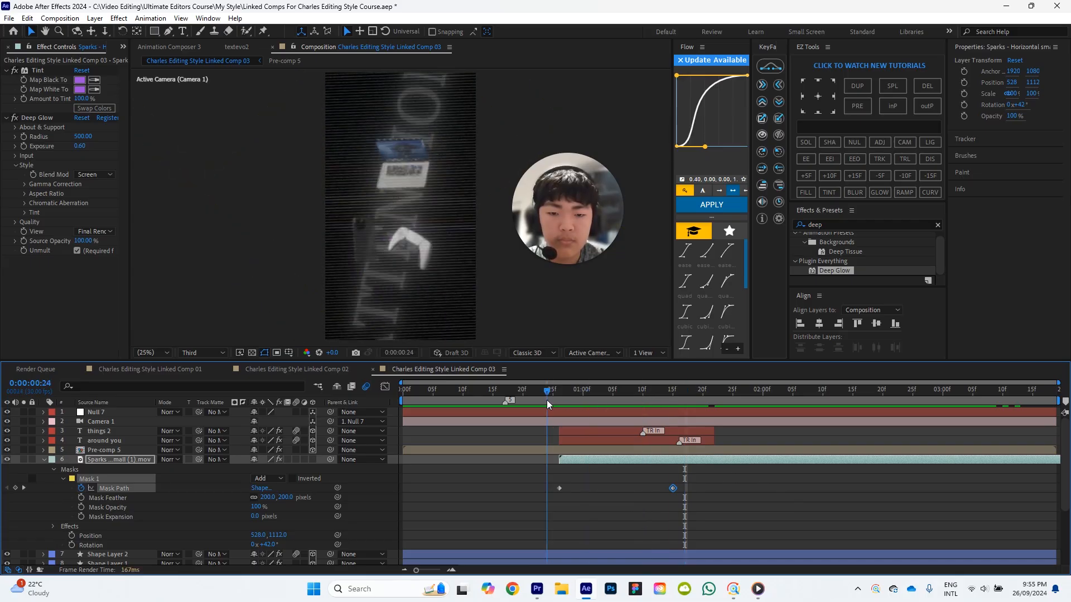
key(space)
key(space)
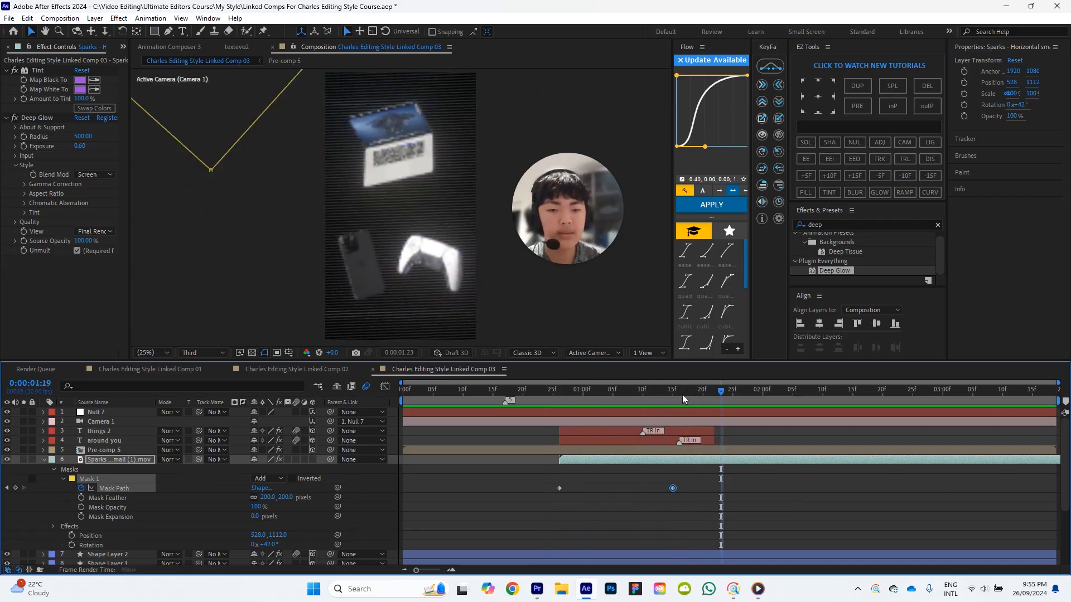
Check the timing against the "which can 2" layer and extend the "things 2" and "around you" layers to end at about 0:00:01:26.
click(678, 391)
drag(681, 390, 711, 391)
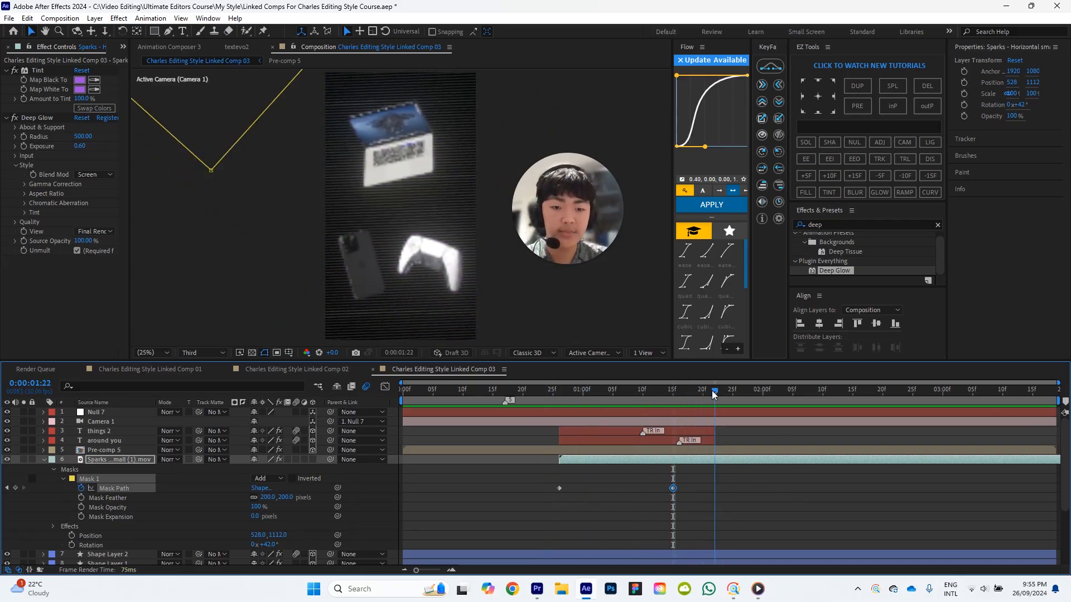
scroll(743, 490, down, 4)
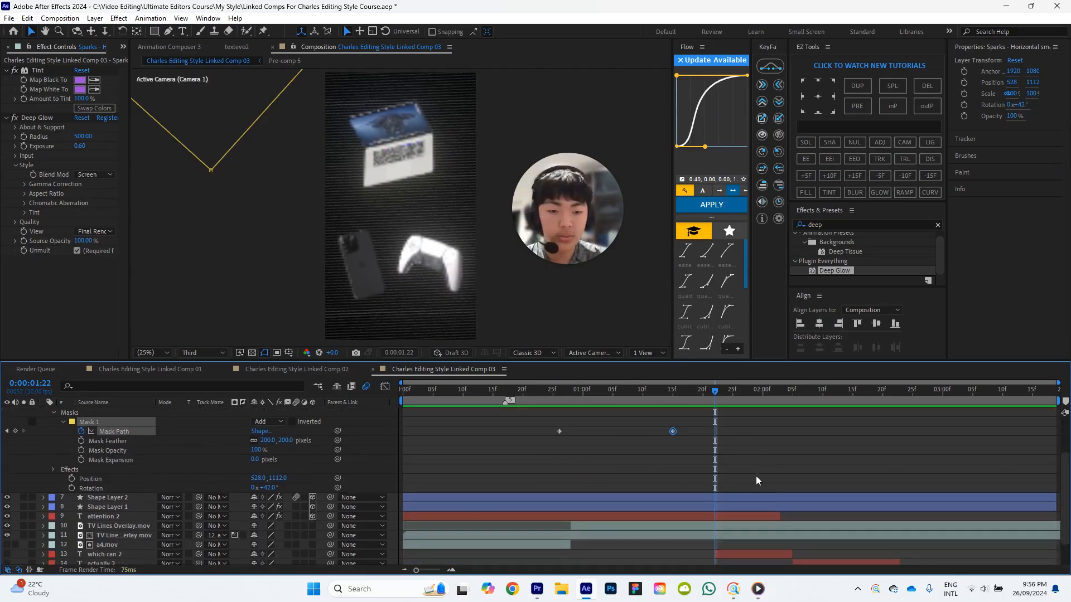
click(750, 521)
scroll(794, 491, up, 4)
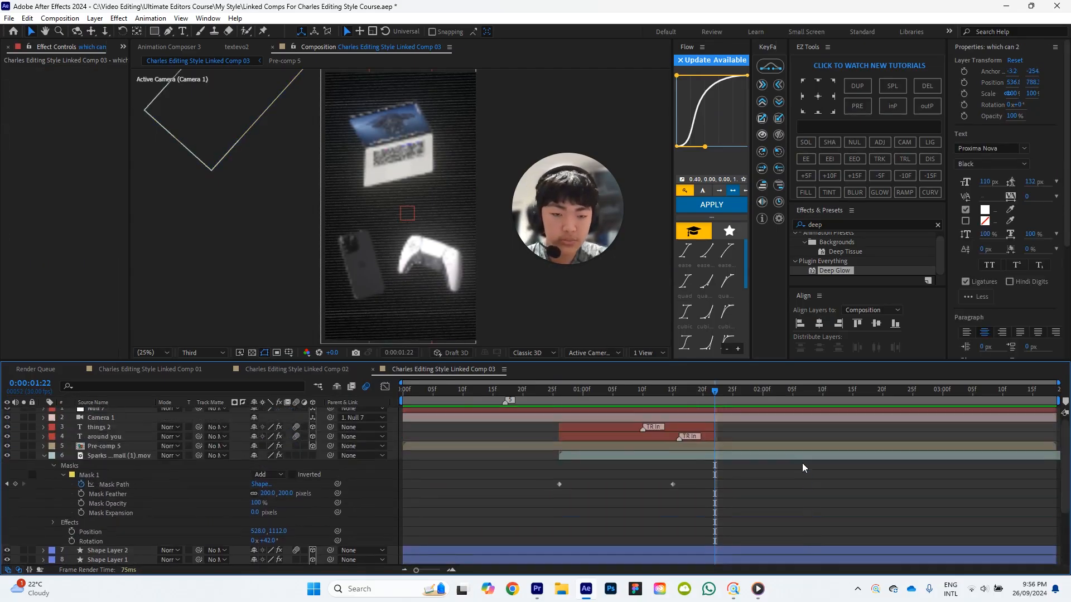
click(708, 433)
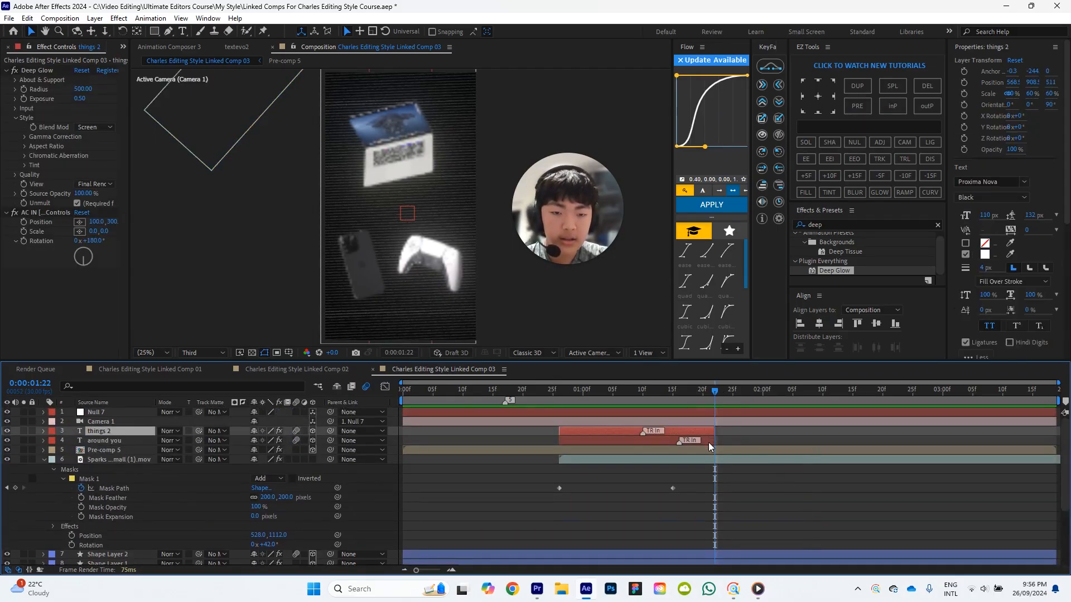
shift+click(708, 441)
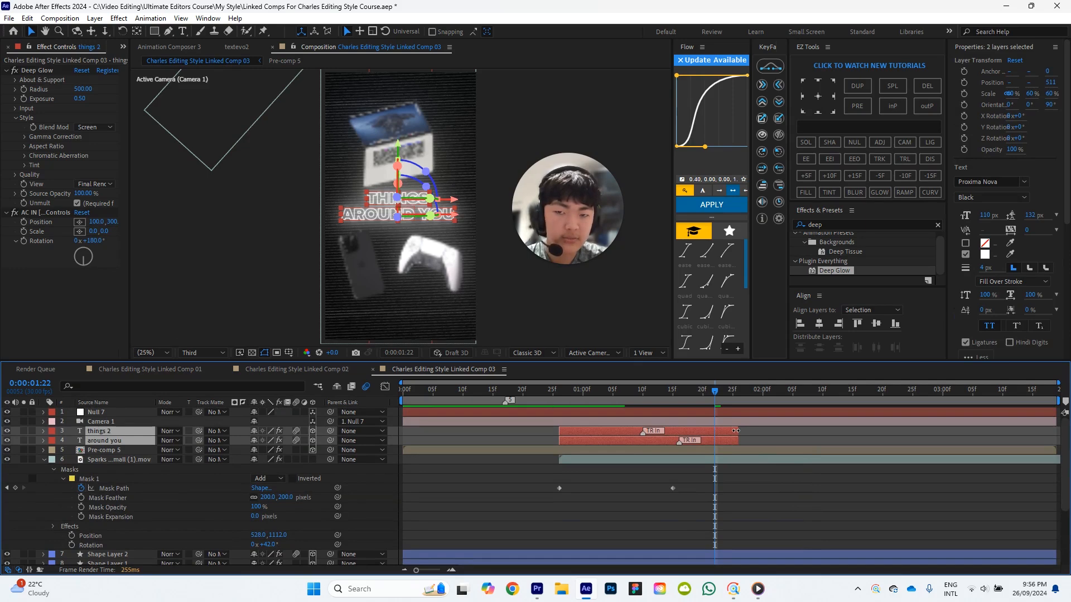
drag(727, 431, 736, 431)
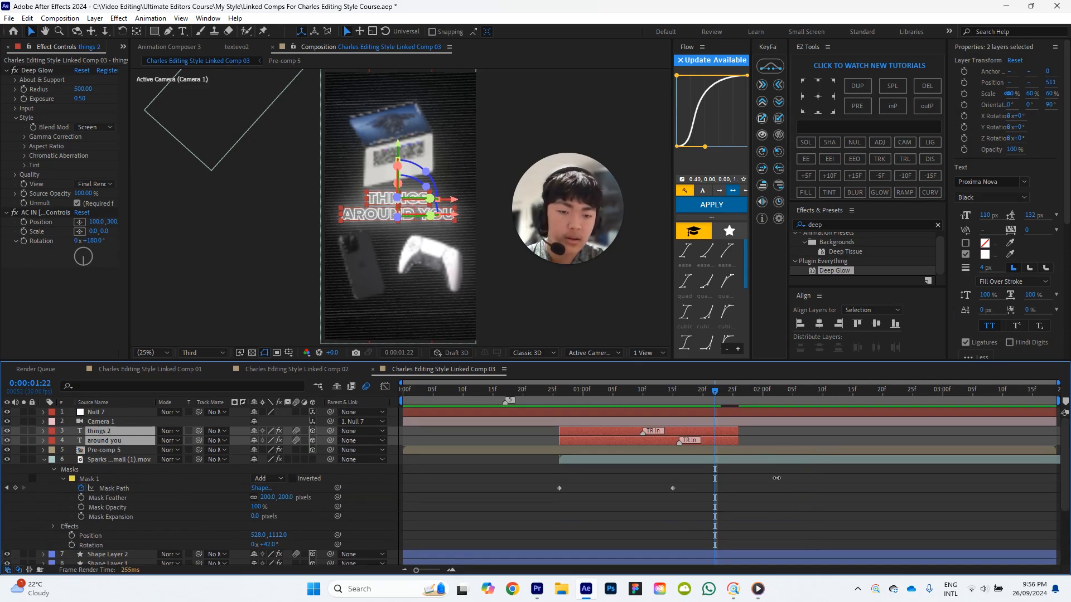
Set composition marker 5 at 0:00:02:05, where the "actually 2" layer starts, and move the playhead to 0:00:02:00.
scroll(777, 477, down, 5)
drag(783, 394, 792, 394)
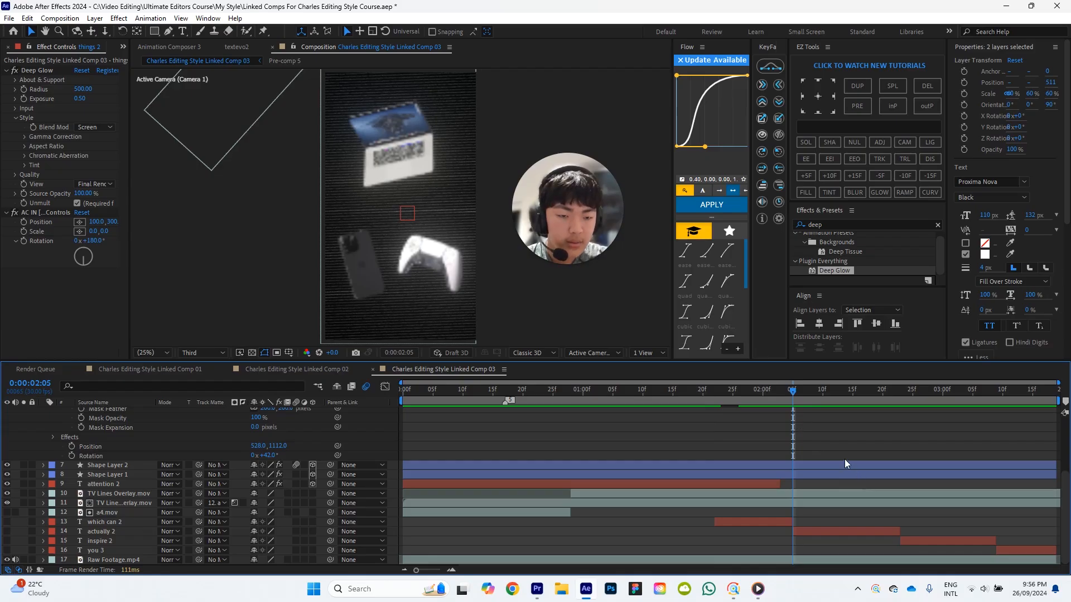
scroll(847, 460, up, 5)
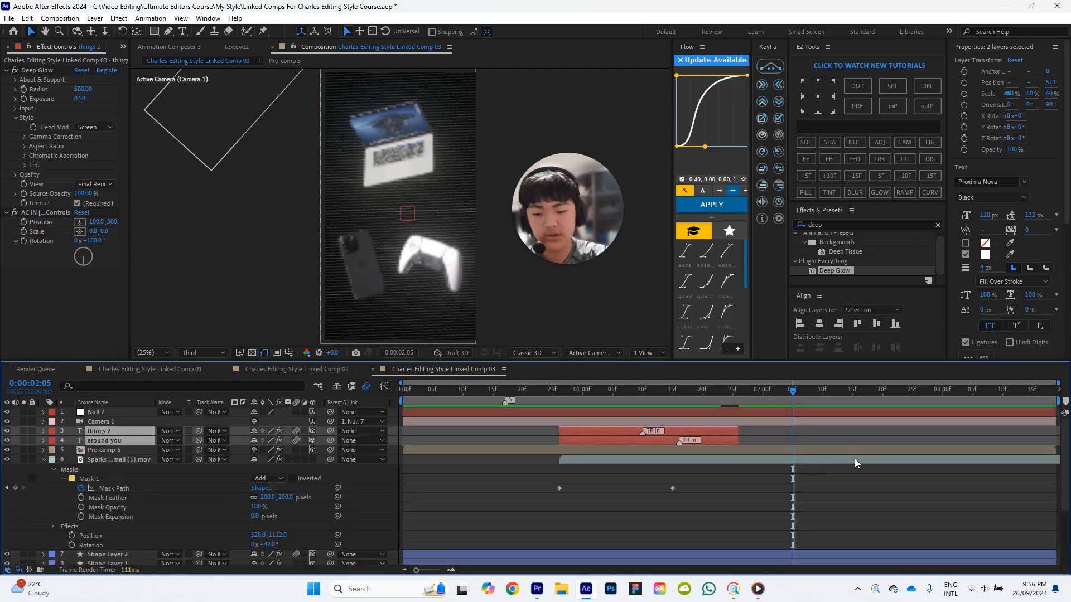
key(shift+5)
drag(789, 391, 761, 392)
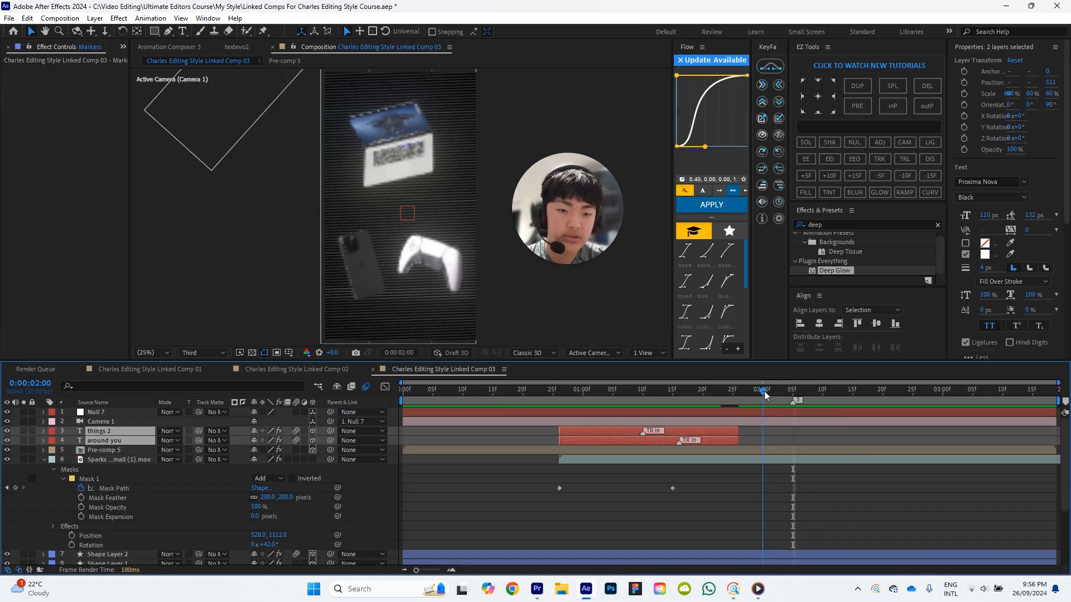
Extend the "things 2" and "around you" layers to end at marker 5, at 0:00:02:05.
drag(767, 394, 772, 394)
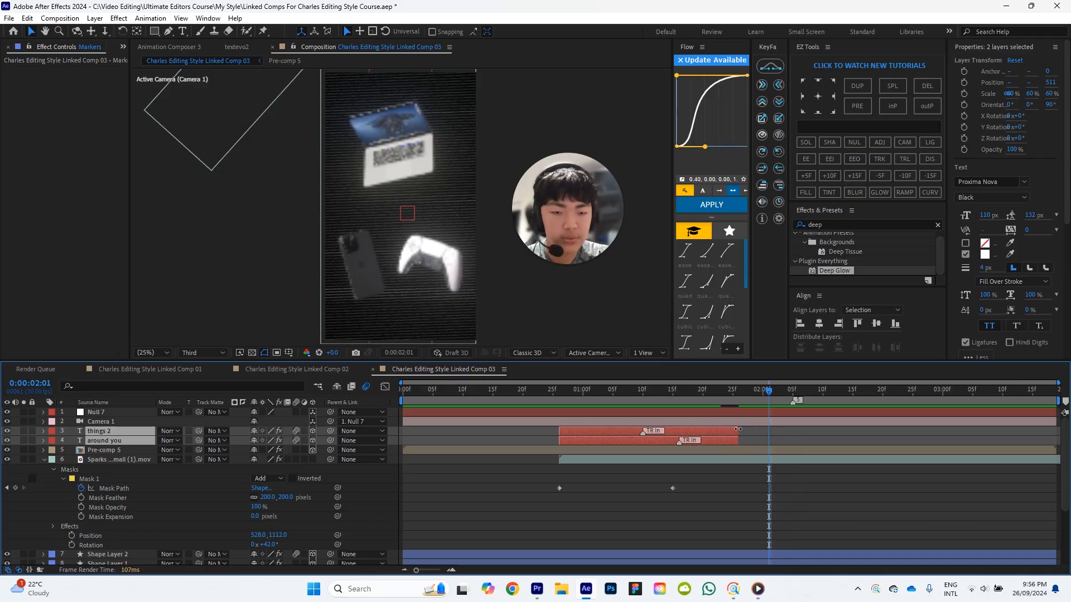
drag(738, 429, 770, 431)
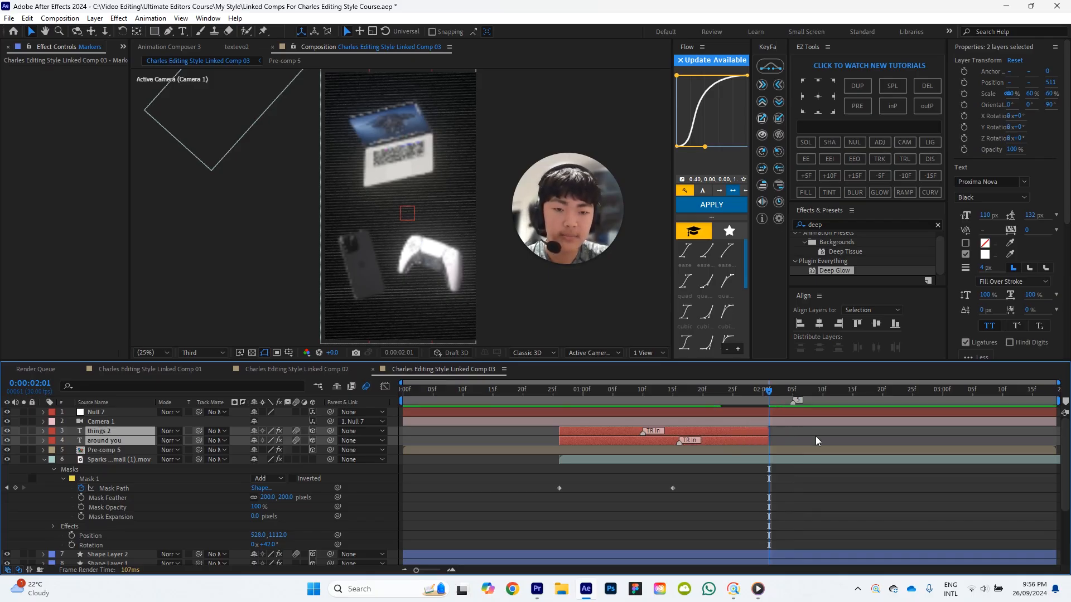
click(799, 442)
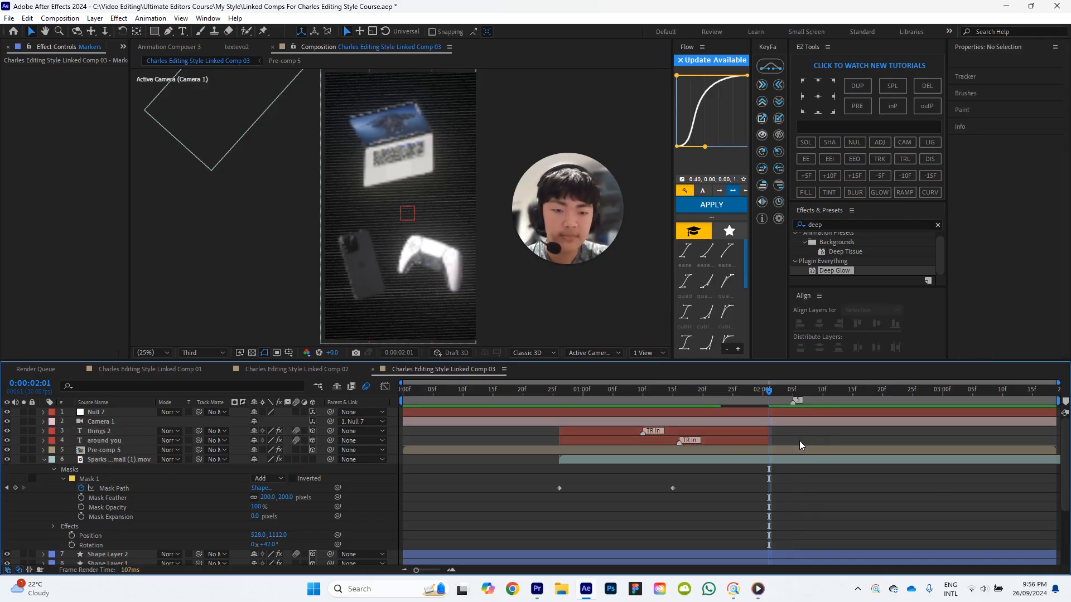
click(714, 463)
mouse_move(775, 391)
mouse_down()
mouse_move(750, 391)
mouse_move(763, 394)
mouse_up()
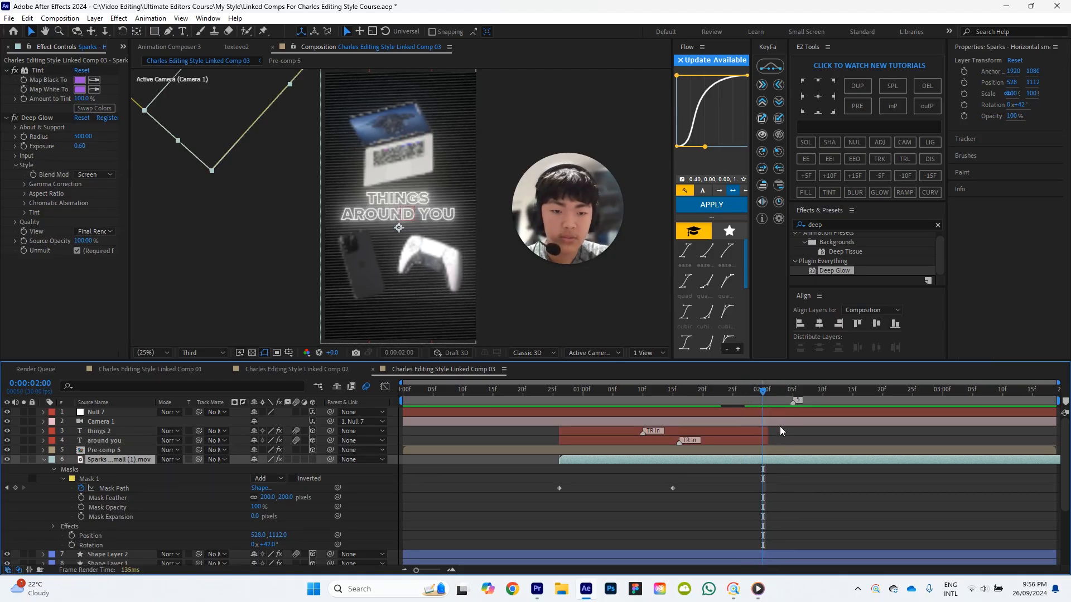
click(755, 431)
shift+click(756, 440)
drag(767, 431, 799, 431)
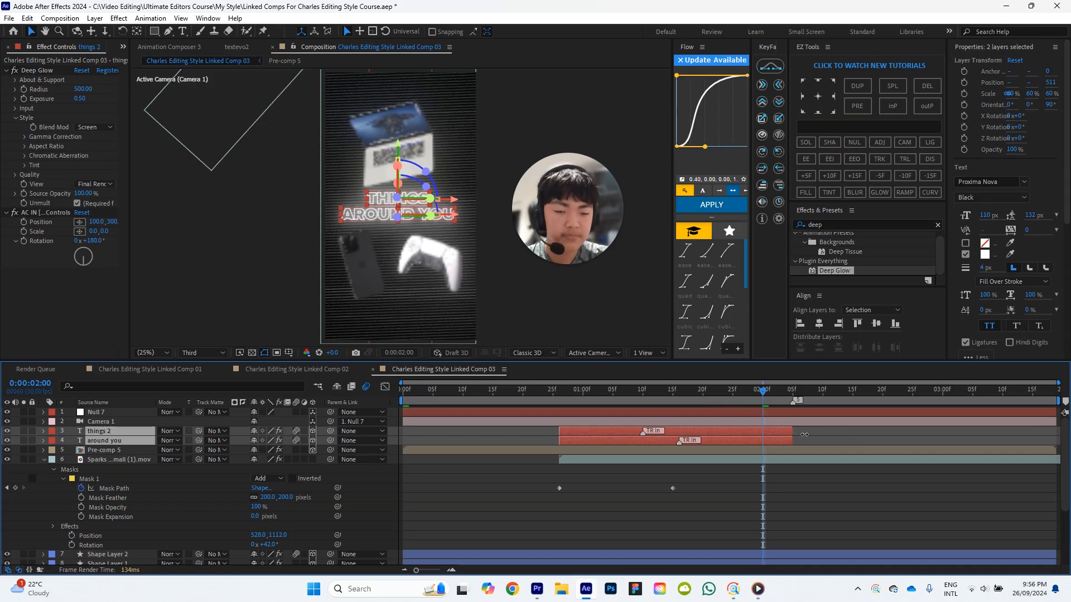
Move the playhead to 0:00:02:05 and move the Camera 1 layer above Null 7 in the layer stack.
drag(766, 402, 792, 403)
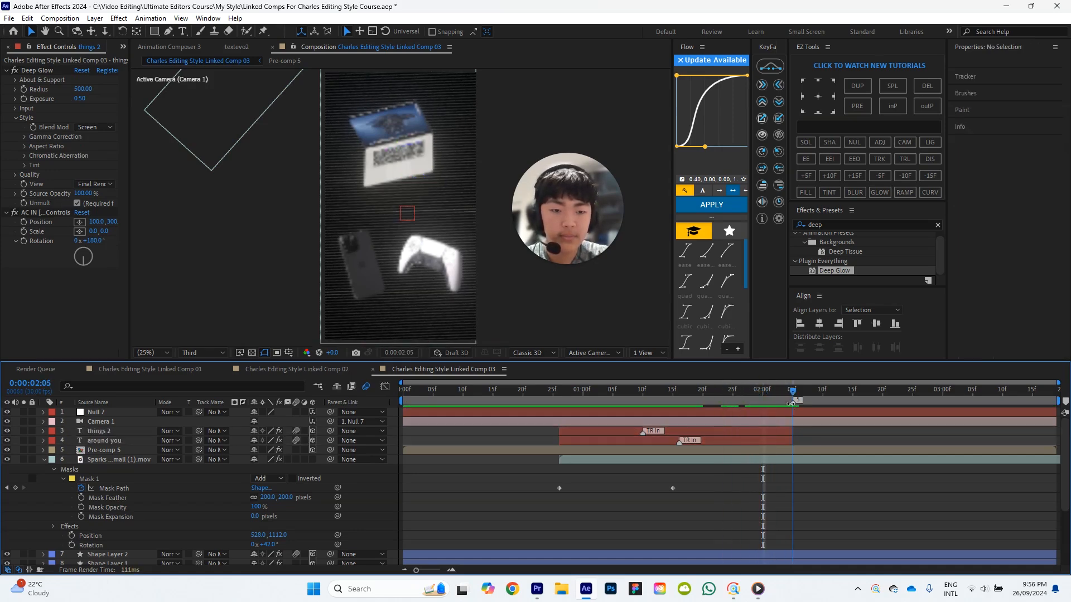
click(779, 422)
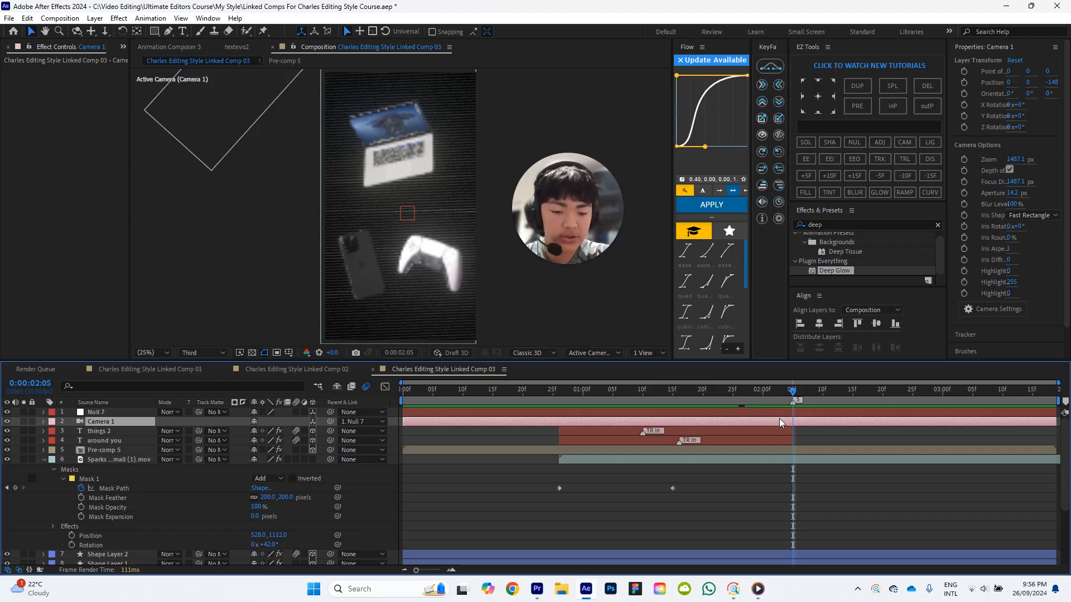
key(ctrl+shift+bracketright)
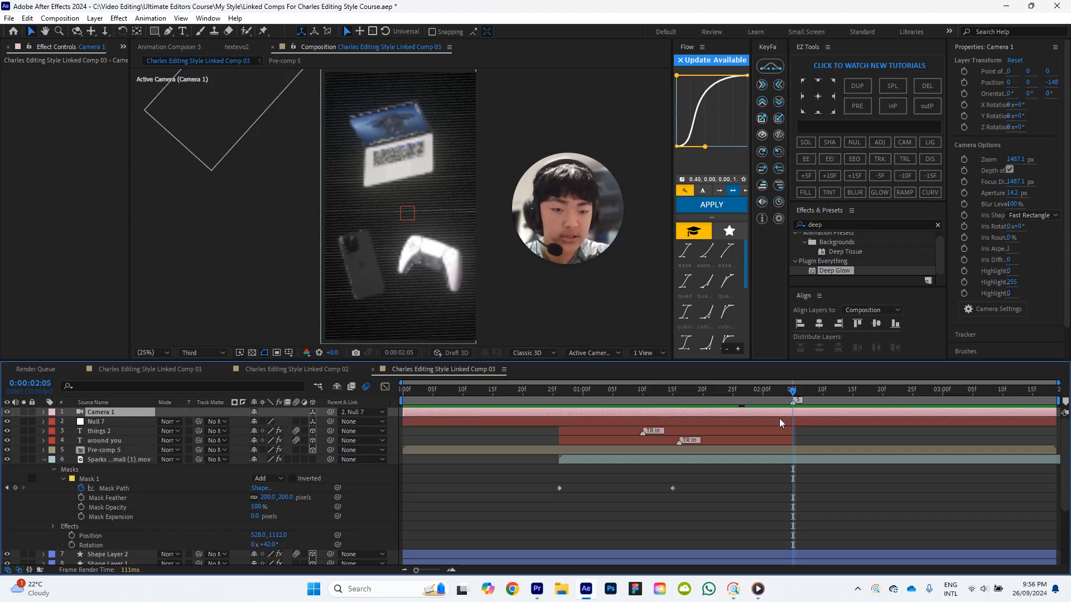
click(816, 423)
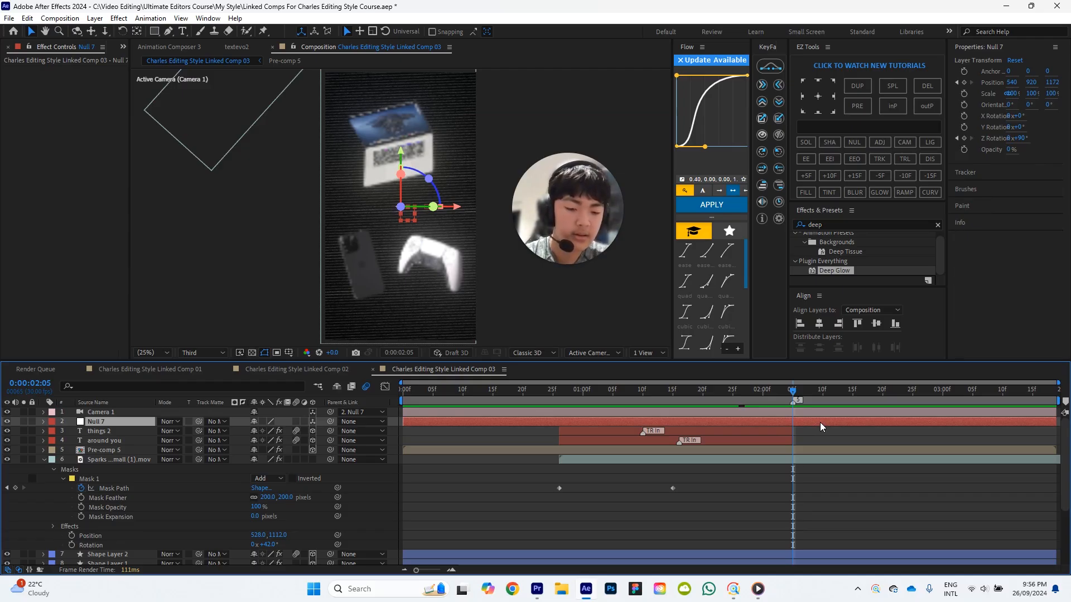
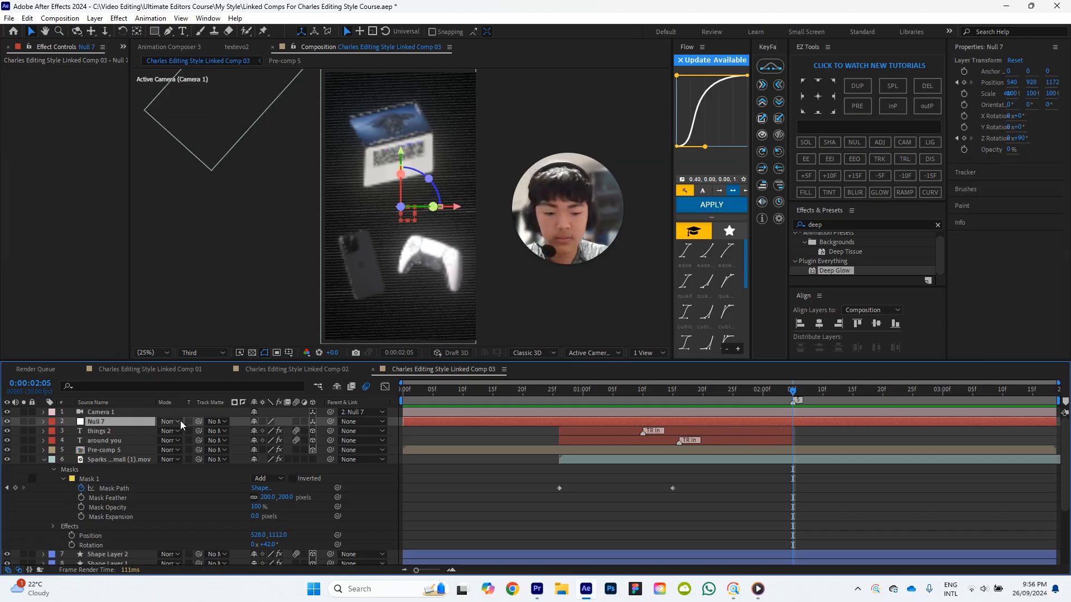
Trim the Camera 1, Null 7 and Pre-comp 5 layers to end at 0:00:02:05.
click(826, 414)
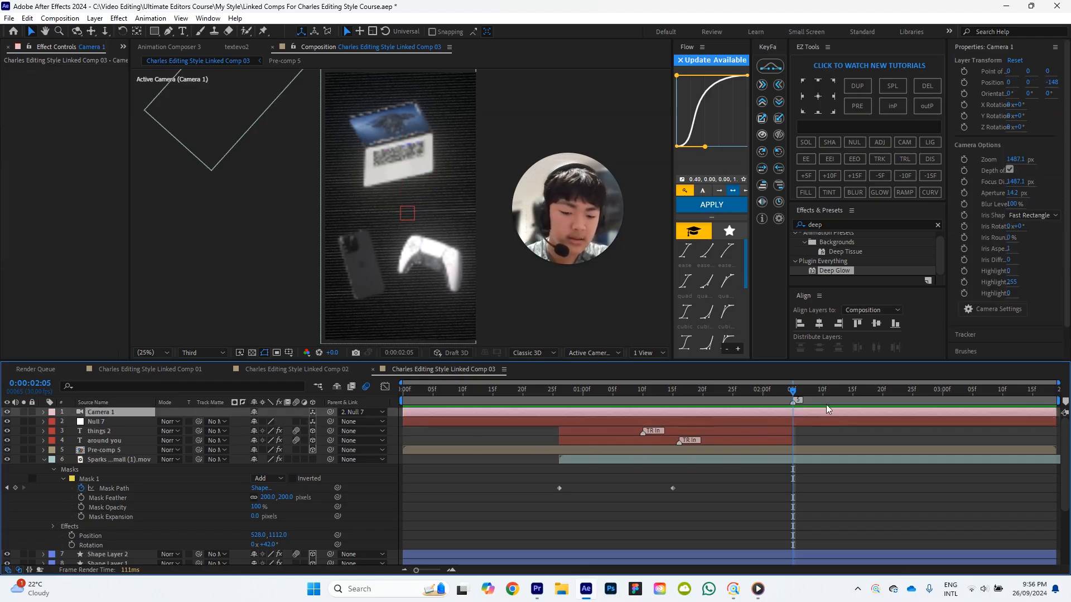
drag(817, 413, 763, 413)
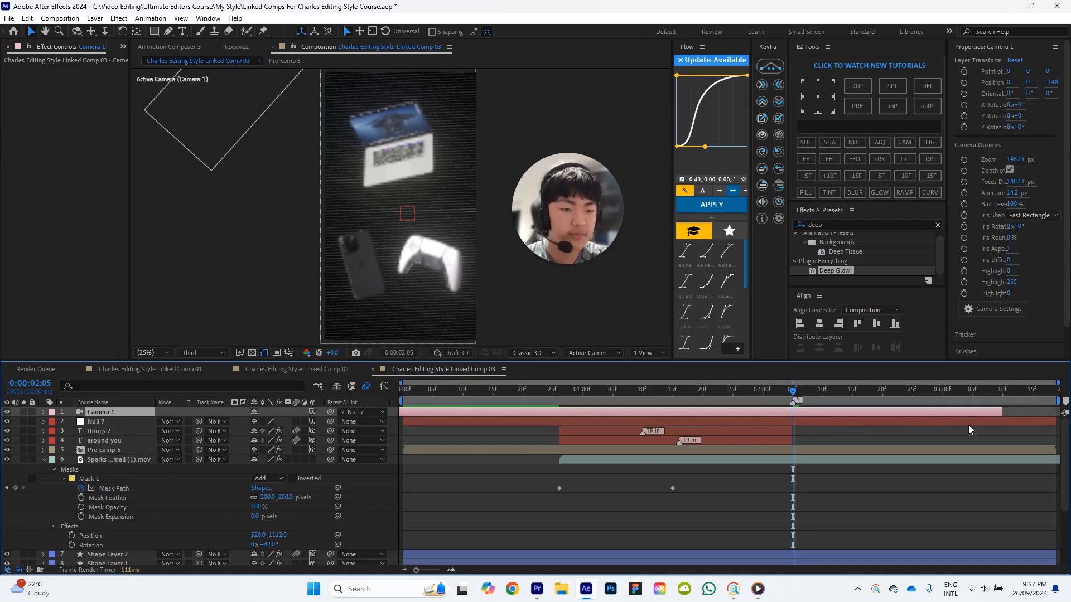
drag(1002, 412, 748, 411)
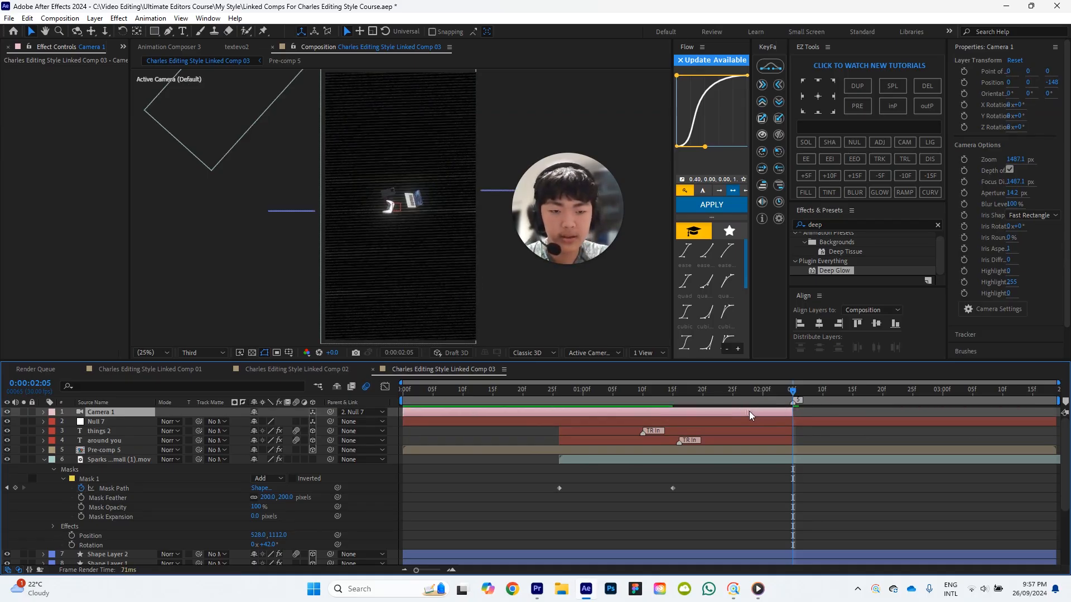
click(862, 422)
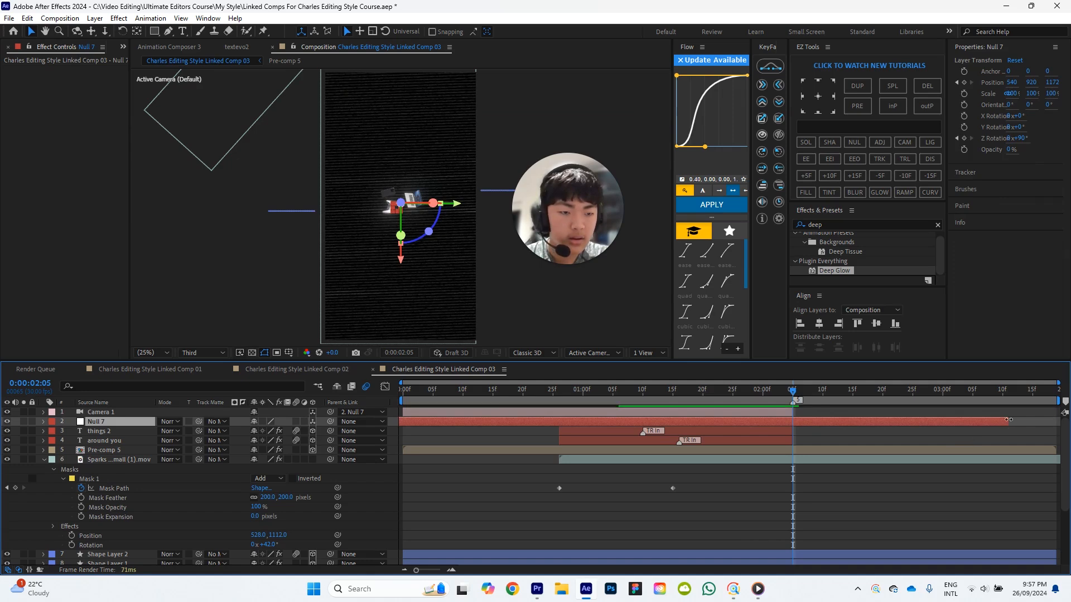
drag(1055, 422, 792, 422)
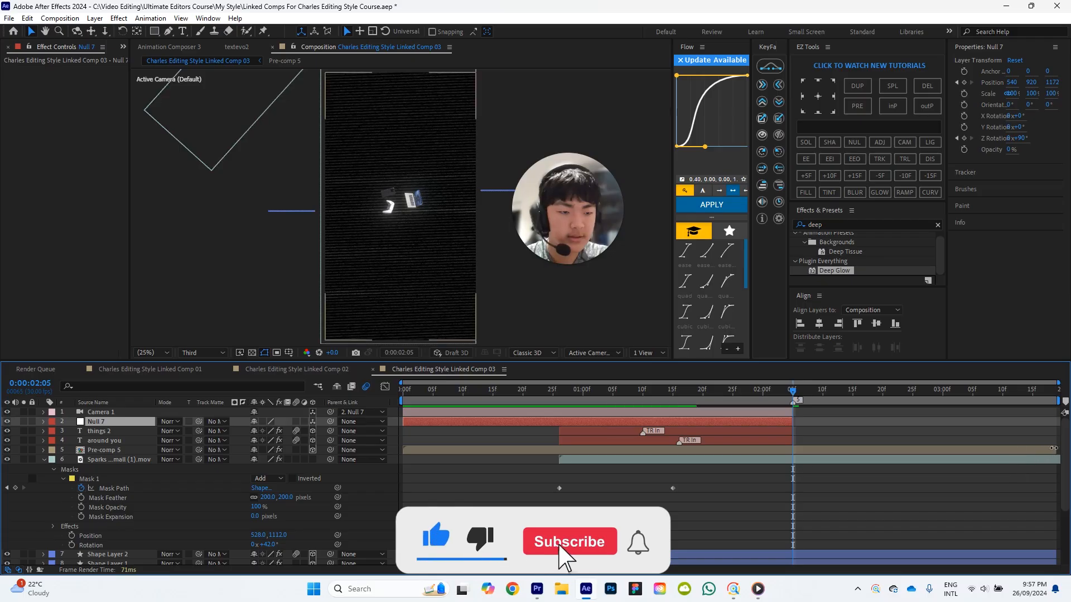
click(1004, 450)
drag(1055, 450, 792, 453)
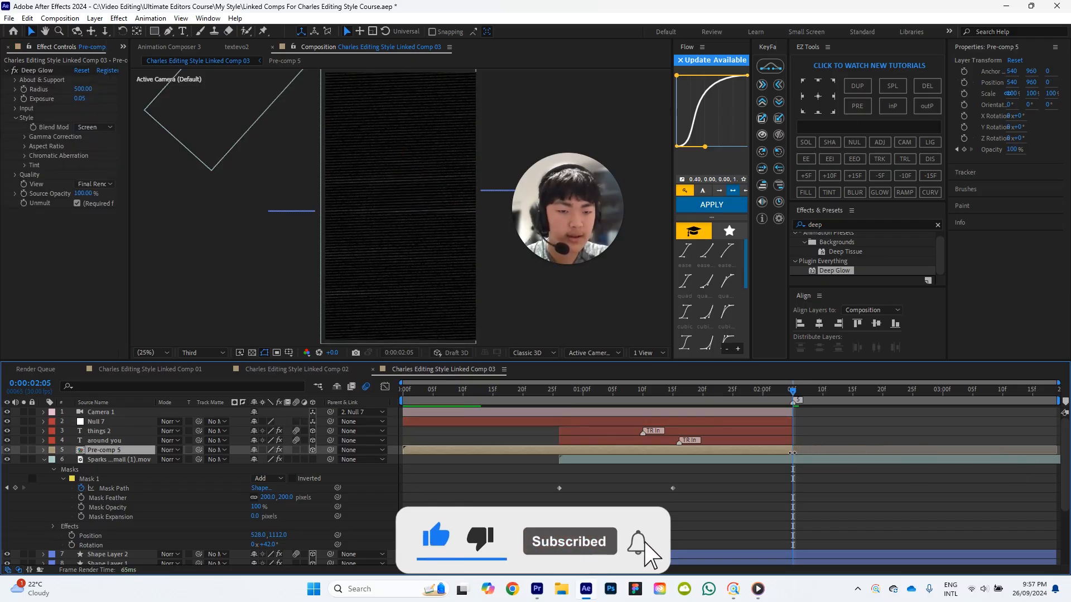
Extend Camera 1 back to the composition's end and set its first Position keyframe at about 0:00:01:22, where "which can 2" starts.
click(825, 437)
drag(793, 393, 1055, 422)
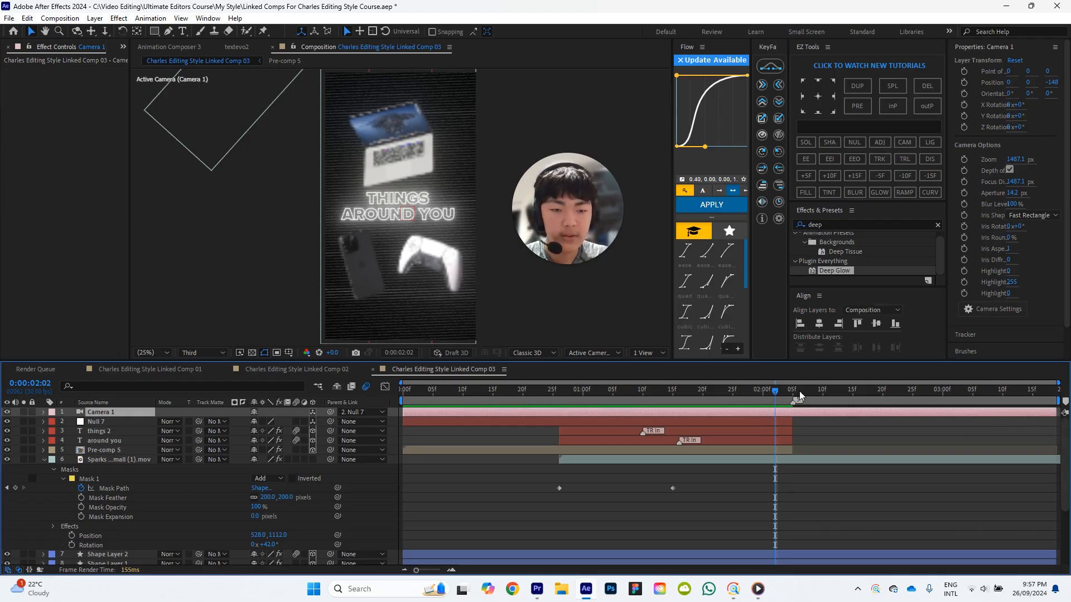
key(p)
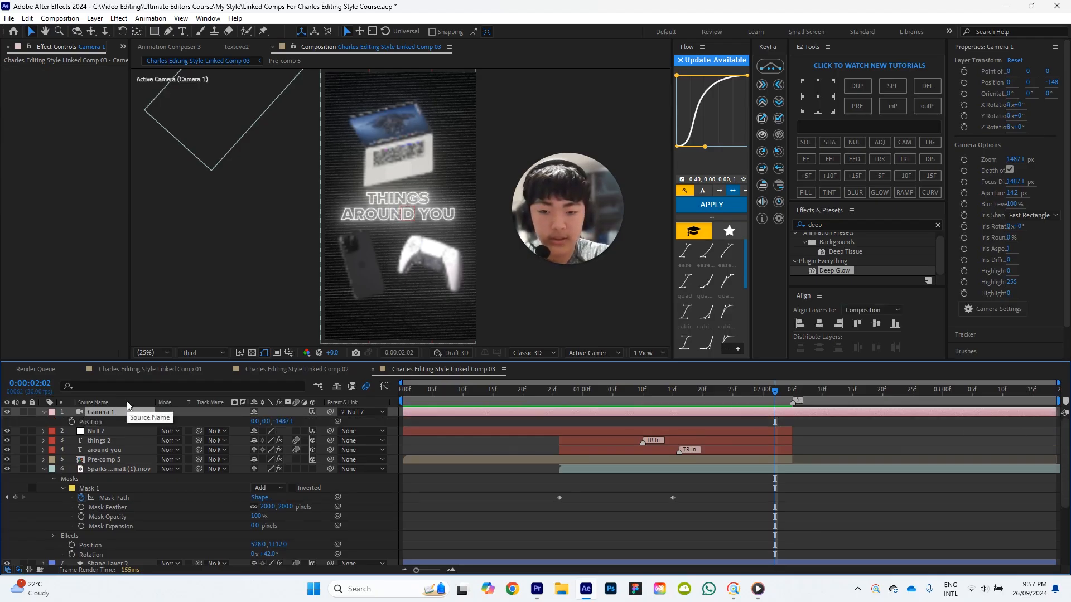
click(72, 422)
drag(748, 393, 704, 394)
key(space)
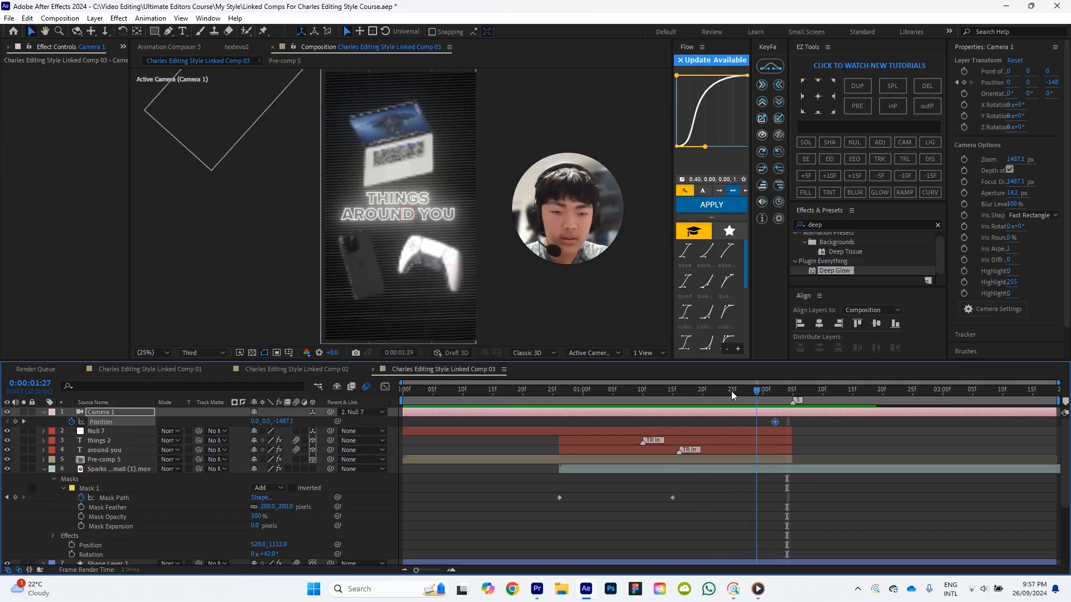
scroll(799, 432, down, 2)
scroll(799, 432, down, 4)
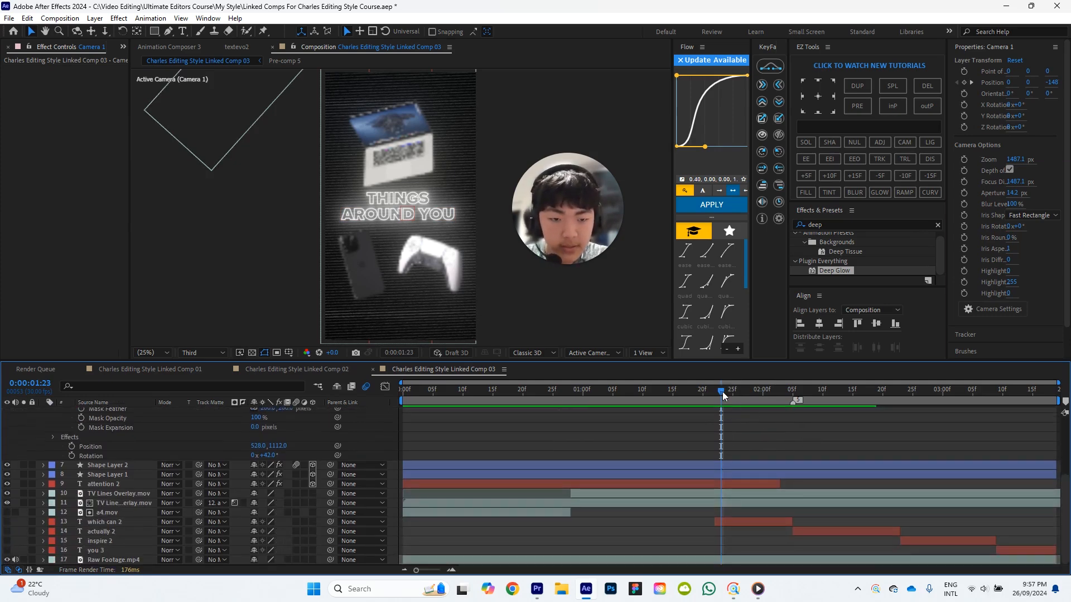
Add a second Position keyframe to Camera 1 at 0:00:02:13.
drag(721, 391, 841, 401)
scroll(811, 467, up, 6)
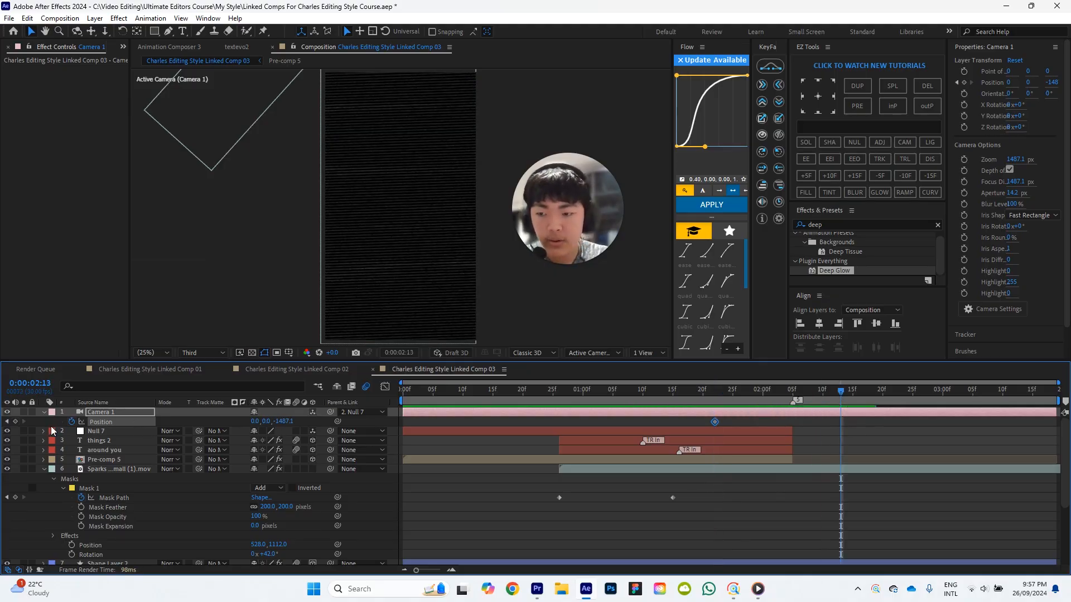
click(15, 422)
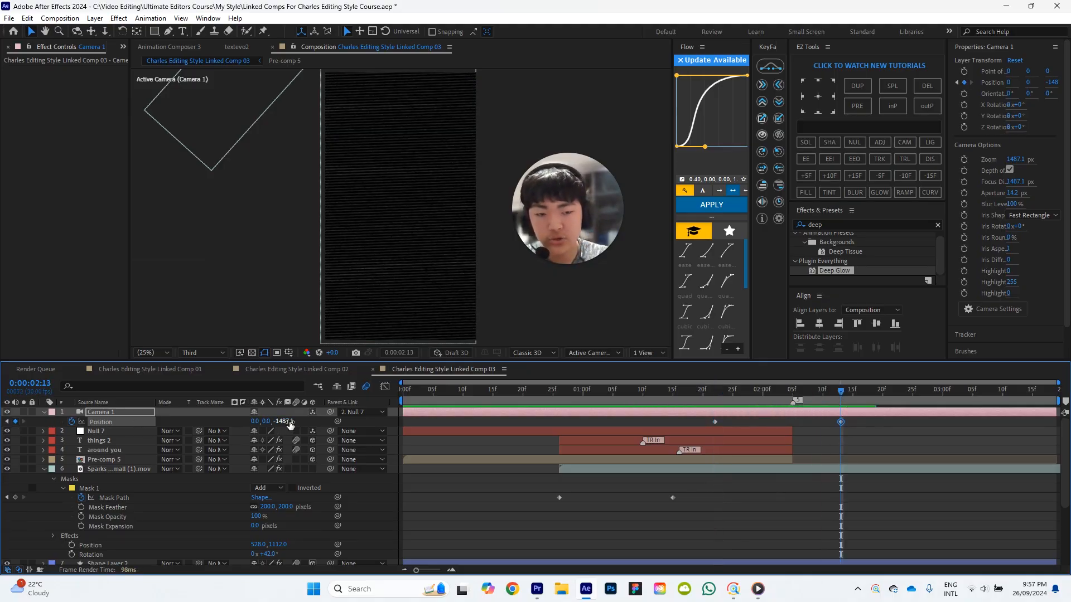
Delete the "which can 2" text layer.
scroll(886, 472, down, 3)
click(767, 518)
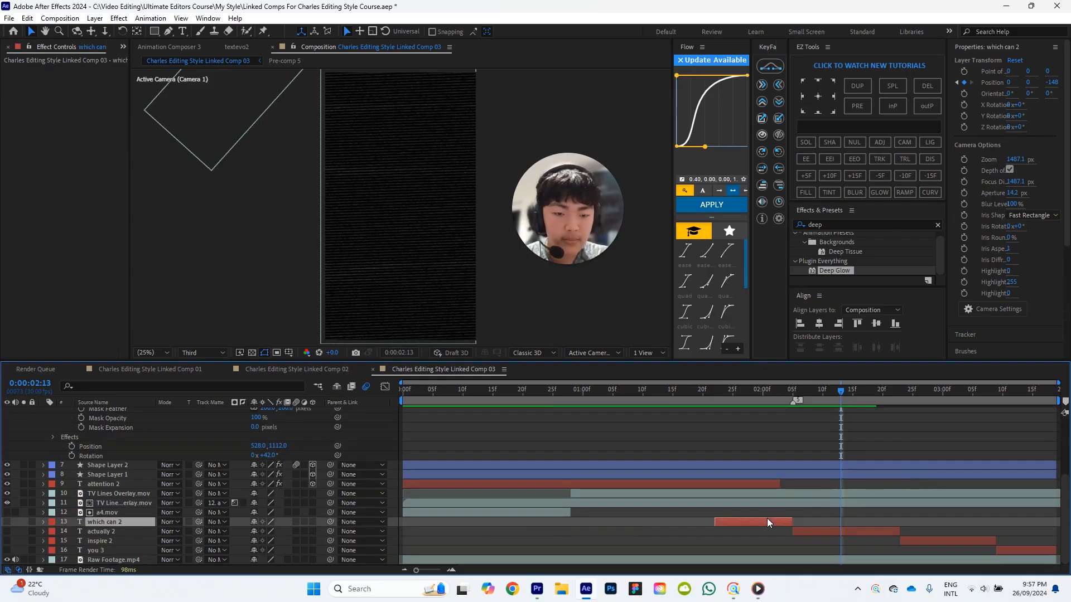
key(Delete)
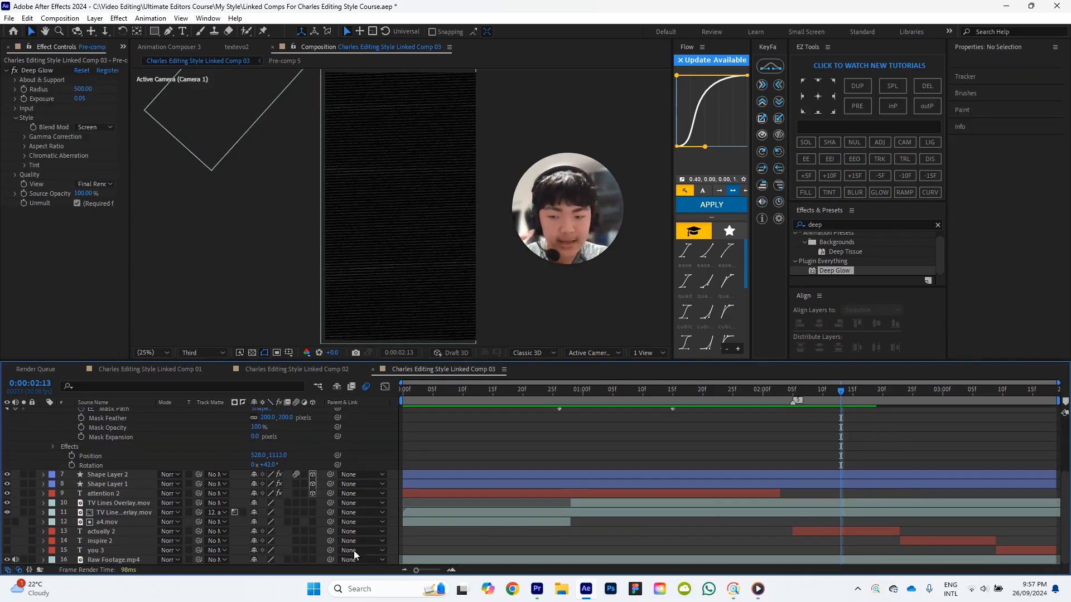
Make the "actually 2", "inspire 2" and "you 3" layers visible and move them directly above the sparks layer.
click(86, 534)
shift+click(105, 551)
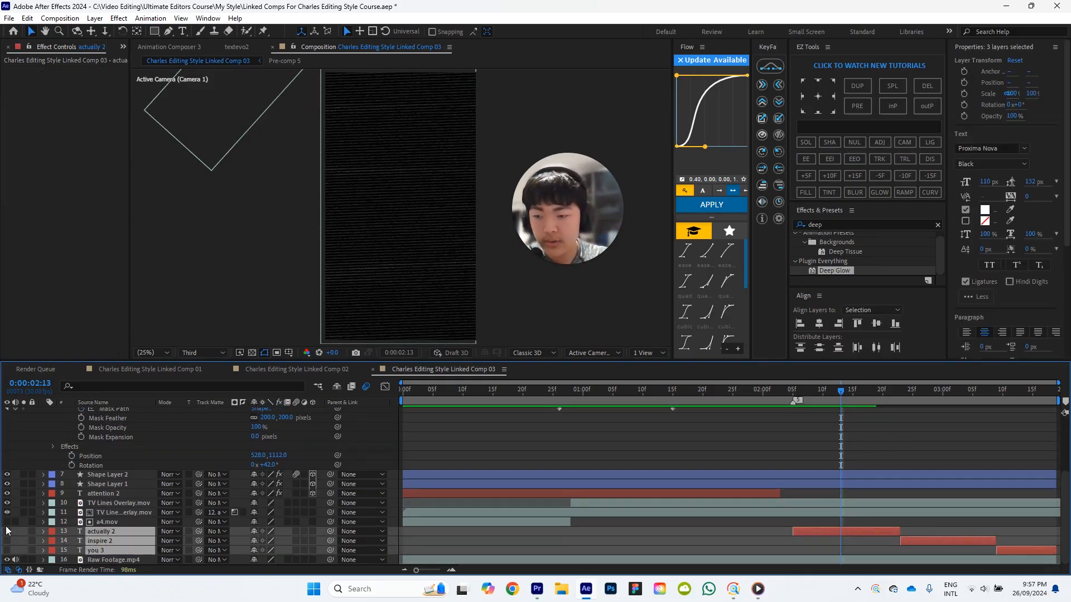
drag(7, 531, 6, 550)
drag(118, 545, 124, 438)
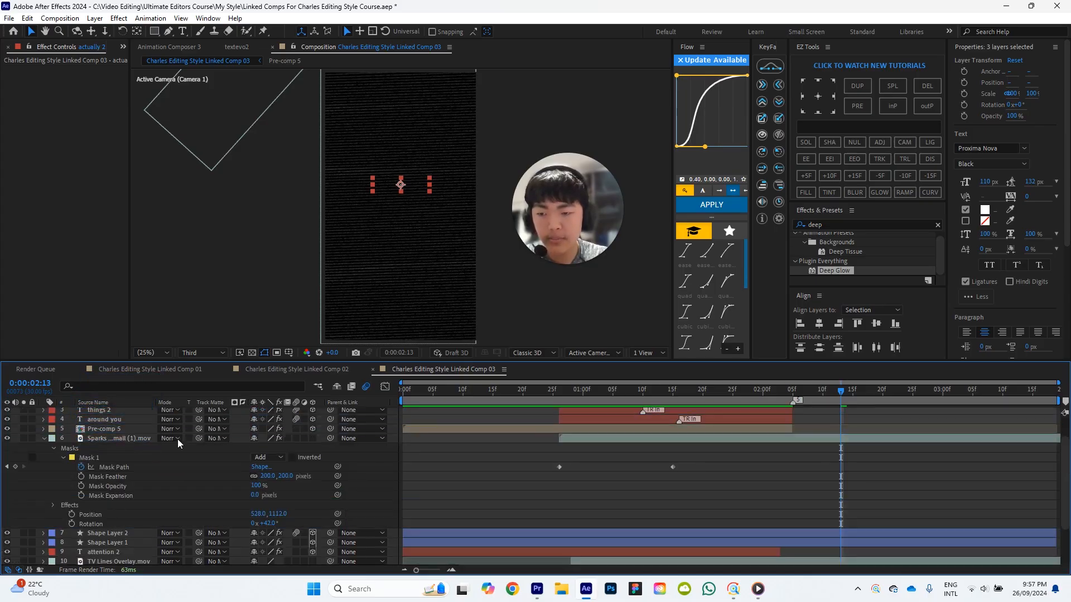
click(42, 466)
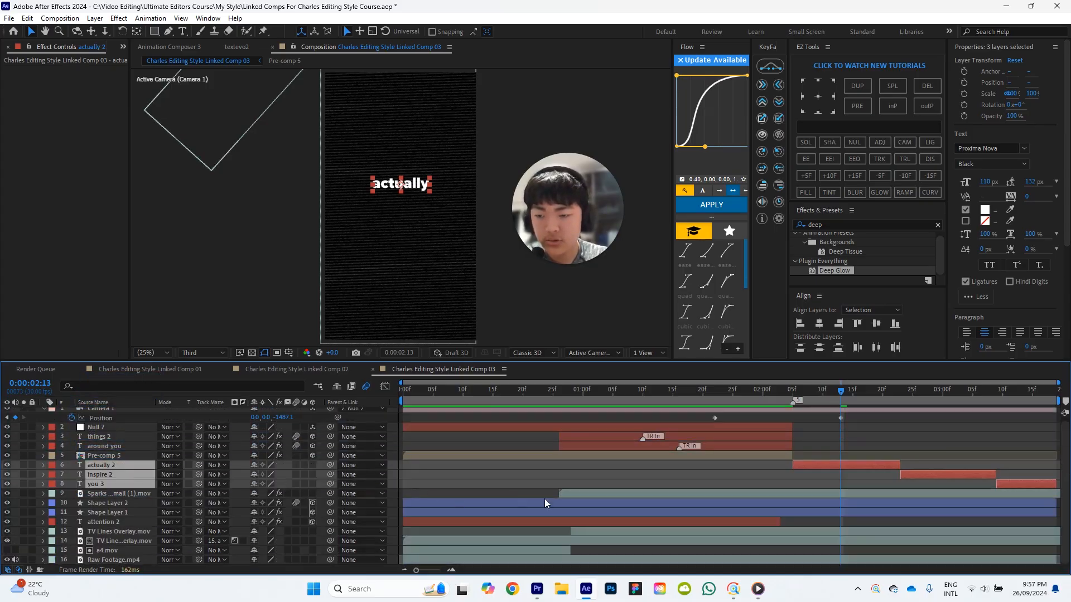
click(917, 443)
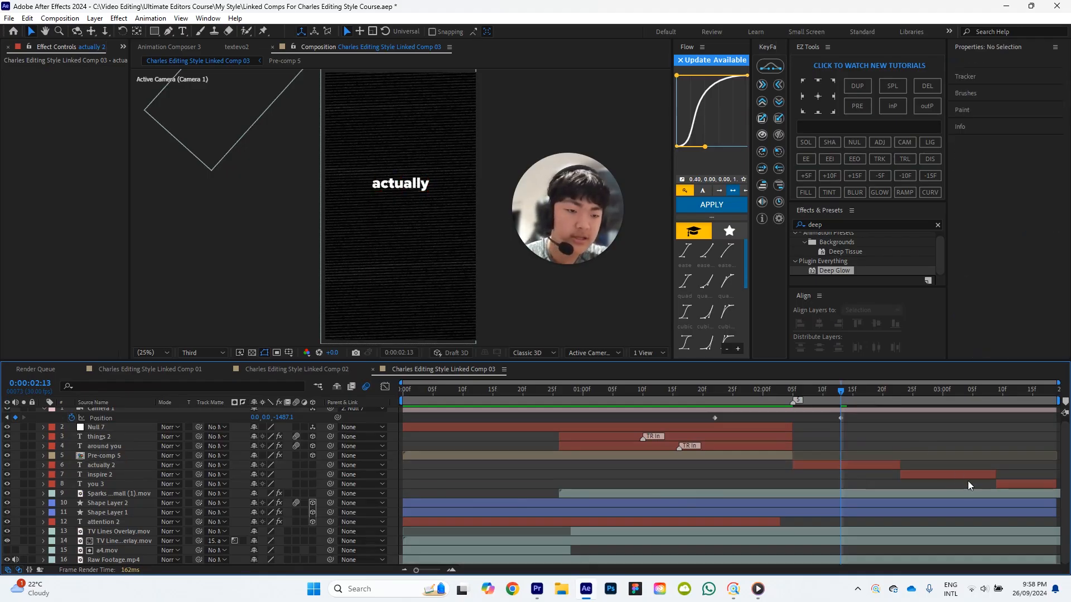
Add the "BG copy/Inspired Man.psd" footage from the Inspired Man Layers folder to the composition, above Pre-comp 5.
click(118, 44)
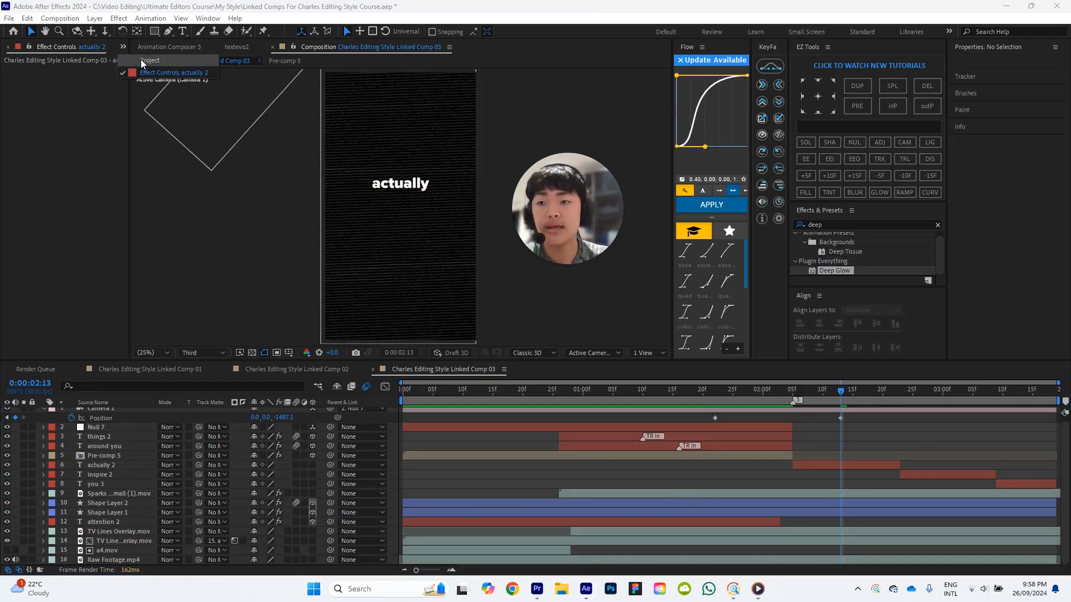
click(140, 59)
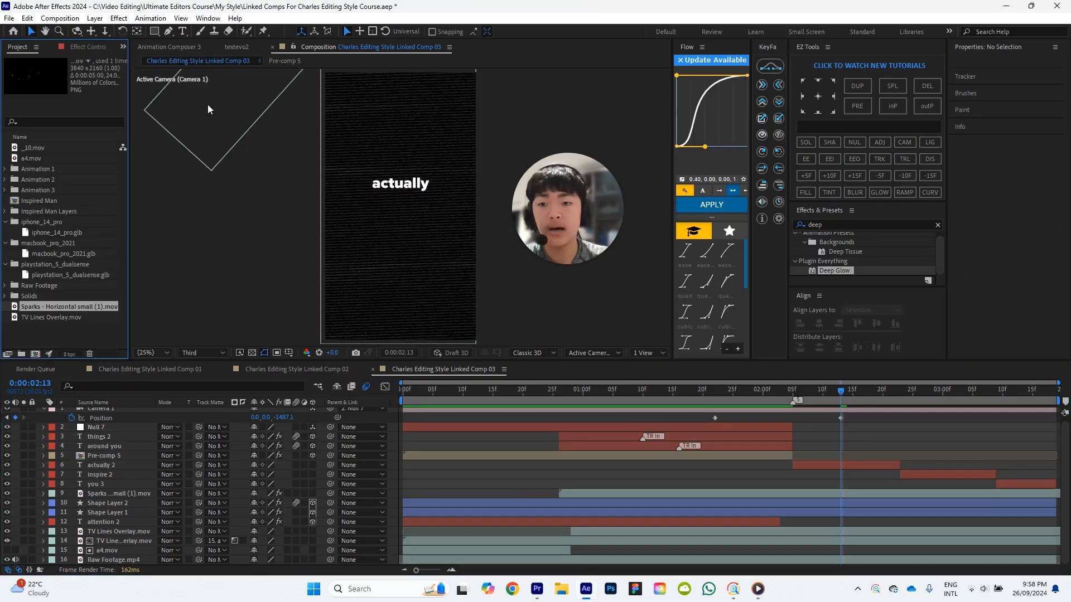
click(51, 192)
click(6, 211)
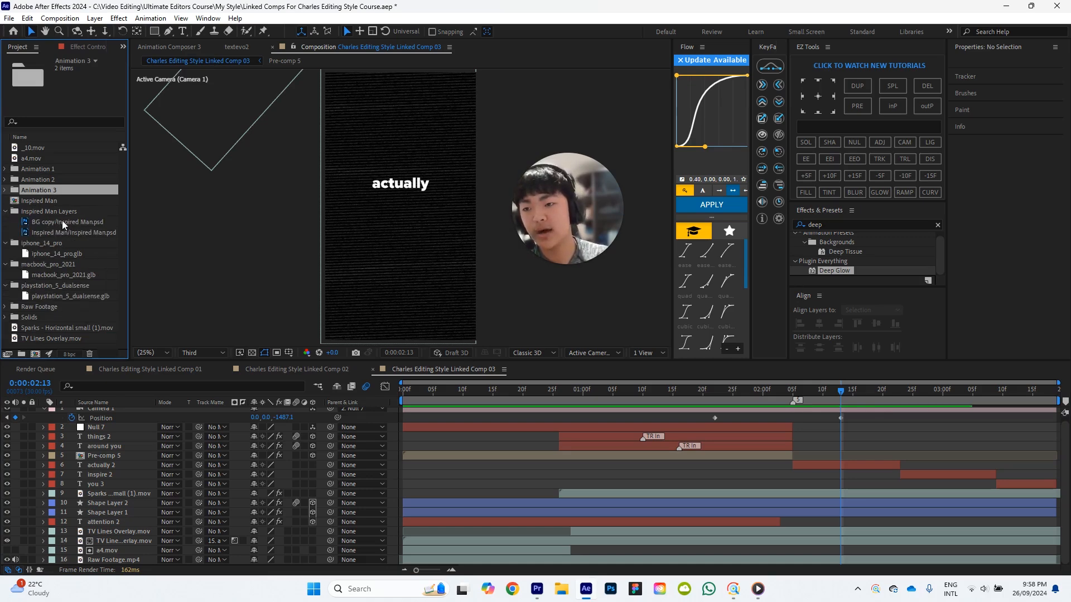
click(63, 222)
drag(66, 223, 118, 453)
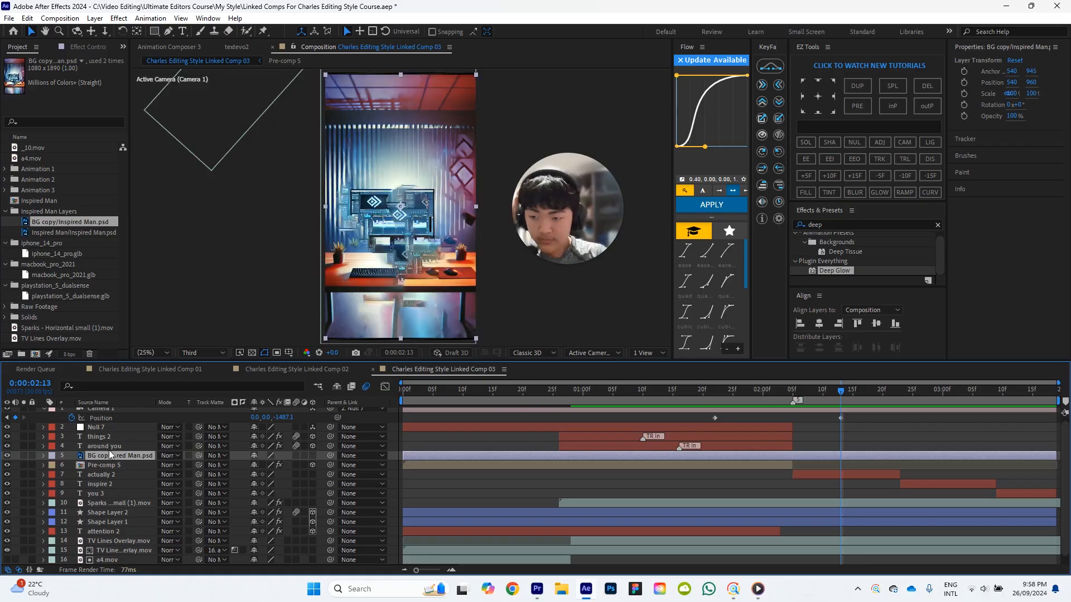
Stack the BG copy layer above "things 2" with the three word layers over it, and trim its start to 0:00:02:05.
drag(112, 460, 120, 437)
click(105, 470)
shift+click(111, 498)
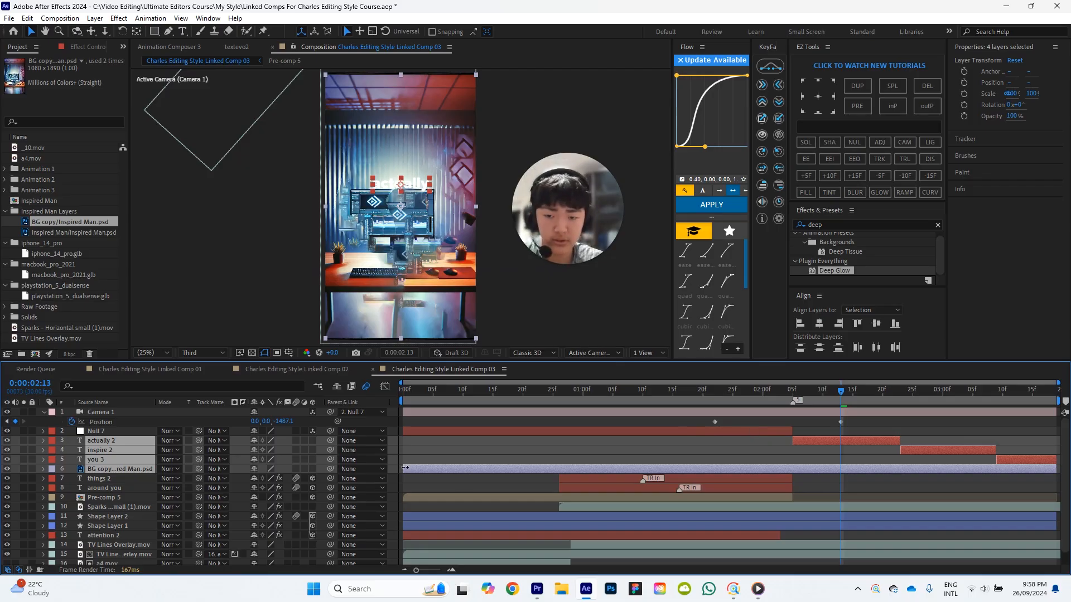
drag(405, 468, 754, 474)
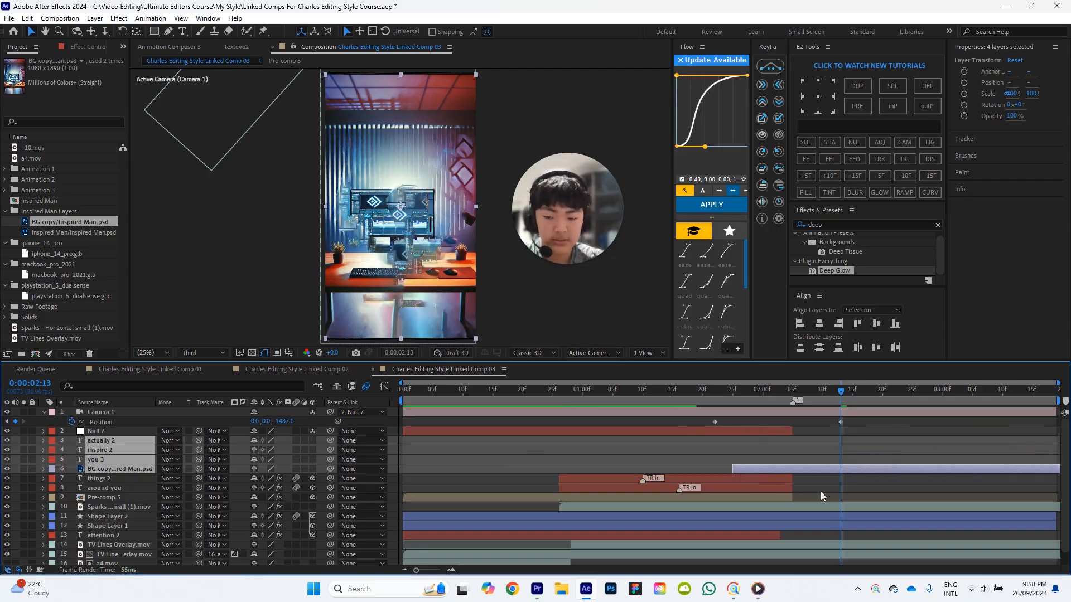
click(742, 469)
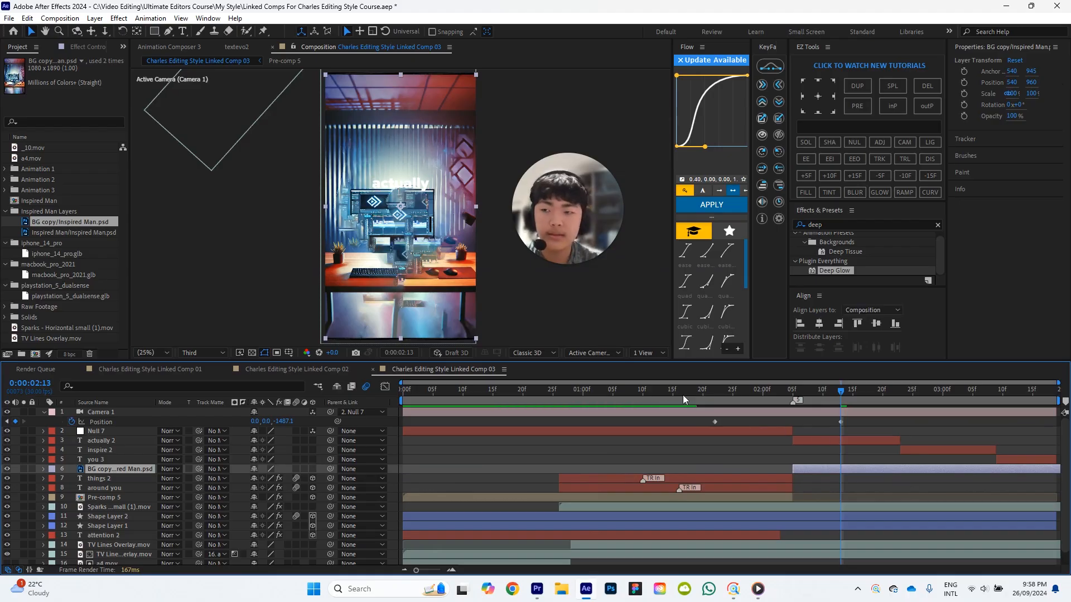
Add the "Inspired Man/Inspired Man.psd" footage directly above the BG copy layer and trim its start to 0:00:02:05.
drag(61, 232, 112, 465)
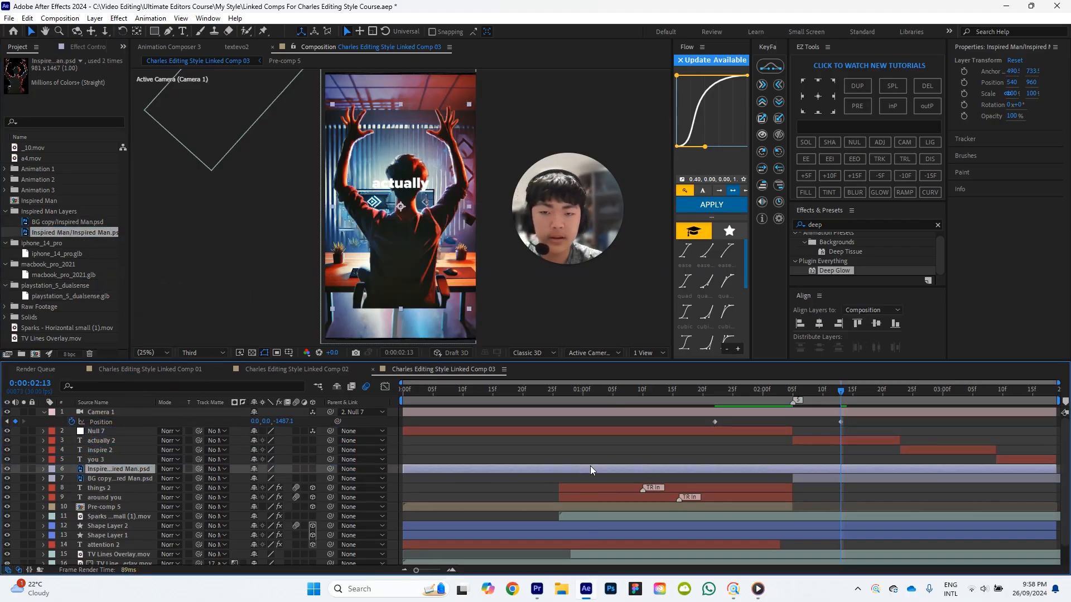
drag(591, 470, 944, 463)
drag(838, 465, 841, 464)
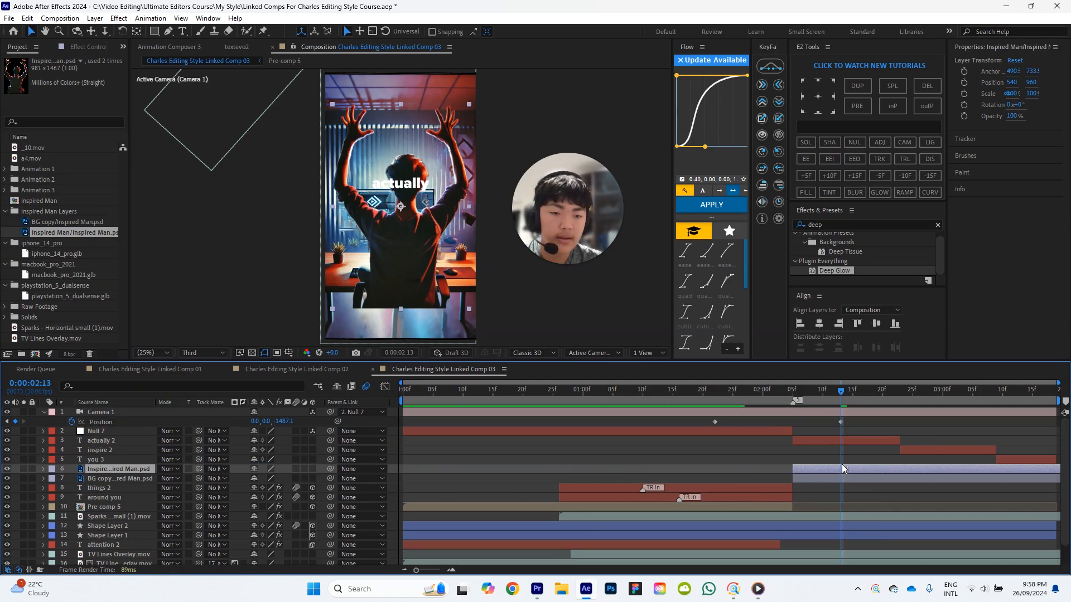
click(879, 497)
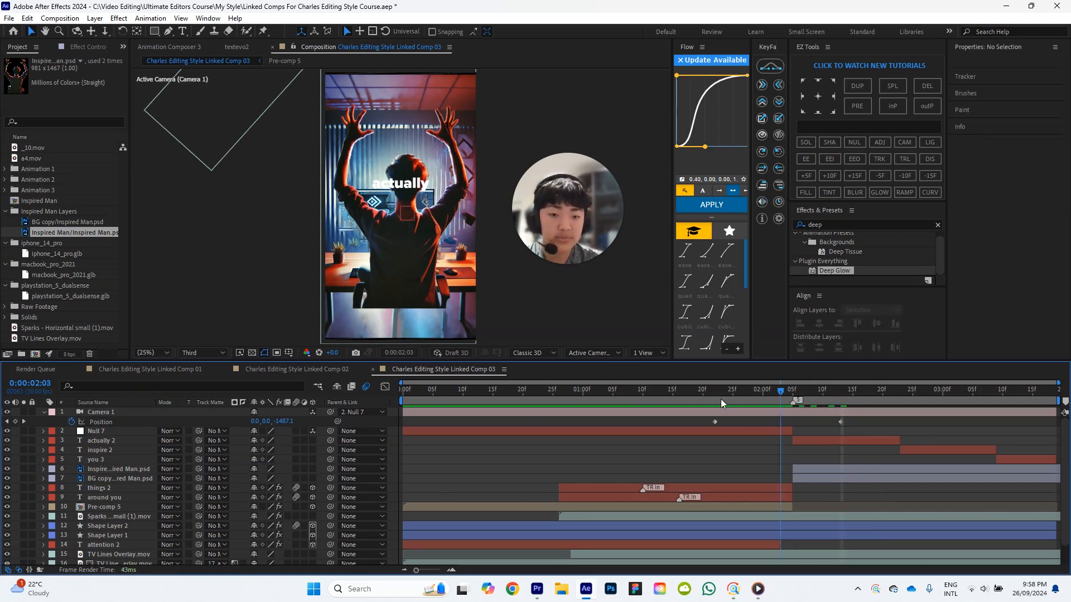
drag(721, 399, 849, 403)
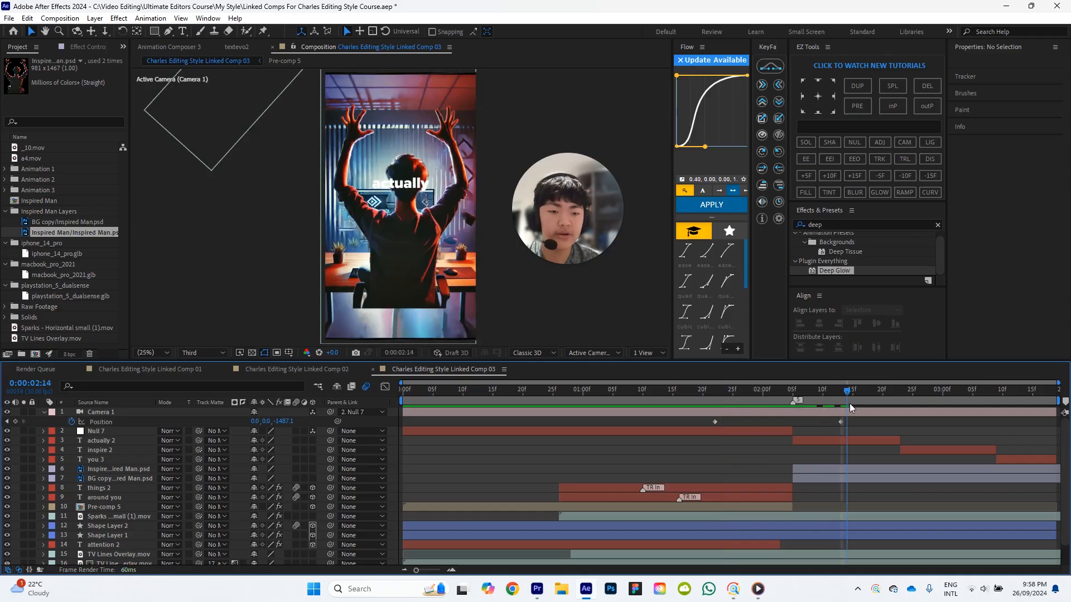
mouse_move(291, 421)
mouse_down()
mouse_move(360, 419)
mouse_move(282, 422)
mouse_up()
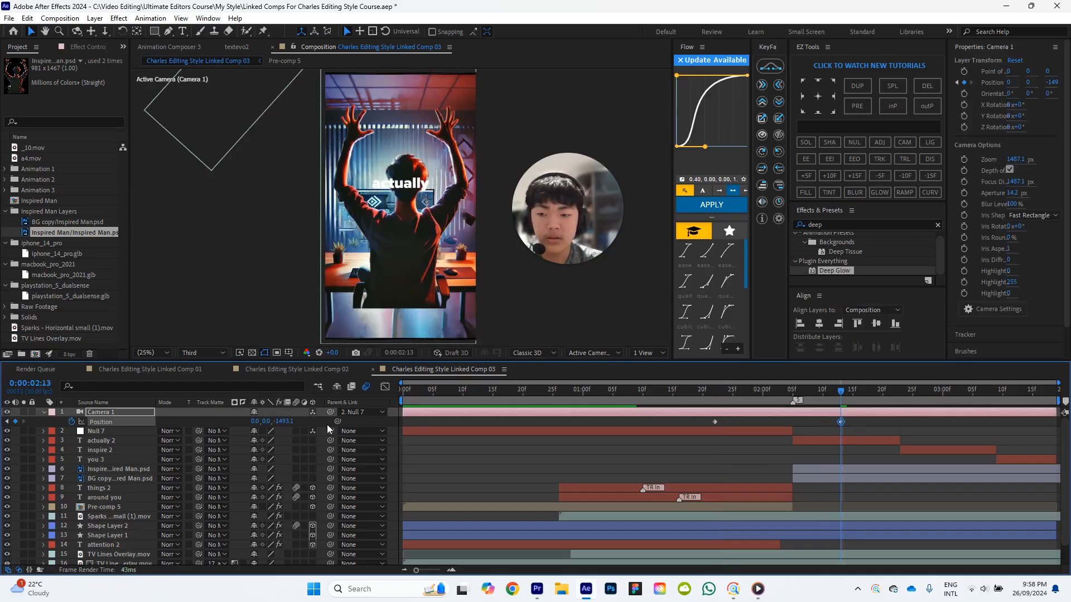
key(ctrl+z)
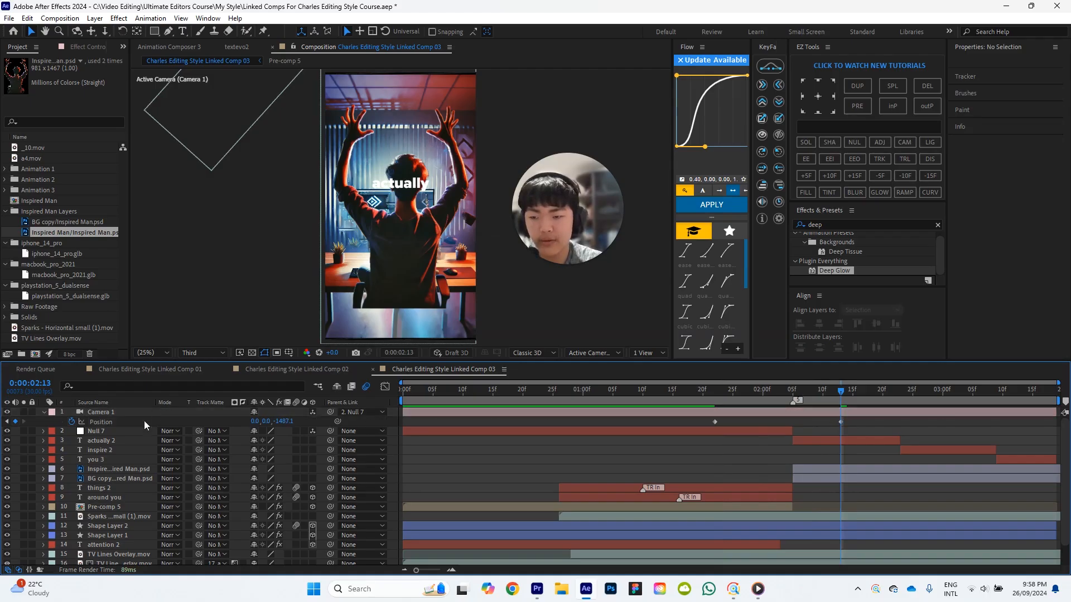
Make the "actually 2", "inspire 2", "you 3", Inspired Man and BG copy layers 3D.
click(126, 441)
shift+click(120, 477)
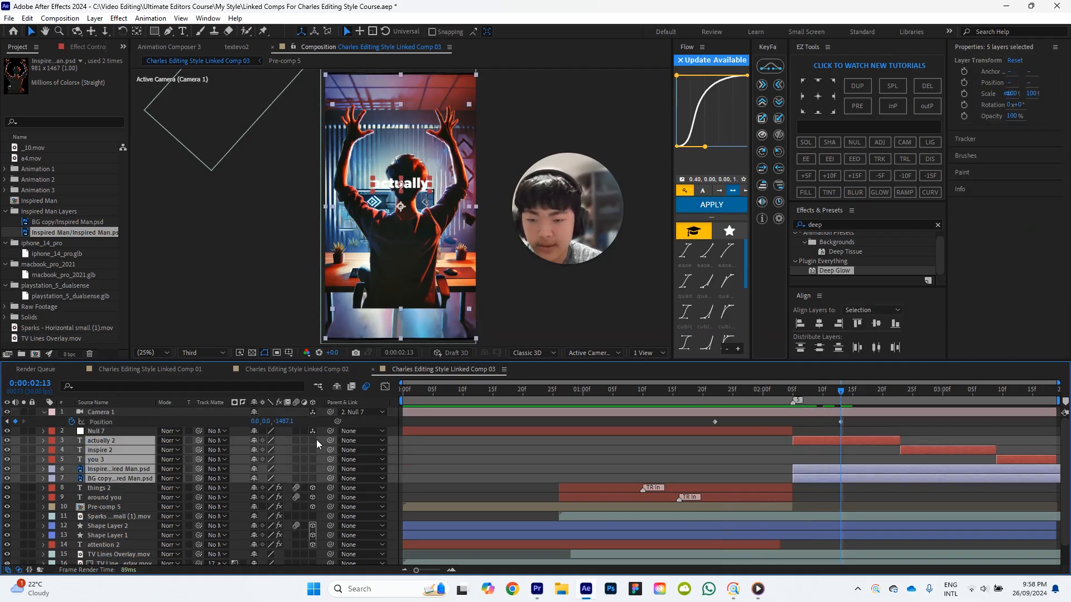
click(313, 441)
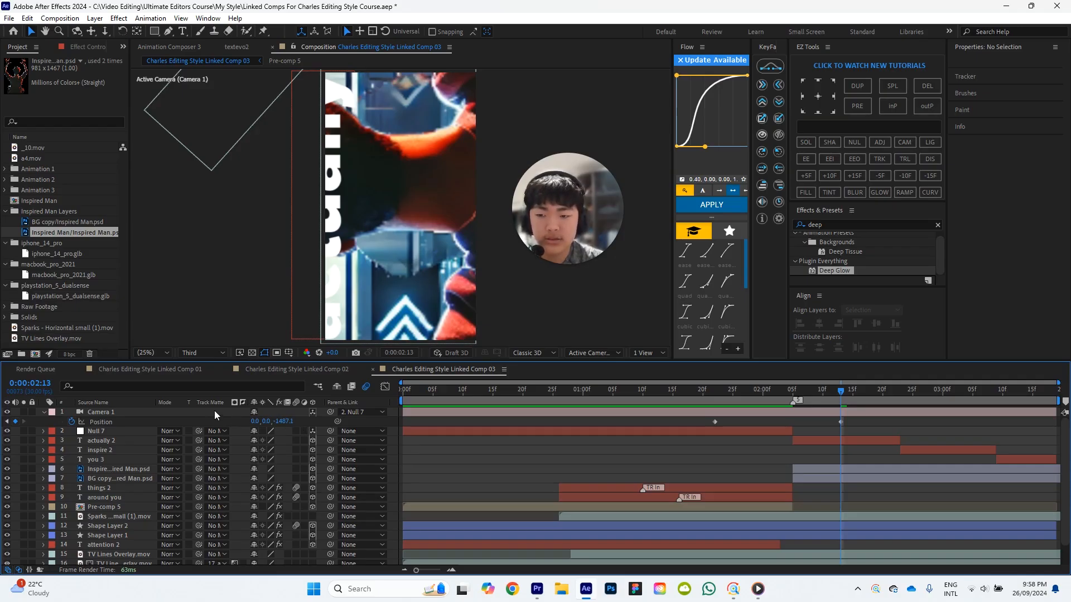
Reveal Camera 1's rotation properties and pull its Z position back to about -2184.1 at 0:00:02:13.
click(98, 413)
key(shift+r)
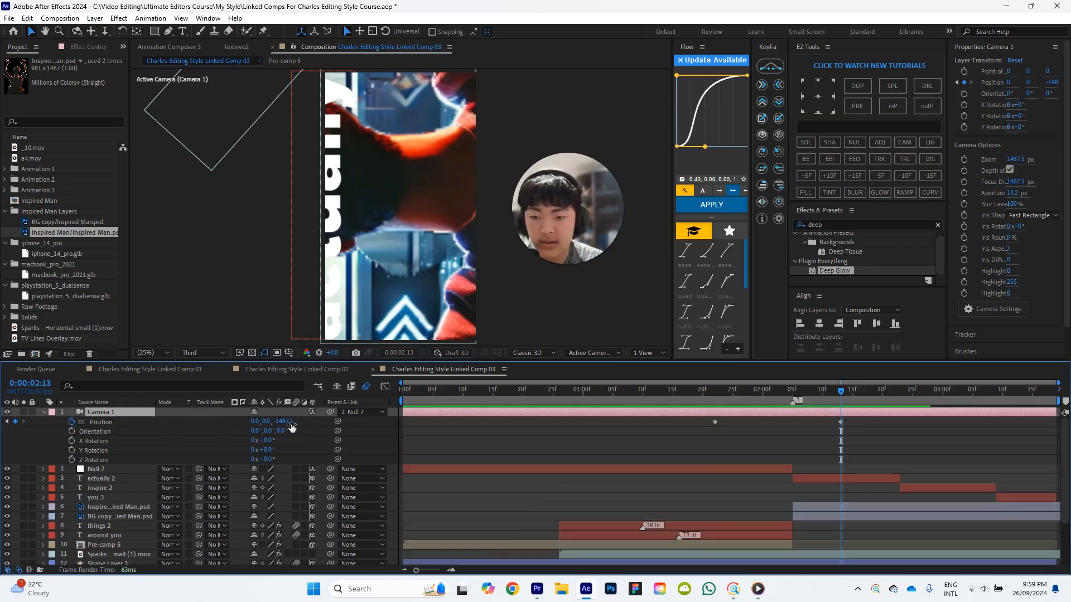
drag(275, 422, 140, 425)
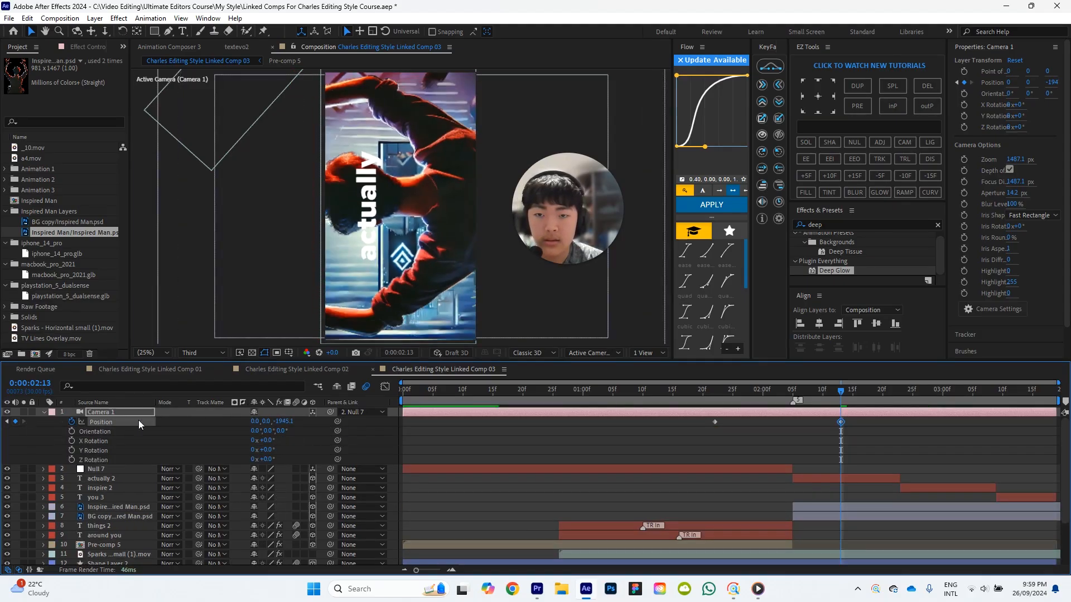
drag(283, 423, 151, 423)
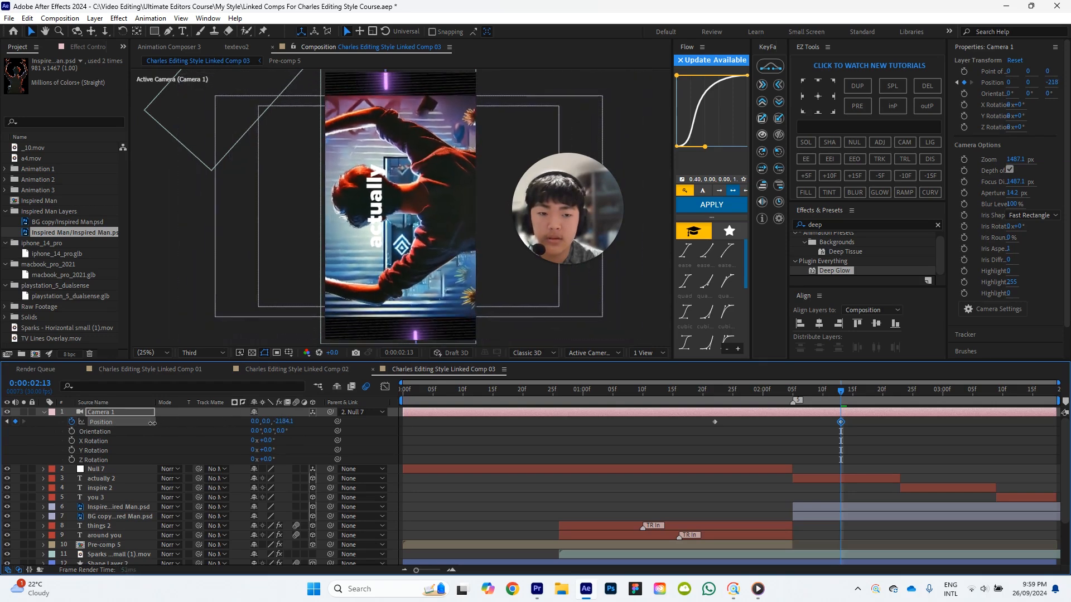
Preview the camera move from 0:00:01:22 and set Camera 1's Z position to about -863.1 at the 0:00:02:13 keyframe.
click(715, 392)
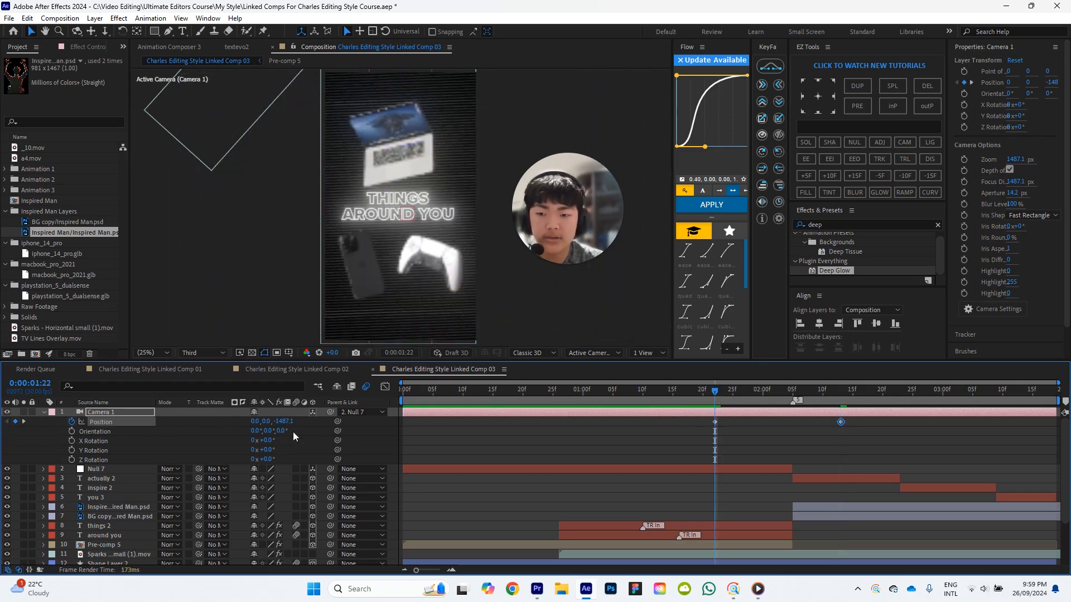
click(25, 422)
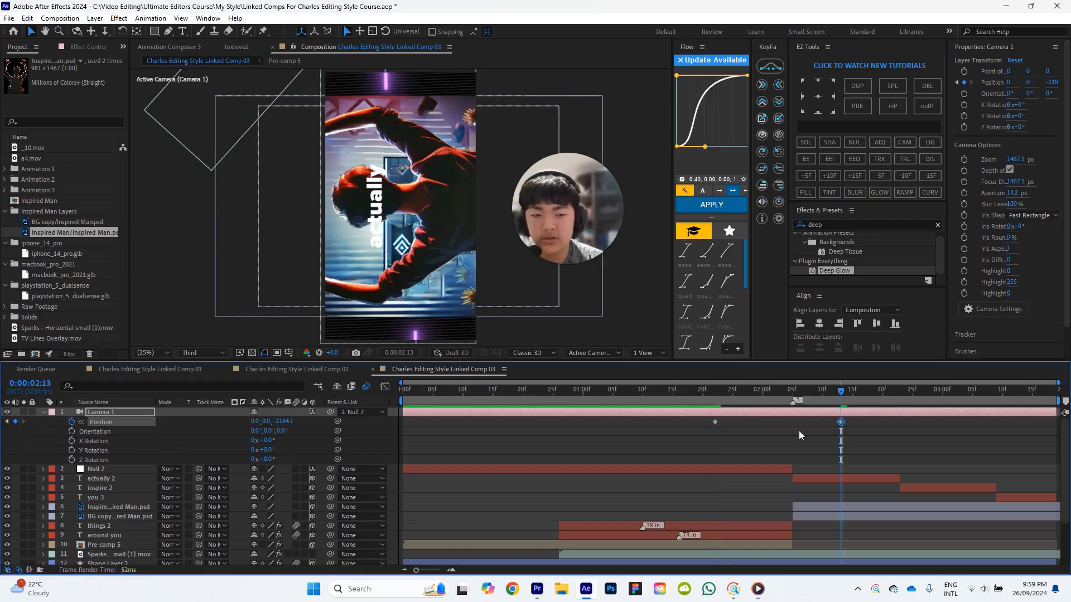
click(717, 392)
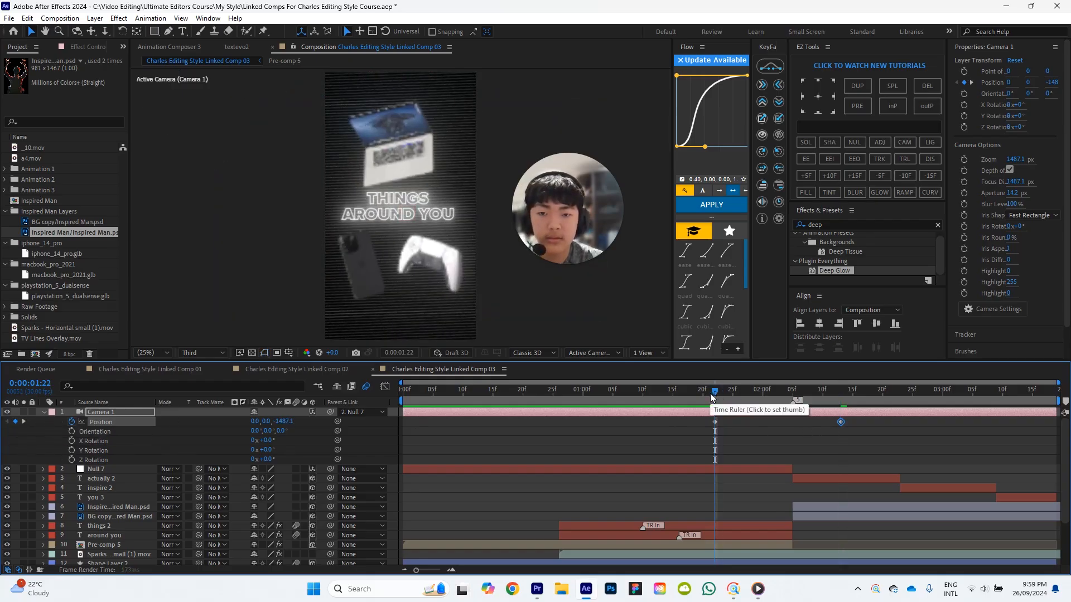
key(space)
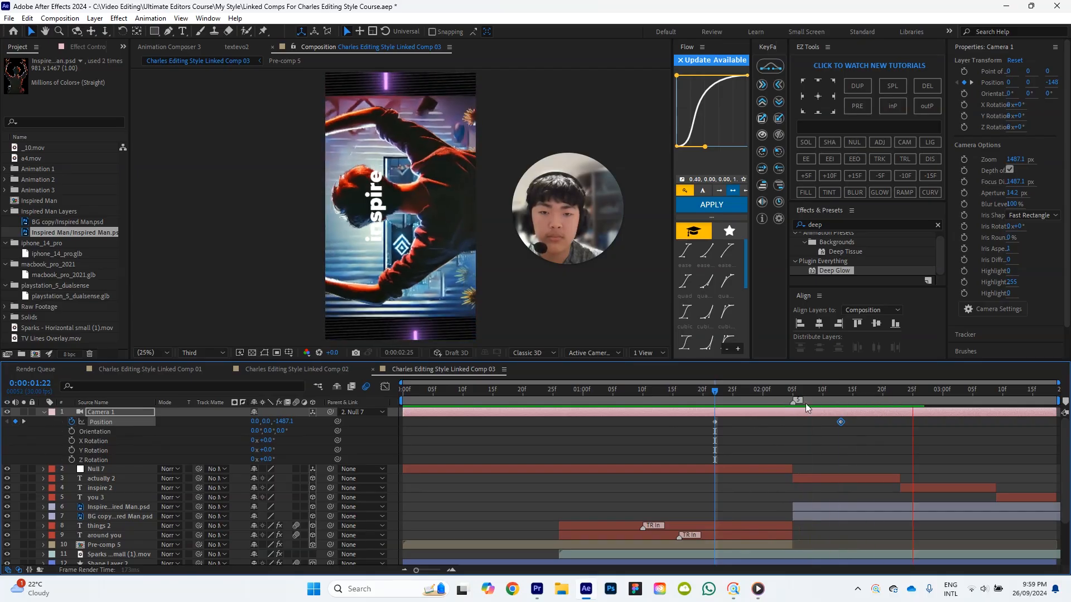
key(space)
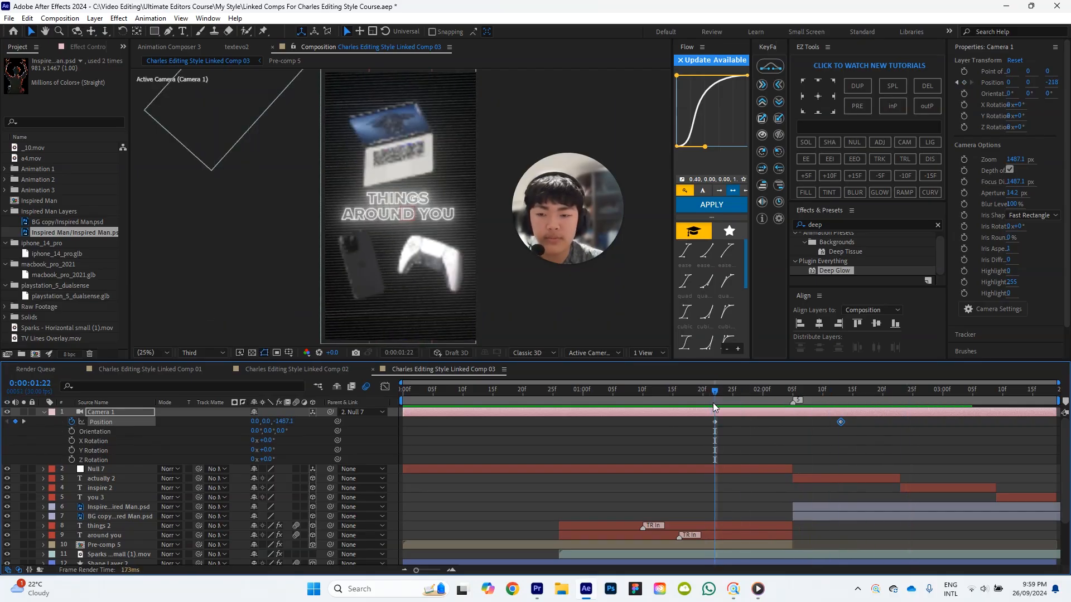
drag(726, 397, 838, 393)
drag(284, 425, 885, 401)
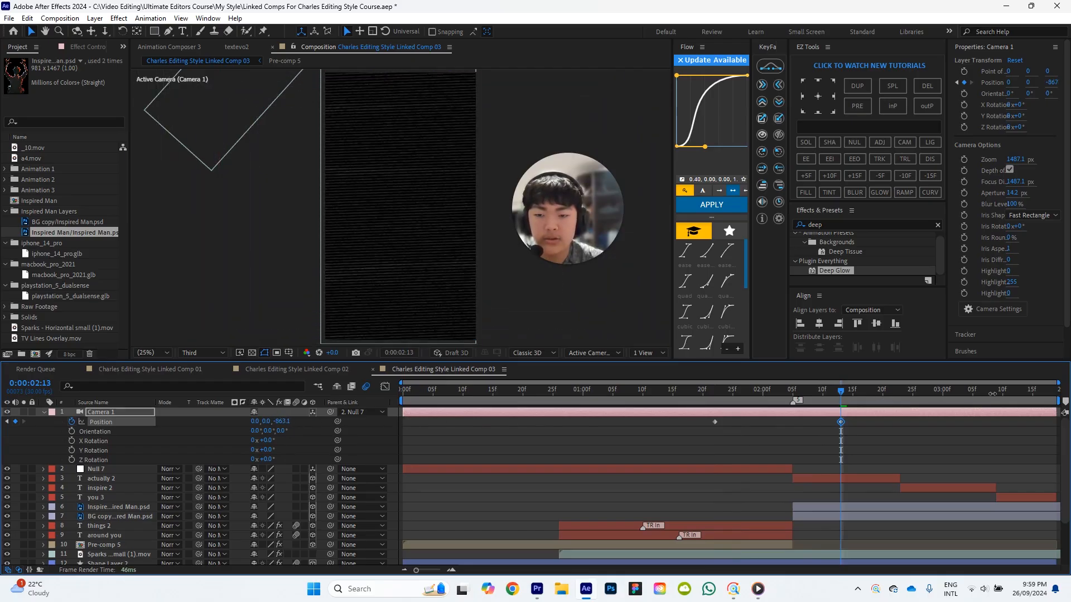
Set the Z orientation of the three word layers, Inspired Man and BG copy to 90°.
click(147, 506)
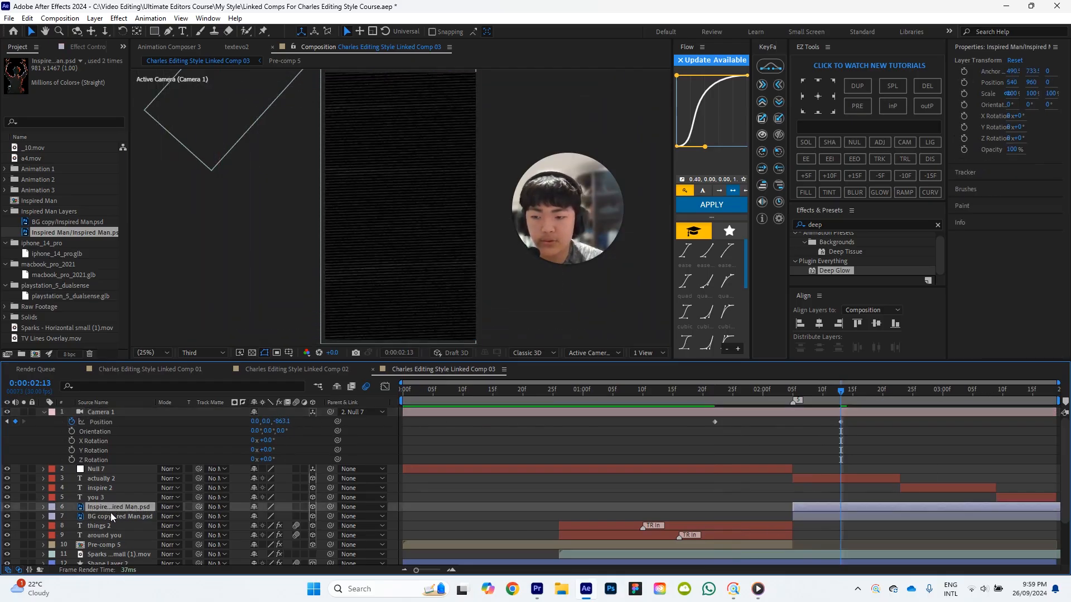
shift+click(111, 517)
shift+click(119, 478)
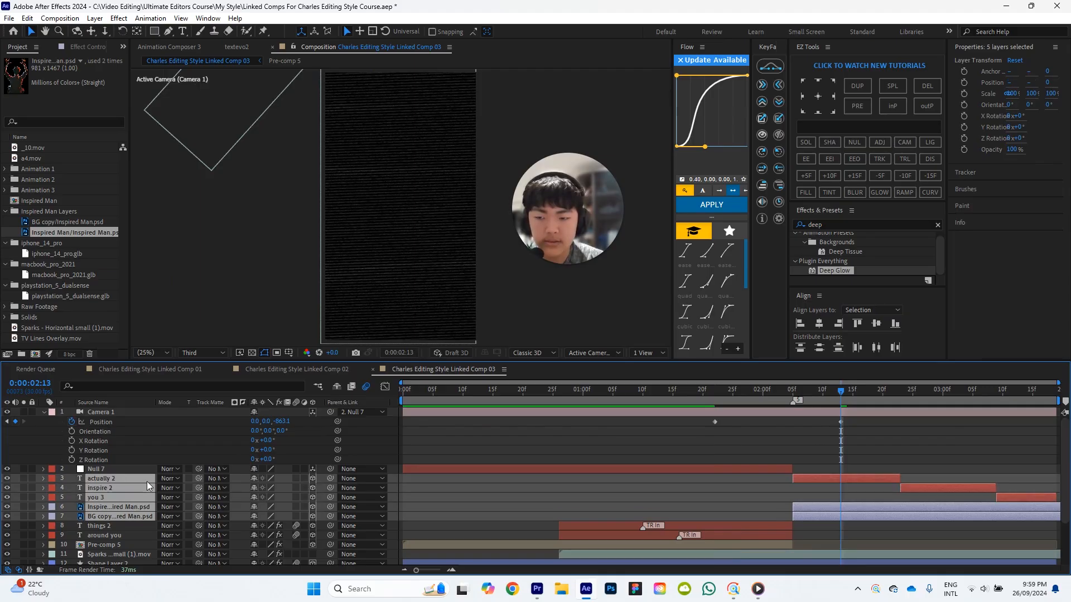
key(r)
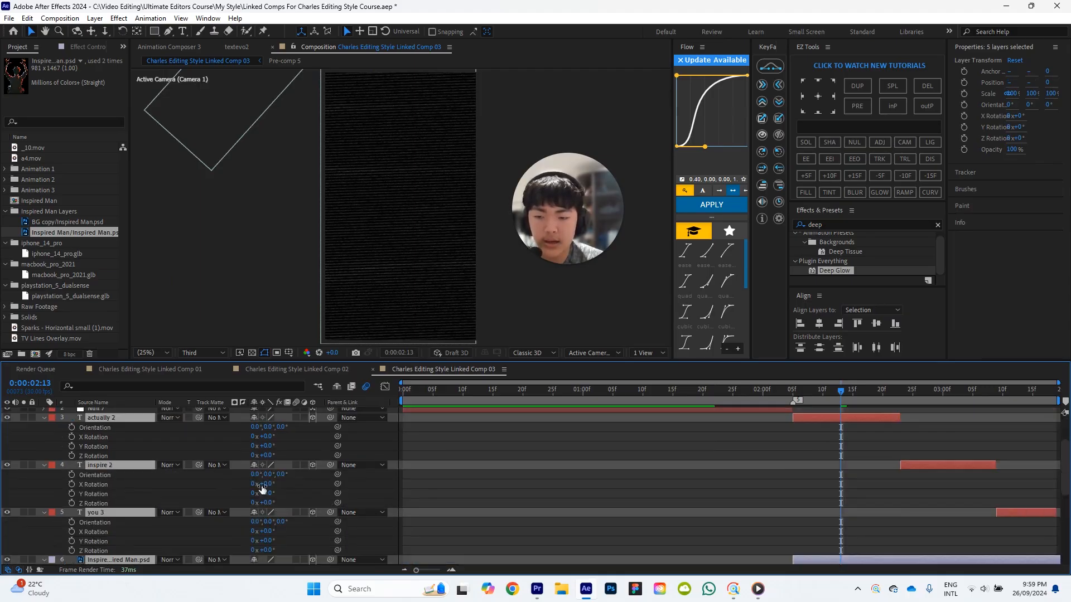
click(284, 427)
text(-90)
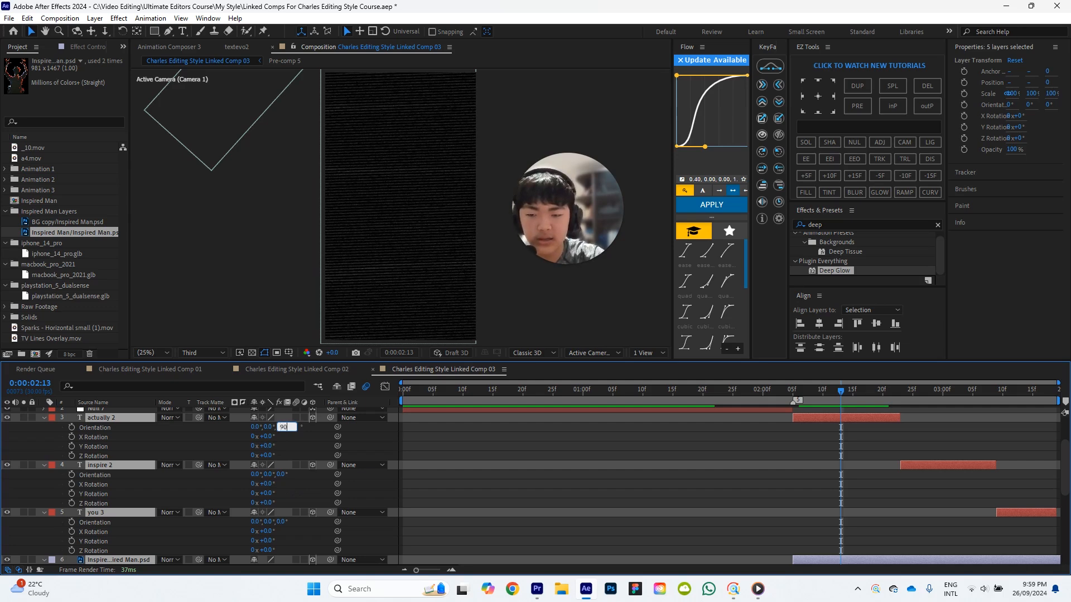
key(Return)
scroll(395, 212, down, 2)
scroll(390, 182, up, 1)
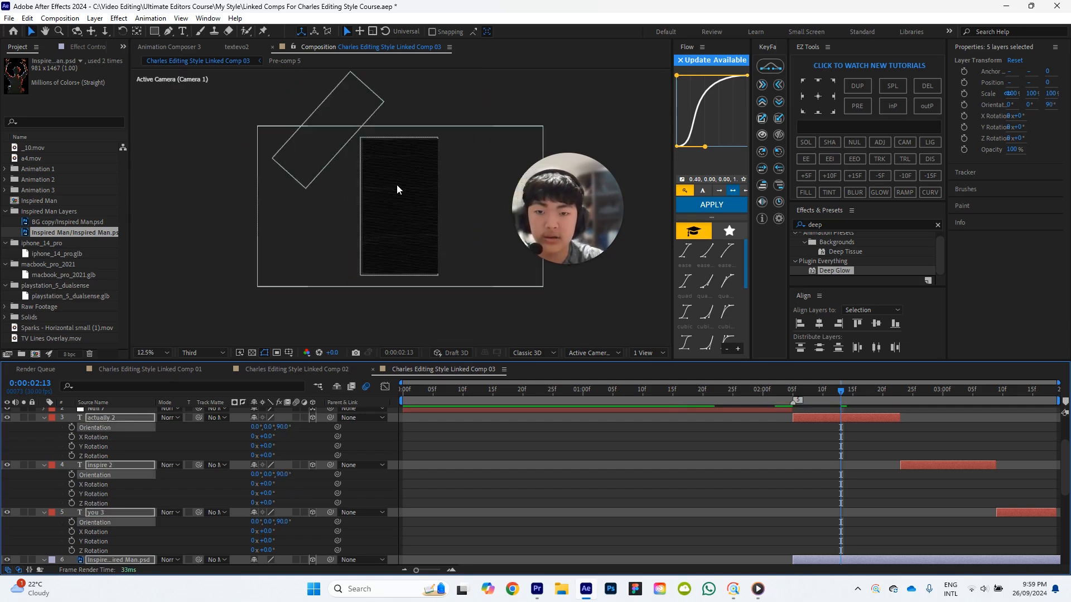
Try scaling the three word layers, Inspired Man and BG copy down to 47% and check the frame at 0:00:02:07.
scroll(197, 440, down, 3)
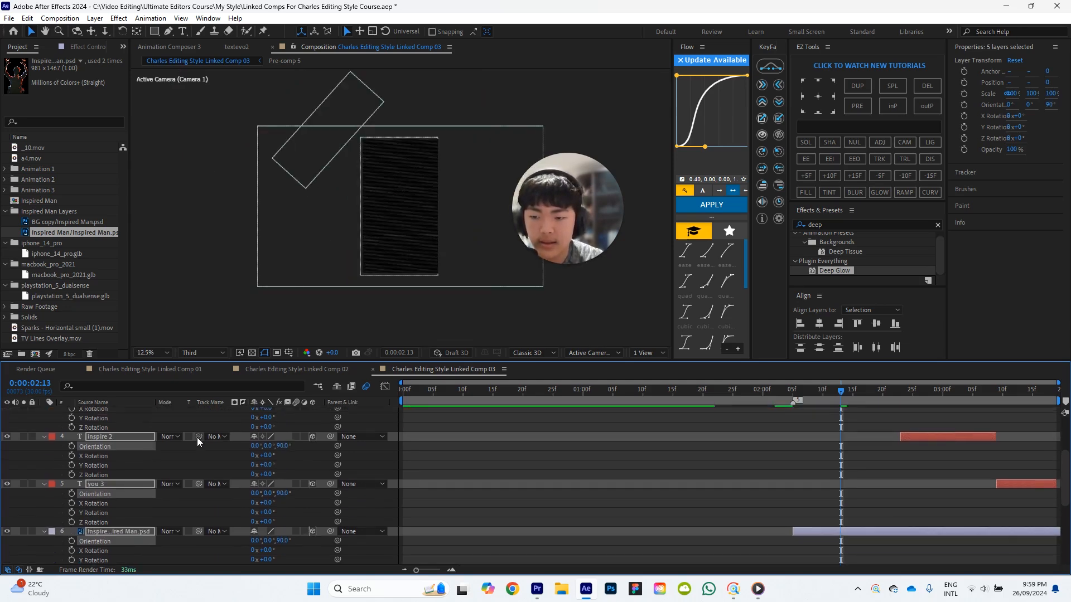
key(shift+s)
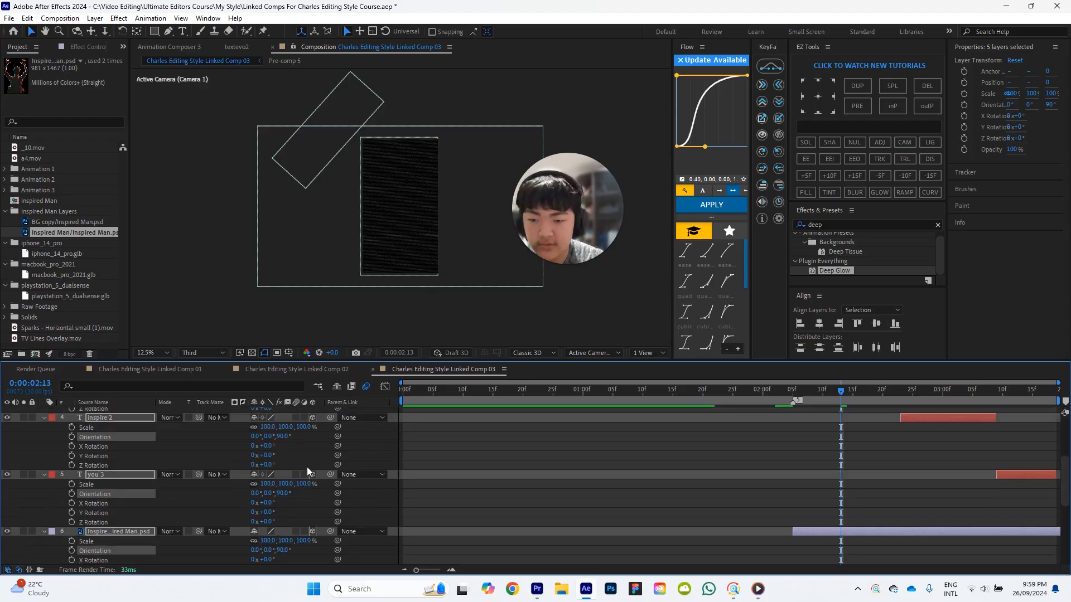
drag(306, 429, 279, 433)
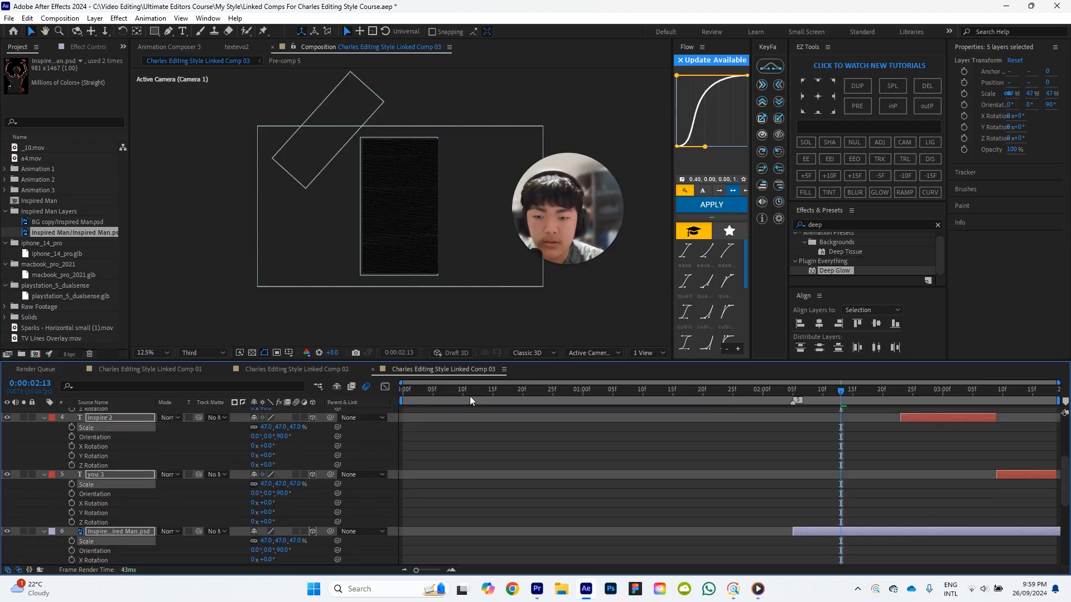
scroll(466, 205, down, 2)
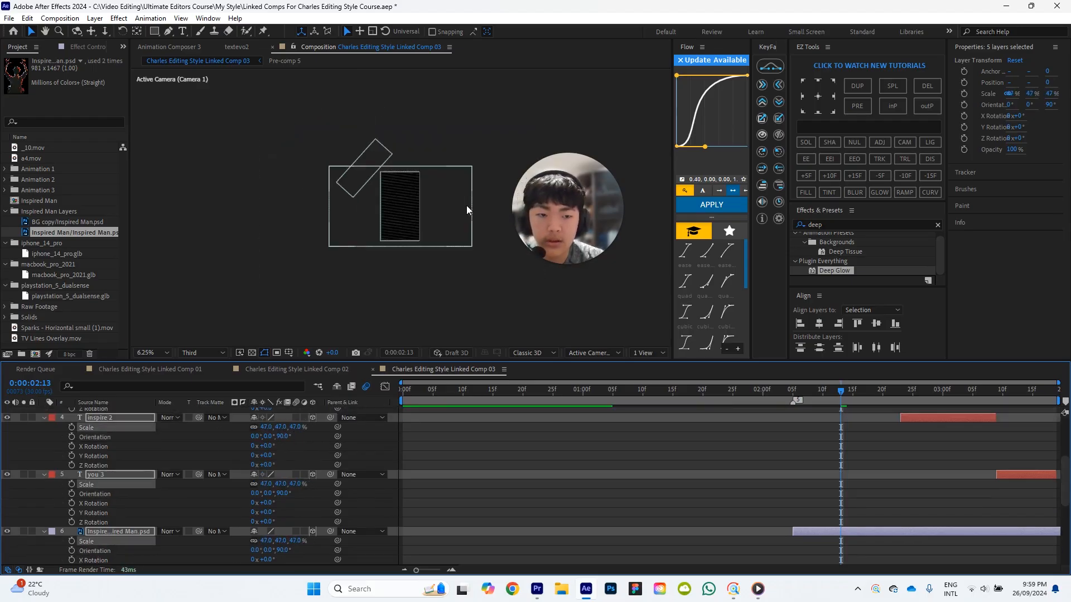
click(804, 391)
click(713, 475)
scroll(414, 229, up, 2)
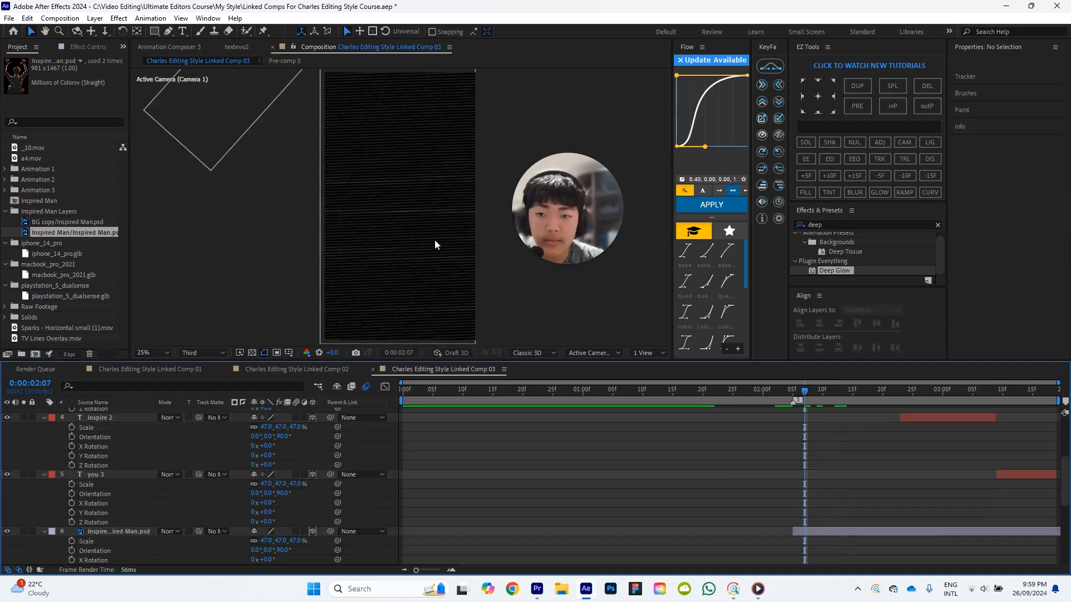
scroll(103, 429, down, 3)
Select the Inspired Man layer and split the composition viewer into two views, Active Camera and Top.
click(116, 502)
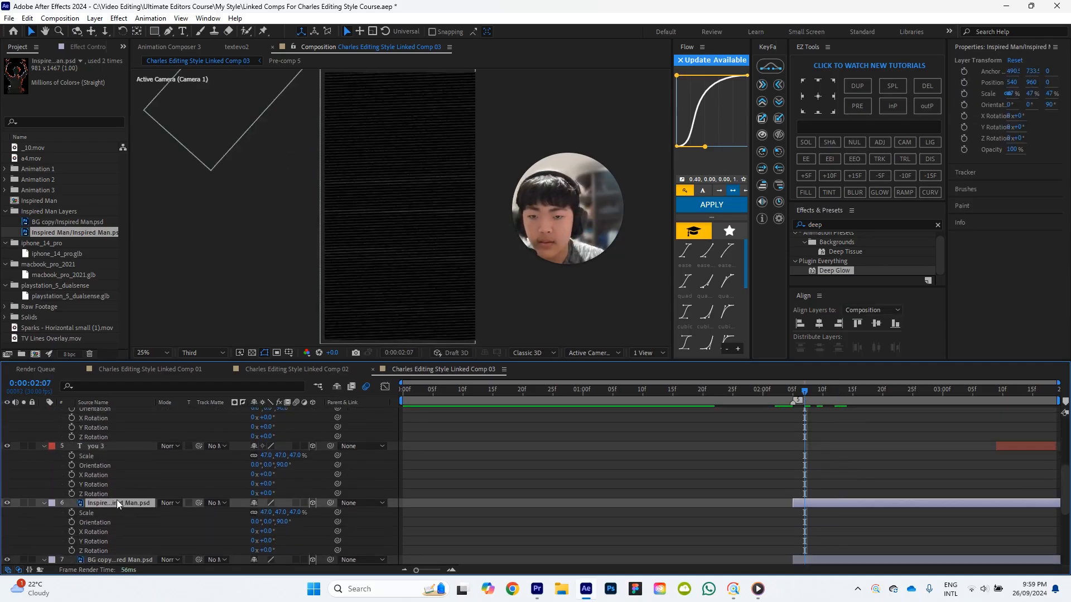
click(647, 353)
click(659, 389)
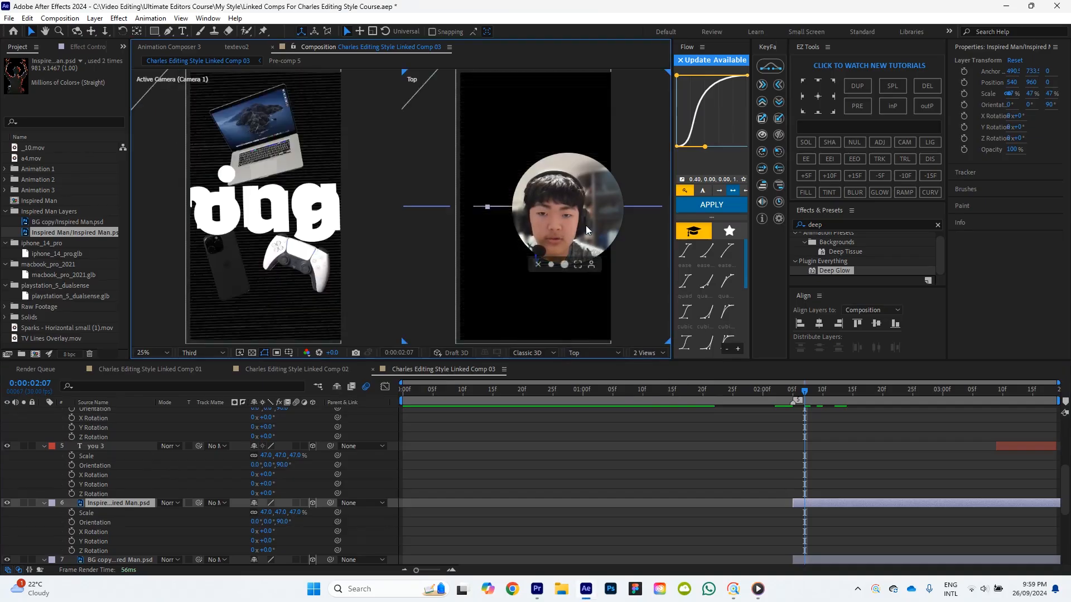
drag(586, 228, 369, 255)
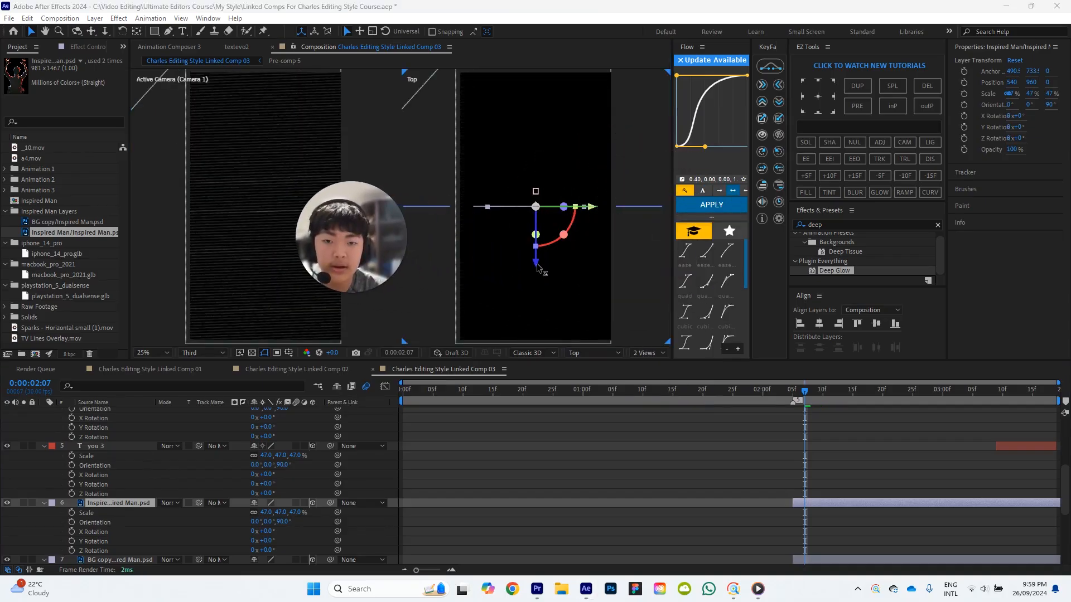
Try moving the Inspired Man layer in depth in the Top view, undoing that move and the five layers' 47% scaling.
drag(537, 263, 547, 159)
key(ctrl+z)
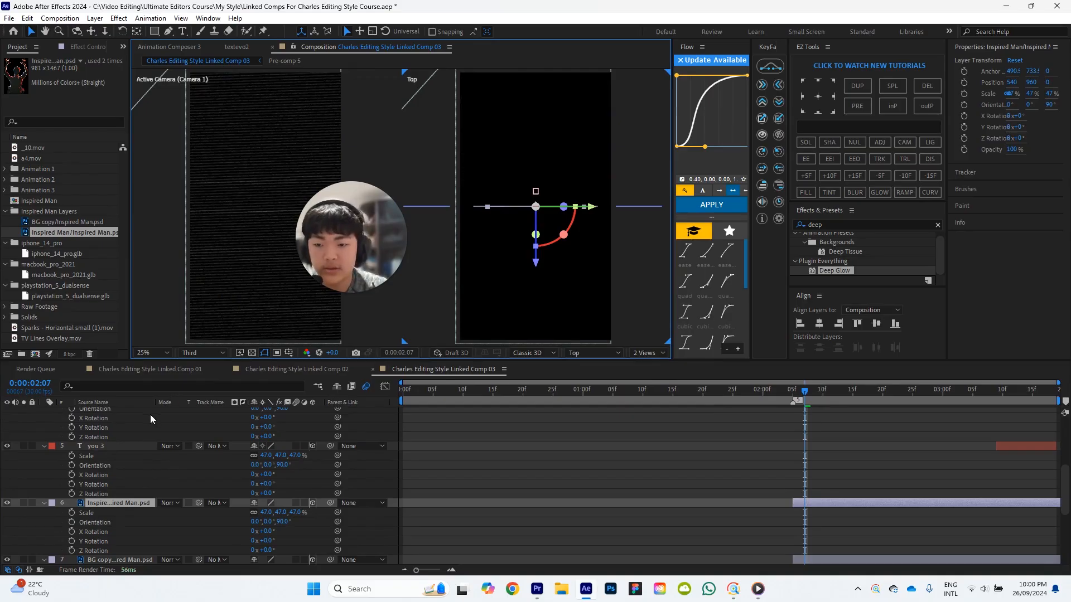
key(ctrl+z)
Show the Position of the three word layers, Inspired Man and BG copy and push their Z position to 1041.
scroll(146, 464, up, 2)
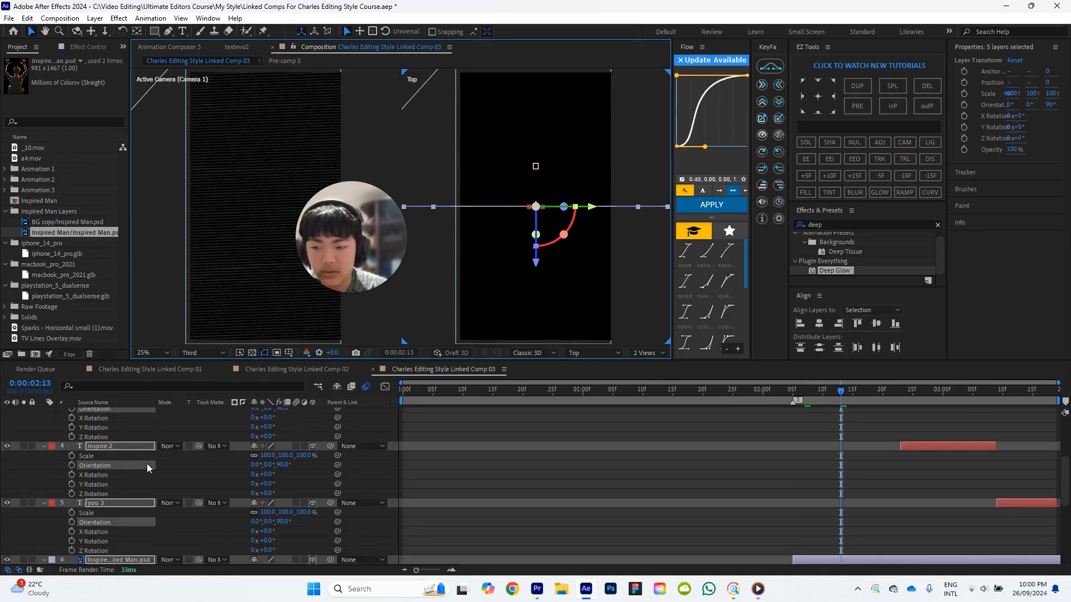
key(shift+p)
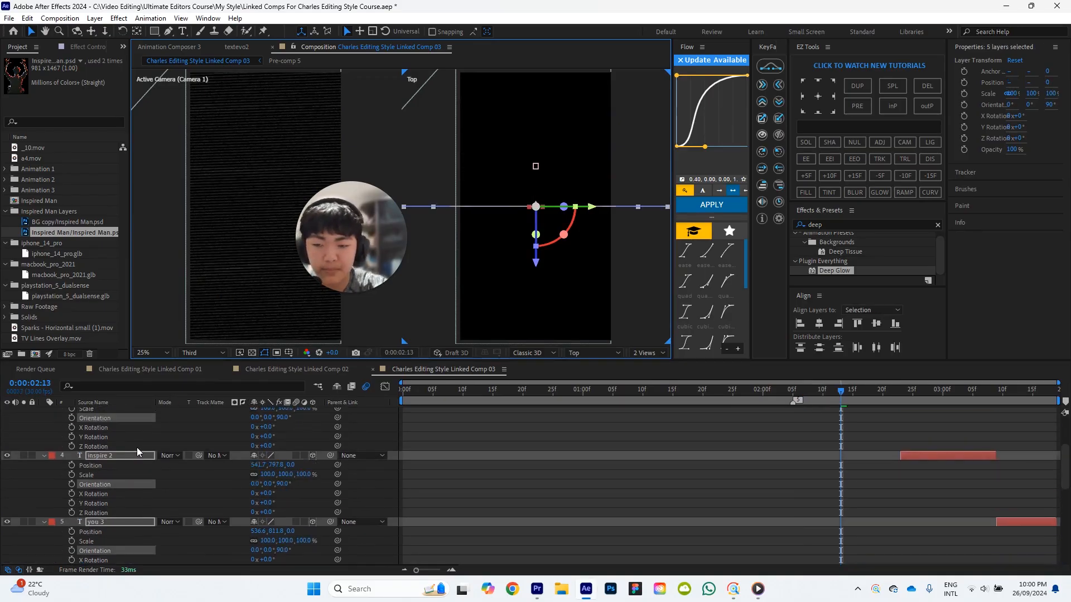
drag(269, 429, 584, 335)
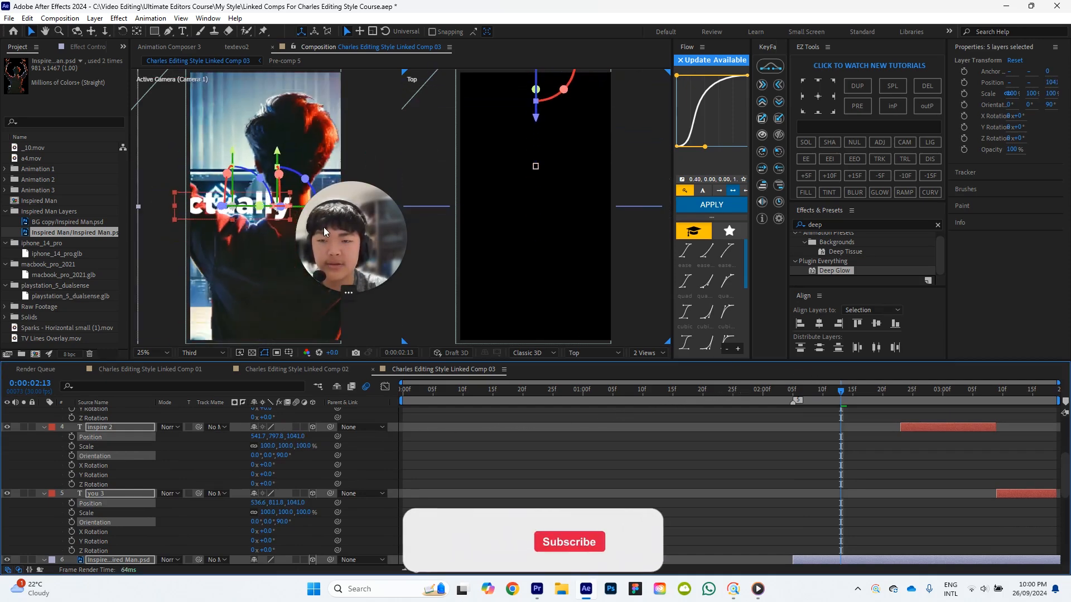
scroll(310, 155, down, 1)
drag(360, 227, 661, 209)
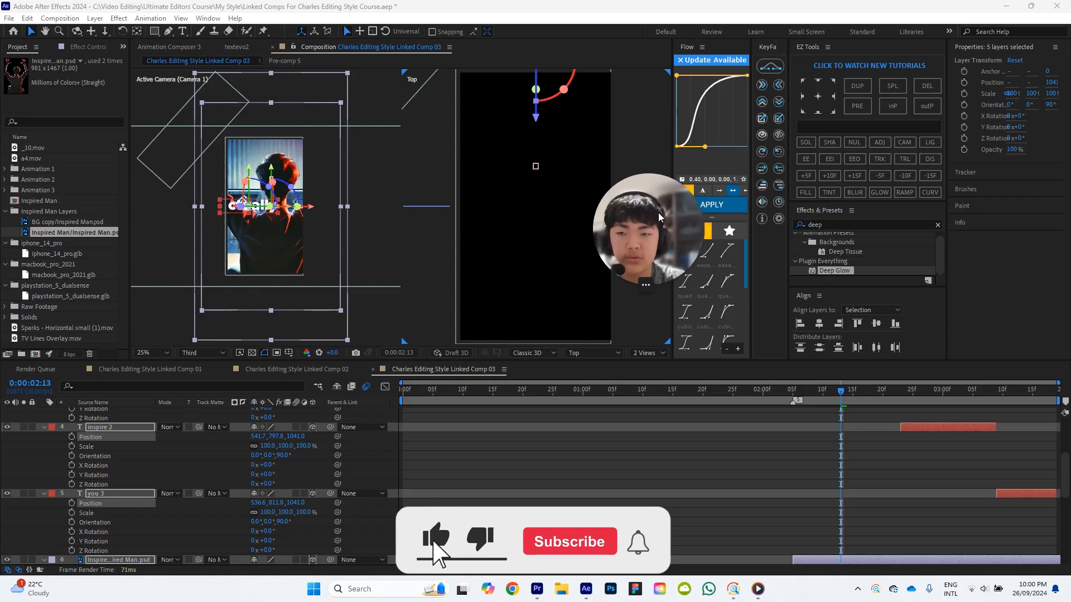
Push the three word layers, Inspired Man and BG copy to Z position 1625 in the Top view and fit the Active Camera view.
scroll(242, 175, down, 1)
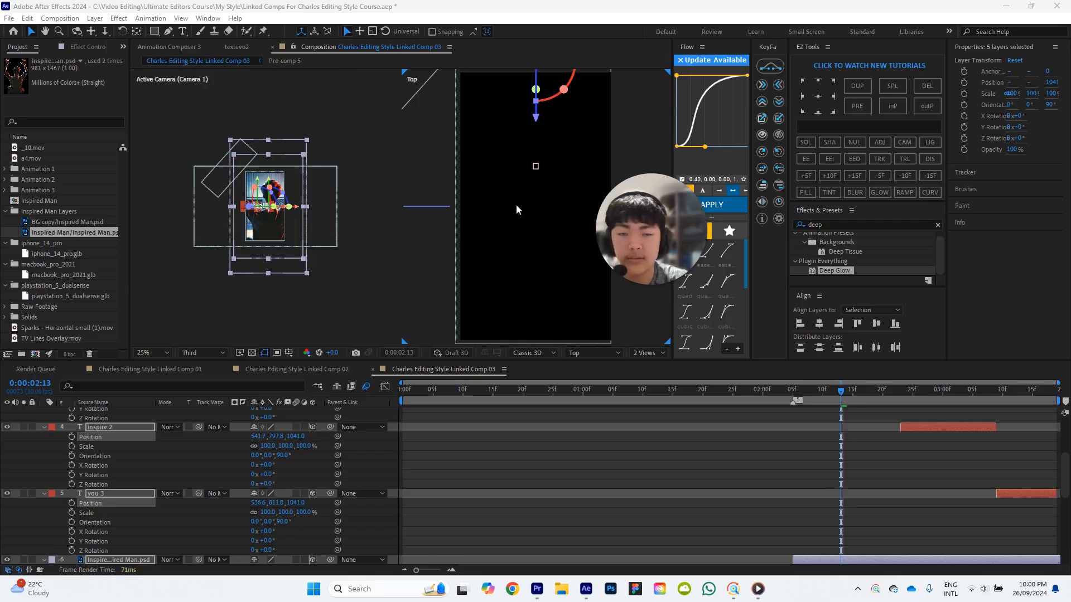
drag(536, 117, 528, 37)
click(156, 353)
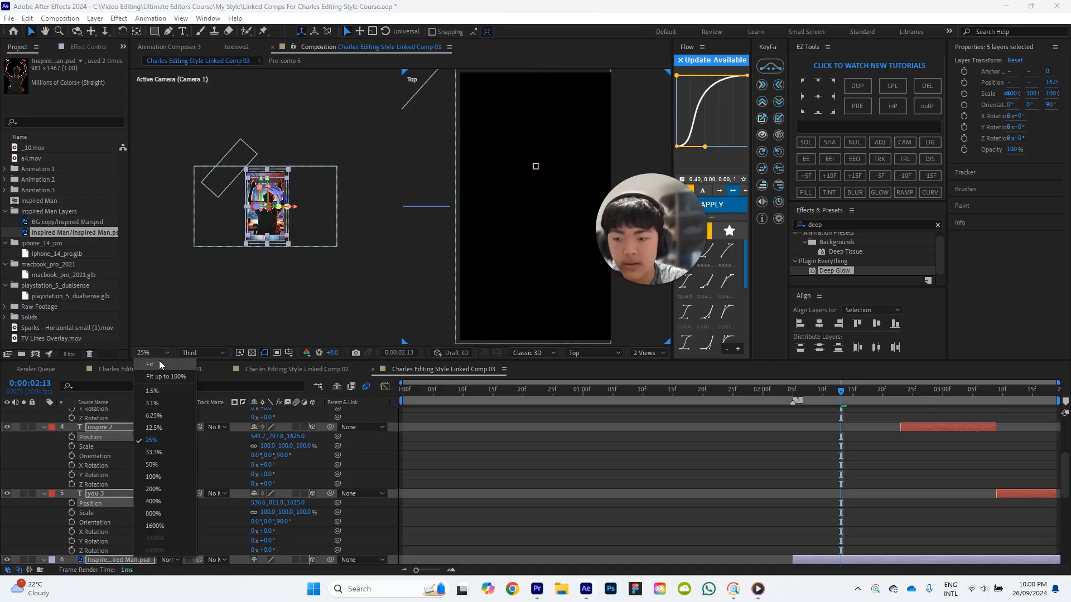
click(159, 363)
click(282, 235)
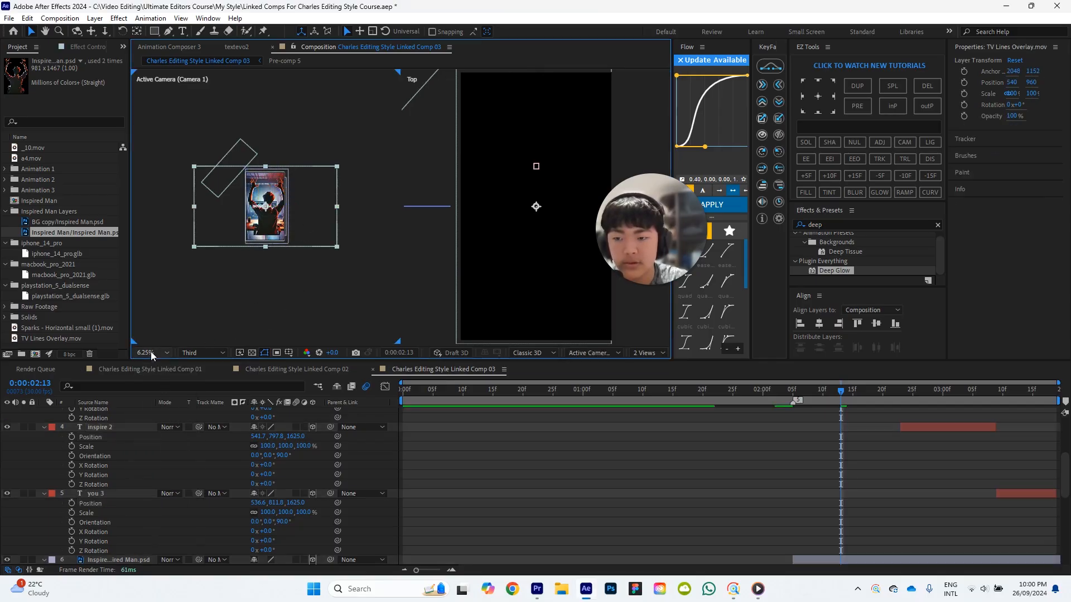
click(151, 352)
click(166, 362)
click(553, 222)
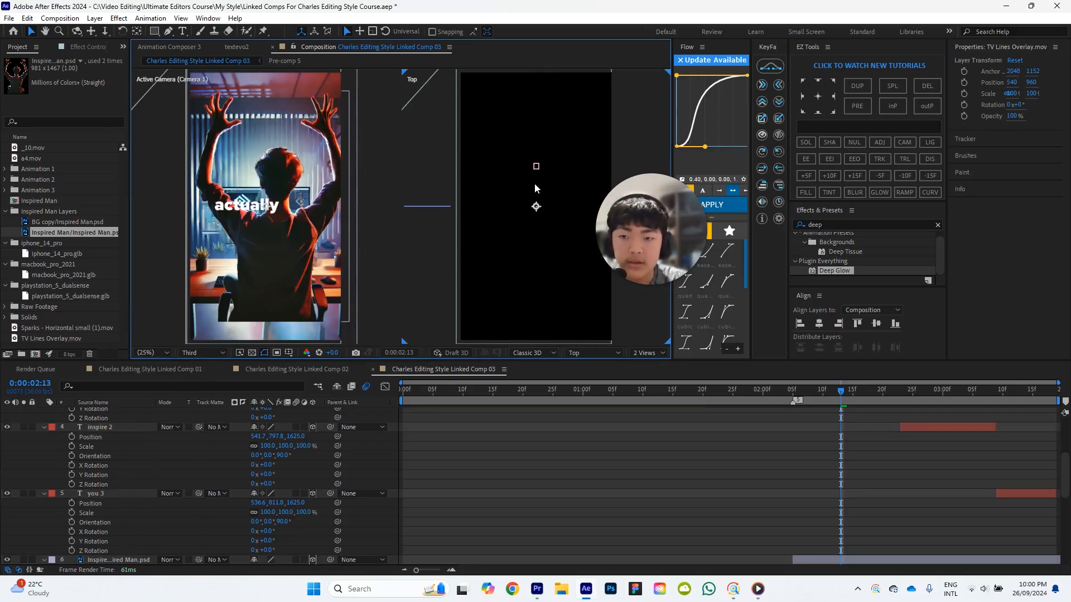
scroll(535, 183, down, 2)
key(period)
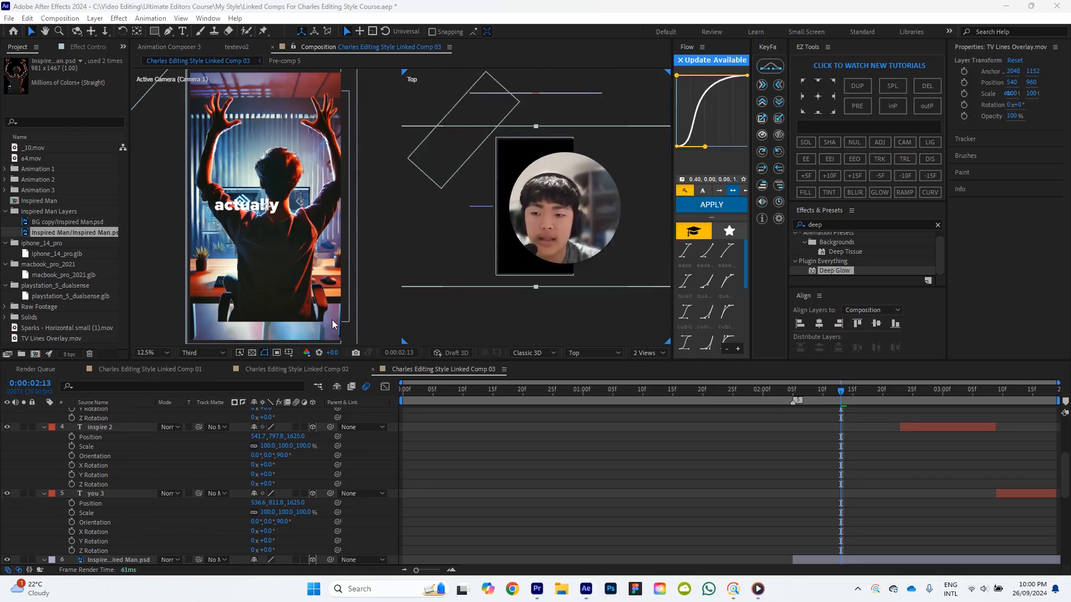
Deselect the layers and preview the "actually inspire you" scene from 0:00:02:13 onward, stopping at 0:00:03:03.
click(168, 452)
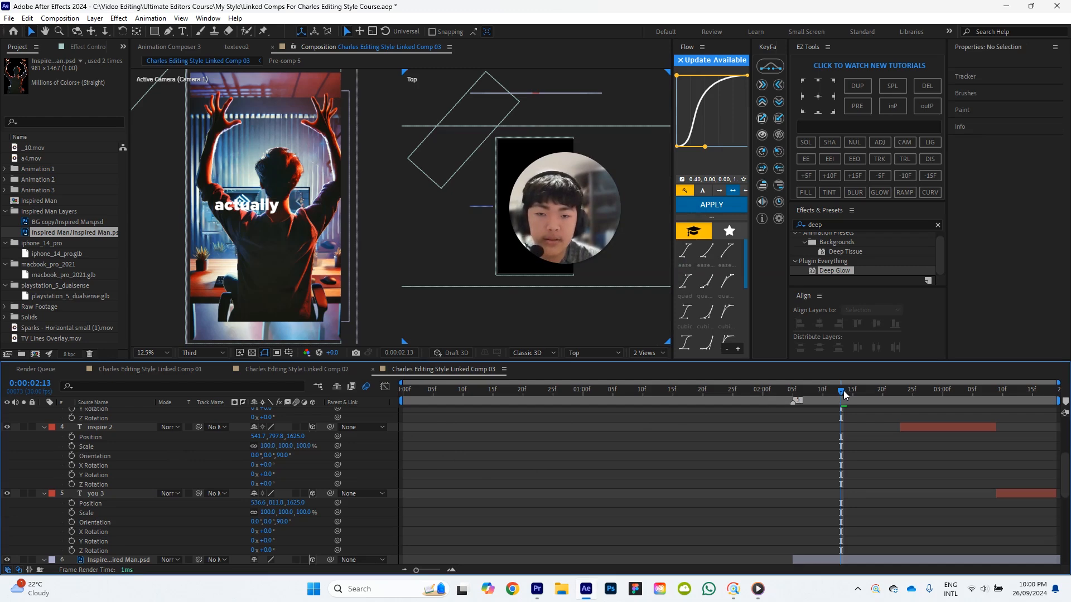
drag(841, 390, 929, 393)
key(space)
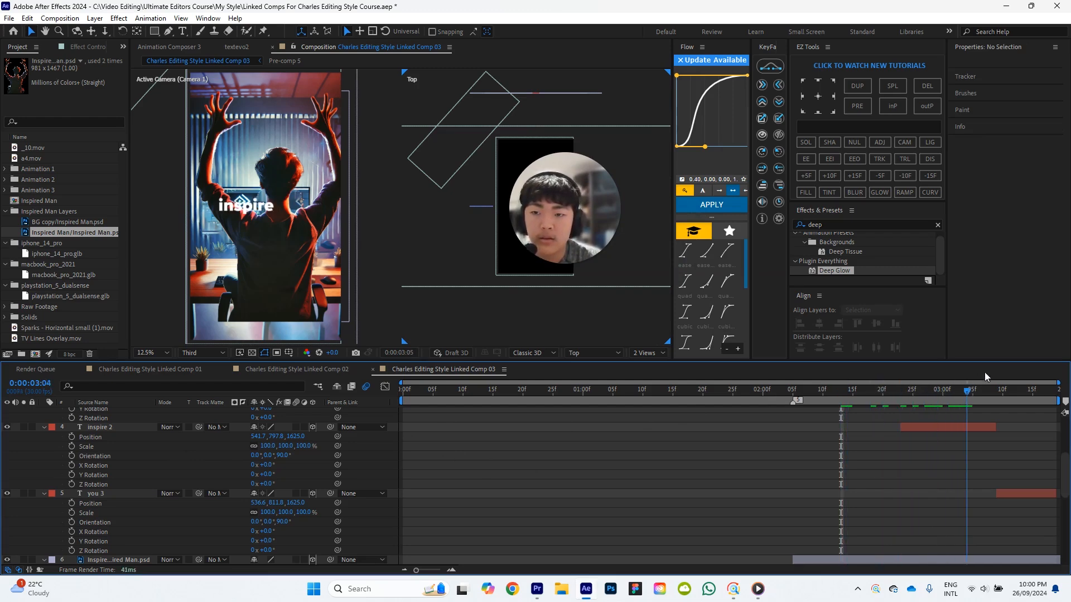
key(space)
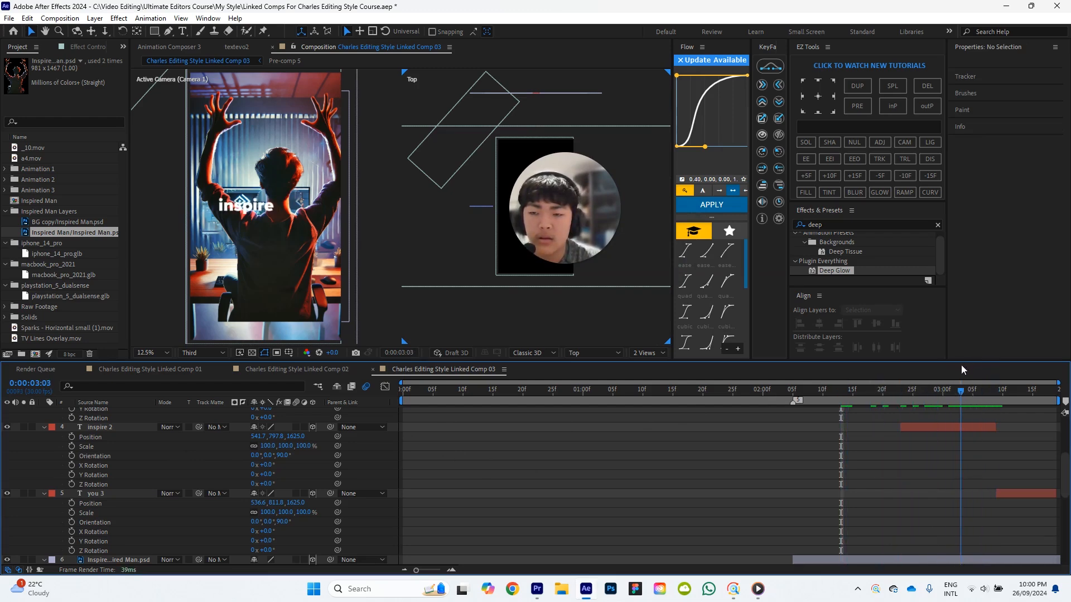
Set the Z position of the three word layers, Inspired Man and BG copy to 1698 and shift all five up 50 px.
scroll(519, 426, up, 3)
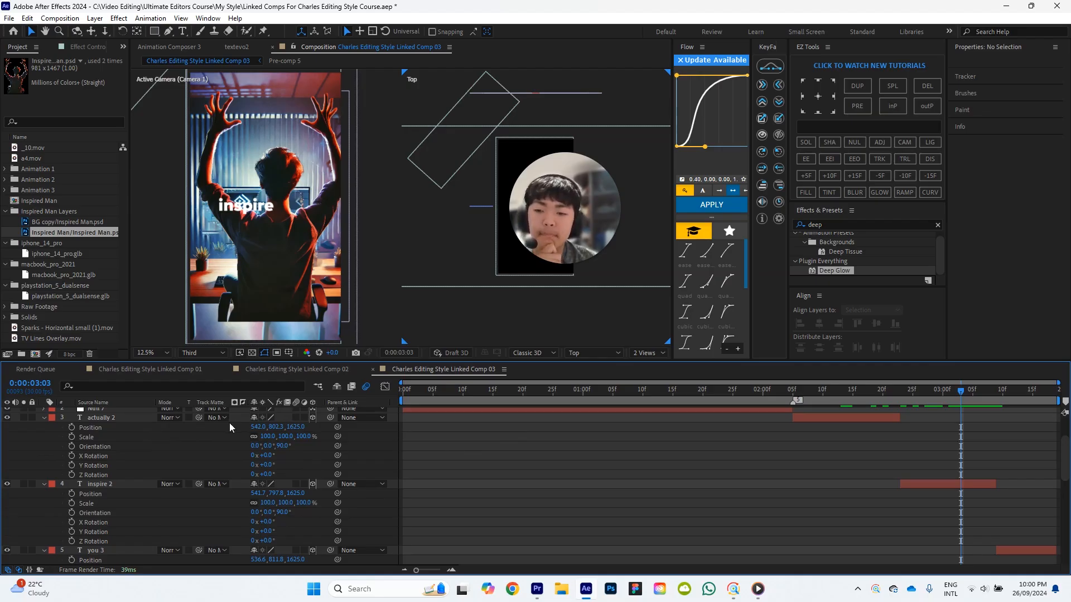
drag(560, 211, 586, 472)
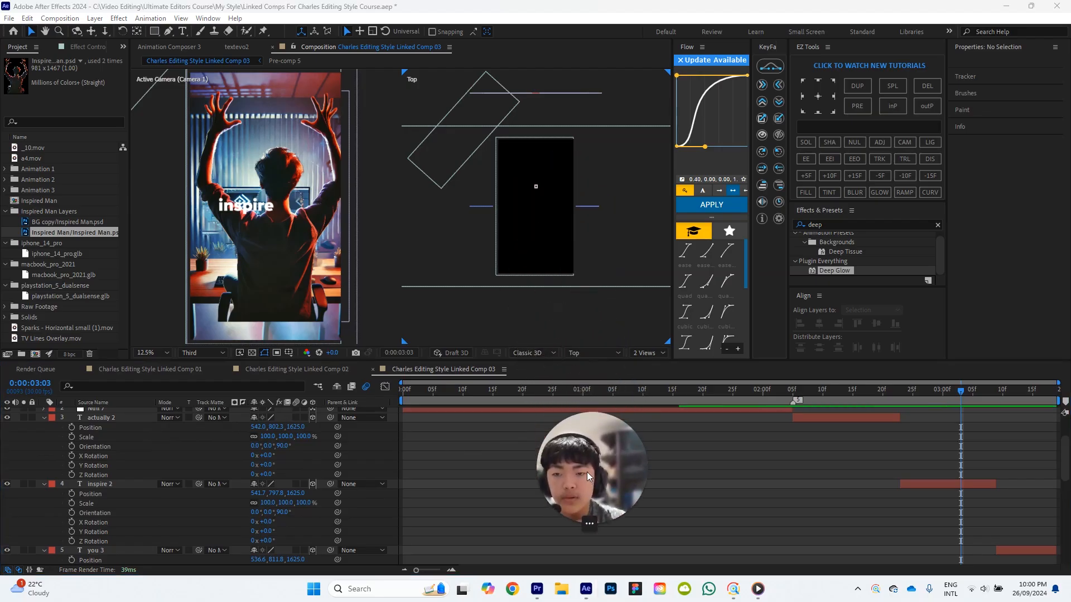
click(132, 426)
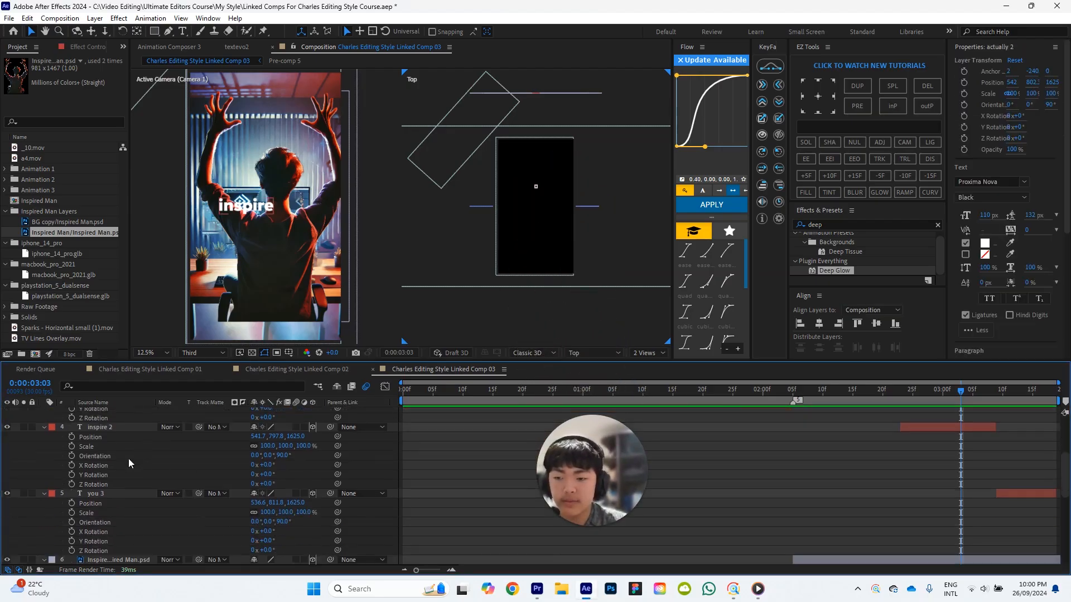
scroll(118, 479, down, 5)
shift+click(119, 540)
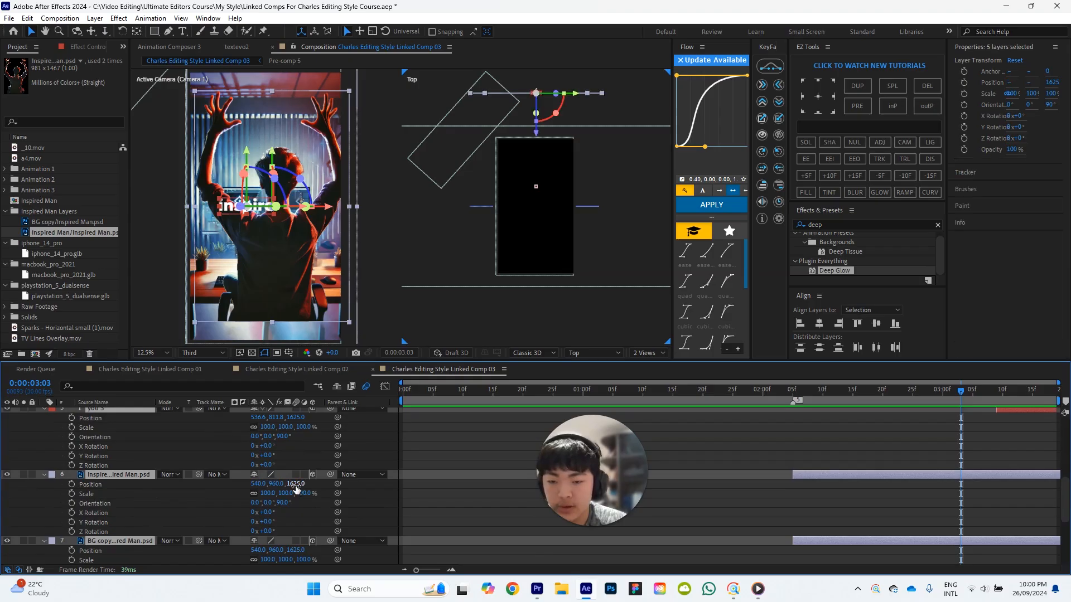
drag(294, 484, 243, 489)
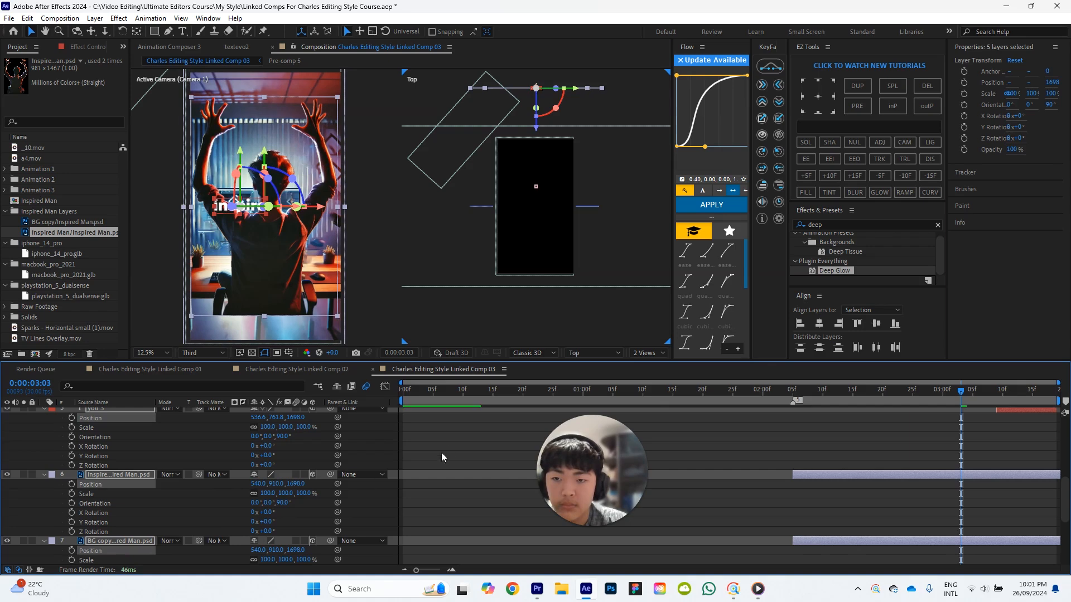
click(464, 443)
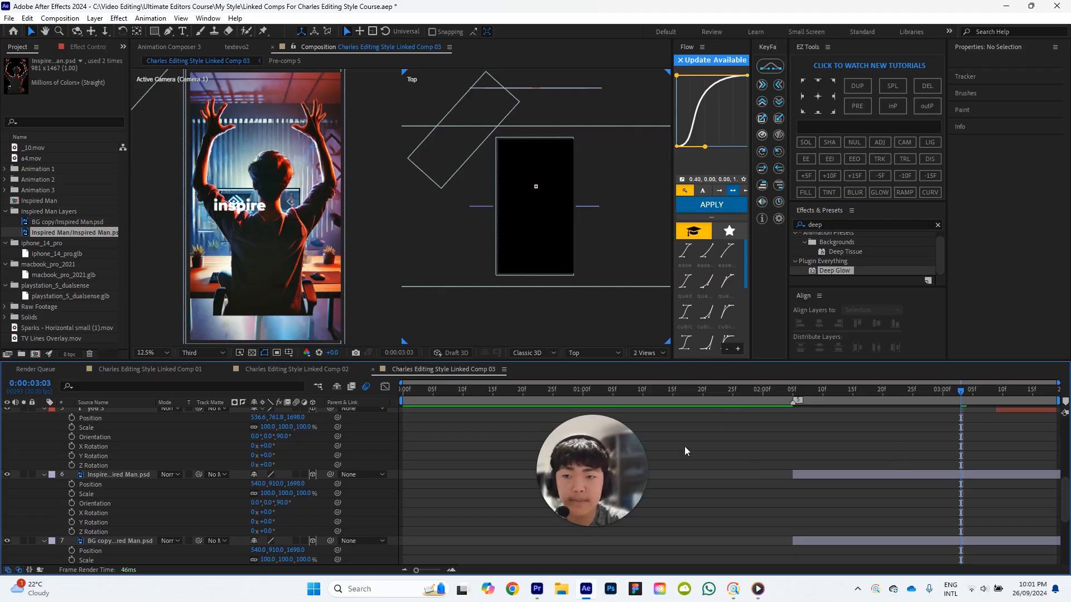
Switch the composition viewer to a single view and fit the whole composition in it.
drag(573, 452, 494, 191)
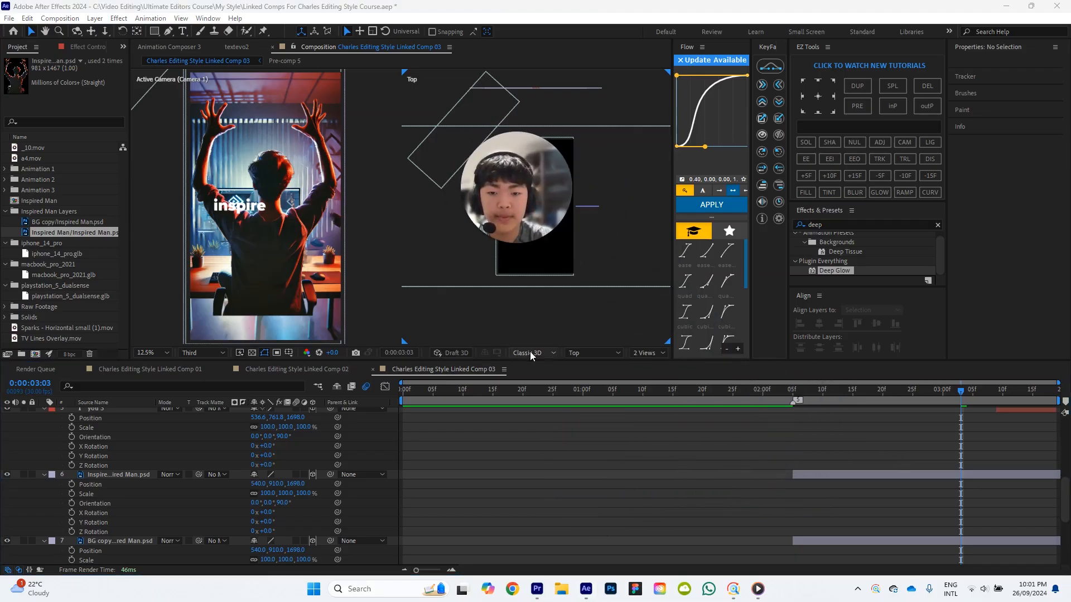
click(647, 353)
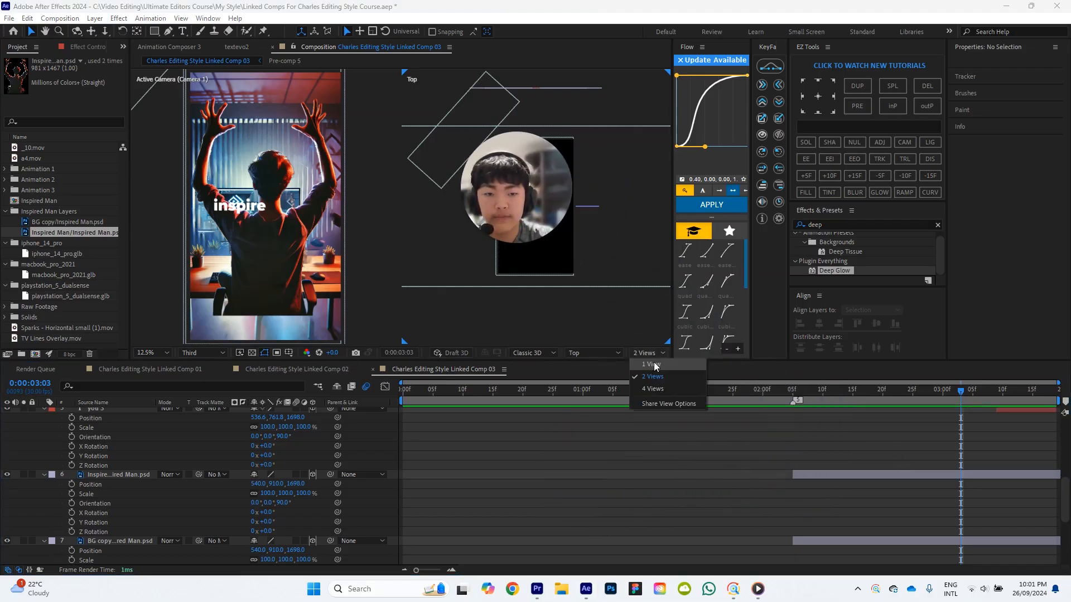
click(655, 364)
drag(567, 212, 591, 214)
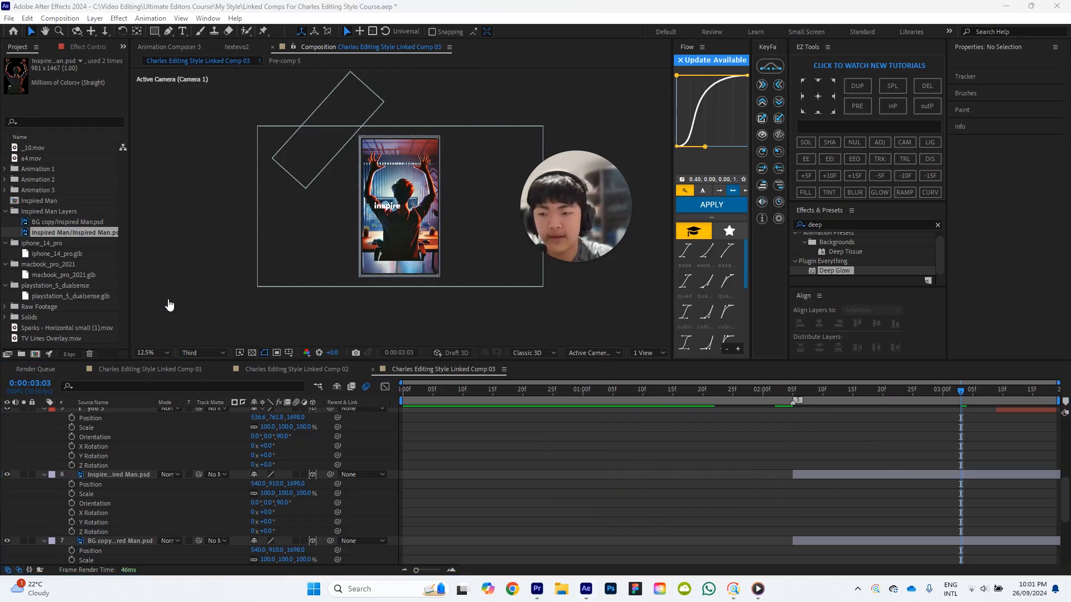
click(160, 353)
click(196, 258)
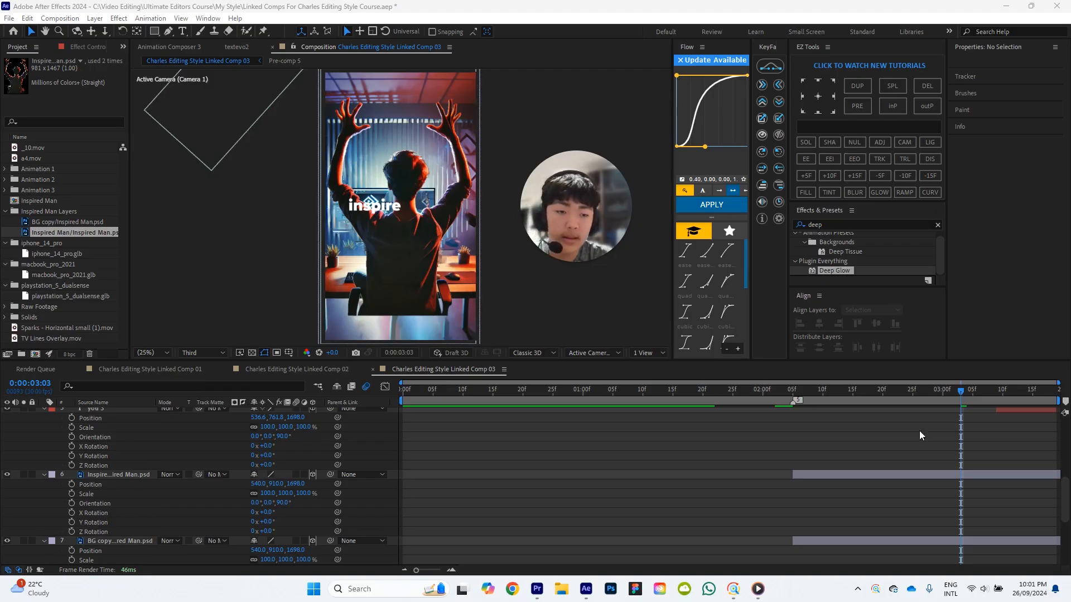
Collapse the expanded properties of all layers in the Comp 03 timeline.
scroll(157, 450, up, 3)
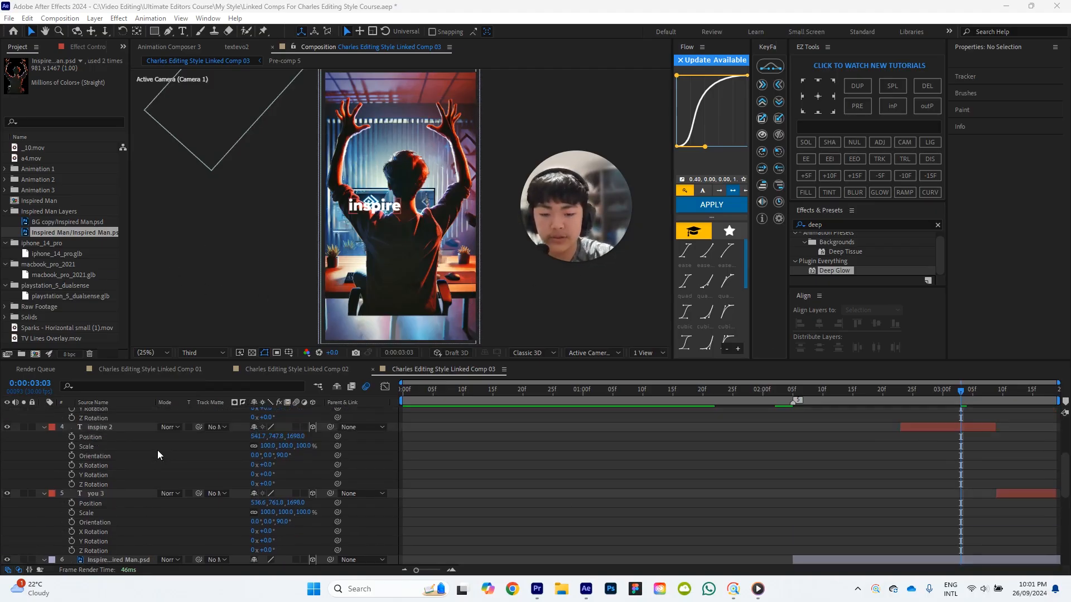
click(237, 259)
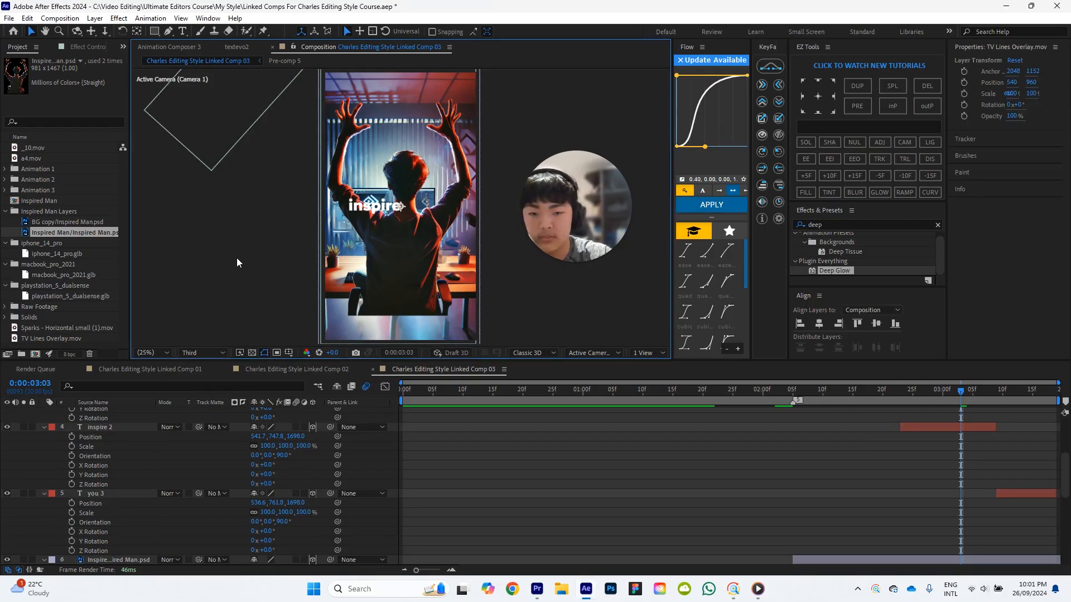
click(540, 428)
key(u)
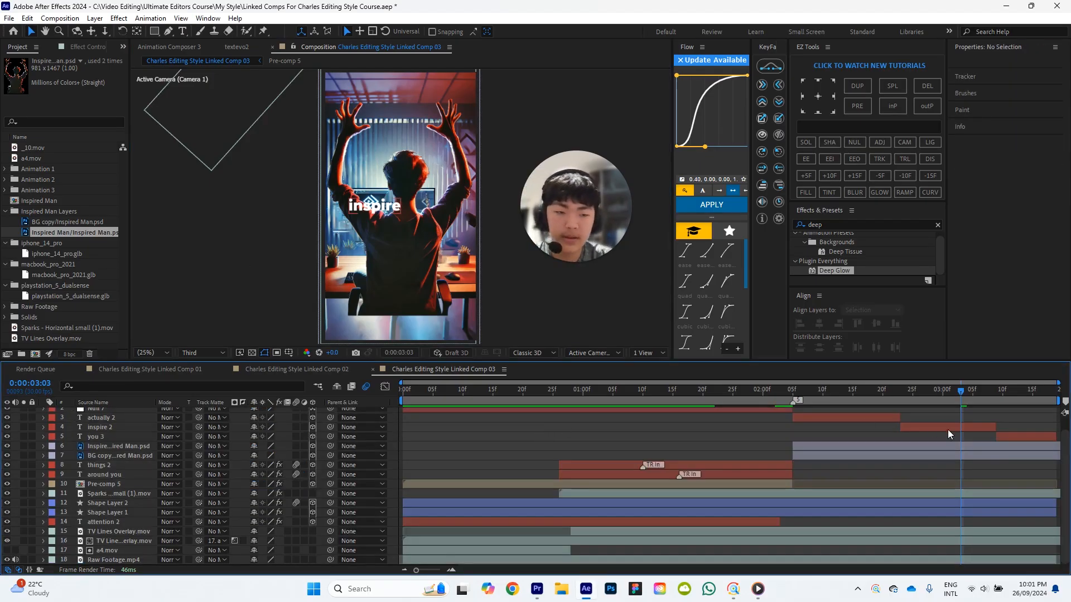
scroll(944, 427, up, 1)
Preview the transition from 0:00:01:20 and place the playhead at 0:00:02:05, where the Inspired Man layers start.
drag(902, 394, 701, 391)
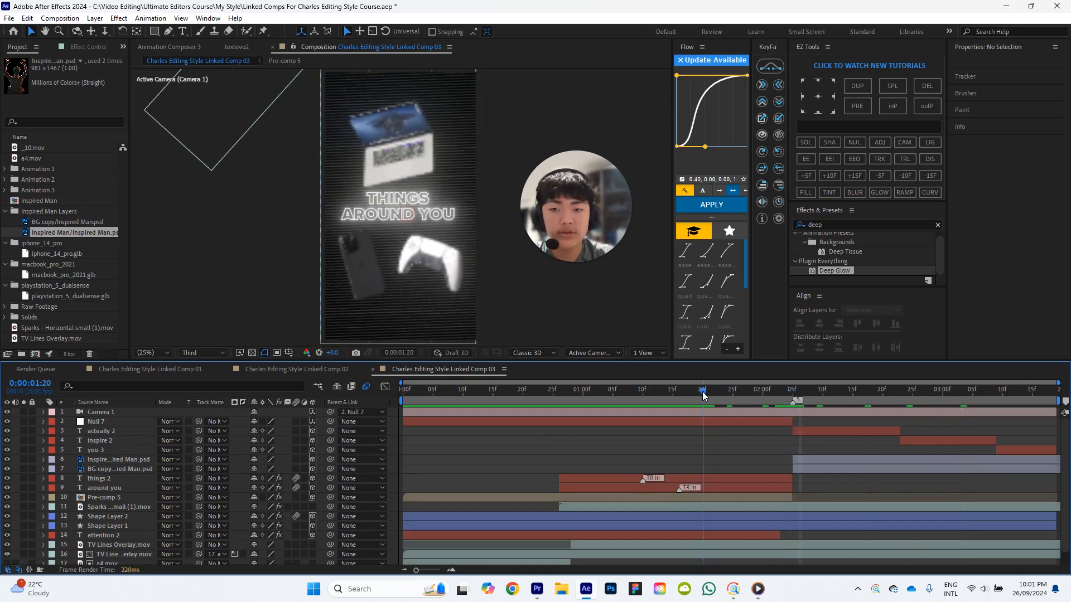
key(space)
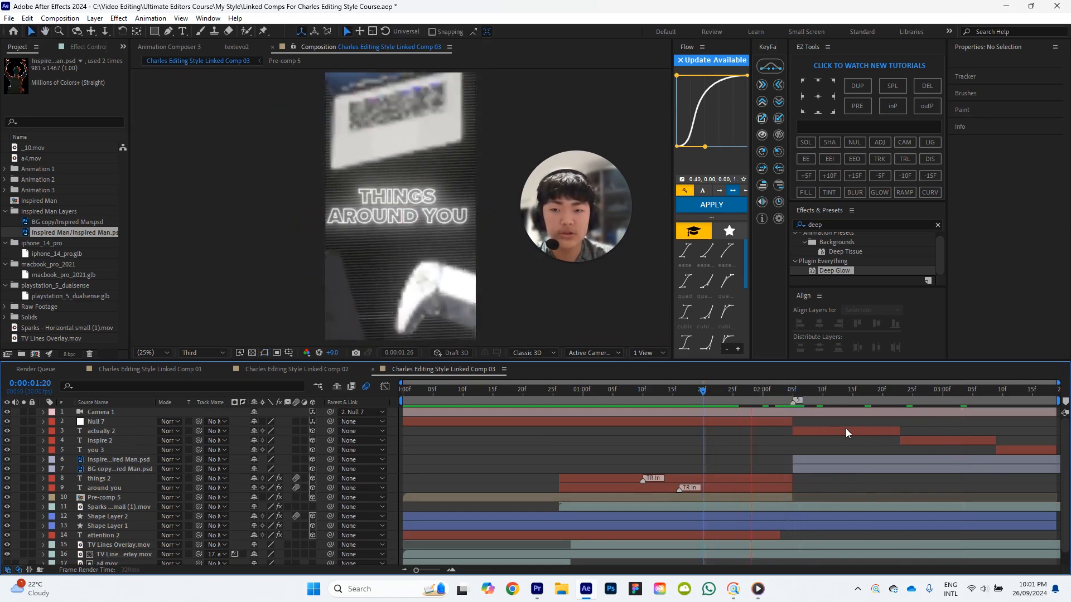
drag(843, 393, 799, 396)
key(Page_Up)
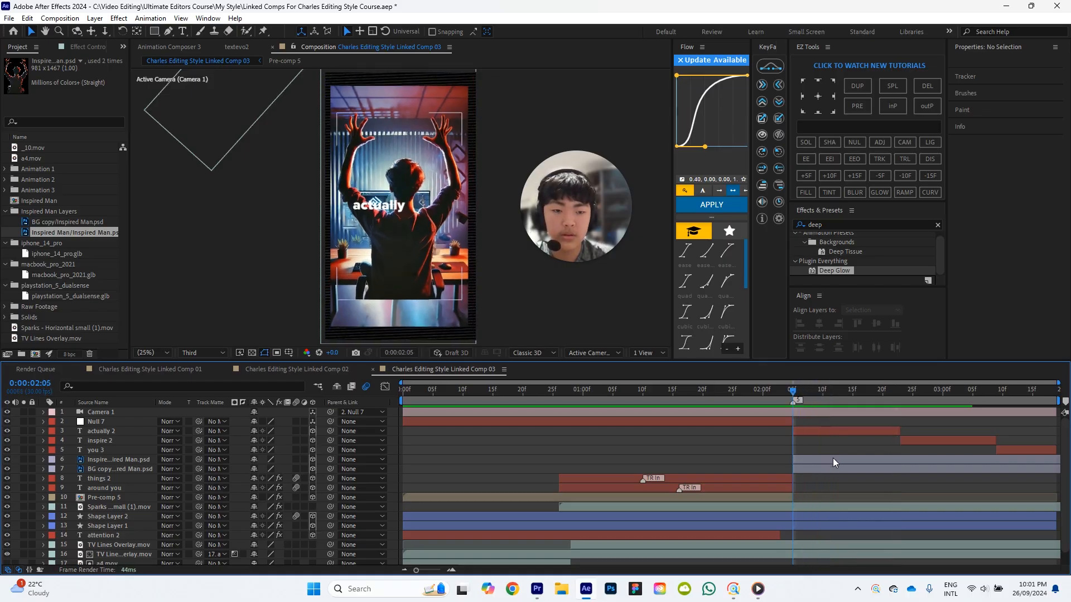
Reveal the Position and Scale properties of the Inspired Man and BG copy layers.
click(830, 470)
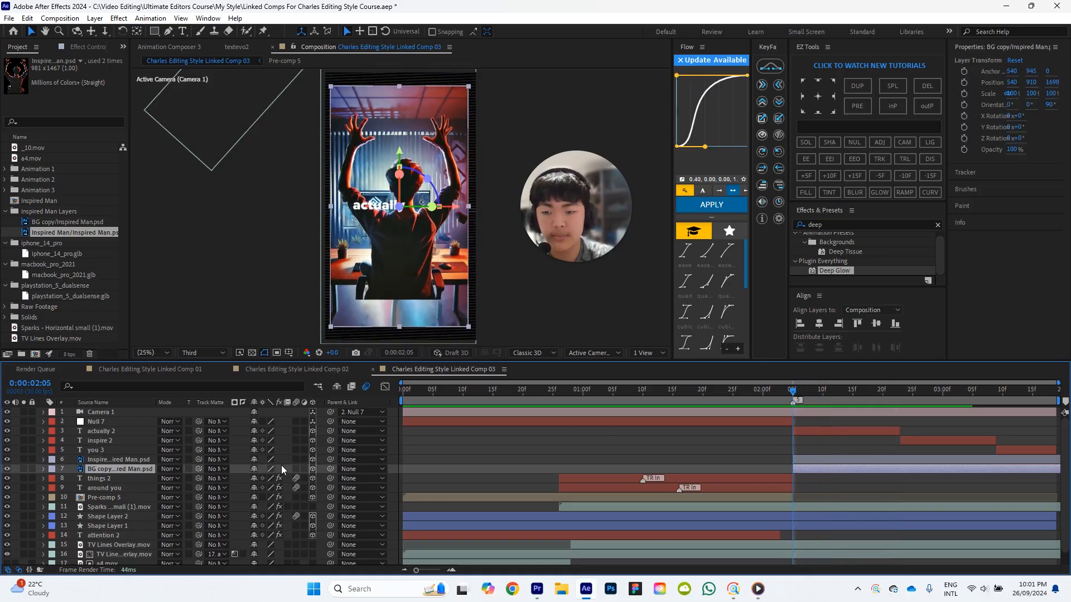
key(p)
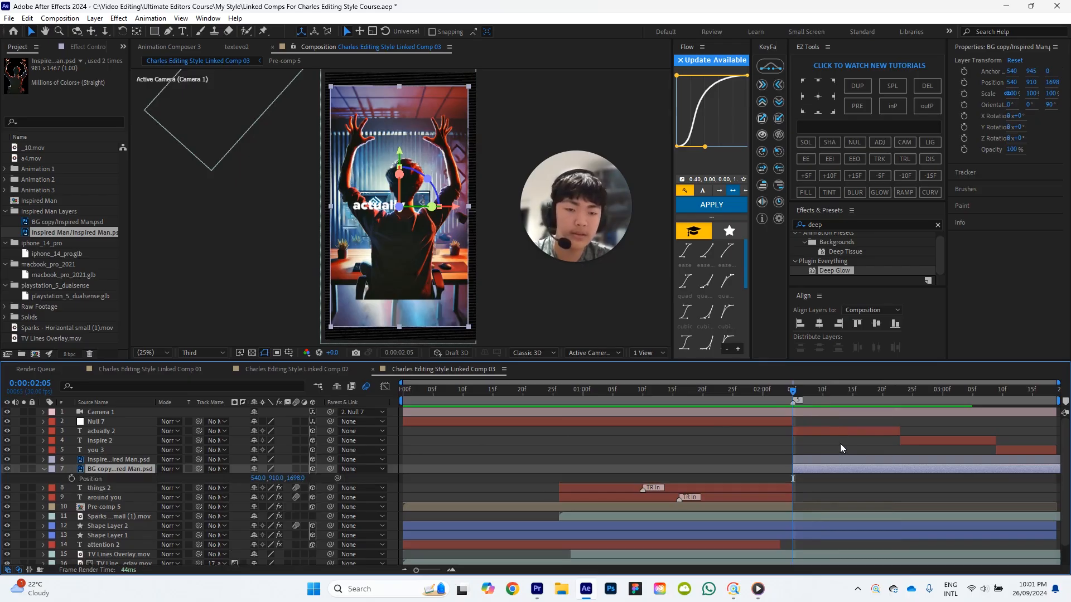
click(830, 461)
key(p)
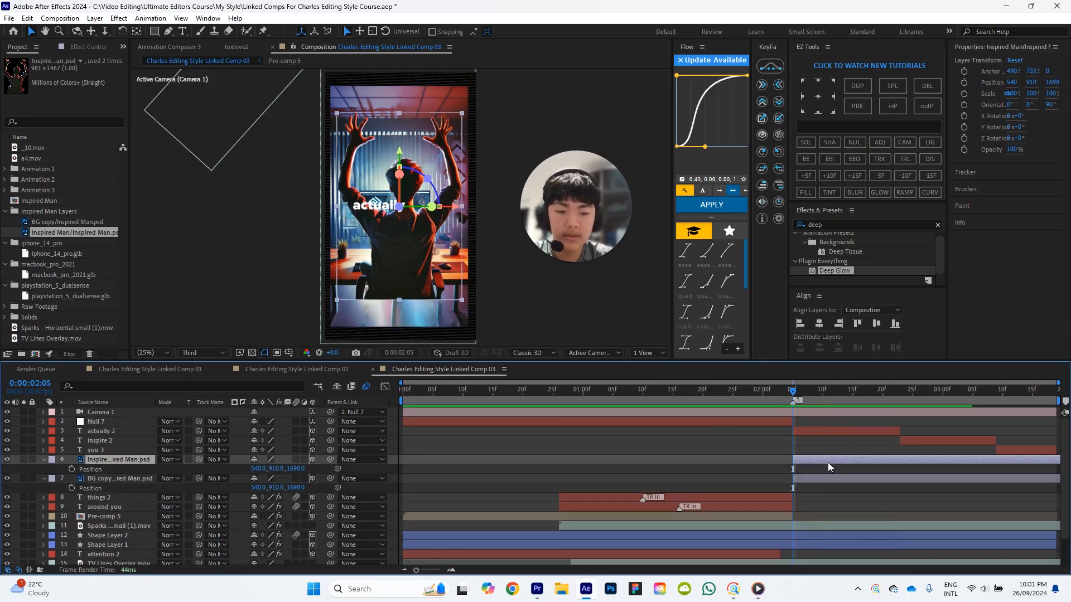
key(shift+s)
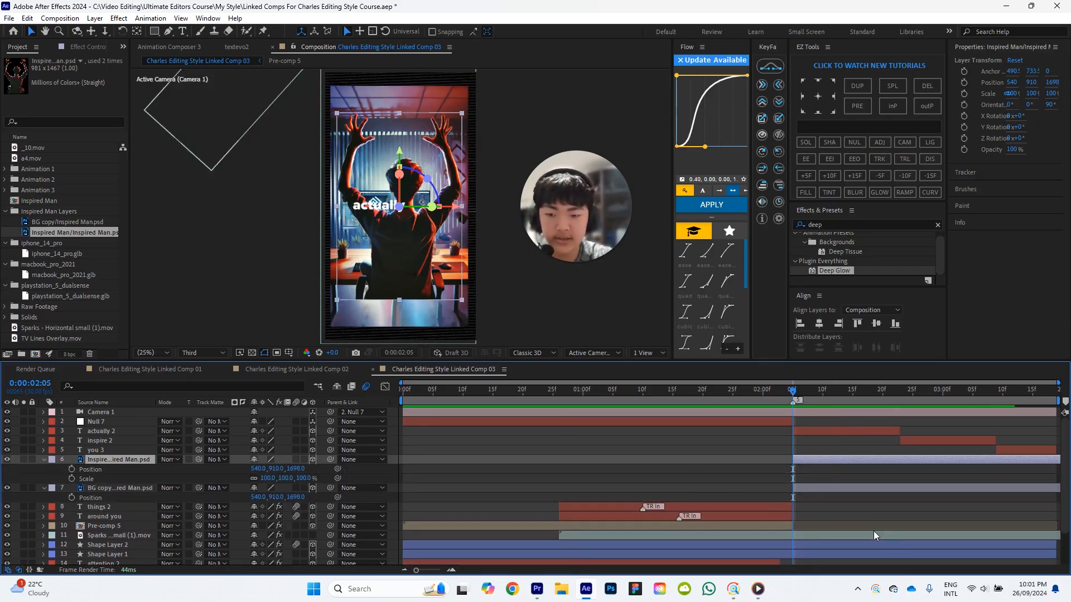
click(845, 488)
key(shift+s)
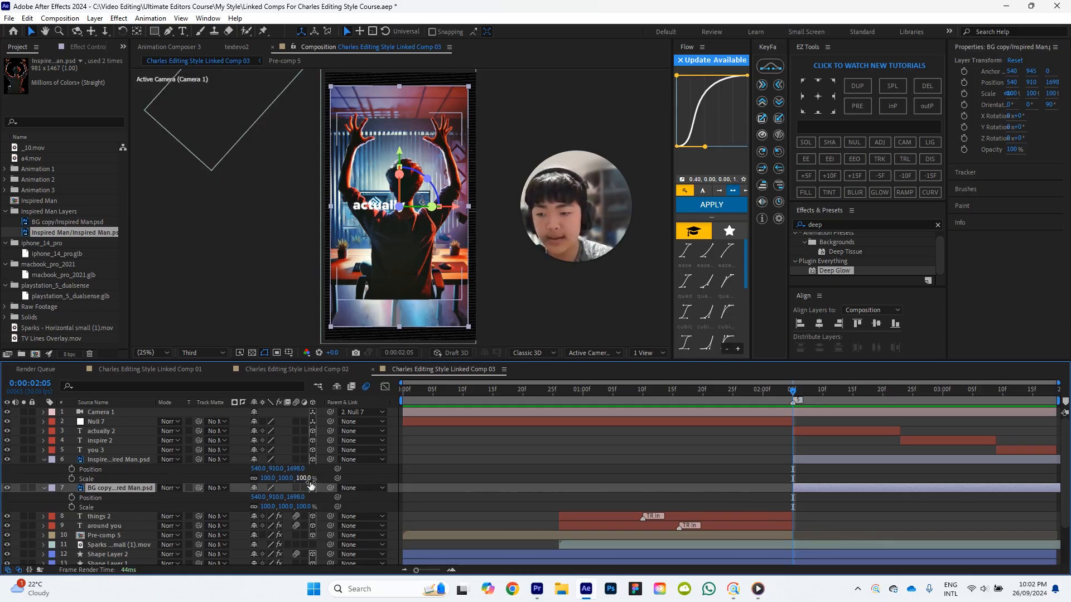
Turn off 3D for the text layers actually 2, inspire 2 and you 3, and hide all three.
click(100, 431)
shift+click(109, 449)
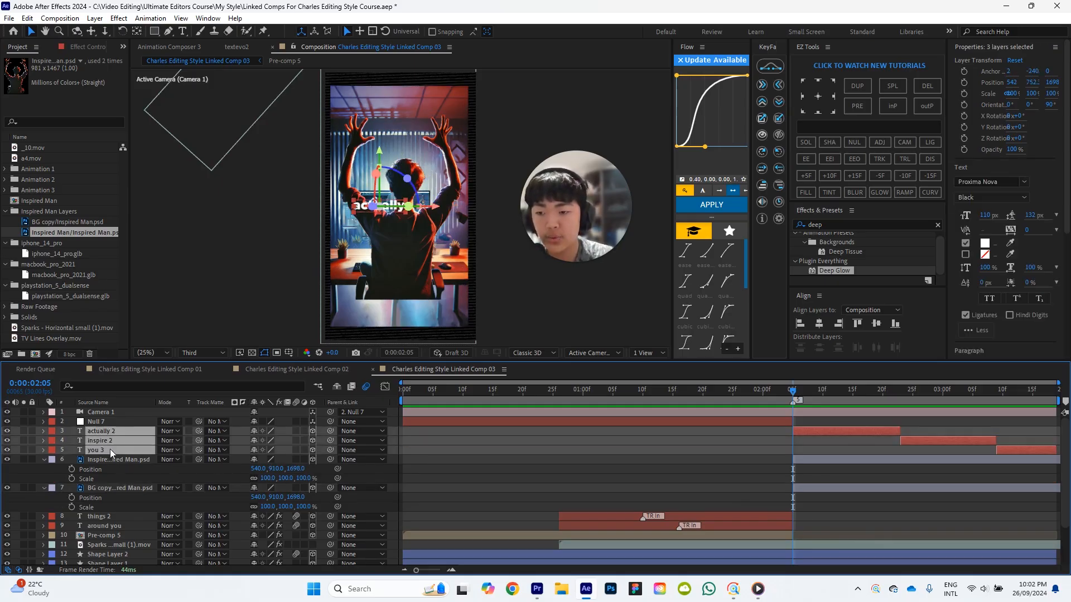
click(312, 432)
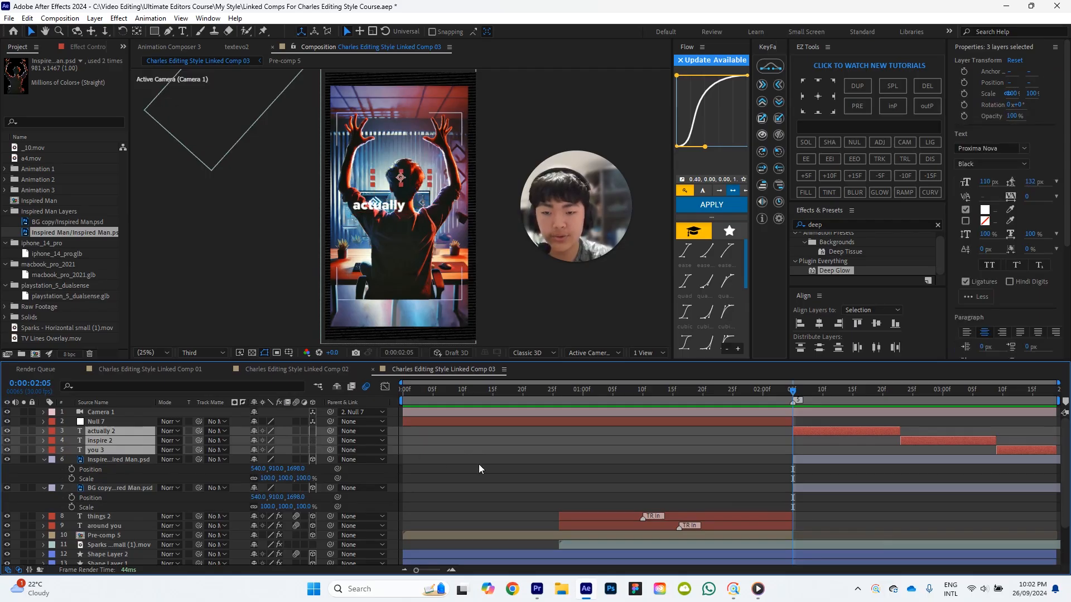
click(742, 444)
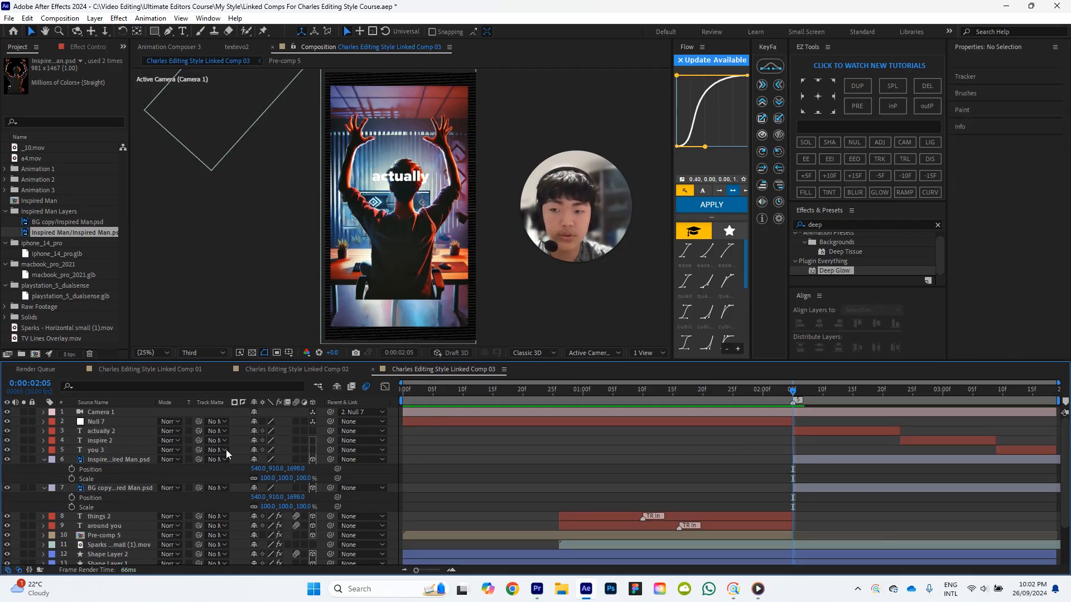
click(120, 433)
shift+click(119, 450)
click(555, 439)
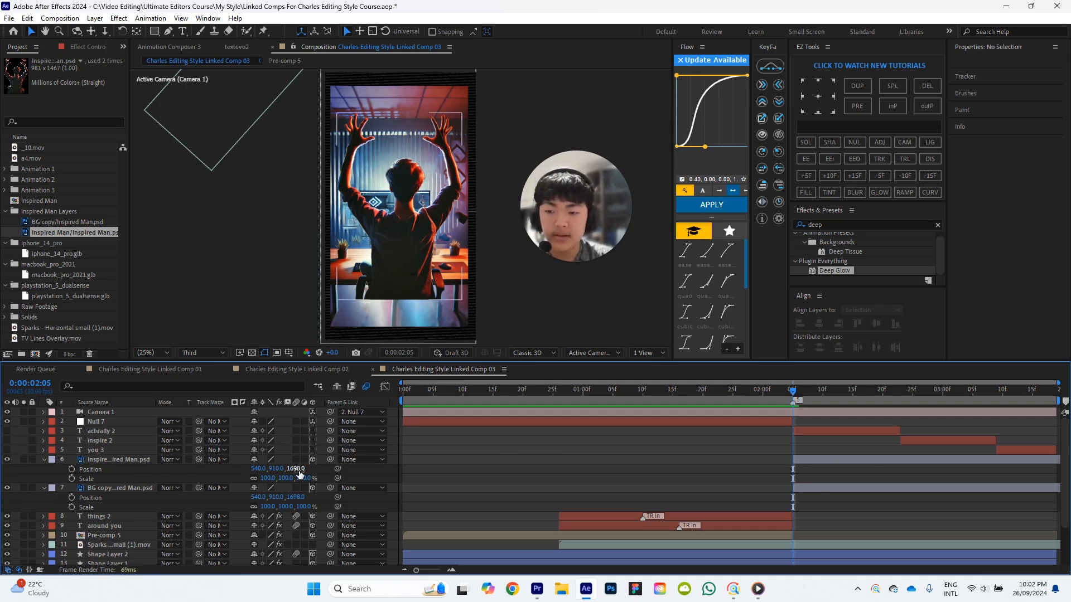
Bring the Inspired Man layer forward to position 448, 910, 1267 and set the BG copy layer's Z position to 1622.
drag(321, 467, 76, 473)
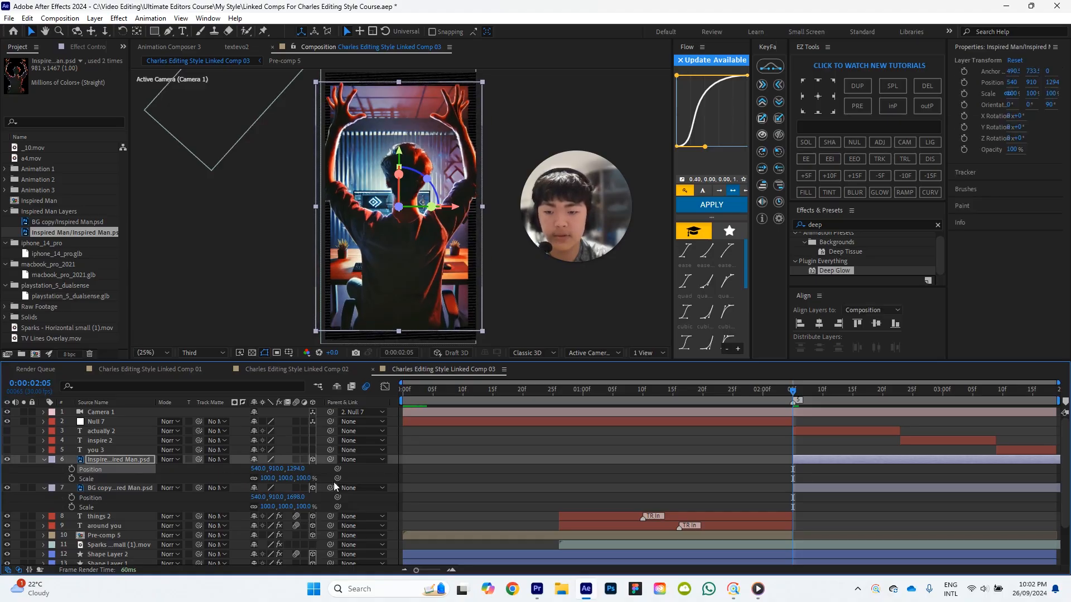
drag(296, 501, 256, 498)
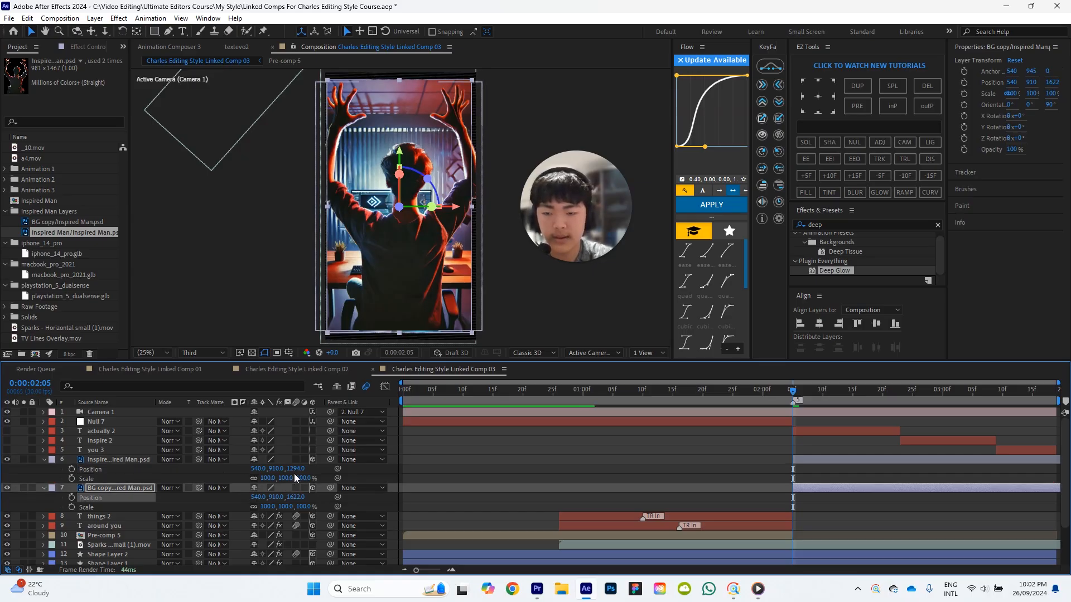
drag(304, 469, 216, 478)
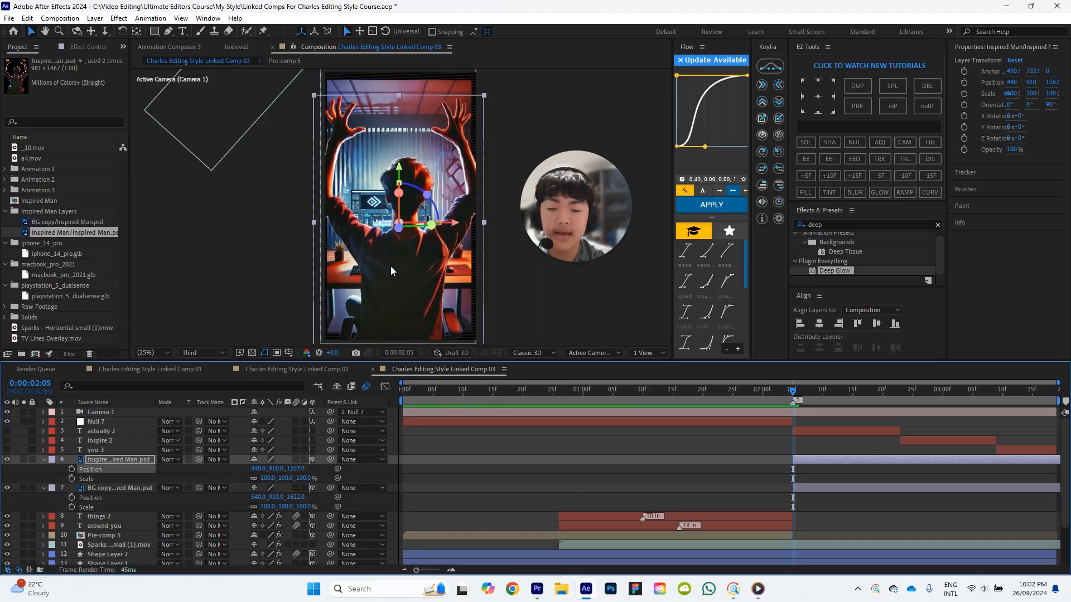
Push the BG copy layer back to Z position 3641 and enlarge its scale to 299.2% so it fills the frame.
click(109, 488)
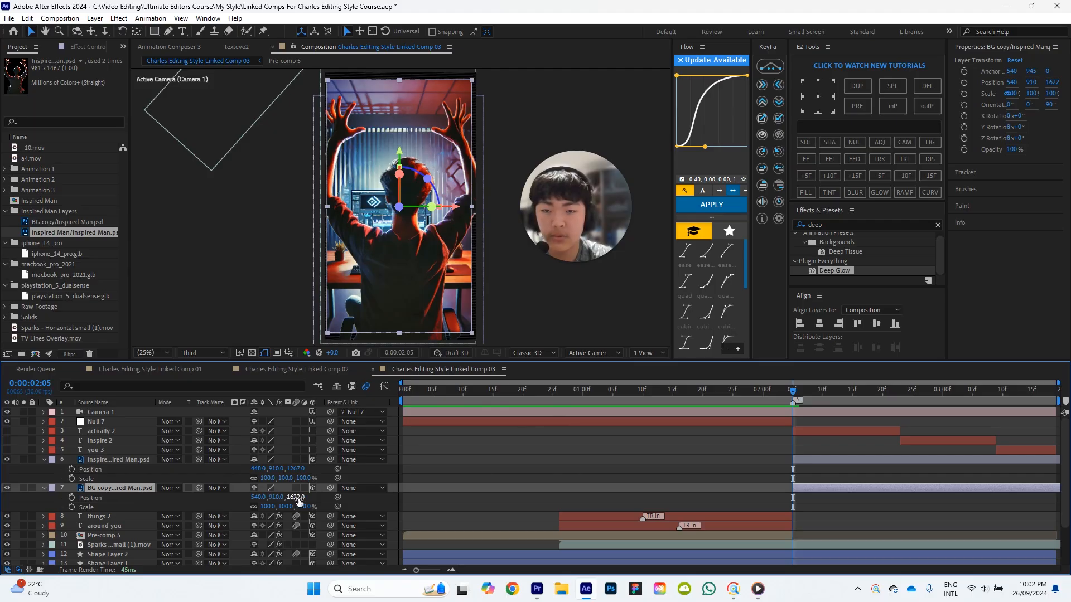
drag(295, 497, 497, 492)
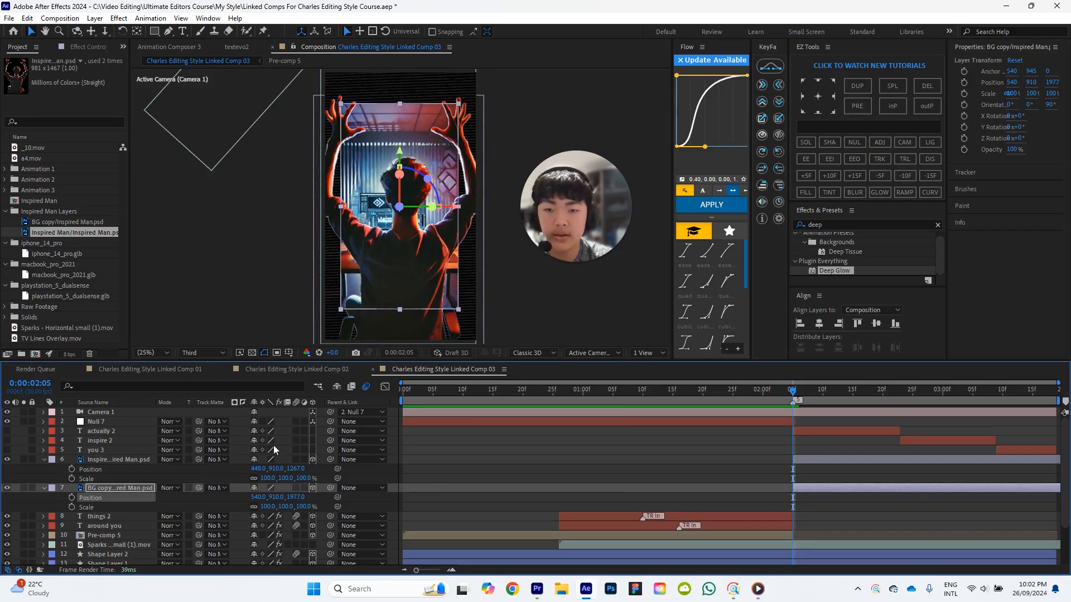
drag(296, 497, 524, 473)
drag(293, 498, 496, 310)
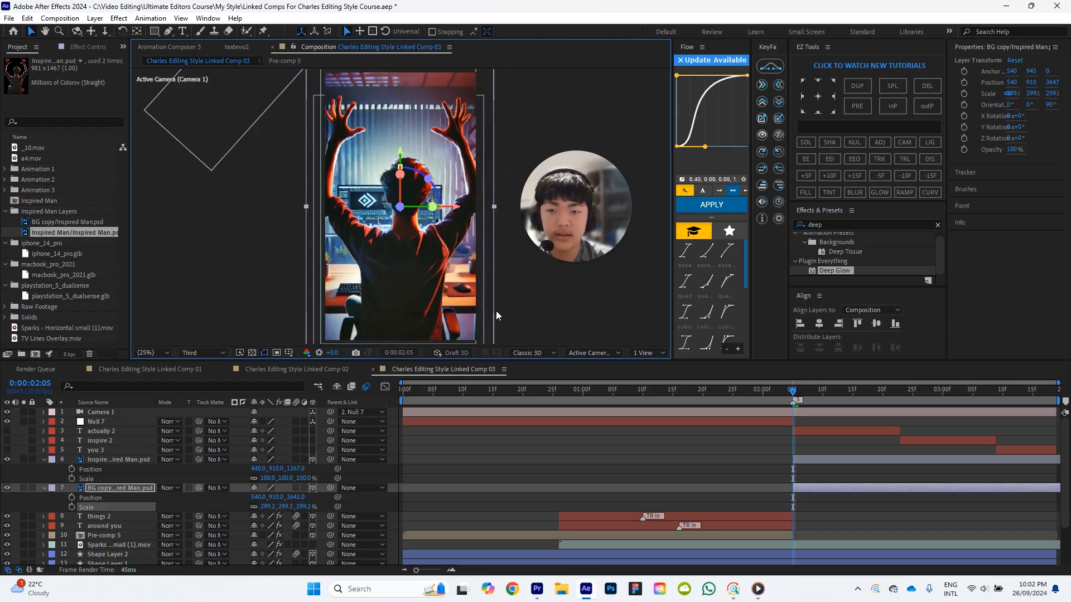
click(530, 440)
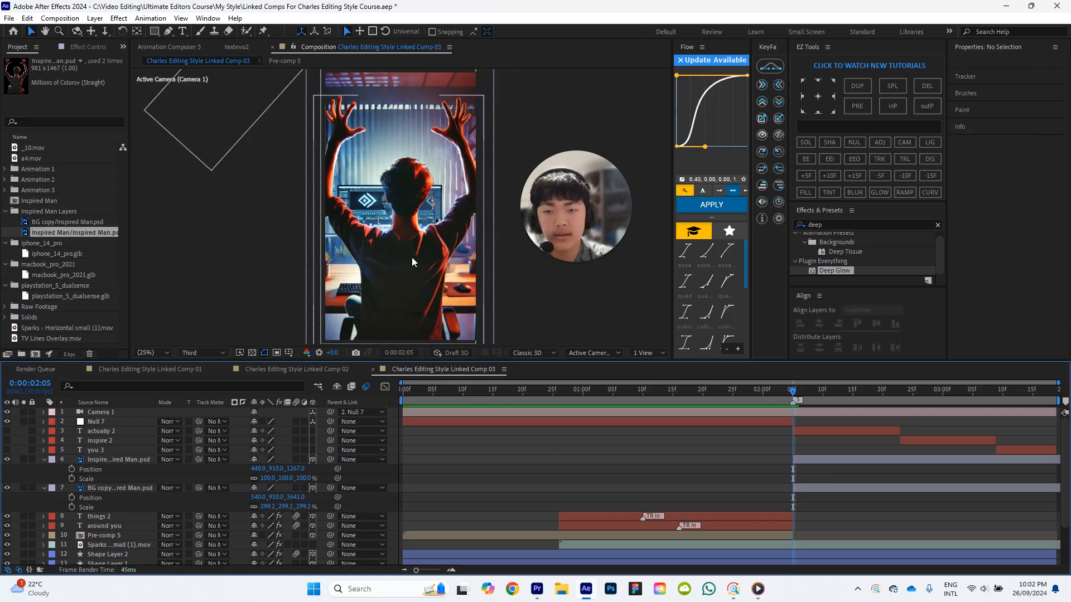
Check the cutout edges up close and nudge the Inspired Man layer to about X 444, Y 893.9.
scroll(481, 259, down, 1)
scroll(478, 257, up, 1)
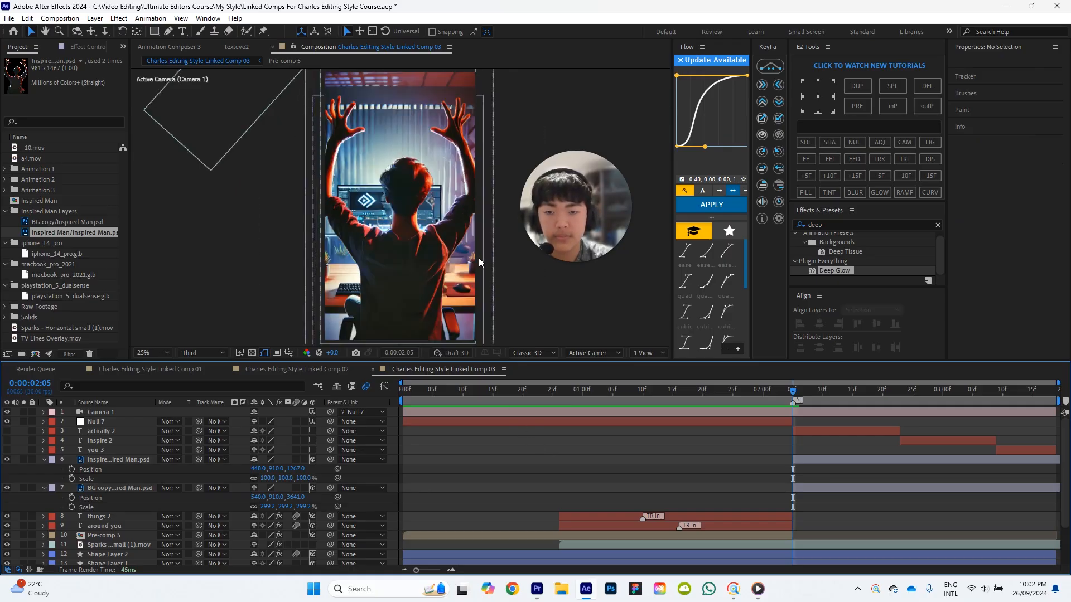
scroll(385, 207, up, 4)
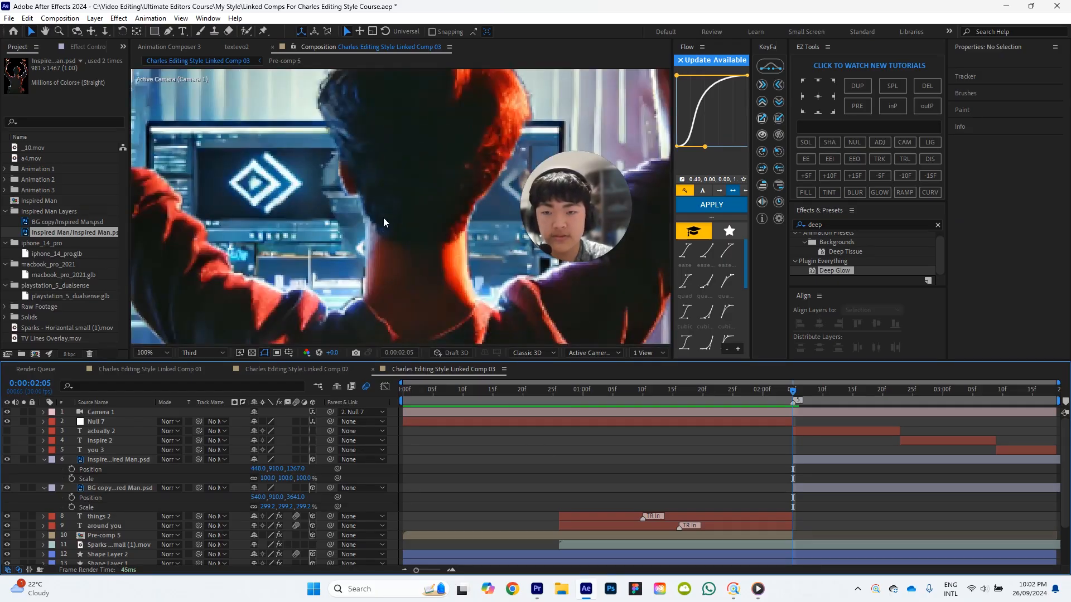
scroll(384, 219, down, 4)
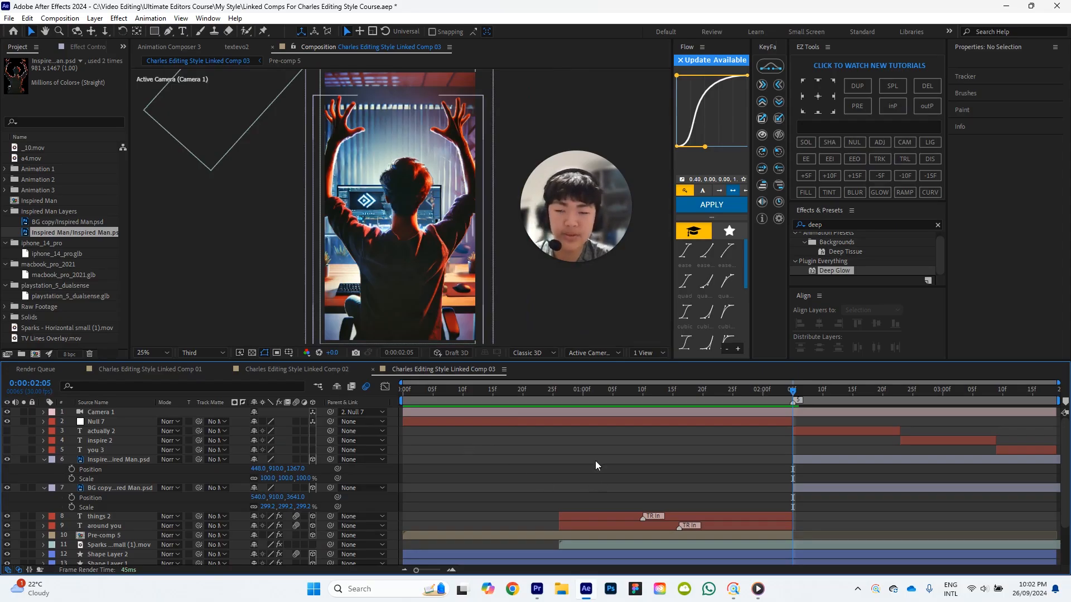
mouse_move(423, 253)
mouse_down()
mouse_move(414, 253)
mouse_move(421, 257)
mouse_up()
click(513, 422)
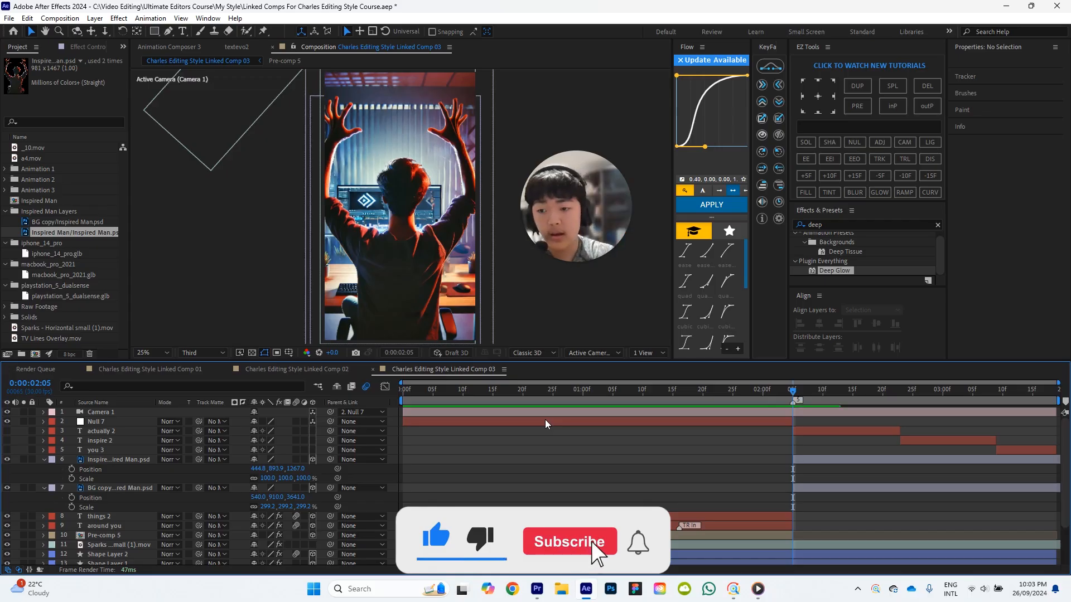
click(123, 461)
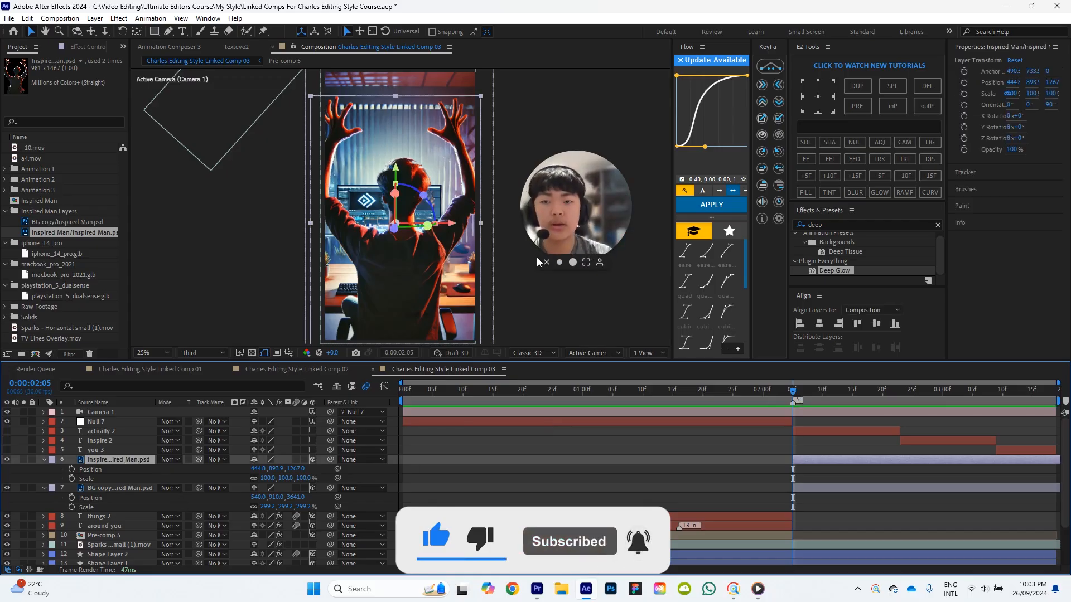
click(265, 32)
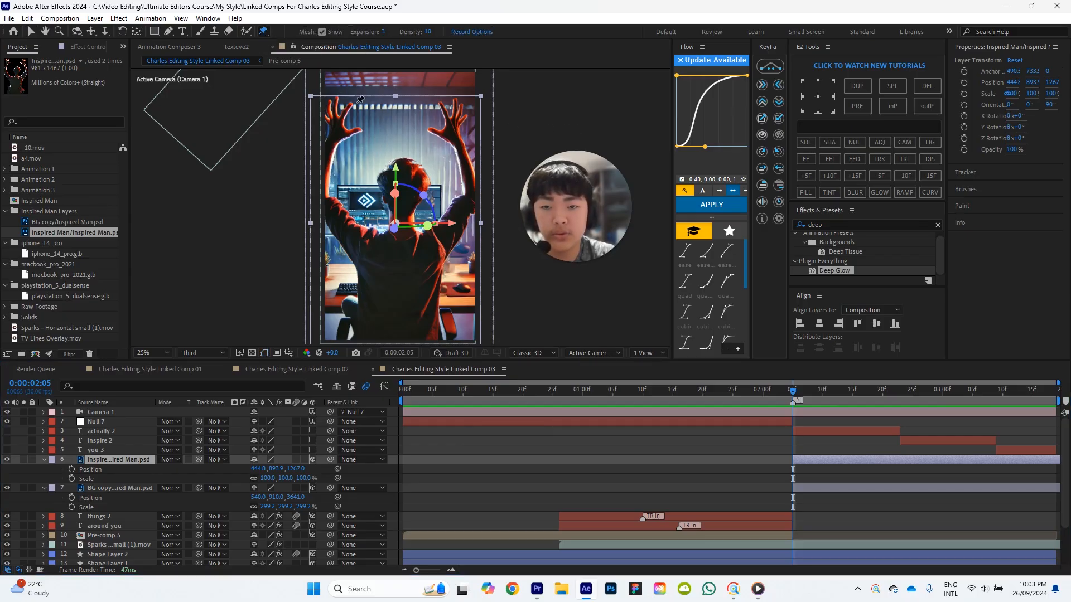
click(246, 32)
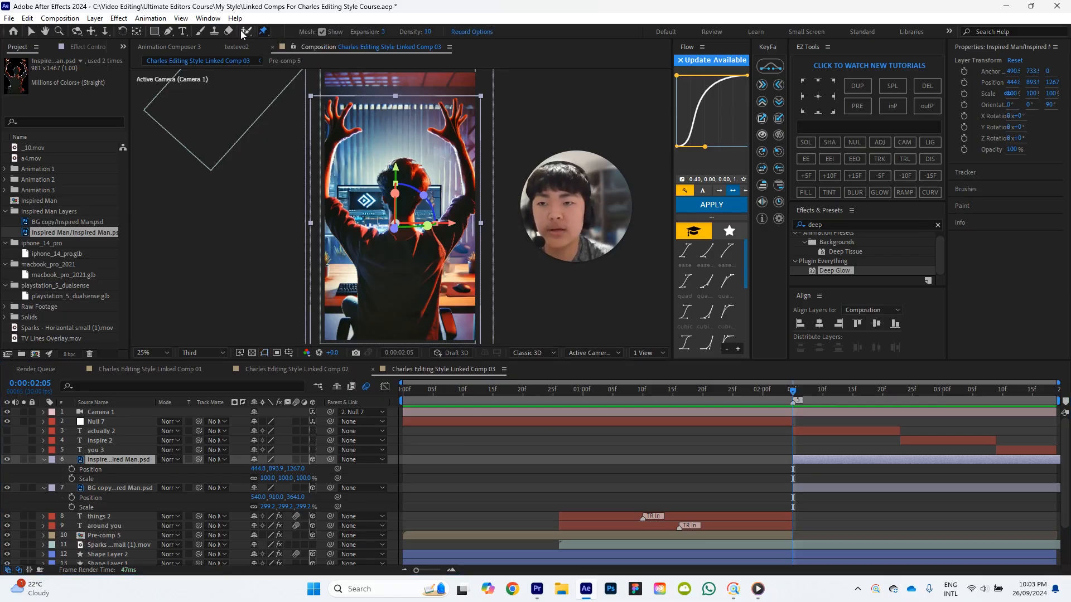
click(32, 31)
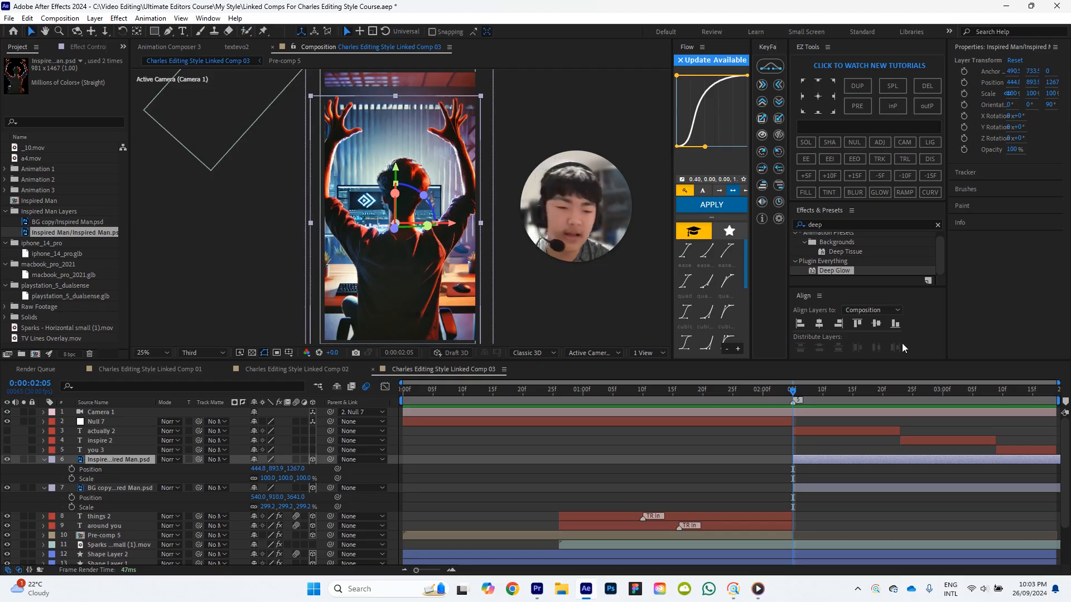
Deselect the Inspired Man layer and zoom the composition view out to 12.5%.
click(762, 456)
key(comma)
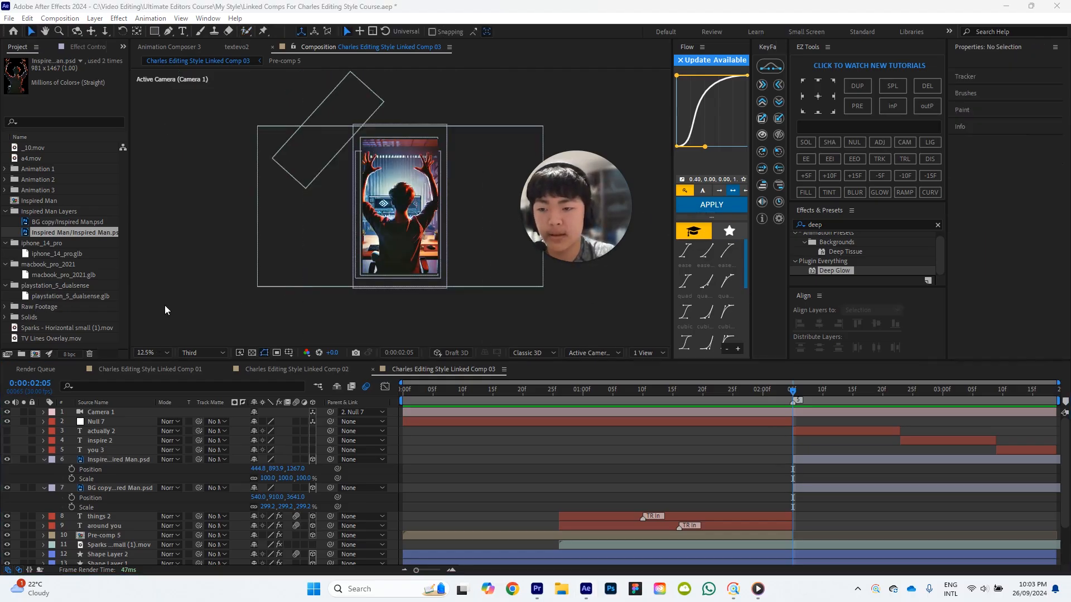
Fit the composition in the viewer and preview the transition into the Inspired Man scene around 0:00:01:25.
click(162, 348)
click(172, 363)
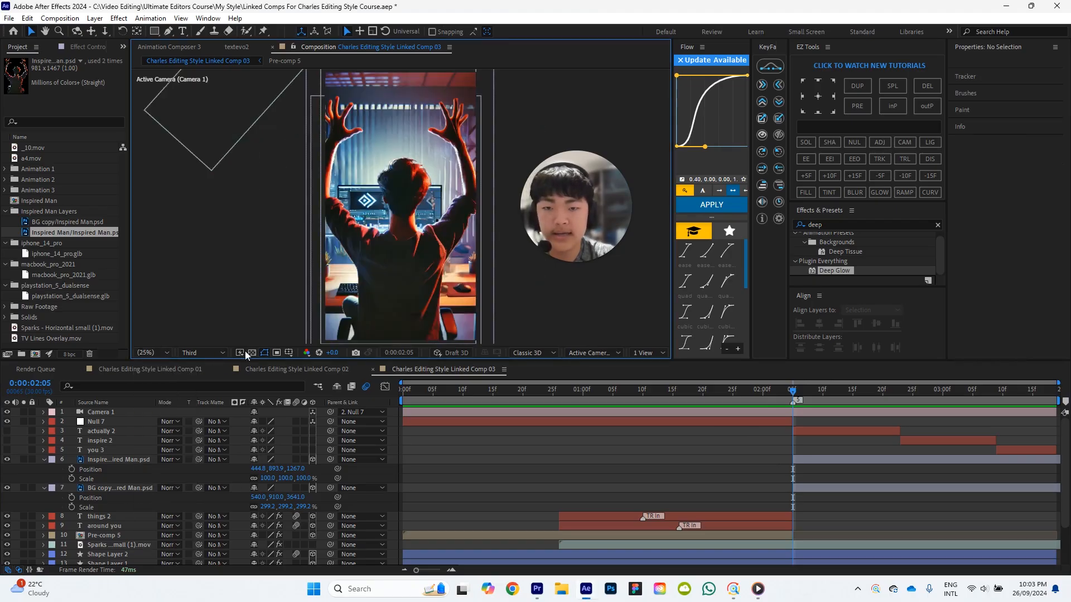
click(736, 386)
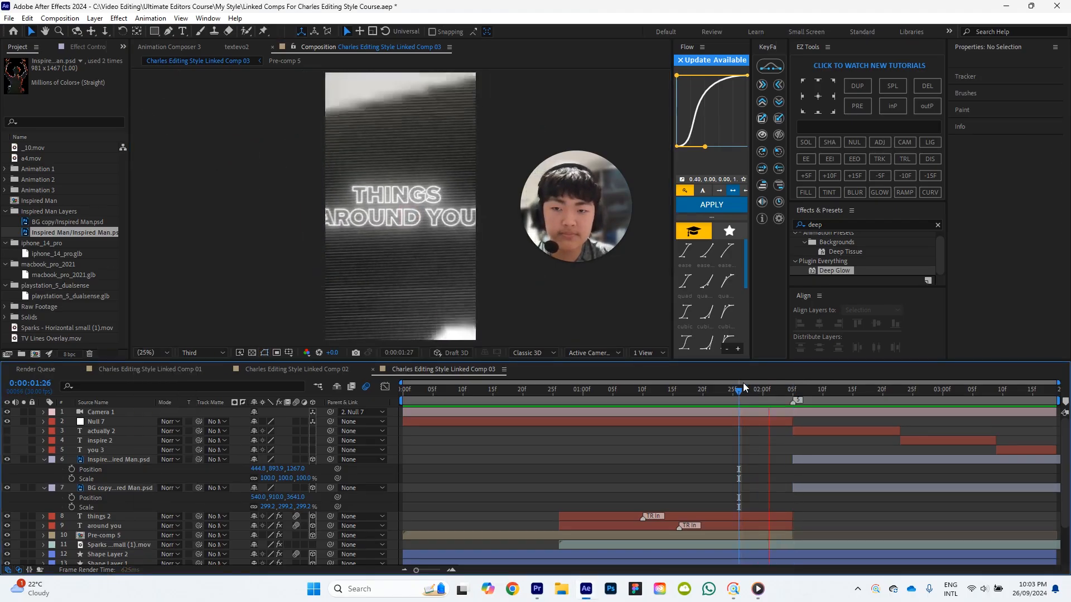
key(Page_Up)
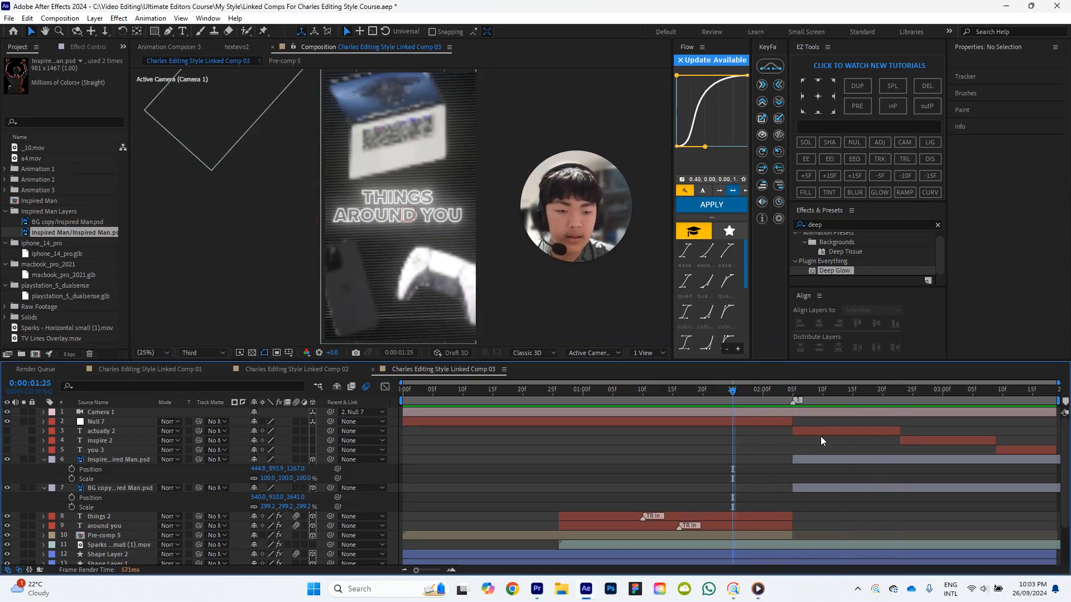
Reveal Camera 1's Position keyframes, select both, and apply the current Flow easing curve to them.
click(115, 414)
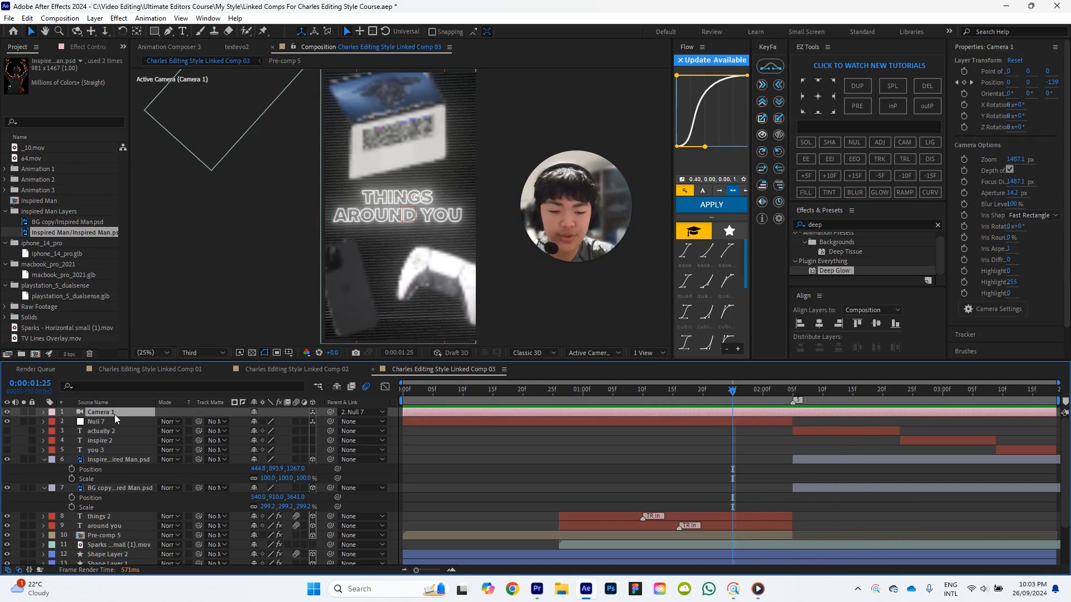
key(p)
drag(704, 417, 788, 420)
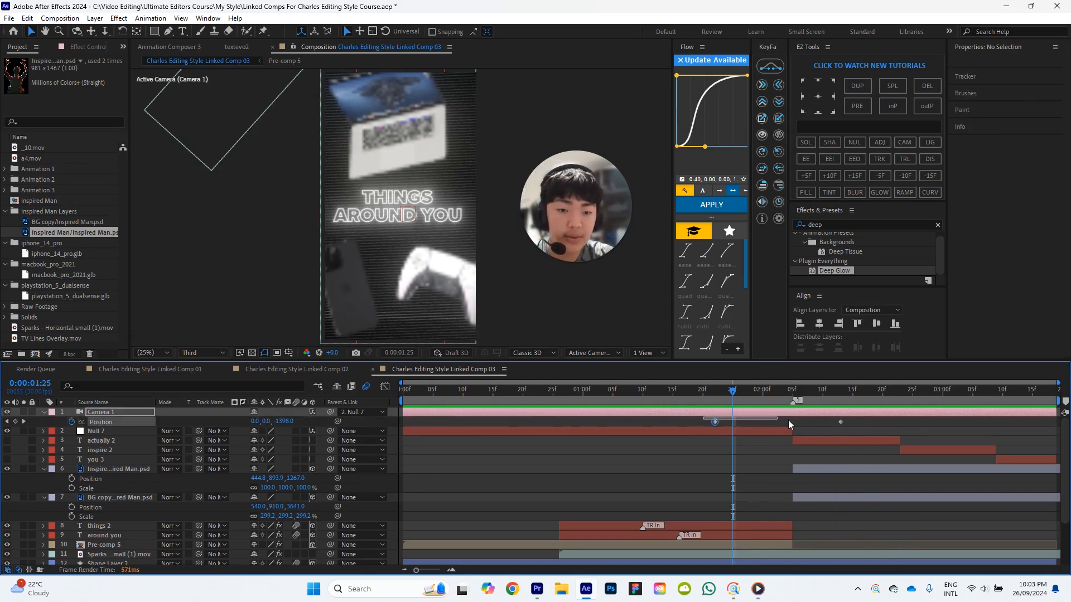
drag(872, 425, 872, 425)
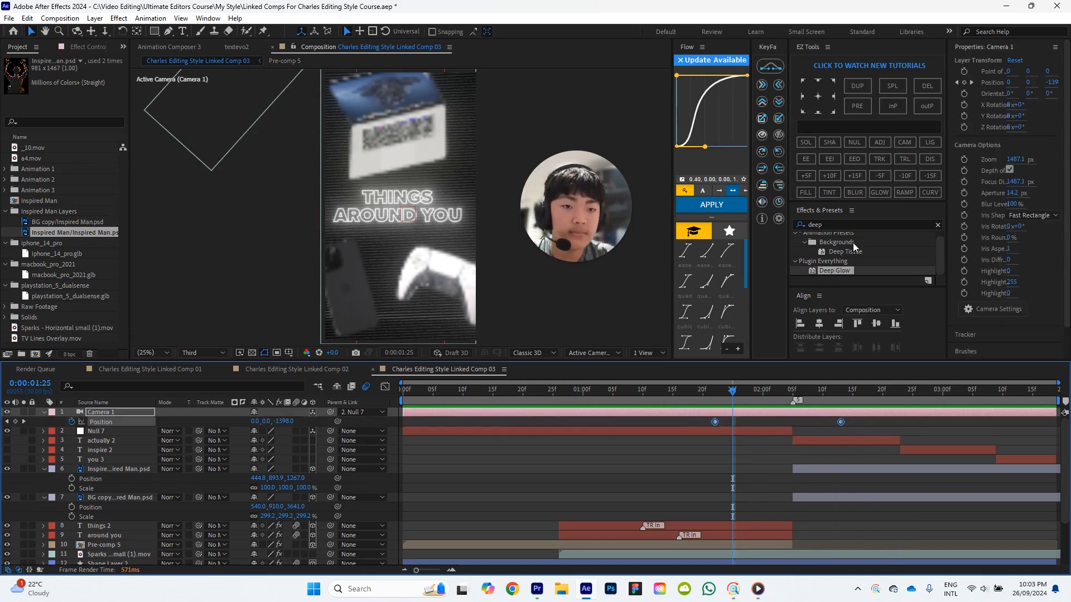
click(718, 205)
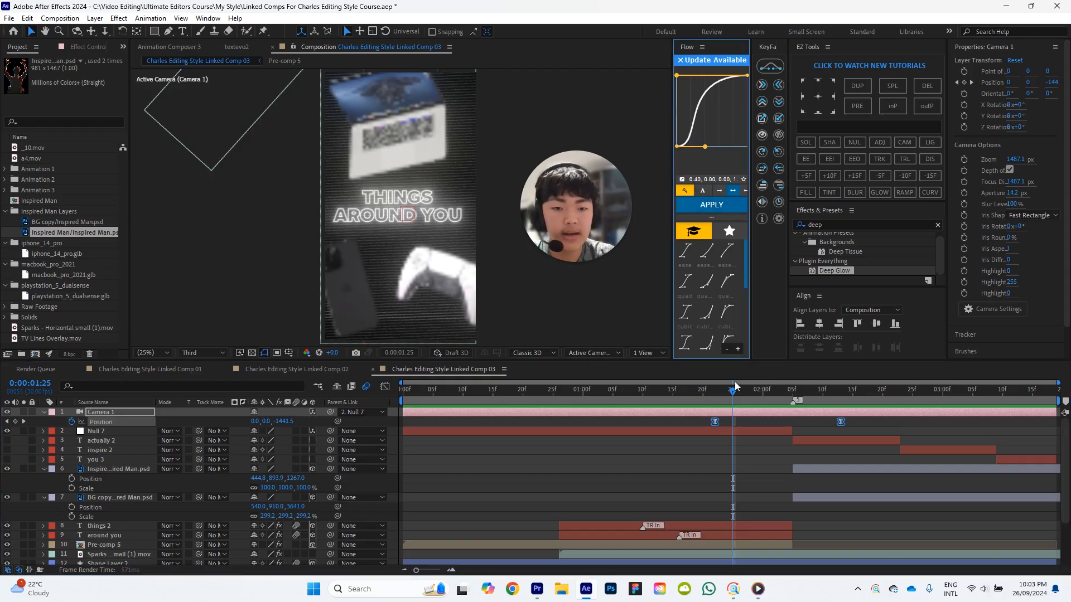
Preview the eased camera move from 0:00:01:18 and scrub around the cut into the Inspired Man scene.
click(690, 394)
click(721, 483)
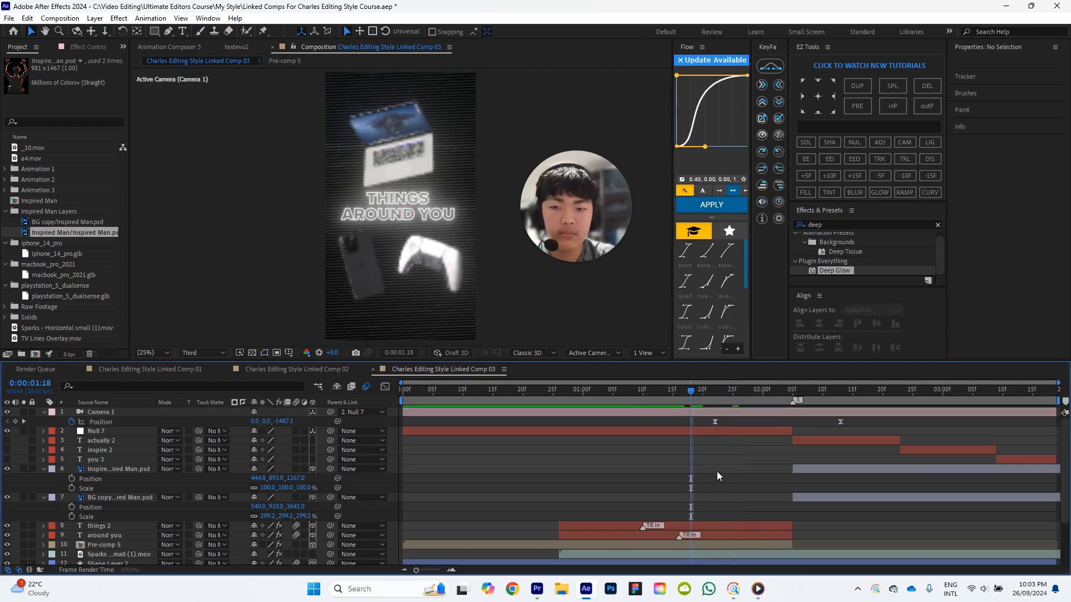
key(space)
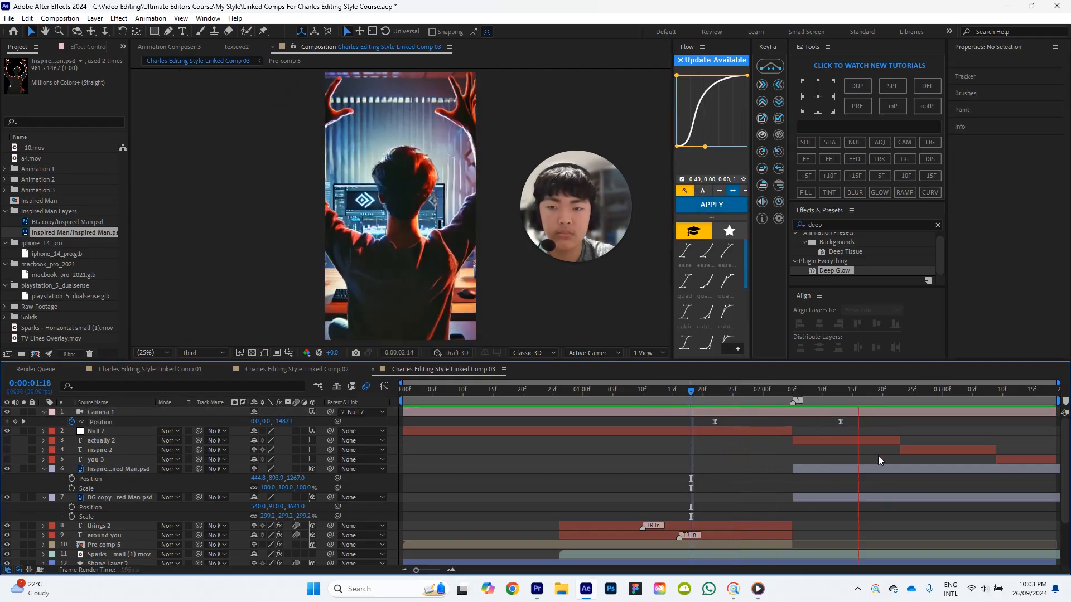
key(space)
drag(805, 397, 841, 394)
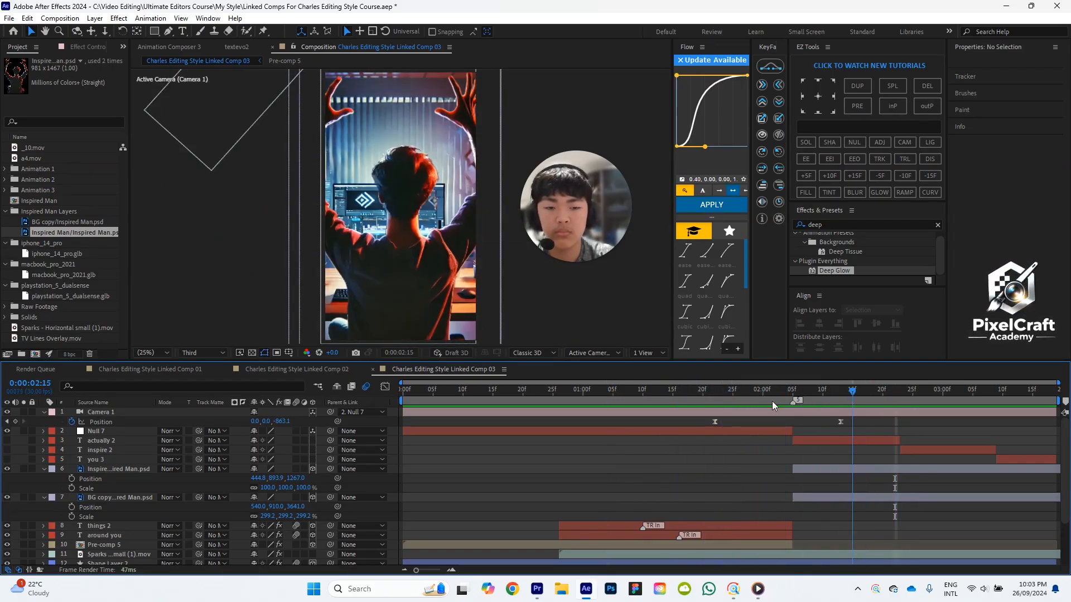
drag(772, 406, 517, 392)
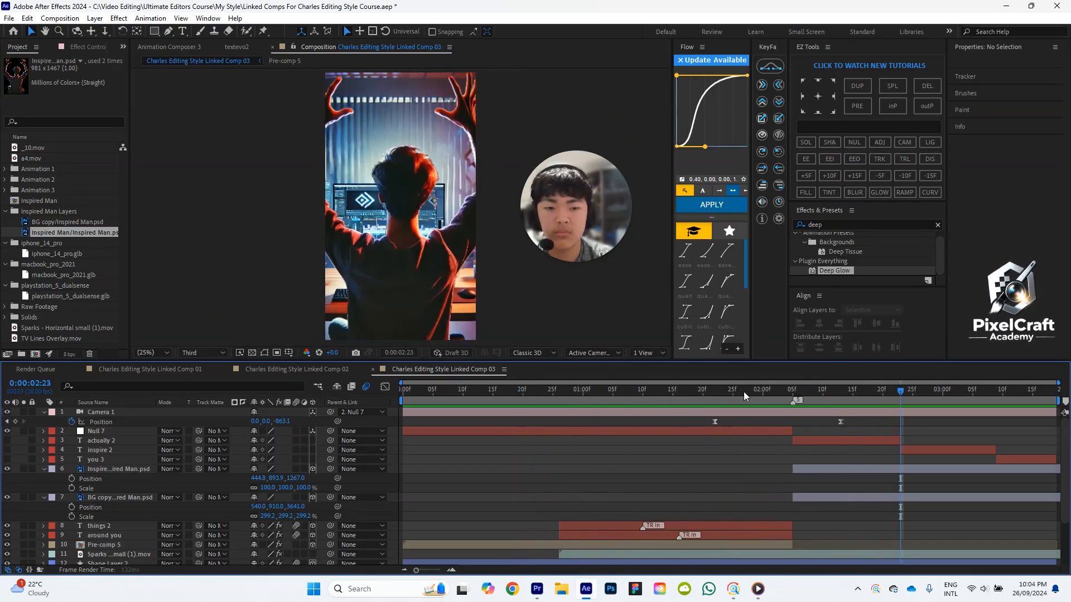
drag(743, 392, 775, 391)
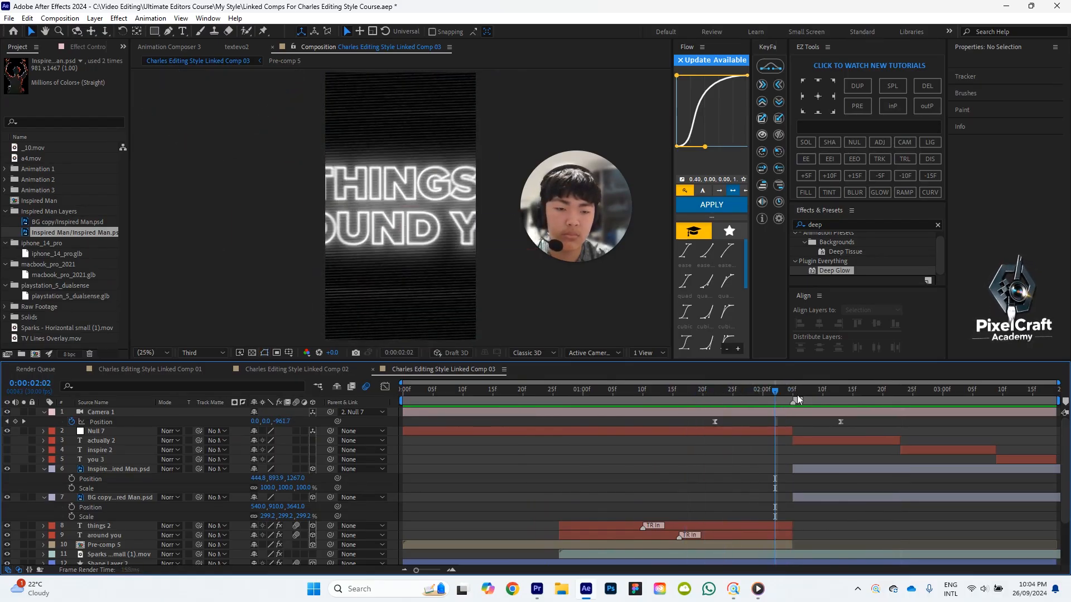
Shift actually 2, inspire 2, you 3 and both Inspired Man image layers earlier to start at 0:00:02:00, and preview from 0:00:01:18.
click(804, 469)
shift+click(814, 496)
shift+click(835, 440)
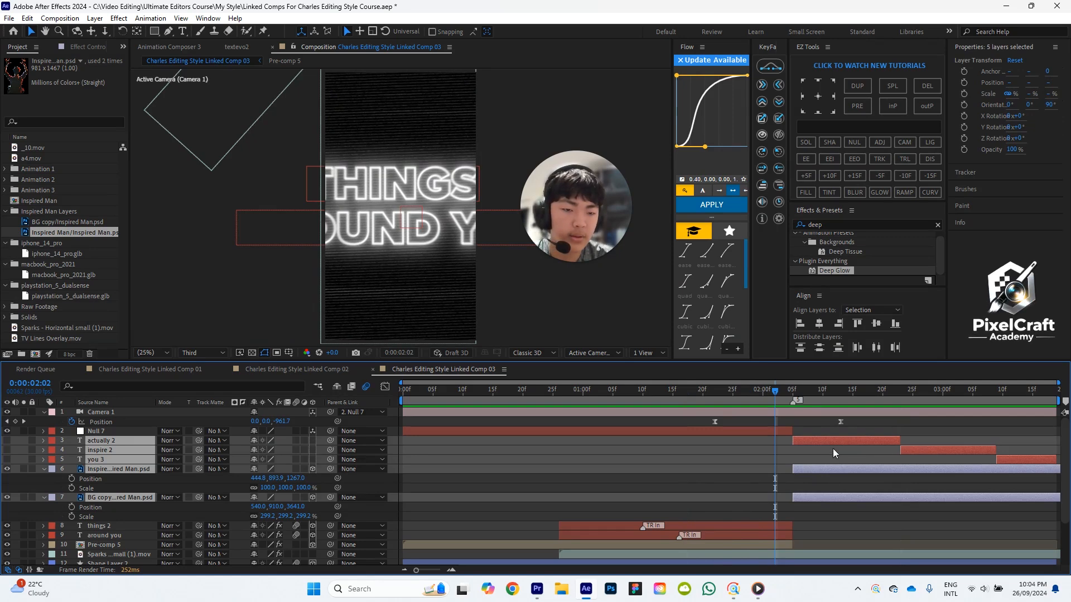
drag(811, 443, 798, 443)
click(832, 430)
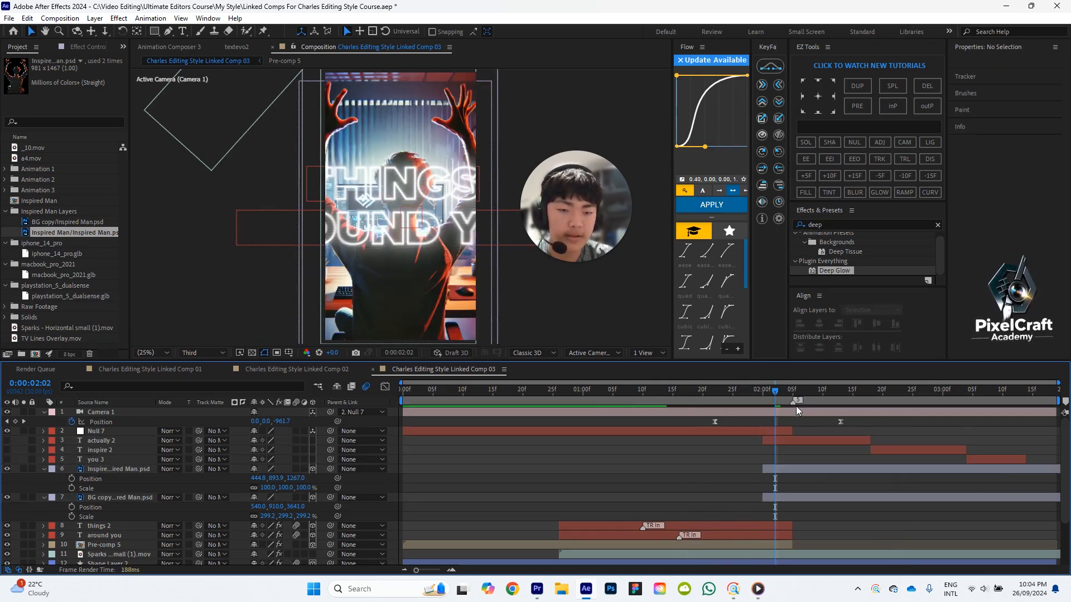
drag(776, 392, 688, 393)
key(space)
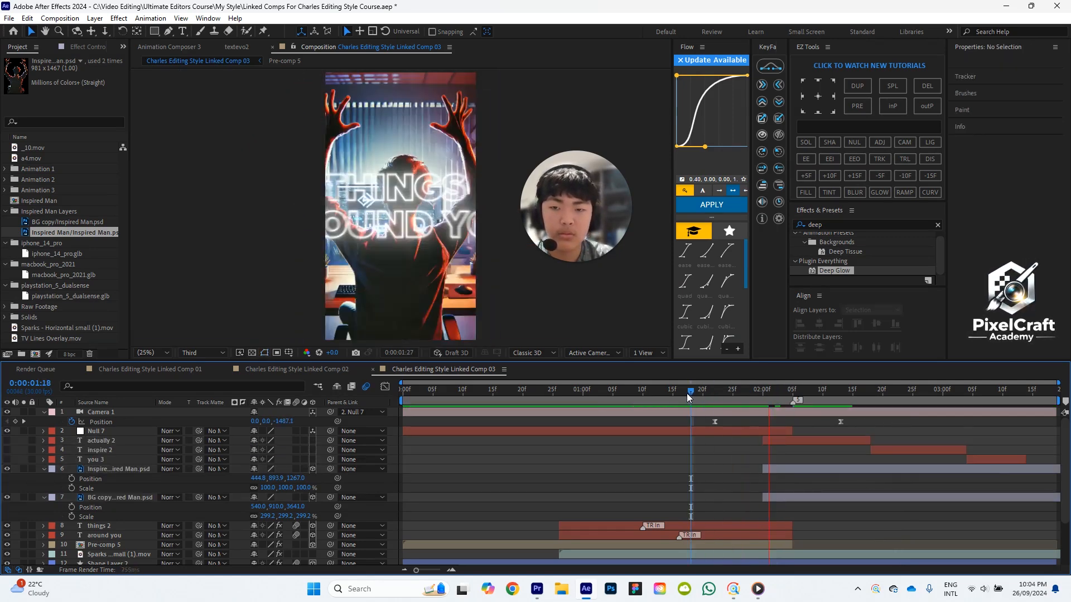
key(space)
Trim the things 2 and around you text layers to end at 0:00:02:00 and play back the cut from 0:00:01:24.
drag(780, 395, 761, 396)
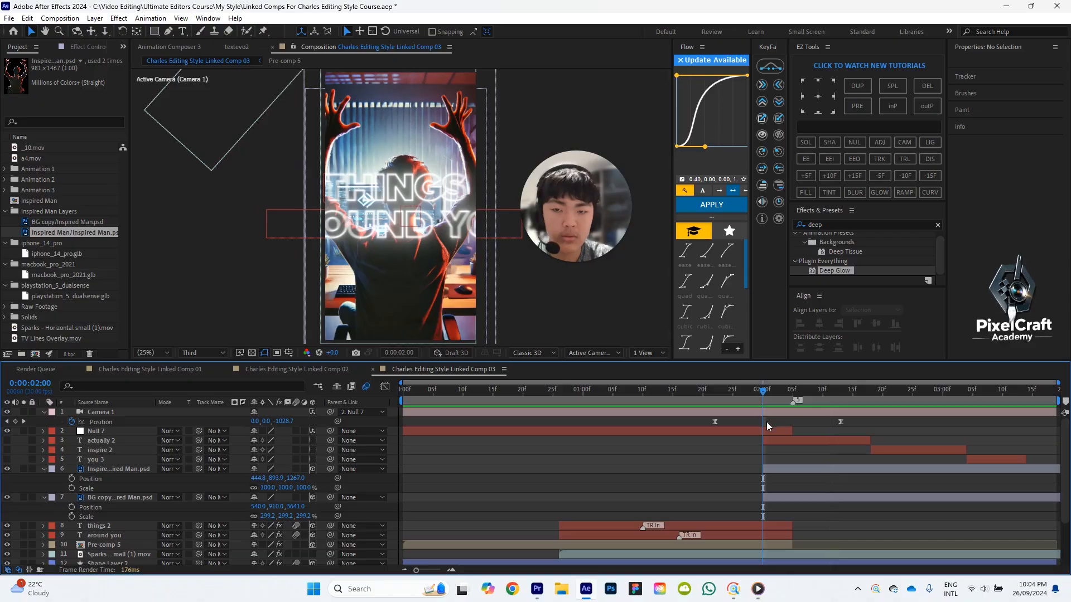
scroll(766, 424, down, 1)
click(748, 498)
shift+click(775, 506)
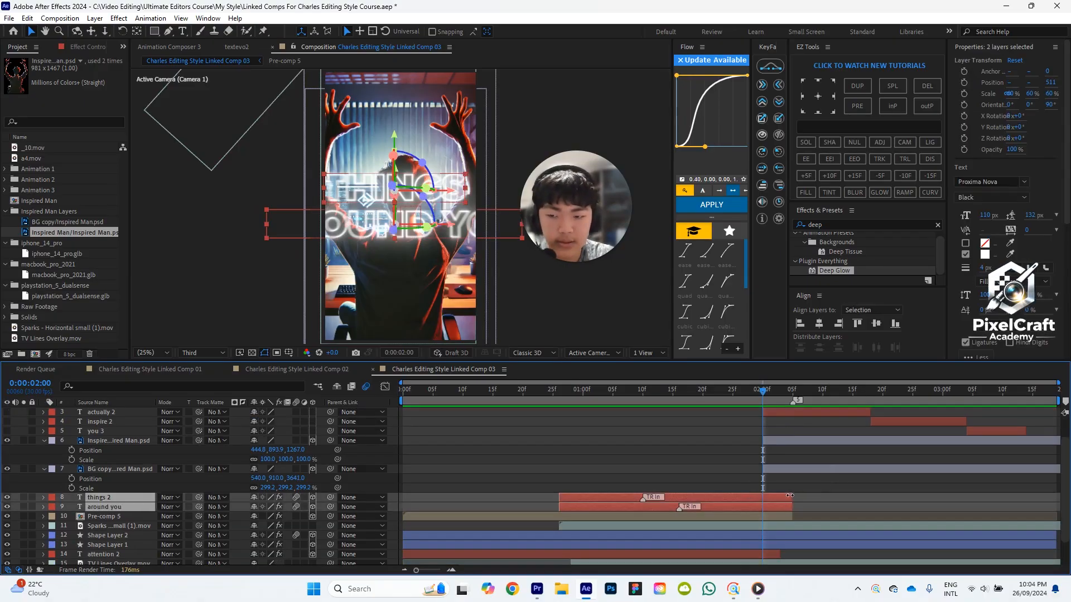
drag(789, 495, 762, 492)
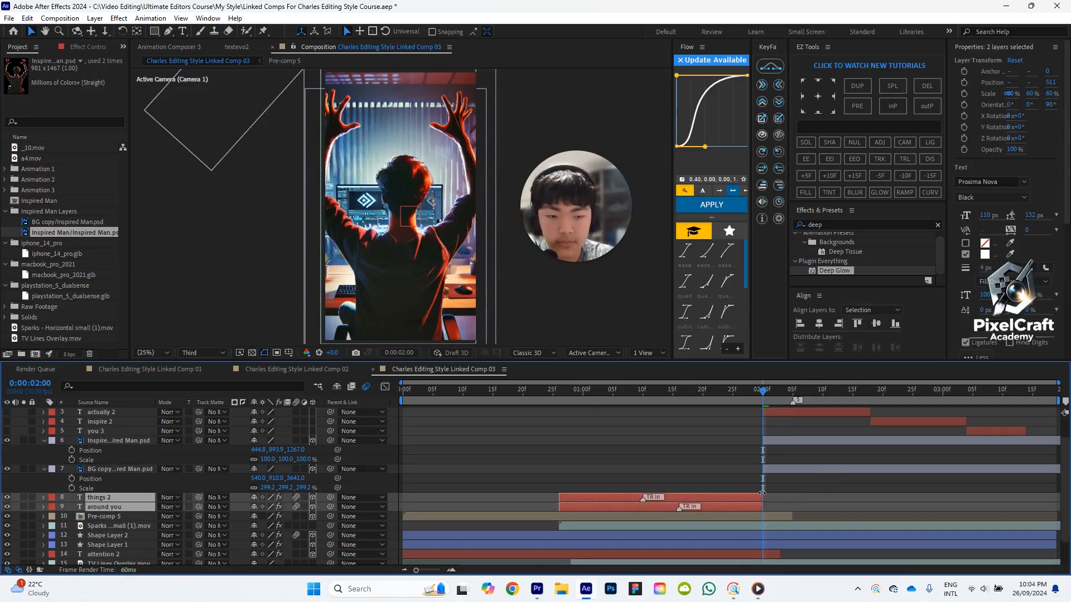
click(797, 484)
drag(763, 394, 728, 394)
key(space)
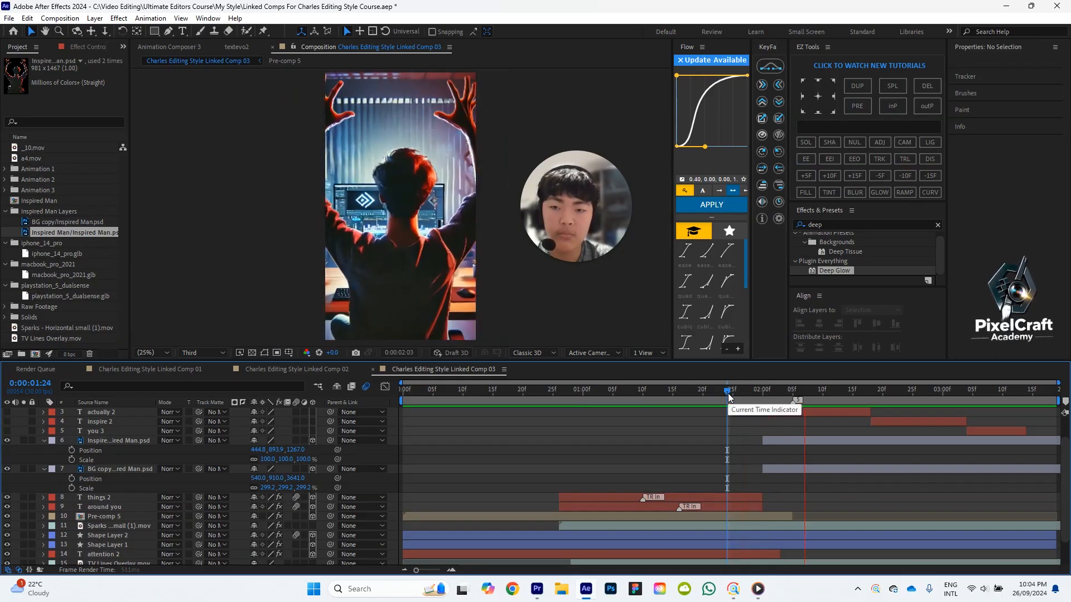
scroll(783, 411, up, 1)
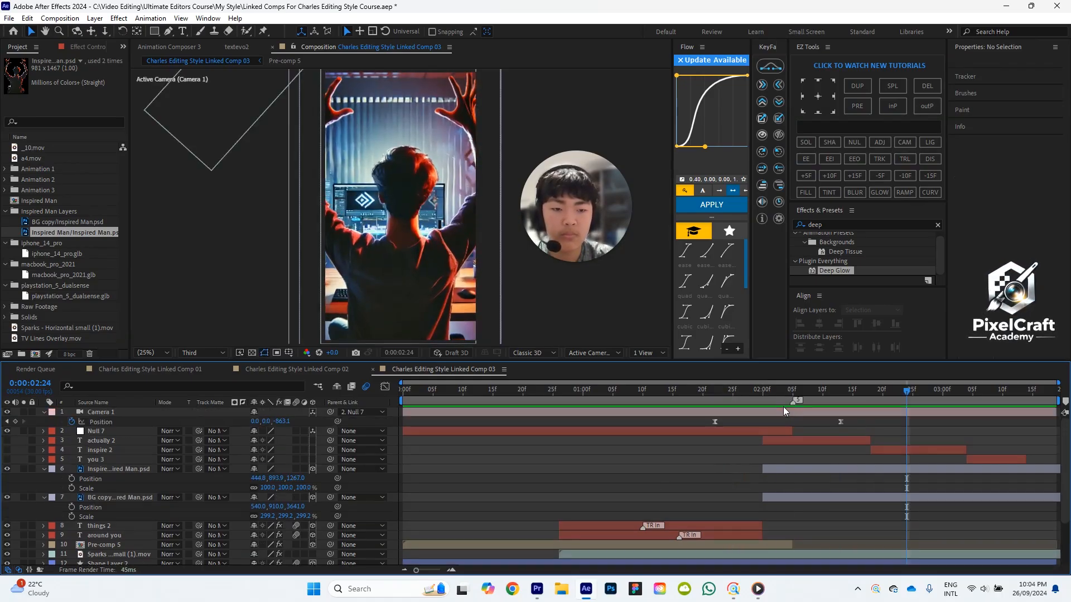
Push the Inspired Man and BG copy layers back together to Z positions 1470 and 3844, and preview from 0:00:01:18.
drag(774, 389, 838, 396)
click(822, 466)
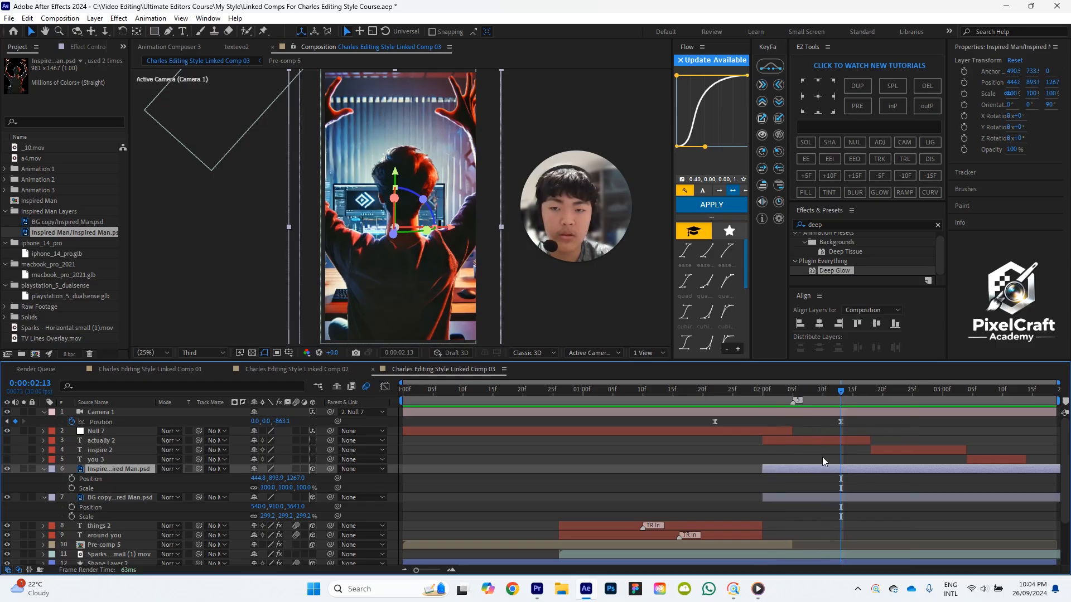
shift+click(807, 498)
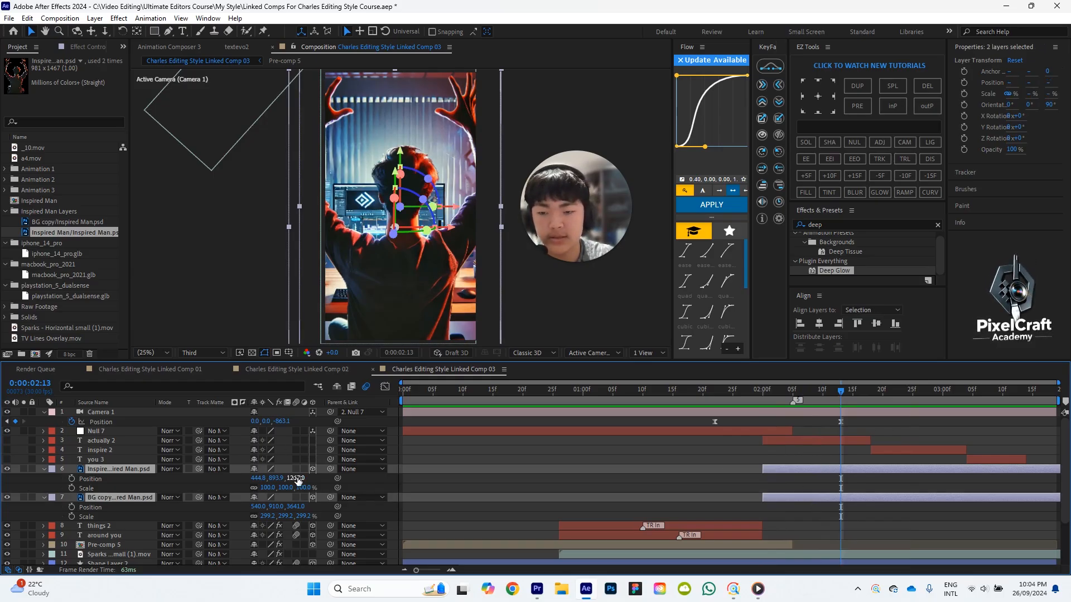
drag(297, 480, 395, 464)
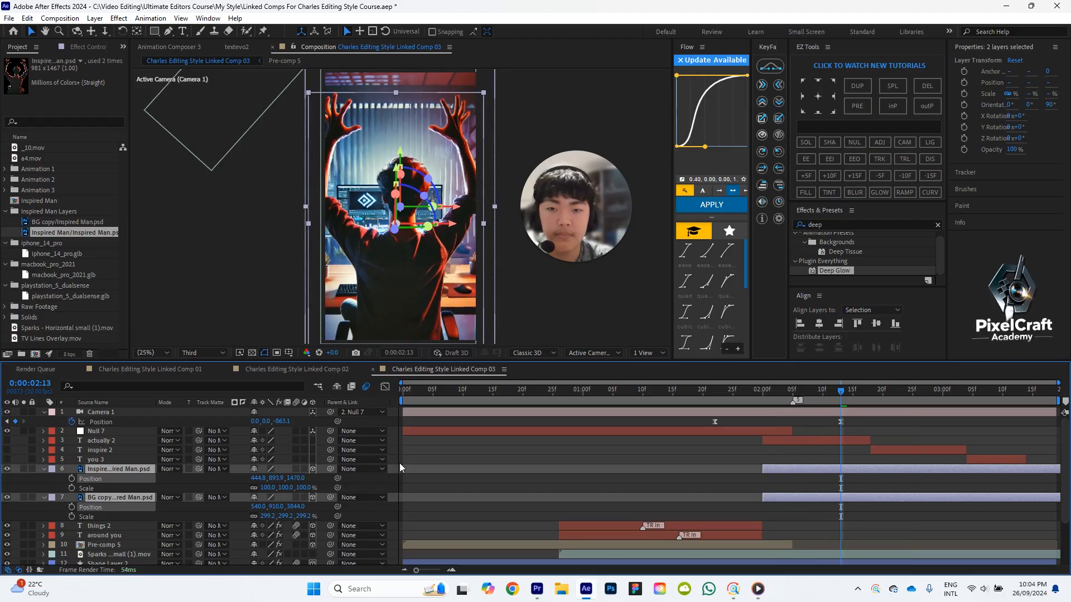
click(728, 438)
click(644, 402)
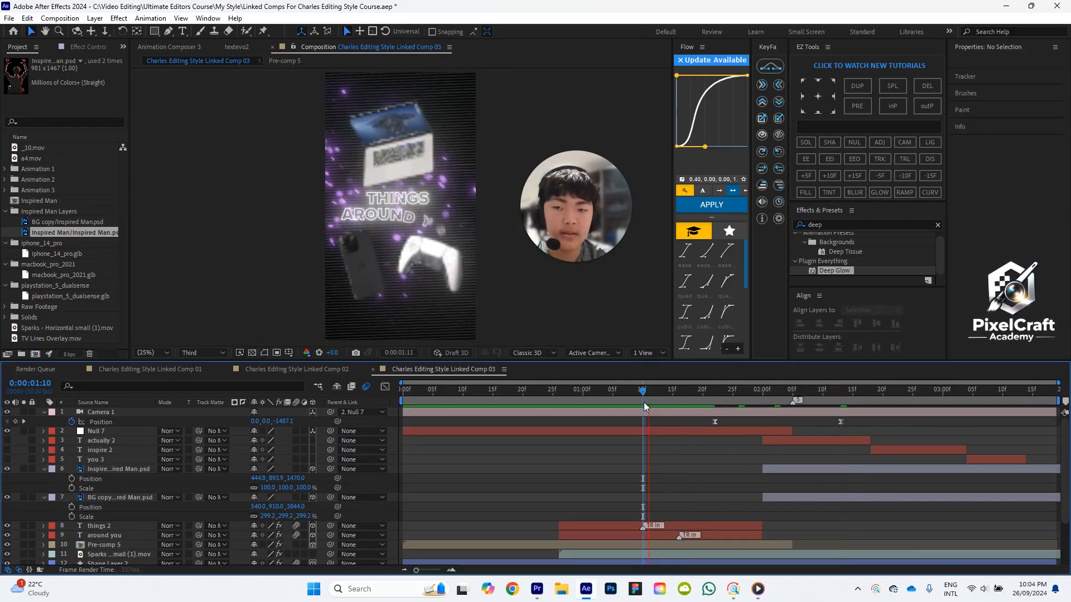
drag(657, 403, 690, 394)
key(space)
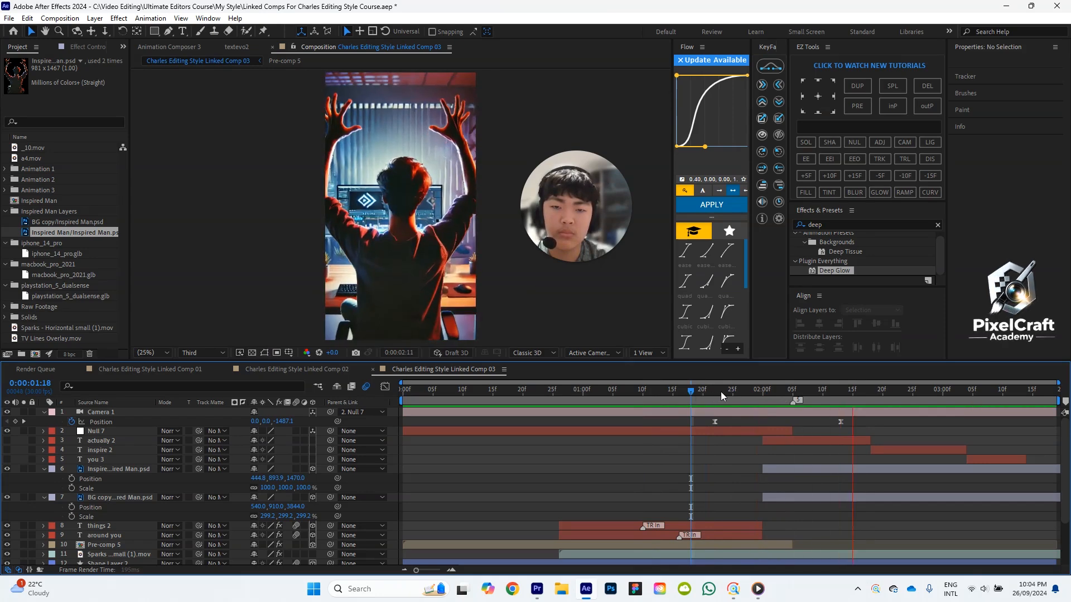
Move Camera 1's second Position keyframe to 0:00:02:24 and play back the slower camera move from 0:00:01:17.
click(840, 422)
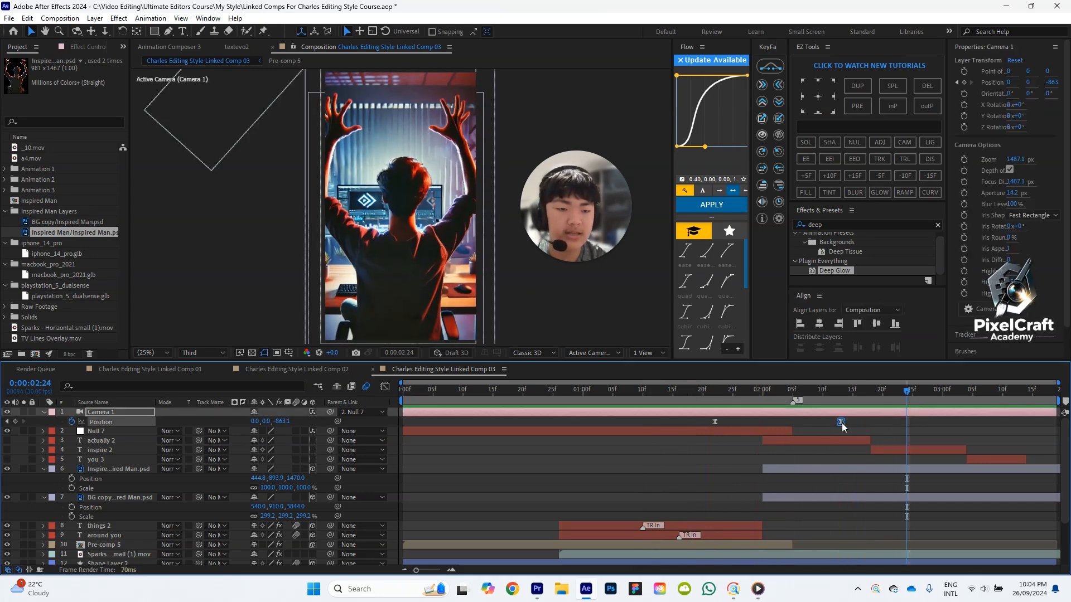
drag(903, 423, 677, 400)
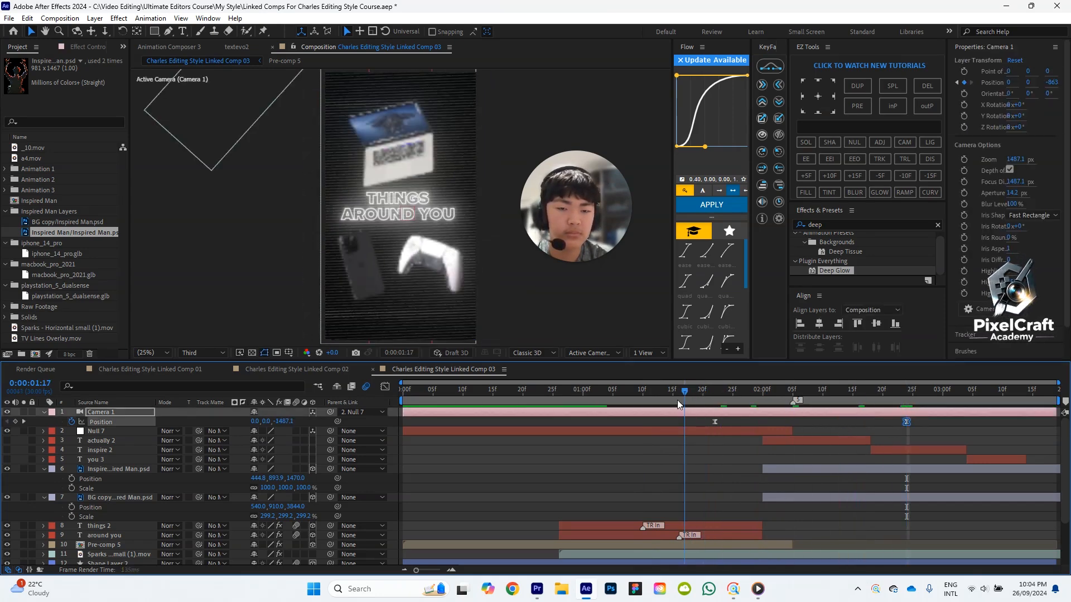
key(space)
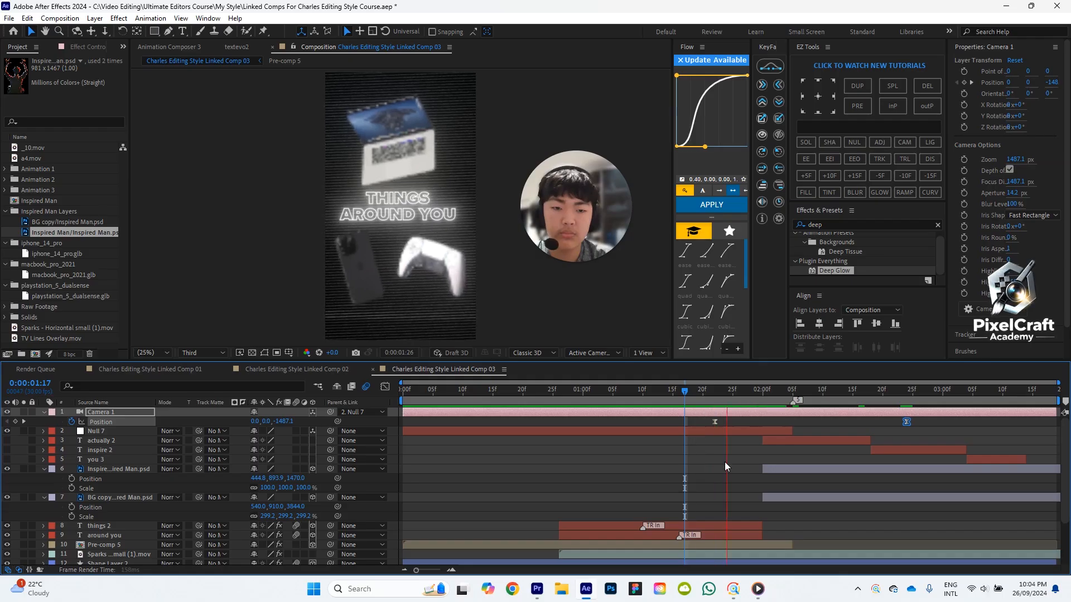
key(space)
drag(830, 392, 761, 400)
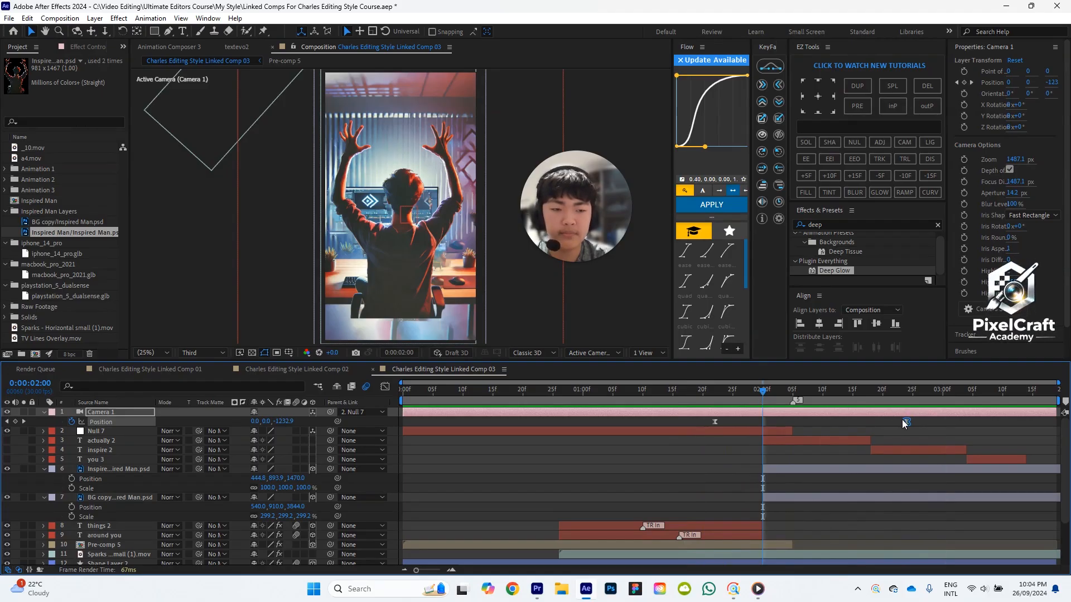
Move Camera 1's second Position keyframe earlier to 0:00:02:10 and replay the camera move from 0:00:01:20.
drag(901, 419, 822, 426)
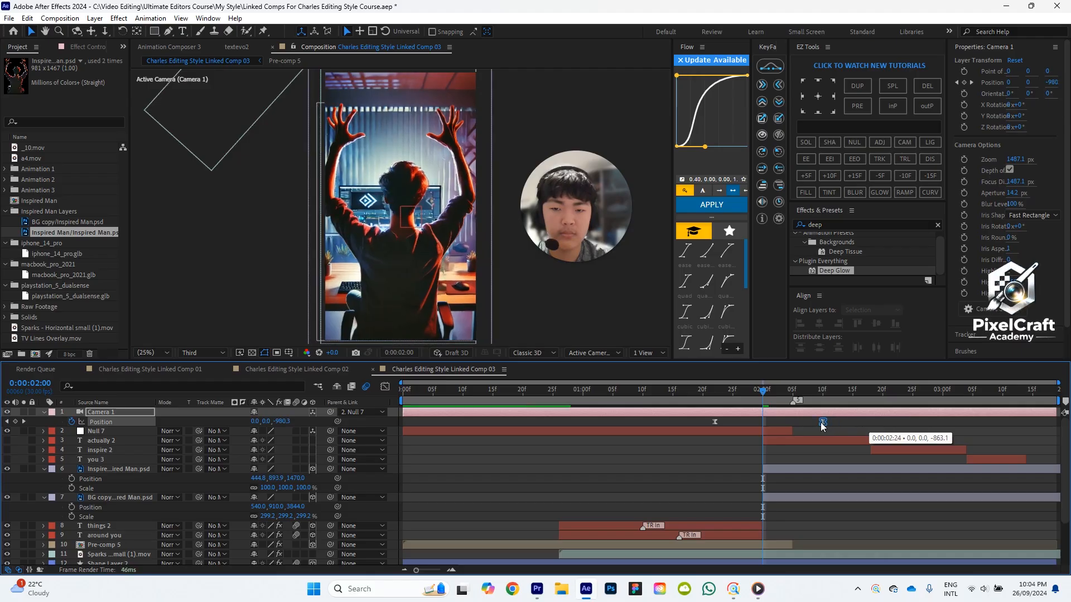
drag(761, 392, 701, 395)
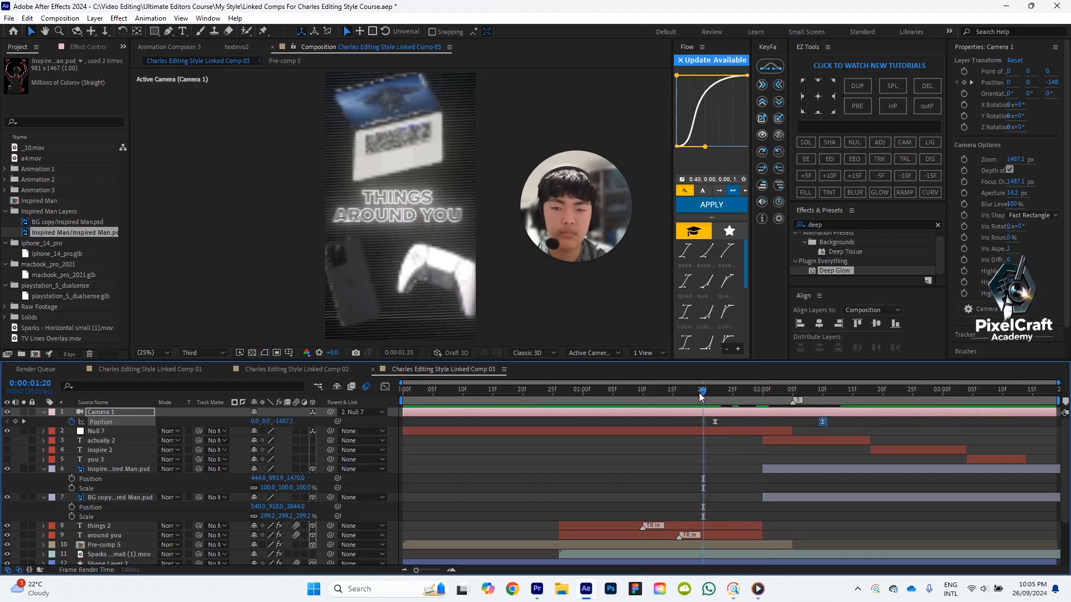
key(space)
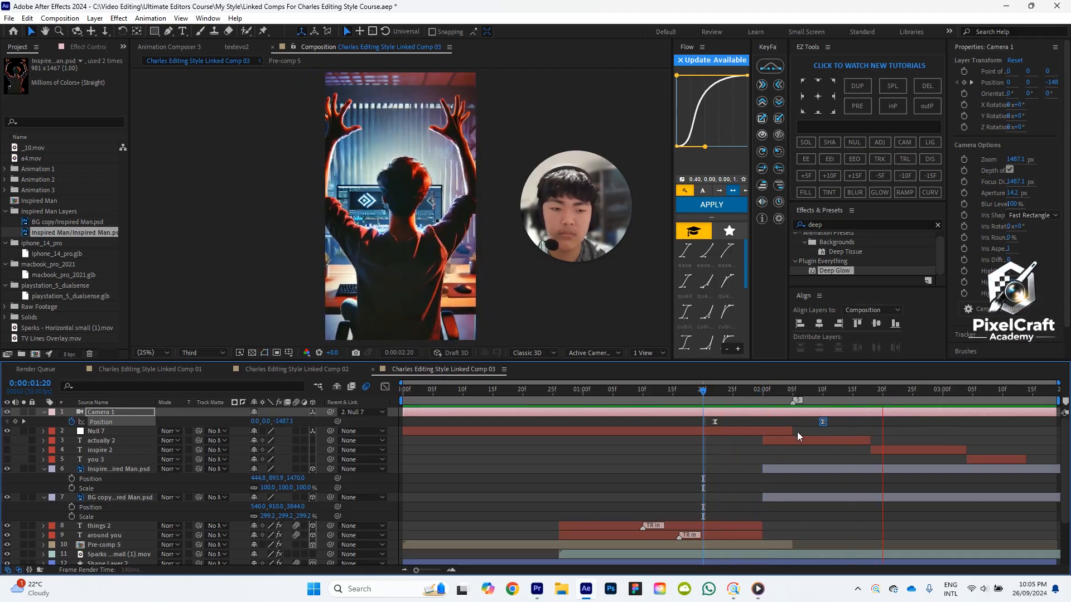
key(space)
Play back the retimed camera push from 0:00:01:21 to judge its speed through the cut.
click(708, 394)
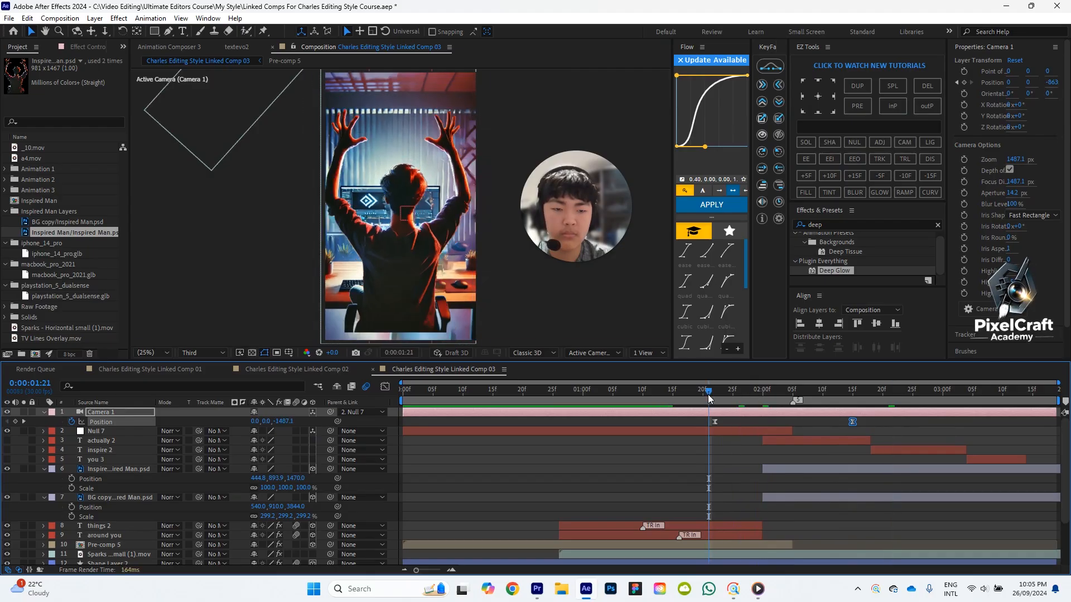
key(space)
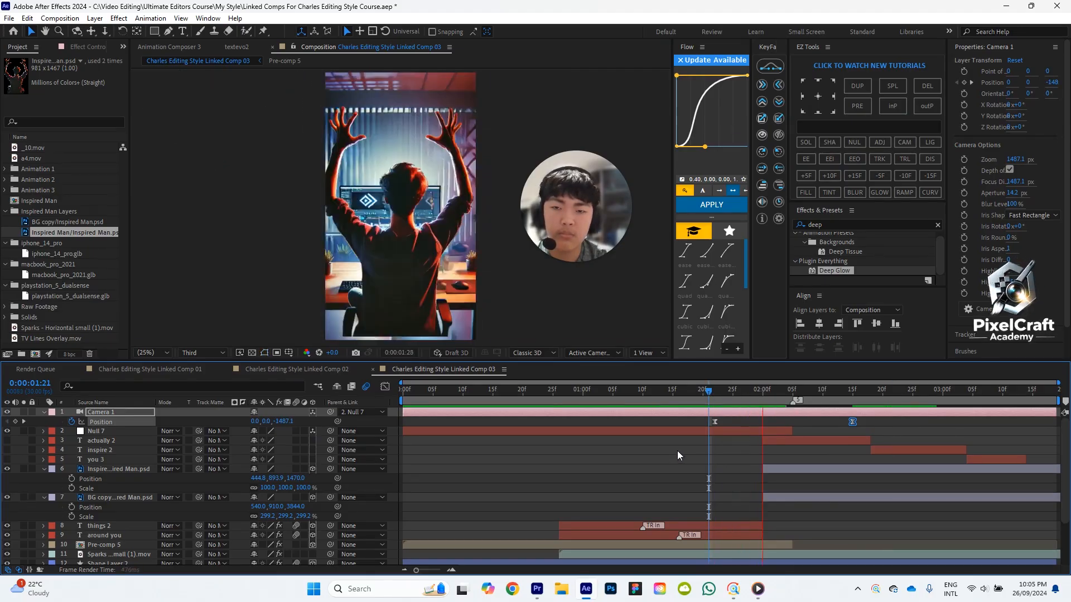
key(space)
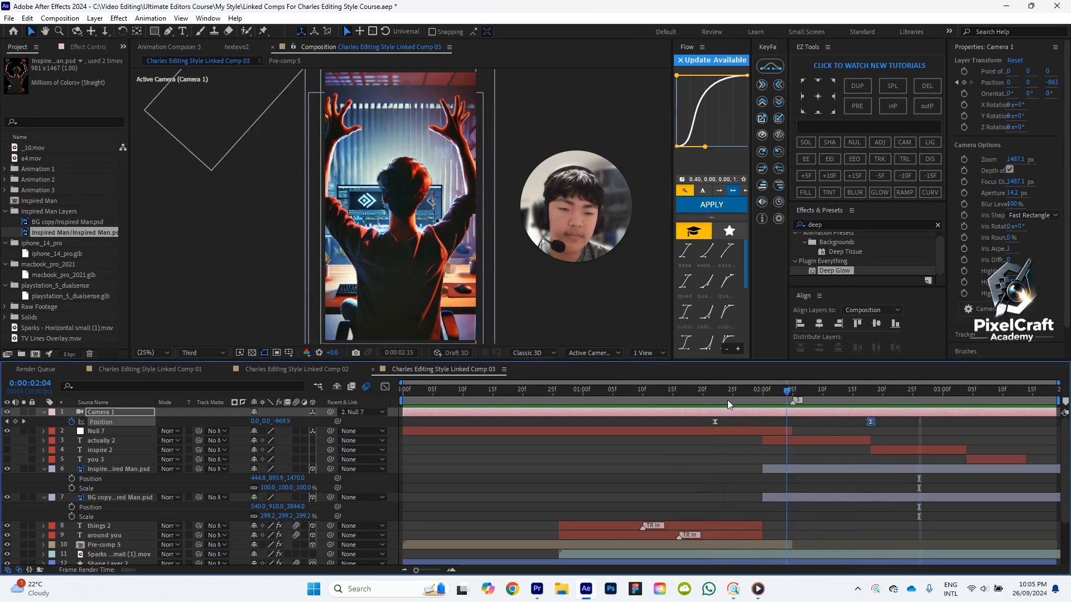
Replay Camera 1's push from 0:00:01:20 and 0:00:01:23 through the cut, then deselect the camera layer.
click(702, 400)
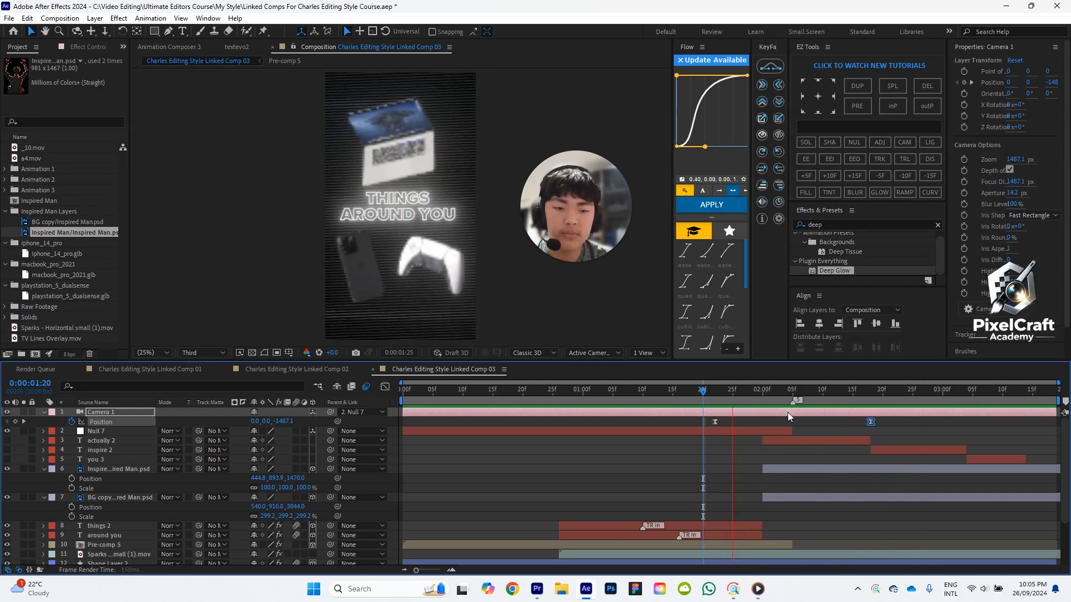
click(852, 397)
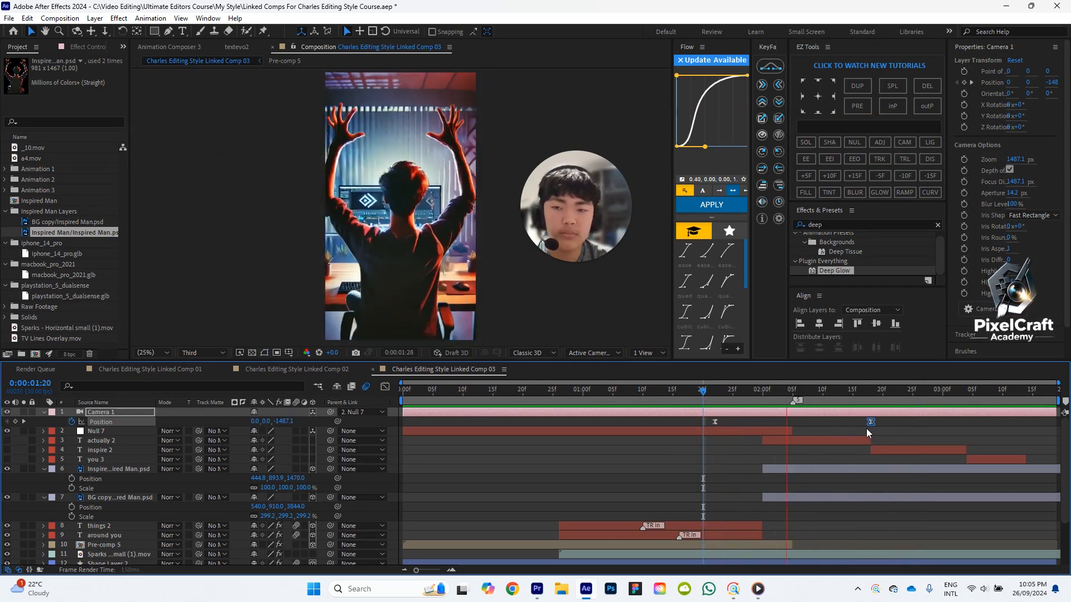
click(720, 398)
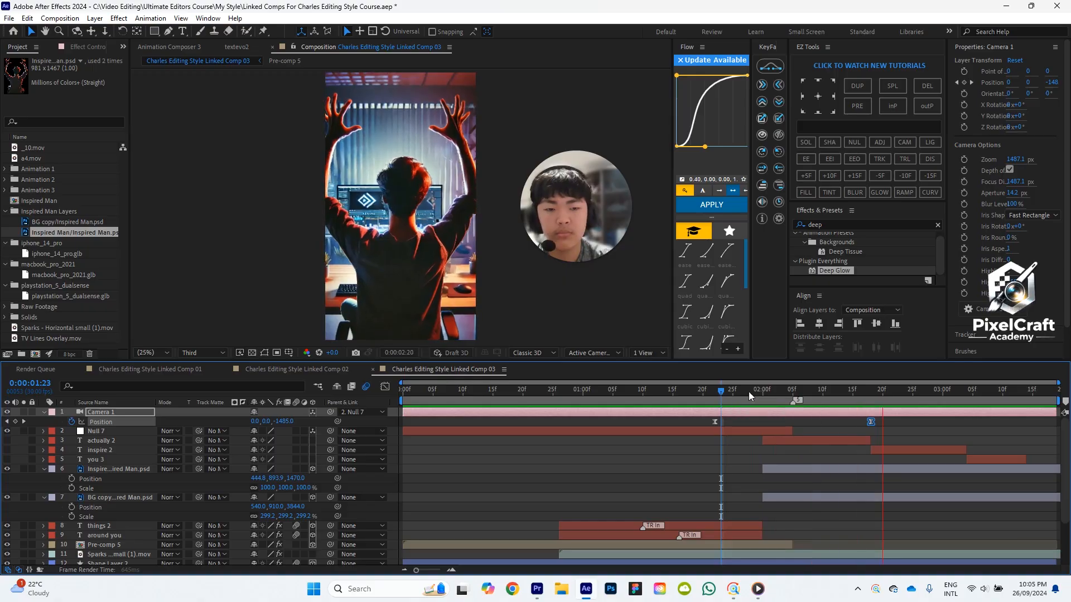
click(882, 397)
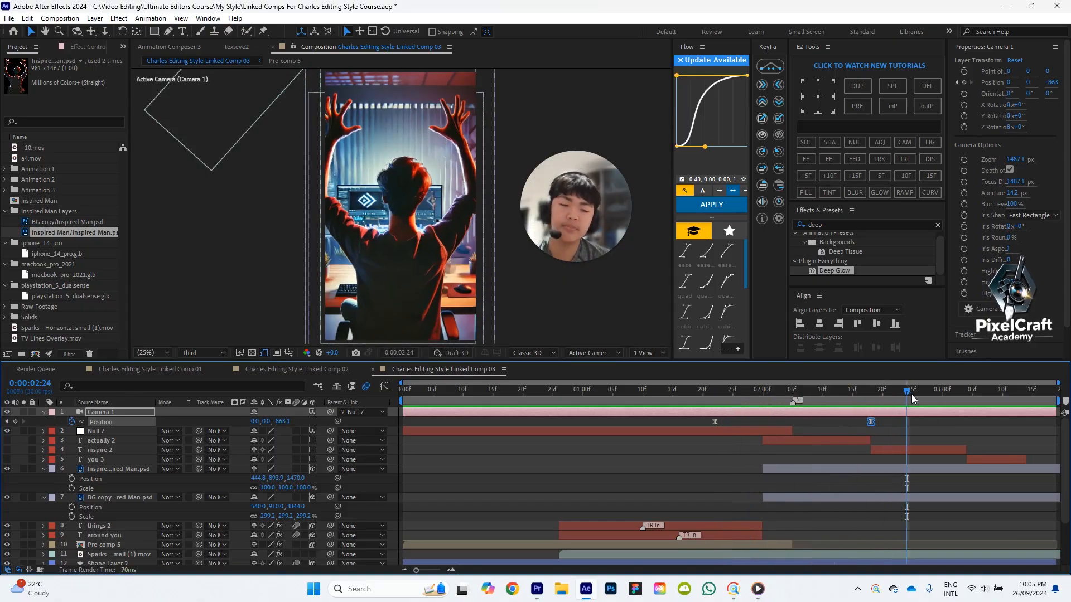
click(944, 426)
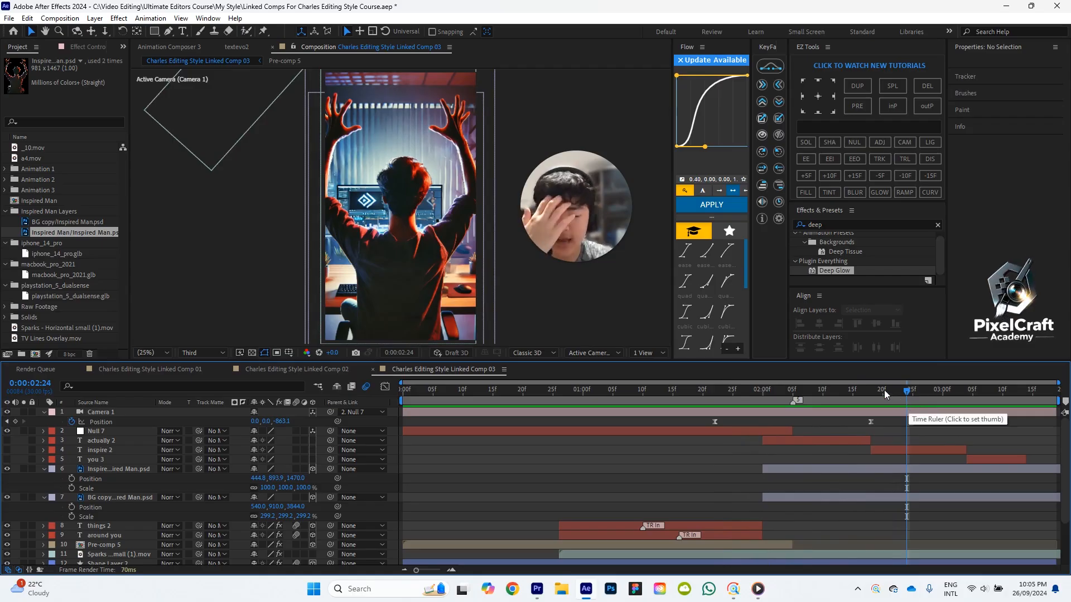
Switch to Media Player and play the reference clip from "Things Around You" into the "Actually inspire" scene to study the transition.
click(757, 588)
key(space)
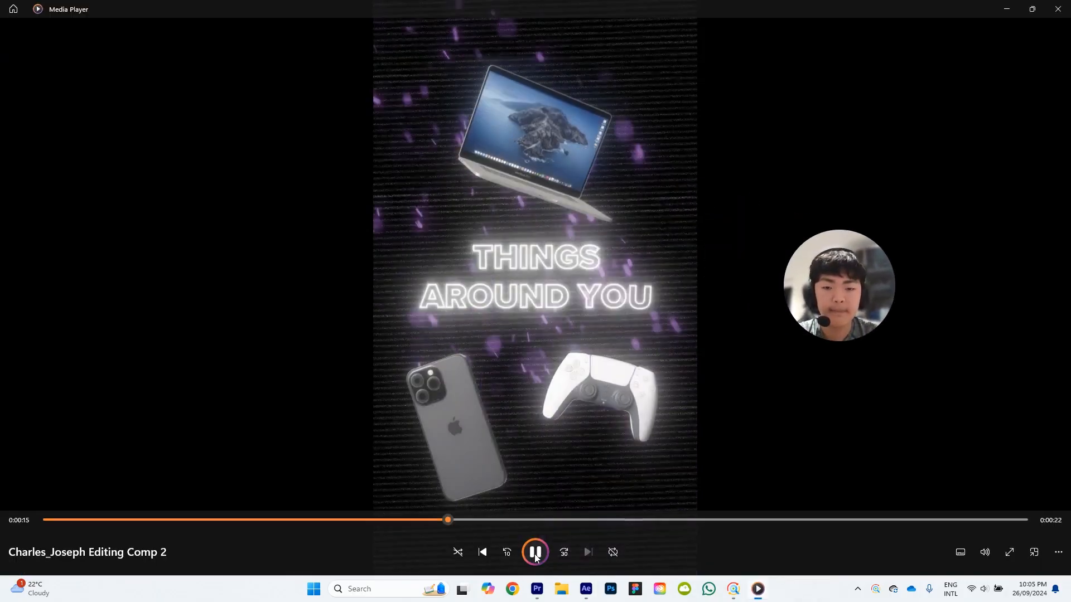
key(space)
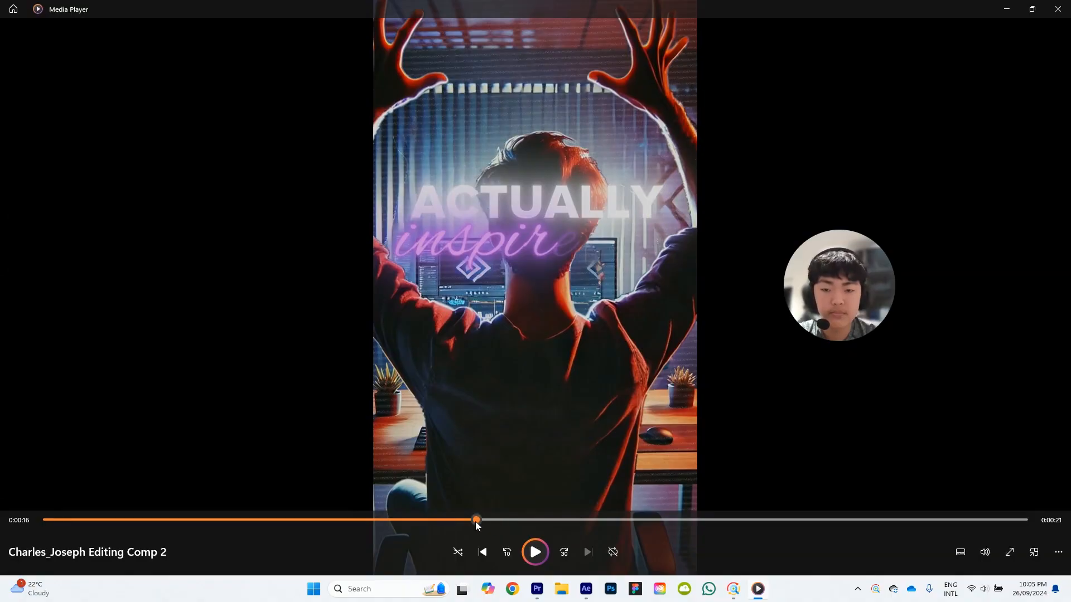
mouse_move(476, 521)
mouse_down()
mouse_move(463, 520)
mouse_move(497, 518)
mouse_move(474, 520)
mouse_up()
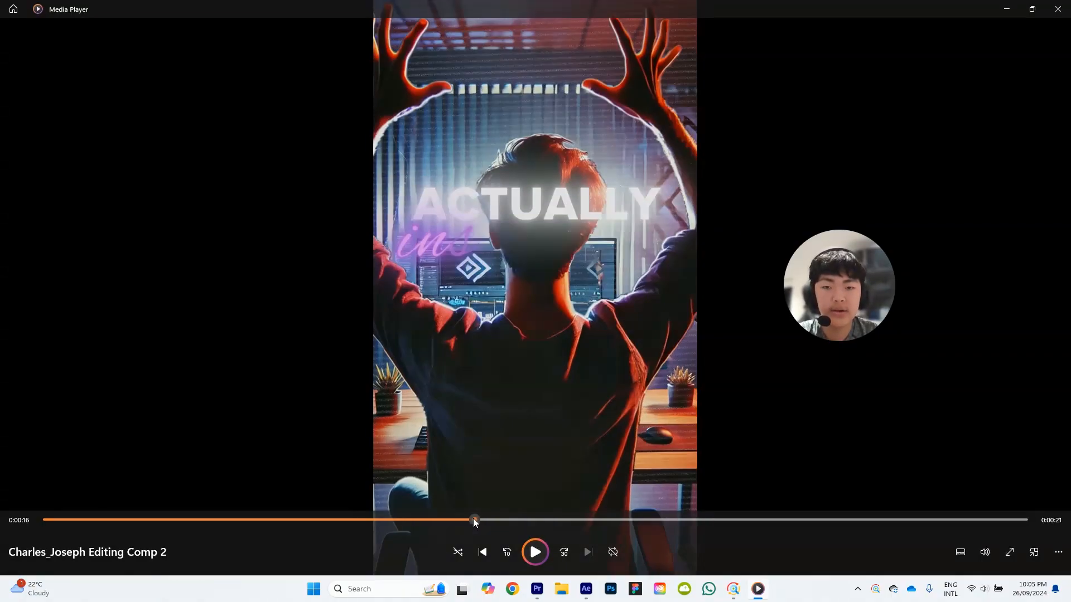
Switch back to After Effects and open Pre-comp 5 at 0:00:00:23, where the three device models start.
click(584, 590)
drag(904, 397, 663, 396)
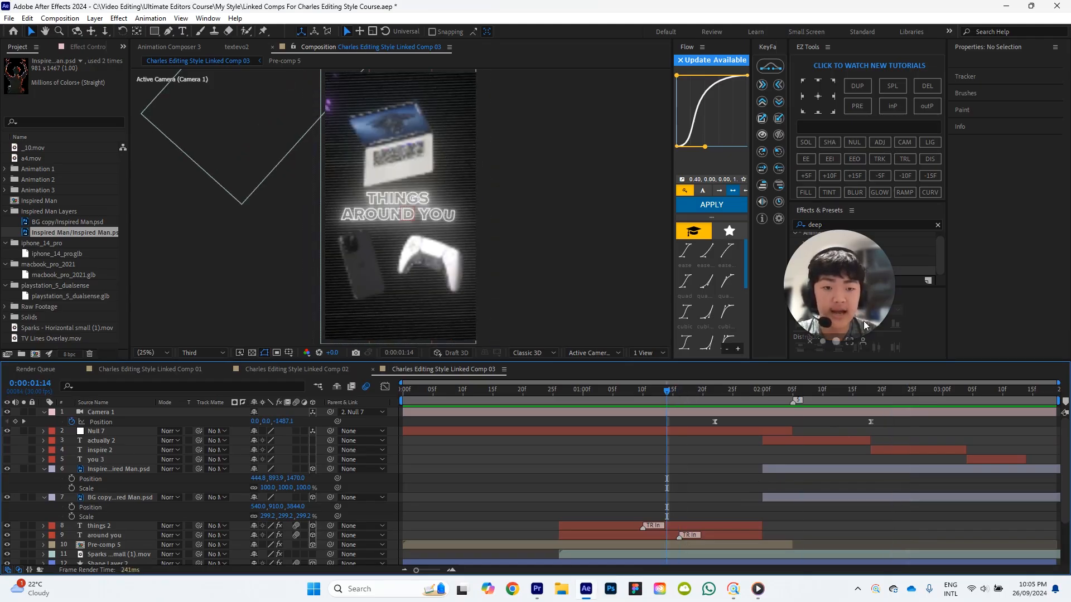
double_click(519, 544)
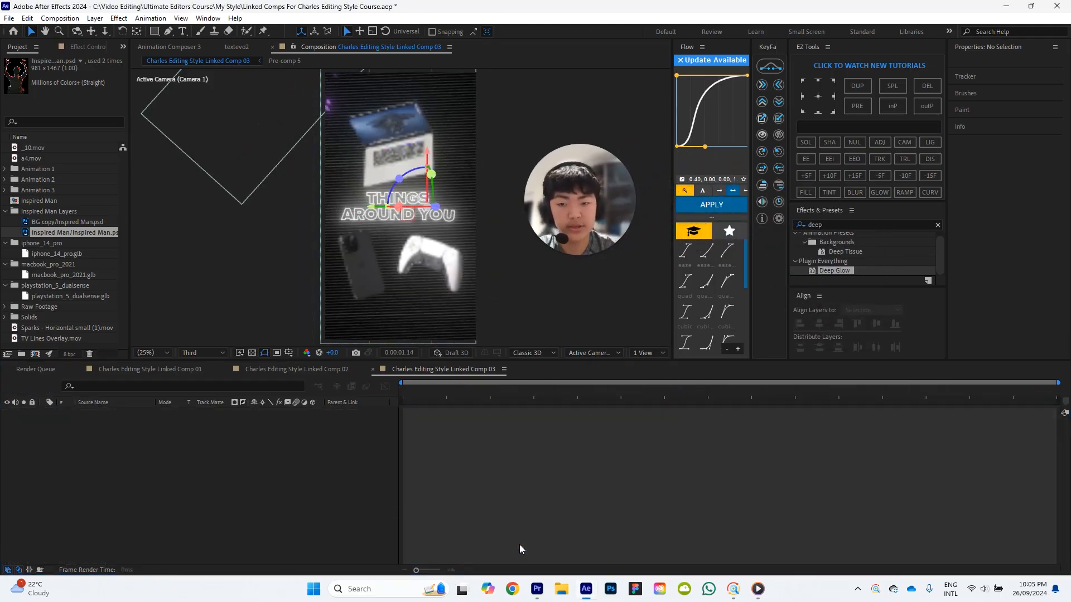
click(544, 396)
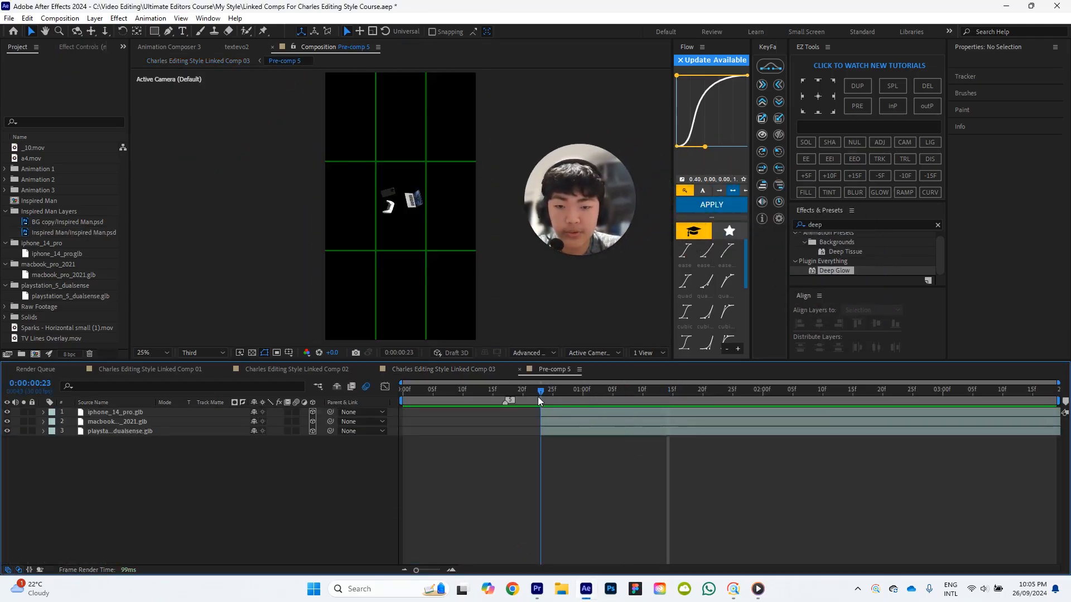
Show the rotation properties of the iPhone, MacBook and PlayStation controller layers and start Z Rotation keyframes on all three at 0:00:00:23.
click(206, 412)
shift+click(176, 430)
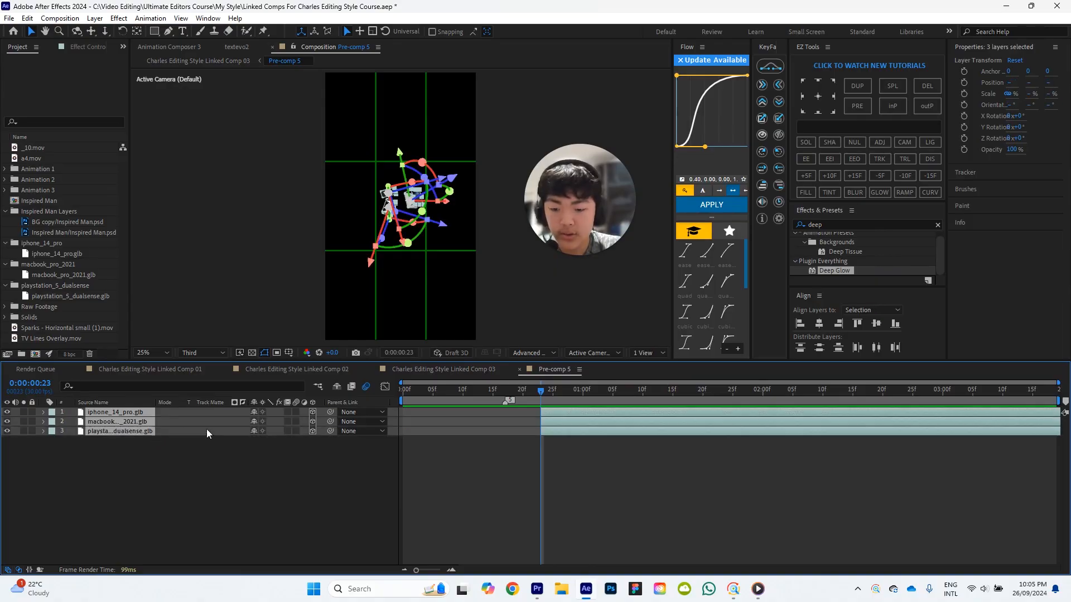
key(r)
click(158, 444)
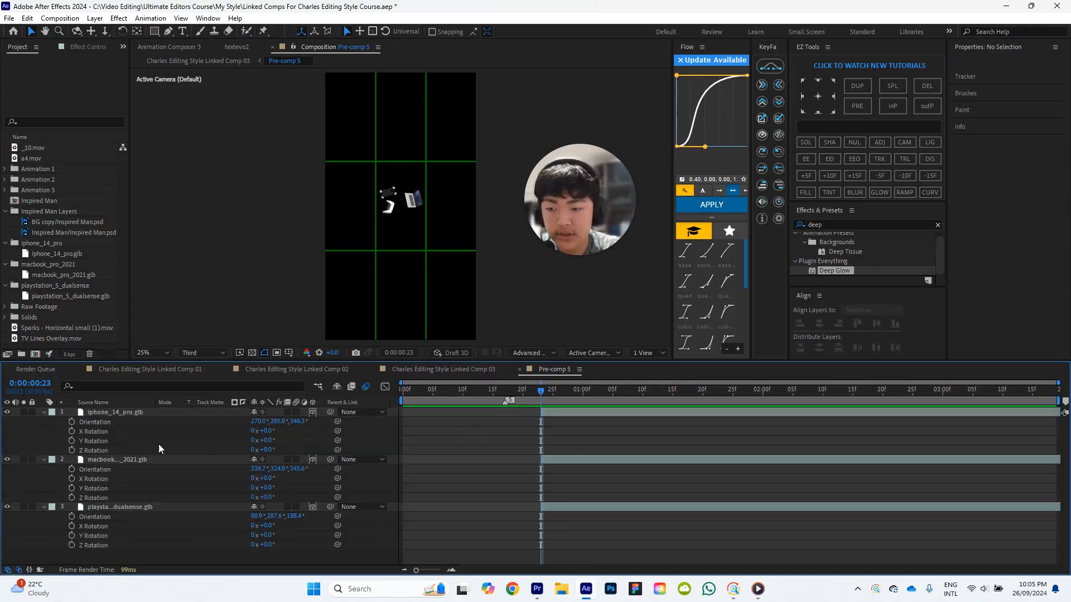
click(71, 450)
click(71, 497)
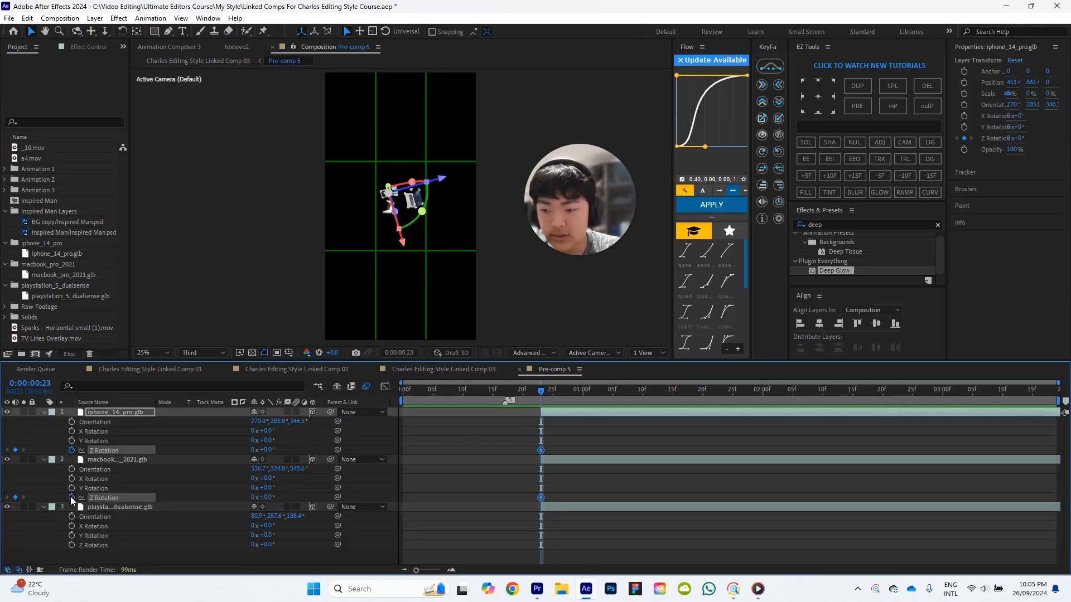
click(72, 545)
Set the iPhone layer's Z Rotation keyframe at 0:00:00:23 to 3°.
click(551, 393)
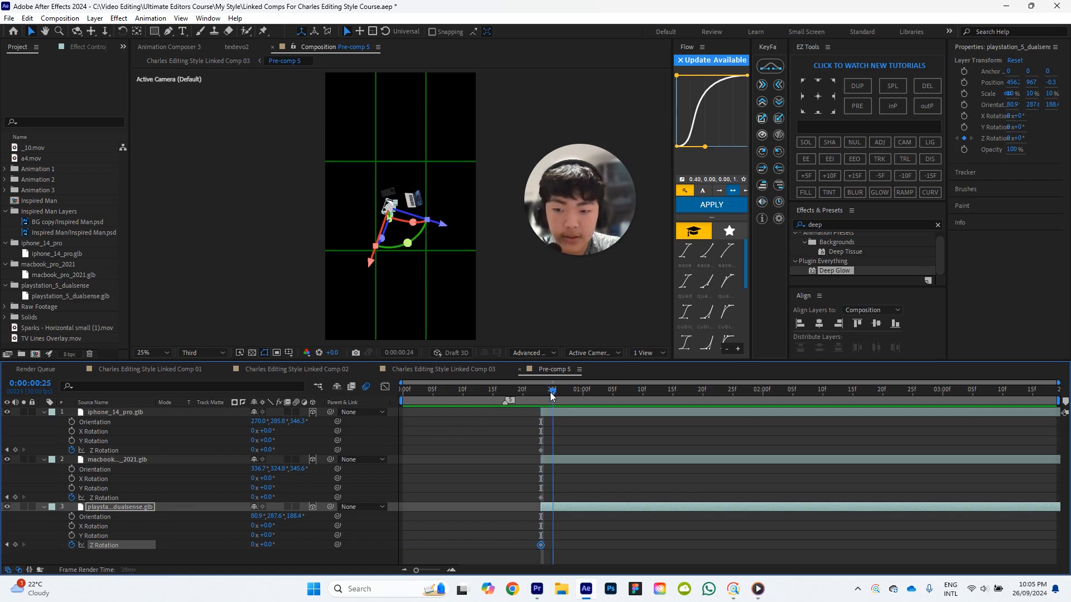
click(536, 392)
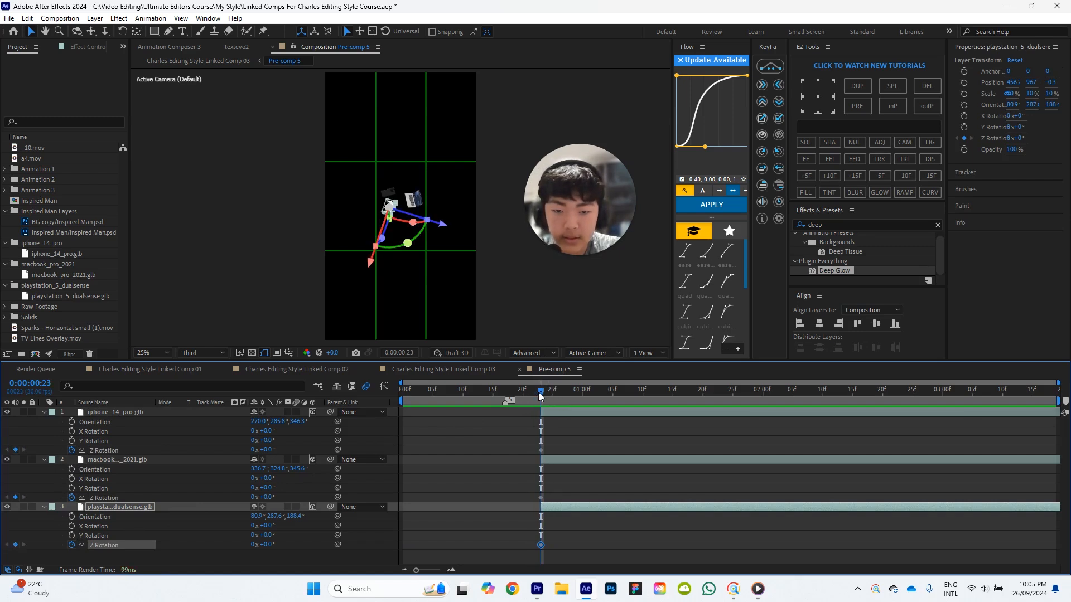
click(269, 450)
text(3)
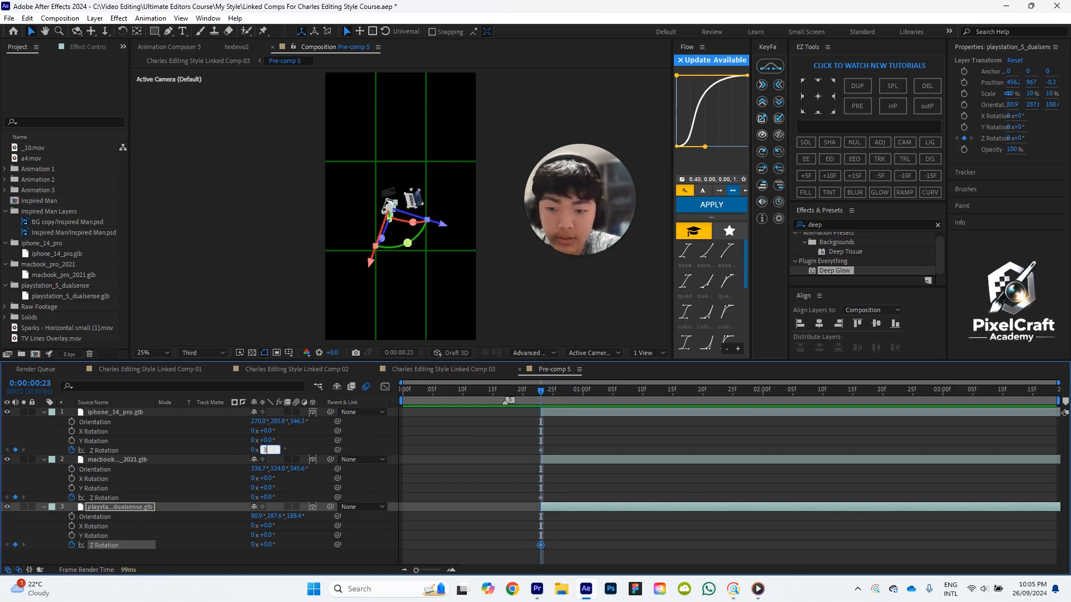
key(Return)
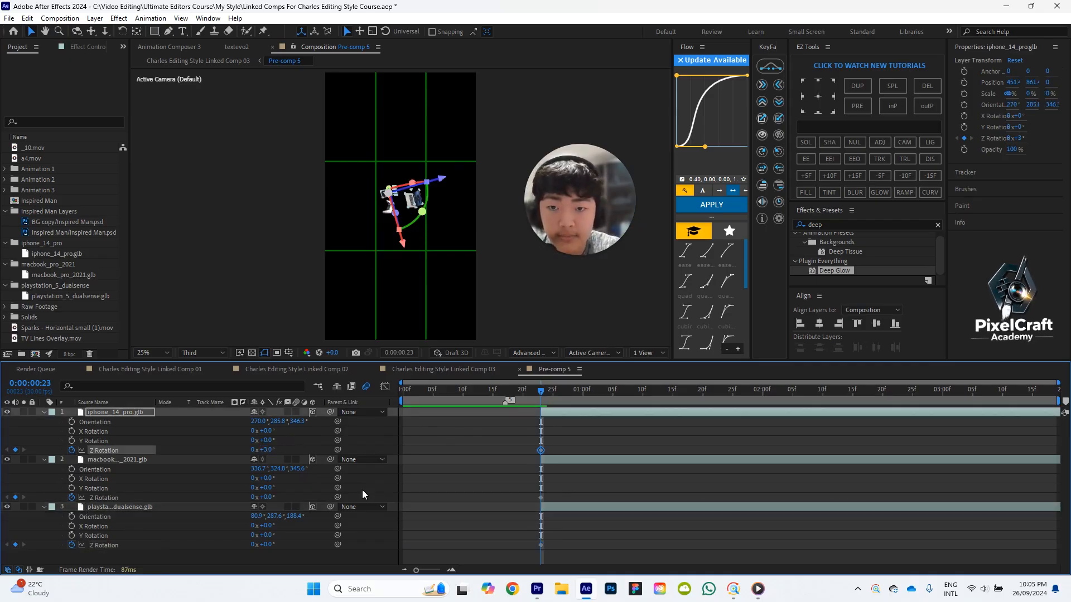
drag(551, 398, 646, 396)
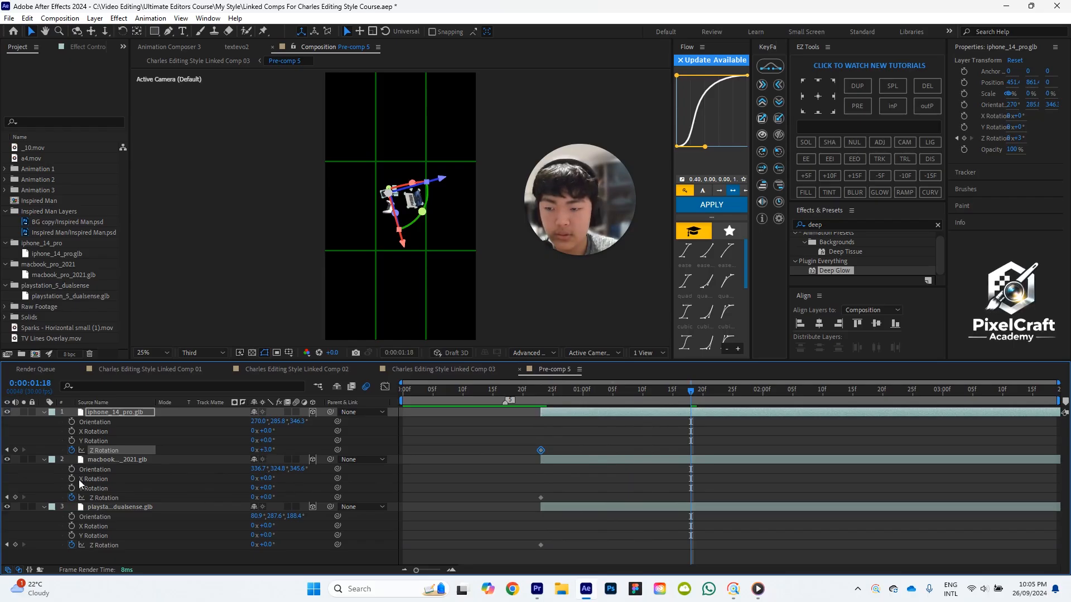
click(7, 450)
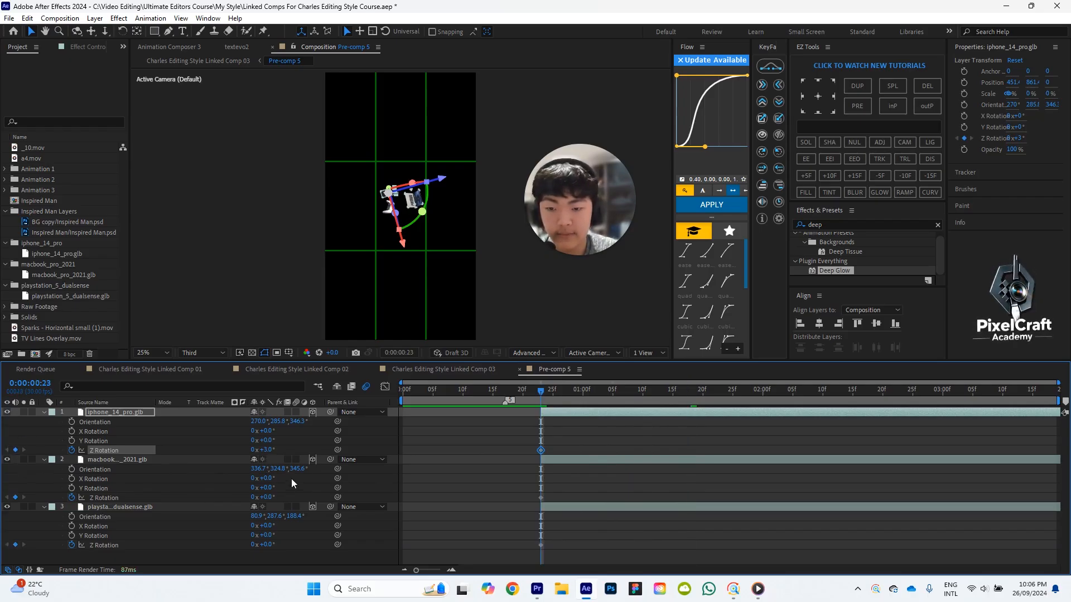
Set the Z Rotation keyframes of the MacBook and PlayStation controller layers at 0:00:00:23 to 3°.
click(265, 497)
text(3)
key(Return)
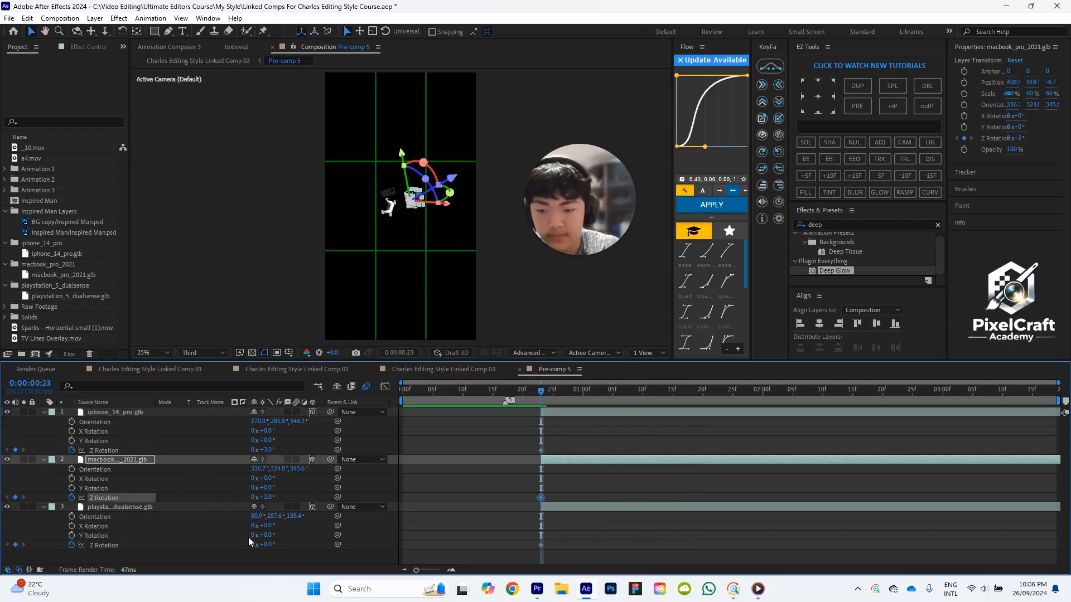
click(270, 545)
text(3)
key(Return)
Add -3° Z Rotation keyframes to all three model layers at 0:00:01:13 and apply Easy Ease to their Z Rotation keyframes.
click(134, 412)
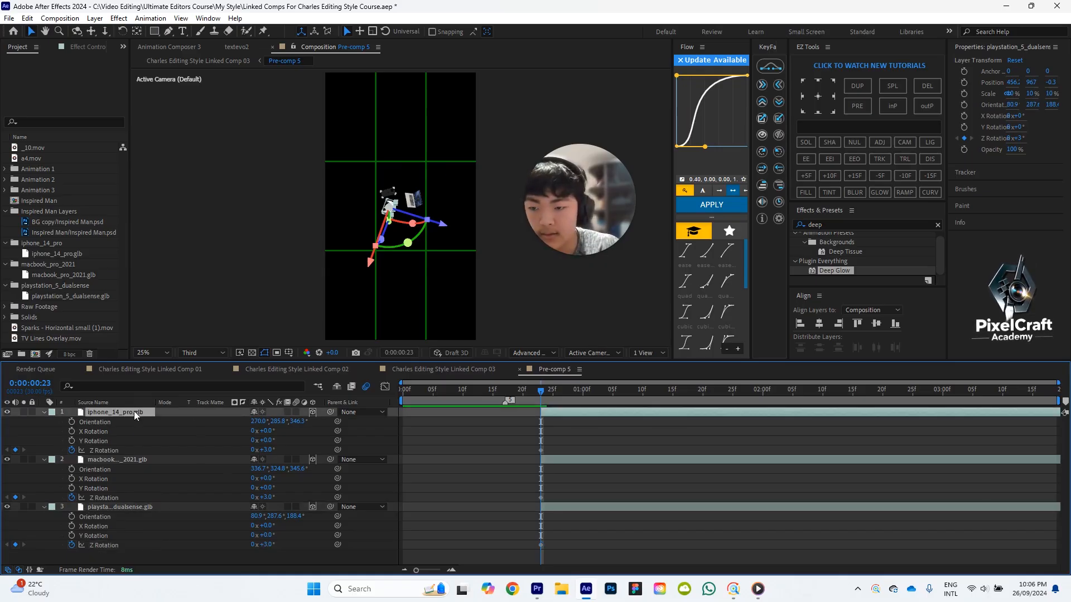
shift+click(136, 507)
drag(541, 389, 660, 391)
click(16, 450)
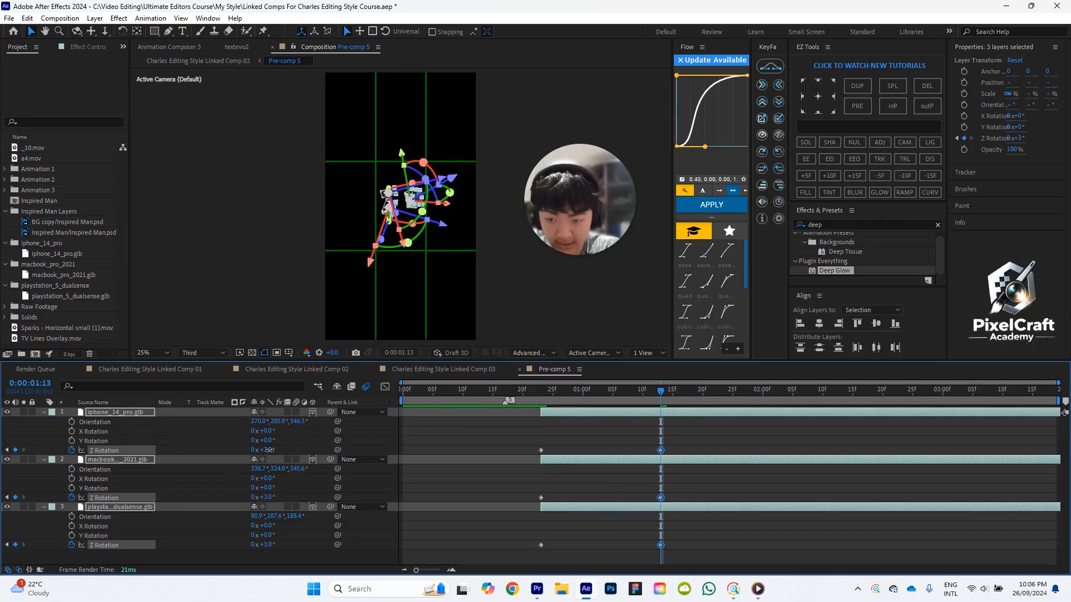
click(270, 450)
key(Return)
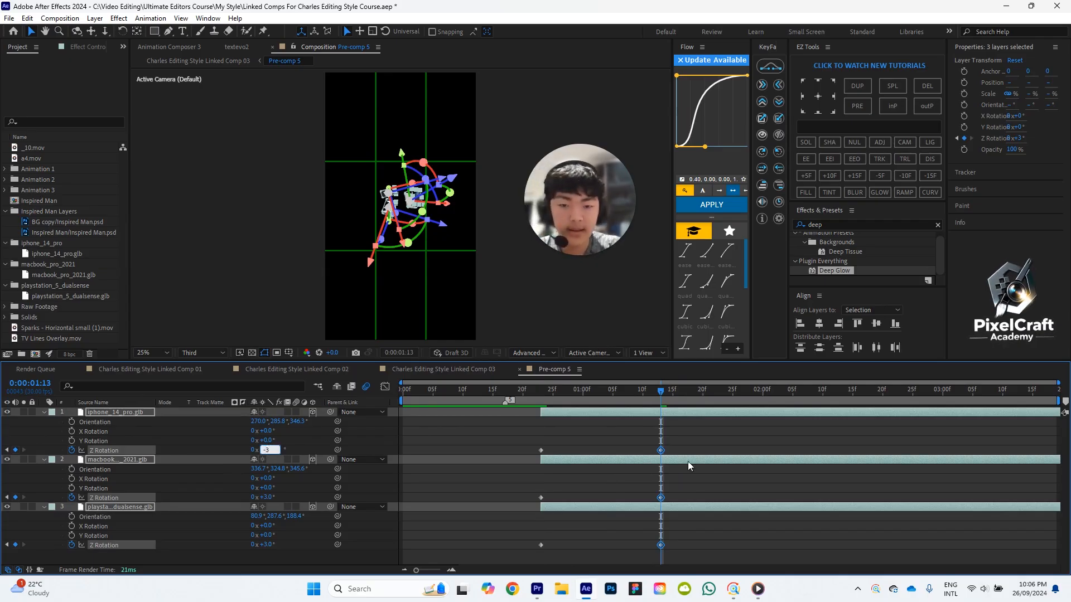
drag(529, 434, 676, 558)
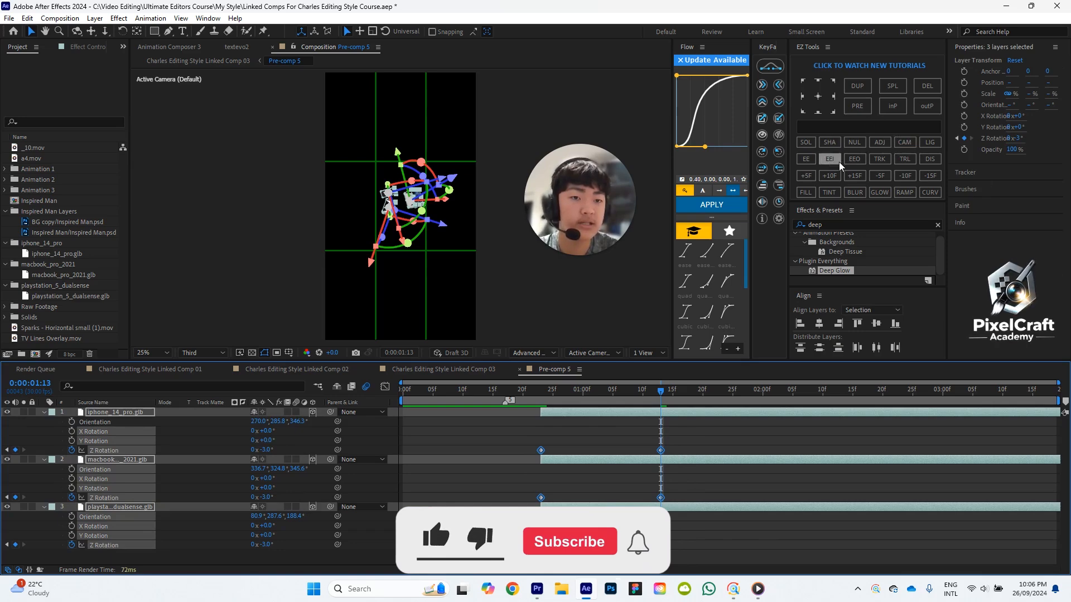
click(805, 159)
Return to Comp 03 and play back the rotating device models from 0:00:00:22.
click(428, 369)
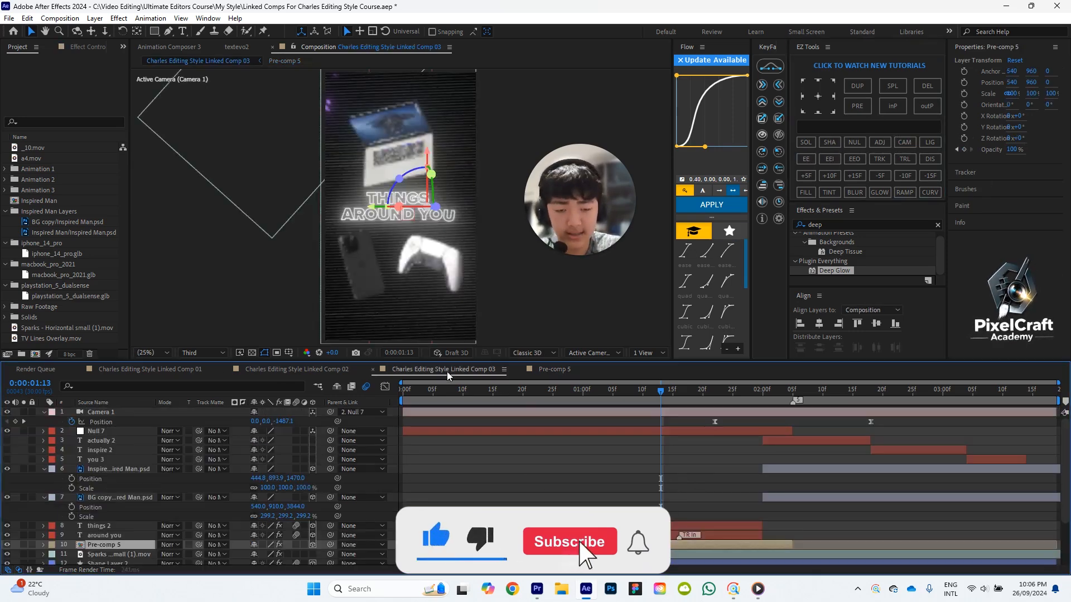
click(563, 393)
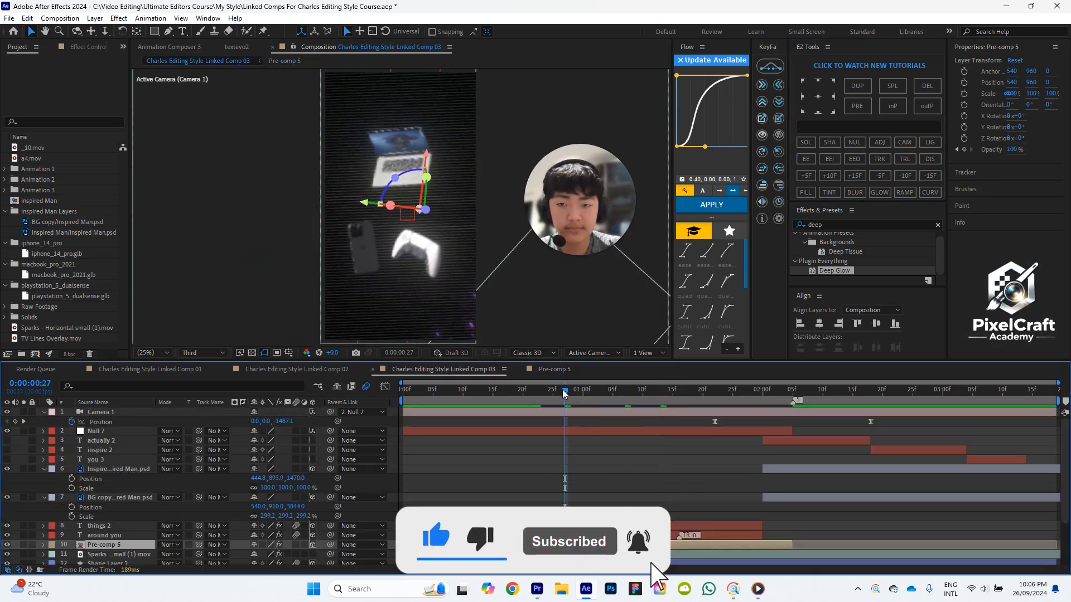
drag(563, 392, 525, 390)
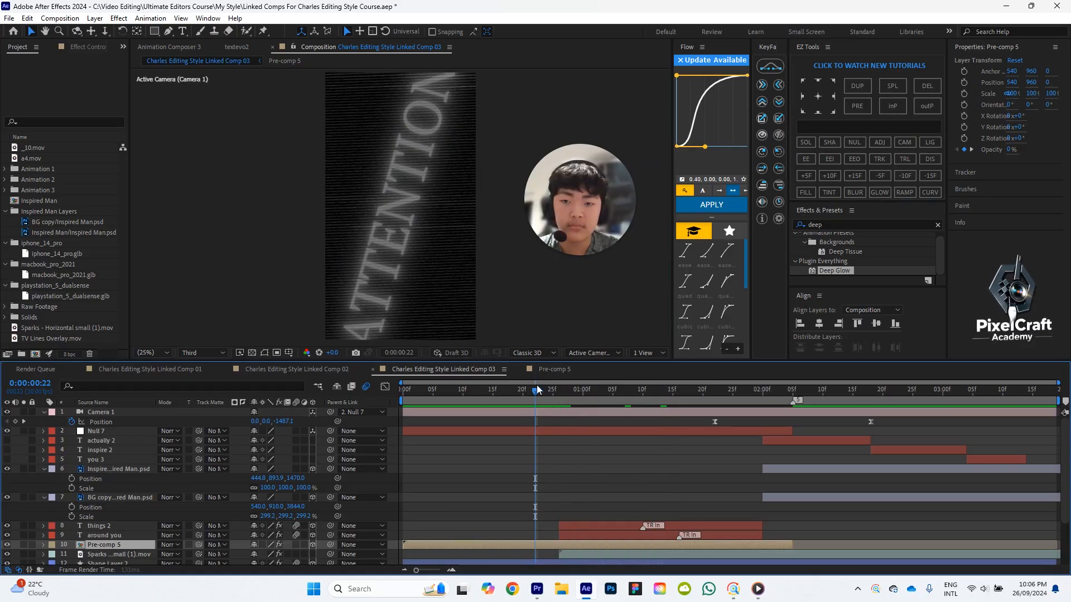
key(space)
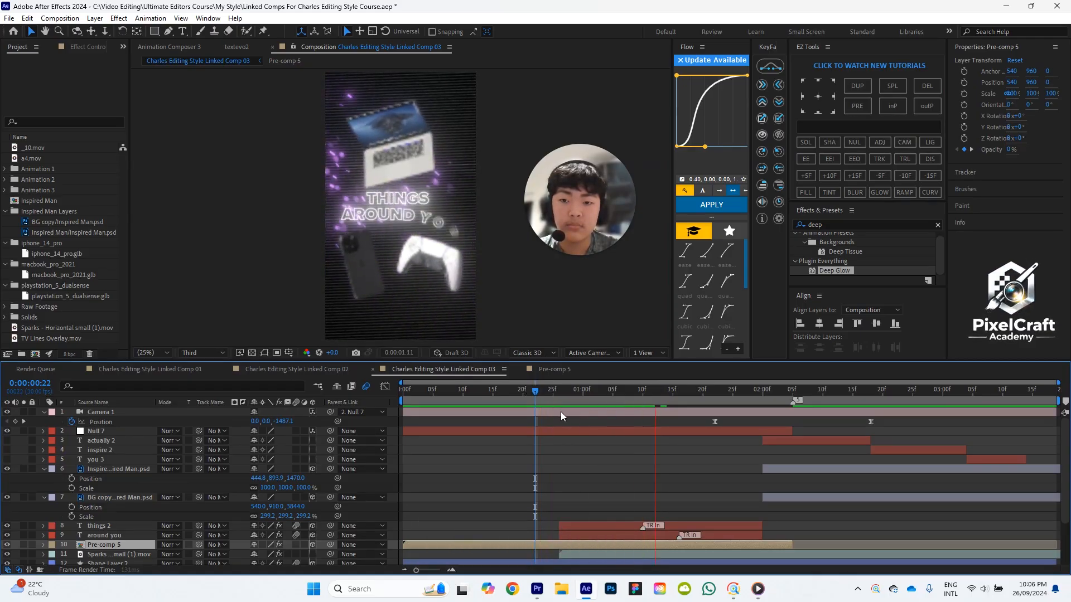
key(space)
Move the second Z Rotation keyframes of all three models in Pre-comp 5 out to about 0:00:02:09.
drag(624, 394, 721, 407)
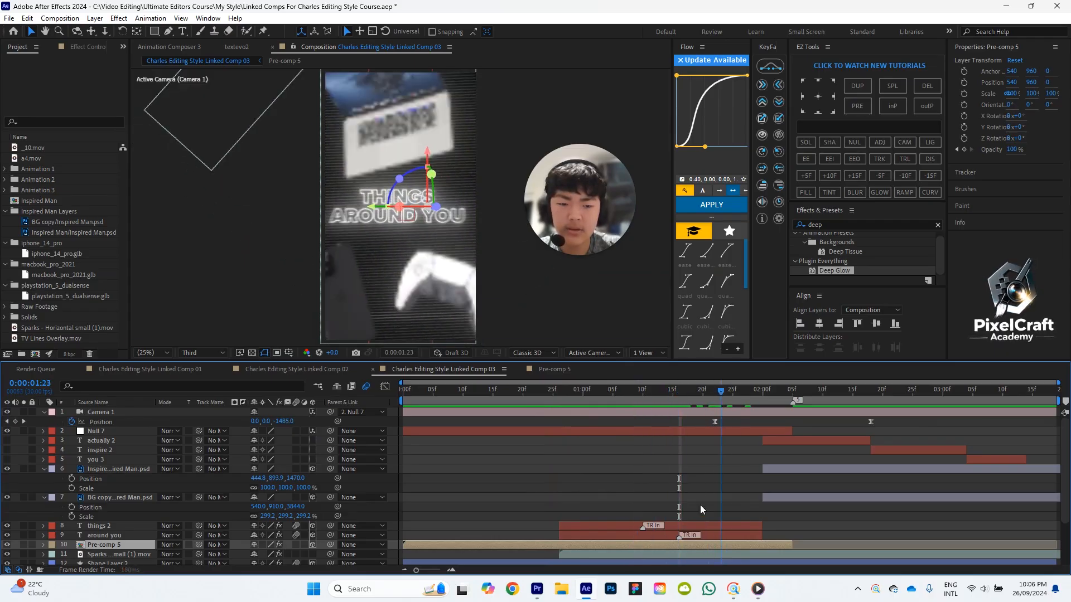
double_click(727, 545)
drag(800, 559, 728, 561)
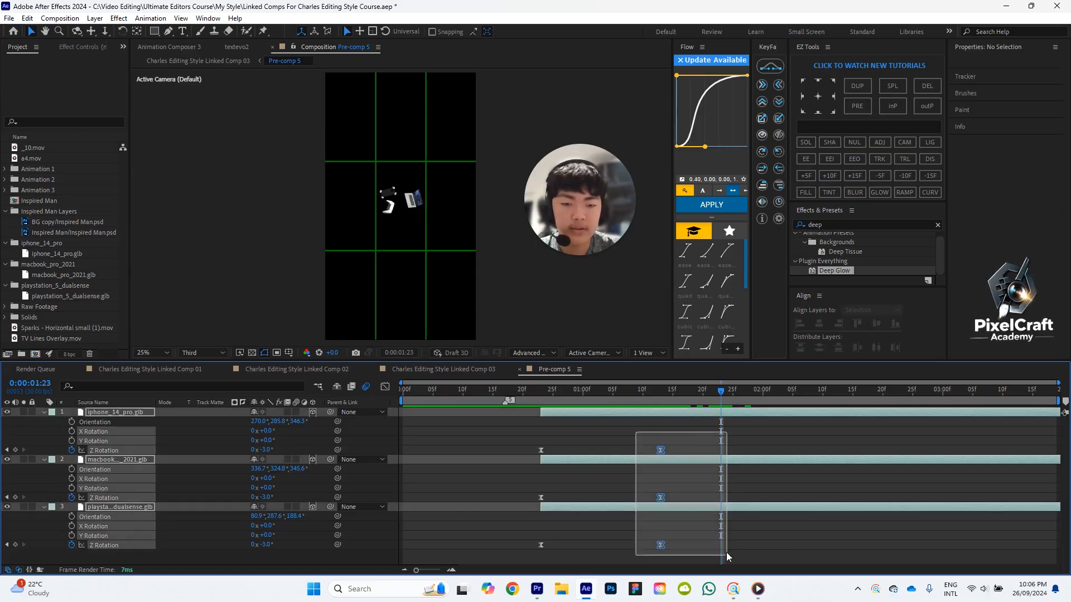
drag(662, 450, 817, 453)
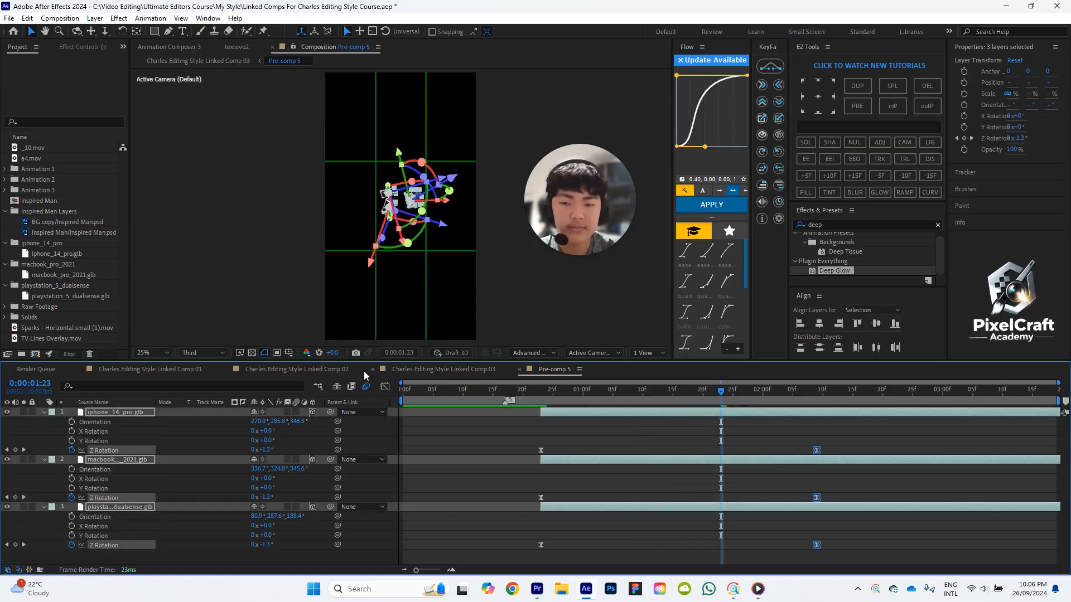
Return to Comp 03, play back the slower model rotation from 0:00:00:25, and check the frames up to 0:00:01:23.
click(439, 372)
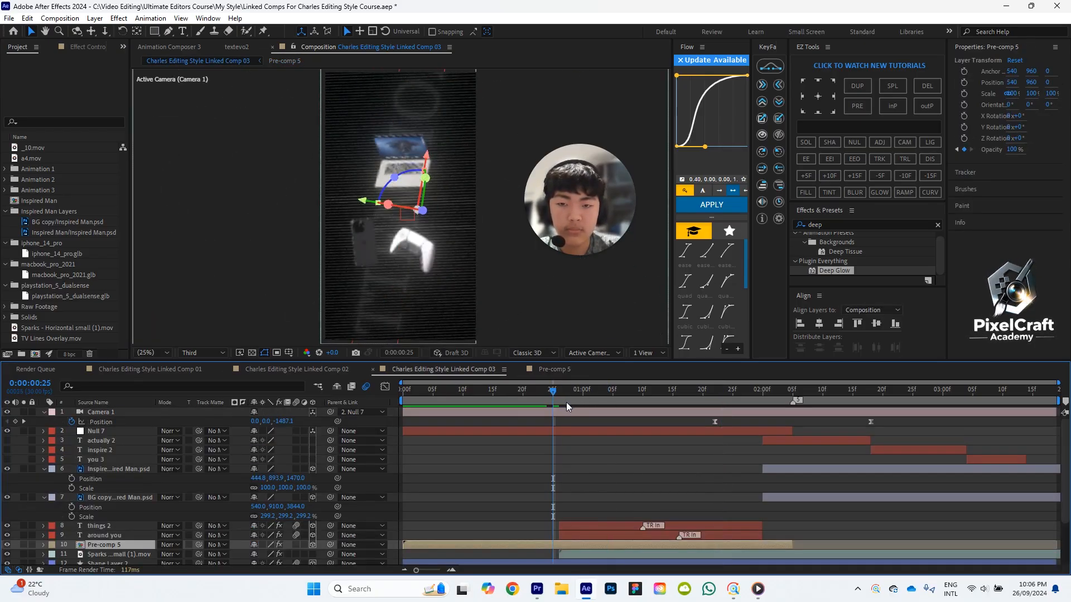
key(space)
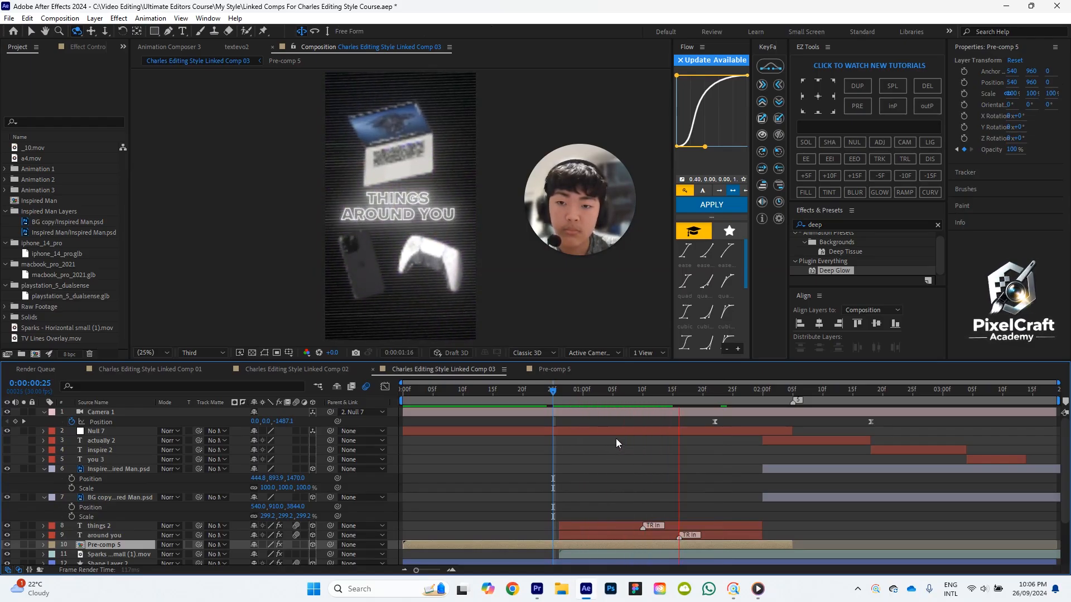
key(space)
drag(622, 389, 721, 388)
click(739, 466)
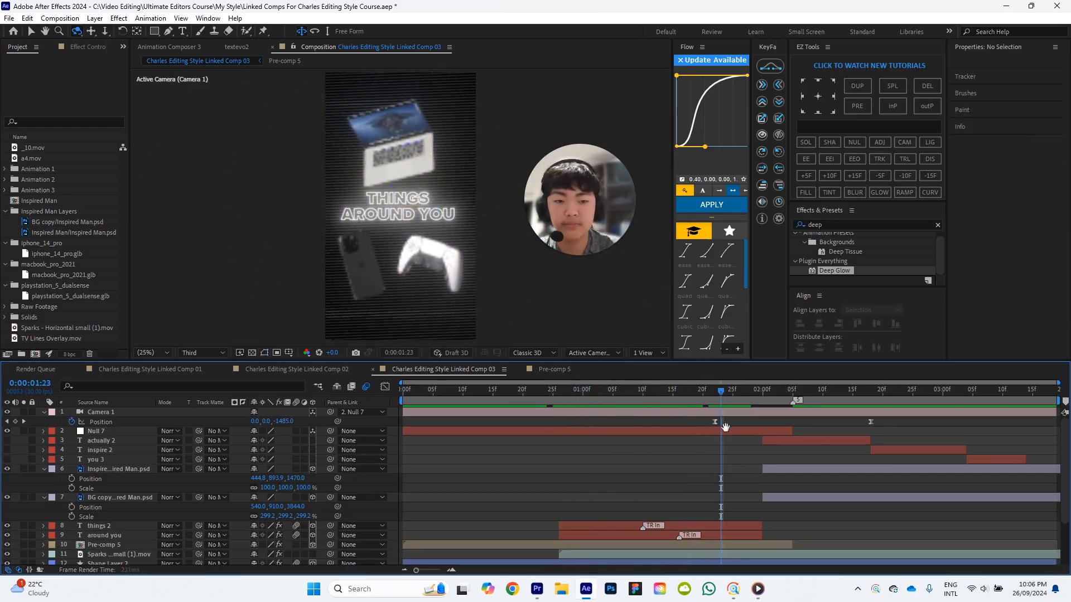
In Pre-comp 5, set the Z Rotation keyframes of all three models to -7° at 0:00:02:09 and 7° at 0:00:00:23.
key(Page_Up)
double_click(628, 541)
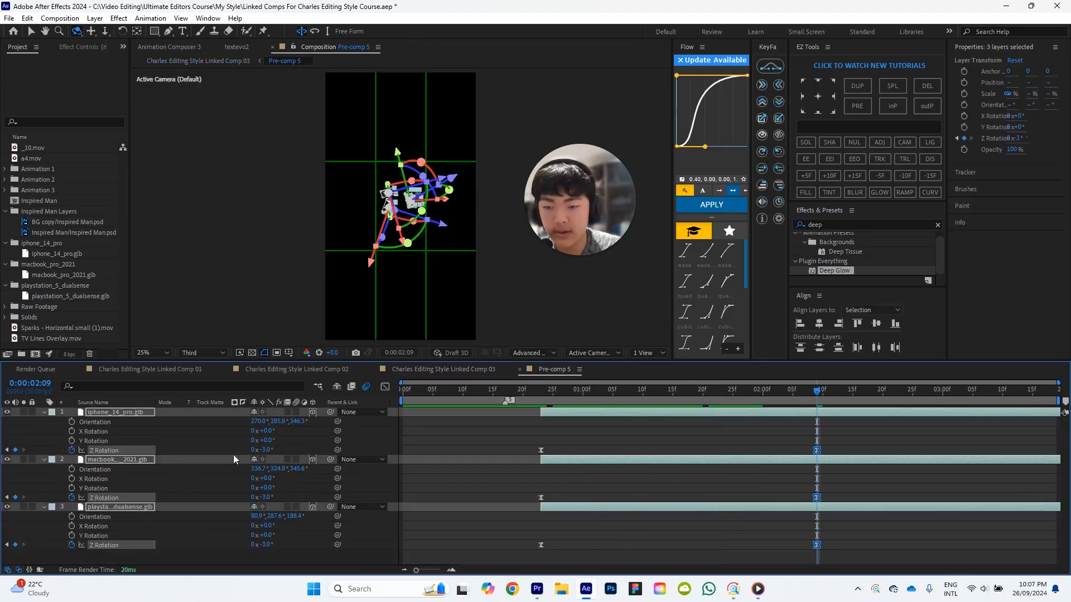
click(268, 450)
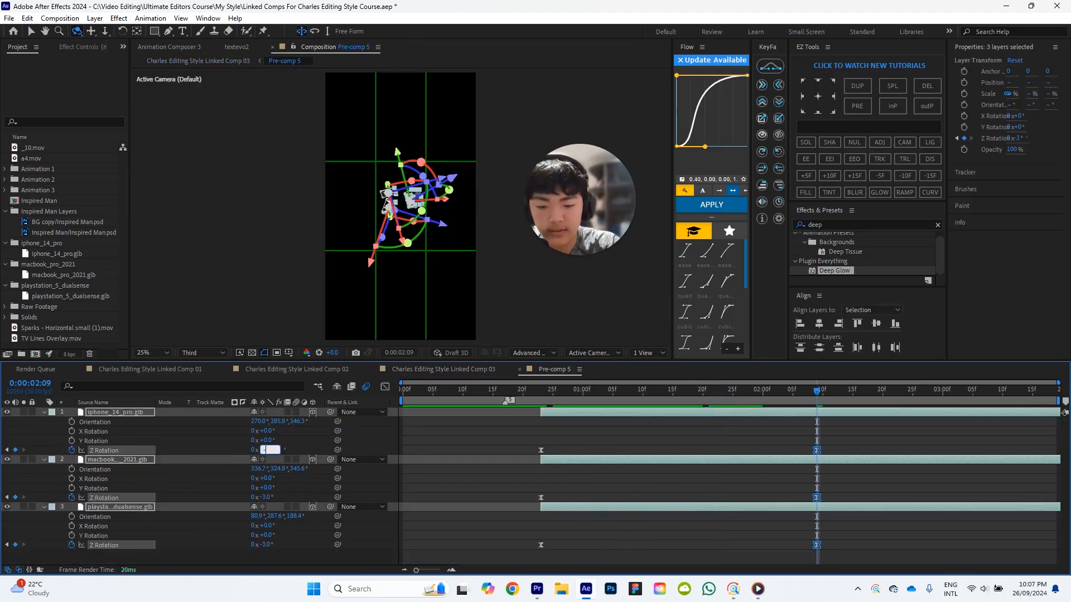
text(-7)
key(Return)
click(7, 450)
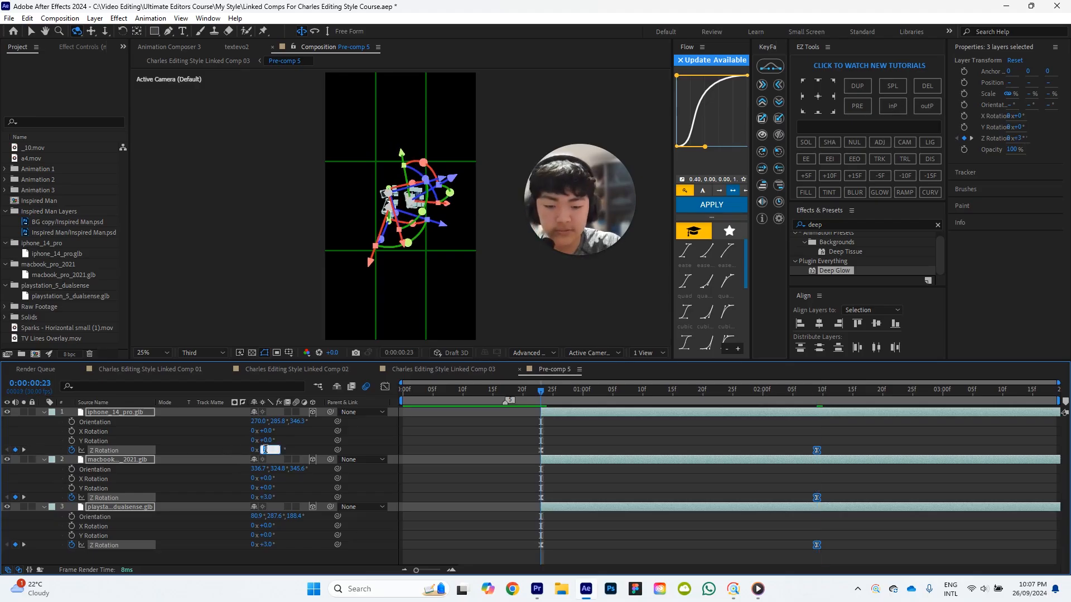
text(7)
key(Return)
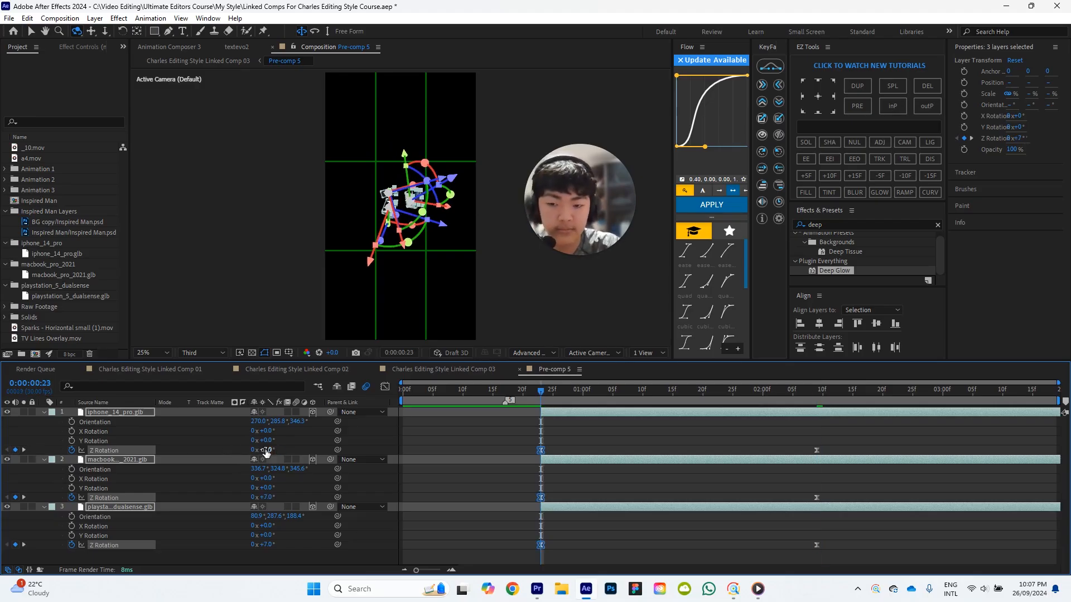
Return to Comp 03, play back the stronger model rotation from 0:00:00:23, and replay the transition from 0:00:01:23.
click(463, 371)
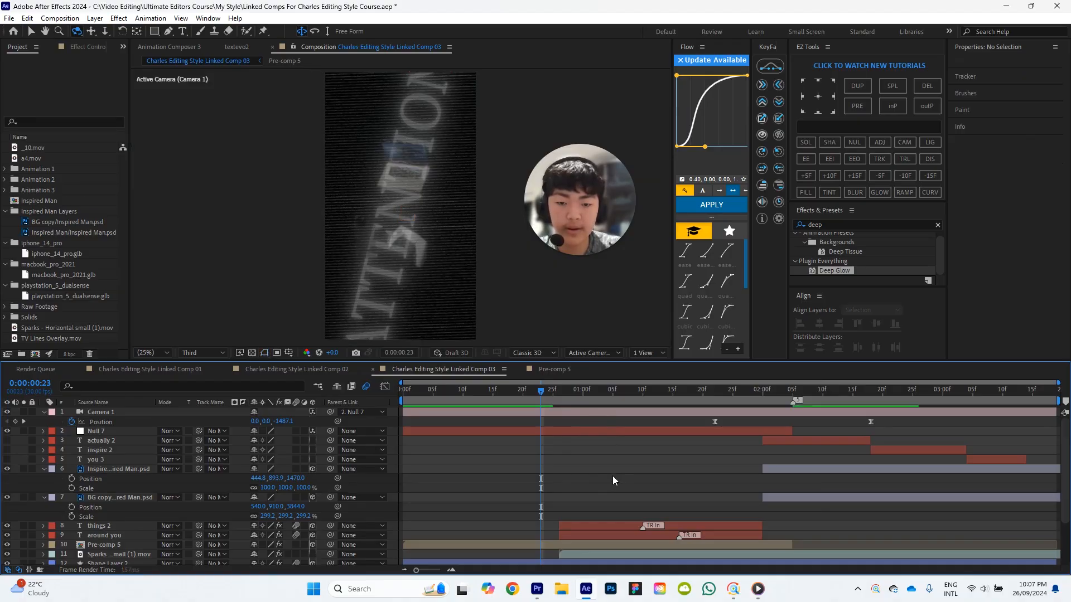
key(space)
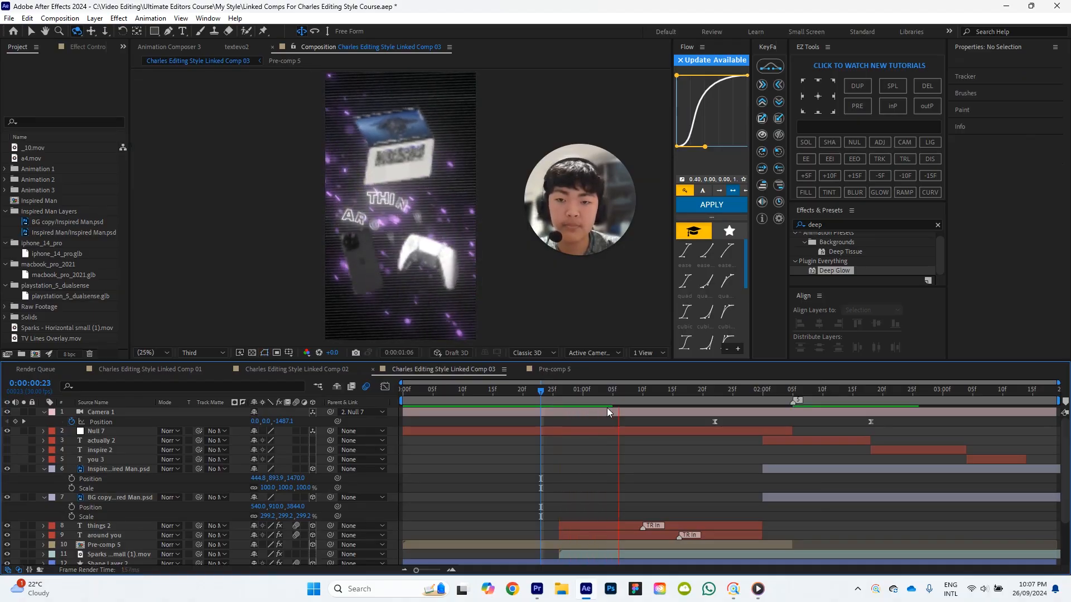
key(space)
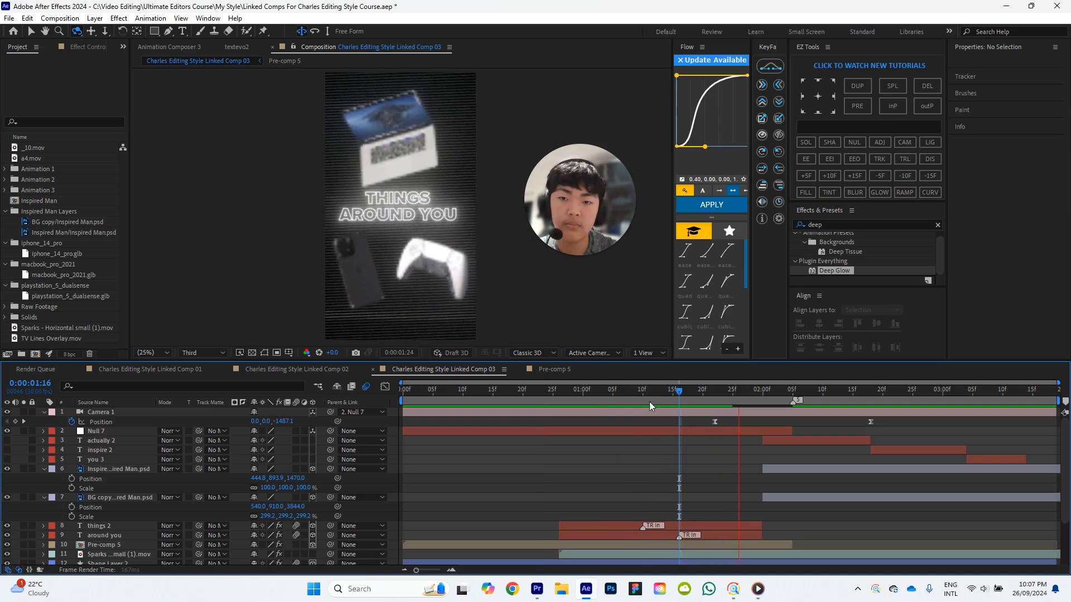
click(751, 390)
drag(763, 393, 726, 392)
key(space)
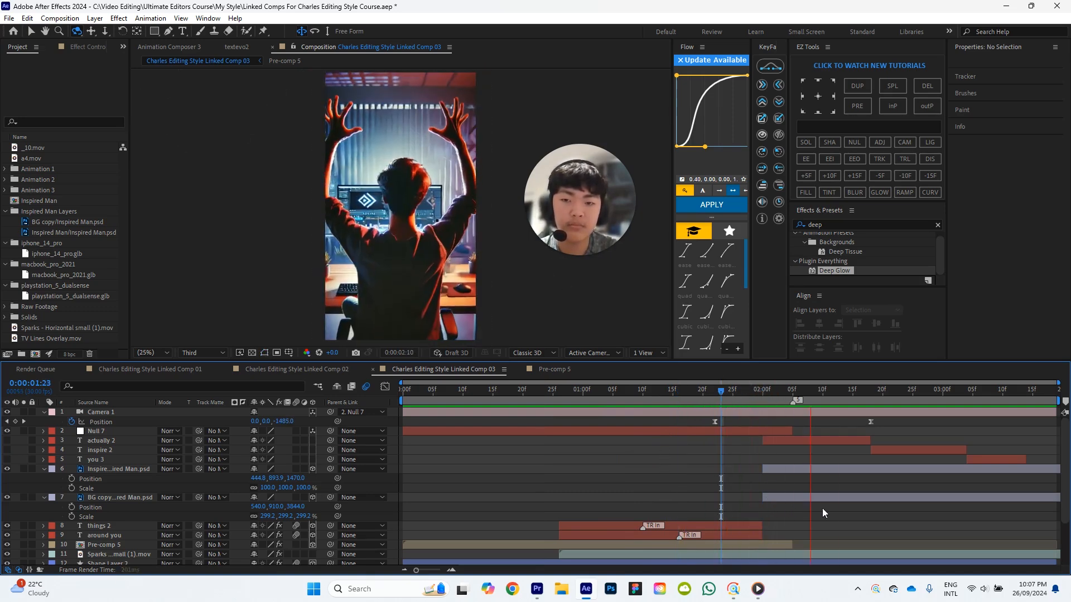
Extend the "actually 2" and "inspire 2" text layers to the end of the comp and delete the "you 3" layer.
click(764, 397)
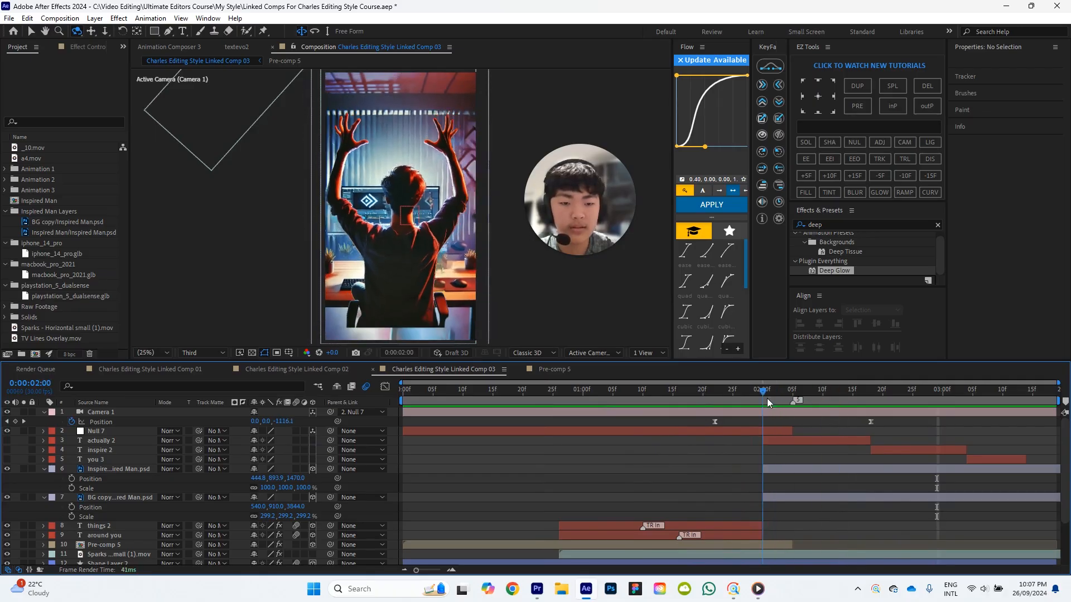
click(830, 440)
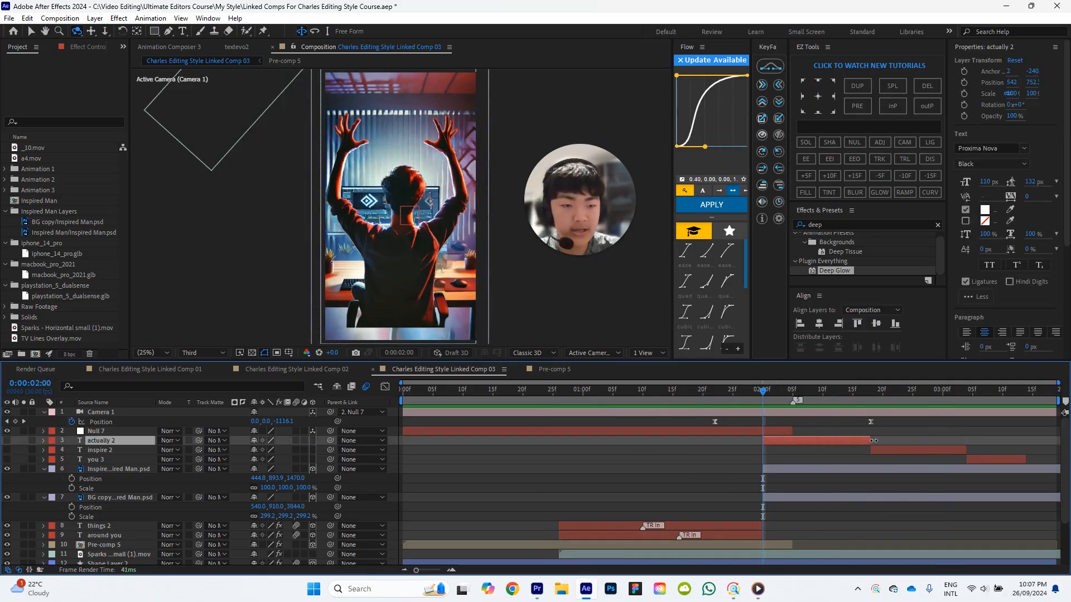
drag(873, 441, 986, 445)
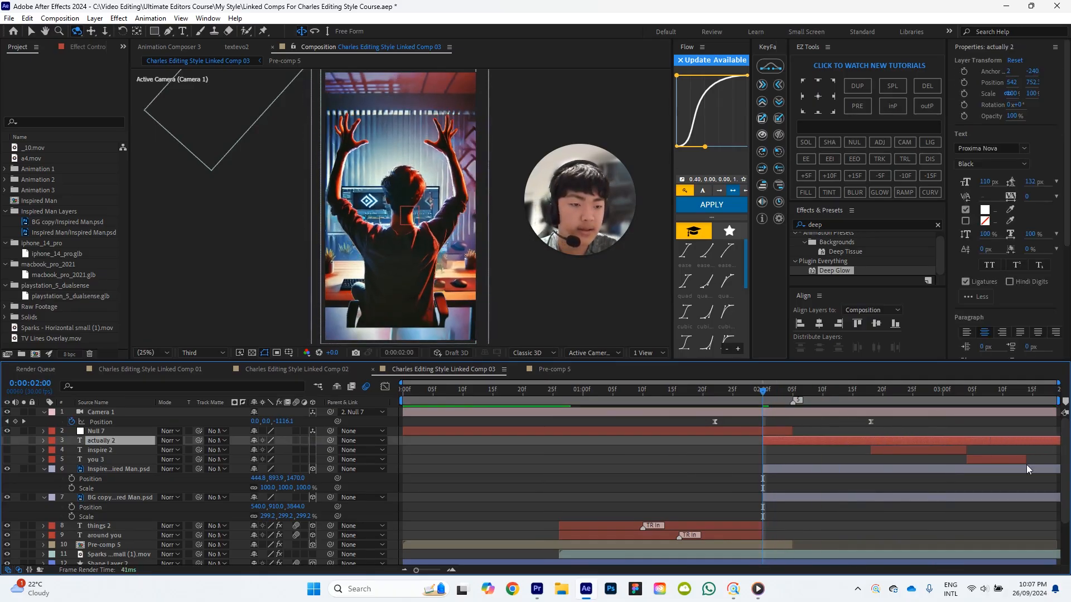
drag(1026, 460, 1061, 461)
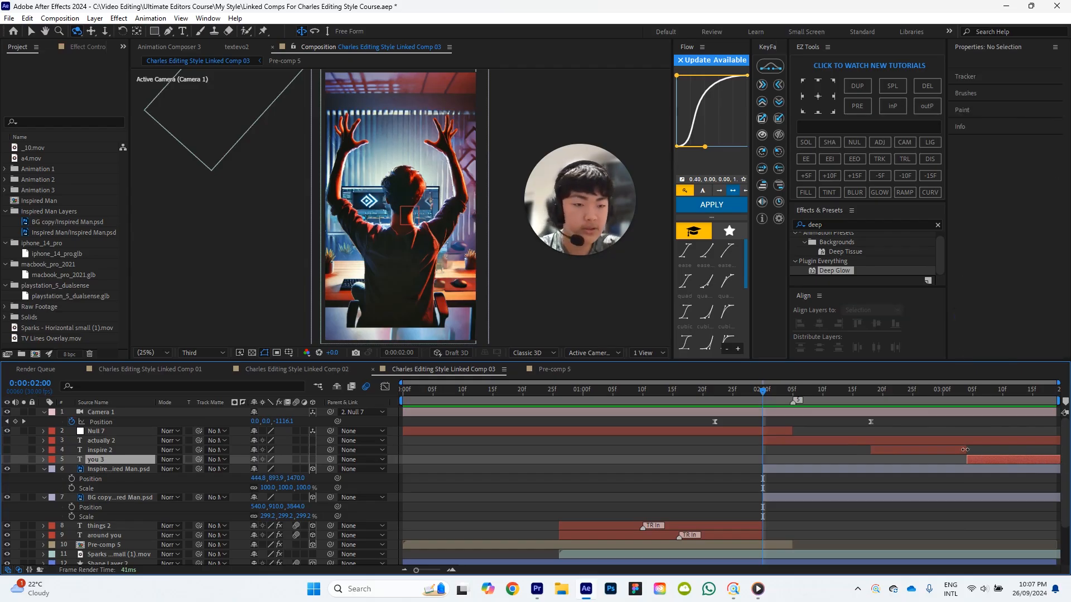
key(Delete)
drag(966, 450, 1053, 453)
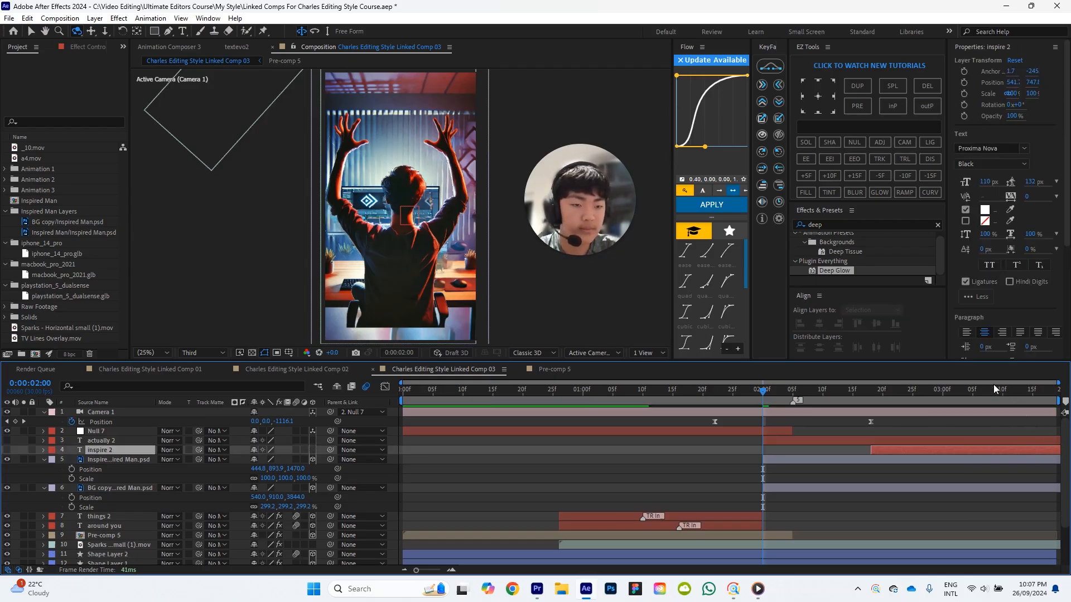
key(space)
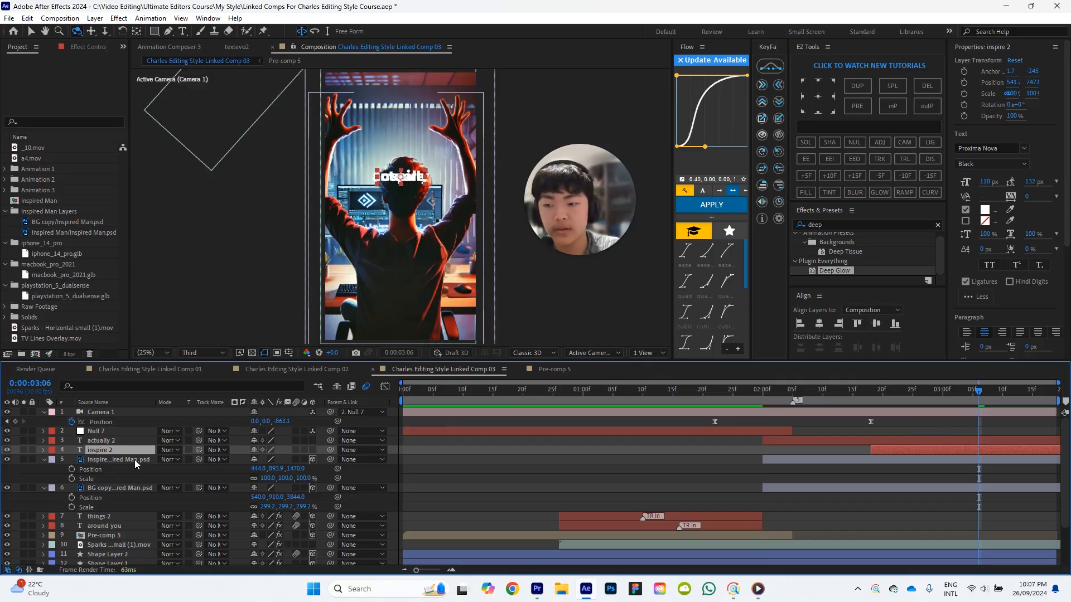
click(124, 443)
key(ctrl+t)
double_click(397, 177)
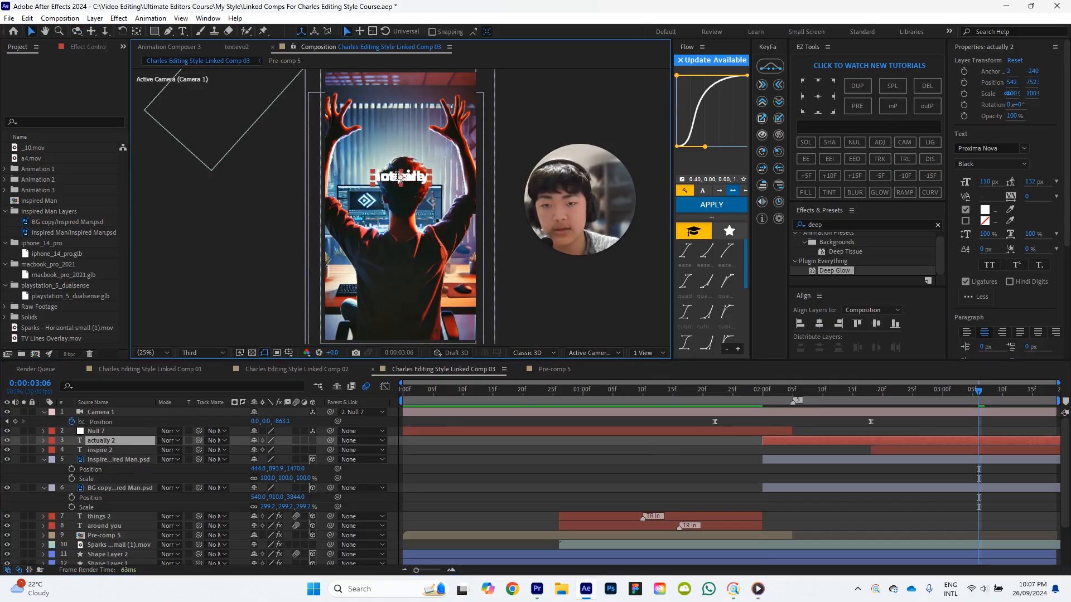
text(inspire)
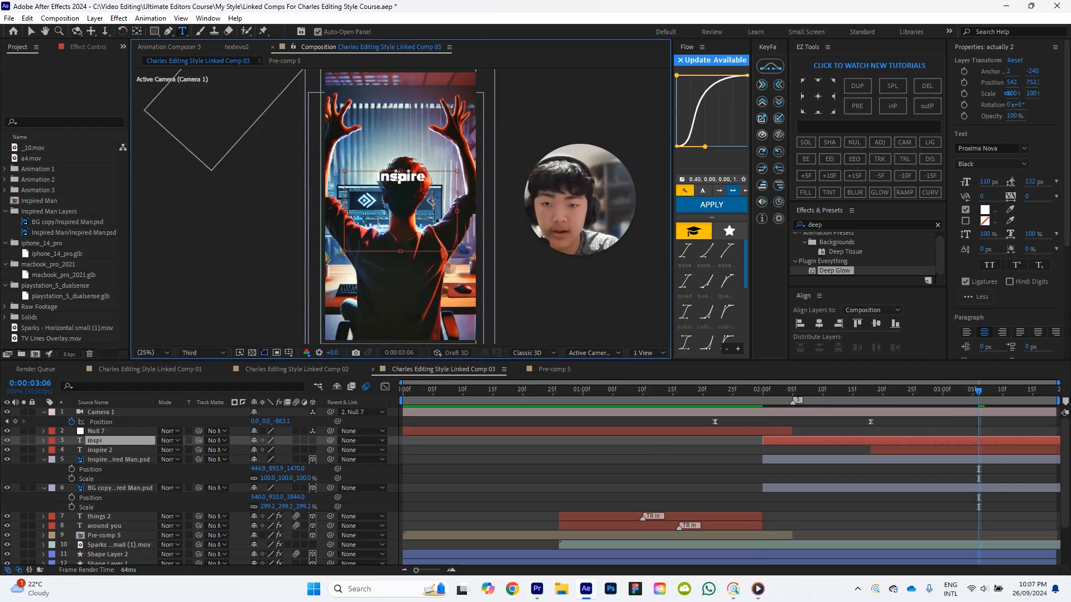
text( you)
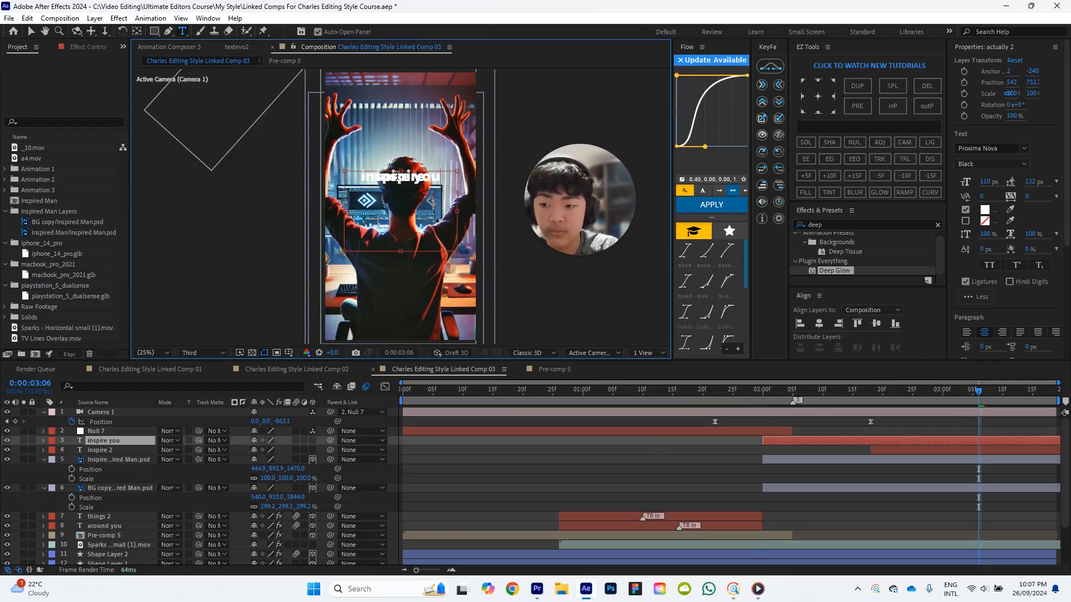
key(ctrl+z)
Change the text of the "inspire 2" layer to "inspire you".
click(132, 448)
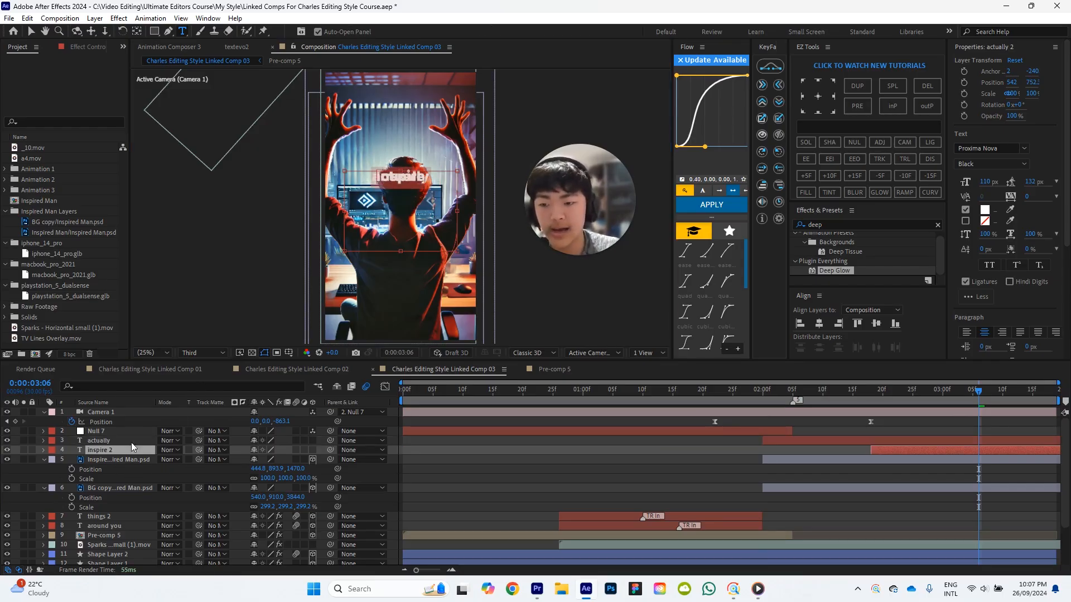
click(392, 177)
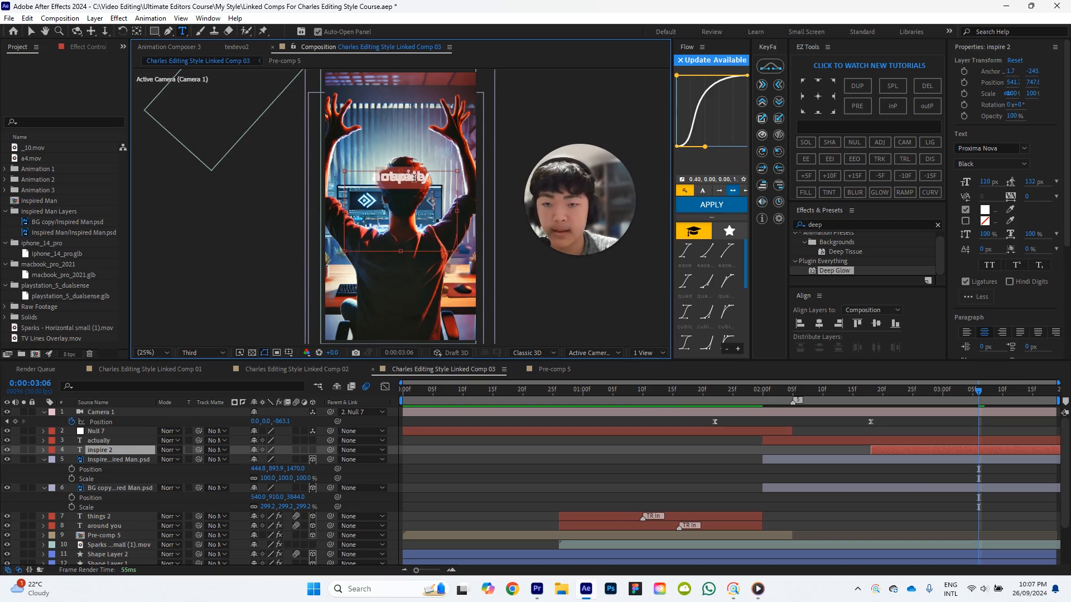
text(inspire)
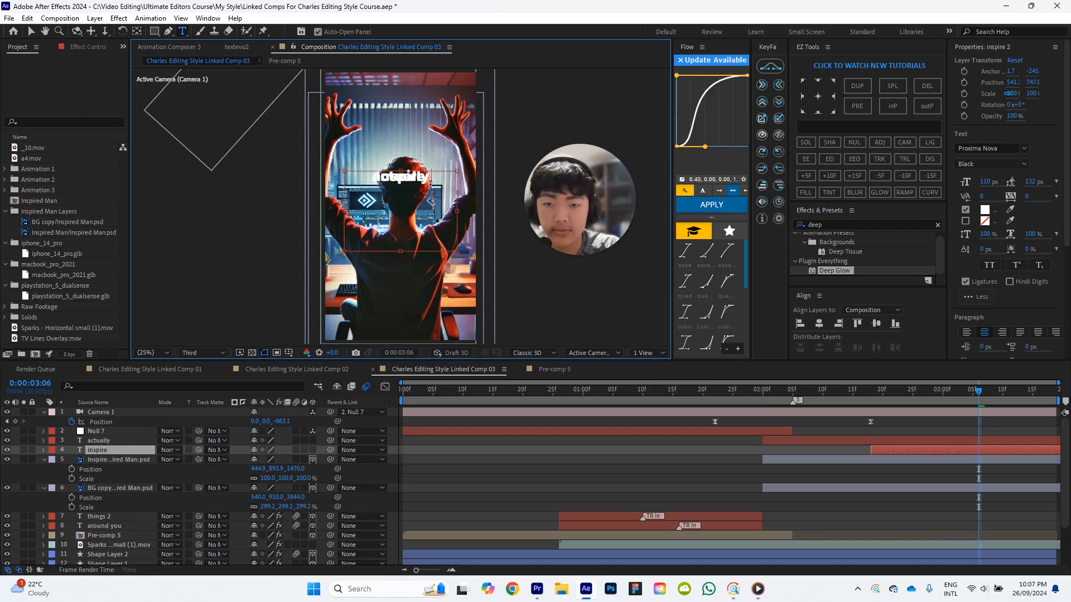
text( you)
click(887, 468)
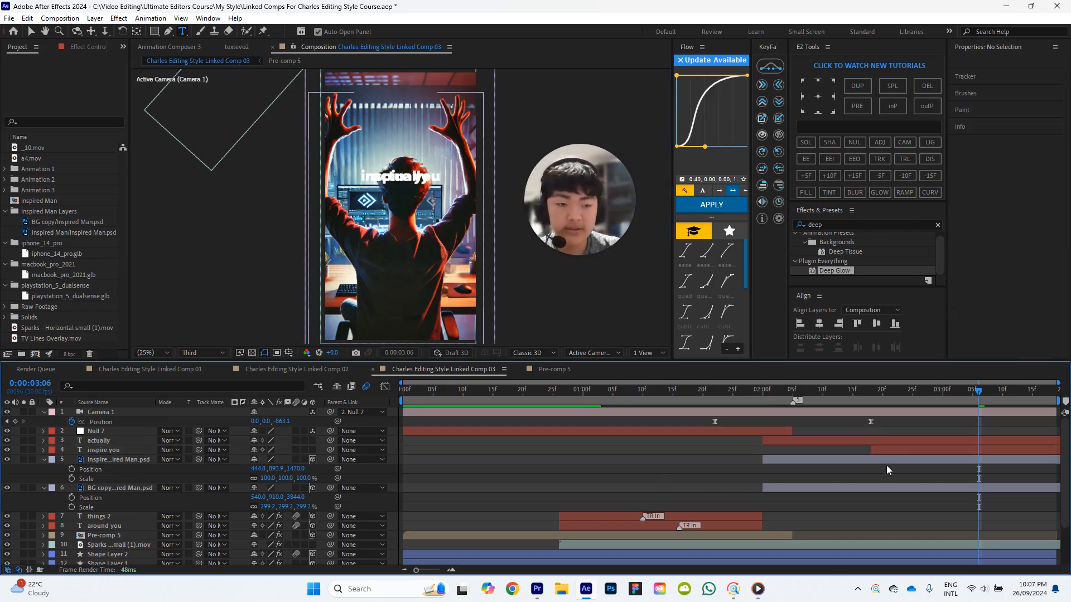
At 0:00:02:18, set the Y value of Camera 1's Position keyframe to about -47.
click(912, 450)
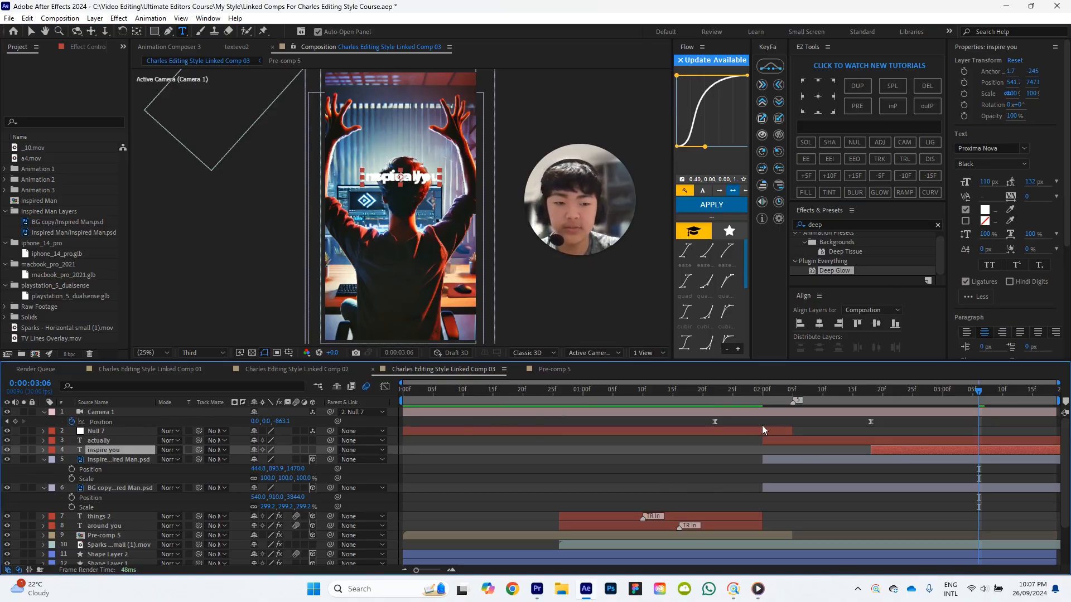
click(878, 390)
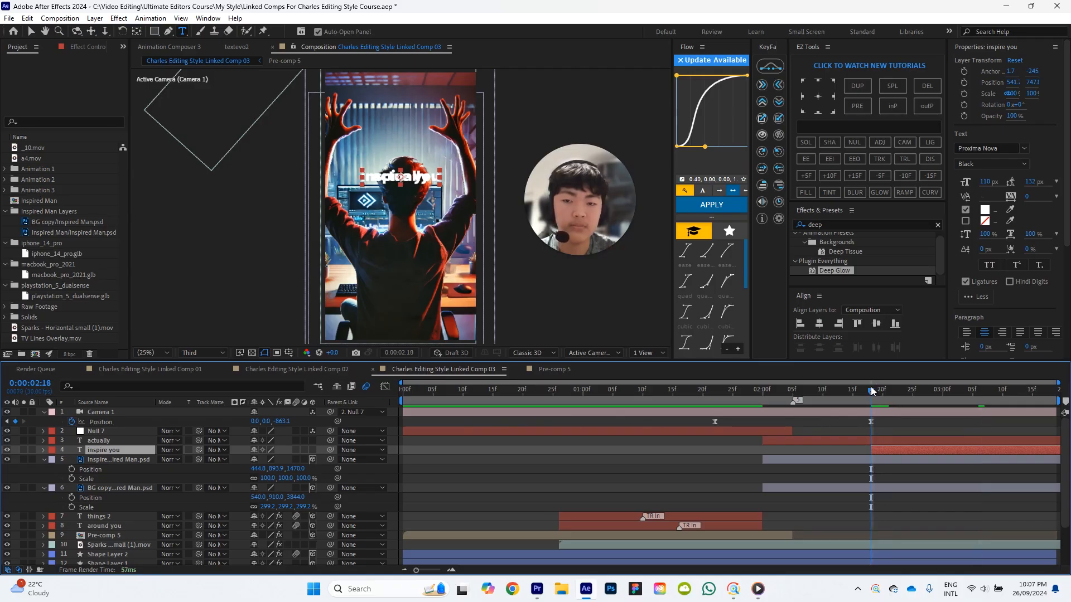
click(142, 412)
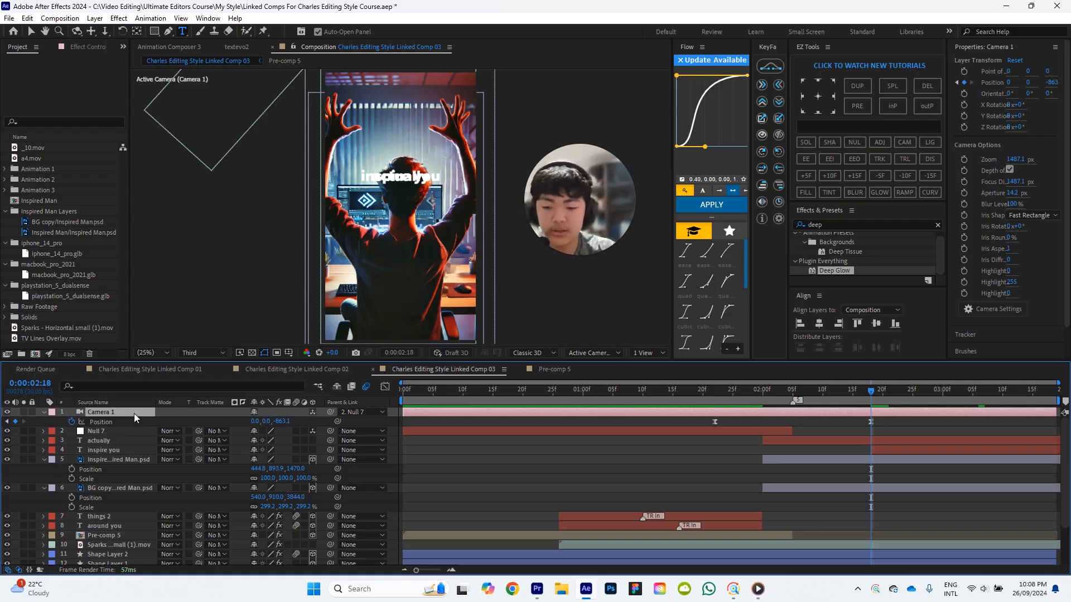
click(45, 413)
click(45, 413)
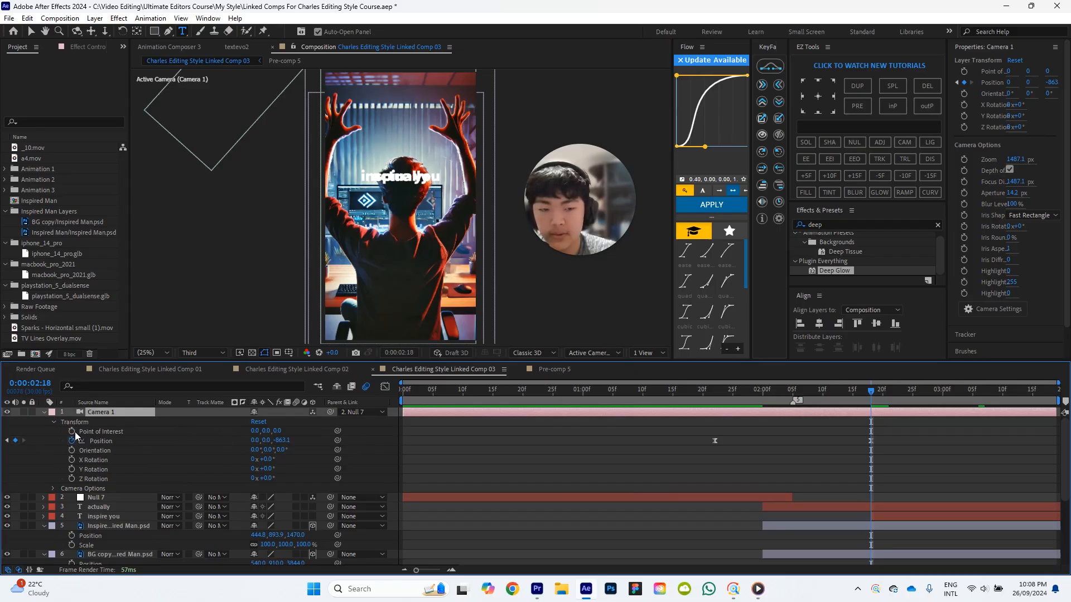
drag(263, 440, 243, 431)
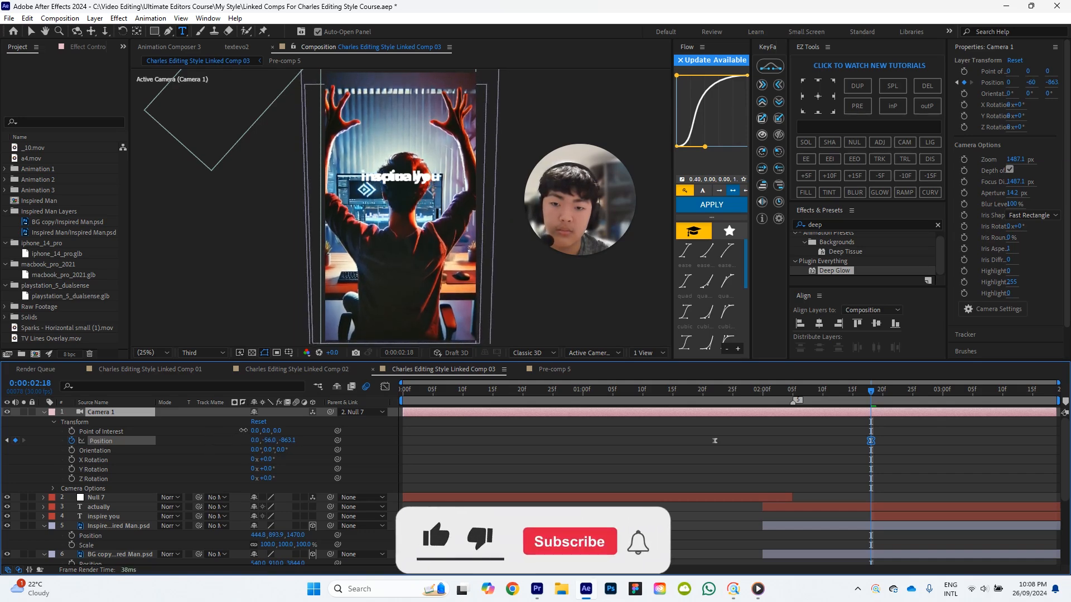
click(701, 466)
Play back the adjusted camera push from 0:00:01:22.
click(714, 390)
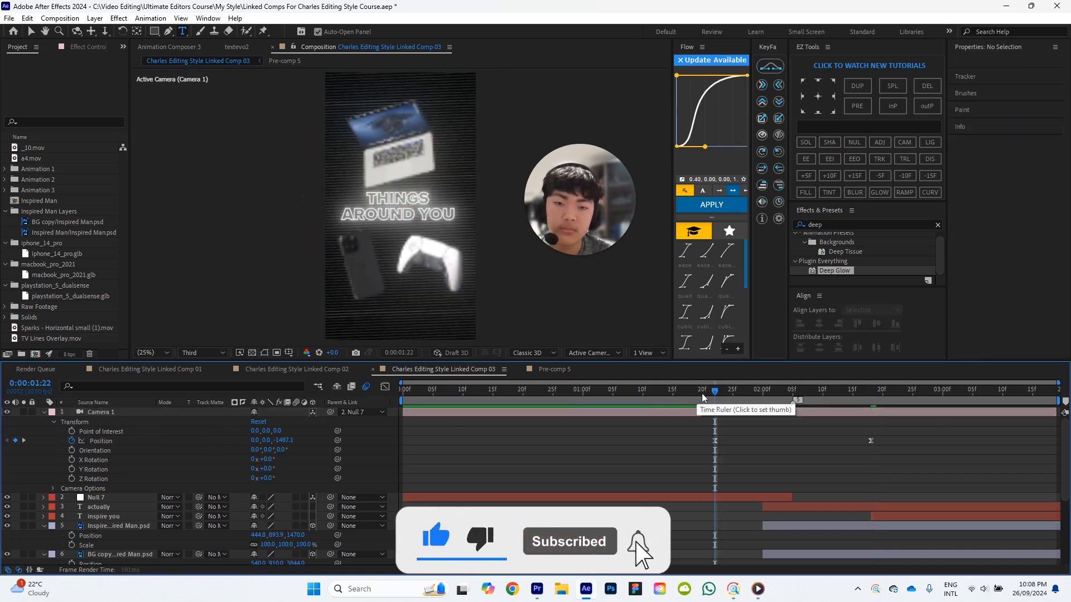
key(space)
key(space)
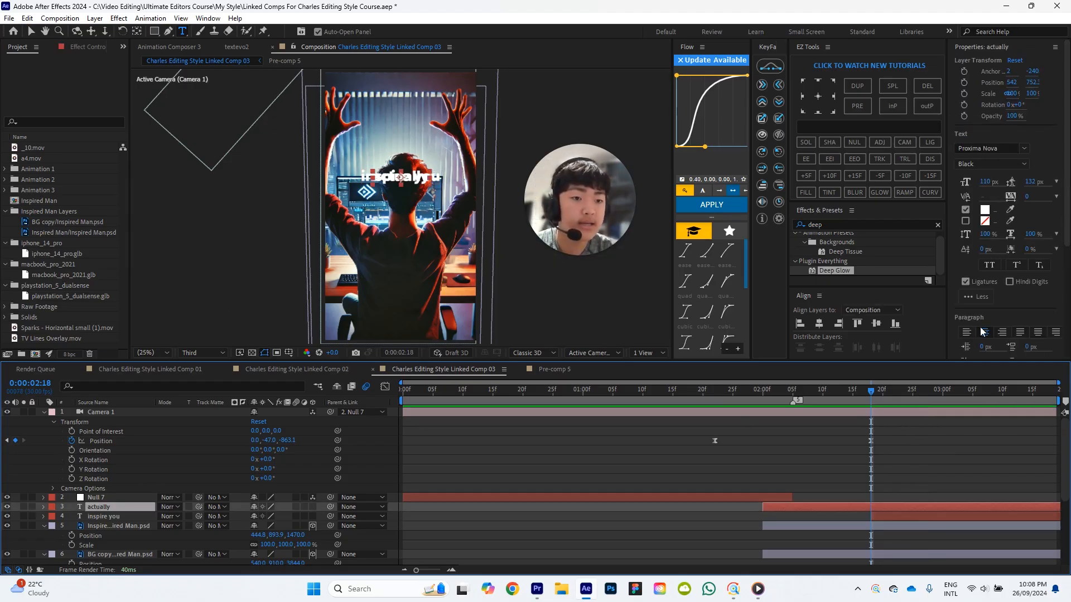
Set the "actually" text in All Caps and lower it to a Y Position of about 1186.
click(988, 266)
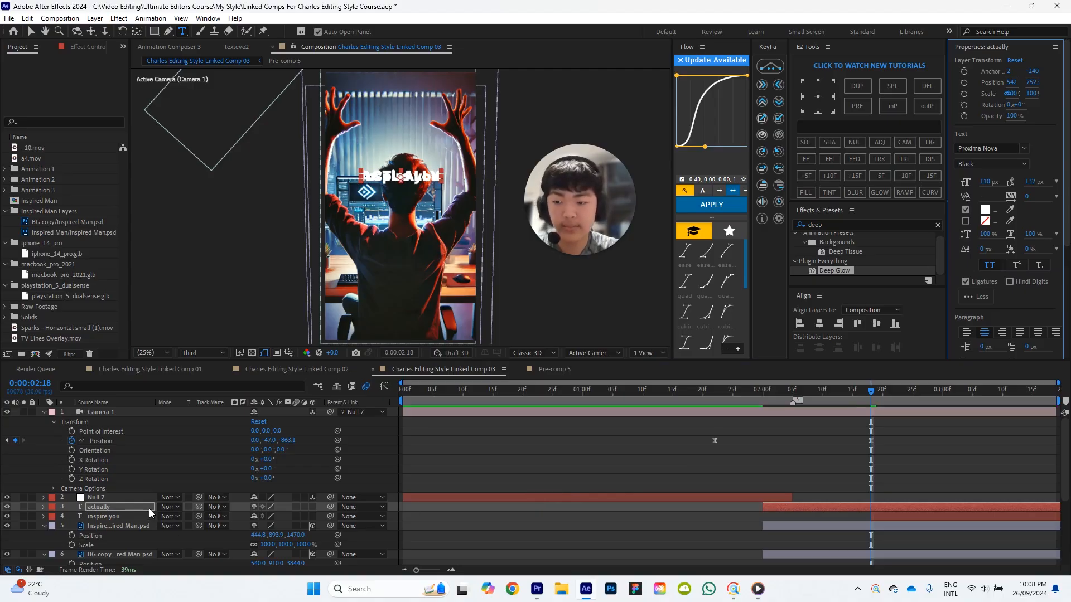
key(p)
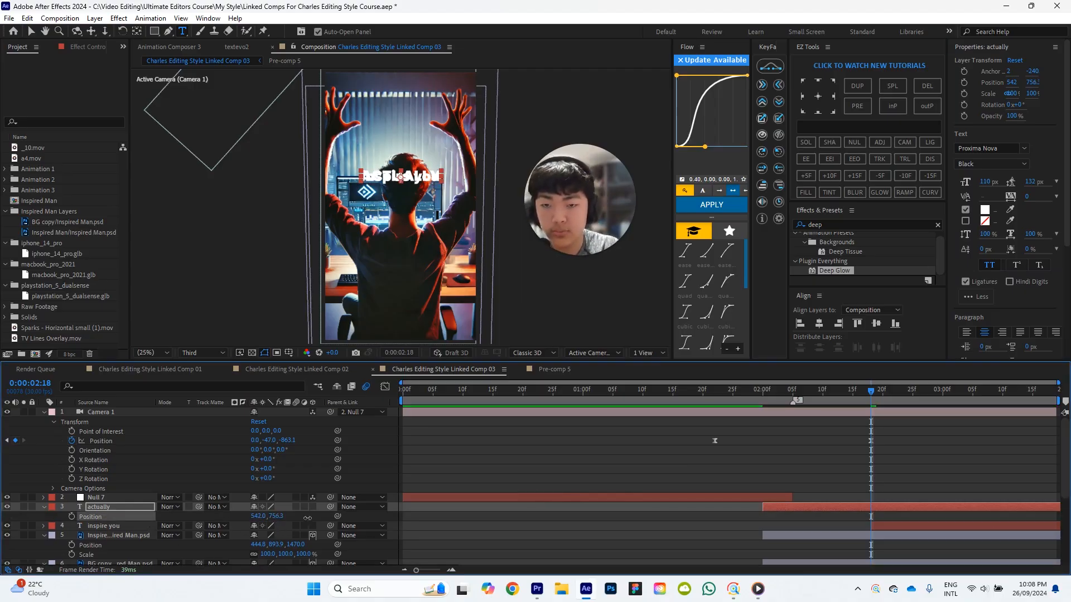
drag(307, 518, 501, 534)
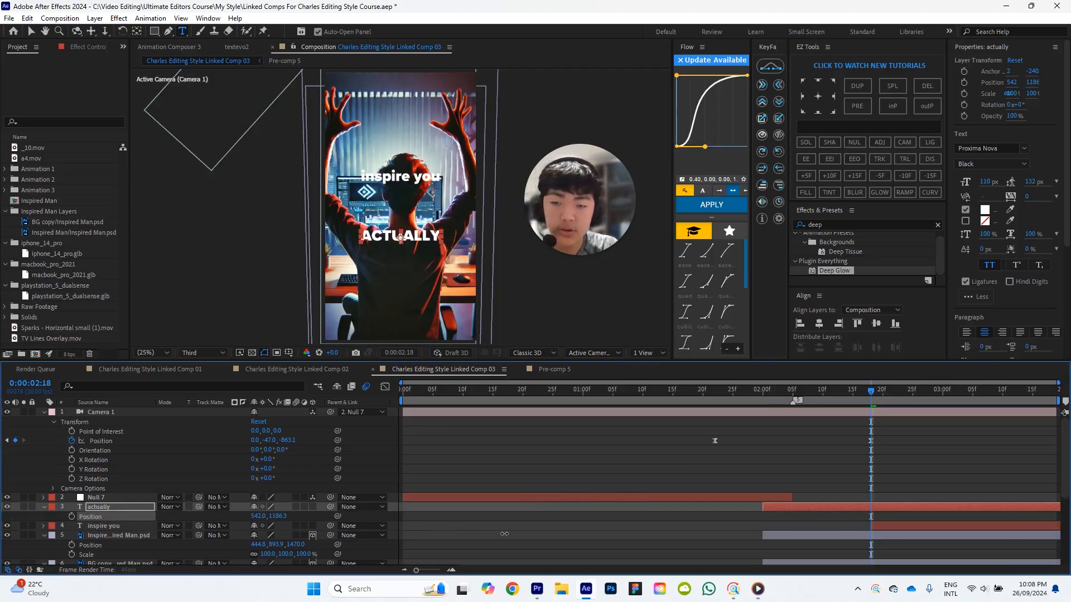
Check the text placement in the reference video in Media Player, and raise the "actually" text to a Y Position of about 763.
click(757, 589)
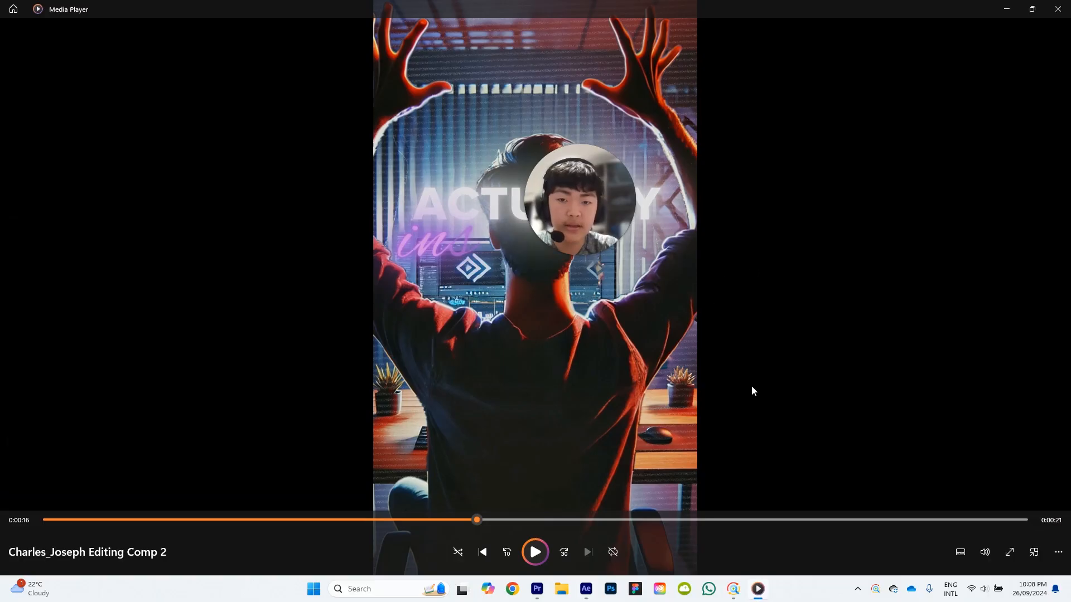
key(alt+Tab)
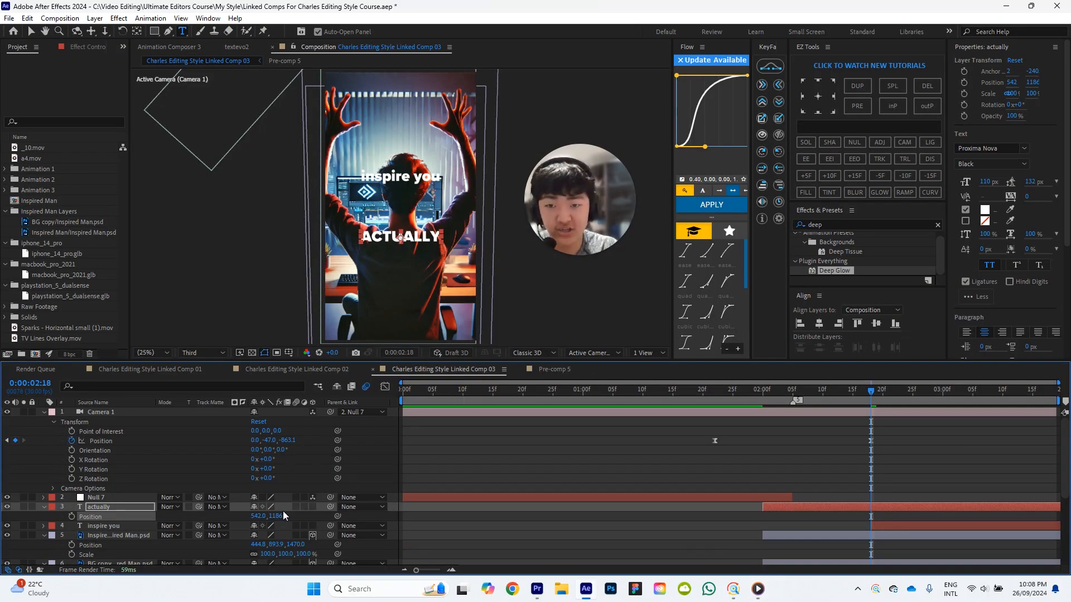
drag(282, 511, 60, 521)
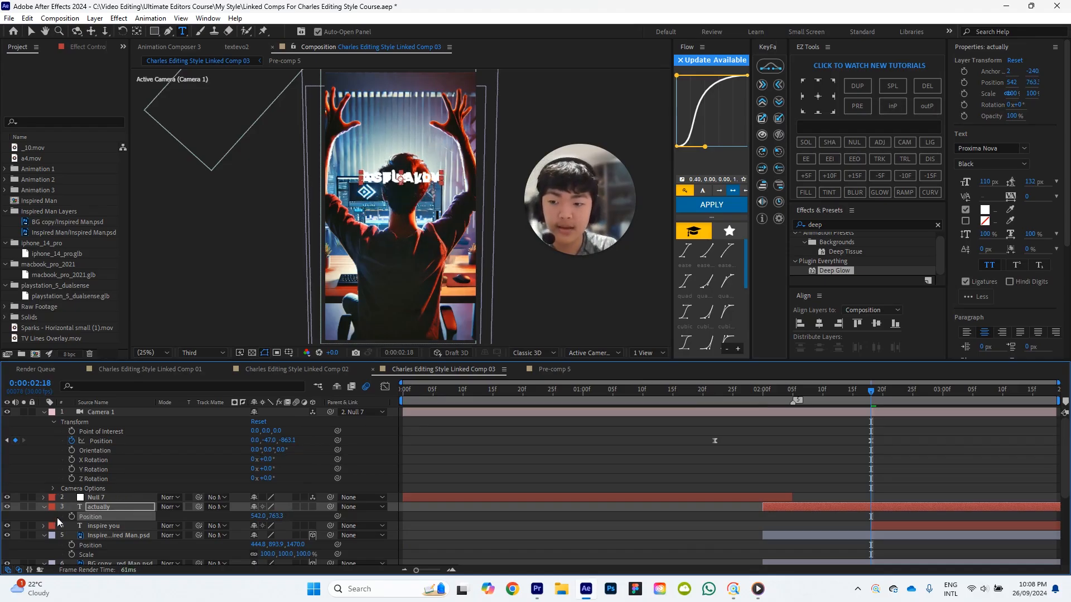
Lower the "inspire you" text to a Y Position of about 850, checking the placement against the reference video in Media Player.
click(192, 527)
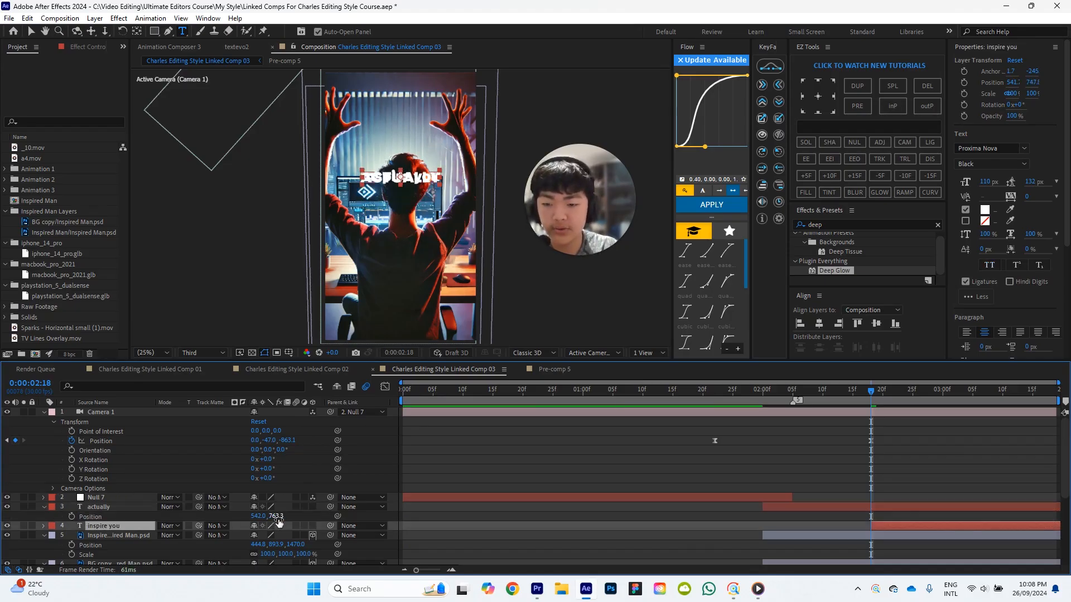
key(p)
drag(276, 535, 335, 534)
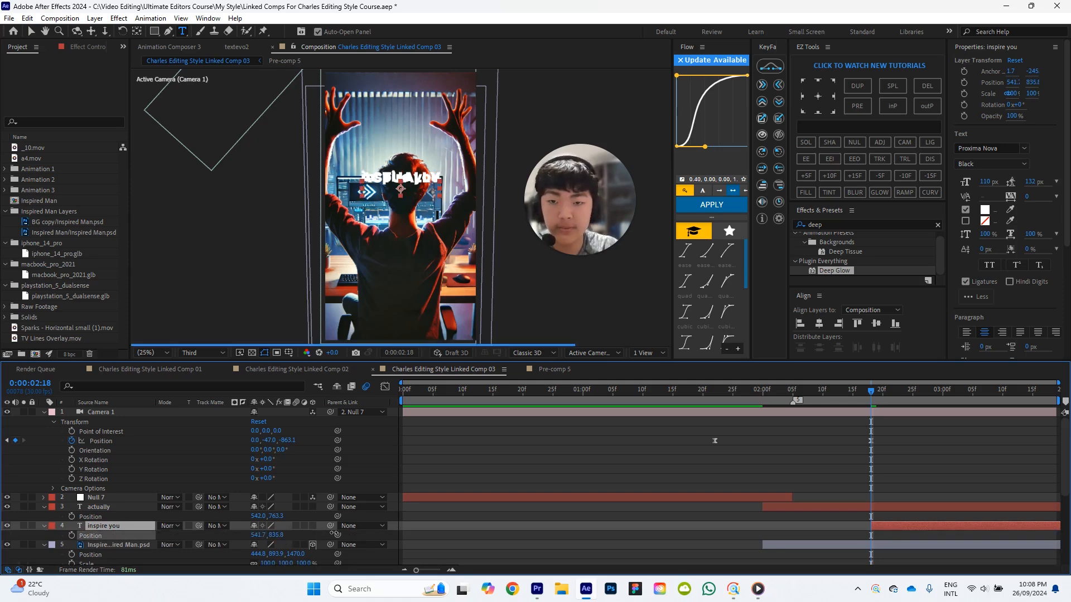
key(alt+Tab)
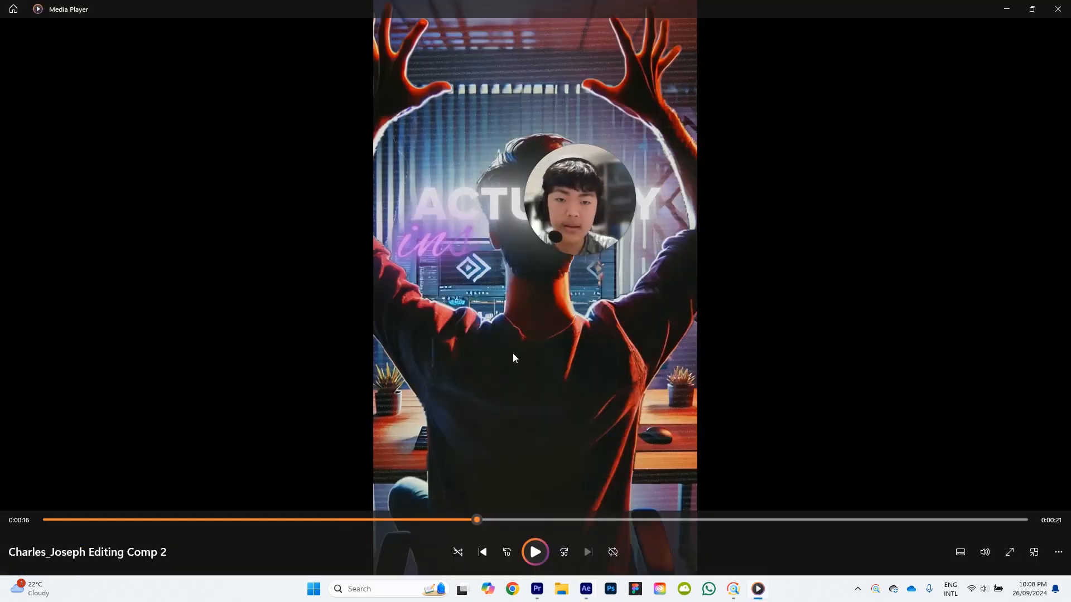
drag(574, 200, 861, 290)
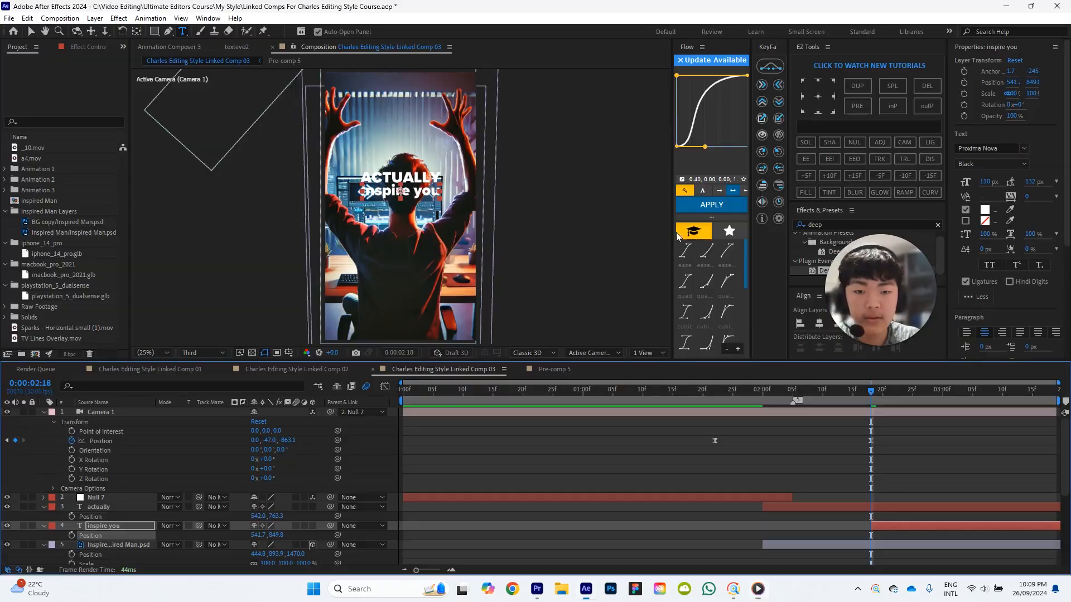
At 0:00:02:18, push Camera 1 closer by setting the Z value of its Position keyframe to about -595.
click(871, 441)
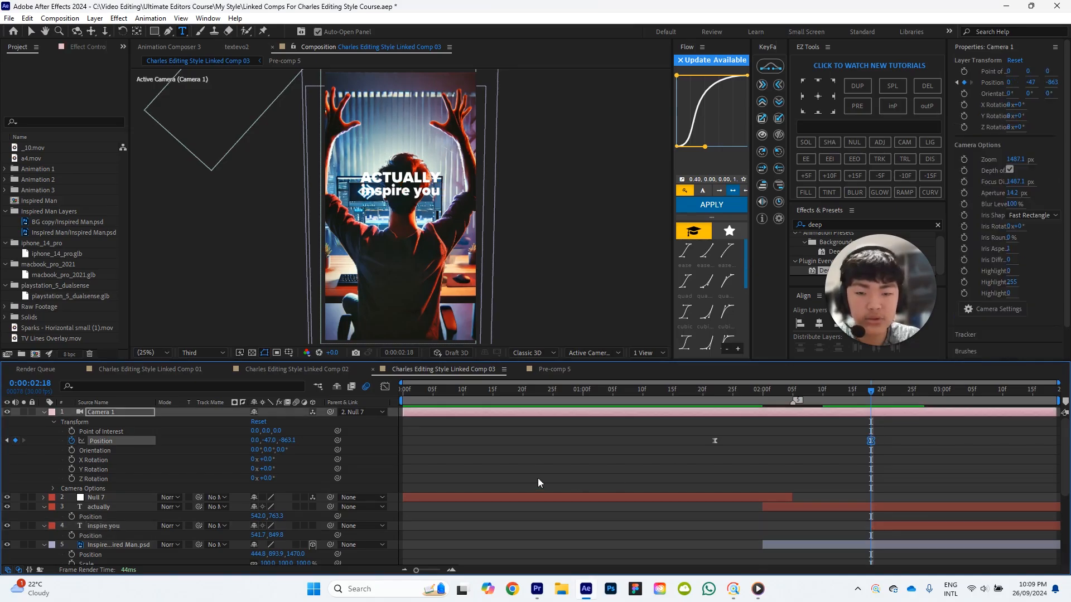
drag(289, 440, 445, 430)
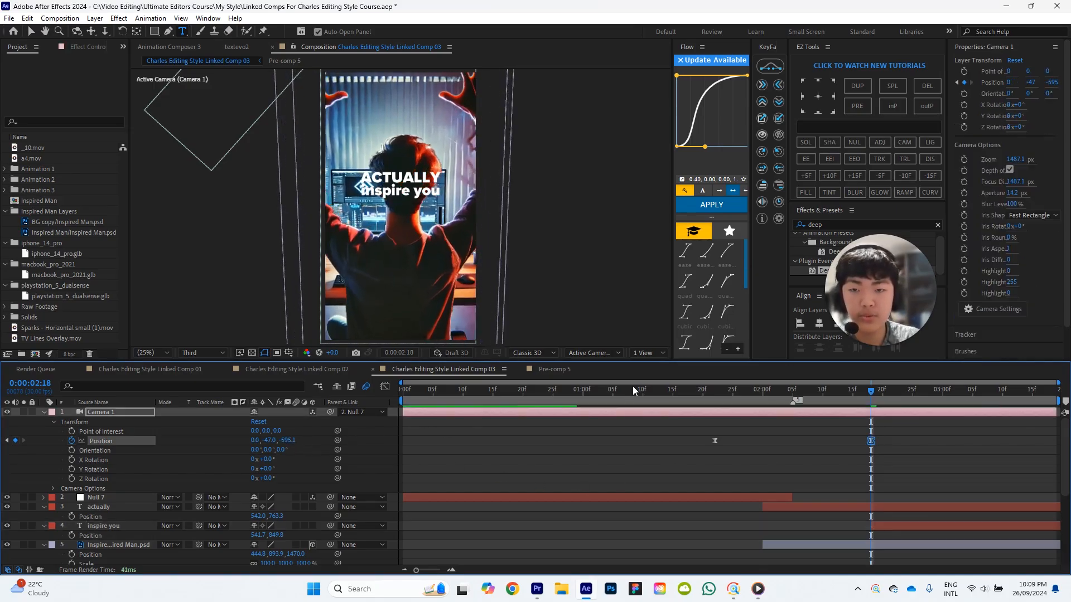
Scale the "actually" text to 163% and raise it to a Y Position of about 724.
click(113, 507)
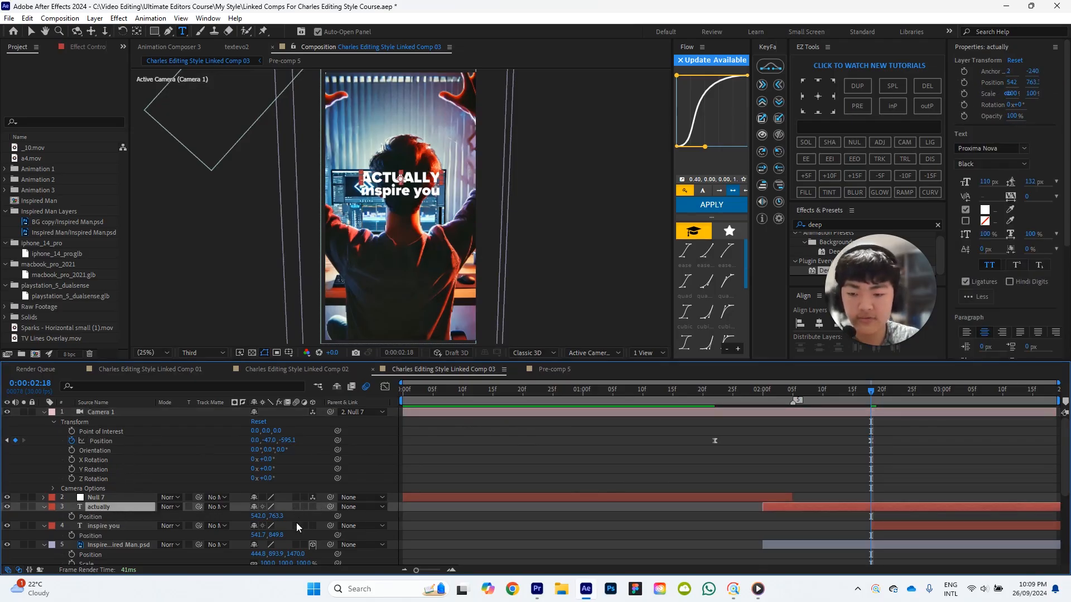
key(shift+s)
drag(268, 525, 319, 522)
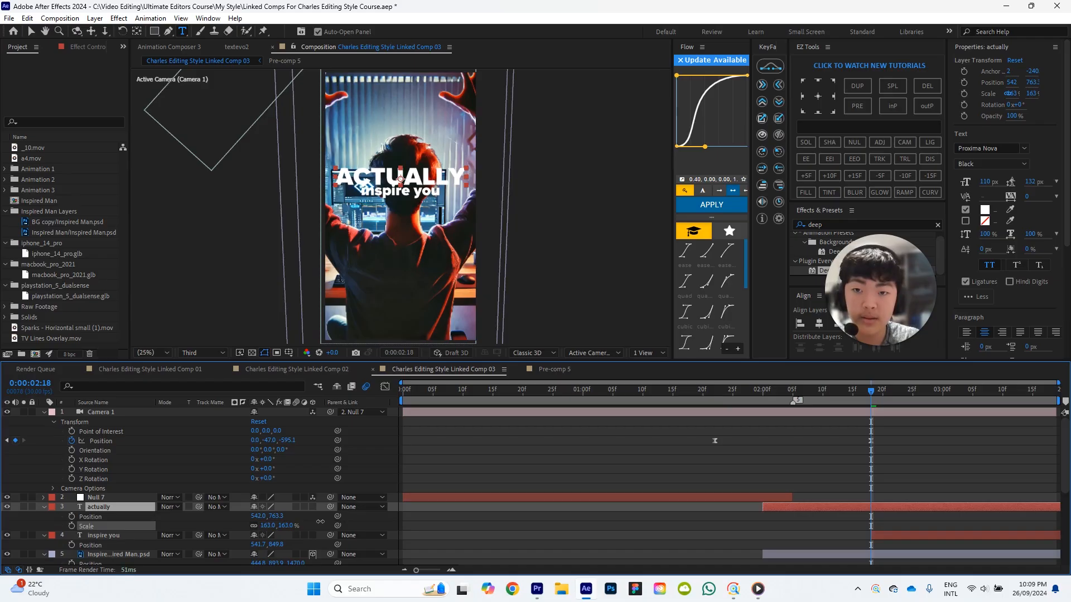
drag(277, 516, 262, 517)
click(409, 484)
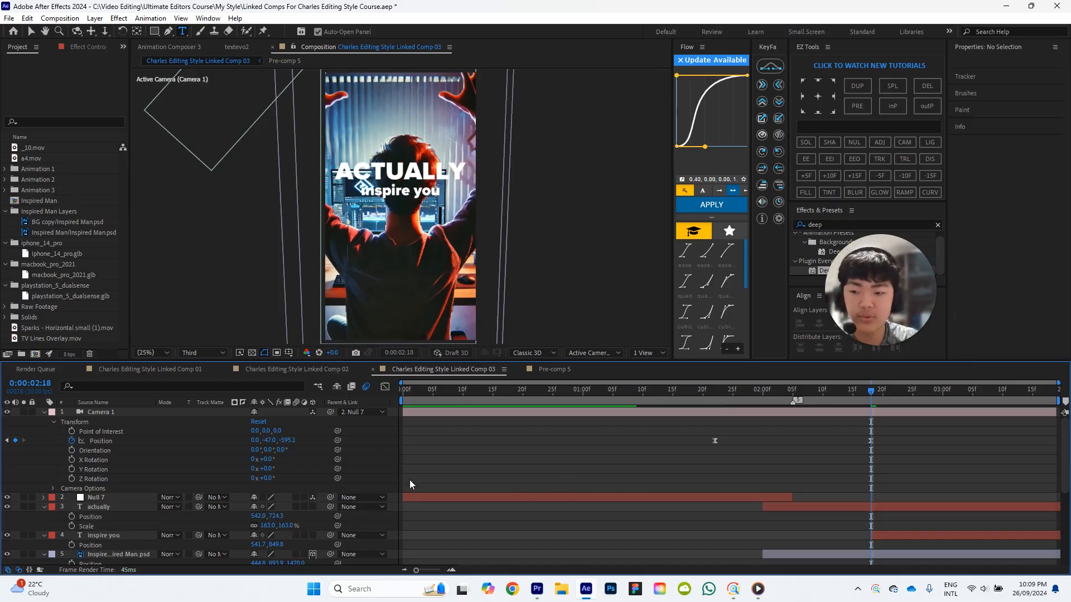
Set the "inspire you" text in the Alex Brush font with the fill color 9D4EDD.
click(125, 535)
click(383, 209)
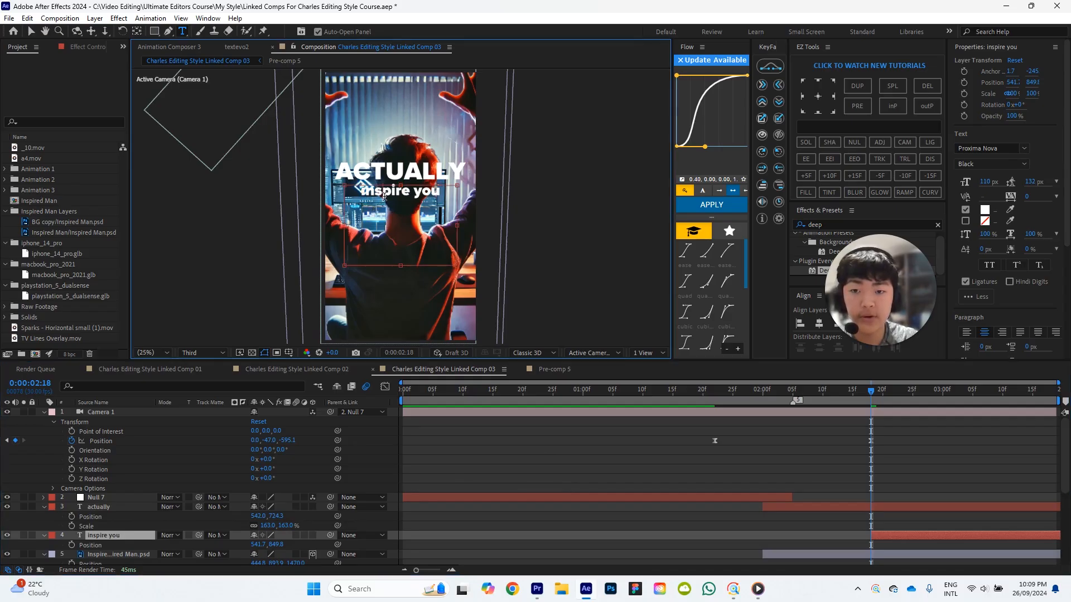
click(972, 149)
text(alex)
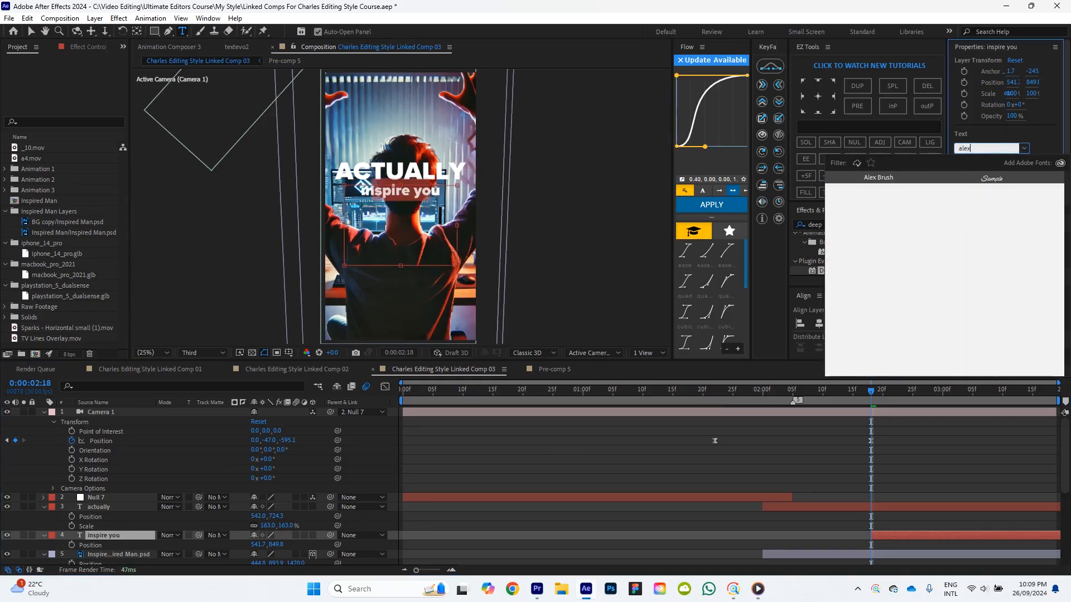
click(922, 178)
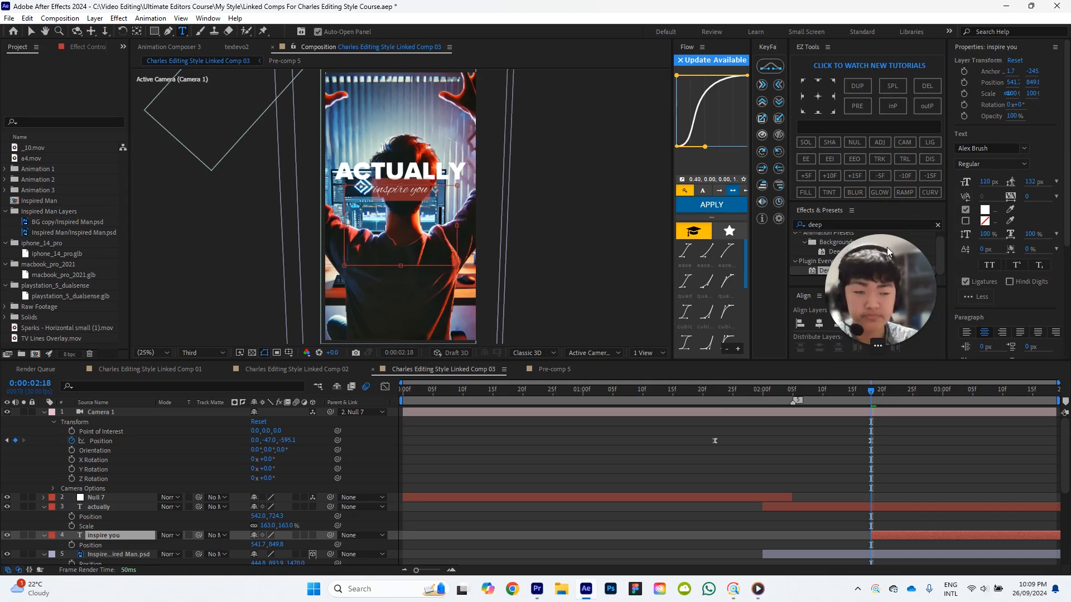
click(984, 209)
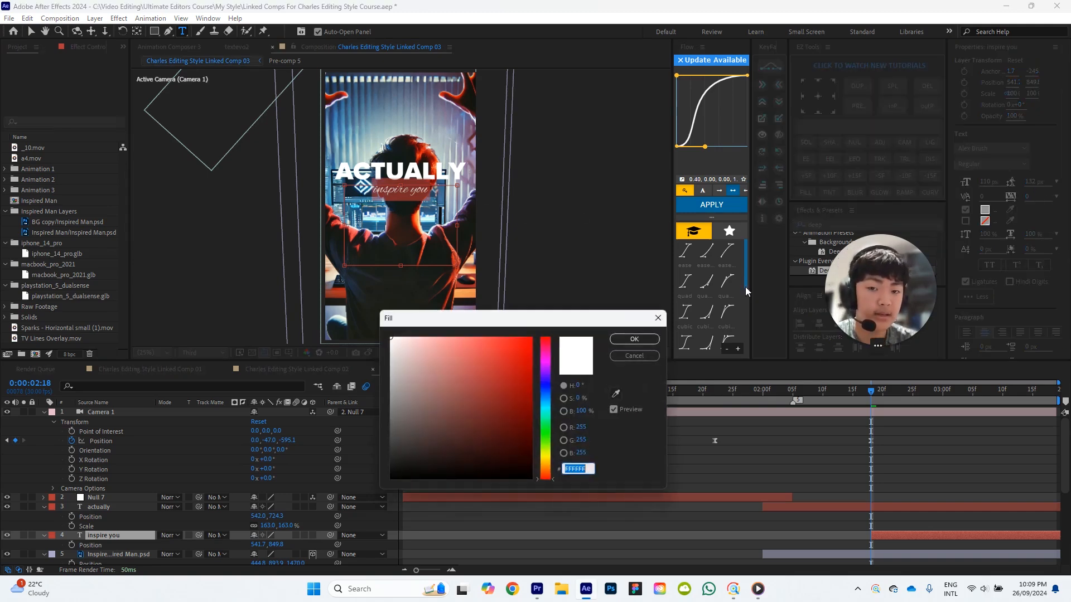
text(9D4EDD)
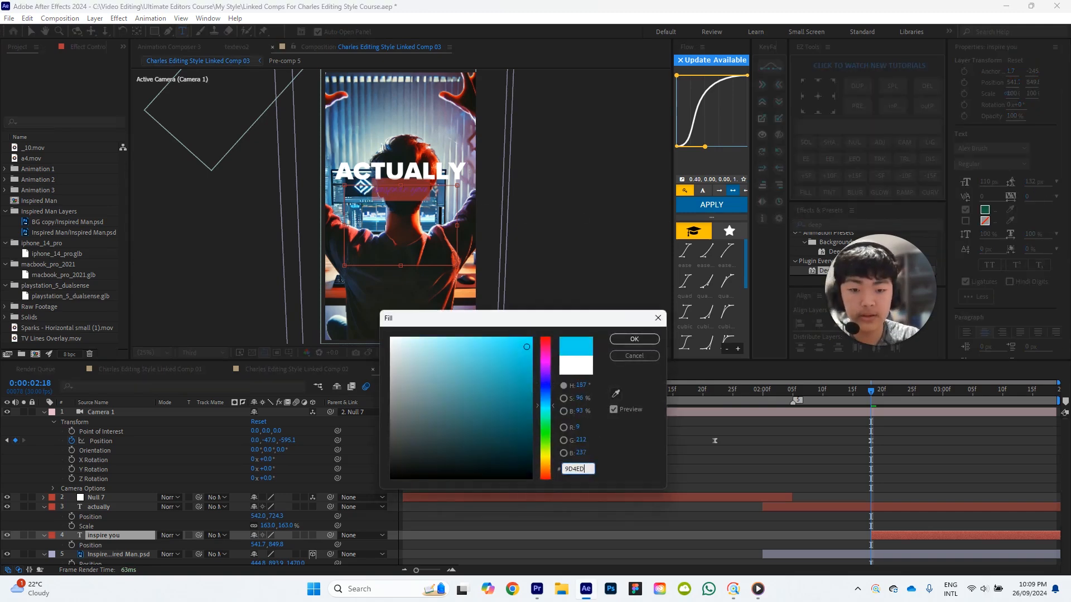
key(Return)
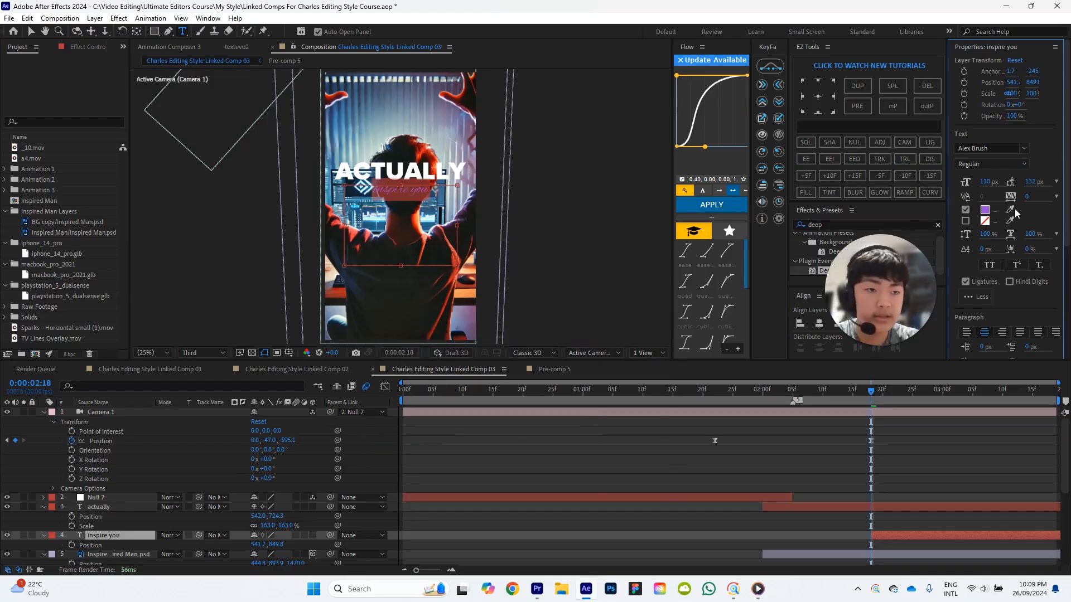
click(217, 512)
Scale the "inspire you" text to 248% and raise it to a Y Position of about 803.
click(121, 537)
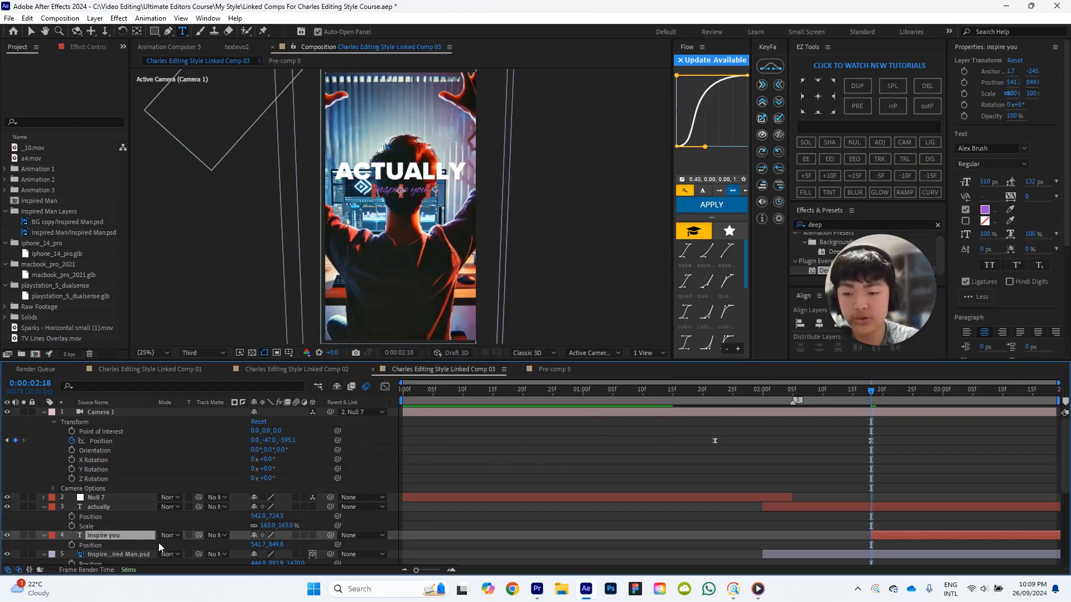
key(shift+s)
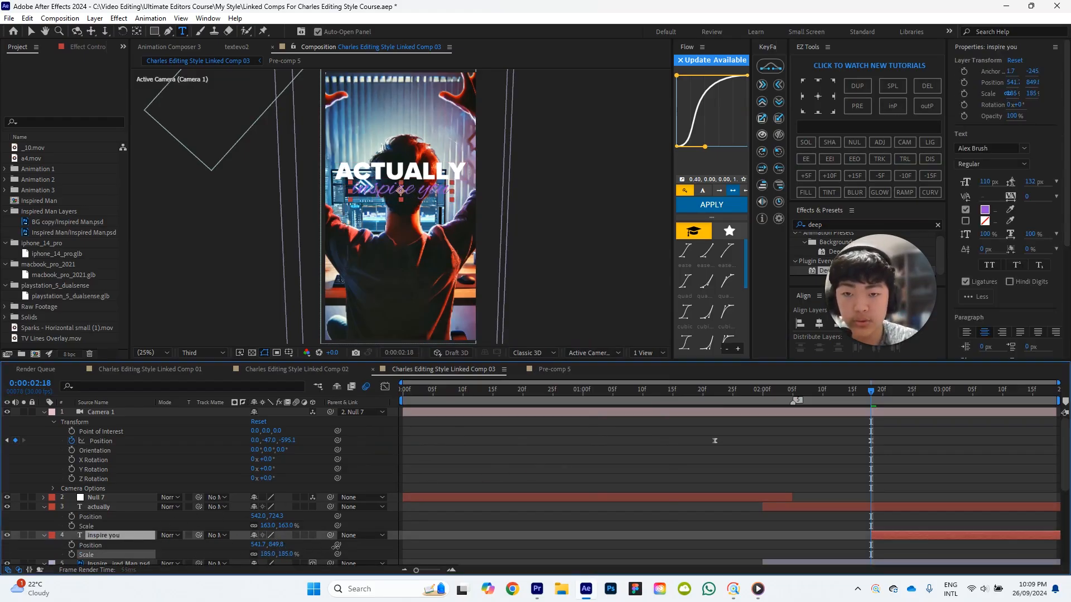
drag(302, 551, 361, 543)
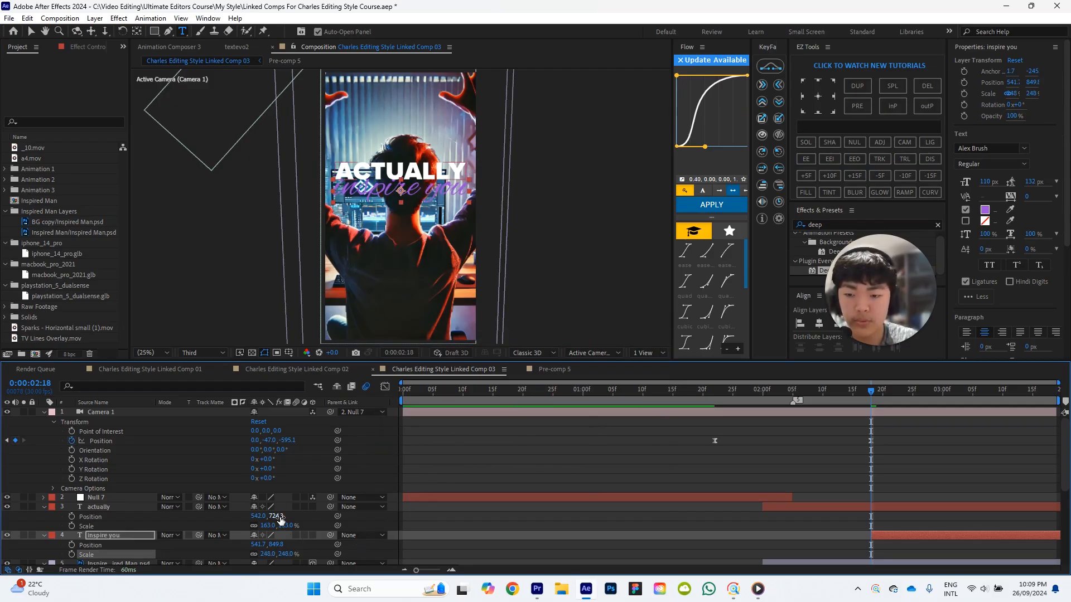
drag(277, 545, 253, 541)
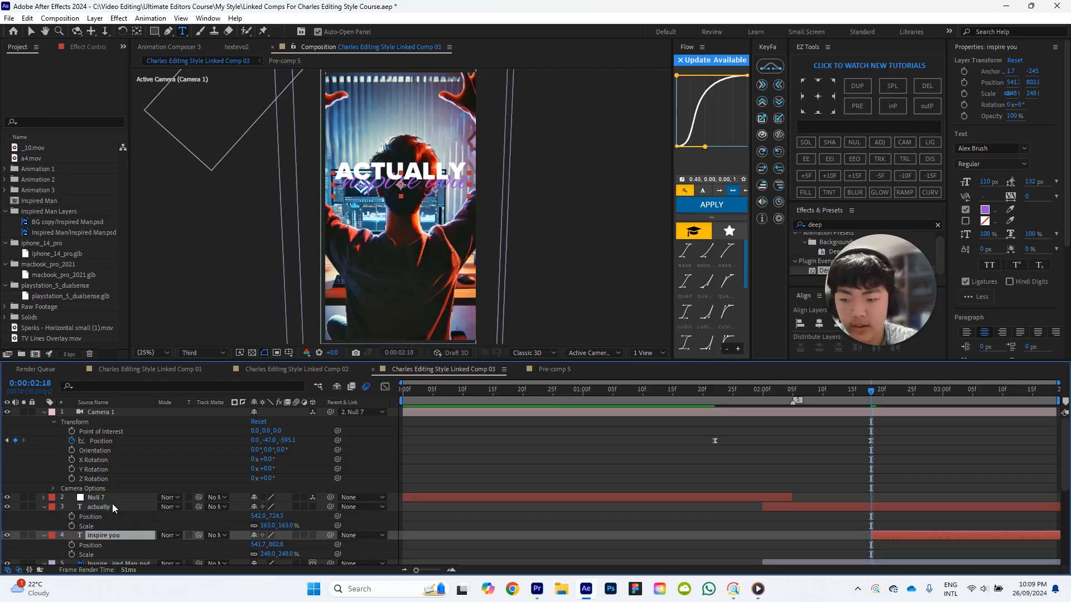
Move the "inspire you" layer above the "actually" layer and lower the text to a Y Position of about 809.
key(ctrl+bracketright)
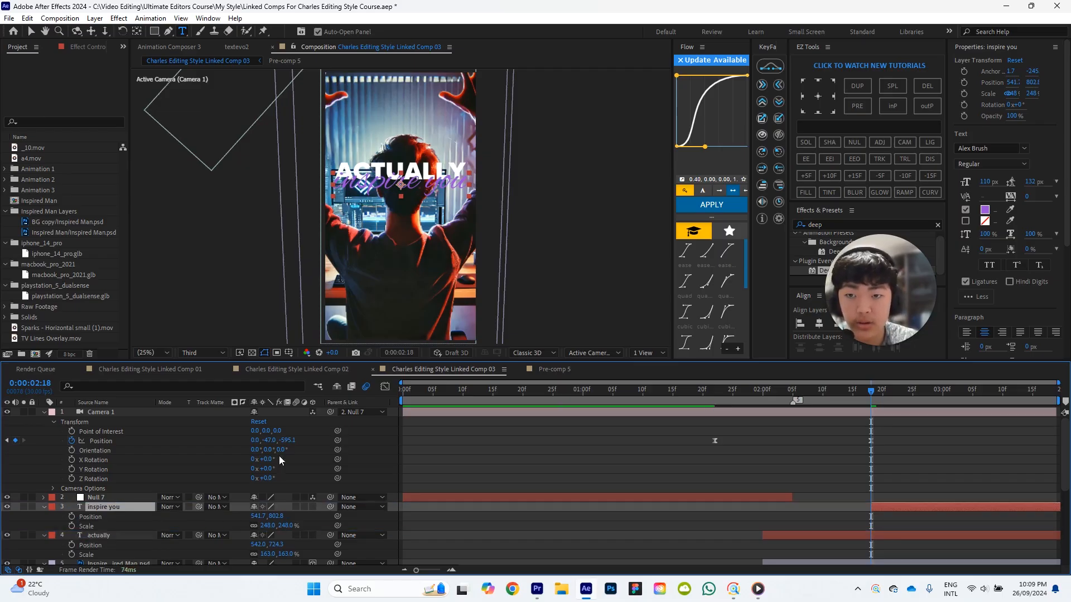
drag(277, 517, 280, 516)
click(114, 507)
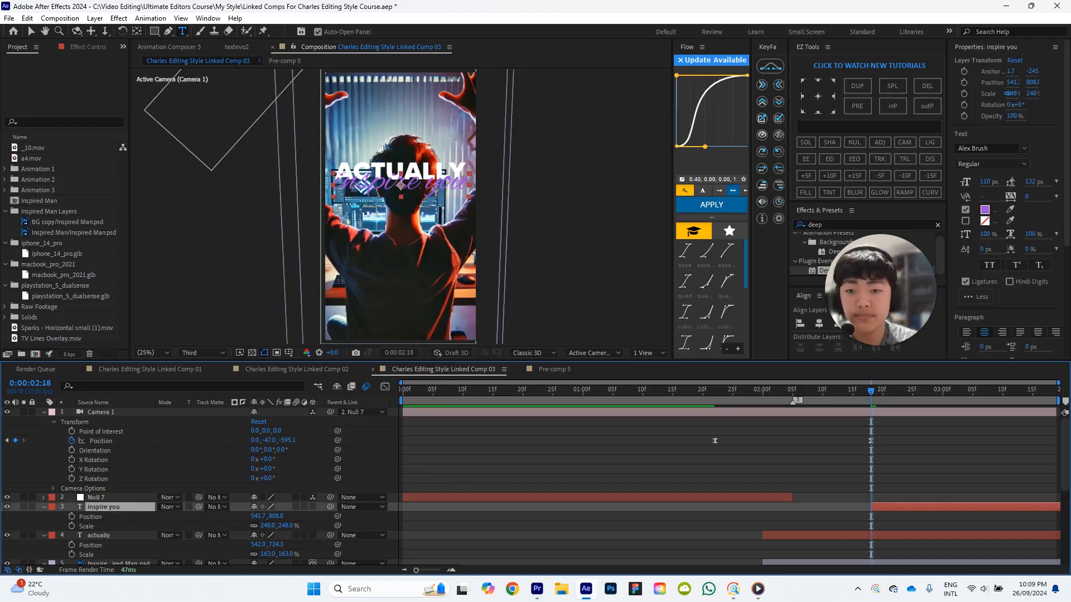
double_click(384, 192)
click(573, 448)
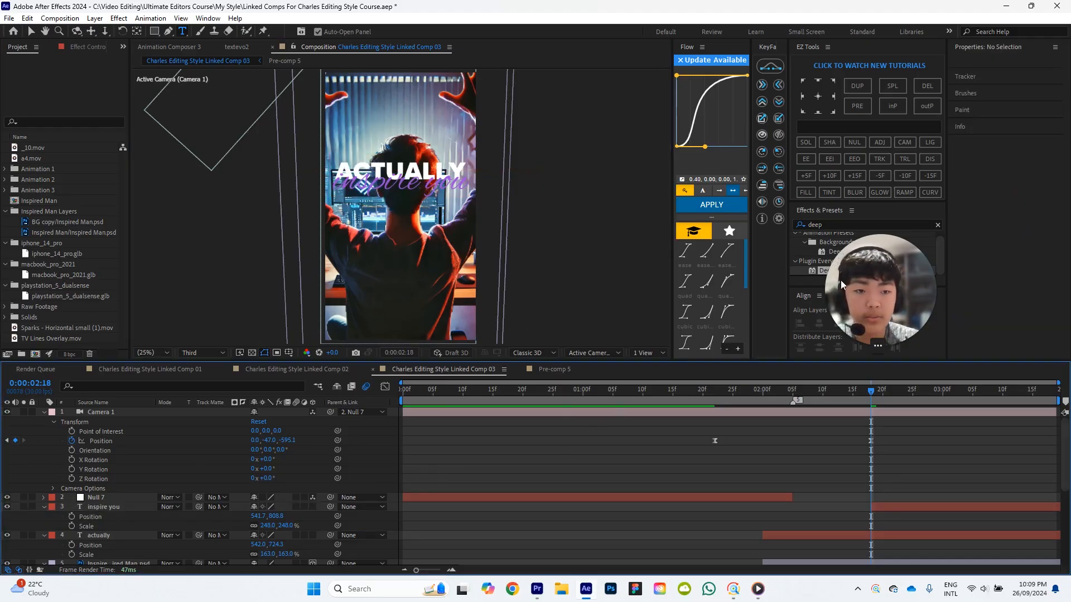
Apply the Deep Glow effect to the "inspire you" text and lower it to a Y Position of about 820.
drag(868, 281, 594, 204)
drag(831, 271, 129, 511)
key(v)
click(768, 456)
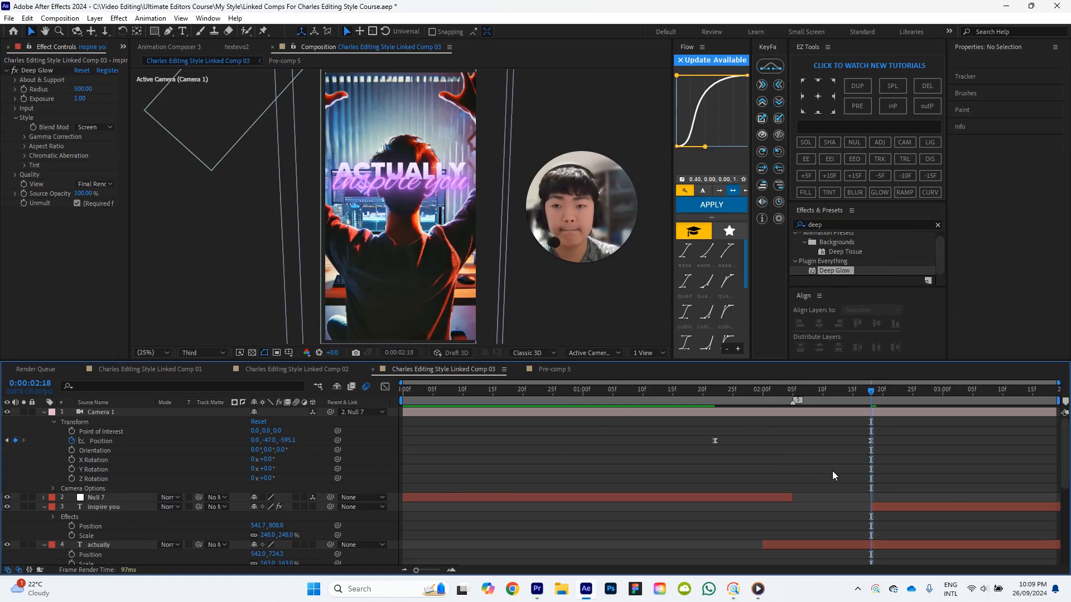
drag(277, 526, 288, 526)
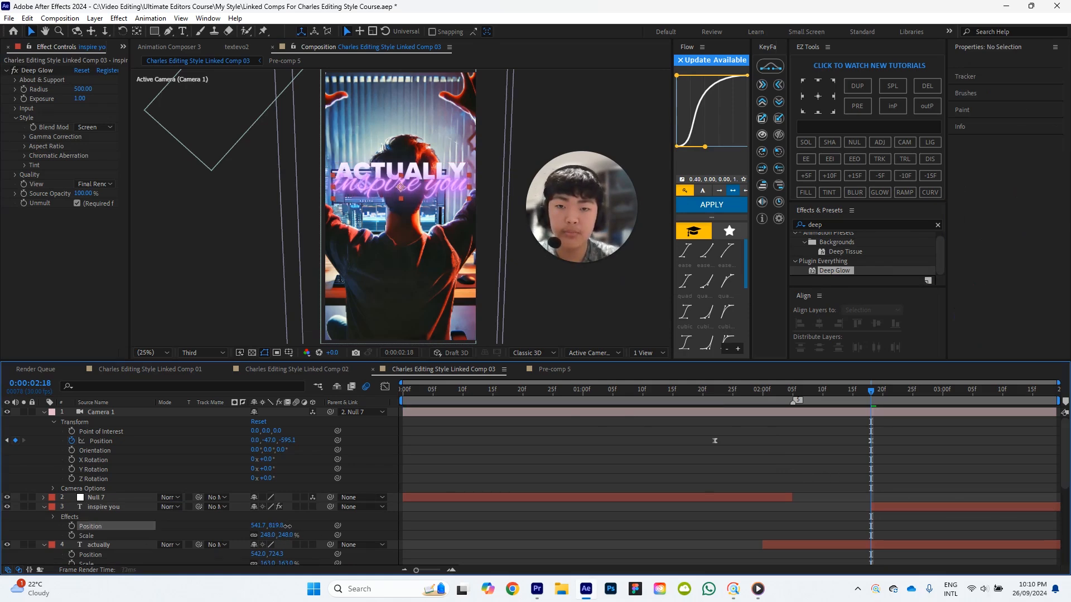
click(808, 471)
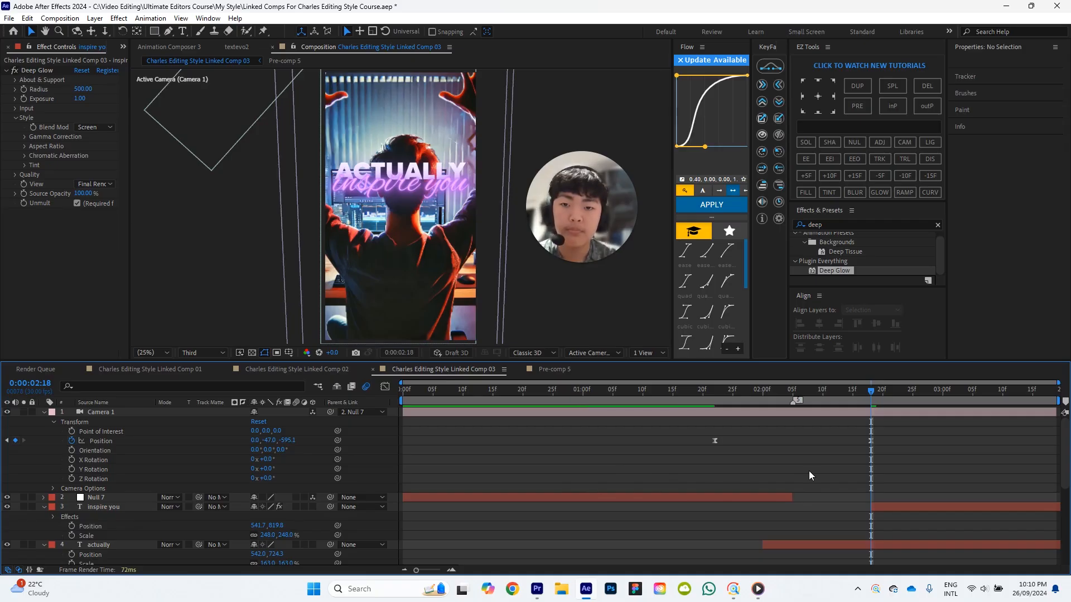
Play back the camera push and glowing text from 0:00:01:24.
drag(791, 401, 726, 400)
key(space)
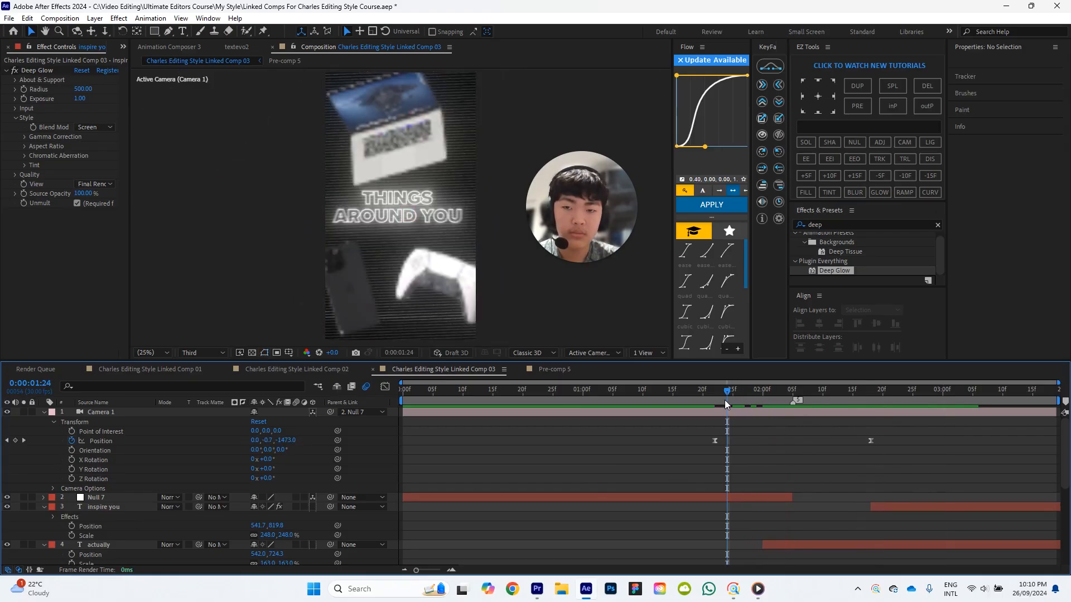
key(space)
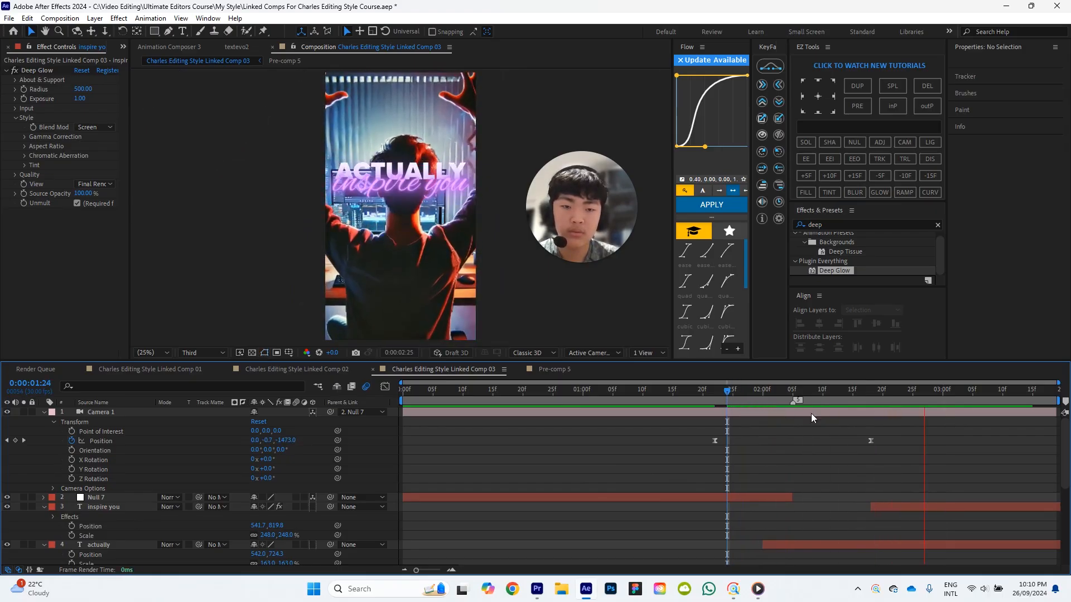
key(space)
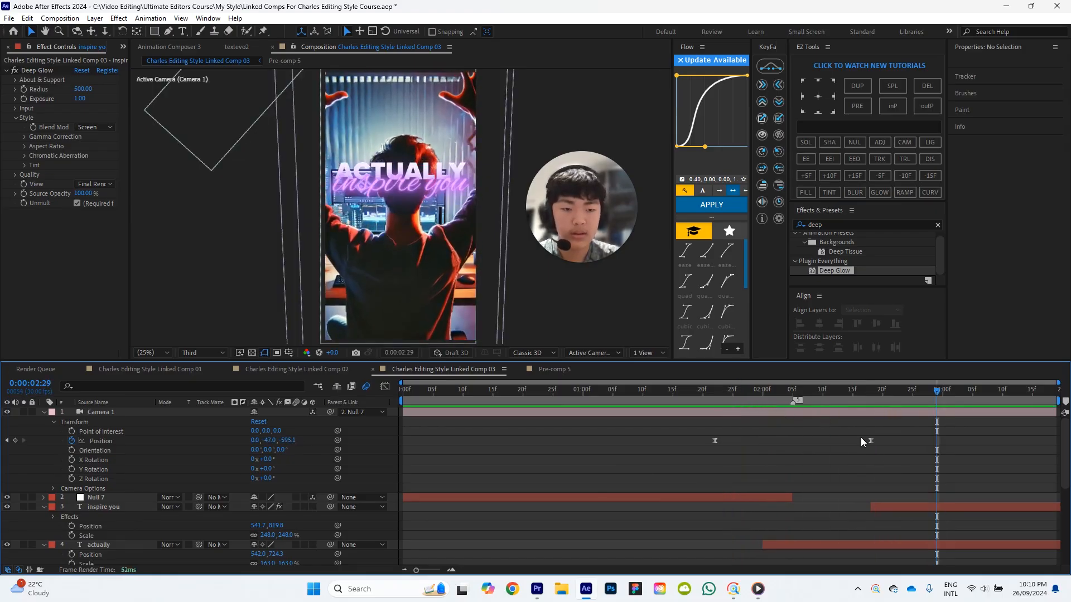
Make the "inspire you" and "actually" text layers 3D, and collapse the properties of "inspire you".
click(312, 507)
scroll(317, 549, down, 2)
click(43, 451)
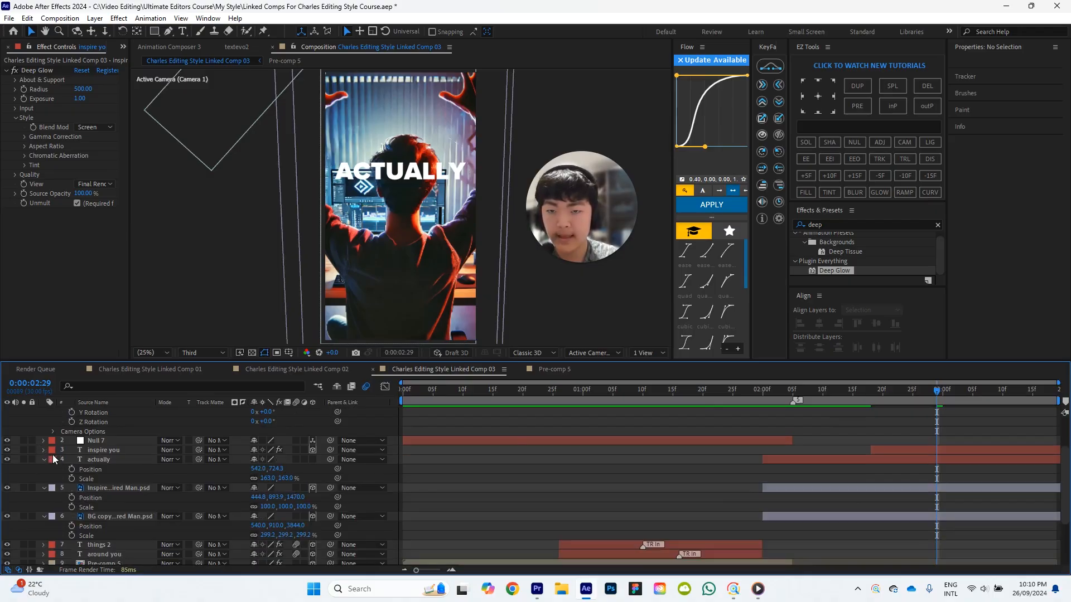
click(313, 459)
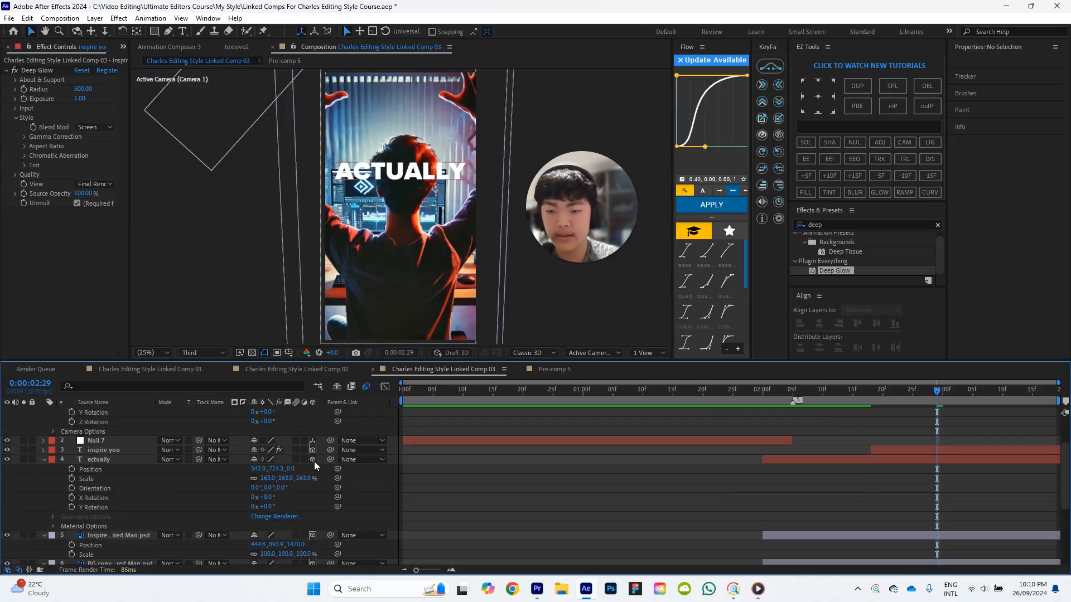
Go to 0:00:02:00, select the "actually" text and show the composition in 2 Views.
click(786, 395)
drag(774, 397, 763, 400)
click(802, 462)
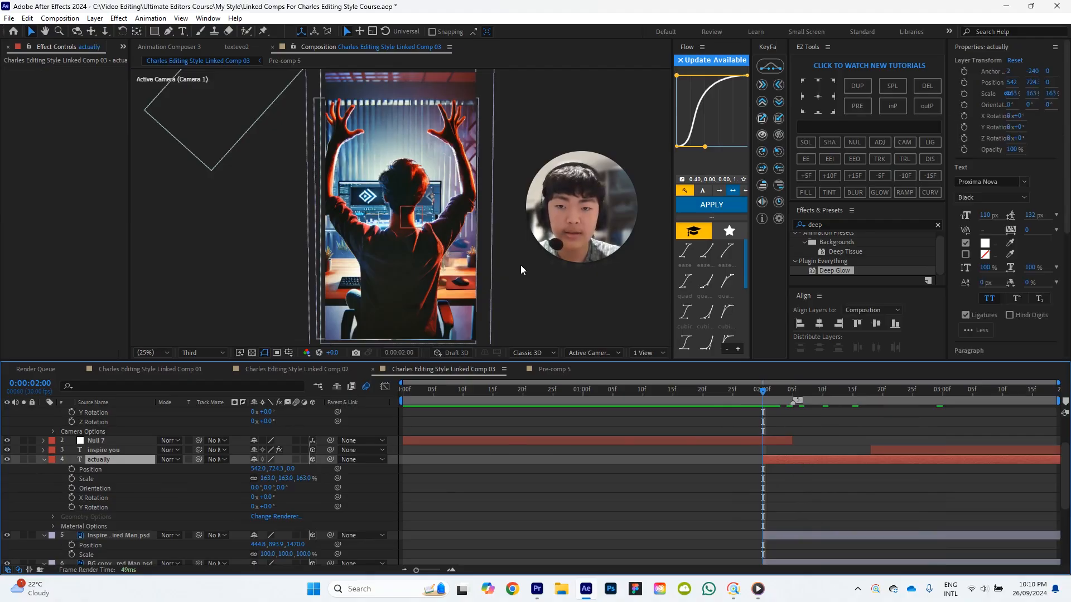
scroll(517, 263, down, 1)
drag(571, 232, 79, 212)
click(642, 352)
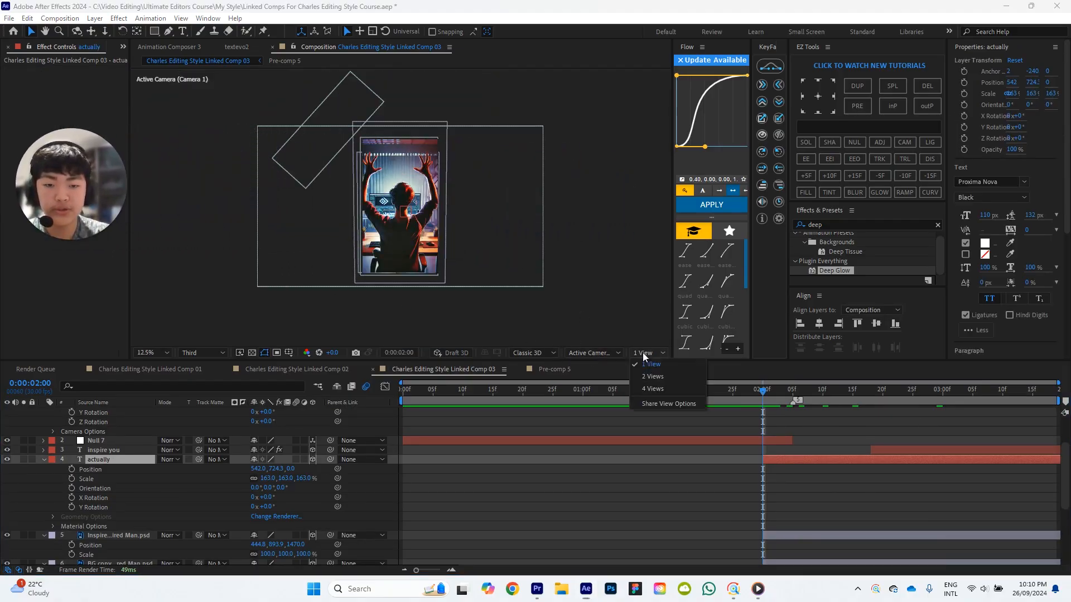
click(664, 376)
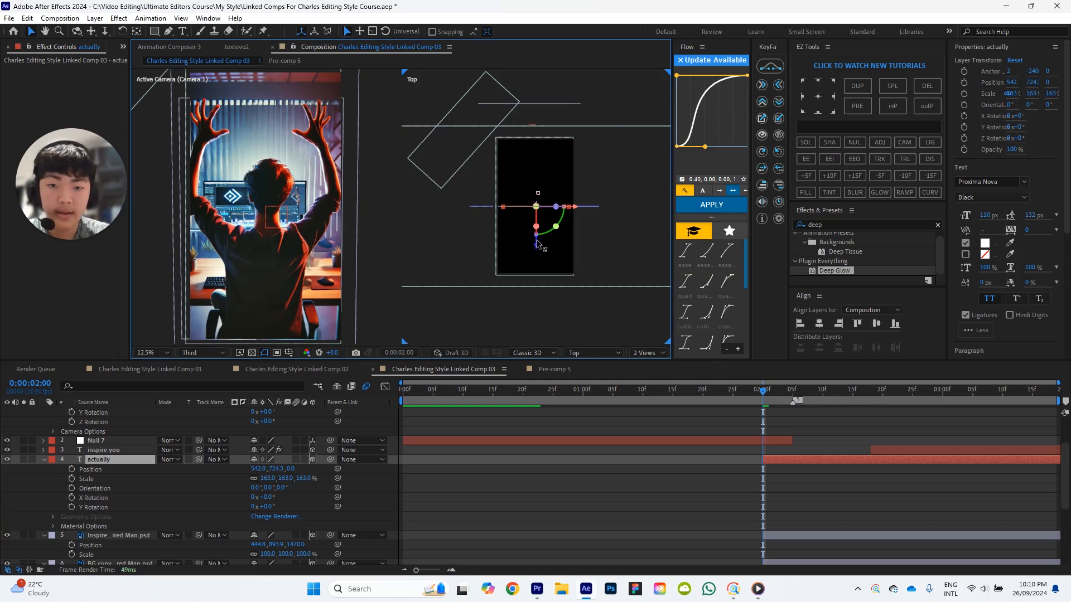
In the Top view, move the "actually" text back in depth to a Z Position of about 1424.
drag(540, 216, 553, 146)
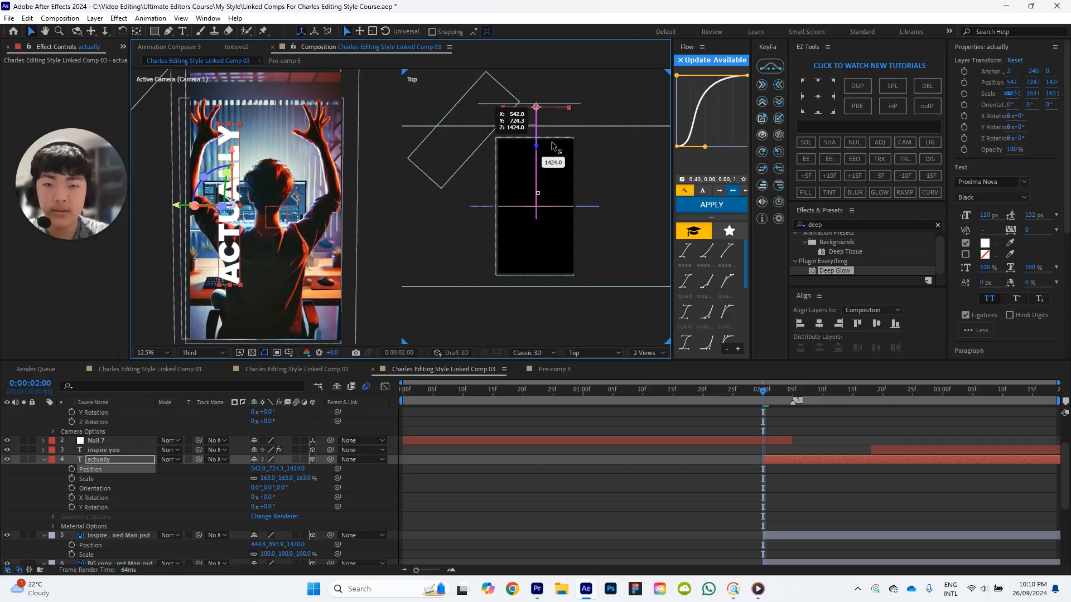
drag(552, 147, 552, 146)
click(116, 458)
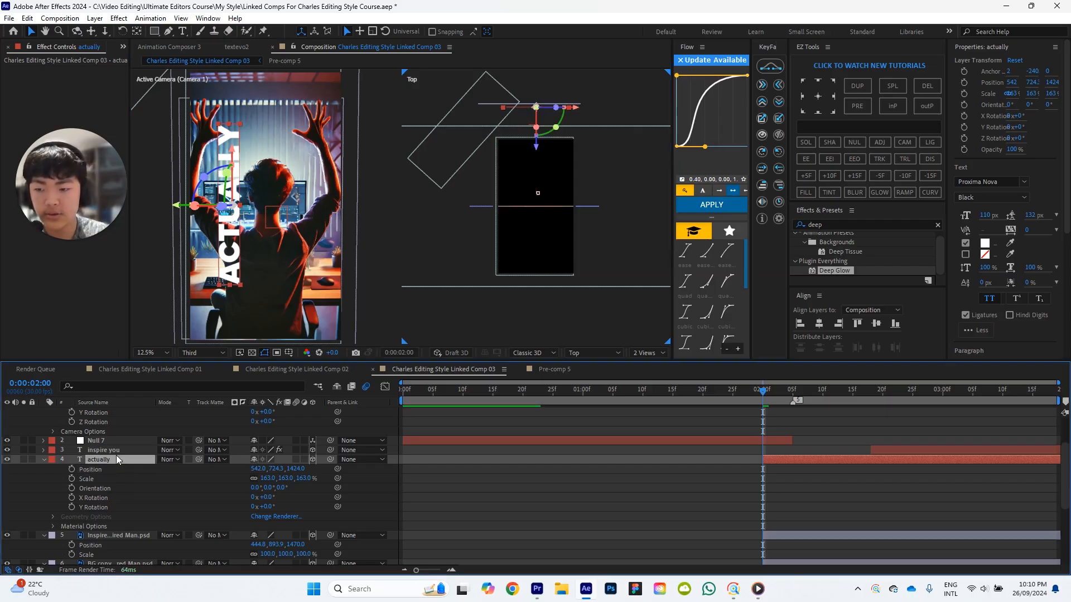
Set the "actually" text's Z Orientation to 90° and move it to a Position of about X 651, Y 910.
click(281, 488)
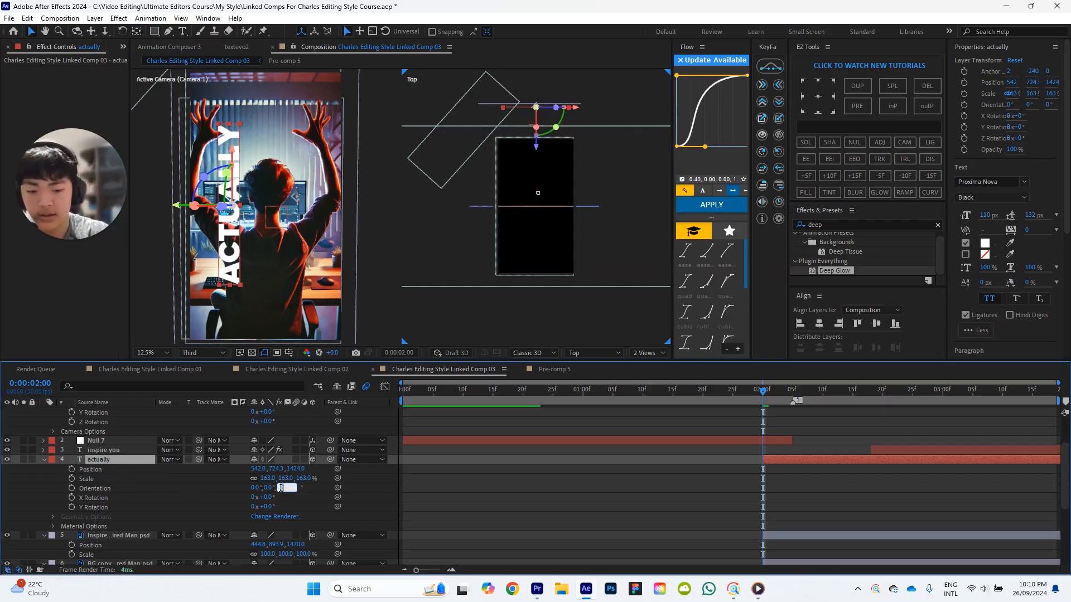
text(90)
key(Return)
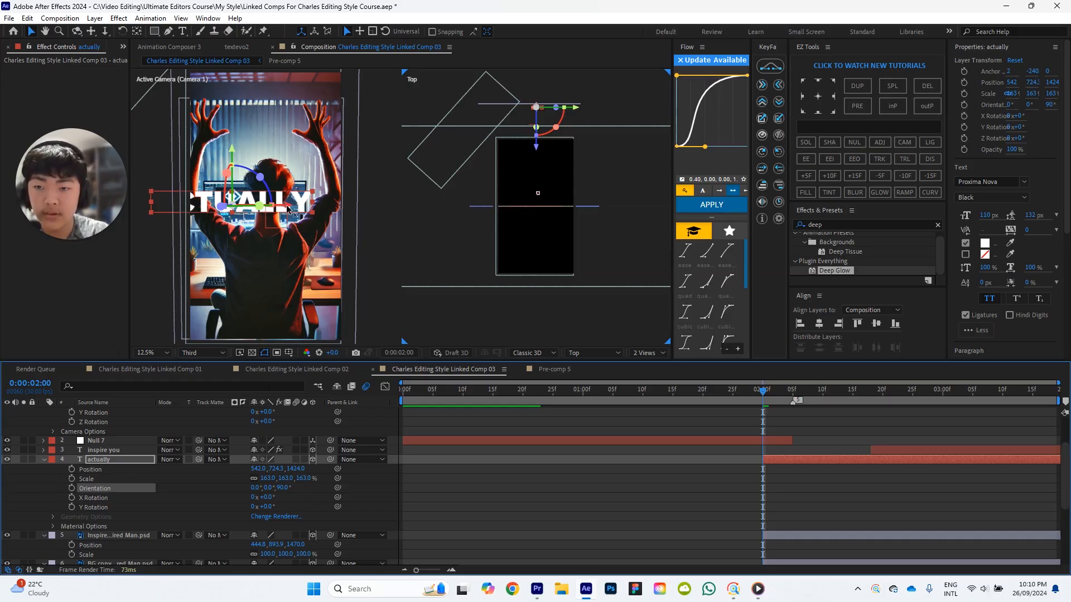
drag(293, 206, 321, 216)
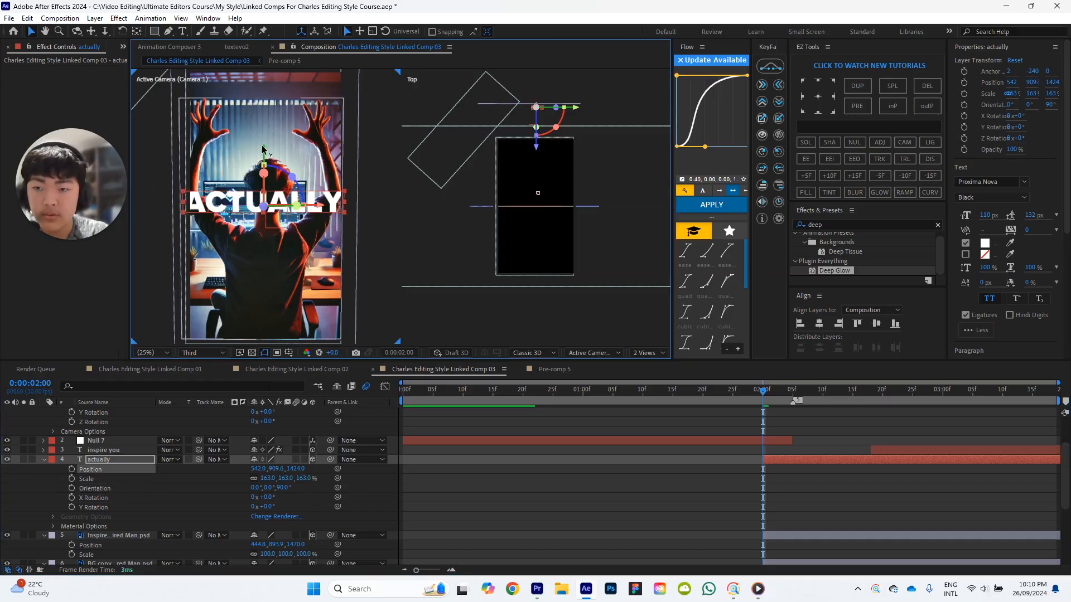
drag(265, 141, 271, 125)
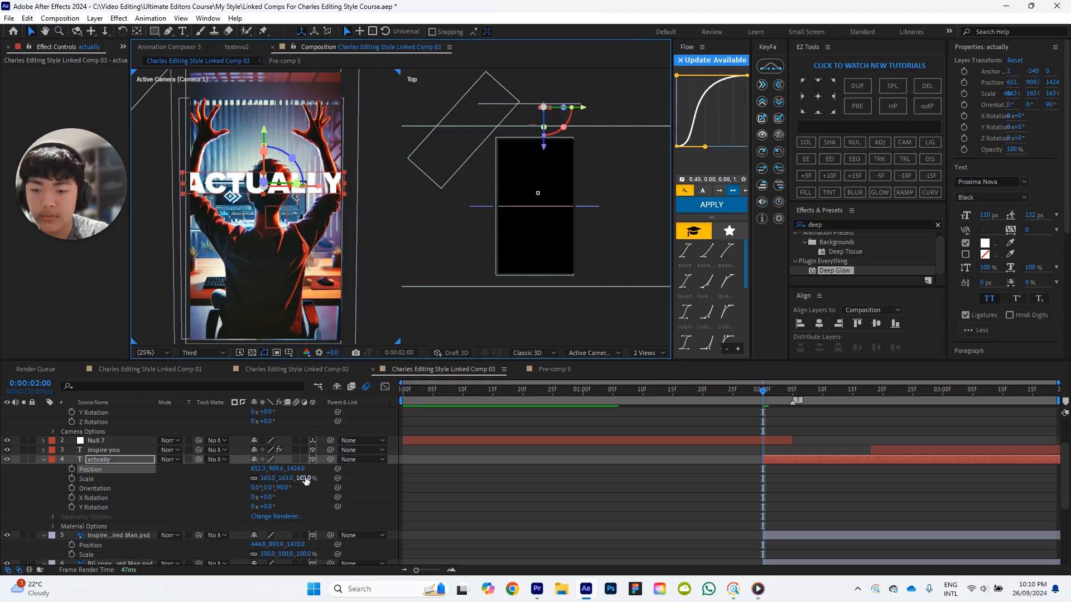
Scale the "actually" text down uniformly to 136%, and refine its scale to 130%.
drag(305, 478, 299, 478)
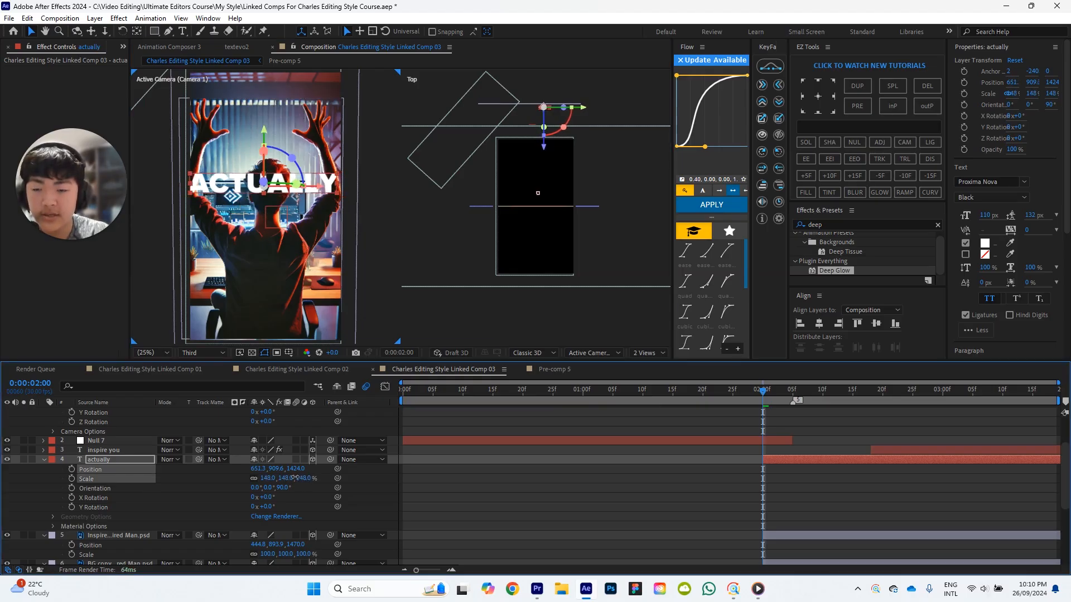
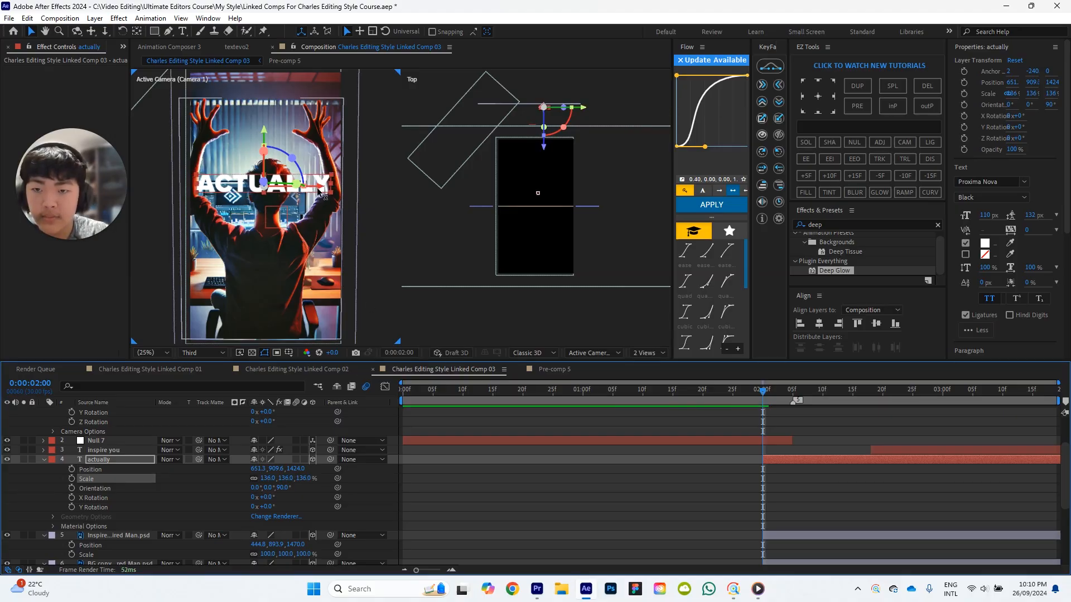
click(566, 515)
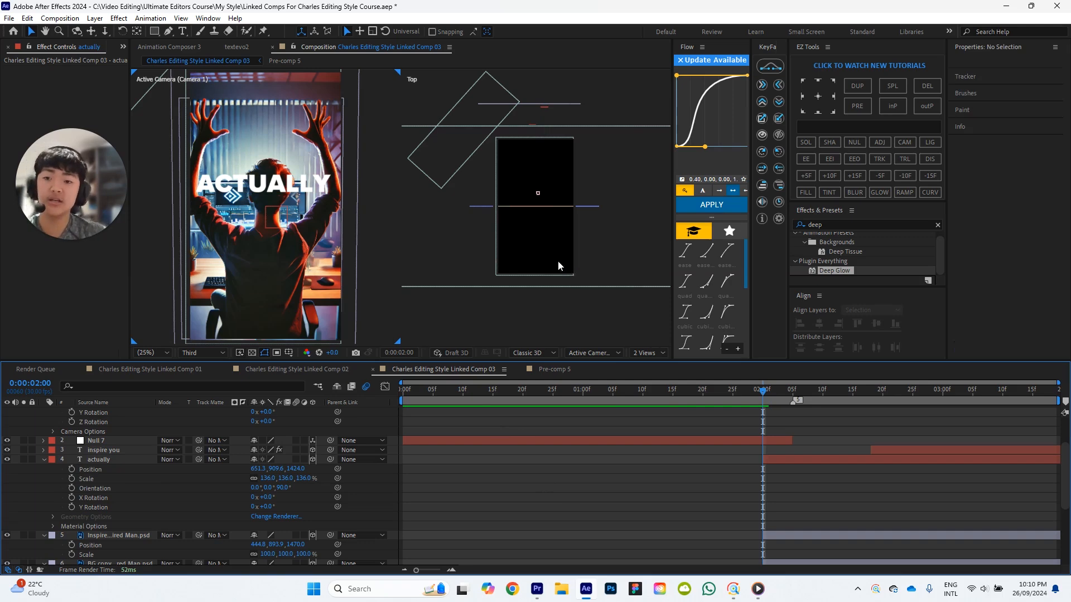
click(290, 186)
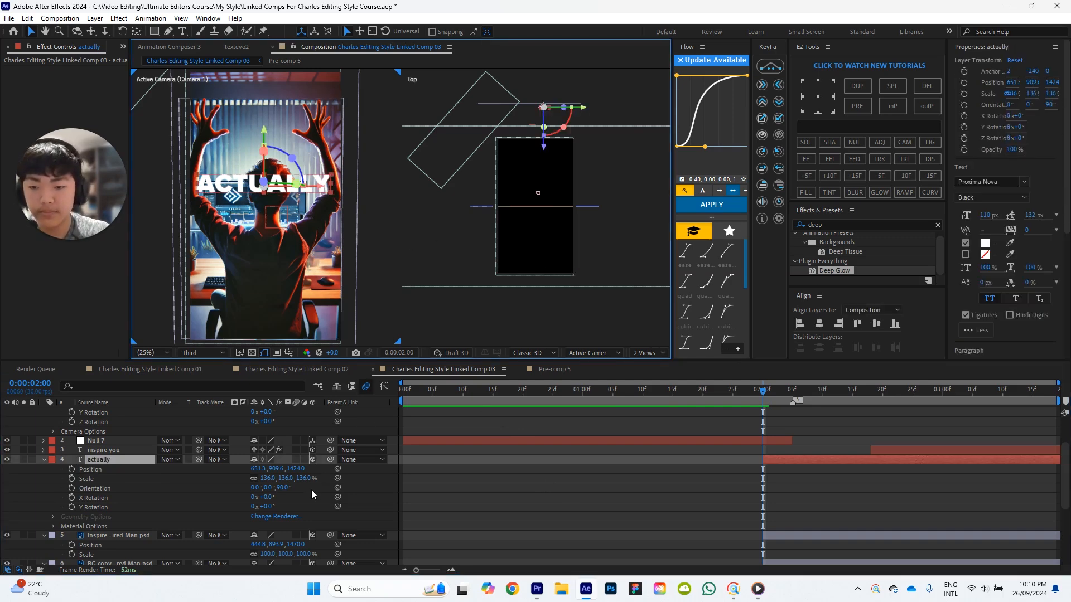
click(306, 478)
key(Return)
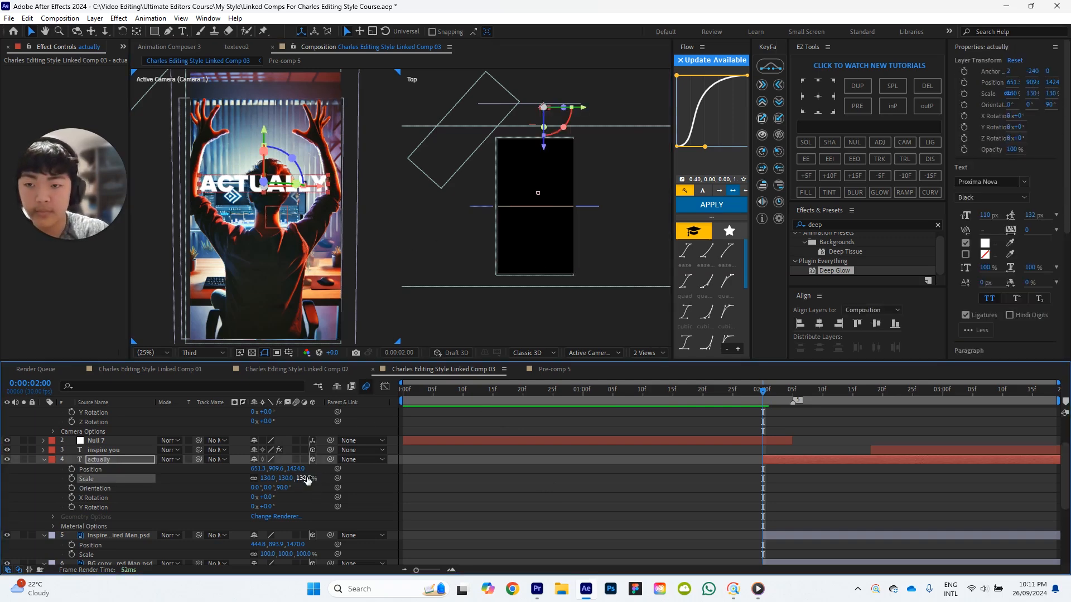
click(710, 498)
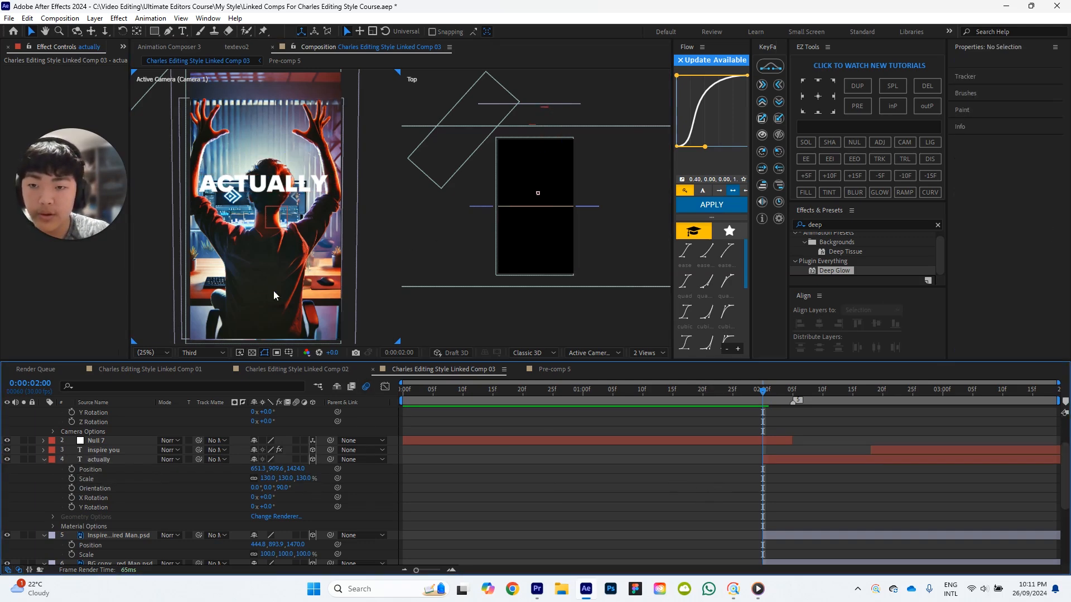
Reduce the uniform scale of the "actually" text to 120%.
click(294, 182)
click(313, 480)
click(303, 479)
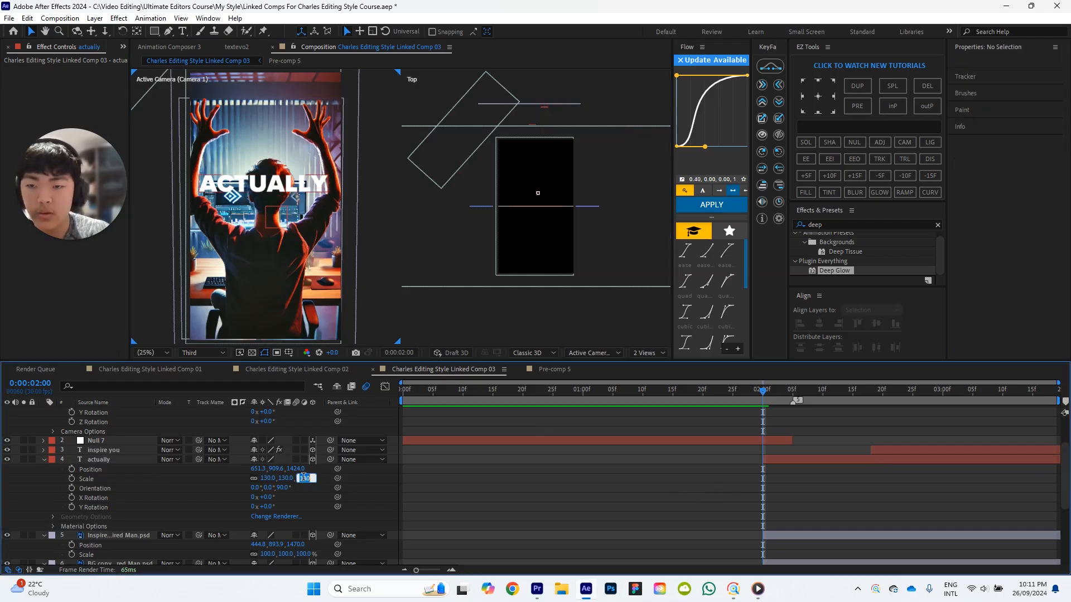
text(120)
key(Return)
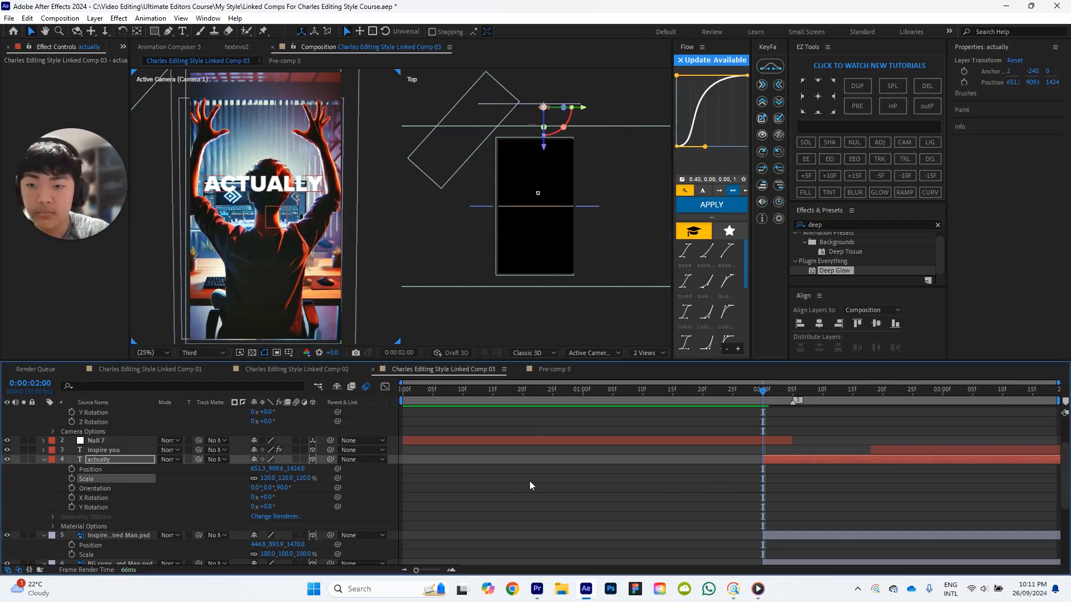
click(300, 190)
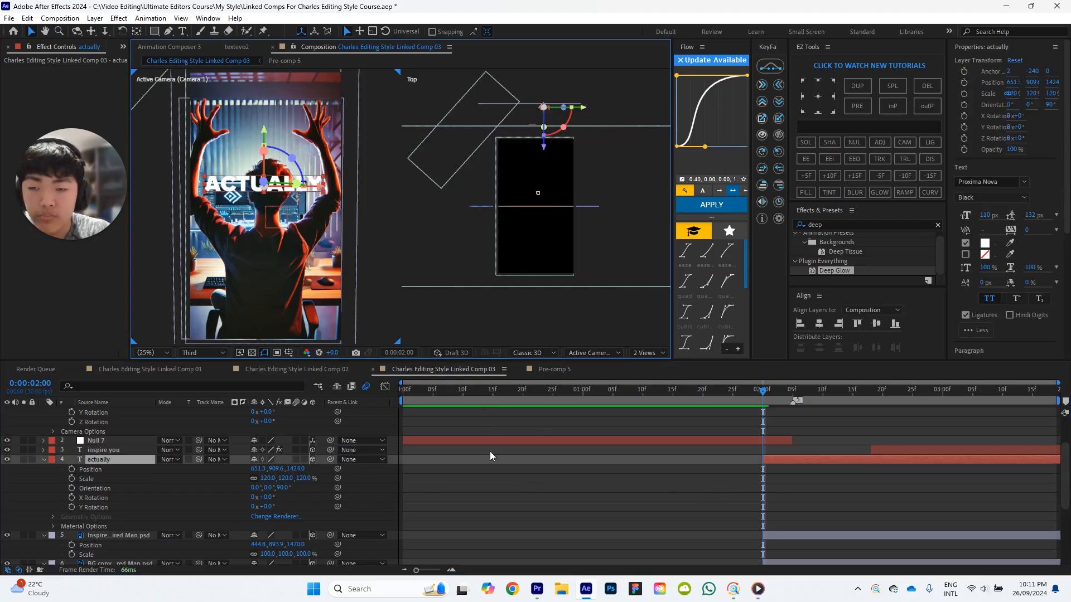
click(490, 455)
Center the "actually" text across the man's head by nudging it to a Y Position of about 926.
click(297, 188)
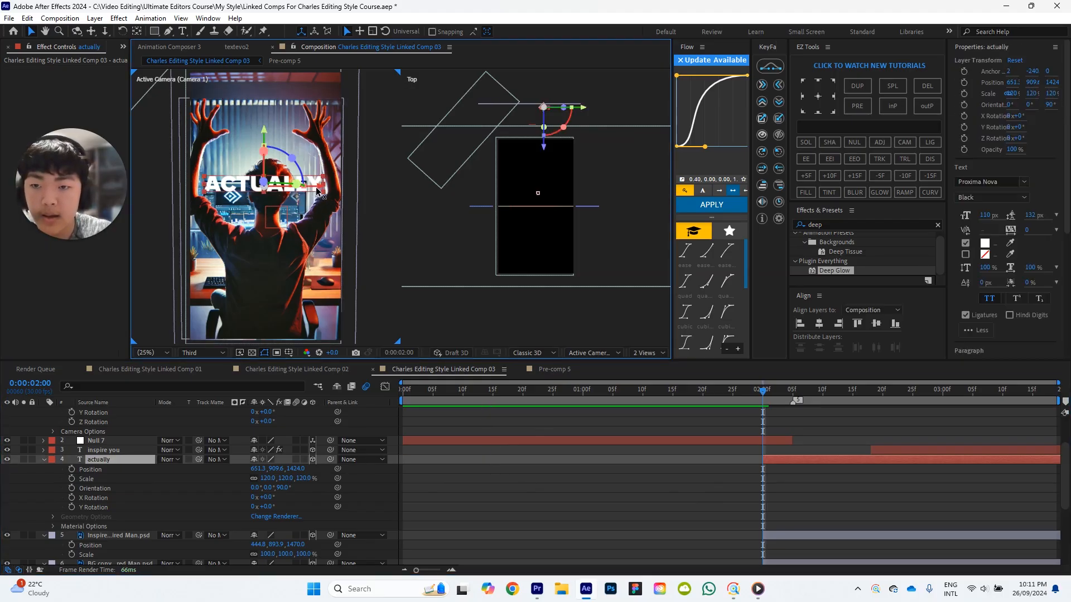
drag(317, 188, 314, 188)
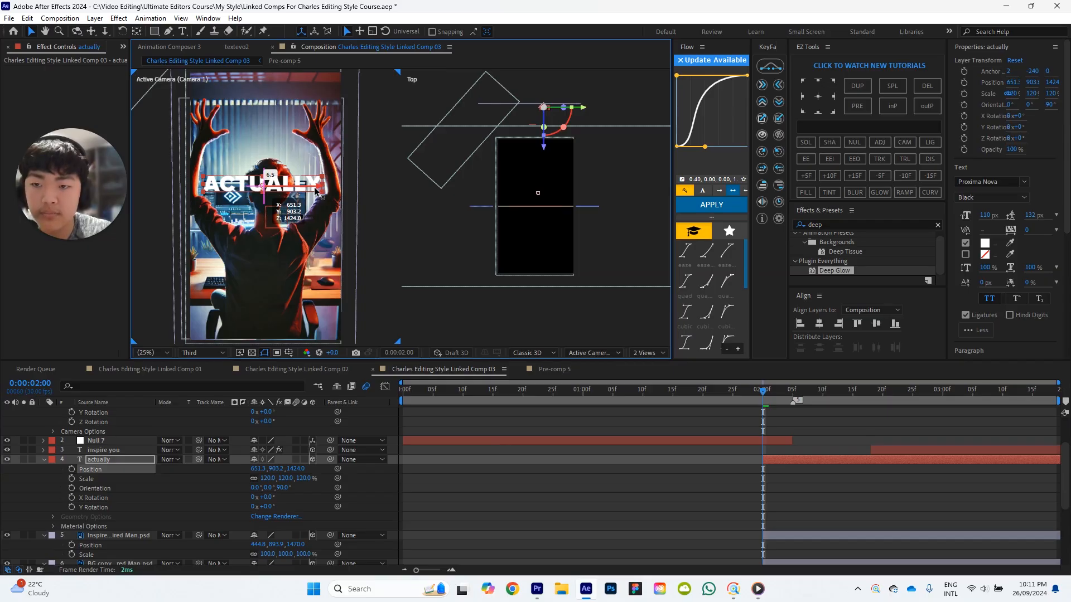
click(510, 460)
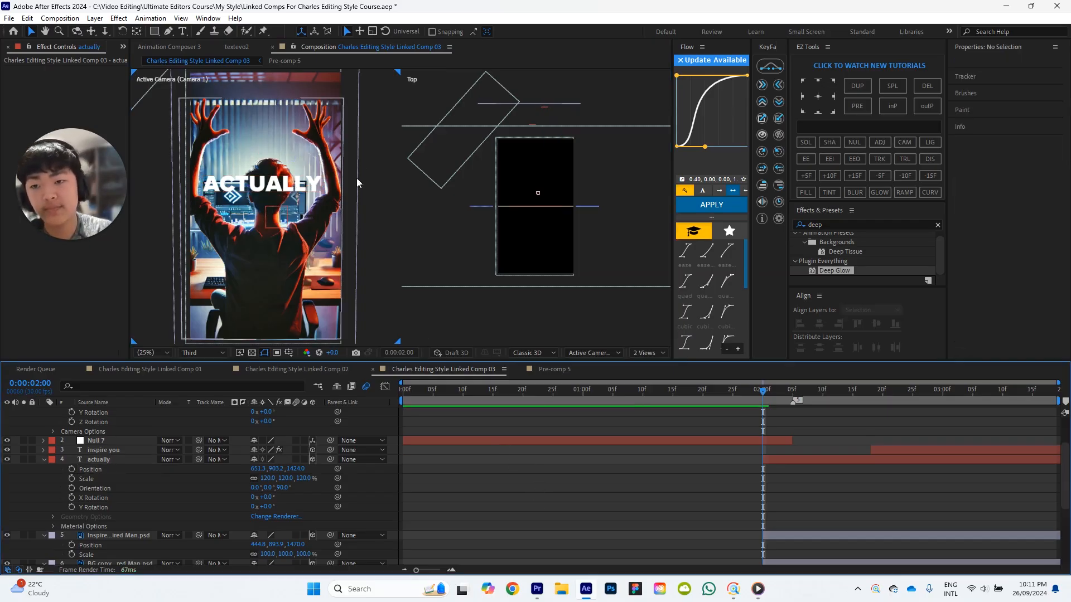
click(297, 188)
drag(315, 188, 322, 186)
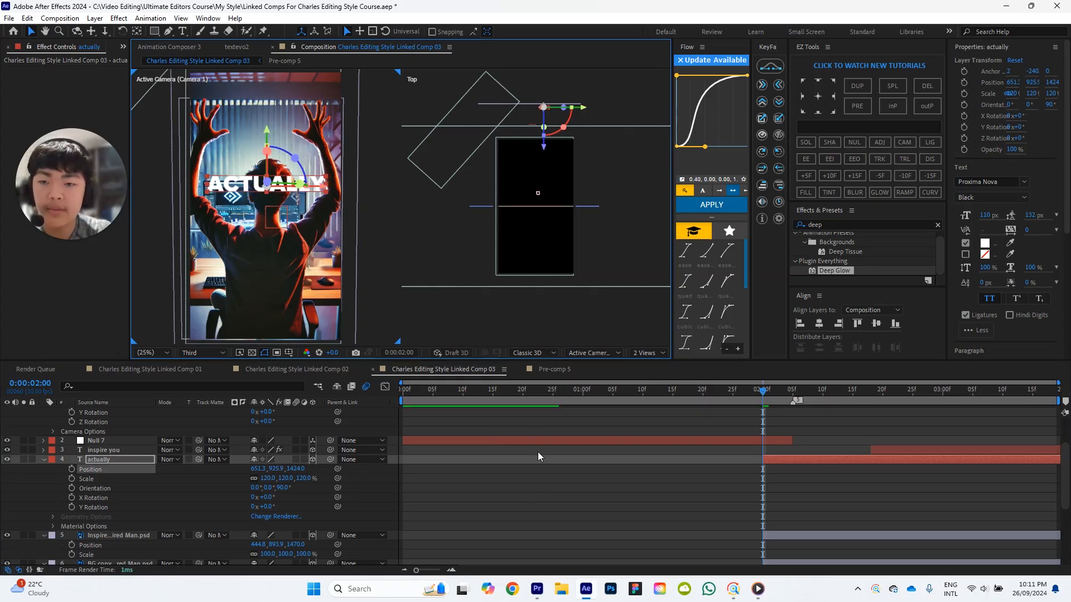
click(564, 460)
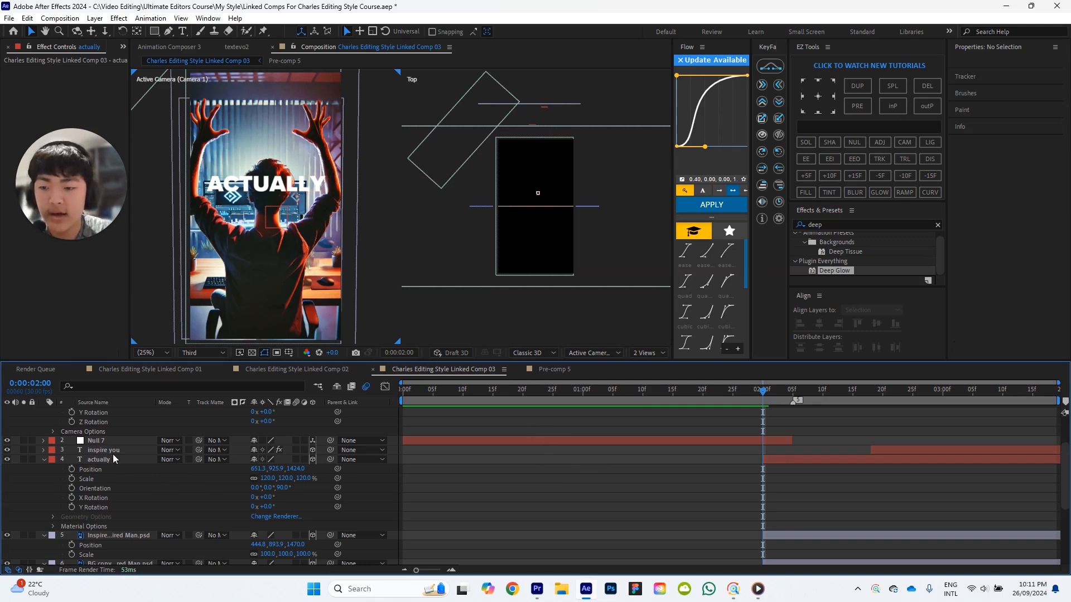
Try a Position of X 651.3, Y 925 for the "inspire you" text, and undo both changes.
click(134, 450)
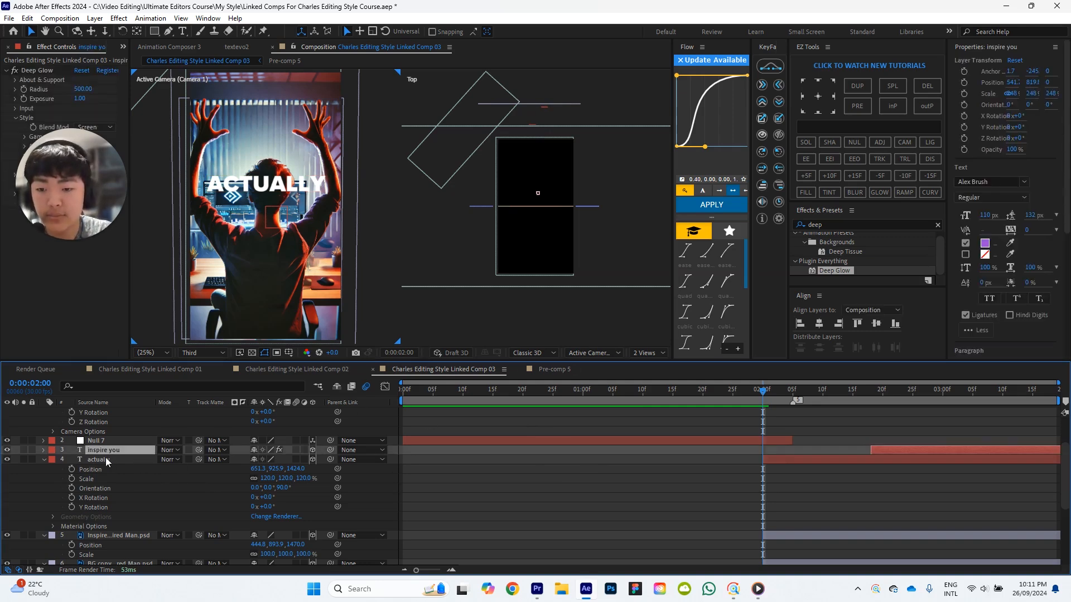
key(p)
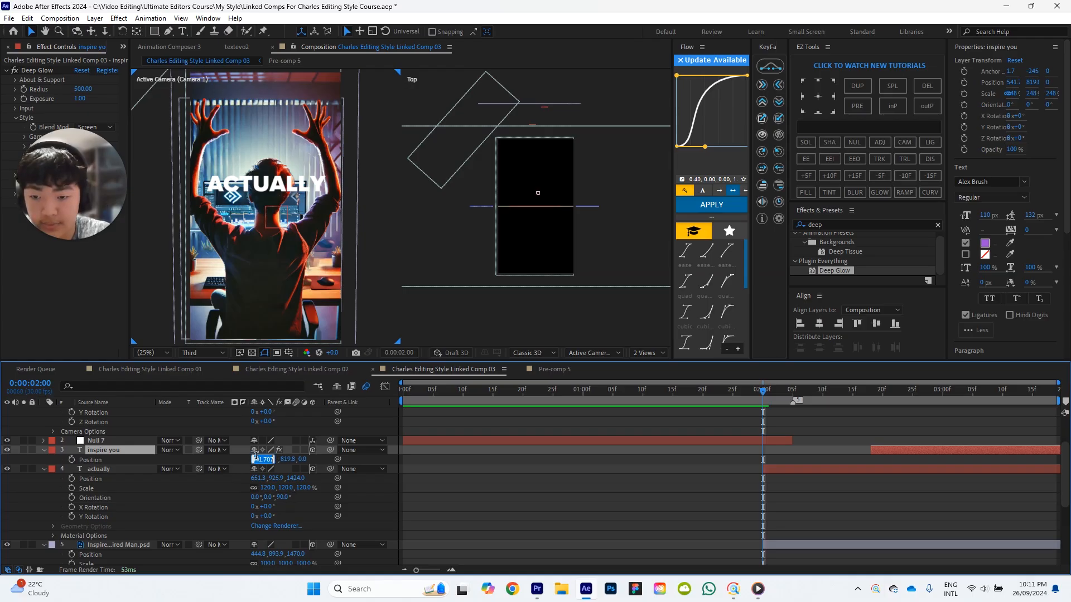
text(651)
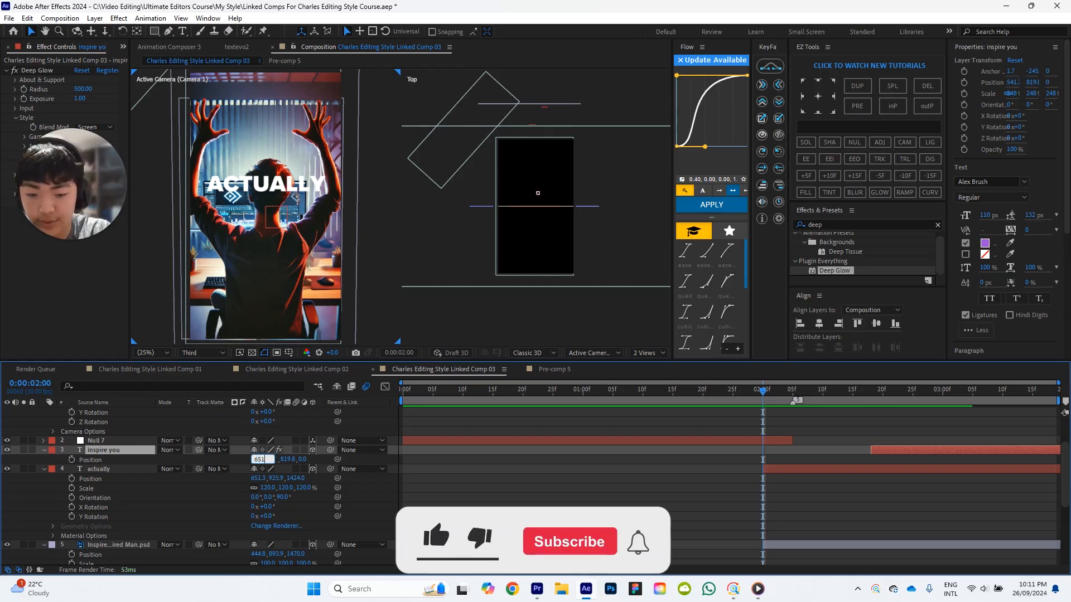
text(.3)
key(Return)
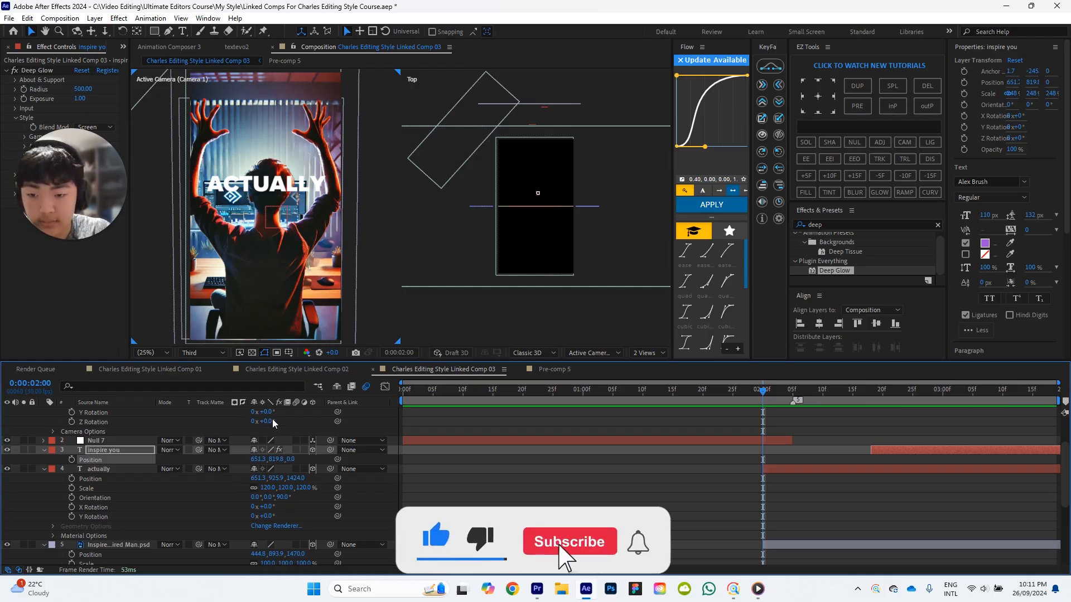
click(283, 459)
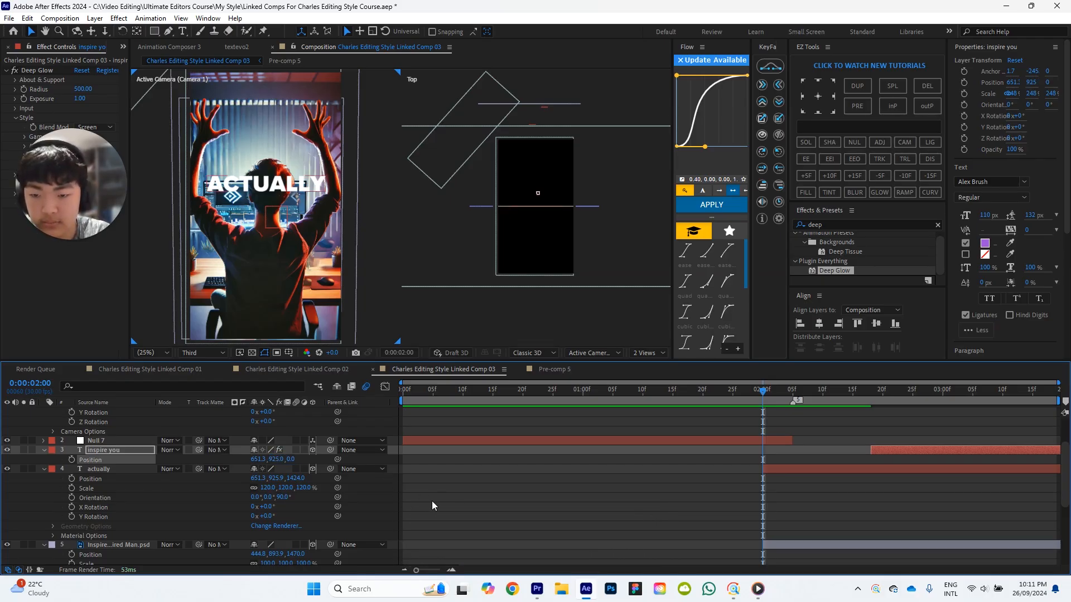
key(ctrl+z)
key(ctrl+z)
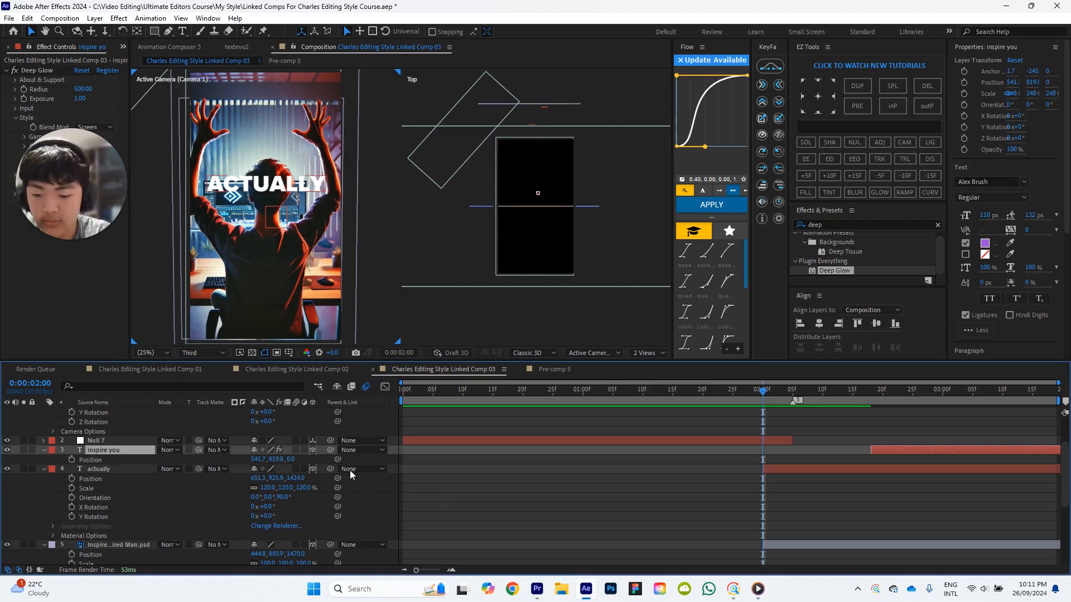
Set the "inspire you" text's Z Position to 1424 and its Z Orientation to 90°.
click(291, 460)
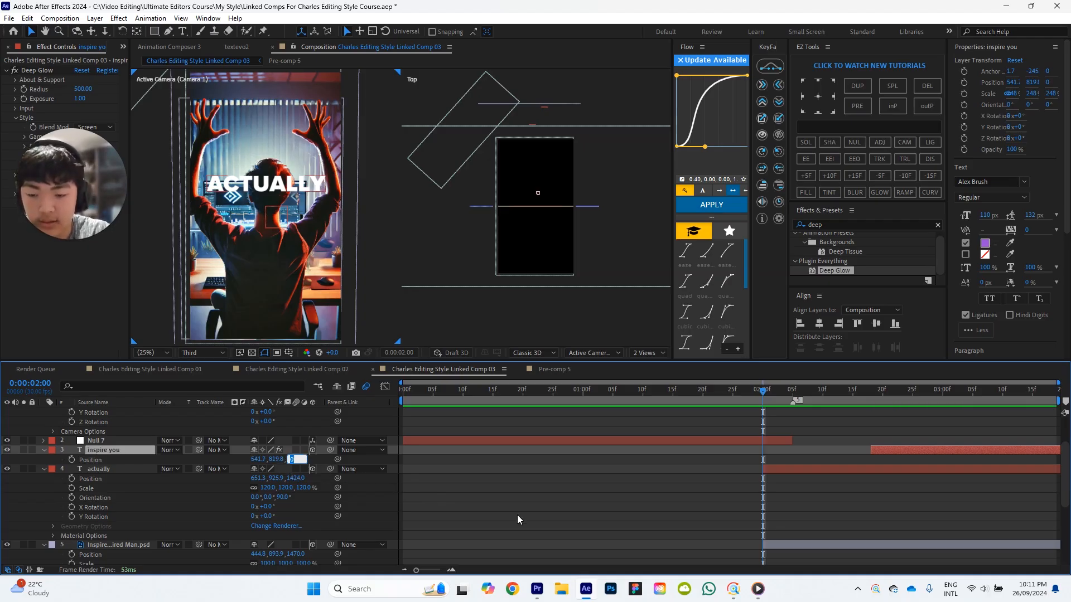
key(Return)
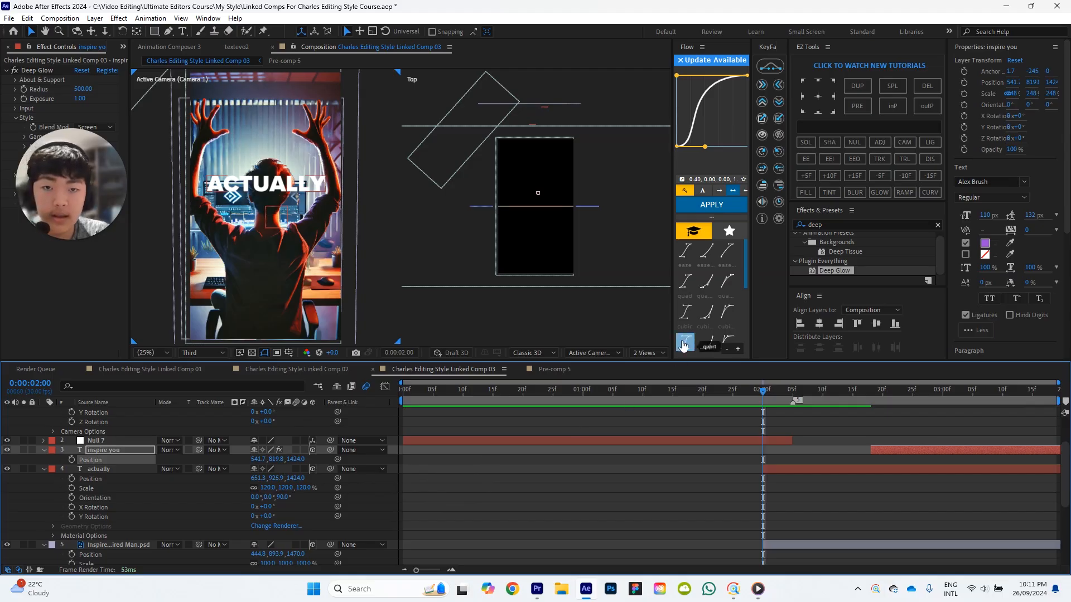
click(112, 448)
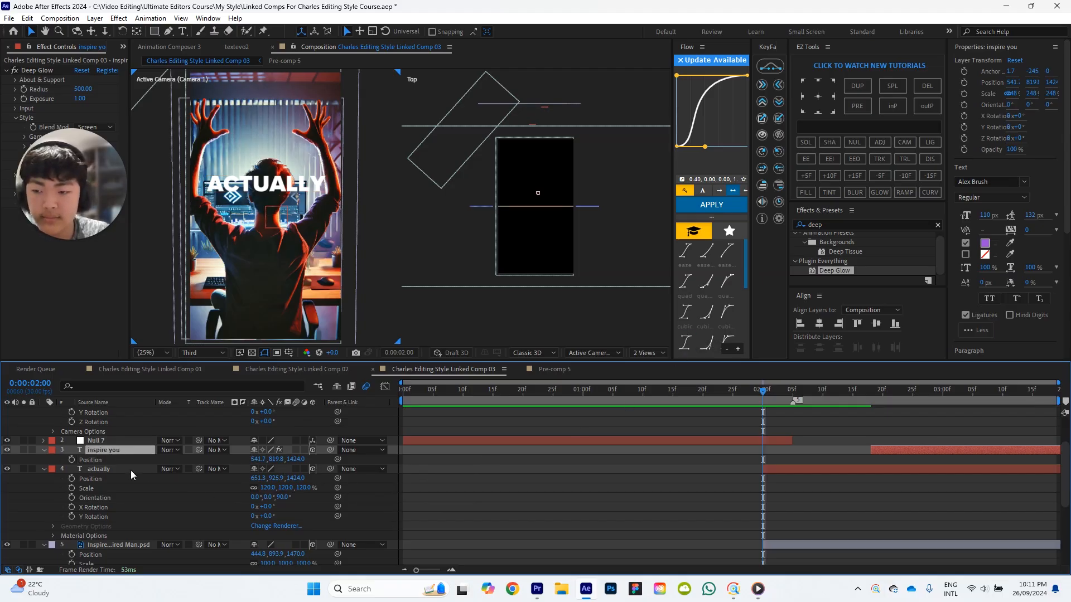
key(shift+r)
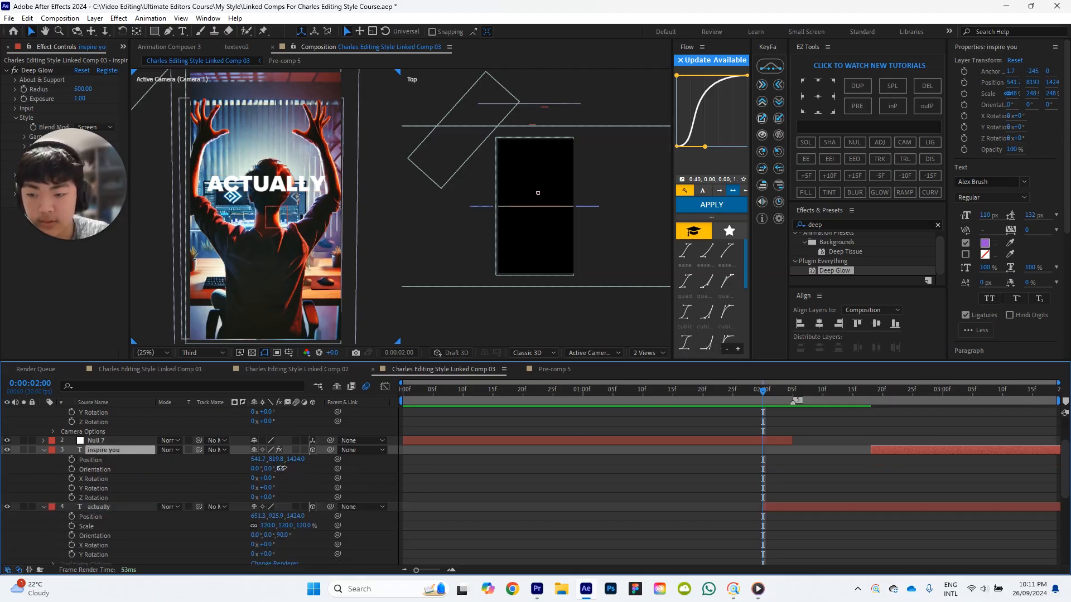
click(282, 468)
key(Return)
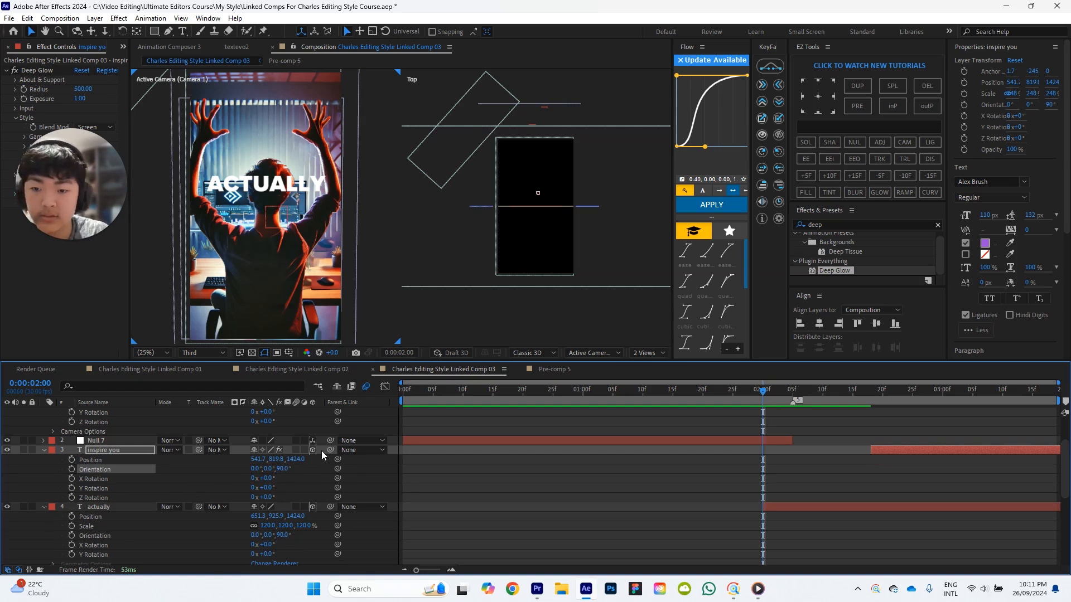
At 0:00:02:24, move both text layers back in depth to a Z Position of about 1440 and scale "actually" down to about 102%.
drag(888, 390, 905, 392)
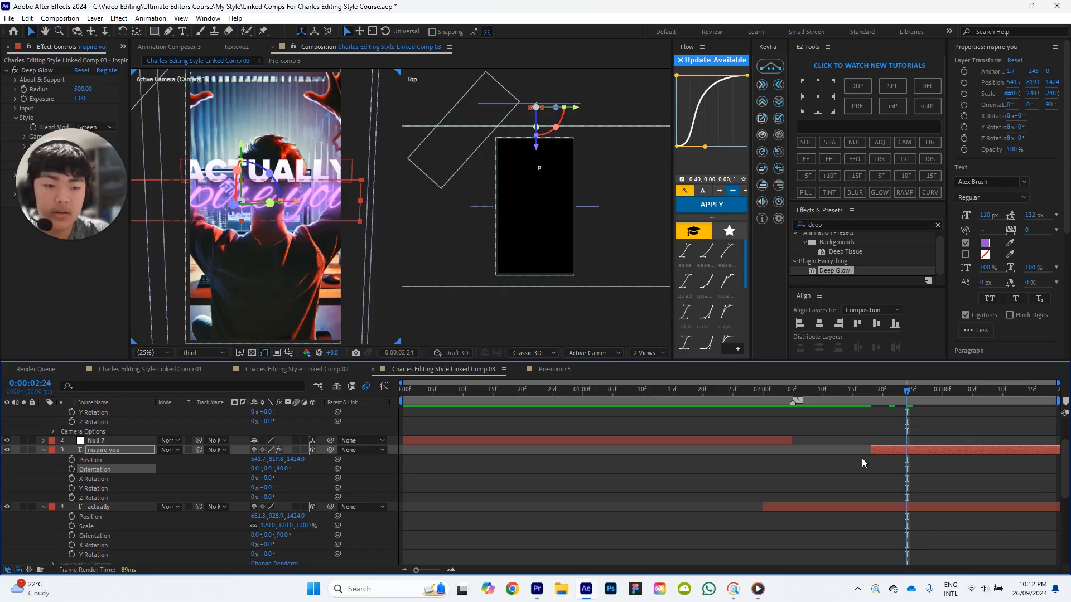
scroll(892, 452, up, 3)
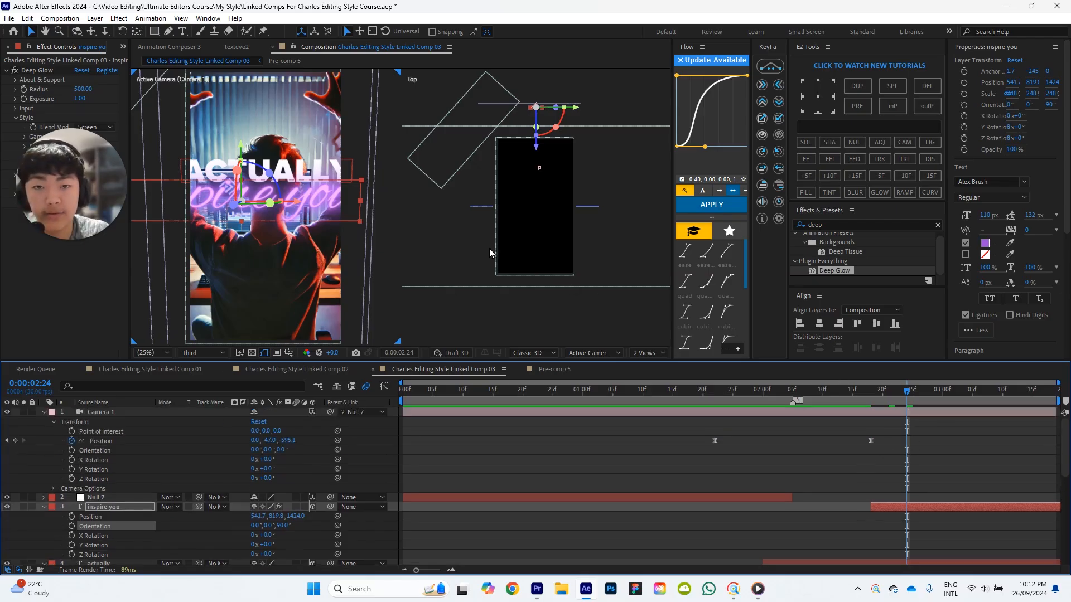
scroll(113, 505, down, 2)
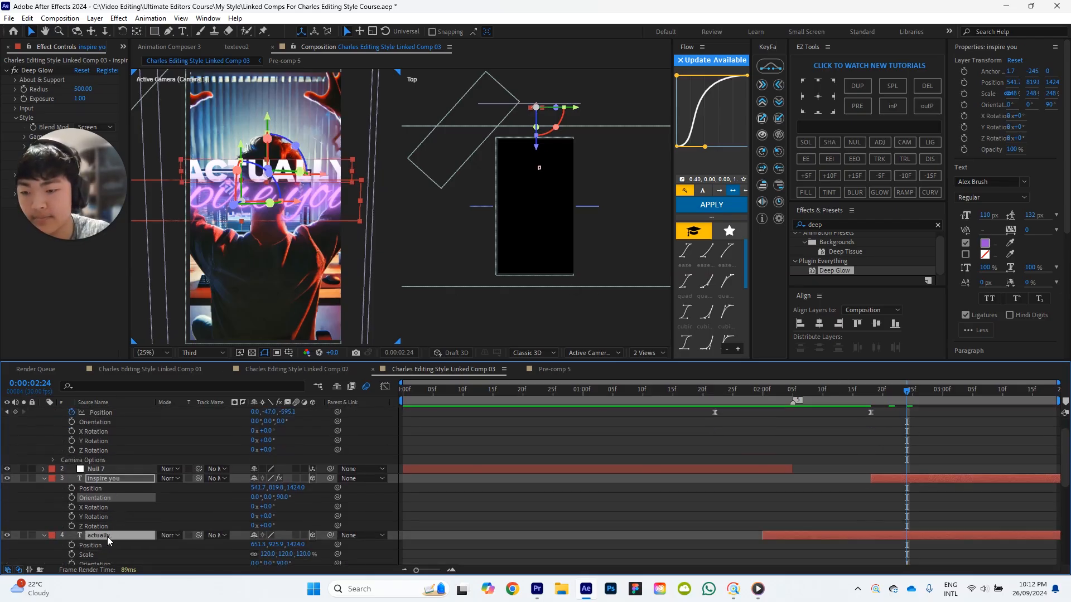
shift+click(106, 535)
drag(545, 152, 542, 150)
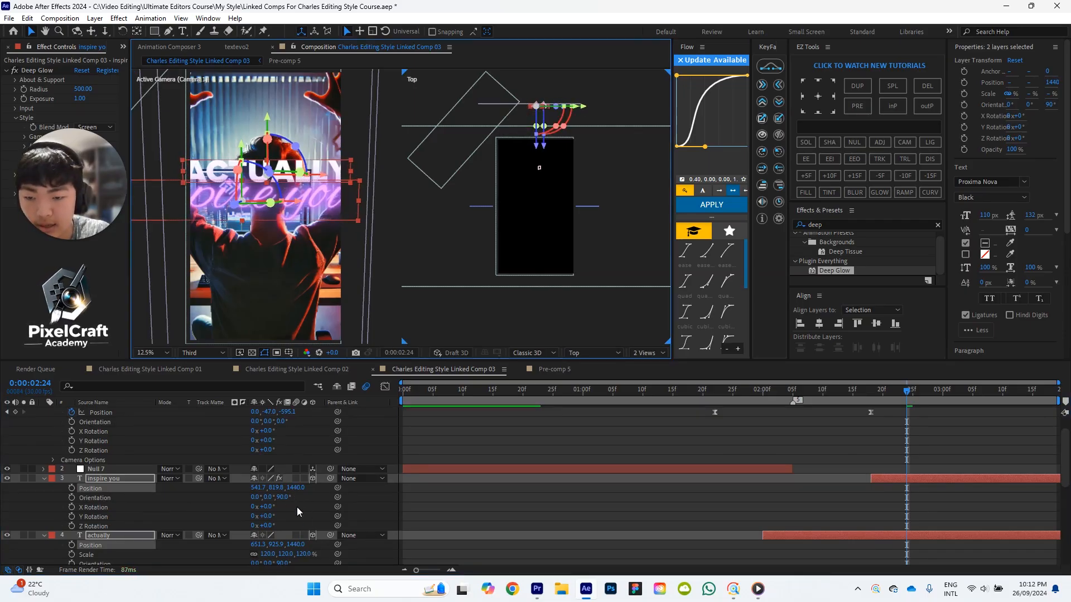
drag(307, 553, 298, 554)
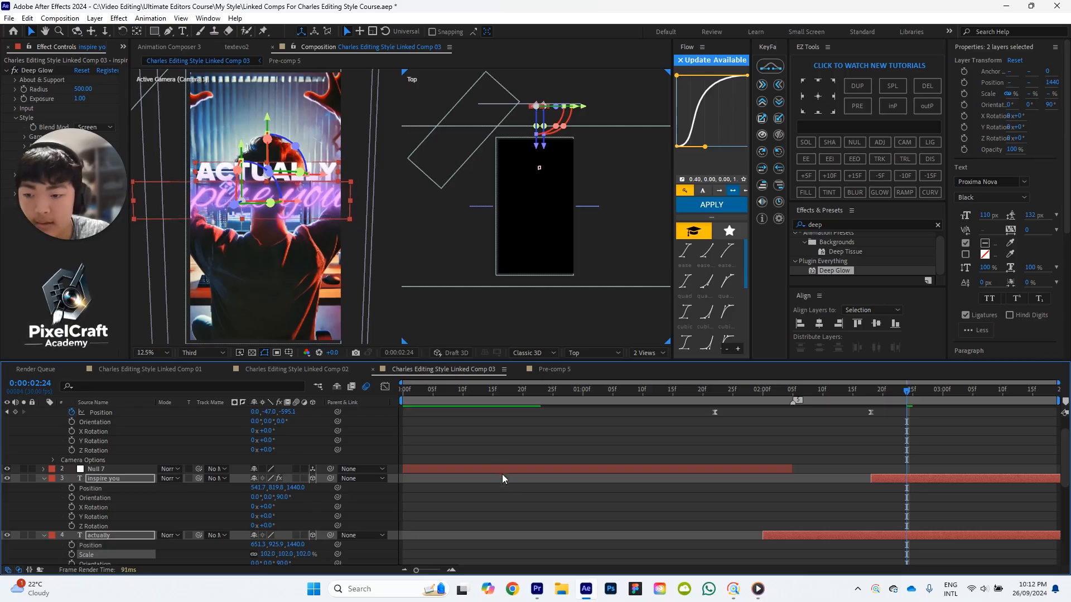
click(502, 478)
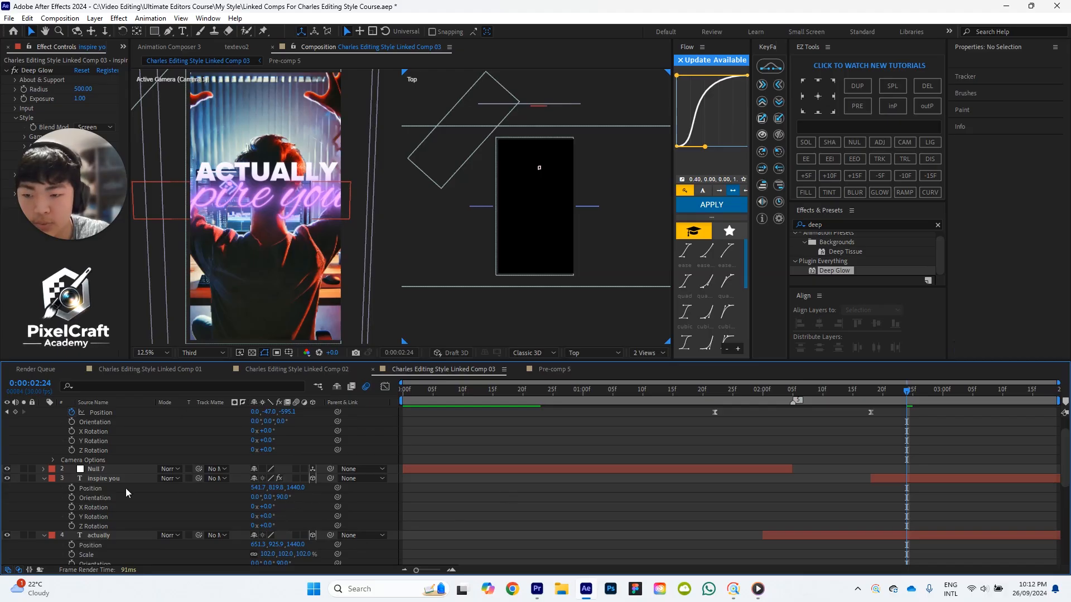
Scale the "inspire you" text down to about 126% and shift it along to a Y Position of about 899.
click(190, 480)
key(shift+s)
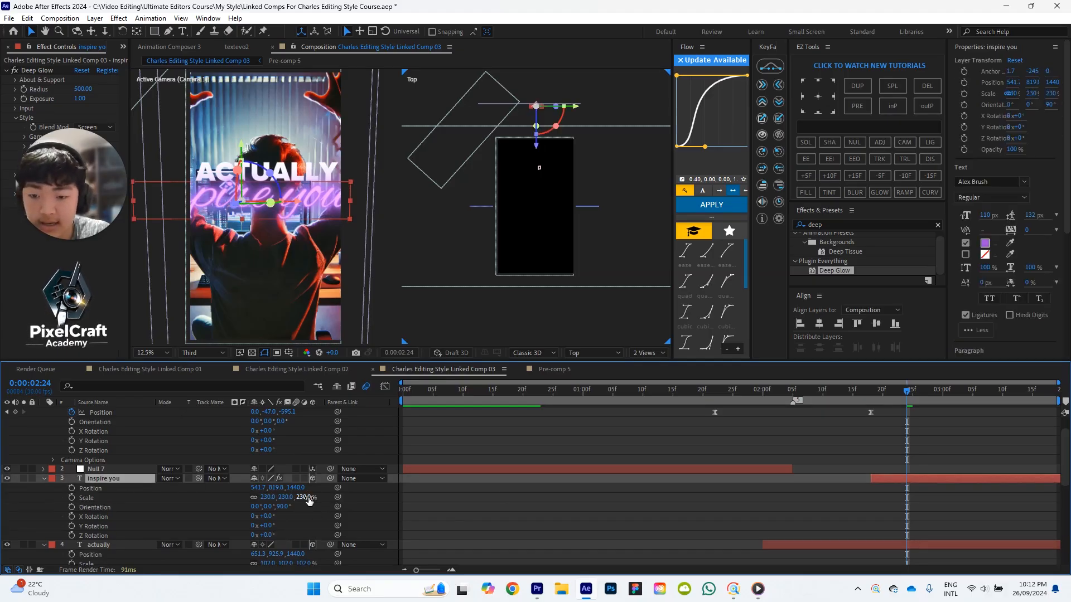
drag(309, 500, 260, 508)
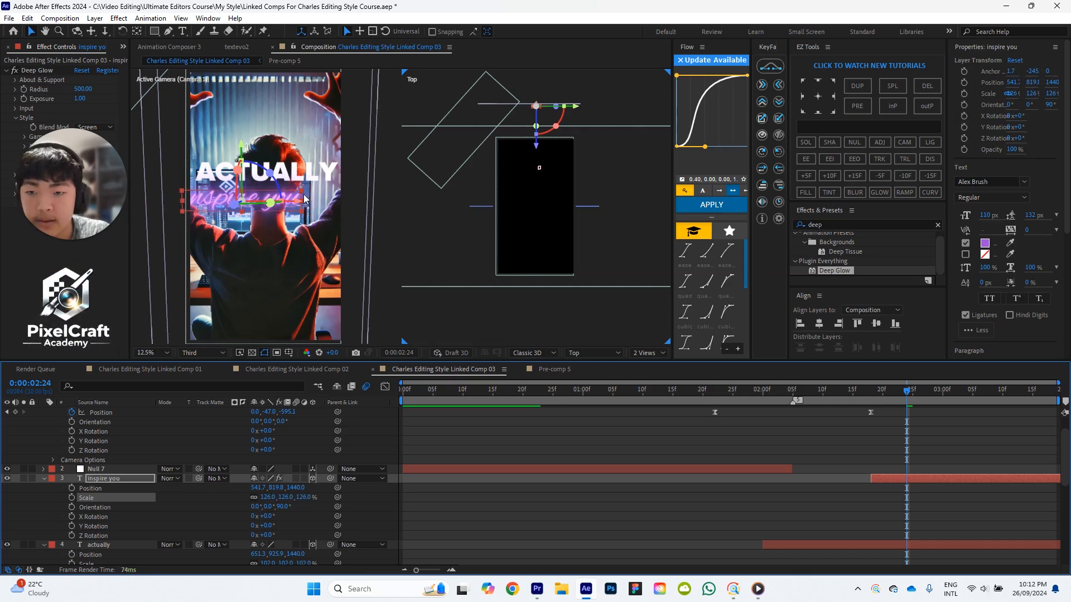
drag(305, 201, 324, 203)
Try Scale values of 140% and 155% on the "inspire you" text and settle on 150%.
click(304, 497)
text(140)
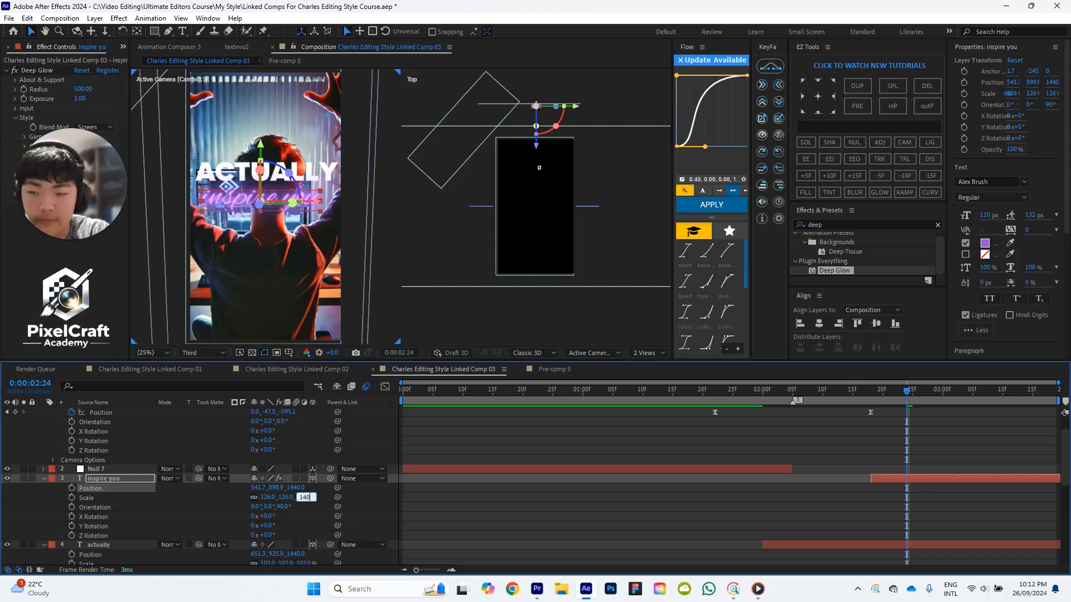
key(Return)
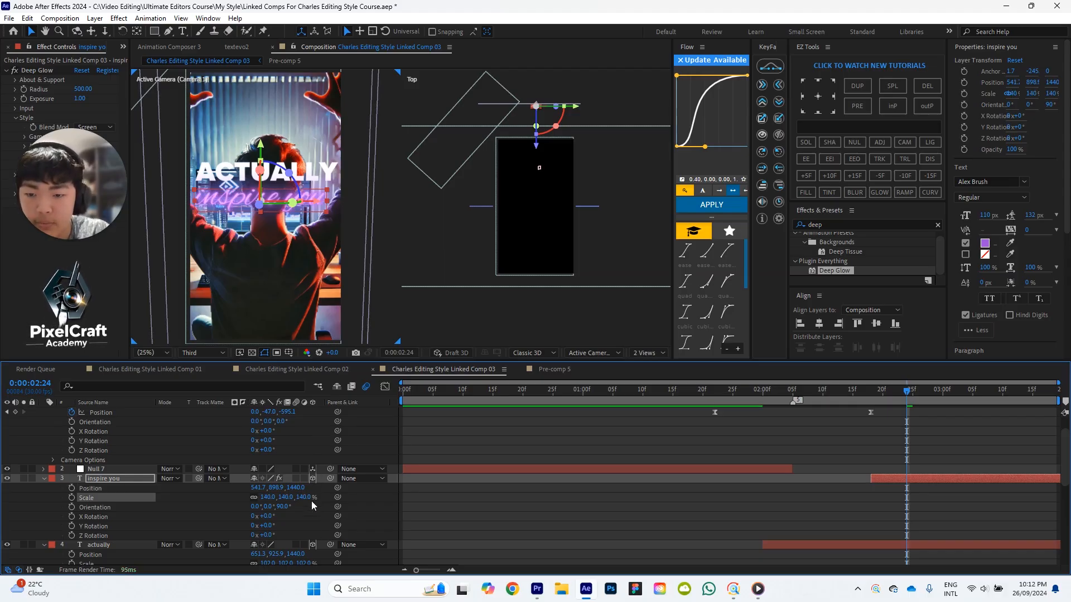
click(309, 497)
text(155)
key(Return)
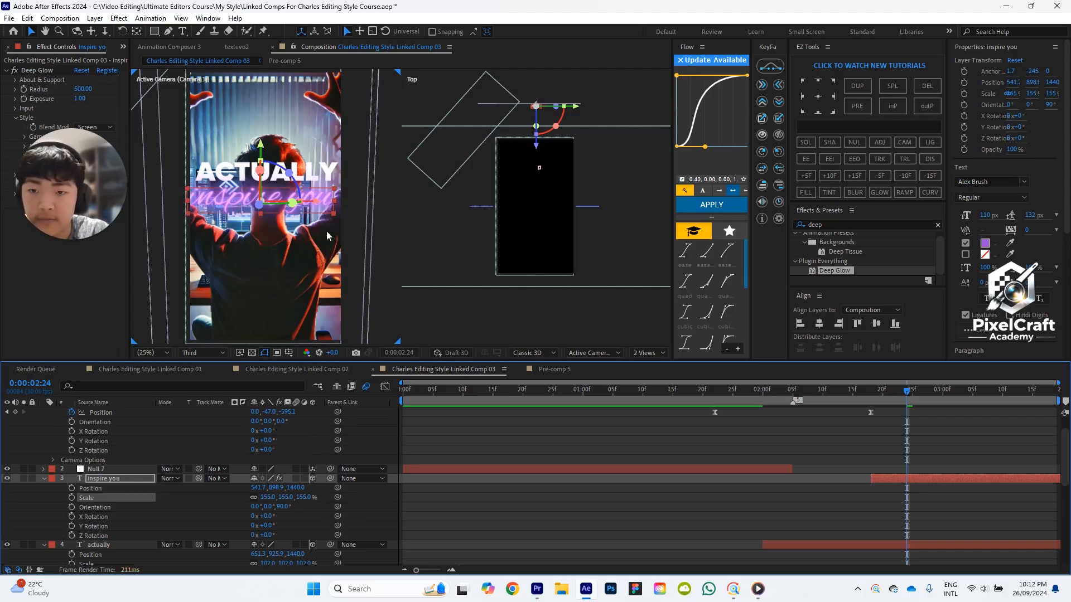
click(305, 497)
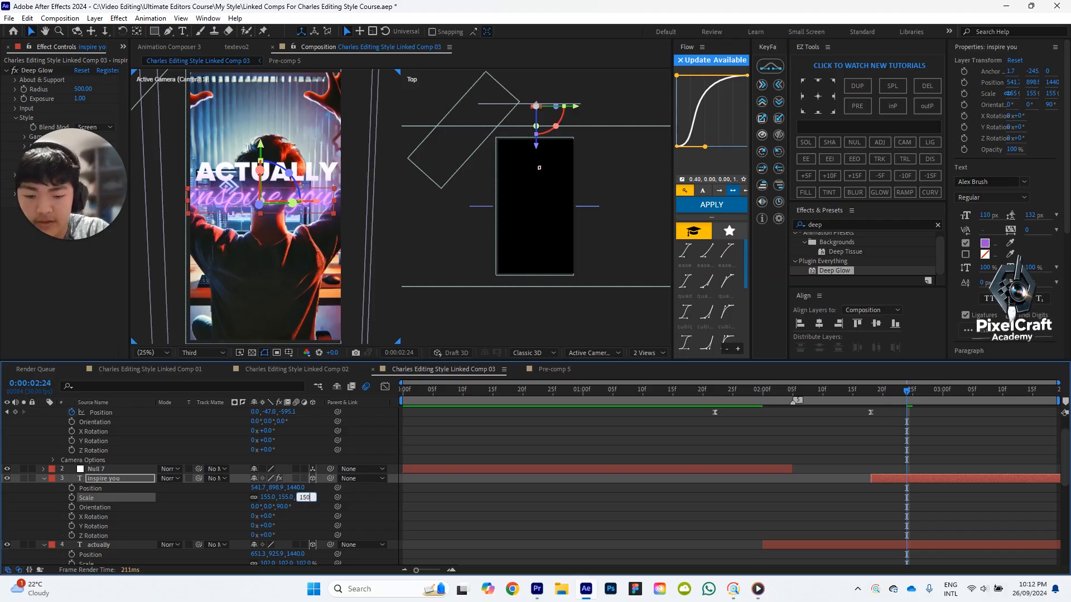
text(150)
key(Return)
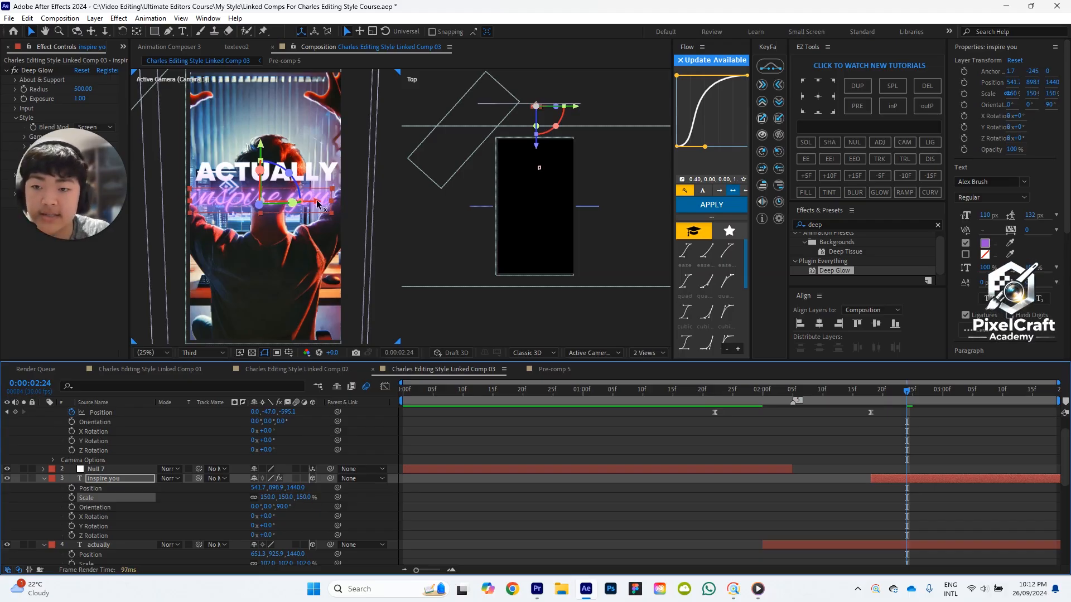
Move the "inspire you" text up against "actually", to a Position of about X 589, Y 910.5.
drag(317, 204, 320, 204)
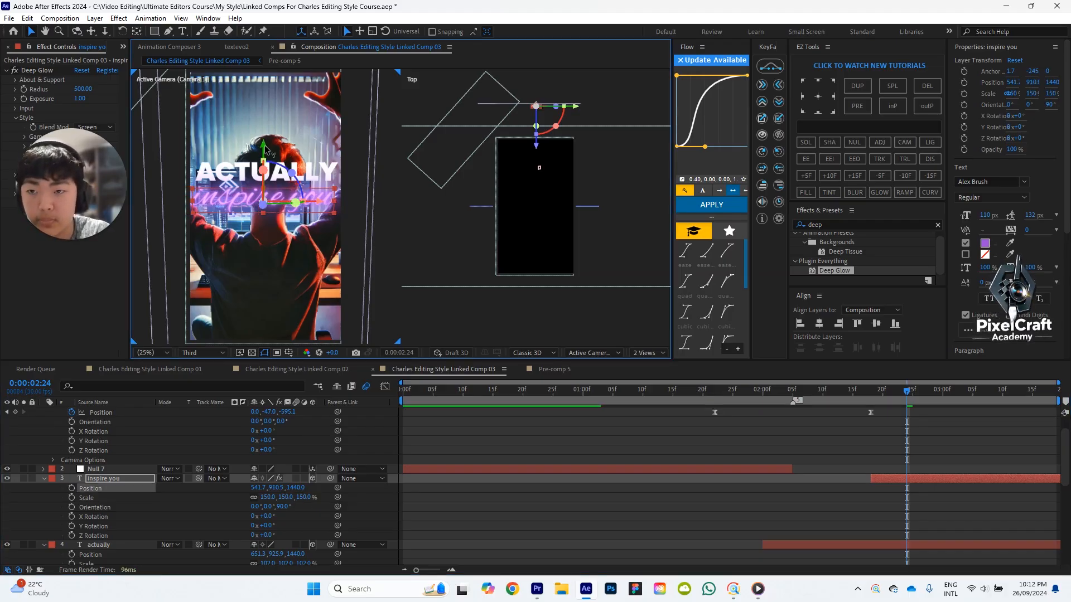
drag(265, 146, 270, 133)
click(500, 435)
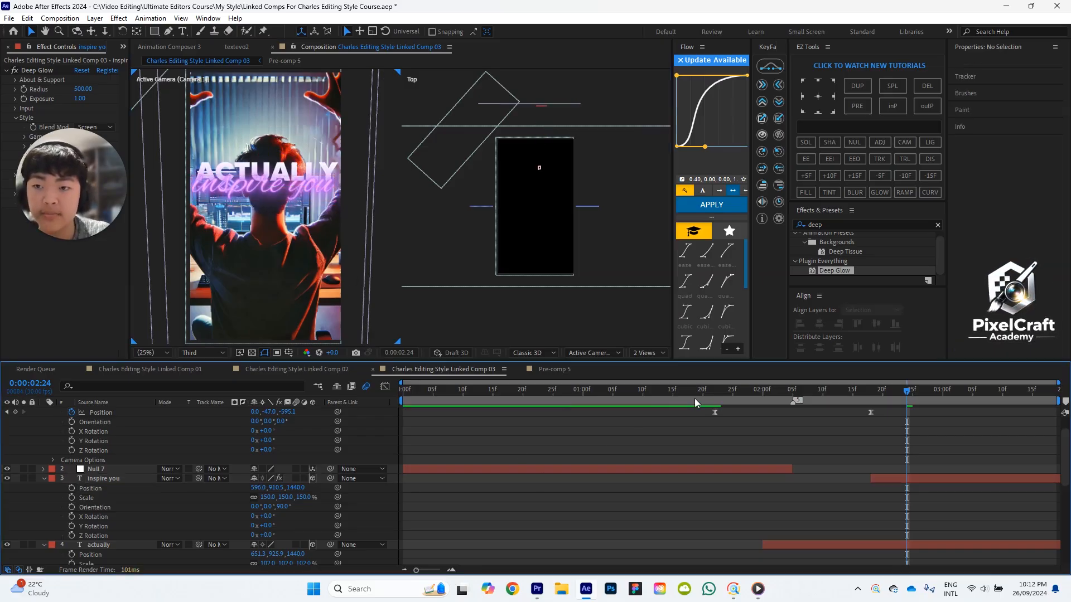
click(272, 178)
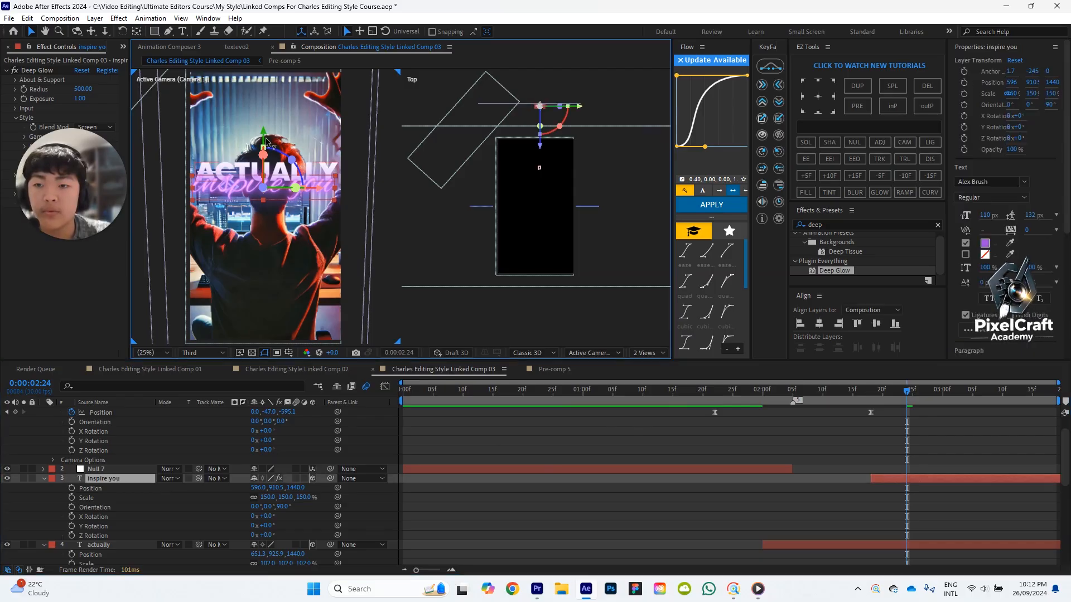
drag(267, 140, 267, 141)
click(582, 413)
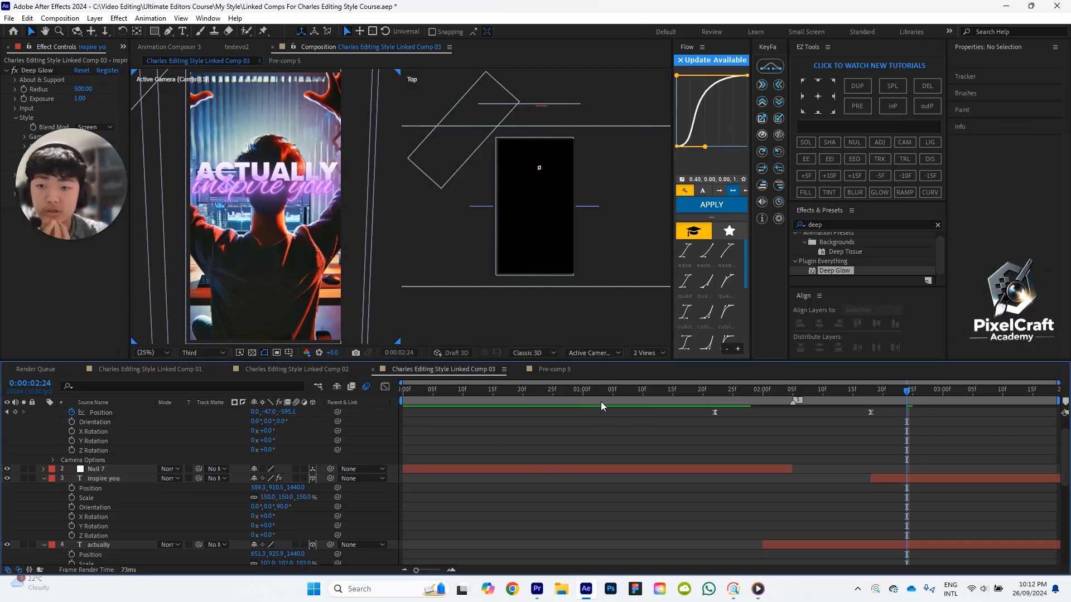
Nudge the "actually" text to a Y Position of about 919, judging it at 0:00:02:21.
click(325, 177)
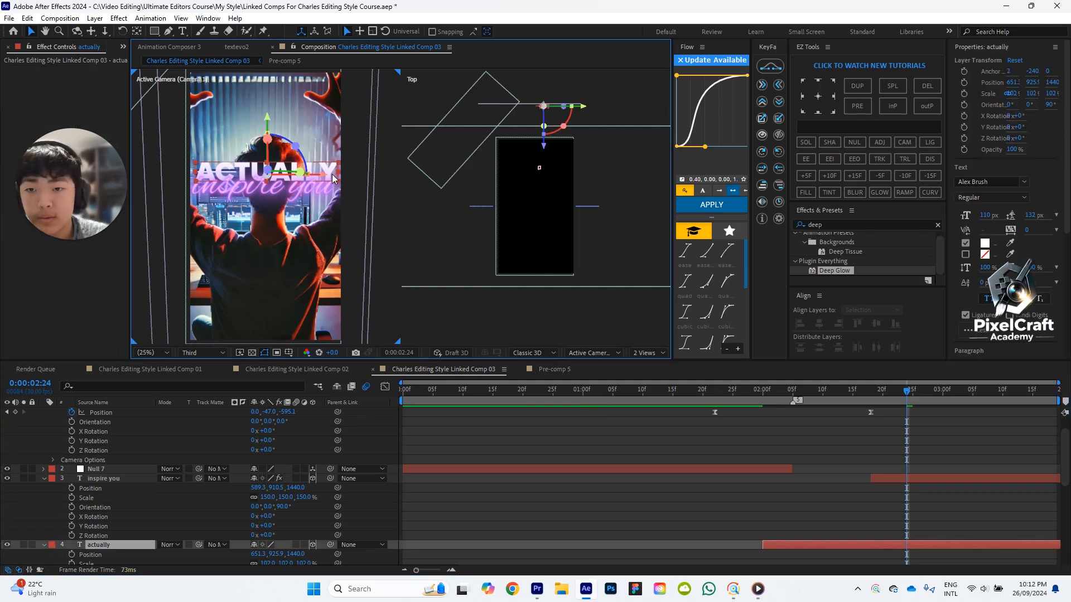
drag(325, 178, 344, 201)
click(607, 393)
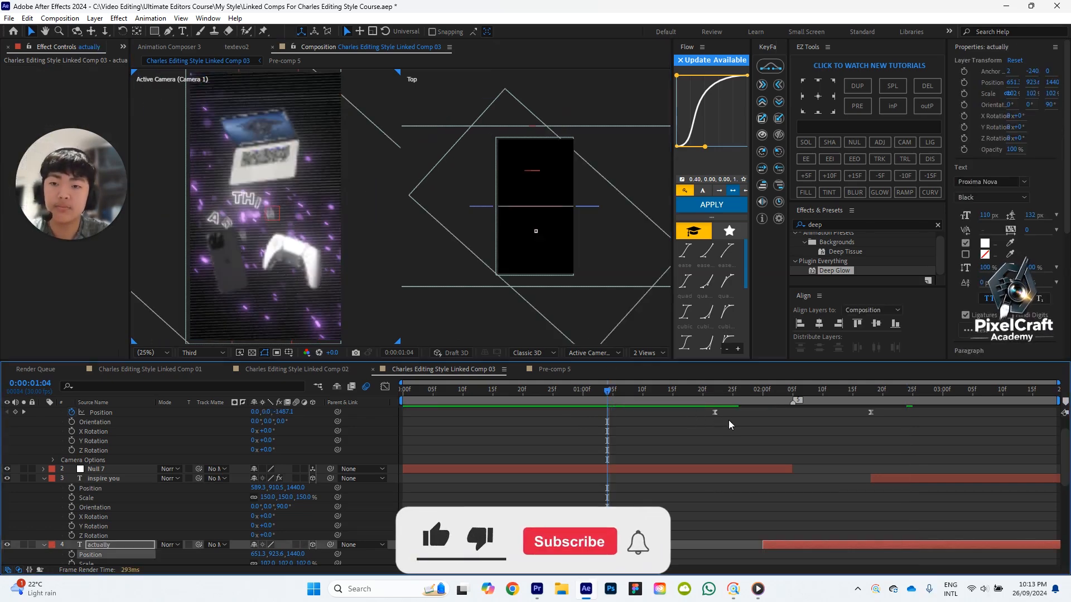
click(887, 393)
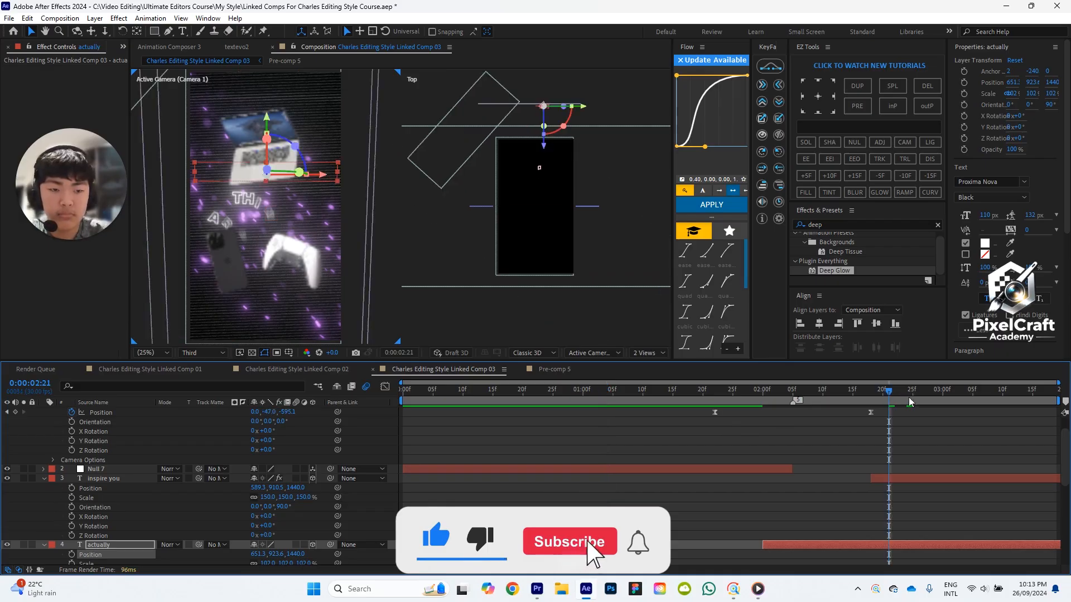
click(526, 442)
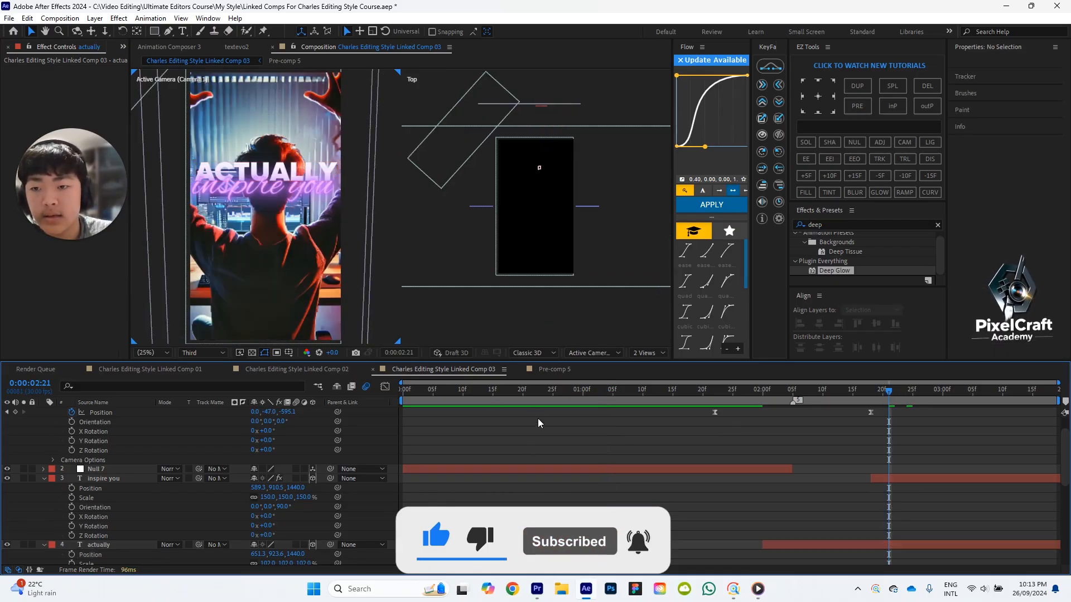
click(326, 178)
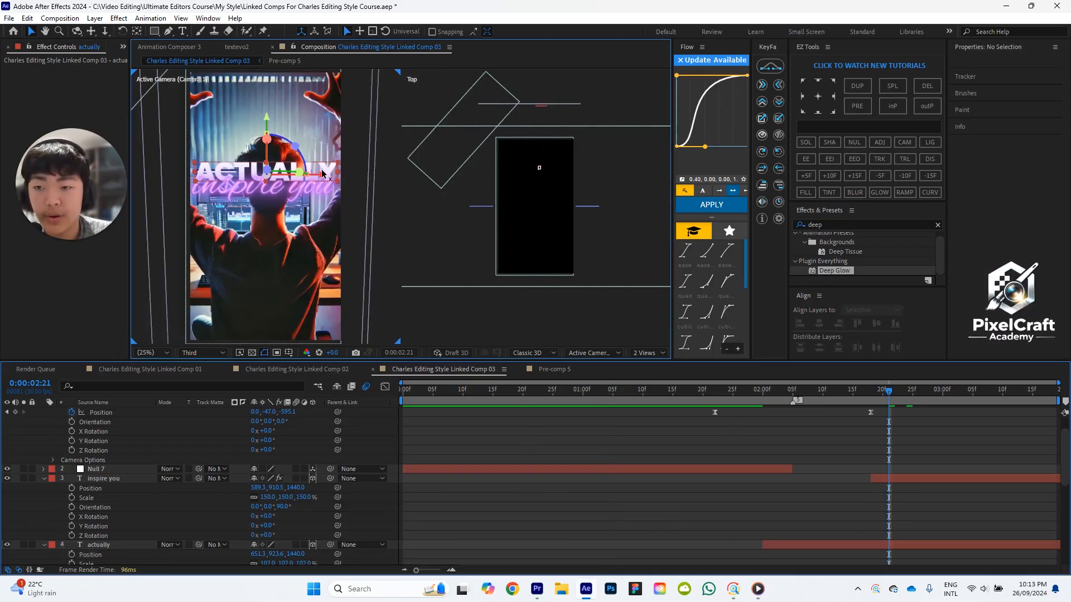
drag(327, 178, 324, 177)
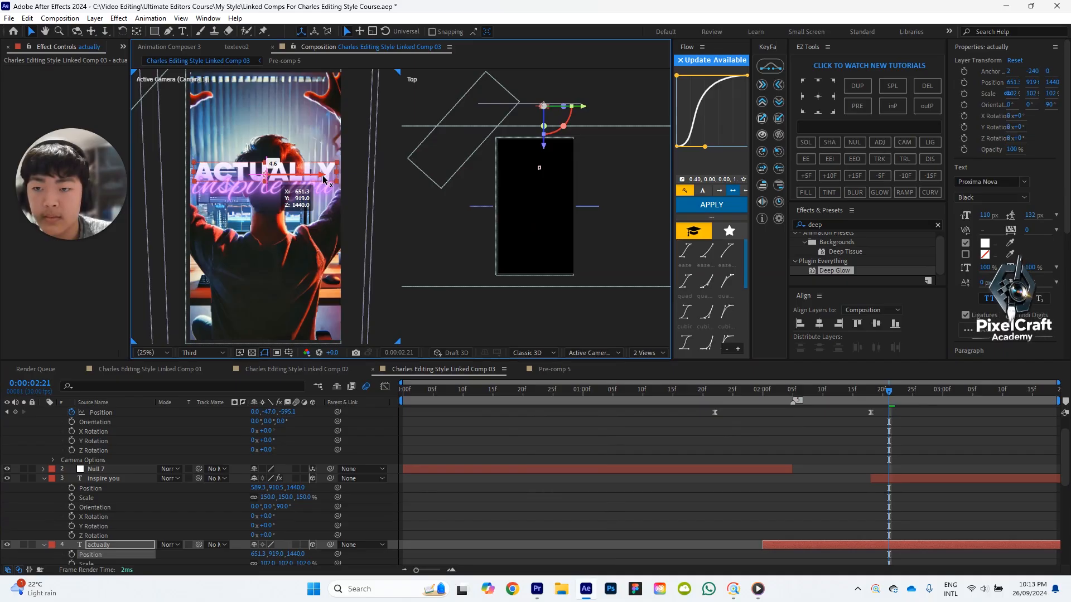
Scale both text layers down together, to 140% for "inspire you" and 92% for "actually".
shift+click(309, 193)
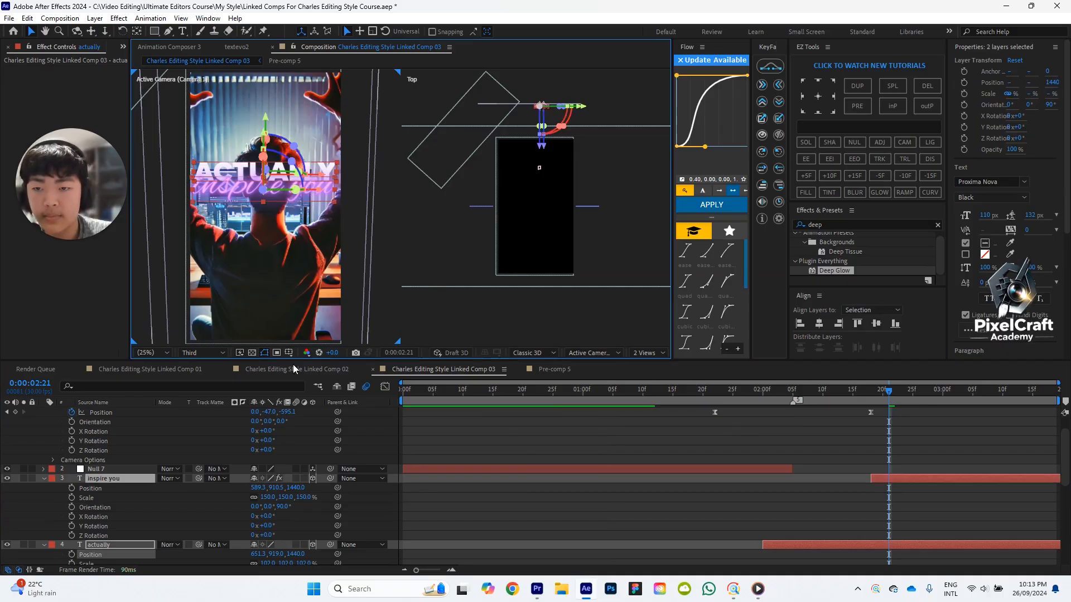
click(306, 497)
click(323, 511)
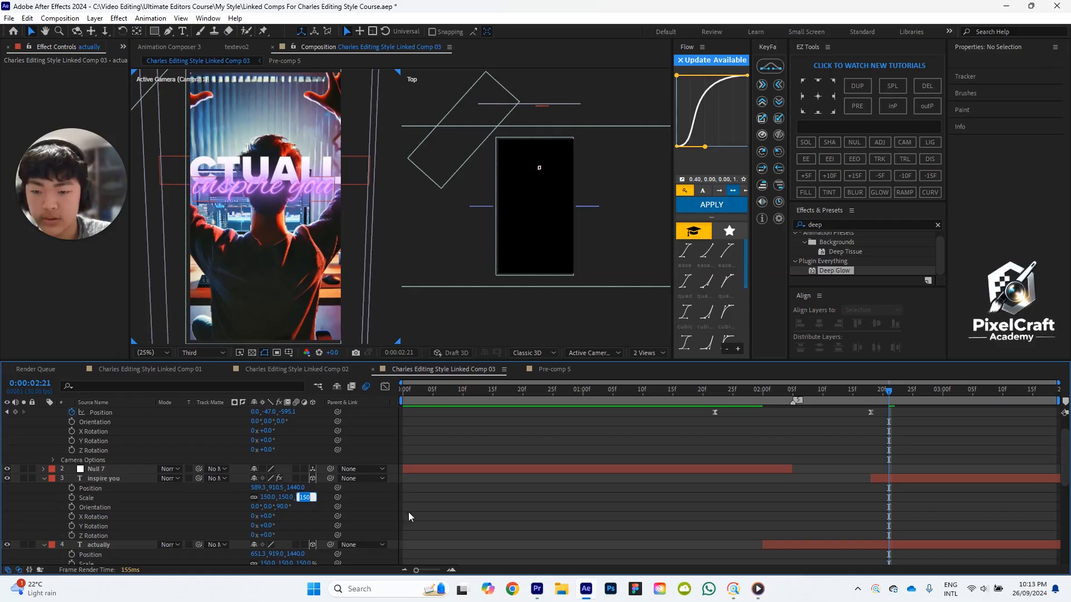
click(427, 508)
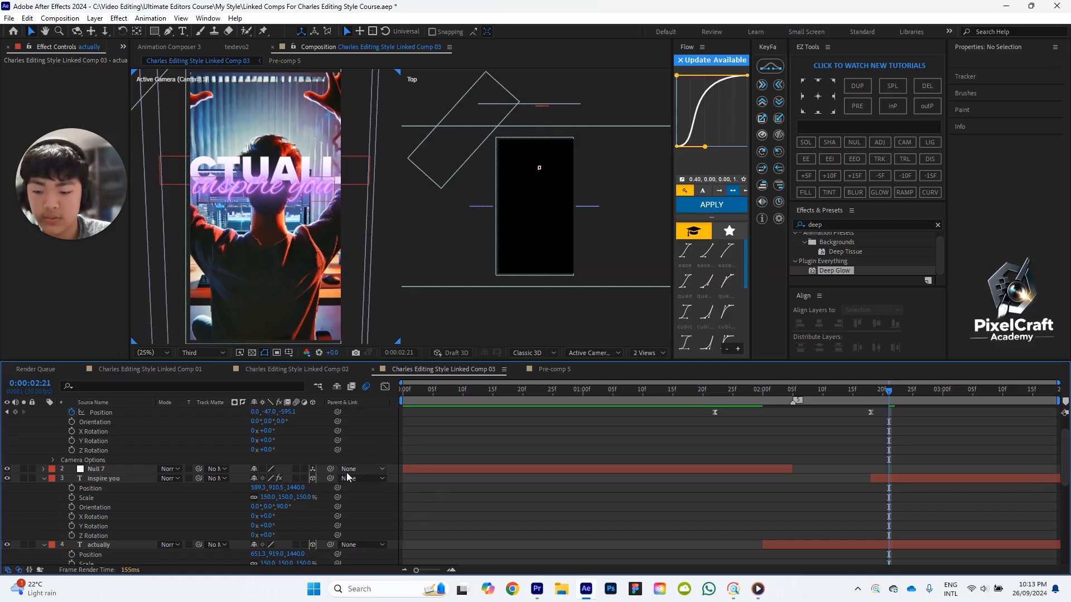
key(ctrl+z)
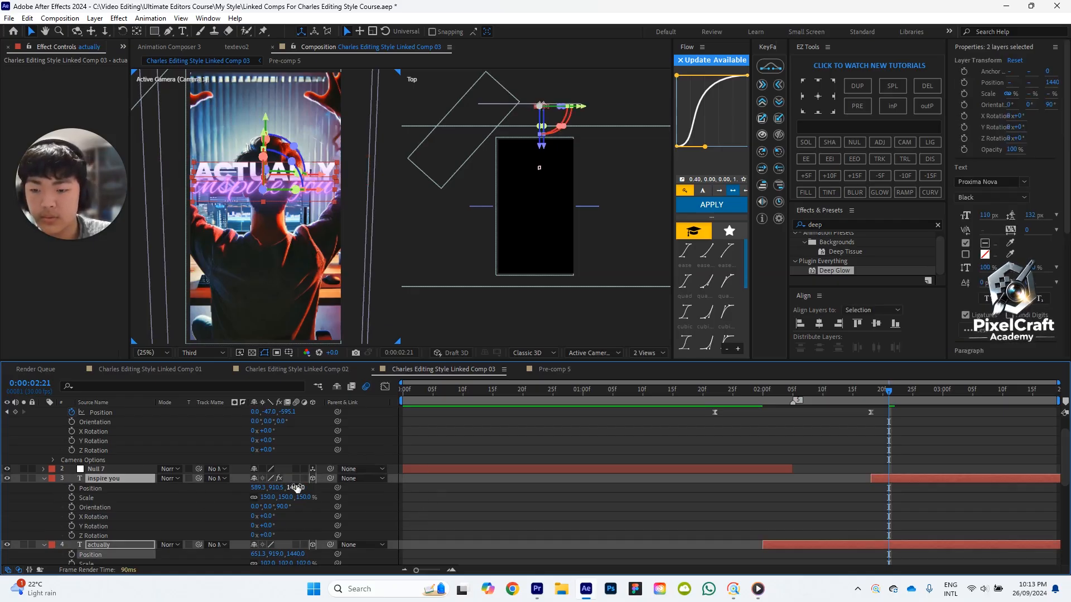
drag(304, 497, 299, 497)
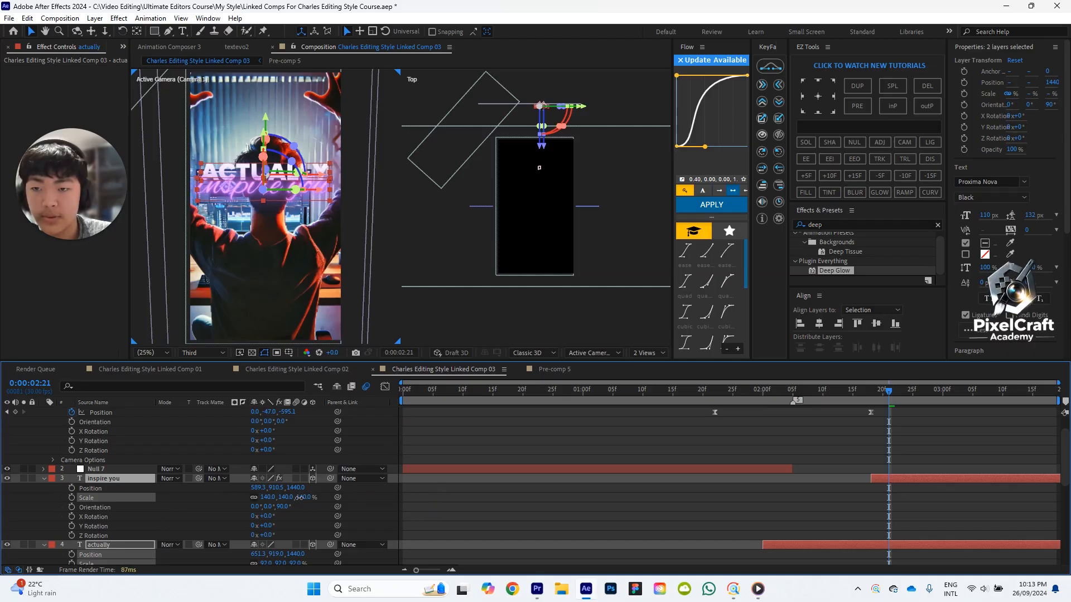
click(537, 480)
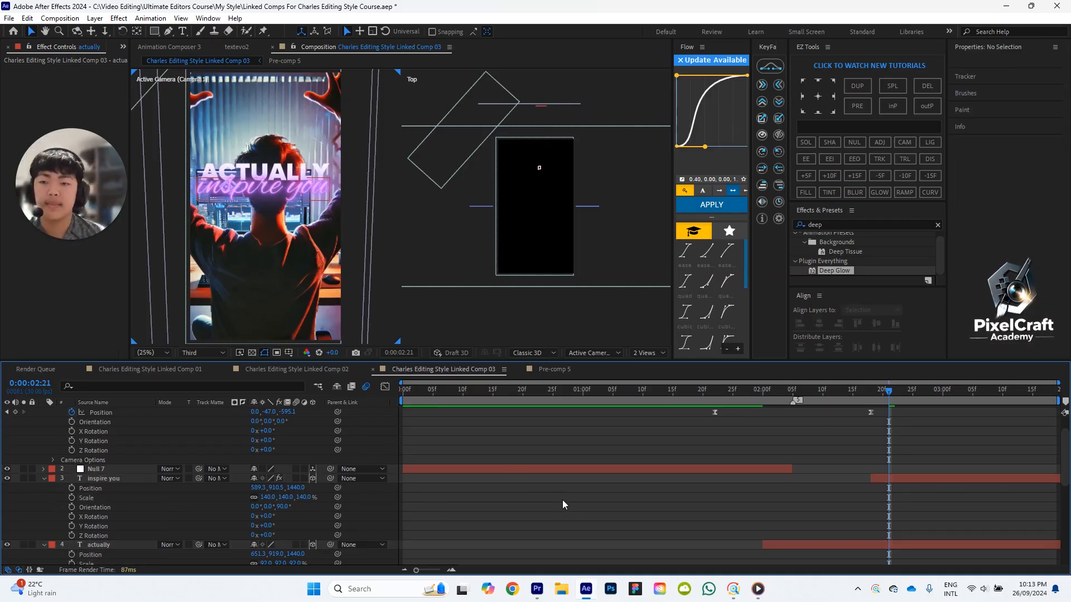
At 0:00:02:00, add an Opacity text animator to the "actually" text and set its opacity to 0%.
drag(894, 399, 768, 402)
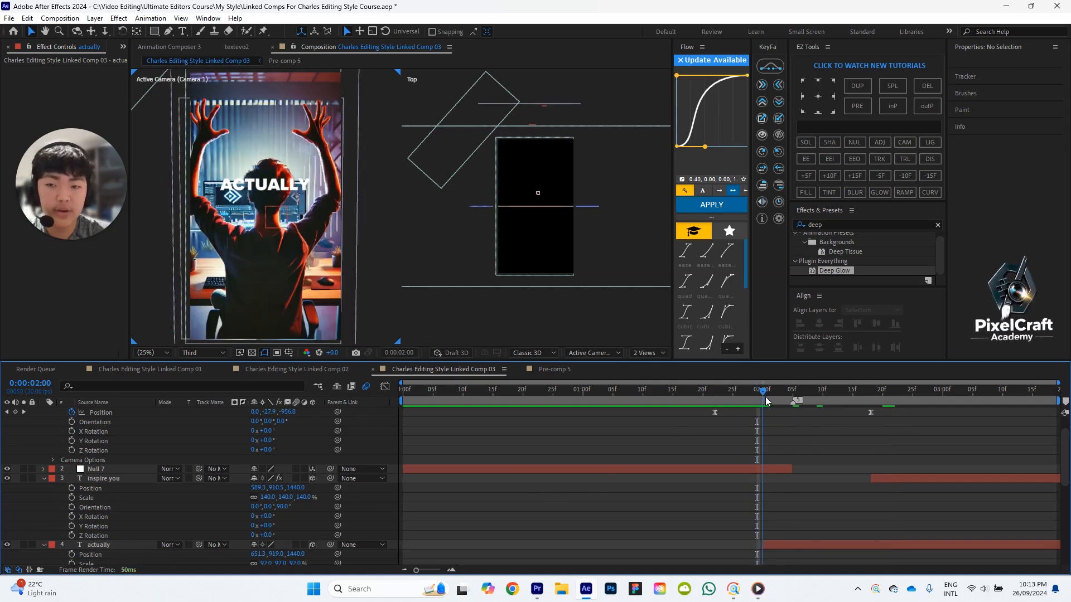
click(776, 544)
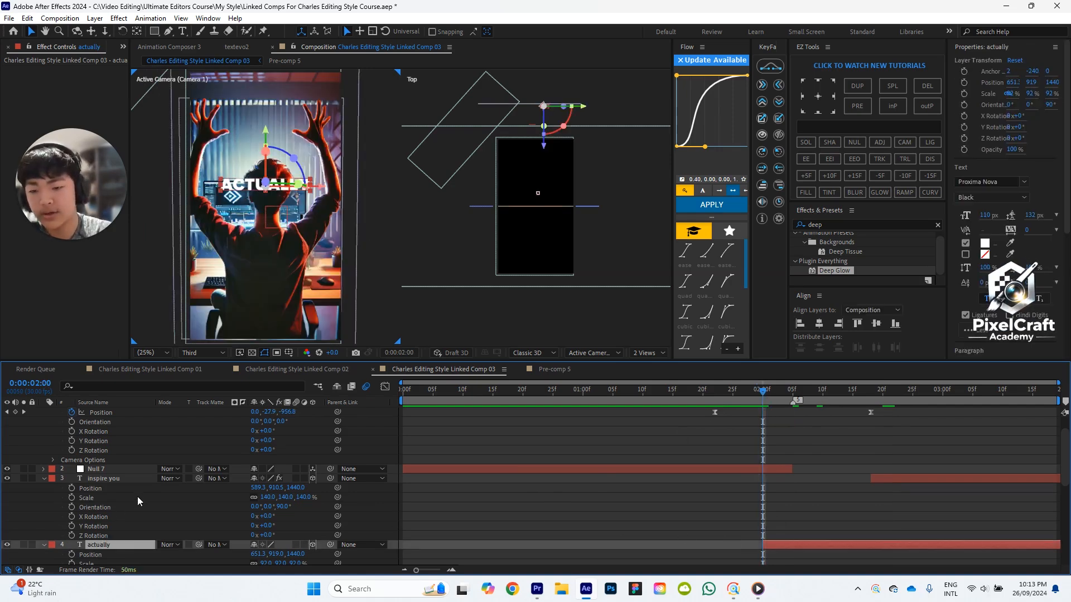
scroll(137, 496, down, 4)
click(44, 431)
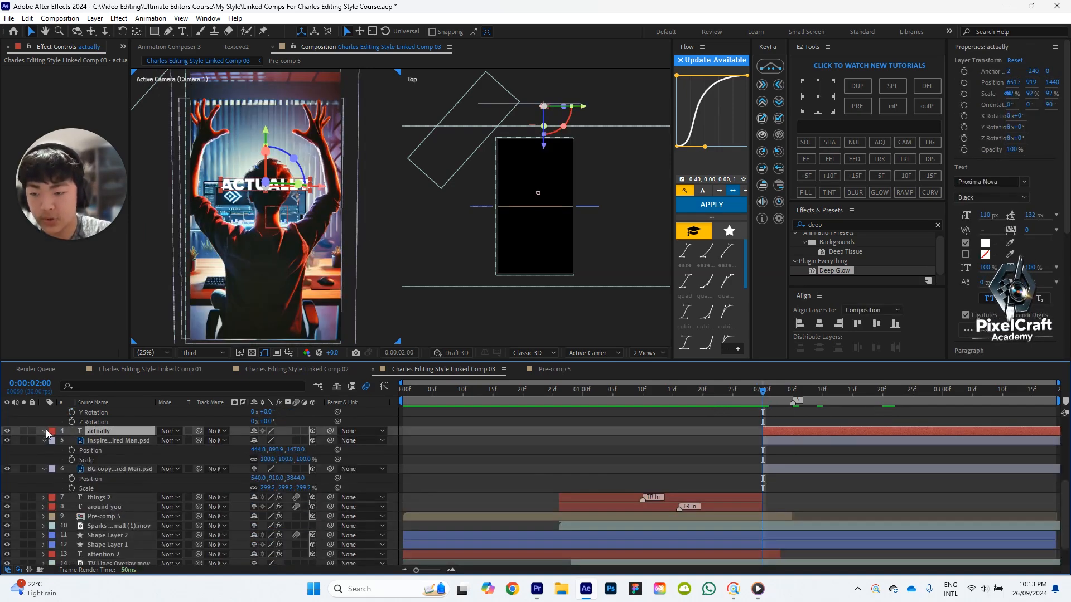
click(45, 431)
click(316, 440)
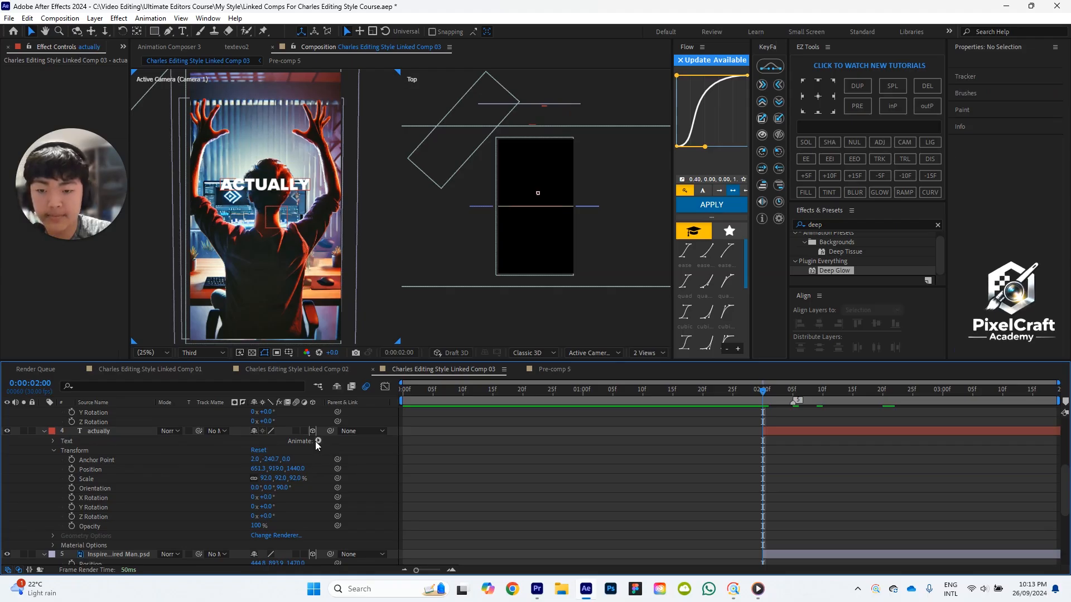
click(318, 441)
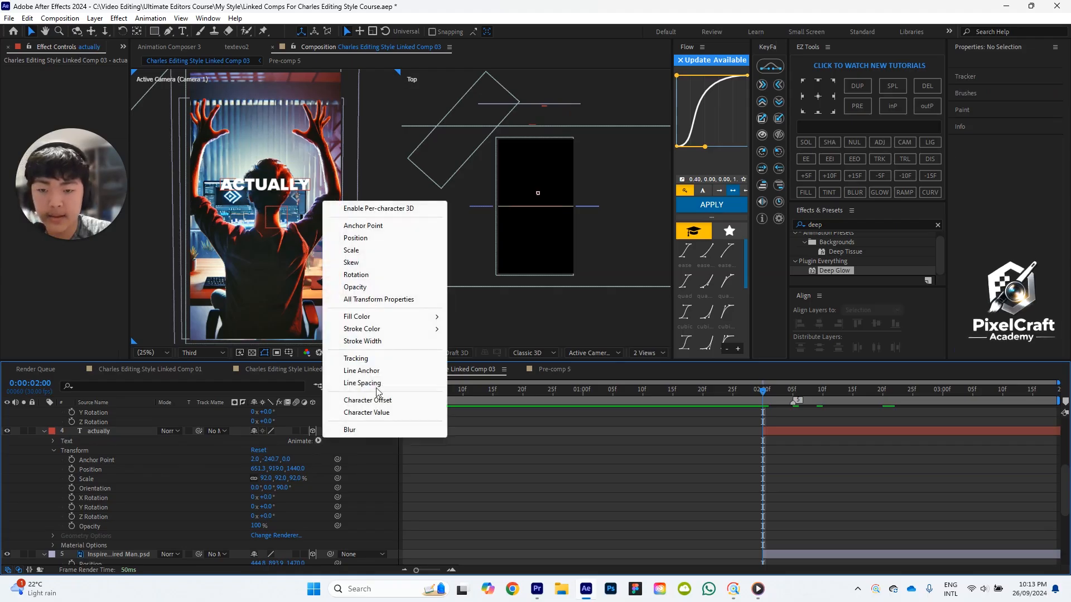
click(373, 287)
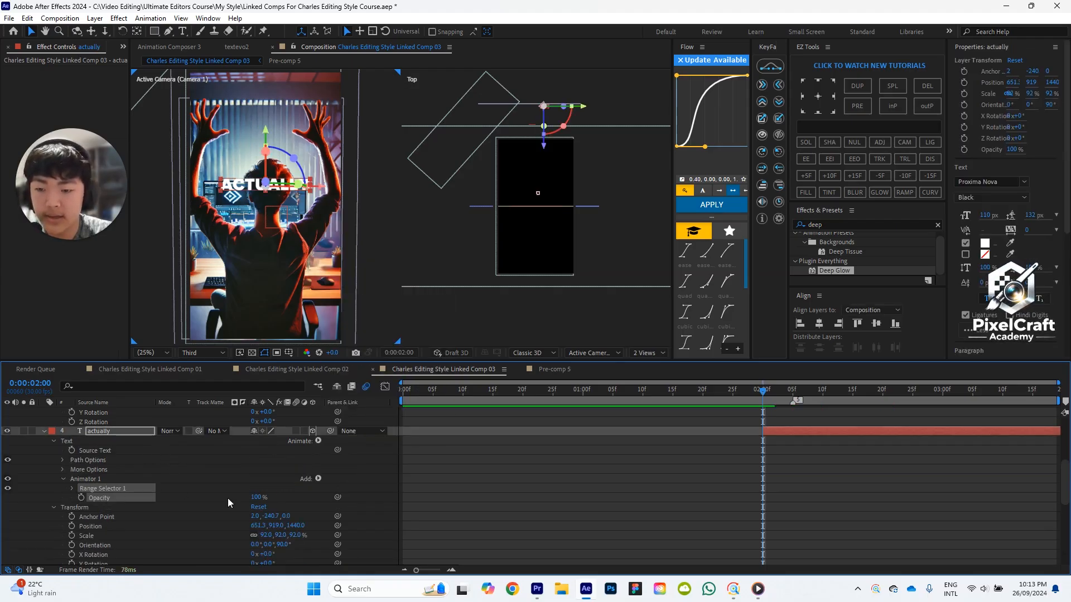
drag(256, 497, 252, 497)
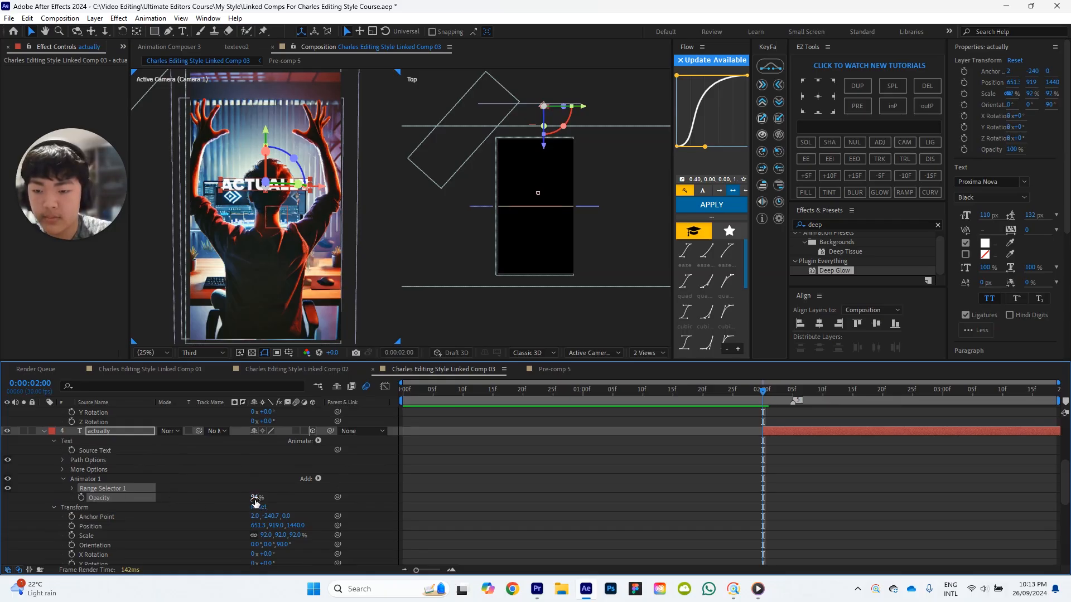
click(254, 498)
key(Return)
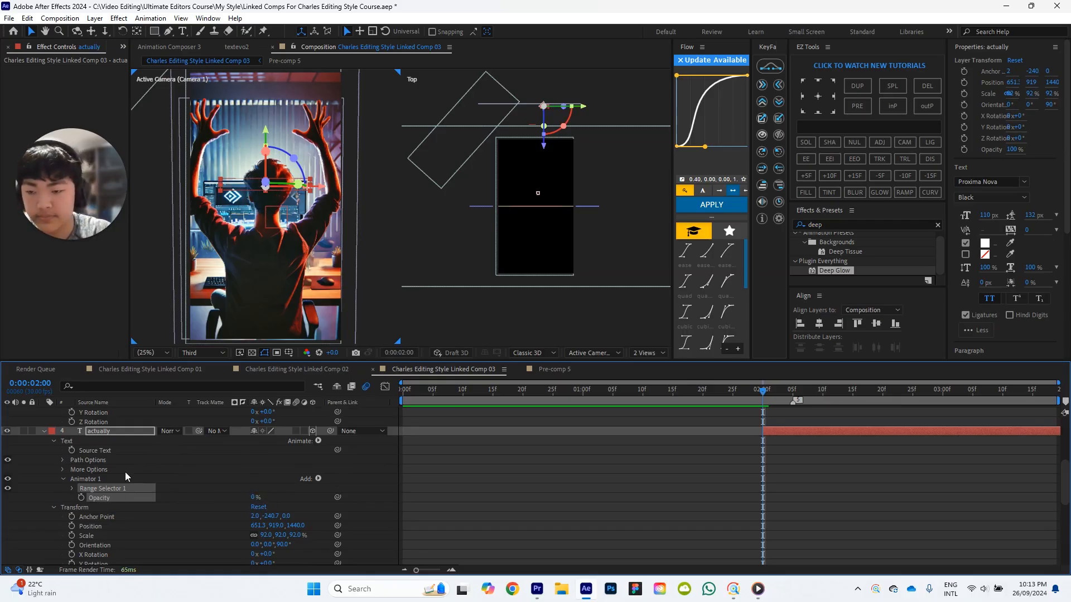
Keyframe the "actually" text's Range Selector Start from 0% at 0:00:02:00 to 100% at 0:00:02:12.
click(72, 488)
click(91, 497)
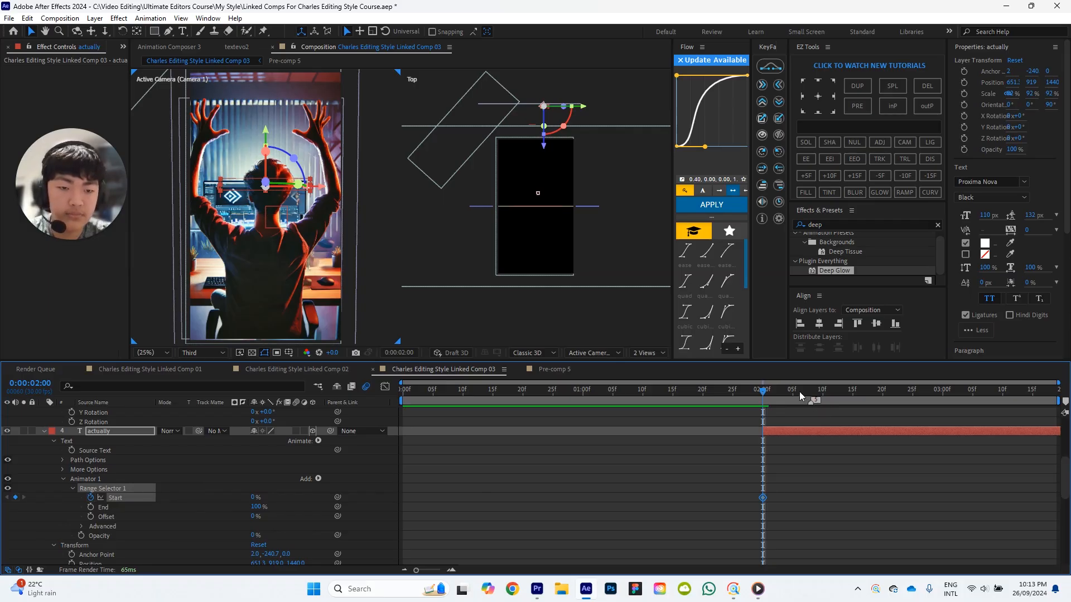
drag(806, 389, 834, 399)
scroll(835, 412, up, 3)
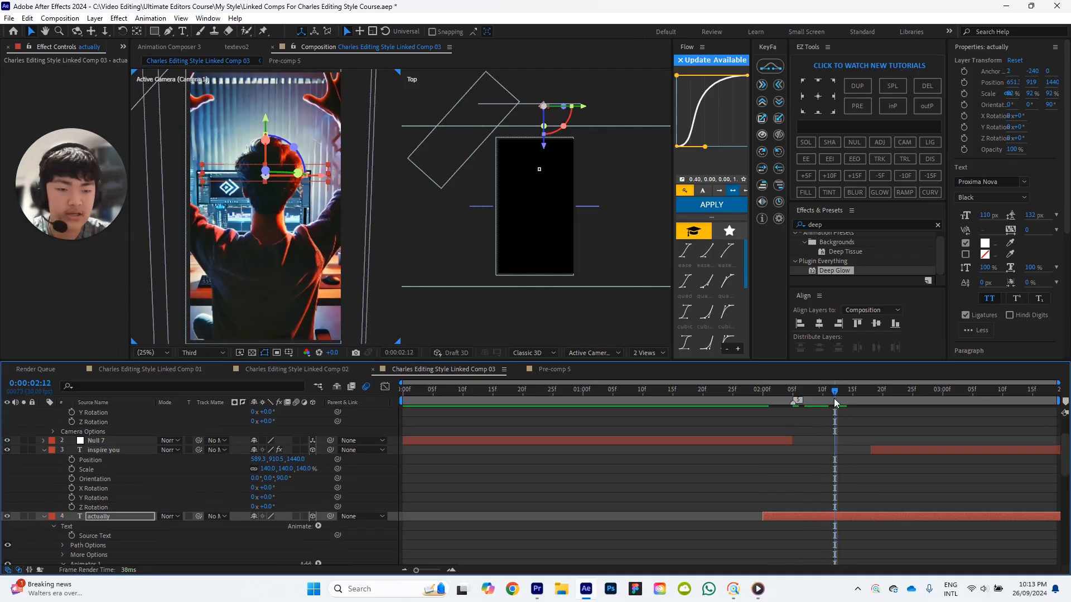
scroll(858, 441, down, 1)
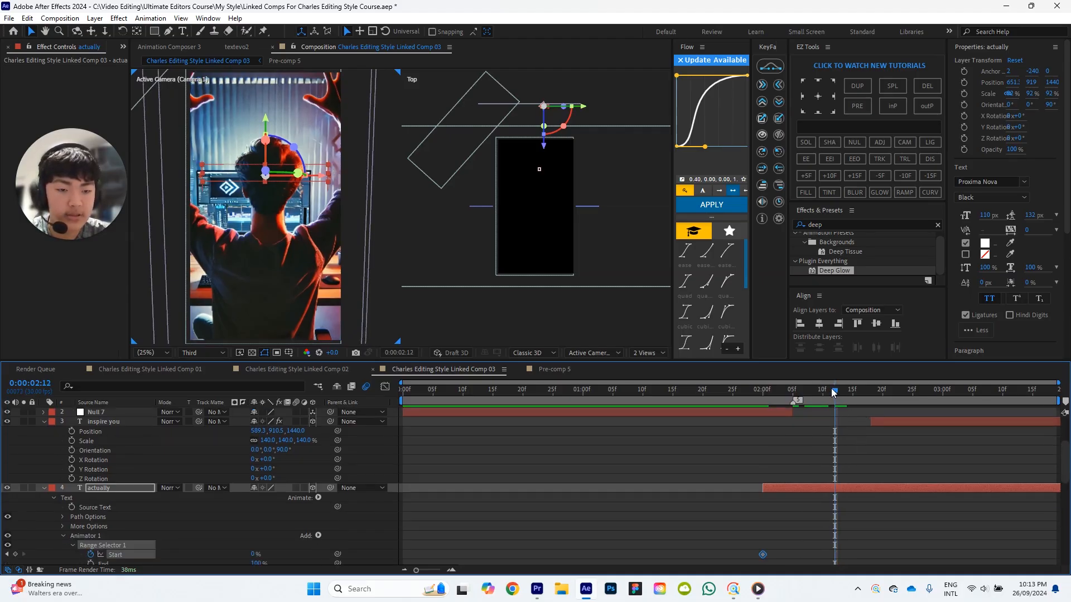
scroll(150, 514, down, 2)
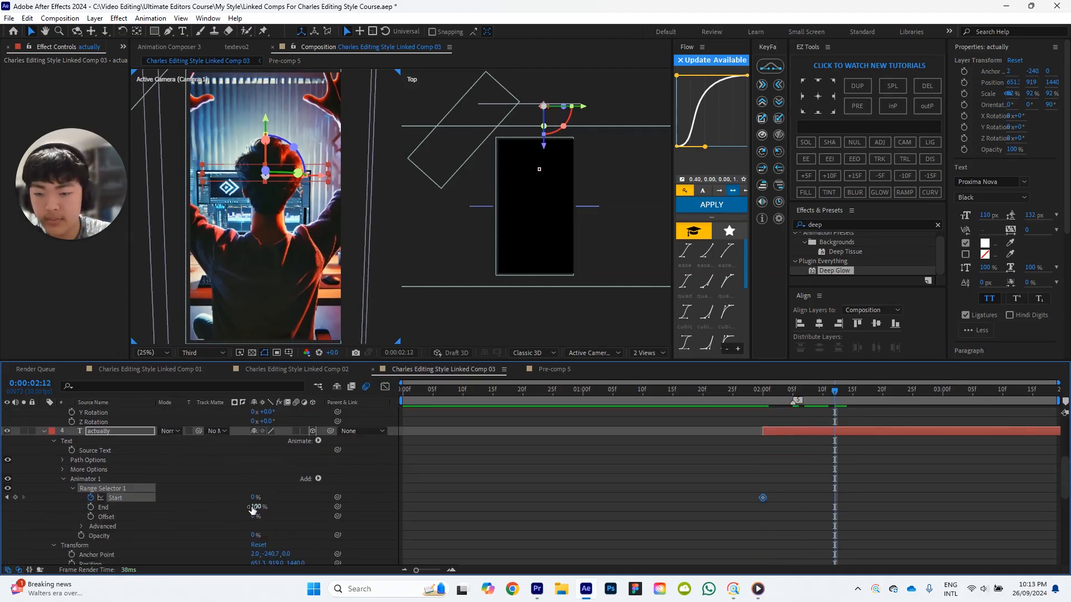
drag(255, 499, 307, 498)
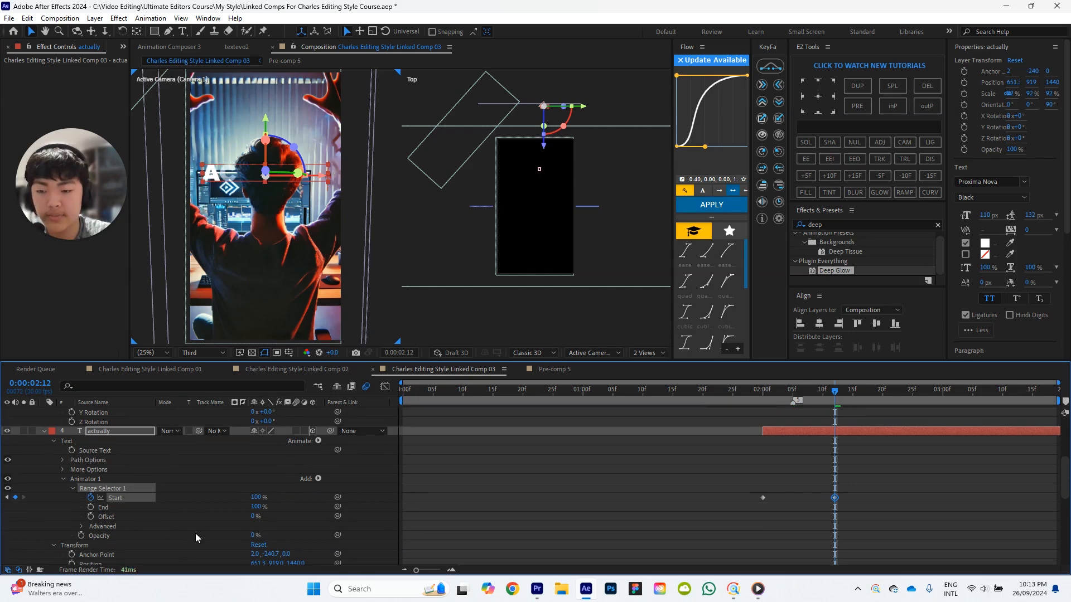
Turn on Randomize Order in the advanced options of the "actually" text's range selector.
click(82, 527)
scroll(143, 518, down, 2)
scroll(143, 518, down, 1)
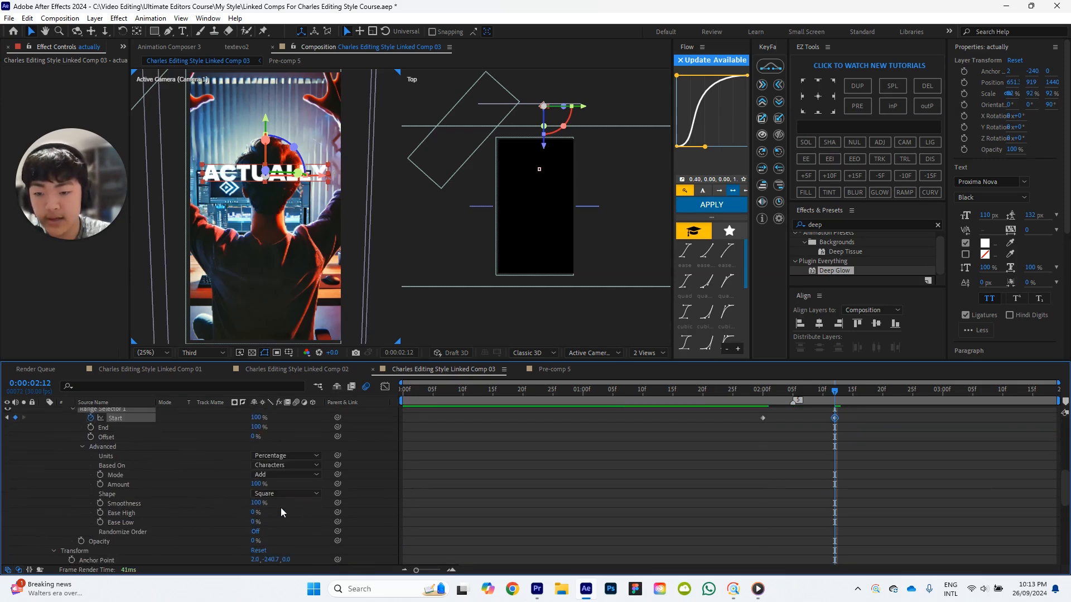
click(256, 531)
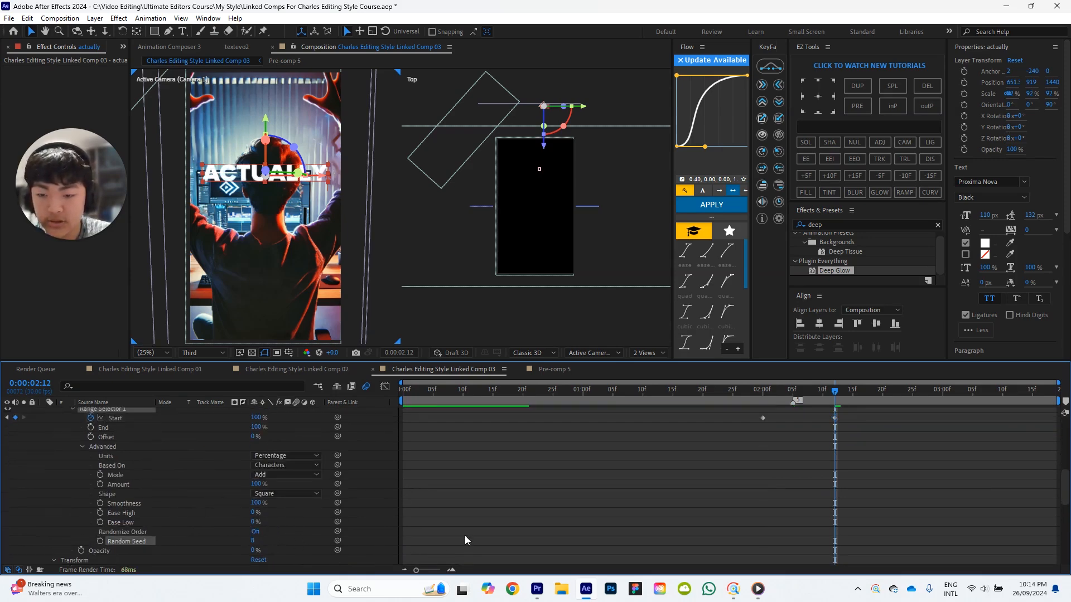
Easy-ease both Start keyframes of the "actually" text and check the reveal between 0:00:02:00 and 0:00:02:13.
click(604, 490)
scroll(604, 490, up, 3)
drag(878, 530, 726, 485)
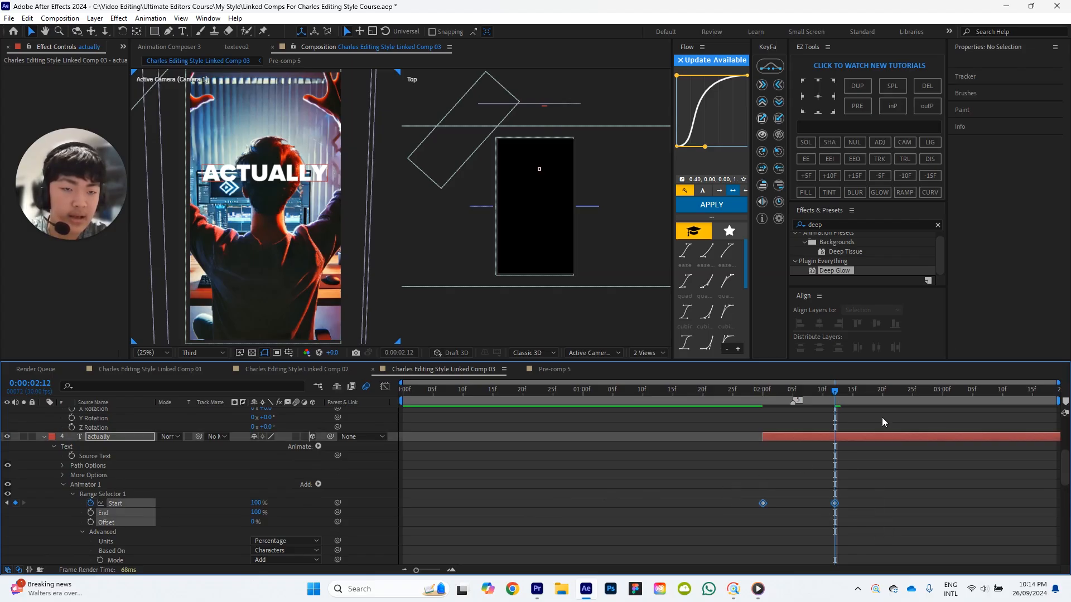
click(807, 162)
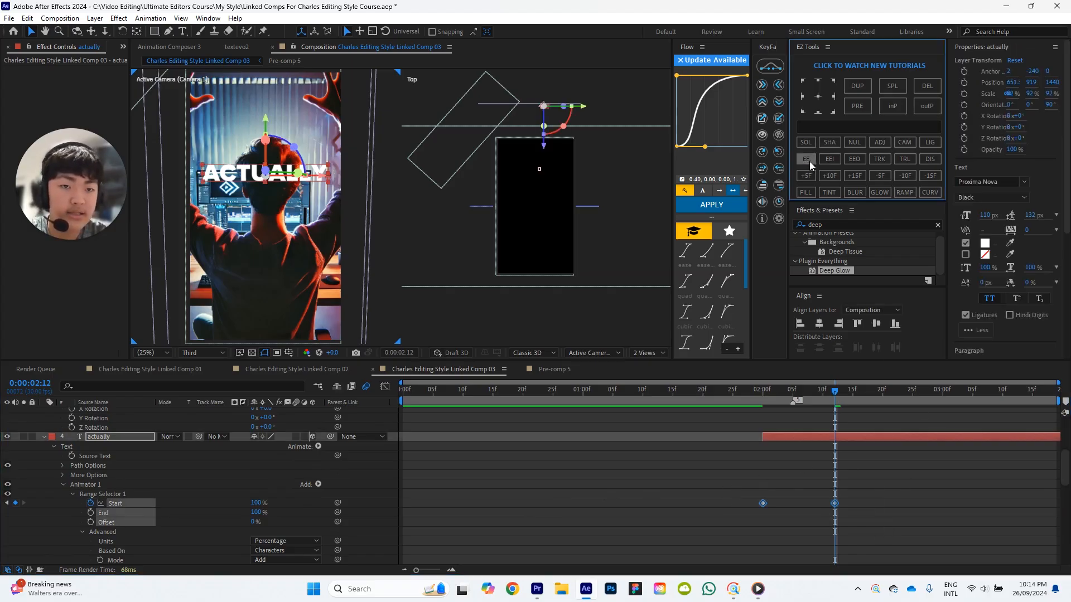
click(895, 463)
drag(822, 390, 768, 392)
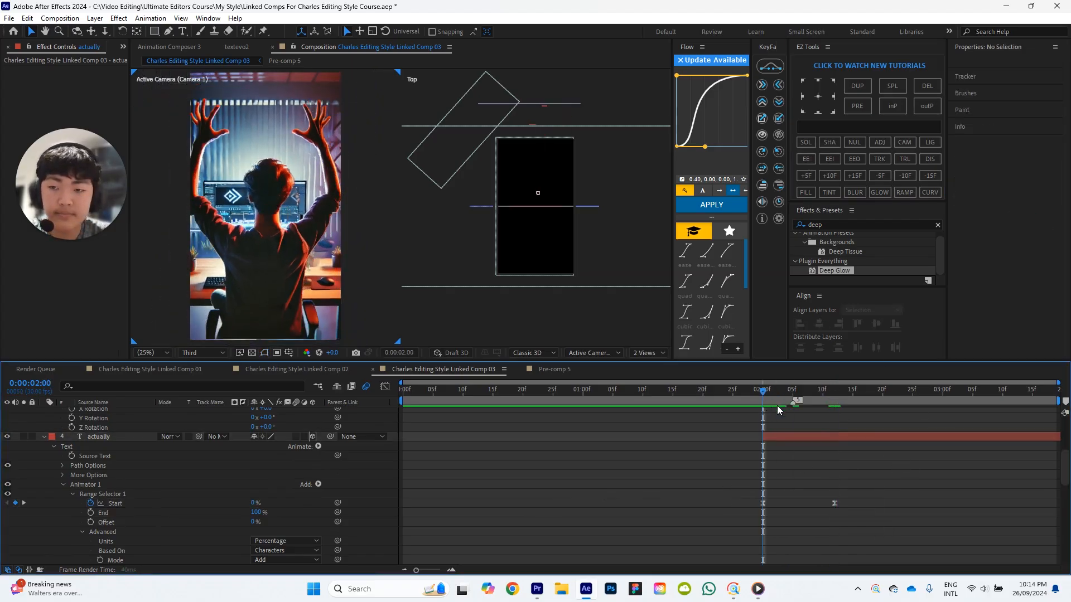
click(867, 389)
click(840, 392)
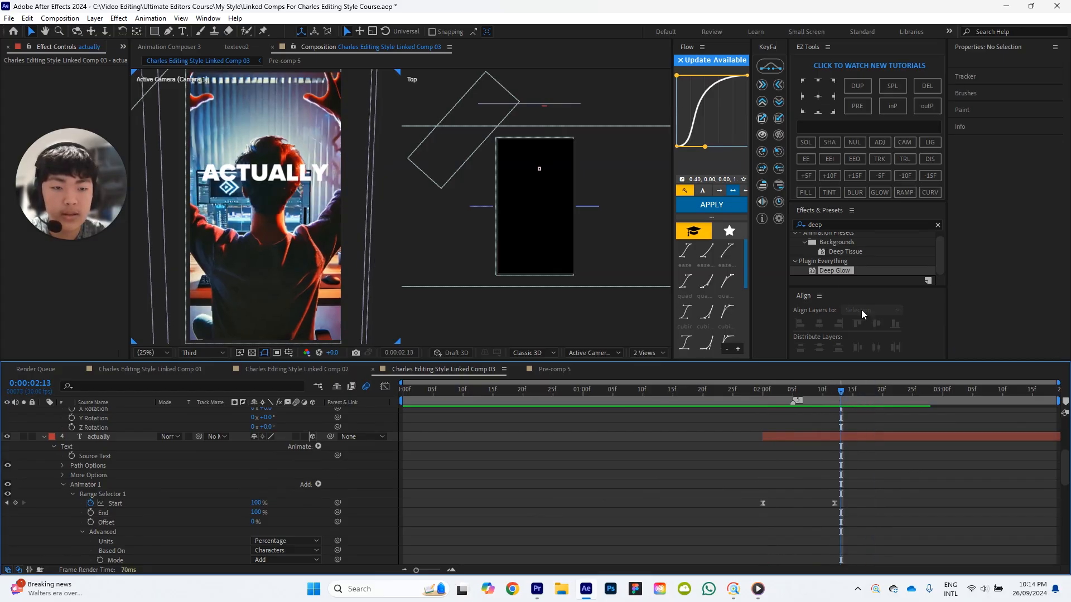
Apply Deep Glow to the "actually" text and set its Exposure to 0.3.
drag(836, 270, 440, 436)
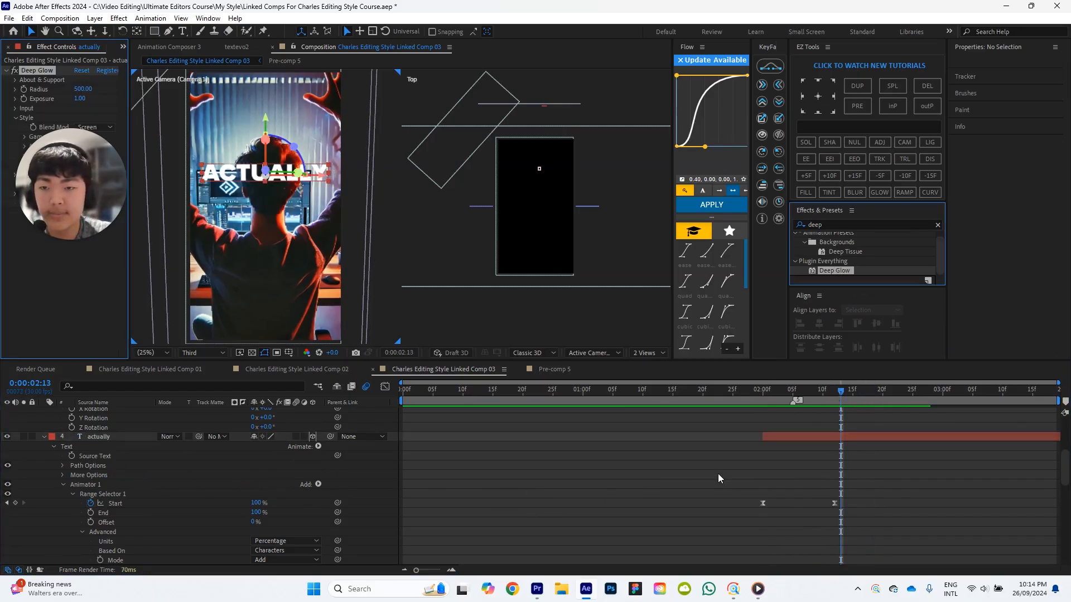
click(82, 99)
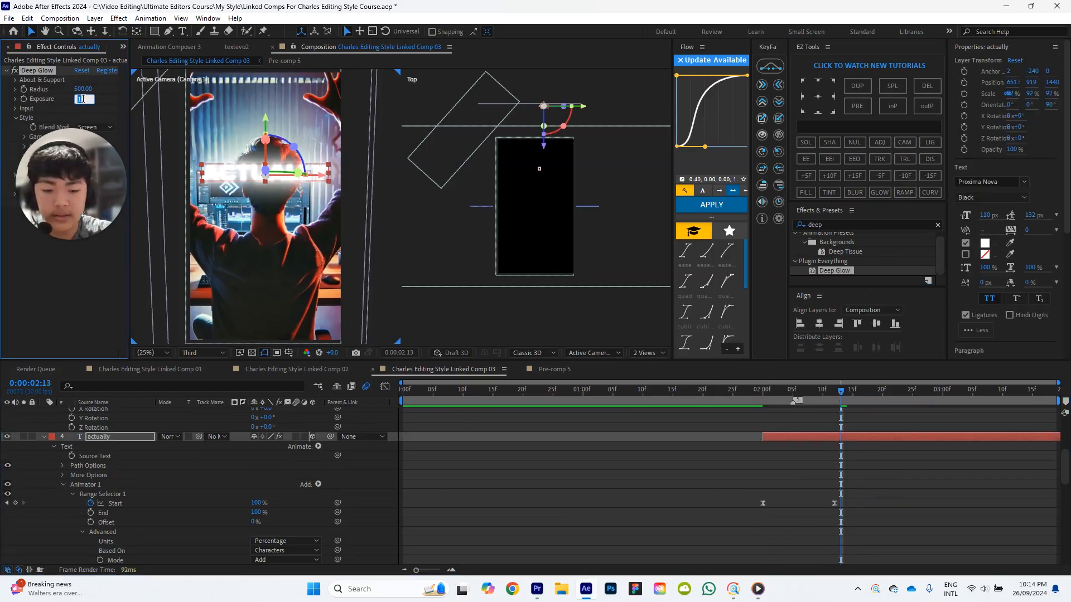
text(0.5)
key(Return)
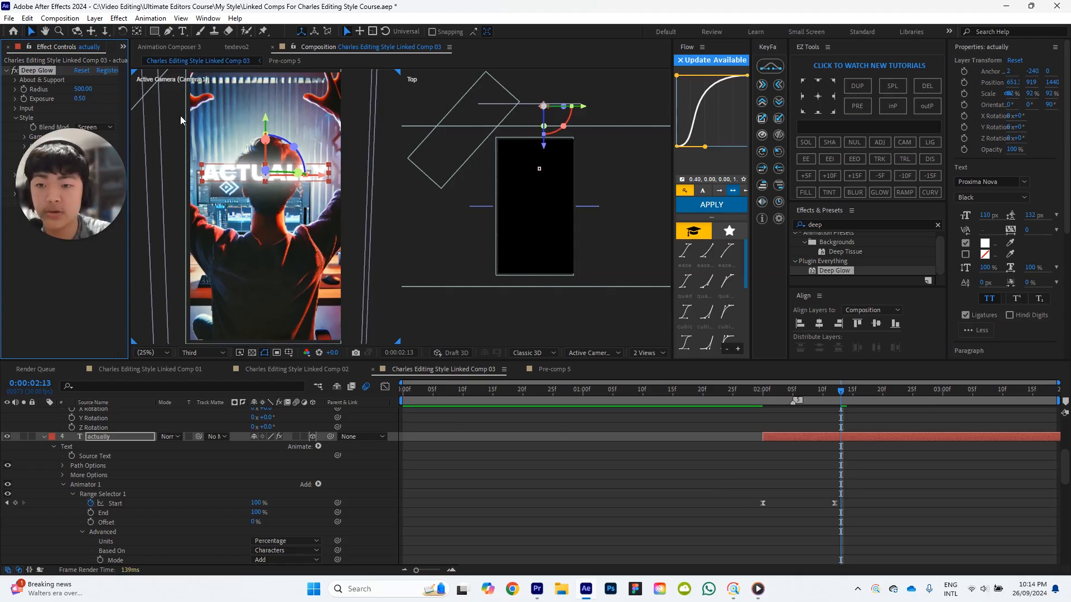
click(217, 114)
click(79, 99)
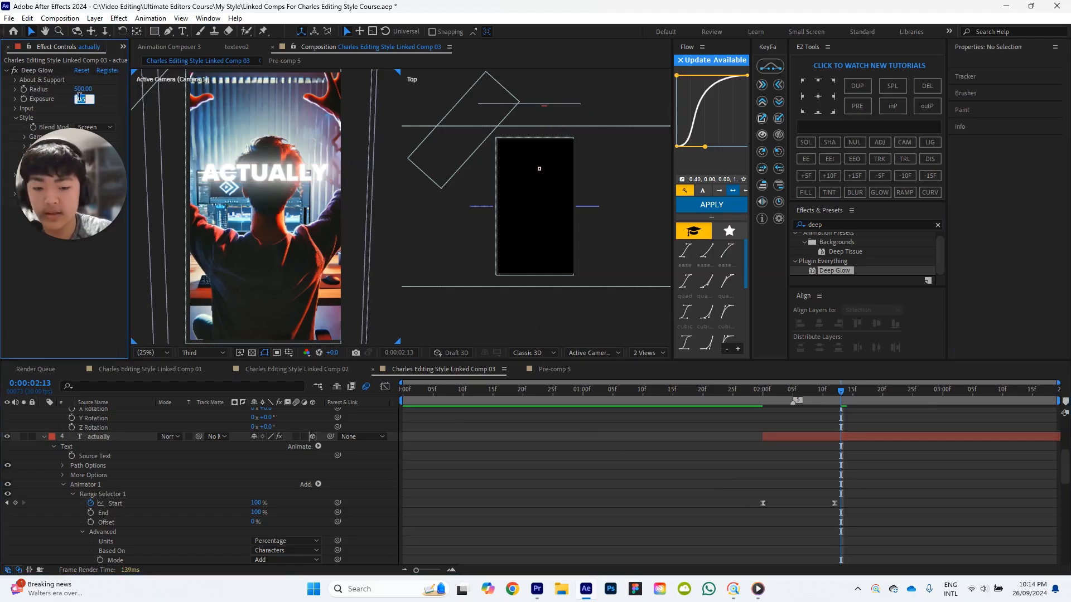
text(0.3)
key(Return)
click(695, 457)
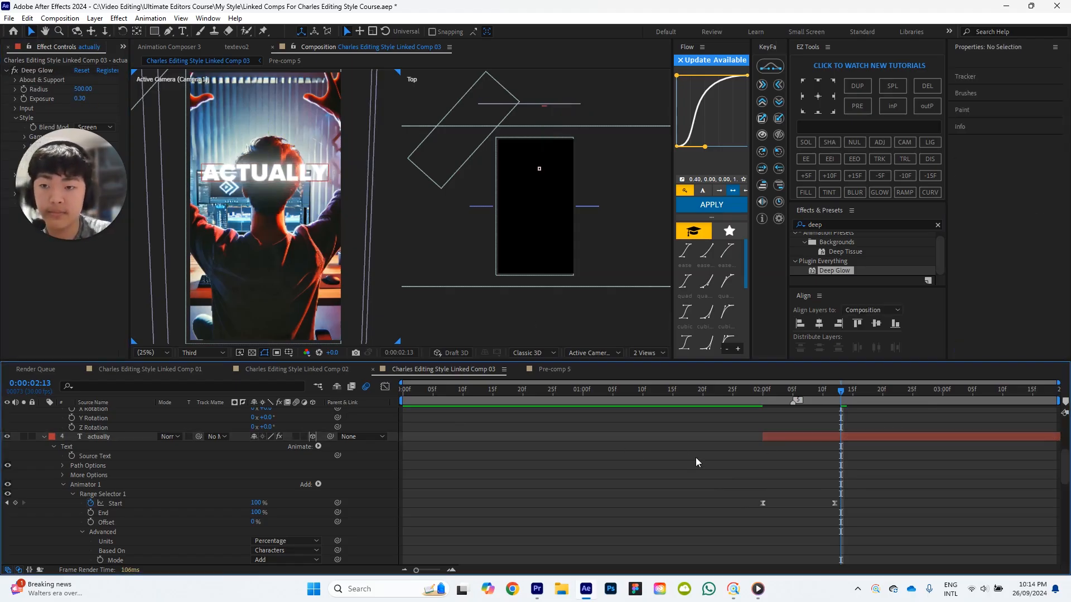
Try a Deep Glow Radius of 100 on the "actually" text, and settle on 343.
click(84, 89)
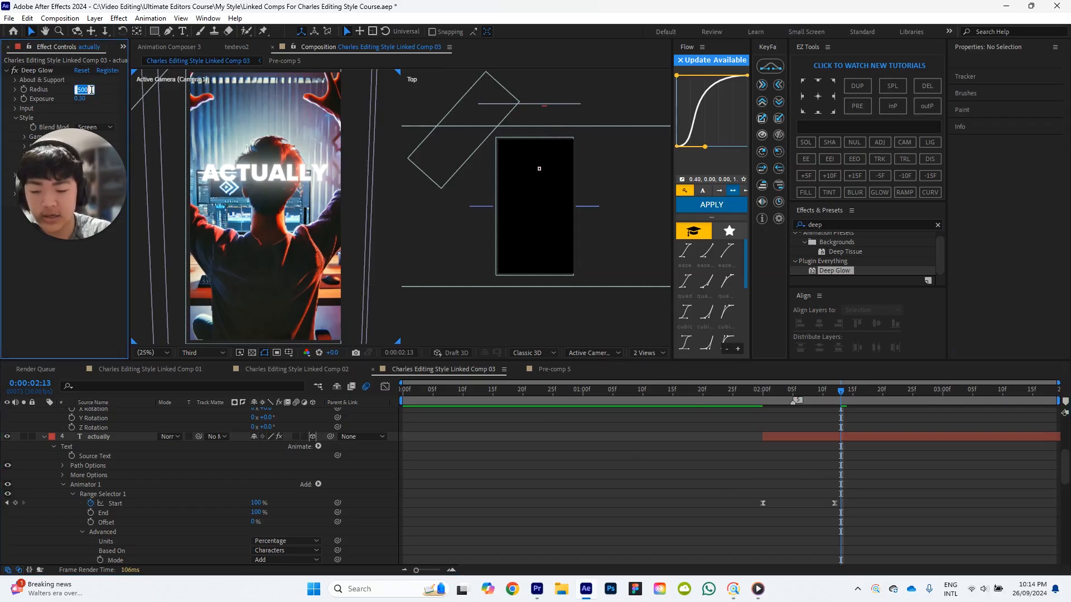
text(100)
key(Return)
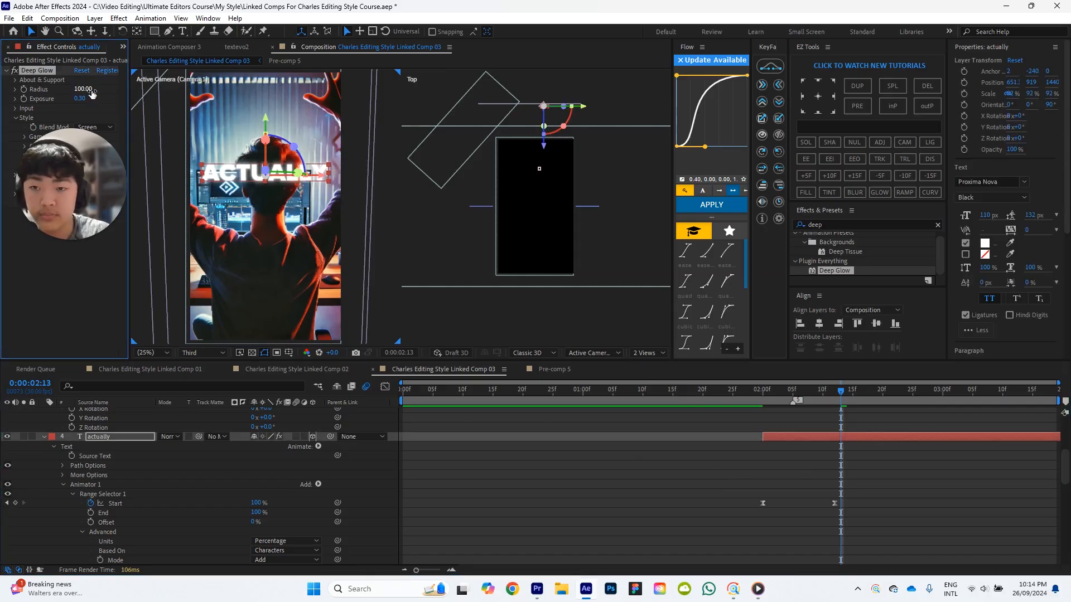
click(706, 445)
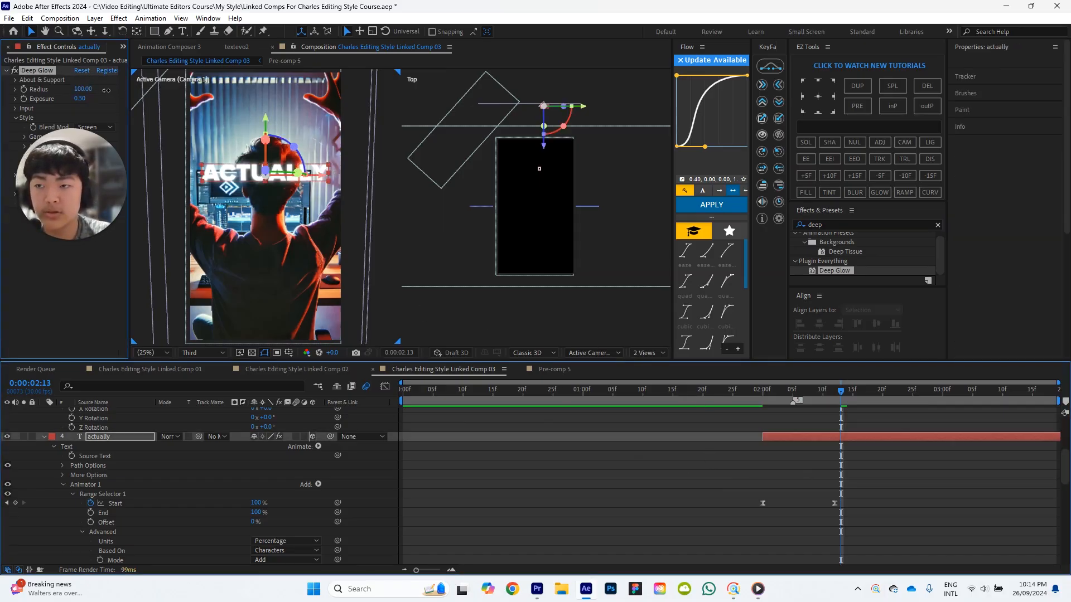
drag(84, 89, 219, 89)
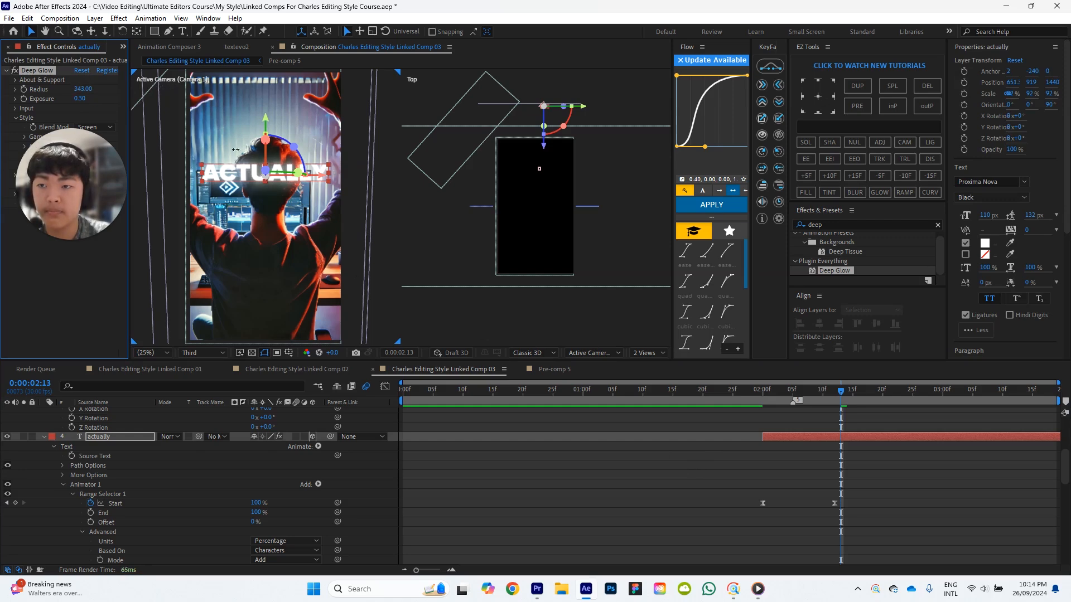
click(636, 453)
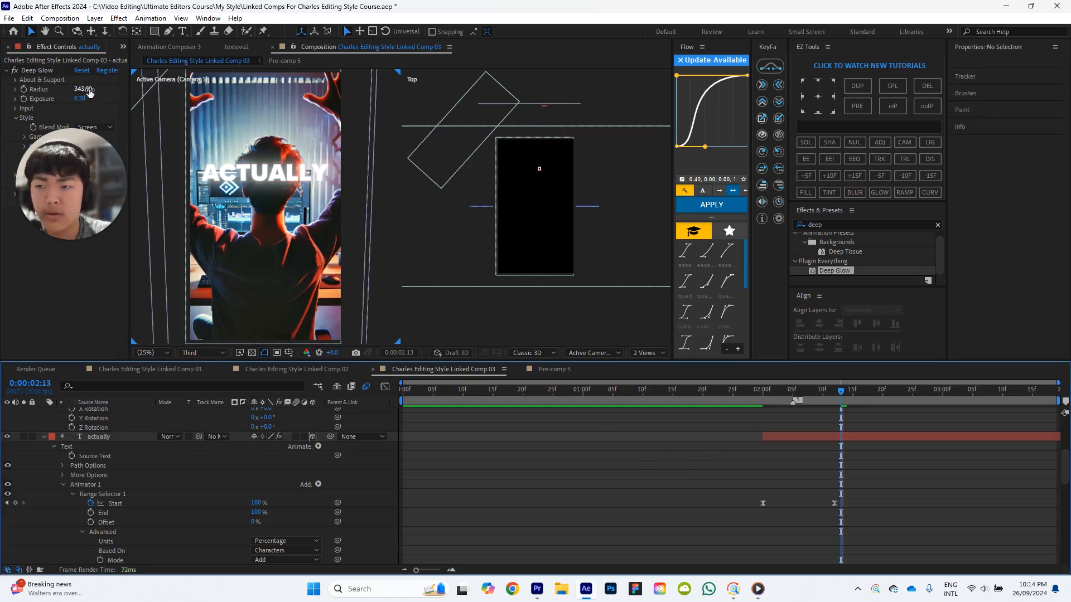
At 0:00:02:18, apply the Typewriter preset to the "inspire you" text and show the layer's keyframed properties.
scroll(901, 449, up, 3)
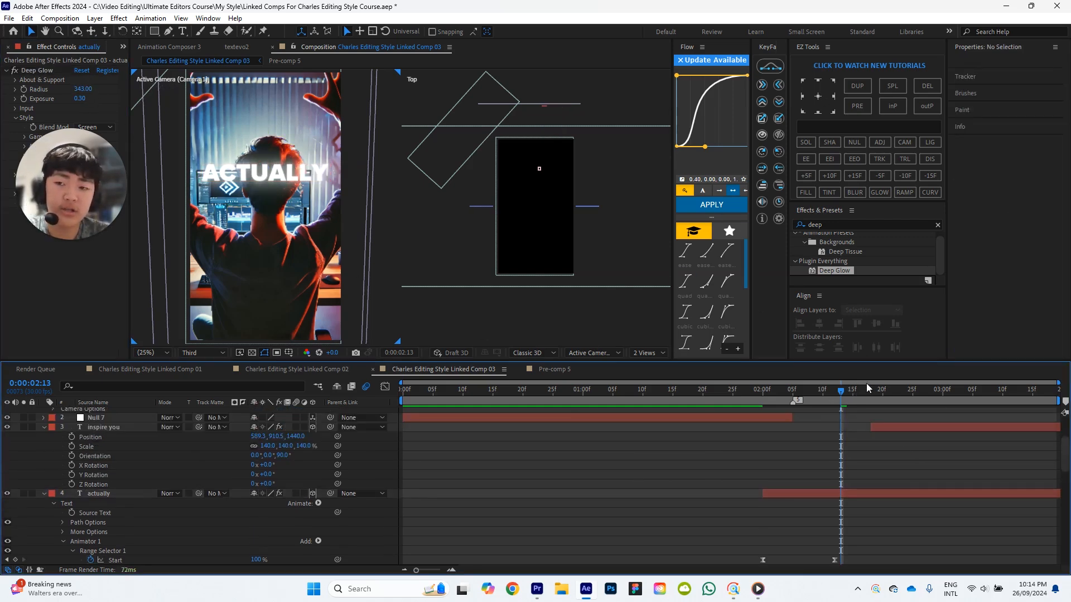
drag(880, 390, 871, 390)
click(853, 225)
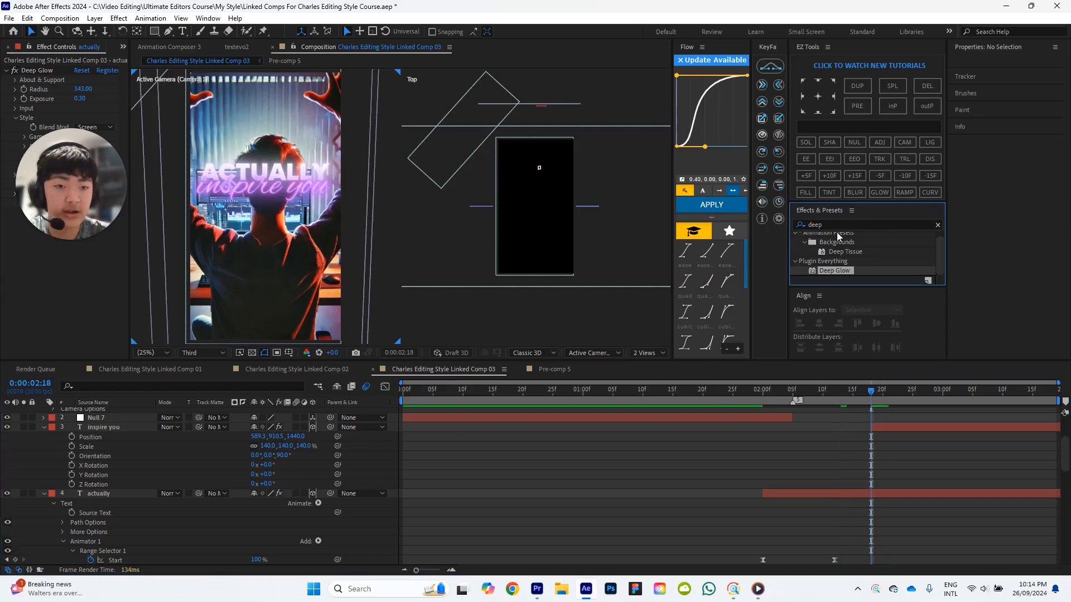
double_click(836, 225)
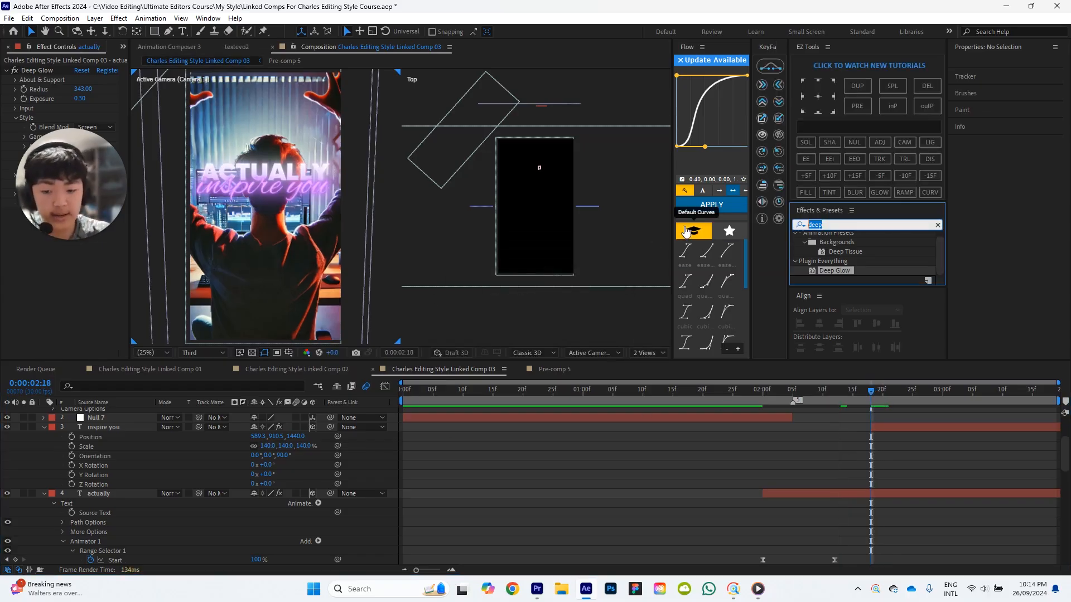
text(type)
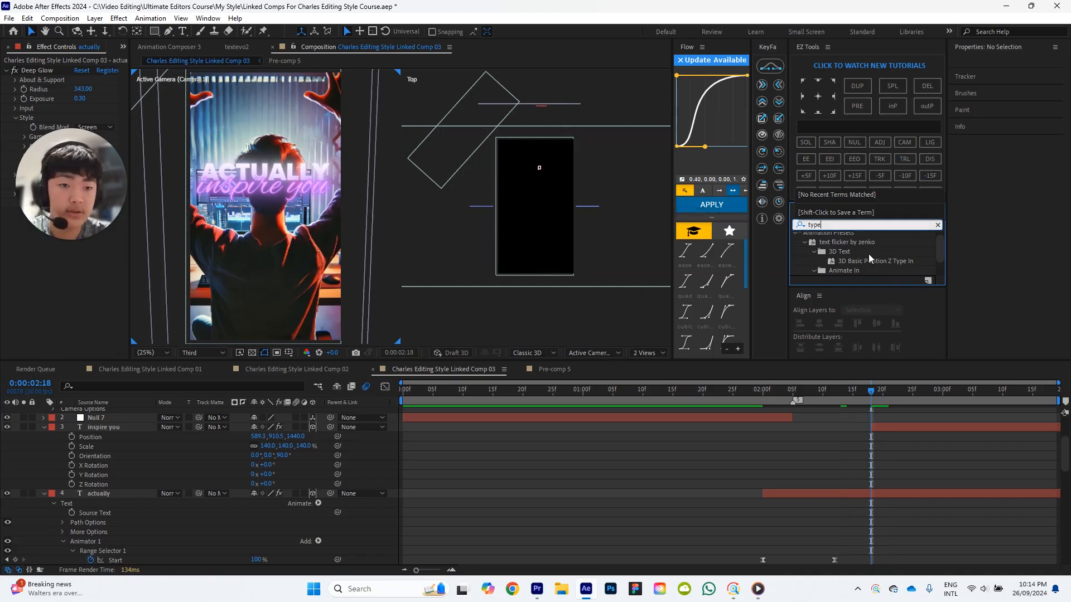
text(wr)
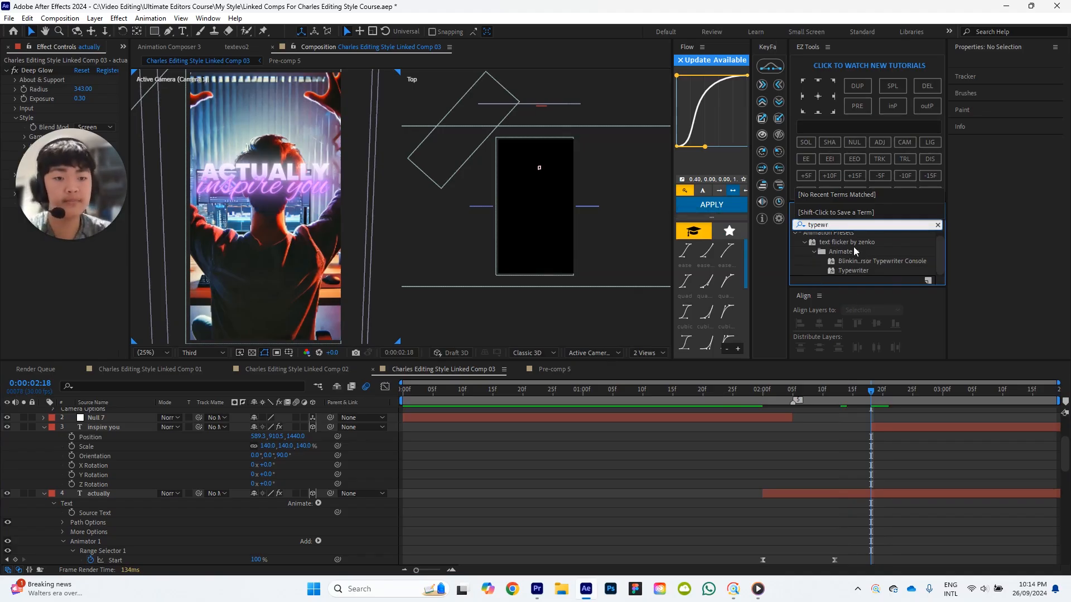
drag(853, 271, 895, 426)
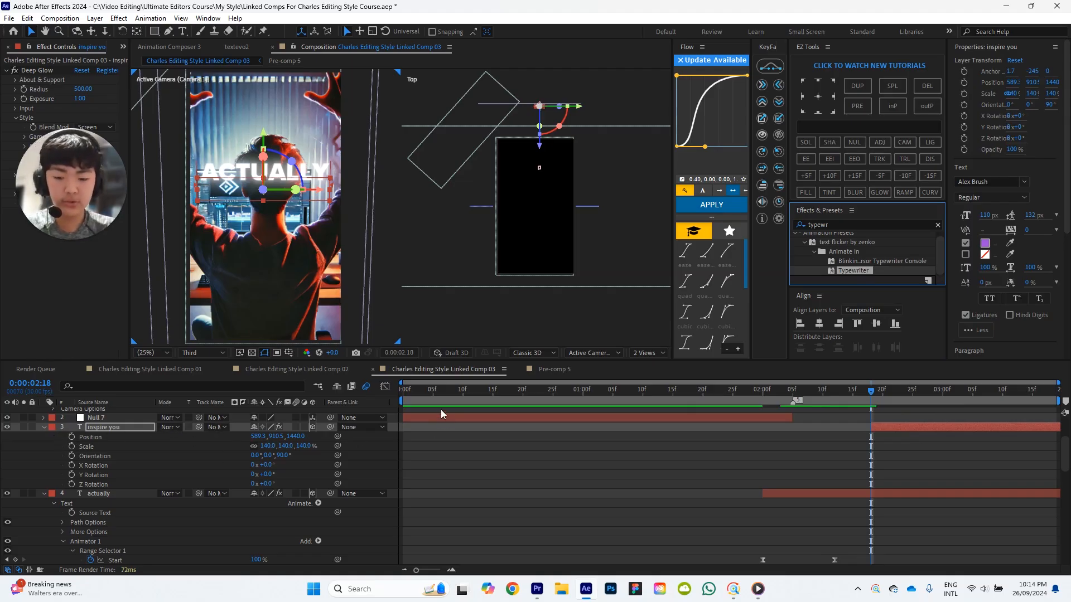
click(940, 430)
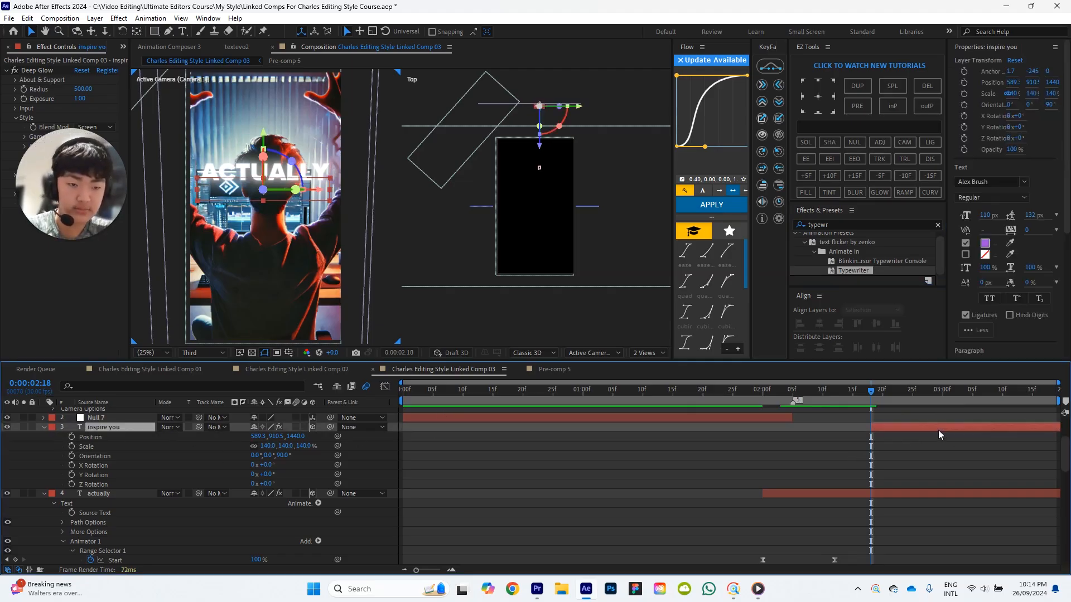
key(u)
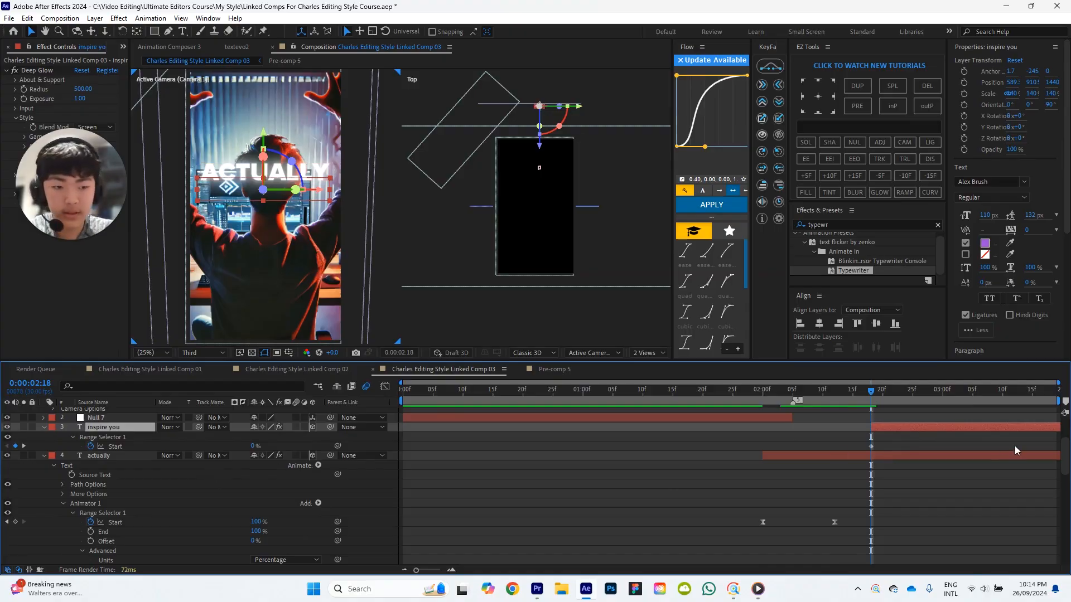
Try to shorten the "inspire you" typewriter reveal by sliding the layer earlier and pulling its last Start keyframe closer, and undo these changes.
drag(1004, 429, 648, 417)
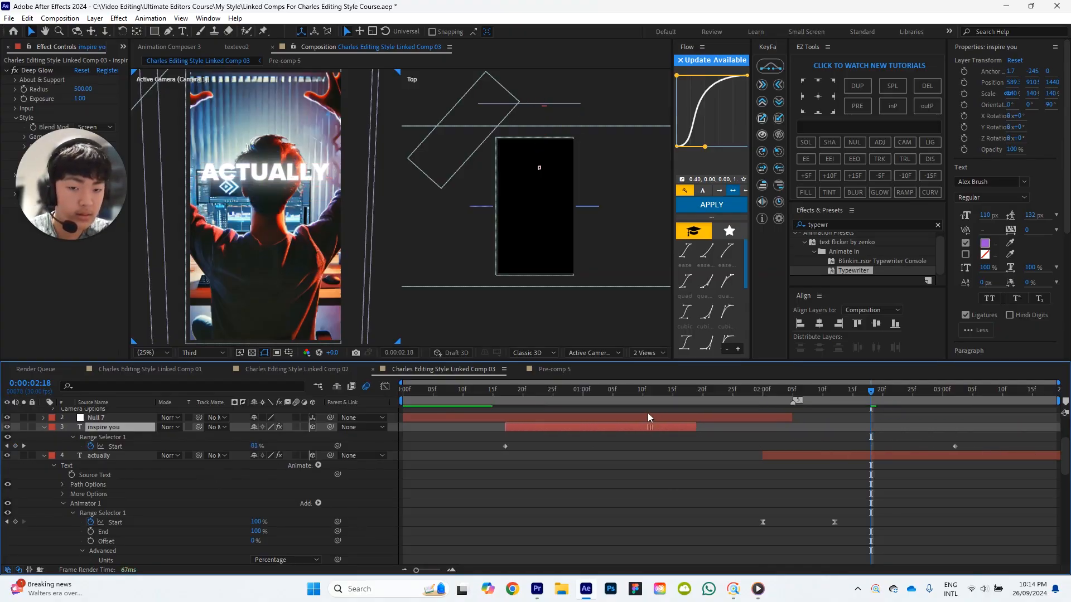
drag(955, 446, 648, 427)
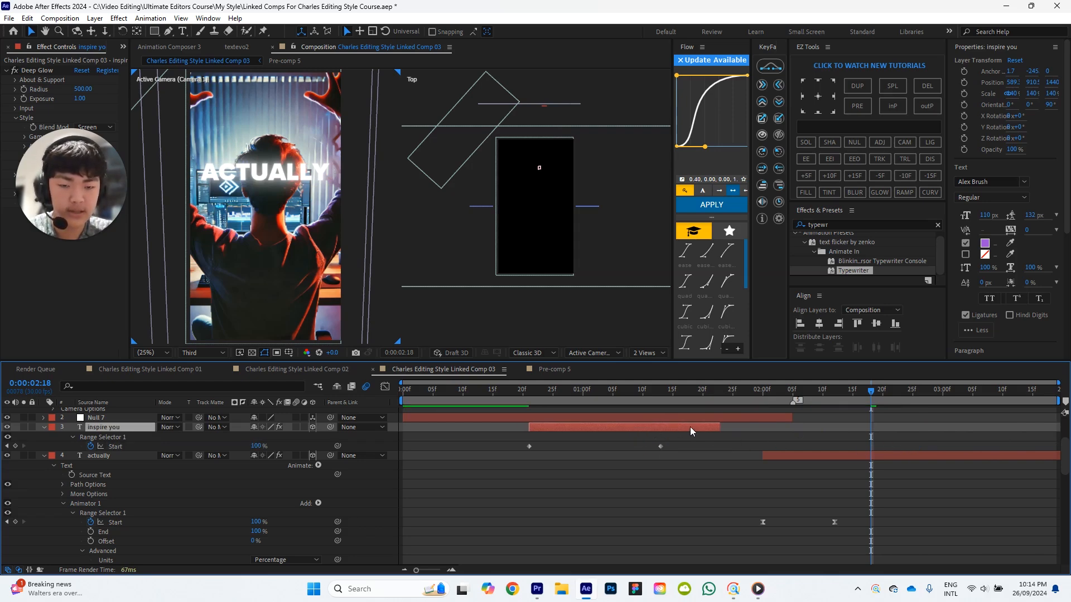
key(ctrl+z)
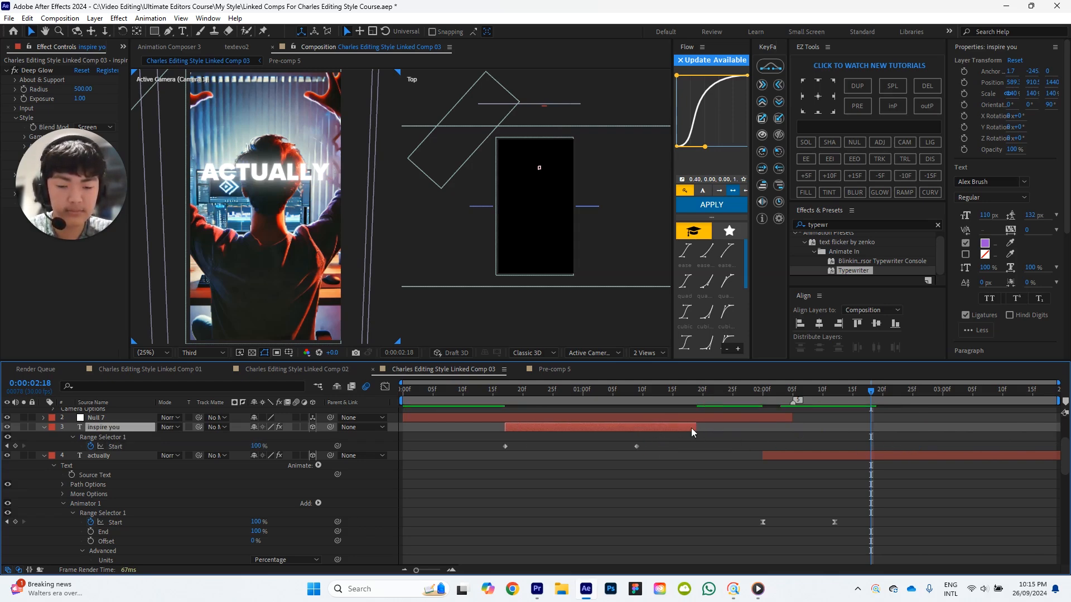
key(ctrl+z)
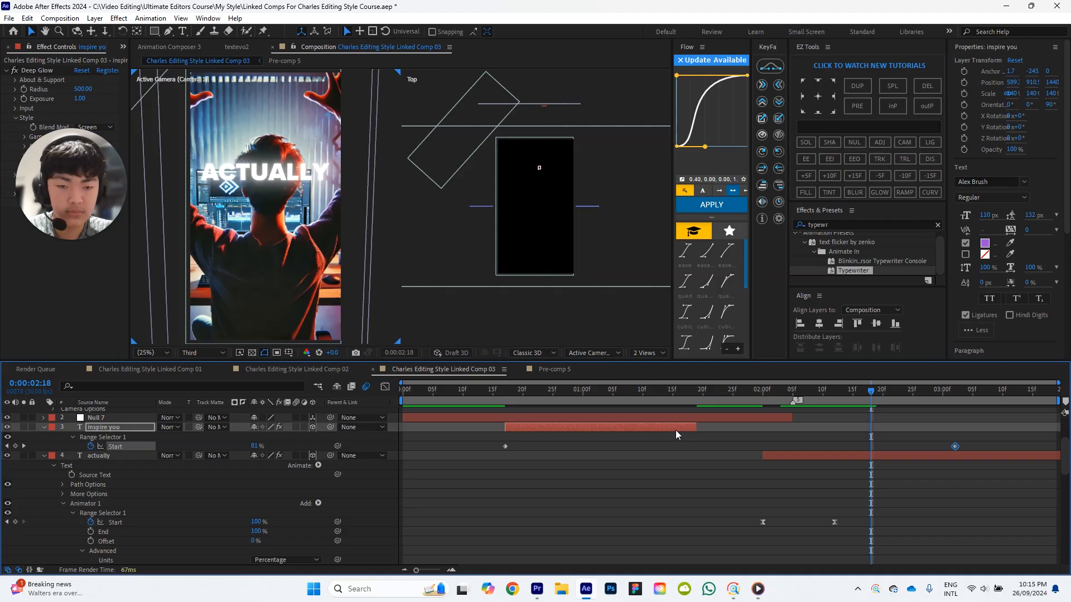
key(ctrl+z)
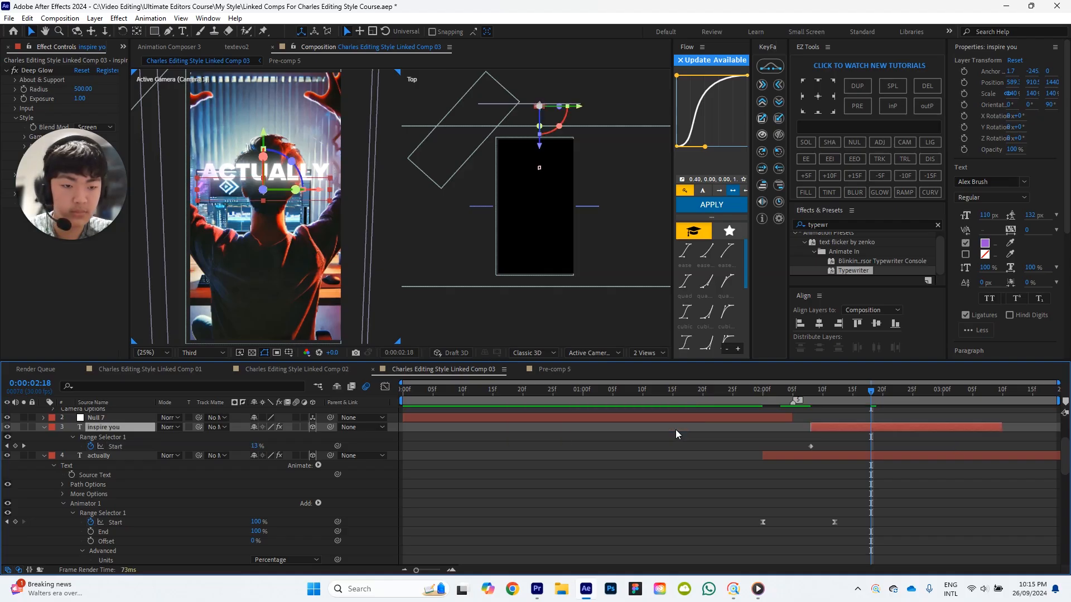
key(ctrl+z)
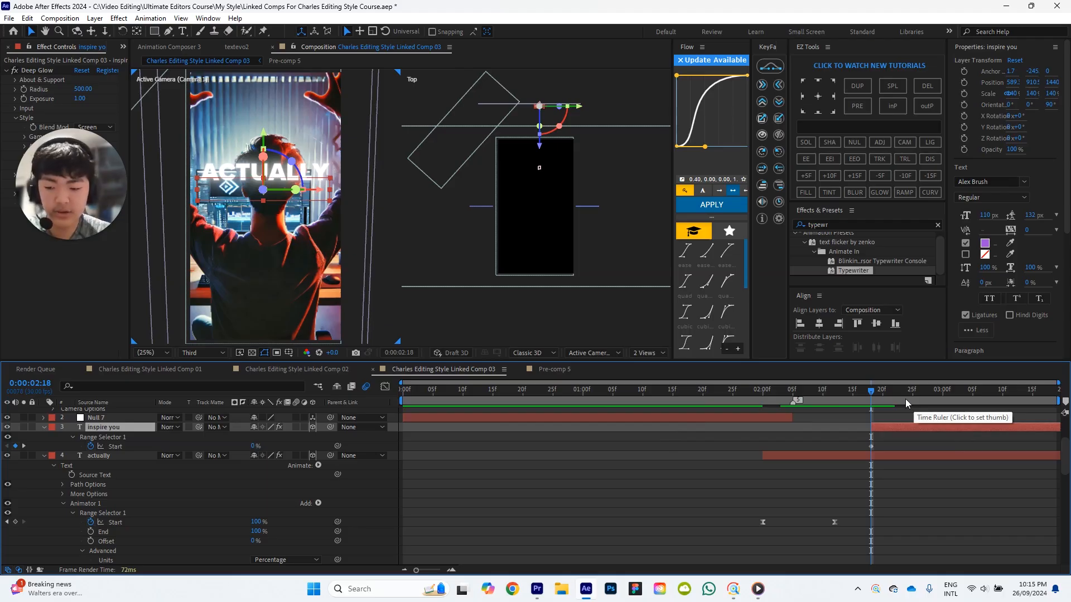
Add a marker at 0:00:02:18 and pull the last Start keyframe of "inspire you" to about 18 frames after the first.
key(KP_Multiply)
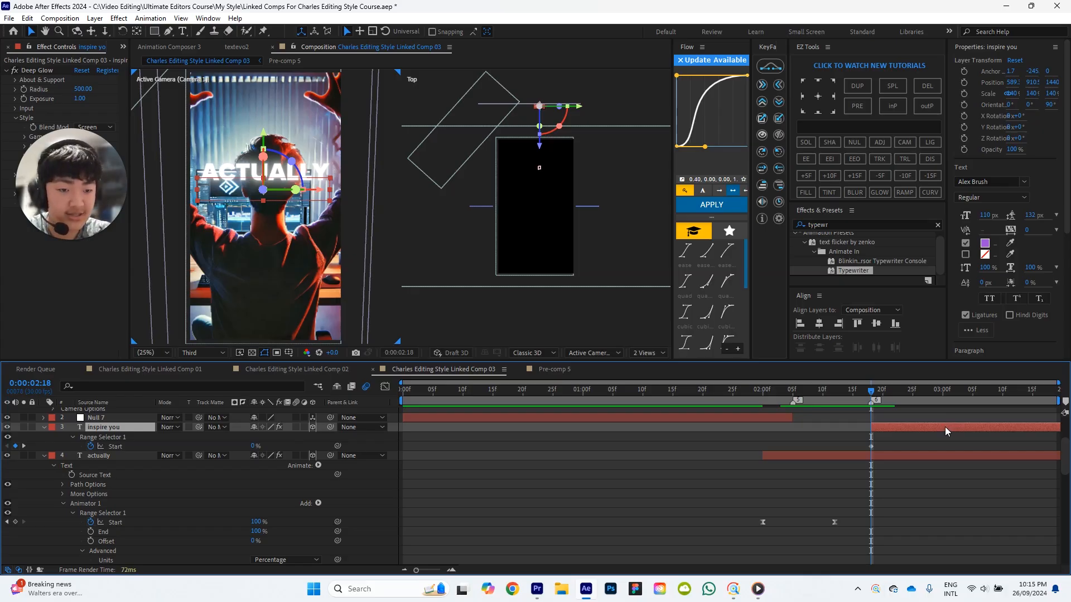
drag(945, 426, 624, 424)
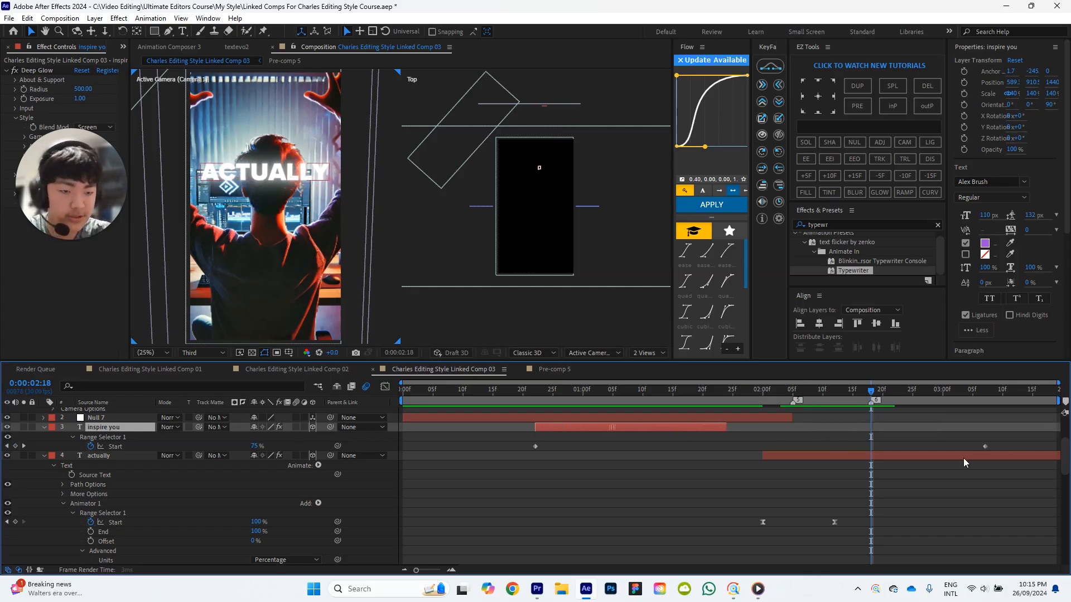
drag(985, 446, 882, 446)
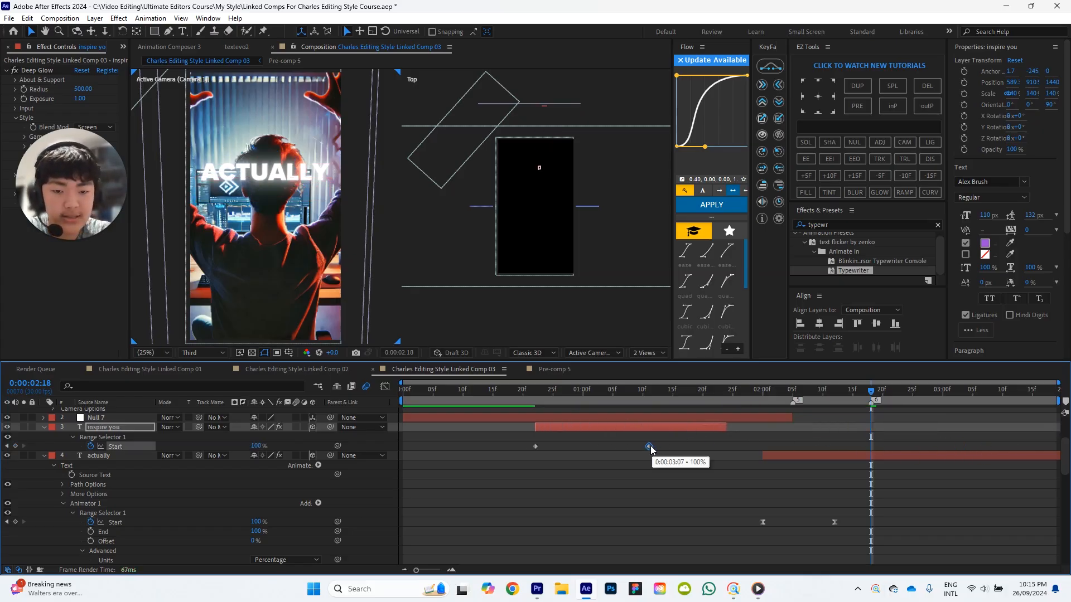
Align the "inspire you" layer's start with 0:00:02:18 and apply Easy Ease to both of its Start keyframes.
drag(662, 429, 858, 451)
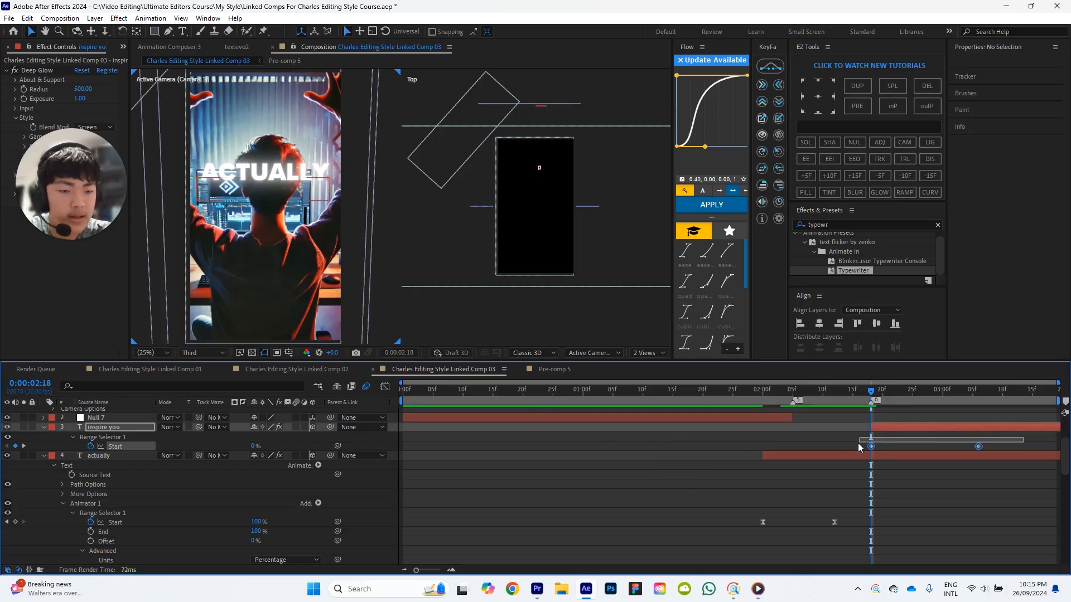
click(810, 162)
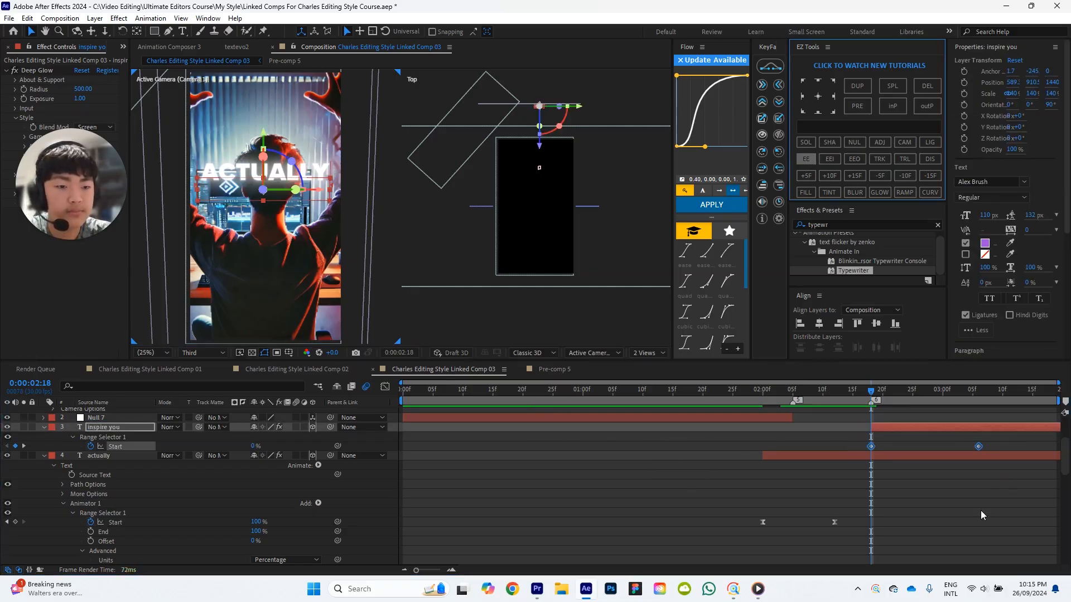
click(978, 510)
Play back the camera push and the two text reveals, starting before 0:00:02:00, to check their timing.
drag(774, 400, 747, 403)
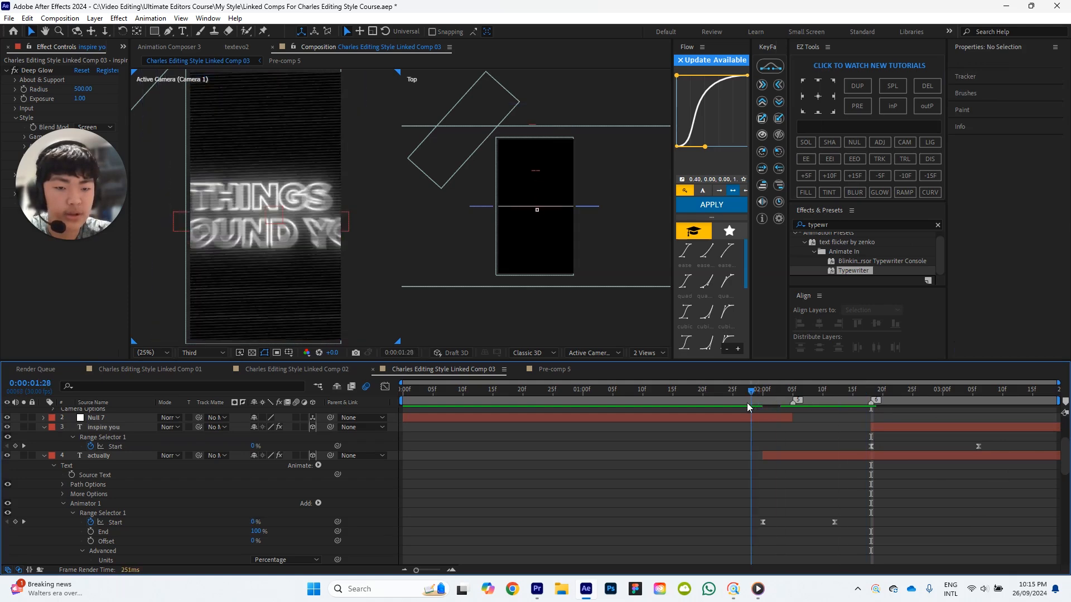
key(space)
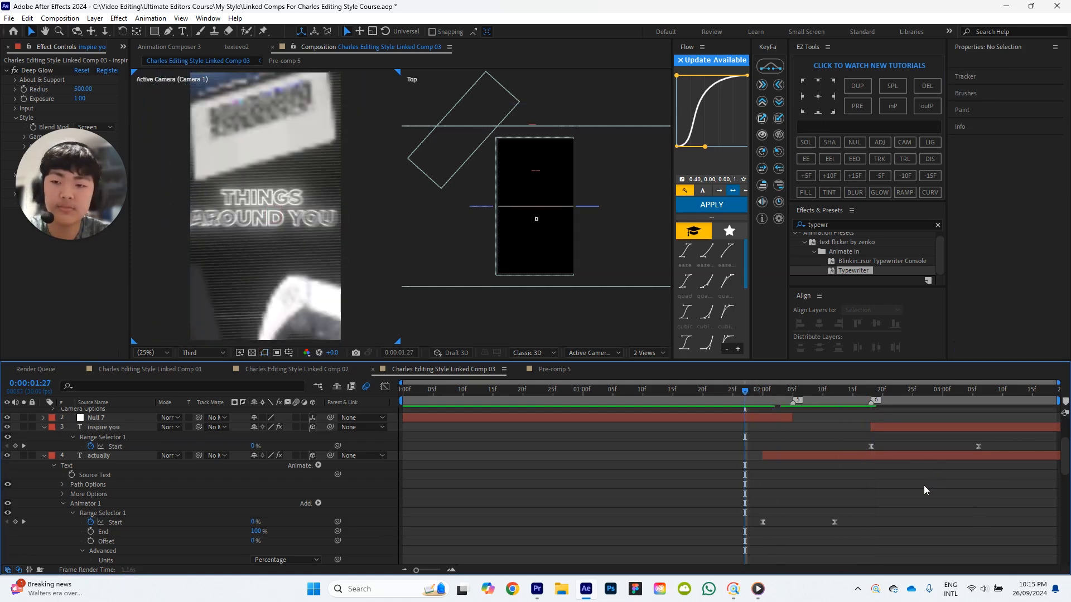
key(space)
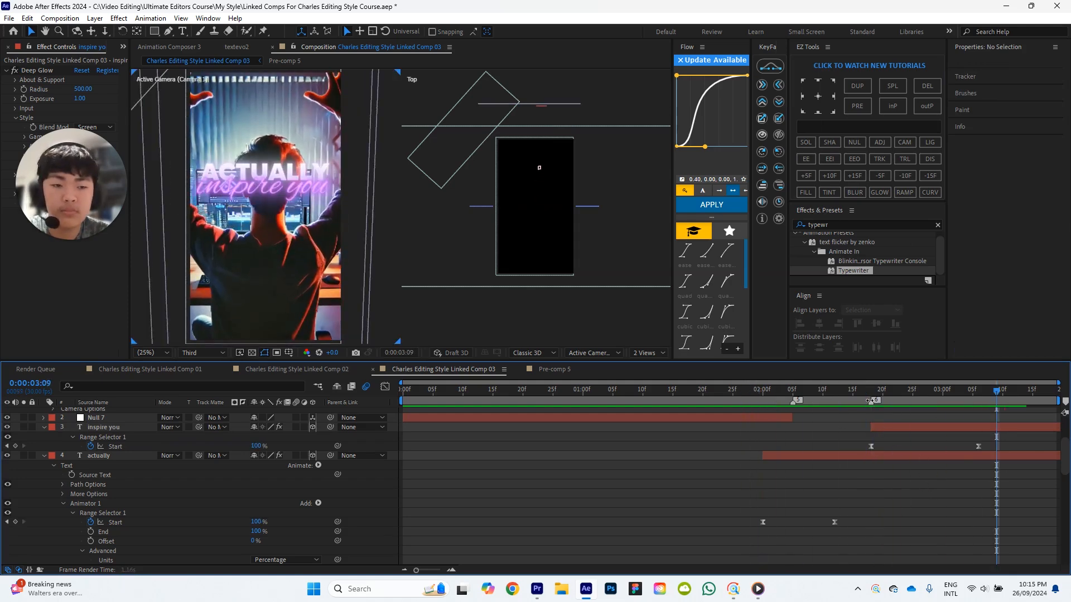
drag(853, 396, 672, 400)
key(space)
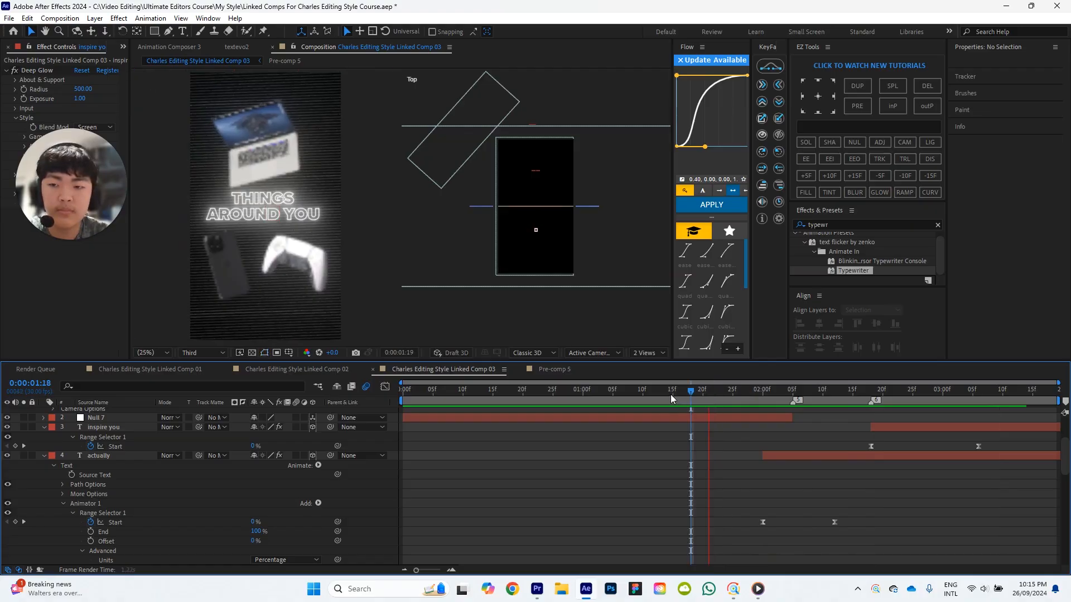
key(space)
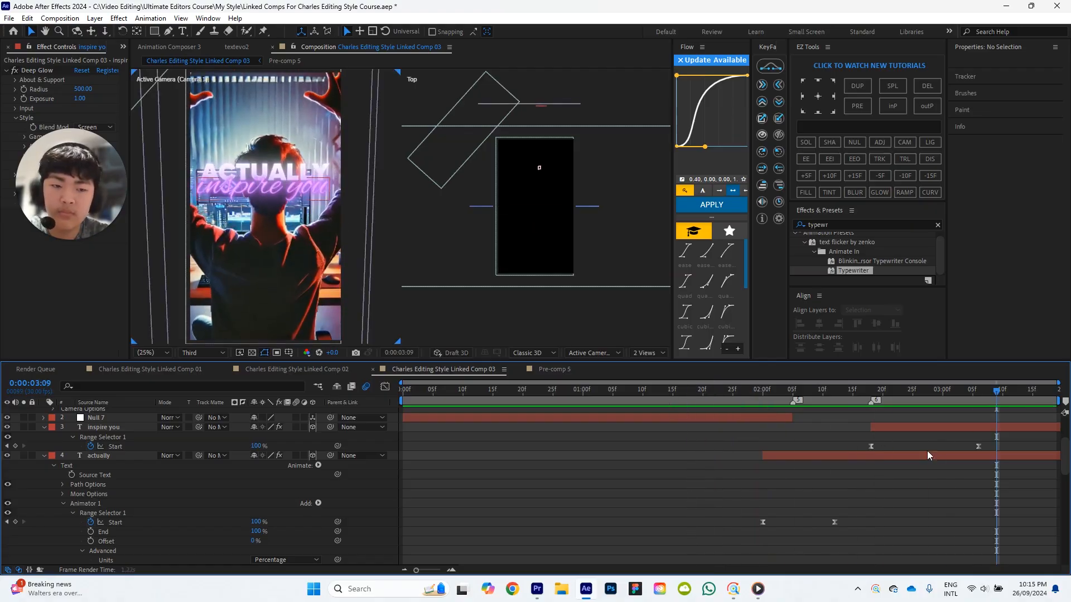
Move Camera 1's last Position keyframe to about 0:00:02:27 and preview the slower camera push from 0:00:01:18.
scroll(927, 451, up, 3)
drag(870, 440, 923, 441)
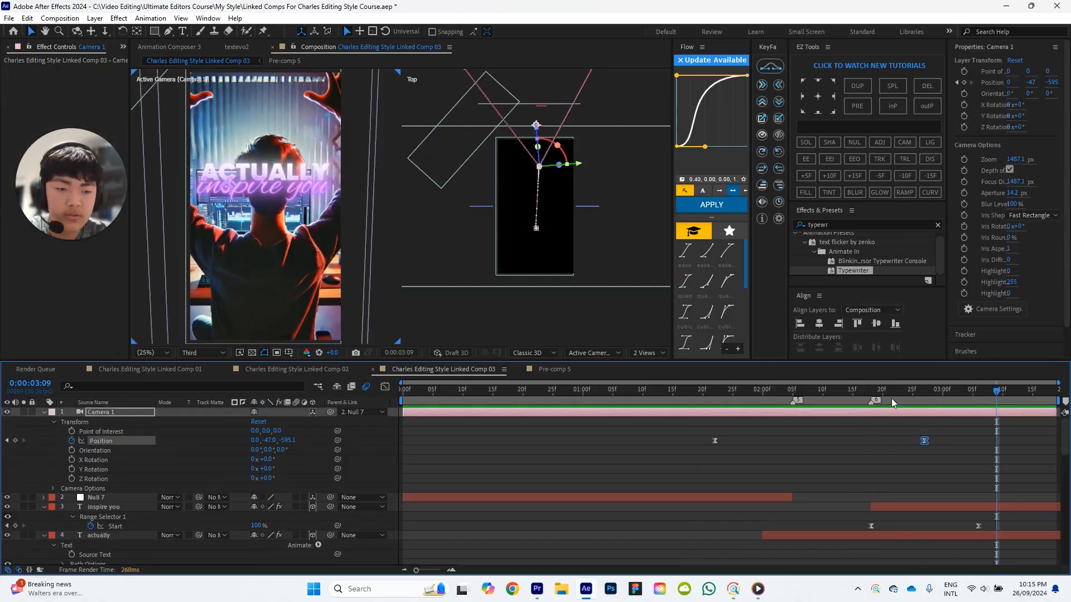
drag(891, 398, 697, 396)
click(688, 398)
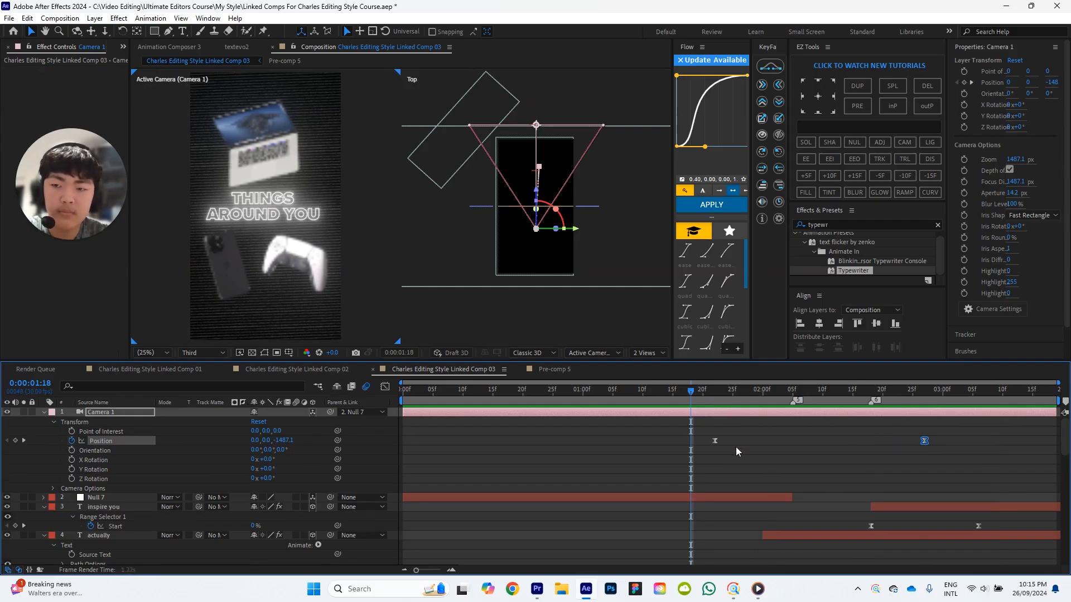
key(space)
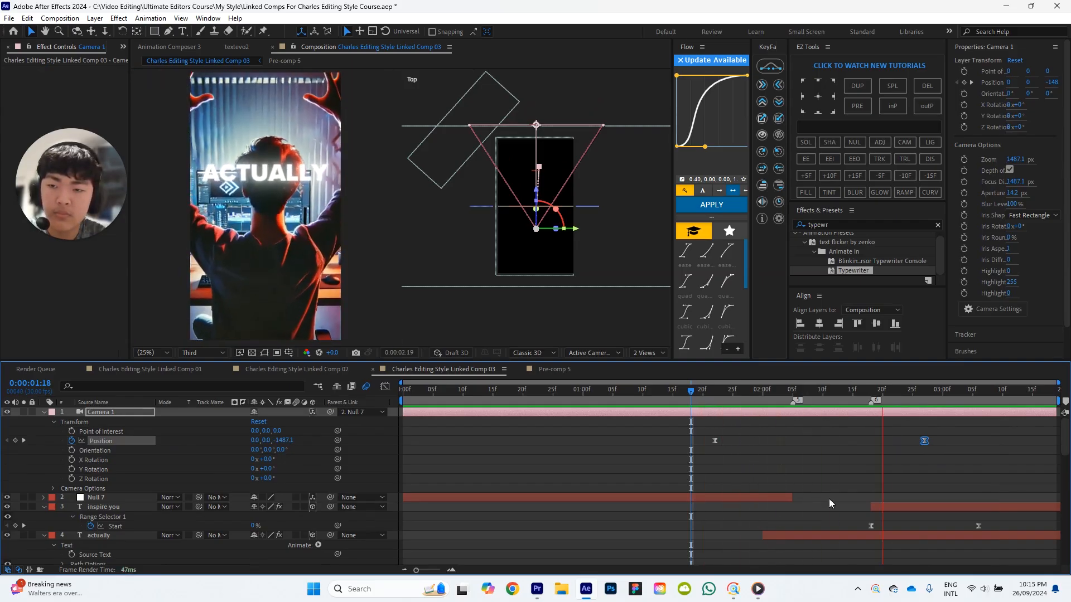
key(space)
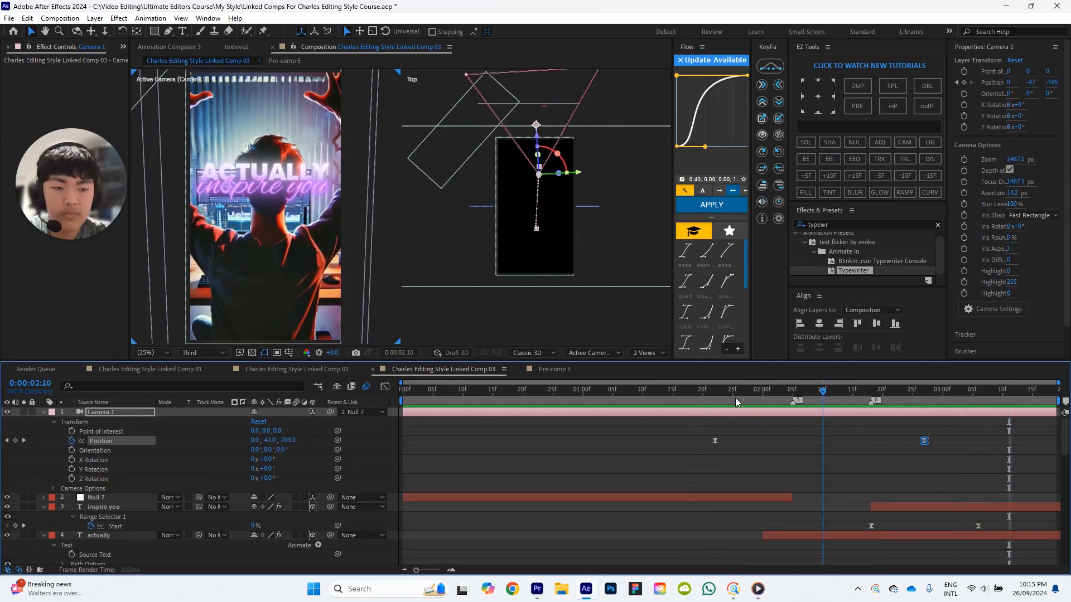
drag(733, 398, 689, 402)
key(space)
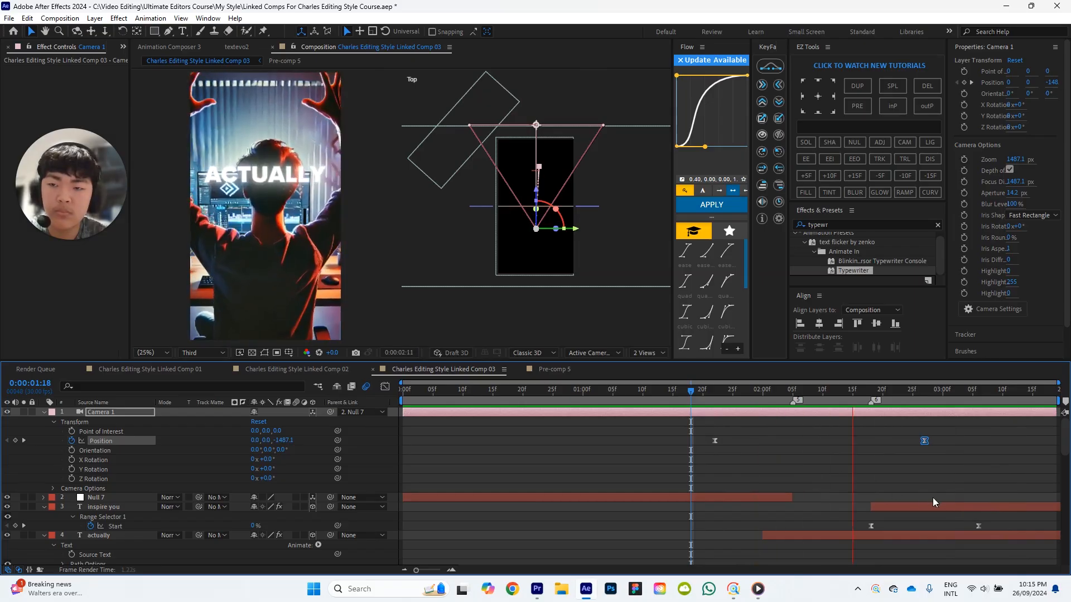
Collapse the expanded layer properties and enable motion blur on the layers below Camera 1.
click(863, 391)
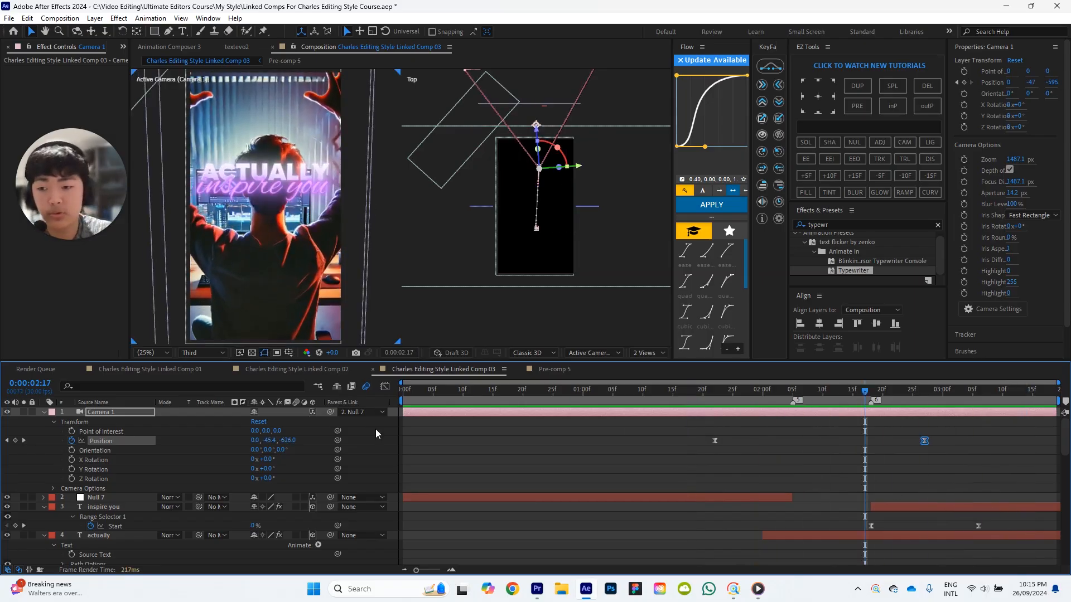
click(43, 412)
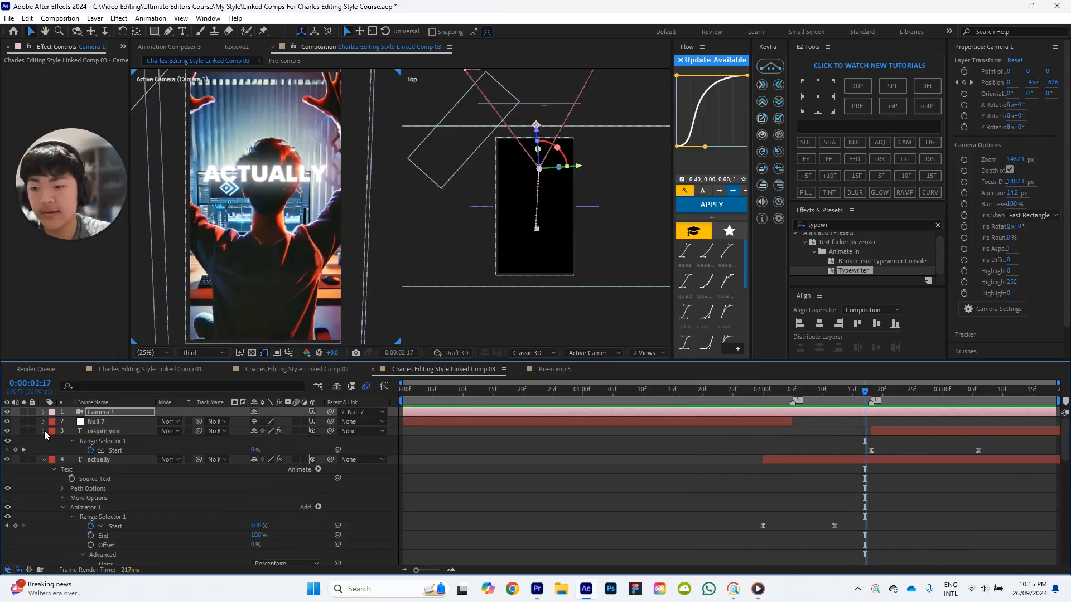
click(44, 431)
click(43, 441)
click(43, 450)
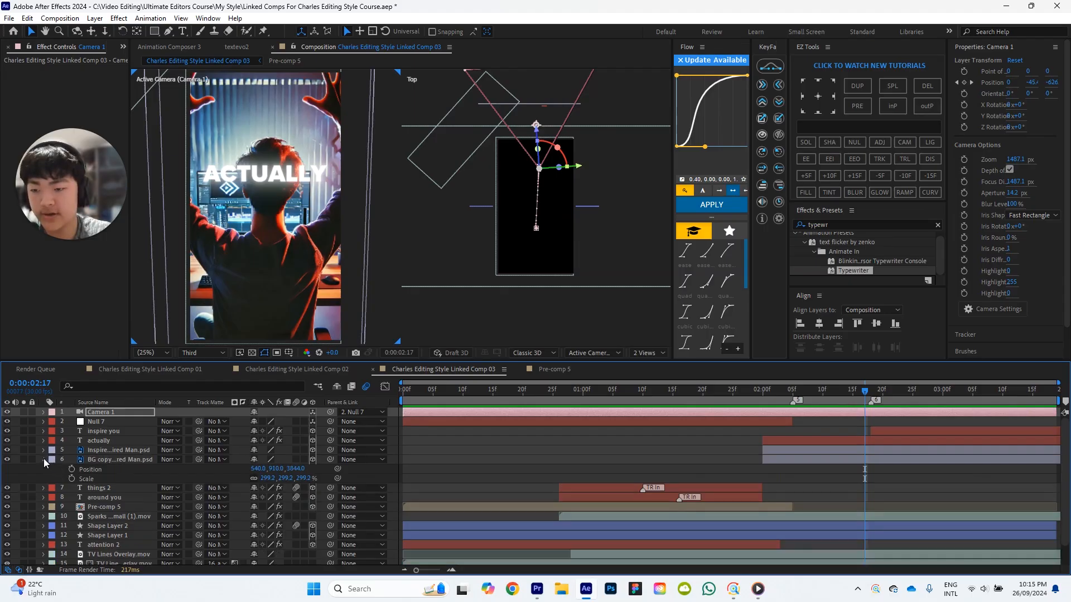
click(43, 459)
scroll(273, 476, down, 1)
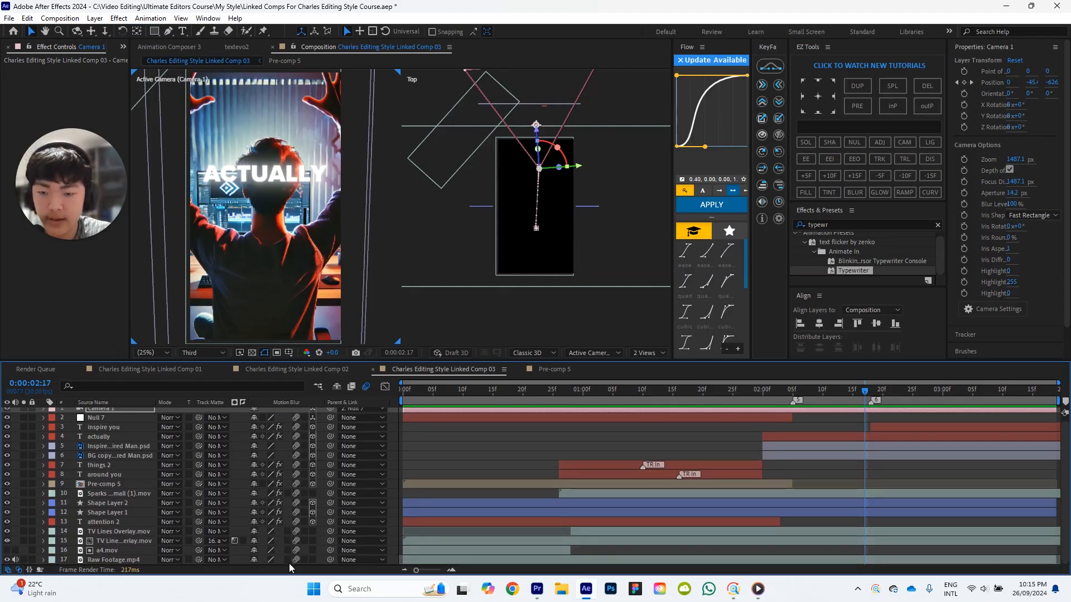
scroll(467, 432, up, 1)
click(469, 439)
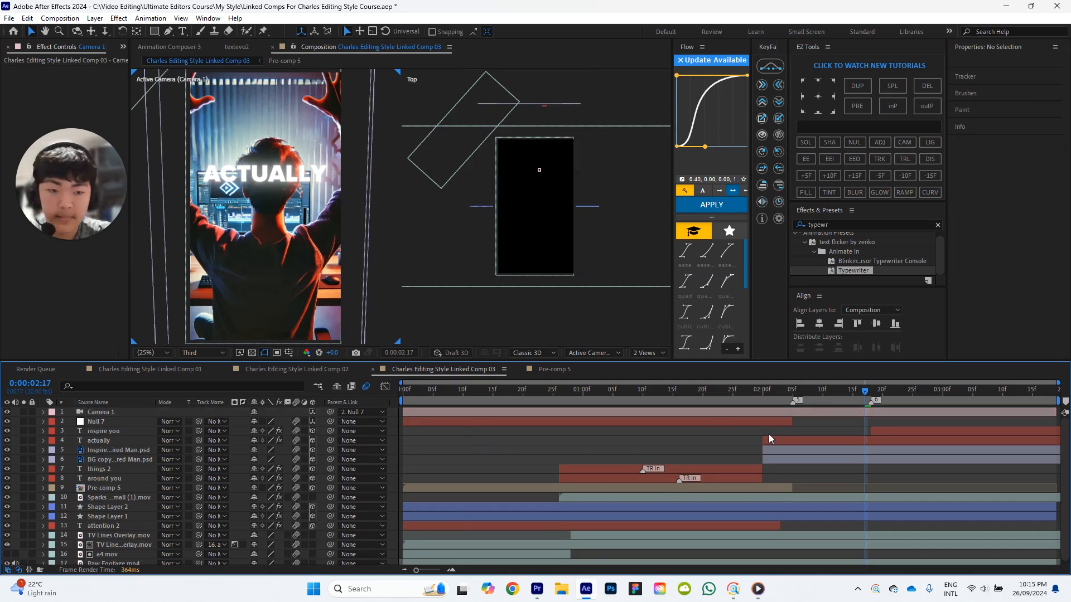
Extend Null 7 to the end of the composition and place it above Camera 1 in the layer stack.
drag(827, 394, 732, 397)
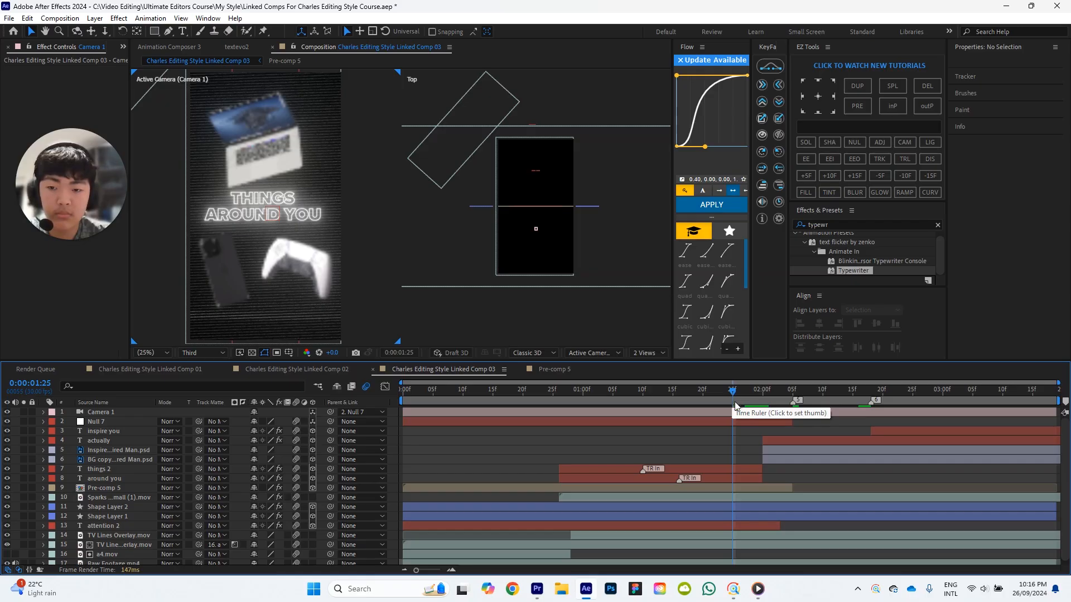
key(space)
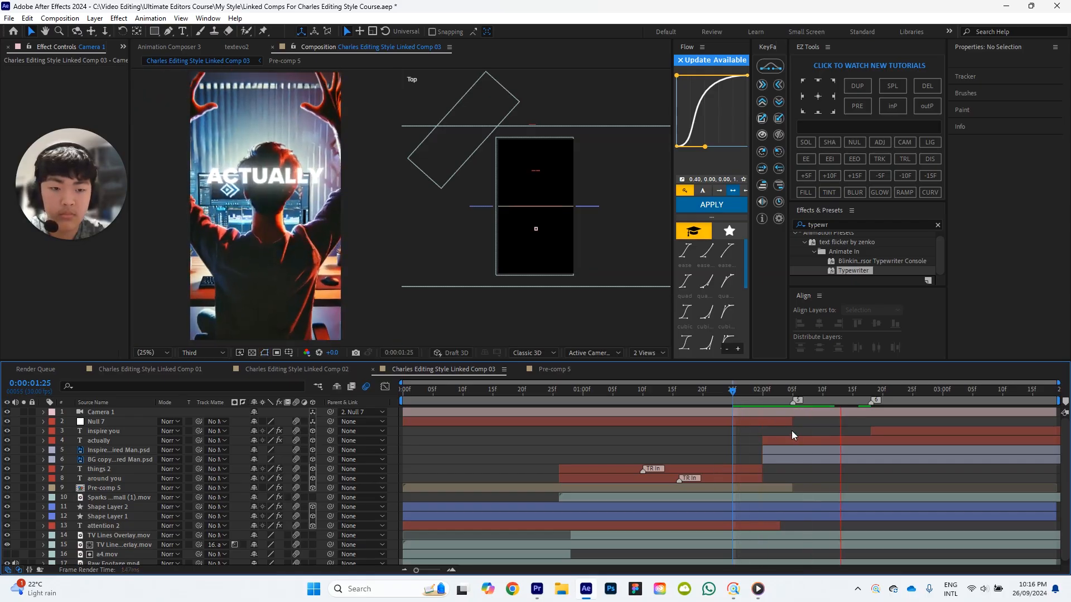
drag(791, 423, 975, 430)
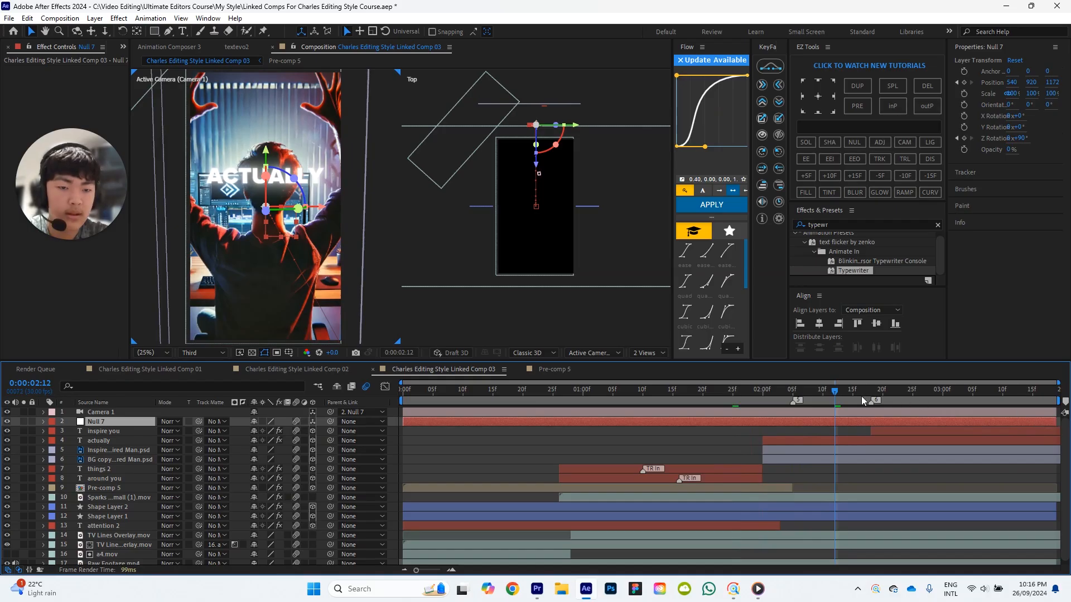
click(739, 395)
key(space)
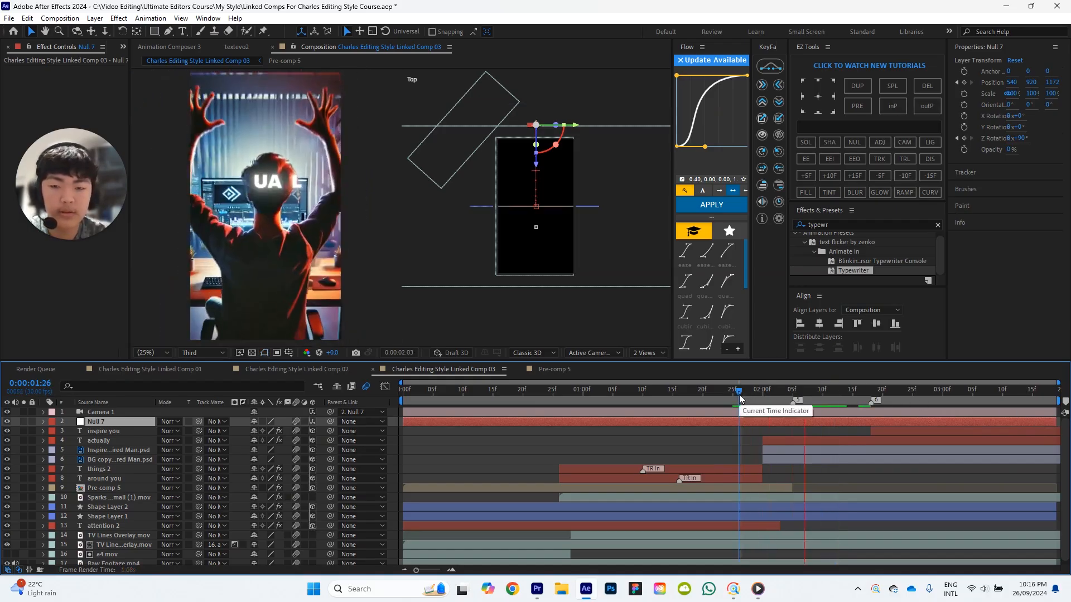
key(space)
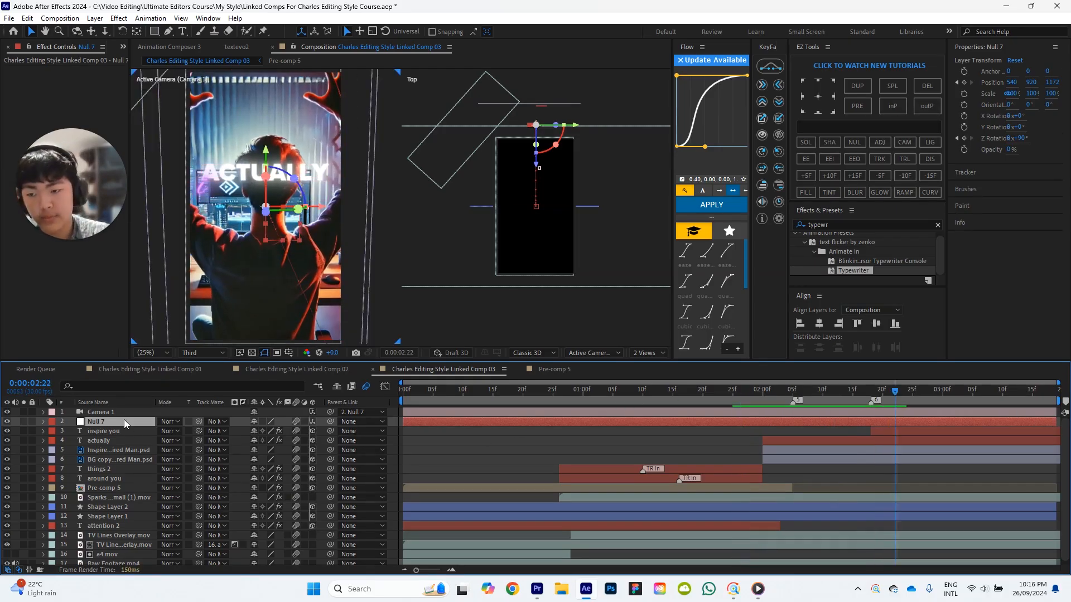
drag(124, 420, 125, 411)
click(593, 446)
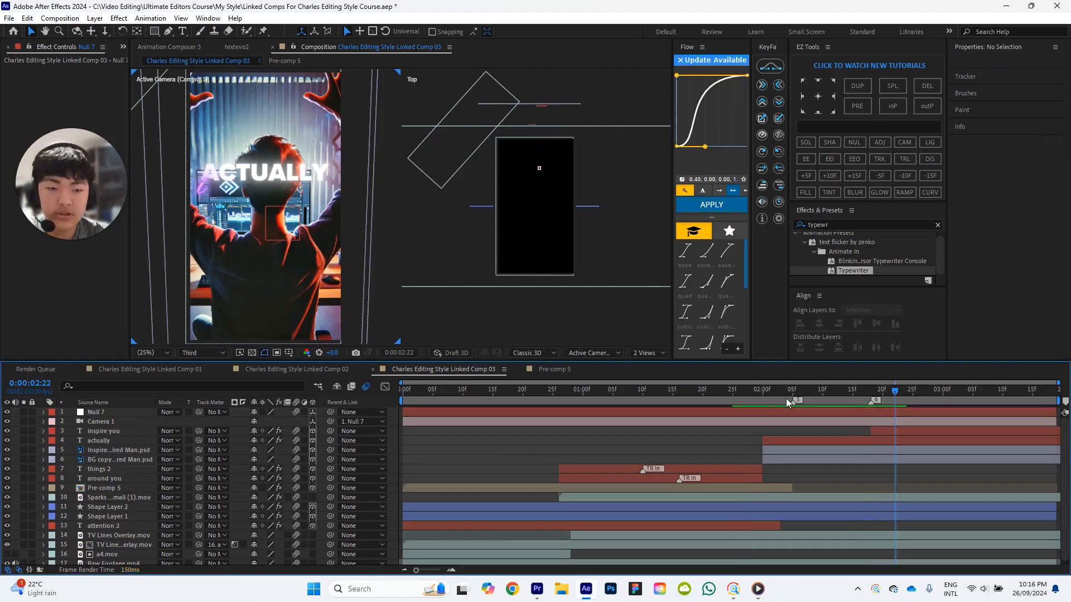
Play the composition from 0:00:00:00 to review the whole animation, and return to the first frame.
drag(758, 396, 811, 400)
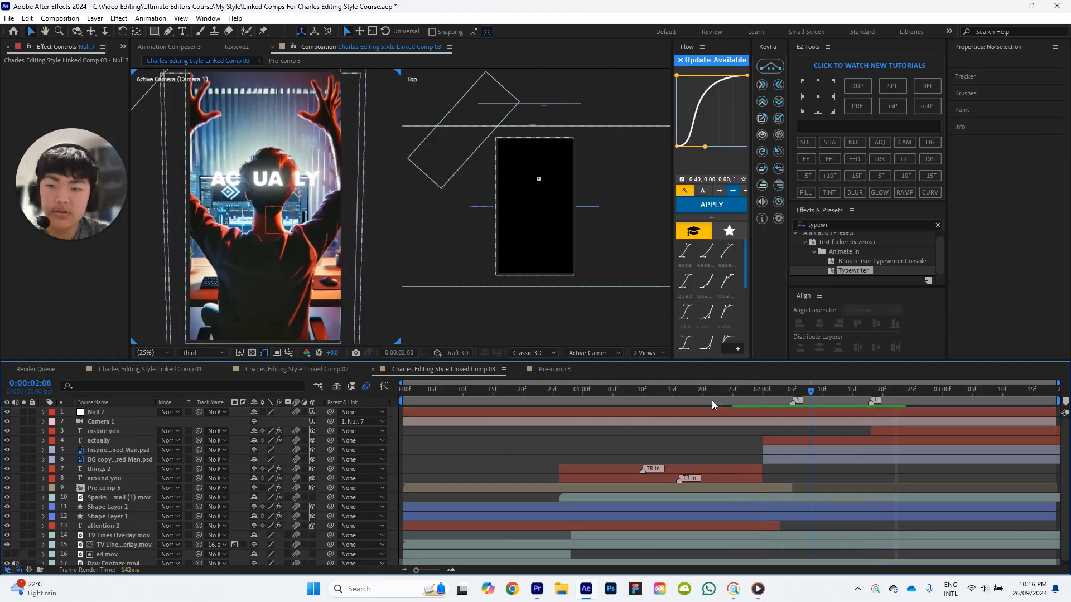
drag(711, 400, 392, 398)
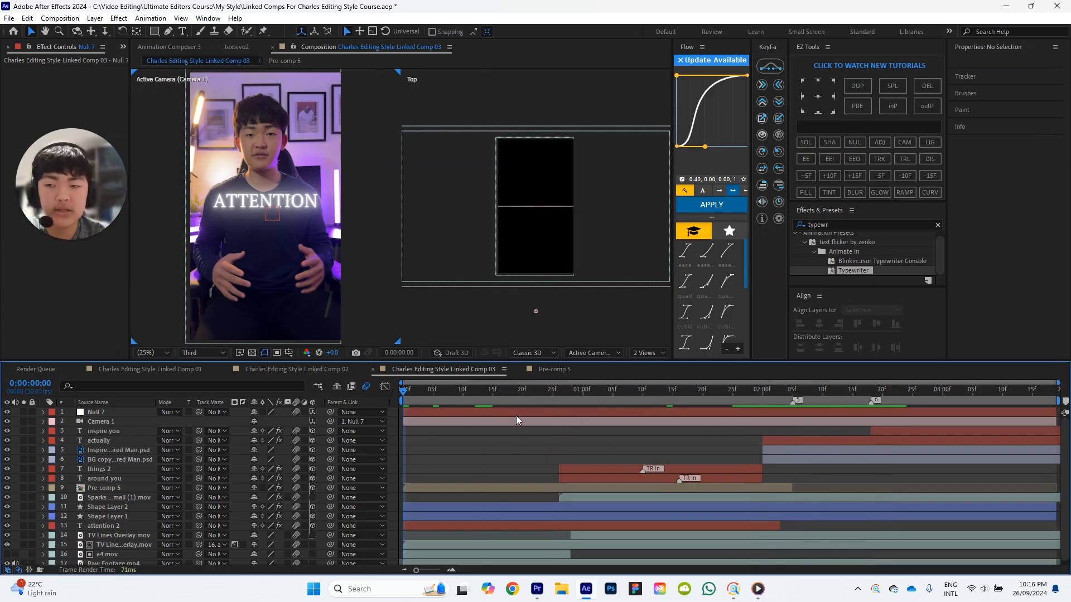
key(space)
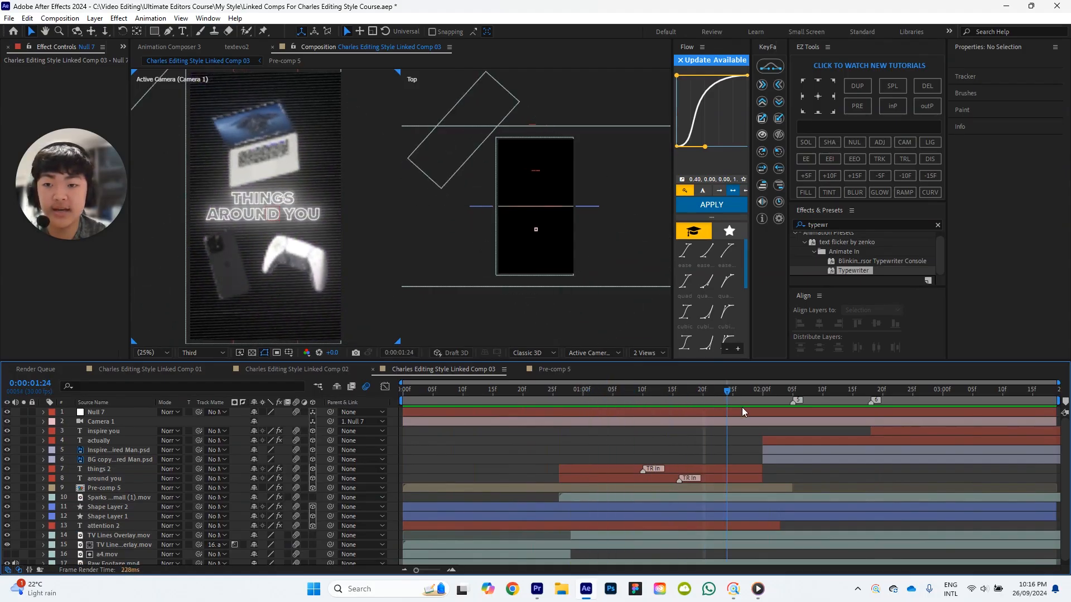
drag(742, 408, 368, 412)
click(113, 430)
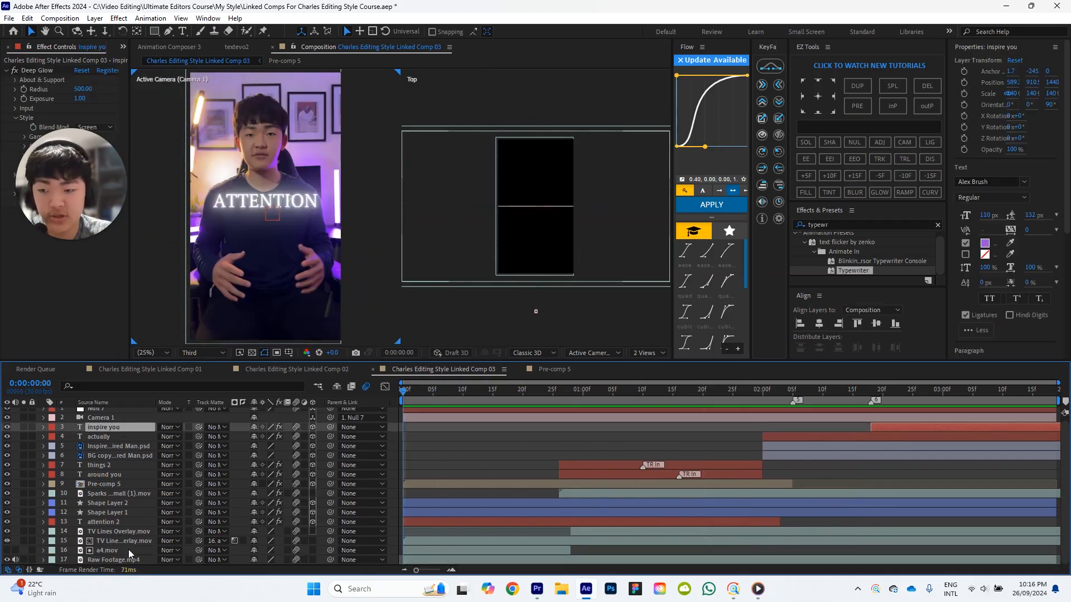
shift+click(129, 550)
shift+click(109, 411)
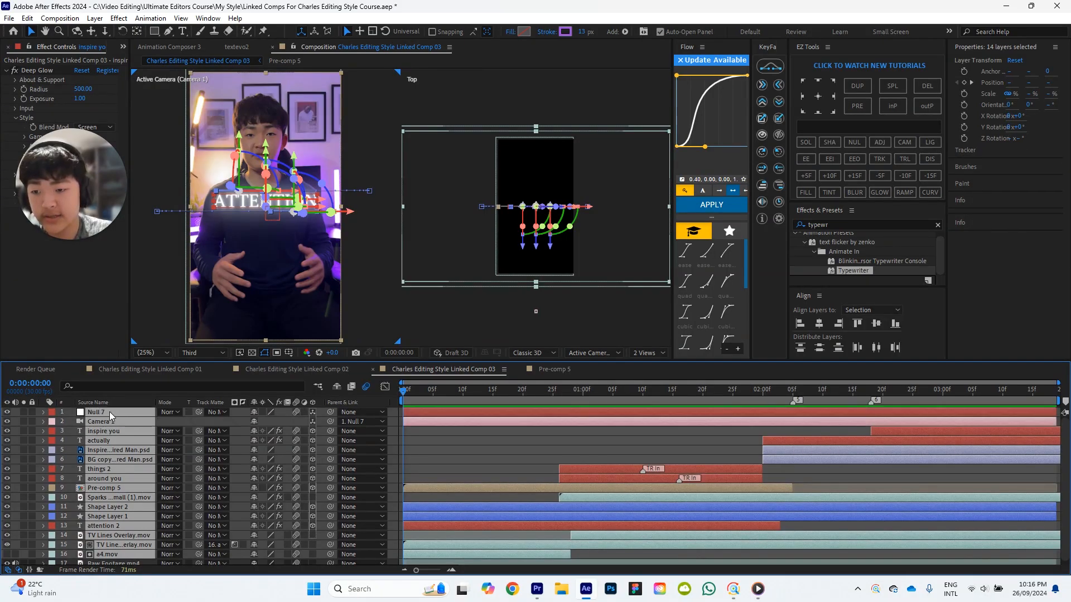
right_click(111, 446)
click(179, 374)
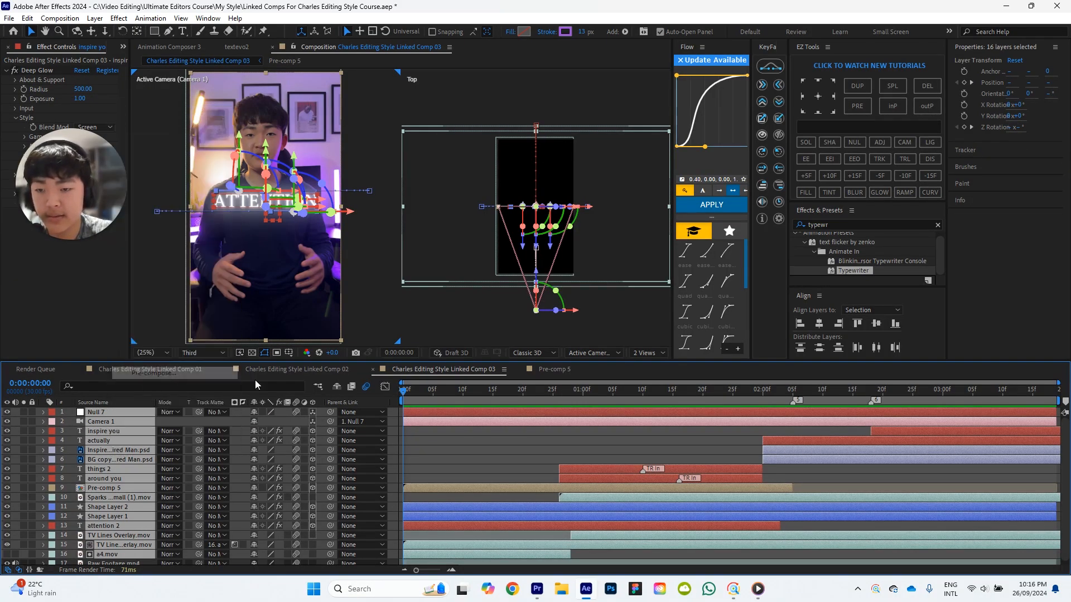
click(626, 366)
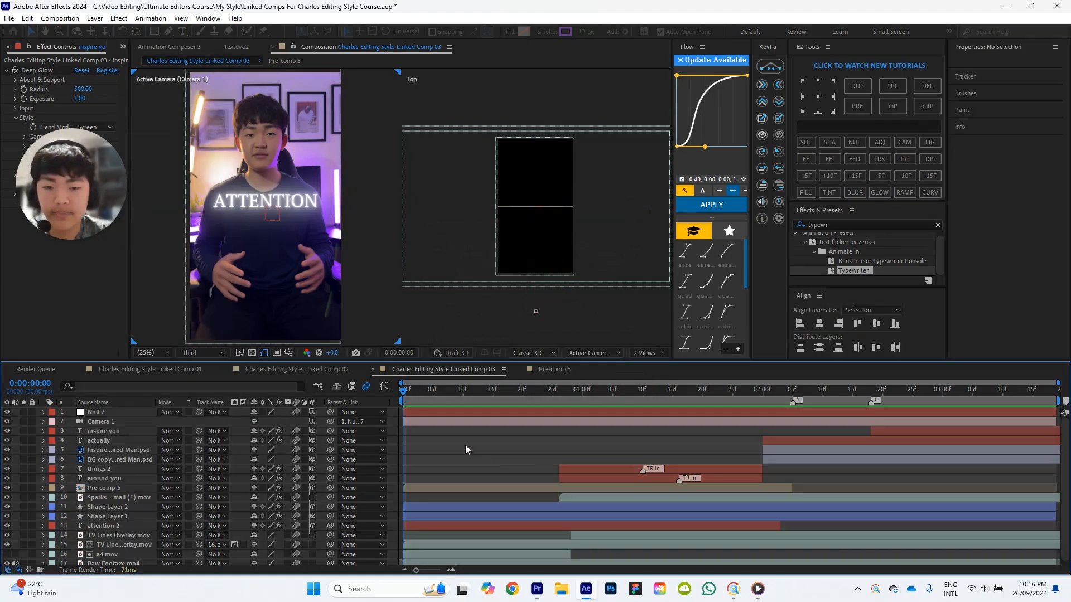
Add a new null object at the top of the layer stack and make it a 3D layer.
click(862, 146)
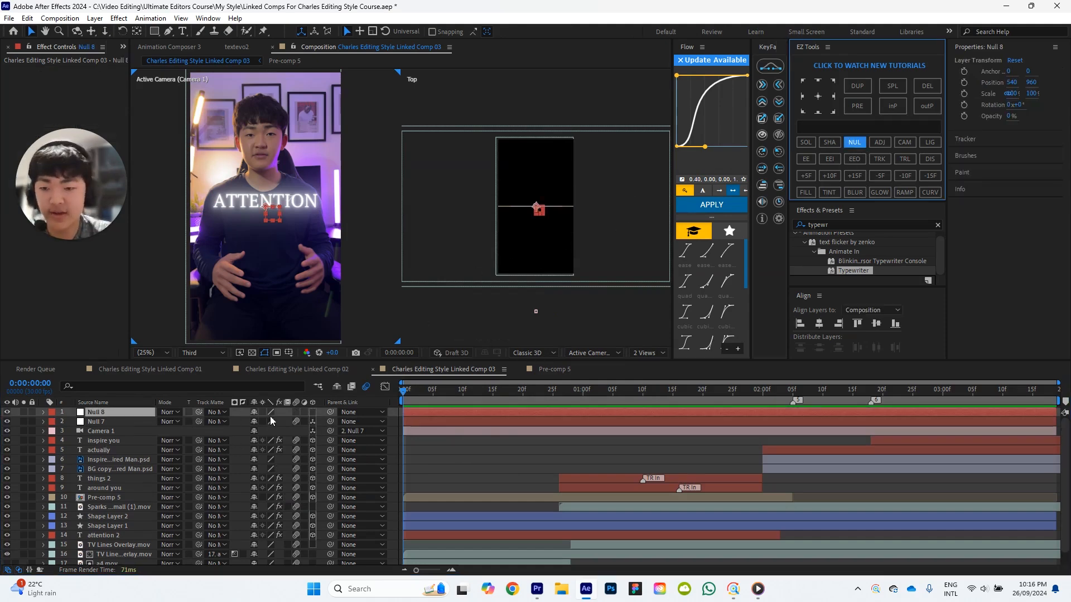
click(313, 412)
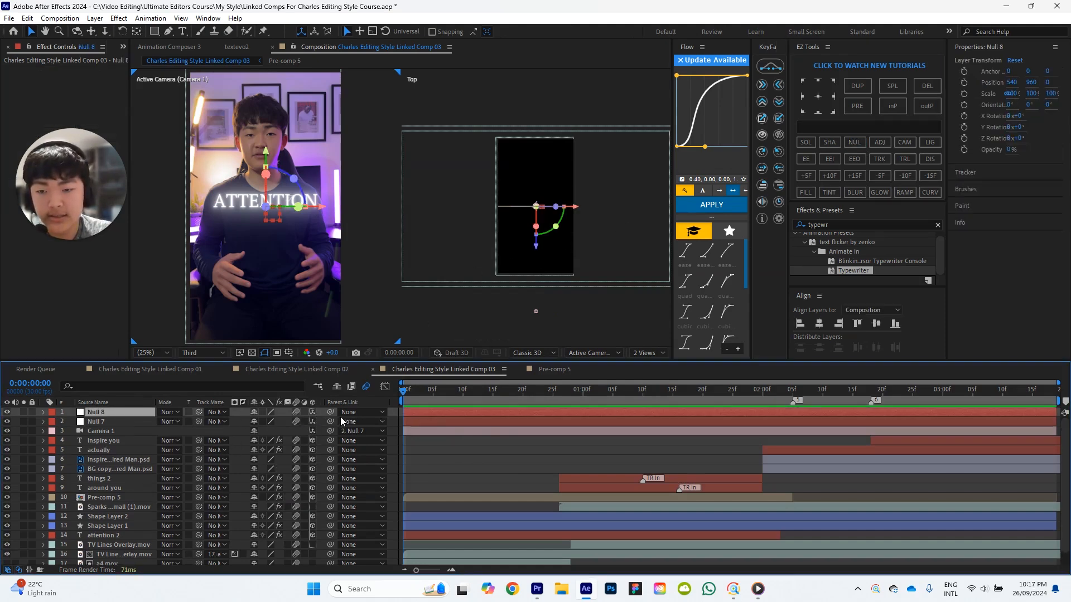
Parent Null 7 to Null 8 and give Null 8's Position the expression wiggle(1,40).
drag(330, 422, 134, 413)
click(538, 466)
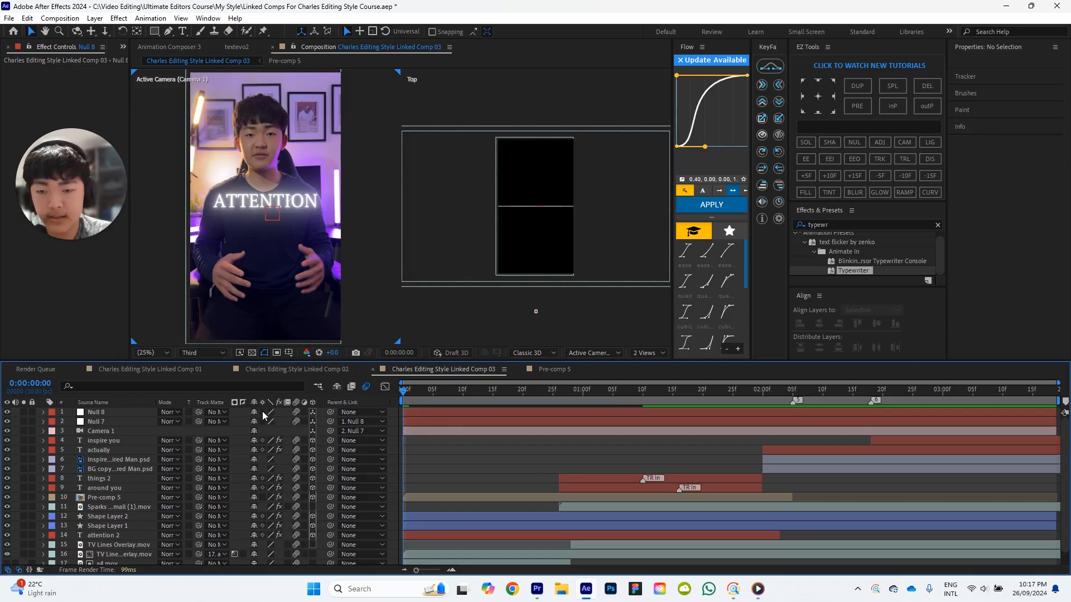
click(109, 414)
key(p)
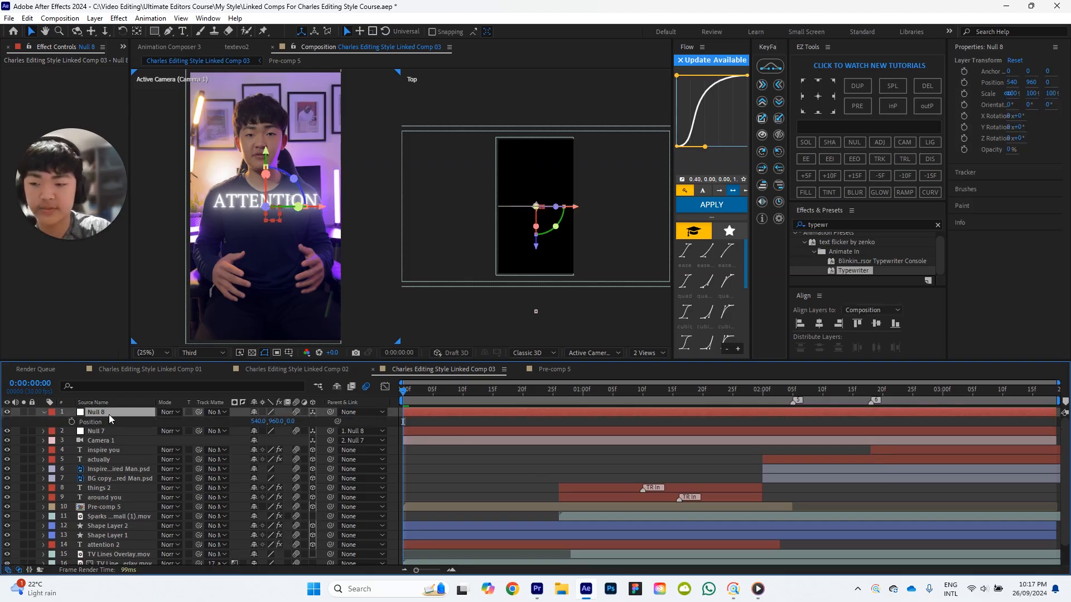
alt+click(71, 421)
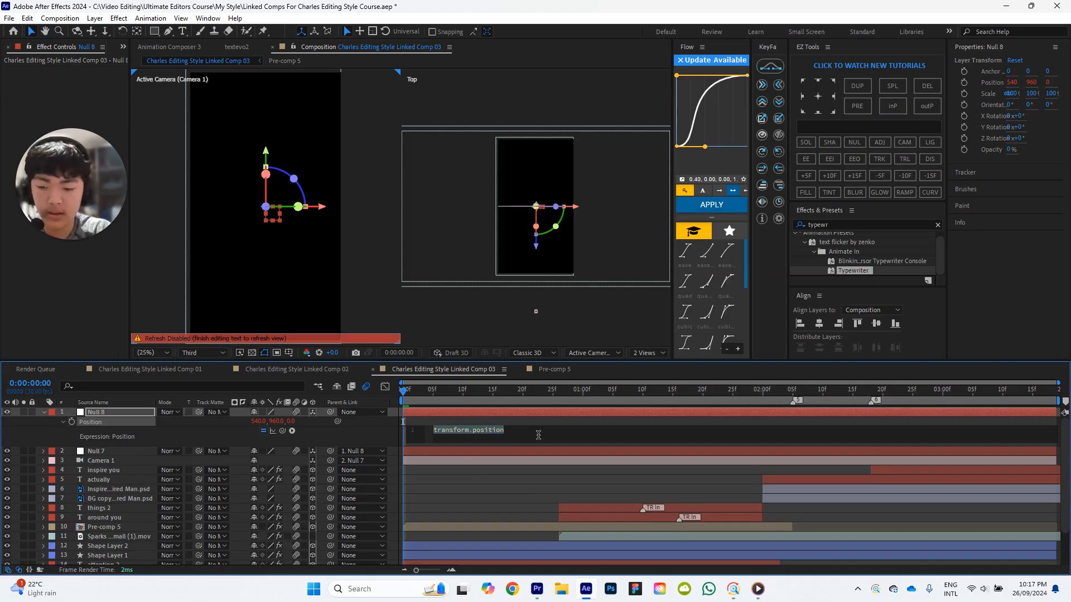
text(wiggle)
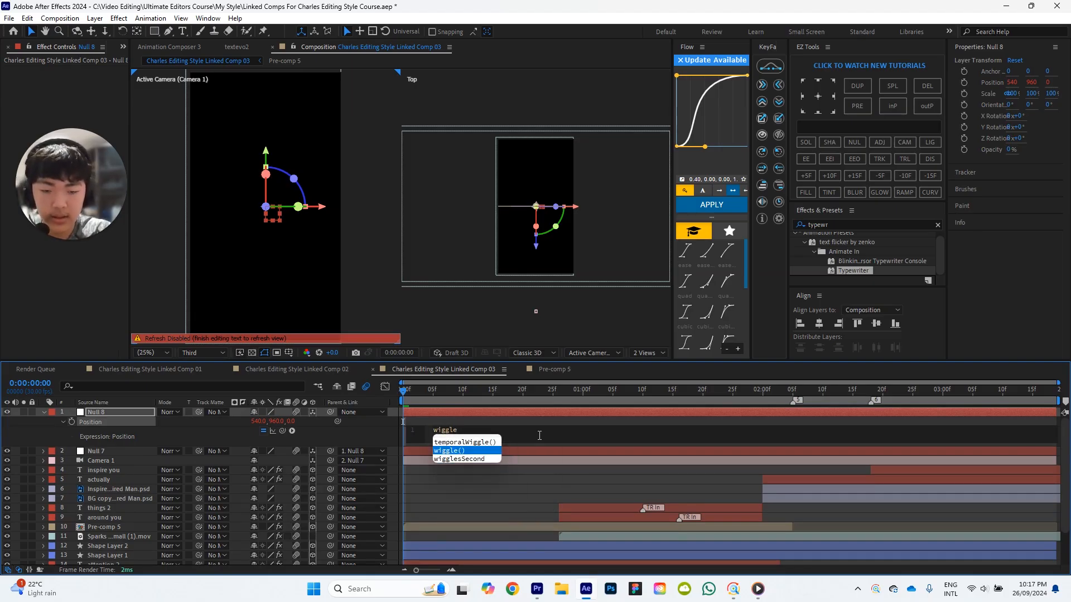
key(Return)
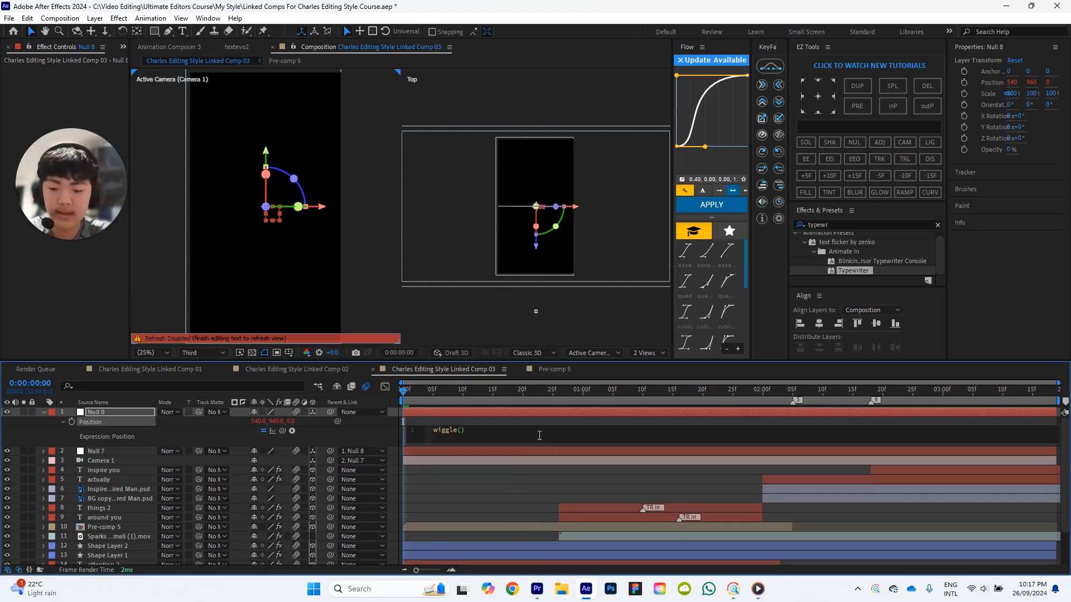
click(562, 491)
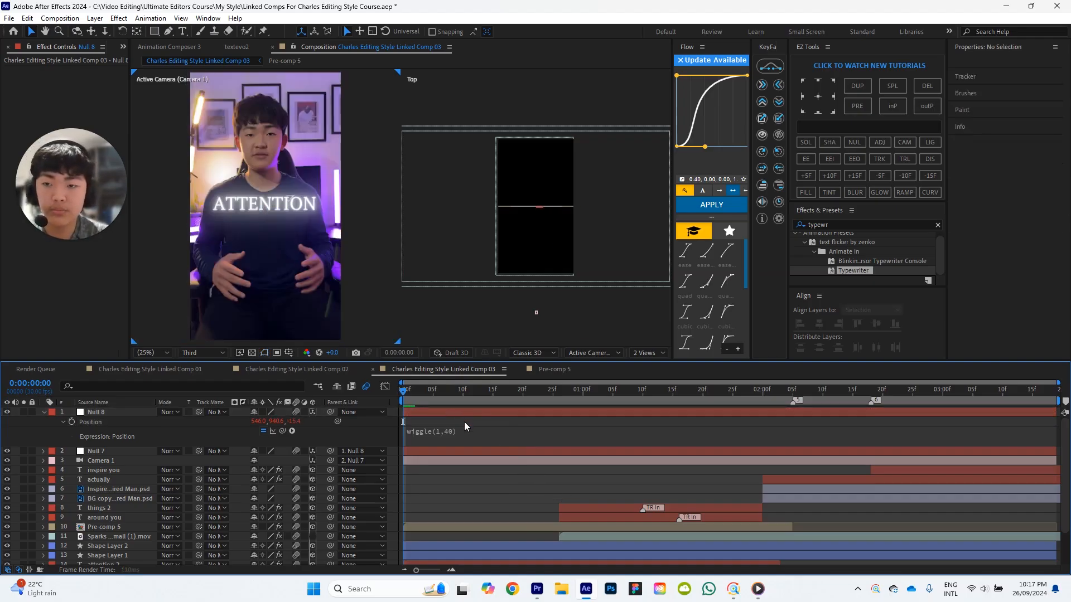
Play back the camera wiggle and move Pre-comp 5 in depth to a Z position of -32.
key(space)
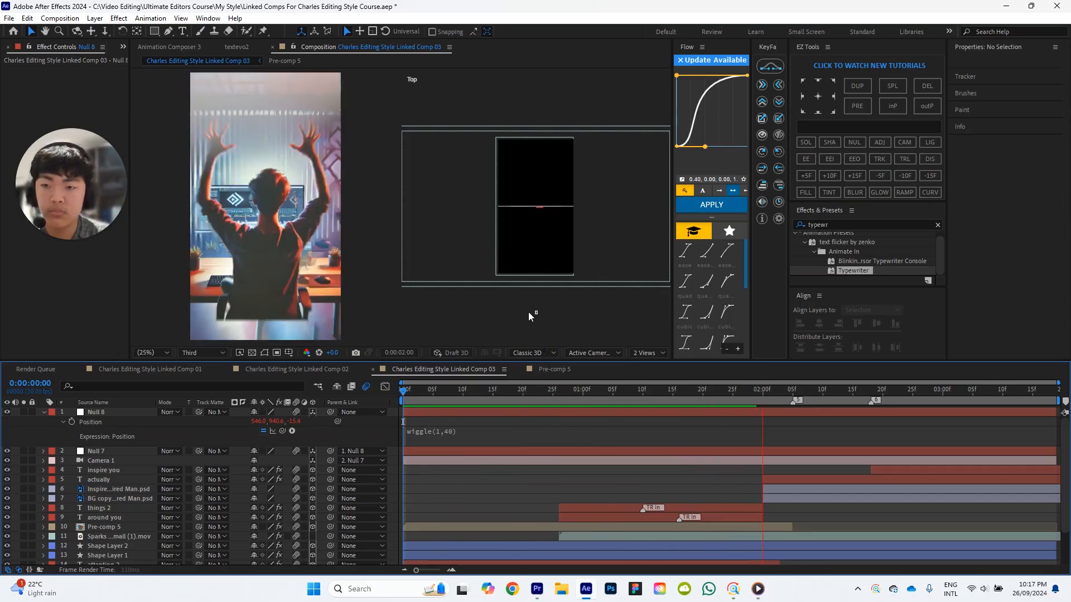
mouse_move(665, 400)
mouse_down()
mouse_move(629, 402)
mouse_move(671, 397)
mouse_up()
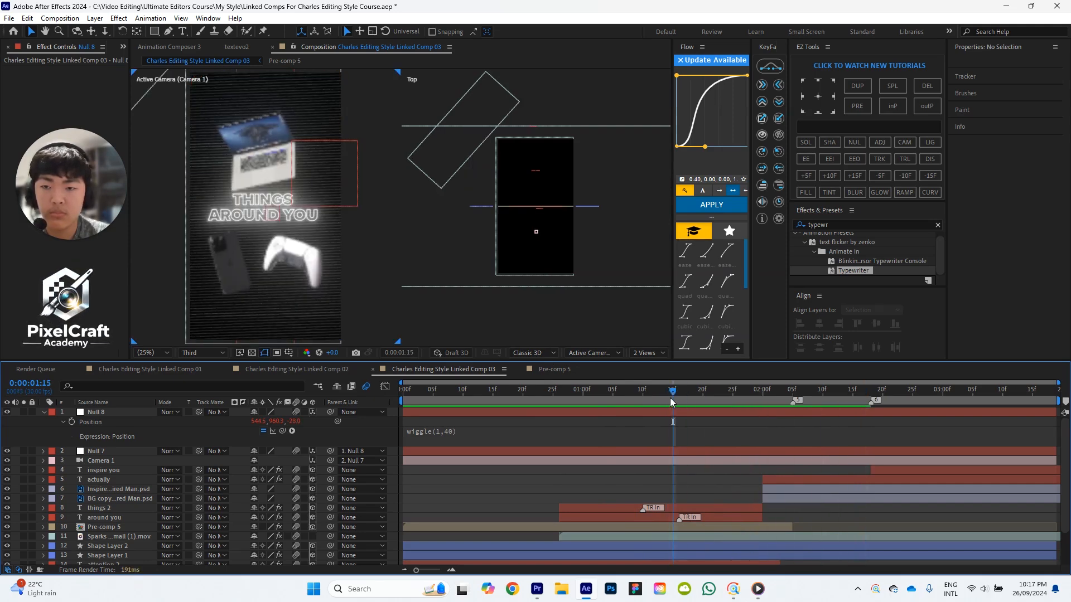
click(107, 526)
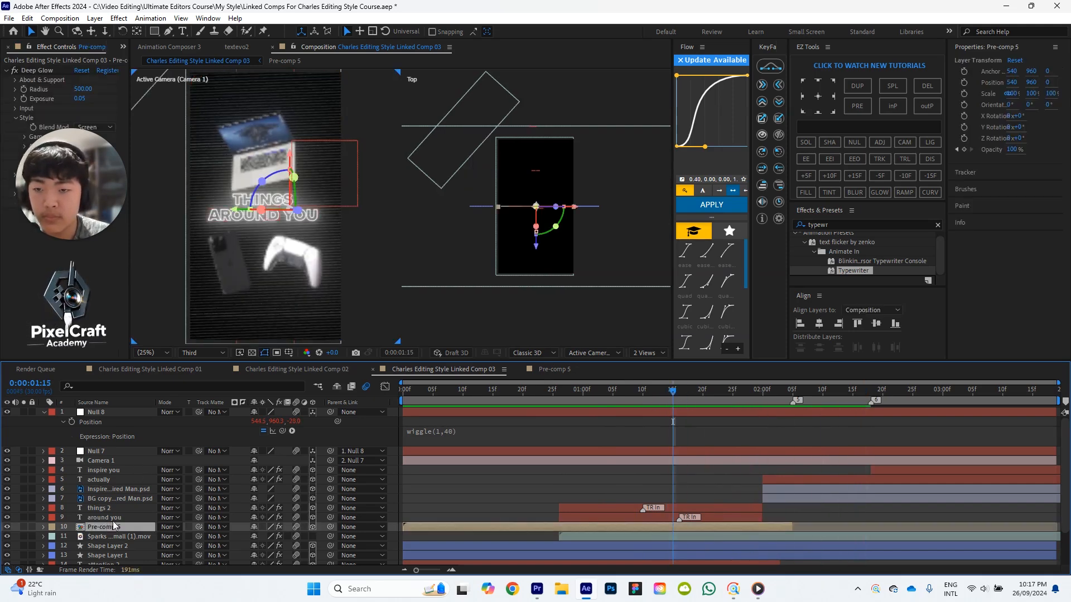
drag(535, 258, 531, 253)
drag(618, 389, 540, 390)
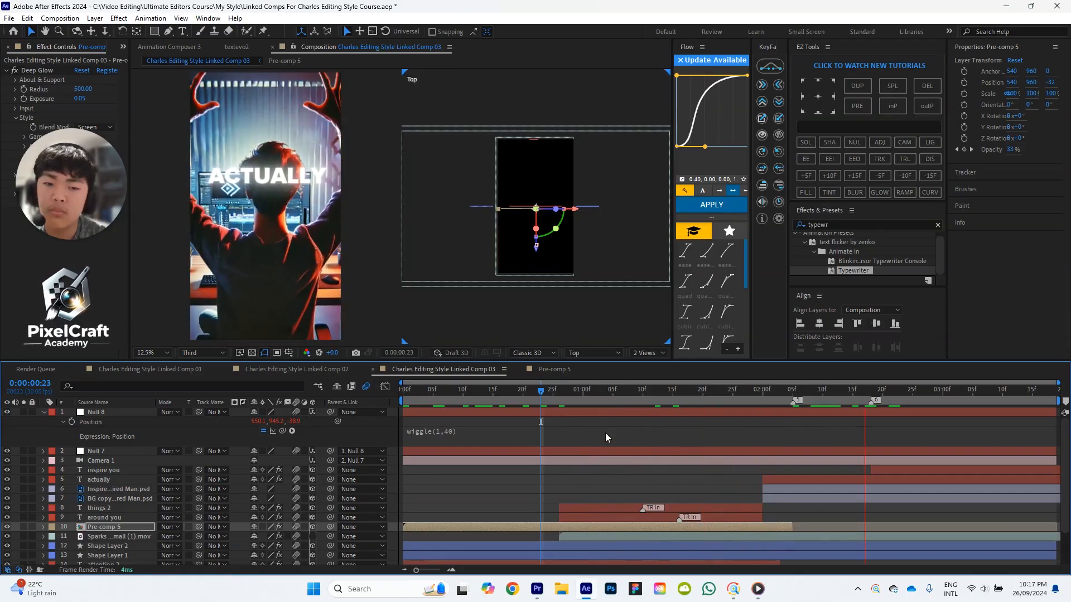
Play the composition onward from 0:00:01:12 to review the depth change.
click(654, 389)
scroll(149, 463, down, 3)
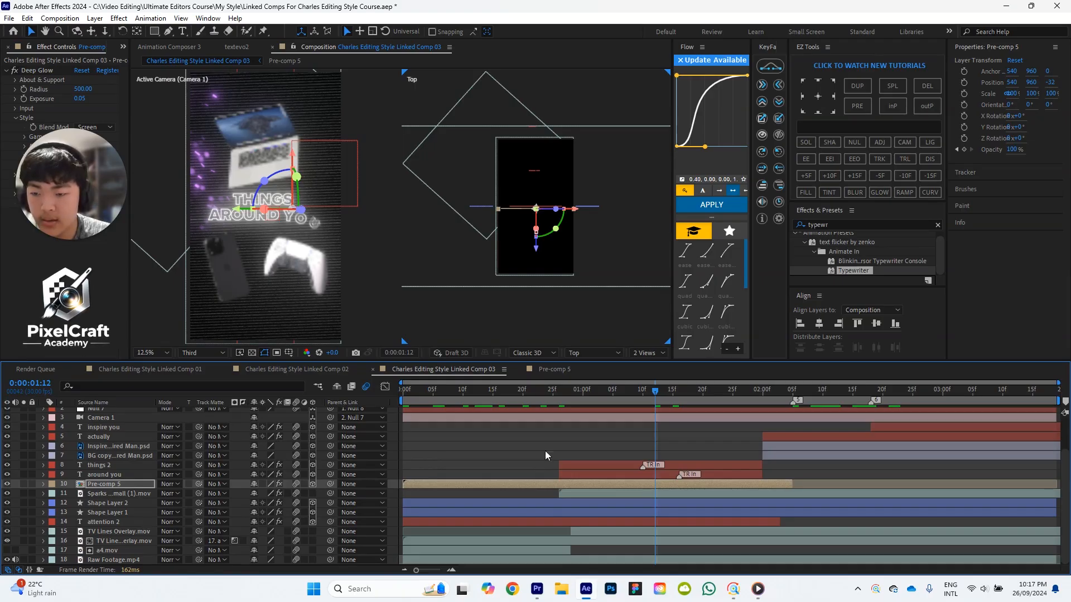
scroll(547, 450, up, 2)
click(597, 466)
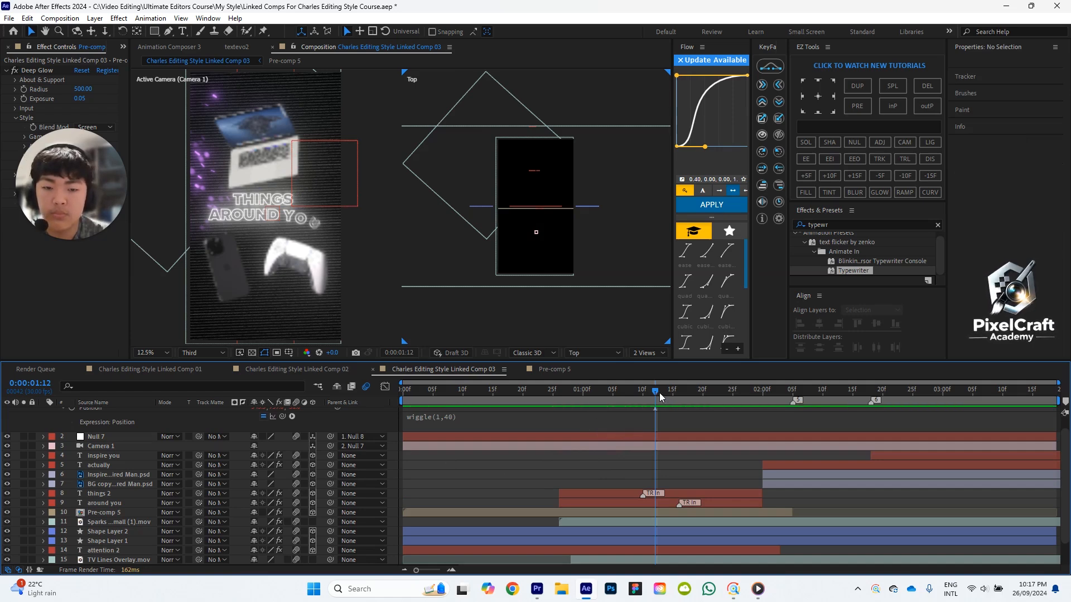
key(space)
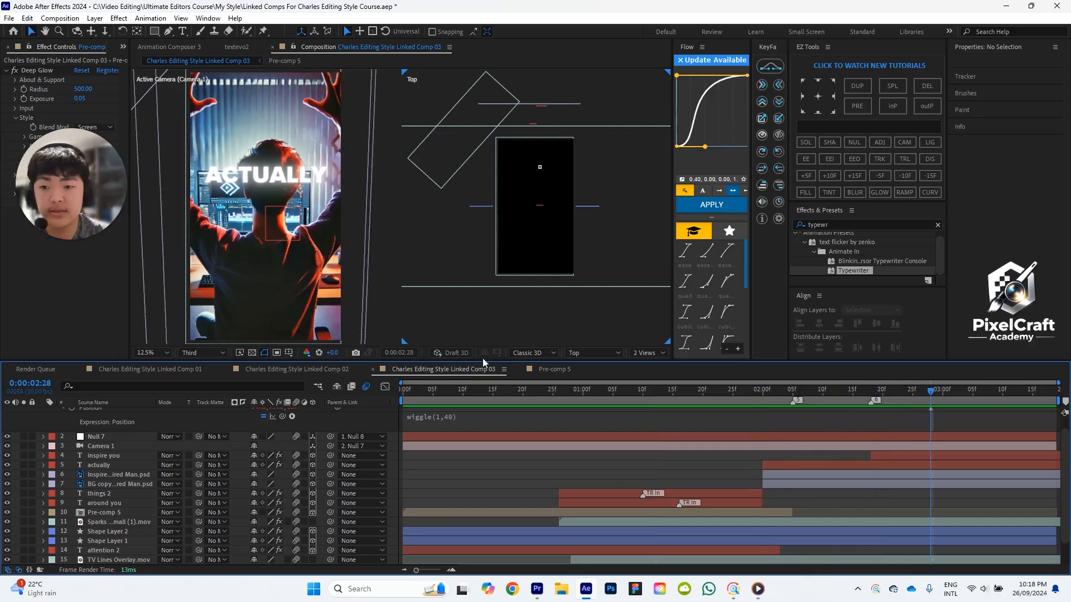
Lower the preview resolution to Quarter, play the composition from 0:00:01:02, and return to the first frame.
click(221, 353)
click(200, 416)
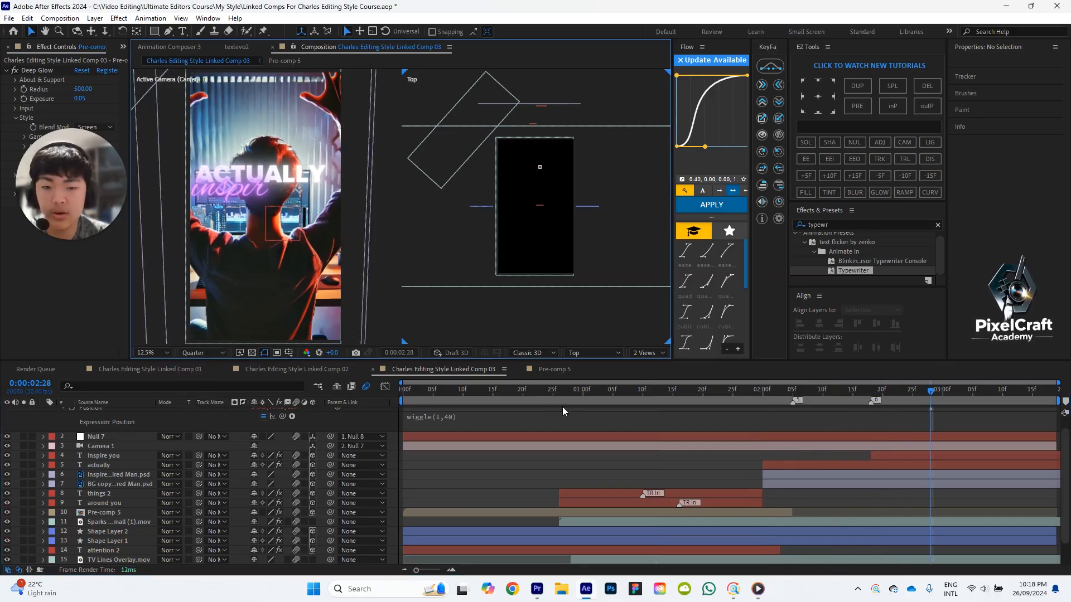
click(595, 388)
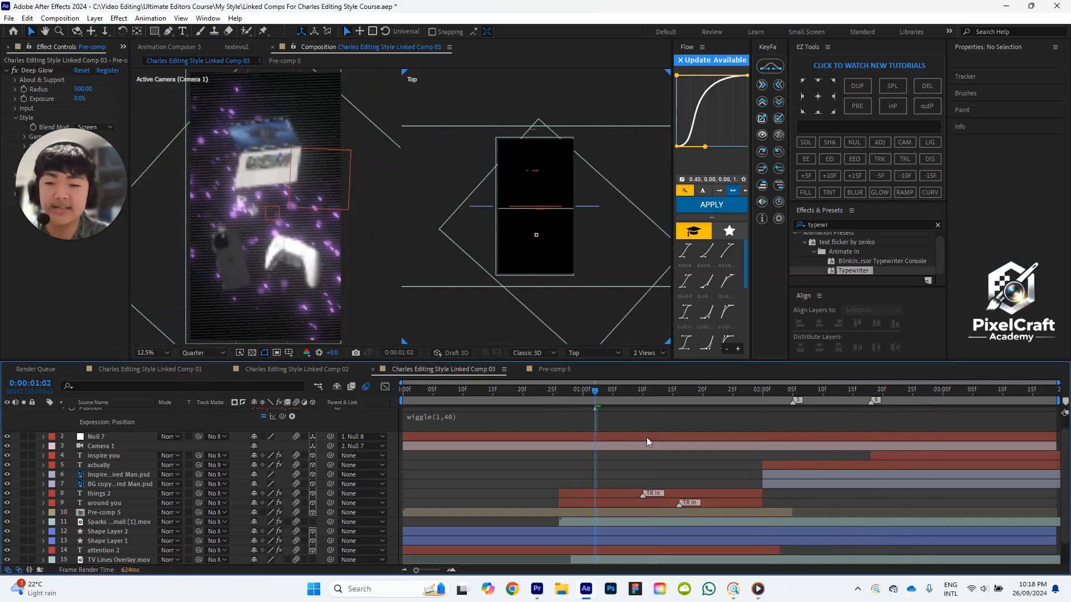
click(677, 446)
click(723, 463)
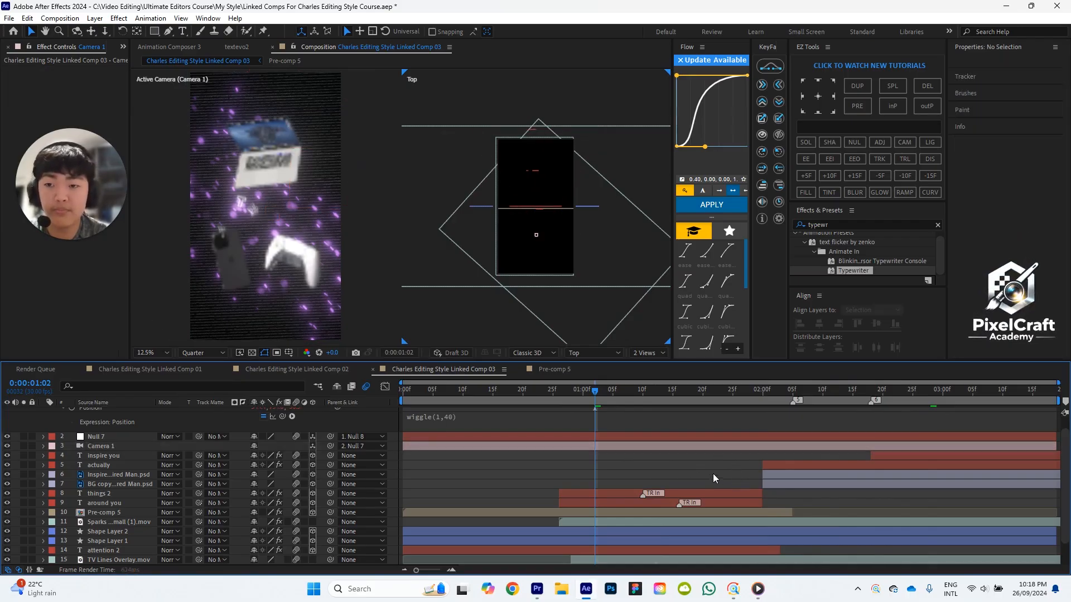
key(space)
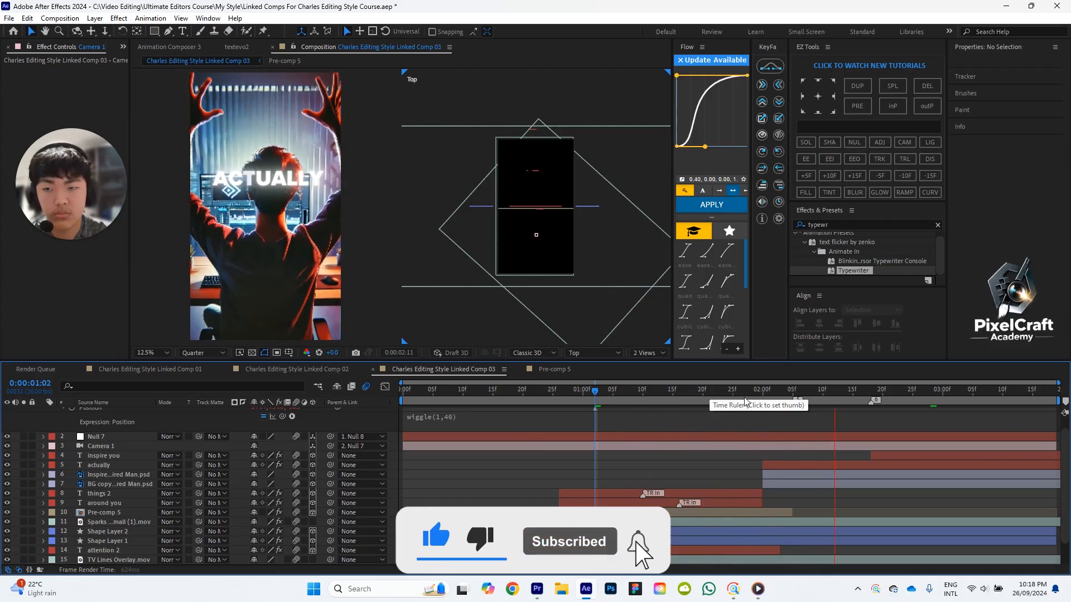
key(space)
key(Home)
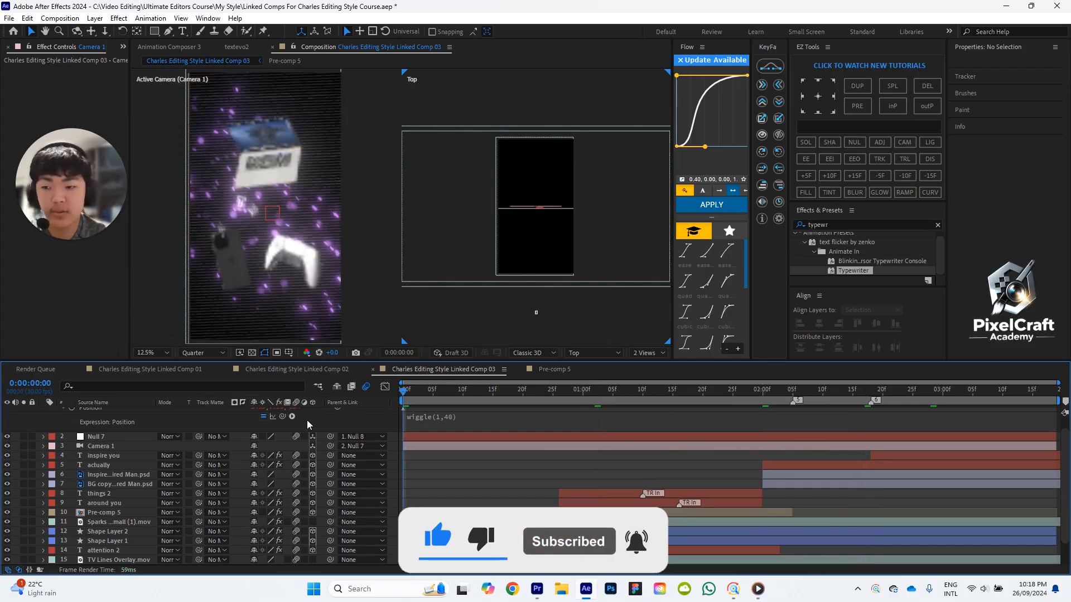
Collapse Null 8's expanded properties and add a black solid above all the layers.
scroll(306, 421, up, 2)
click(43, 412)
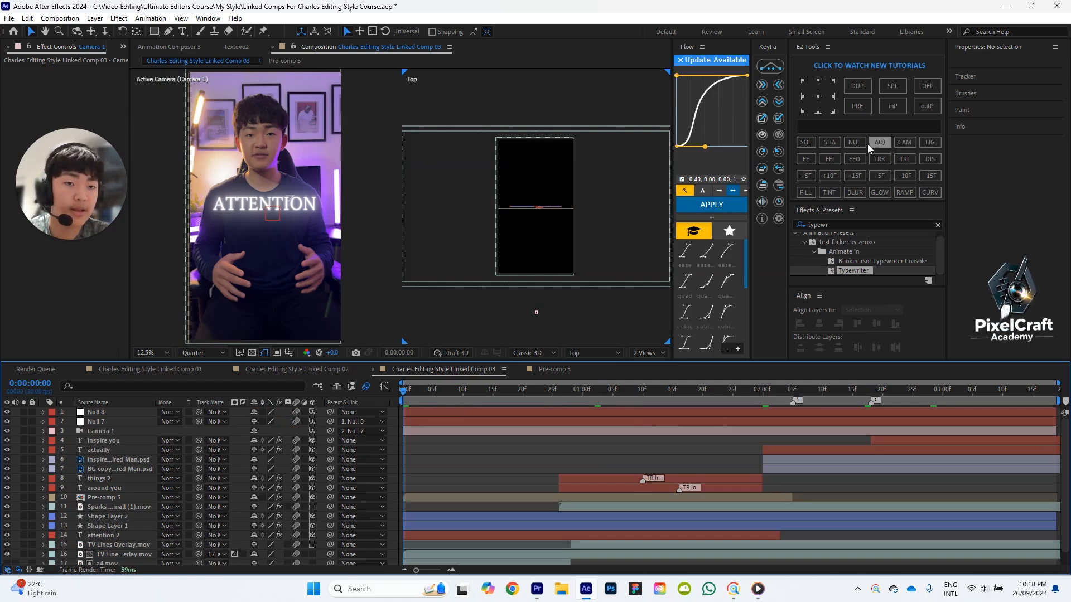
click(811, 143)
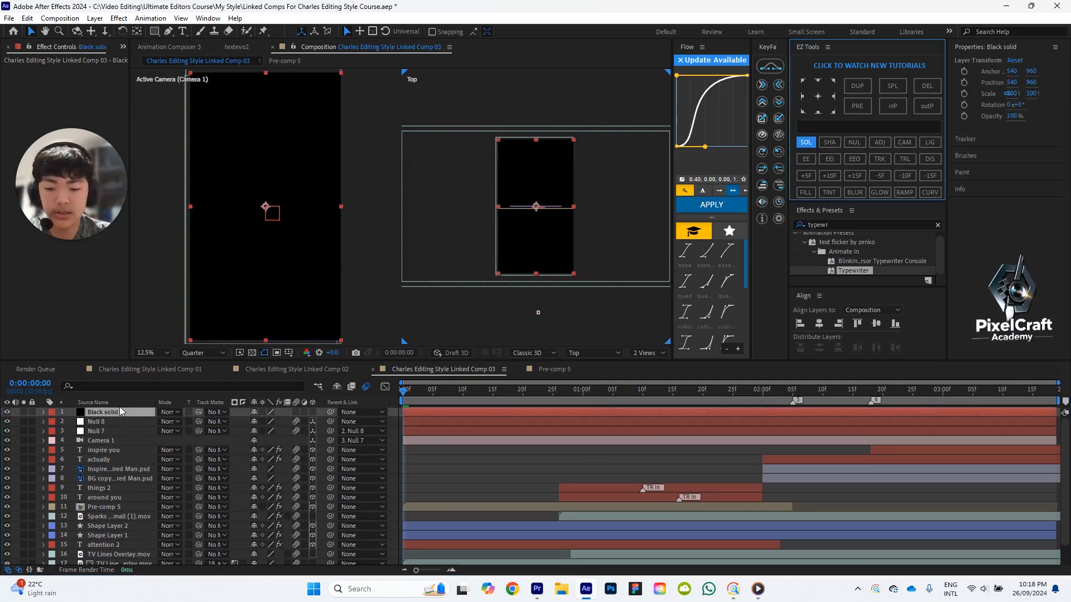
Give the black solid's Opacity the expression wiggle(15,10)-90.
key(t)
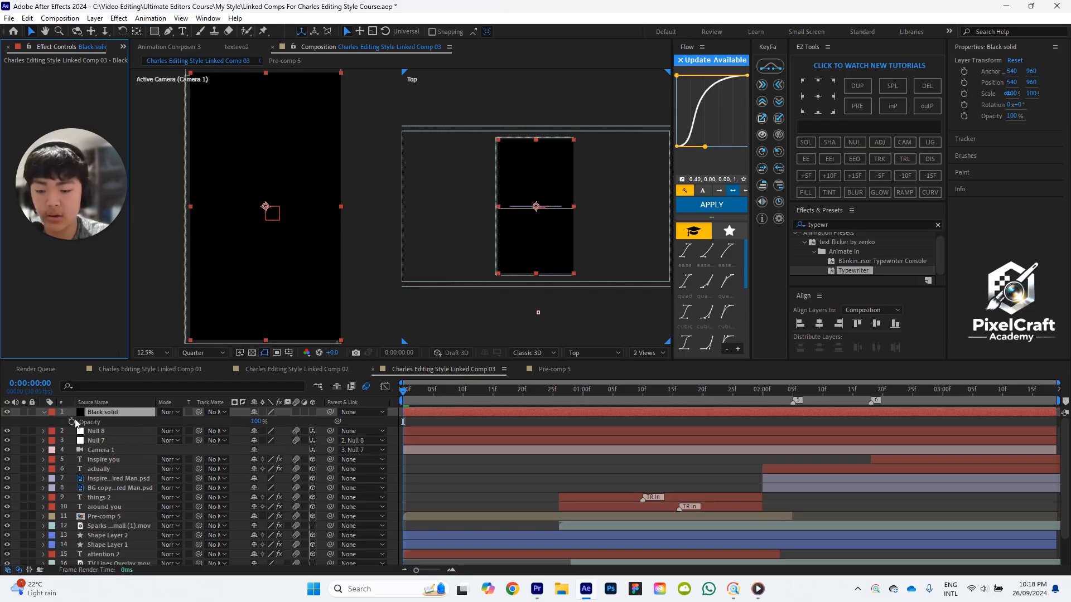
alt+click(70, 421)
text(wi)
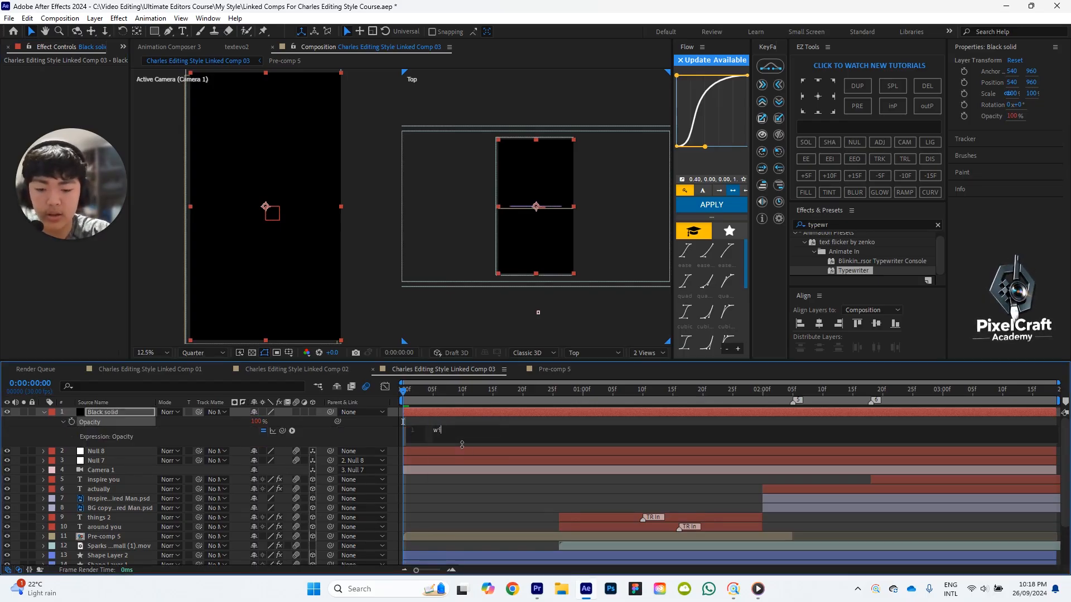
text(ggle)
key(Return)
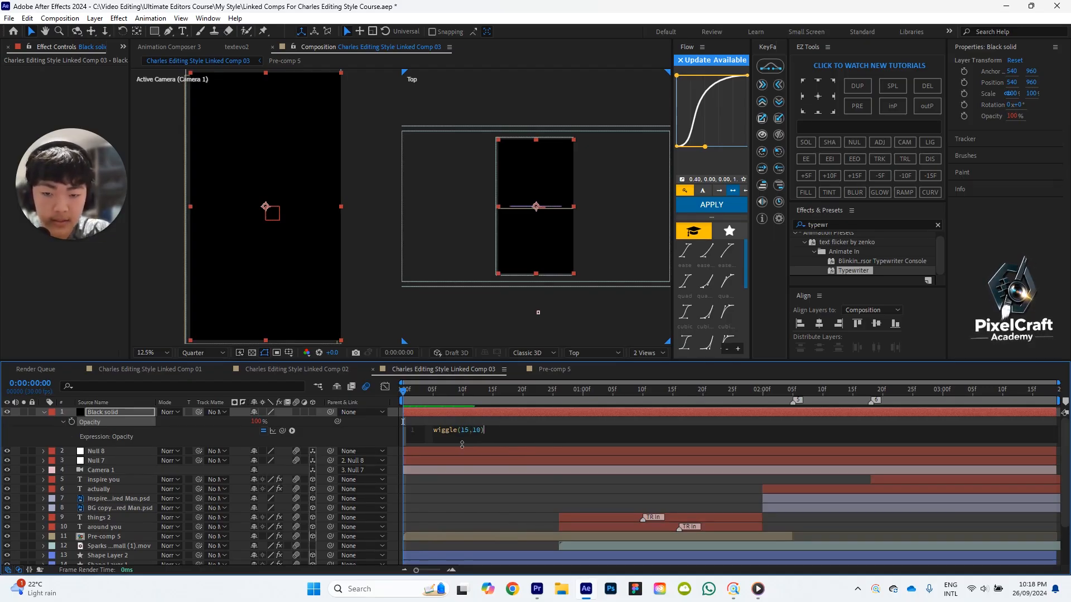
click(500, 482)
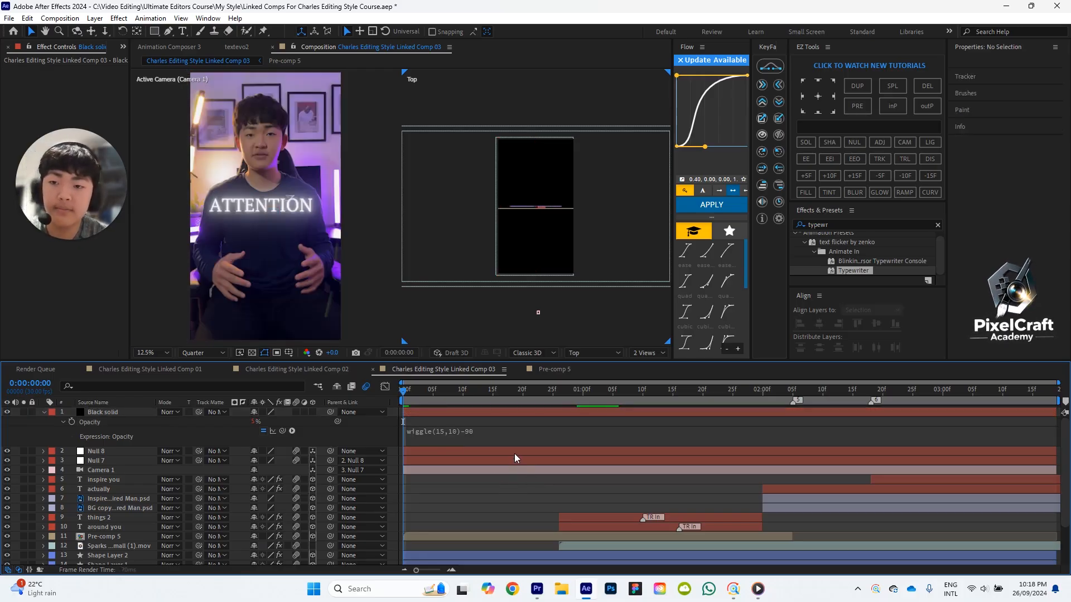
Preview the opacity flicker and trim the start of the black solid to 0:00:00:08.
key(space)
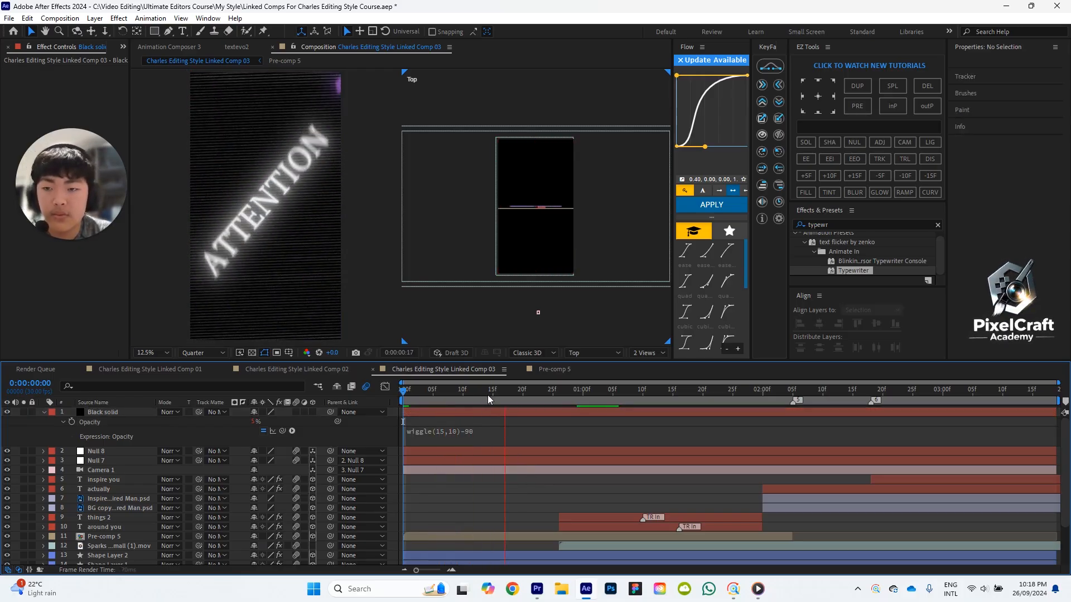
key(space)
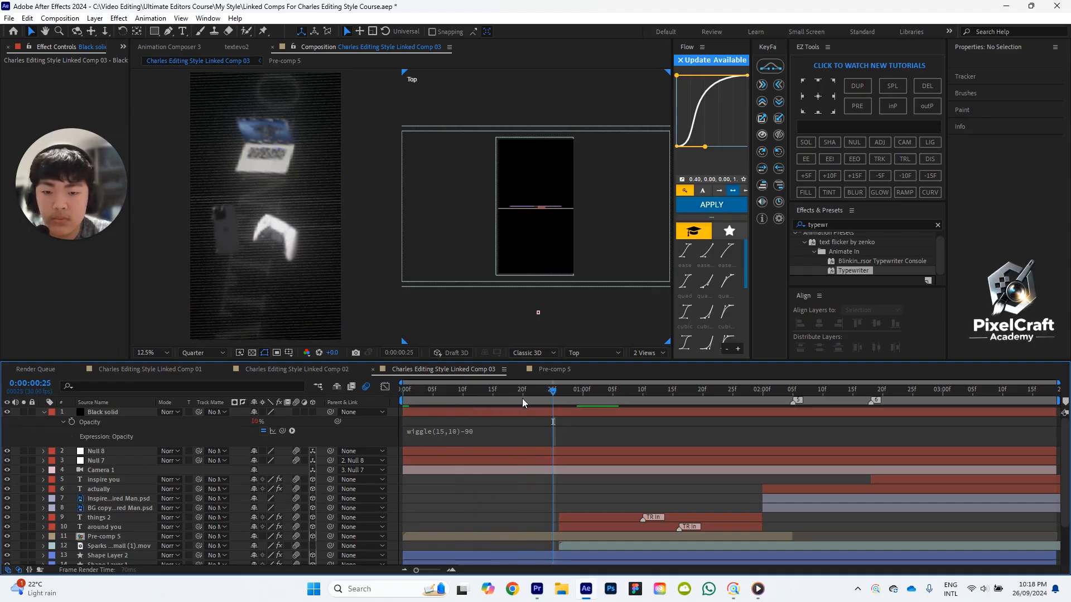
drag(538, 393, 450, 413)
click(413, 413)
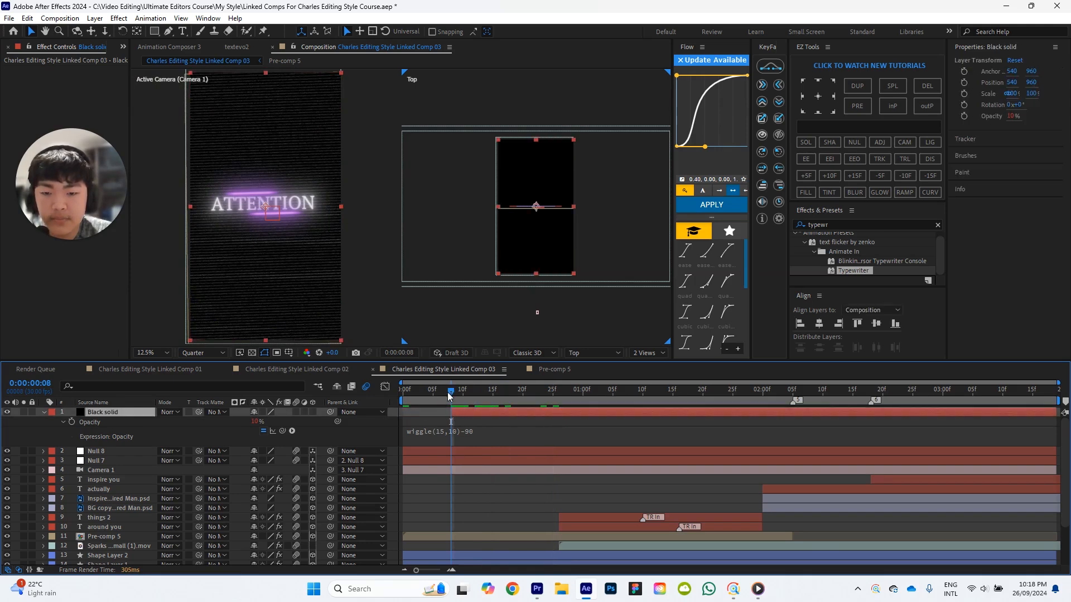
Play the composition from the first frame to review the flicker with the trimmed black solid.
key(Home)
click(510, 498)
key(space)
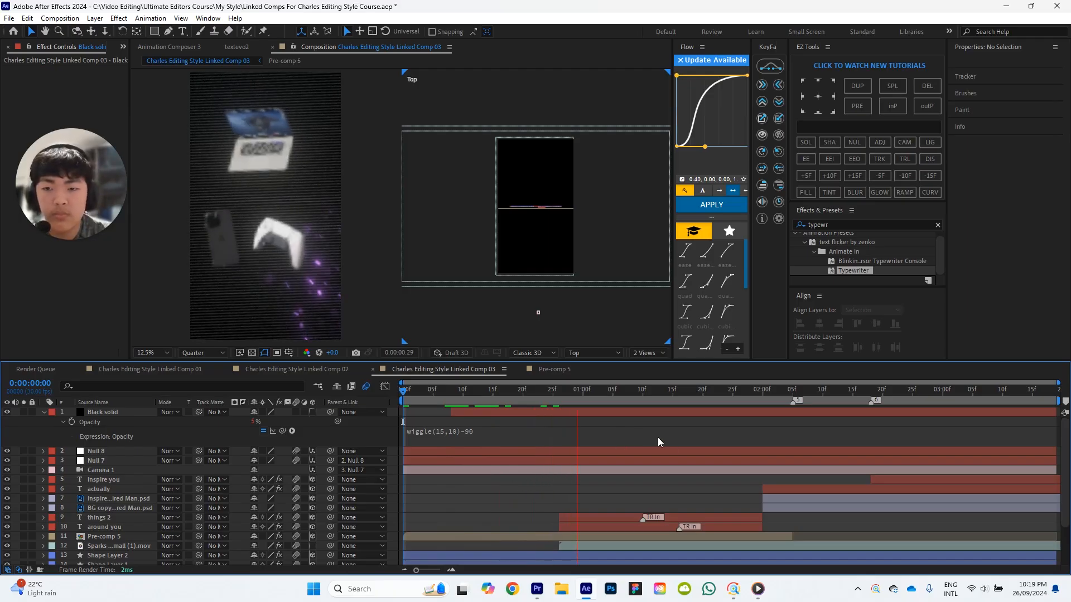
key(space)
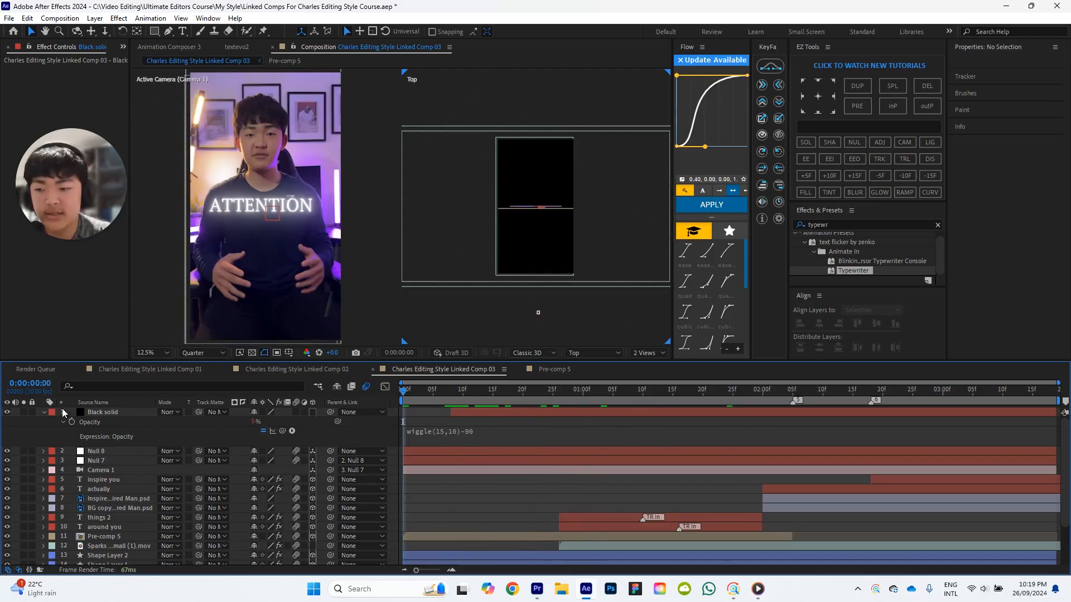
Collapse the black solid's properties and pre-compose all layers above Raw Footage.mp4, from the black solid to a4.mov.
click(44, 412)
click(94, 412)
scroll(172, 461, down, 2)
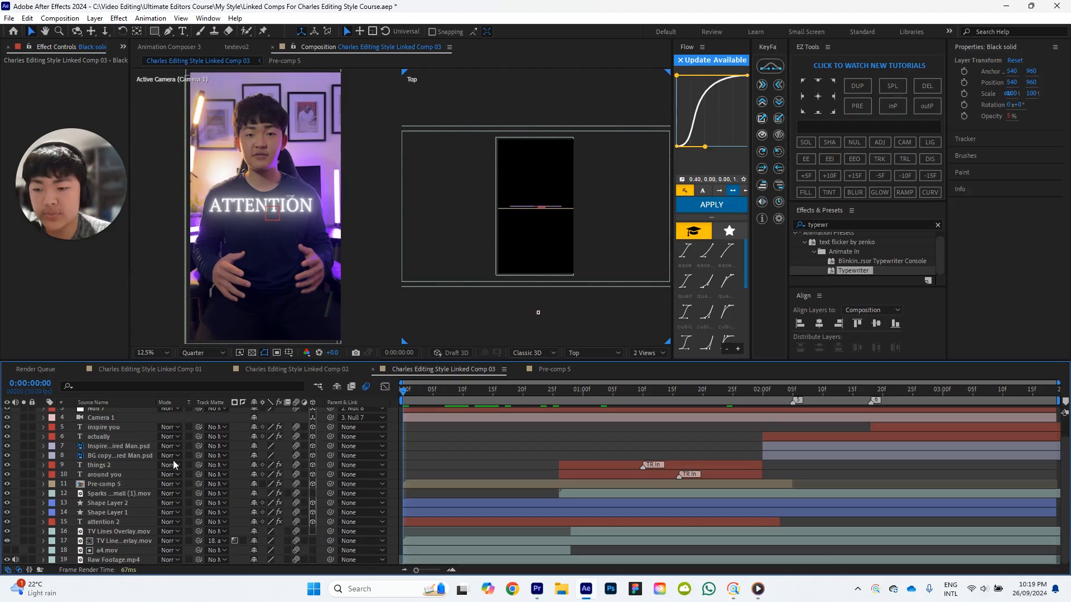
shift+click(123, 550)
right_click(128, 465)
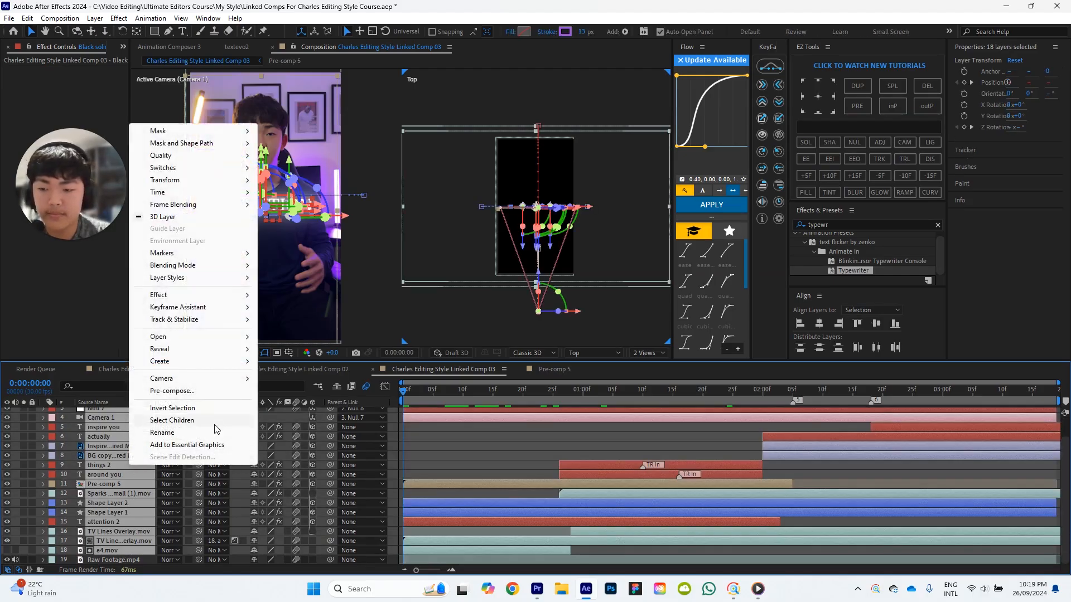
click(172, 391)
click(563, 364)
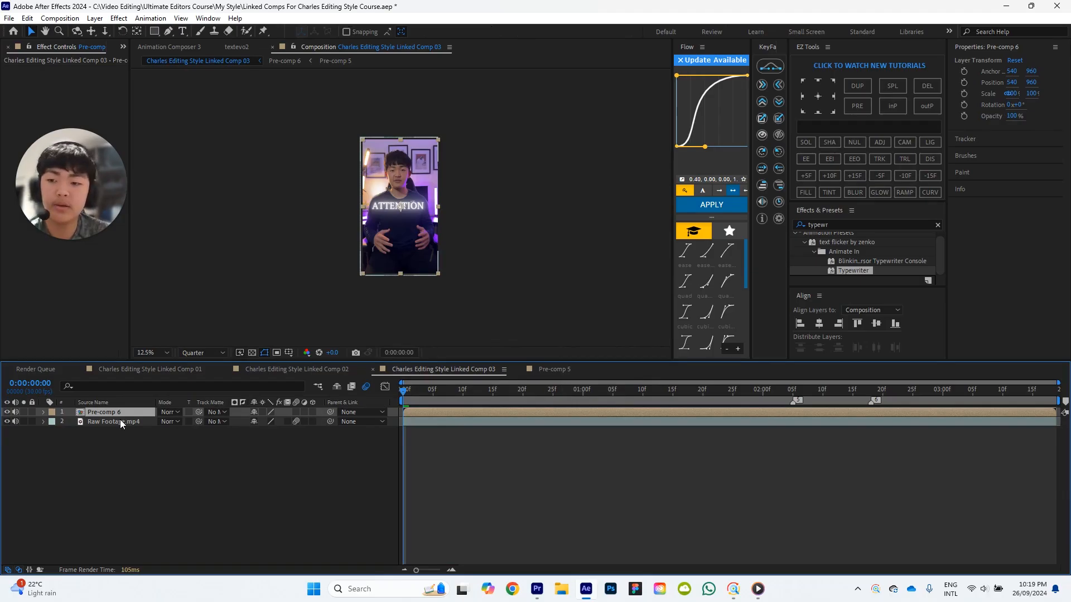
Apply the Posterize Time effect to Pre-comp 6.
click(158, 352)
click(177, 362)
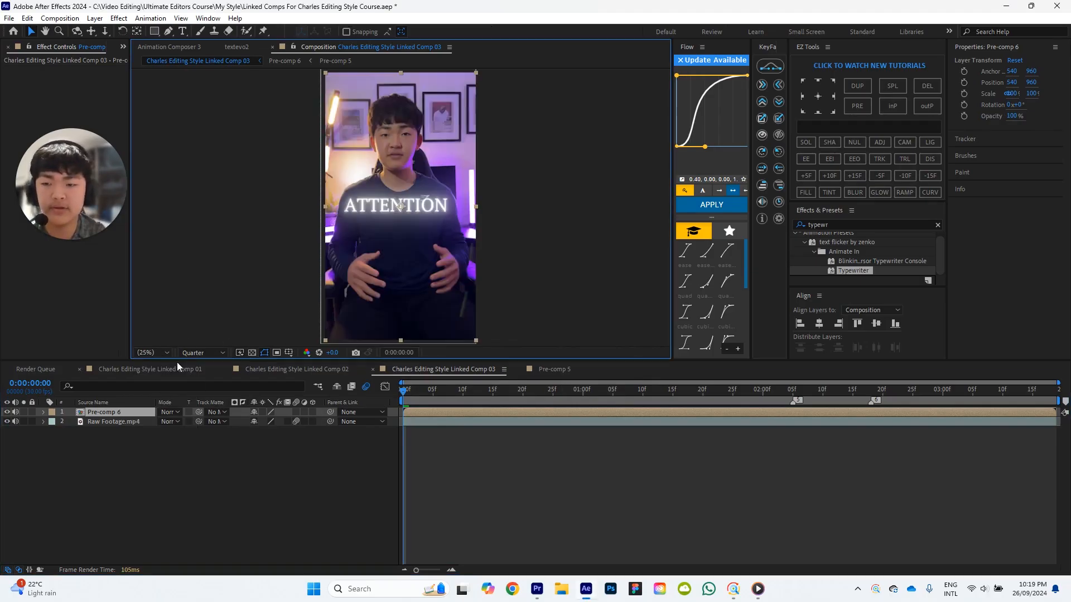
key(ctrl+space)
text(post)
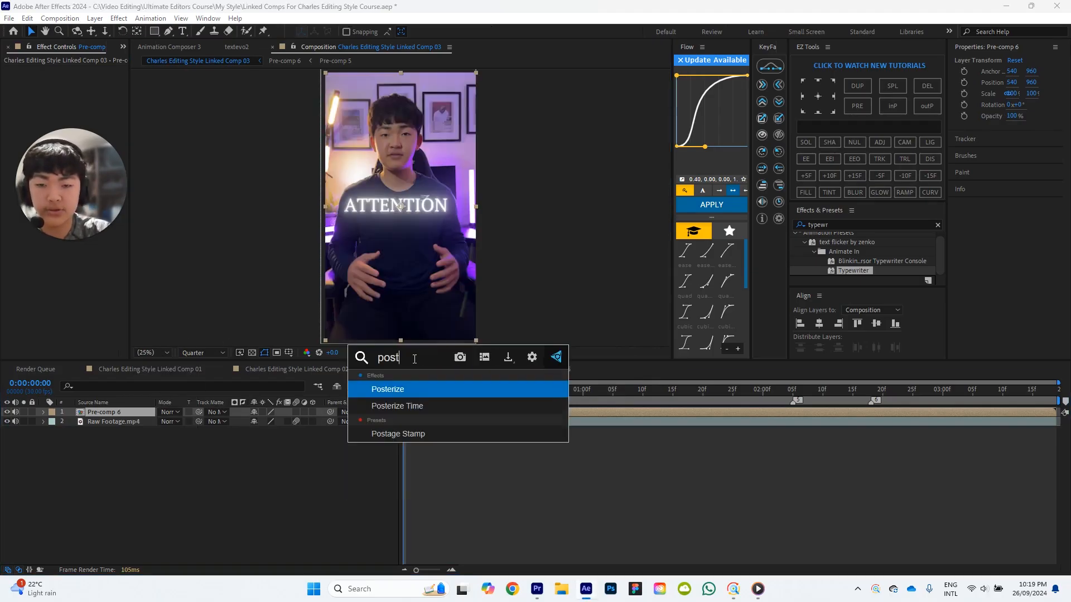
click(423, 405)
drag(75, 198, 558, 201)
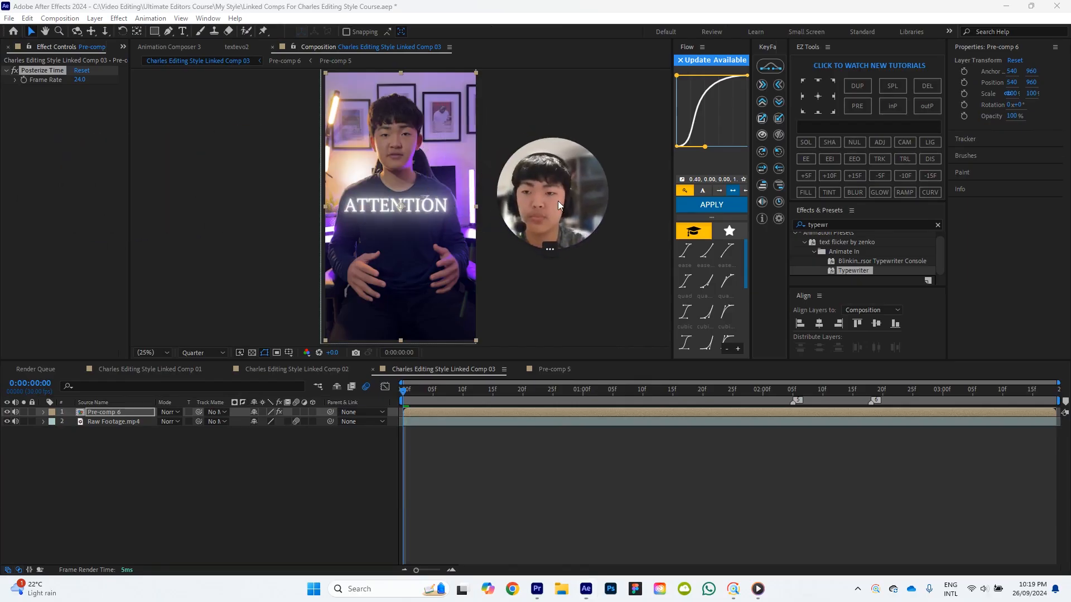
Set the Posterize Time frame rate on Pre-comp 6 to 14.
click(80, 80)
text(14)
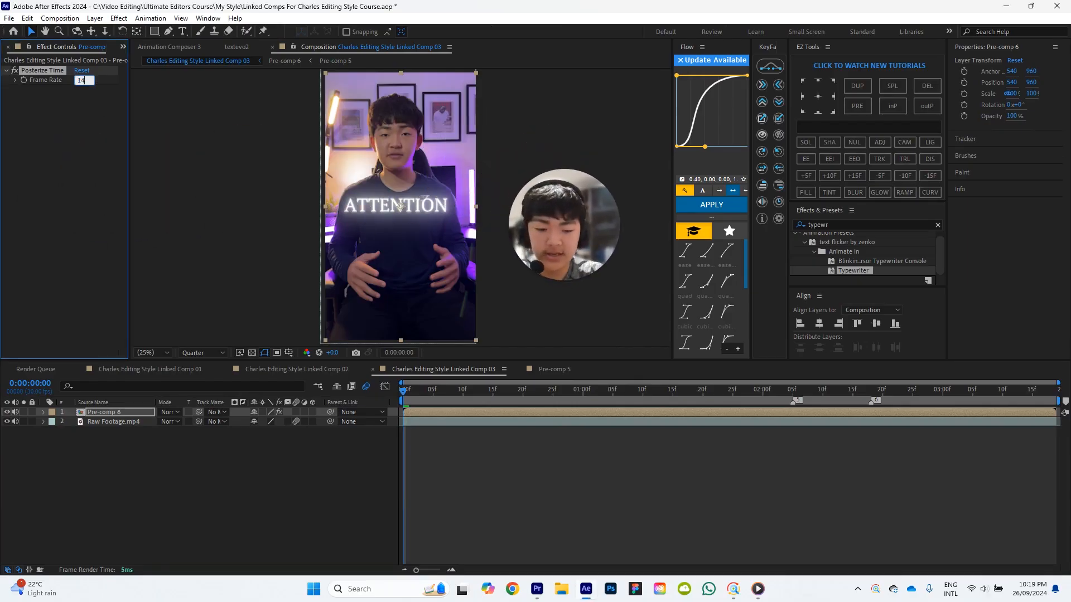
click(113, 412)
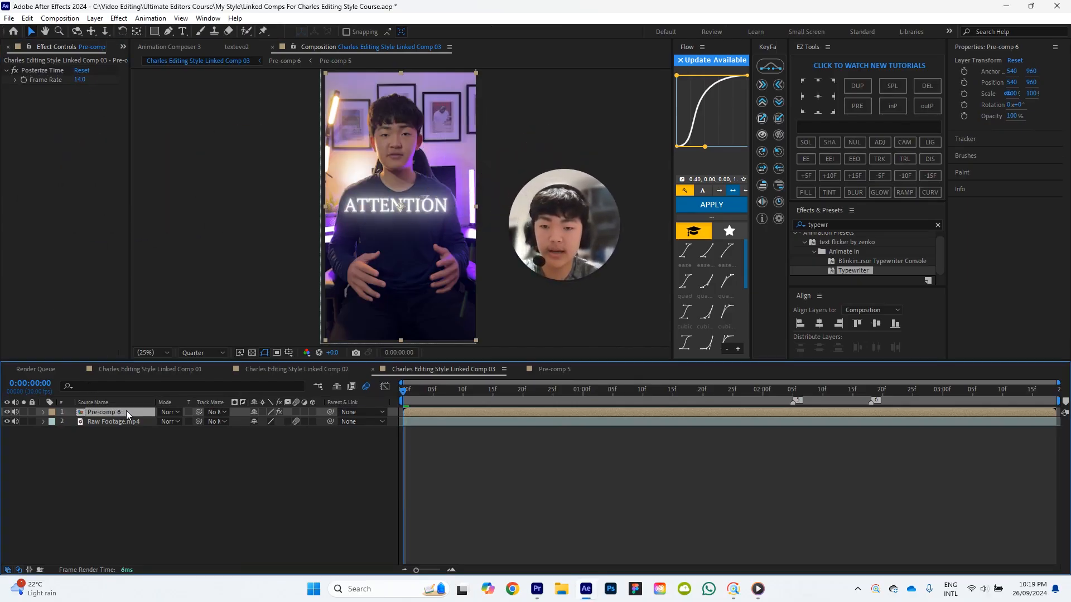
Apply the Noise Alpha effect to Pre-comp 6 and set its amount to 3%.
key(ctrl+space)
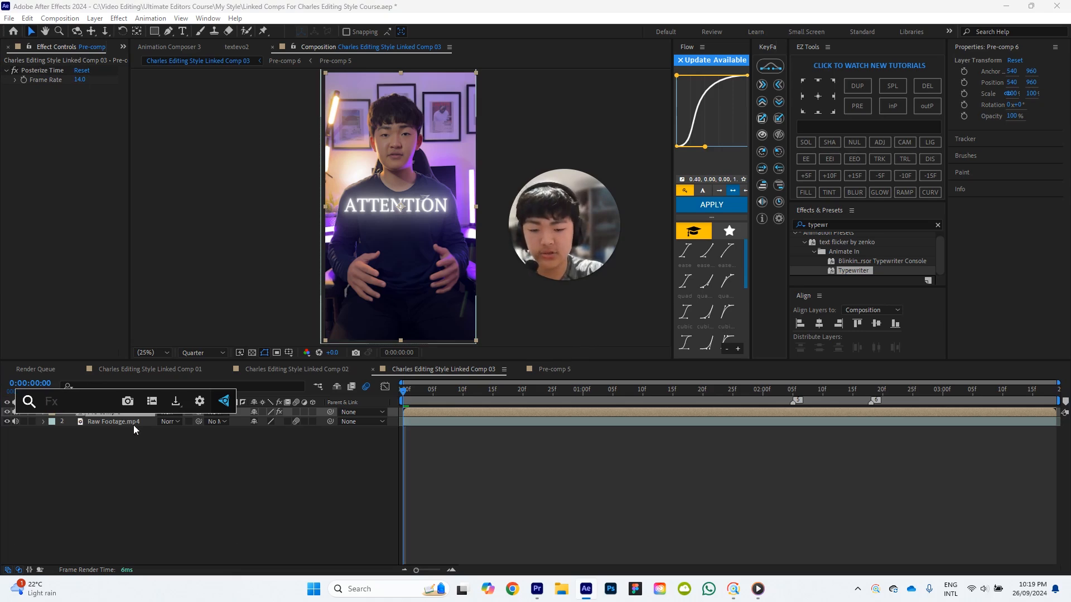
text(noise)
click(151, 447)
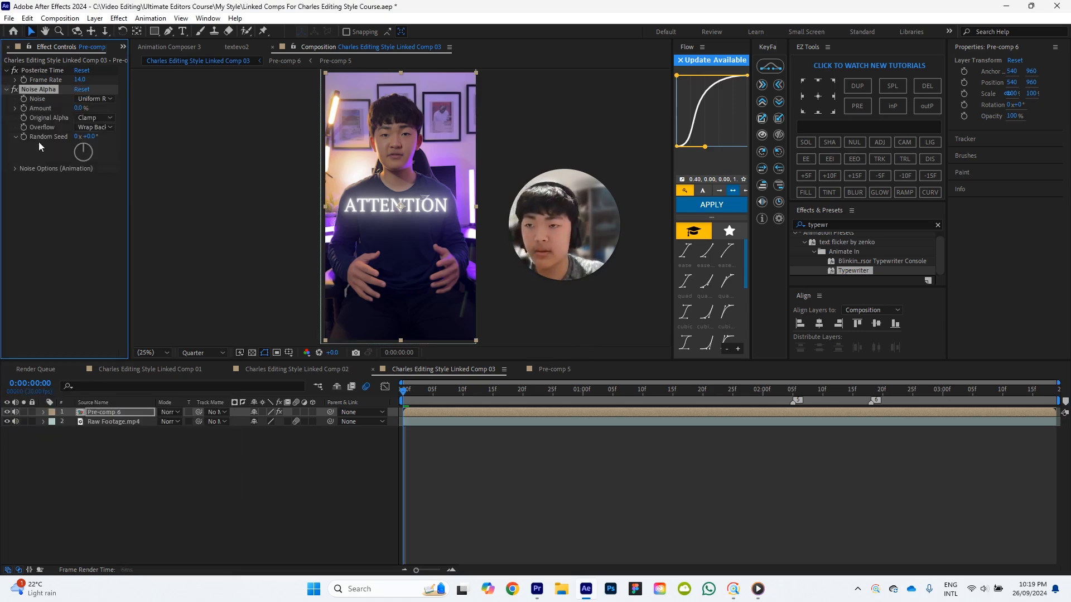
click(77, 109)
text(3)
key(Return)
click(631, 502)
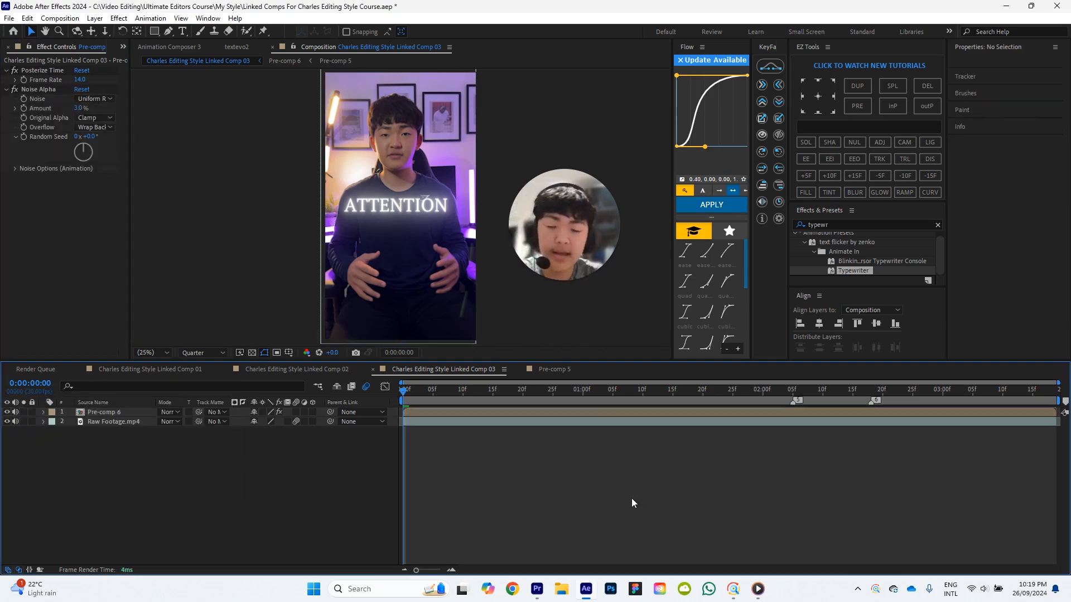
Review the composition from the first frame with the posterize and noise effects applied.
drag(559, 228, 564, 208)
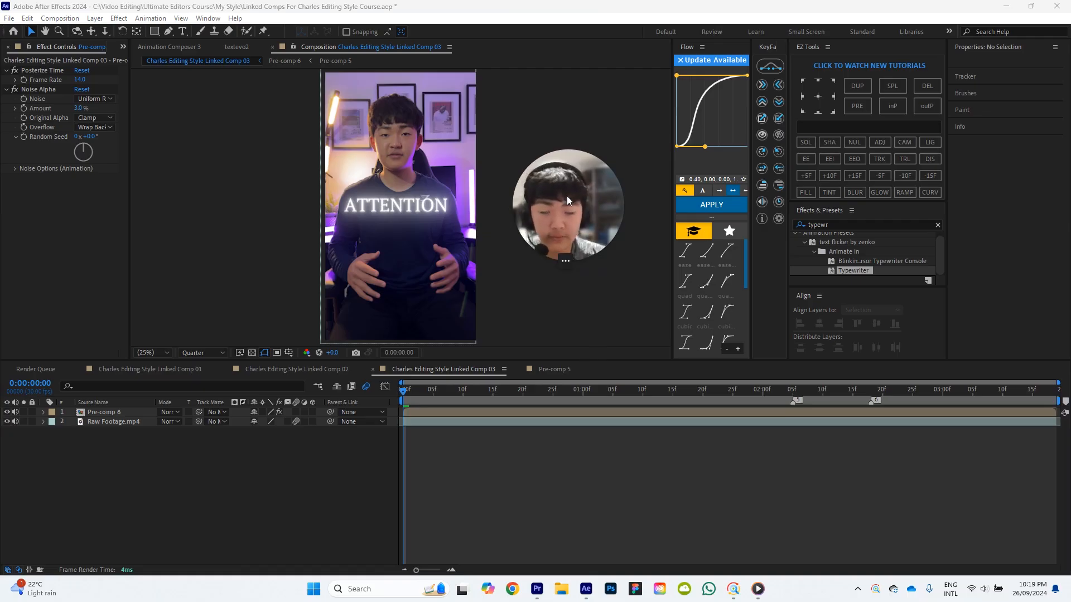
drag(417, 393, 360, 410)
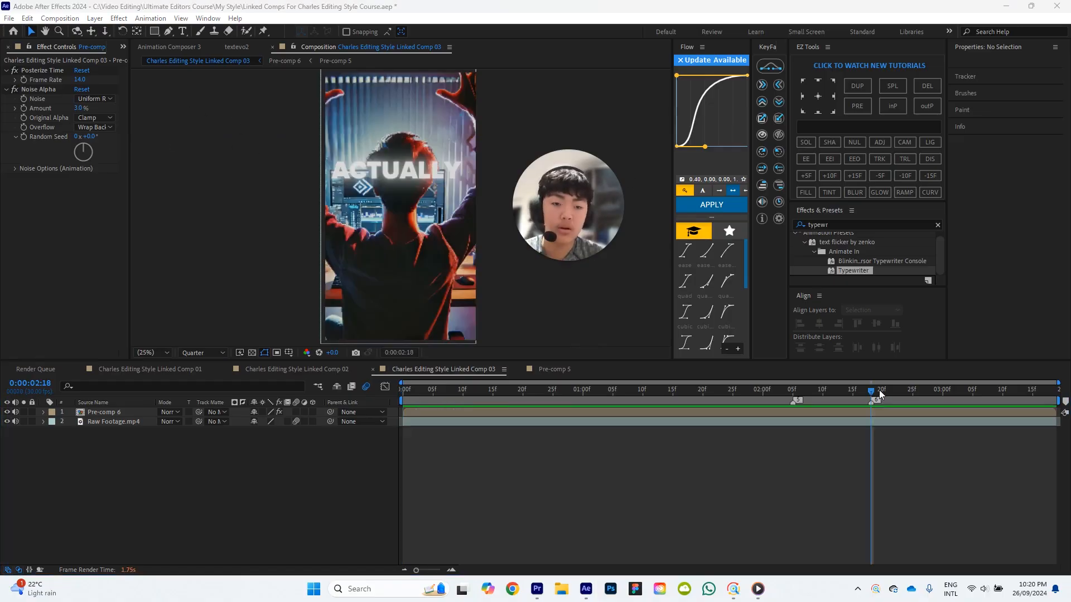
drag(873, 391, 369, 388)
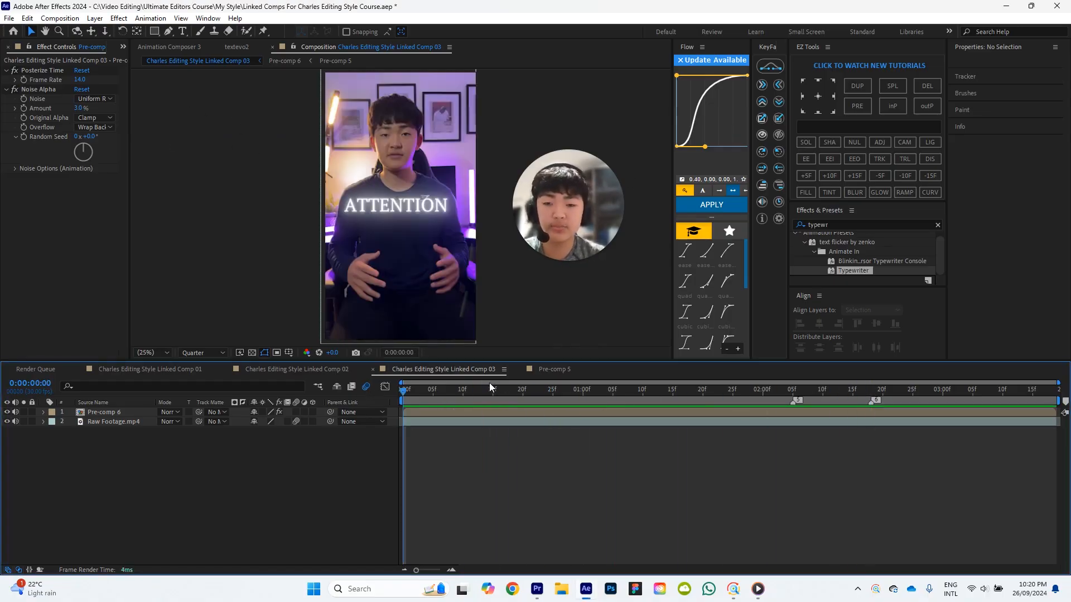
Add a full-frame white solid above Pre-comp 6 with the current time at 0:00:02:01.
drag(830, 390, 767, 389)
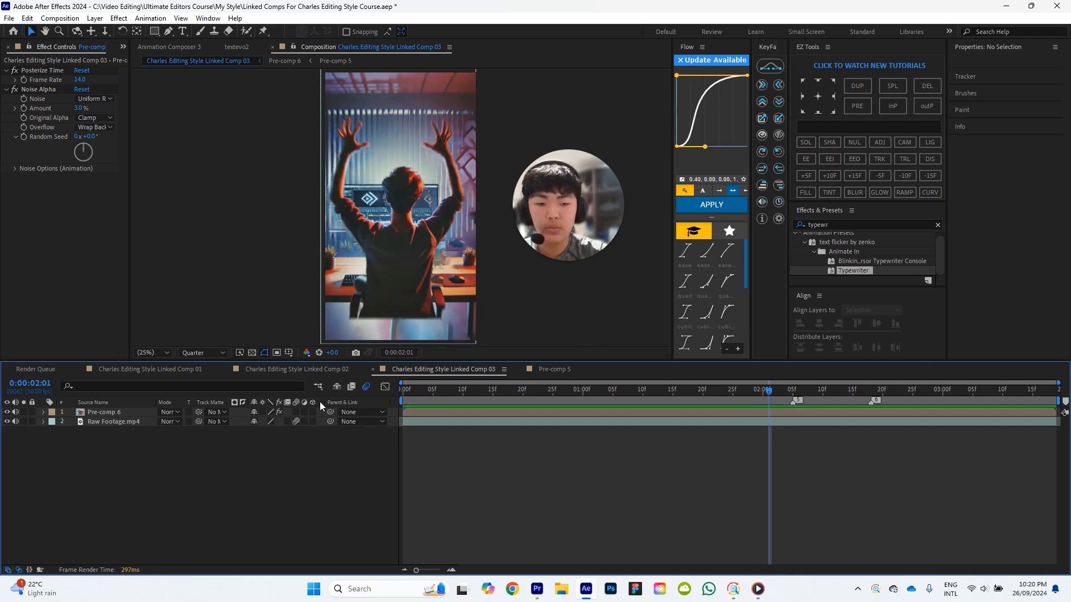
key(ctrl+y)
click(583, 398)
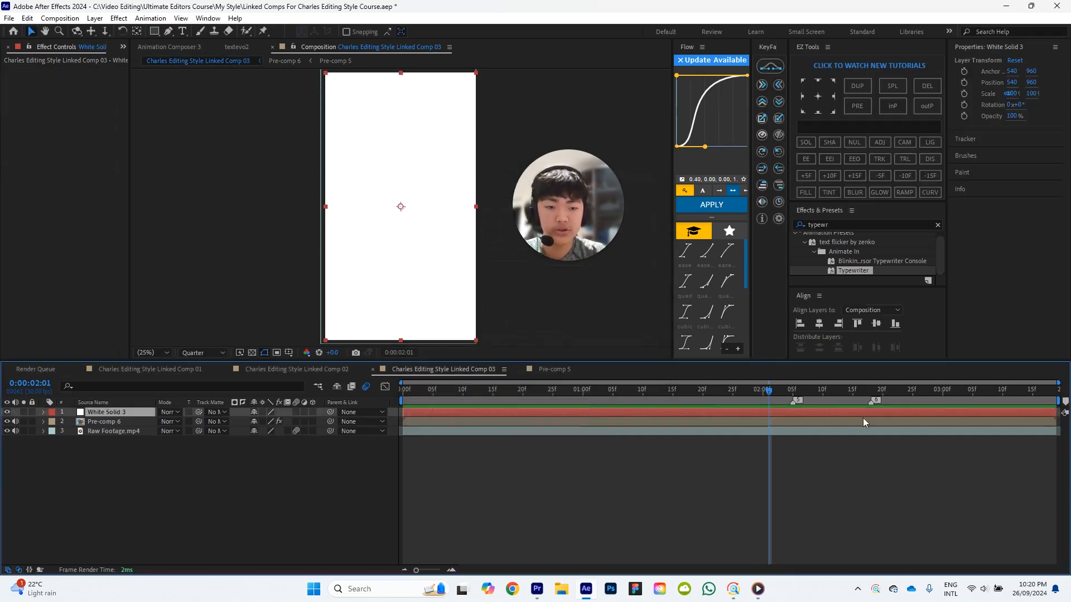
Trim the white solid to a two-frame flash covering 0:00:02:00 and 0:00:02:01.
click(728, 405)
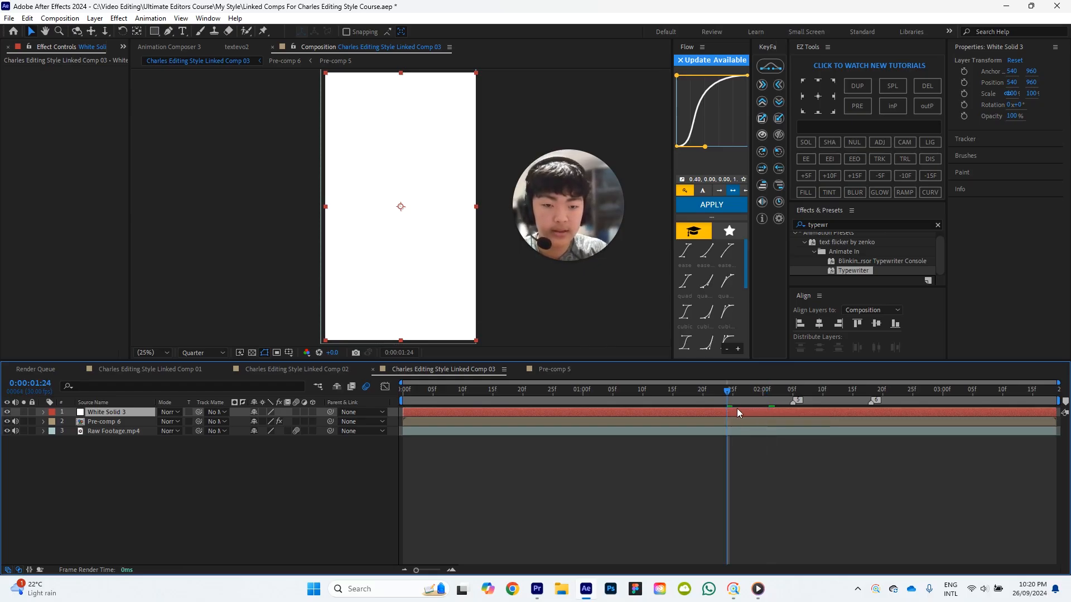
drag(767, 391, 776, 391)
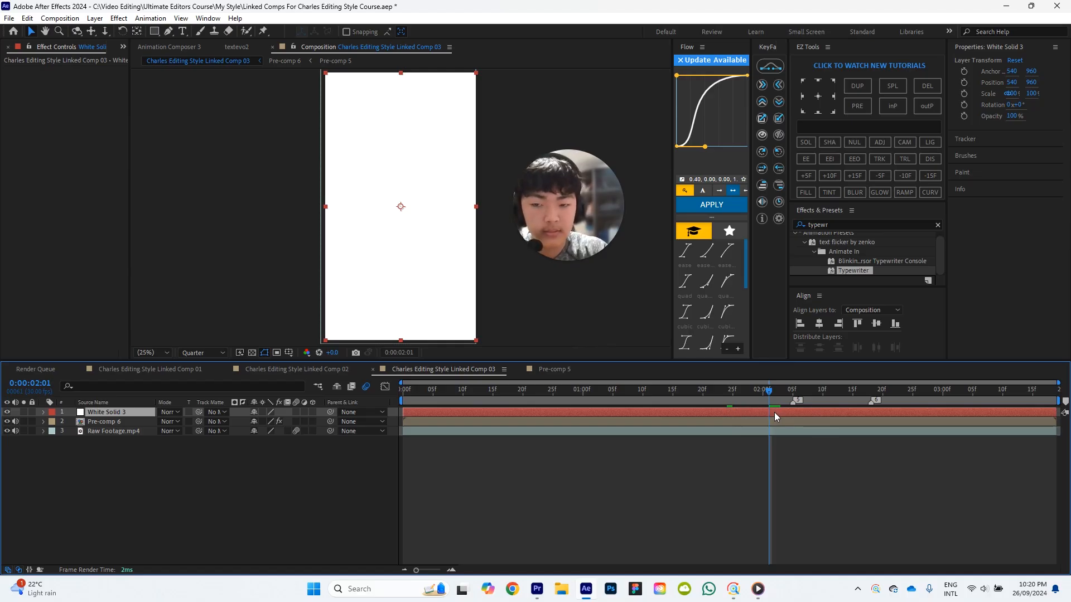
key(alt+bracketright)
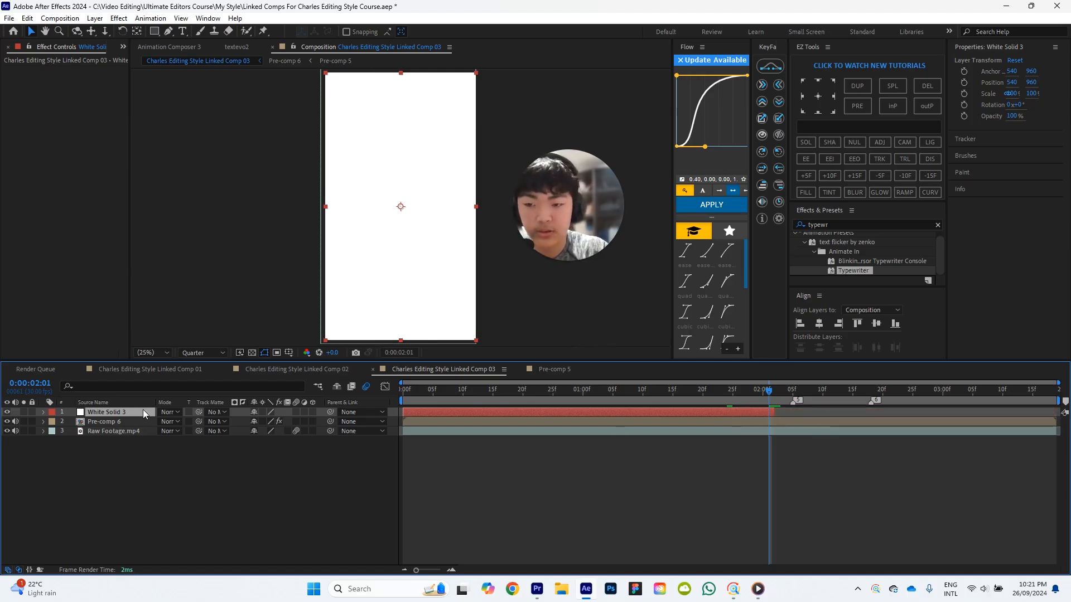
key(alt+bracketleft)
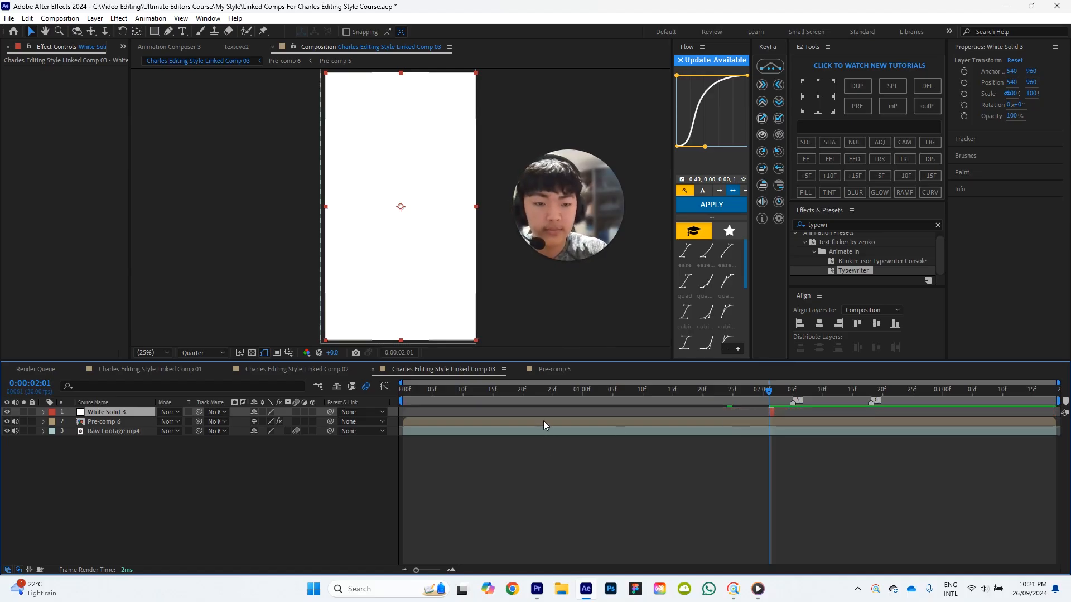
mouse_move(766, 390)
mouse_down()
mouse_move(754, 390)
mouse_move(795, 392)
mouse_move(771, 393)
mouse_up()
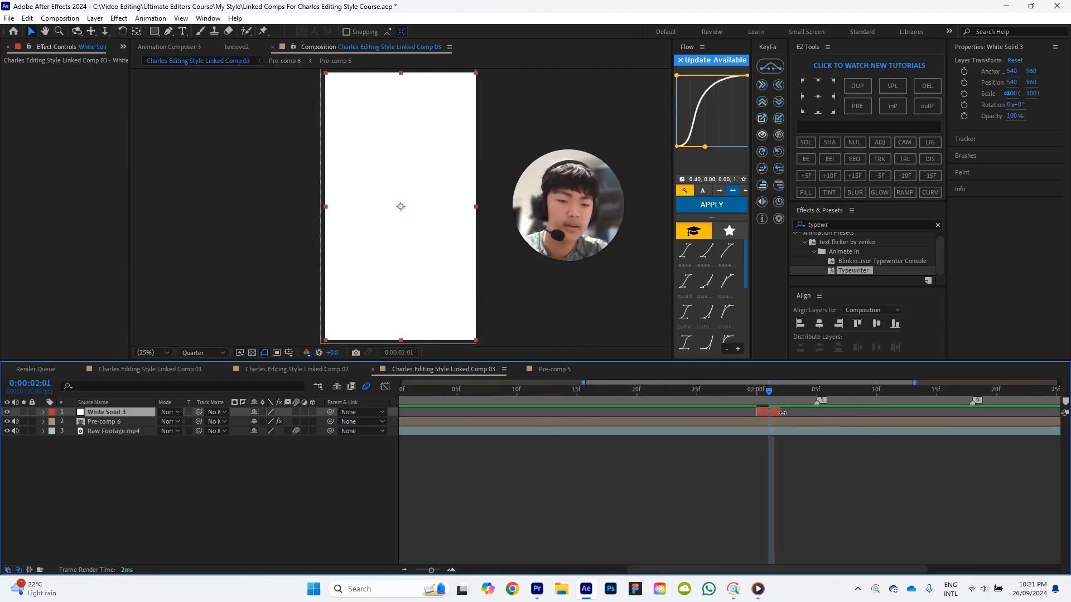
Play the scene change from 0:00:01:29 to review the white flash, and return to 0:00:01:28.
scroll(783, 418, up, 4)
click(590, 392)
key(space)
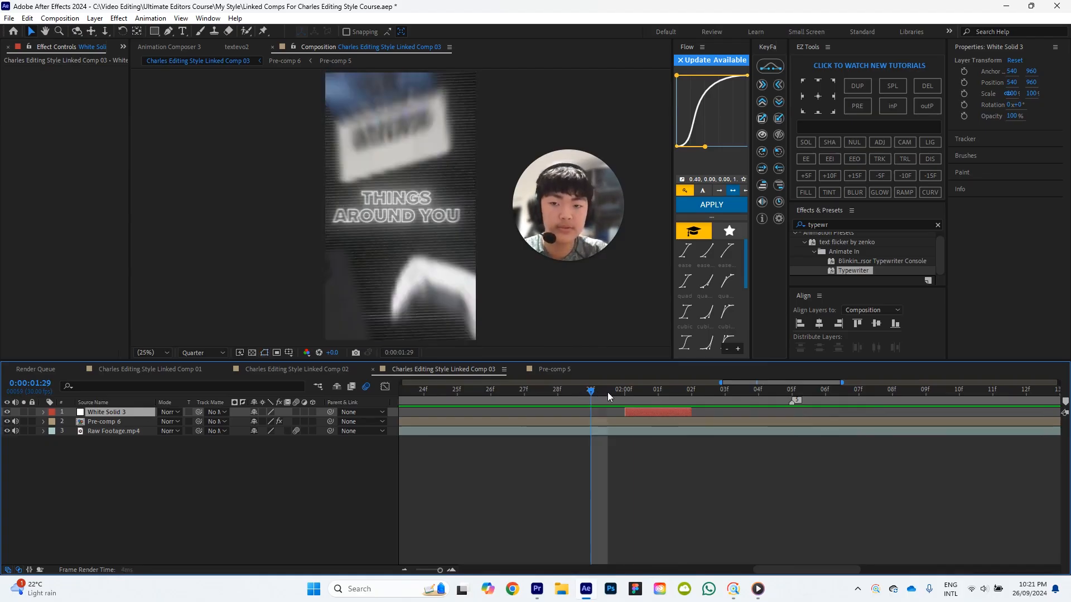
key(space)
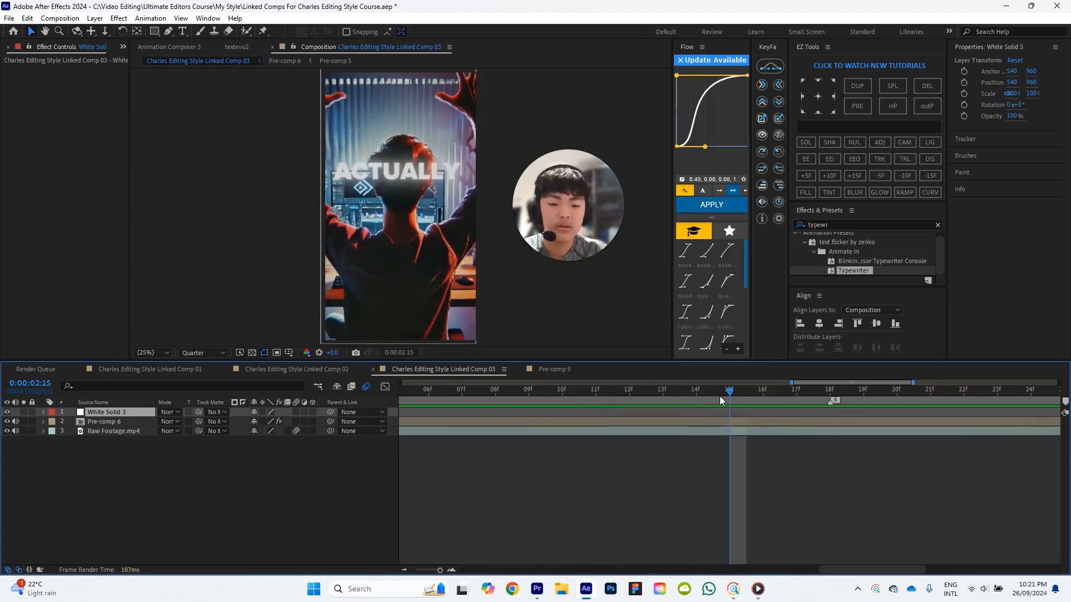
scroll(732, 443, down, 3)
drag(666, 389, 604, 383)
key(Page_Up)
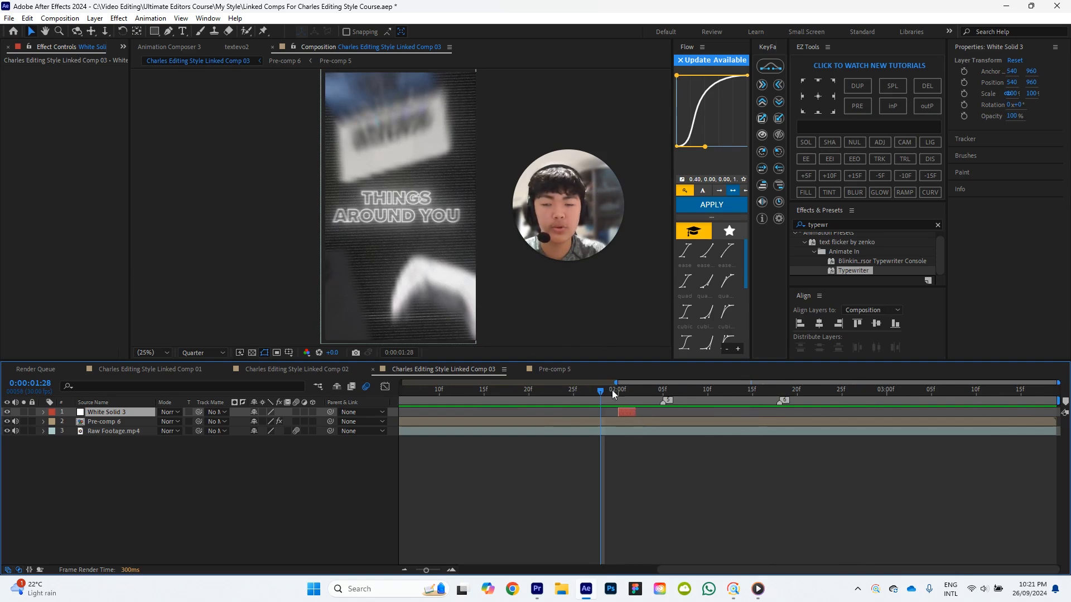
click(733, 589)
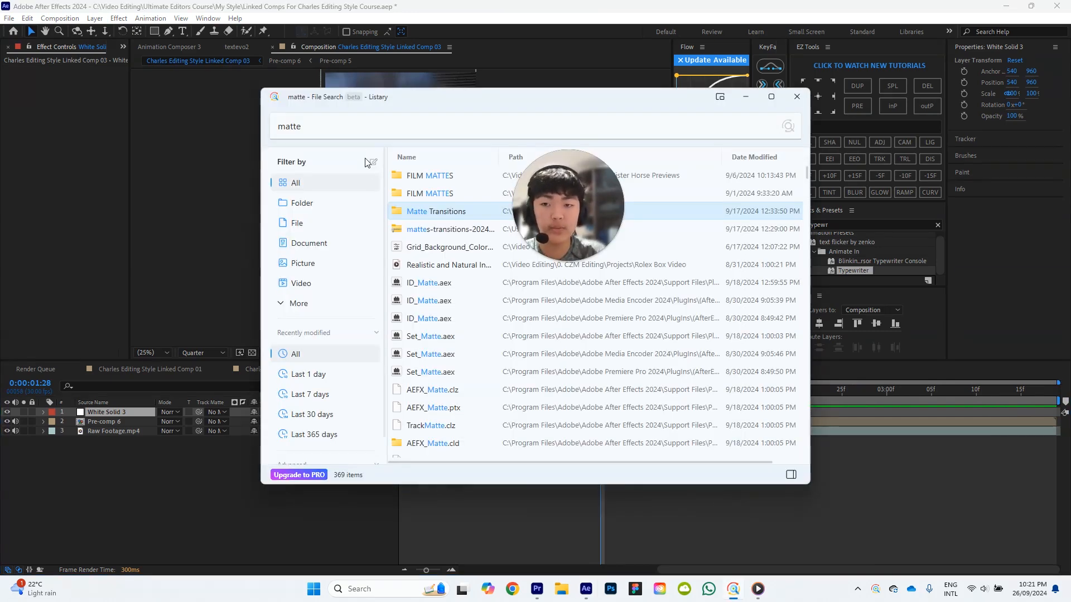
key(BackSpace)
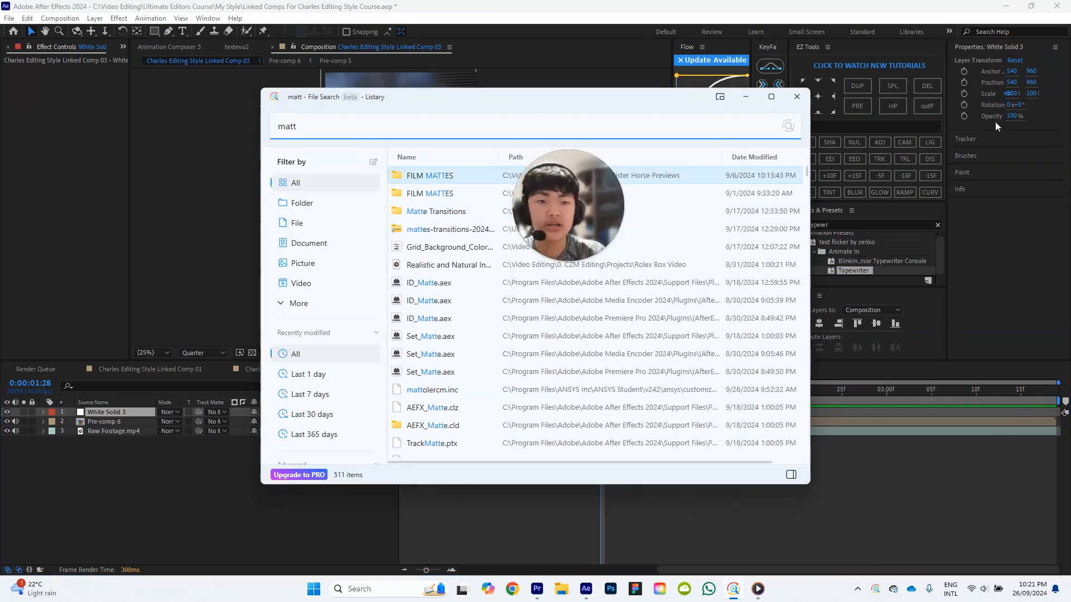
click(803, 99)
Add _10.mov from the project above the white solid and slide it to start at about 0:00:01:20.
click(126, 45)
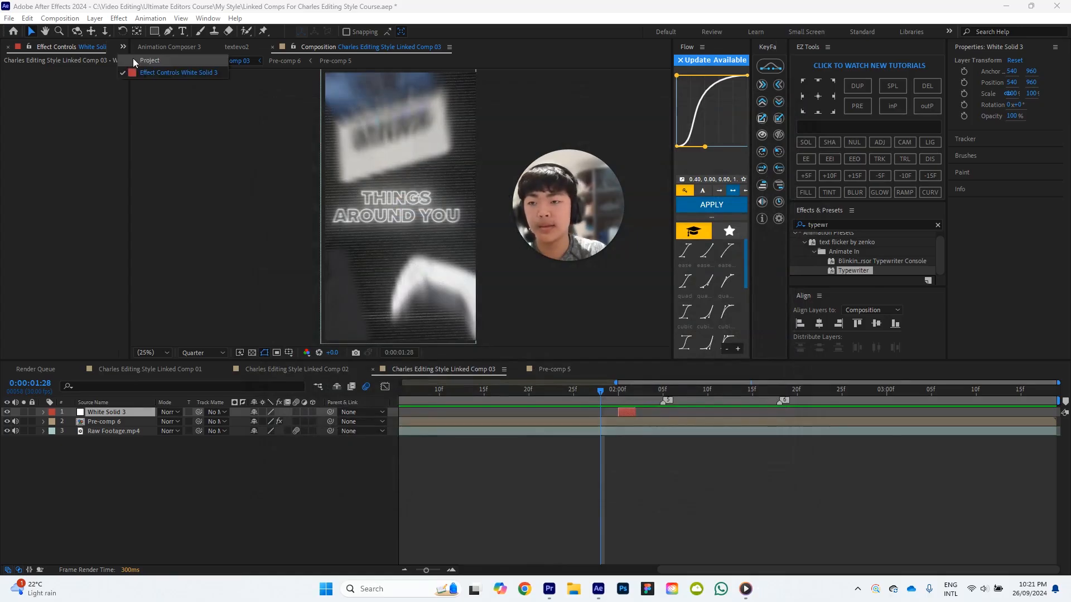
click(133, 58)
drag(46, 150, 108, 410)
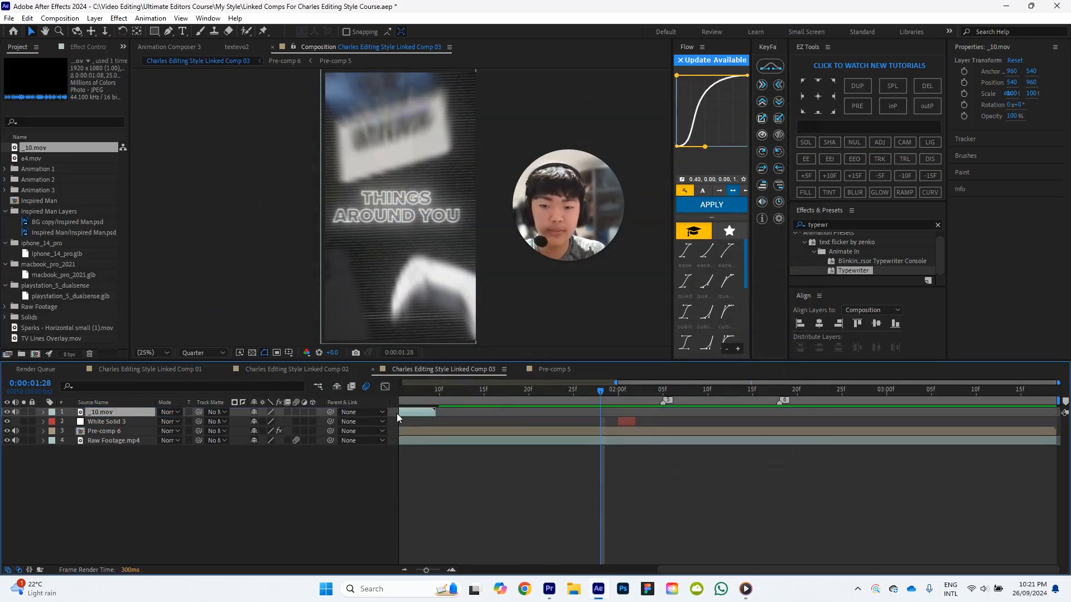
drag(429, 413, 870, 415)
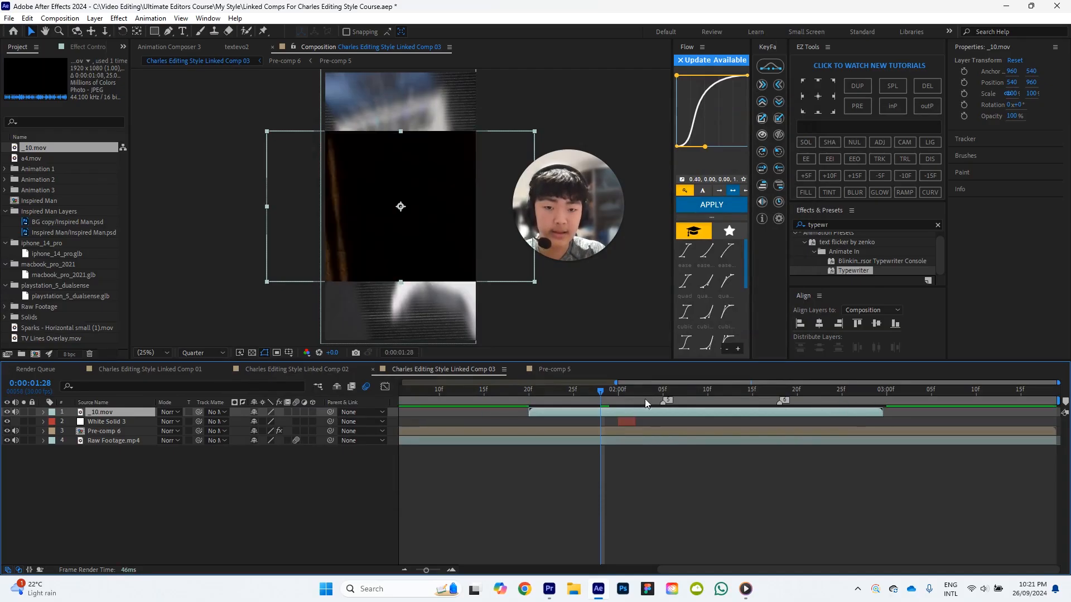
Trim _10.mov to run from about 0:00:01:29 to 0:00:02:21.
drag(552, 391, 805, 396)
key(alt+bracketleft)
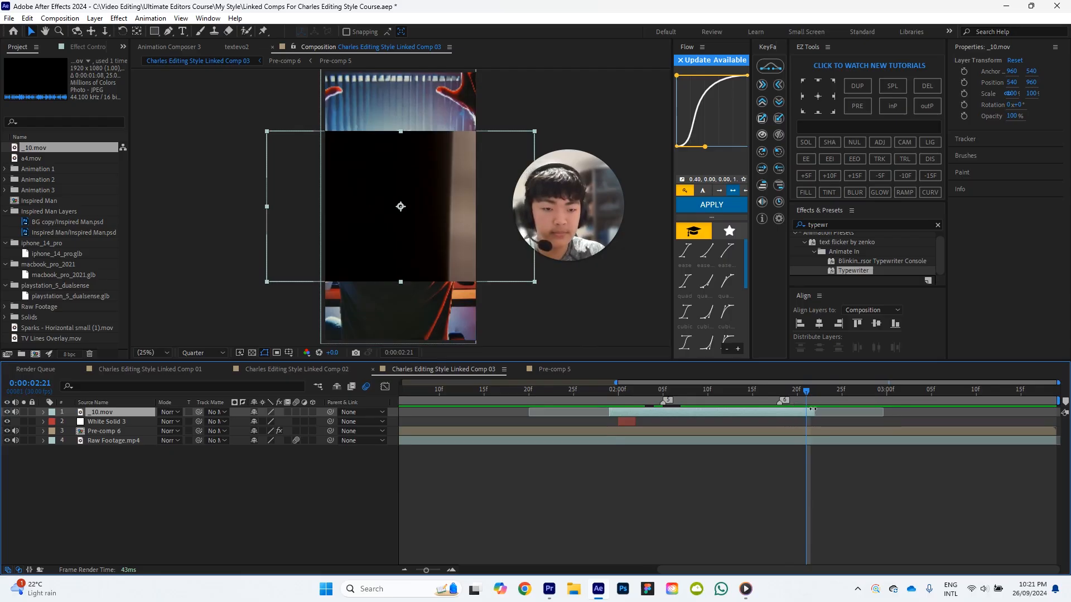
drag(794, 403, 725, 401)
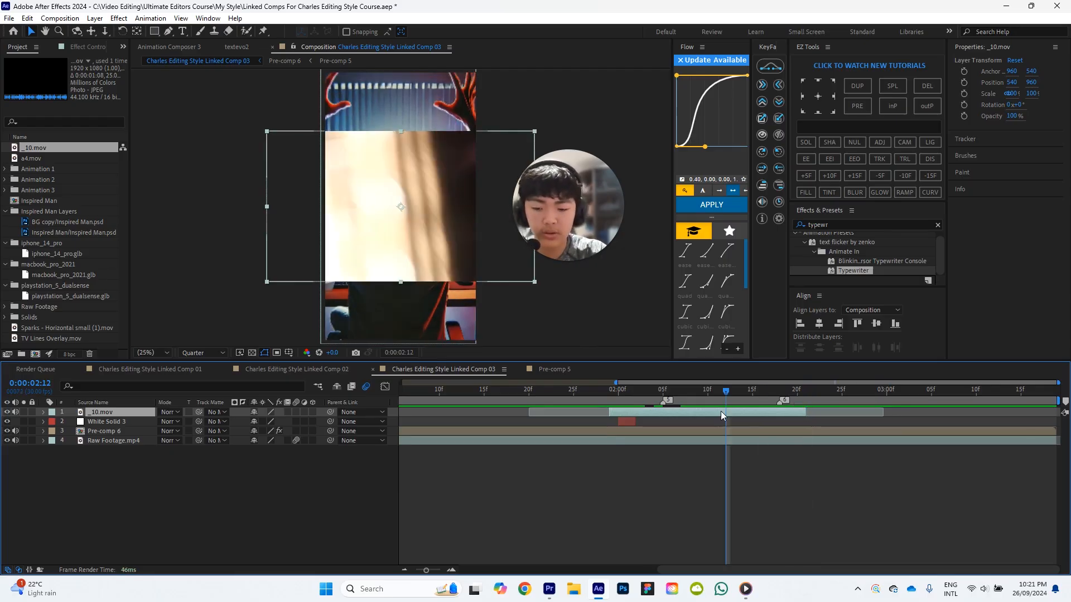
Enable time remapping on _10.mov, speed it up with keyframes at about 0:00:01:26 and 0:00:02:10, and start the layer at the first keyframe.
key(ctrl+alt+t)
drag(531, 423, 612, 423)
mouse_move(883, 422)
mouse_down()
mouse_move(726, 423)
mouse_move(569, 397)
mouse_move(780, 393)
mouse_move(662, 393)
mouse_move(698, 422)
mouse_move(602, 392)
mouse_move(545, 389)
mouse_up()
Play and scrub the transition from 0:00:01:22 to check the timing of the sped-up _10.mov overlay.
key(space)
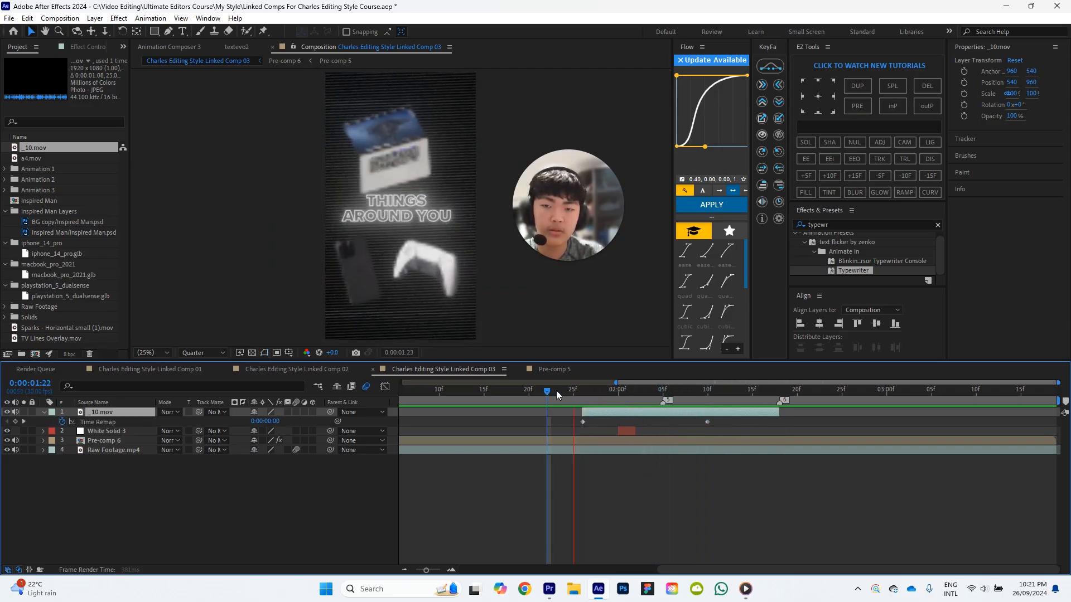
key(space)
drag(744, 391, 697, 391)
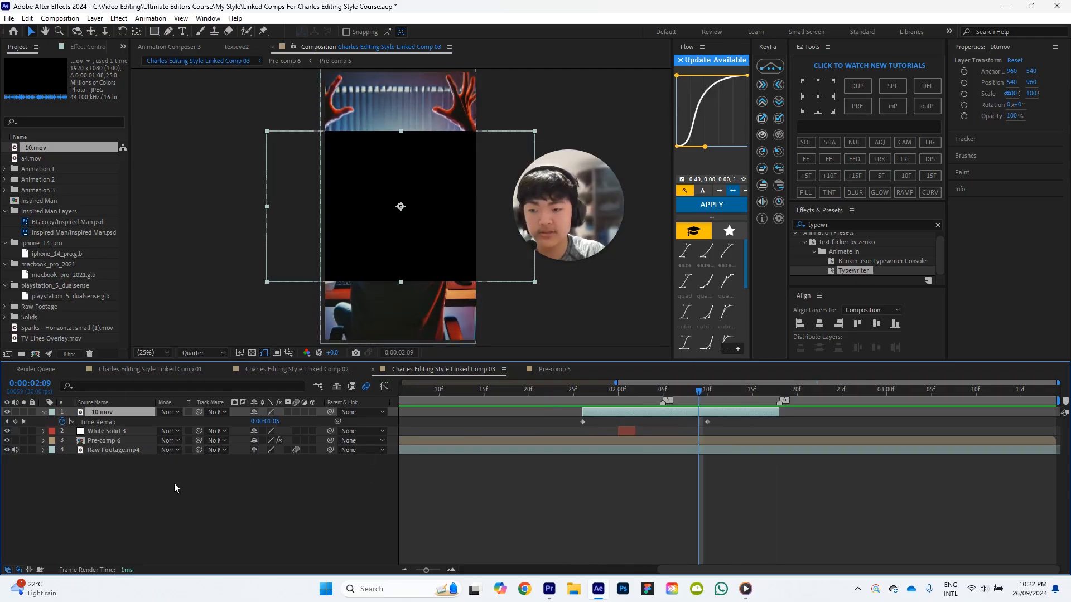
drag(704, 396, 635, 392)
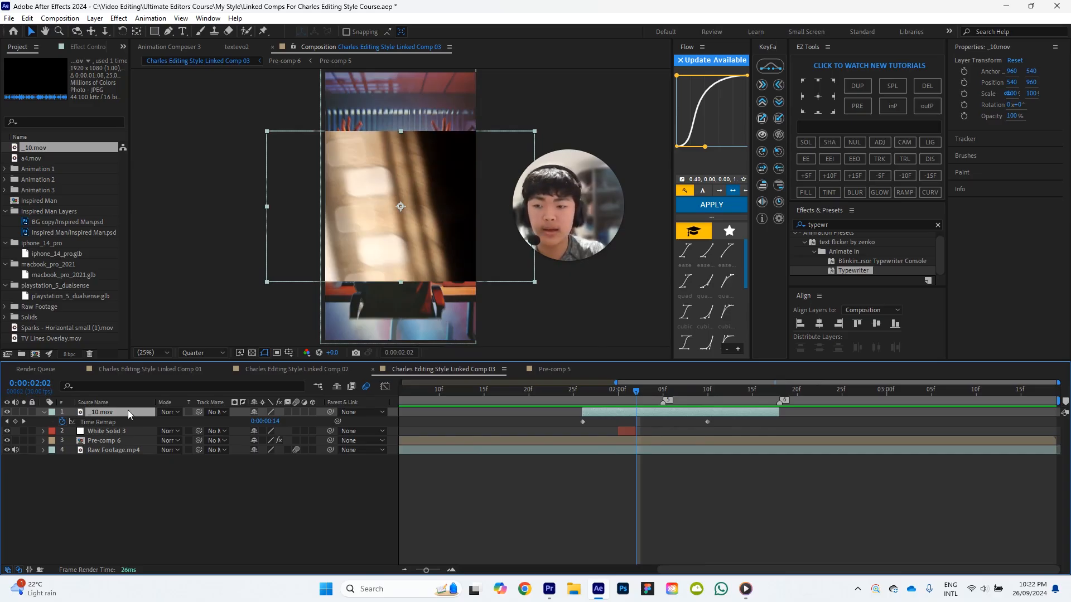
Rotate the _10.mov layer by 90° so it fills the vertical frame.
key(r)
click(267, 421)
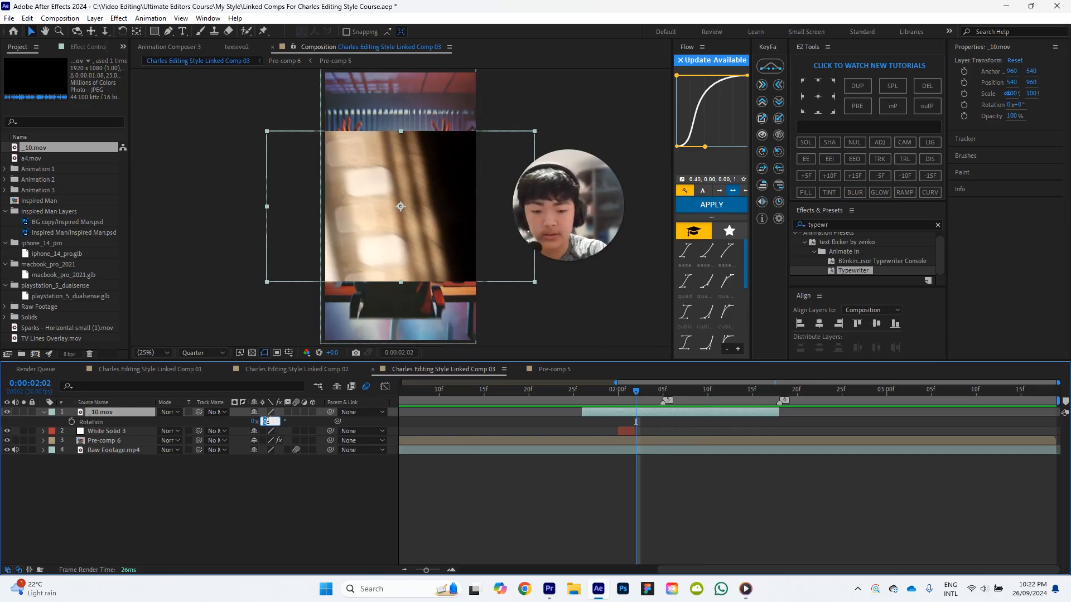
text(90)
key(Return)
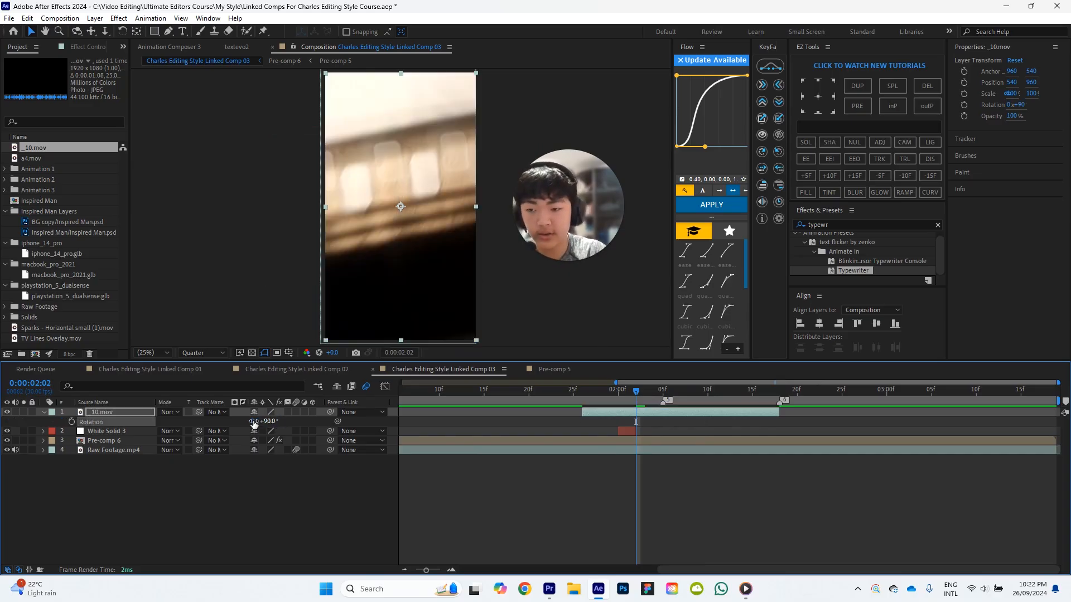
Set the blending mode of _10.mov to Screen and deselect the layer.
click(170, 412)
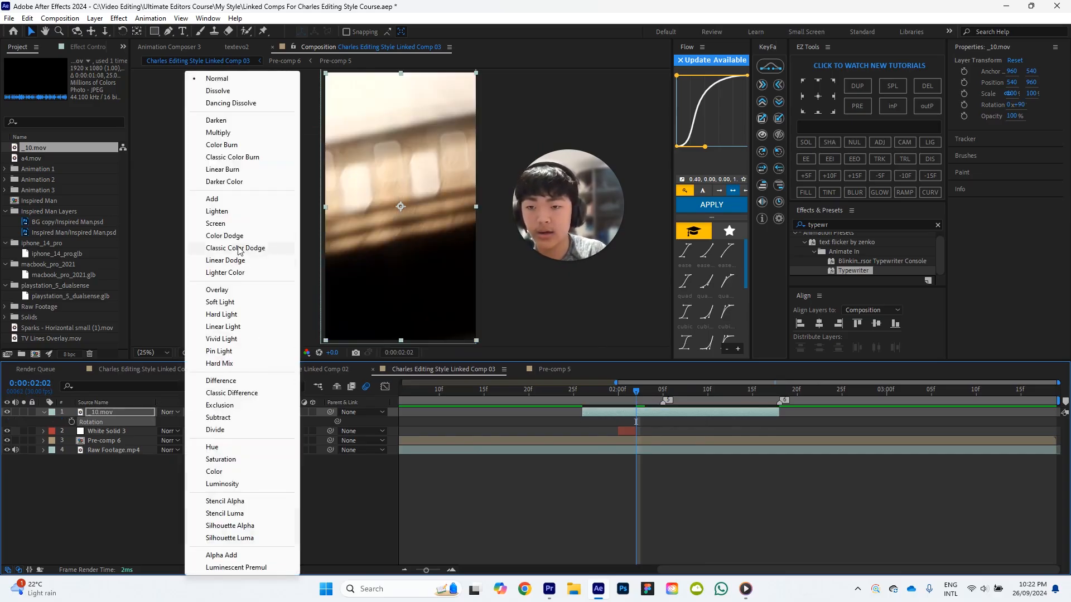
click(223, 223)
click(760, 510)
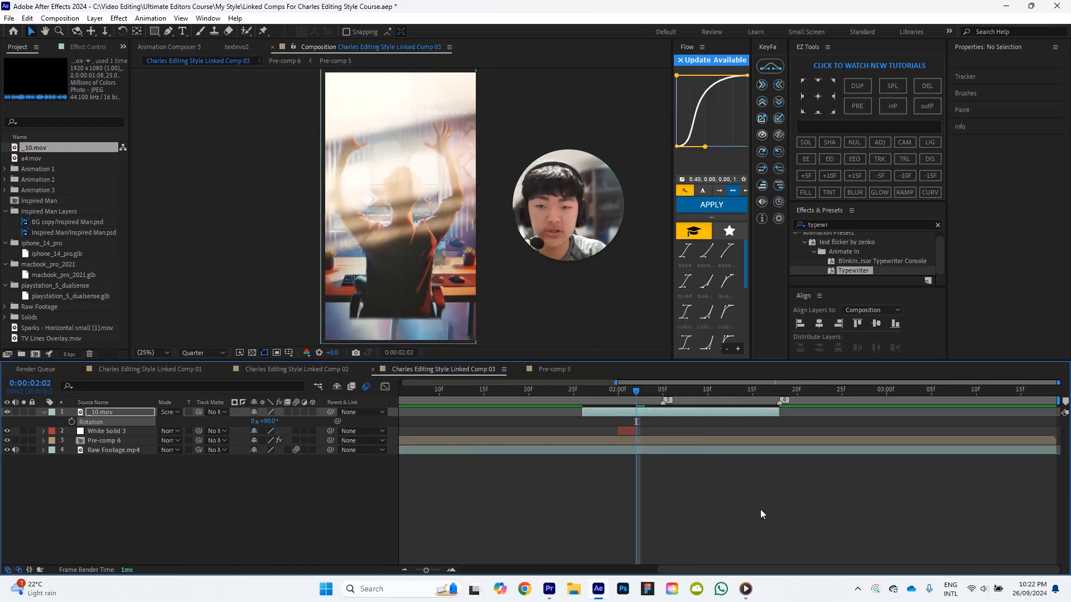
Play the composition from the first frame to review the flash and the screened film overlay.
drag(618, 394, 549, 393)
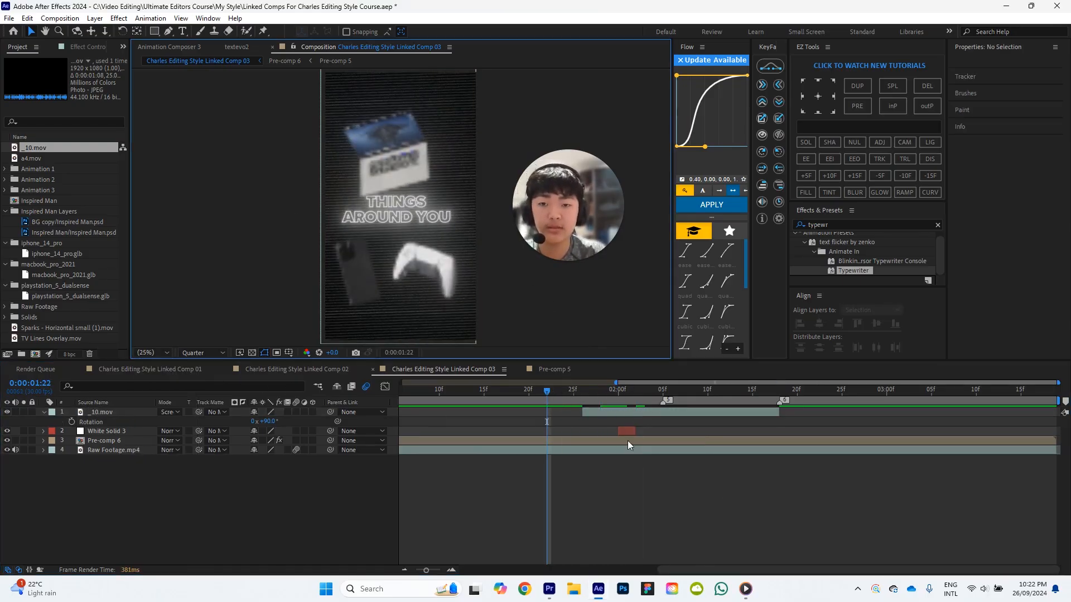
mouse_move(689, 390)
mouse_down()
mouse_move(583, 391)
mouse_move(690, 392)
mouse_up()
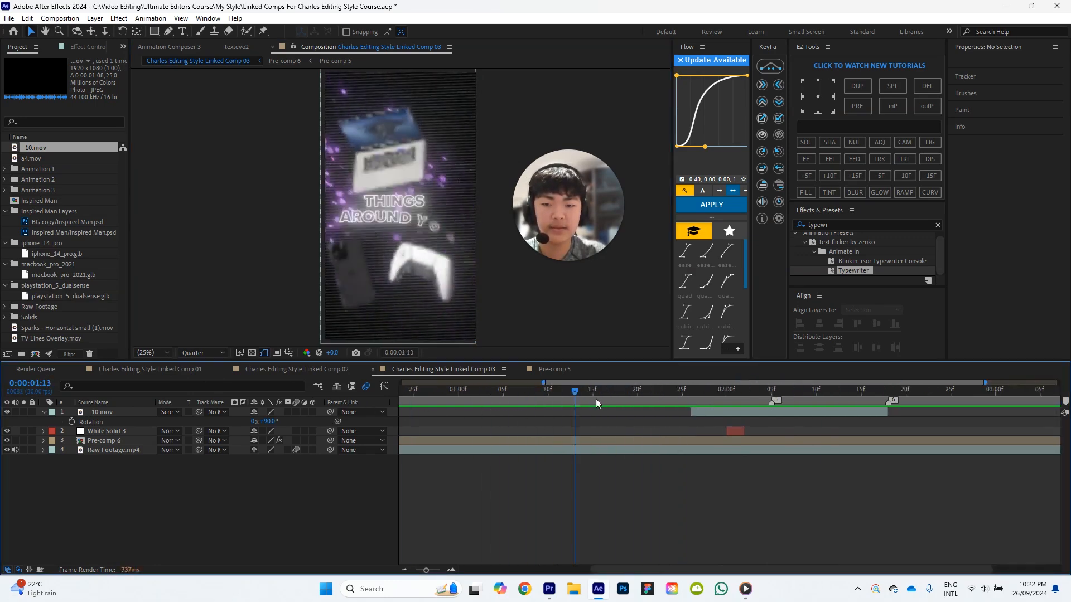
key(Home)
key(space)
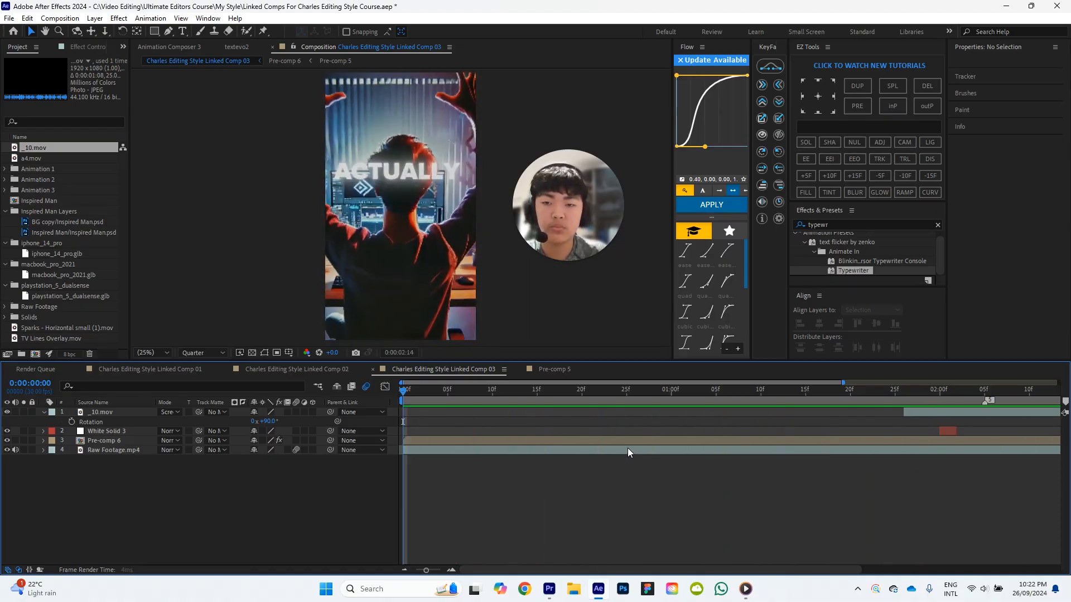
Play the scene transition from 0:00:01:20 to review the film overlay and flash, and return the playhead to the first frame.
scroll(627, 447, right, 3)
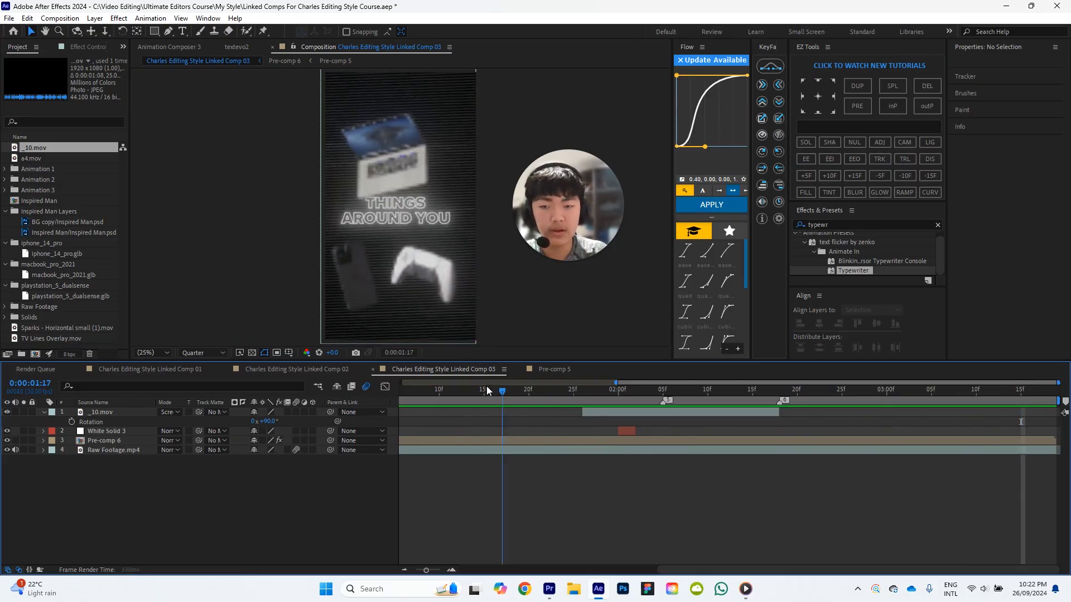
click(527, 387)
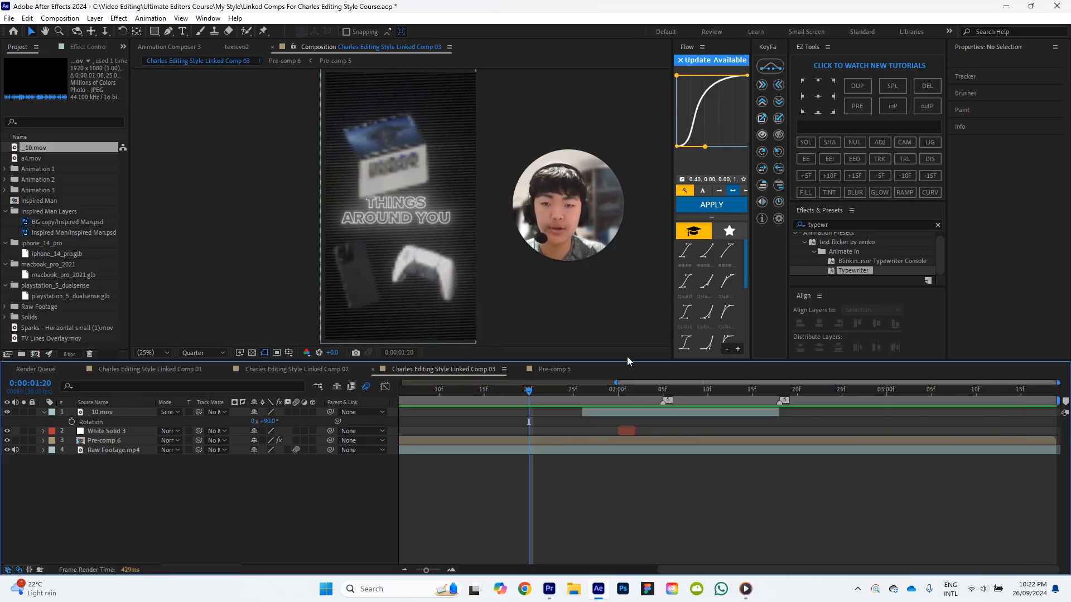
mouse_move(536, 394)
mouse_down()
mouse_move(617, 396)
mouse_move(526, 389)
mouse_up()
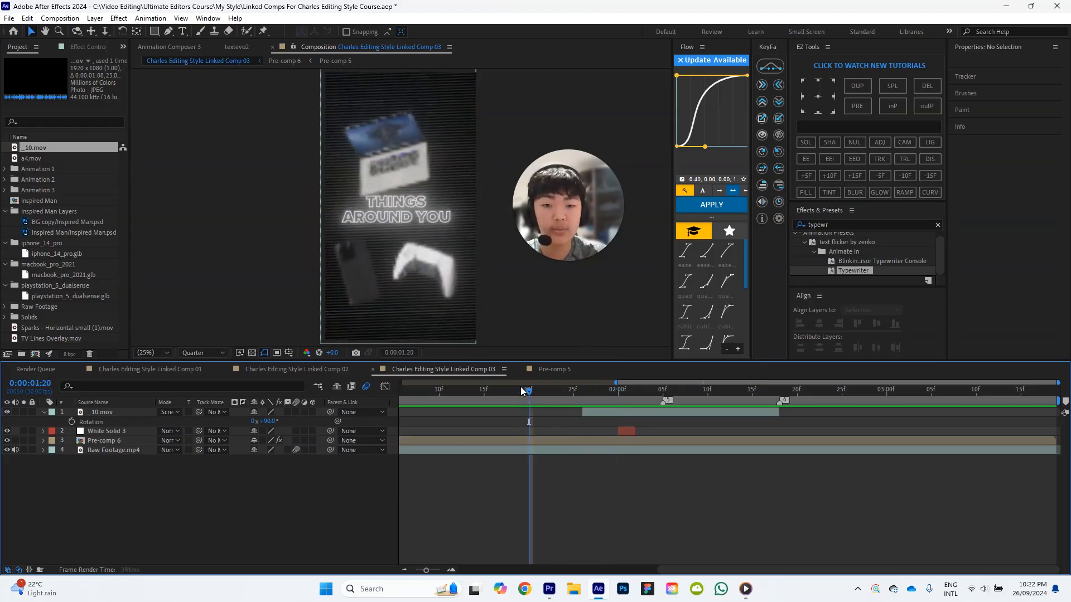
key(space)
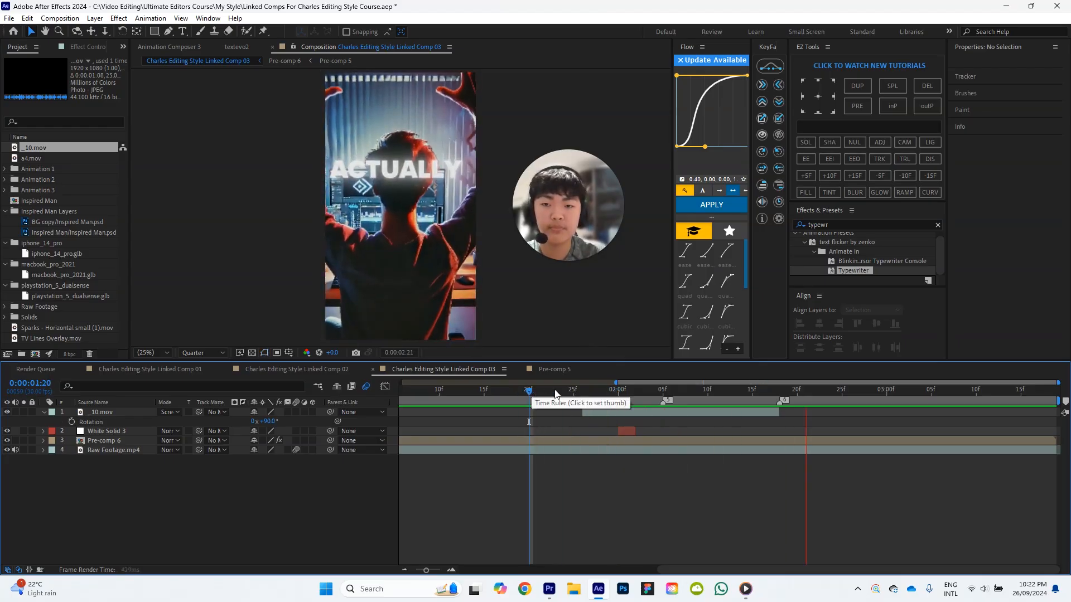
drag(543, 390, 335, 383)
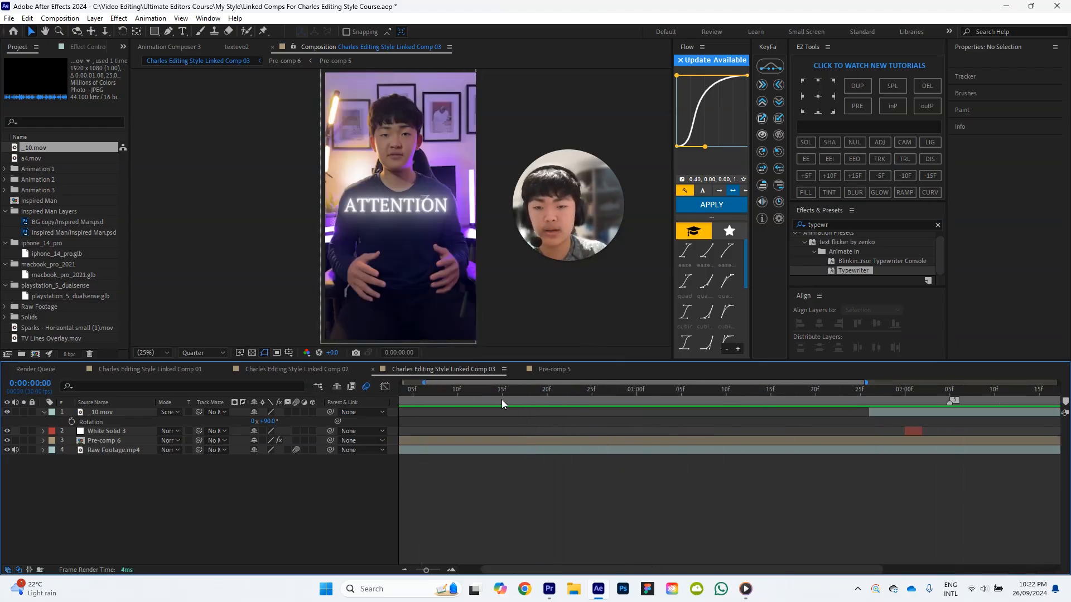
drag(500, 398, 309, 382)
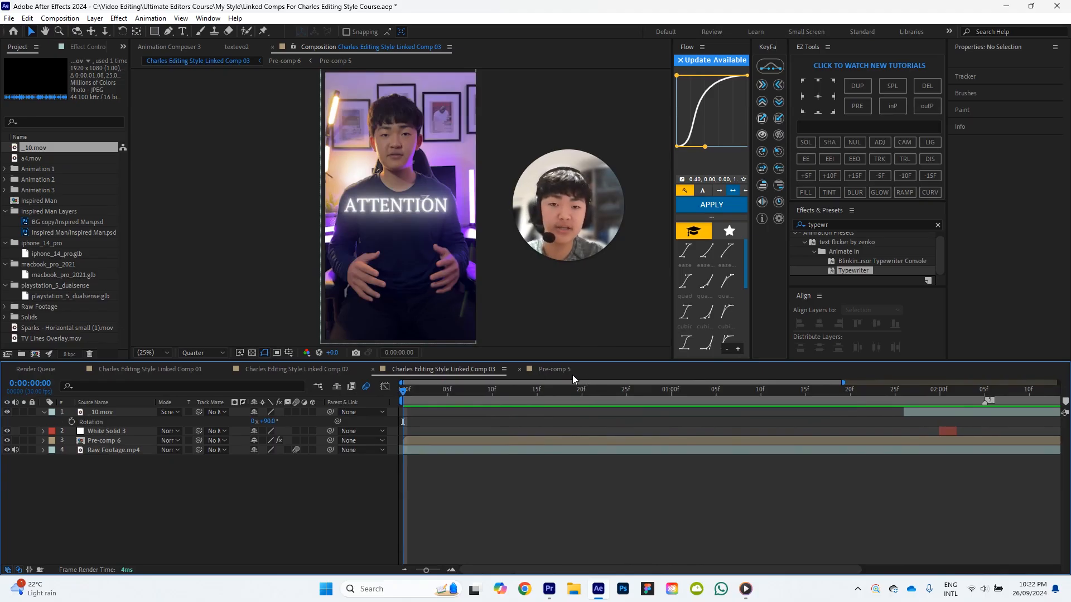